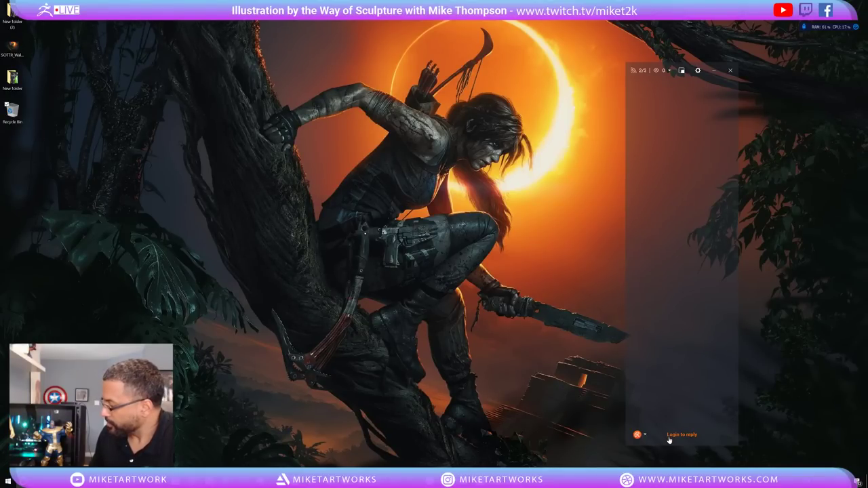
Connect the YouTube and Twitch accounts in the Restream Chat overlay's account settings.
click(698, 70)
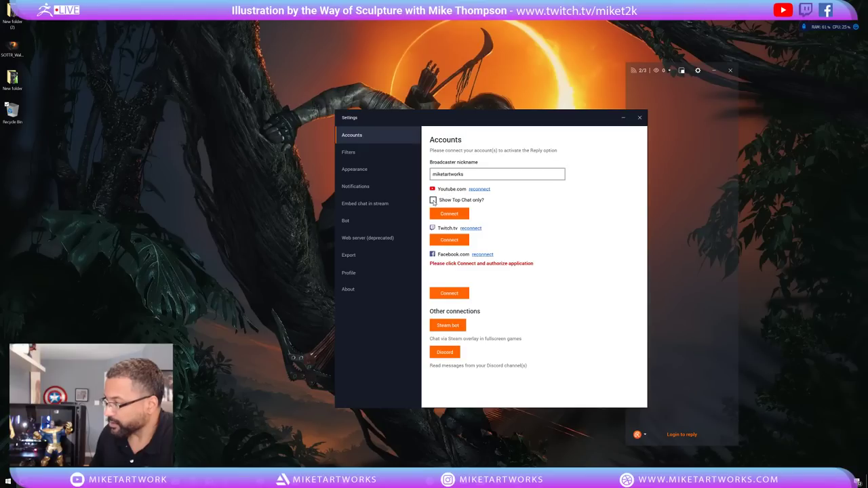
click(433, 200)
click(449, 213)
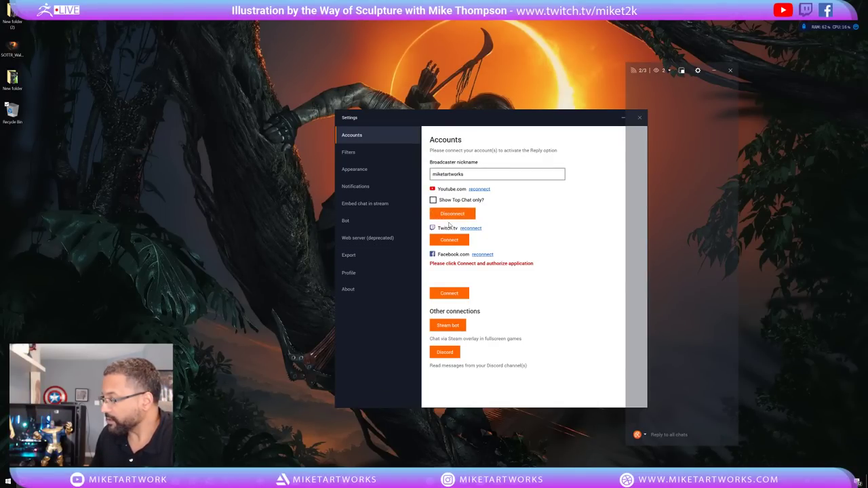
click(448, 241)
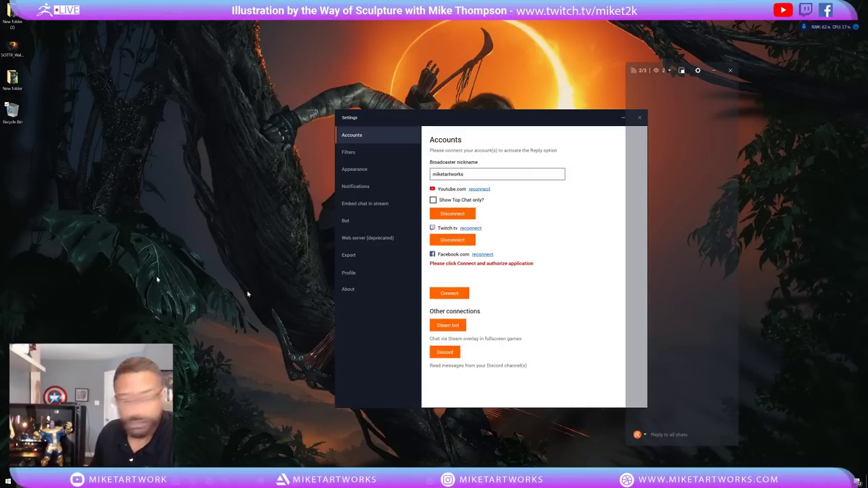
drag(639, 119, 580, 120)
Close the overlay settings and review the list of connected chat sources.
click(580, 120)
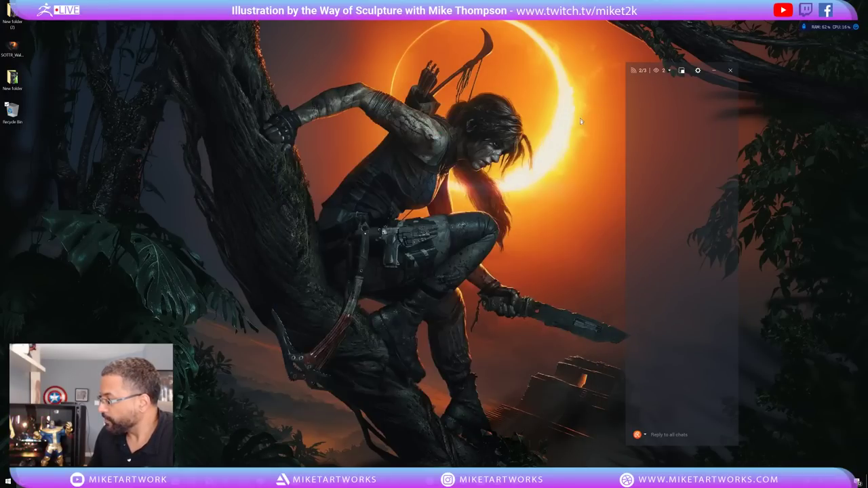
click(669, 71)
click(670, 71)
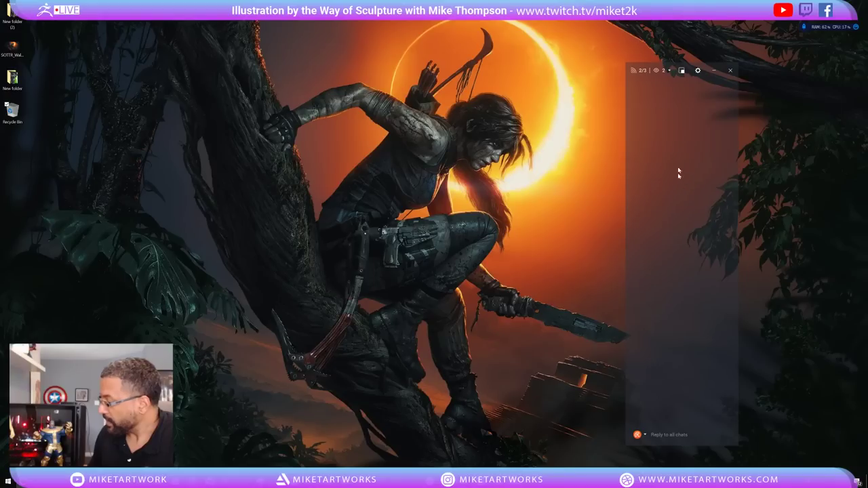
click(667, 71)
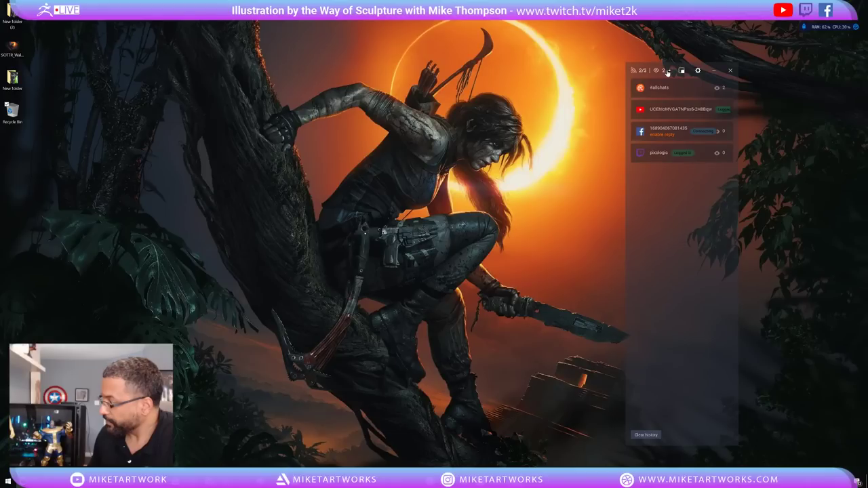
click(666, 72)
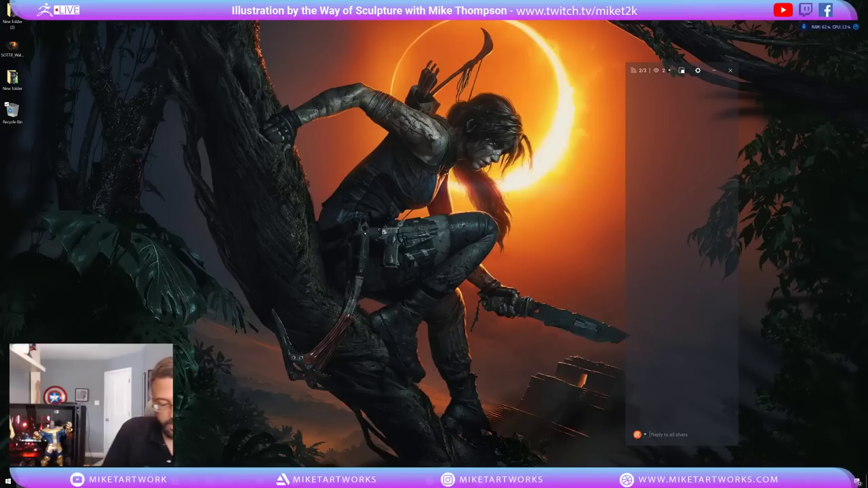
Post 'Hey guys' to all chats and bring ZBrush to the front.
text(Hey guy)
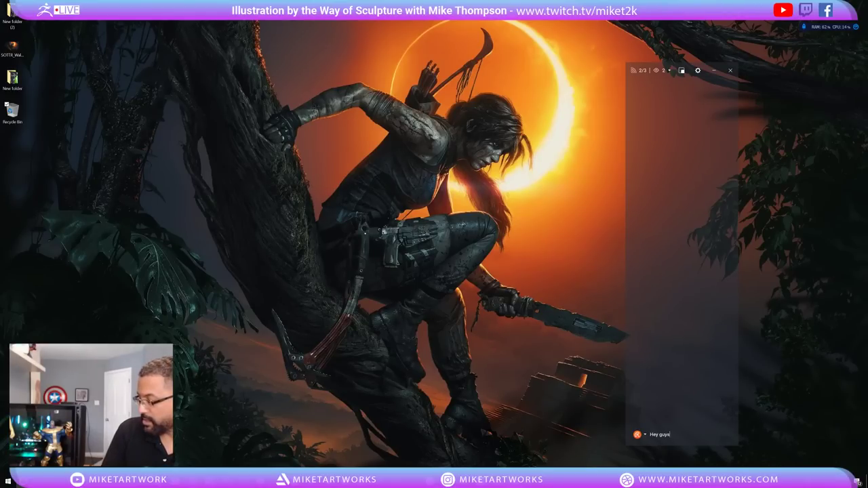
text(s)
key(Return)
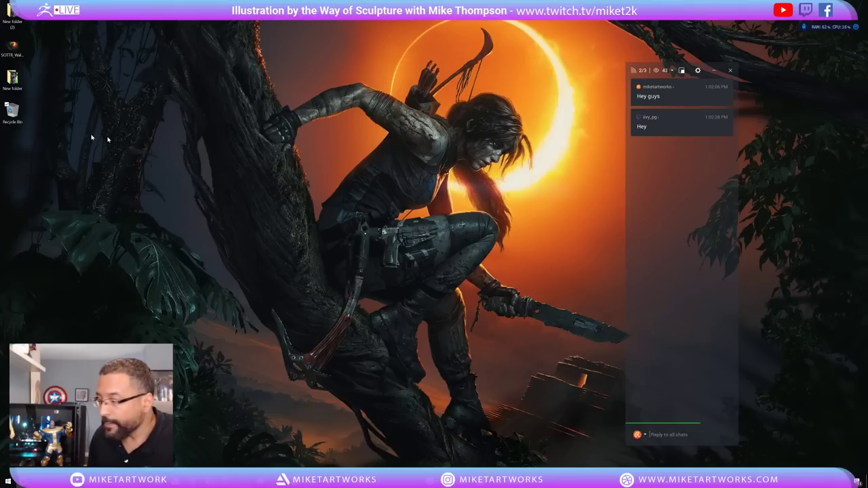
mouse_move(480, 483)
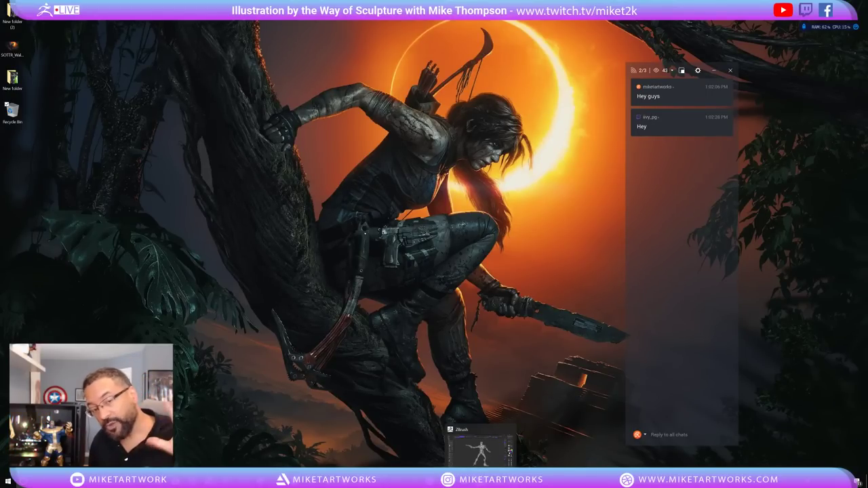
click(479, 449)
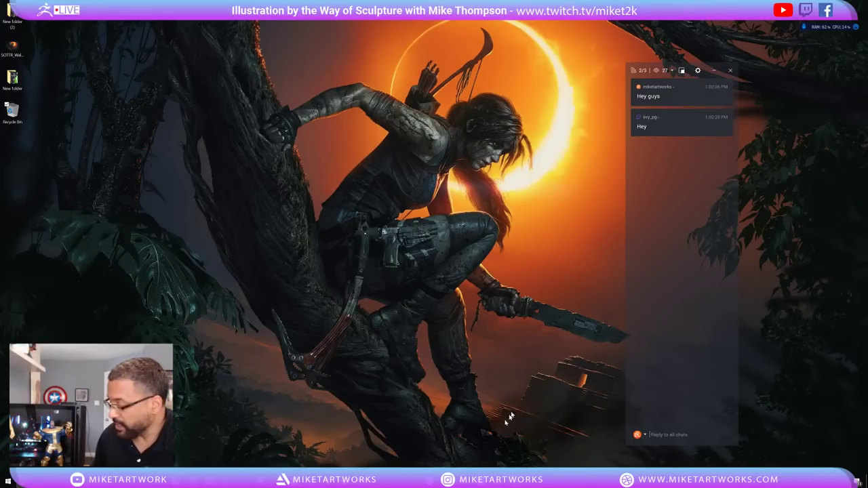
Lower the speaker volume to 16 and return to the ZBrush sculpt.
mouse_move(481, 483)
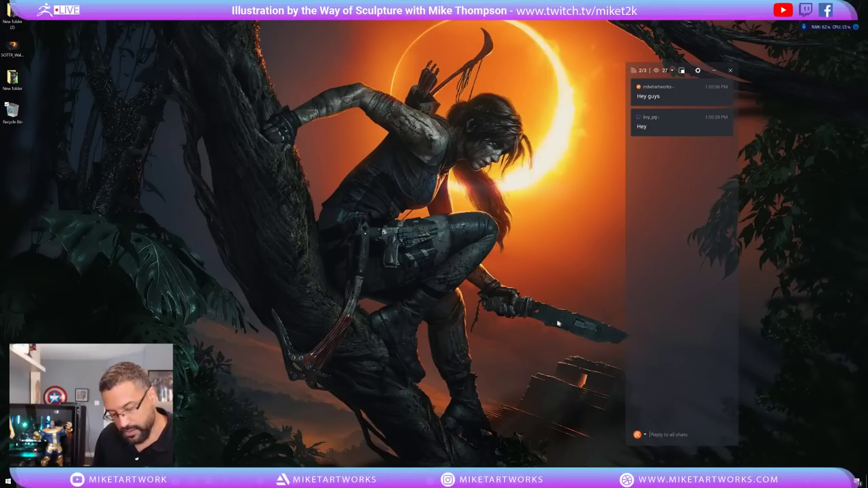
key(super)
key(super)
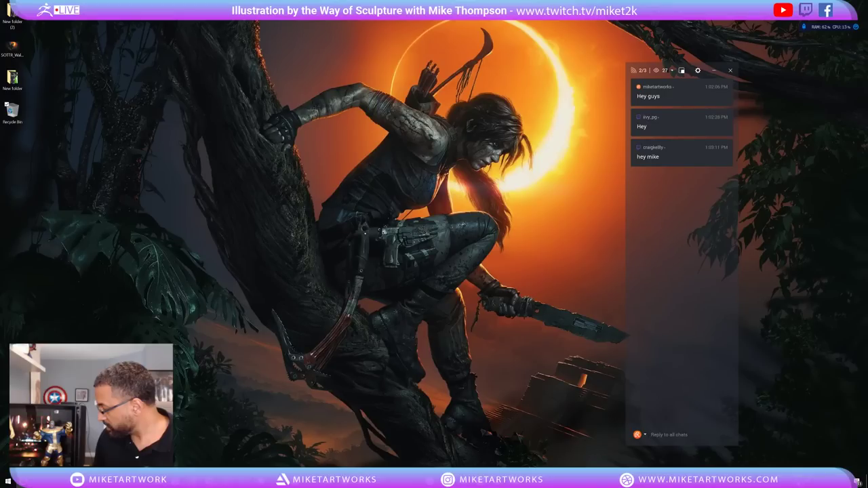
click(825, 483)
click(780, 466)
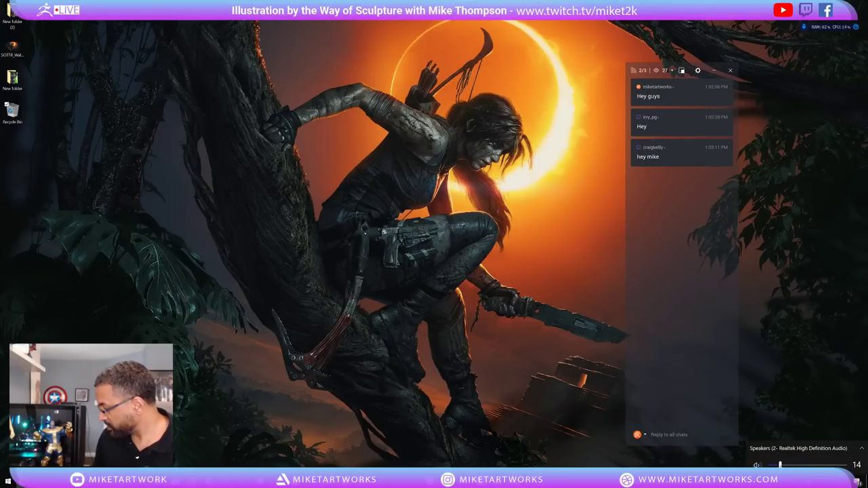
drag(780, 466, 781, 465)
click(782, 378)
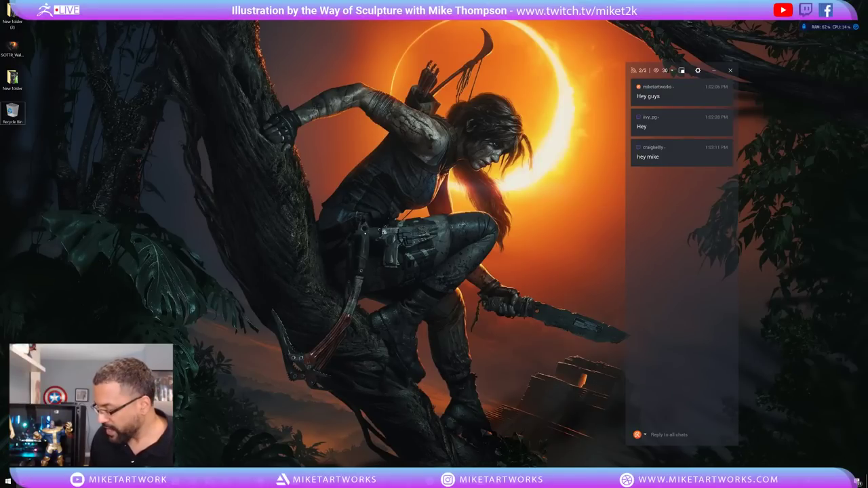
click(481, 480)
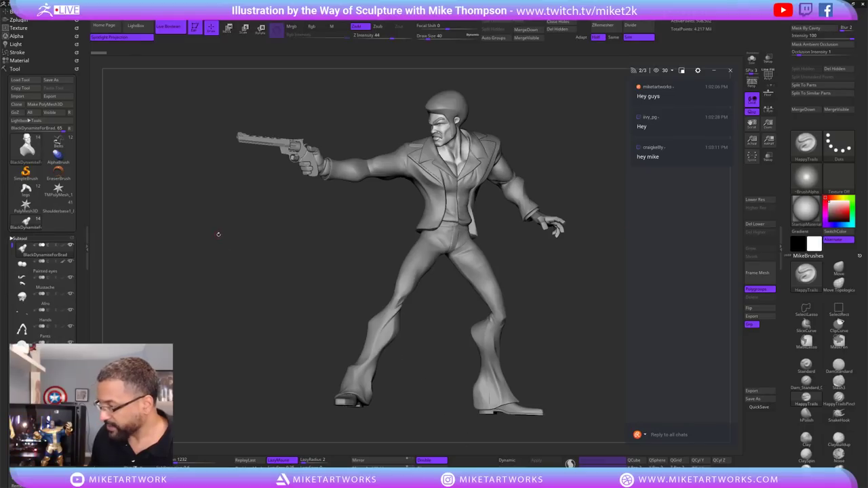
mouse_move(239, 252)
mouse_down()
mouse_move(547, 294)
mouse_move(542, 275)
mouse_move(462, 265)
mouse_move(505, 267)
mouse_move(488, 270)
mouse_up()
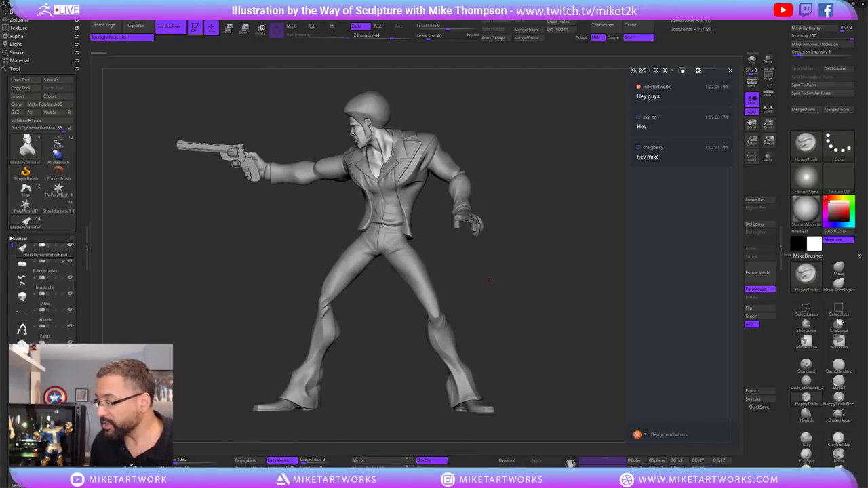
mouse_move(492, 276)
mouse_down()
mouse_move(529, 316)
mouse_move(522, 297)
mouse_up()
drag(540, 301, 531, 297)
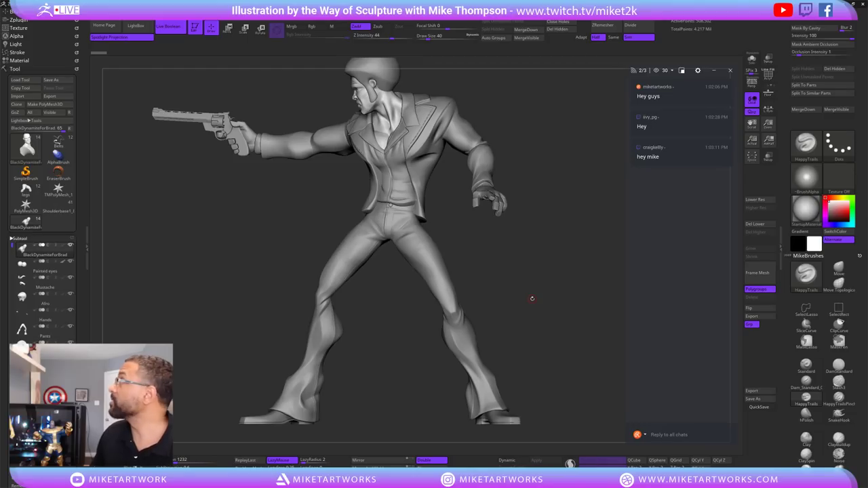
mouse_move(486, 278)
mouse_down()
mouse_move(504, 269)
mouse_move(475, 264)
mouse_move(519, 271)
mouse_up()
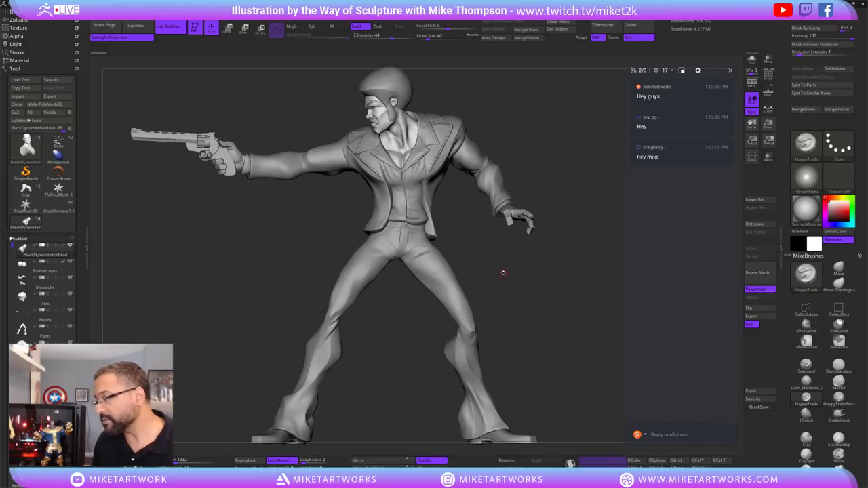
Turn the figure toward the viewer, start a chat reply, and minimize ZBrush.
mouse_move(536, 296)
mouse_down()
mouse_move(577, 300)
mouse_move(562, 301)
mouse_up()
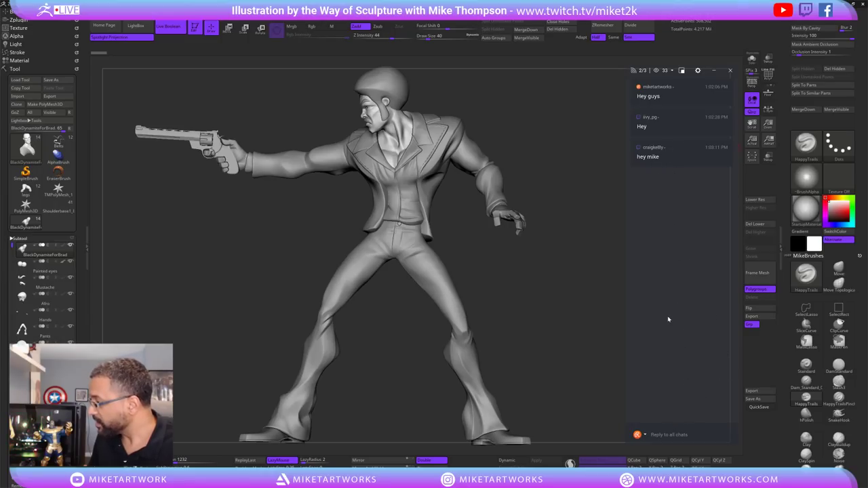
click(662, 435)
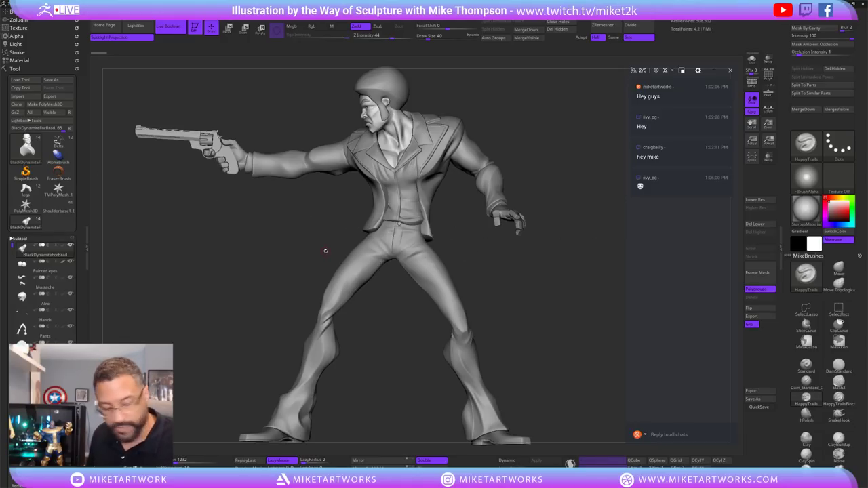
key(super)
key(Escape)
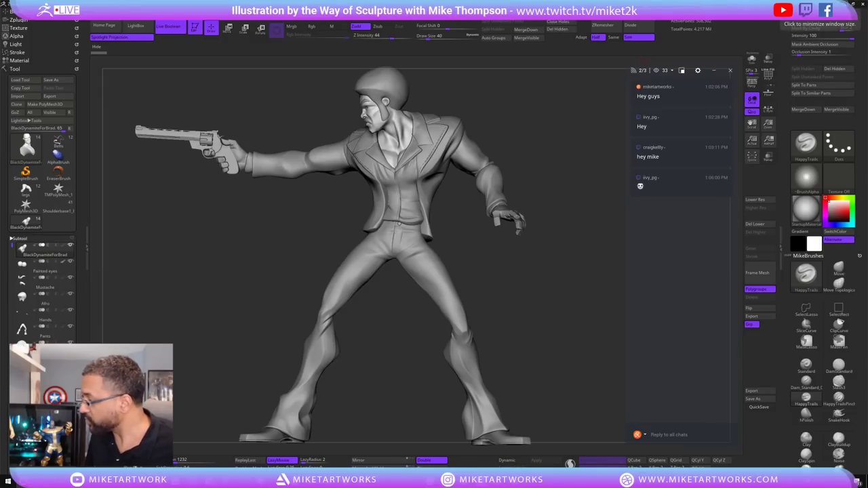
click(834, 5)
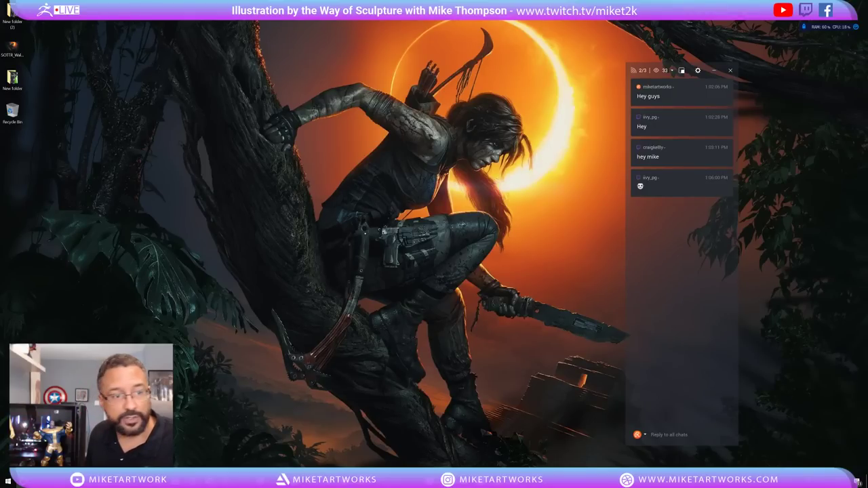
Bring up the PureRef Iron Fist reference board, enlarge it and pan across the images.
key(alt+Tab)
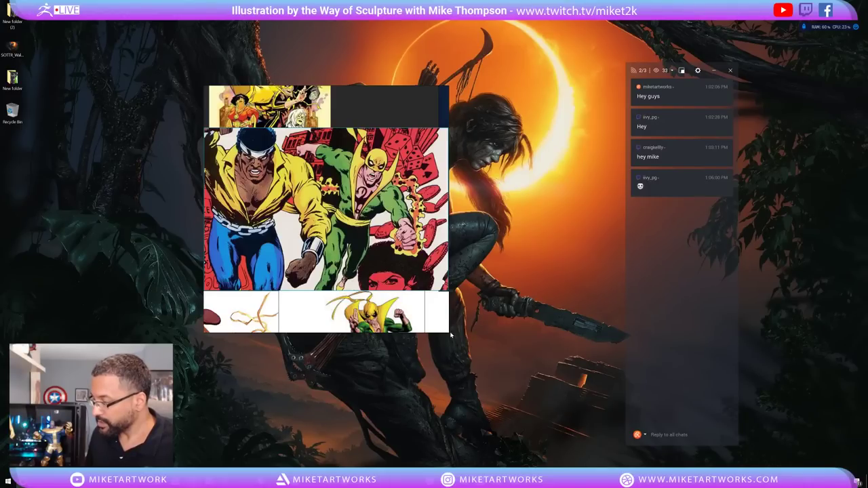
drag(449, 332, 513, 410)
scroll(441, 339, up, 1)
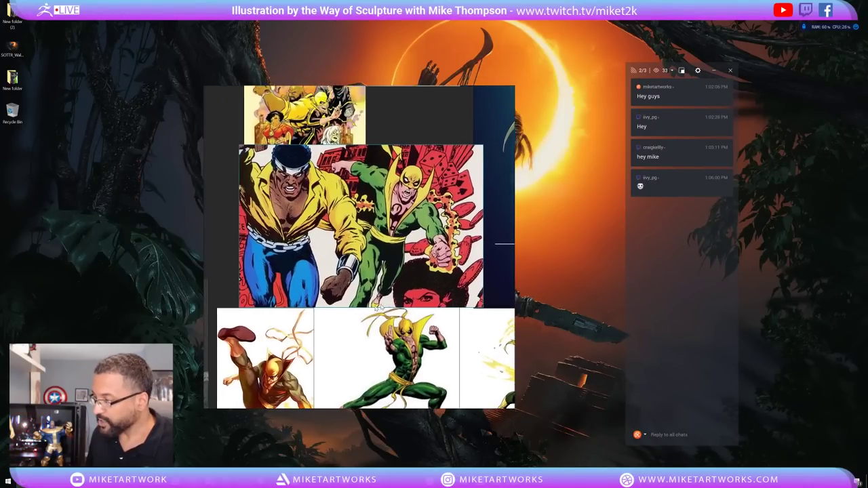
scroll(380, 285, down, 1)
drag(360, 271, 356, 272)
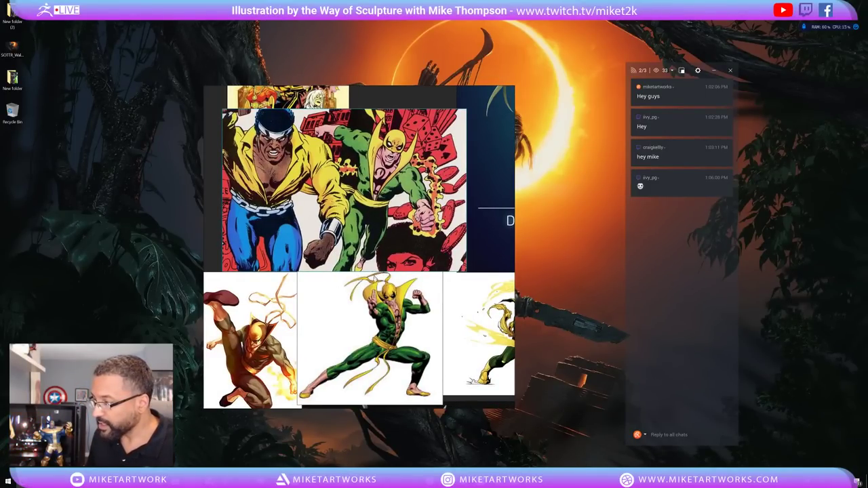
mouse_move(374, 278)
mouse_down()
mouse_move(367, 271)
mouse_move(368, 286)
mouse_up()
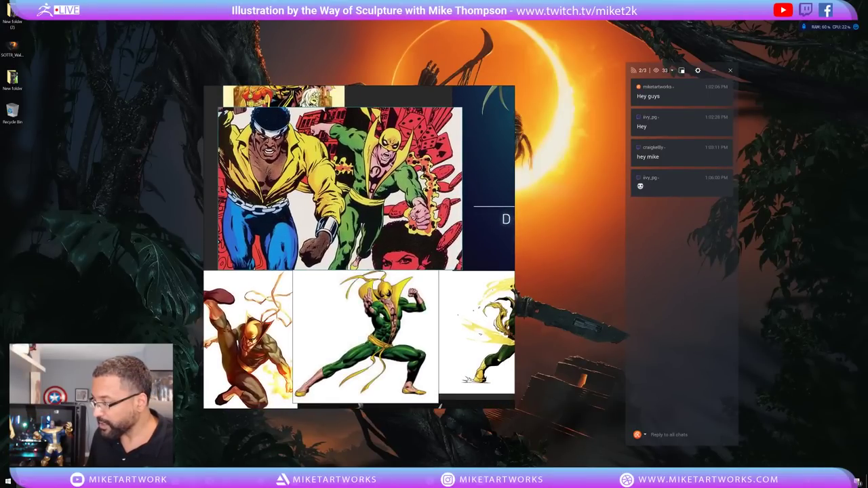
drag(382, 327, 384, 319)
scroll(359, 249, down, 2)
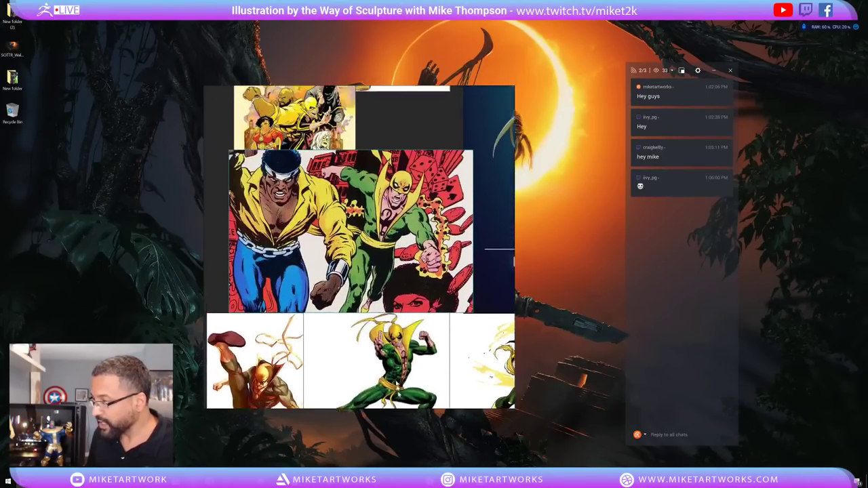
scroll(362, 221, down, 4)
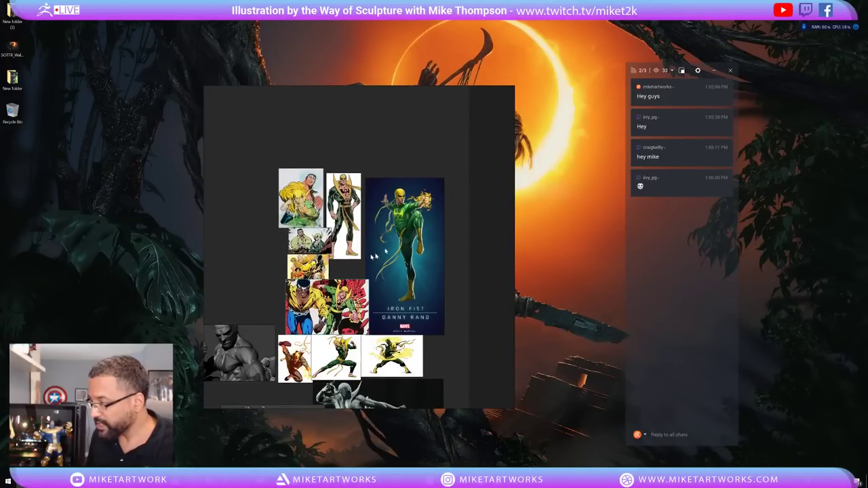
Zoom in on the Luke Cage and Iron Fist image and browse the collage.
double_click(329, 307)
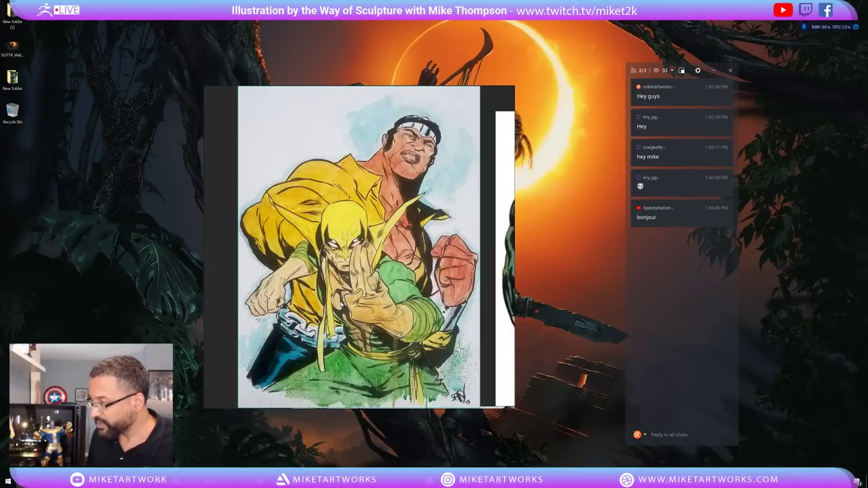
scroll(348, 304, down, 5)
scroll(281, 230, up, 2)
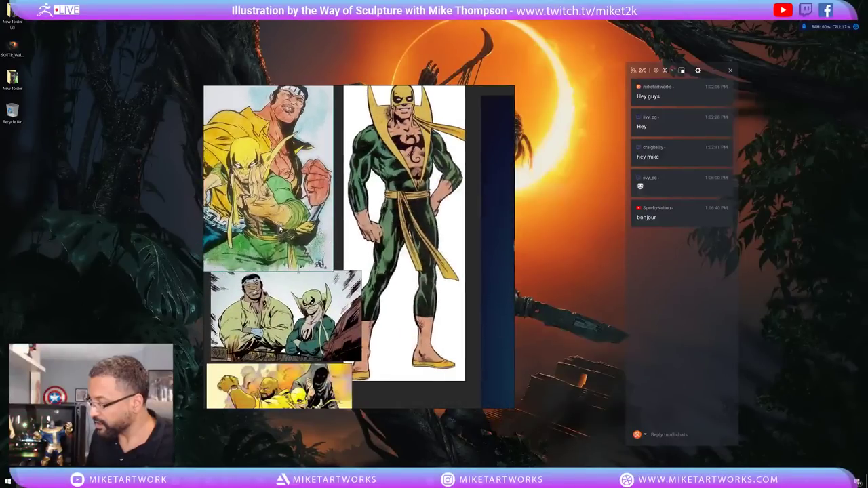
middle_drag(340, 306, 344, 324)
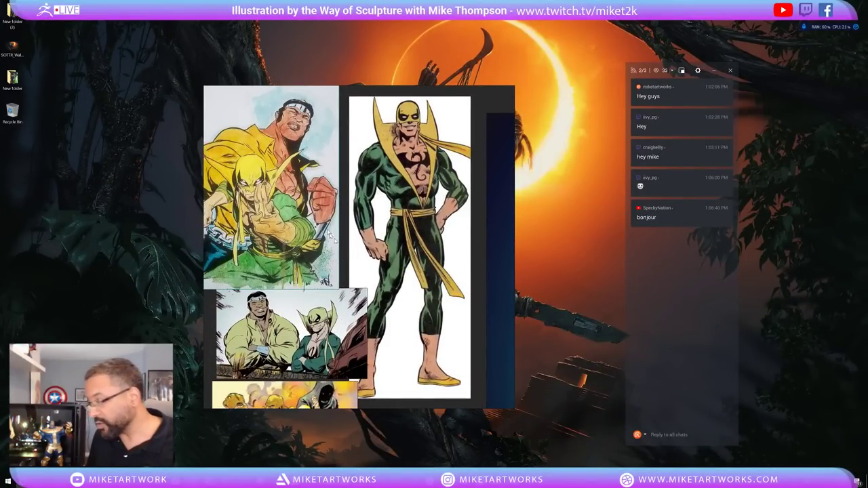
scroll(352, 257, down, 1)
scroll(360, 271, down, 5)
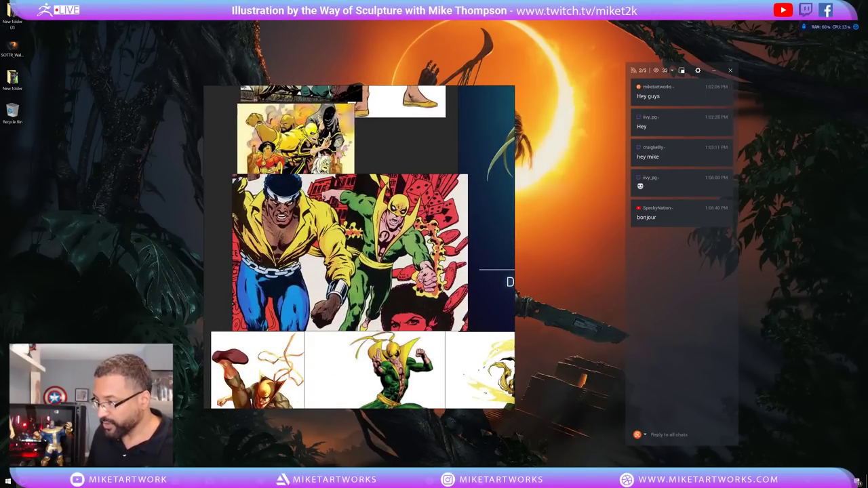
scroll(313, 293, down, 4)
scroll(313, 293, up, 6)
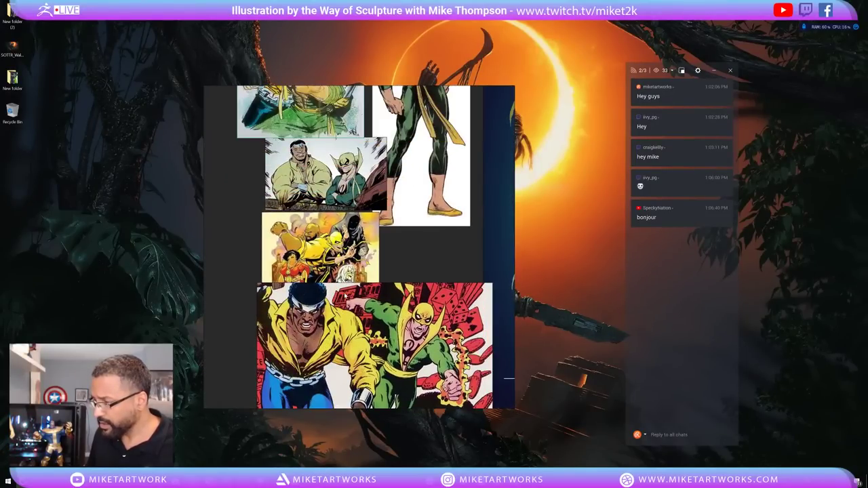
scroll(339, 254, down, 5)
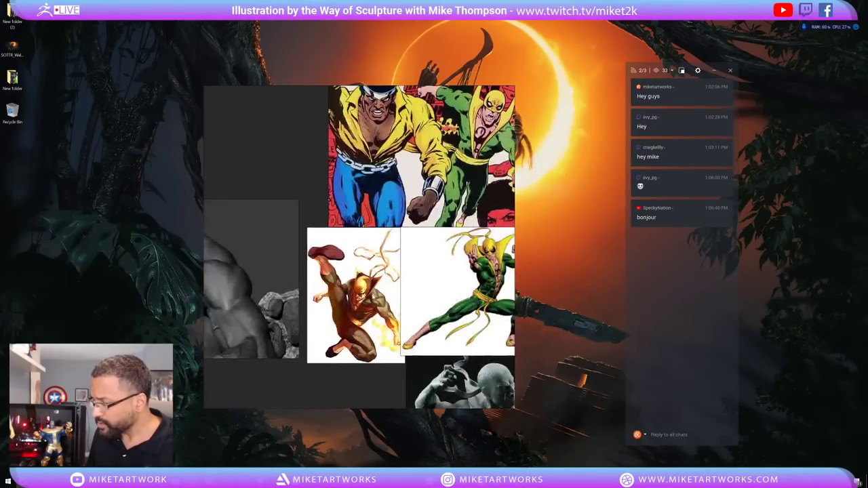
scroll(359, 247, down, 5)
Auto-arrange the reference images, shrink and reposition the board, and switch to Photoshop.
key(ctrl+z)
key(ctrl+z)
key(ctrl+z)
key(ctrl+z)
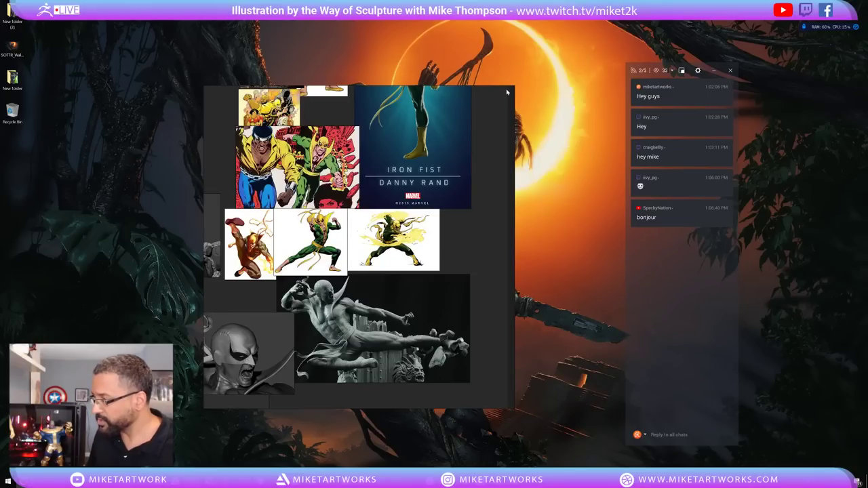
drag(505, 86, 506, 136)
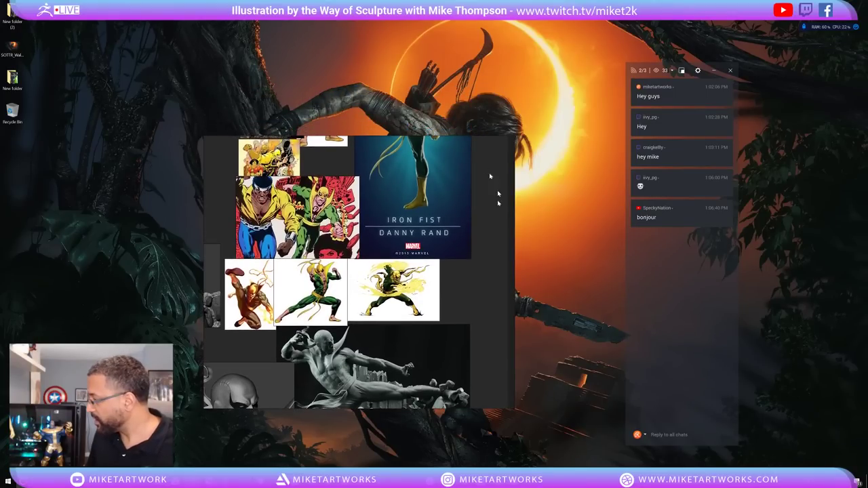
drag(458, 244, 328, 270)
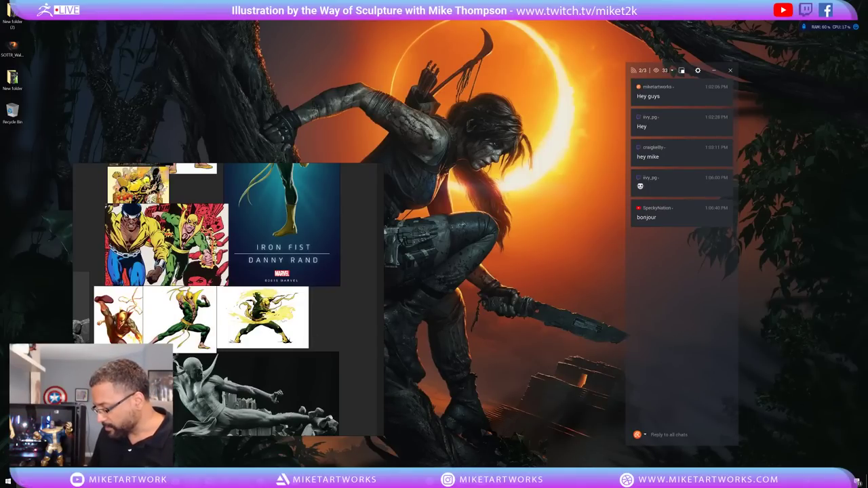
drag(276, 368, 290, 278)
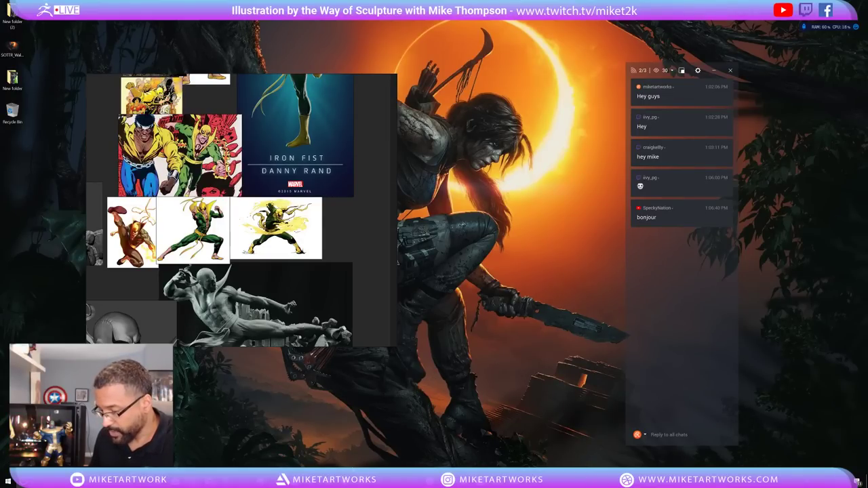
key(alt+Tab)
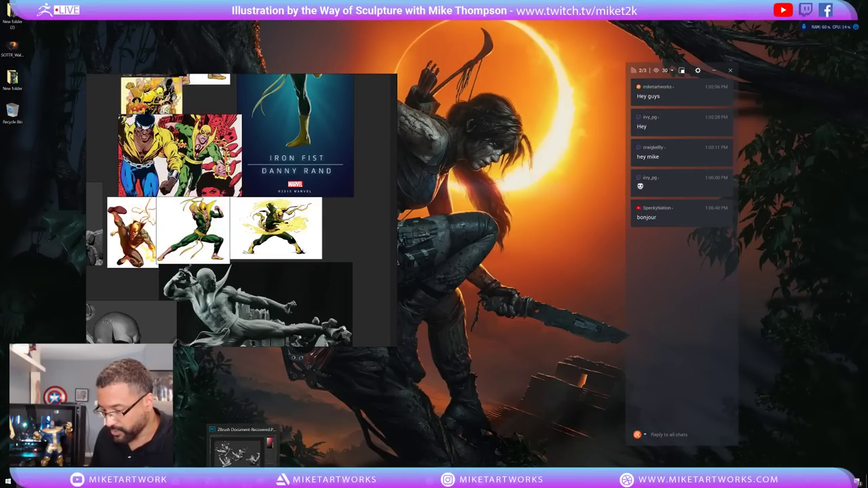
key(alt+Tab)
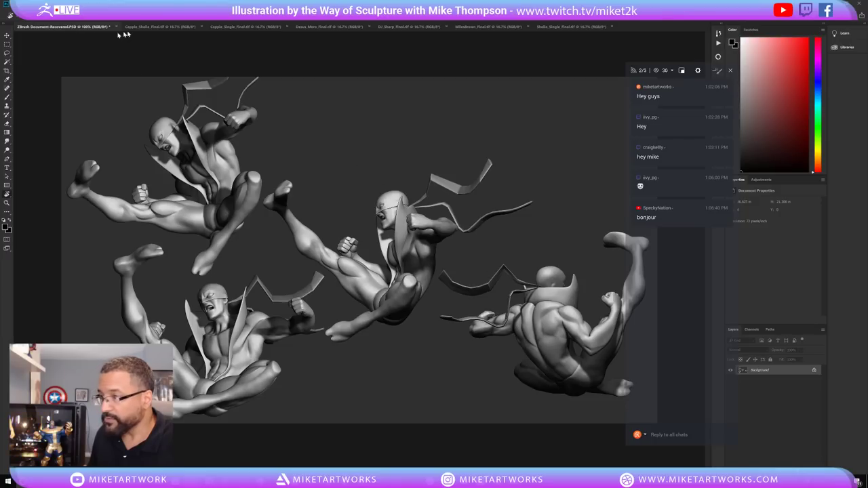
click(163, 26)
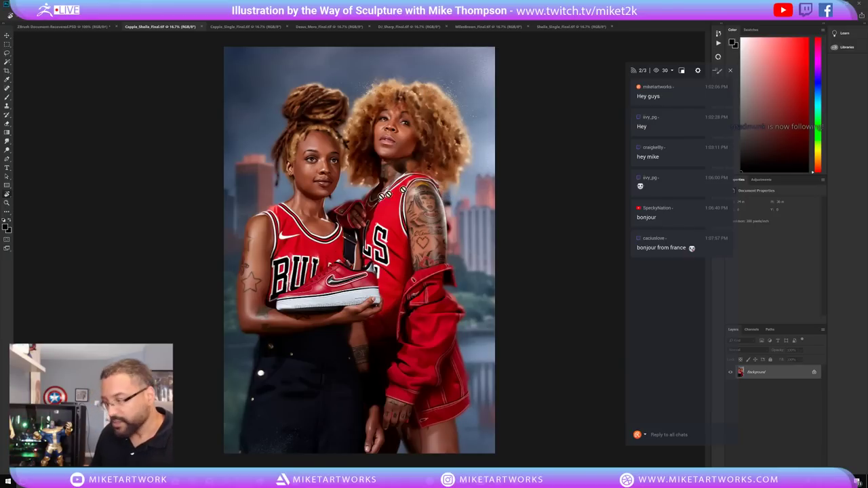
click(245, 26)
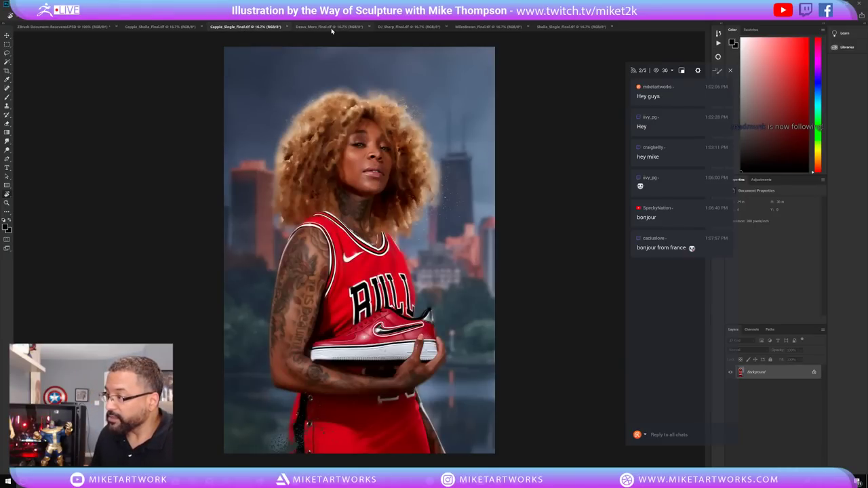
click(331, 27)
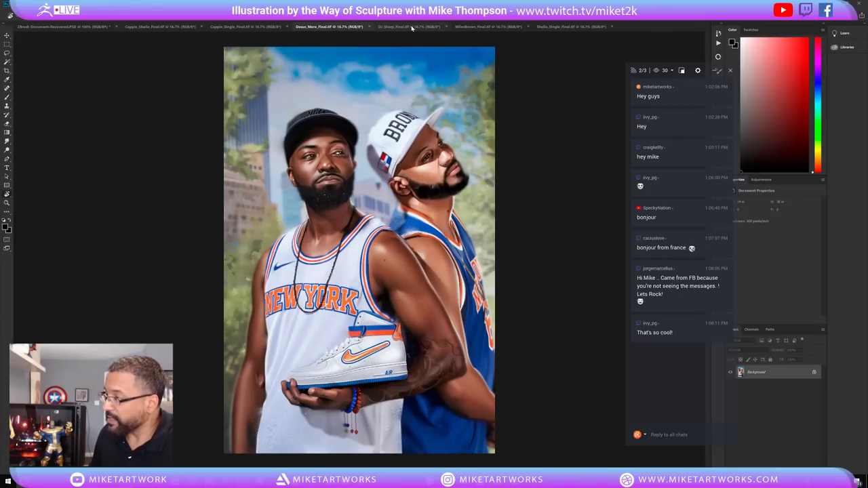
click(410, 27)
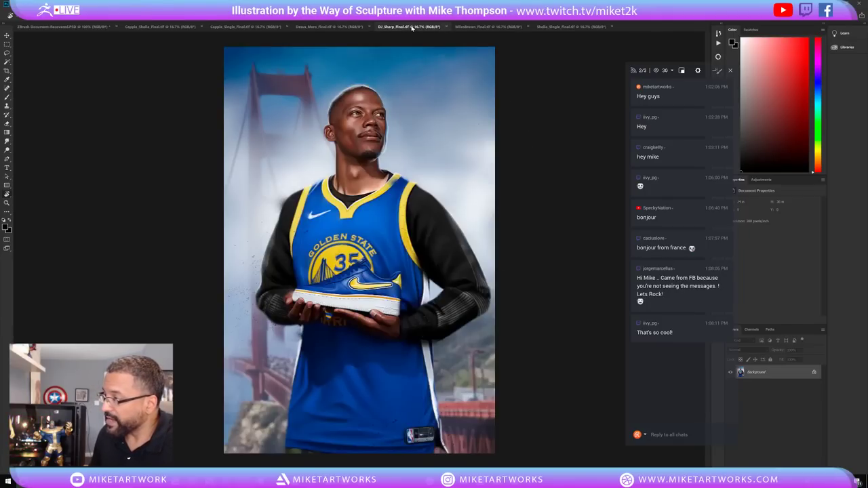
click(493, 28)
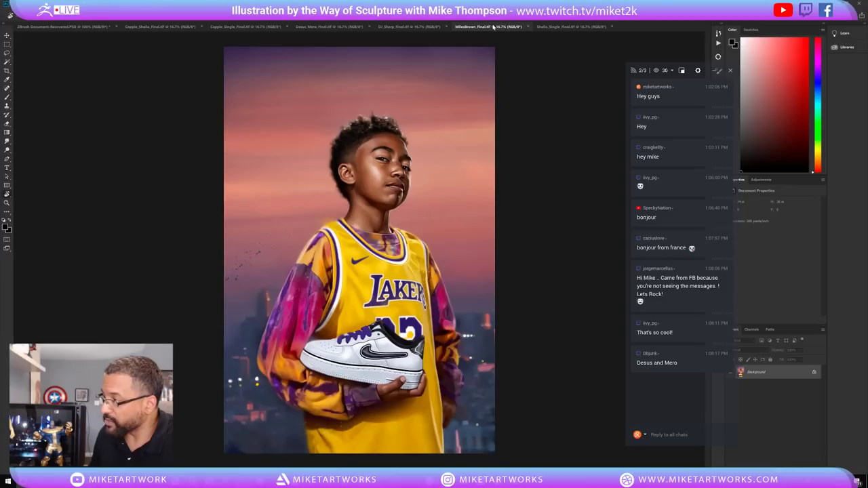
click(543, 27)
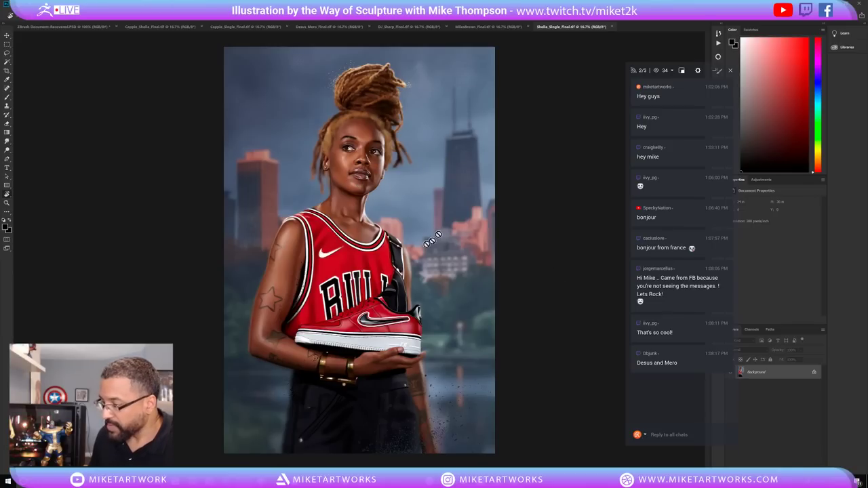
click(184, 27)
click(94, 27)
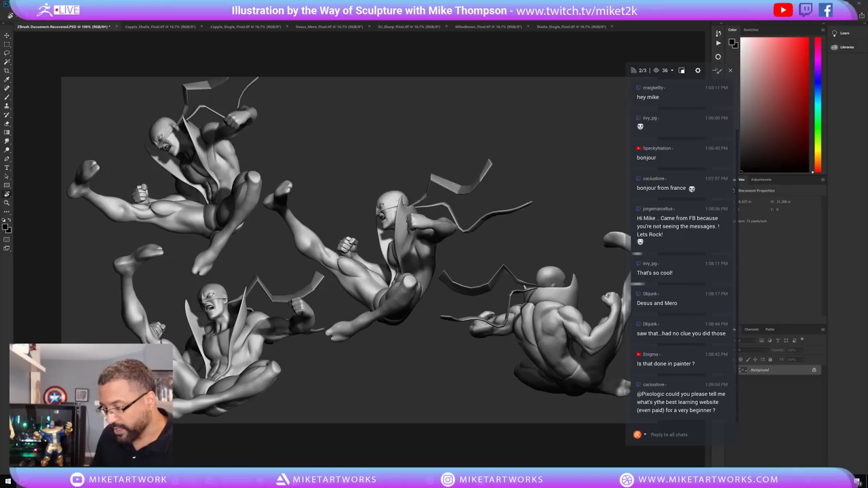
Reopen the two-women Bulls portrait and zoom it to 33.3%.
click(156, 26)
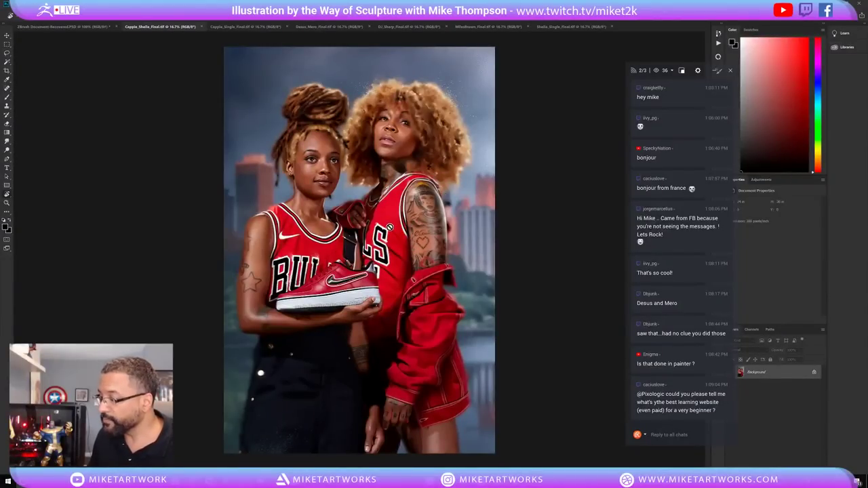
key(ctrl+plus)
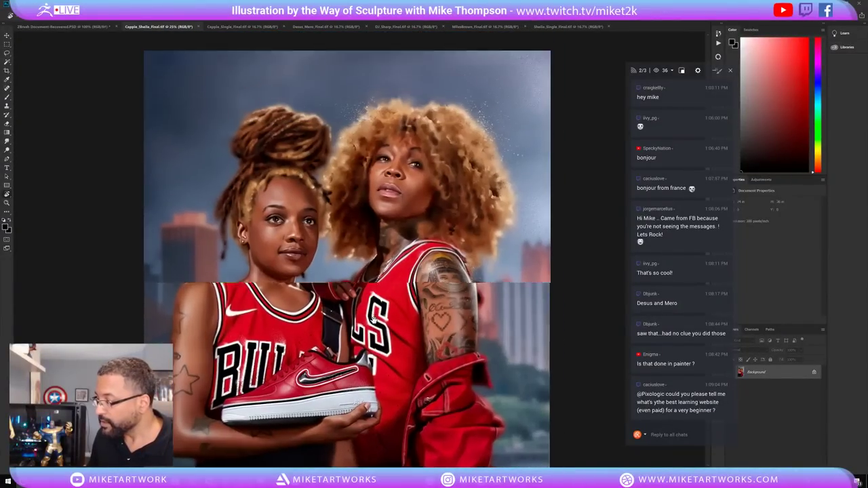
key(ctrl+plus)
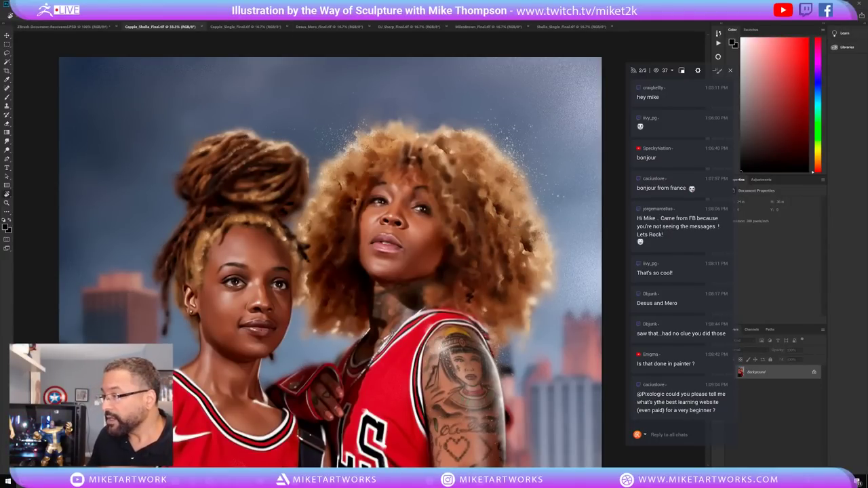
Glance at the sneaker portrait, then zoom into and pan down the two-men Knicks portrait.
click(239, 26)
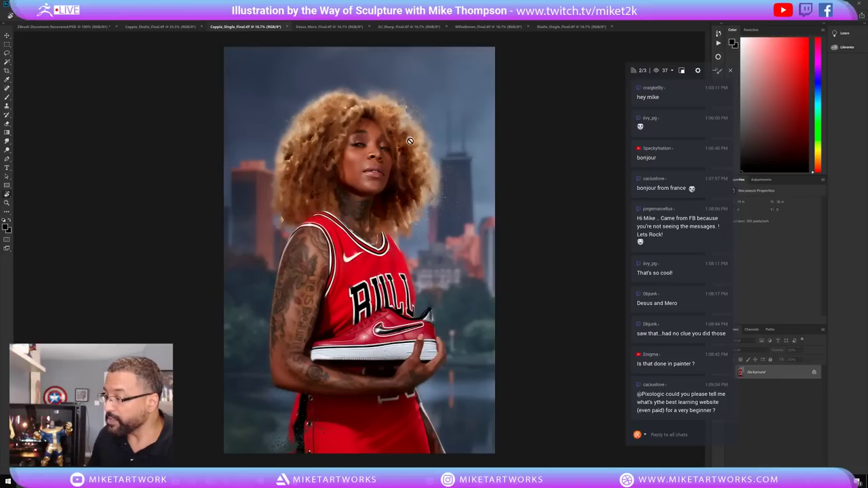
click(329, 26)
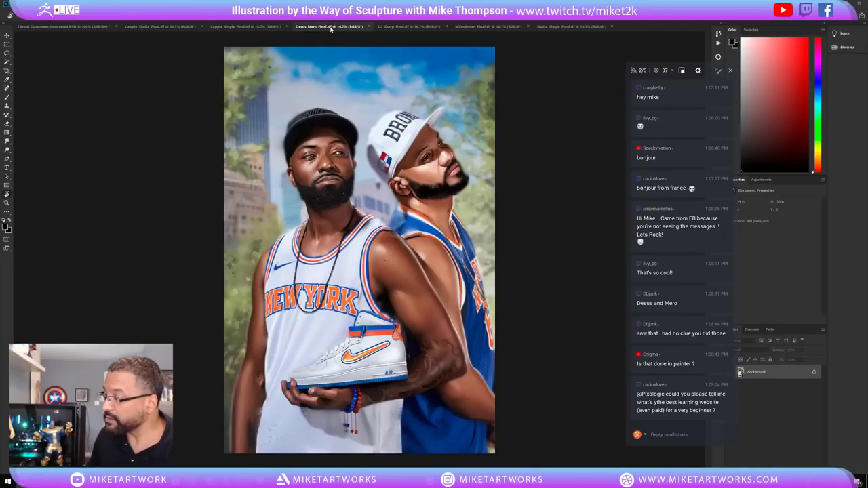
click(370, 278)
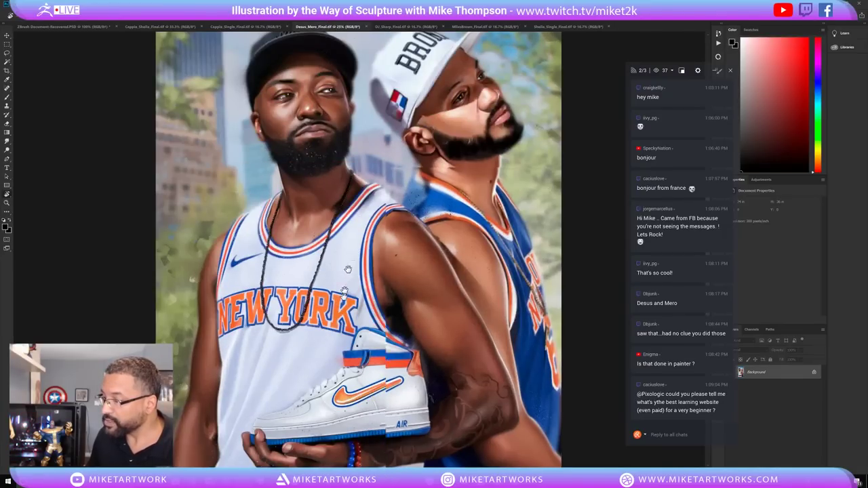
click(380, 293)
drag(385, 297, 388, 249)
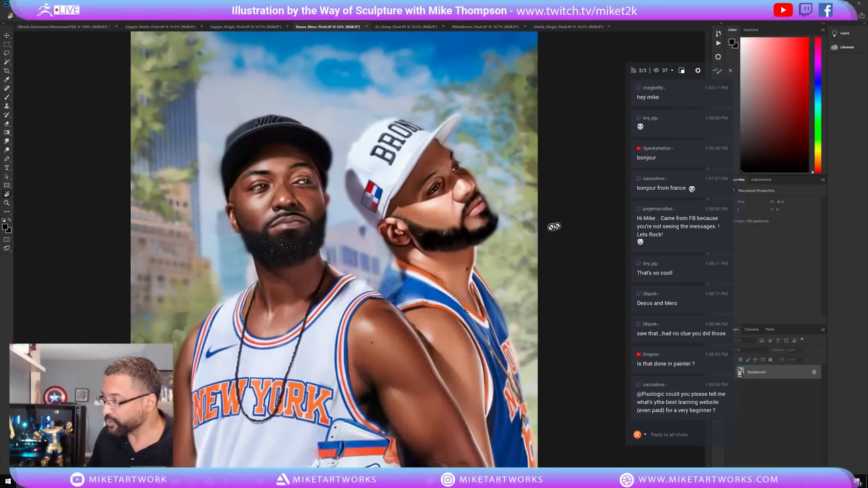
scroll(448, 354, down, 4)
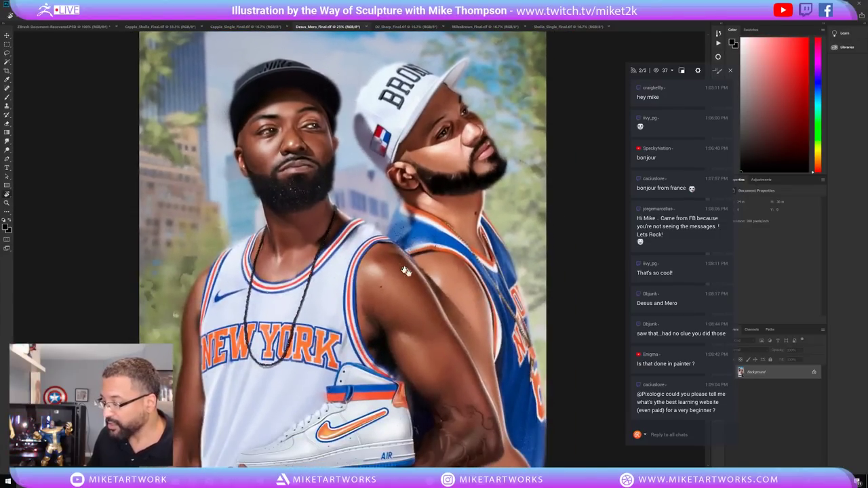
scroll(448, 354, down, 1)
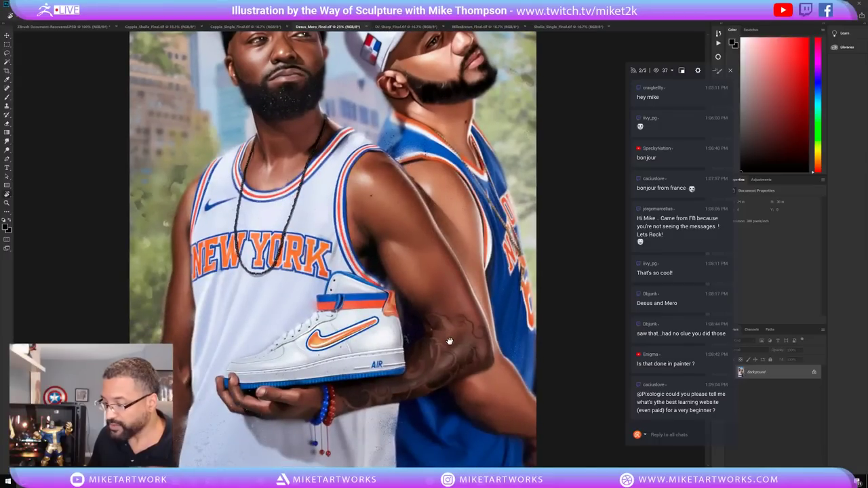
Zoom in on the Golden State figure and the Lakers boy's face.
click(400, 27)
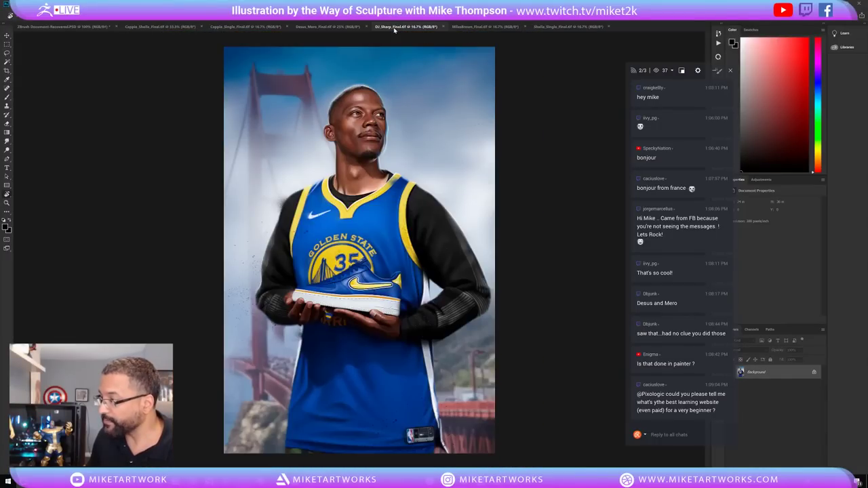
click(394, 245)
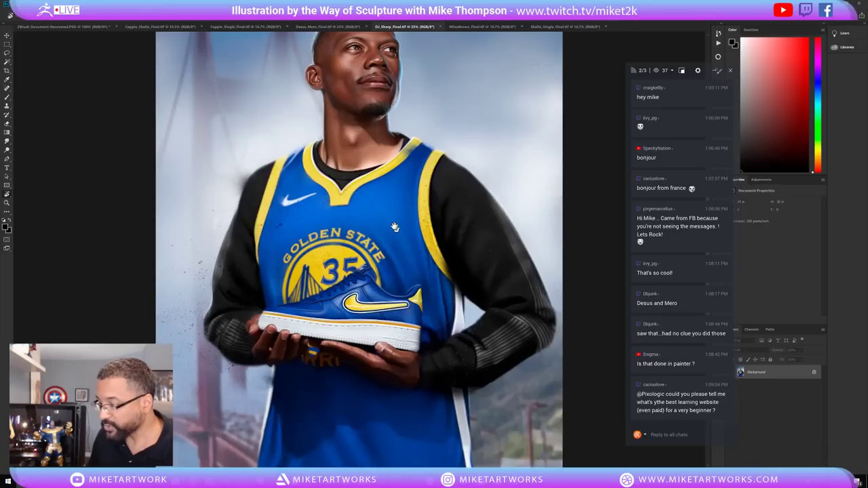
scroll(397, 234, up, 1)
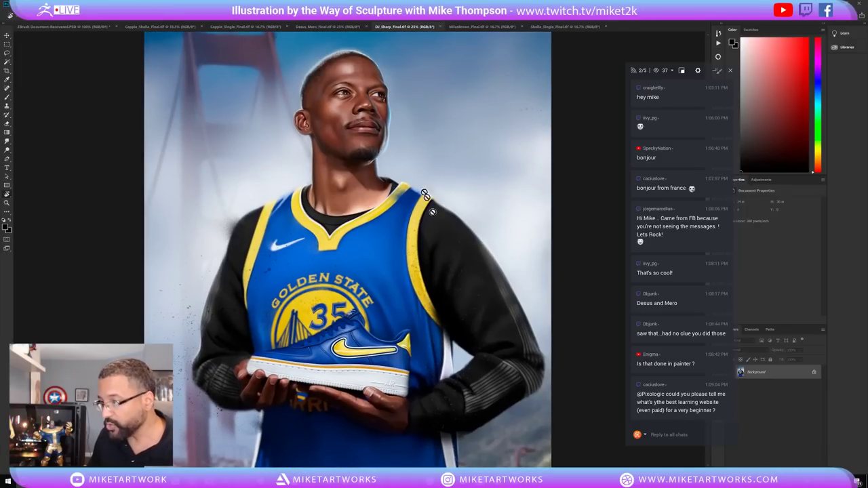
click(484, 25)
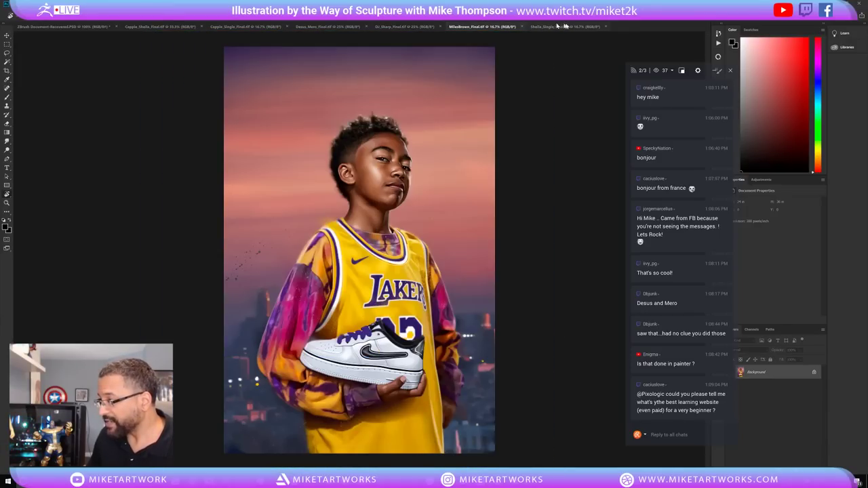
click(415, 173)
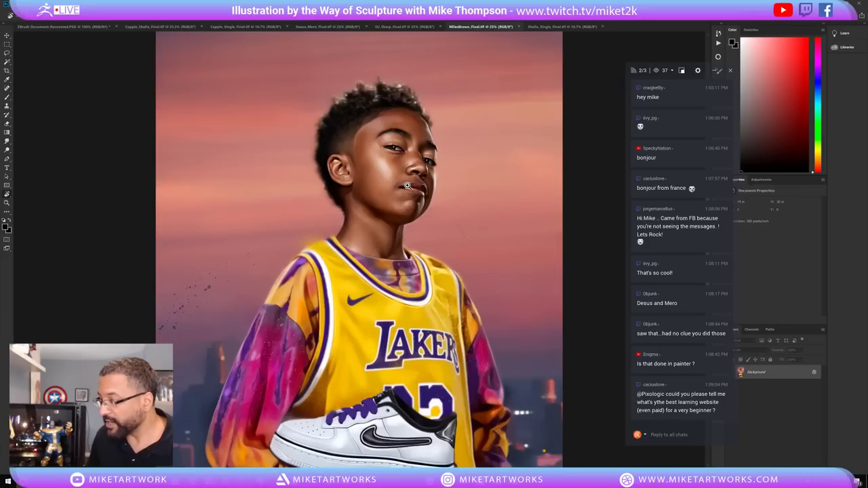
drag(413, 314, 377, 292)
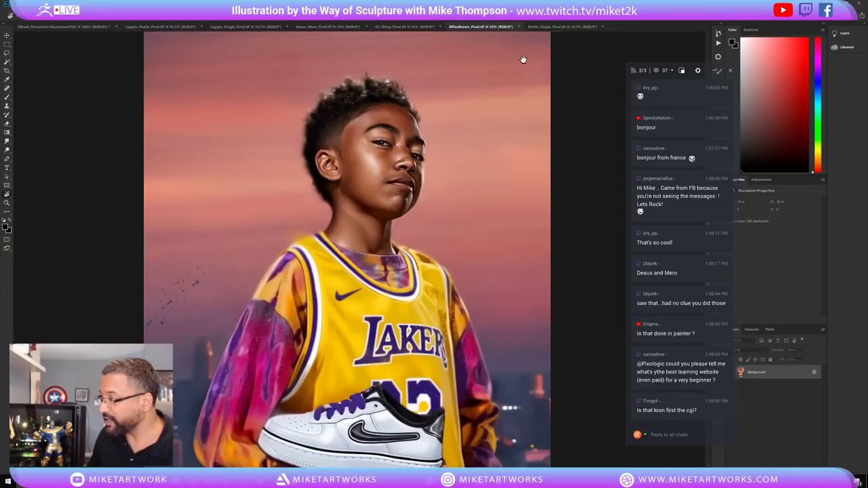
click(550, 27)
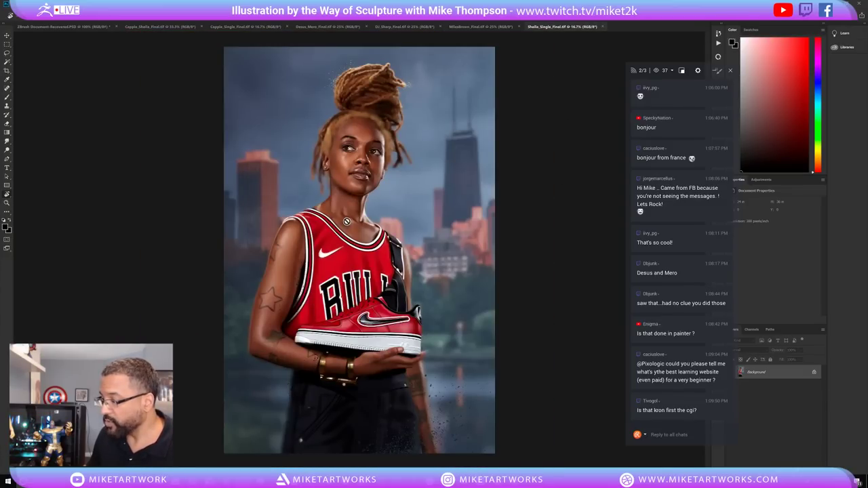
Zoom in on the woman's face and jersey in the Bulls portrait.
key(ctrl+plus)
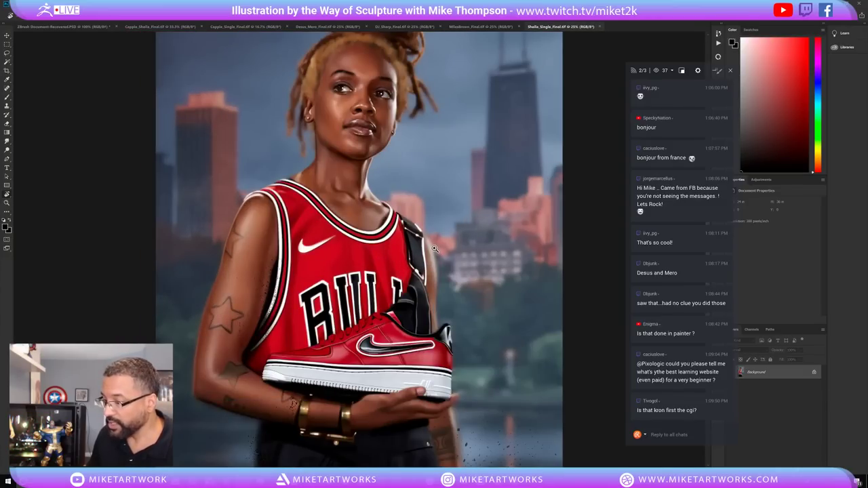
key(ctrl+plus)
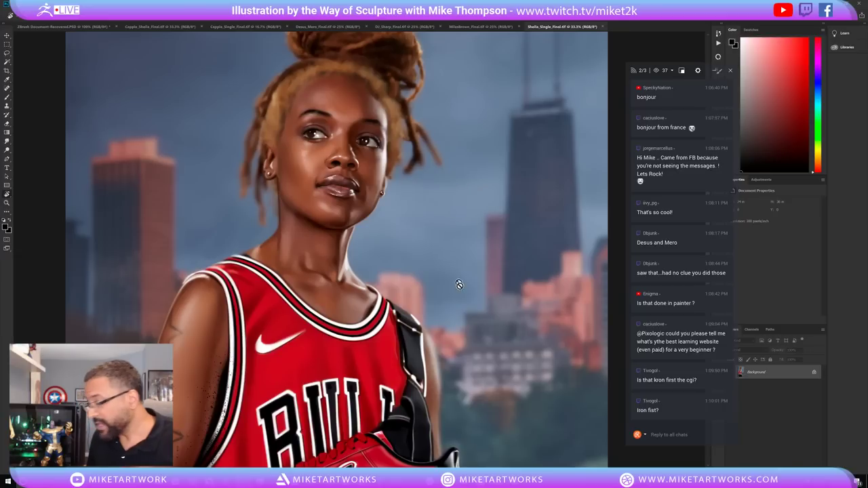
drag(438, 339, 475, 281)
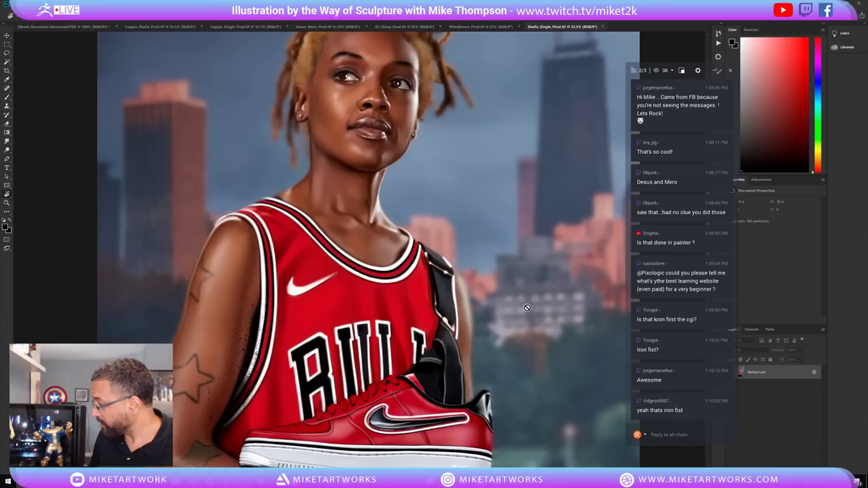
Check the Iron Fist render sheet, minimize Photoshop and restore ZBrush.
click(61, 27)
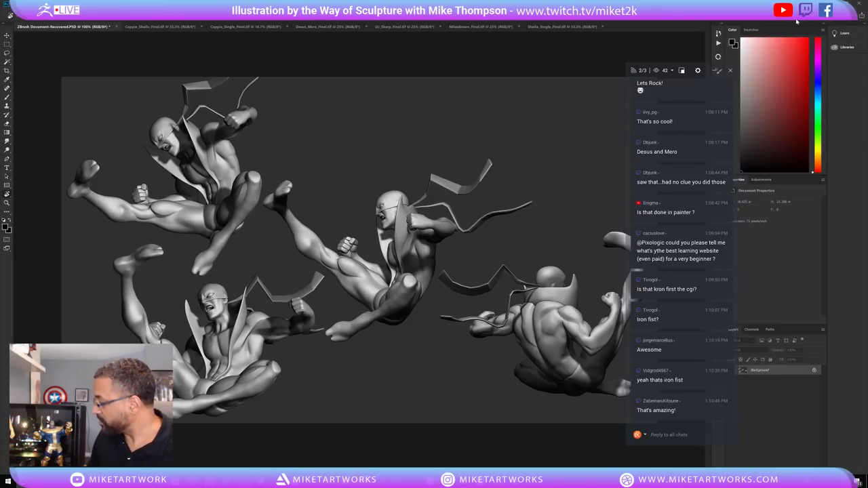
click(797, 20)
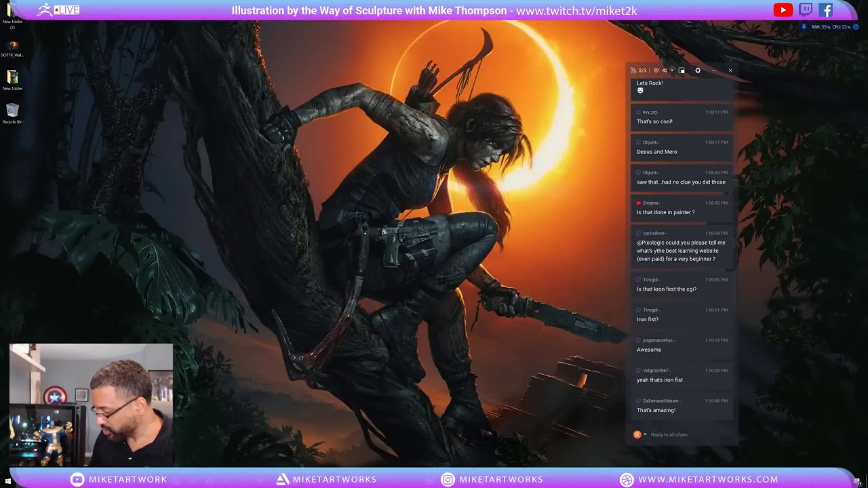
click(570, 463)
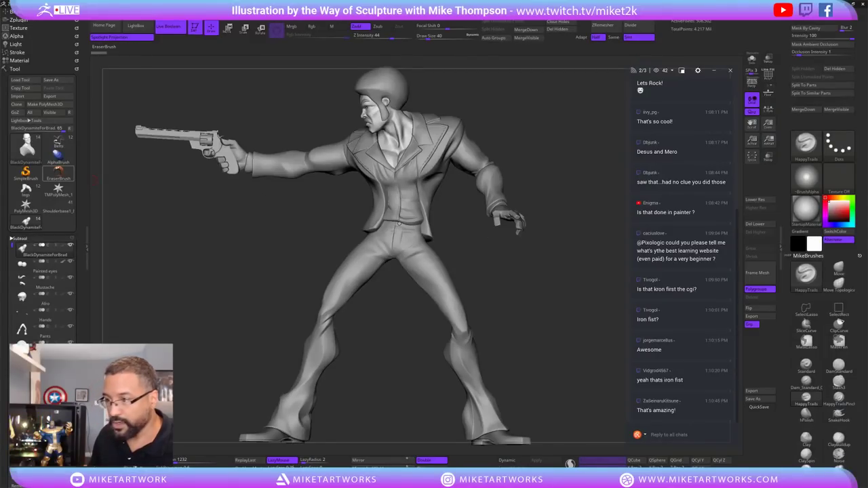
Load the Belts Iron Fist flying-kick tool and orbit it through side, back and front views.
mouse_move(57, 141)
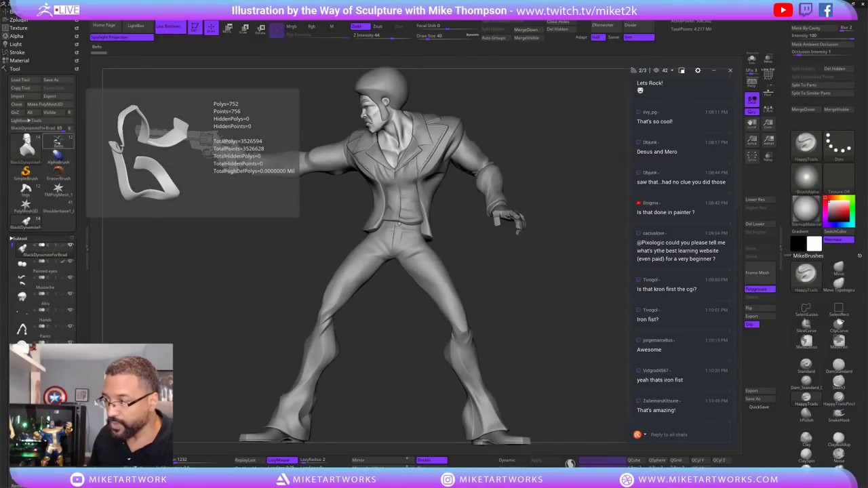
click(57, 141)
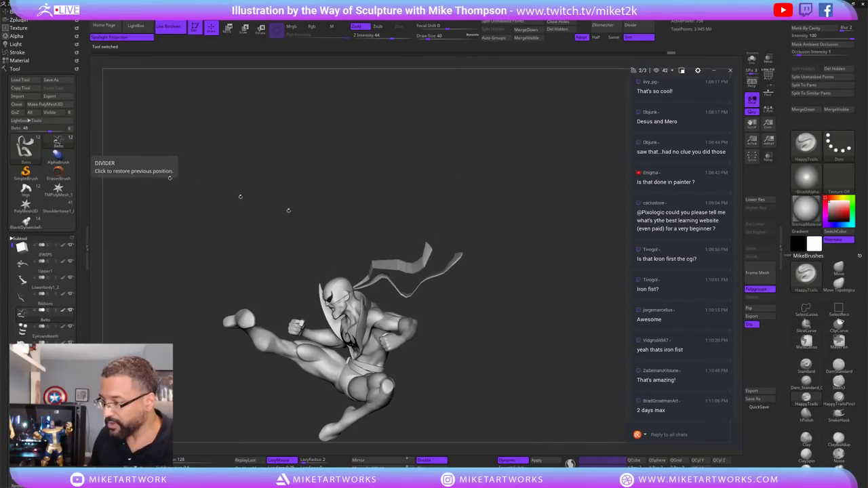
mouse_move(461, 333)
mouse_down()
mouse_move(485, 320)
mouse_move(492, 346)
mouse_move(506, 356)
mouse_move(522, 339)
mouse_move(545, 362)
mouse_move(442, 315)
mouse_up()
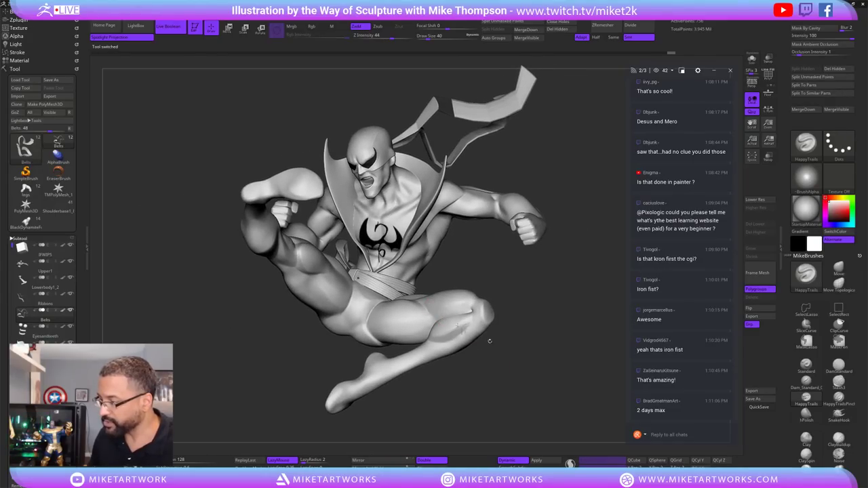
mouse_move(489, 341)
mouse_down()
mouse_move(542, 319)
mouse_move(560, 363)
mouse_up()
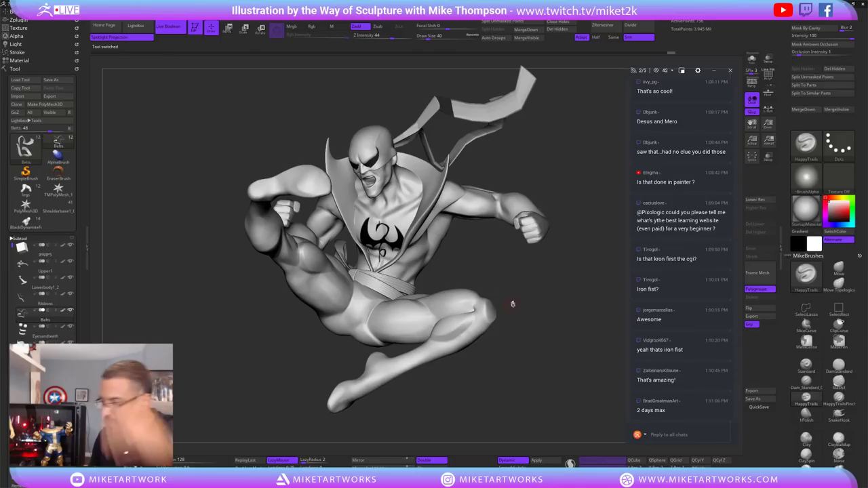
mouse_move(541, 277)
mouse_down()
mouse_move(542, 288)
mouse_move(549, 249)
mouse_move(553, 305)
mouse_up()
mouse_move(537, 337)
mouse_down()
mouse_move(567, 349)
mouse_move(573, 312)
mouse_move(573, 366)
mouse_move(560, 411)
mouse_move(566, 385)
mouse_move(555, 353)
mouse_move(565, 368)
mouse_move(535, 407)
mouse_move(544, 400)
mouse_move(522, 405)
mouse_move(515, 340)
mouse_move(486, 237)
mouse_up()
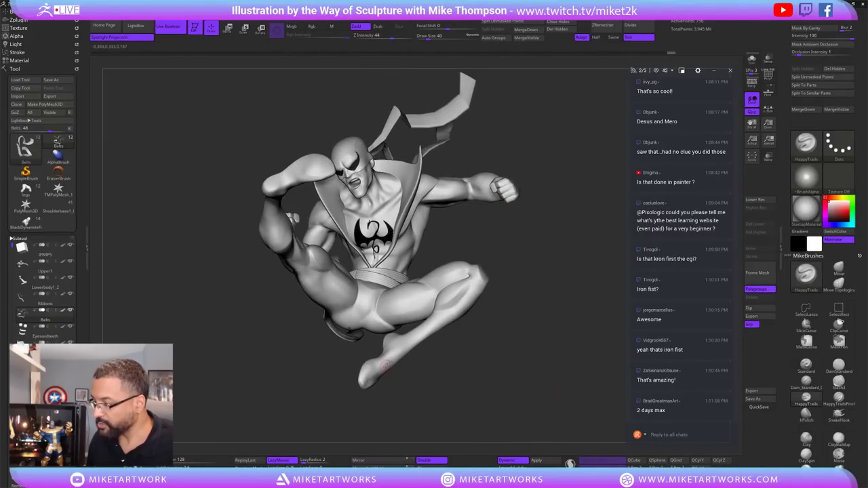
mouse_move(469, 382)
mouse_down()
mouse_move(468, 409)
mouse_move(502, 400)
mouse_move(536, 373)
mouse_move(568, 283)
mouse_up()
mouse_move(550, 336)
alt+mouse_down()
mouse_move(506, 340)
mouse_move(508, 346)
alt+mouse_up()
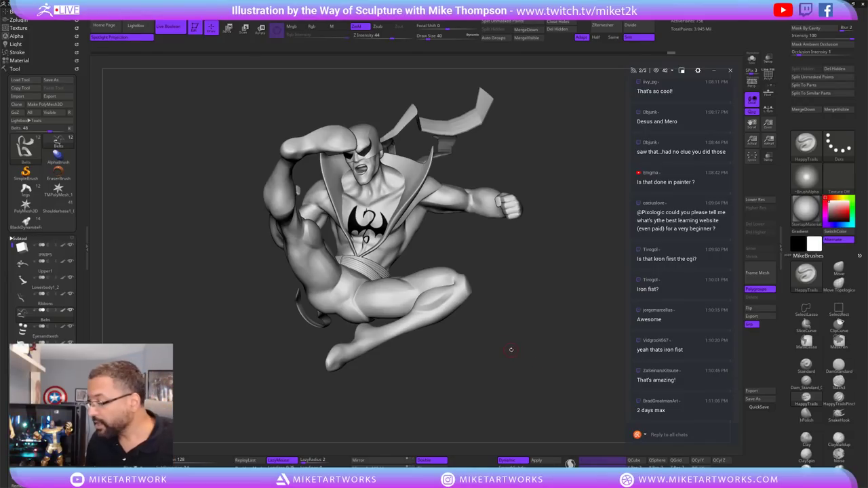
drag(521, 348, 514, 350)
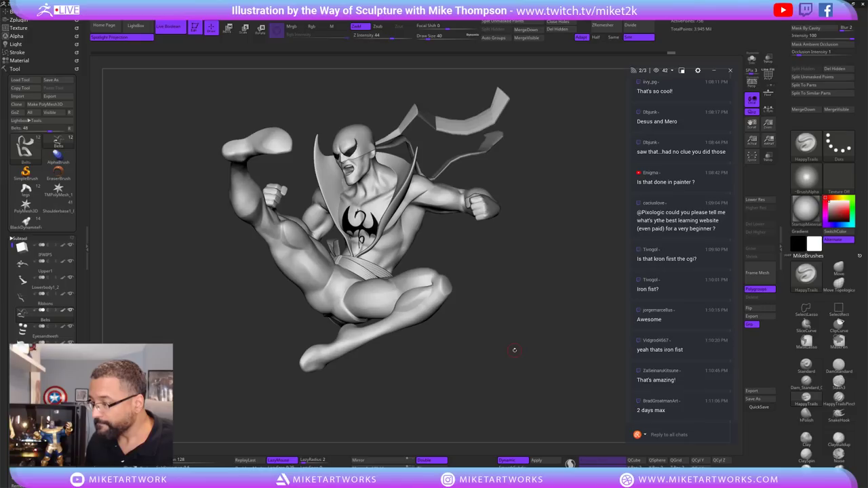
drag(526, 356, 517, 358)
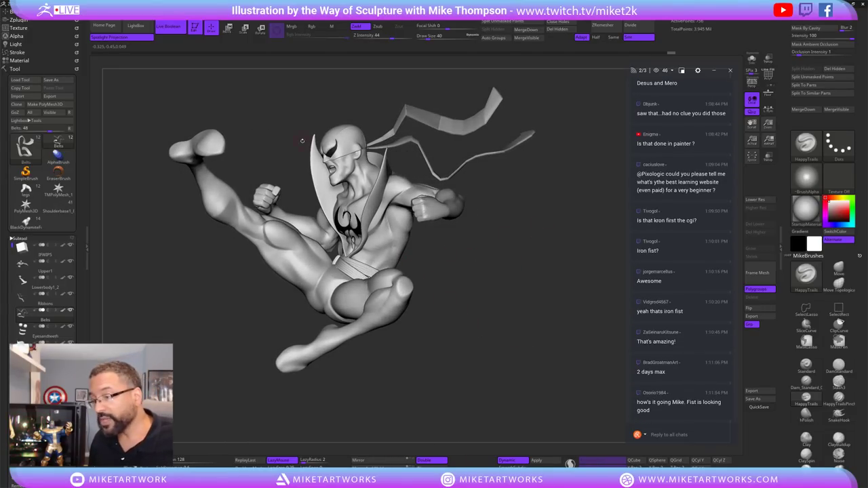
Load the chained brawler tool, orbit it, and snapshot a copy onto the canvas with Shift+S.
mouse_move(26, 189)
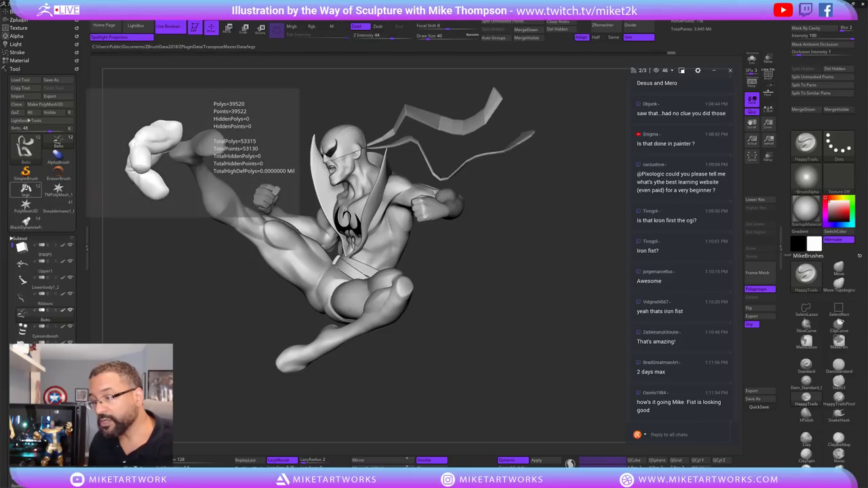
click(25, 190)
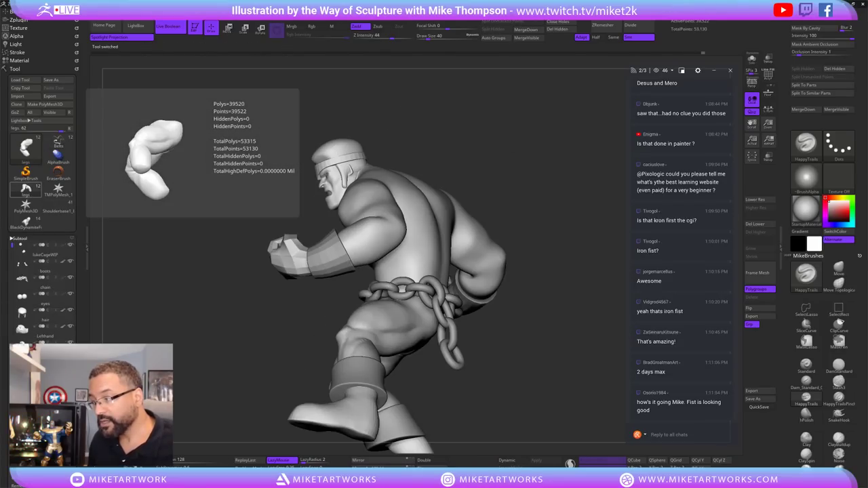
mouse_move(514, 369)
mouse_down()
mouse_move(560, 378)
mouse_move(529, 330)
mouse_move(507, 318)
mouse_move(515, 328)
mouse_up()
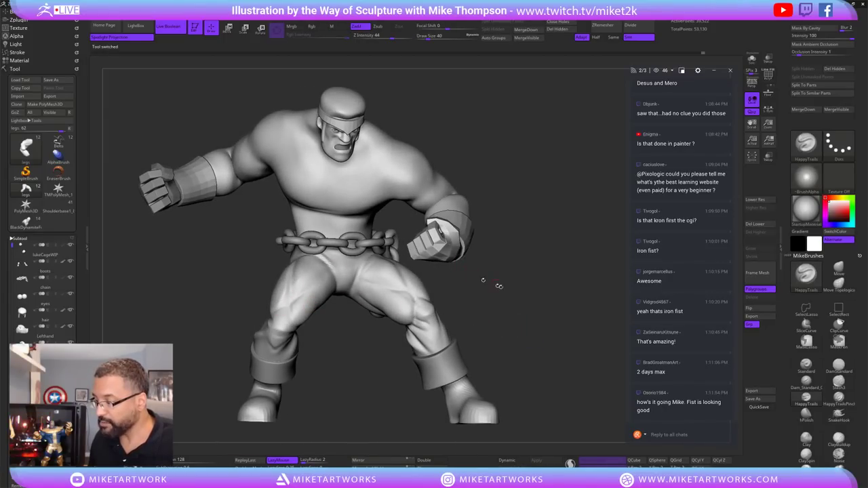
mouse_move(500, 287)
mouse_down()
mouse_move(530, 297)
mouse_move(513, 290)
mouse_move(522, 298)
mouse_move(533, 291)
mouse_move(534, 299)
mouse_move(527, 293)
mouse_up()
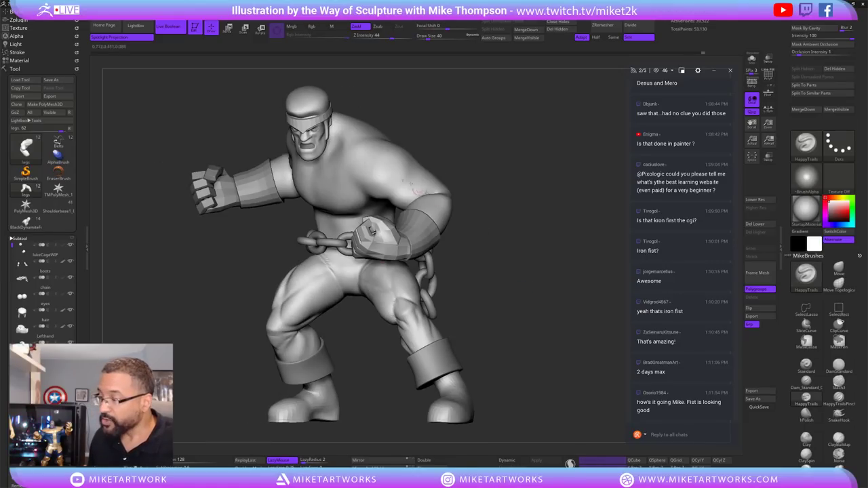
mouse_move(504, 251)
mouse_down()
mouse_move(527, 249)
mouse_move(544, 288)
mouse_up()
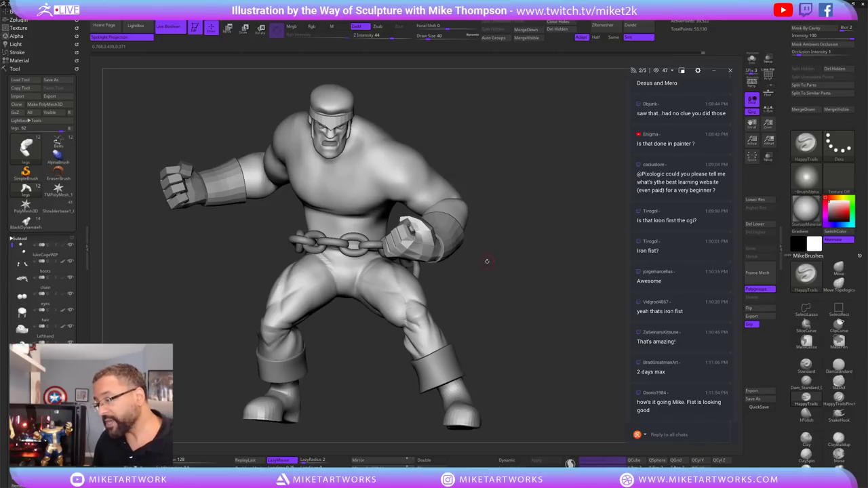
mouse_move(498, 298)
mouse_down()
mouse_move(514, 323)
mouse_move(506, 325)
mouse_move(533, 328)
mouse_move(502, 331)
mouse_move(543, 333)
mouse_move(473, 348)
mouse_move(512, 353)
mouse_up()
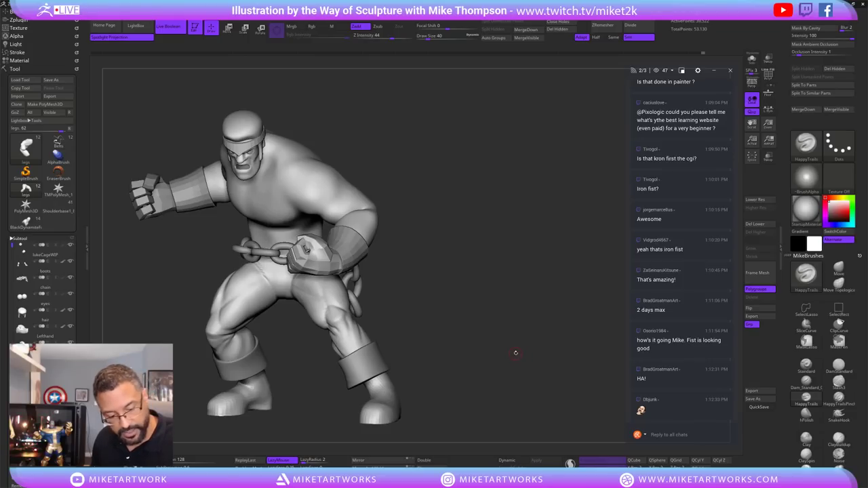
key(shift+s)
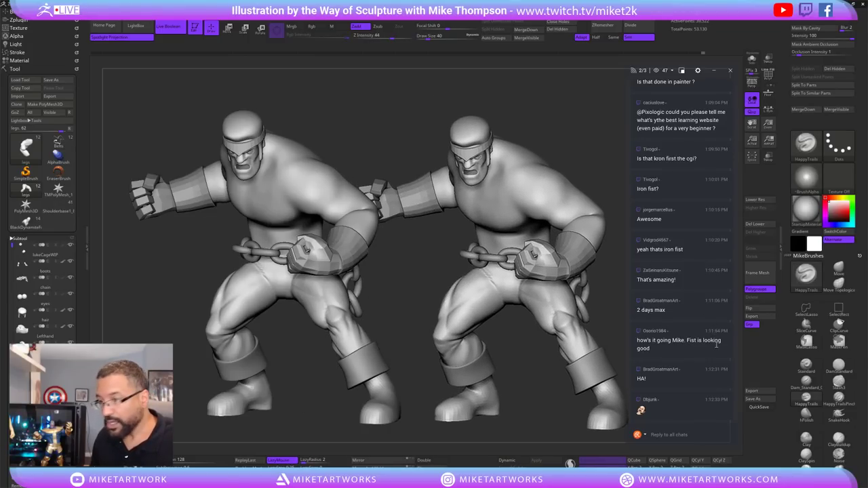
Load the Belts Iron Fist sculpt next to the brawler copy and rotate it side-on.
click(59, 144)
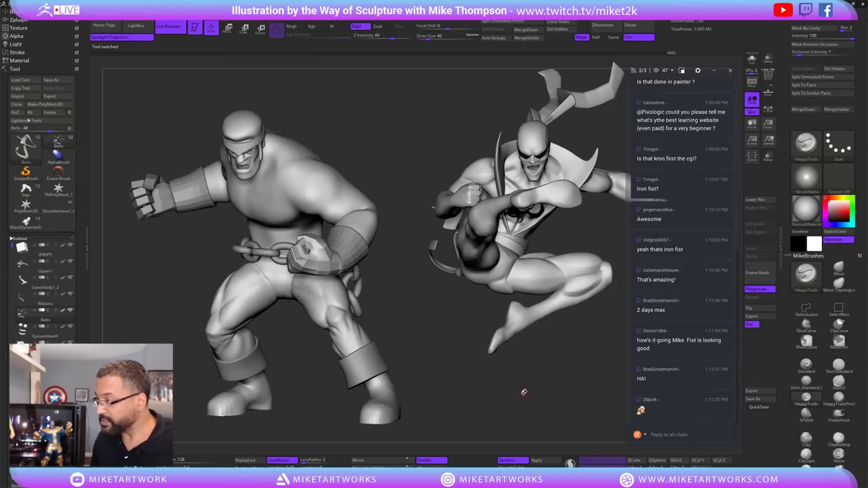
mouse_move(524, 392)
mouse_down()
mouse_move(513, 383)
mouse_move(531, 380)
mouse_move(518, 372)
mouse_move(516, 401)
mouse_move(535, 404)
mouse_up()
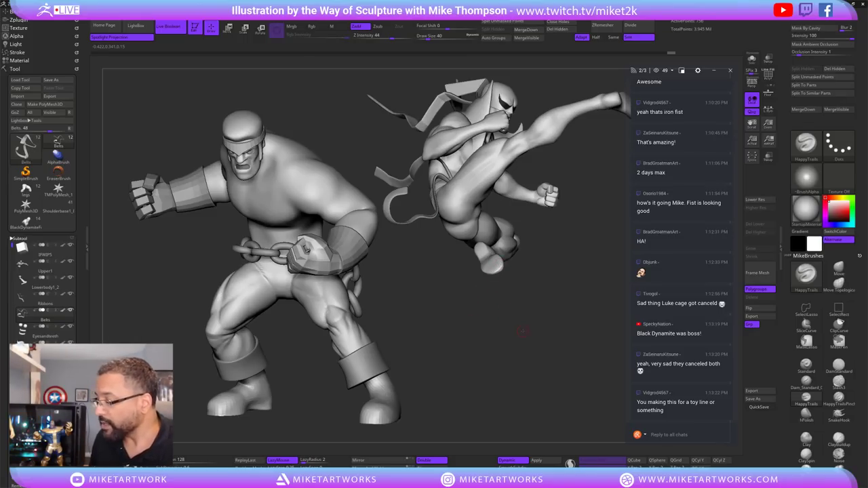
Turn Iron Fist to show the kick, then load the Shoulderbase brute sculpt in its place.
key(ctrl+z)
drag(536, 334, 546, 402)
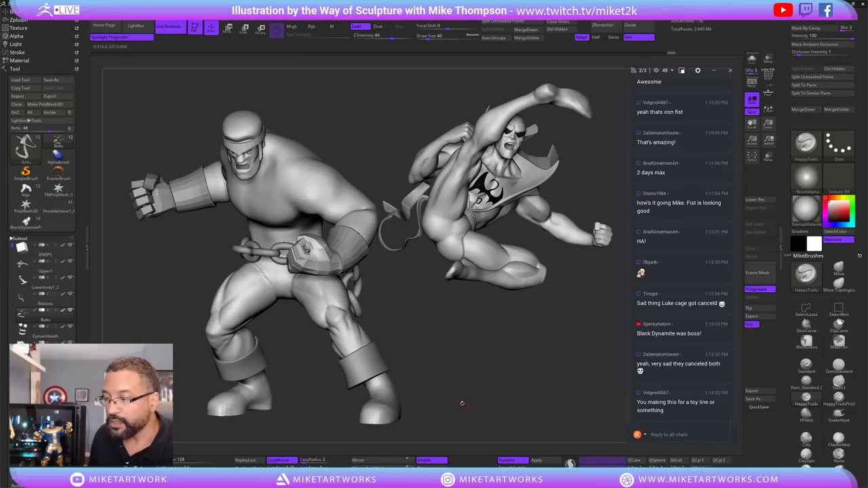
drag(468, 327, 498, 354)
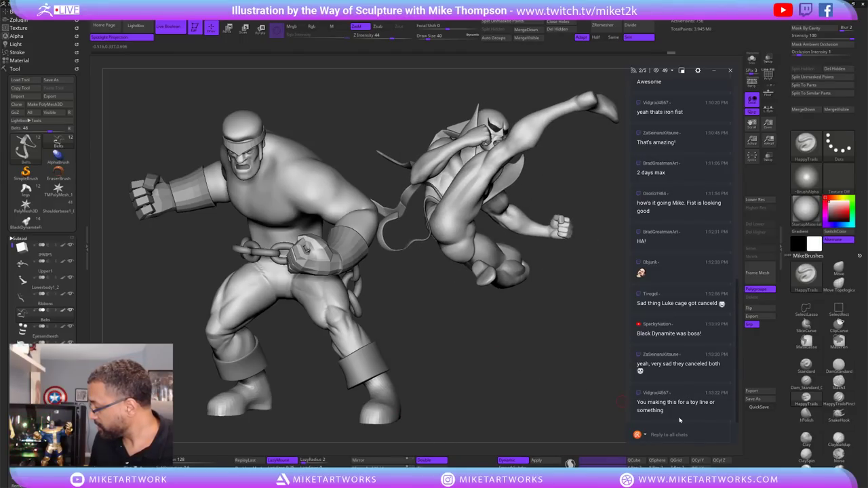
drag(512, 390, 571, 399)
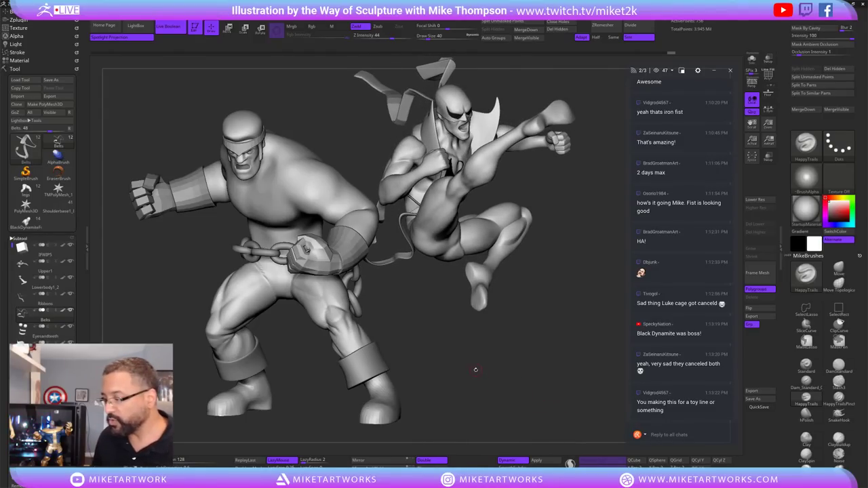
drag(530, 358, 524, 377)
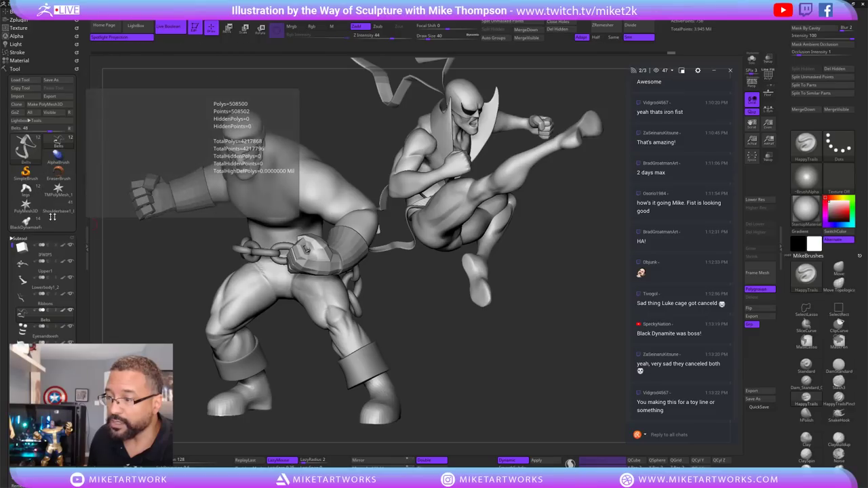
mouse_move(50, 212)
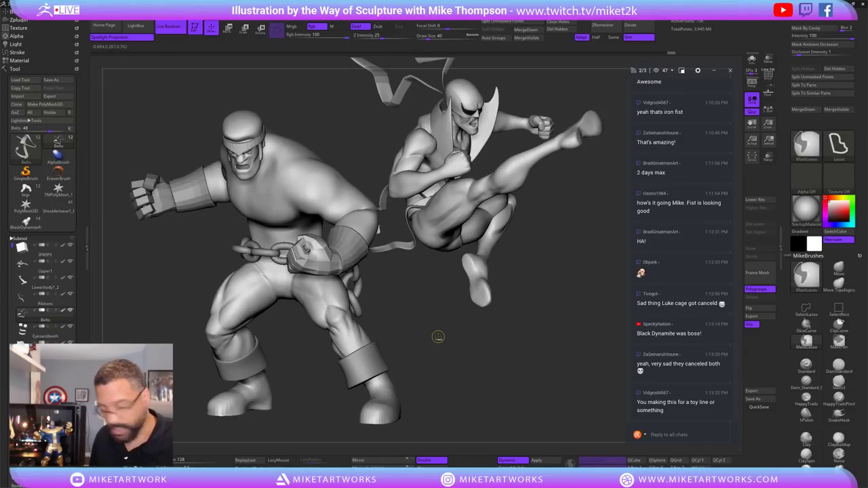
key(ctrl+n)
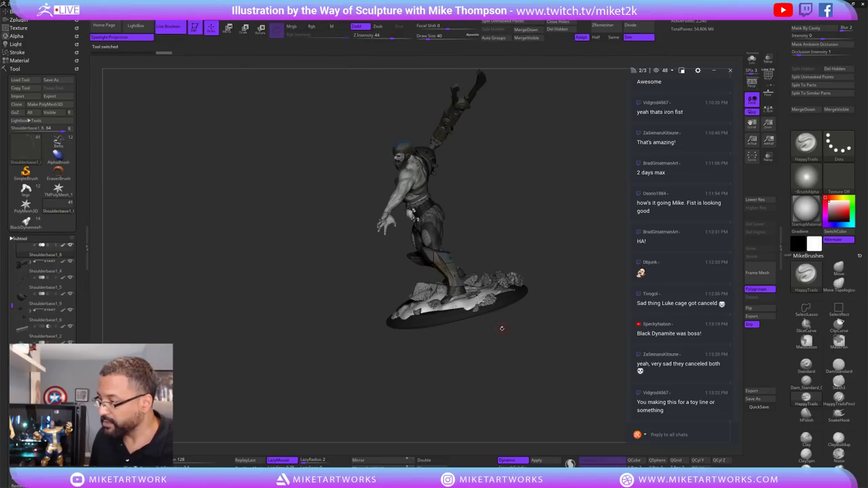
Orbit and zoom in to inspect the brute sculpt's scarred torso and skull belt buckle.
mouse_move(504, 330)
mouse_down()
mouse_move(573, 317)
mouse_move(461, 331)
mouse_up()
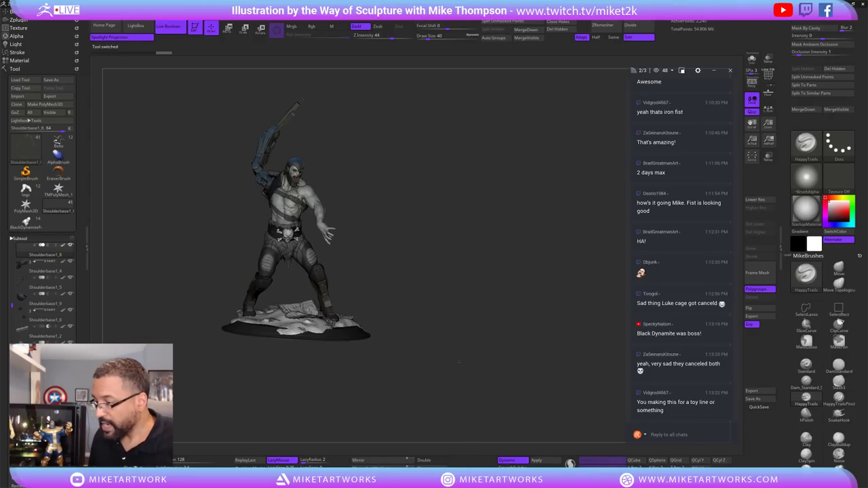
drag(459, 362, 567, 341)
key(1)
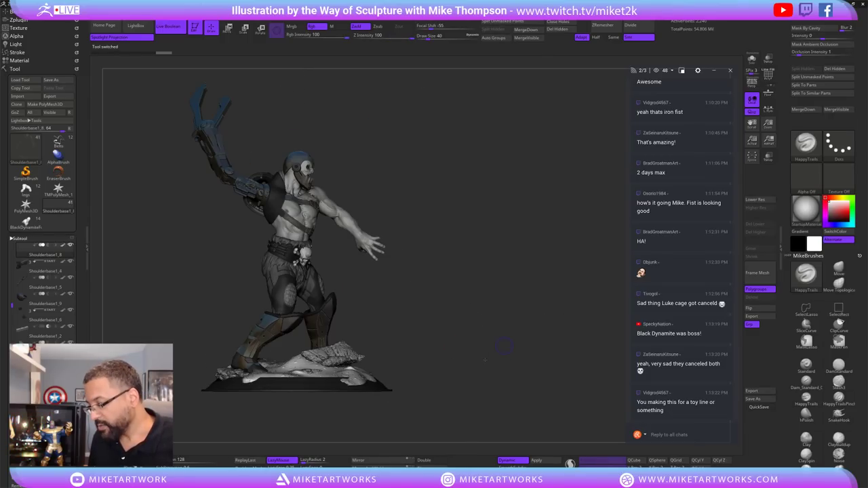
mouse_move(485, 361)
mouse_down()
mouse_move(478, 356)
mouse_move(508, 358)
mouse_move(499, 360)
mouse_up()
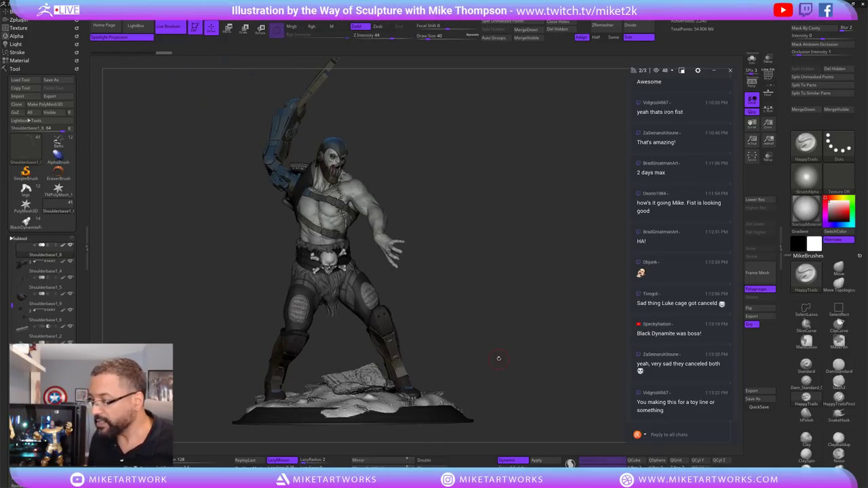
scroll(514, 391, up, 2)
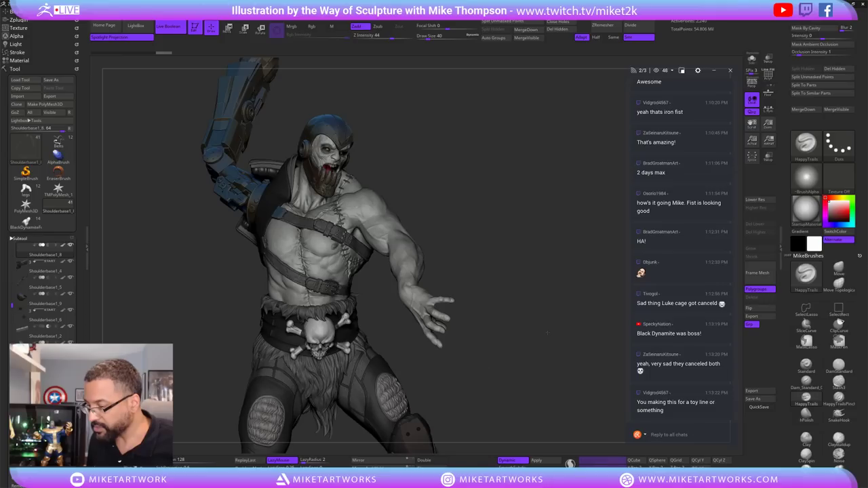
drag(546, 333, 407, 287)
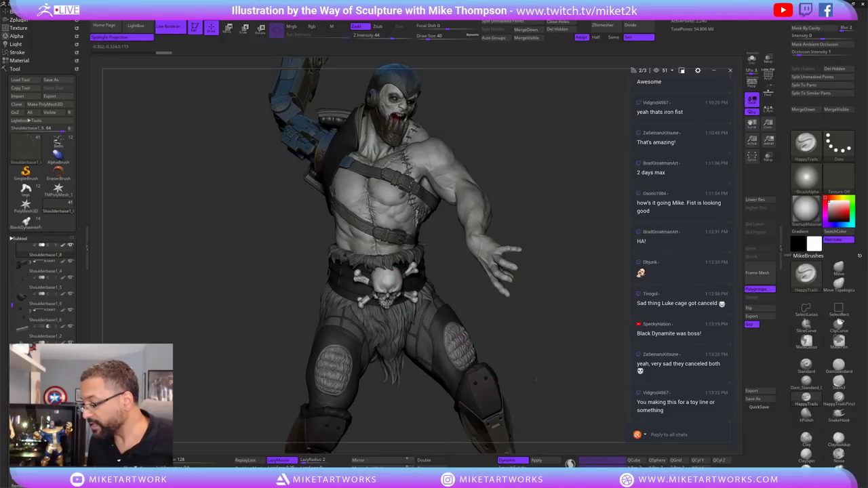
Bring the legs and loincloth into view and open the full Material palette.
scroll(535, 380, up, 3)
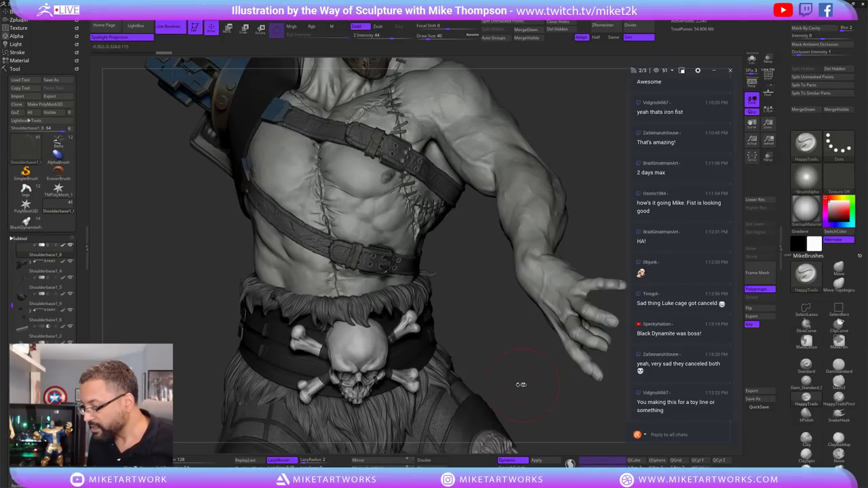
alt+drag(505, 391, 495, 297)
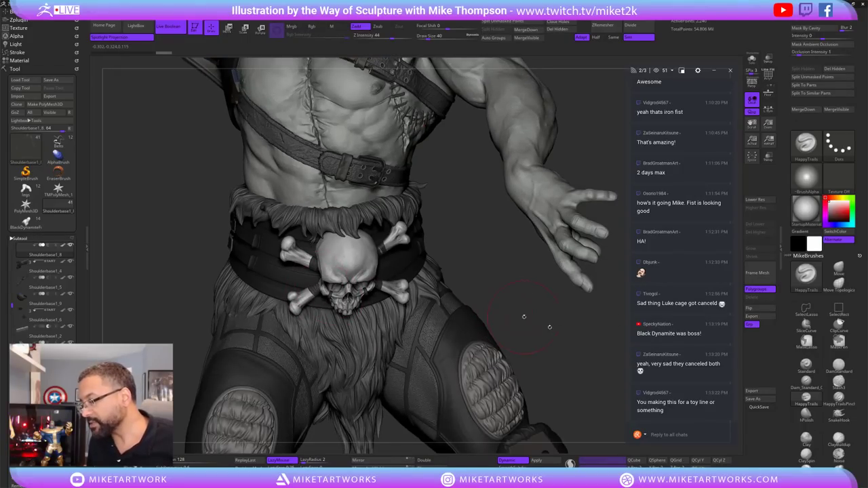
key(space)
click(562, 399)
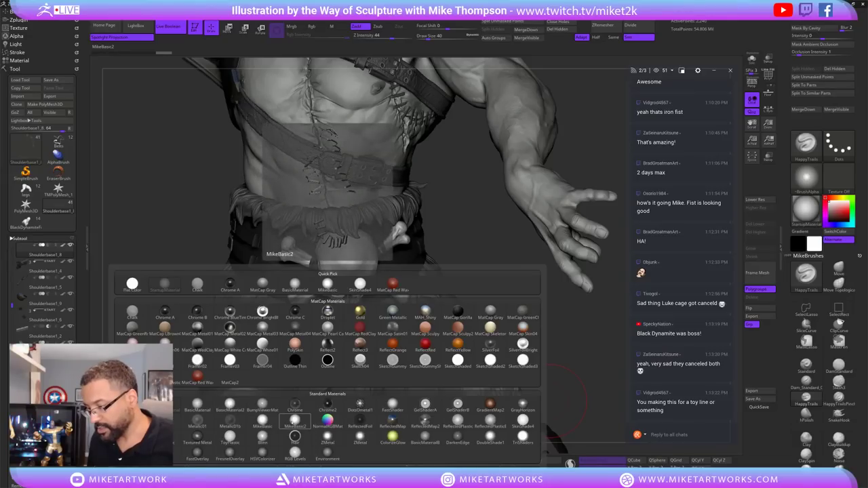
Shade the brute with MikeBasic2 and restore the longer stitched chest scar.
click(296, 418)
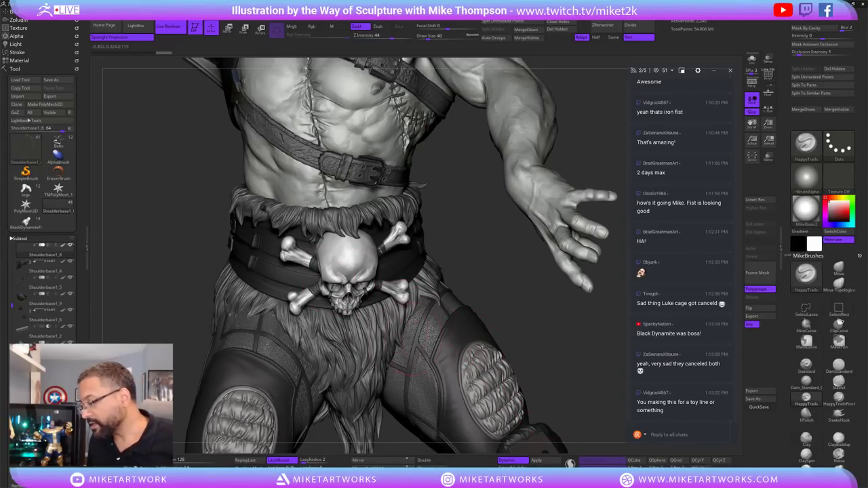
drag(586, 344, 584, 343)
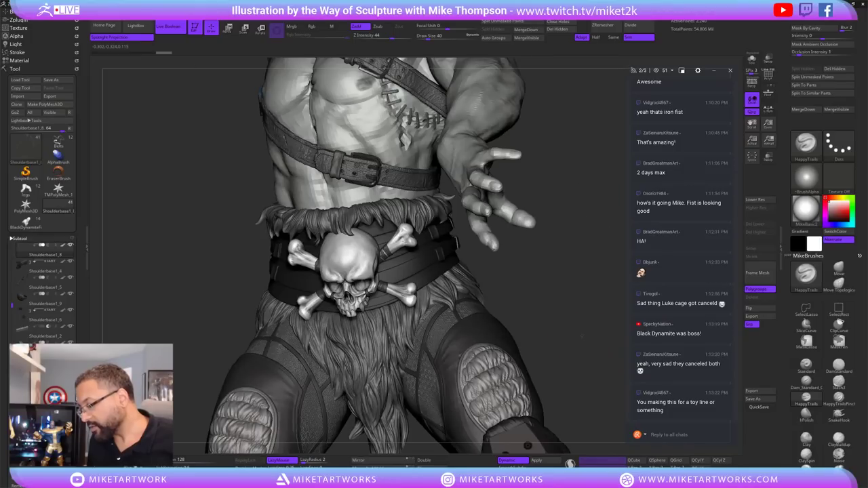
key(ctrl+z)
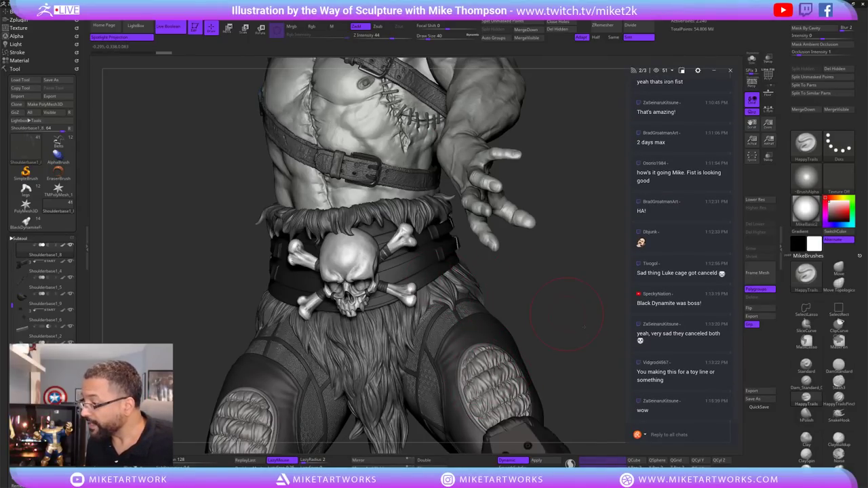
Orbit the torso to side views and frame the raised mechanical arm and claw.
drag(606, 301, 570, 305)
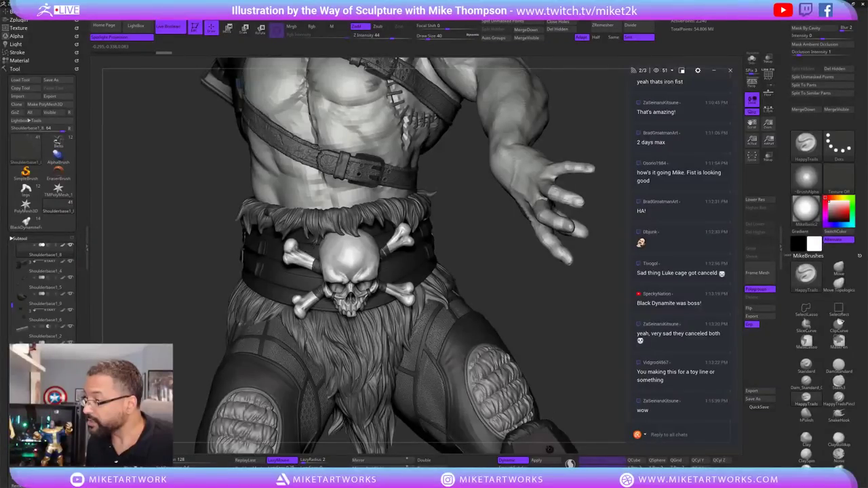
drag(550, 449, 486, 305)
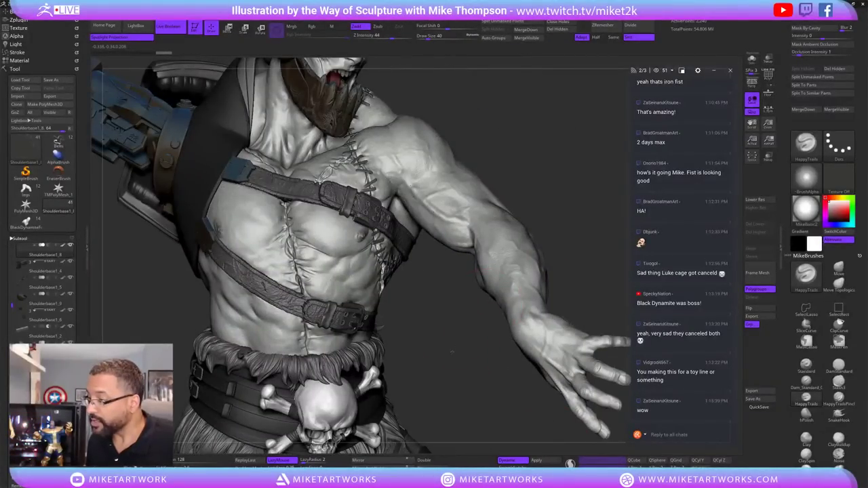
mouse_move(451, 353)
mouse_down()
mouse_move(468, 348)
mouse_move(450, 339)
mouse_move(482, 309)
mouse_up()
drag(545, 252, 475, 252)
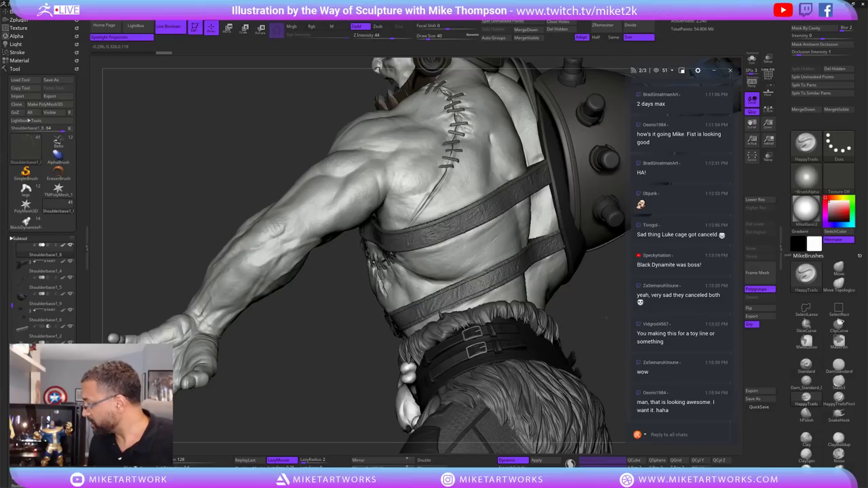
drag(606, 317, 566, 290)
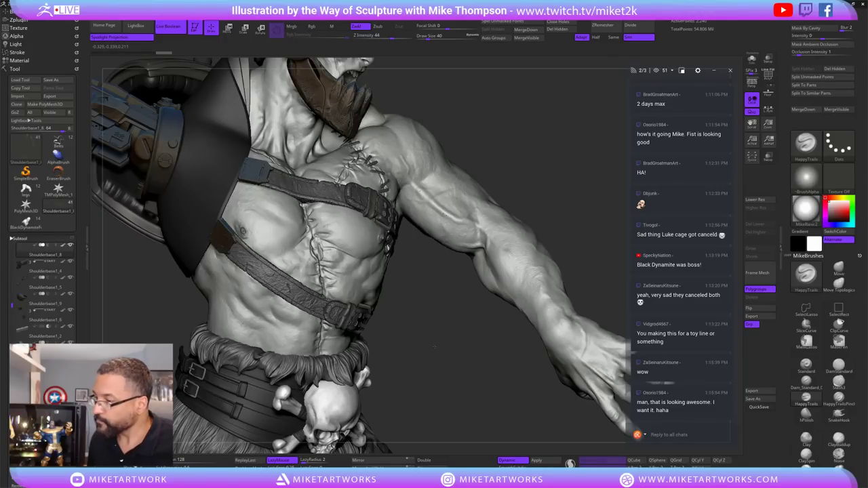
key(f)
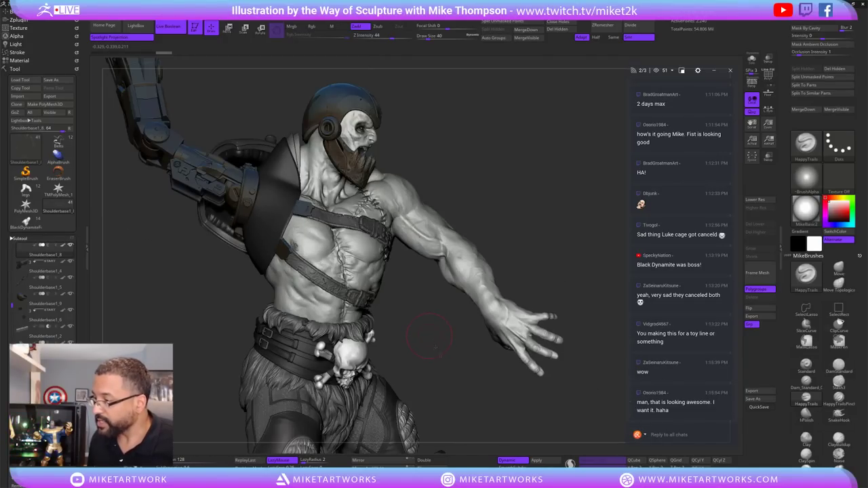
drag(505, 159, 523, 178)
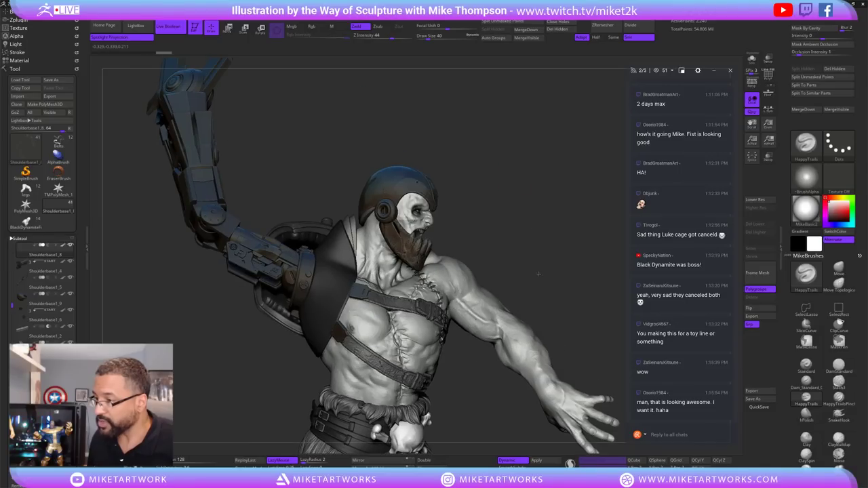
drag(547, 293, 553, 285)
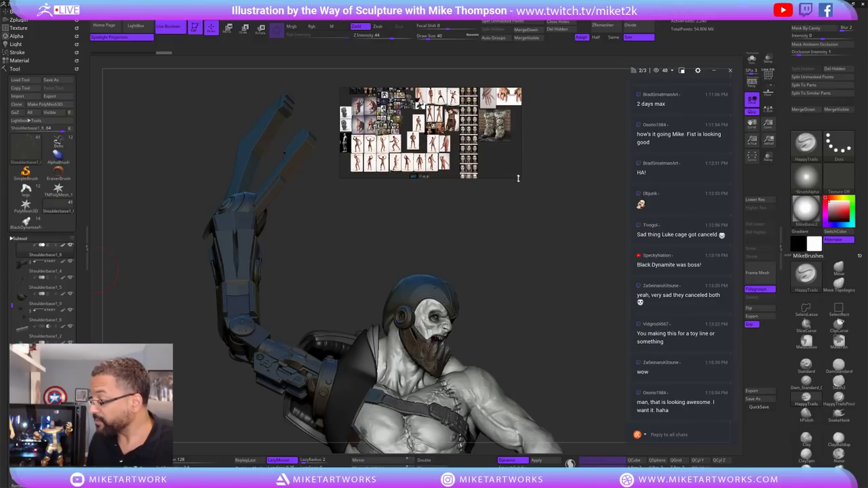
Enlarge the PureRef board and zoom onto the Lobo reference images.
drag(520, 178, 599, 270)
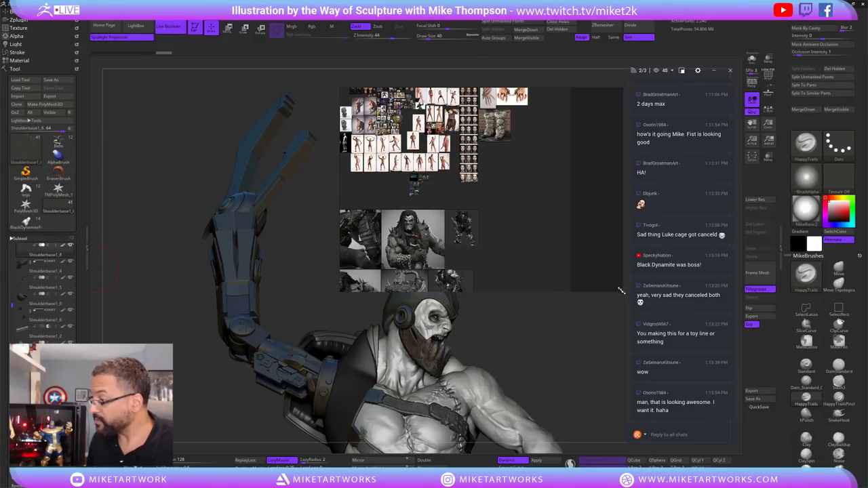
scroll(479, 224, up, 3)
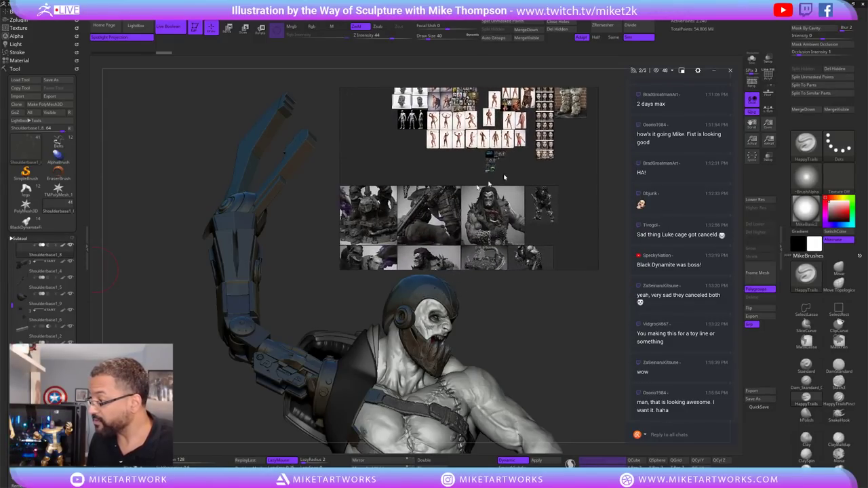
scroll(484, 236, down, 1)
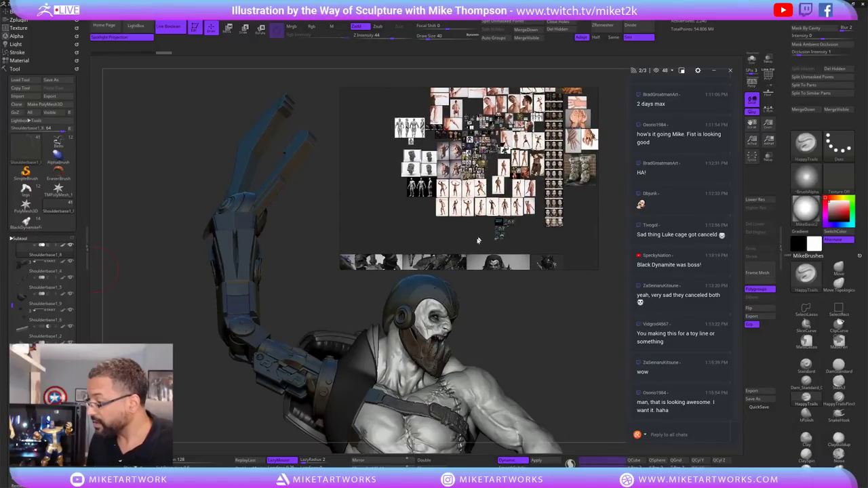
scroll(496, 236, down, 4)
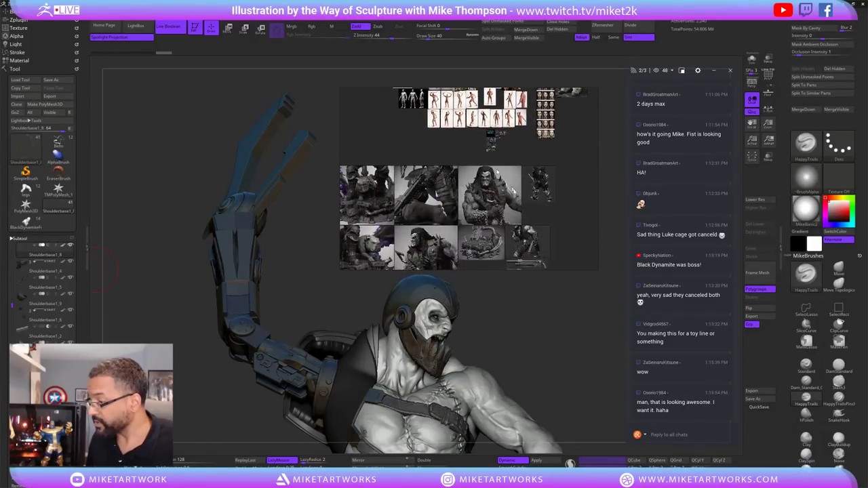
double_click(491, 195)
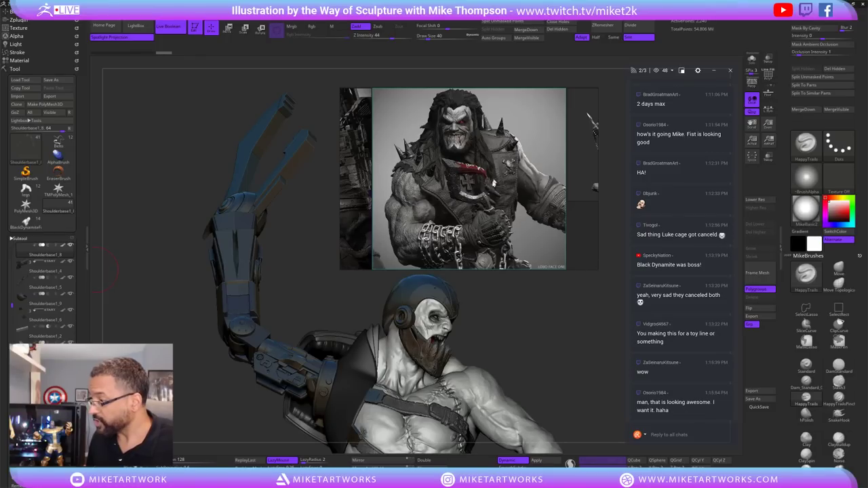
double_click(509, 178)
double_click(505, 147)
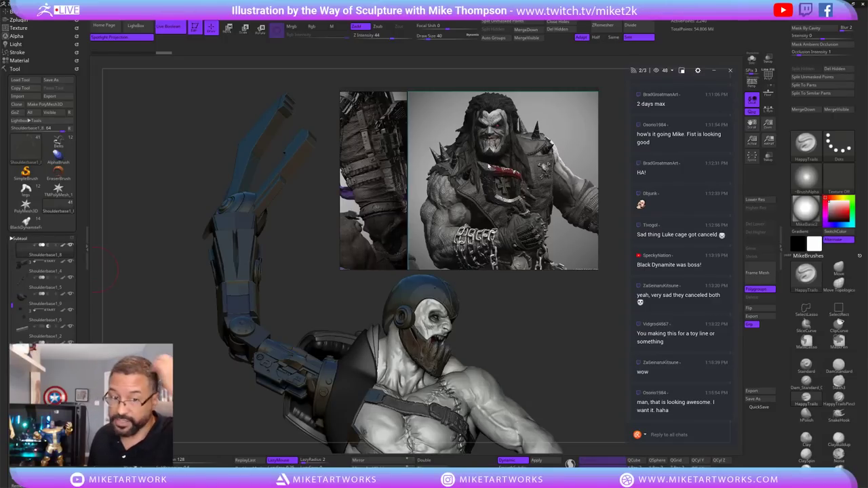
scroll(523, 205, up, 1)
scroll(523, 203, down, 4)
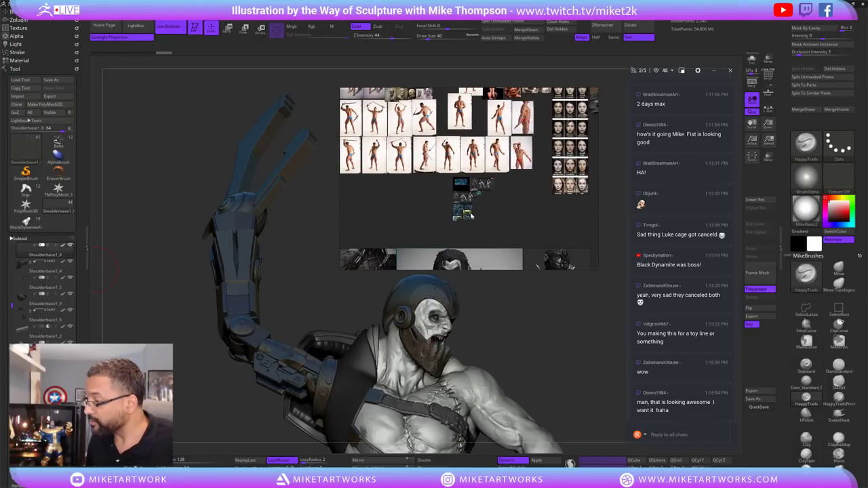
Enlarge the cartoon and armoured robot references, then paste another episode screenshot onto the board.
double_click(469, 215)
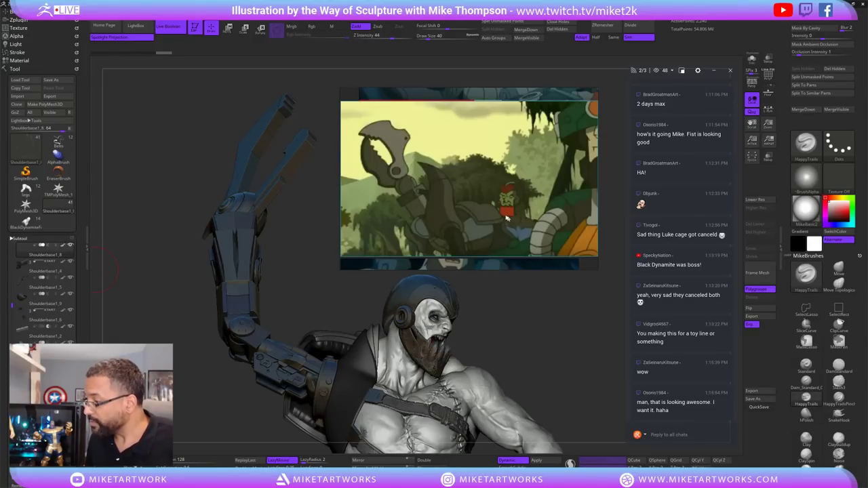
scroll(474, 203, down, 3)
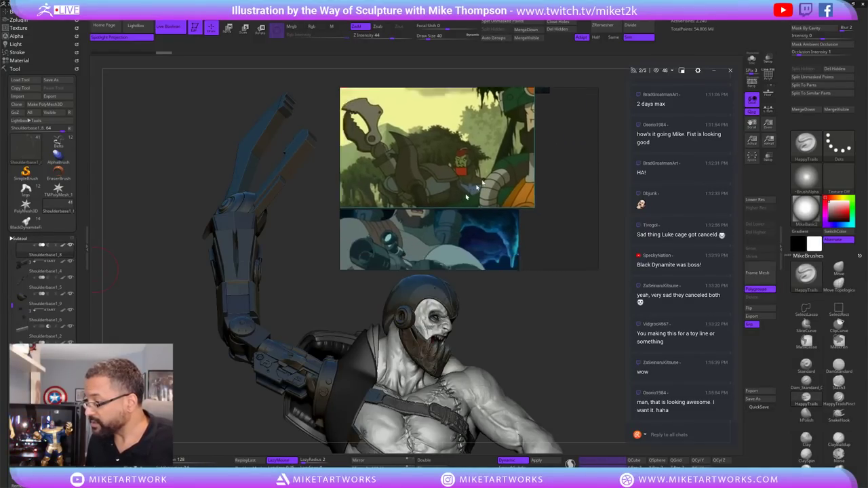
scroll(448, 194, down, 4)
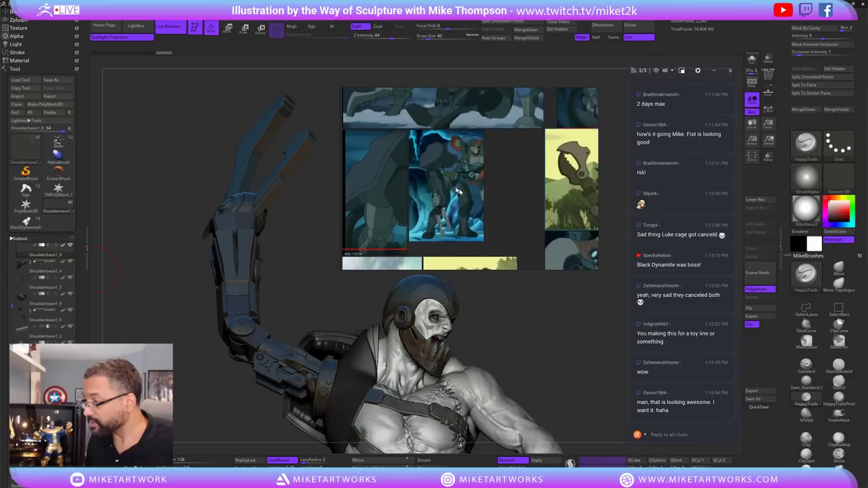
scroll(475, 176, down, 3)
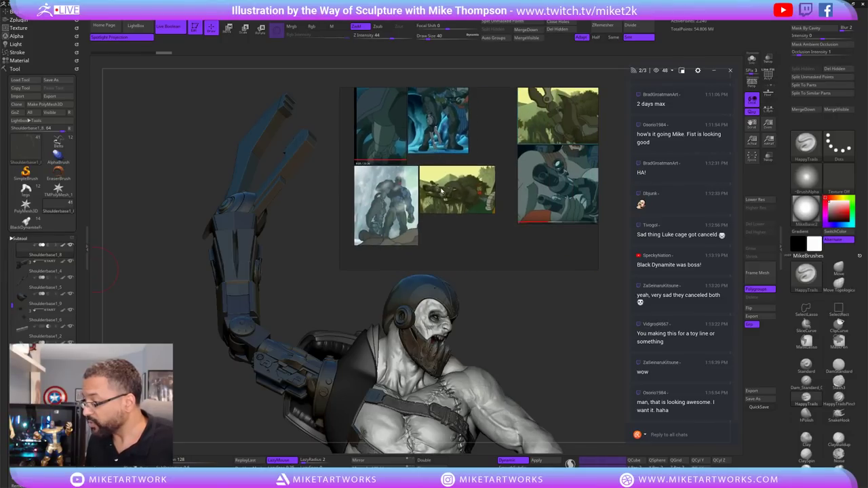
double_click(373, 214)
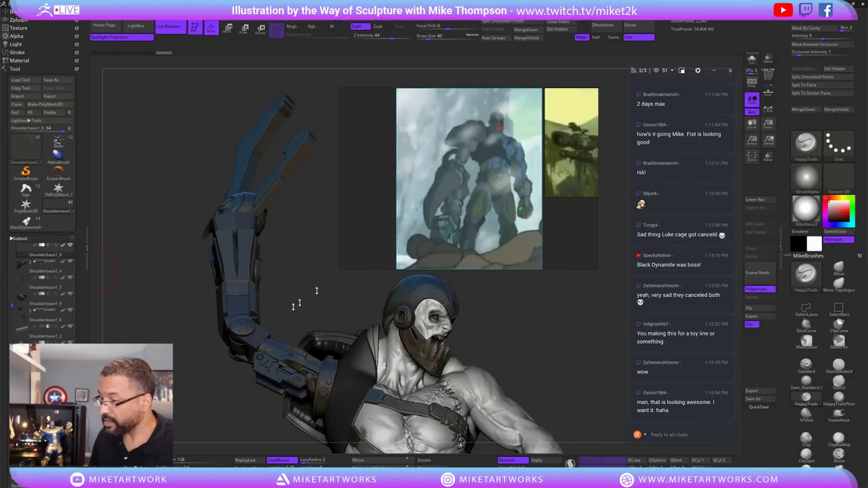
drag(315, 299, 340, 296)
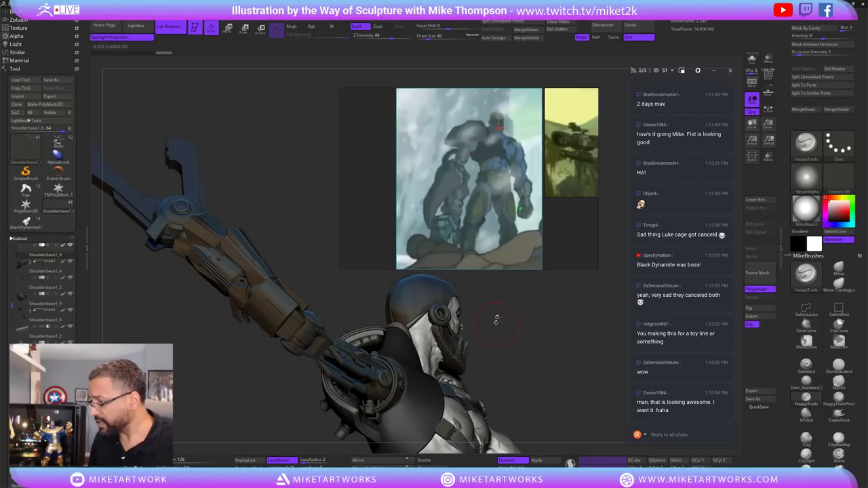
key(ctrl+v)
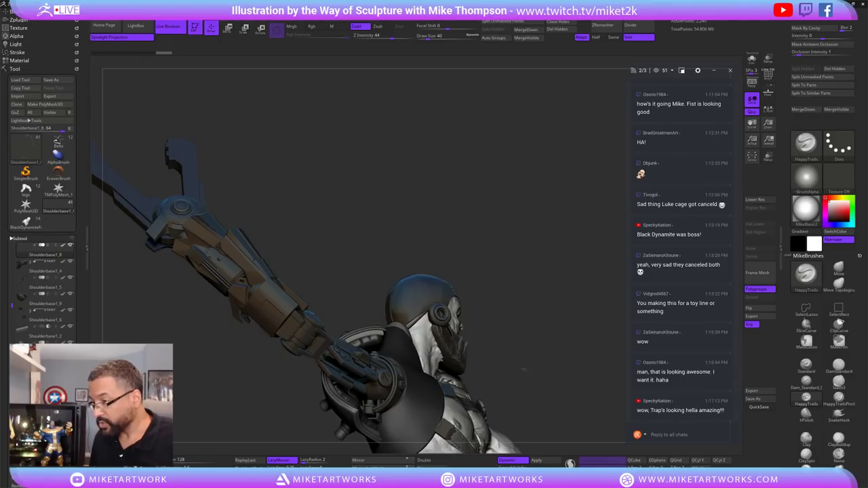
Hide the shelves for a larger canvas and frame the whole bearded figure on its base.
drag(523, 370, 538, 243)
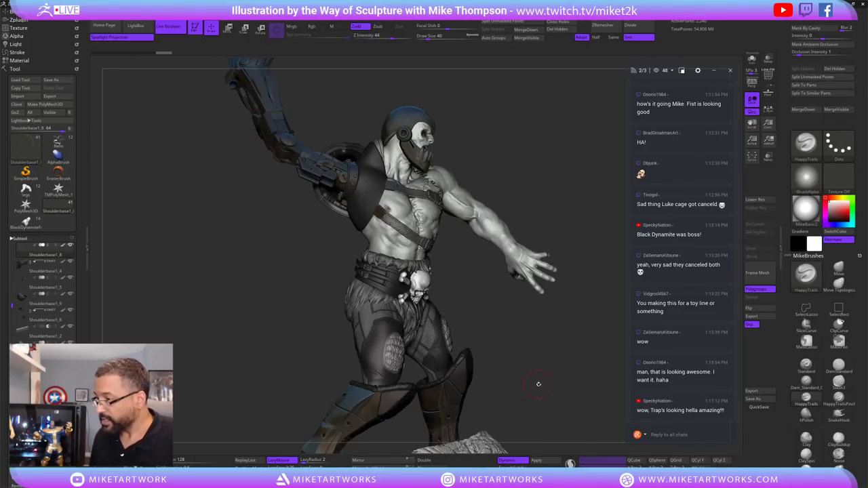
drag(539, 379, 589, 348)
key(Tab)
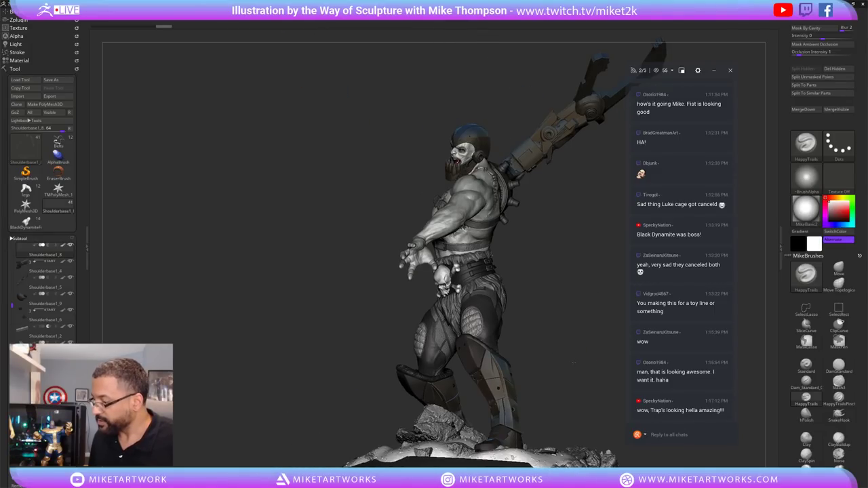
scroll(574, 363, up, 2)
drag(574, 363, 580, 363)
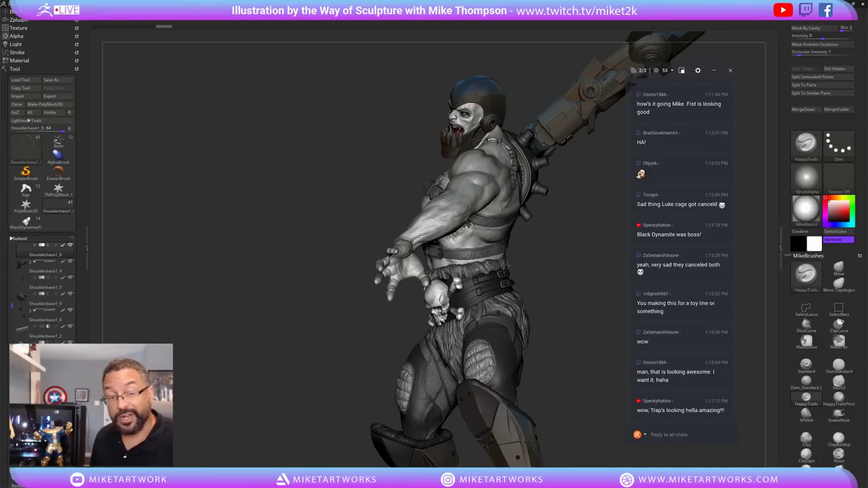
key(f)
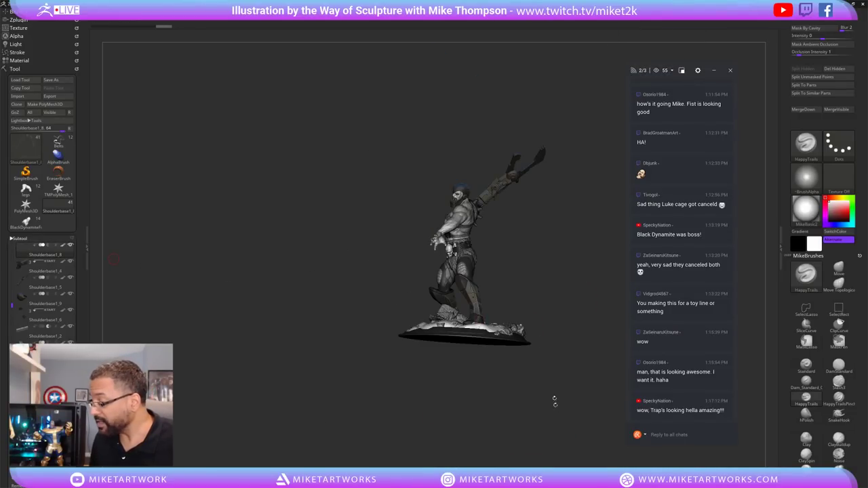
Review the figure from above and the front, zooming on the torso and head.
mouse_move(555, 399)
mouse_down()
mouse_move(567, 443)
mouse_move(555, 403)
mouse_move(562, 433)
mouse_up()
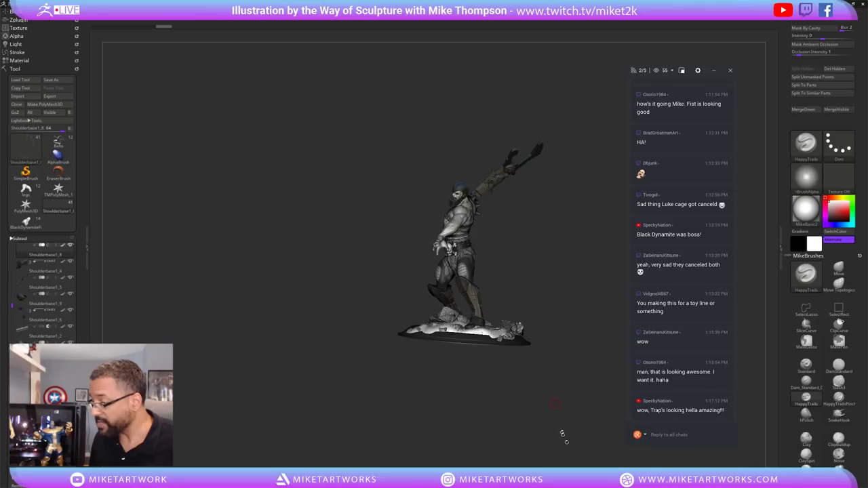
mouse_move(555, 404)
alt+mouse_down()
mouse_move(559, 371)
mouse_move(492, 338)
mouse_move(464, 345)
alt+mouse_up()
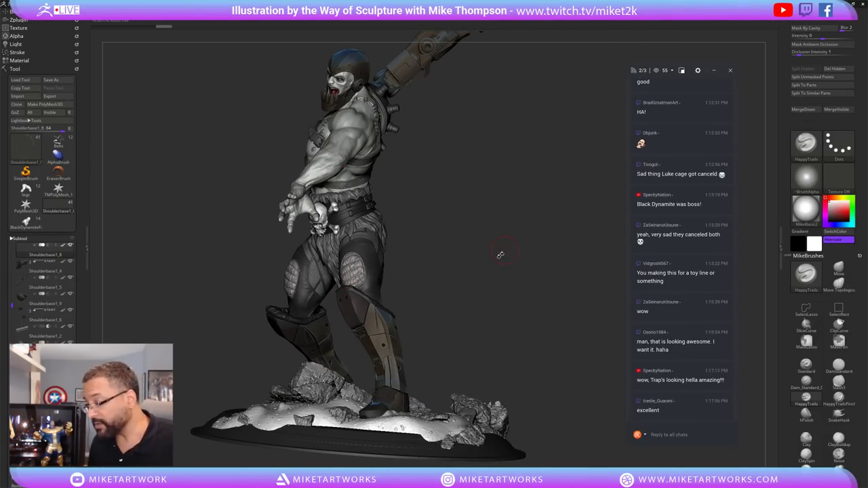
drag(480, 297, 488, 296)
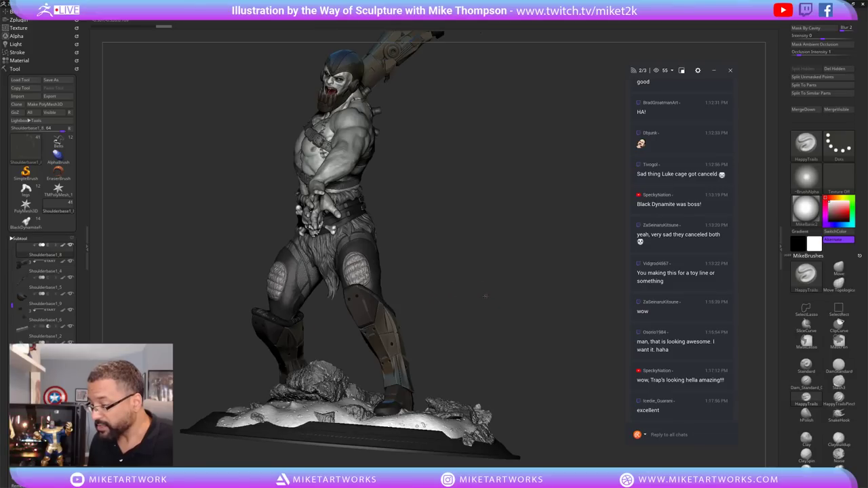
scroll(483, 318, up, 2)
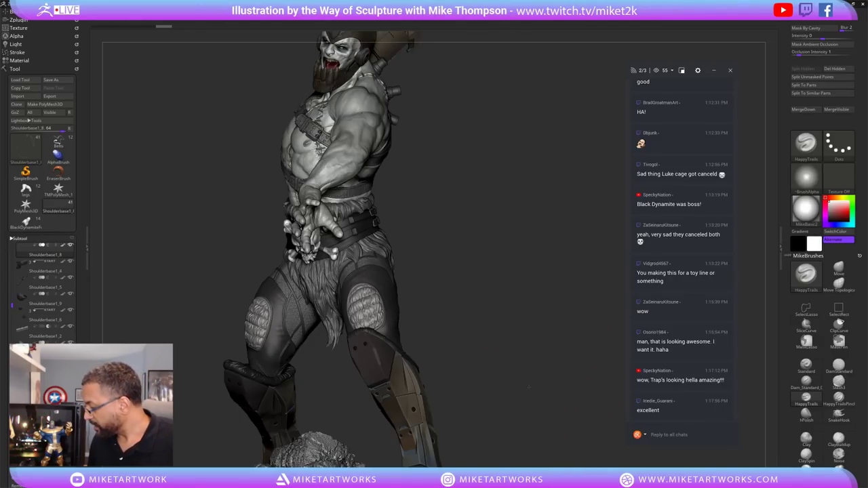
drag(529, 387, 590, 387)
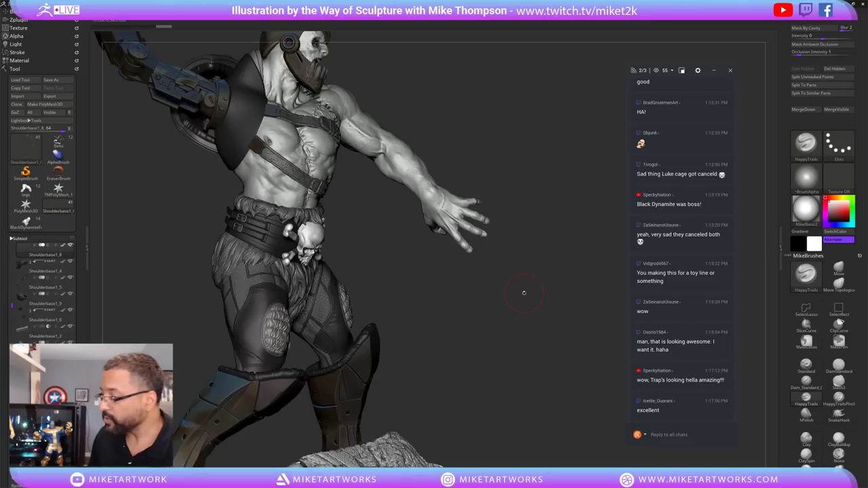
drag(508, 294, 507, 293)
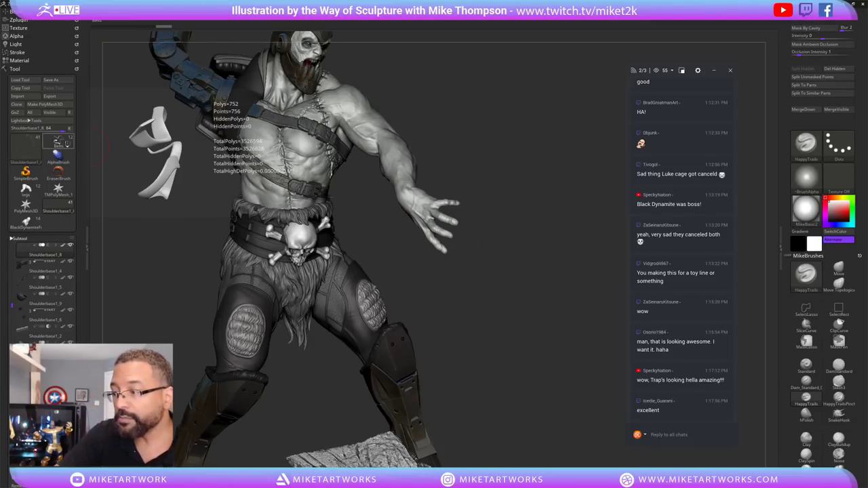
Switch to the Iron Fist flying-kick sculpt, framed and turned to the front.
click(59, 141)
key(f)
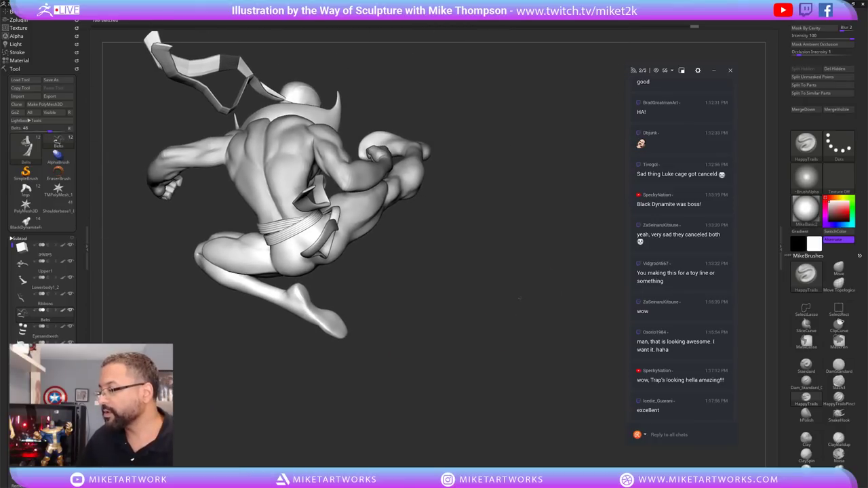
drag(556, 342, 586, 374)
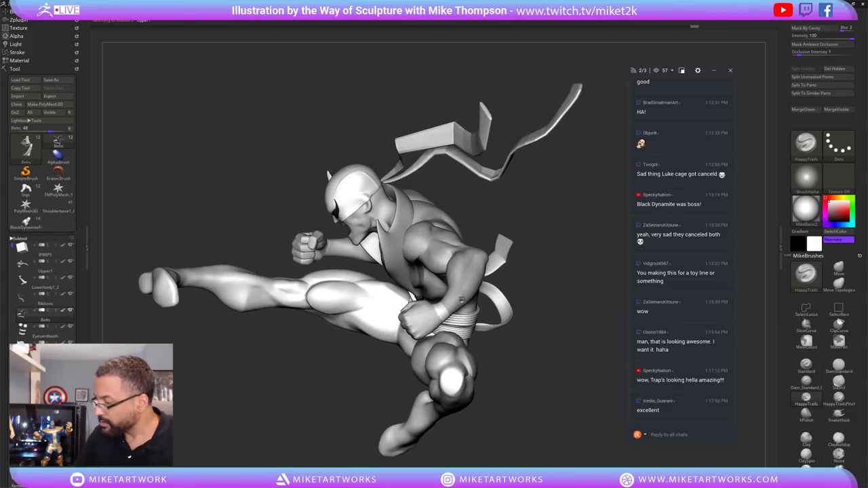
Make Upper1 the active subtool and set Z Intensity to 44.
alt+click(461, 302)
key(space)
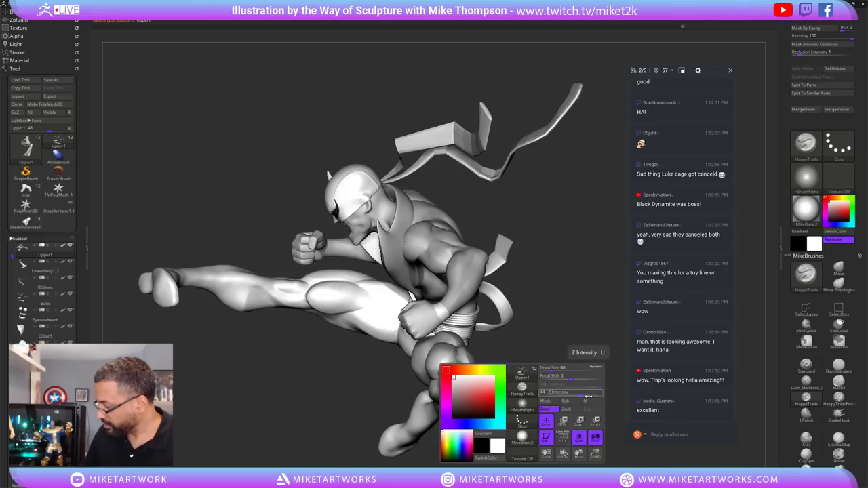
text(44)
key(Return)
Apply the basic grey material and turn the figure to show its right side.
click(521, 438)
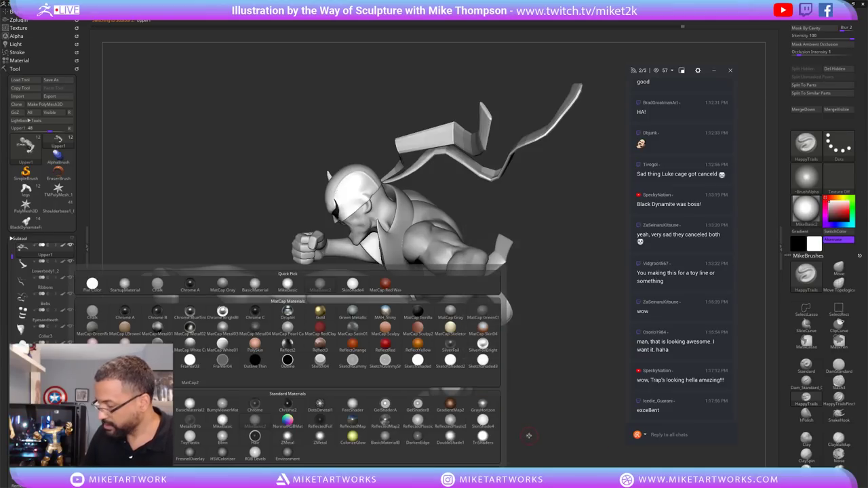
click(195, 407)
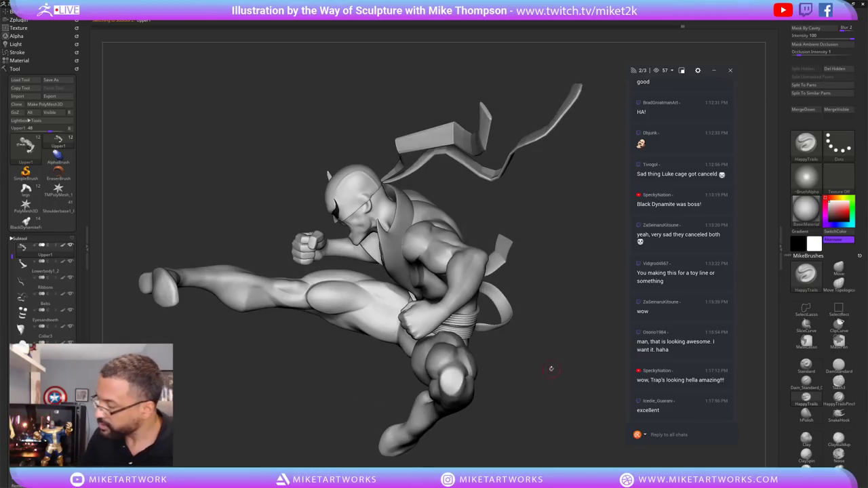
drag(550, 368, 509, 345)
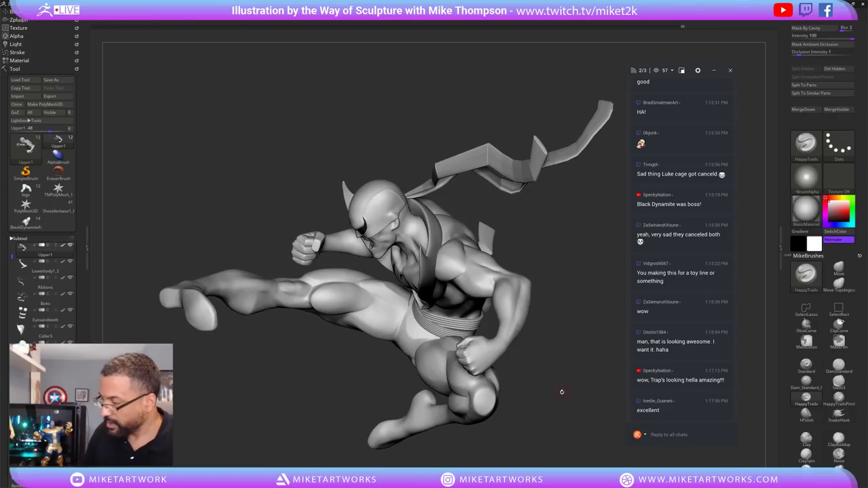
drag(563, 394, 569, 417)
Switch to Flat Color and inspect the white kick silhouette from front and side.
key(space)
click(535, 413)
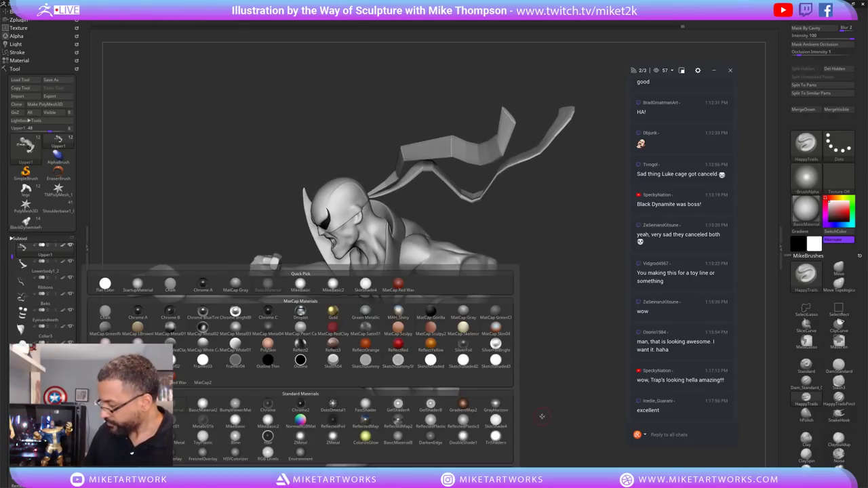
click(366, 410)
mouse_move(366, 411)
mouse_down()
mouse_move(502, 276)
mouse_move(548, 262)
mouse_move(531, 270)
mouse_up()
drag(559, 337, 578, 322)
drag(553, 364, 579, 335)
Return the figure to BasicMaterial grey shading.
key(space)
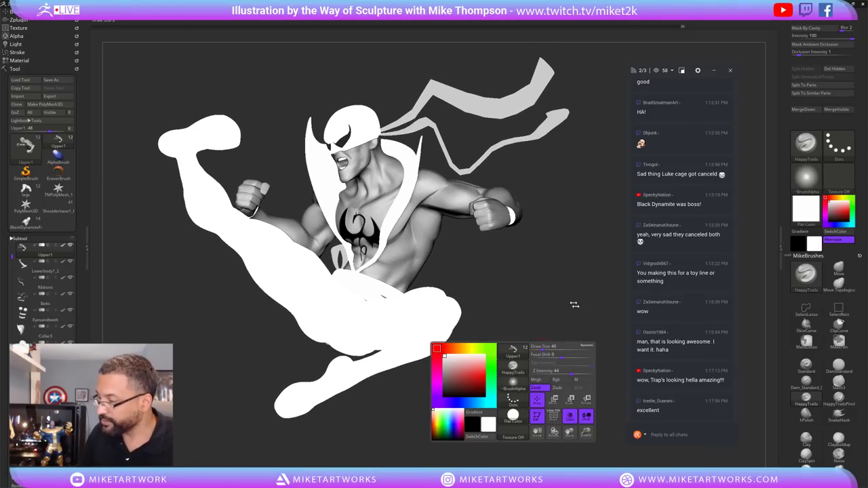
click(513, 415)
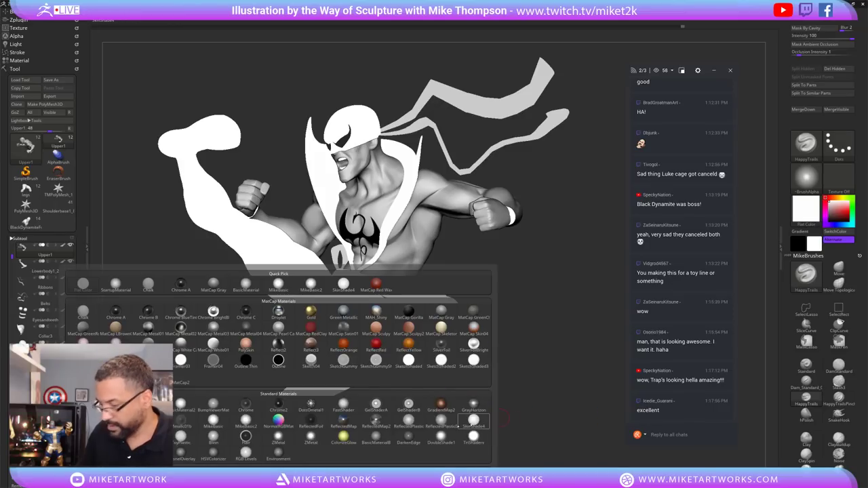
drag(509, 360, 561, 347)
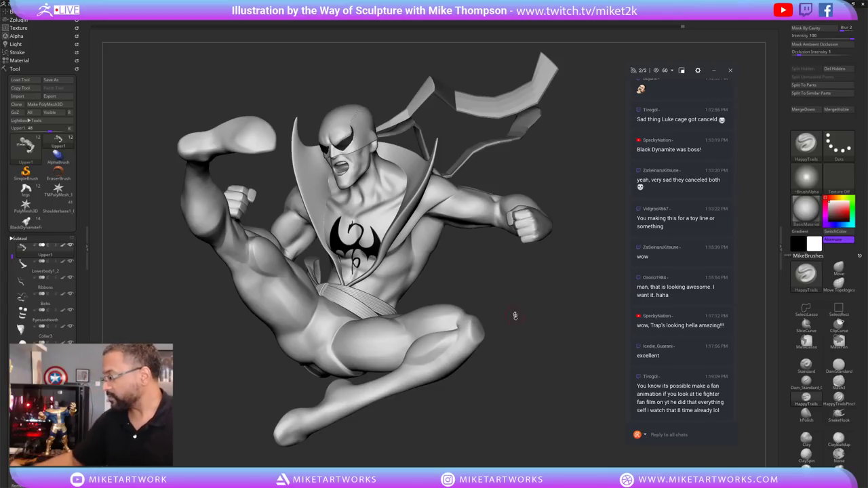
Orbit the kick pose to lower frontal views and inspect the chest emblem.
mouse_move(555, 337)
mouse_down()
mouse_move(568, 330)
mouse_move(570, 315)
mouse_move(580, 326)
mouse_move(551, 291)
mouse_move(562, 303)
mouse_move(599, 289)
mouse_up()
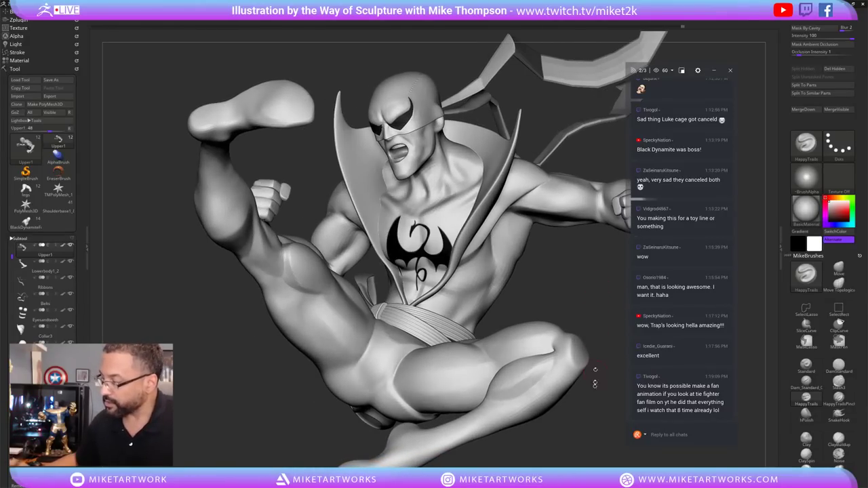
mouse_move(596, 384)
mouse_down()
mouse_move(591, 407)
mouse_move(590, 391)
mouse_up()
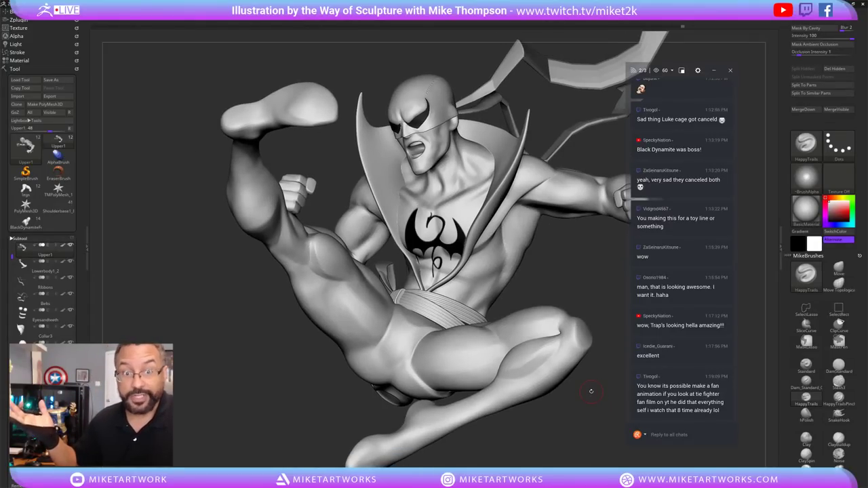
drag(591, 392, 570, 407)
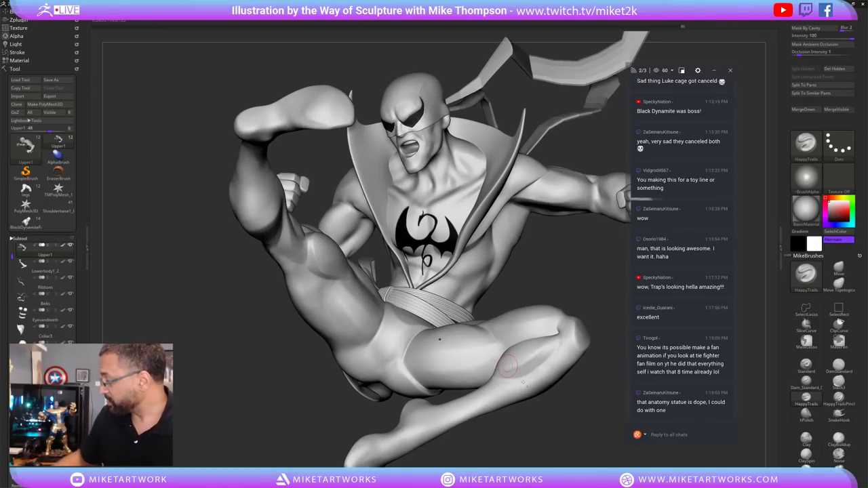
drag(508, 366, 498, 418)
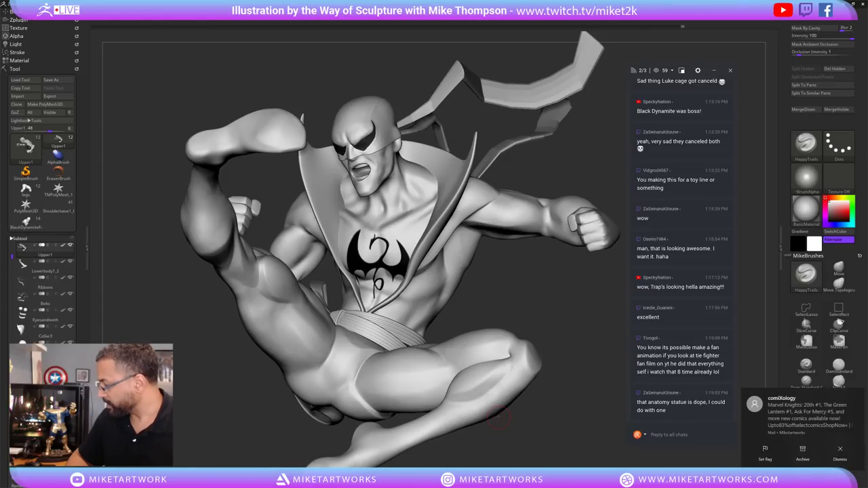
drag(515, 405, 407, 231)
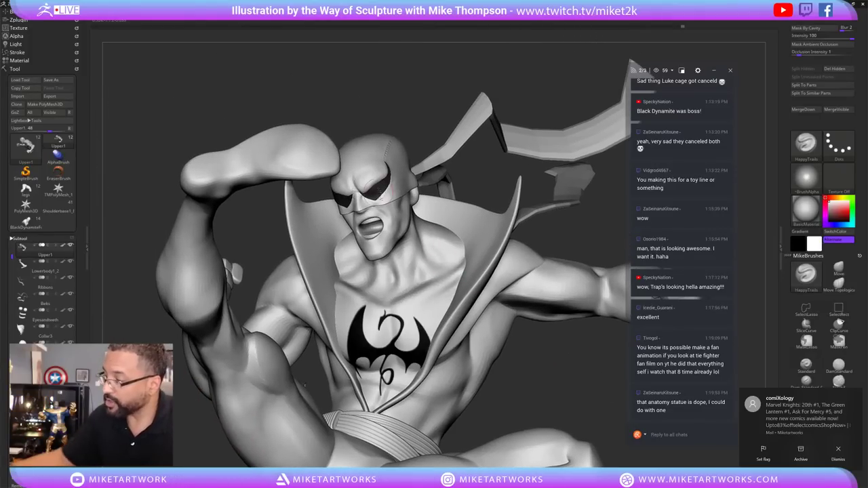
Make Extract5 the active subtool and zoom in on the masked head.
alt+click(381, 193)
drag(530, 344, 541, 329)
mouse_move(553, 211)
mouse_down()
mouse_move(544, 174)
mouse_move(568, 238)
mouse_move(494, 217)
mouse_move(385, 307)
mouse_up()
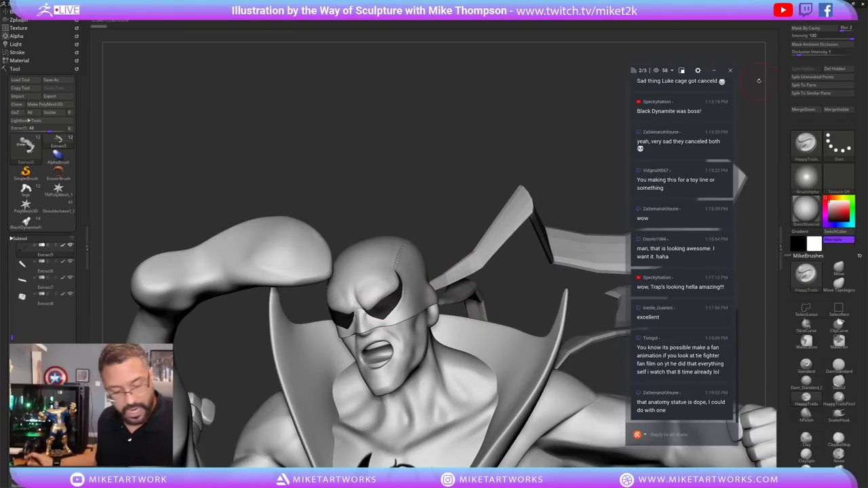
Restore the shelves and turn on Transp to inspect the head through the model.
key(Tab)
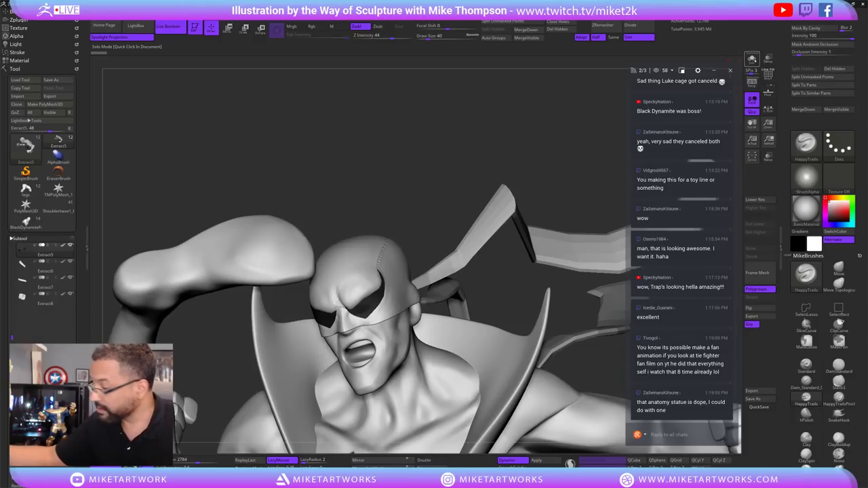
click(752, 59)
click(752, 59)
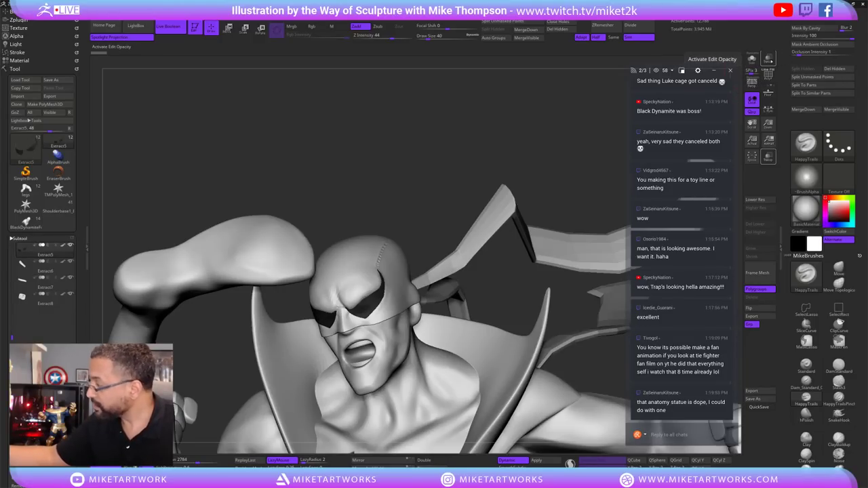
click(769, 59)
click(768, 156)
mouse_move(539, 278)
mouse_down()
mouse_move(524, 270)
mouse_move(516, 301)
mouse_up()
Solo the two mask horn pieces, then return to the full figure in three-quarter view.
click(752, 58)
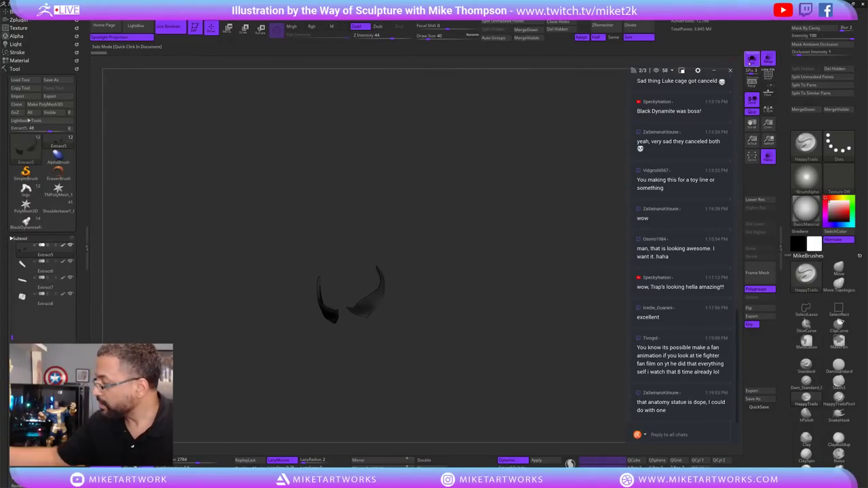
click(752, 58)
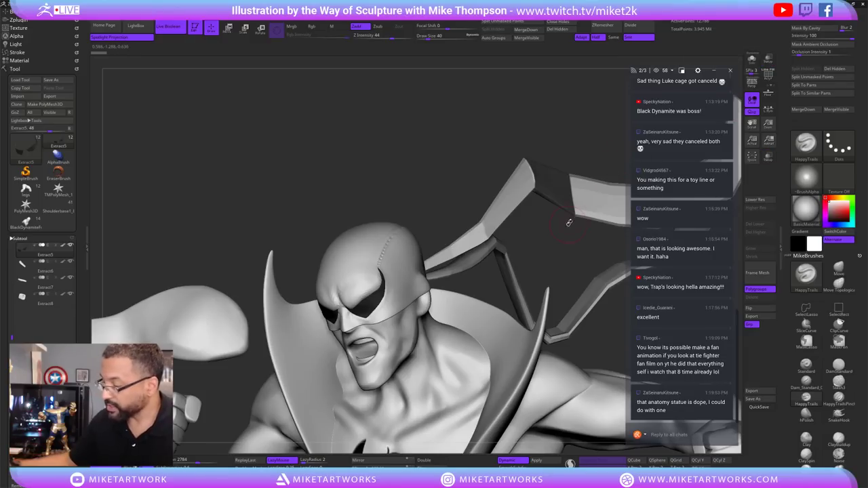
drag(549, 249, 542, 285)
mouse_move(481, 277)
mouse_down()
mouse_move(387, 293)
mouse_move(323, 258)
mouse_move(585, 301)
mouse_move(576, 292)
mouse_move(557, 335)
mouse_move(564, 322)
mouse_move(561, 340)
mouse_move(590, 332)
mouse_move(573, 331)
mouse_move(580, 327)
mouse_move(582, 345)
mouse_move(552, 268)
mouse_move(562, 380)
mouse_move(552, 383)
mouse_move(587, 370)
mouse_move(566, 337)
mouse_move(564, 360)
mouse_move(578, 348)
mouse_move(578, 364)
mouse_move(571, 304)
mouse_move(517, 292)
mouse_up()
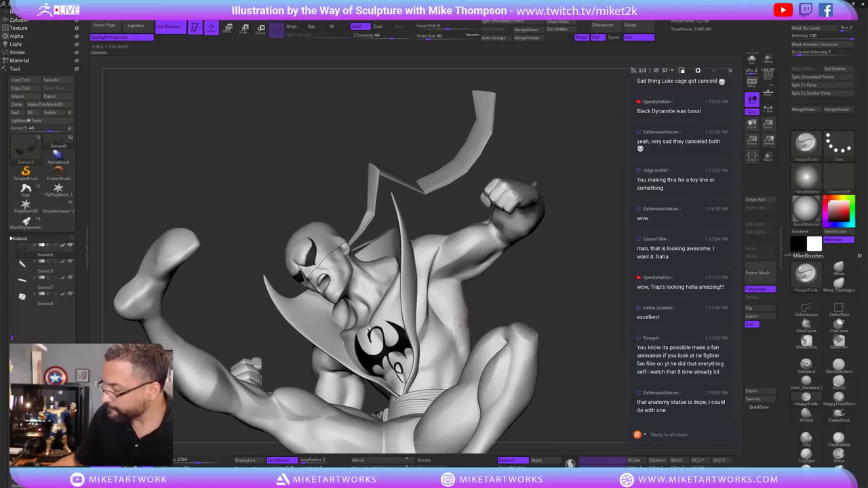
Frame the Upper1 torso and chest emblem and lower Draw Size from 37 to 27.
mouse_move(453, 329)
mouse_down()
mouse_move(543, 281)
mouse_move(561, 298)
mouse_move(560, 311)
mouse_up()
key(s)
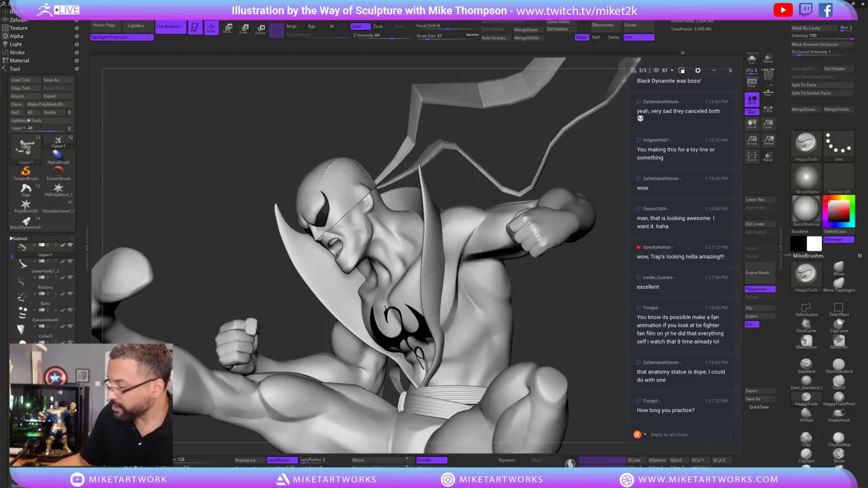
mouse_move(558, 307)
mouse_down()
mouse_move(602, 267)
mouse_move(595, 259)
mouse_up()
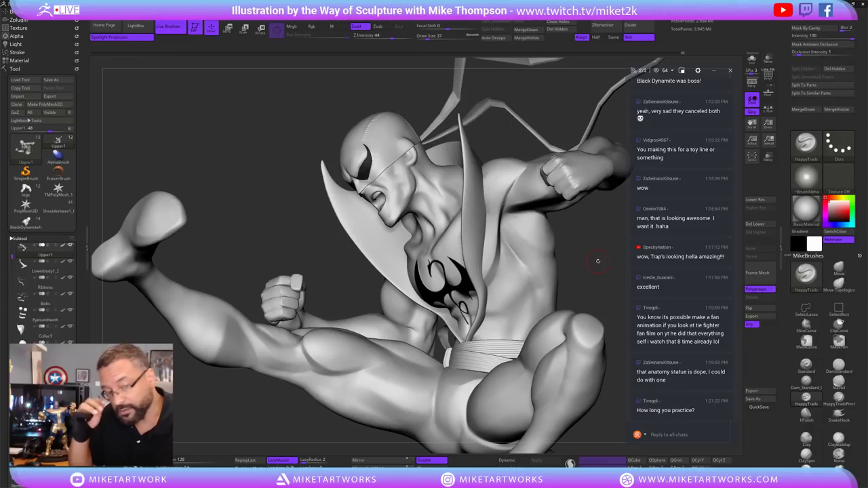
mouse_move(597, 260)
mouse_down()
mouse_move(596, 273)
mouse_move(571, 275)
mouse_up()
key(s)
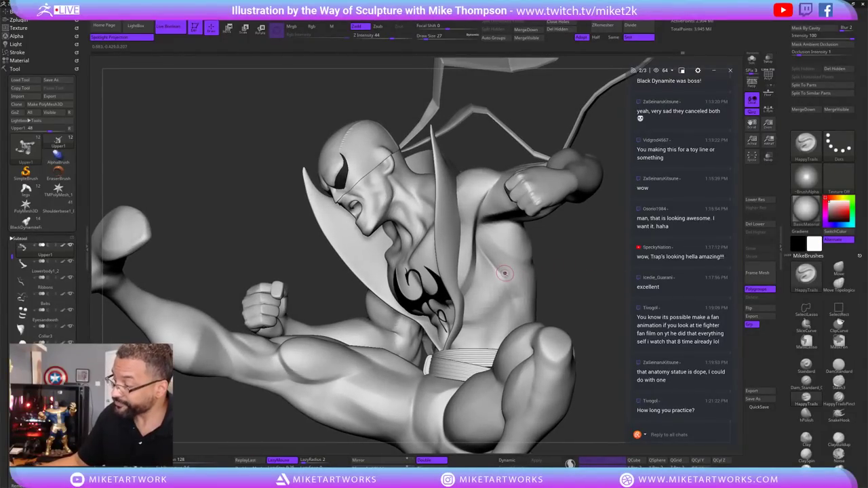
Show the Upper1 torso's Layers list containing Untitled Layer 1.
drag(578, 248, 574, 245)
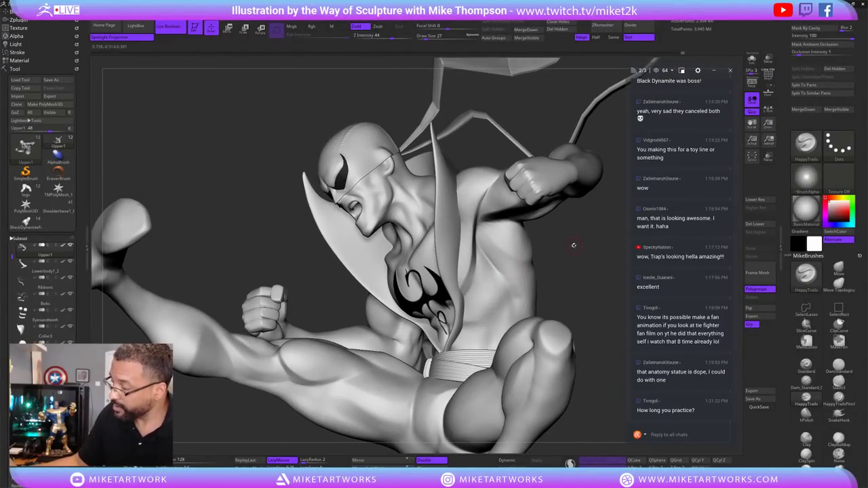
key(space)
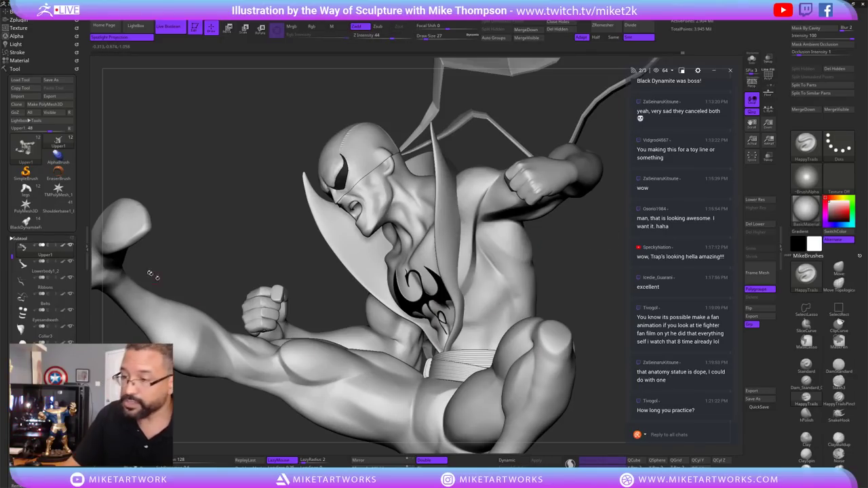
click(19, 238)
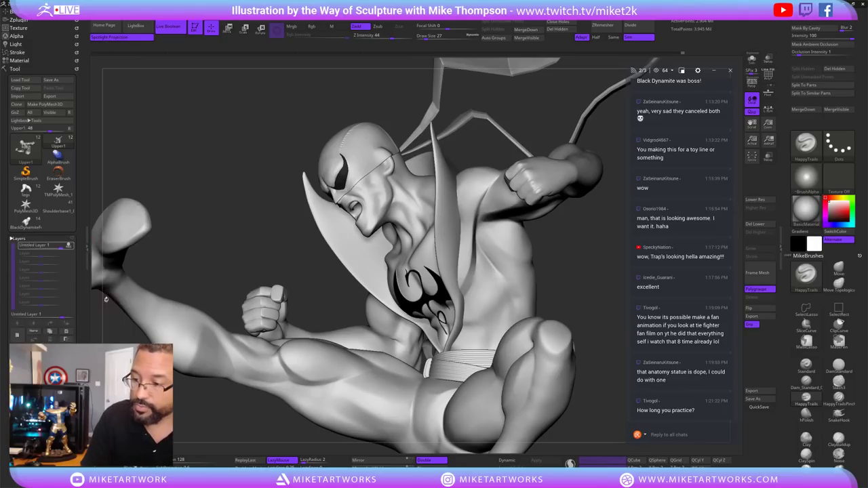
Toggle Untitled Layer 1's visibility on and off to compare, leaving it visible.
mouse_move(41, 245)
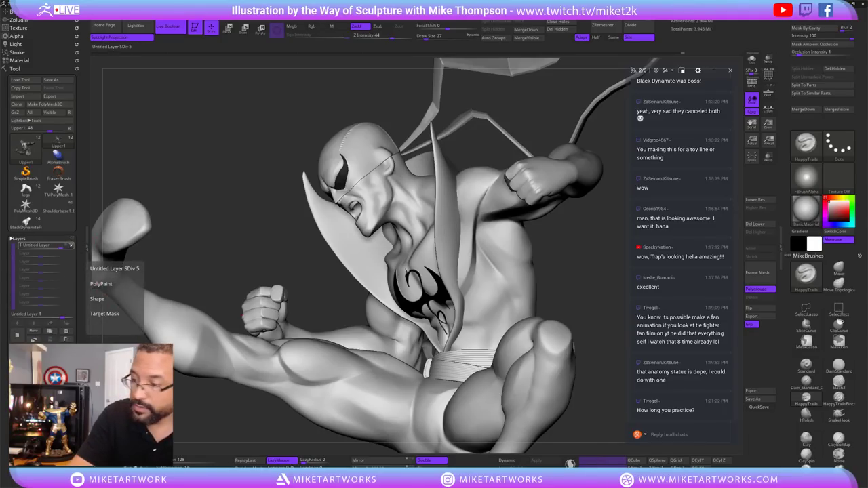
click(71, 245)
click(71, 245)
click(71, 245)
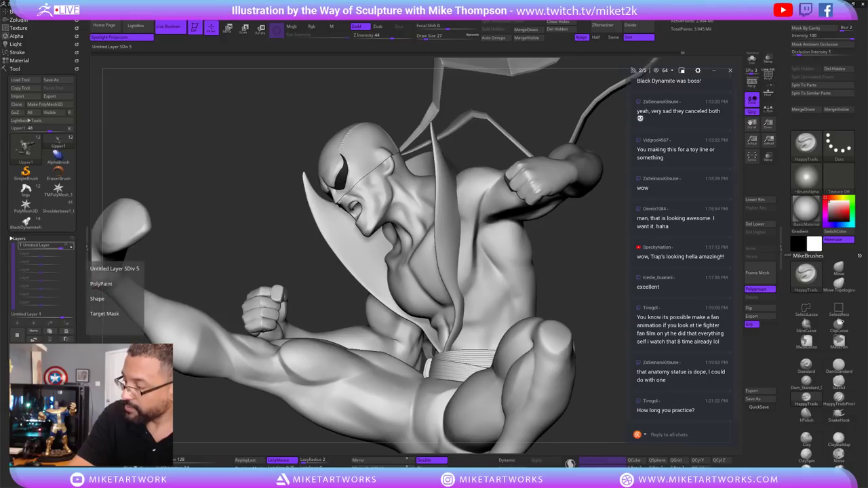
click(71, 245)
click(71, 245)
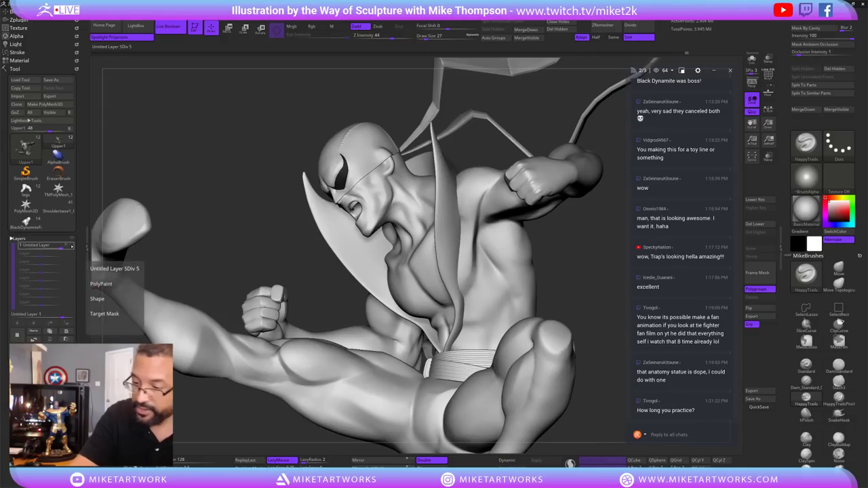
click(70, 245)
click(71, 246)
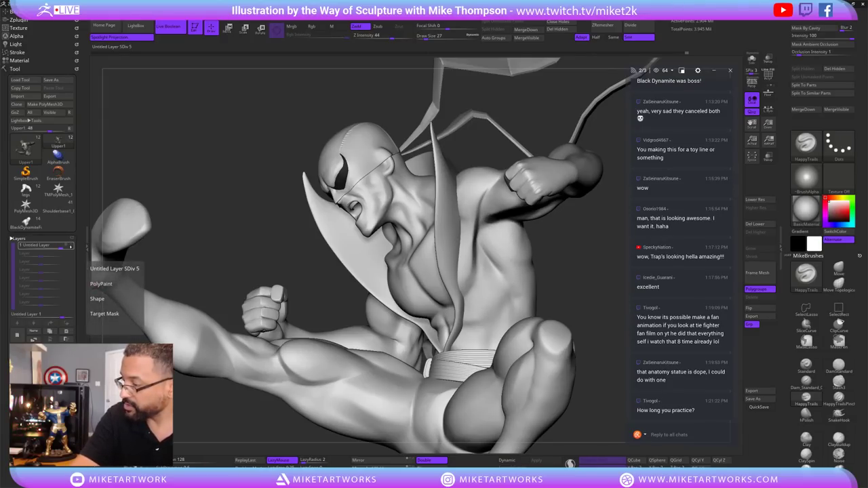
click(71, 246)
click(70, 246)
click(71, 246)
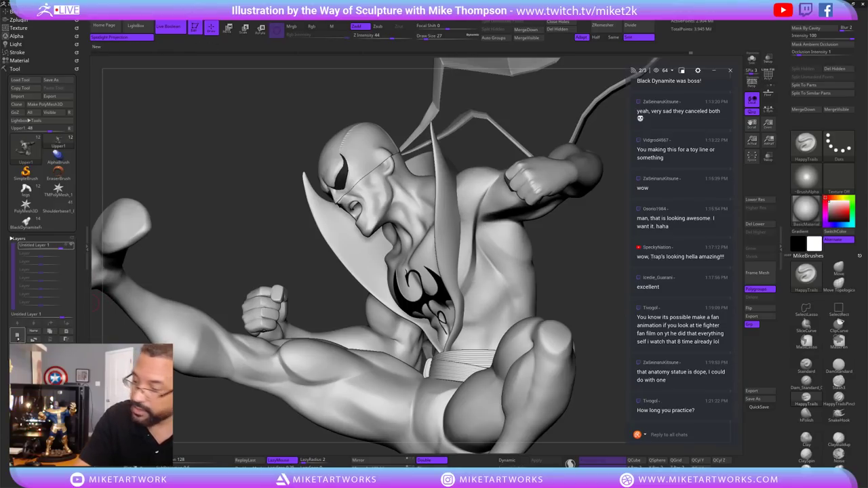
Add a second new sculpt layer to the Upper1 torso and collapse the Layers section.
click(17, 335)
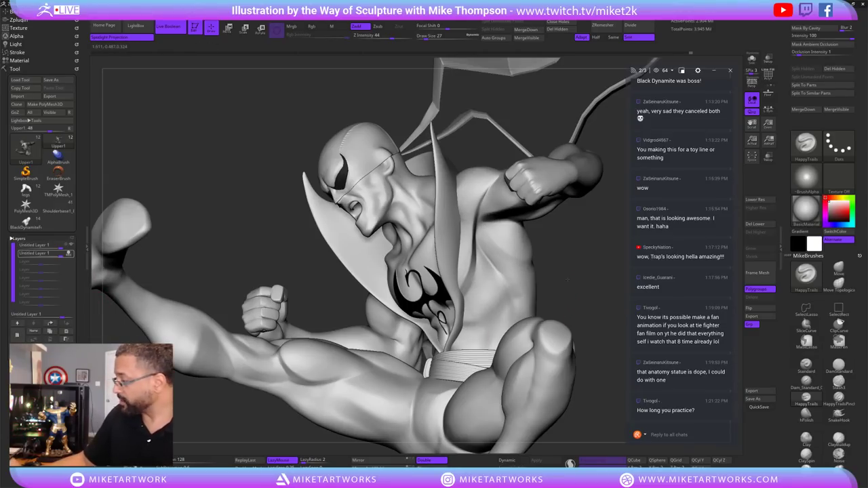
drag(567, 279, 602, 375)
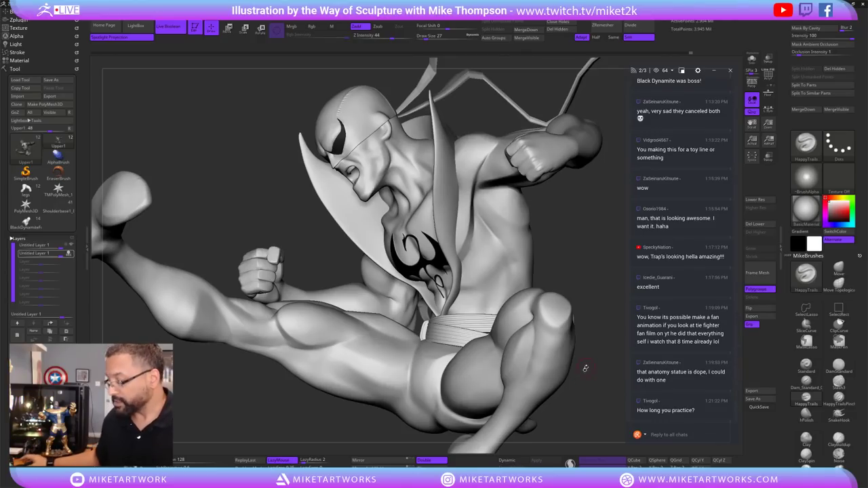
click(19, 69)
click(19, 68)
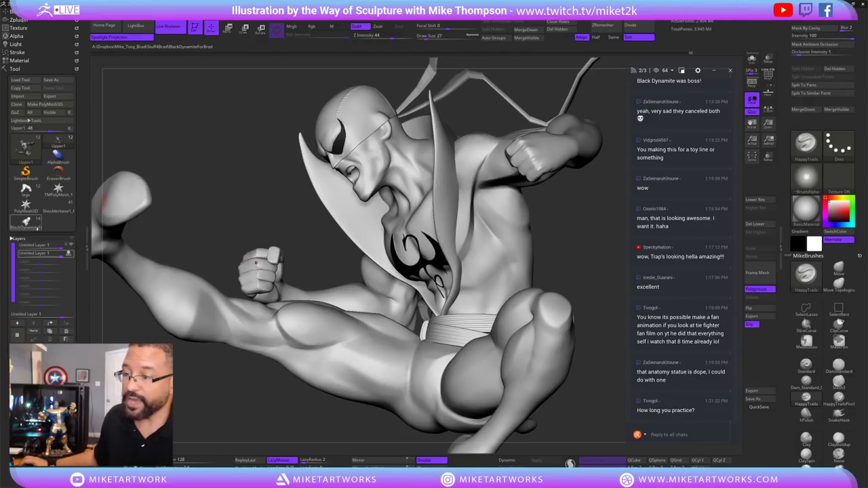
click(17, 239)
click(17, 239)
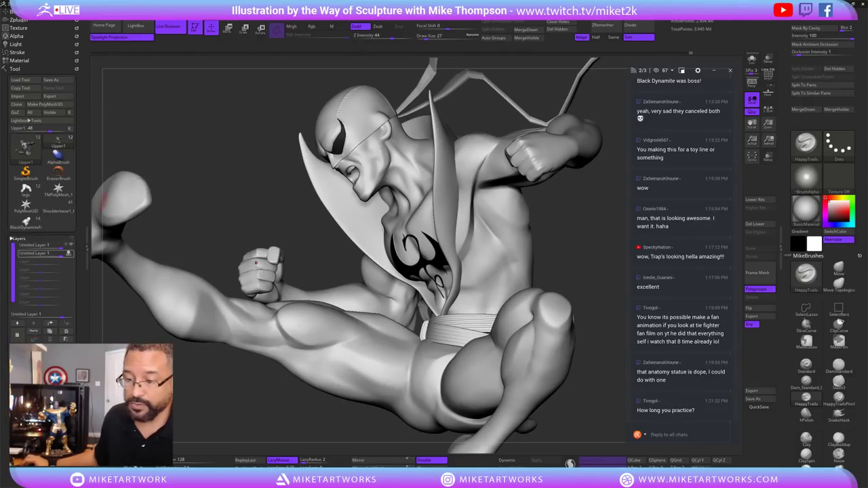
click(19, 238)
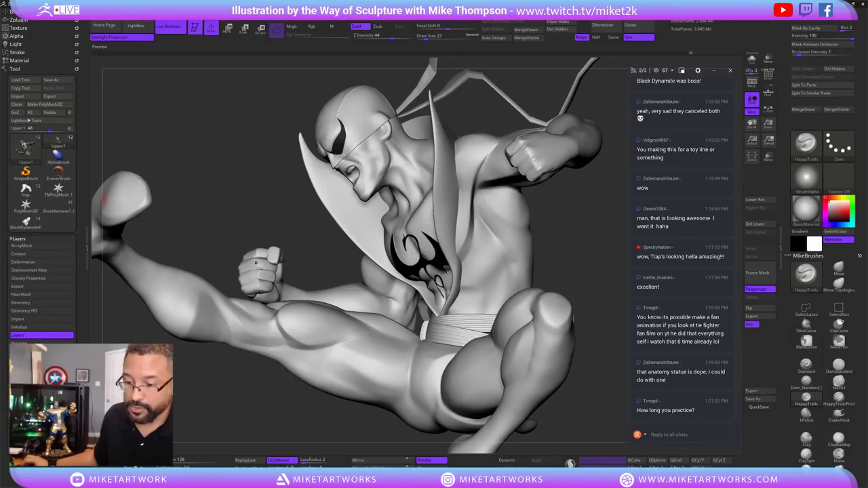
Store a morph target of the torso's current shape with StoreMT.
click(25, 351)
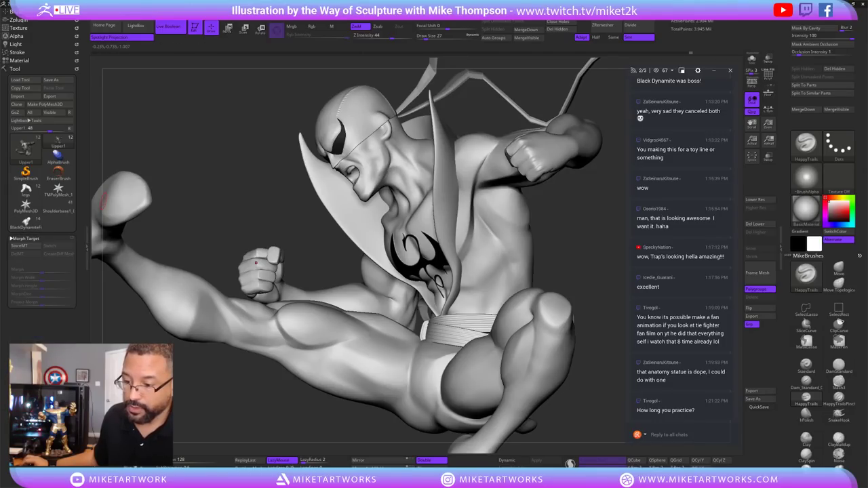
click(19, 246)
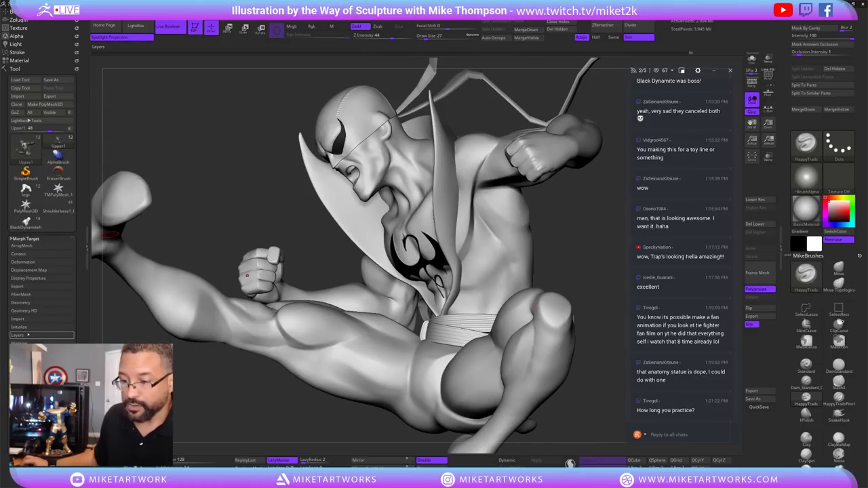
click(39, 324)
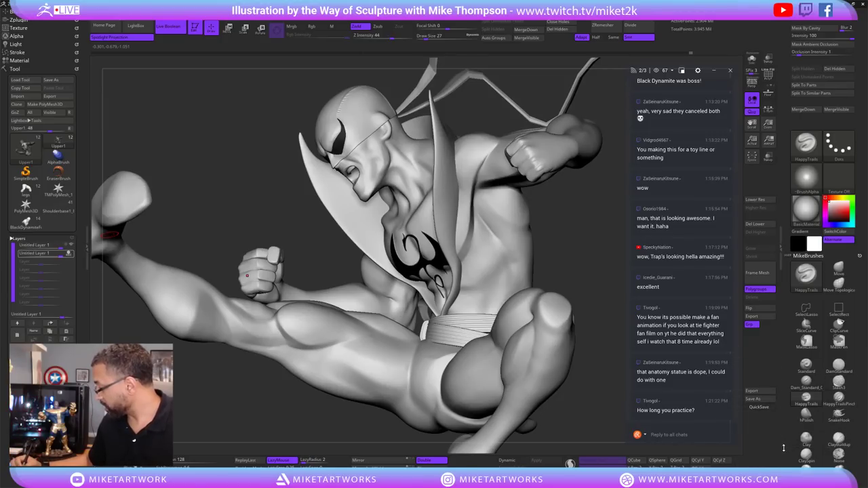
scroll(860, 371, down, 3)
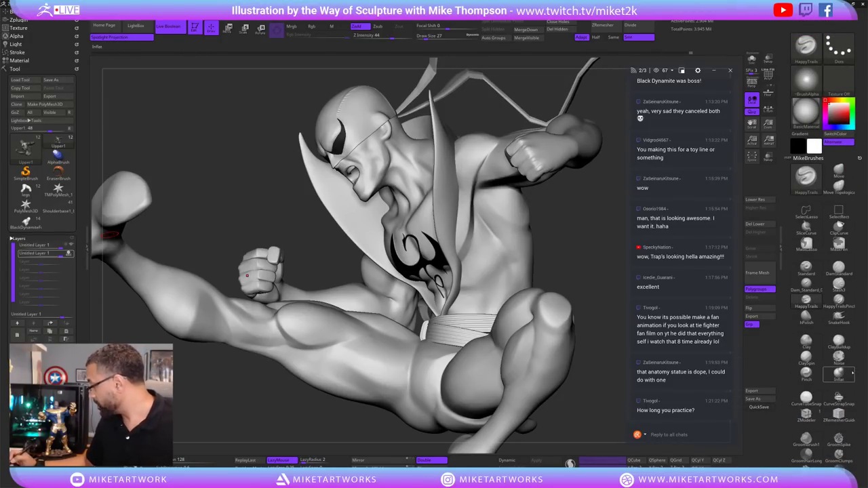
Select ClayBuildup, turn off lazy stroke, and rotate the figure to face and chest frontally.
click(840, 343)
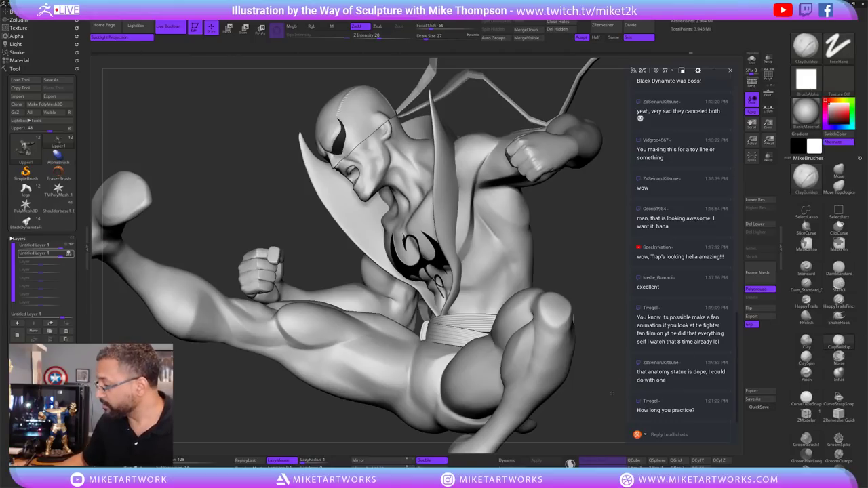
drag(612, 392, 498, 236)
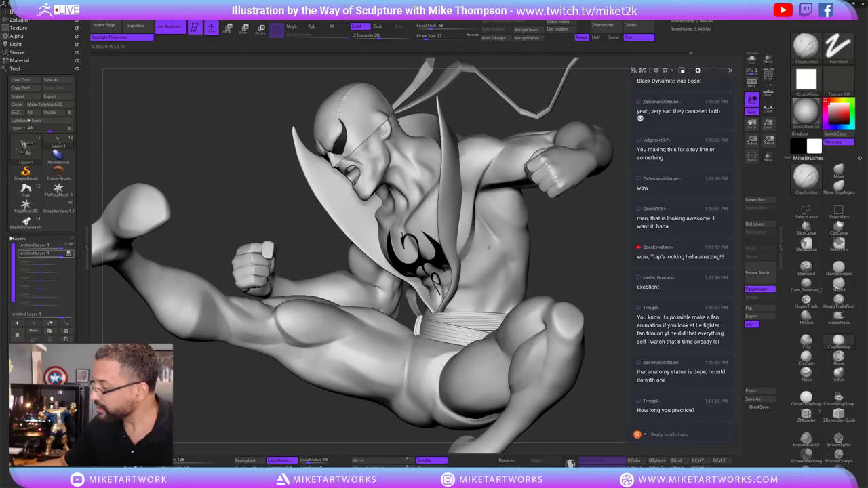
key(l)
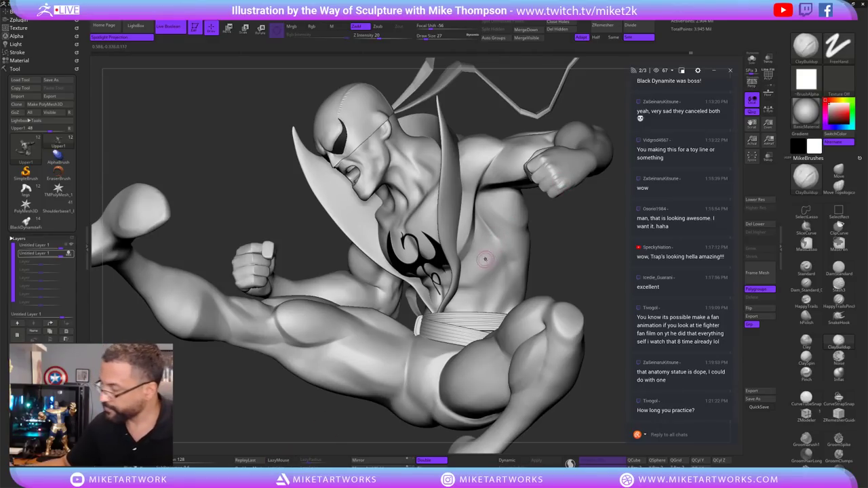
mouse_move(580, 236)
mouse_down()
mouse_move(597, 224)
mouse_move(588, 218)
mouse_up()
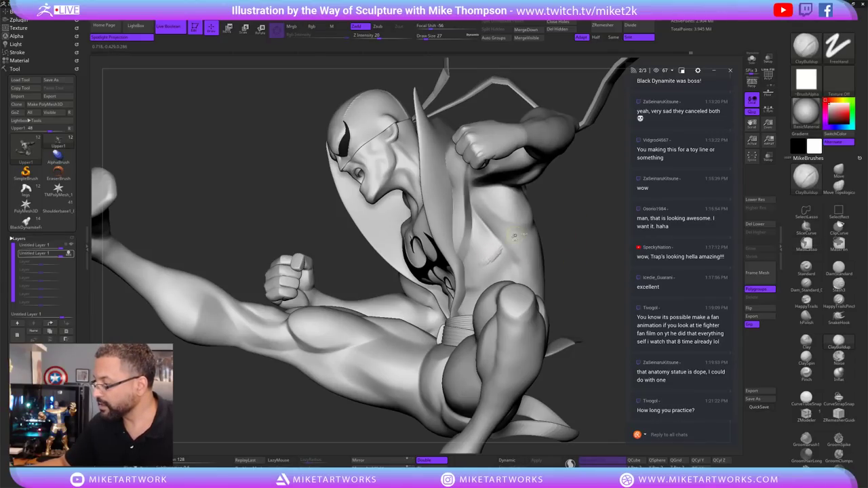
drag(515, 236, 493, 233)
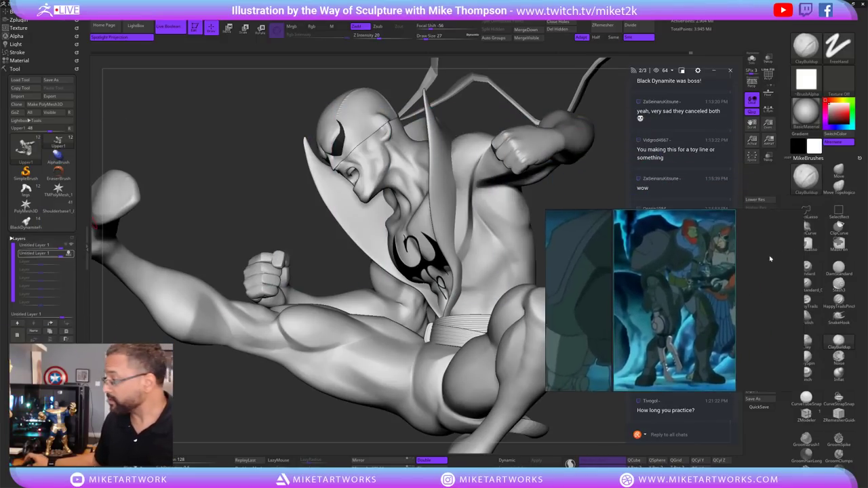
Move the PureRef window to the top-left and pan through the bodybuilder photos.
drag(678, 307, 209, 126)
scroll(210, 126, down, 2)
middle_drag(252, 150, 164, 189)
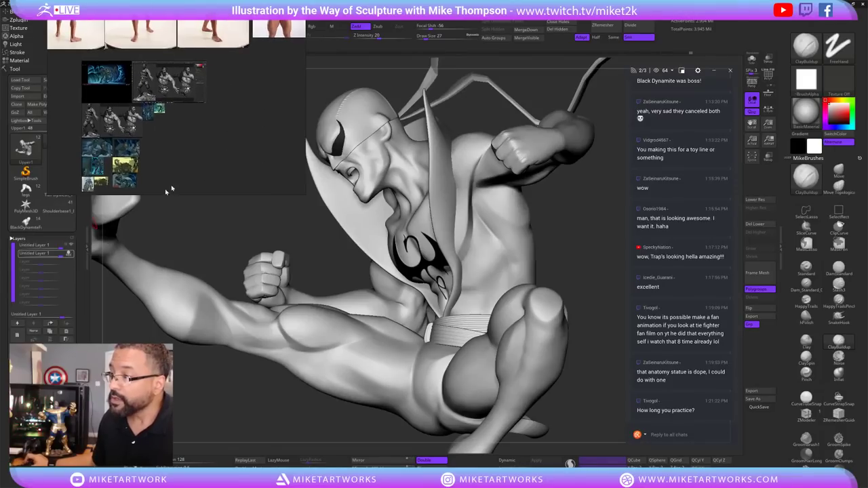
scroll(165, 189, up, 4)
middle_drag(248, 92, 214, 144)
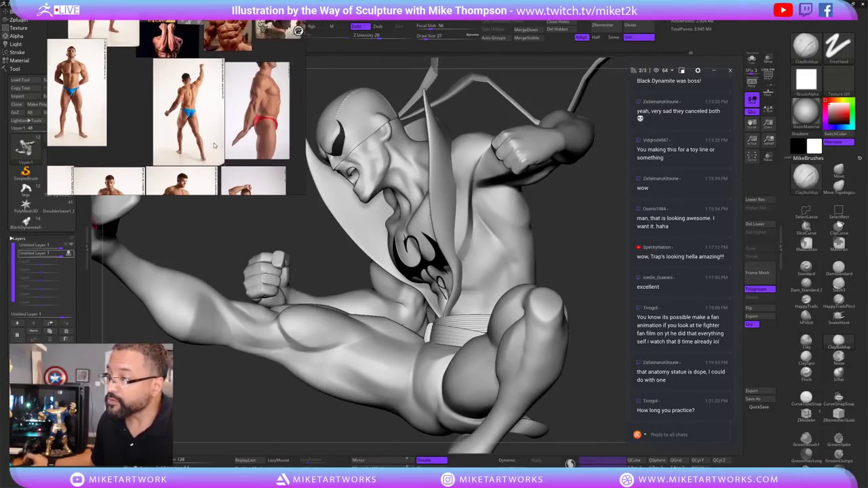
middle_drag(172, 105, 198, 146)
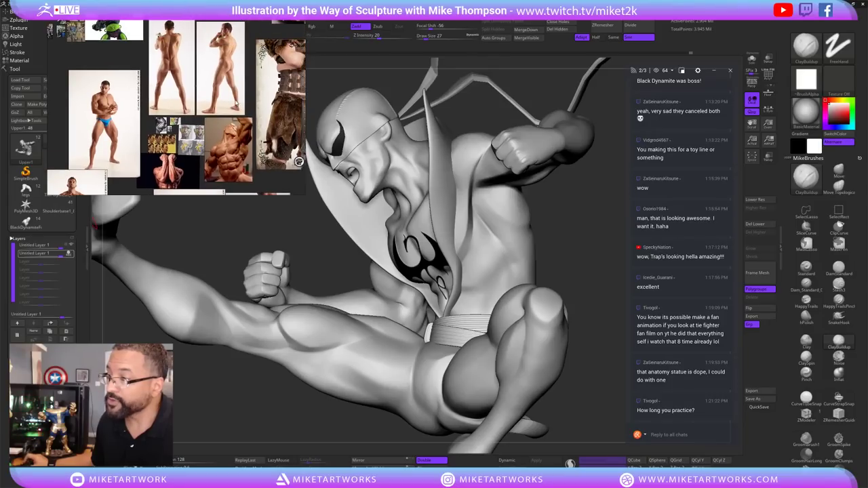
mouse_move(238, 105)
middle_down()
mouse_move(188, 143)
mouse_move(156, 76)
mouse_move(185, 144)
mouse_move(214, 173)
mouse_move(195, 111)
mouse_move(151, 106)
mouse_move(168, 161)
middle_up()
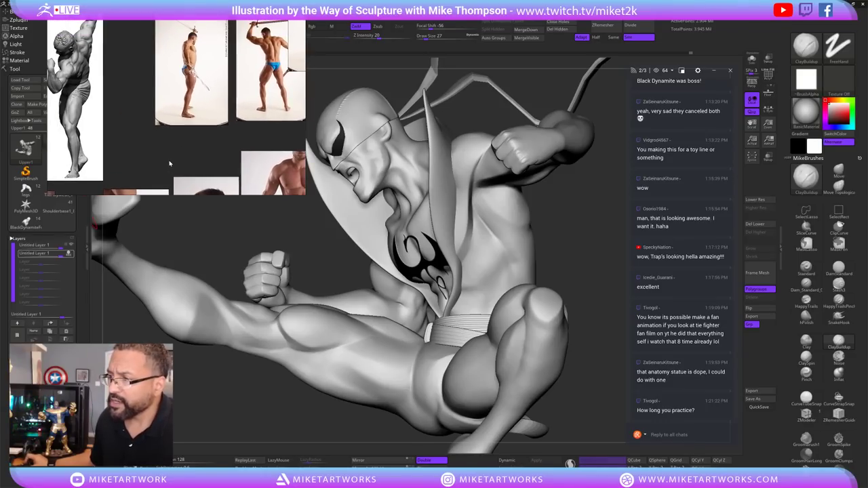
Pan and zoom the board to the anatomy sculpture reference images.
mouse_move(200, 63)
middle_down()
mouse_move(193, 106)
mouse_move(208, 110)
middle_up()
scroll(208, 110, up, 3)
middle_drag(155, 139, 213, 163)
scroll(136, 122, down, 5)
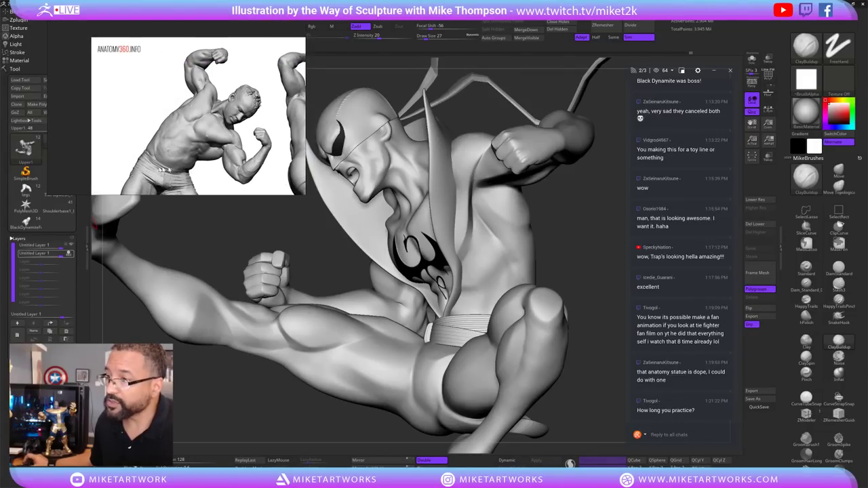
scroll(170, 82, down, 3)
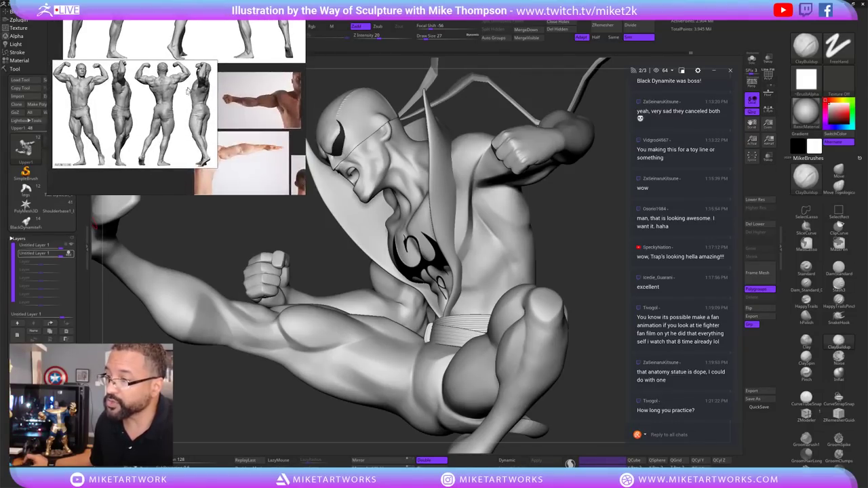
scroll(124, 93, up, 3)
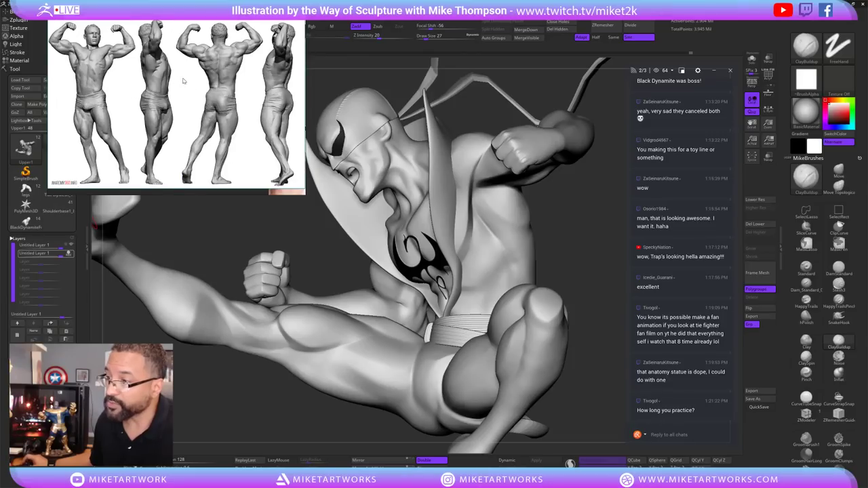
Frame a close-up of the bodybuilder's torso beside the sculpt.
middle_drag(183, 81, 172, 116)
middle_drag(87, 104, 98, 69)
scroll(136, 135, up, 3)
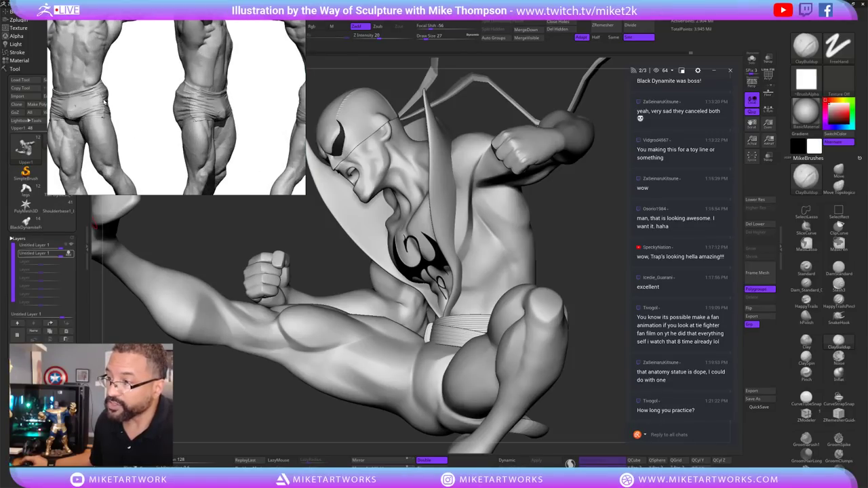
middle_drag(136, 136, 239, 145)
scroll(180, 156, up, 3)
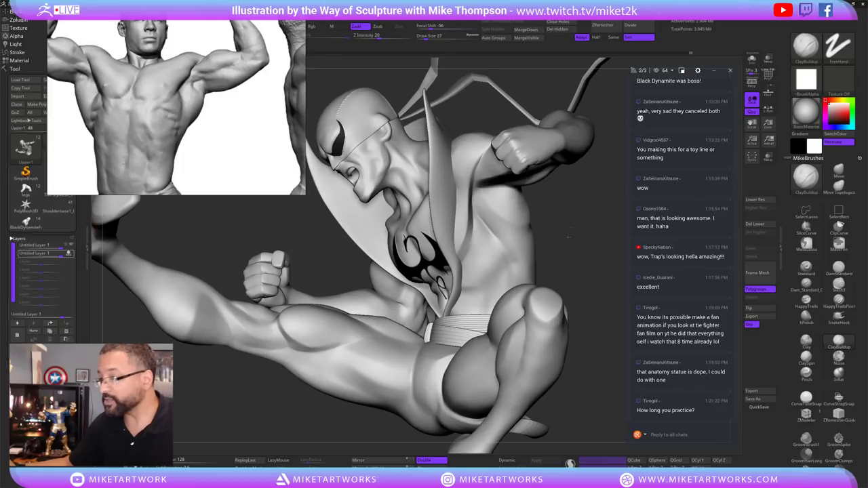
mouse_move(568, 236)
mouse_down()
mouse_move(584, 230)
mouse_move(576, 256)
mouse_move(475, 270)
mouse_up()
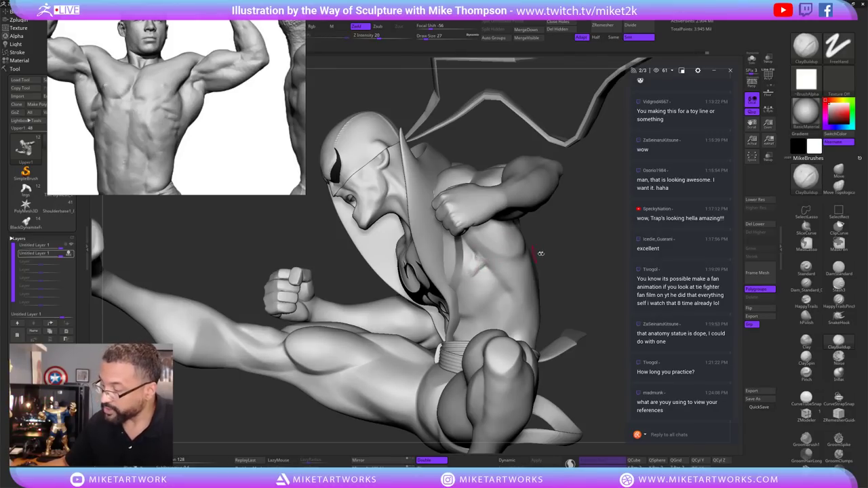
Smooth the right chest and side with Shift-Smooth strokes, rotating the figure between passes.
right_drag(541, 253, 549, 247)
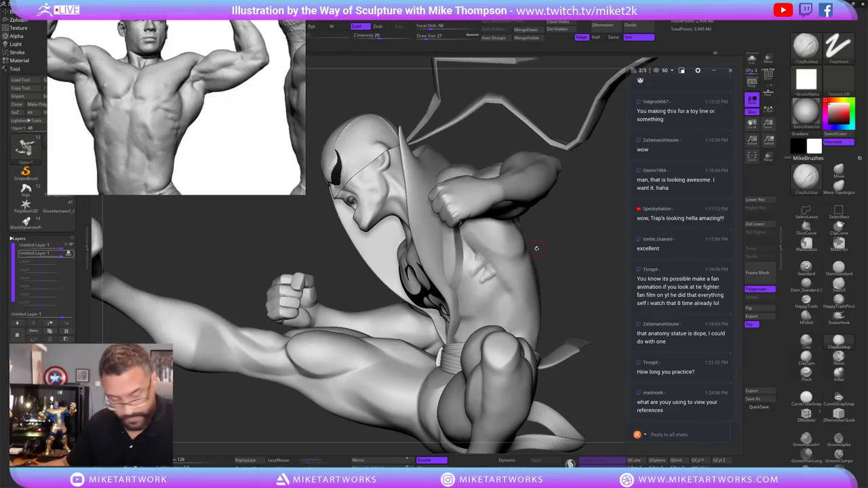
key(shift)
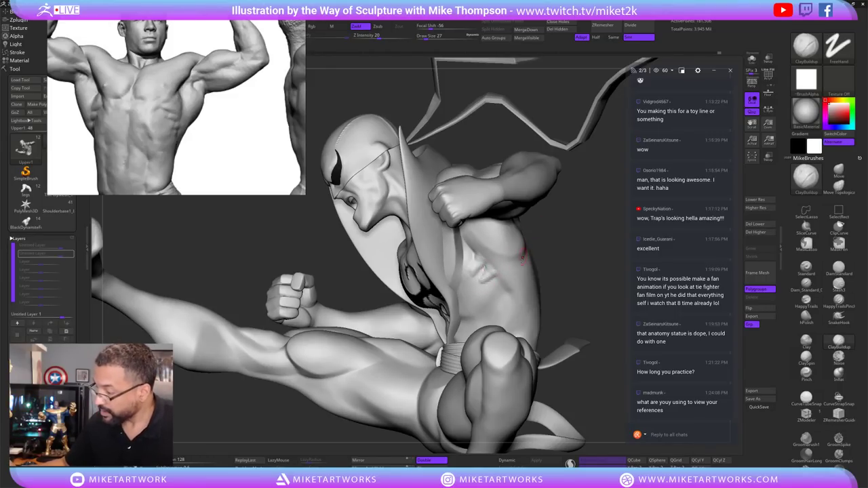
key(shift)
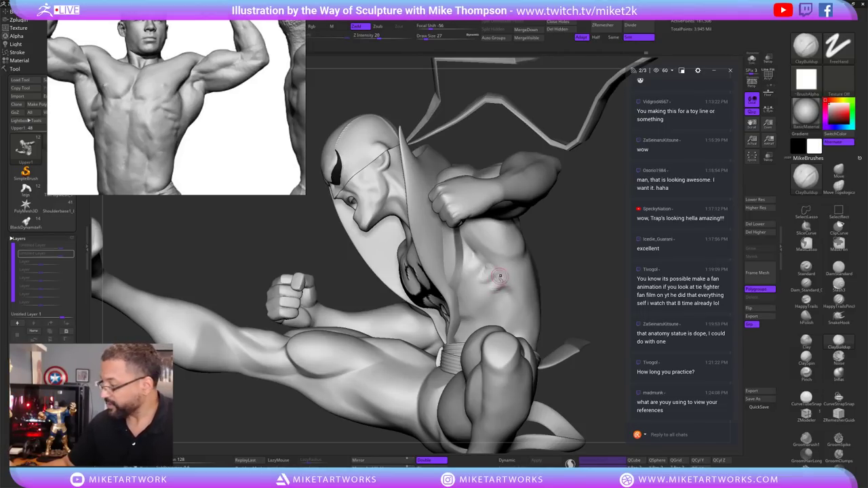
key(shift)
mouse_move(489, 255)
shift+mouse_down()
mouse_move(507, 283)
mouse_move(495, 285)
mouse_move(516, 278)
mouse_move(588, 310)
mouse_move(481, 265)
shift+mouse_up()
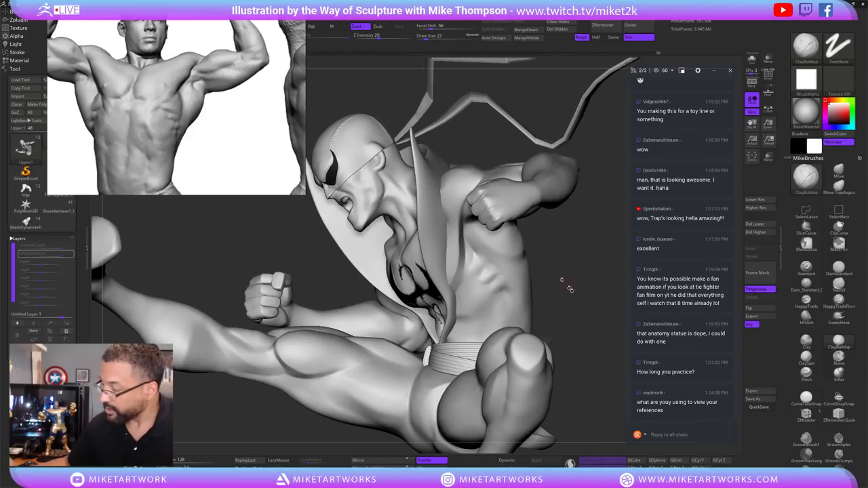
drag(570, 288, 505, 279)
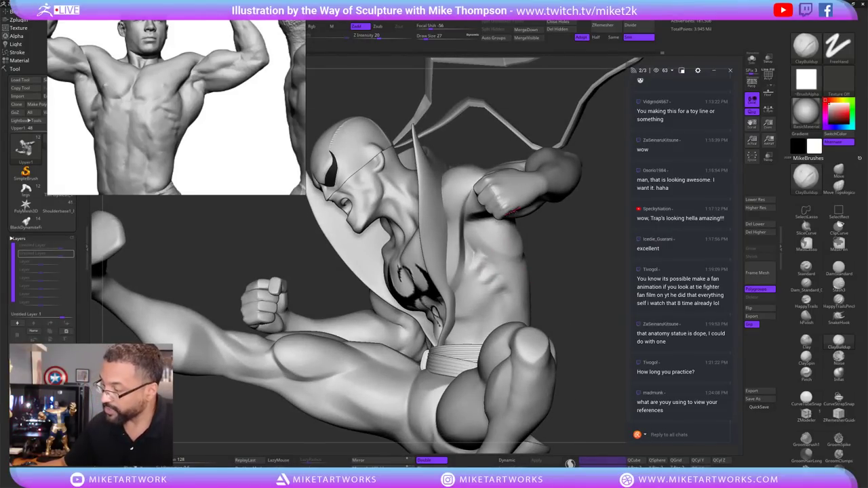
key(shift)
mouse_move(529, 225)
right_down()
mouse_move(577, 326)
mouse_move(598, 286)
mouse_move(584, 271)
mouse_move(576, 300)
mouse_move(580, 286)
mouse_move(470, 262)
right_up()
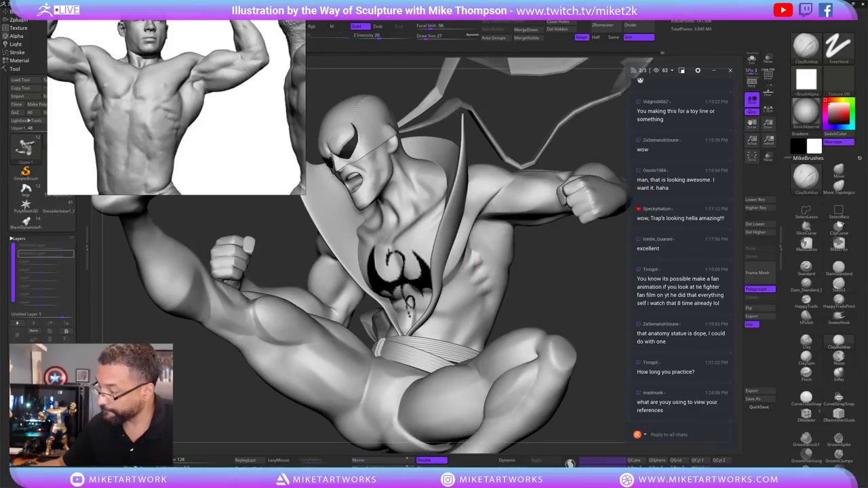
right_drag(572, 288, 492, 262)
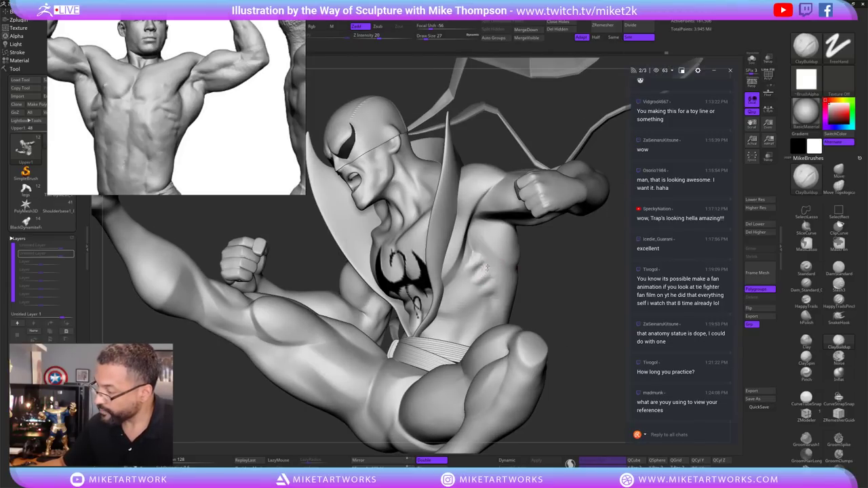
mouse_move(486, 274)
shift+mouse_down()
mouse_move(494, 271)
mouse_move(480, 278)
mouse_move(479, 262)
shift+mouse_up()
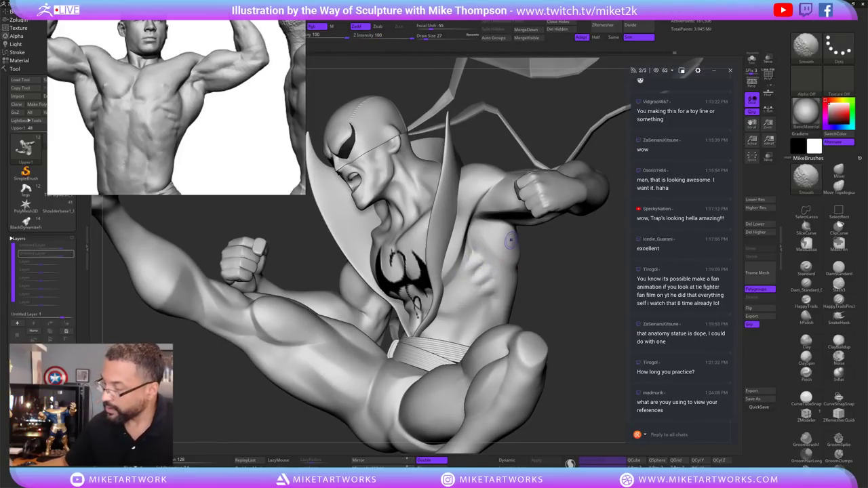
mouse_move(510, 241)
right_down()
mouse_move(585, 344)
mouse_move(577, 326)
right_up()
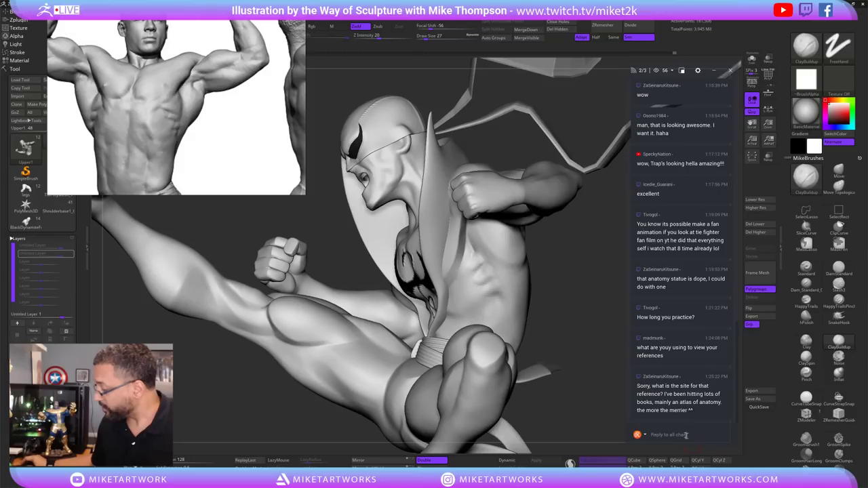
Post the reply 'pur ref' to viewers in Restream Chat.
text(pu)
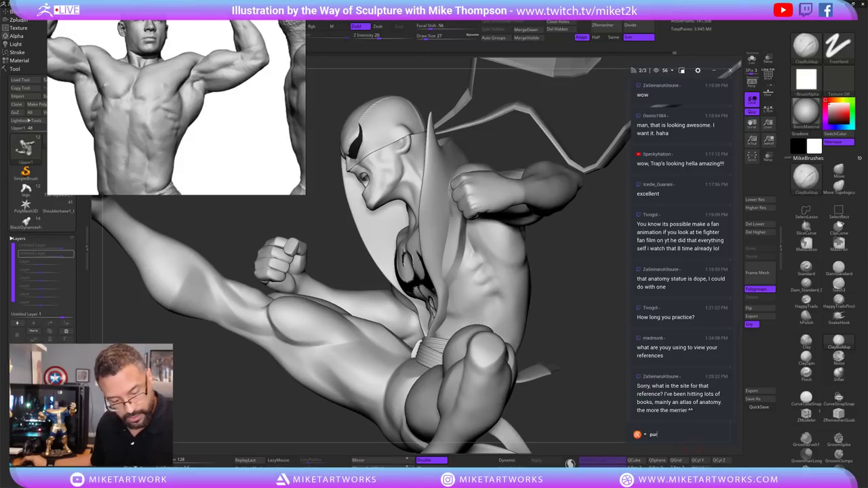
text(r ref)
key(Return)
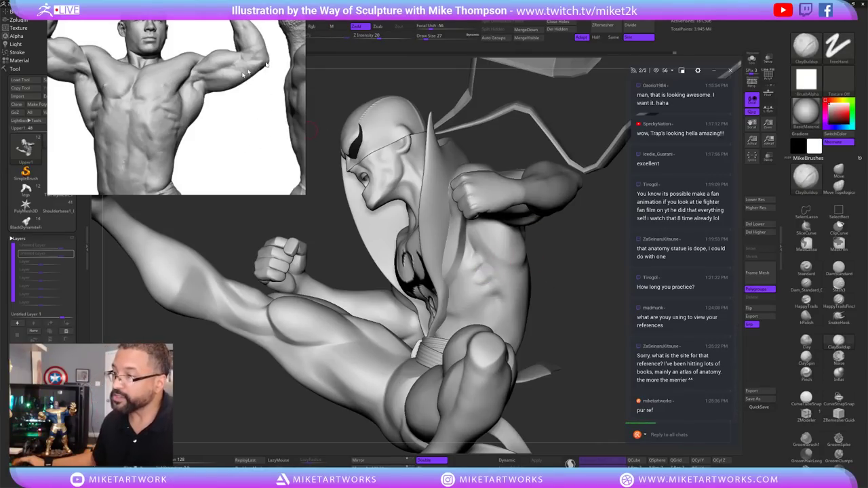
Browse the dark reference grid and fitness-model photo, enlarging the face-expression grid.
scroll(278, 178, down, 6)
middle_drag(278, 178, 225, 160)
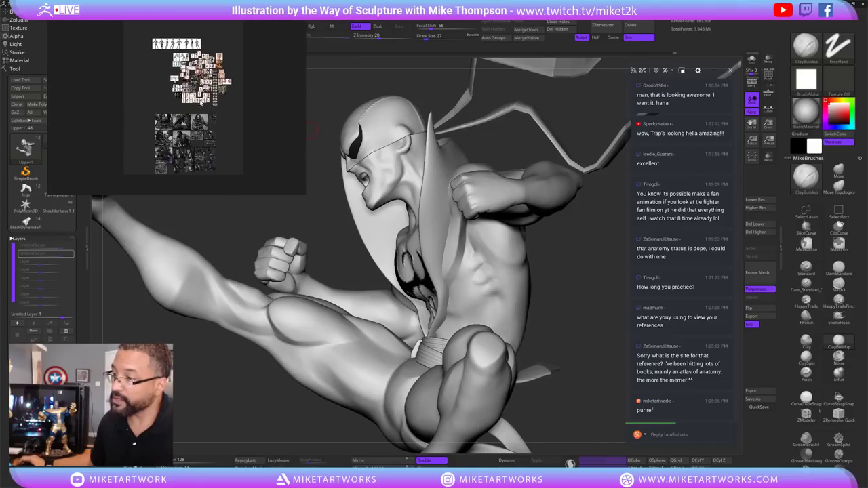
scroll(196, 75, down, 4)
scroll(176, 162, up, 4)
scroll(192, 85, up, 8)
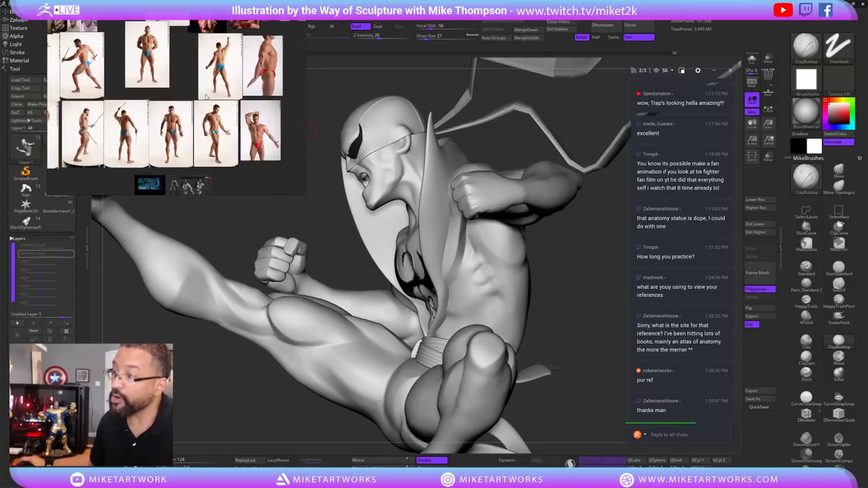
scroll(193, 86, down, 3)
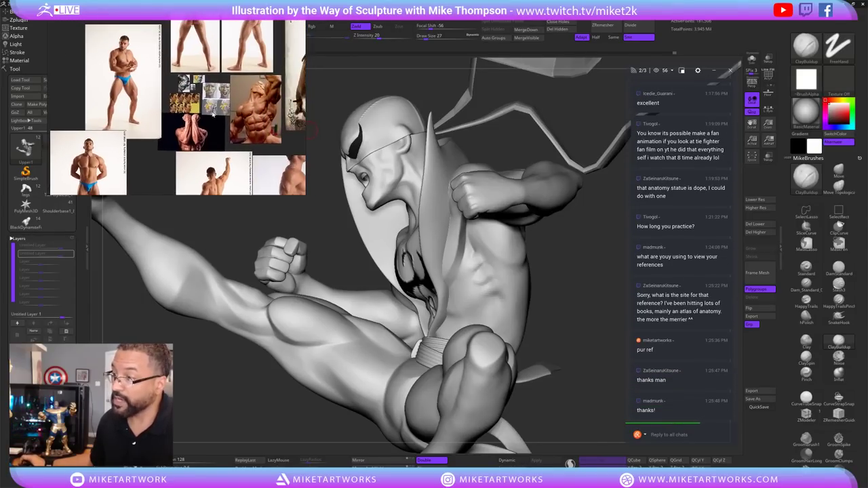
scroll(213, 116, up, 4)
middle_drag(211, 117, 210, 155)
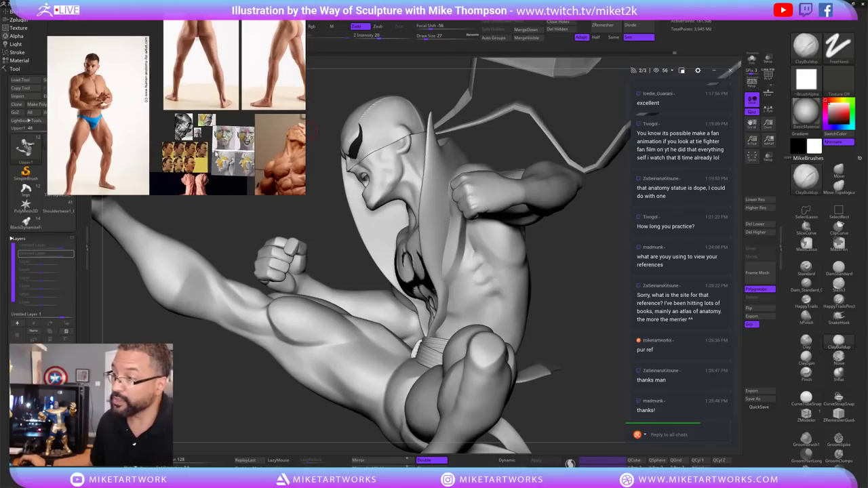
double_click(204, 162)
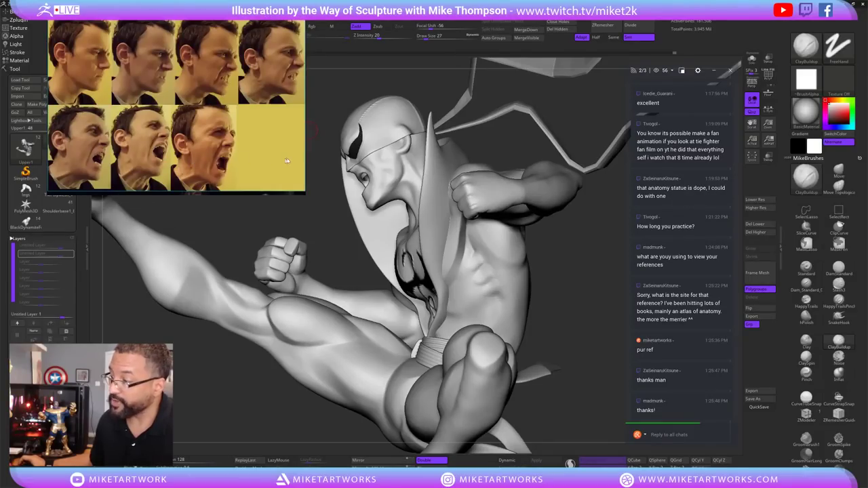
middle_drag(241, 164, 256, 161)
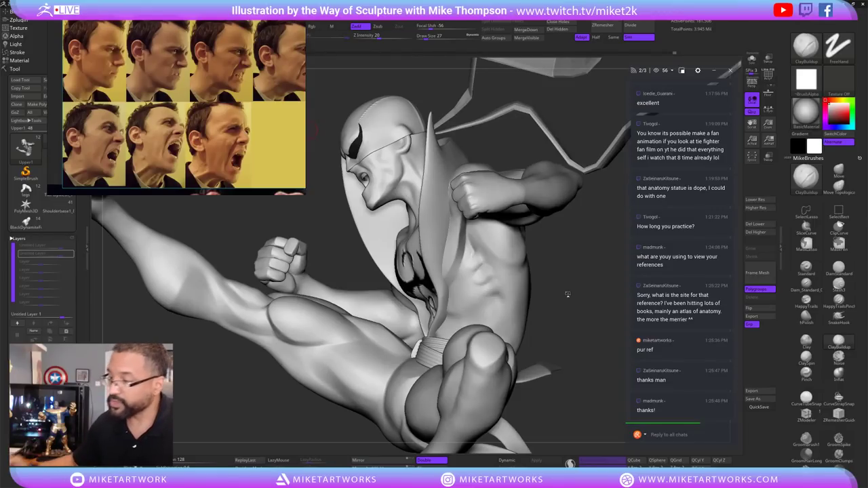
Zoom in on the back-view photo of the man posing with a sword.
scroll(255, 139, down, 5)
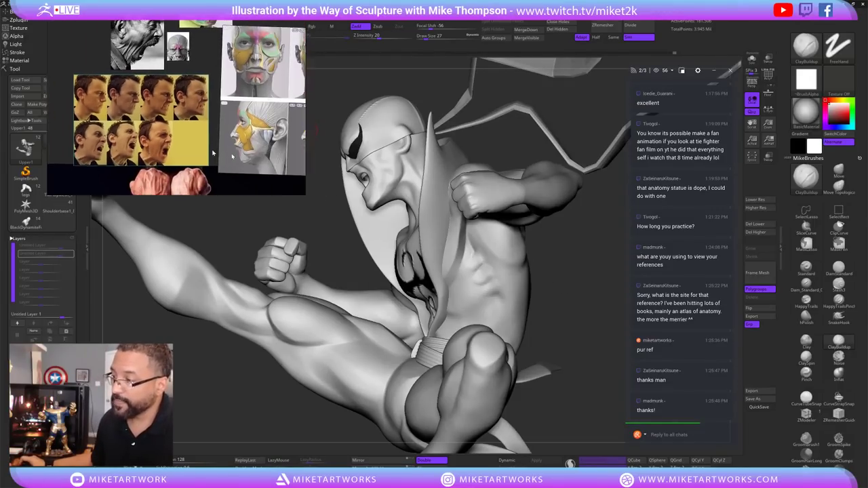
scroll(255, 139, down, 5)
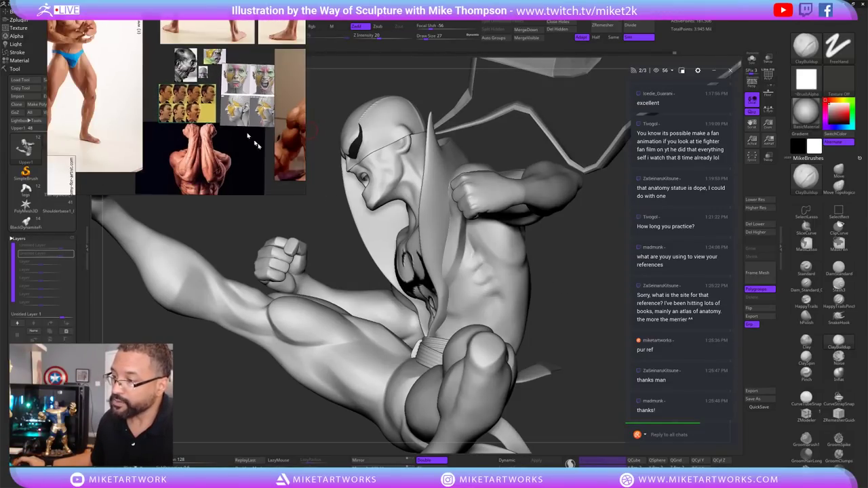
scroll(236, 134, down, 5)
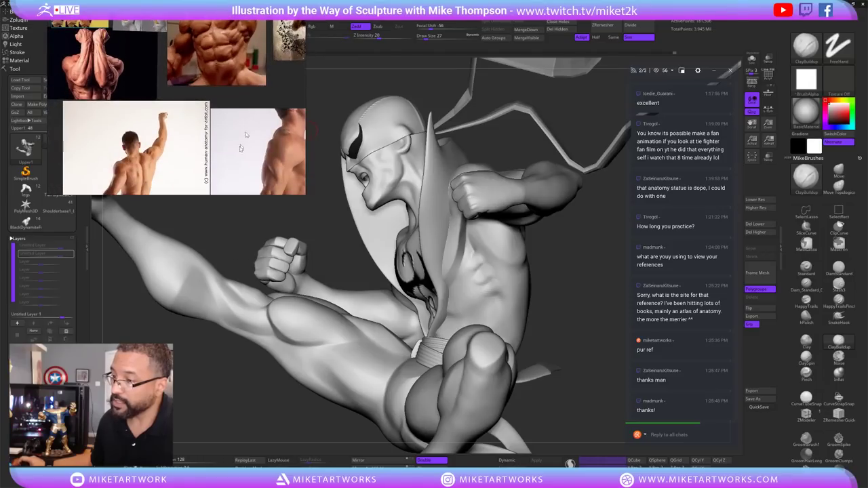
scroll(209, 106, down, 5)
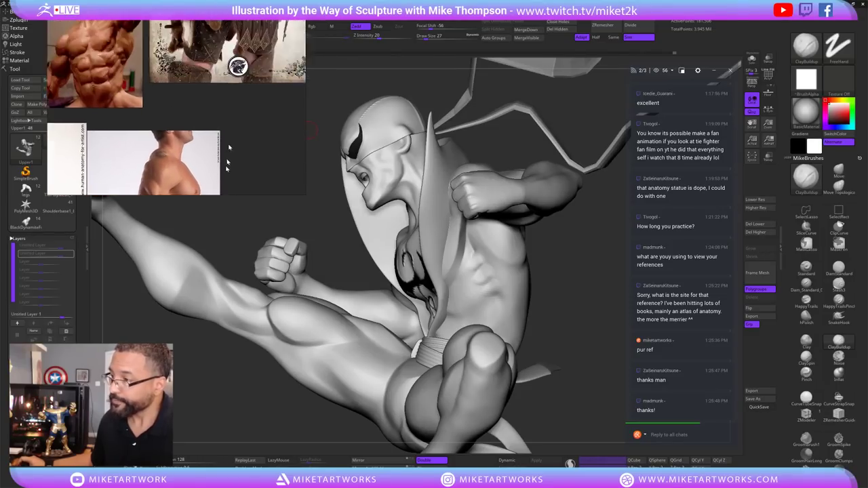
scroll(243, 159, down, 5)
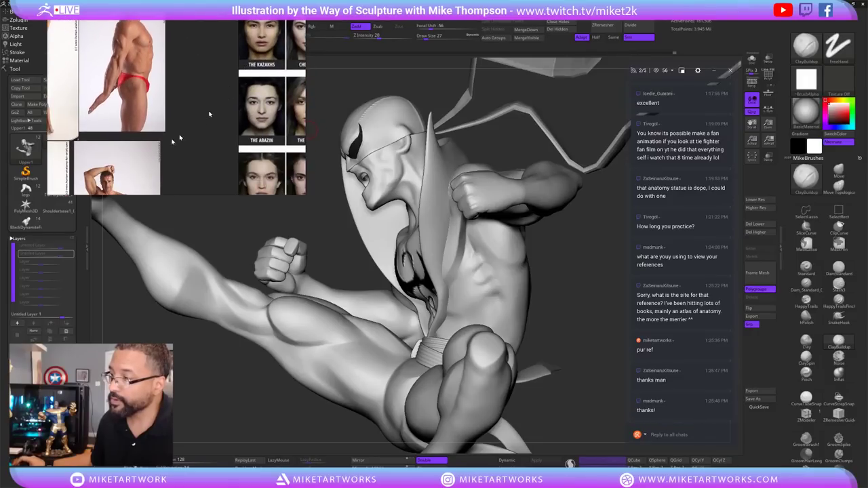
scroll(183, 119, up, 5)
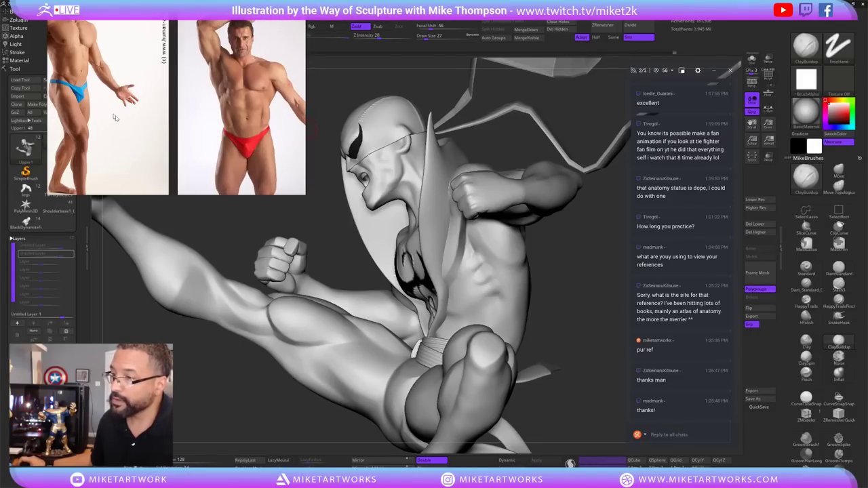
scroll(152, 128, up, 2)
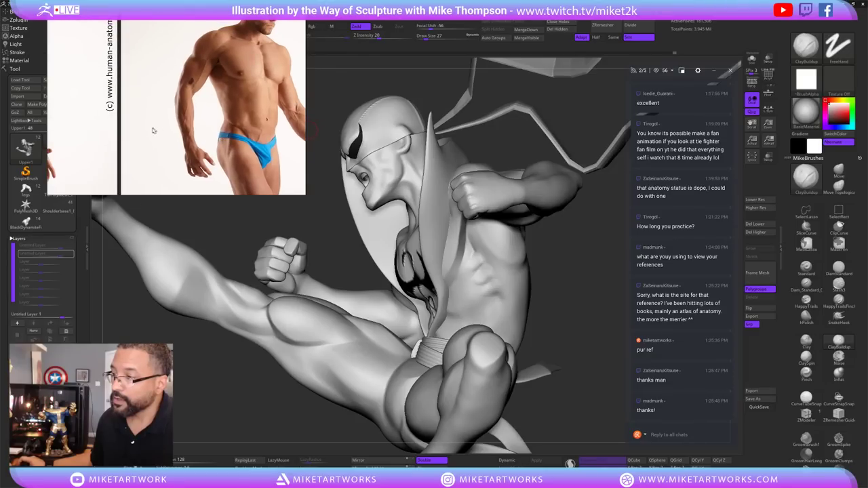
scroll(156, 136, down, 5)
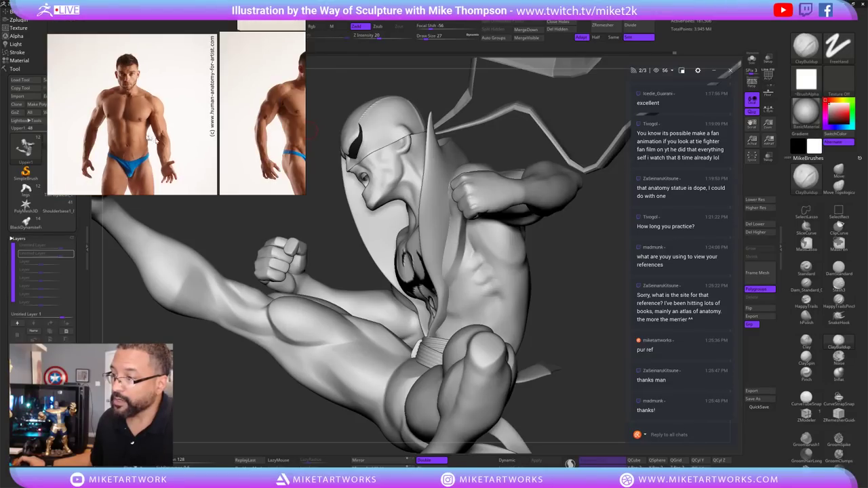
scroll(138, 130, down, 4)
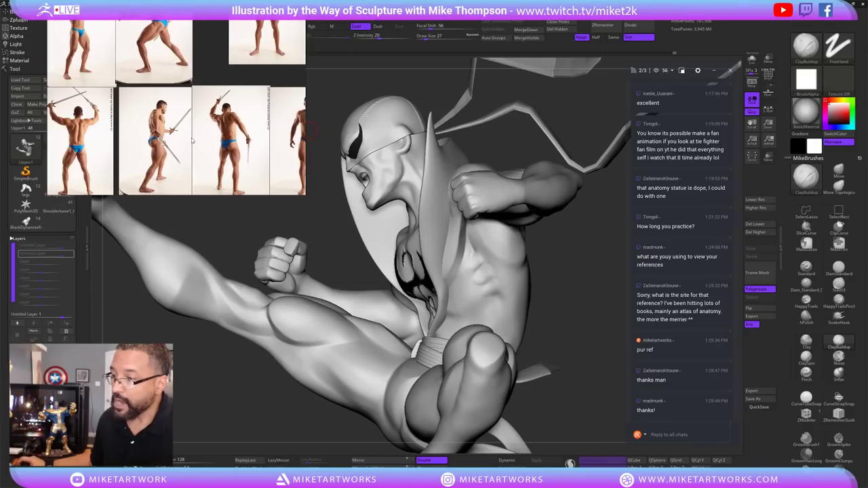
scroll(259, 138, down, 2)
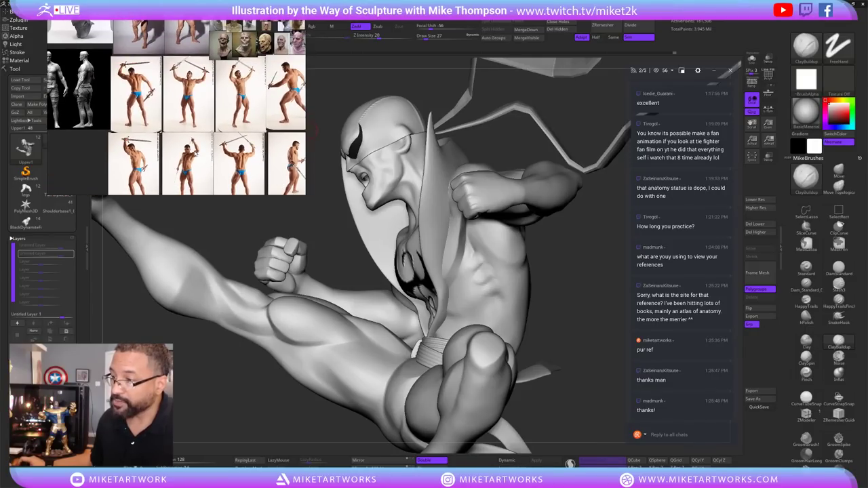
scroll(258, 133, up, 3)
scroll(251, 128, down, 3)
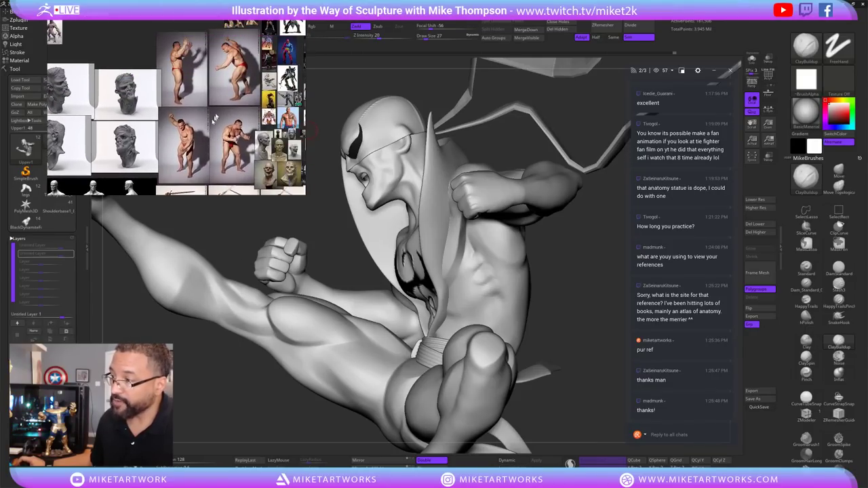
scroll(210, 131, up, 2)
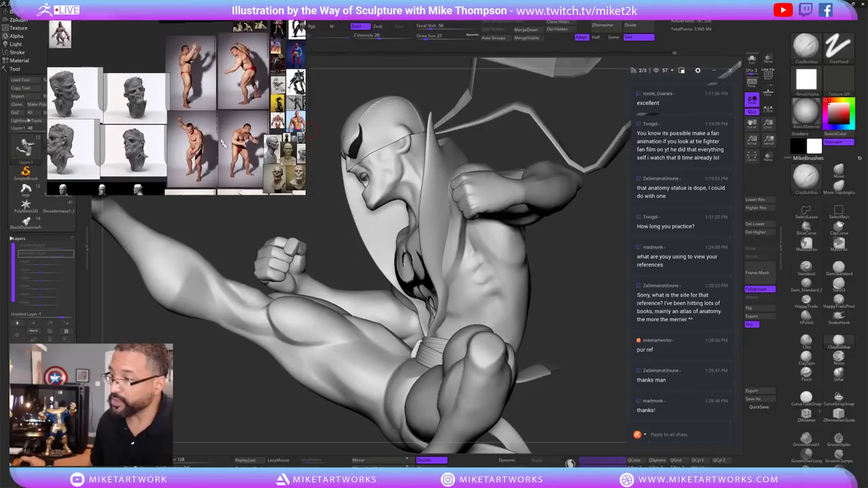
scroll(204, 128, down, 3)
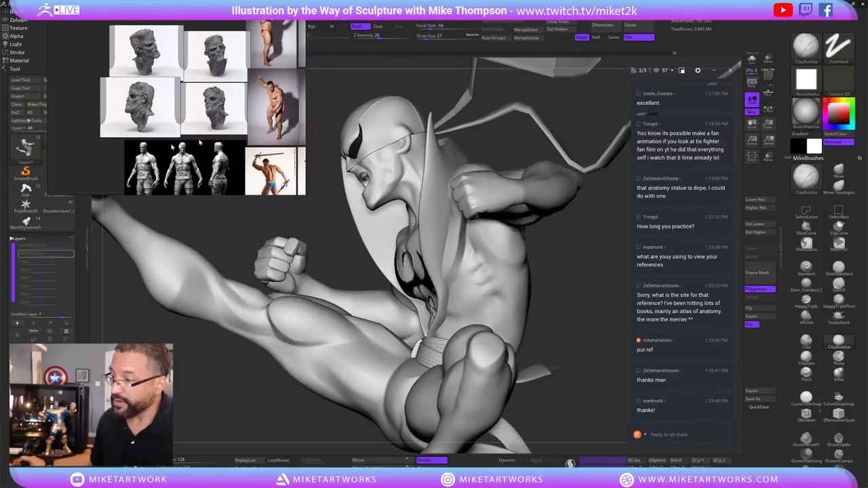
scroll(206, 95, down, 5)
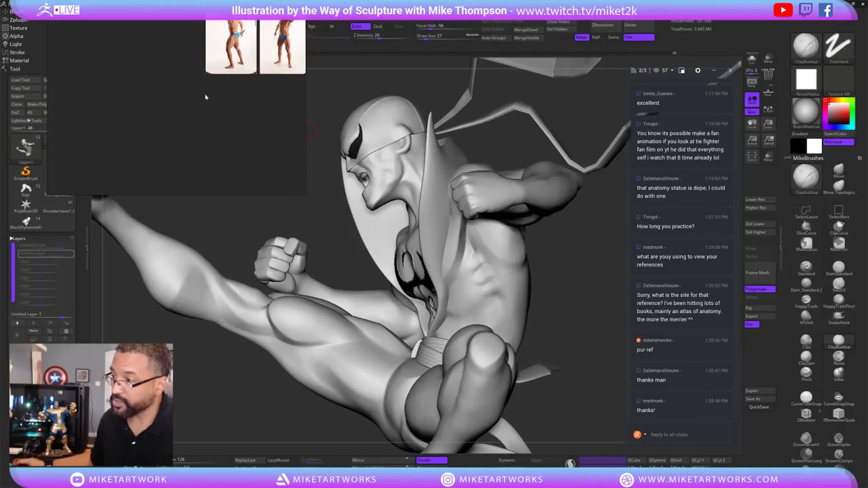
scroll(211, 101, up, 3)
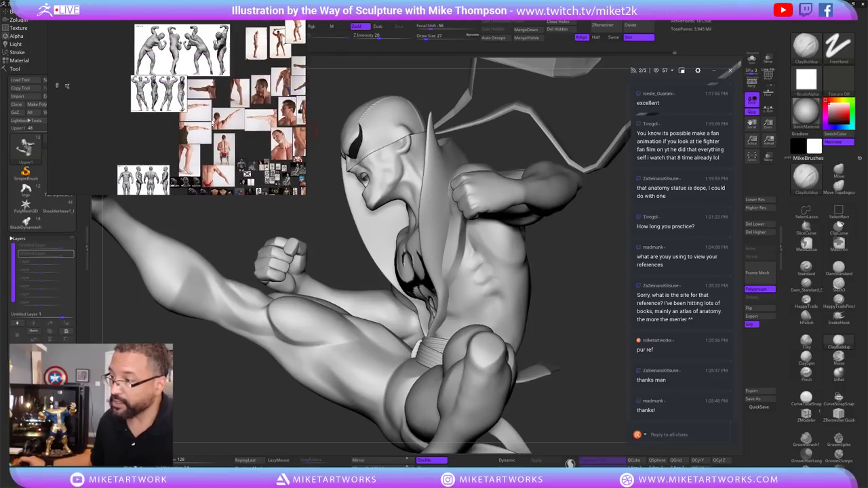
scroll(223, 103, down, 2)
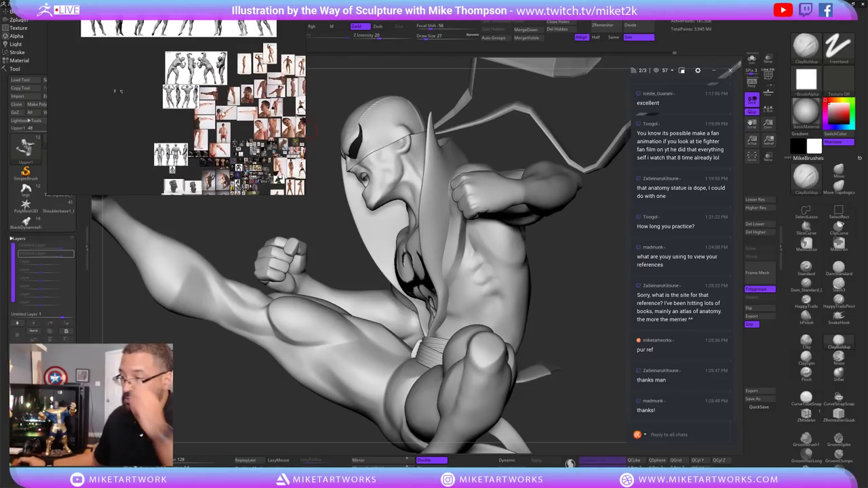
scroll(249, 113, up, 4)
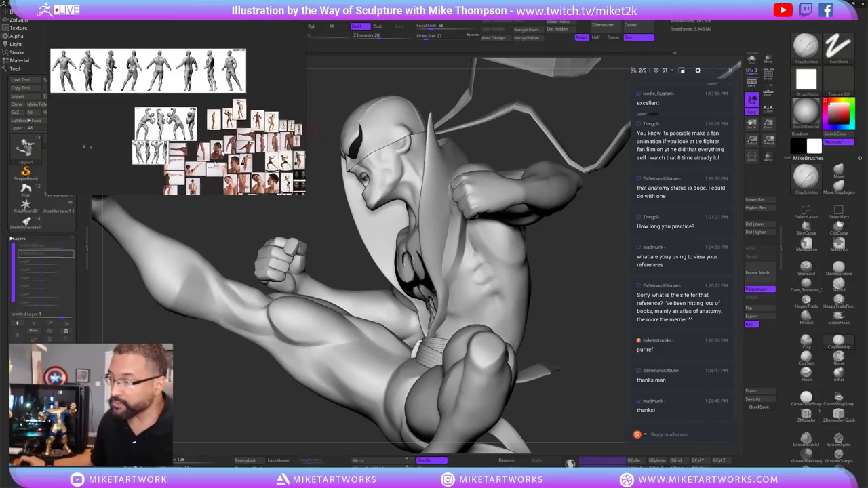
scroll(243, 119, up, 5)
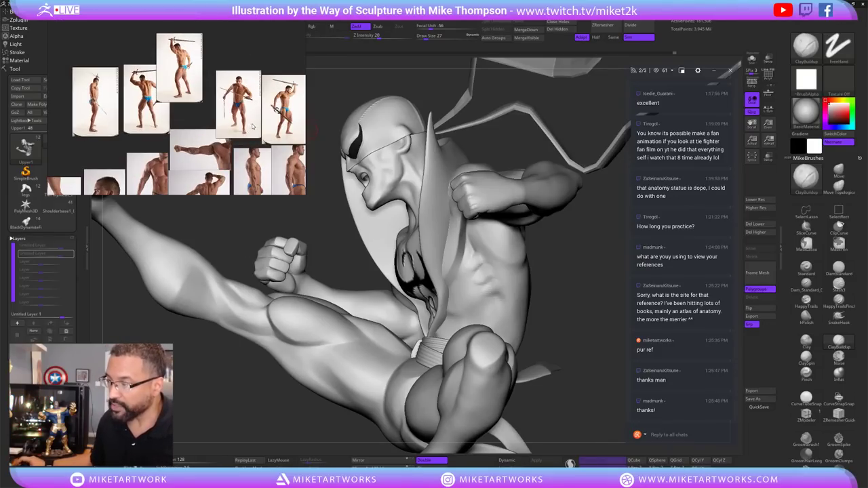
scroll(271, 167, down, 1)
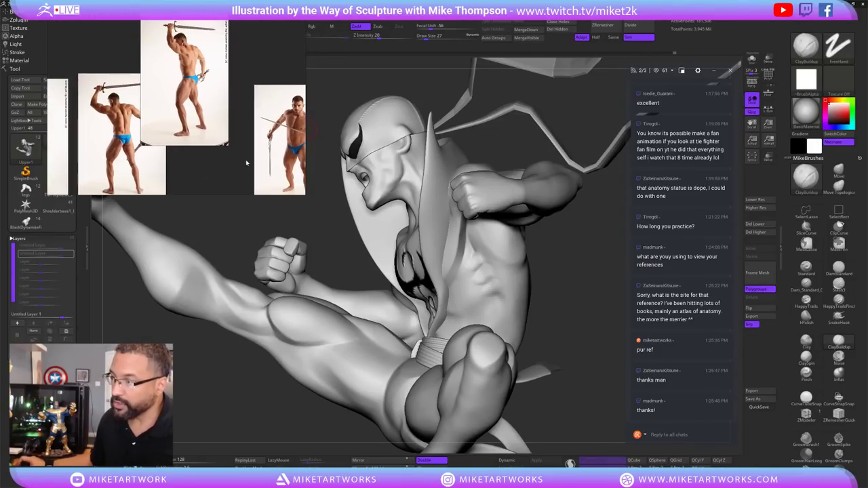
scroll(203, 149, up, 3)
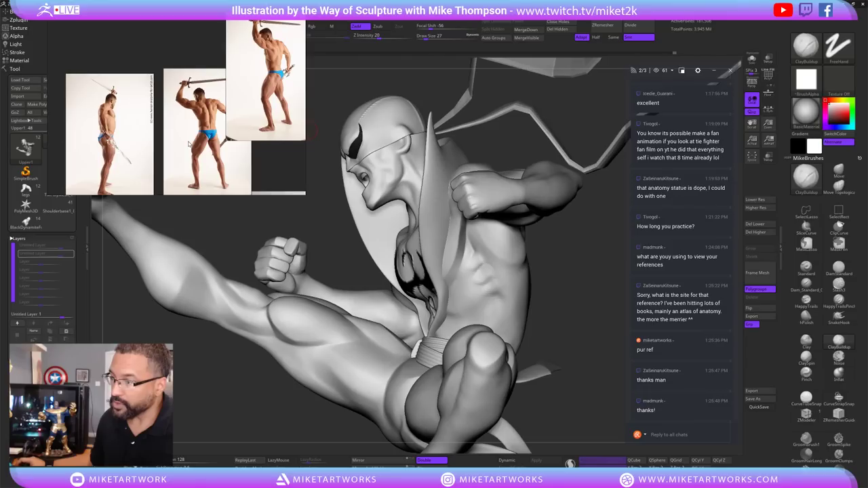
scroll(238, 128, up, 4)
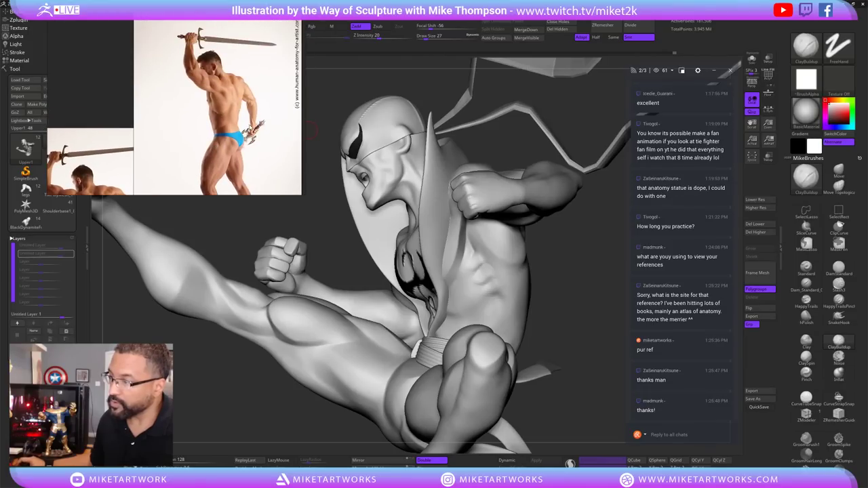
scroll(229, 144, up, 3)
scroll(226, 139, down, 5)
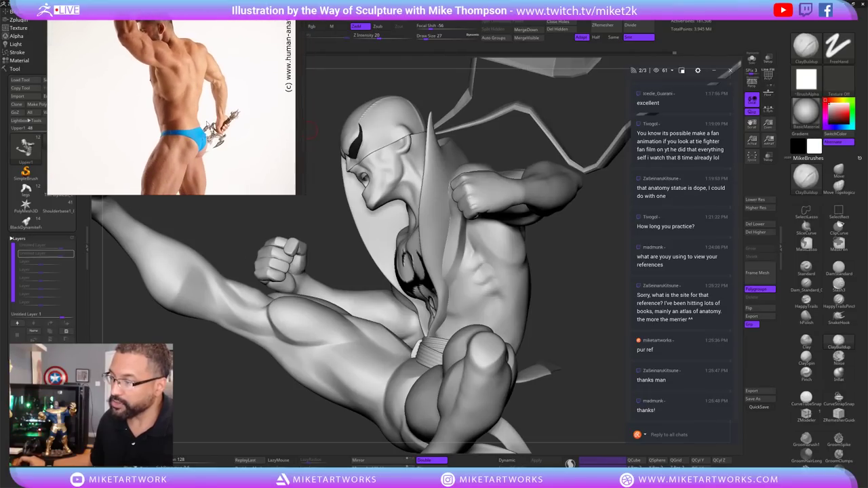
Save the Iron Fist project, choosing 'Wait for the program to respond' when ZBrush stalls.
middle_drag(201, 142, 299, 136)
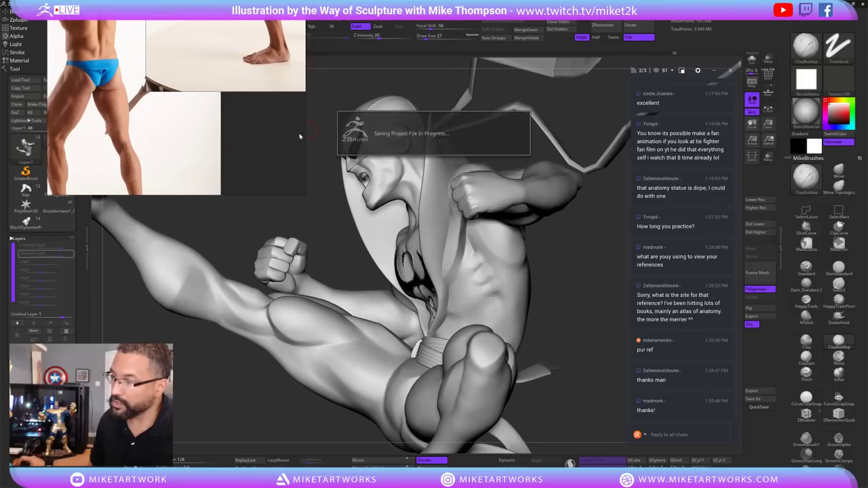
middle_drag(185, 117, 201, 143)
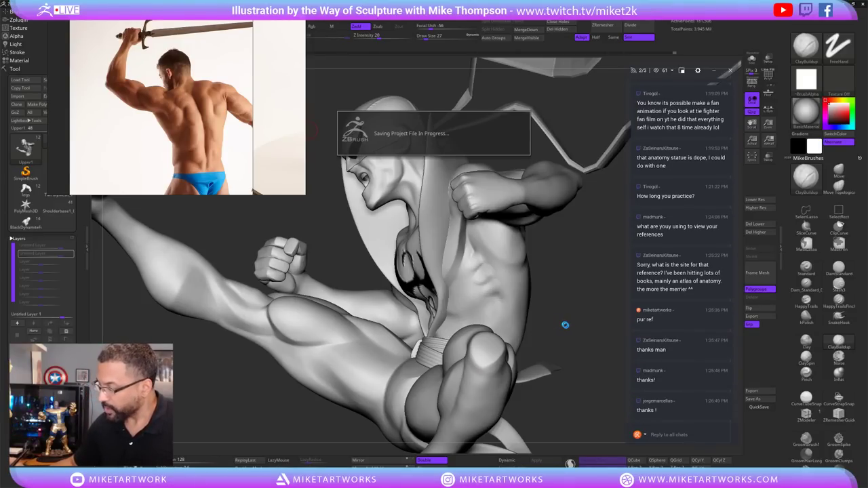
click(568, 321)
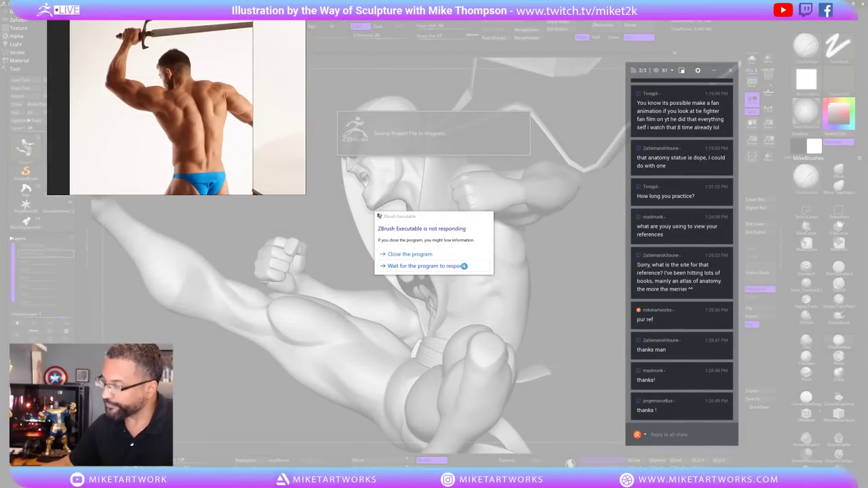
click(466, 267)
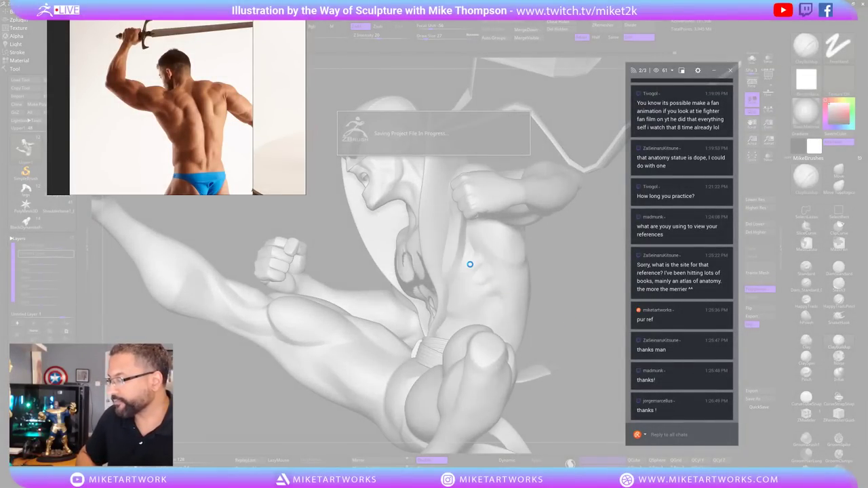
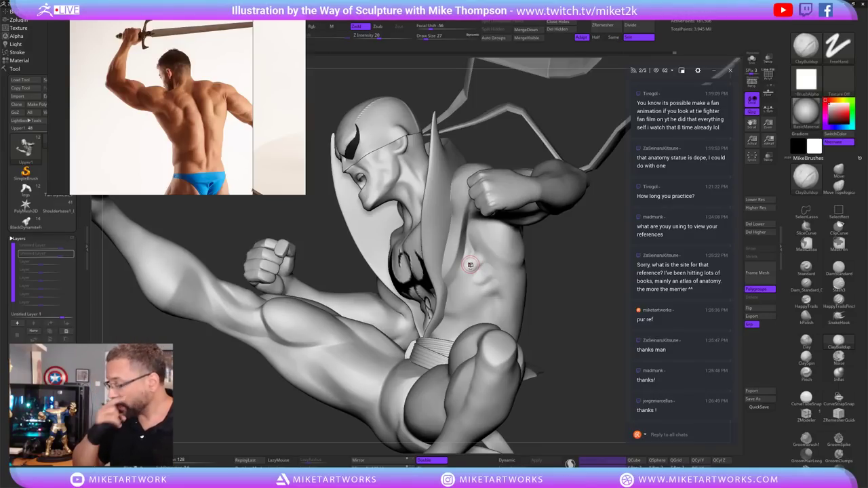
Orbit the figure through several angles to inspect the cape and chest emblem.
mouse_move(556, 295)
mouse_down()
mouse_move(529, 267)
mouse_move(478, 259)
mouse_up()
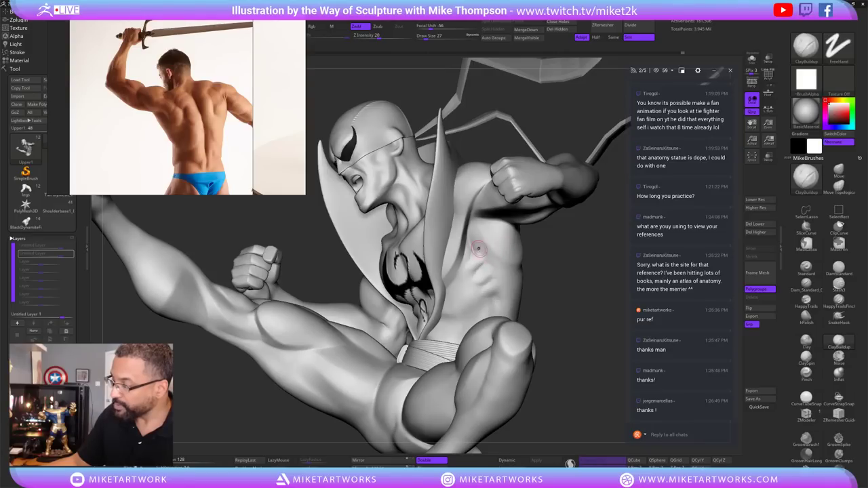
drag(566, 231, 494, 233)
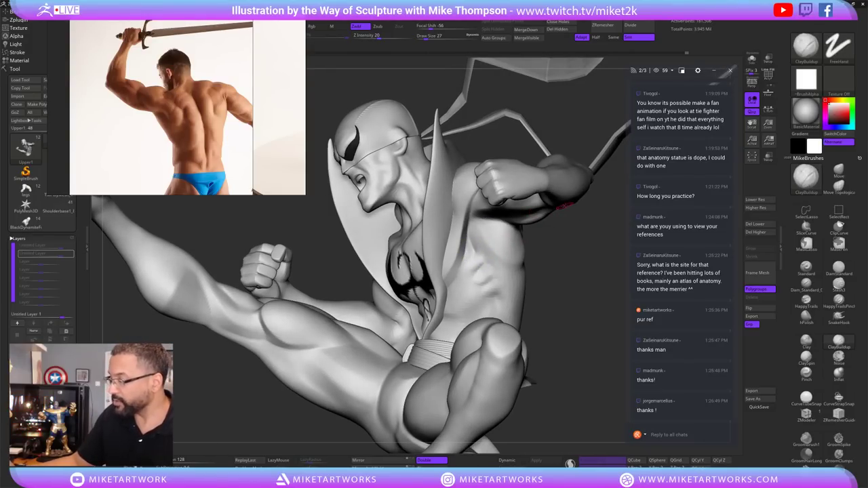
drag(585, 237, 485, 257)
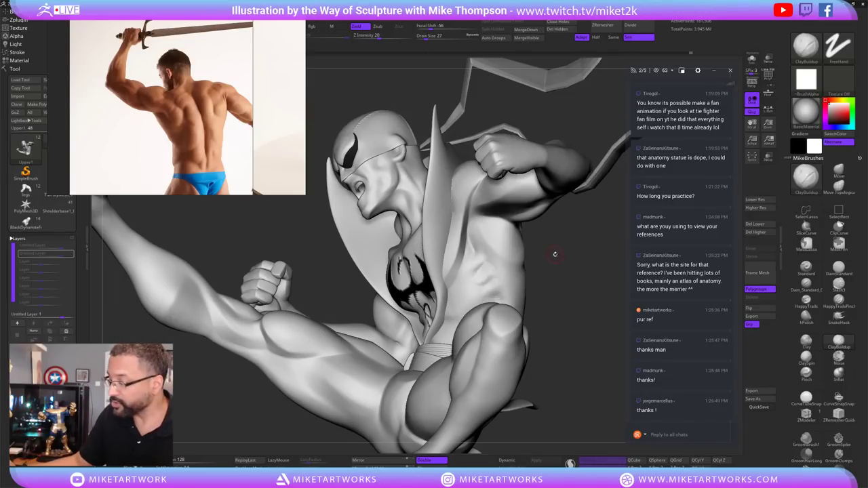
mouse_move(555, 254)
mouse_down()
mouse_move(568, 241)
mouse_move(473, 261)
mouse_up()
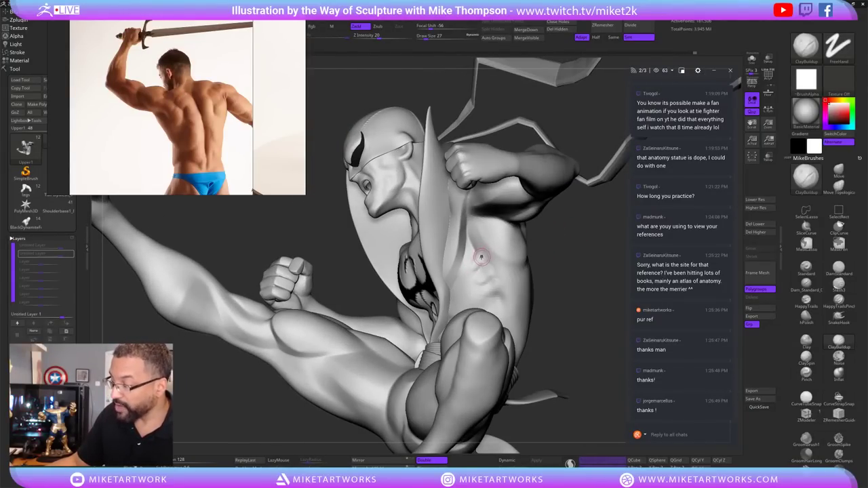
drag(481, 257, 479, 269)
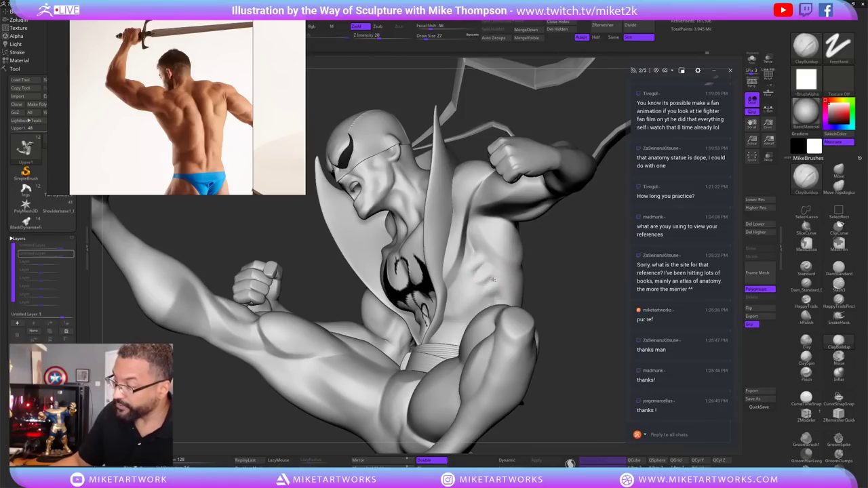
drag(548, 240, 496, 296)
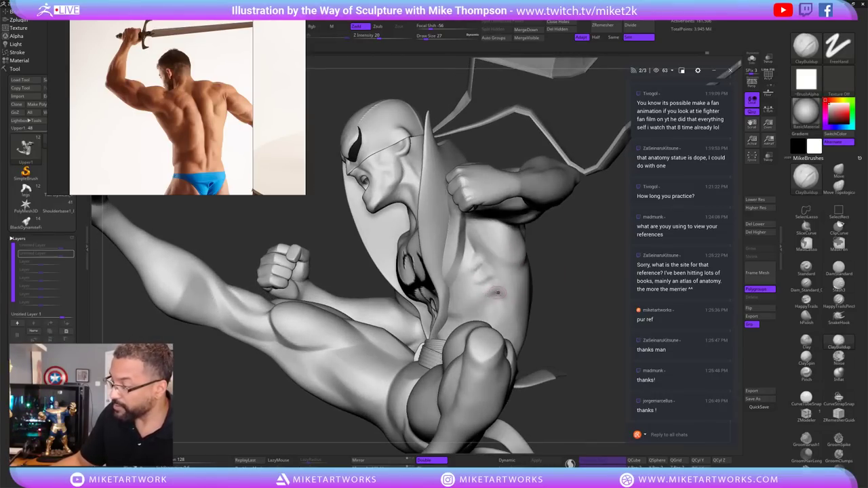
drag(577, 264, 483, 272)
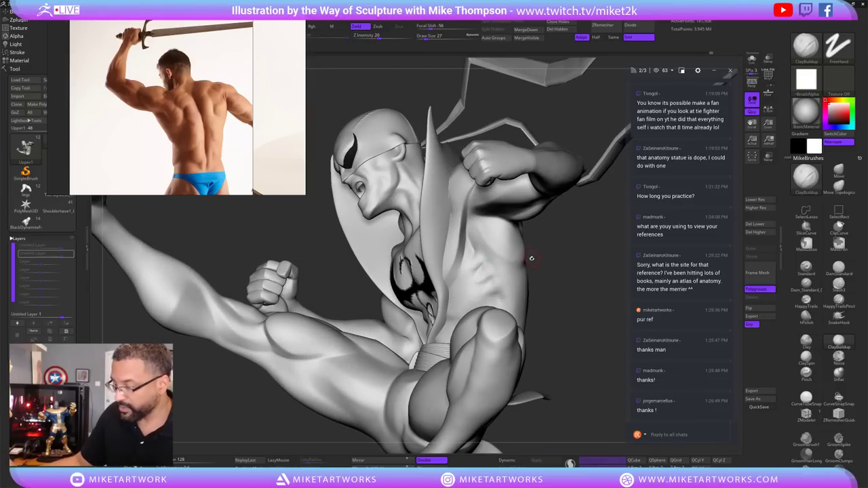
drag(534, 266, 527, 261)
Lightly smooth the torso surface with a Shift-smooth stroke.
key(shift)
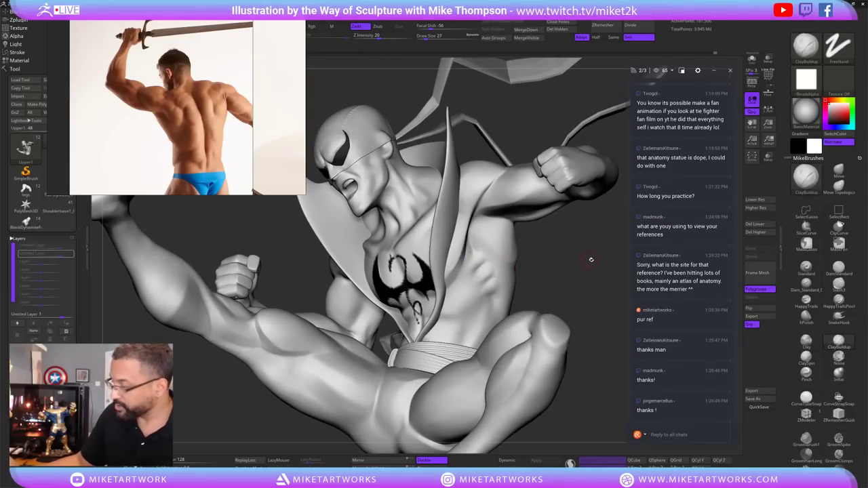
mouse_move(543, 231)
mouse_down()
mouse_move(584, 253)
mouse_move(584, 260)
mouse_move(576, 248)
mouse_move(455, 286)
mouse_up()
mouse_move(536, 267)
mouse_down()
mouse_move(567, 277)
mouse_move(584, 329)
mouse_move(545, 311)
mouse_move(573, 316)
mouse_move(565, 302)
mouse_move(579, 320)
mouse_up()
Solo the torso, hide part of the arm with SelectRect, then unhide everything.
click(751, 60)
key(ctrl+shift)
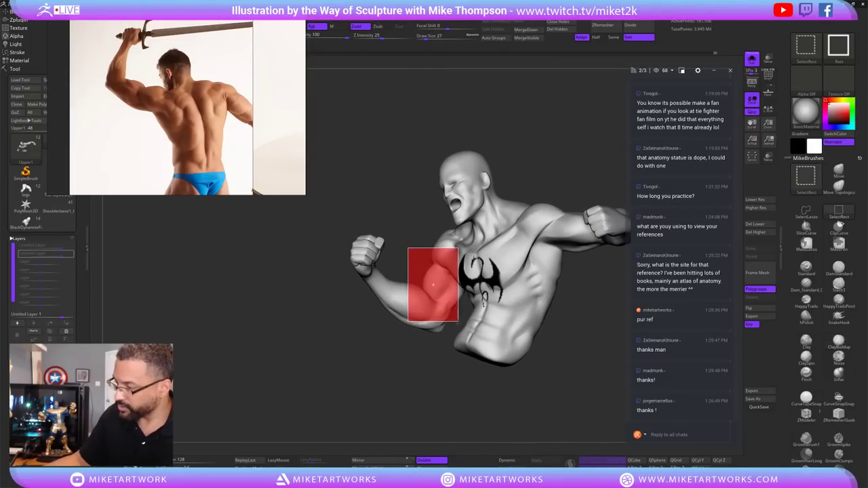
ctrl+alt+shift+drag(458, 321, 432, 364)
mouse_move(481, 388)
mouse_down()
mouse_move(585, 338)
mouse_move(564, 319)
mouse_move(557, 322)
mouse_move(576, 332)
mouse_move(439, 309)
mouse_up()
key(ctrl+shift)
ctrl+shift+click(573, 327)
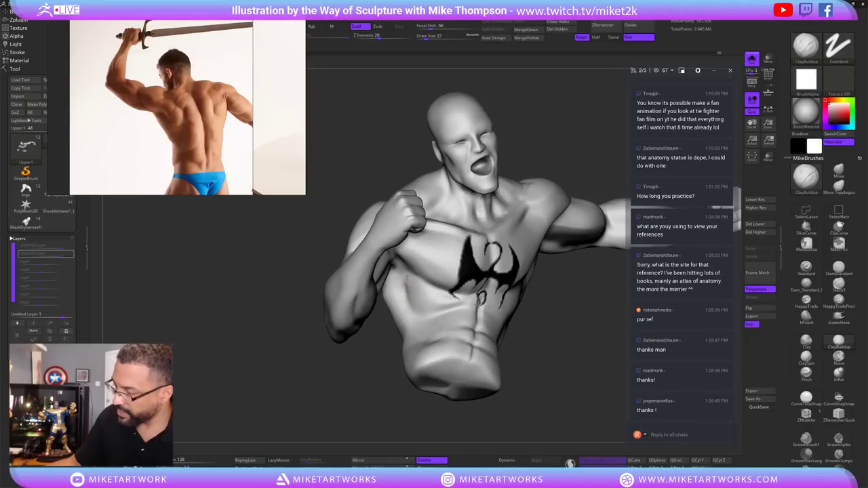
Shift-smooth the chest and abdomen around the dragon emblem.
key(shift)
mouse_move(519, 314)
mouse_down()
mouse_move(417, 297)
mouse_move(529, 310)
mouse_up()
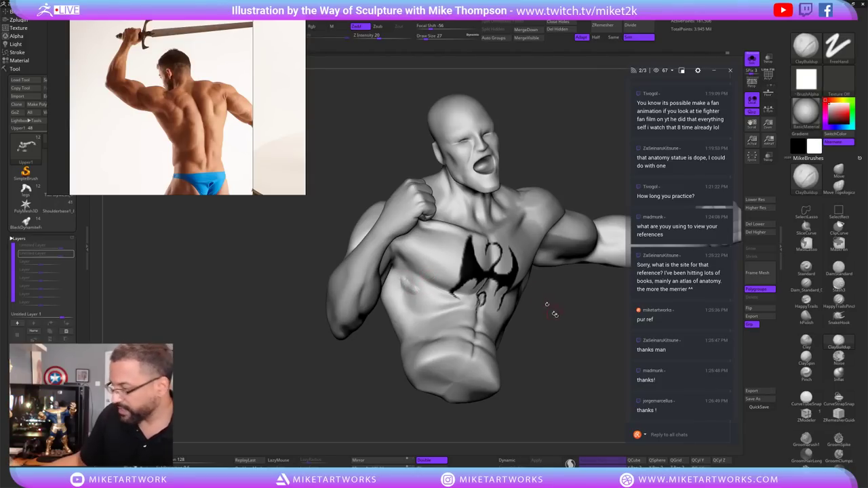
drag(555, 314, 424, 279)
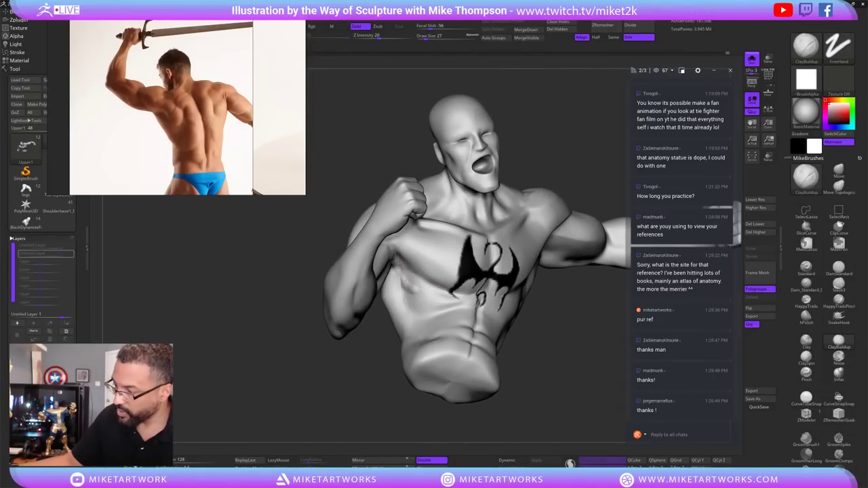
key(shift)
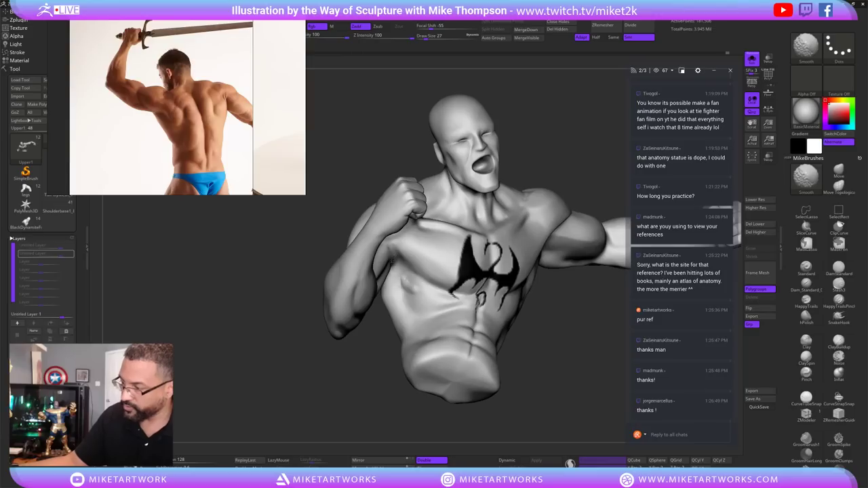
drag(402, 256, 402, 287)
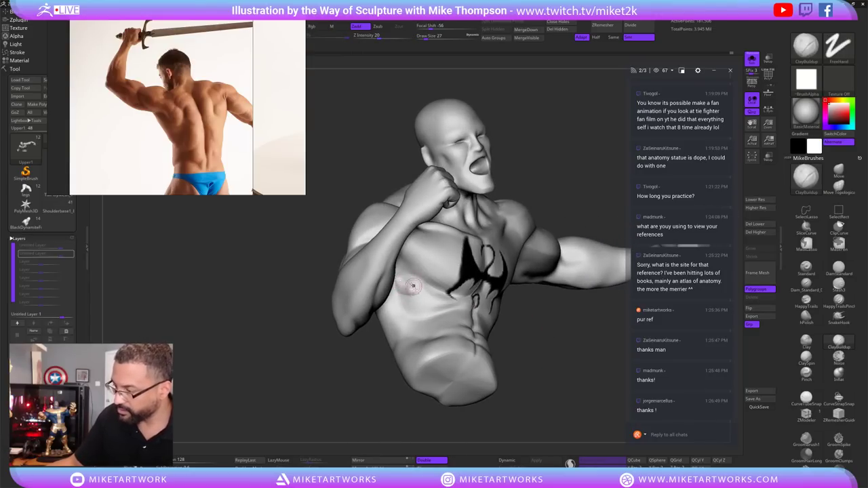
key(shift)
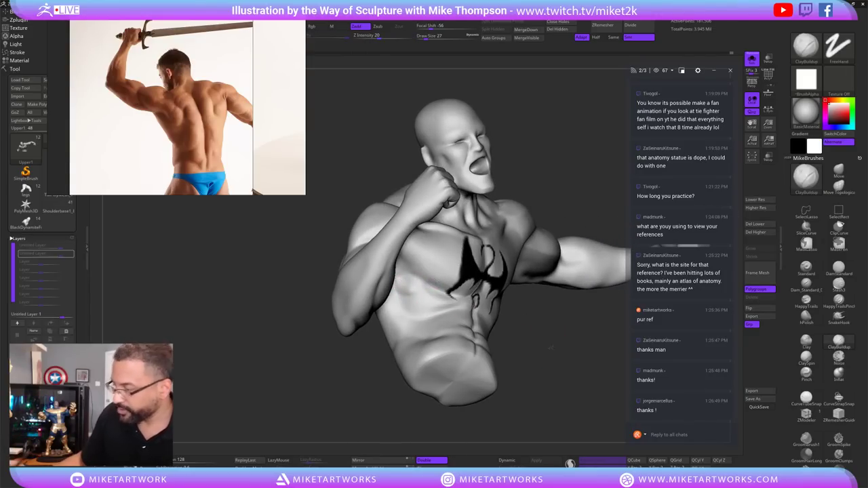
mouse_move(550, 347)
mouse_down()
mouse_move(514, 305)
mouse_move(412, 304)
mouse_up()
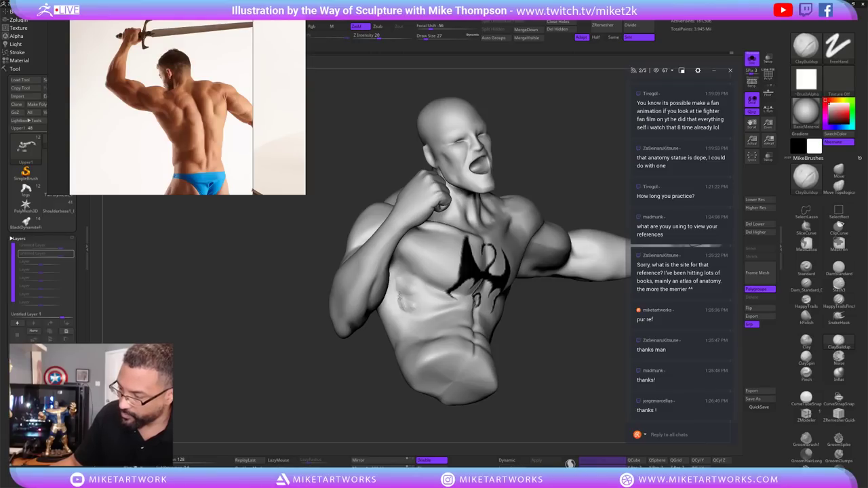
Shift-smooth the bust while turning it from front to back and front again.
key(shift)
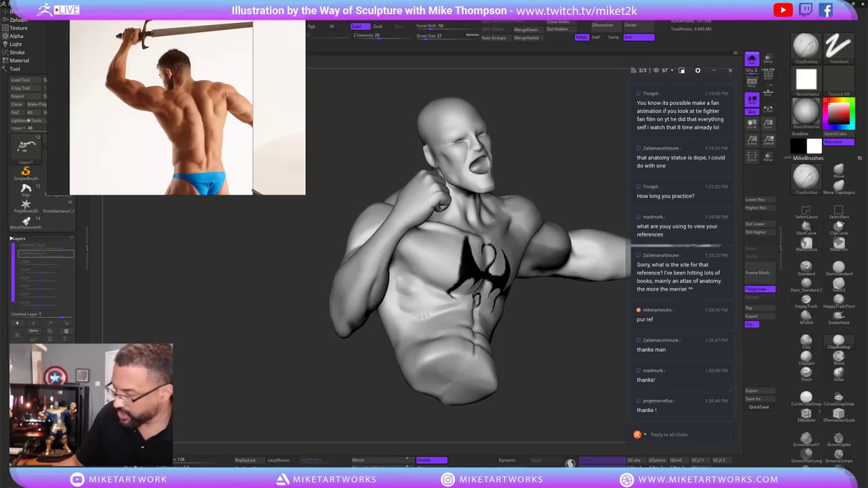
mouse_move(522, 360)
mouse_down()
mouse_move(544, 338)
mouse_move(572, 334)
mouse_move(558, 356)
mouse_move(560, 295)
mouse_move(532, 347)
mouse_move(554, 235)
mouse_up()
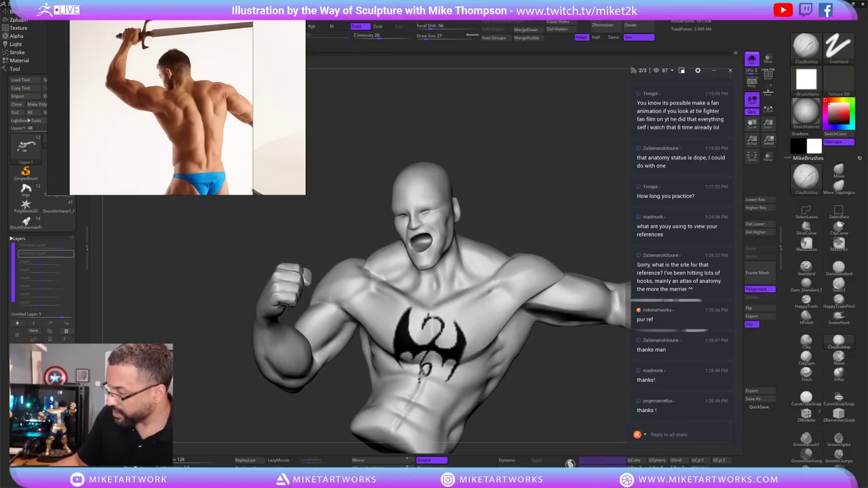
key(shift)
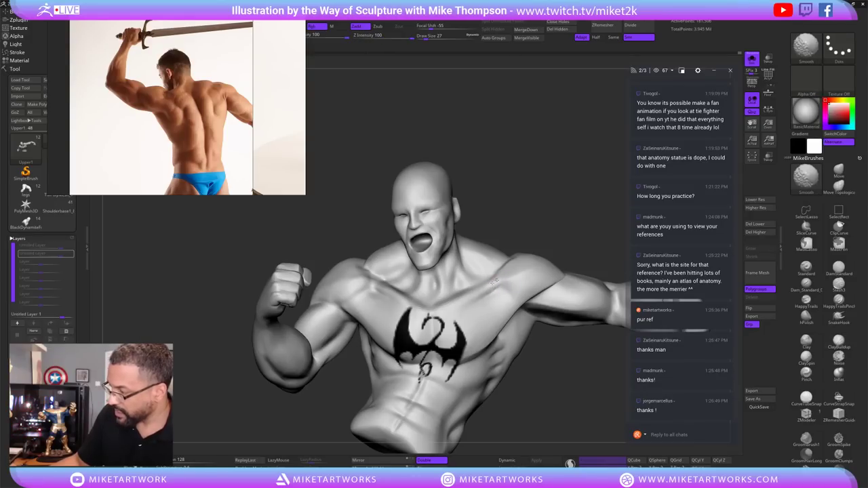
mouse_move(553, 373)
mouse_down()
mouse_move(556, 366)
mouse_move(462, 365)
mouse_up()
mouse_move(612, 350)
mouse_down()
mouse_move(571, 359)
mouse_move(623, 325)
mouse_up()
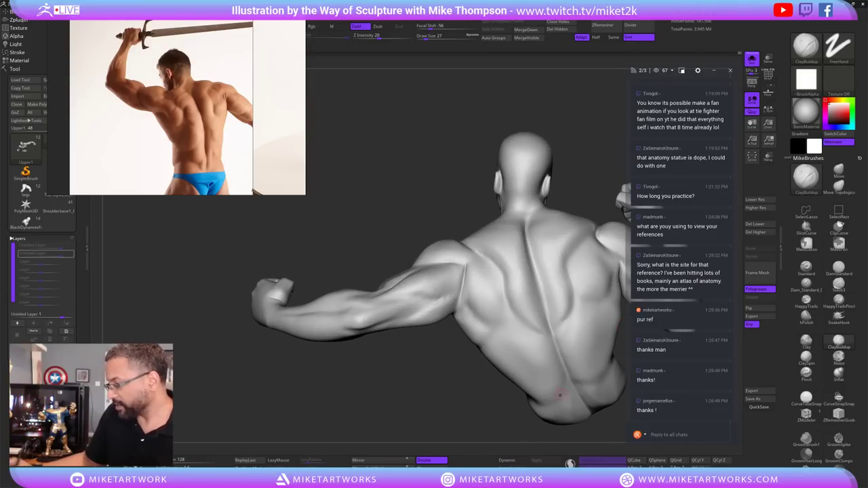
mouse_move(560, 394)
mouse_down()
mouse_move(444, 411)
mouse_move(583, 354)
mouse_move(548, 367)
mouse_move(483, 305)
mouse_up()
Carve fine creases on the rib side with Slash3, smooth them, and turn Solo off.
click(839, 285)
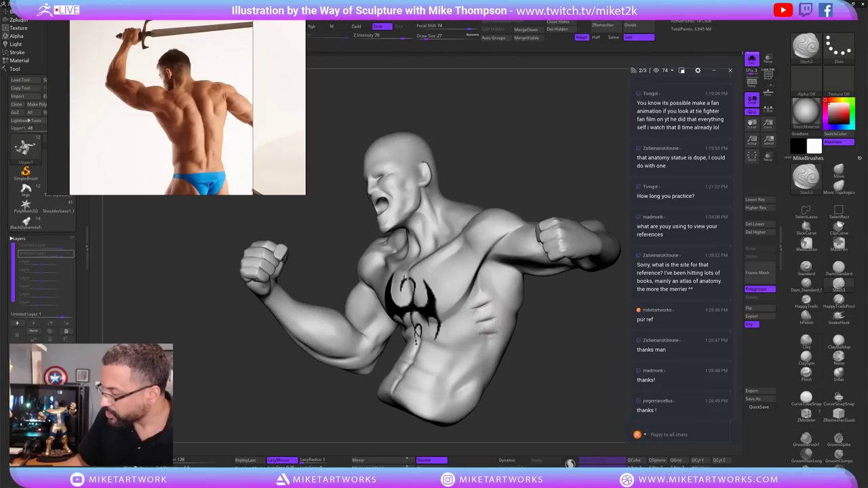
drag(556, 335, 546, 317)
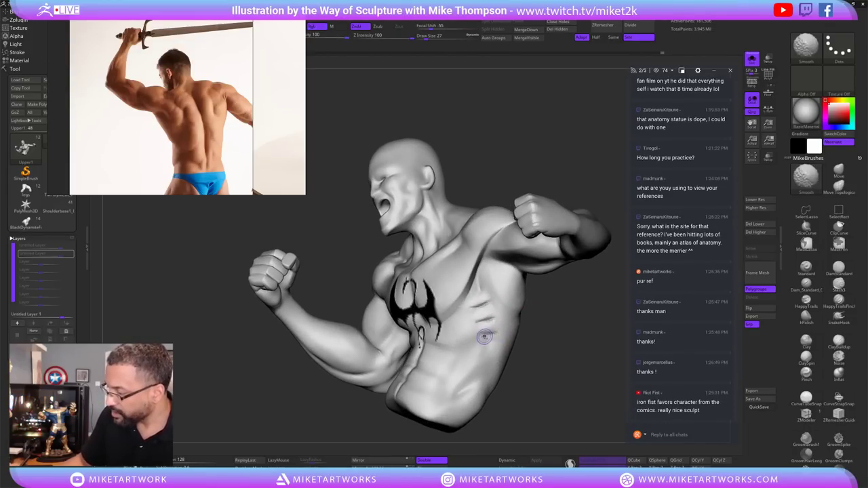
key(shift)
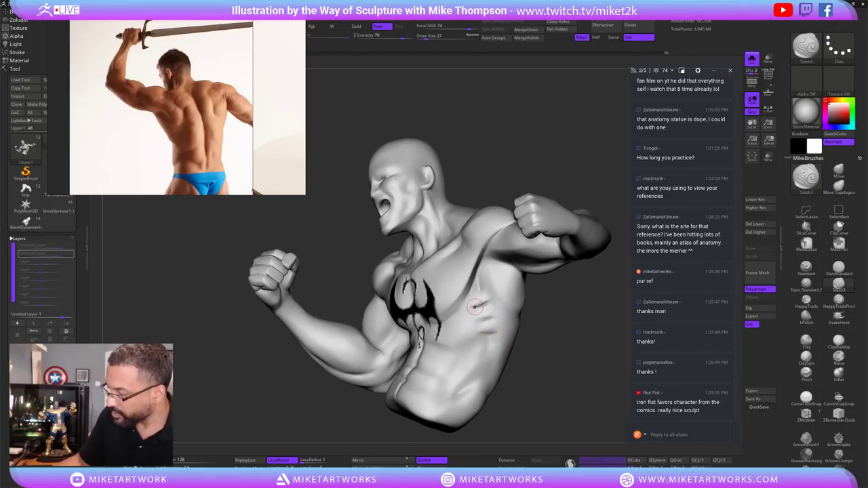
drag(533, 308, 504, 317)
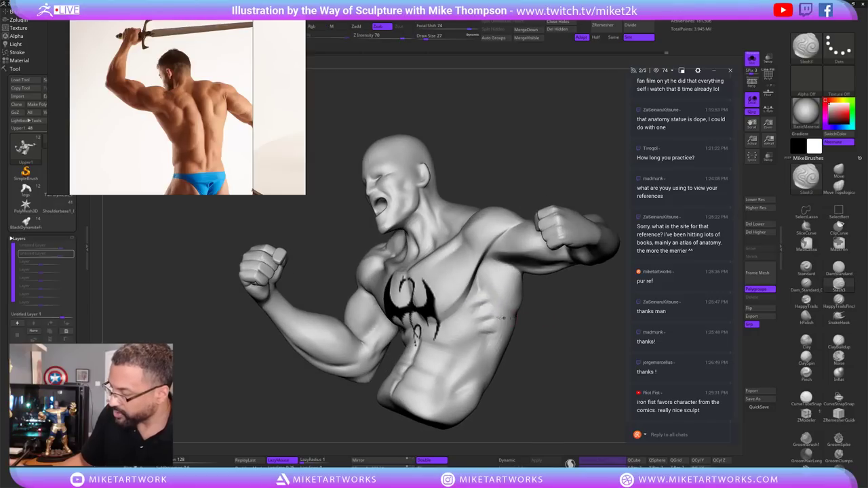
key(shift)
key(shift)
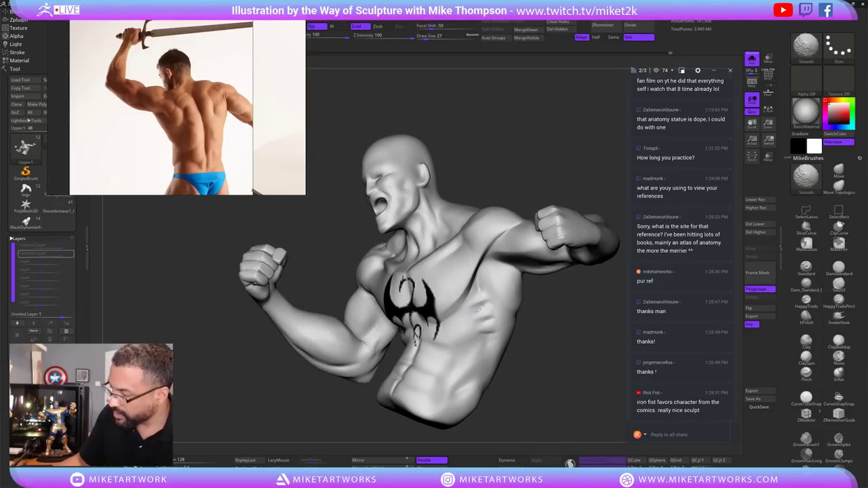
mouse_move(487, 321)
mouse_down()
mouse_move(475, 309)
mouse_move(576, 326)
mouse_move(540, 327)
mouse_up()
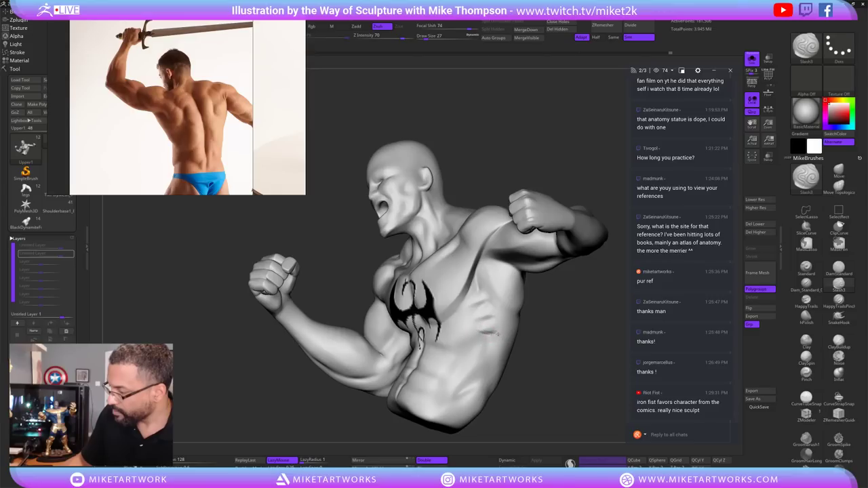
key(shift)
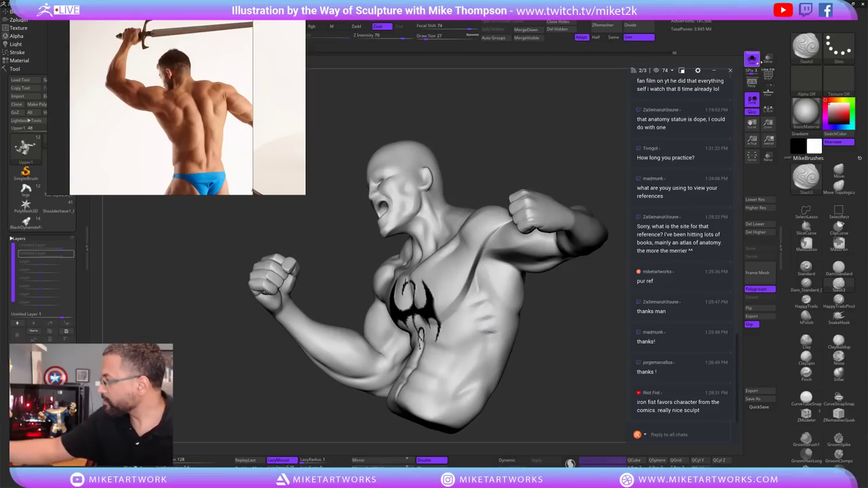
key(alt+s)
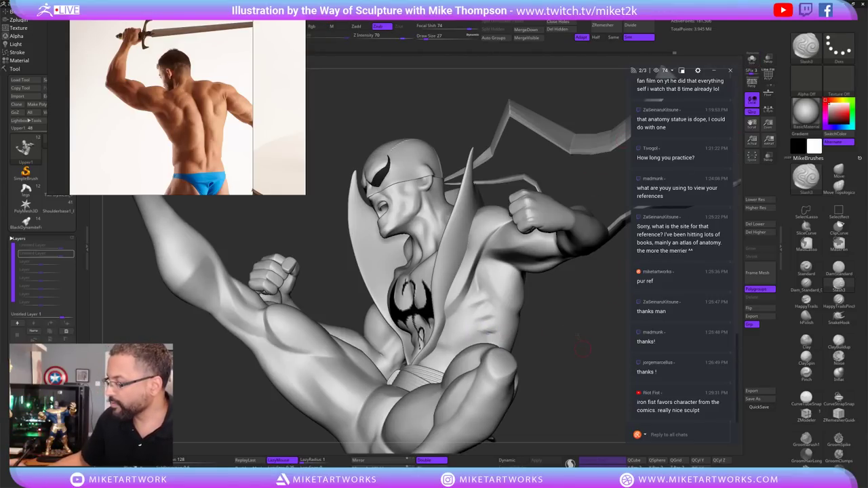
Raise the subdivision level with D, drop one with Shift+D, and frame the ribs.
drag(611, 319, 585, 339)
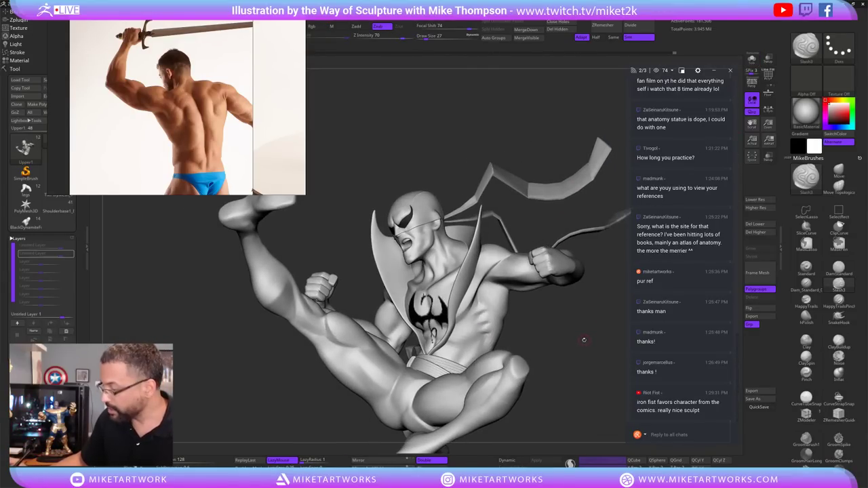
key(d)
drag(575, 343, 544, 307)
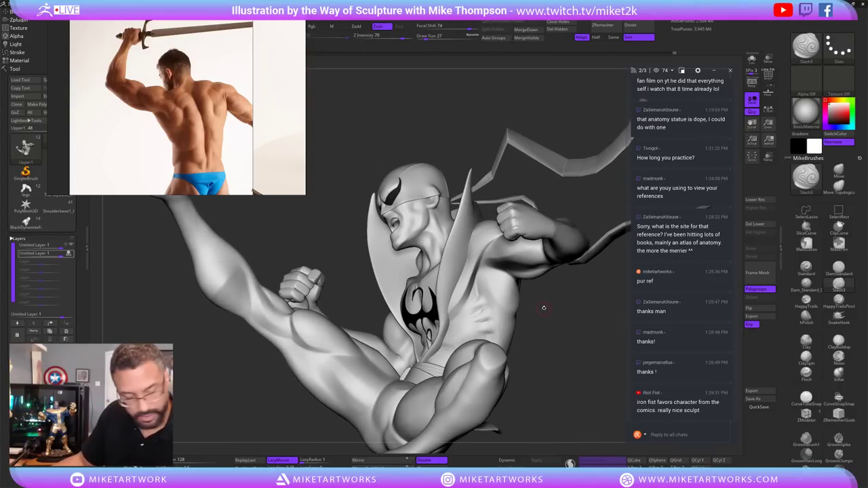
key(shift+d)
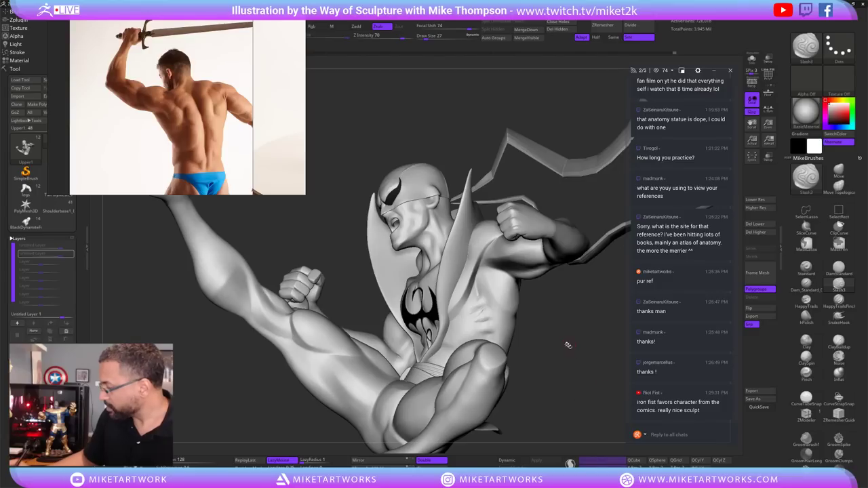
drag(569, 345, 481, 309)
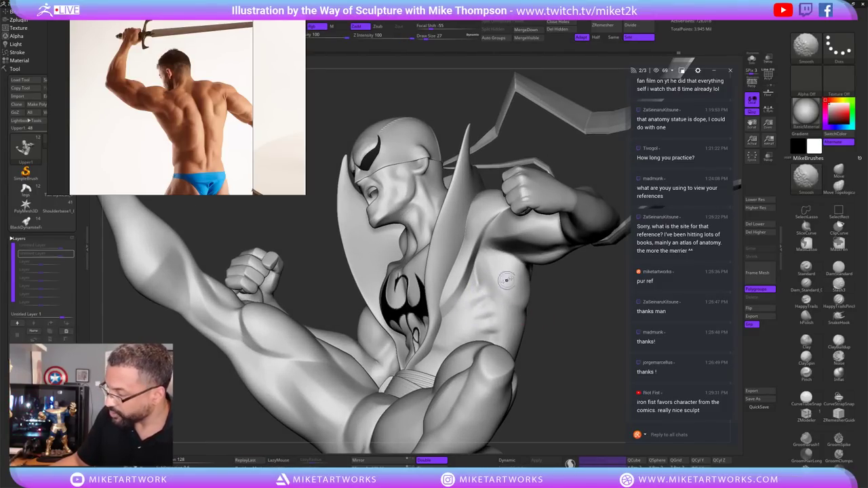
Carve Slash3 crease lines across the ribs below the chest.
key(shift)
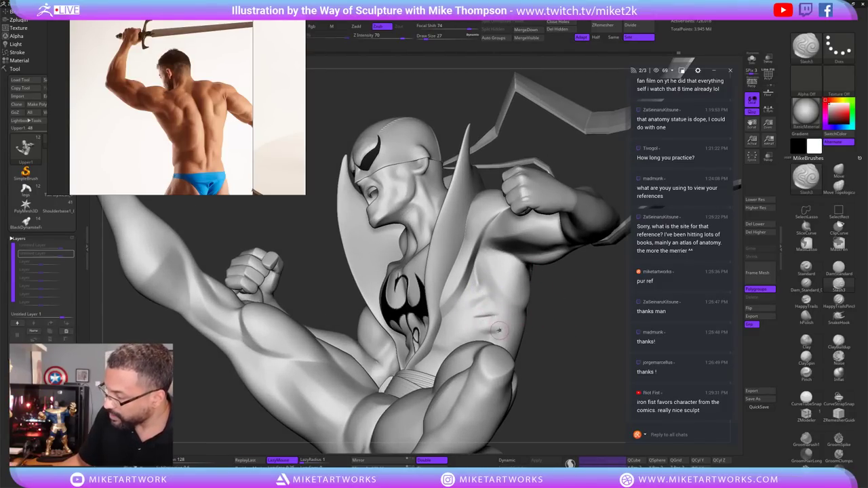
mouse_move(491, 297)
mouse_down()
mouse_move(473, 301)
mouse_move(478, 334)
mouse_move(502, 316)
mouse_move(477, 299)
mouse_up()
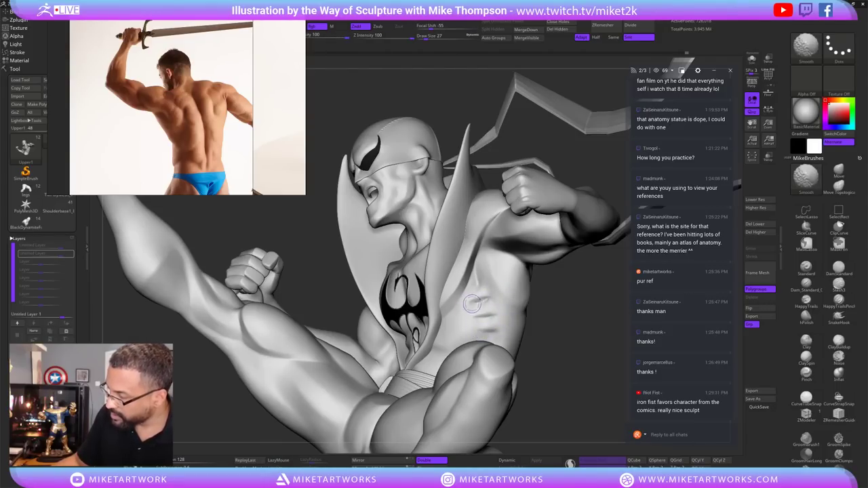
right_drag(500, 286, 485, 313)
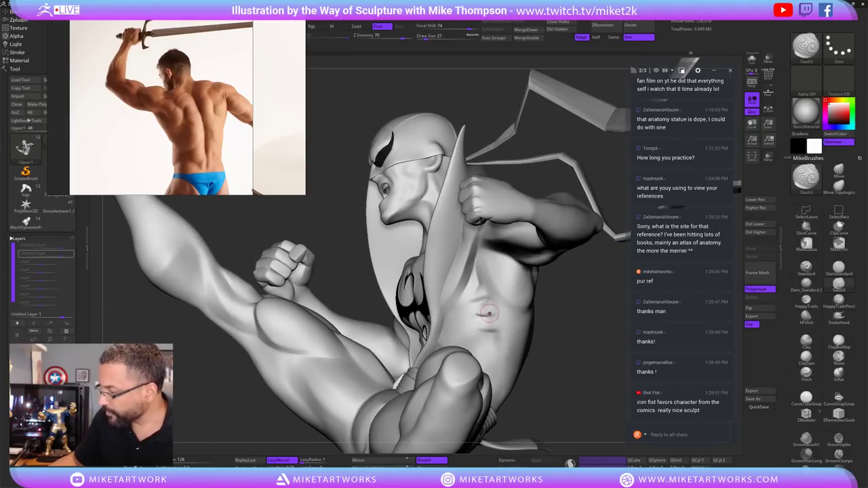
key(shift)
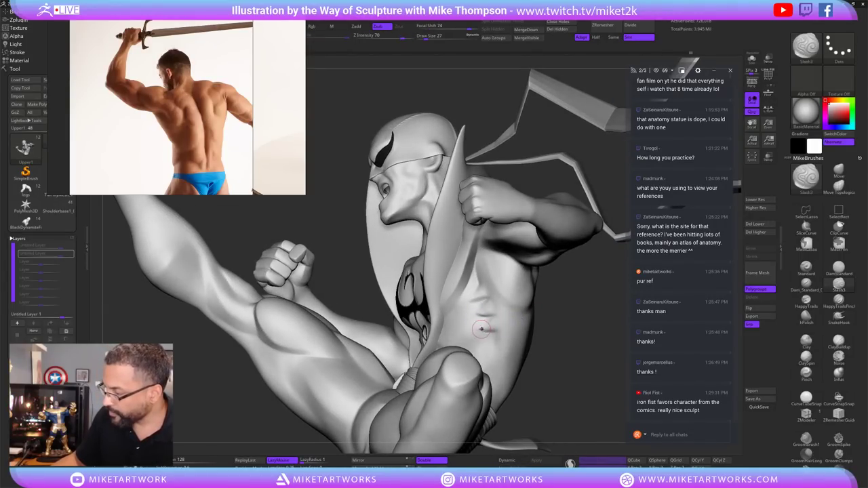
key(shift)
right_drag(487, 334, 485, 301)
key(shift)
key(shift)
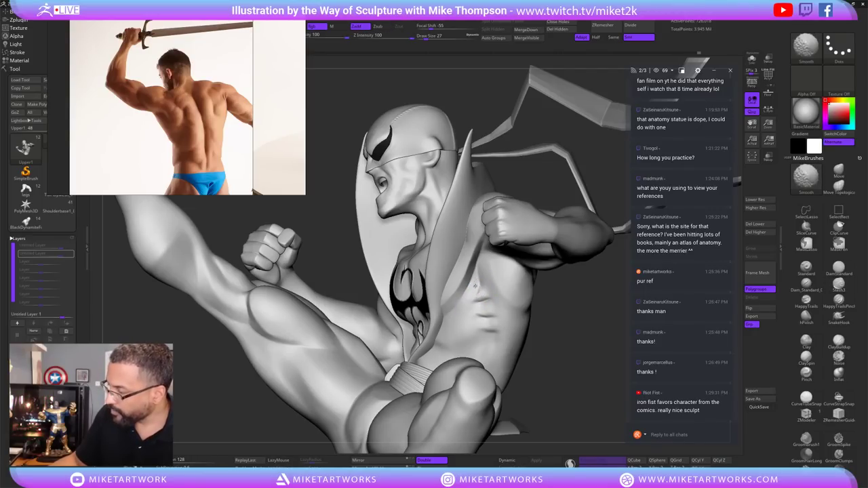
key(shift)
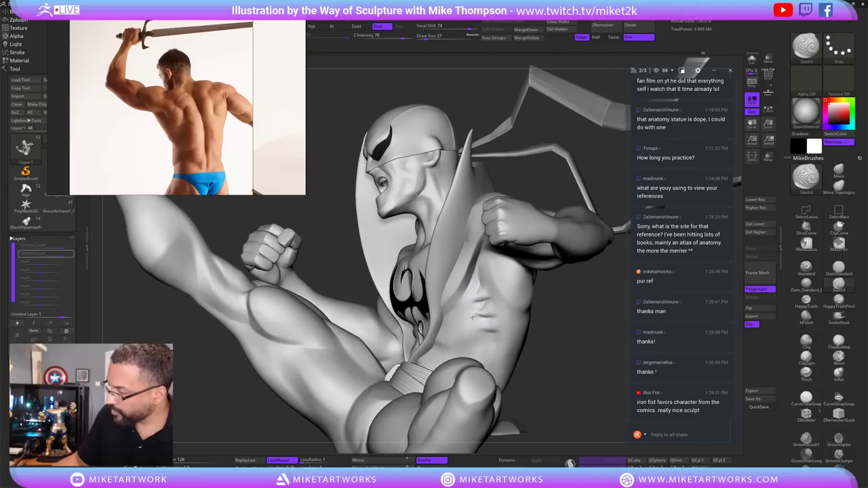
Cut serratus creases along the torso side, alternating with Shift-smoothing.
key(shift)
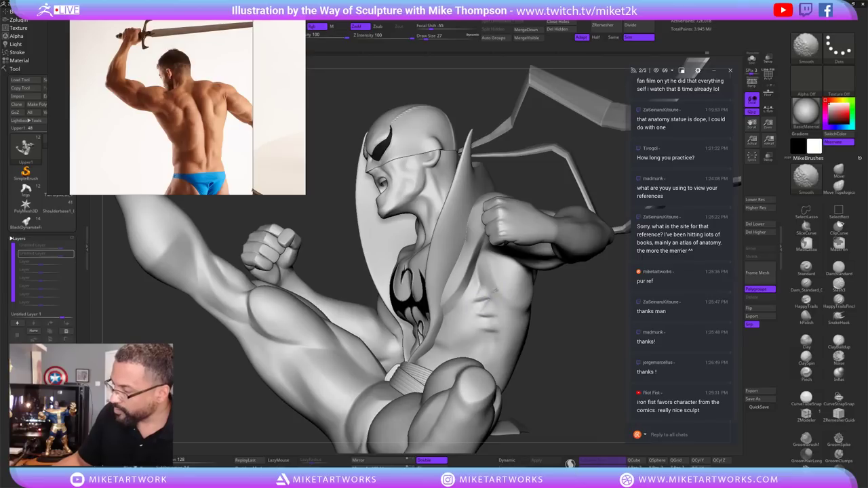
key(shift)
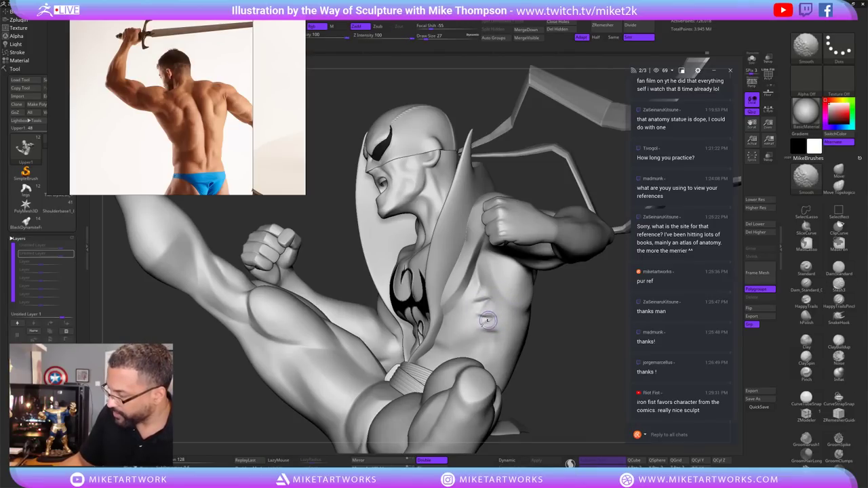
mouse_move(493, 316)
right_down()
mouse_move(562, 323)
mouse_move(483, 328)
right_up()
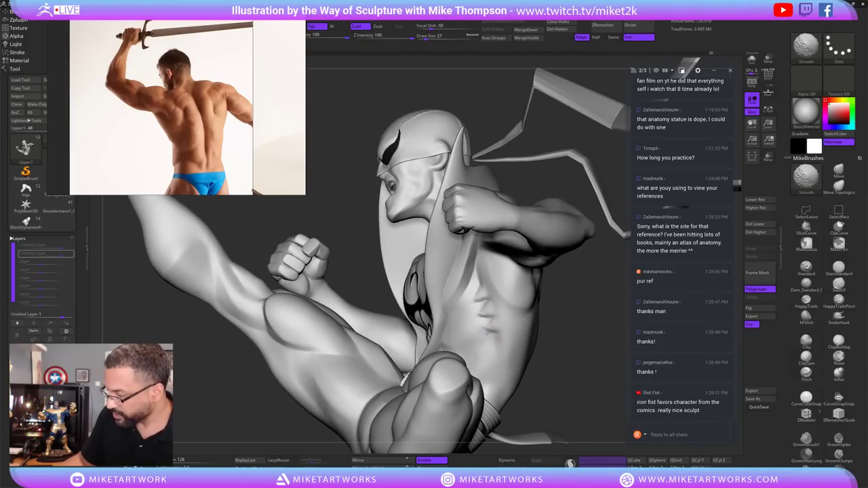
key(shift)
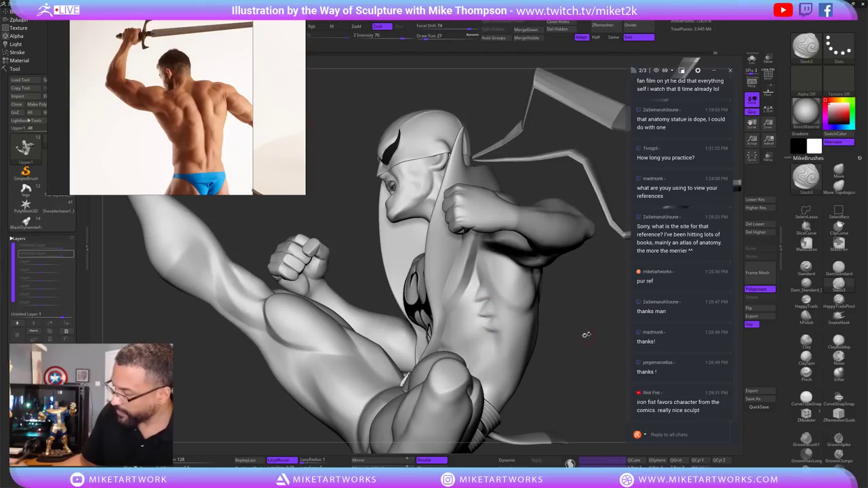
right_drag(587, 334, 529, 308)
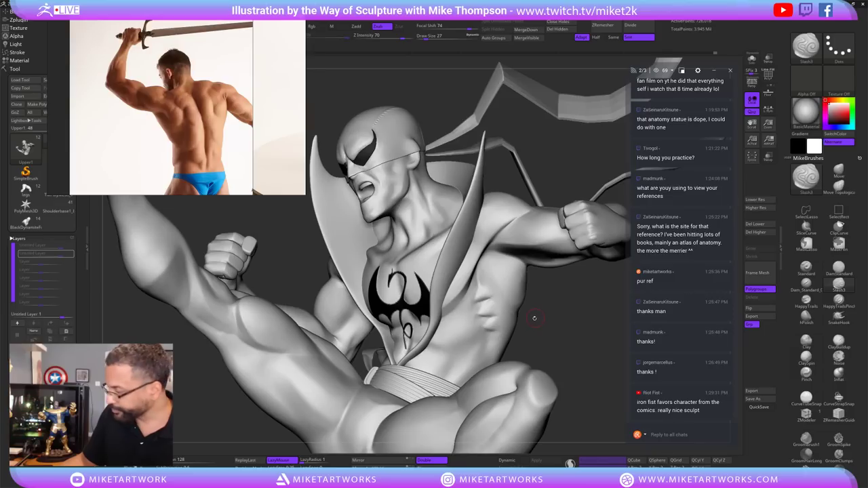
key(shift)
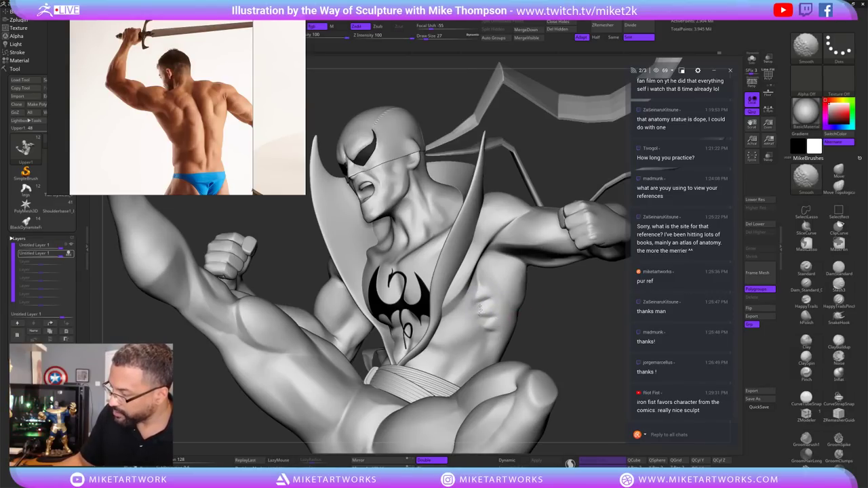
drag(572, 320, 586, 325)
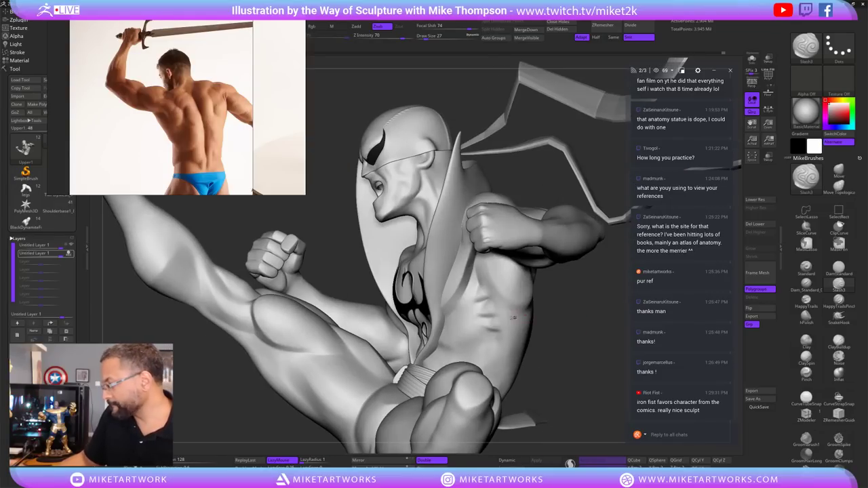
key(shift)
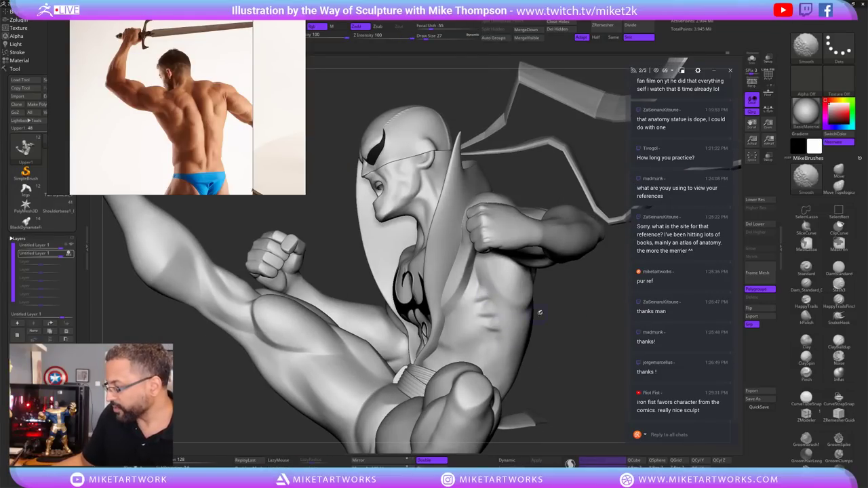
mouse_move(543, 332)
mouse_down()
mouse_move(569, 352)
mouse_move(571, 388)
mouse_up()
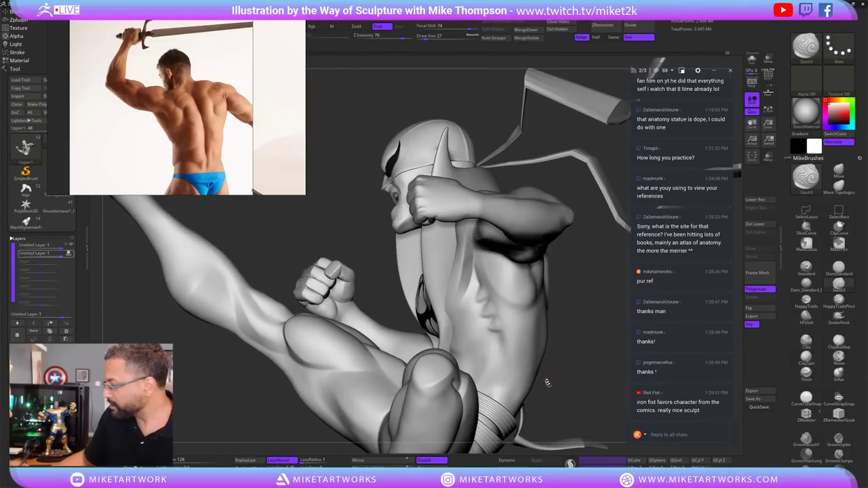
Switch to ClayBuildup (B-C) and build up and smooth the side muscle forms.
key(b)
key(c)
key(b)
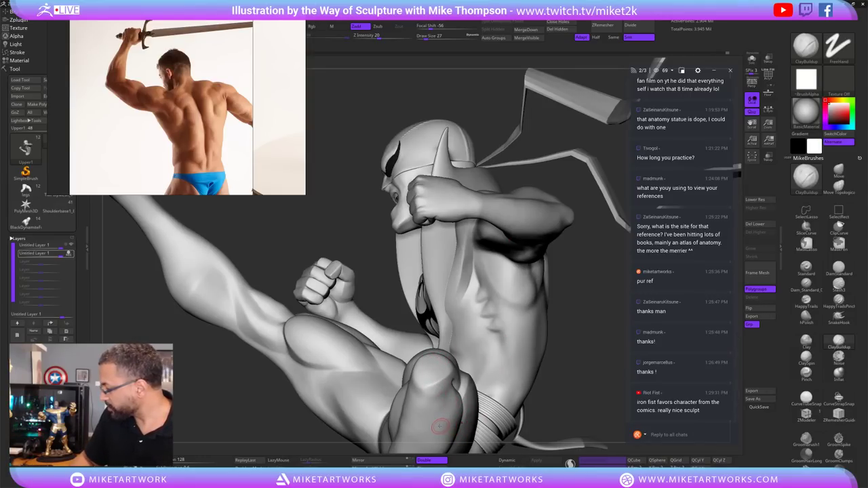
drag(559, 358, 485, 307)
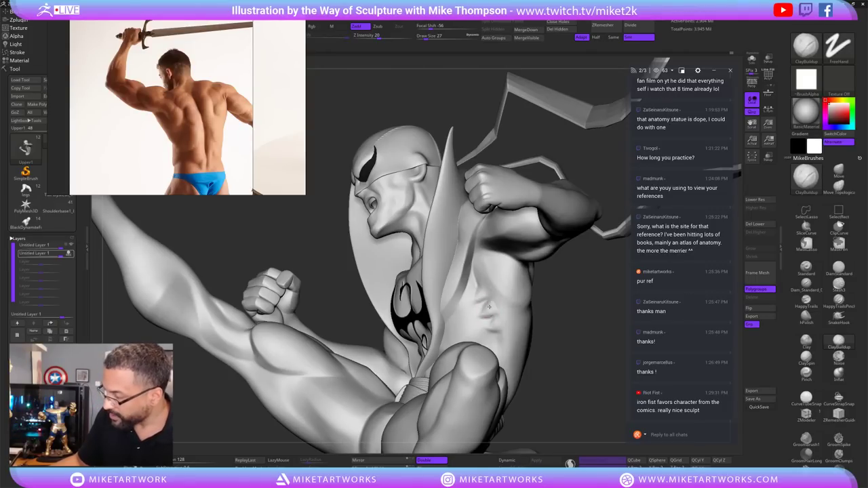
key(shift)
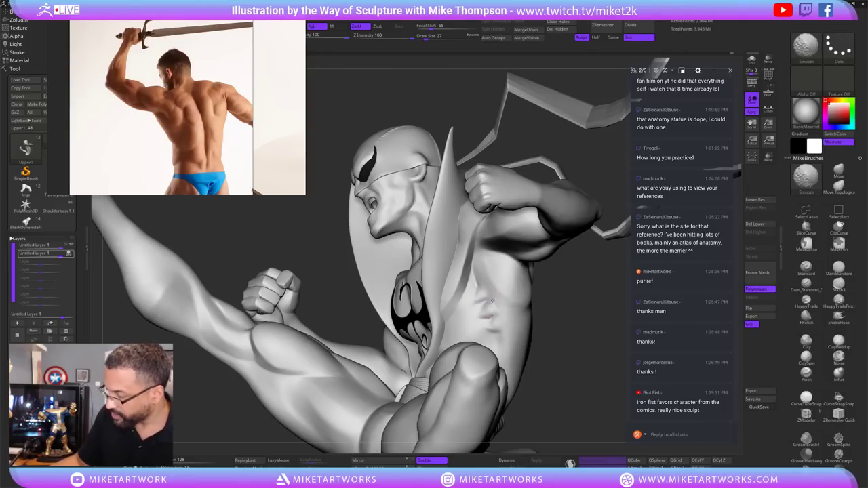
shift+drag(499, 306, 486, 301)
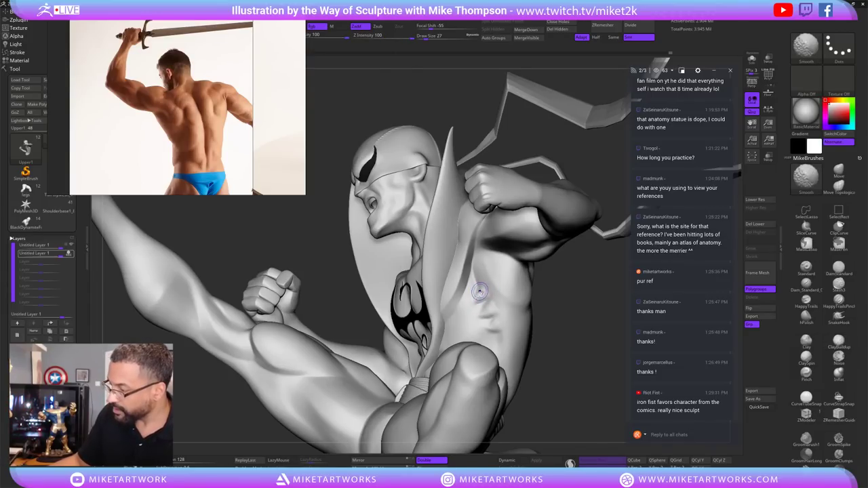
key(shift)
shift+drag(483, 280, 486, 299)
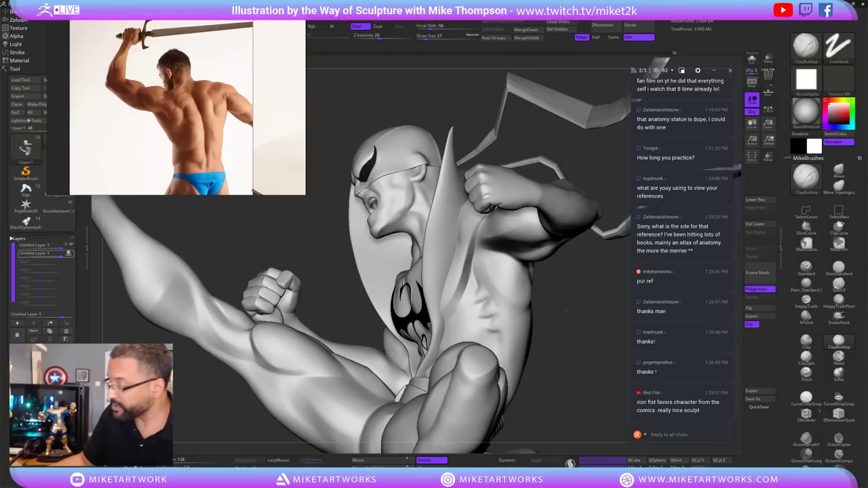
right_drag(483, 303, 496, 305)
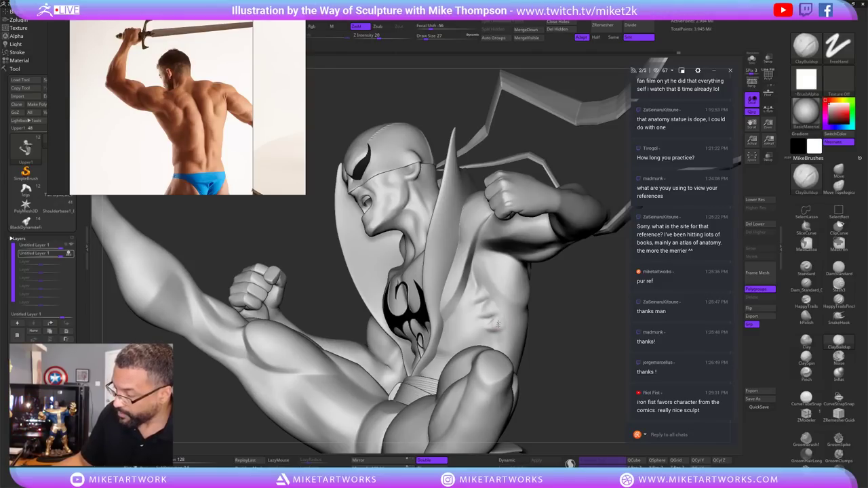
key(shift)
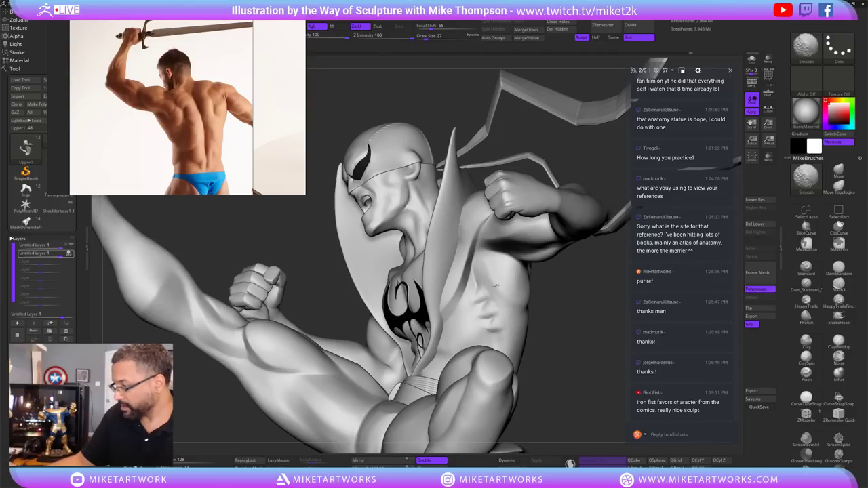
drag(539, 336, 558, 410)
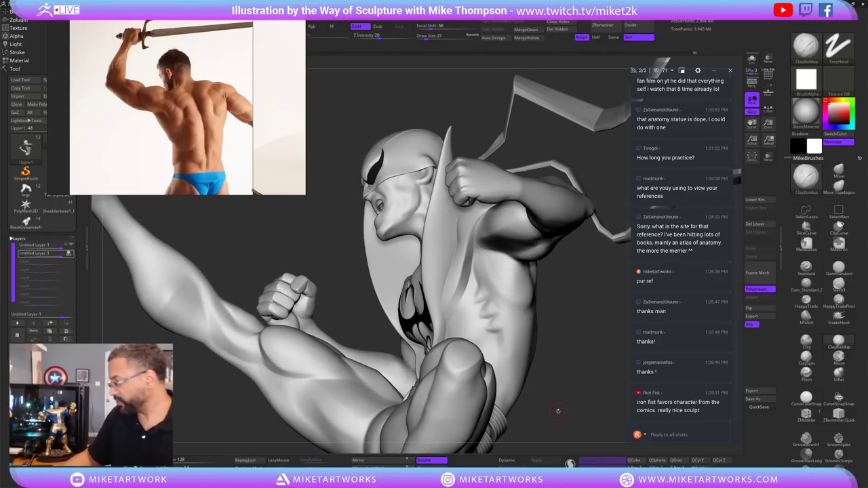
Select hPolish (B-H-P) and smooth the serratus area on the chest side.
key(b)
key(h)
key(p)
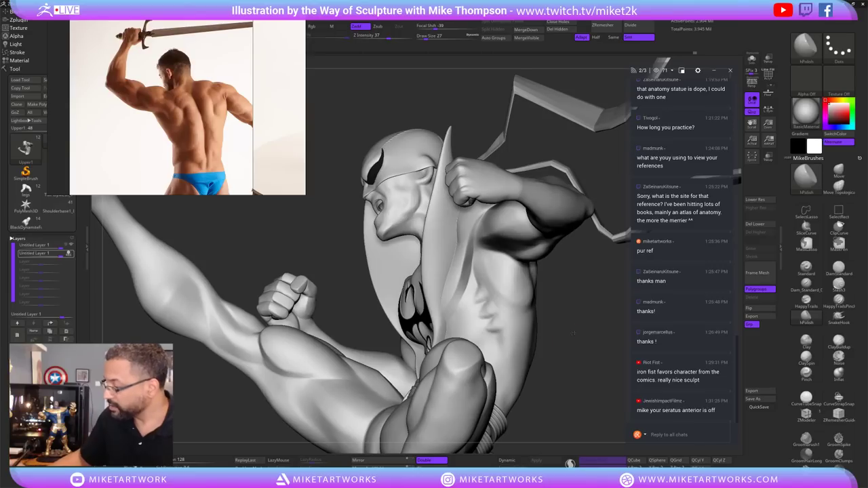
drag(573, 333, 487, 299)
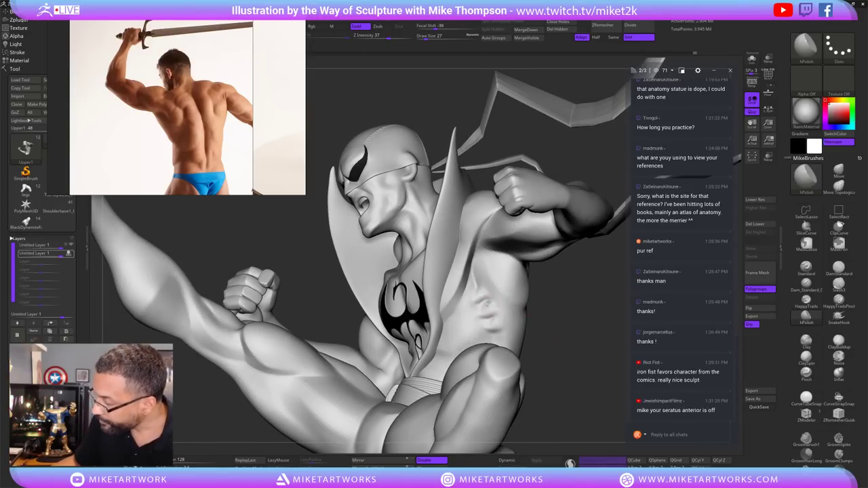
mouse_move(527, 286)
mouse_down()
mouse_move(563, 298)
mouse_move(525, 301)
mouse_up()
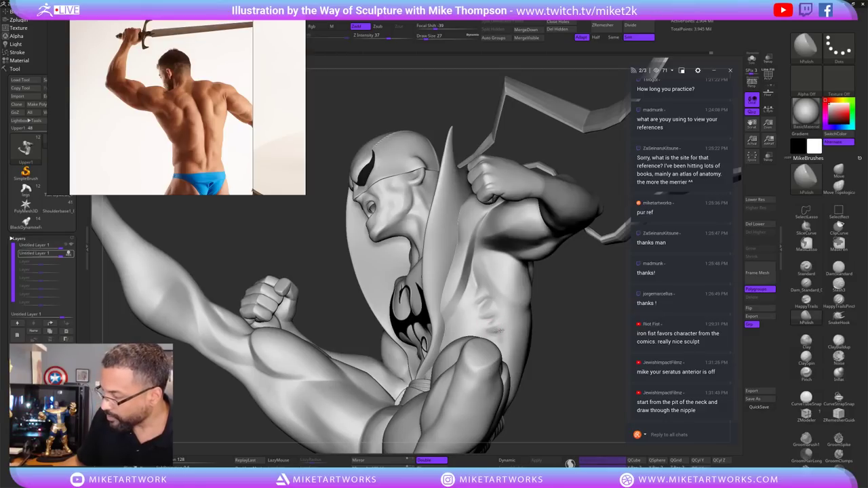
key(shift)
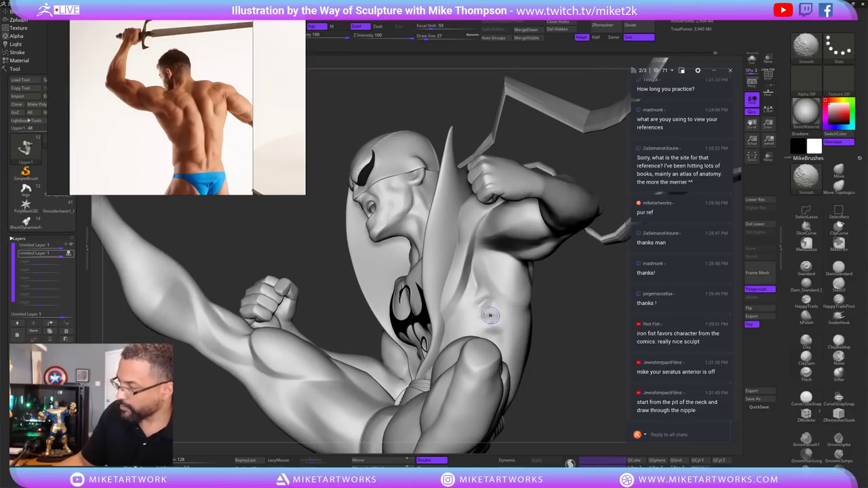
right_drag(502, 312, 528, 297)
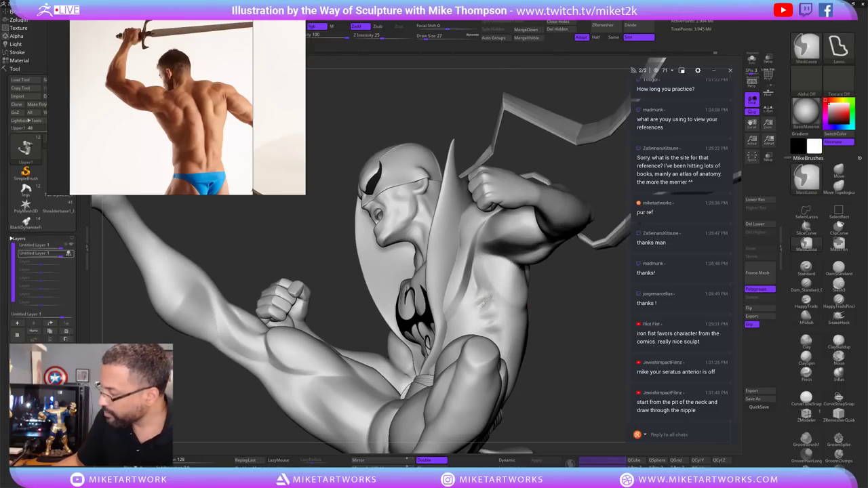
shift+drag(485, 326, 543, 299)
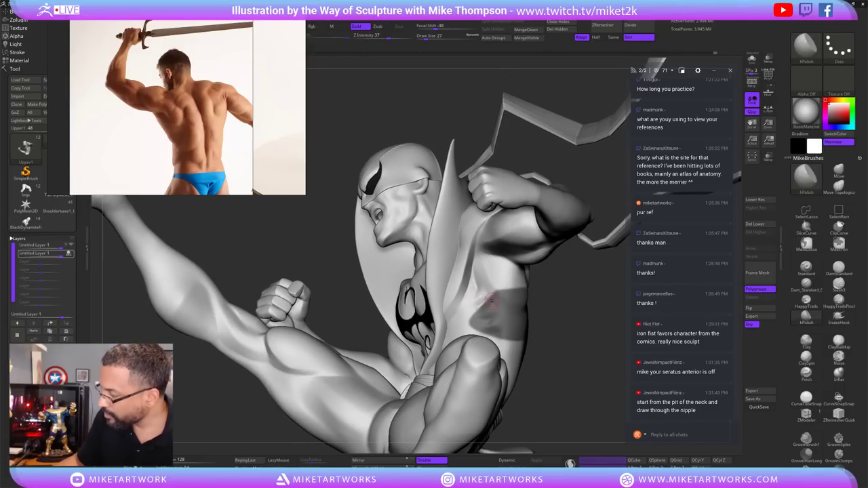
key(shift)
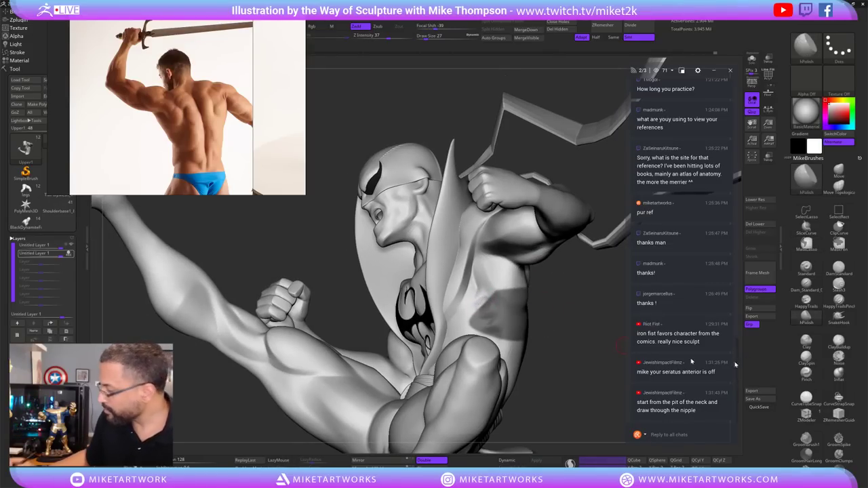
Build up clay on the chest muscle beside the emblem and Shift-smooth it.
click(839, 341)
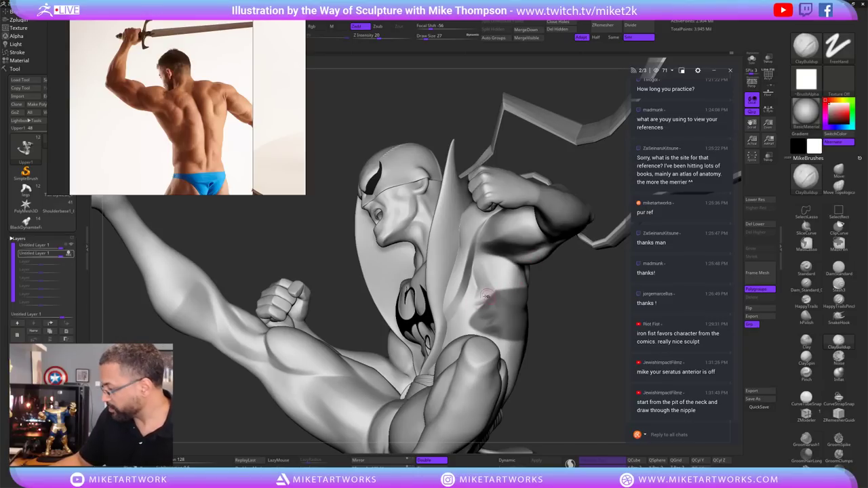
key(shift)
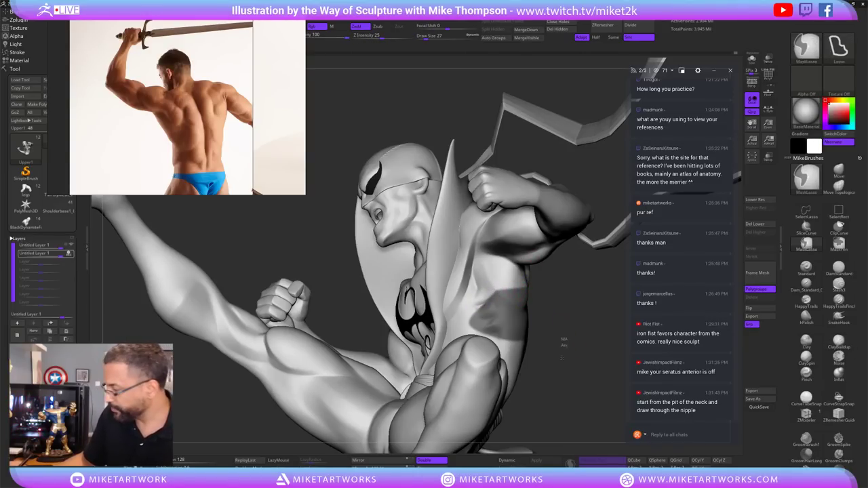
drag(578, 338, 546, 324)
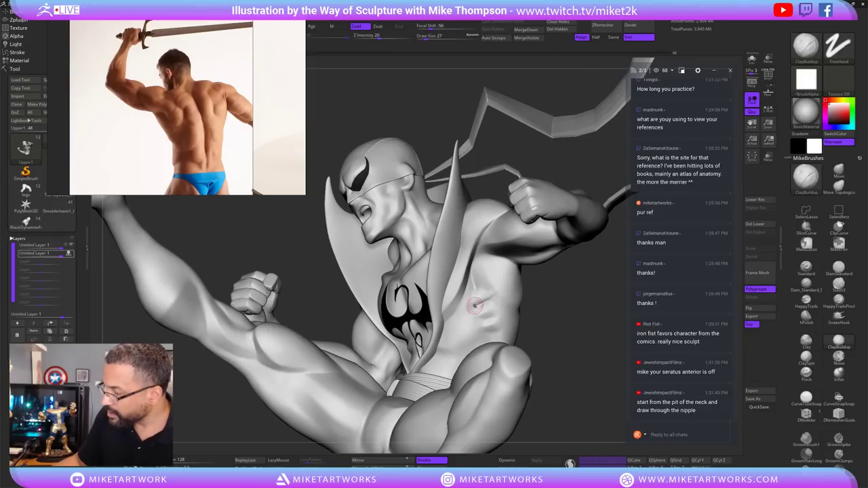
Alternate clay build-up and Shift-smoothing on the ribs along the torso's side.
key(shift)
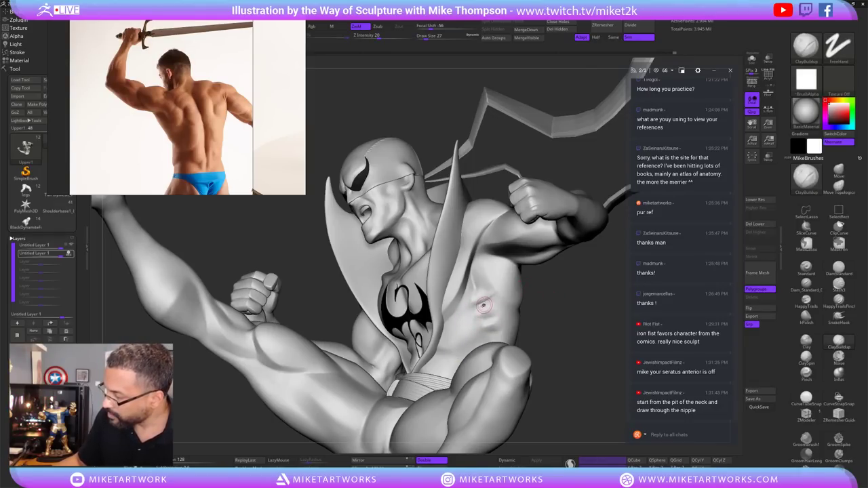
key(shift)
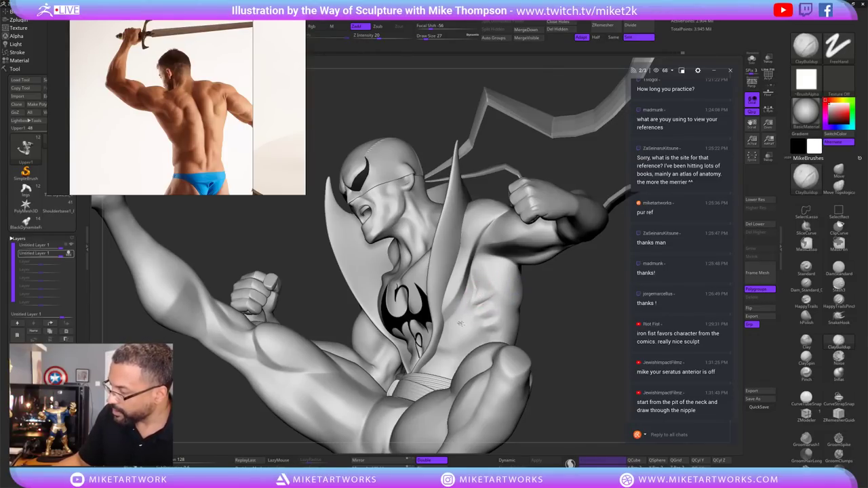
key(shift)
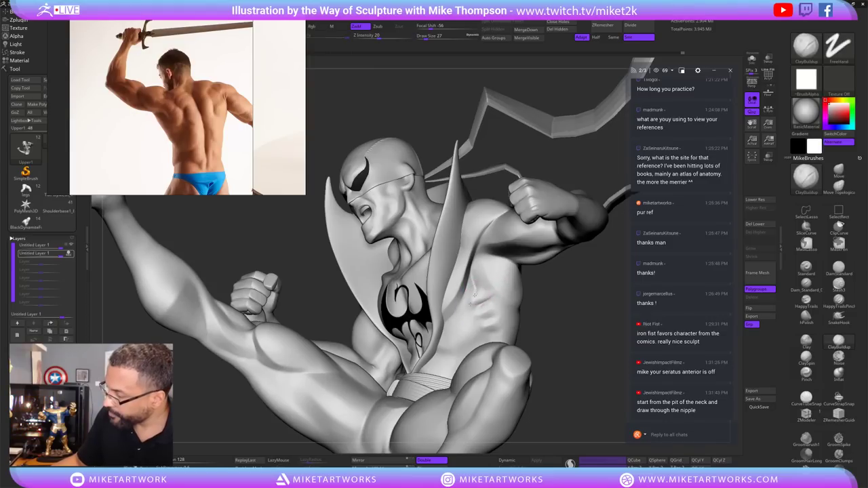
mouse_move(583, 332)
mouse_down()
mouse_move(610, 336)
mouse_move(598, 340)
mouse_move(478, 299)
mouse_move(542, 284)
mouse_up()
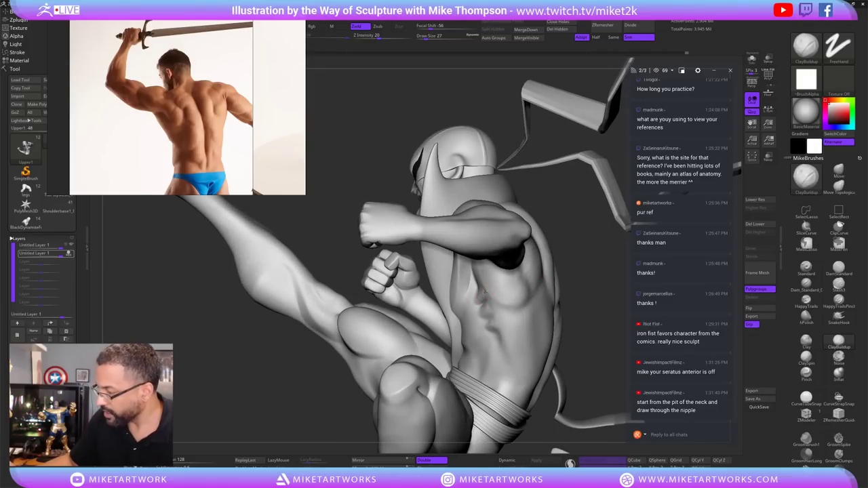
drag(502, 292, 477, 296)
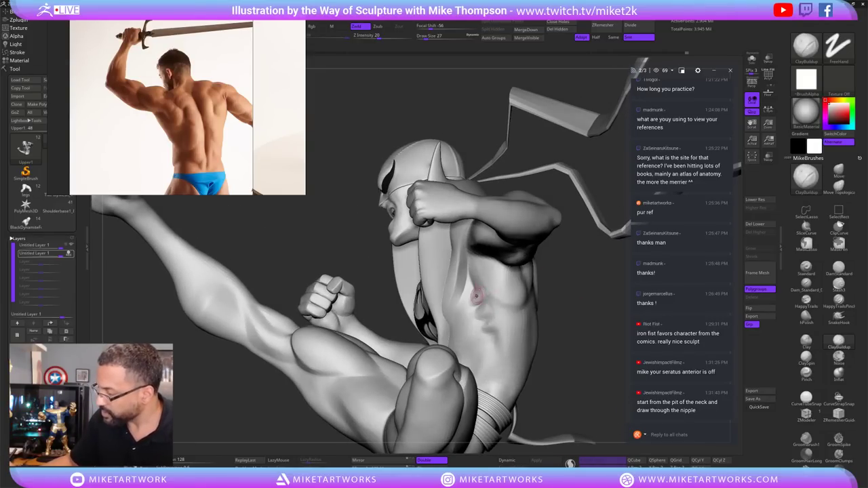
key(shift)
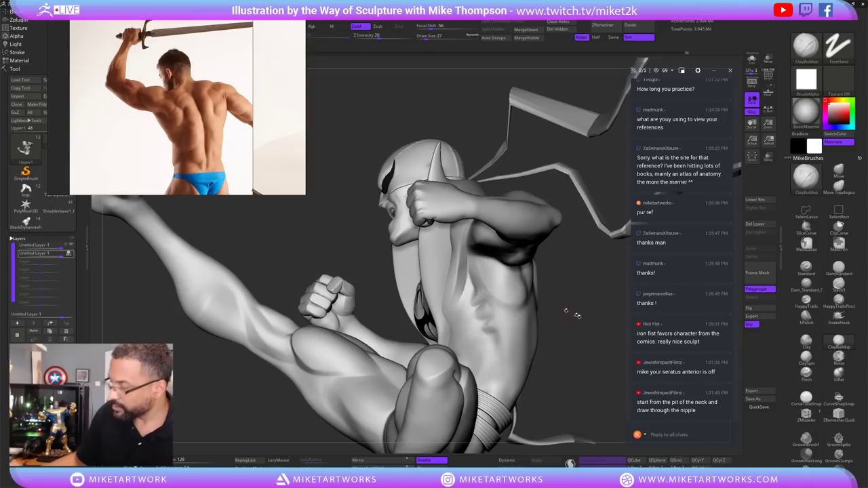
mouse_move(480, 292)
mouse_down()
mouse_move(583, 328)
mouse_move(485, 297)
mouse_up()
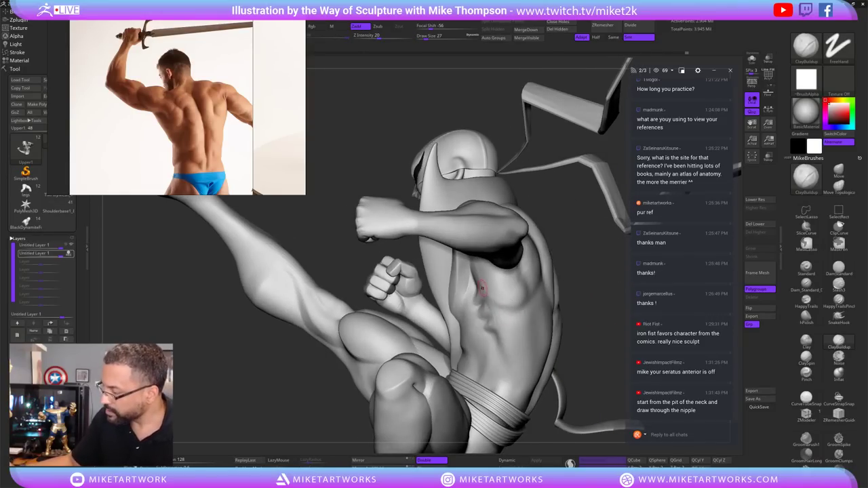
key(shift)
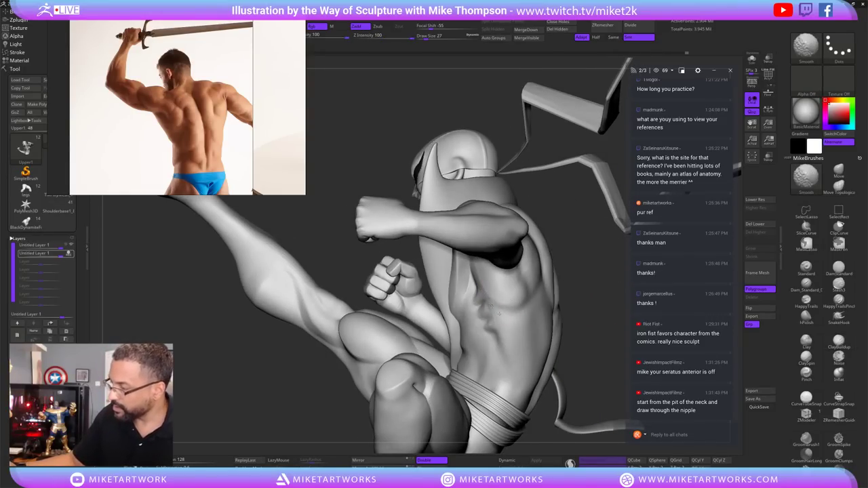
drag(498, 312, 481, 312)
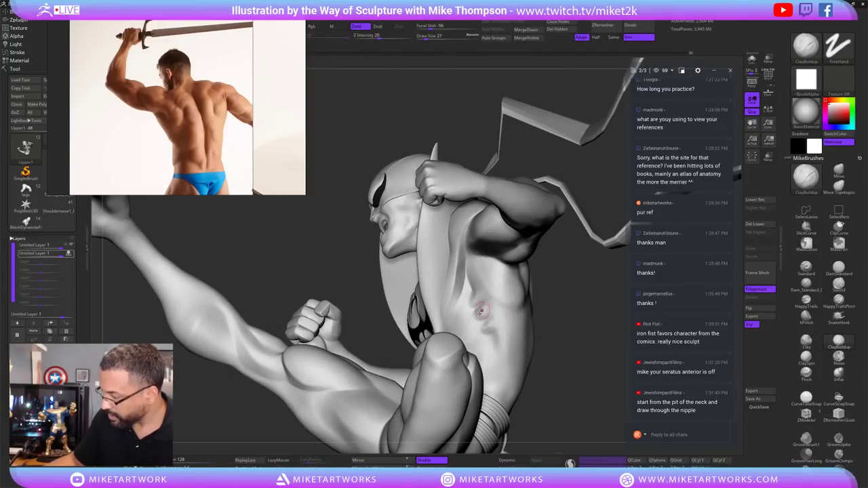
Refine the ribcage and serratus muscles below the chest with further smoothing strokes.
key(shift)
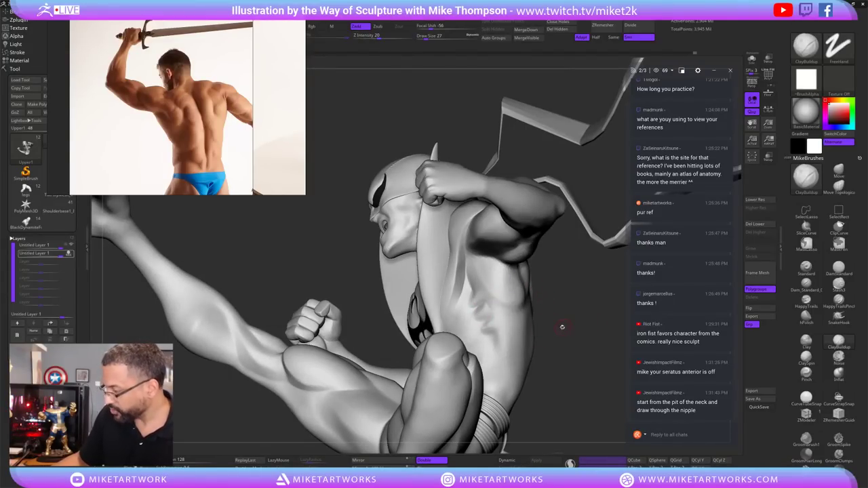
mouse_move(562, 326)
mouse_down()
mouse_move(558, 319)
mouse_move(487, 331)
mouse_up()
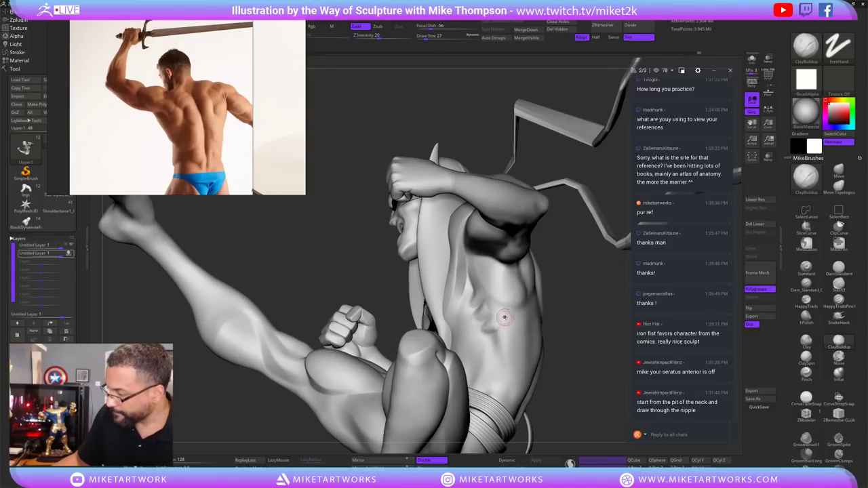
key(shift)
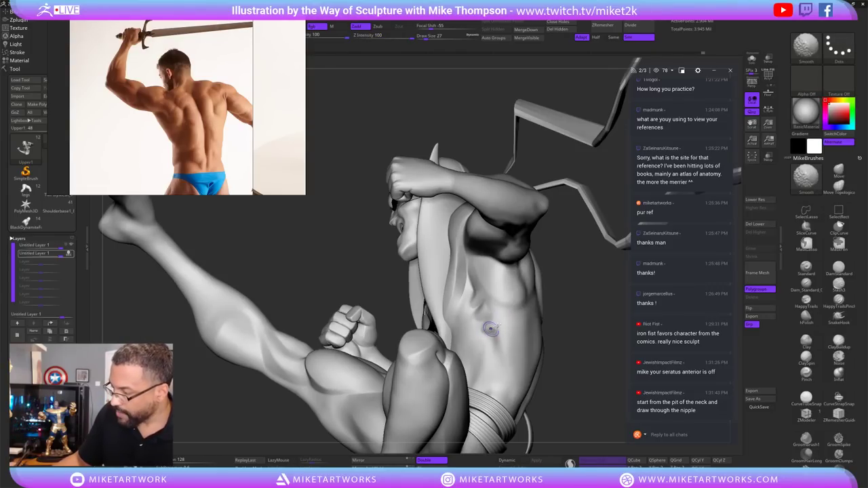
drag(490, 329, 583, 336)
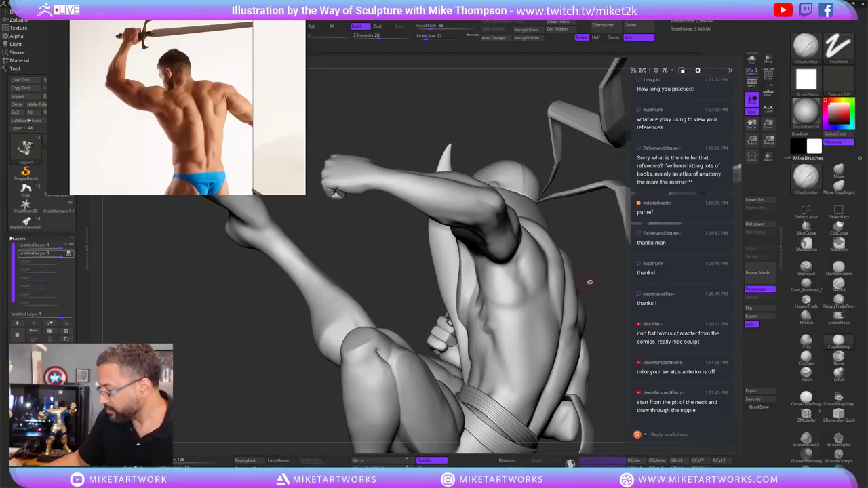
drag(590, 282, 488, 317)
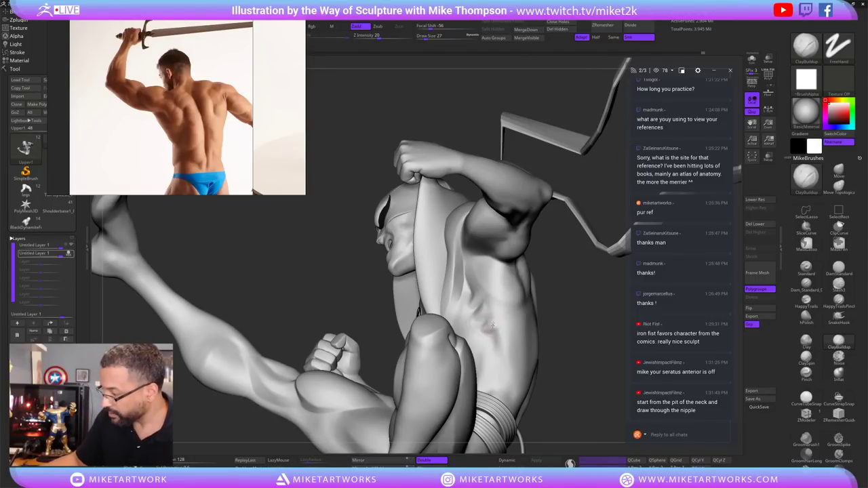
key(shift)
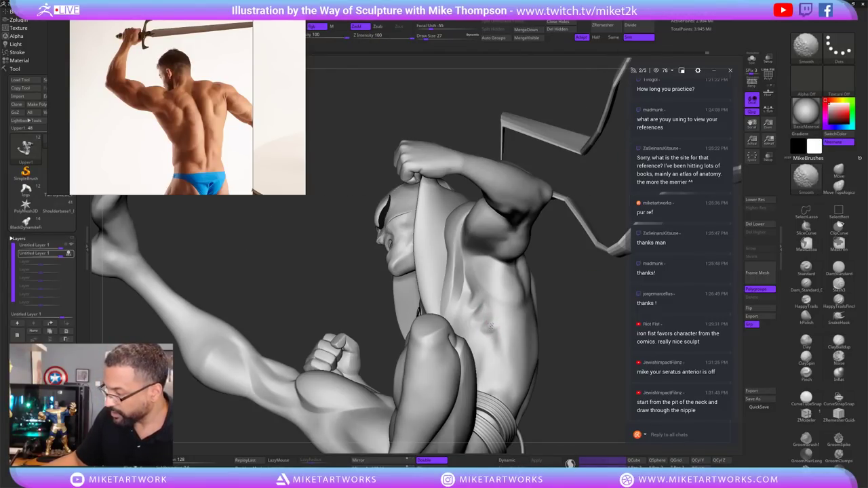
mouse_move(555, 306)
mouse_down()
mouse_move(584, 349)
mouse_move(615, 239)
mouse_move(561, 280)
mouse_move(481, 313)
mouse_up()
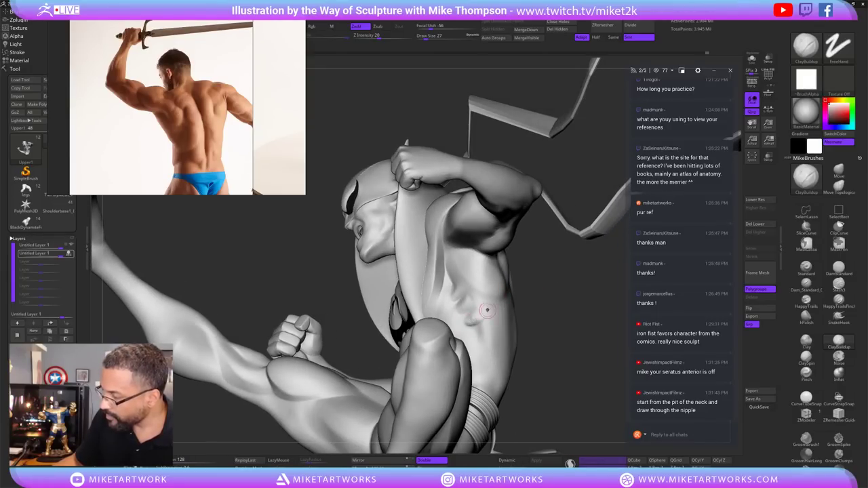
Pull back to the whole figure and Solo the body for a back view.
key(shift)
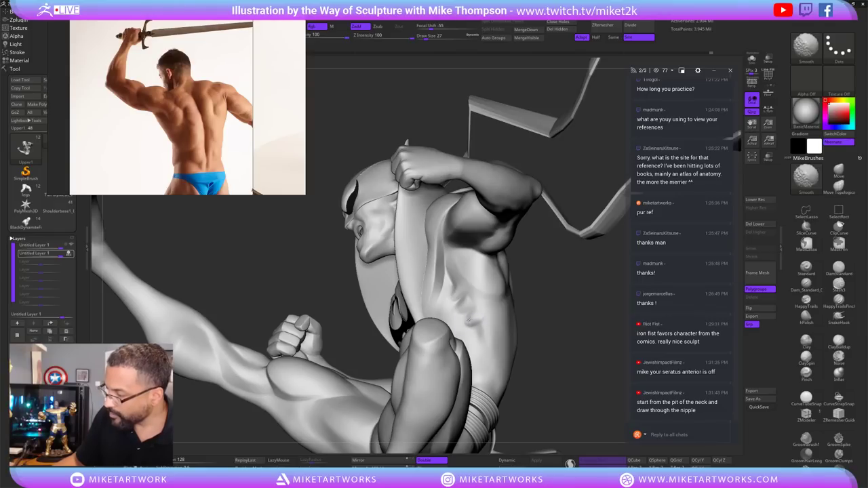
mouse_move(556, 317)
mouse_down()
mouse_move(561, 345)
mouse_move(563, 328)
mouse_move(592, 347)
mouse_move(564, 344)
mouse_move(560, 374)
mouse_move(606, 317)
mouse_move(562, 382)
mouse_move(591, 359)
mouse_move(581, 345)
mouse_move(581, 286)
mouse_move(571, 272)
mouse_move(590, 244)
mouse_move(587, 226)
mouse_up()
click(751, 60)
Draw a MaskLasso over the left arm and side of the back.
key(ctrl)
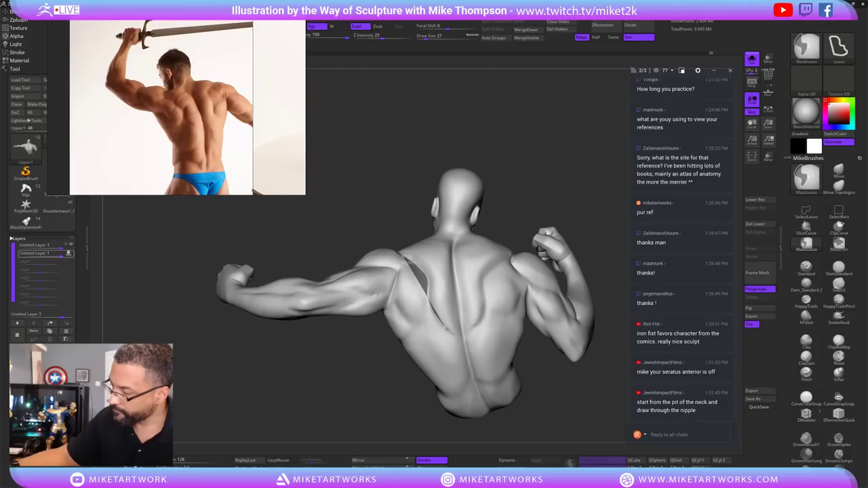
ctrl+drag(446, 329, 405, 263)
drag(569, 196, 589, 151)
key(ctrl)
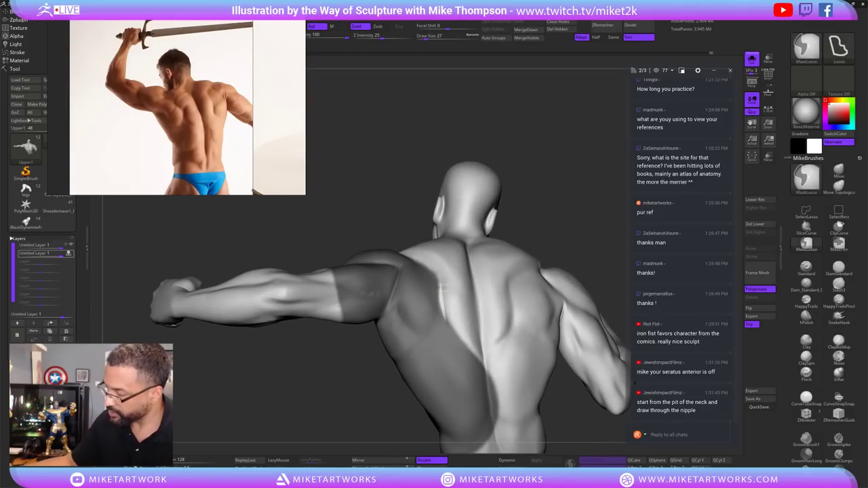
ctrl+drag(442, 286, 445, 288)
drag(590, 211, 593, 205)
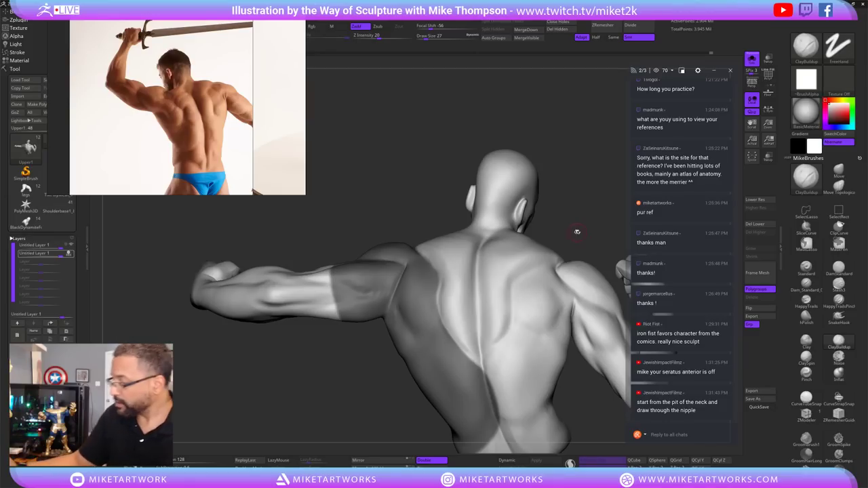
Raise Draw Size to 30 and build up and smooth the upper back muscles.
mouse_move(576, 231)
mouse_down()
mouse_move(514, 244)
mouse_move(552, 232)
mouse_up()
key(s)
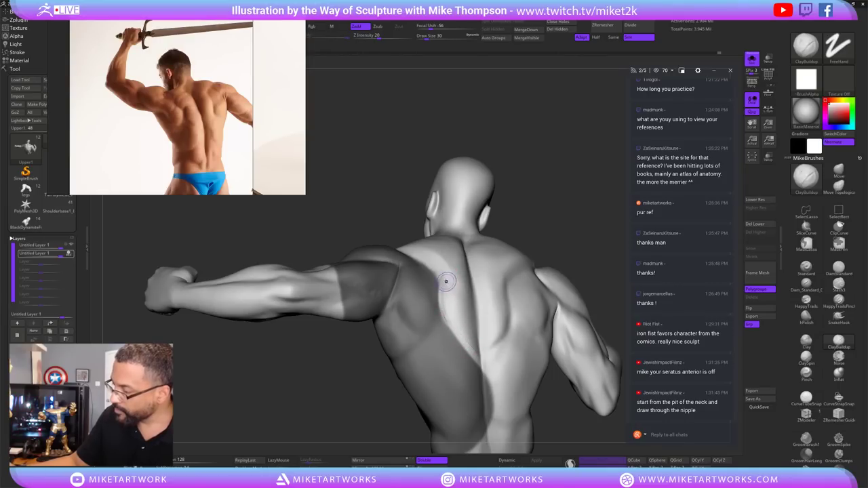
key(shift)
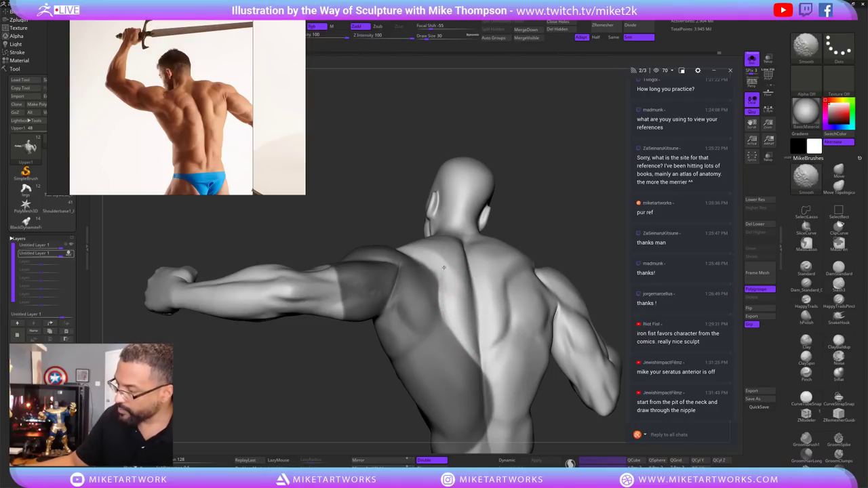
mouse_move(500, 407)
right_down()
mouse_move(530, 397)
mouse_move(491, 409)
right_up()
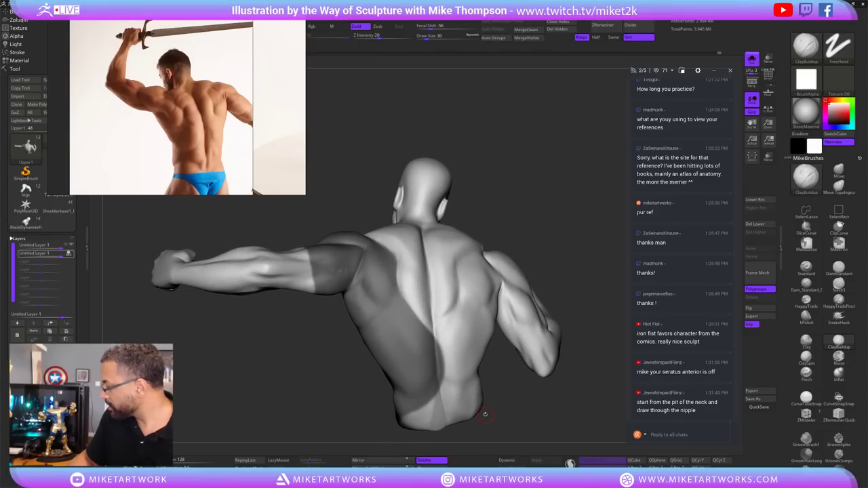
right_drag(533, 402, 557, 386)
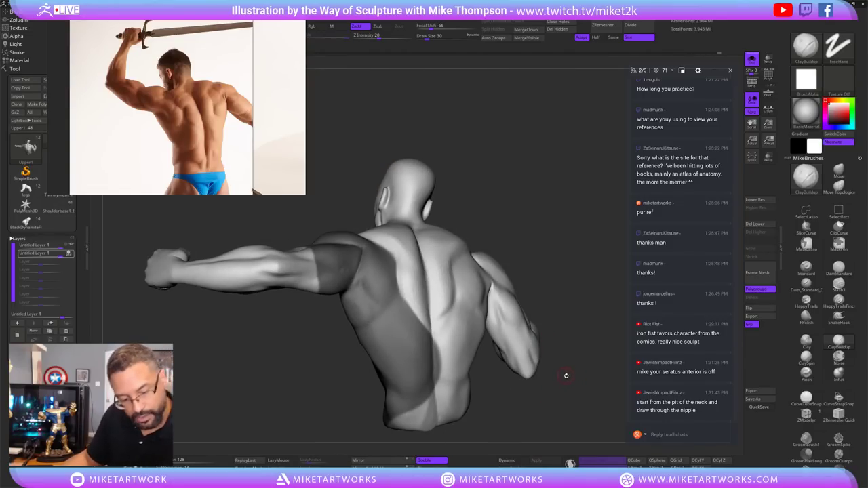
mouse_move(580, 374)
right_down()
mouse_move(583, 383)
mouse_move(598, 332)
right_up()
mouse_move(573, 240)
right_down()
mouse_move(562, 329)
mouse_move(536, 325)
right_up()
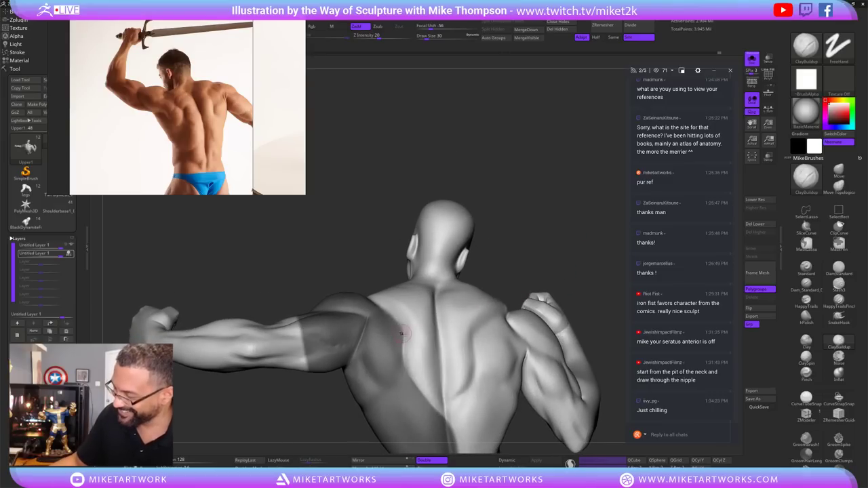
Smooth the muscles down the back, orbiting to check the result.
key(shift)
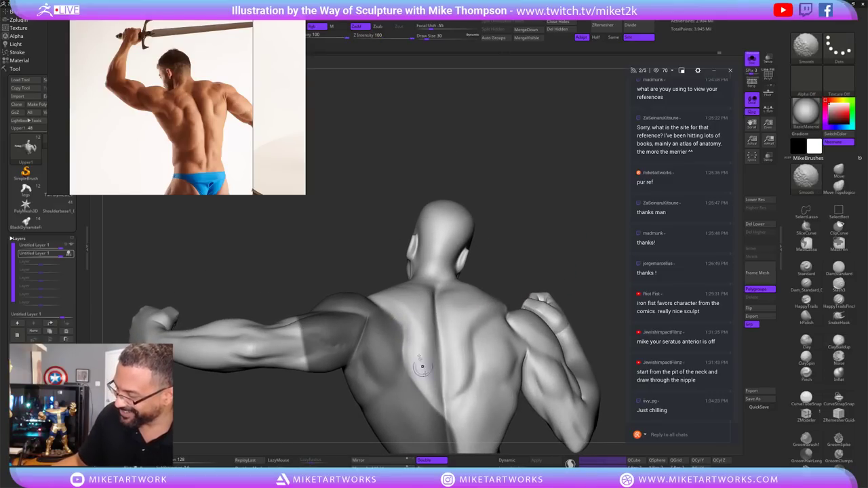
right_drag(575, 273, 409, 297)
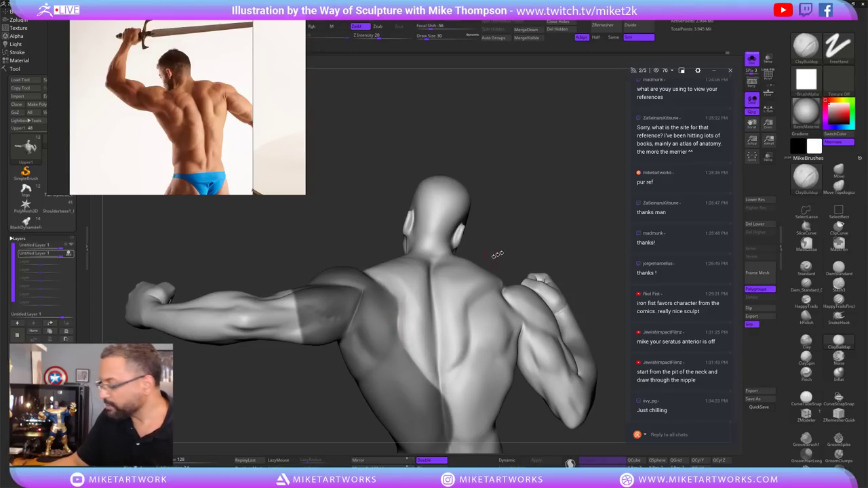
right_drag(554, 241, 302, 312)
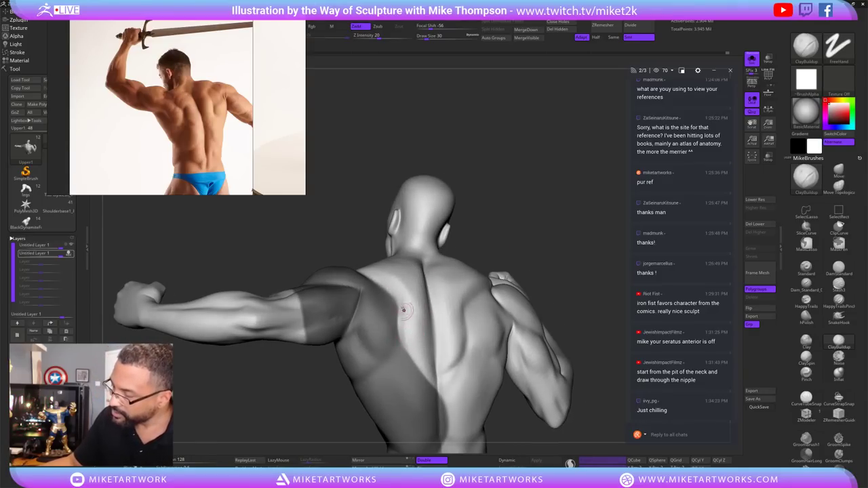
key(shift)
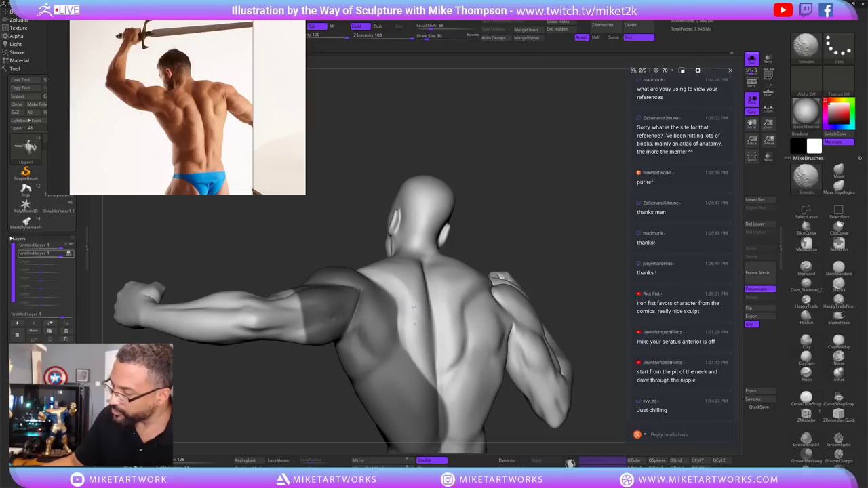
mouse_move(582, 445)
shift+mouse_down()
mouse_move(556, 372)
mouse_move(559, 307)
mouse_move(339, 279)
mouse_move(314, 316)
shift+mouse_up()
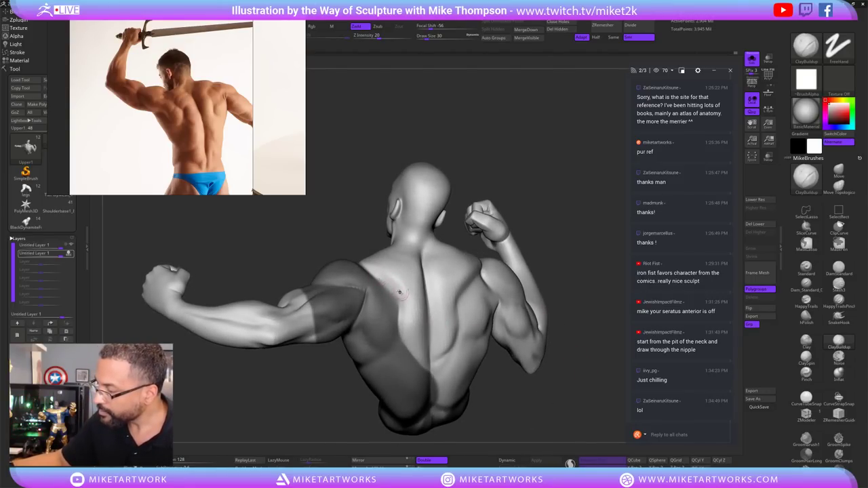
Keep softening the trapezius and shoulder-blade forms from several angles.
key(shift)
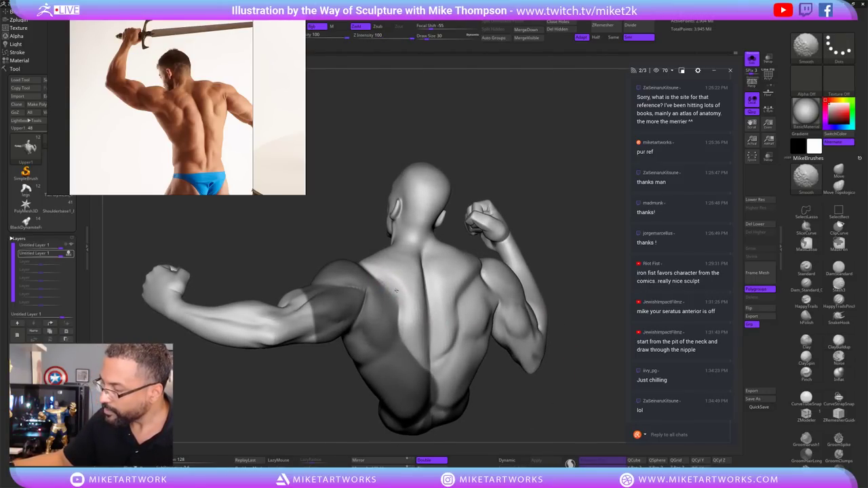
drag(558, 315, 542, 406)
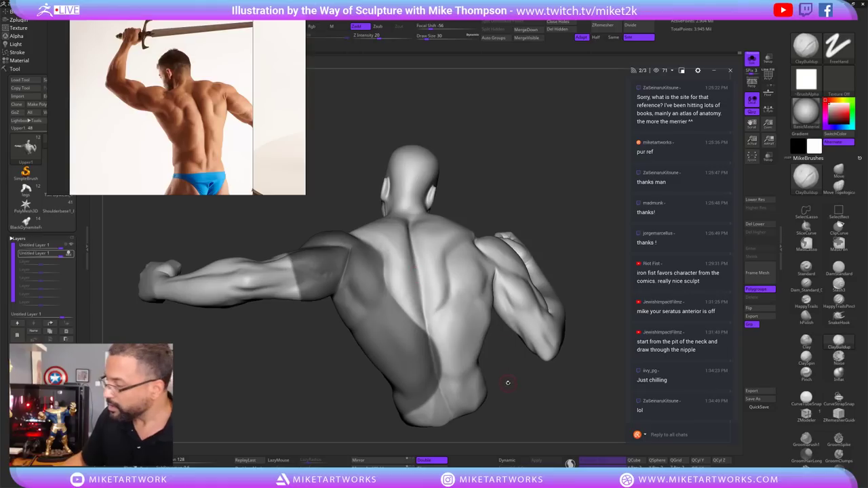
key(shift)
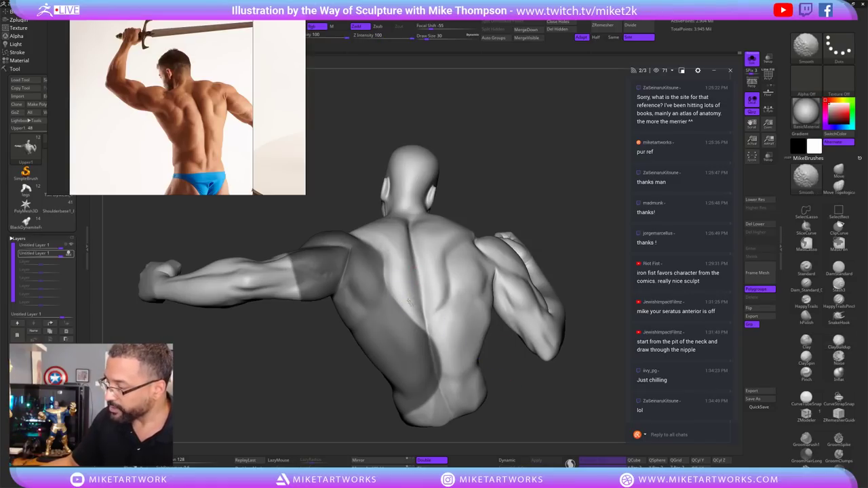
mouse_move(531, 410)
mouse_down()
mouse_move(540, 415)
mouse_move(539, 402)
mouse_up()
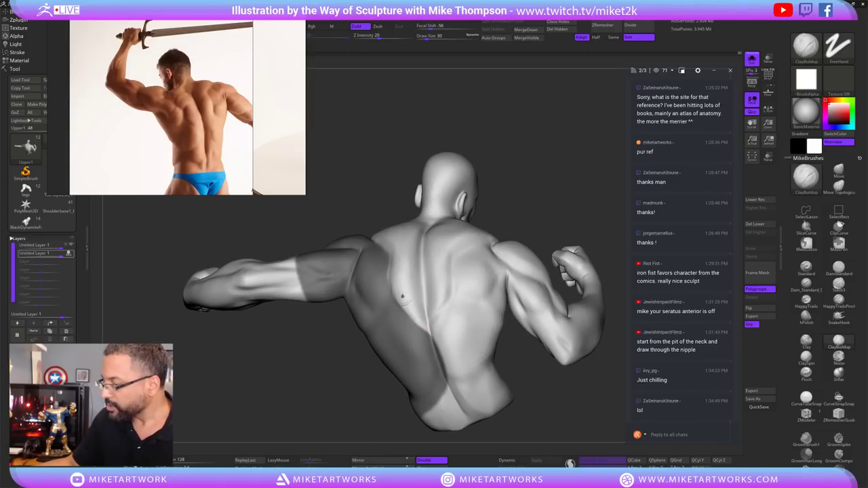
key(shift)
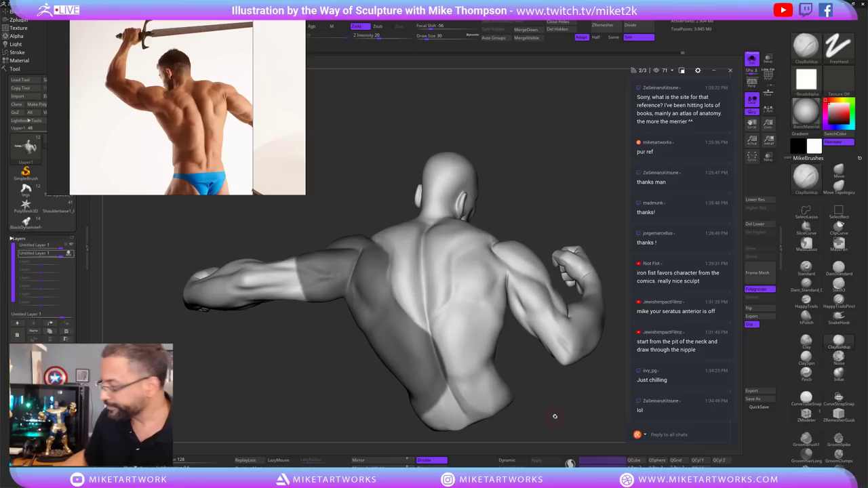
drag(603, 325, 434, 314)
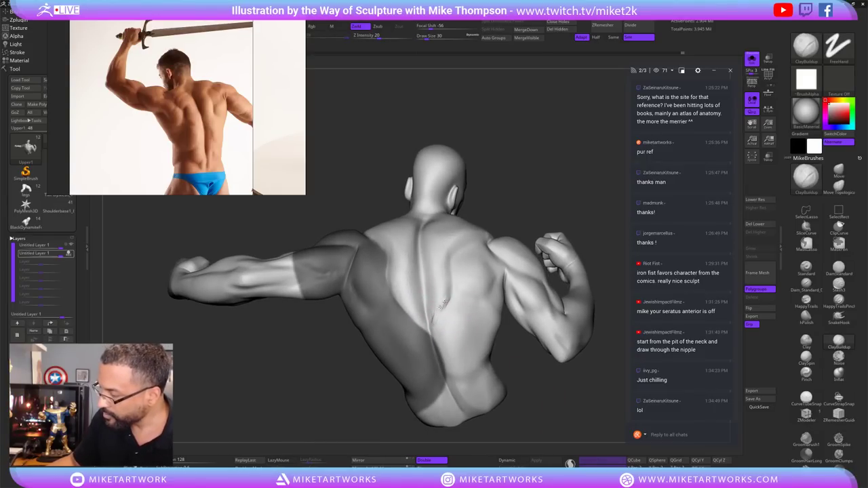
key(shift)
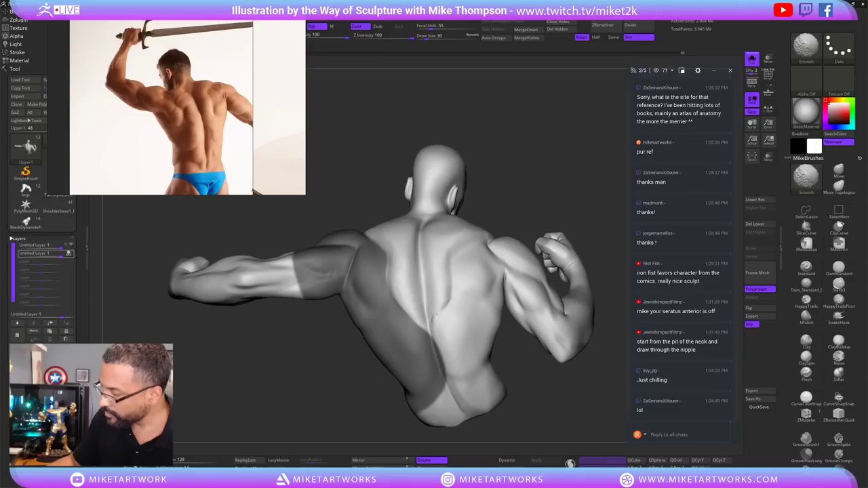
mouse_move(535, 370)
mouse_down()
mouse_move(566, 400)
mouse_move(529, 398)
mouse_up()
Select the Move brush, size it to 195 then 48, and turn the figure to its back.
key(b)
key(m)
key(v)
key(s)
drag(535, 407, 461, 359)
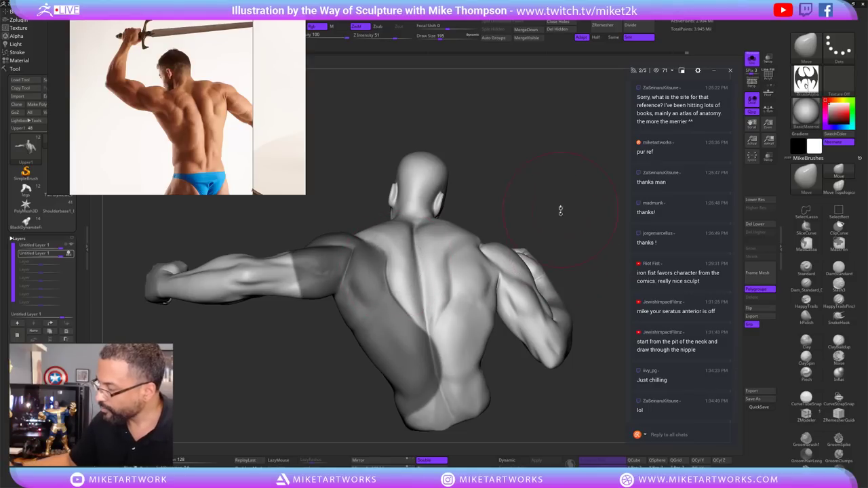
key(s)
drag(553, 203, 540, 204)
drag(543, 305, 537, 424)
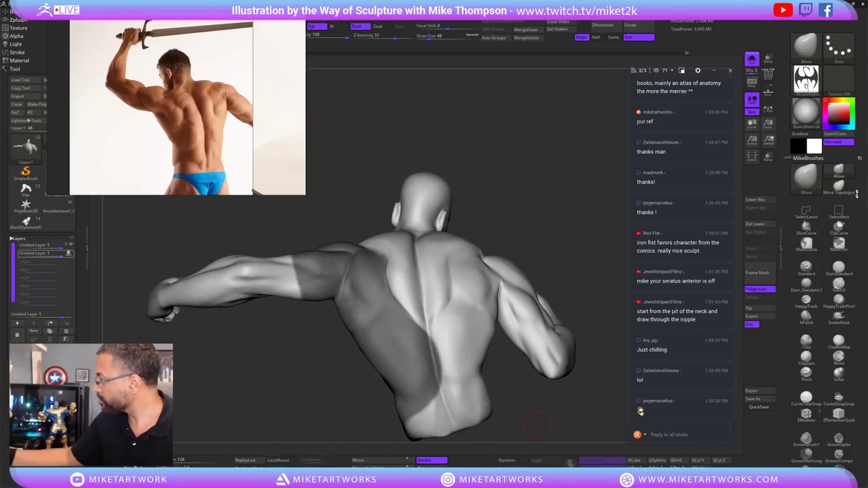
Polish the back and right shoulder blade with hPolish, Shift-smoothing between strokes.
click(806, 316)
drag(557, 242, 404, 302)
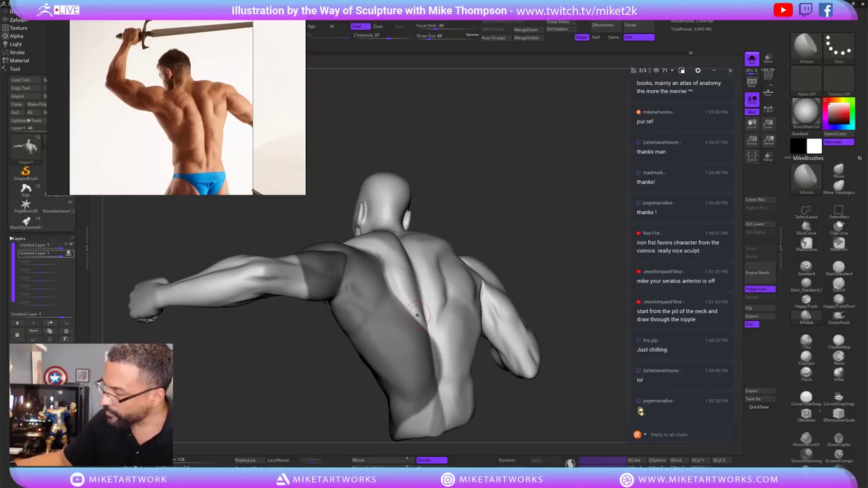
key(shift)
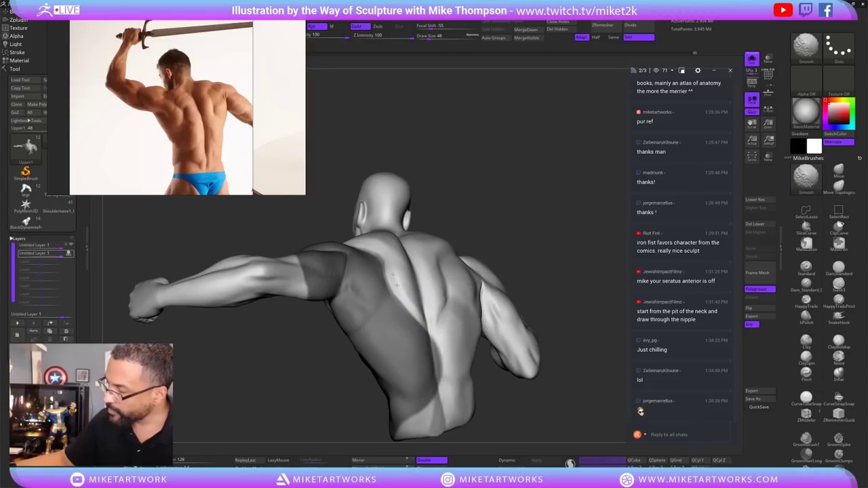
drag(475, 204, 535, 168)
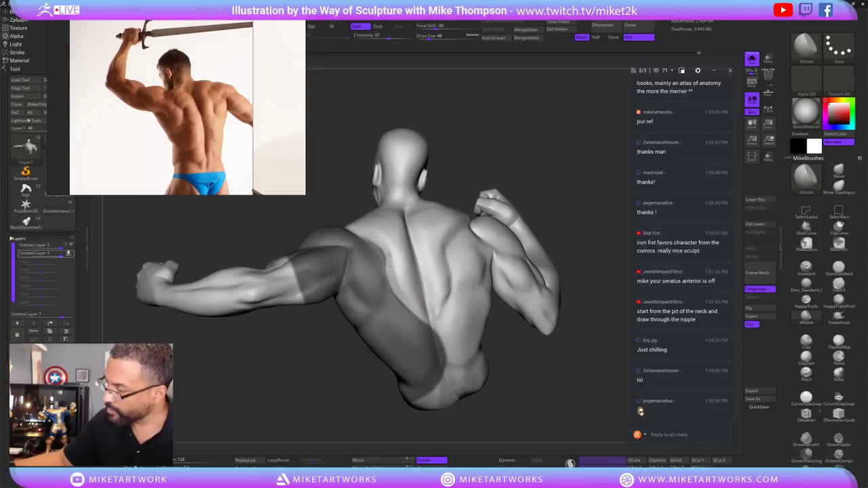
drag(509, 151, 514, 139)
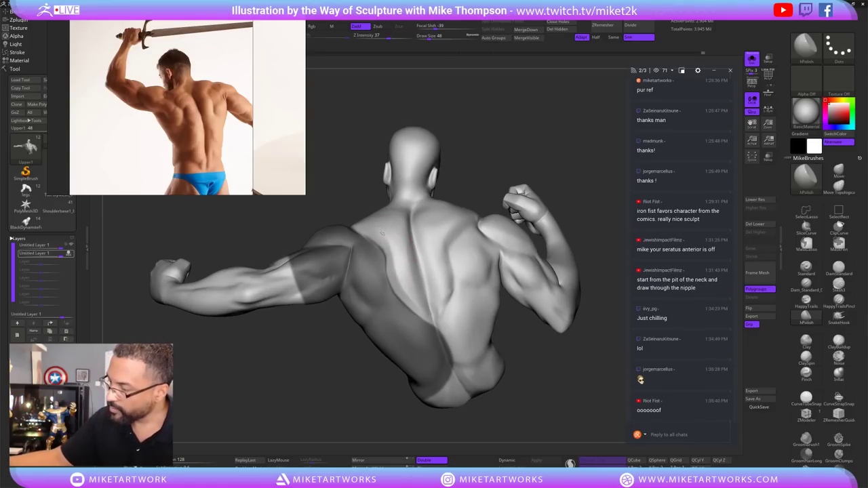
key(shift)
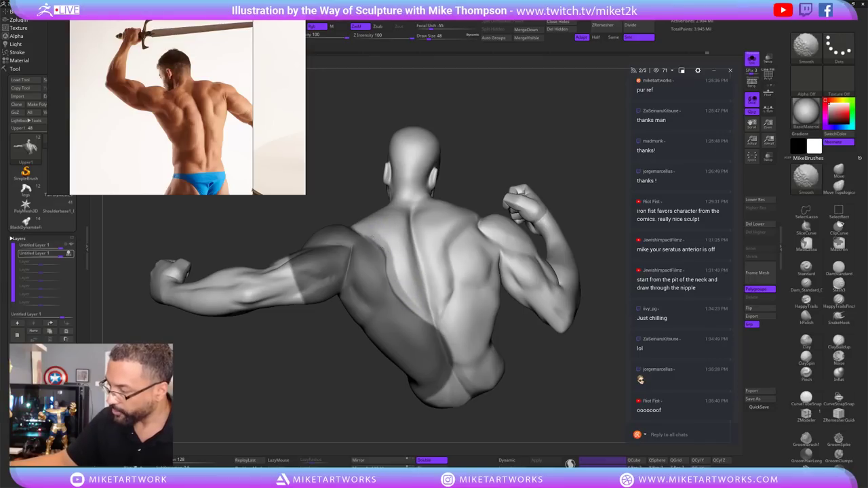
mouse_move(536, 376)
mouse_down()
mouse_move(567, 393)
mouse_move(575, 382)
mouse_move(563, 397)
mouse_up()
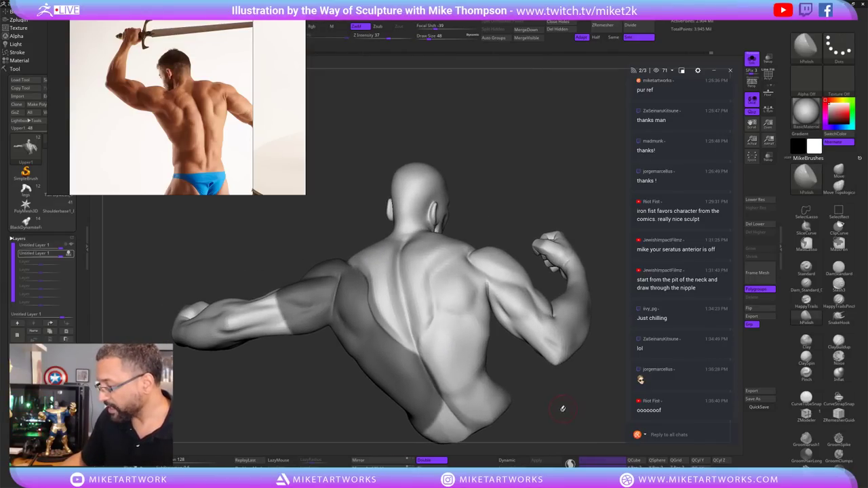
mouse_move(544, 207)
mouse_down()
mouse_move(426, 275)
mouse_move(431, 320)
mouse_move(418, 371)
mouse_move(488, 453)
mouse_move(563, 283)
mouse_move(516, 170)
mouse_up()
Lasso-mask the right arm and shoulder, then Shift-smooth the upper back muscles.
drag(529, 173, 572, 184)
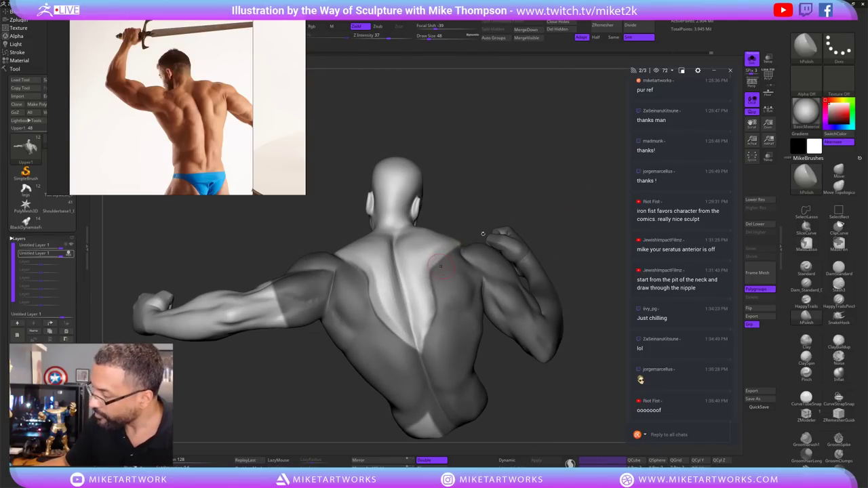
drag(483, 233, 515, 237)
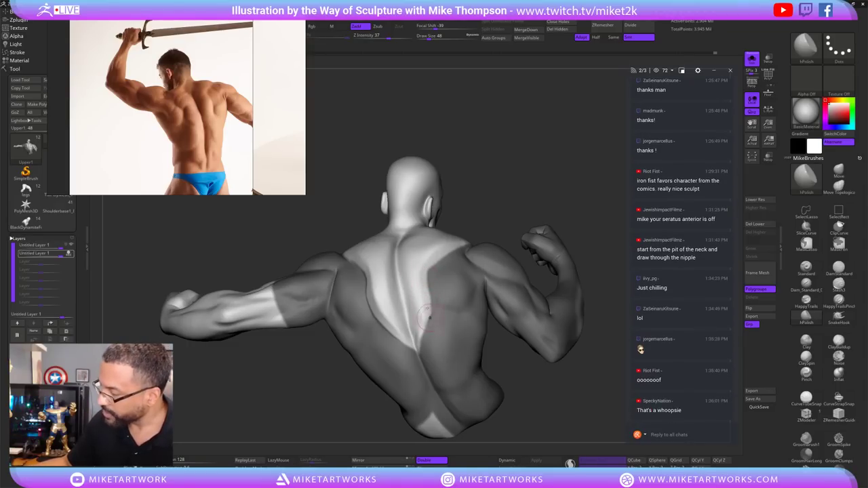
key(shift)
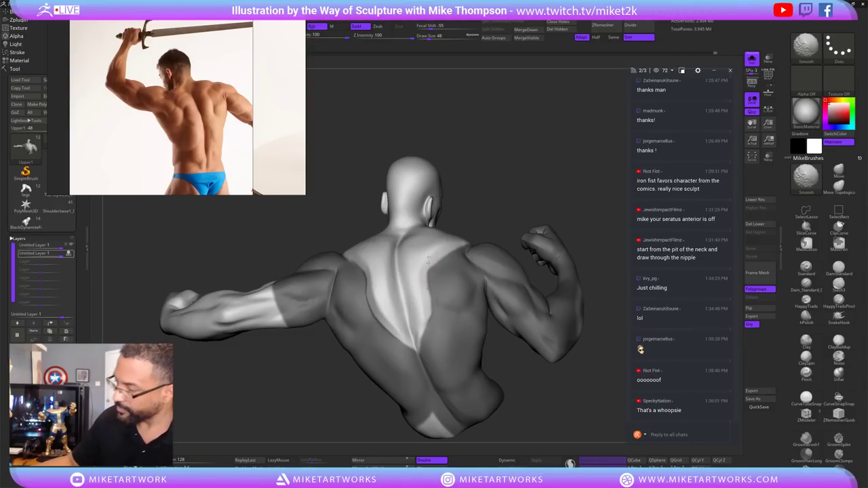
mouse_move(505, 376)
mouse_down()
mouse_move(574, 411)
mouse_move(566, 403)
mouse_up()
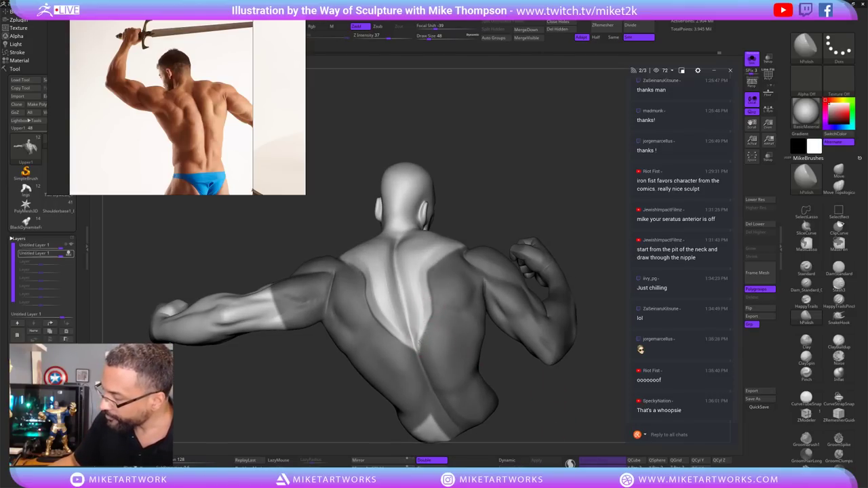
drag(422, 348, 419, 337)
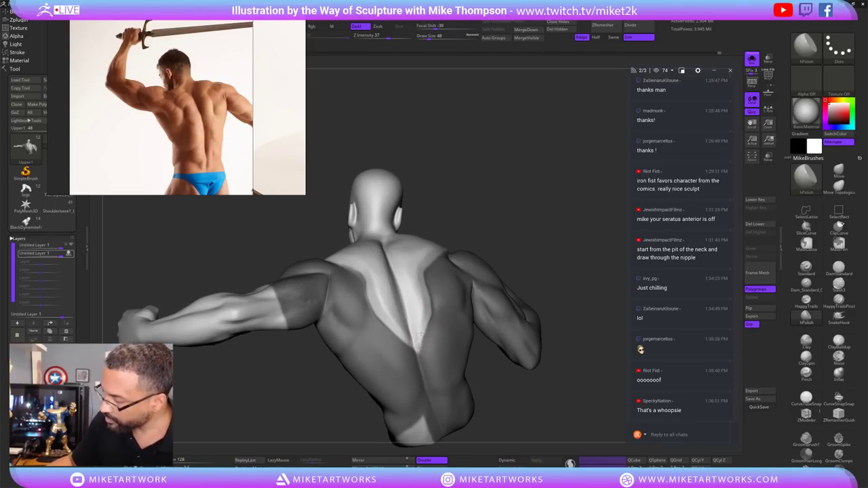
key(shift)
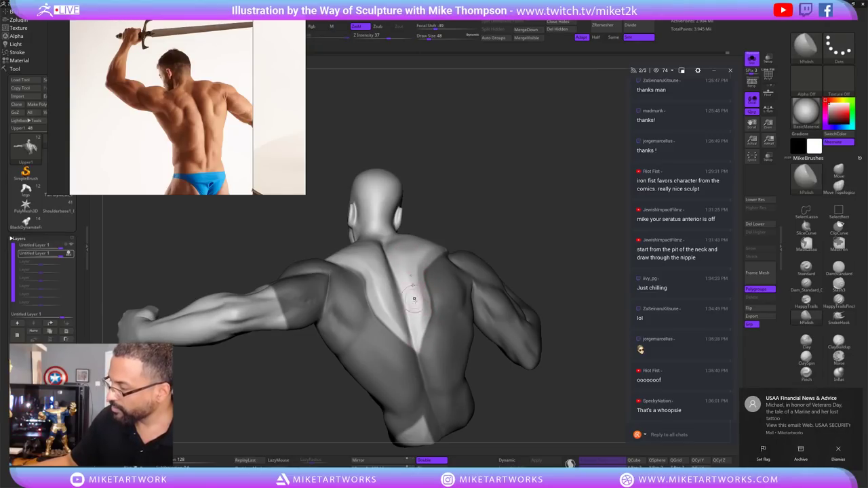
drag(413, 299, 409, 269)
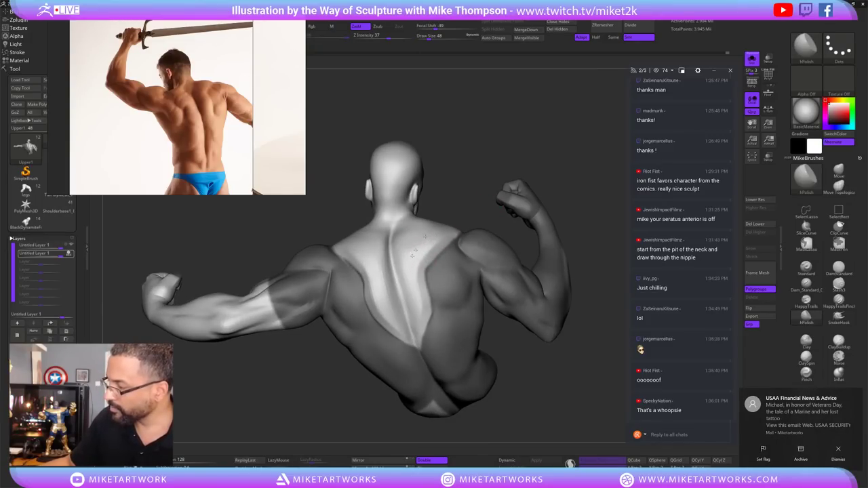
drag(526, 407, 555, 403)
Hide polygroup colours and keep smoothing the back from several torso angles.
key(shift+f)
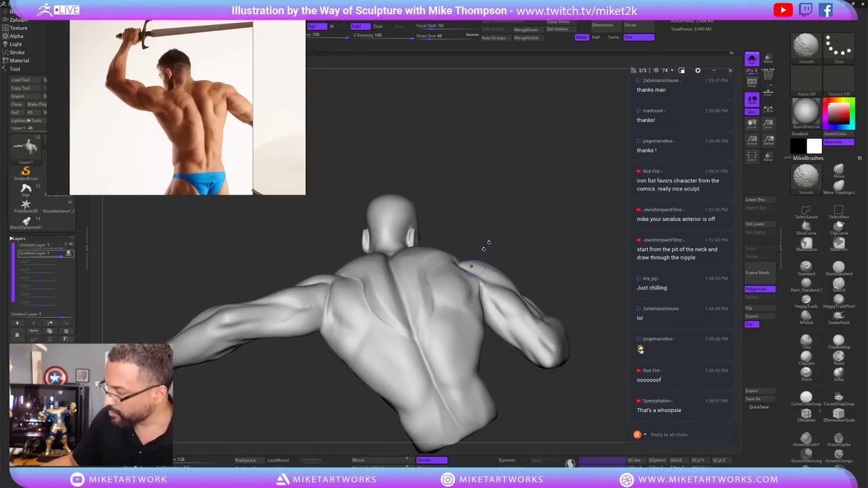
drag(484, 244, 523, 219)
key(s)
key(s)
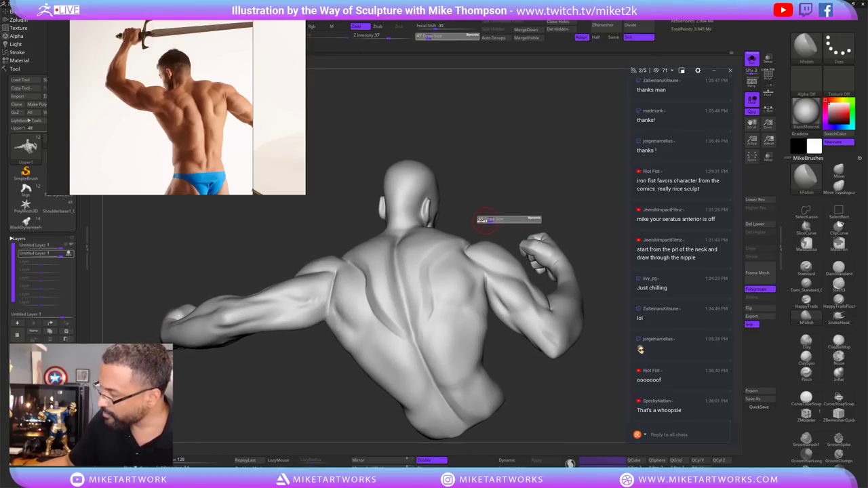
key(shift)
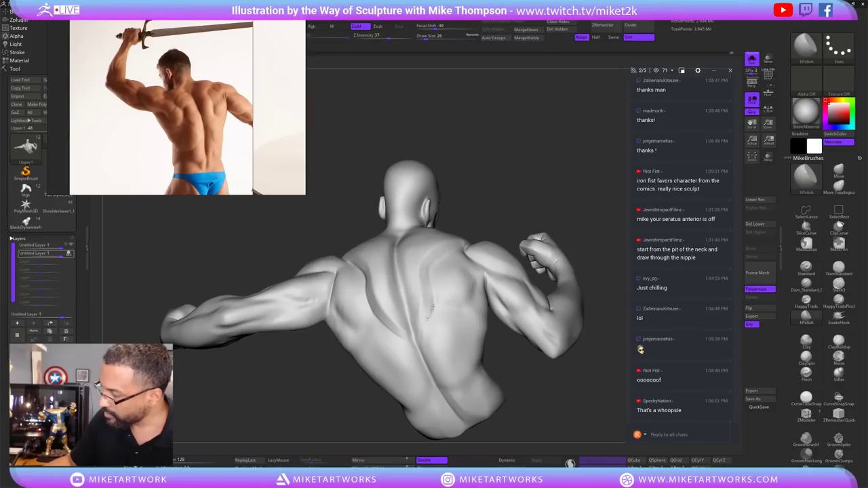
key(shift)
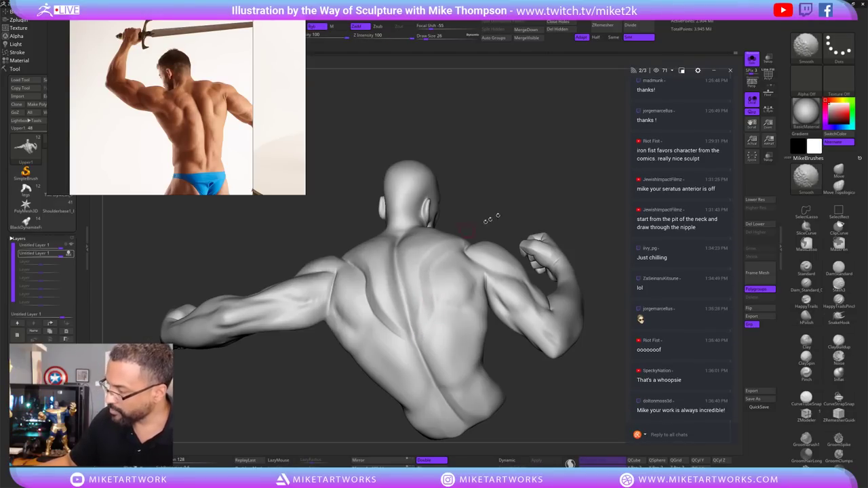
drag(487, 221, 396, 316)
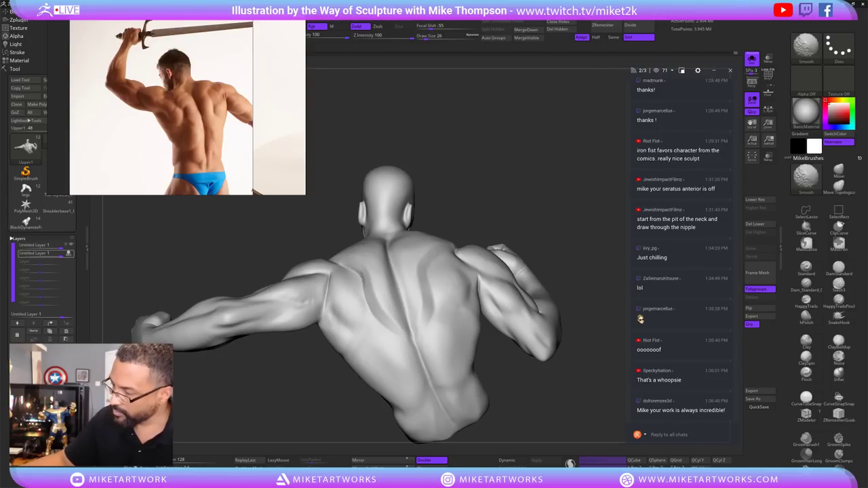
drag(361, 275, 348, 266)
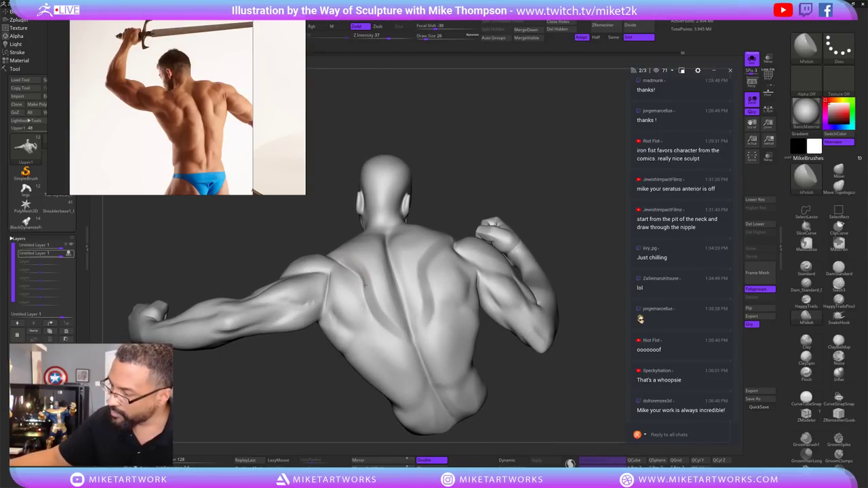
key(shift)
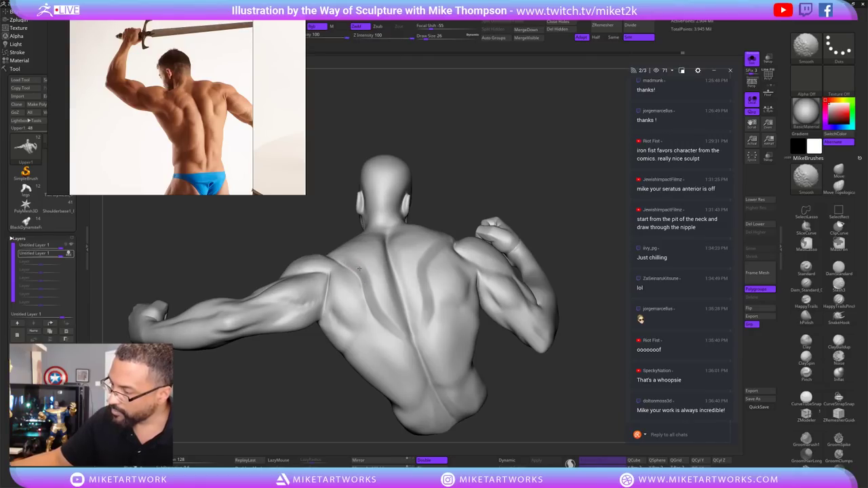
mouse_move(523, 226)
mouse_down()
mouse_move(558, 295)
mouse_move(560, 326)
mouse_move(550, 363)
mouse_move(522, 387)
mouse_move(587, 301)
mouse_up()
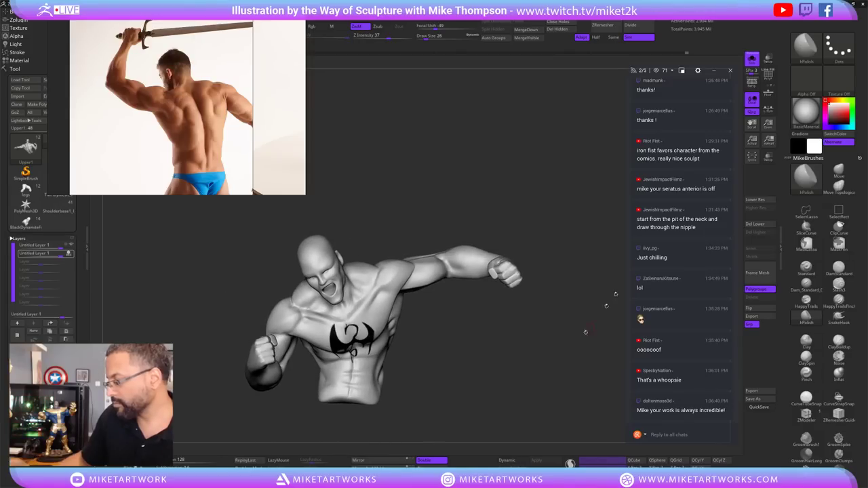
Turn off Solo to show the full caped figure, then mask one upper arm.
click(751, 59)
mouse_move(556, 339)
mouse_down()
mouse_move(572, 359)
mouse_move(555, 358)
mouse_move(585, 353)
mouse_move(555, 409)
mouse_move(572, 295)
mouse_move(575, 304)
mouse_up()
mouse_move(312, 319)
mouse_down()
mouse_move(369, 326)
mouse_move(390, 376)
mouse_move(383, 437)
mouse_move(324, 319)
mouse_up()
key(ctrl)
mouse_move(433, 310)
mouse_down()
mouse_move(369, 325)
mouse_move(583, 240)
mouse_move(470, 288)
mouse_up()
key(ctrl)
Set the brush size to 48 and Ctrl-lasso a mask band across the middle of the back.
text(s48)
key(Return)
key(ctrl)
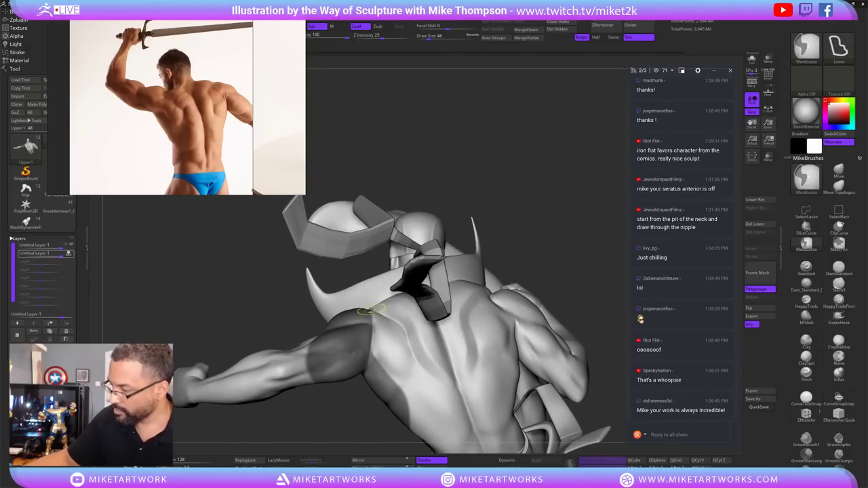
mouse_move(407, 353)
ctrl+mouse_down()
mouse_move(481, 298)
mouse_move(413, 360)
ctrl+mouse_up()
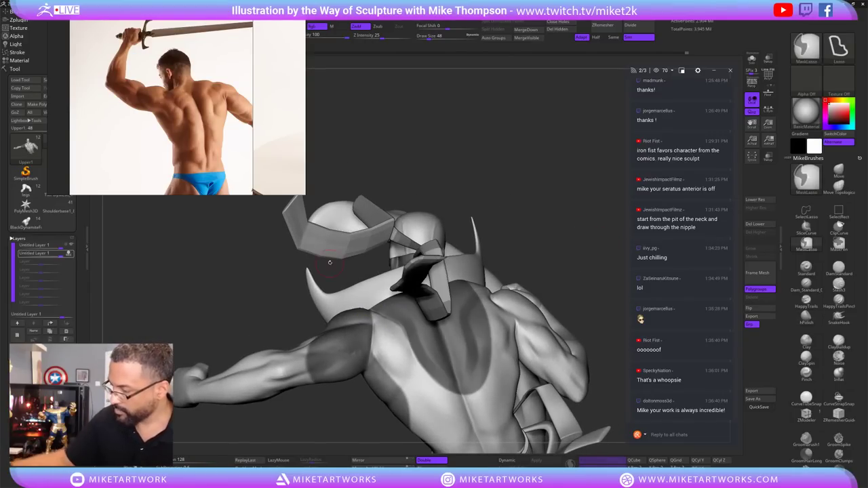
Reshape the back with the Move brush at size 150, Shift-smoothing, then resize to 48.
click(838, 171)
key(s)
mouse_move(535, 187)
mouse_down()
mouse_move(543, 188)
mouse_move(578, 152)
mouse_up()
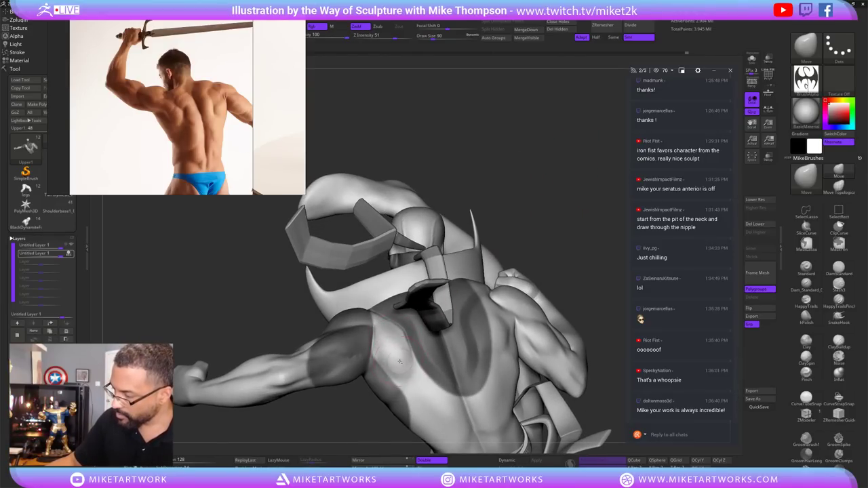
mouse_move(513, 245)
mouse_down()
mouse_move(563, 219)
mouse_move(536, 213)
mouse_move(558, 210)
mouse_move(400, 322)
mouse_up()
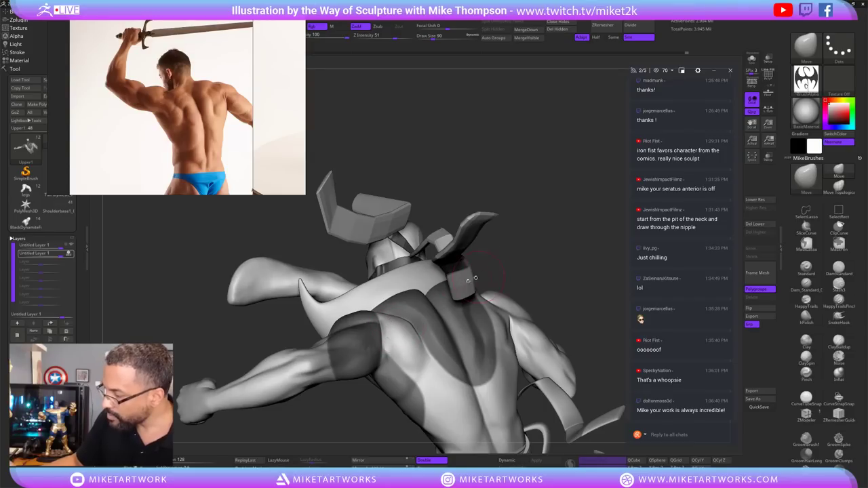
key(shift)
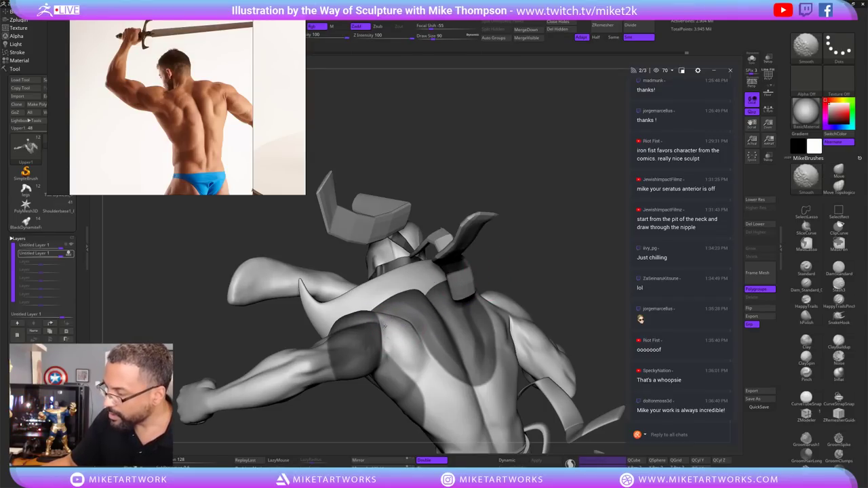
mouse_move(560, 280)
mouse_down()
mouse_move(562, 203)
mouse_move(571, 188)
mouse_move(496, 302)
mouse_up()
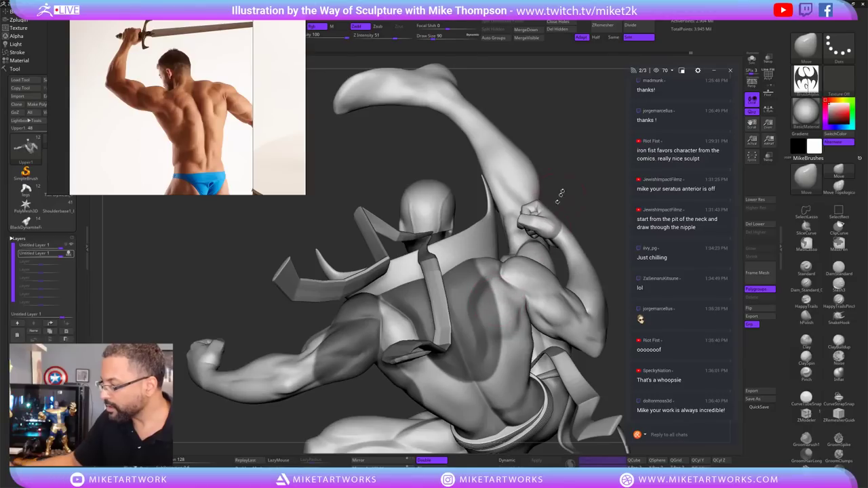
key(s)
mouse_move(560, 195)
mouse_down()
mouse_move(563, 271)
mouse_move(552, 339)
mouse_up()
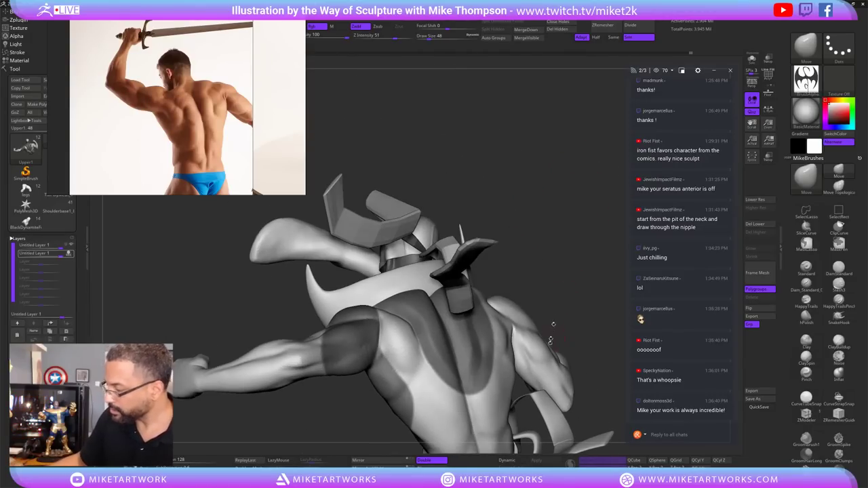
Polish the upper back surface with hPolish, smoothing between passes.
click(806, 316)
drag(395, 350, 405, 365)
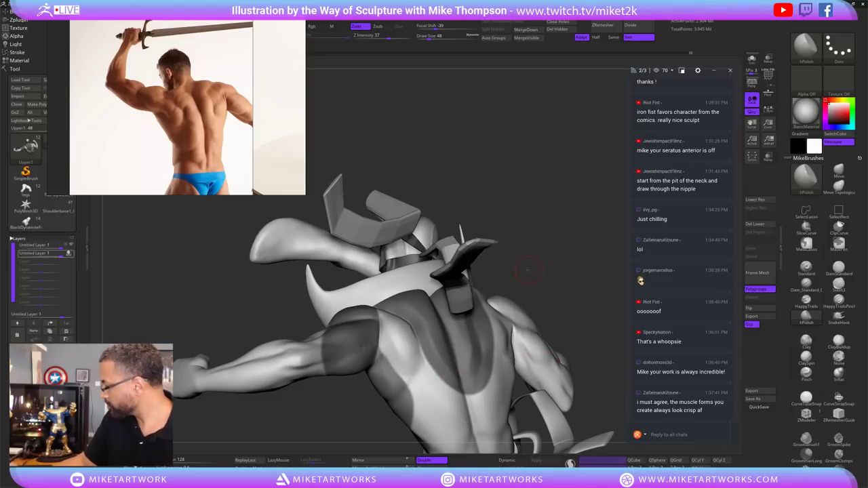
drag(527, 270, 548, 292)
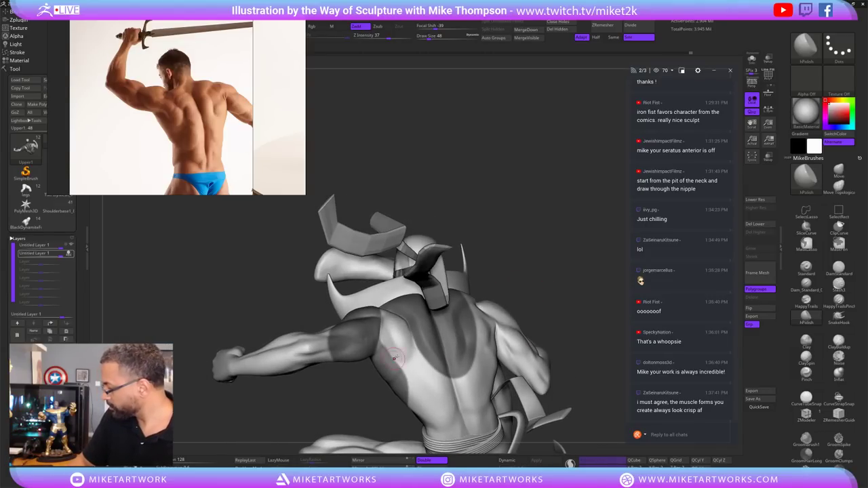
drag(587, 270, 591, 255)
drag(510, 289, 493, 288)
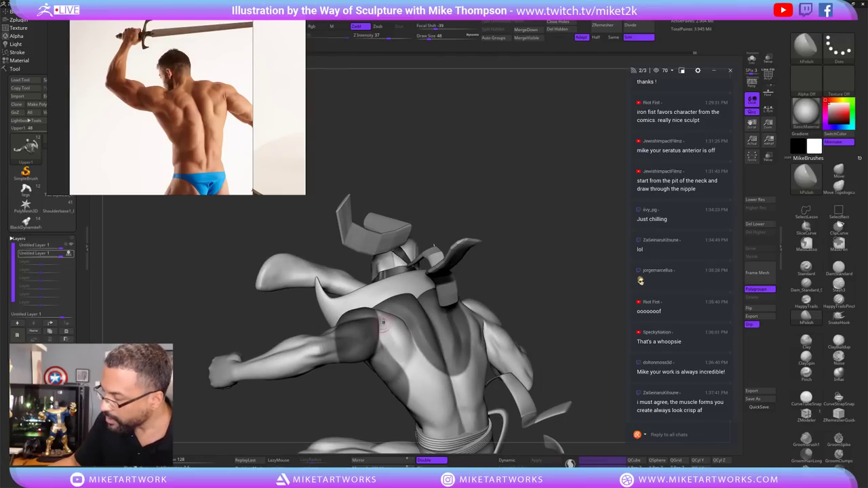
key(shift)
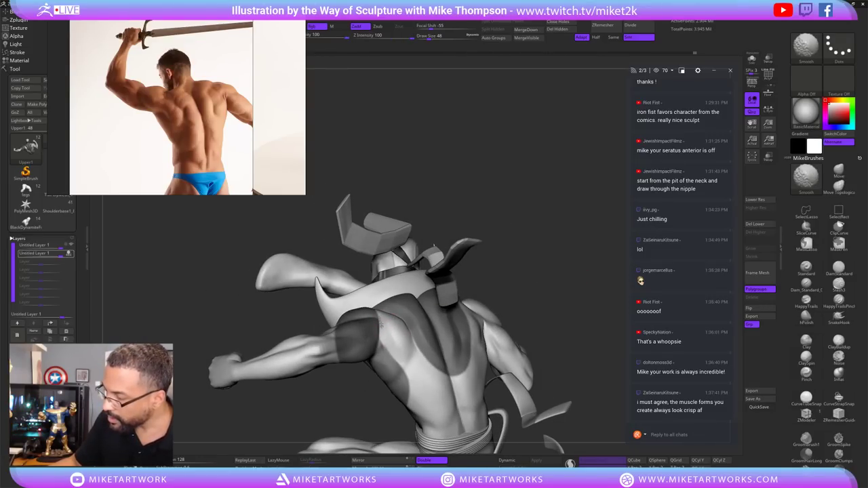
right_drag(390, 362, 394, 362)
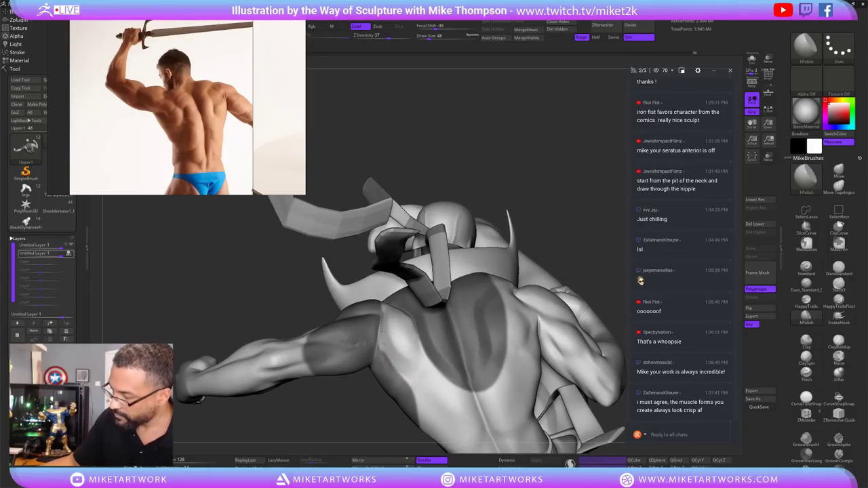
Smooth the upper back and shoulder muscles from several angles.
right_drag(541, 195, 407, 291)
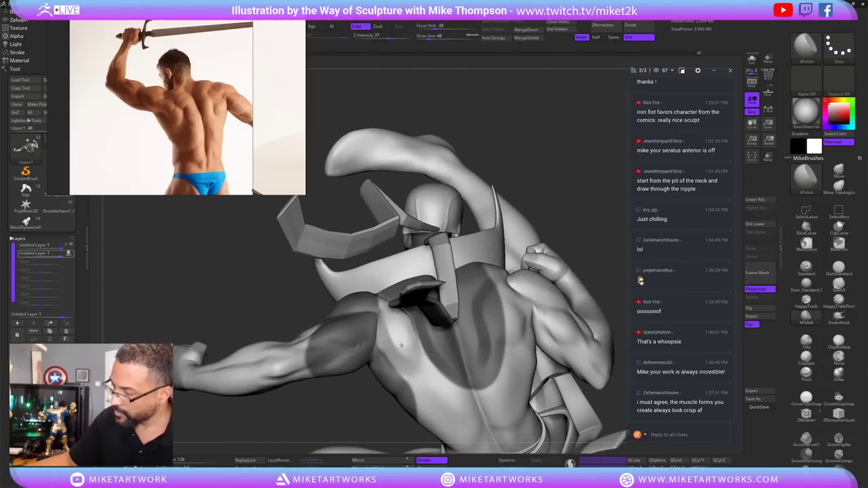
right_drag(523, 243, 480, 264)
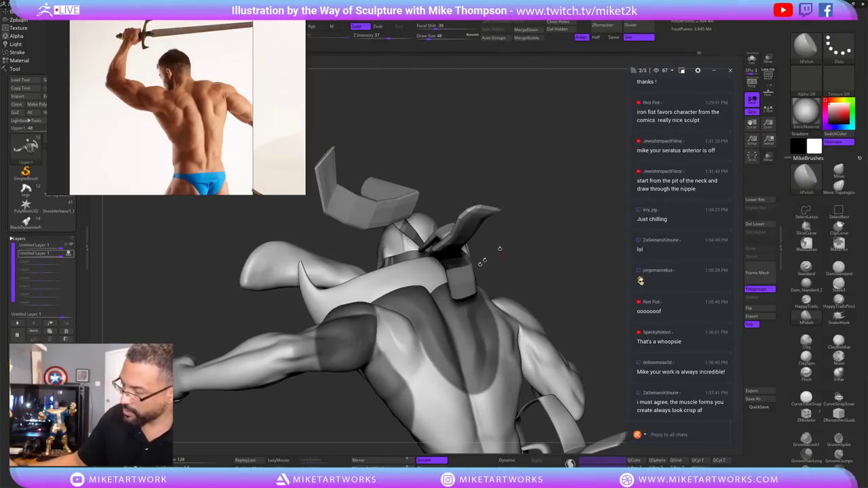
key(shift)
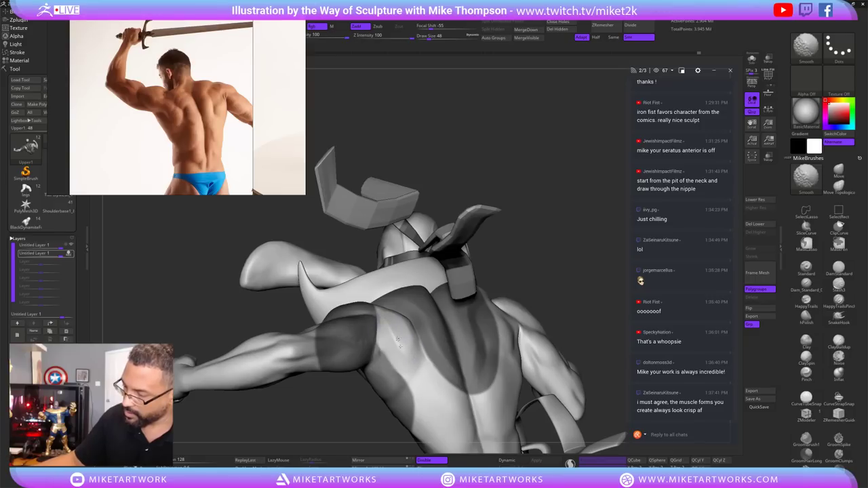
mouse_move(399, 352)
right_down()
mouse_move(582, 258)
mouse_move(583, 245)
right_up()
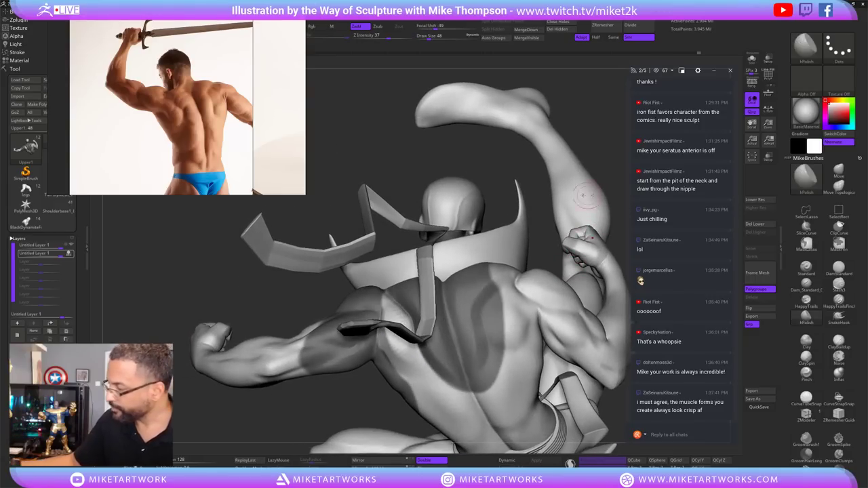
mouse_move(606, 127)
right_down()
mouse_move(392, 313)
mouse_move(578, 296)
mouse_move(558, 300)
mouse_move(566, 298)
mouse_move(536, 288)
mouse_move(393, 326)
right_up()
key(shift)
Push the back masses with the Move brush at Draw Size 154, smoothing between moves.
click(839, 172)
key(s)
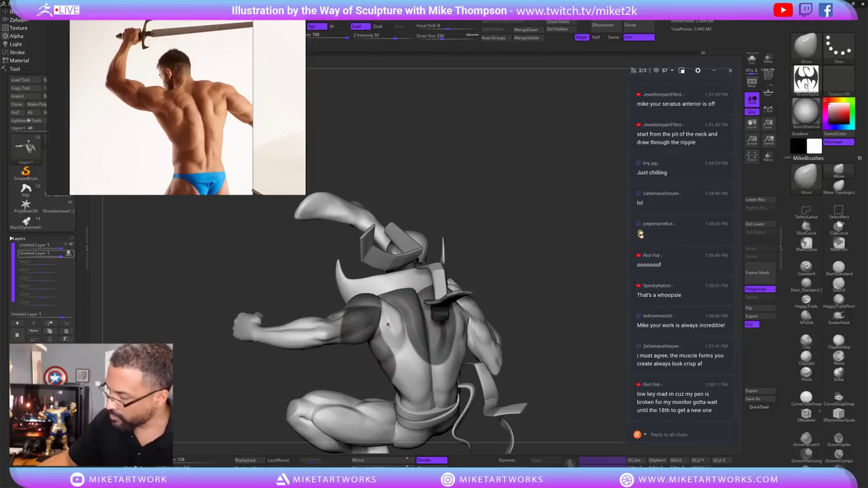
mouse_move(511, 281)
right_down()
mouse_move(496, 284)
mouse_move(505, 284)
mouse_move(500, 254)
mouse_move(513, 257)
mouse_move(516, 276)
right_up()
key(s)
drag(421, 290, 416, 291)
mouse_move(415, 290)
right_down()
mouse_move(389, 328)
mouse_move(515, 265)
mouse_move(522, 272)
right_up()
key(shift)
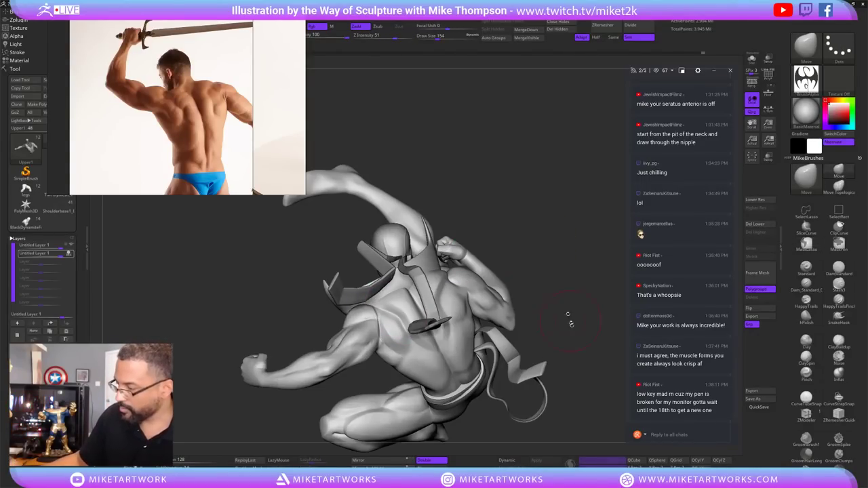
mouse_move(568, 314)
right_down()
mouse_move(576, 355)
mouse_move(519, 233)
right_up()
Raise Draw Size to 160 and move the shoulder forms, checking the pose from all sides.
key(s)
click(486, 269)
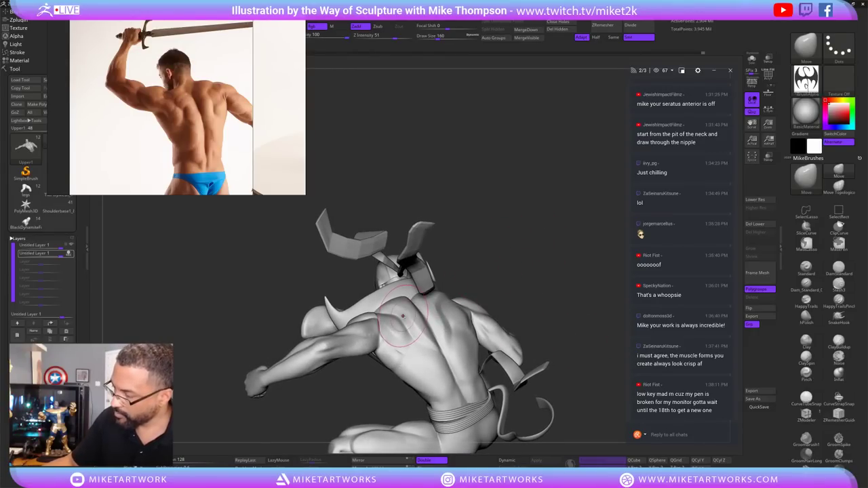
mouse_move(405, 312)
right_down()
mouse_move(550, 243)
mouse_move(467, 295)
right_up()
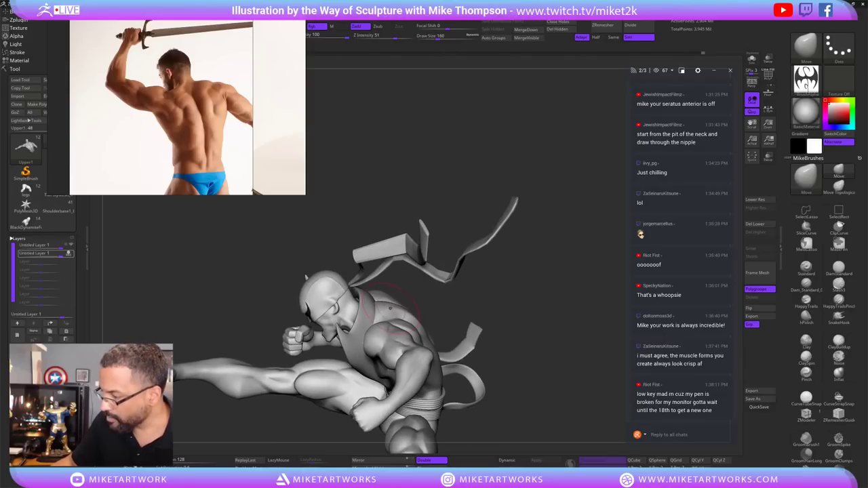
right_drag(522, 295, 613, 268)
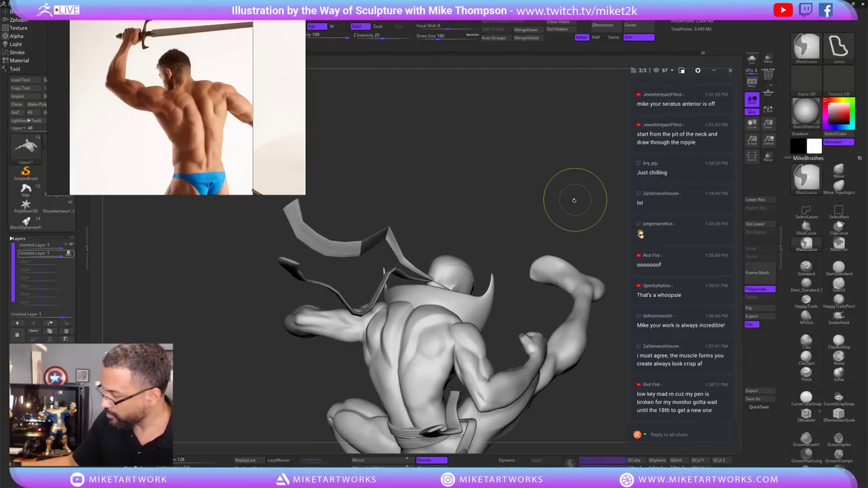
mouse_move(569, 197)
right_down()
mouse_move(391, 310)
mouse_move(366, 347)
mouse_move(373, 379)
mouse_move(381, 346)
mouse_move(407, 311)
mouse_move(378, 339)
right_up()
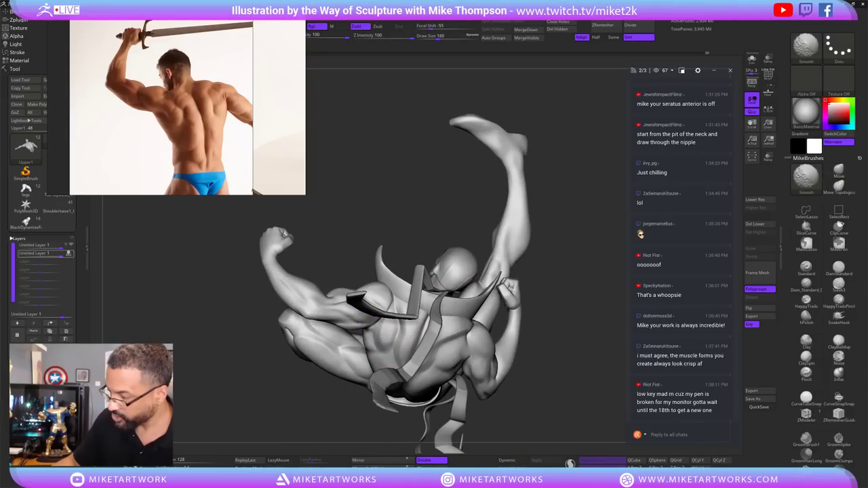
mouse_move(545, 305)
right_down()
mouse_move(592, 321)
mouse_move(552, 327)
right_up()
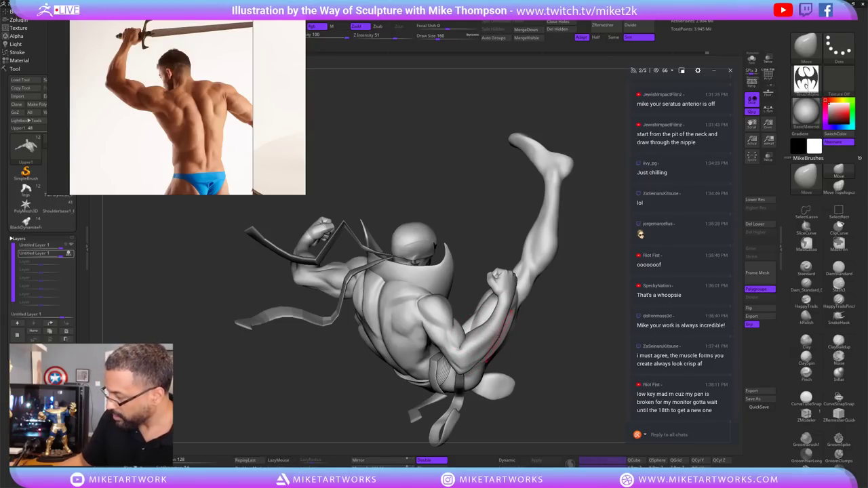
mouse_move(568, 339)
mouse_down()
mouse_move(575, 306)
mouse_move(514, 215)
mouse_move(566, 298)
mouse_move(600, 238)
mouse_up()
mouse_move(483, 239)
mouse_down()
mouse_move(382, 129)
mouse_move(488, 217)
mouse_move(556, 387)
mouse_up()
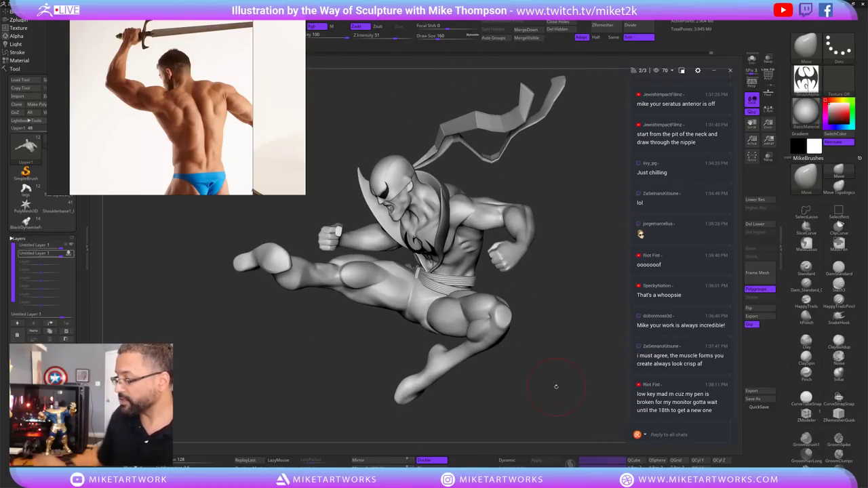
mouse_move(212, 68)
mouse_down()
mouse_move(317, 68)
mouse_move(298, 219)
mouse_move(219, 290)
mouse_move(337, 291)
mouse_move(0, 224)
mouse_up()
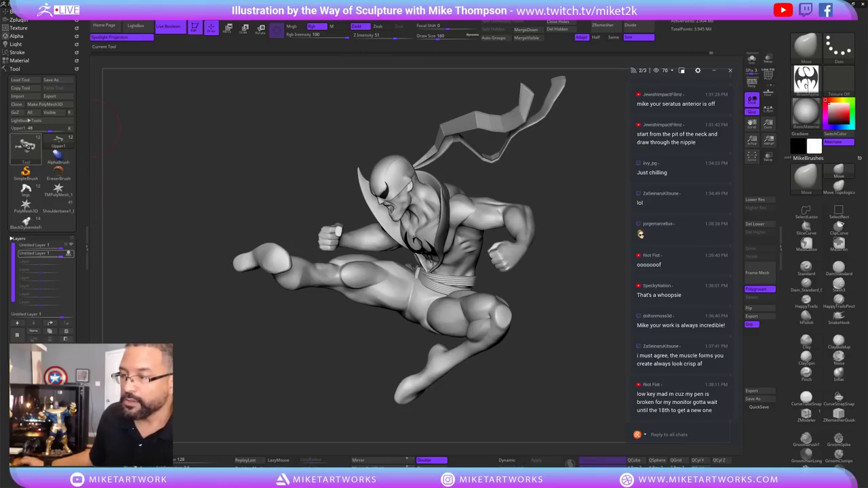
Browse the loaded sculpts, viewing the Luke Cage legs tool before returning to the kicking figure.
click(26, 145)
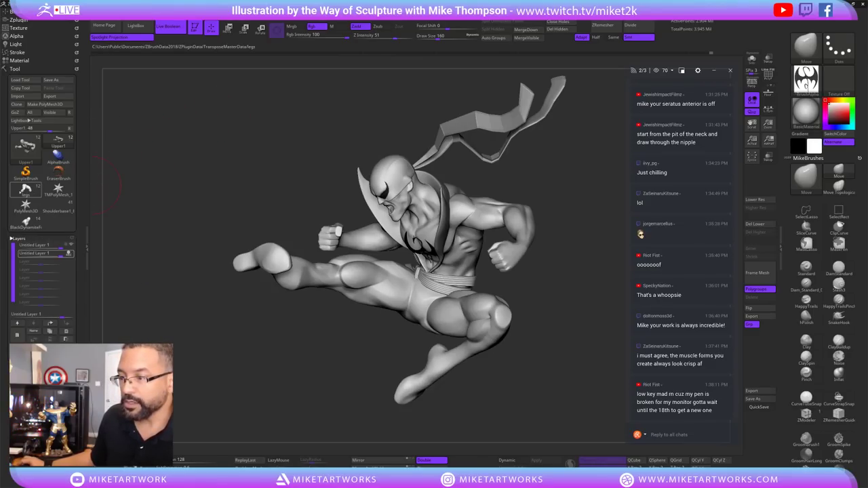
click(26, 190)
mouse_move(238, 255)
mouse_down()
mouse_move(280, 366)
mouse_move(233, 337)
mouse_move(553, 351)
mouse_move(448, 352)
mouse_move(475, 369)
mouse_up()
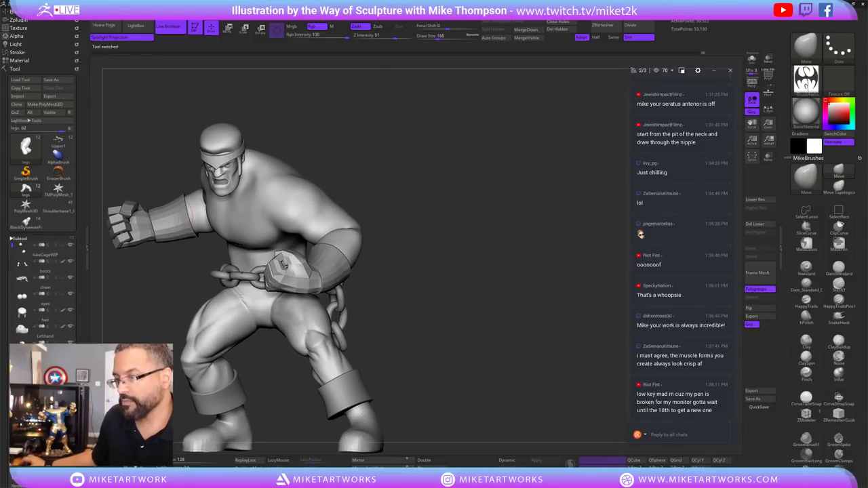
click(59, 140)
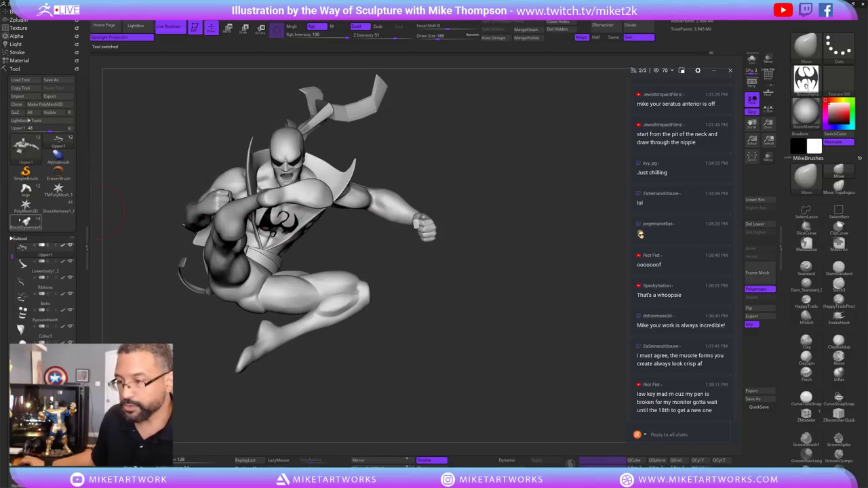
Draw a second chained brawler copy on canvas, then switch to the Upper1 Iron Fist figure.
click(26, 189)
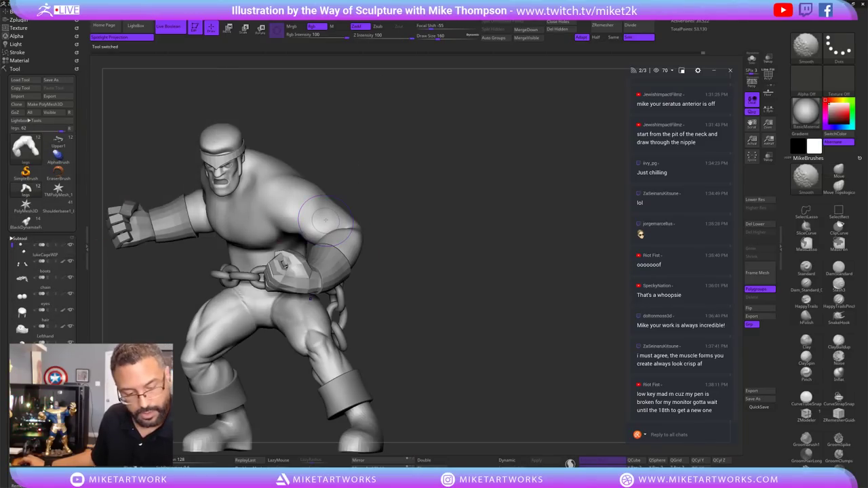
drag(475, 281, 570, 366)
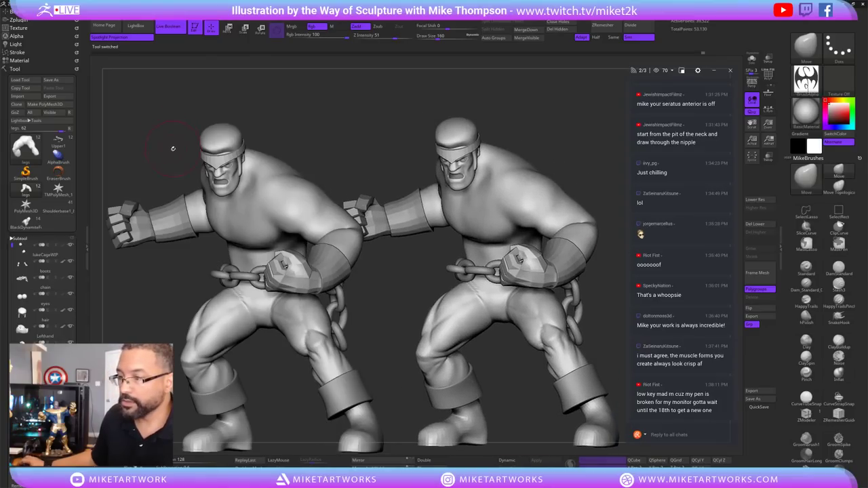
click(58, 141)
drag(538, 399, 565, 392)
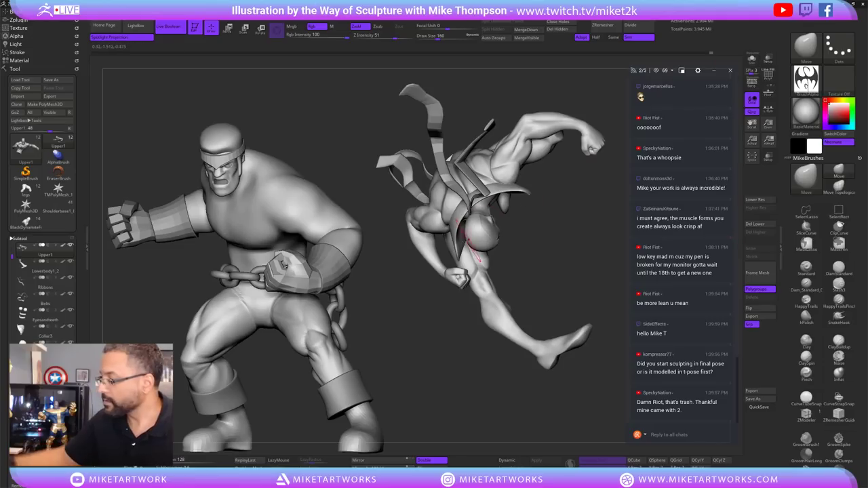
Solo the upper body, drop to the lowest subdivision, and undo the recent arm edits.
click(751, 60)
mouse_move(552, 294)
mouse_down()
mouse_move(563, 299)
mouse_move(556, 295)
mouse_up()
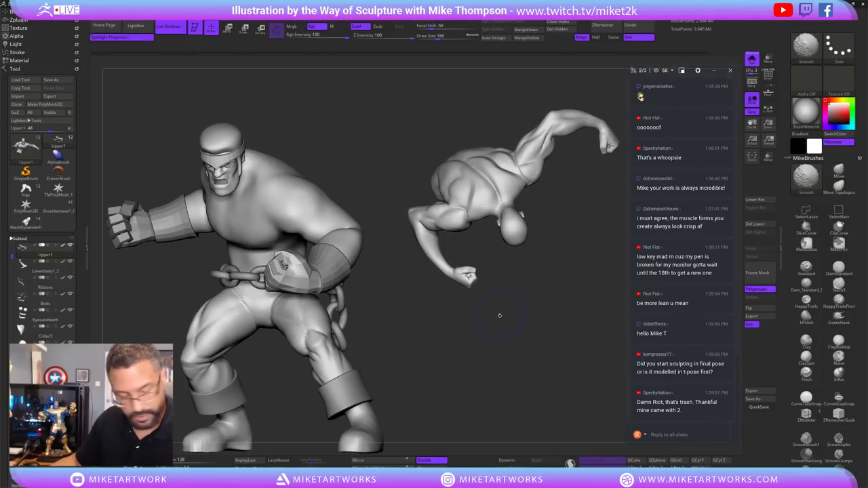
key(shift)
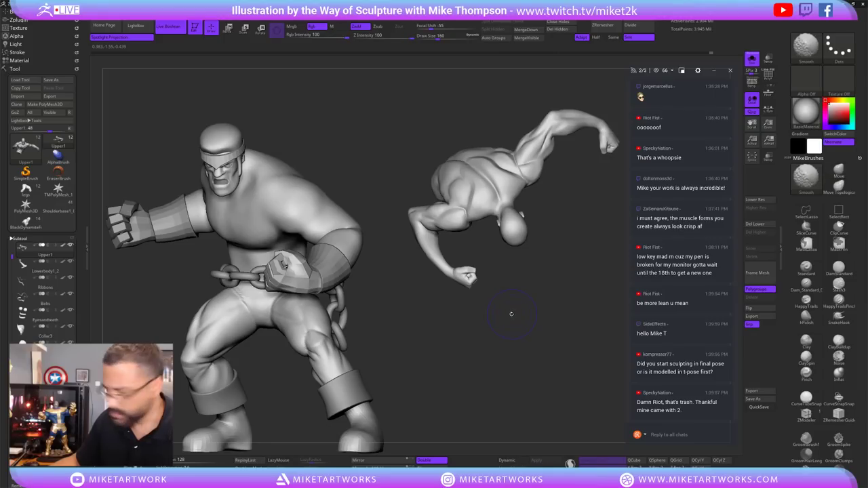
key(shift+d)
key(shift+d)
key(ctrl+z)
key(ctrl+z)
key(ctrl+z)
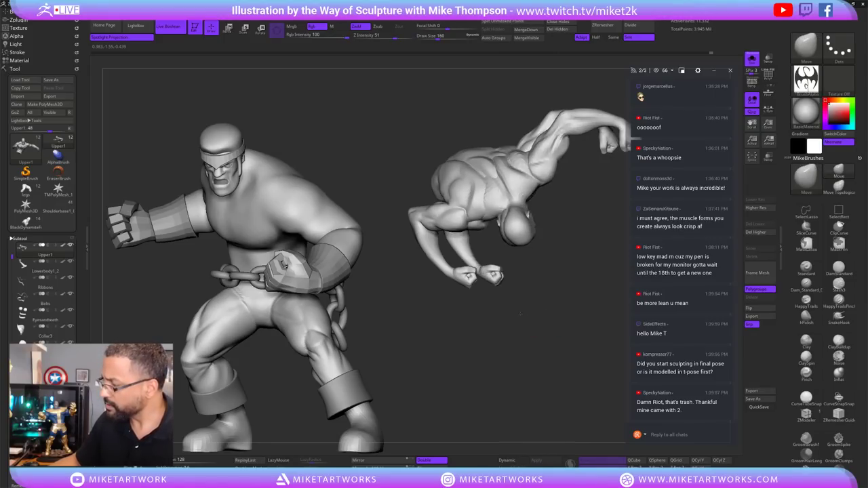
key(ctrl+z)
key(ctrl+z)
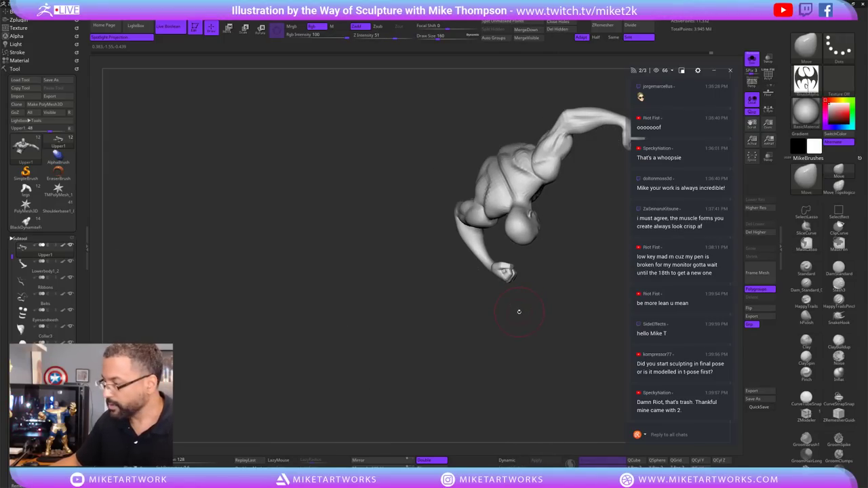
mouse_move(557, 372)
mouse_down()
mouse_move(572, 362)
mouse_move(475, 335)
mouse_move(539, 360)
mouse_move(482, 339)
mouse_up()
Check the legs model, show all parts again, and draw a second copy beside the brawler.
click(26, 189)
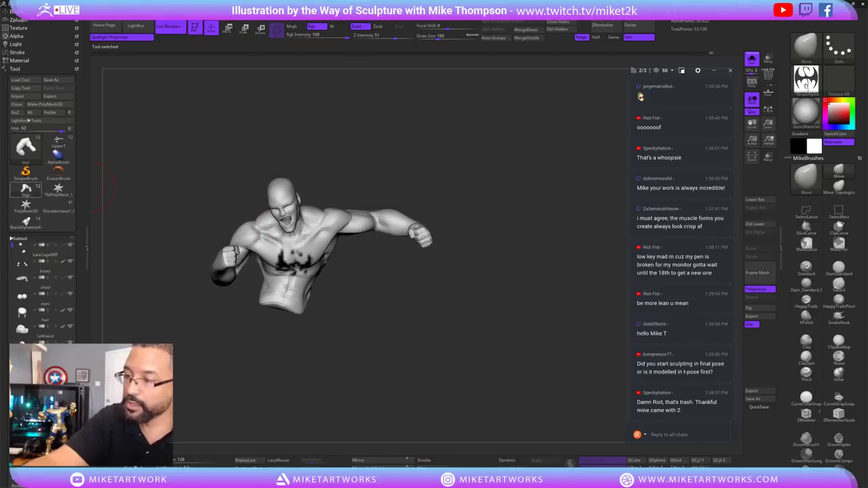
drag(534, 360, 494, 319)
click(751, 60)
drag(582, 271, 508, 306)
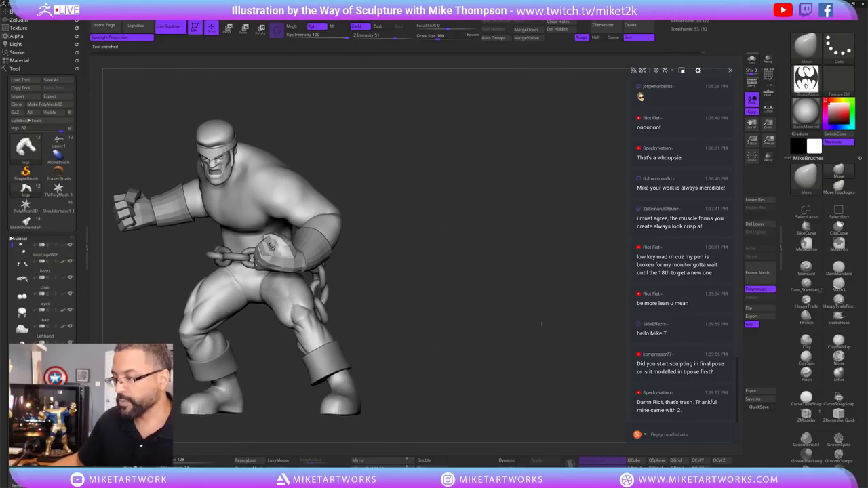
drag(541, 337, 542, 341)
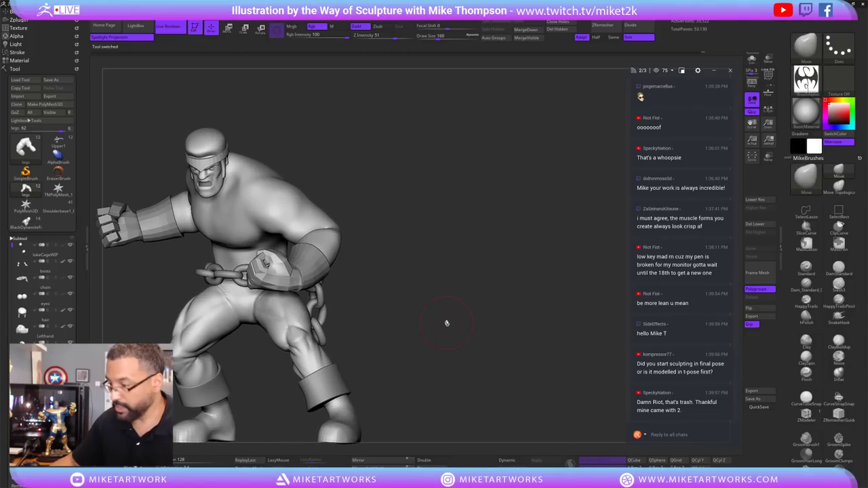
drag(446, 323, 333, 296)
Select Upper1 and lasso-mask the torso and head, leaving the hanging forearm free.
click(59, 141)
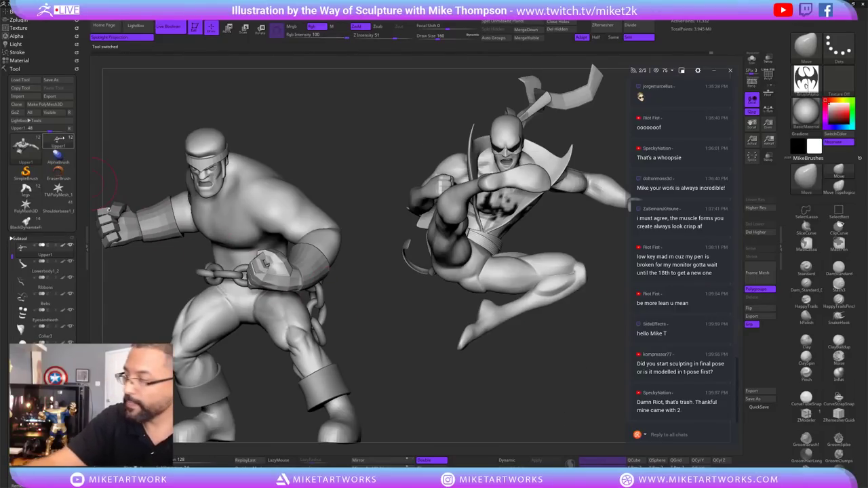
drag(746, 70, 527, 341)
key(ctrl)
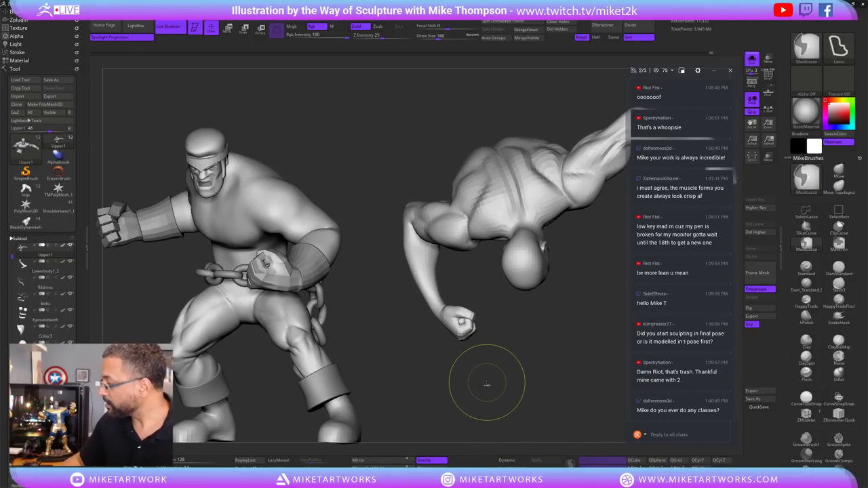
mouse_move(487, 385)
mouse_down()
mouse_move(450, 363)
mouse_move(488, 296)
mouse_move(451, 252)
mouse_move(391, 254)
mouse_move(400, 285)
mouse_up()
mouse_move(525, 380)
mouse_down()
mouse_move(529, 360)
mouse_move(515, 346)
mouse_move(574, 376)
mouse_move(539, 291)
mouse_up()
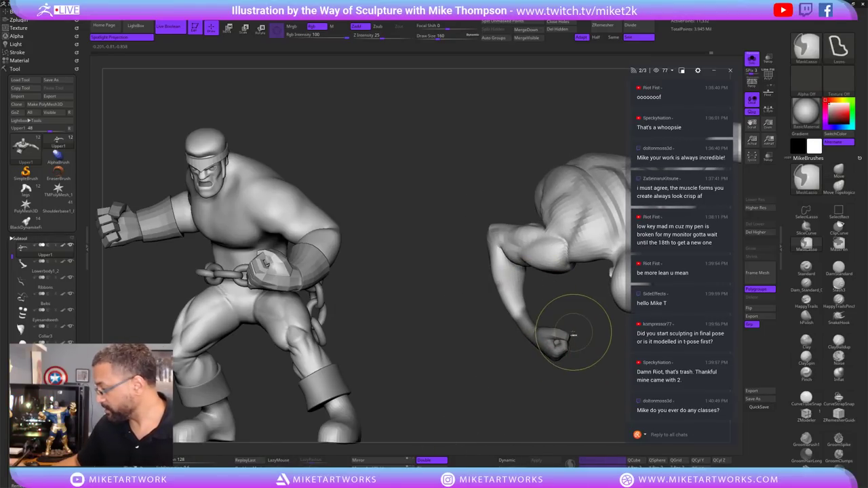
drag(574, 310, 546, 380)
ctrl+drag(479, 339, 459, 294)
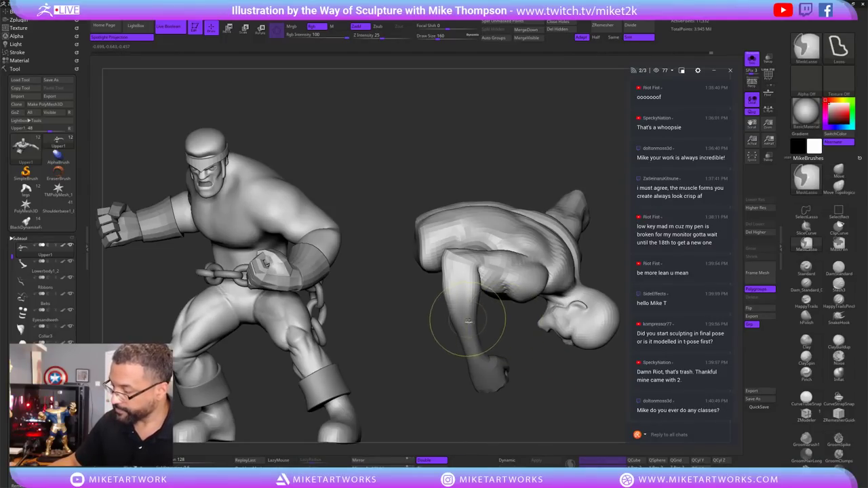
drag(543, 407, 539, 396)
Swing the freed forearm with the Move transpose from an arm pivot, then undo the adjustment.
key(w)
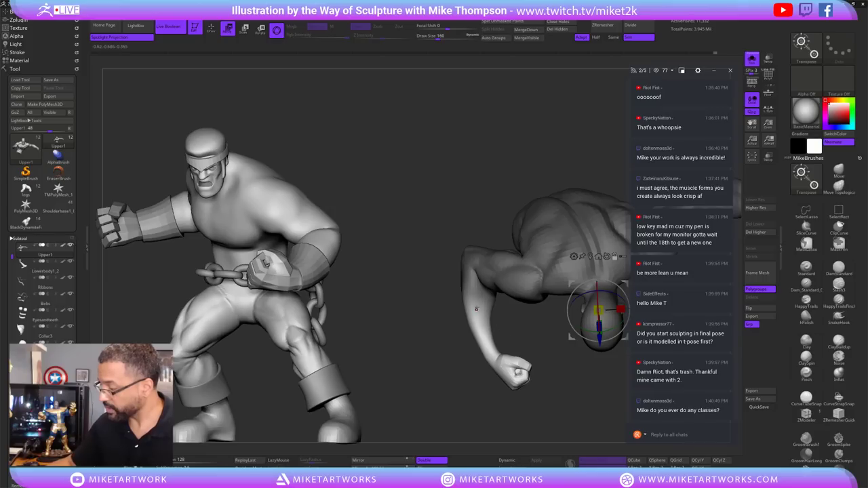
click(476, 309)
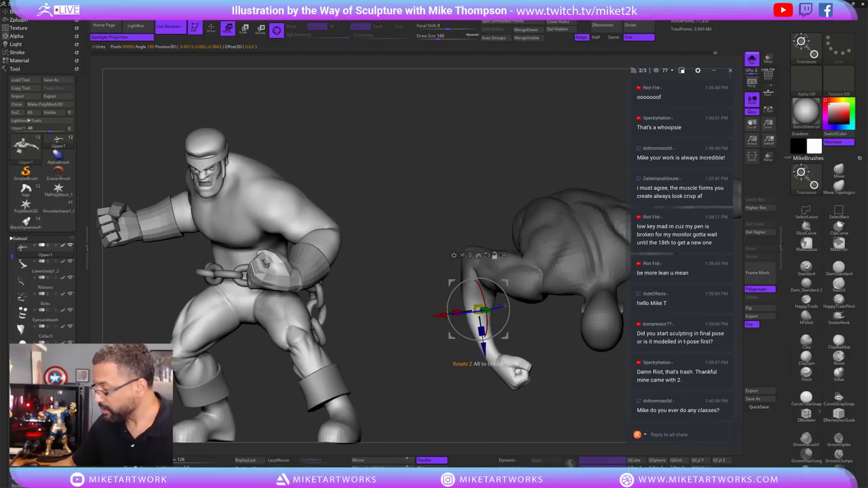
drag(543, 380, 549, 371)
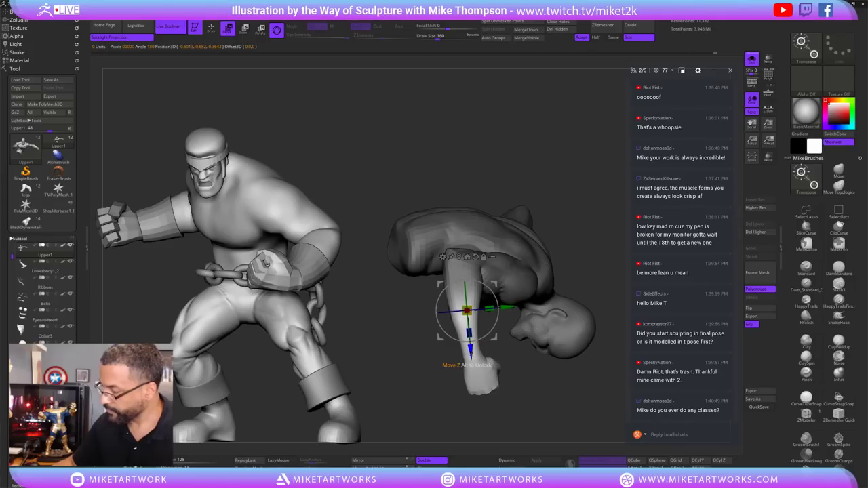
drag(469, 349, 469, 345)
drag(516, 380, 536, 359)
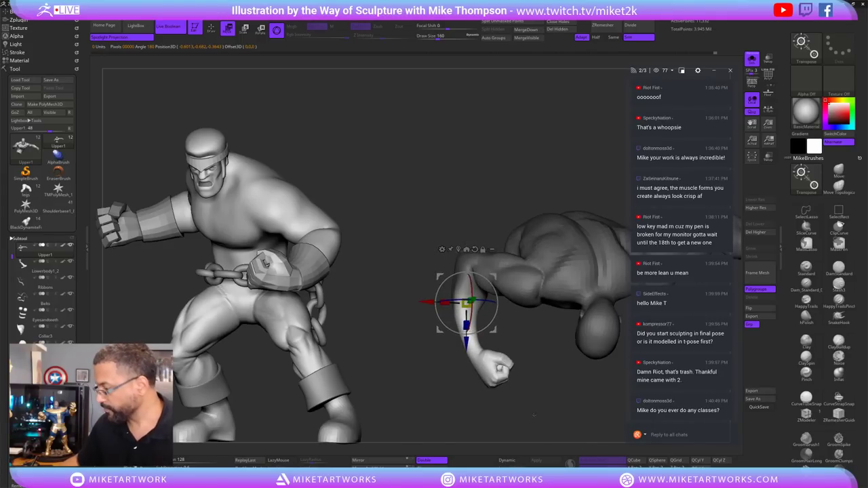
drag(515, 386, 536, 393)
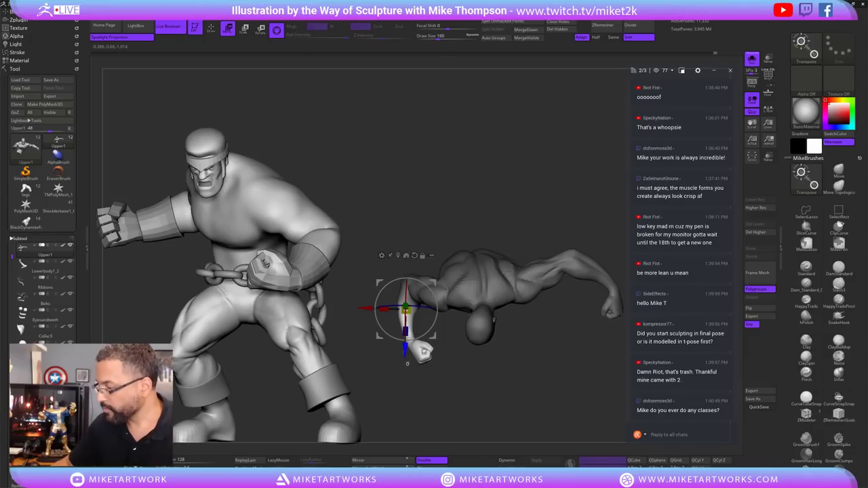
drag(405, 349, 405, 351)
drag(551, 384, 572, 378)
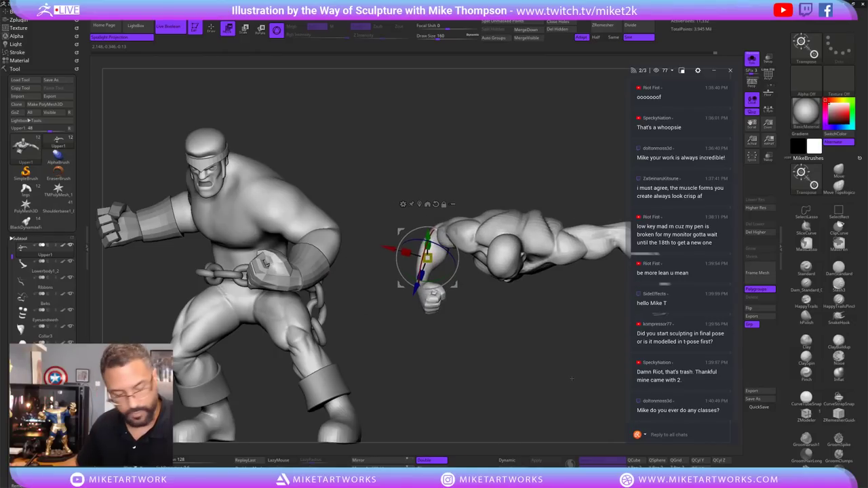
key(q)
key(ctrl+z)
key(ctrl+z)
key(ctrl+z)
key(ctrl+z)
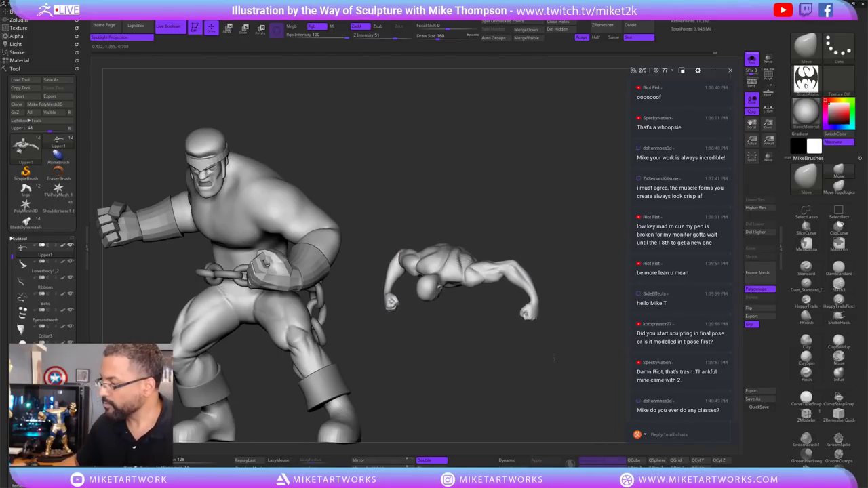
Undo once, raise a subdivision level, then redo repeatedly through the kick-pose and emblem history.
key(ctrl+z)
key(ctrl+z)
key(ctrl+z)
key(ctrl+z)
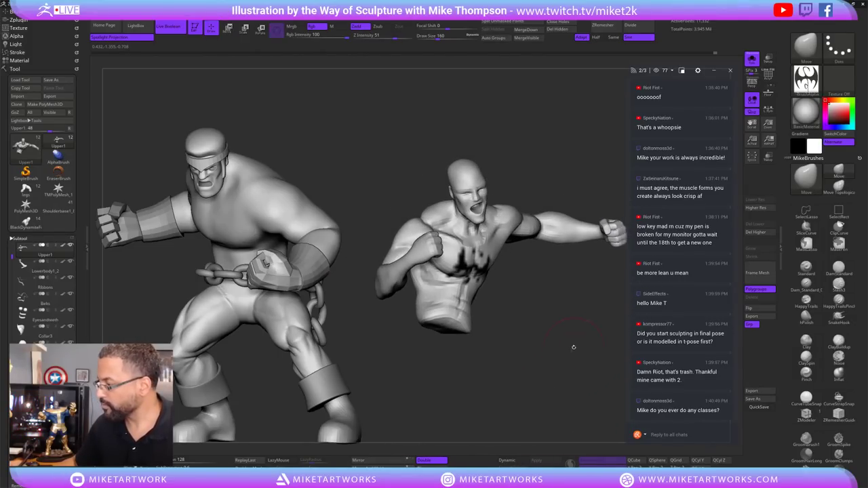
key(d)
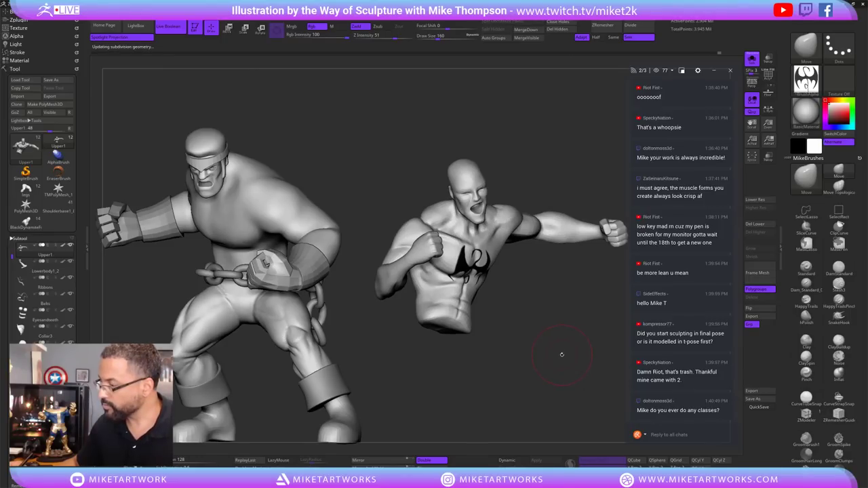
key(ctrl+shift+z)
key(ctrl+shift+z)
key(ctrl+shift+z)
key(ctrl+shift+z)
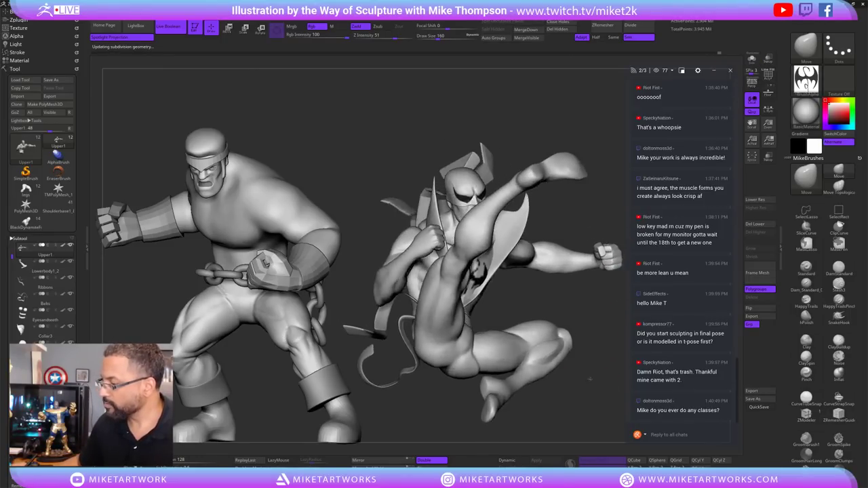
key(ctrl+shift+z)
key(ctrl+shift+z)
key(ctrl+shift+z)
key(ctrl+shift+z)
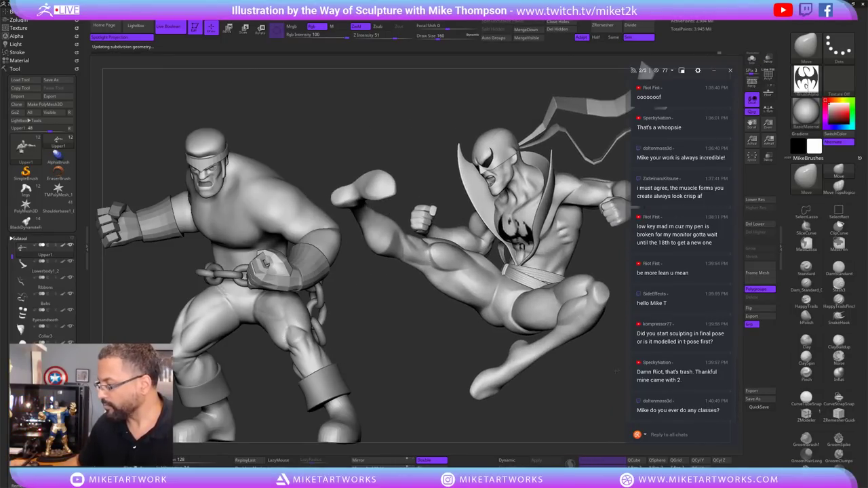
key(ctrl+shift+z)
key(ctrl+shift+z)
key(ctrl+shift+z)
key(ctrl+shift+z)
key(ctrl+shift+z)
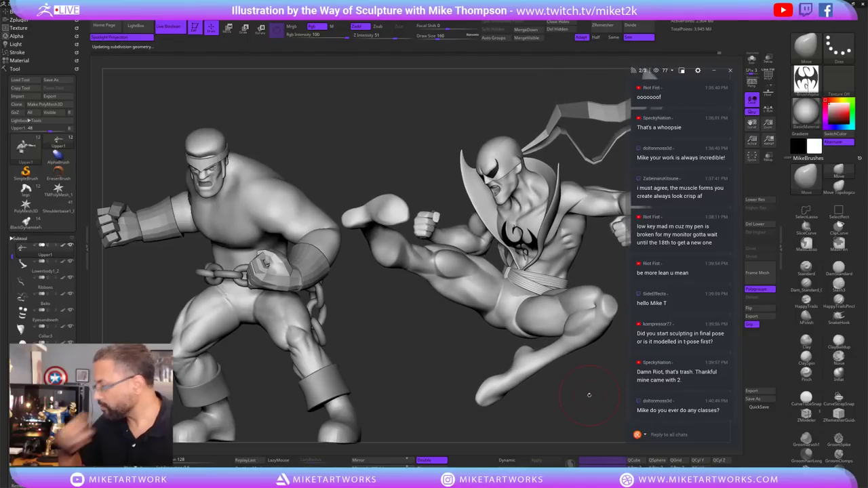
key(ctrl+shift+z)
key(ctrl+shift+z)
key(ctrl+shift+z)
key(ctrl+shift+z)
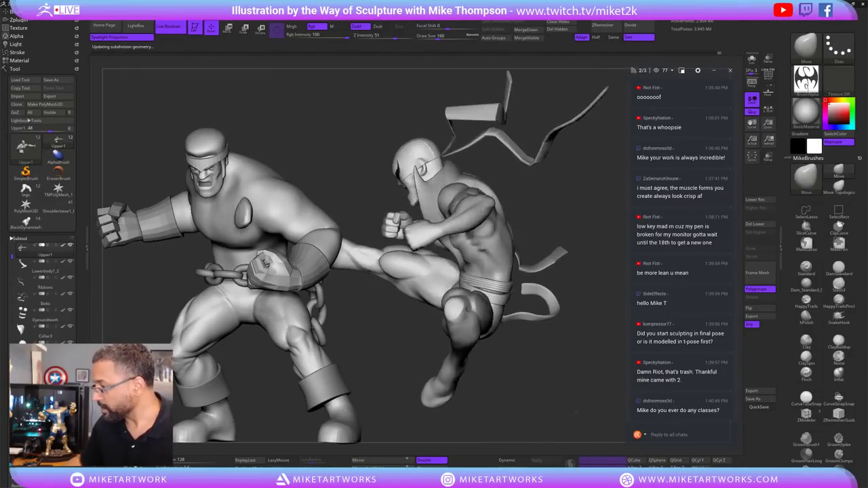
key(ctrl+shift+z)
key(ctrl+shift+z)
key(ctrl+shift+z)
key(ctrl+shift+z)
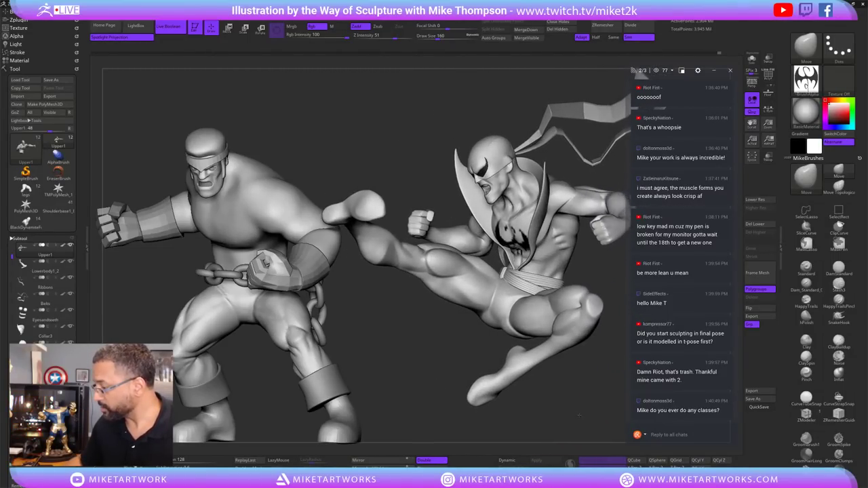
key(ctrl+shift+z)
key(ctrl+shift+z)
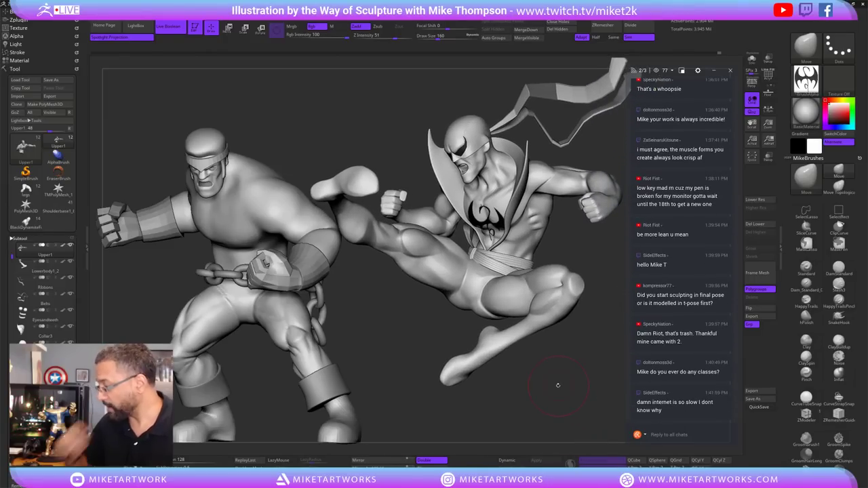
key(ctrl+shift+z)
key(ctrl+shift+z)
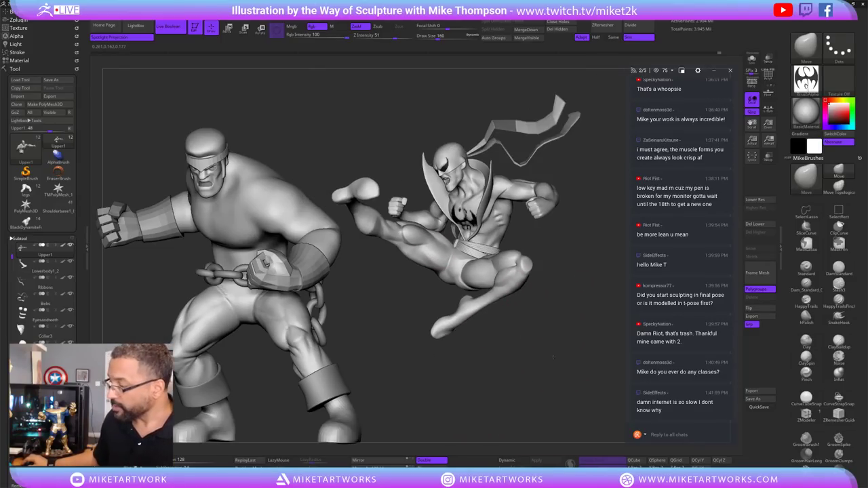
key(ctrl+shift+z)
key(ctrl+shift+z)
key(ctrl+shift+z)
key(ctrl+shift+z)
key(ctrl+shift+z)
key(ctrl+shift+z)
key(ctrl+shift+z)
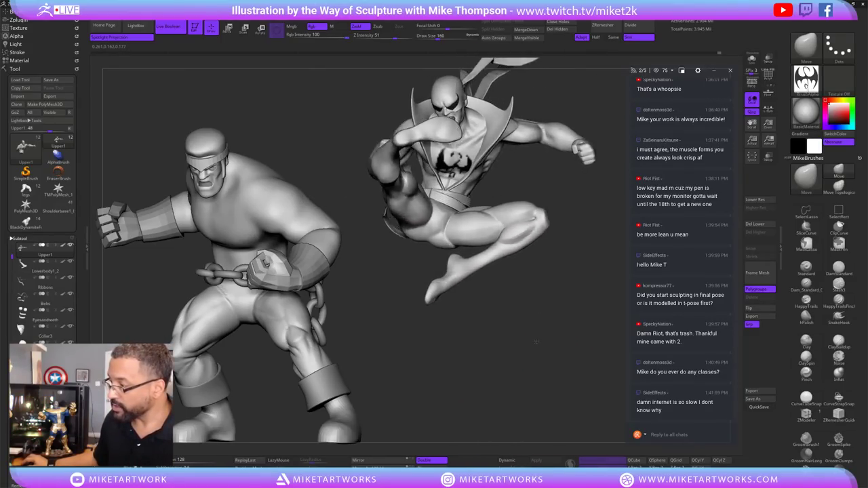
key(ctrl+shift+z)
key(ctrl+shift+z)
key(ctrl+shift+z)
key(ctrl+shift+z)
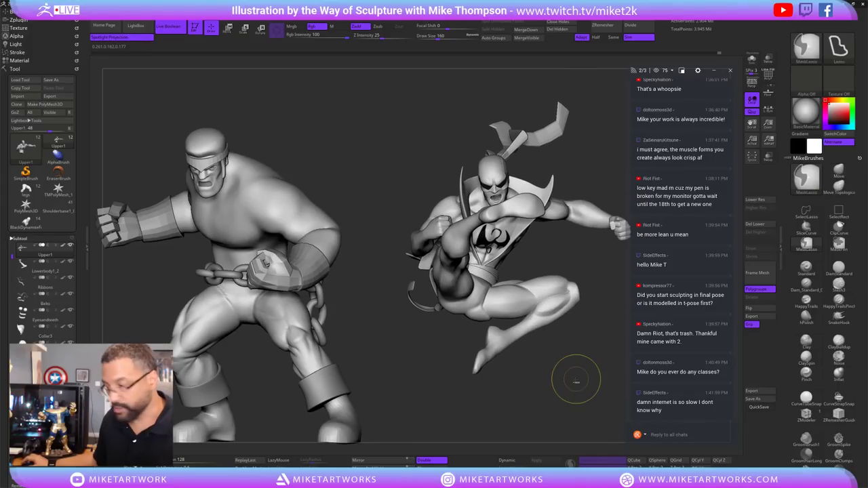
key(ctrl+shift+z)
key(ctrl+shift+z)
key(ctrl+shift+z)
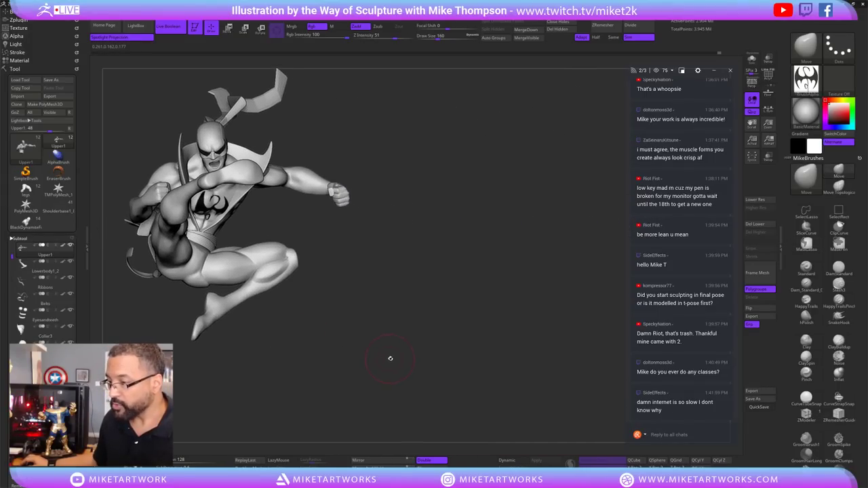
key(ctrl+shift+z)
key(ctrl+shift+z)
key(ctrl+shift+z)
key(ctrl+shift+z)
key(ctrl+shift+z)
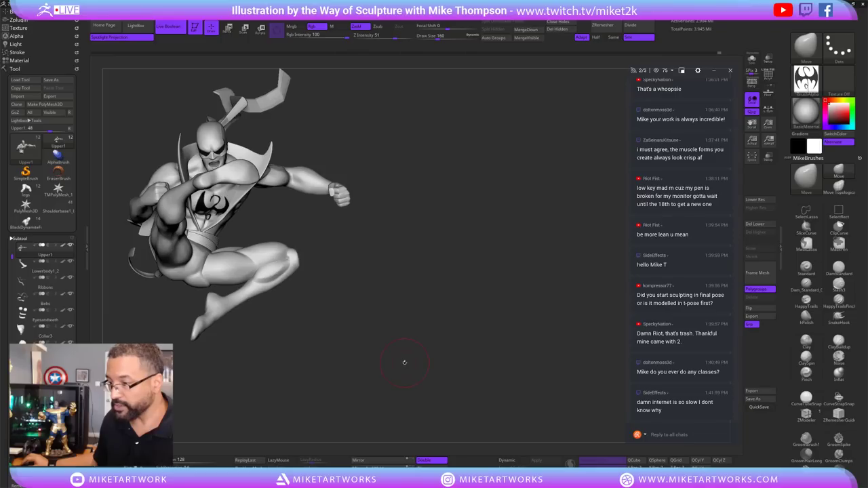
key(ctrl+shift+z)
key(ctrl+shift+z)
key(ctrl+shift+z)
key(ctrl+shift+z)
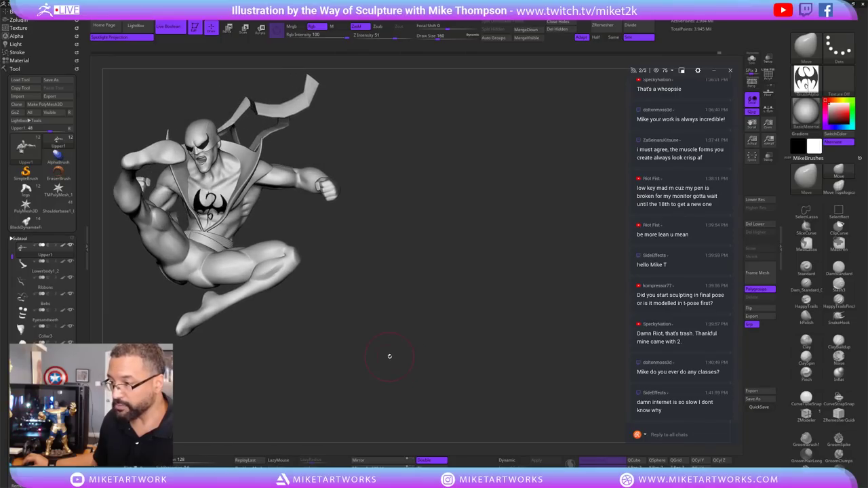
key(ctrl+shift+z)
key(ctrl+shift+z)
key(ctrl+shift+z)
key(ctrl+shift+z)
key(ctrl+shift+z)
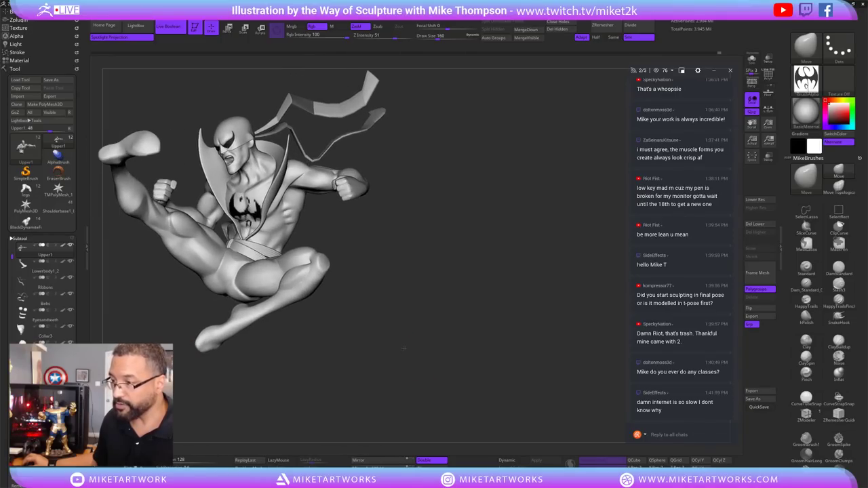
key(ctrl+shift+z)
key(ctrl+shift+z)
key(ctrl+shift+z)
key(ctrl+shift+z)
key(ctrl+shift+z)
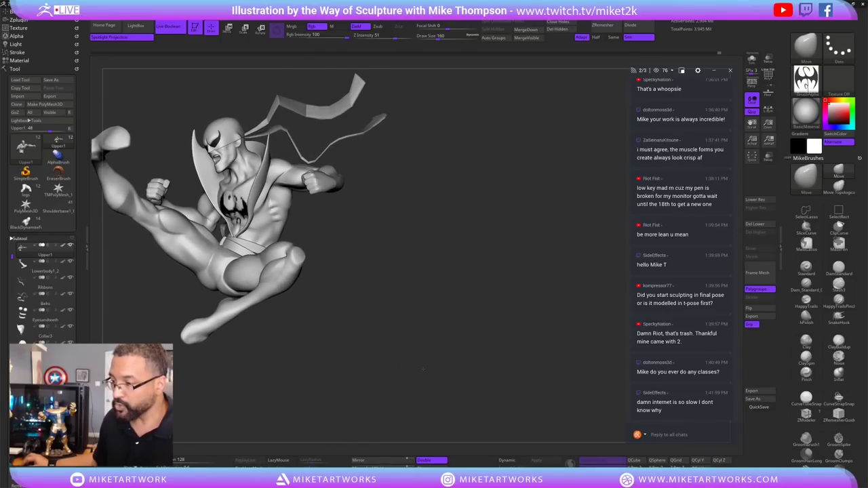
Load ironFistBlock.ZTL from the IronFist folder through Tool > Load Tool.
click(26, 82)
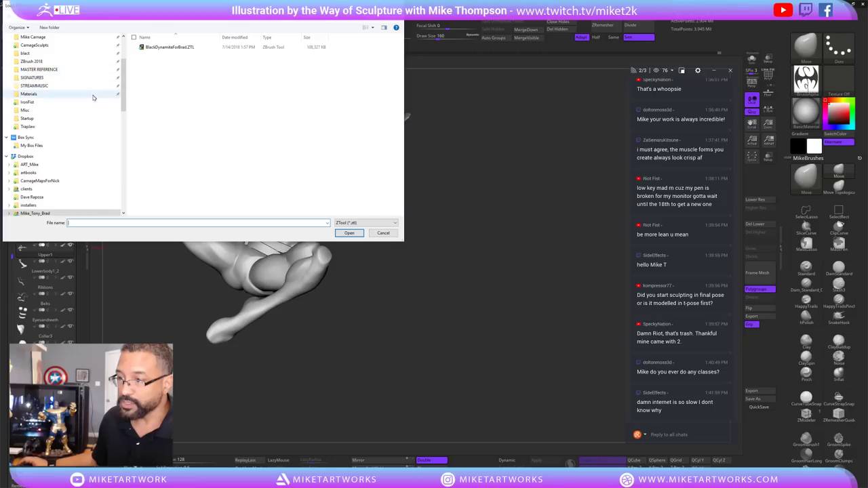
click(47, 101)
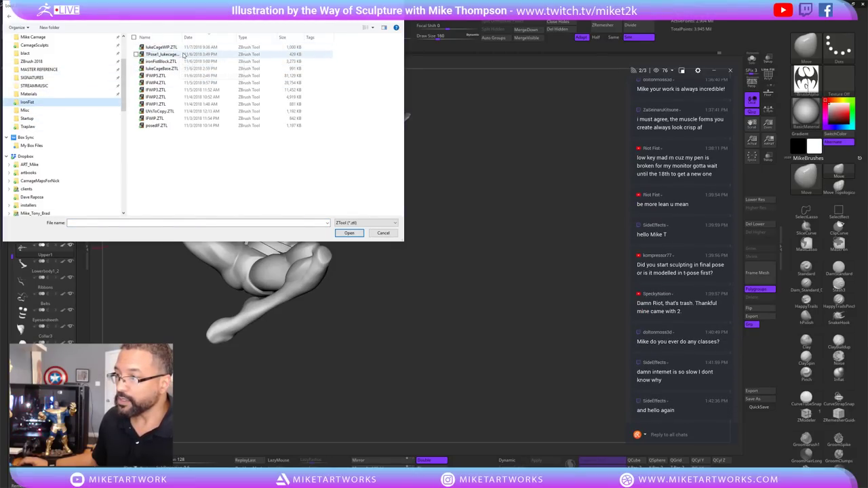
click(183, 63)
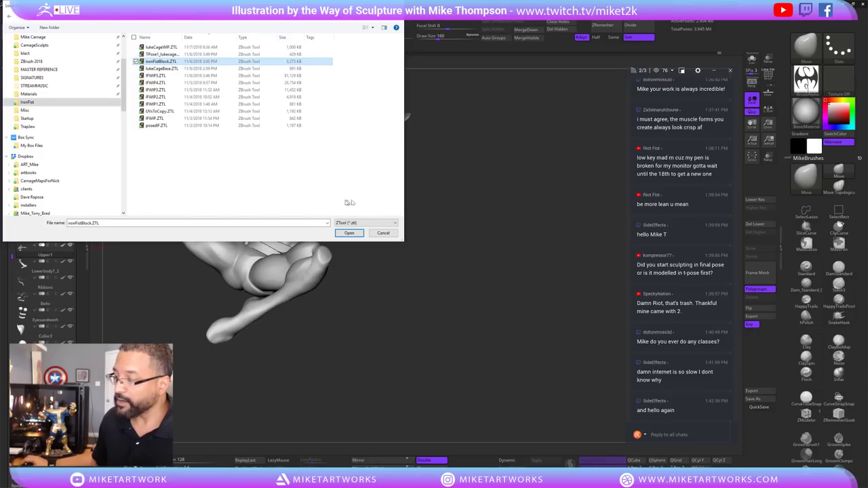
click(360, 234)
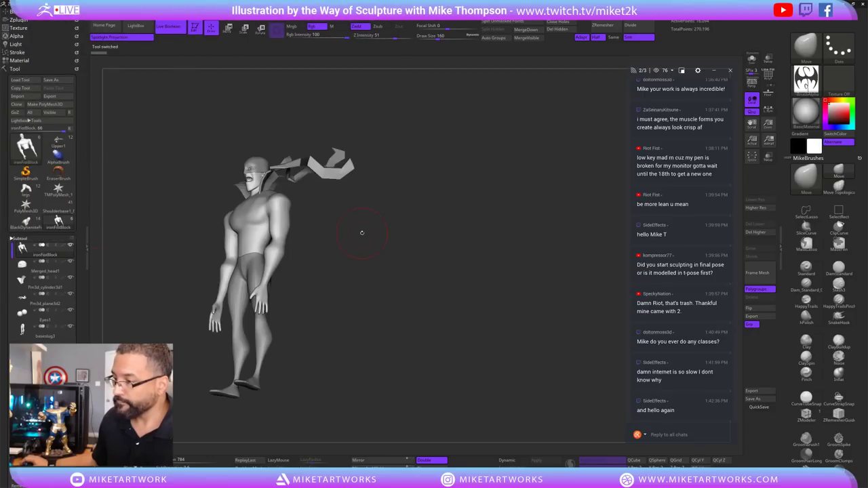
Turn the blockout to front view and Shift-drag a second copy beside the original.
drag(434, 302, 389, 334)
scroll(442, 331, up, 3)
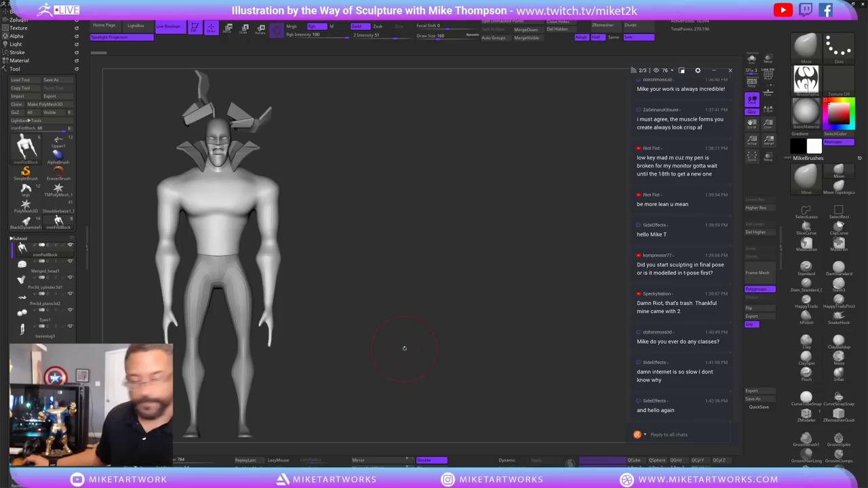
key(shift)
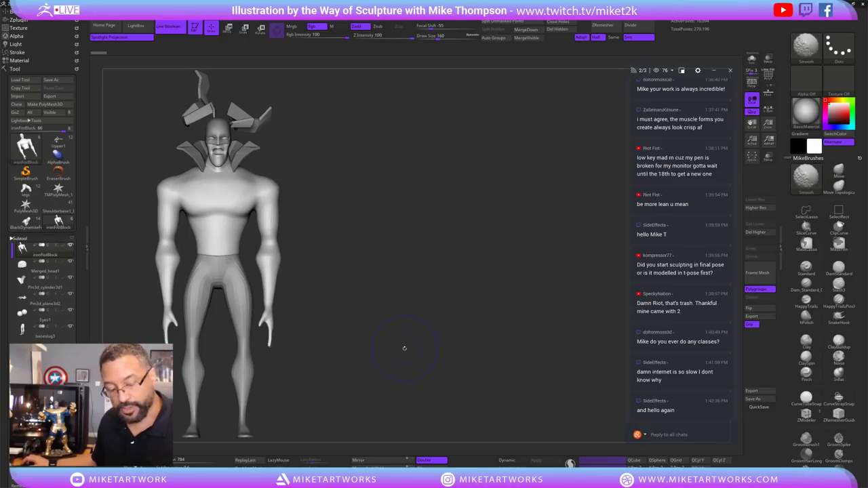
drag(403, 351, 496, 356)
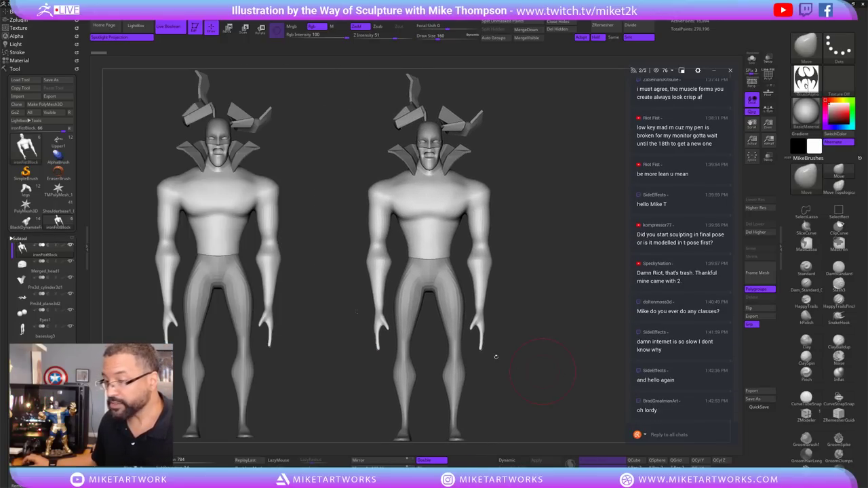
click(59, 142)
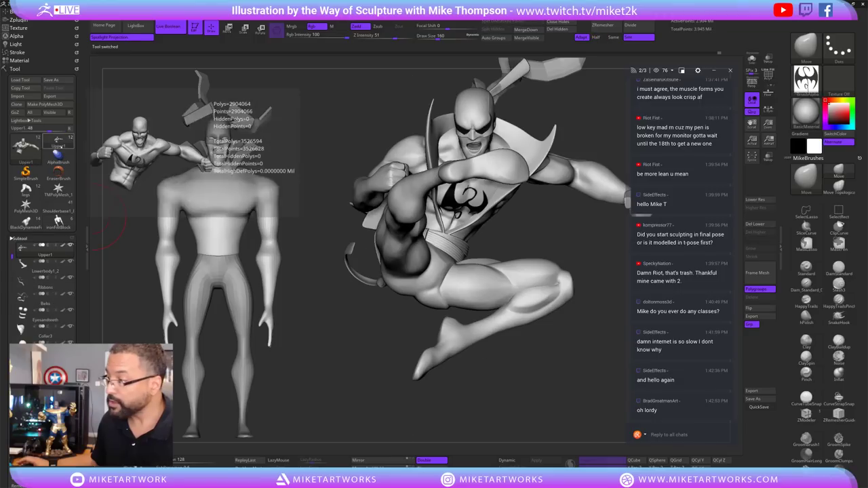
drag(515, 411, 536, 393)
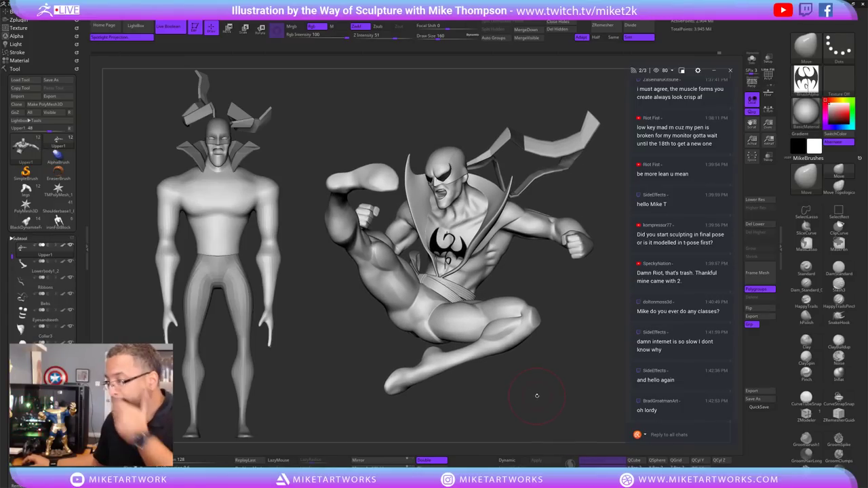
drag(534, 380, 538, 385)
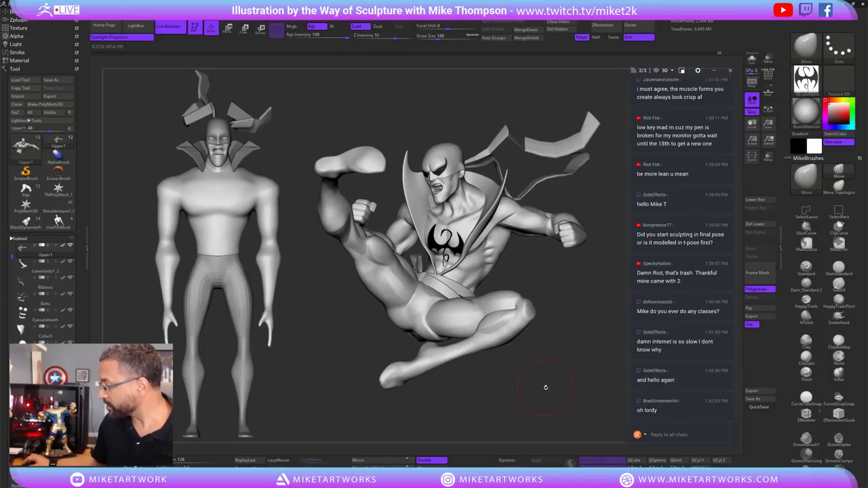
mouse_move(544, 415)
mouse_down()
mouse_move(528, 414)
mouse_move(528, 398)
mouse_move(536, 401)
mouse_move(551, 347)
mouse_move(546, 353)
mouse_move(568, 372)
mouse_move(533, 350)
mouse_move(548, 341)
mouse_move(562, 351)
mouse_move(578, 384)
mouse_move(576, 369)
mouse_up()
Orbit to the back of the sculpt and set the draw size to 112.
mouse_move(536, 352)
mouse_down()
mouse_move(563, 365)
mouse_move(533, 353)
mouse_move(511, 367)
mouse_move(458, 239)
mouse_up()
key(s)
click(447, 247)
key(s)
click(457, 240)
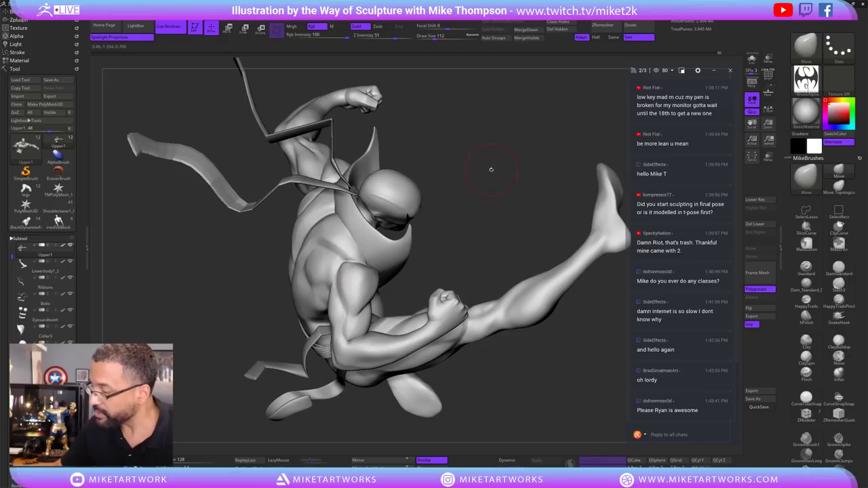
Ctrl-lasso mask the upper arm, then invert the mask to leave the shoulder cap free.
mouse_move(495, 156)
mouse_down()
mouse_move(461, 178)
mouse_move(490, 163)
mouse_move(545, 285)
mouse_move(588, 331)
mouse_move(407, 257)
mouse_up()
key(ctrl)
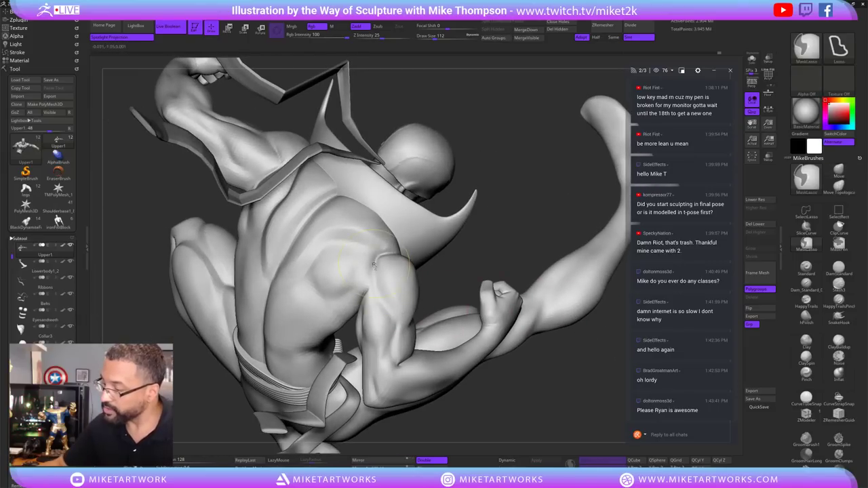
mouse_move(373, 284)
ctrl+mouse_down()
mouse_move(394, 323)
mouse_move(435, 285)
mouse_move(375, 284)
ctrl+mouse_up()
ctrl+click(501, 234)
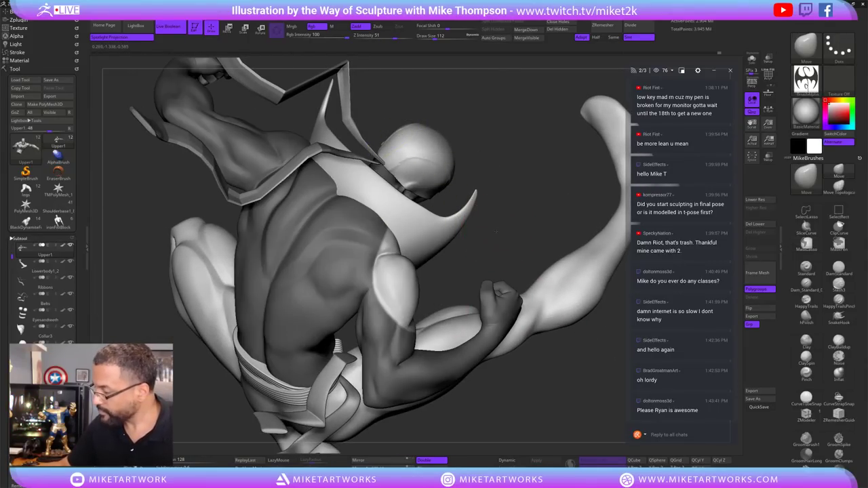
drag(495, 231, 475, 244)
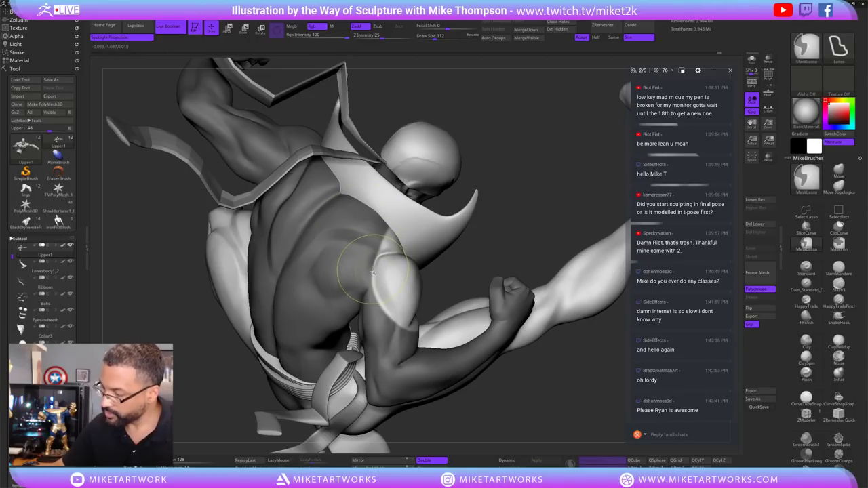
Turn on Solo to show the torso alone, hiding the ribbons and belts.
drag(407, 332, 371, 260)
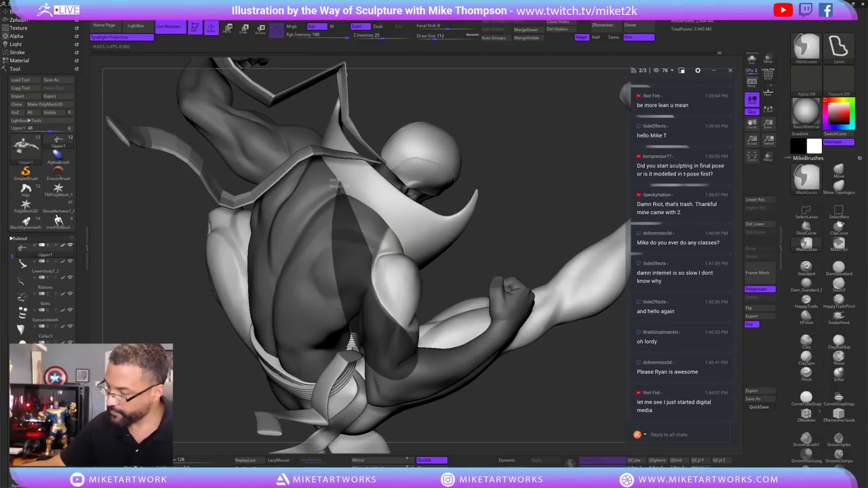
mouse_move(474, 258)
mouse_down()
mouse_move(527, 338)
mouse_move(537, 375)
mouse_up()
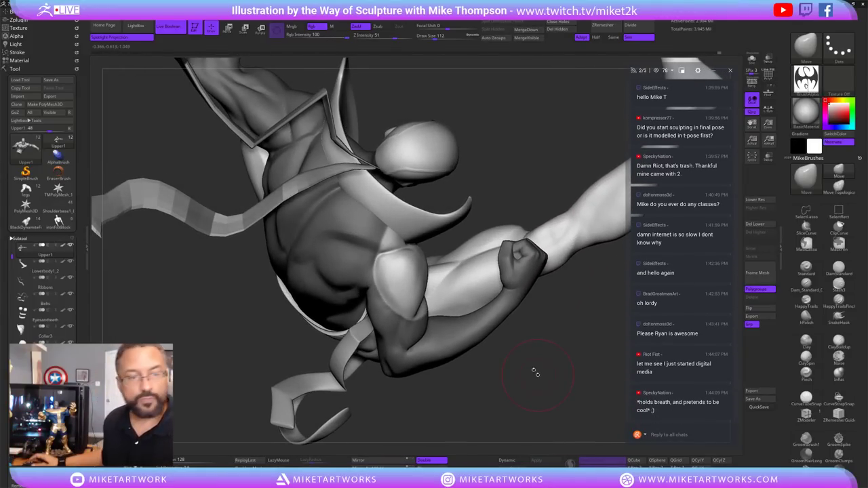
mouse_move(25, 205)
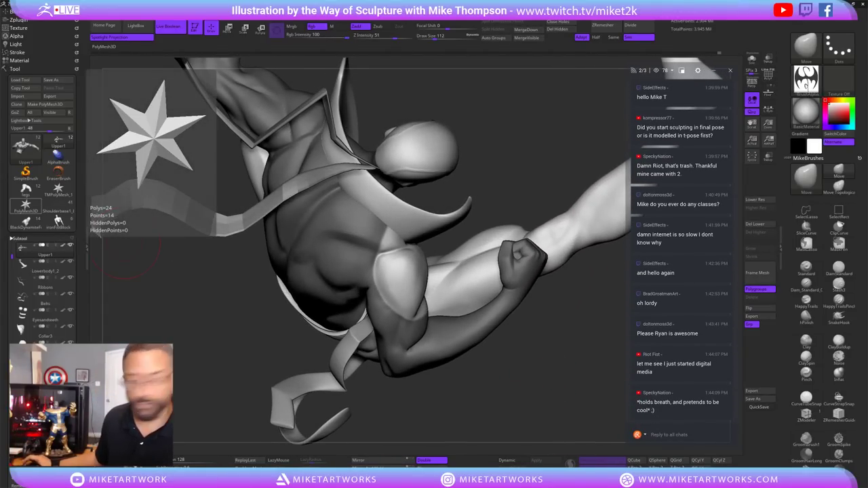
drag(203, 292, 380, 258)
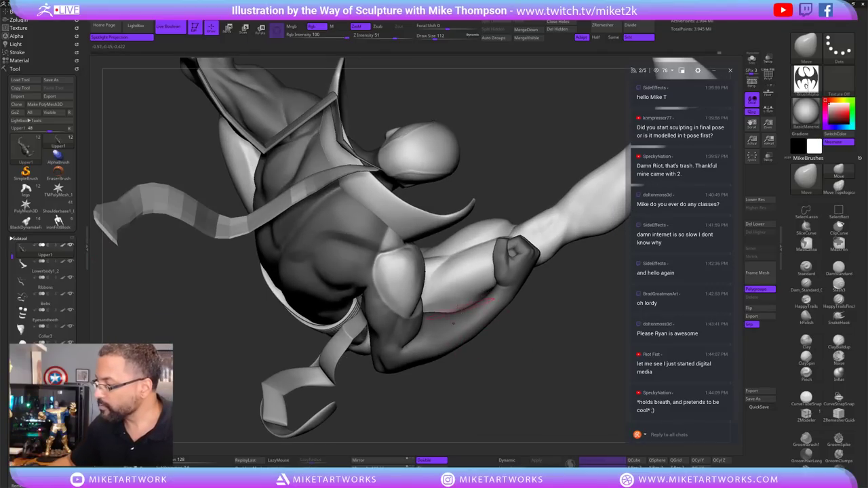
key(ctrl)
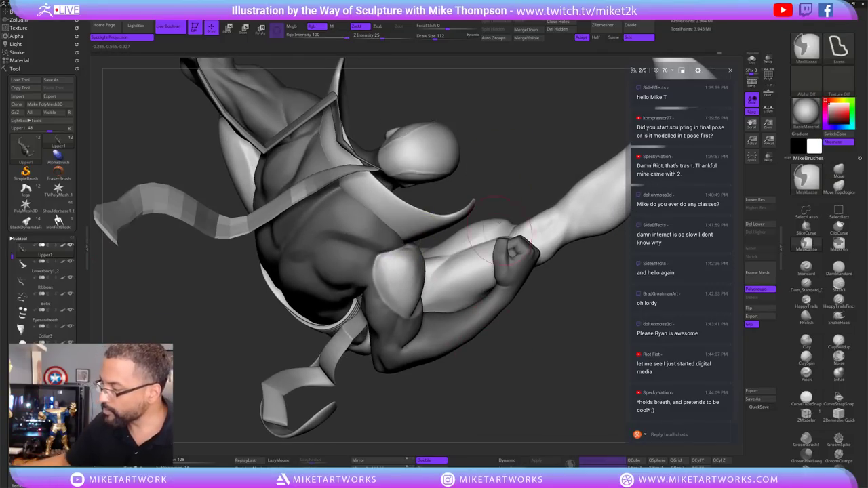
click(752, 58)
drag(691, 142, 706, 153)
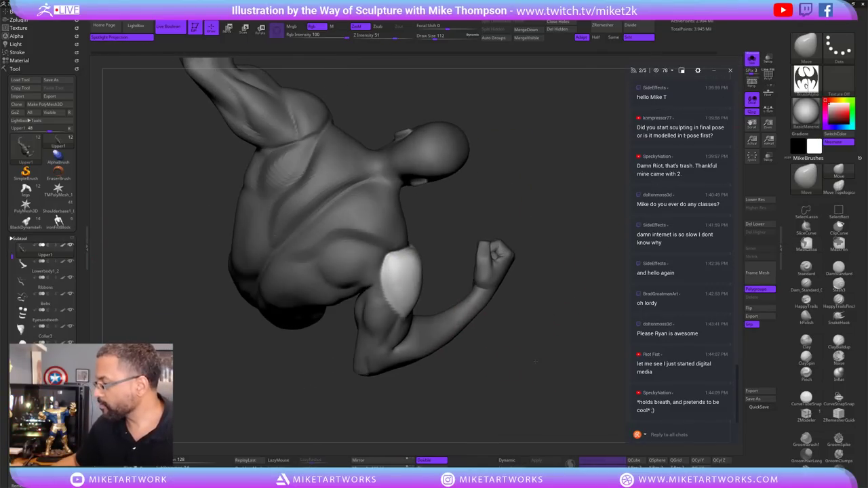
Switch to hPolish at size 54 and inspect the shoulder pad from back and front angles.
click(806, 308)
key(s)
drag(529, 377, 421, 285)
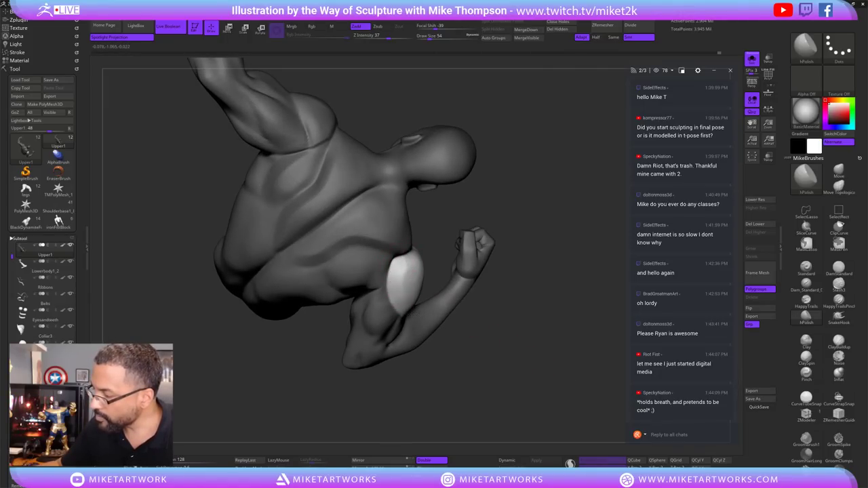
drag(492, 364, 392, 271)
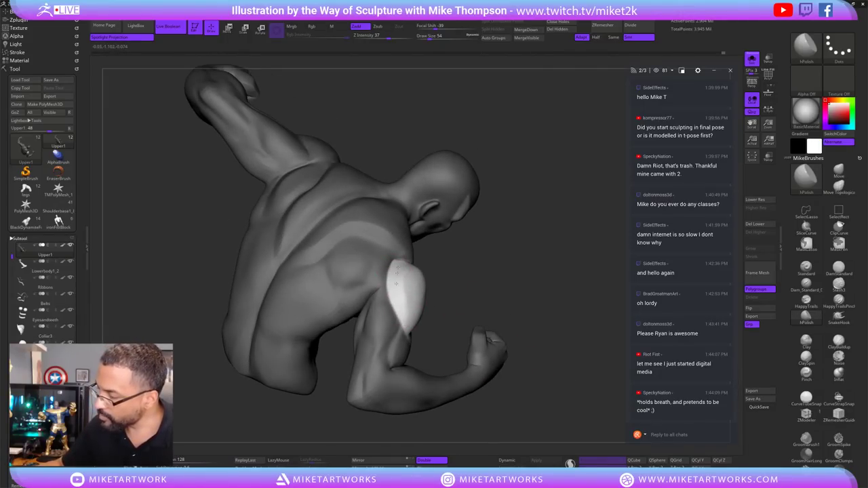
mouse_move(476, 264)
mouse_down()
mouse_move(402, 314)
mouse_move(380, 306)
mouse_move(408, 314)
mouse_up()
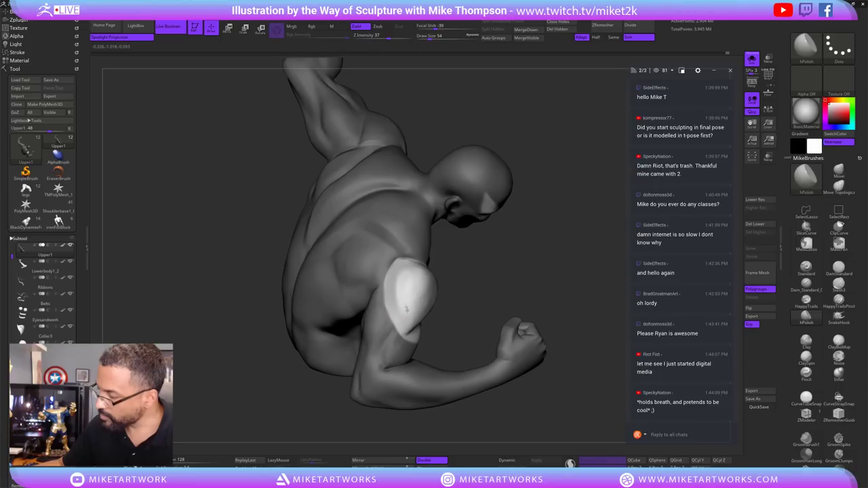
mouse_move(463, 273)
mouse_down()
mouse_move(488, 276)
mouse_move(409, 271)
mouse_up()
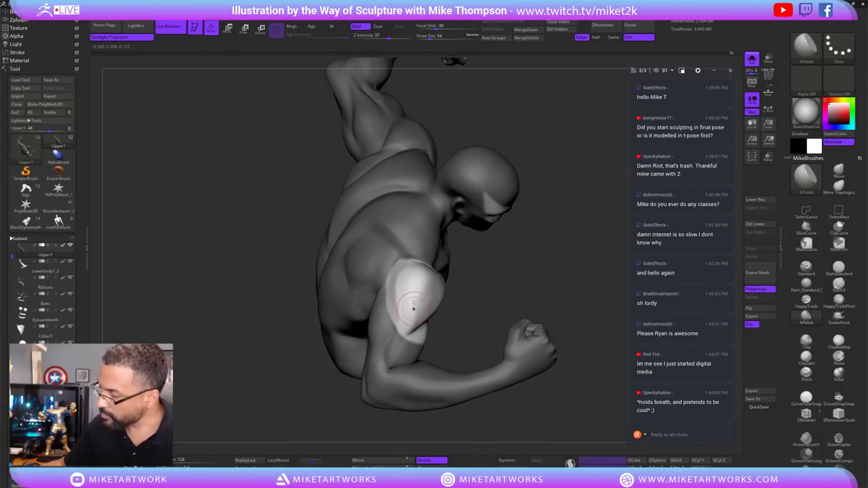
drag(480, 264, 411, 260)
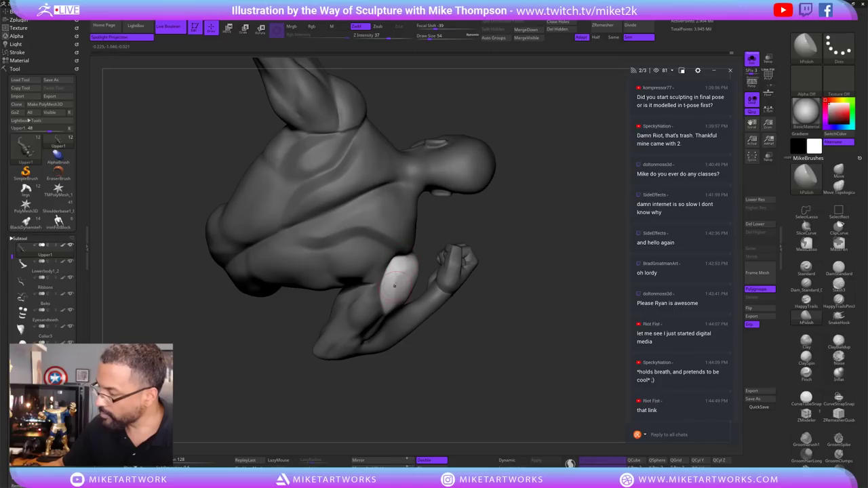
drag(505, 268, 536, 282)
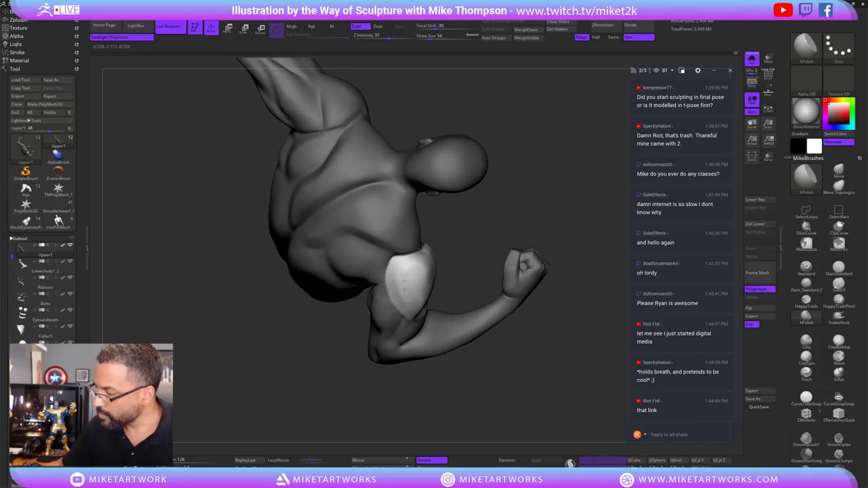
mouse_move(407, 289)
mouse_down()
mouse_move(396, 272)
mouse_move(404, 282)
mouse_move(460, 245)
mouse_up()
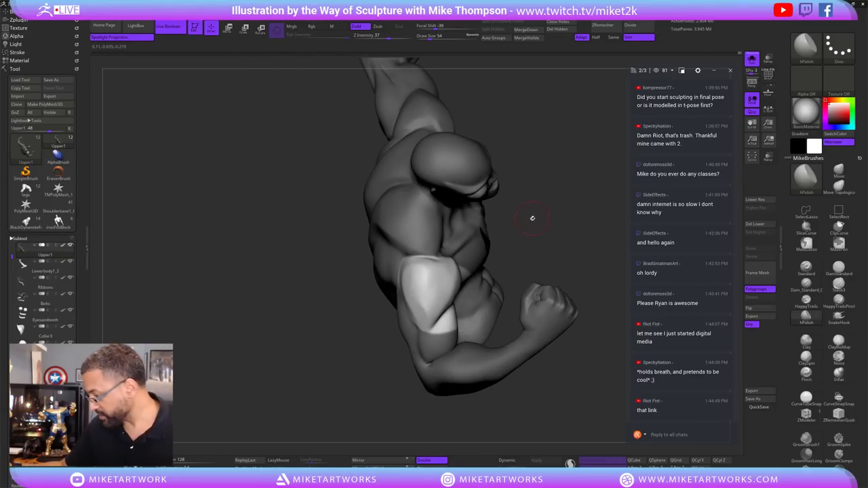
drag(532, 218, 419, 275)
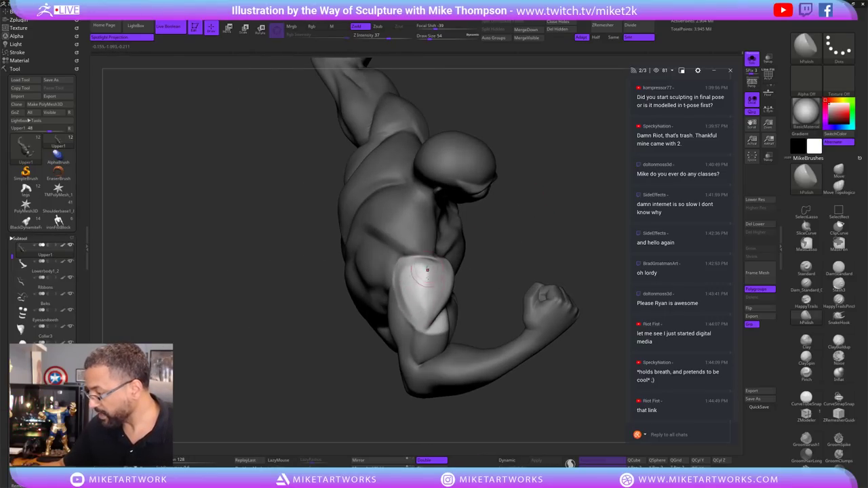
mouse_move(533, 222)
mouse_down()
mouse_move(522, 227)
mouse_move(543, 207)
mouse_move(420, 286)
mouse_up()
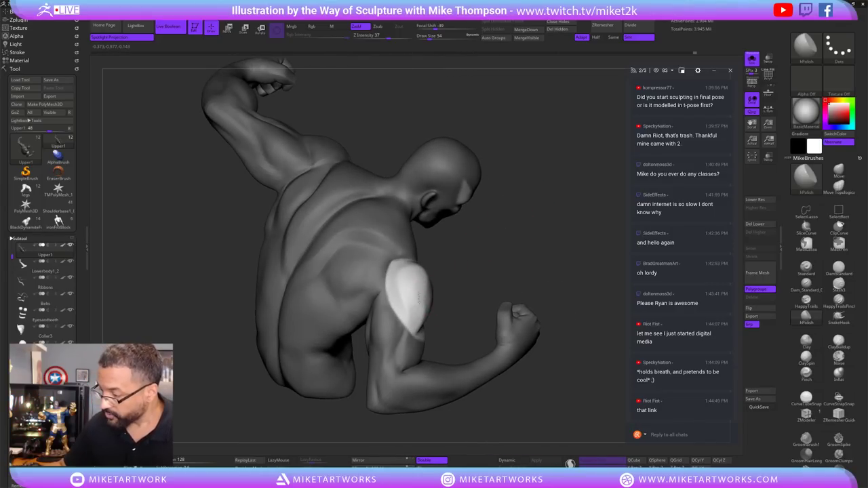
mouse_move(510, 240)
mouse_down()
mouse_move(573, 200)
mouse_move(422, 312)
mouse_up()
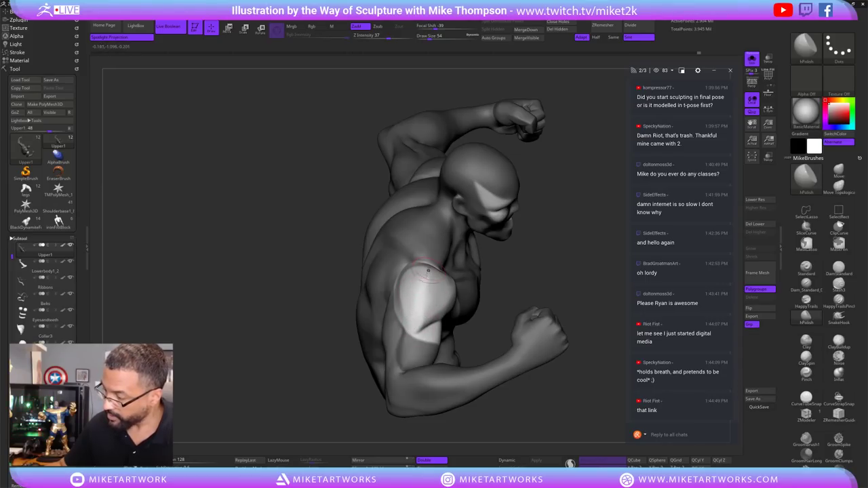
drag(498, 244, 516, 216)
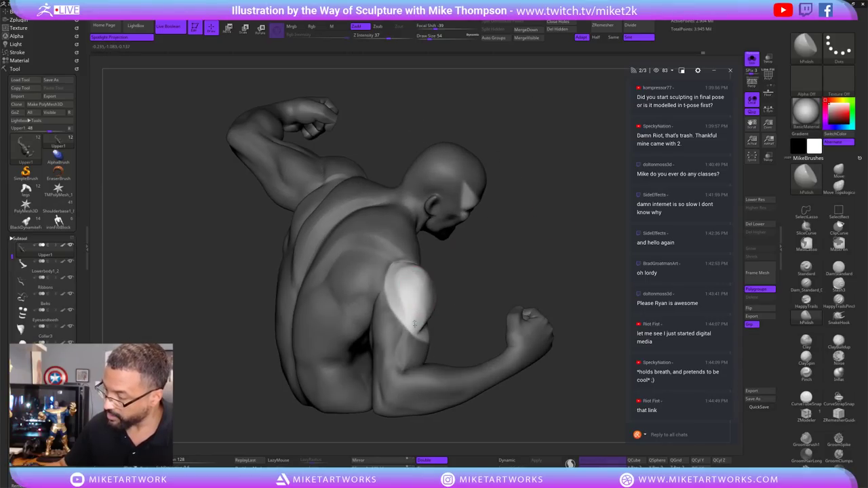
Shift-smooth the shoulder pad and reduce the brush size from 54 to 34.
key(shift)
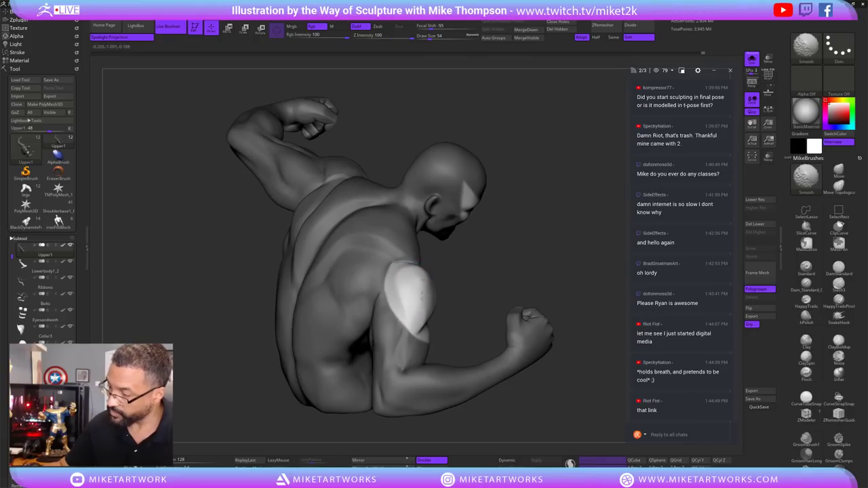
mouse_move(499, 255)
mouse_down()
mouse_move(508, 233)
mouse_move(494, 236)
mouse_move(490, 213)
mouse_up()
key(s)
drag(485, 269, 412, 297)
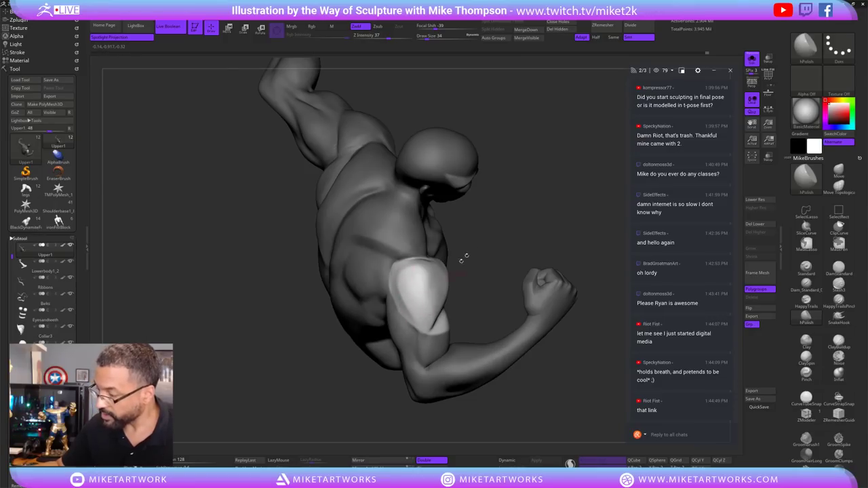
drag(462, 258, 399, 278)
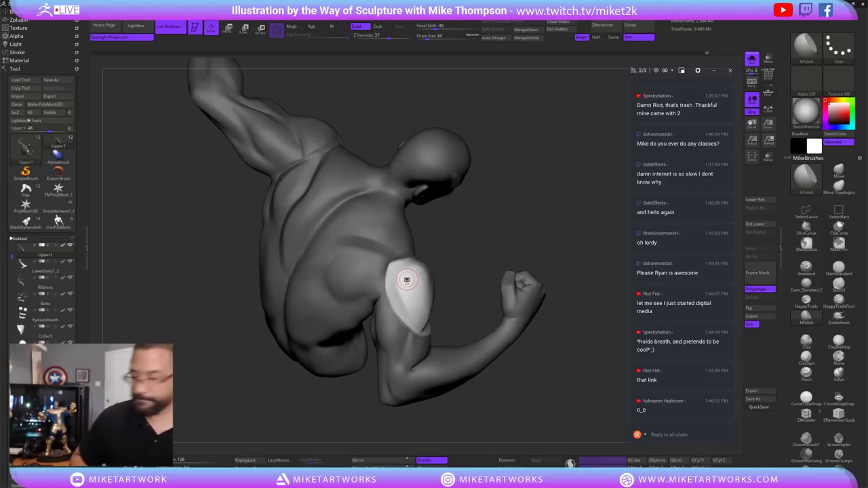
Alternate hPolish and Shift-Smooth strokes on the exposed shoulder pad, viewing from above, behind and front.
mouse_move(536, 346)
mouse_down()
mouse_move(548, 357)
mouse_move(537, 373)
mouse_move(470, 380)
mouse_move(495, 369)
mouse_move(431, 301)
mouse_up()
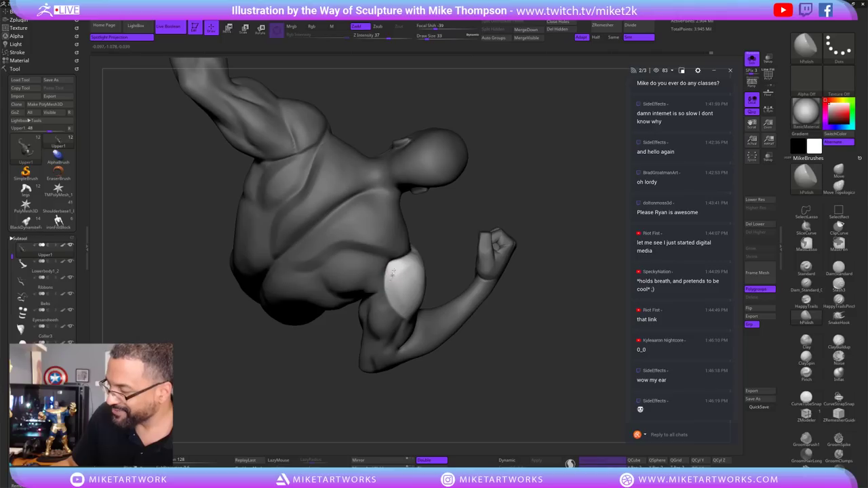
drag(488, 210, 477, 212)
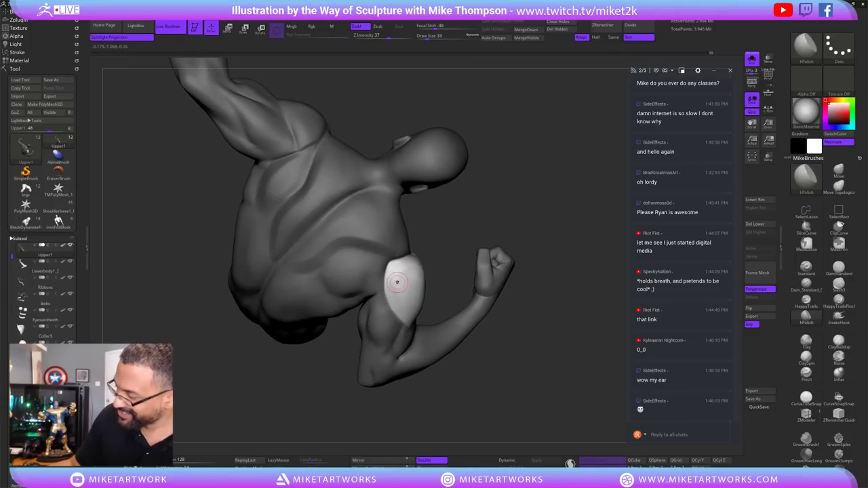
drag(442, 237, 405, 276)
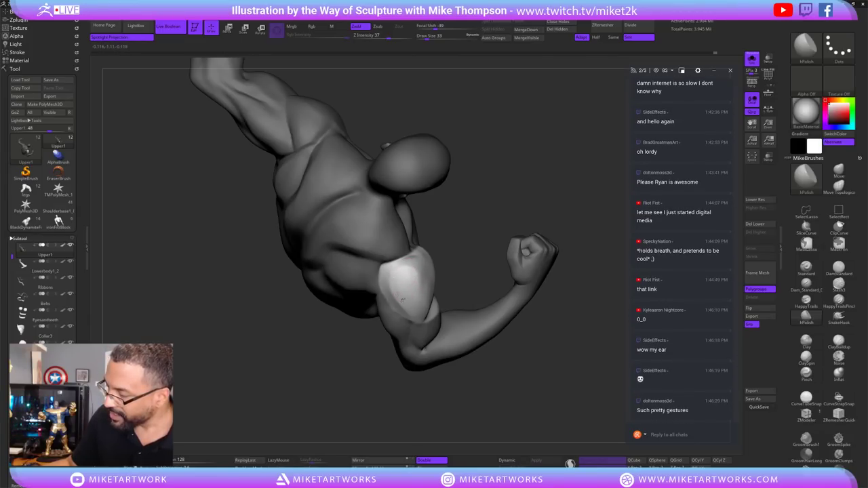
drag(477, 211, 444, 221)
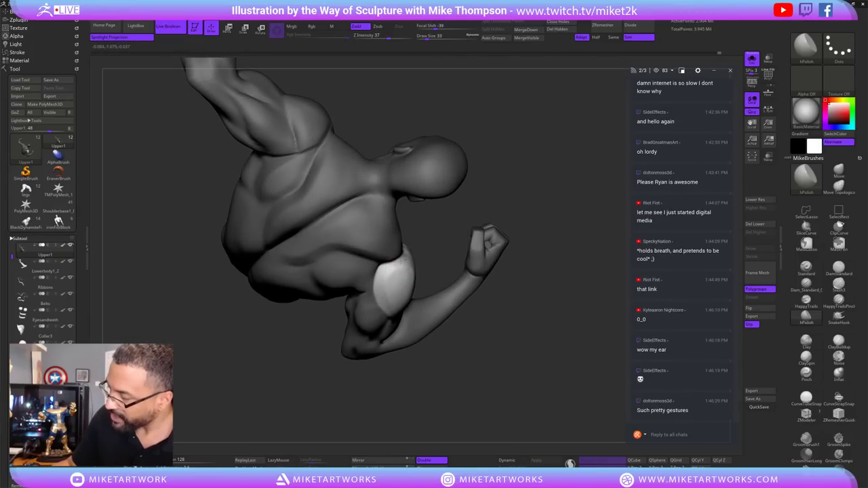
drag(445, 334, 477, 327)
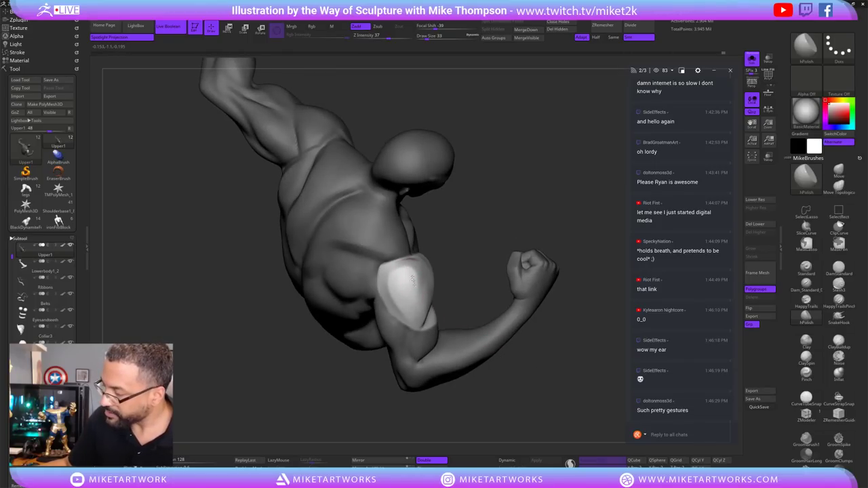
mouse_move(453, 259)
mouse_down()
mouse_move(453, 235)
mouse_move(456, 298)
mouse_up()
key(shift)
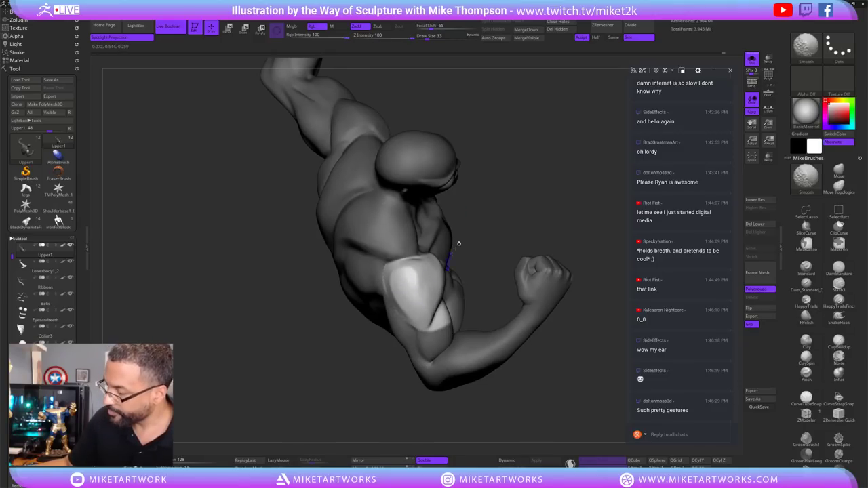
mouse_move(458, 243)
mouse_down()
mouse_move(564, 169)
mouse_move(577, 197)
mouse_move(408, 277)
mouse_up()
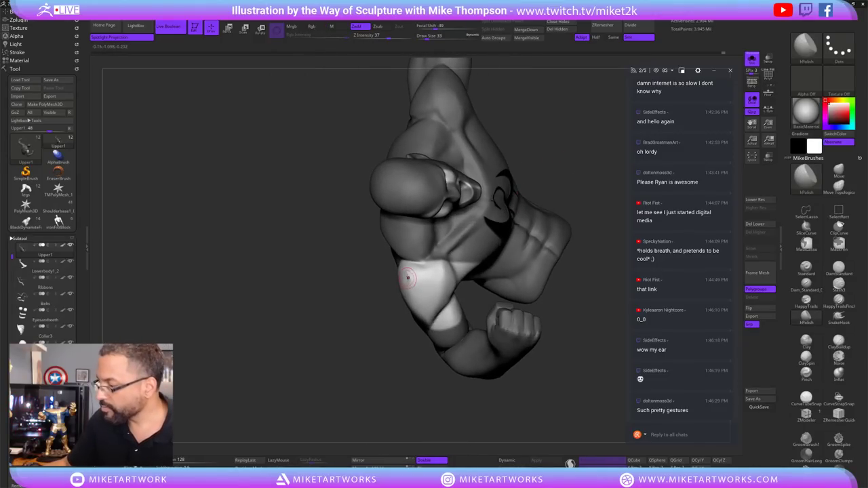
key(shift)
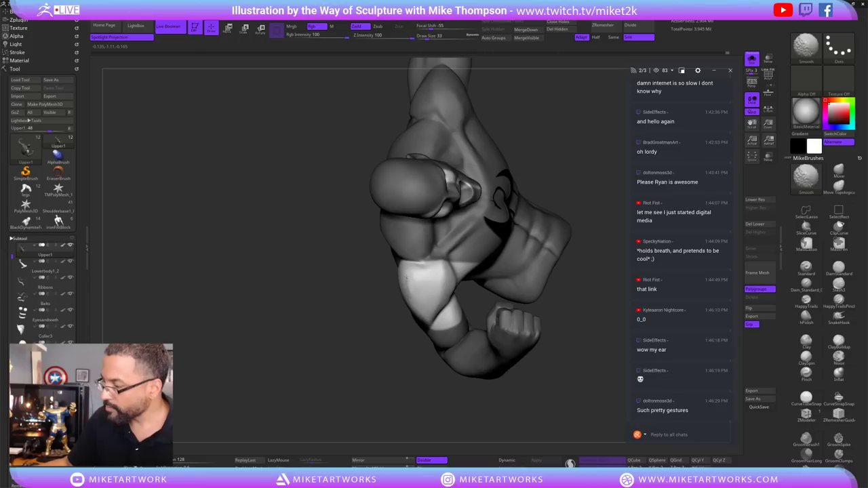
mouse_move(543, 405)
mouse_down()
mouse_move(522, 387)
mouse_move(559, 397)
mouse_move(568, 382)
mouse_move(552, 374)
mouse_move(563, 397)
mouse_move(534, 229)
mouse_move(452, 214)
mouse_move(451, 293)
mouse_up()
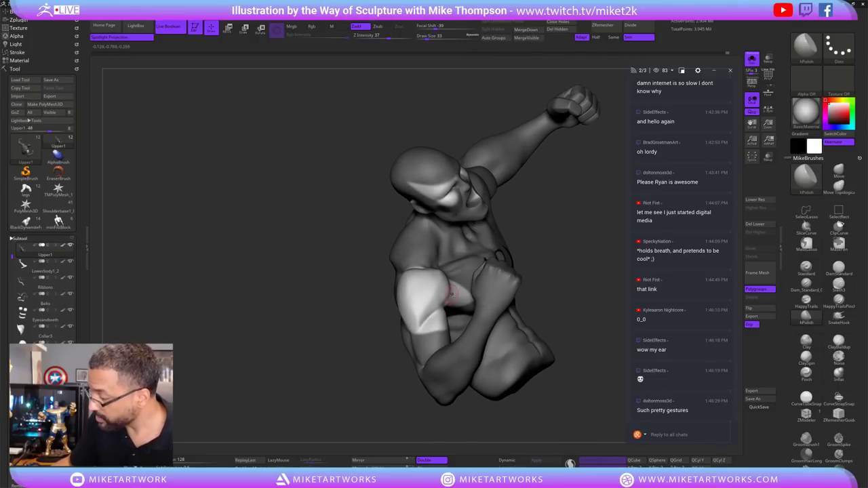
Clear the mask and deepen the deltoid beside the chest dragon emblem.
key(ctrl)
key(ctrl)
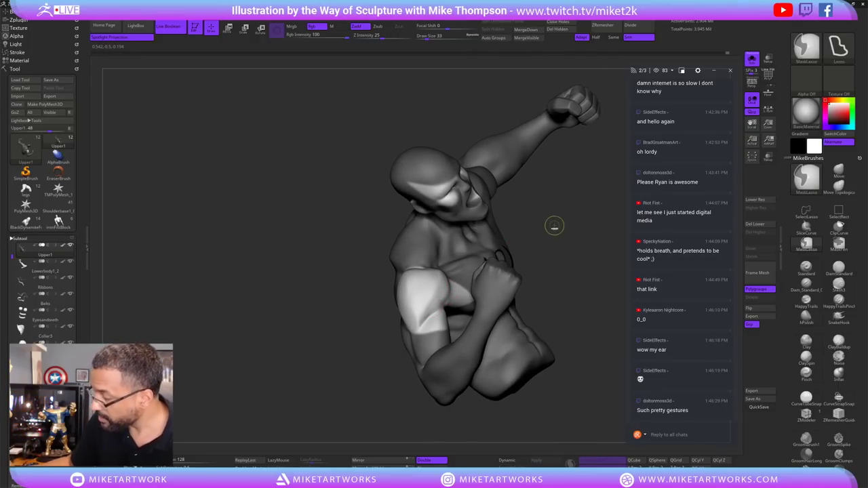
ctrl+drag(543, 251, 550, 264)
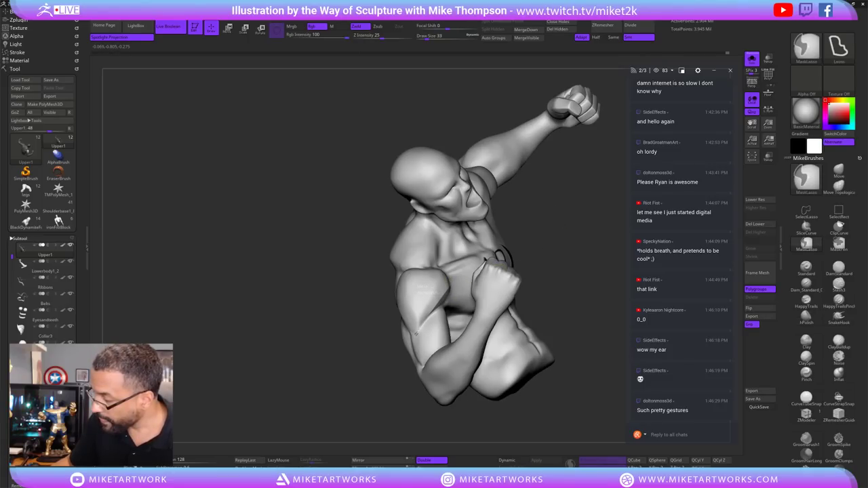
mouse_move(585, 217)
mouse_down()
mouse_move(484, 387)
mouse_move(422, 242)
mouse_up()
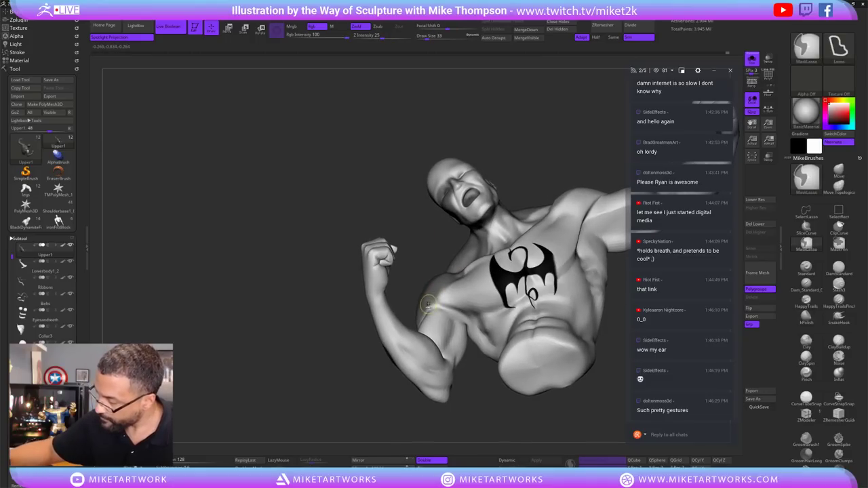
drag(434, 309, 468, 298)
mouse_move(486, 377)
mouse_down()
mouse_move(485, 362)
mouse_move(478, 384)
mouse_move(475, 353)
mouse_move(483, 390)
mouse_up()
Switch to the Move brush at size 72 and save the project with Ctrl+S.
click(839, 173)
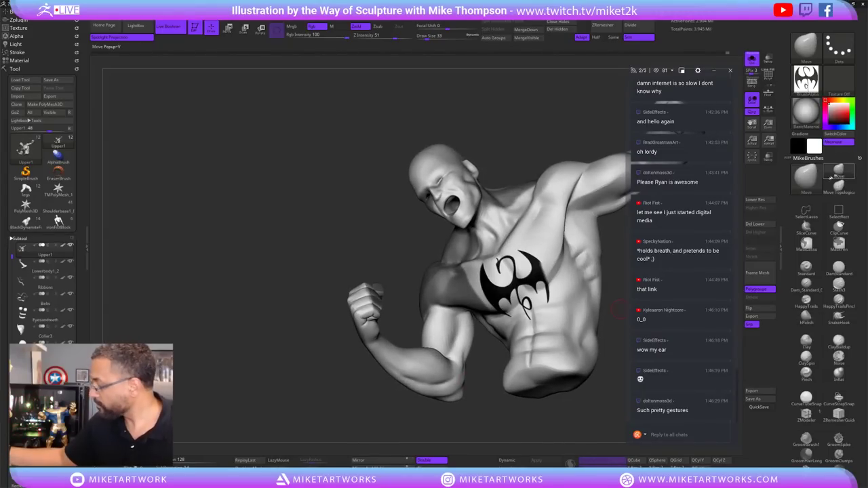
key(s)
click(581, 404)
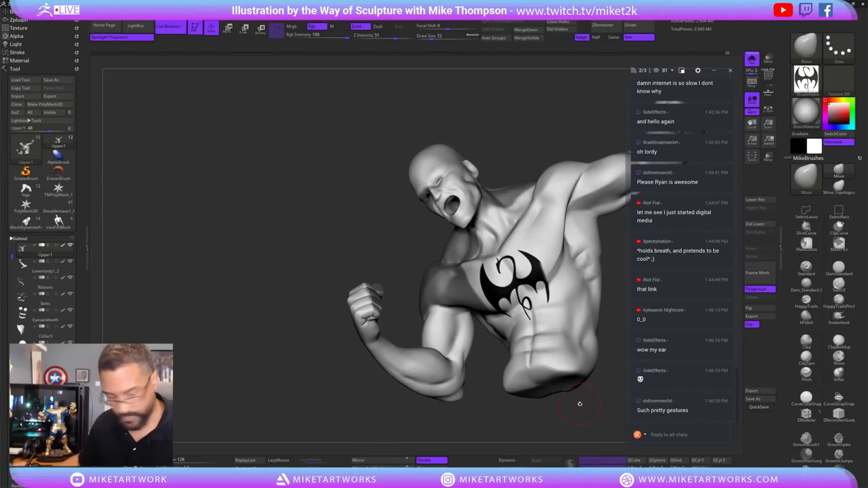
key(shift)
key(ctrl+s)
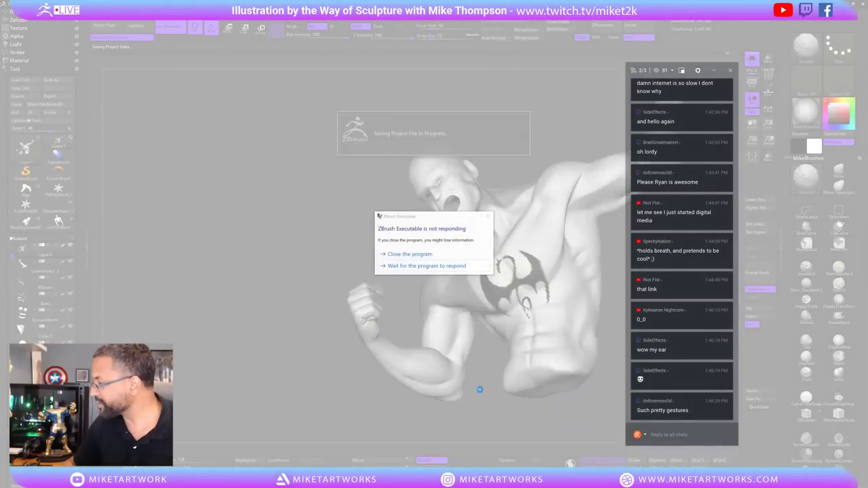
Choose 'Wait for the program to respond' so the project save continues.
click(448, 266)
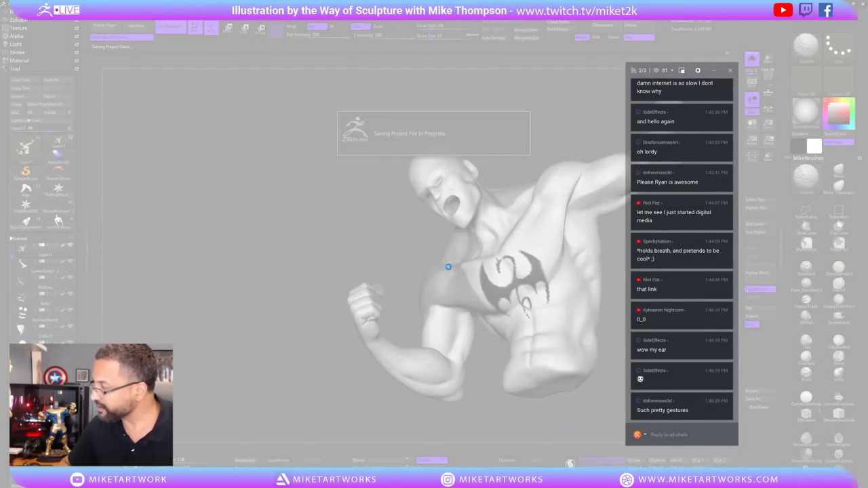
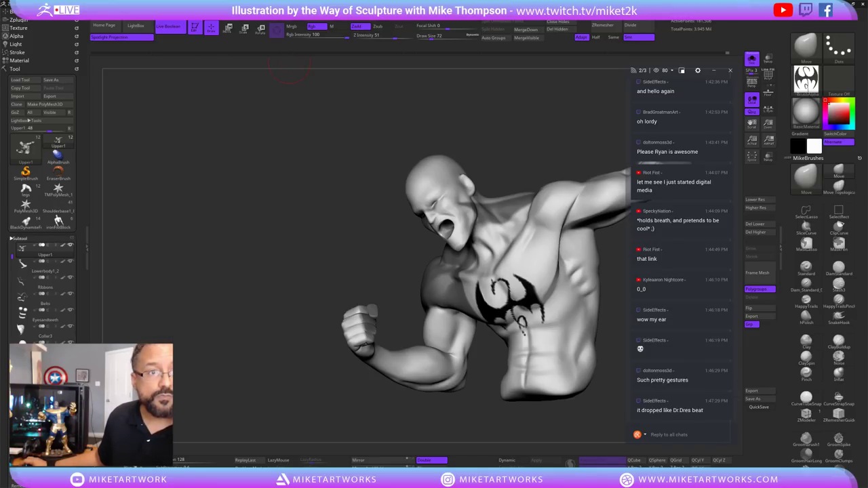
Move and enlarge the browser window to show the full course banner.
drag(475, 100, 261, 100)
drag(436, 232, 435, 468)
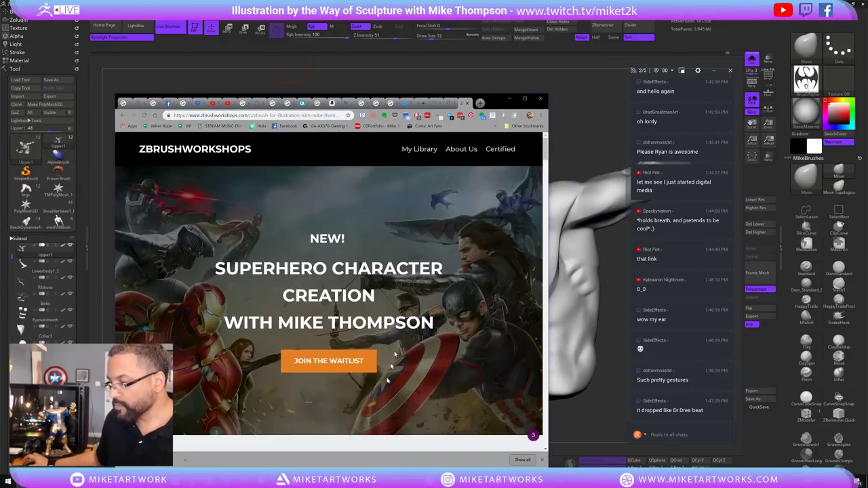
scroll(433, 298, down, 3)
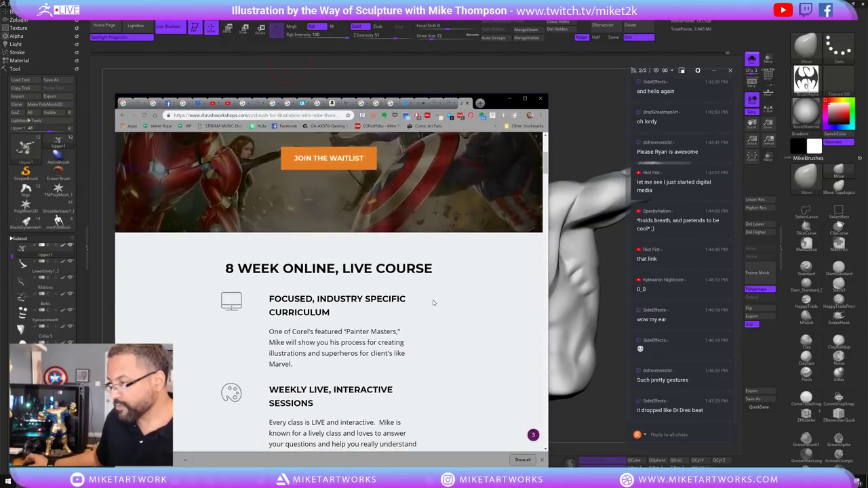
scroll(432, 300, up, 3)
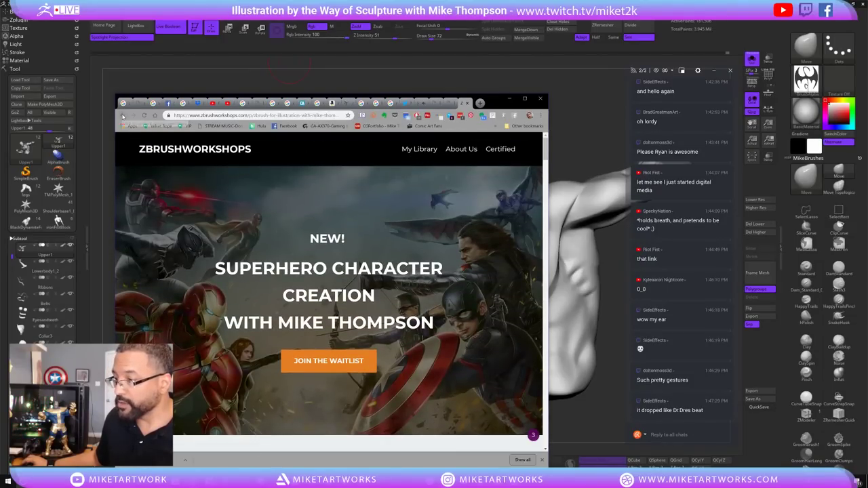
Search 'on demand' and open the Superhero Character Creation course page.
click(123, 116)
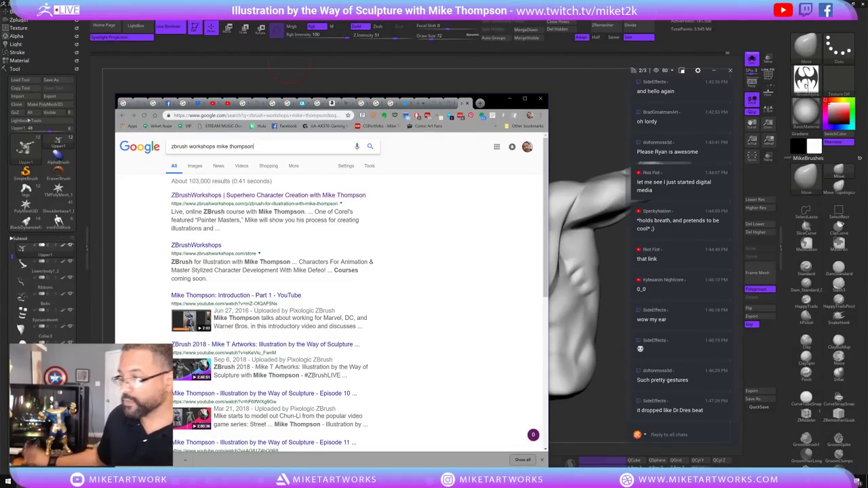
text(on demand)
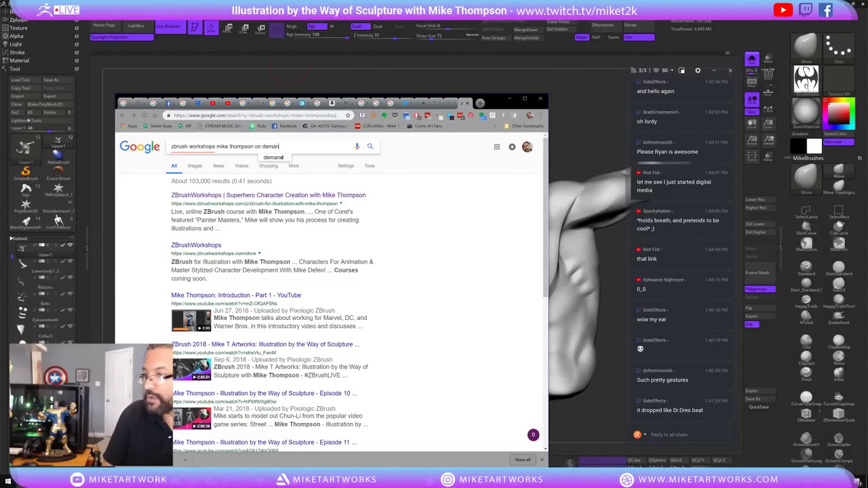
key(Return)
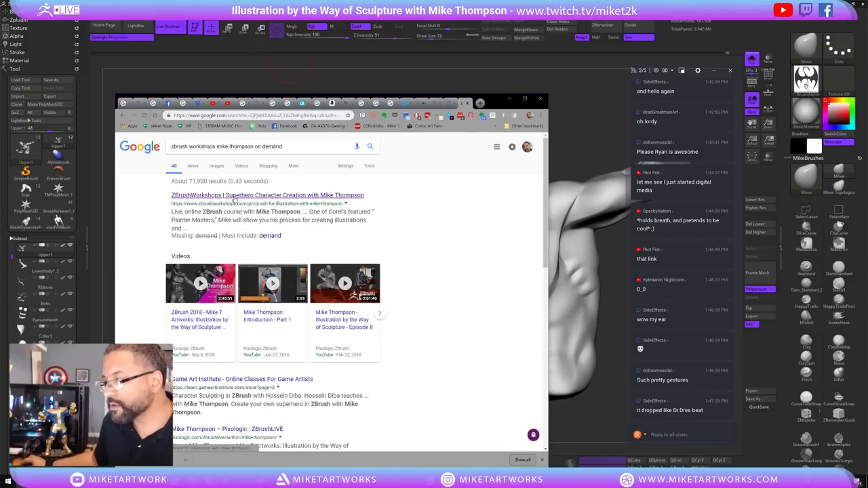
click(232, 196)
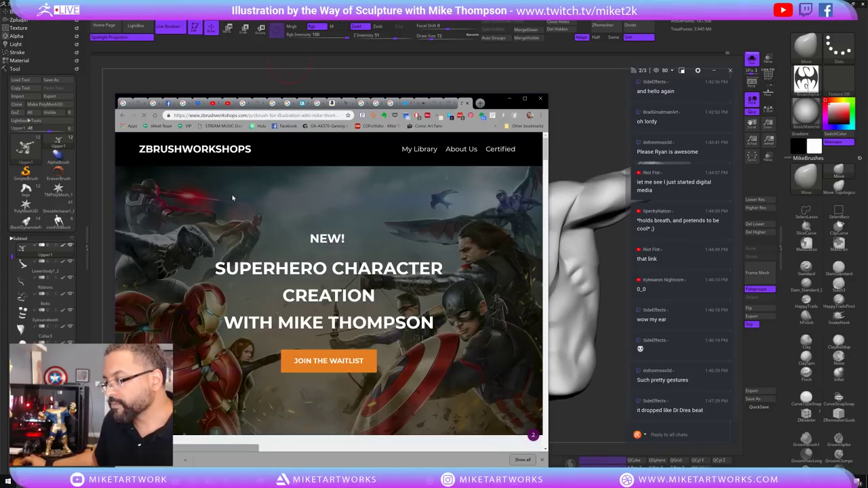
scroll(401, 286, down, 3)
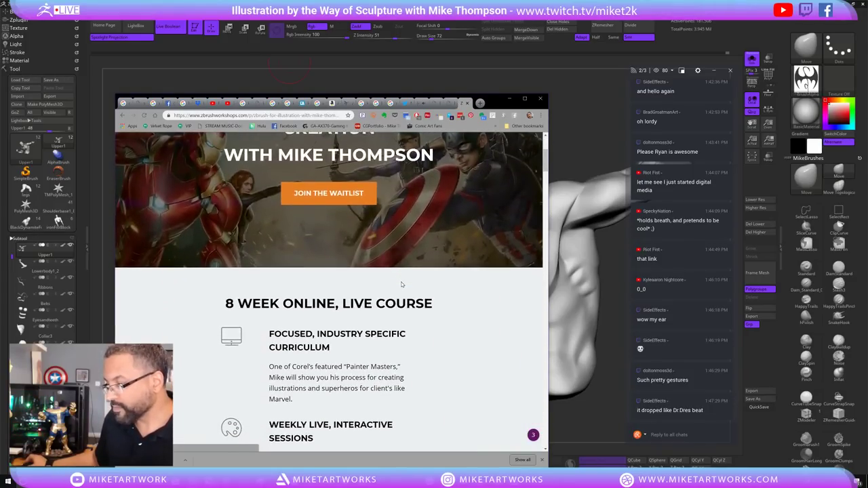
scroll(403, 286, up, 3)
Back in the sculpt, post the artist's social media handle in the stream chat.
click(510, 98)
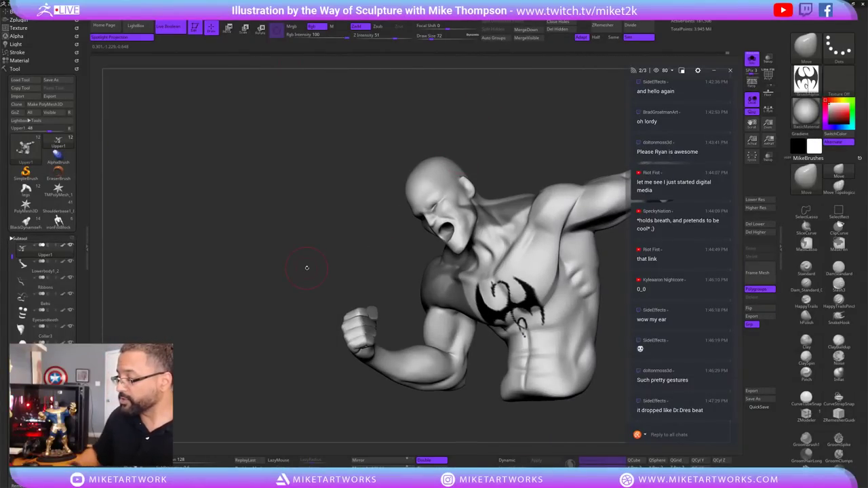
drag(483, 422, 551, 377)
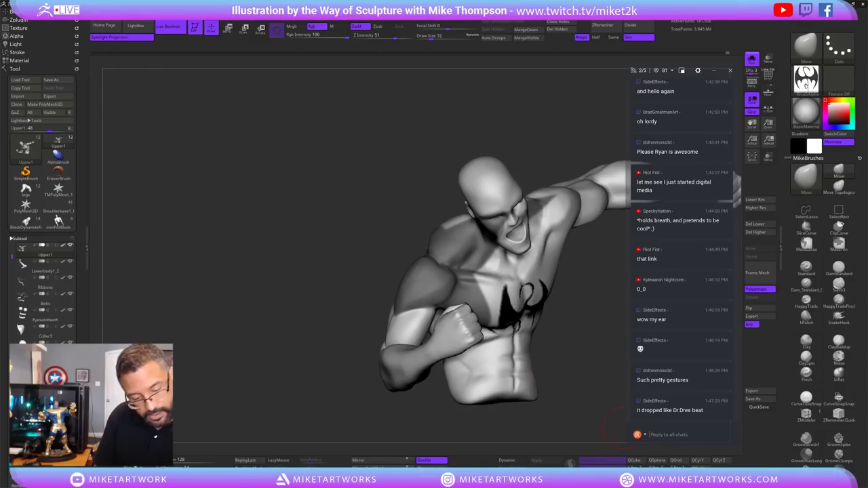
text(@mik)
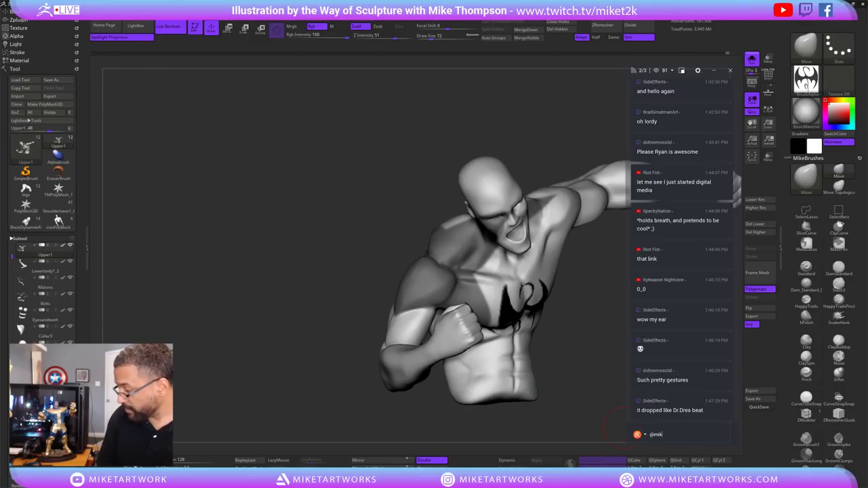
text(etartworks)
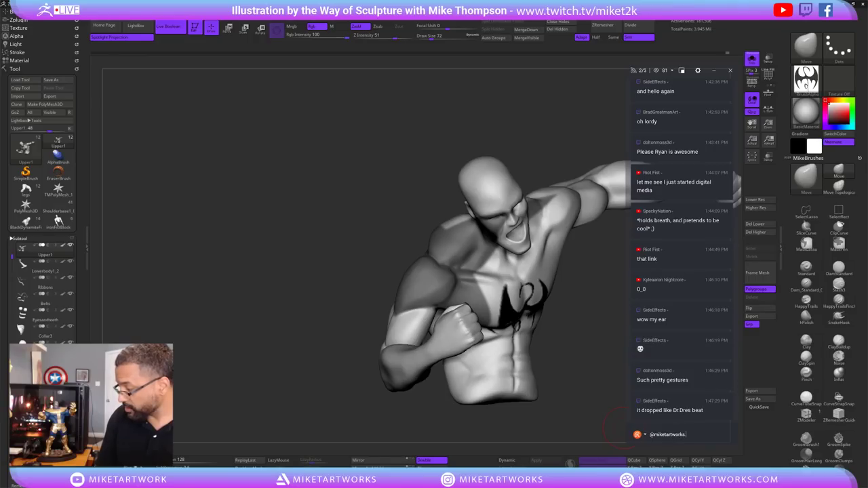
text(.com)
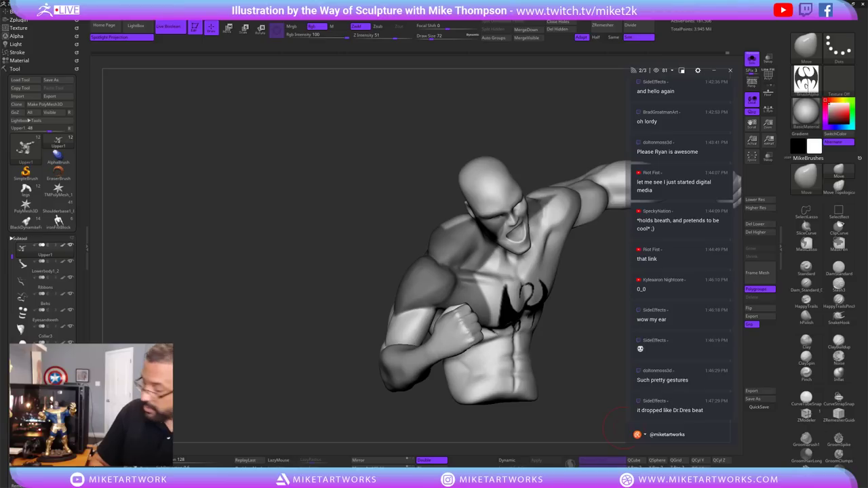
key(Return)
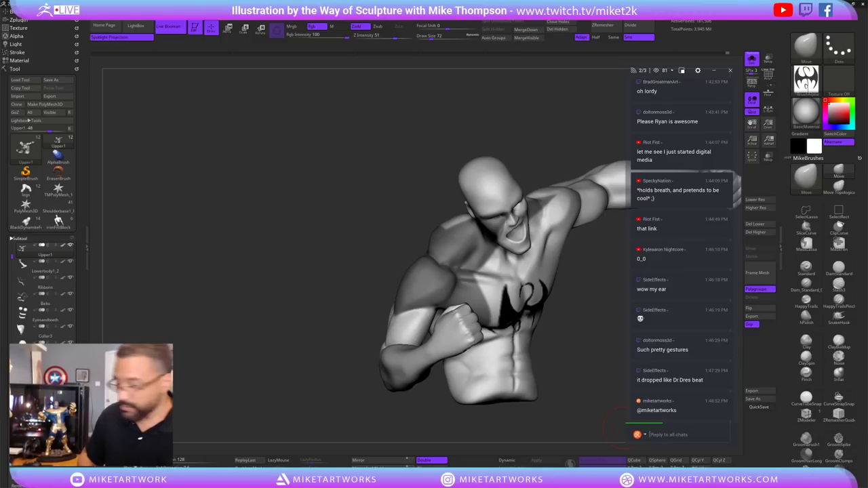
Clear the old mask and lasso-mask part of the raised upper arm.
drag(575, 357, 626, 320)
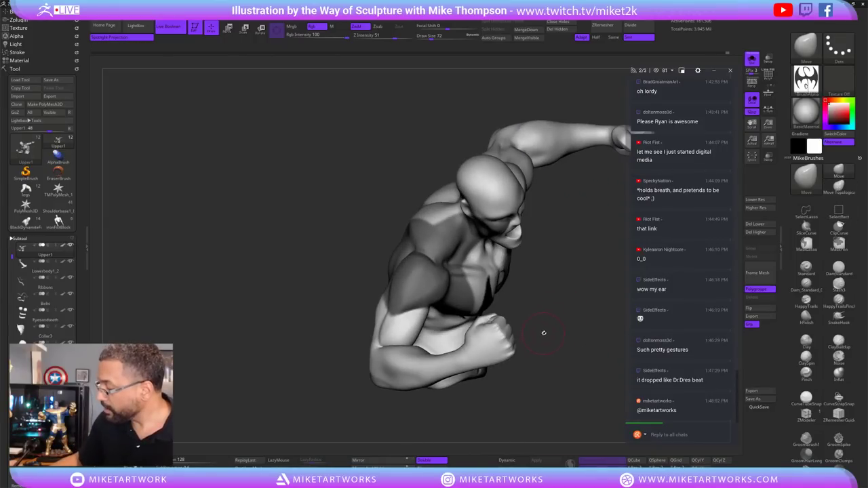
mouse_move(549, 331)
mouse_down()
mouse_move(563, 327)
mouse_move(527, 294)
mouse_up()
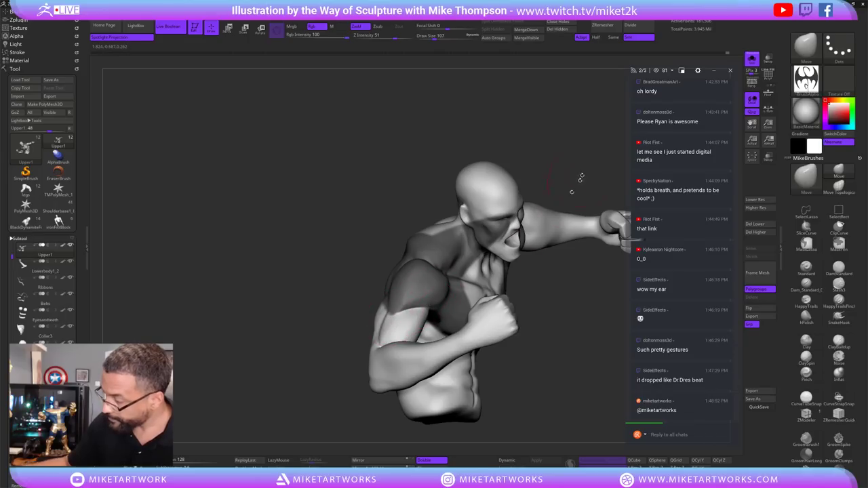
drag(578, 177, 414, 297)
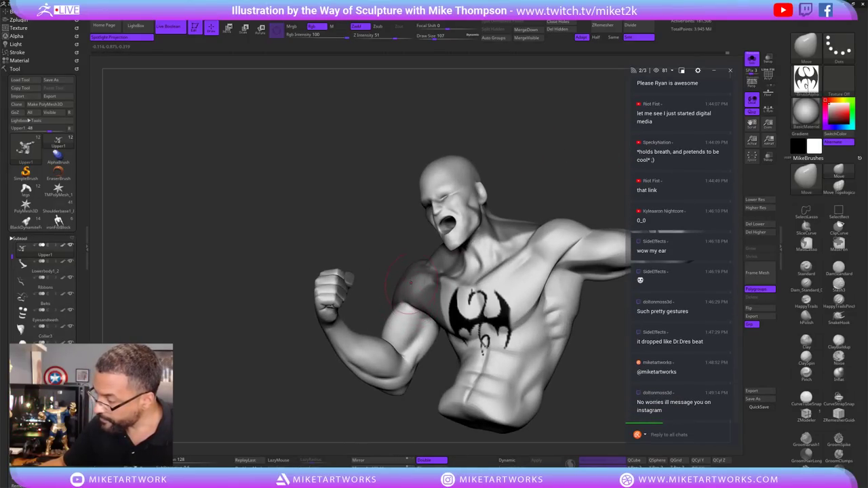
mouse_move(410, 297)
mouse_down()
mouse_move(441, 223)
mouse_move(405, 305)
mouse_move(407, 271)
mouse_move(441, 237)
mouse_move(462, 320)
mouse_move(398, 283)
mouse_up()
mouse_move(425, 308)
ctrl+mouse_down()
mouse_move(477, 297)
mouse_move(438, 279)
mouse_move(415, 249)
mouse_move(398, 263)
mouse_move(390, 312)
ctrl+mouse_up()
drag(484, 286, 380, 290)
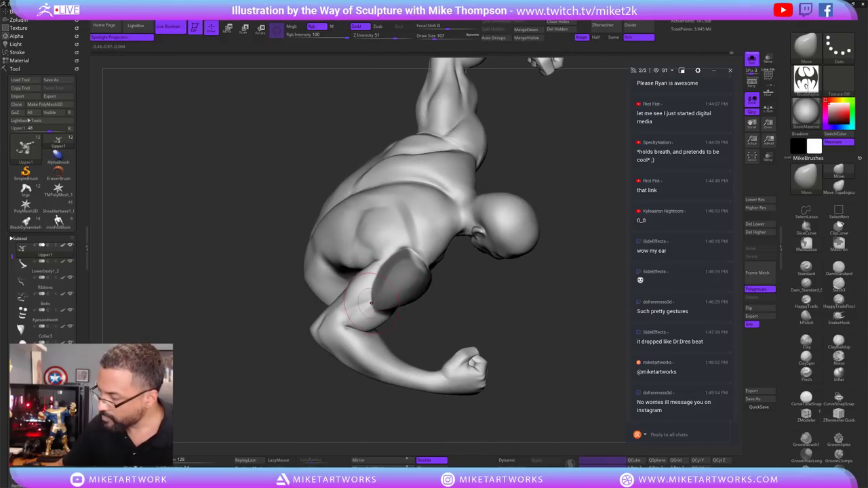
Smooth the upper arm surface near the shoulder.
mouse_move(370, 303)
mouse_down()
mouse_move(552, 362)
mouse_move(498, 360)
mouse_move(516, 377)
mouse_move(494, 362)
mouse_move(468, 375)
mouse_up()
key(shift)
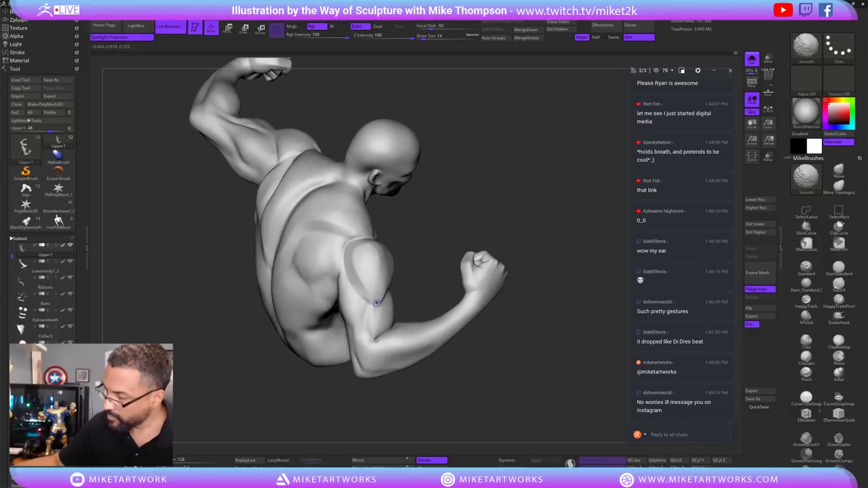
mouse_move(543, 355)
mouse_down()
mouse_move(533, 367)
mouse_move(503, 348)
mouse_move(523, 379)
mouse_move(515, 420)
mouse_move(514, 382)
mouse_up()
key(shift)
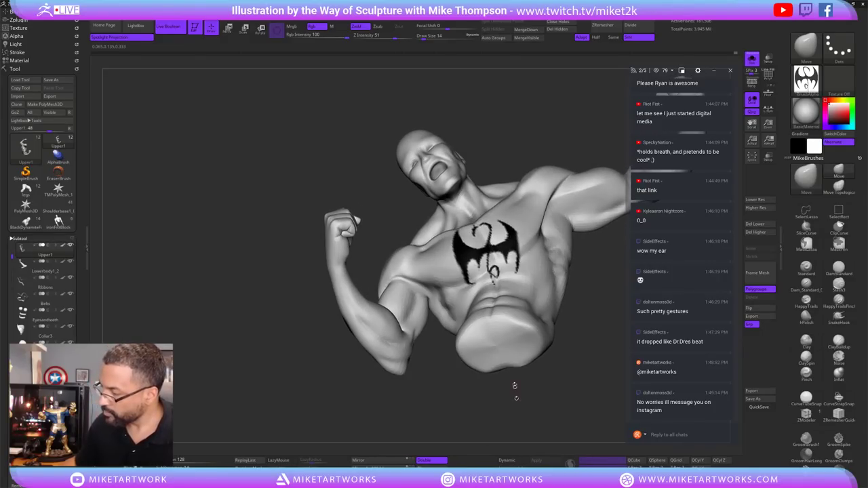
Enlarge the brush to draw size 107.
key(ctrl)
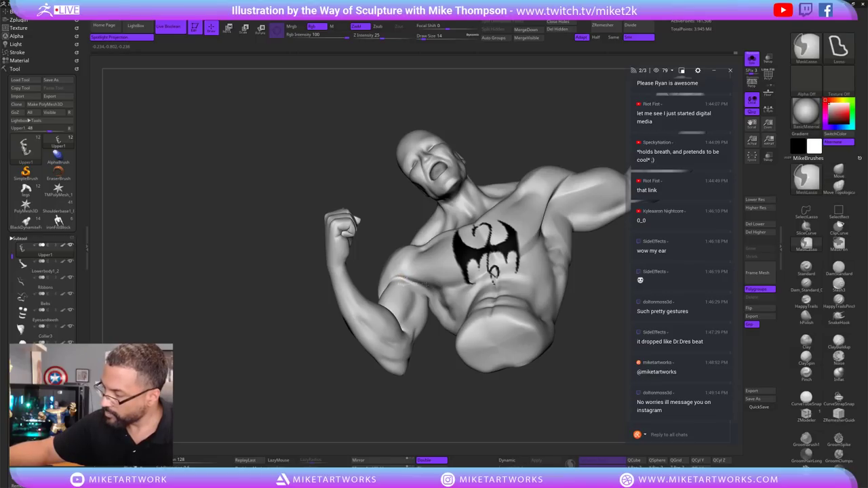
key(s)
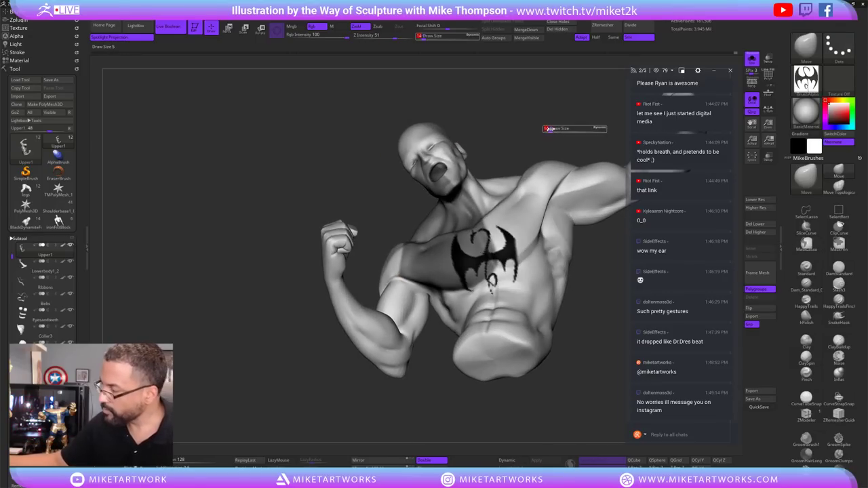
drag(546, 129, 565, 129)
drag(441, 258, 418, 281)
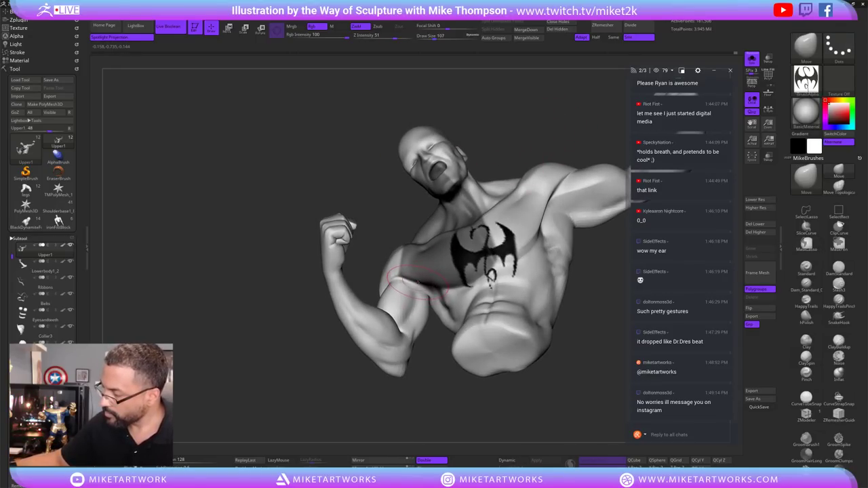
Move the torso and raised arm so the fist crosses the chest, dropping to lowest subdivision.
mouse_move(523, 139)
mouse_down()
mouse_move(538, 137)
mouse_move(442, 384)
mouse_move(444, 308)
mouse_up()
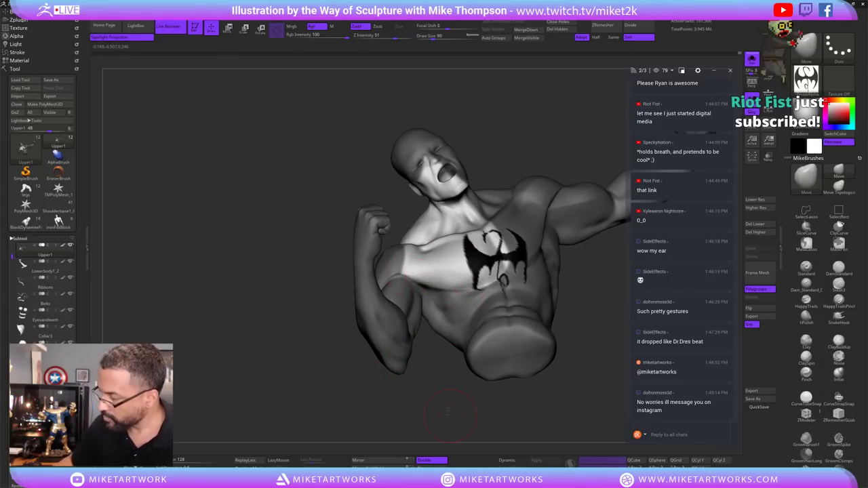
drag(448, 412, 445, 349)
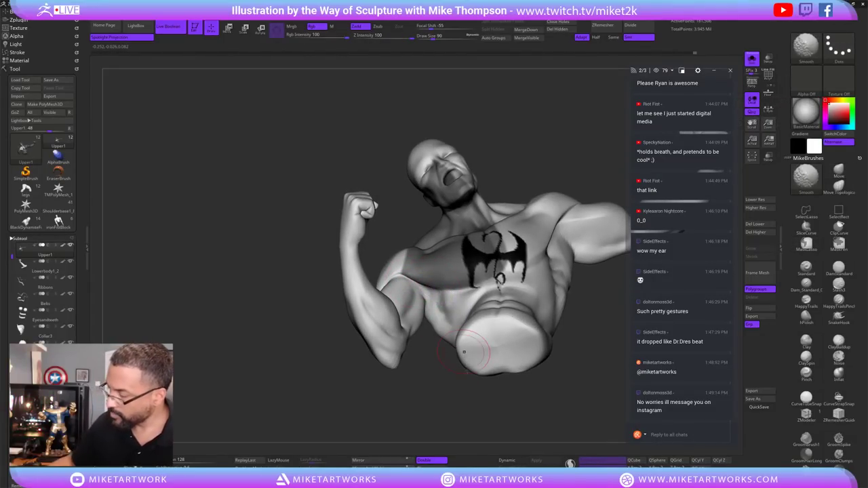
mouse_move(475, 396)
mouse_down()
mouse_move(466, 413)
mouse_move(469, 303)
mouse_up()
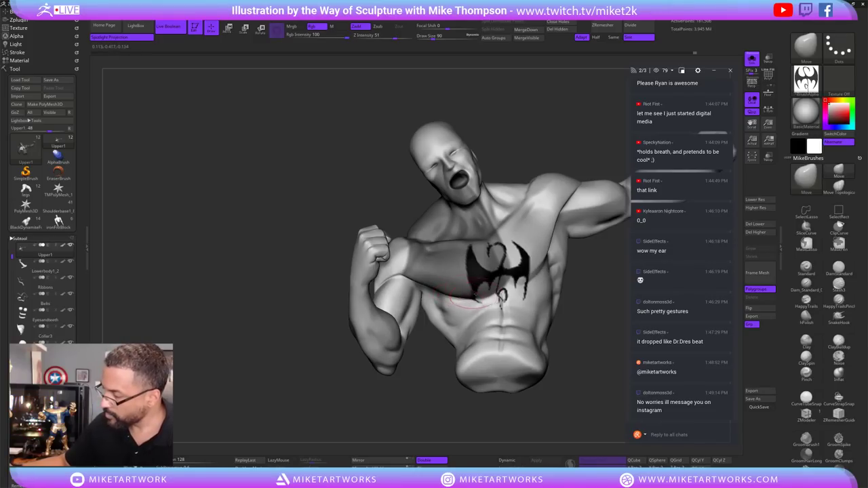
mouse_move(464, 415)
mouse_down()
mouse_move(462, 422)
mouse_move(464, 333)
mouse_up()
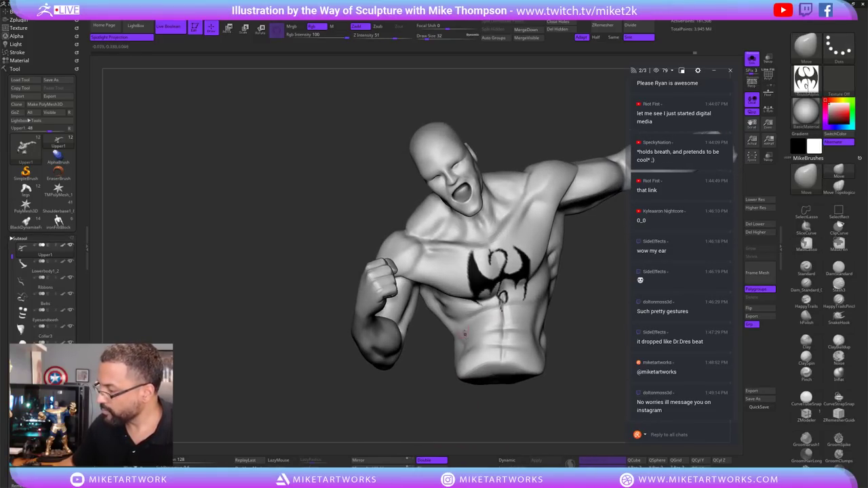
key(s)
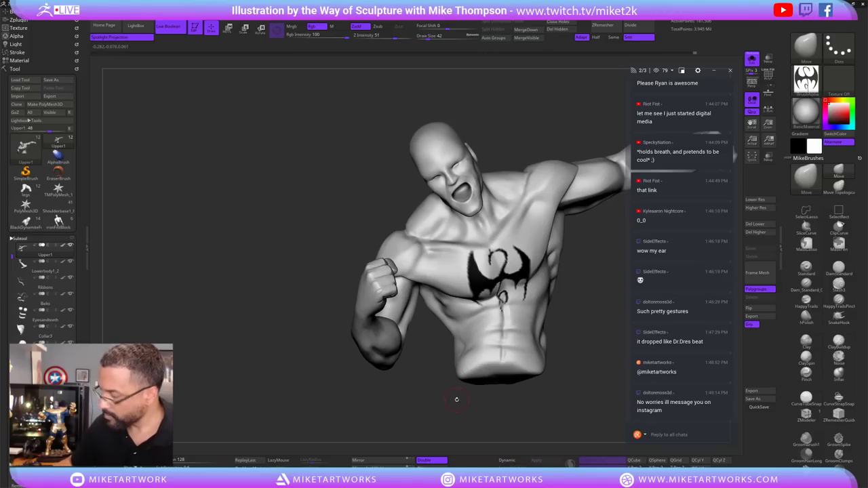
key(shift+d)
drag(453, 397, 434, 288)
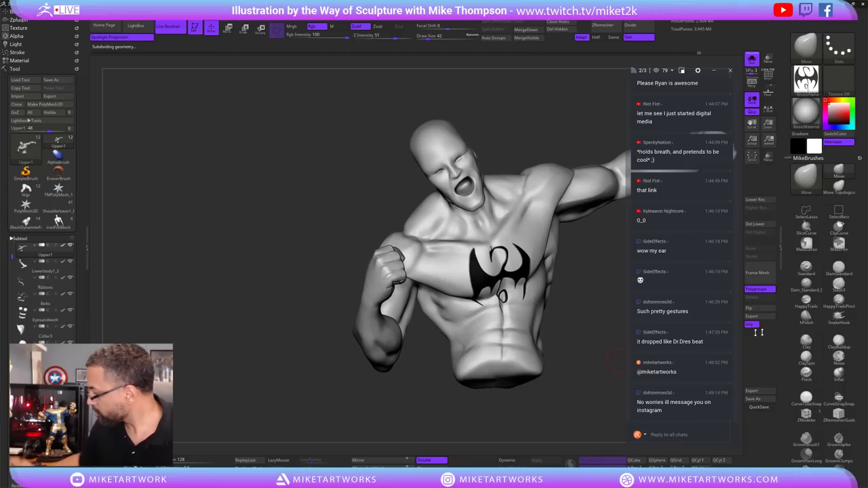
Polish and smooth the bust while checking the chest emblem from several angles.
click(805, 316)
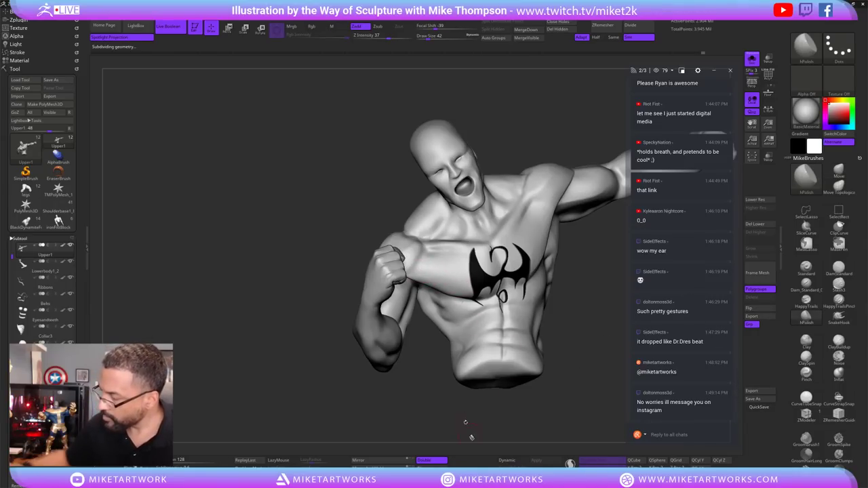
drag(465, 422, 475, 400)
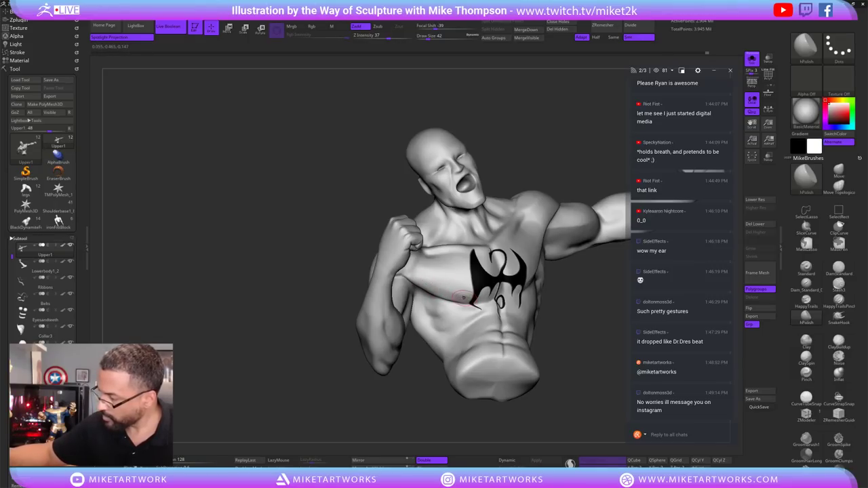
drag(561, 418, 576, 407)
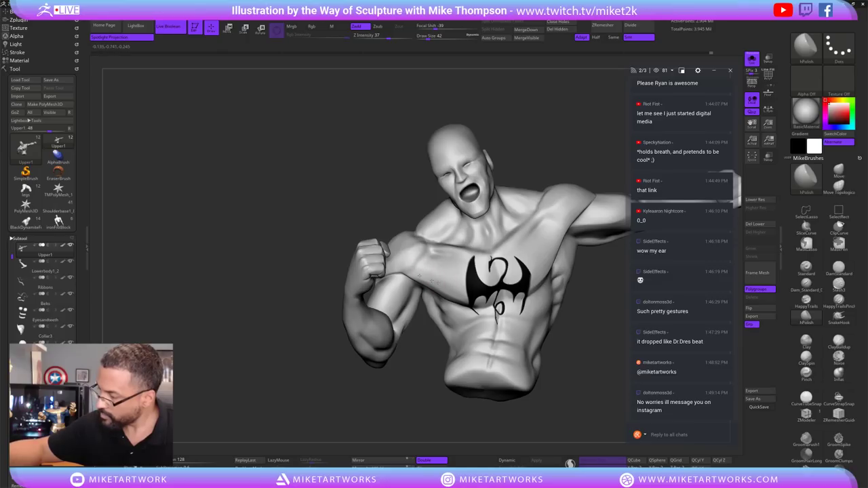
mouse_move(557, 415)
mouse_down()
mouse_move(577, 389)
mouse_move(426, 272)
mouse_up()
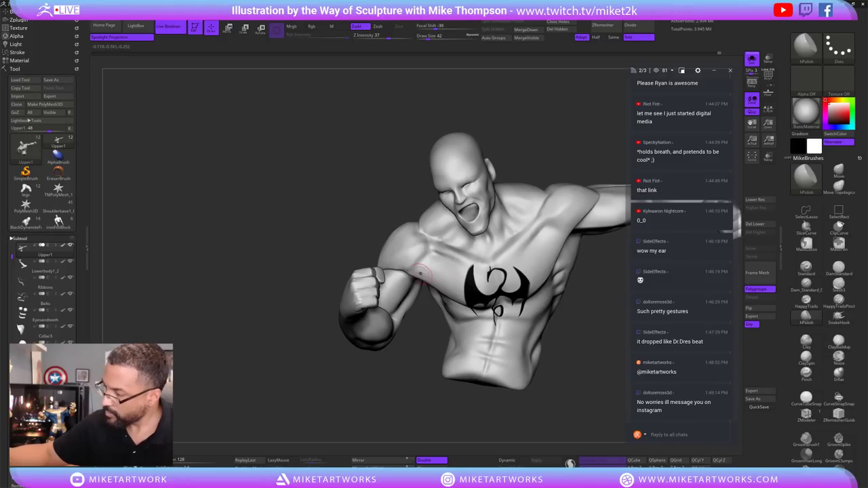
key(shift)
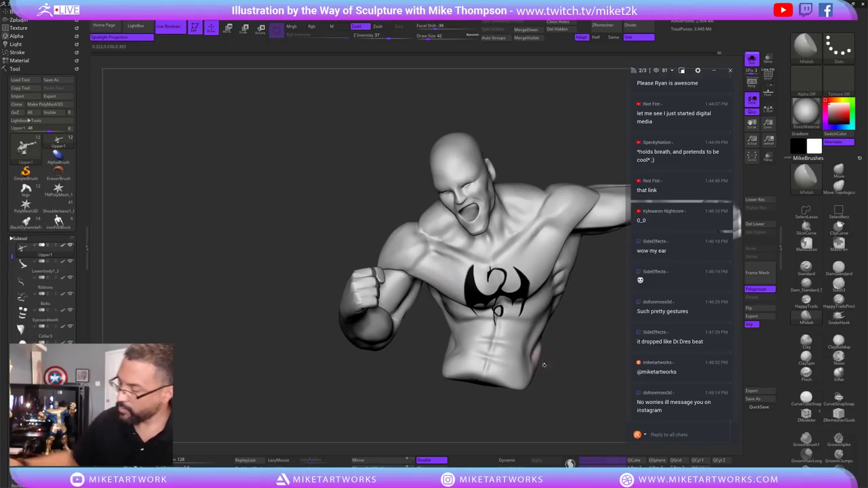
mouse_move(436, 277)
mouse_down()
mouse_move(581, 375)
mouse_move(427, 278)
mouse_up()
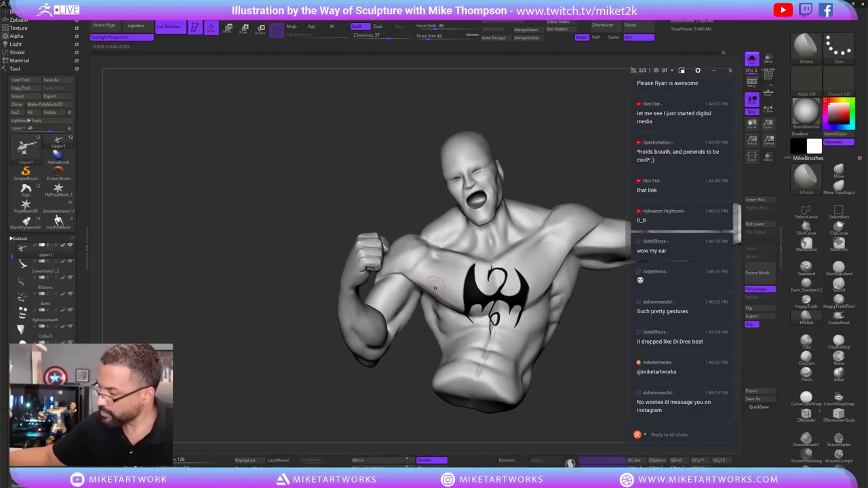
Turn off Solo so the full Iron Fist figure shows again.
drag(579, 407, 577, 382)
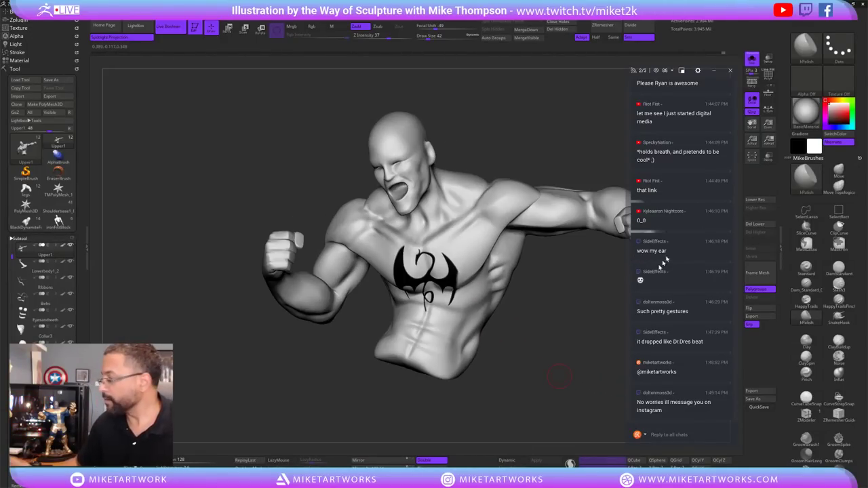
click(752, 59)
drag(591, 421, 578, 385)
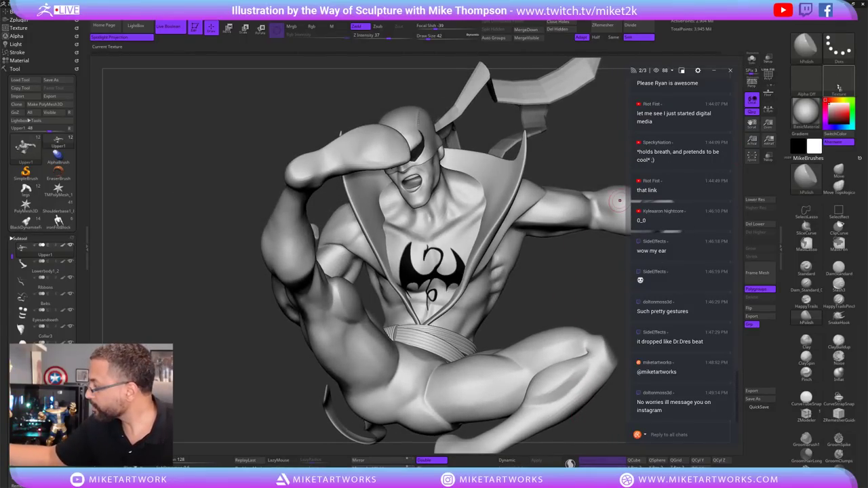
Switch to the Move brush (BMV) and enlarge it to size 90.
key(b)
key(m)
key(v)
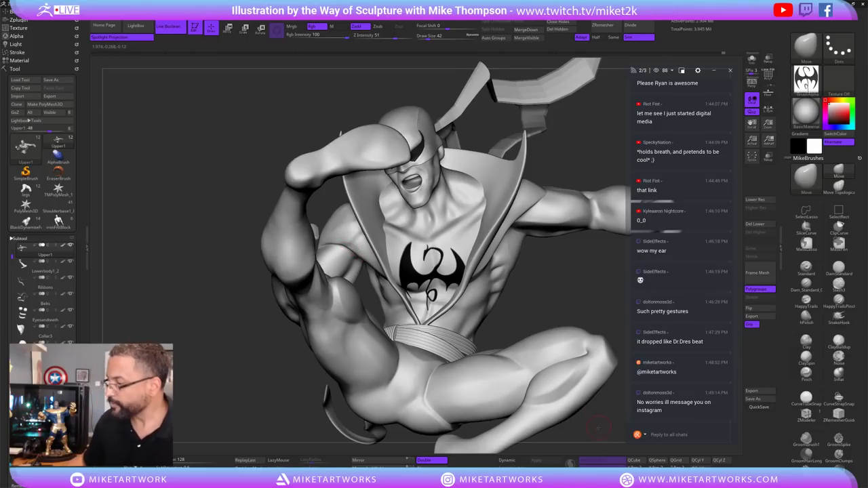
drag(597, 427, 553, 293)
key(bracketright)
key(bracketright)
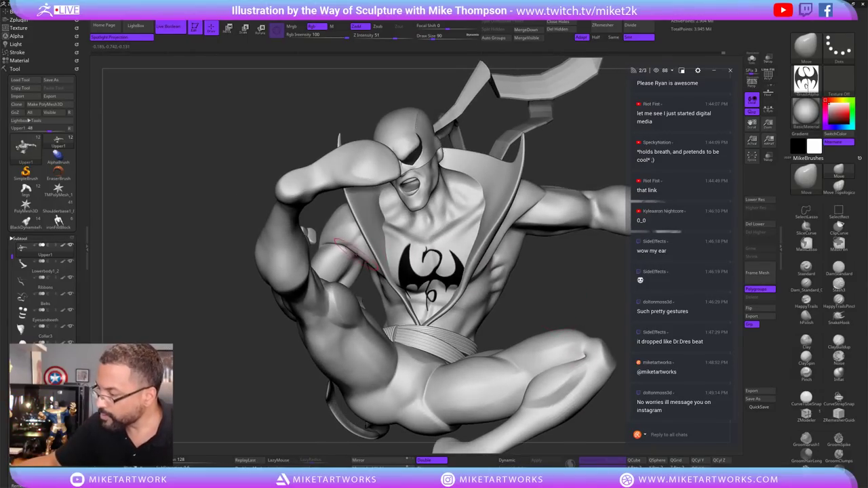
mouse_move(575, 279)
mouse_down()
mouse_move(595, 426)
mouse_move(375, 238)
mouse_up()
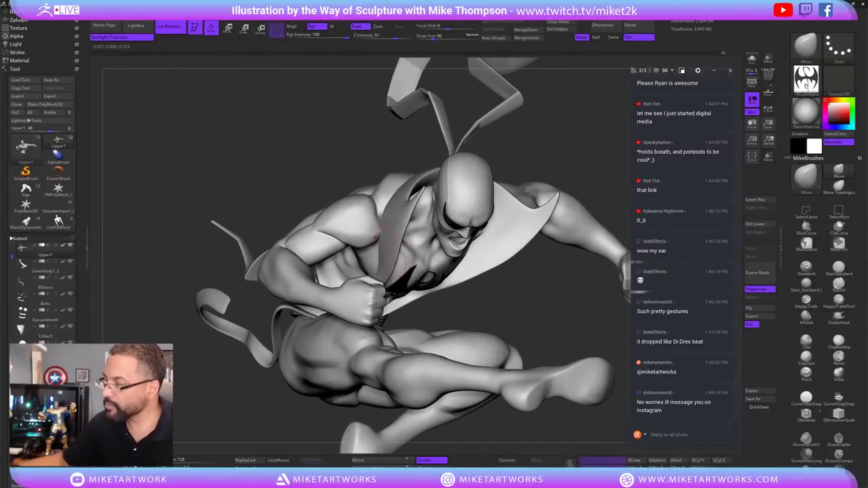
Reduce the Move brush draw size from 75 down to 34.
key(s)
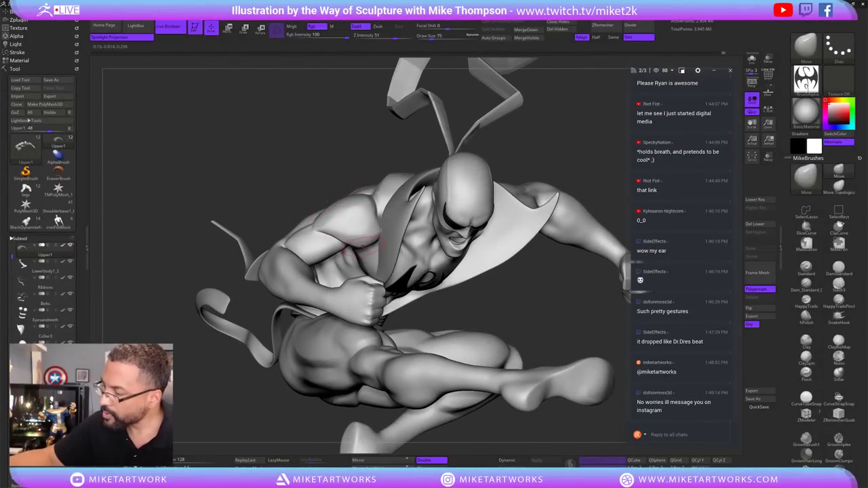
key(s)
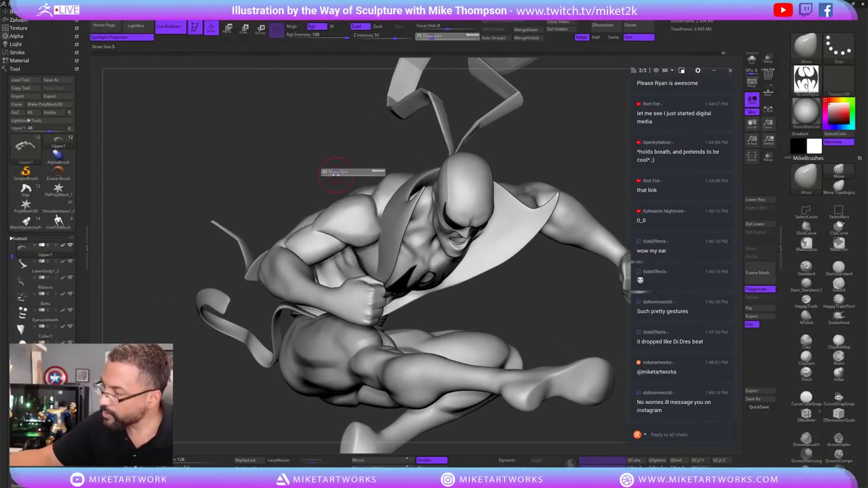
drag(335, 173, 331, 174)
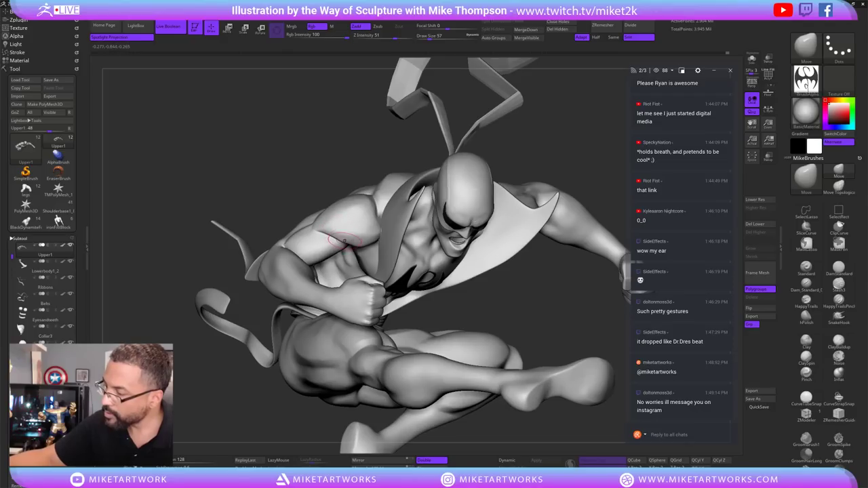
key(s)
drag(339, 178, 353, 210)
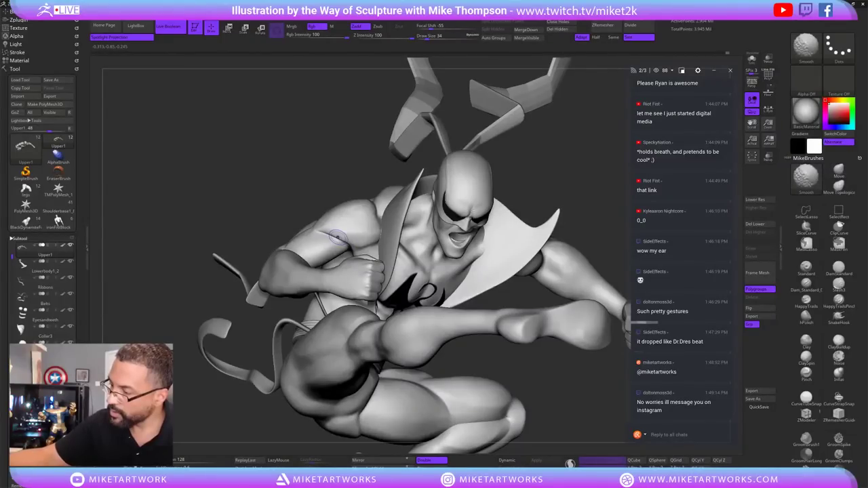
Review the kicking figure from front, back, side and the kicking leg.
key(shift)
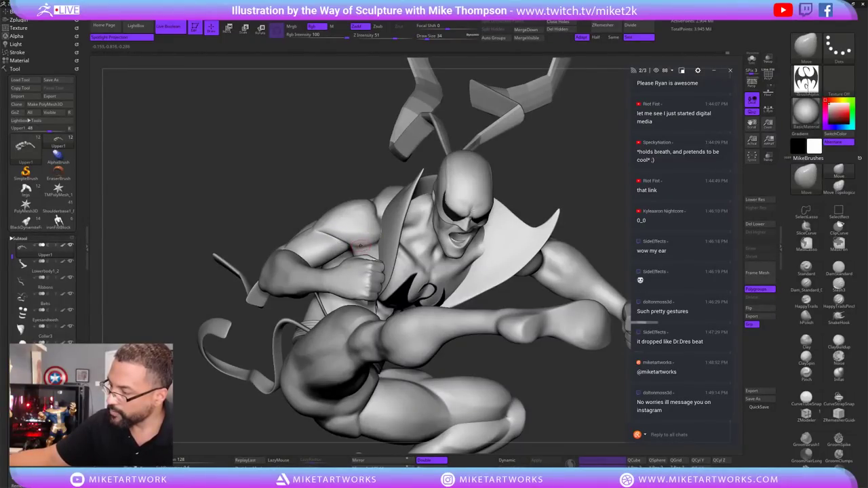
mouse_move(576, 403)
mouse_down()
mouse_move(588, 399)
mouse_move(578, 388)
mouse_move(565, 393)
mouse_move(588, 399)
mouse_move(546, 407)
mouse_move(530, 392)
mouse_move(520, 403)
mouse_move(524, 387)
mouse_up()
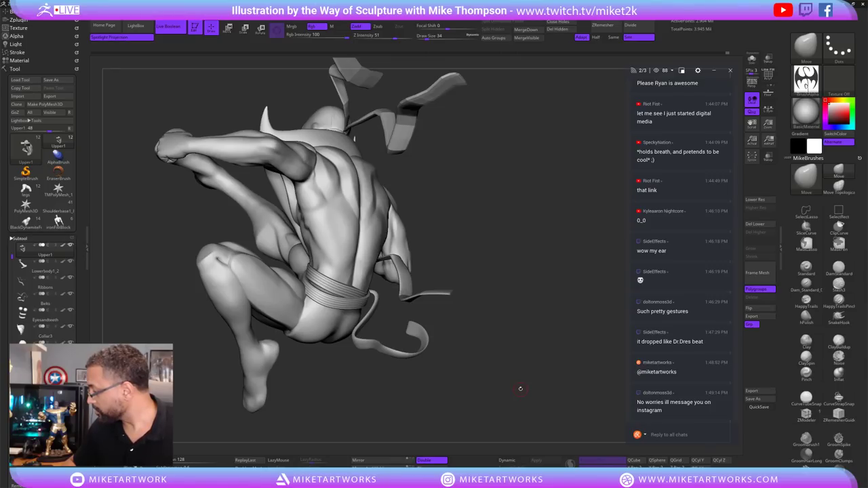
mouse_move(521, 389)
mouse_down()
mouse_move(498, 308)
mouse_move(519, 319)
mouse_move(424, 372)
mouse_move(482, 345)
mouse_move(514, 312)
mouse_move(490, 350)
mouse_move(479, 315)
mouse_move(485, 337)
mouse_move(475, 335)
mouse_up()
drag(537, 193, 453, 181)
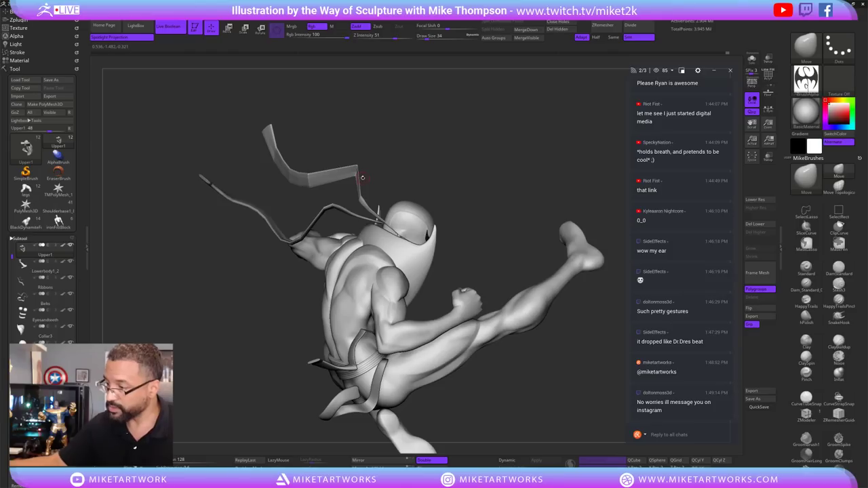
drag(362, 177, 343, 178)
Unhide the torso and arm parts, then make Belts the active subtool.
key(ctrl+shift)
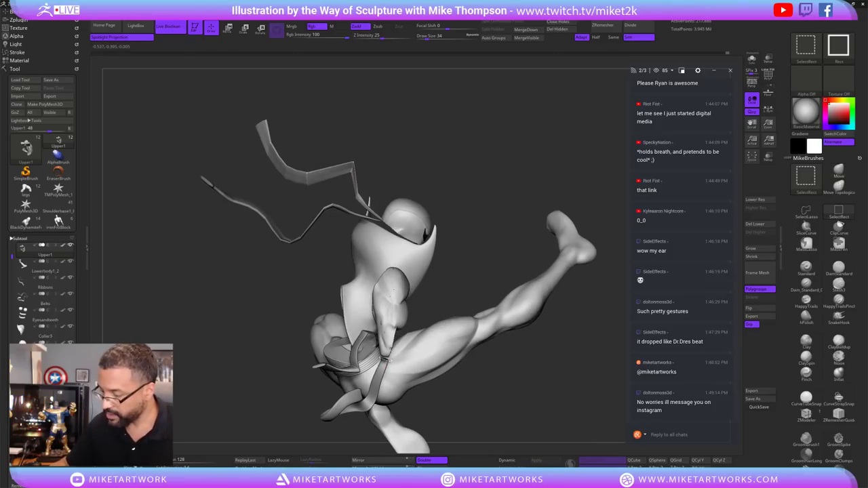
ctrl+shift+click(397, 349)
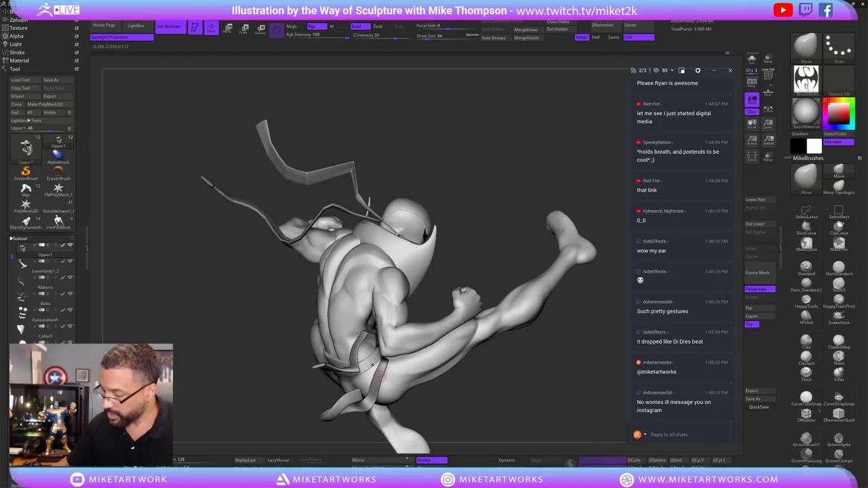
alt+click(385, 367)
mouse_move(555, 376)
mouse_down()
mouse_move(557, 353)
mouse_move(574, 341)
mouse_up()
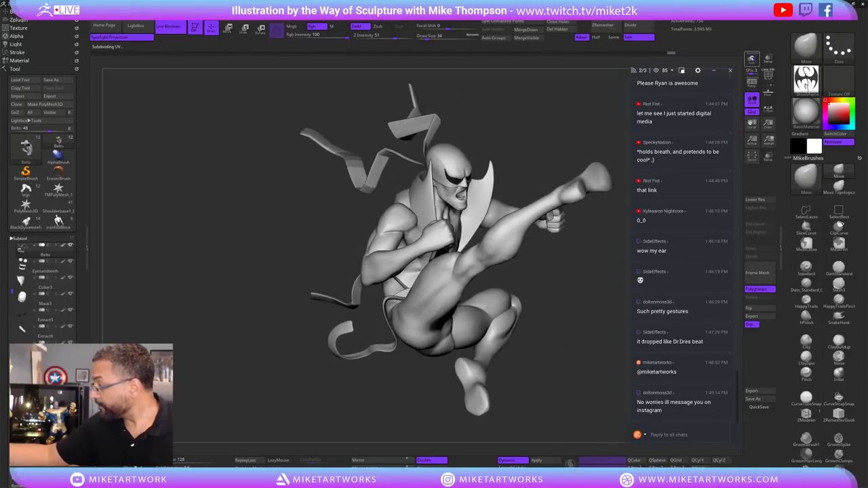
Solo the Belts subtool, show its PolyF wireframe, and drop to a lower subdivision level.
click(752, 59)
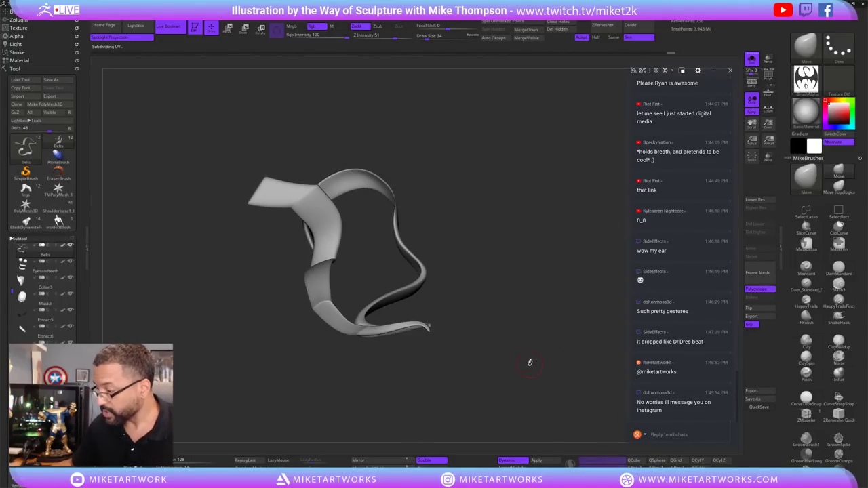
mouse_move(530, 362)
mouse_down()
mouse_move(536, 329)
mouse_move(513, 368)
mouse_move(541, 345)
mouse_move(542, 323)
mouse_move(562, 329)
mouse_move(552, 306)
mouse_up()
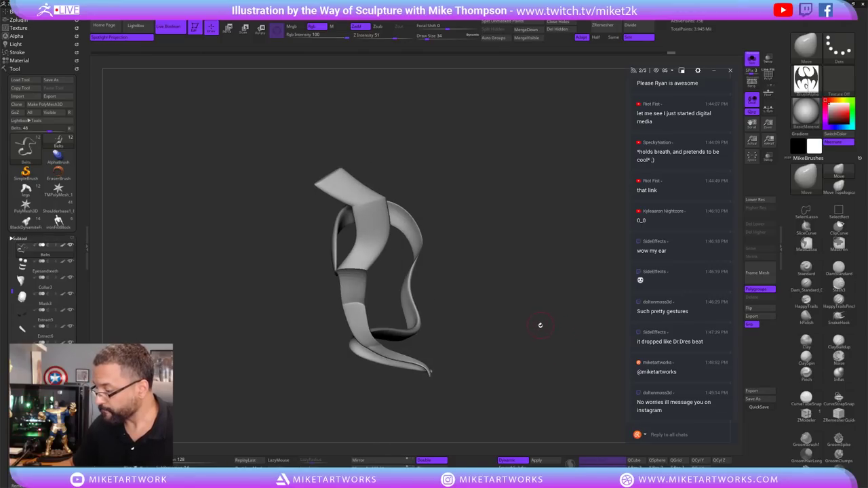
key(space)
key(shift+f)
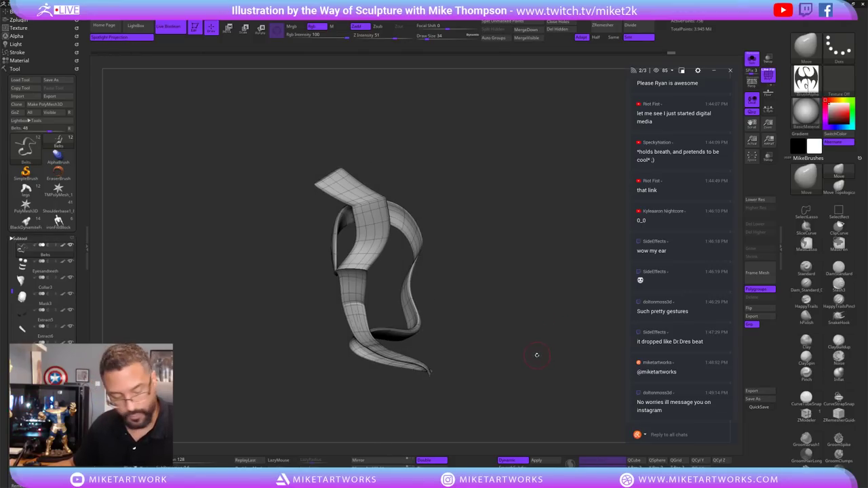
key(shift+d)
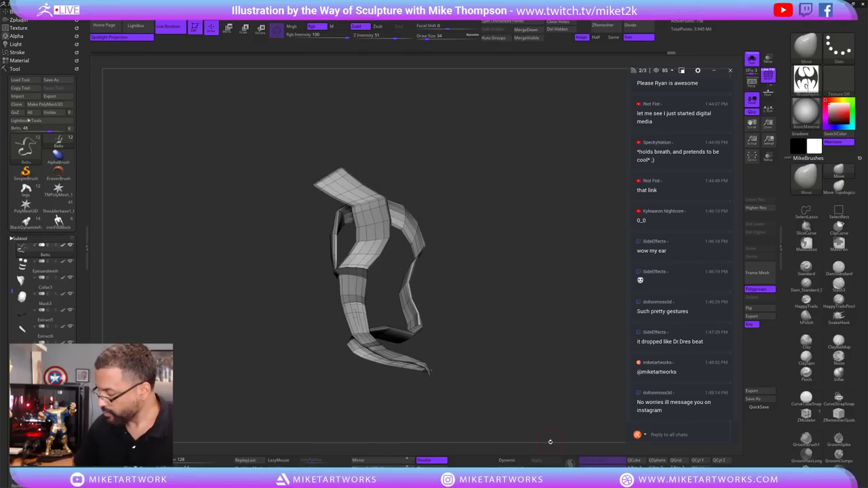
mouse_move(510, 380)
mouse_down()
mouse_move(506, 390)
mouse_move(517, 379)
mouse_up()
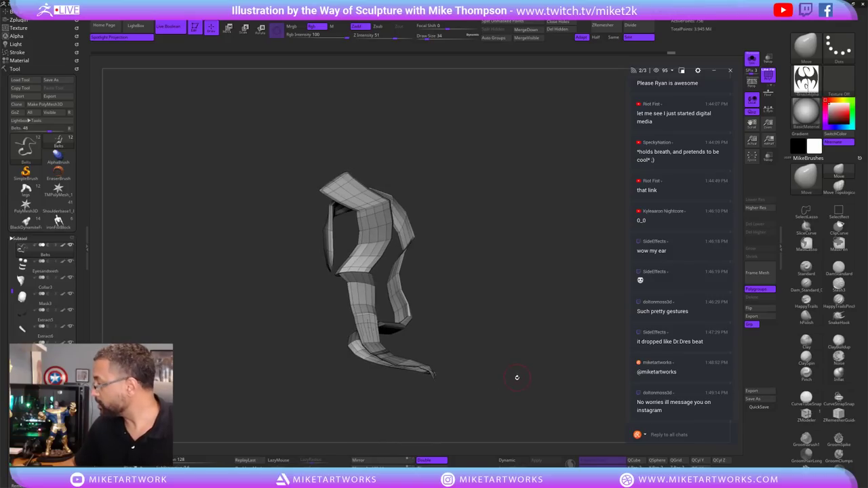
mouse_move(610, 294)
mouse_down()
mouse_move(534, 364)
mouse_move(531, 379)
mouse_move(576, 262)
mouse_move(529, 294)
mouse_up()
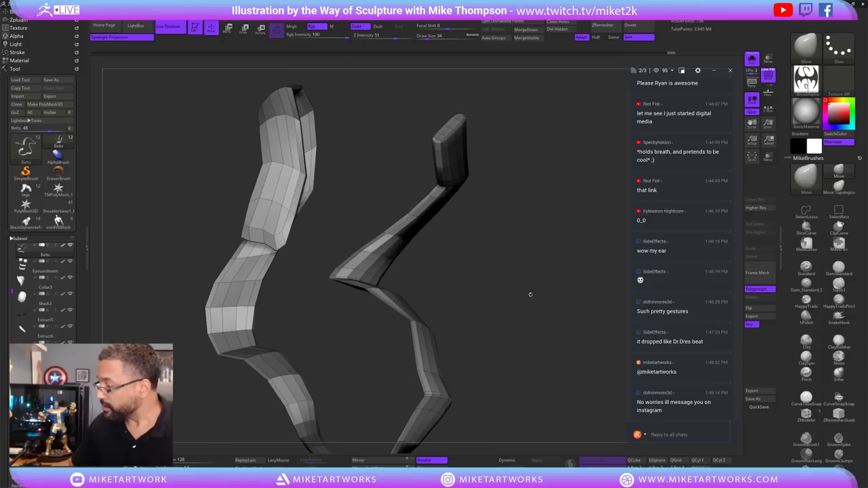
Switch to the ZModeler brush with the B-Z-M shortcut.
key(b)
key(i)
key(n)
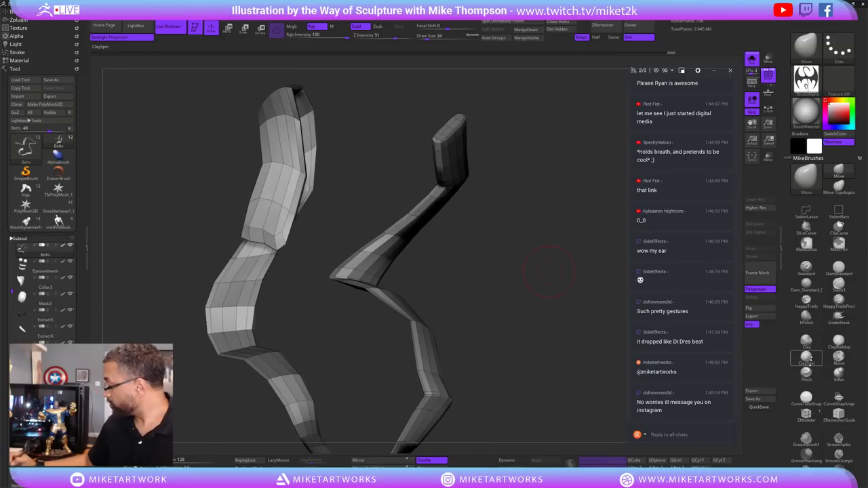
key(b)
key(z)
key(m)
drag(401, 283, 411, 303)
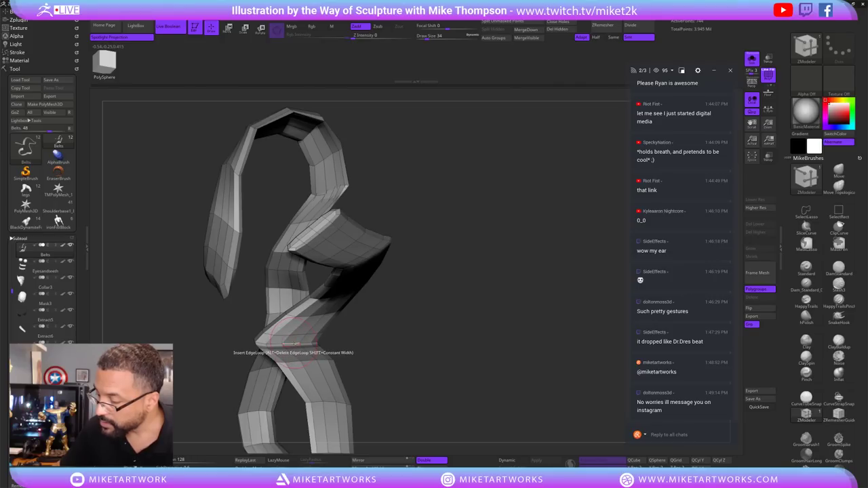
Orbit the isolated Belts mesh to inspect both twisting ribbon loops and their lower sections.
right_drag(290, 337, 291, 346)
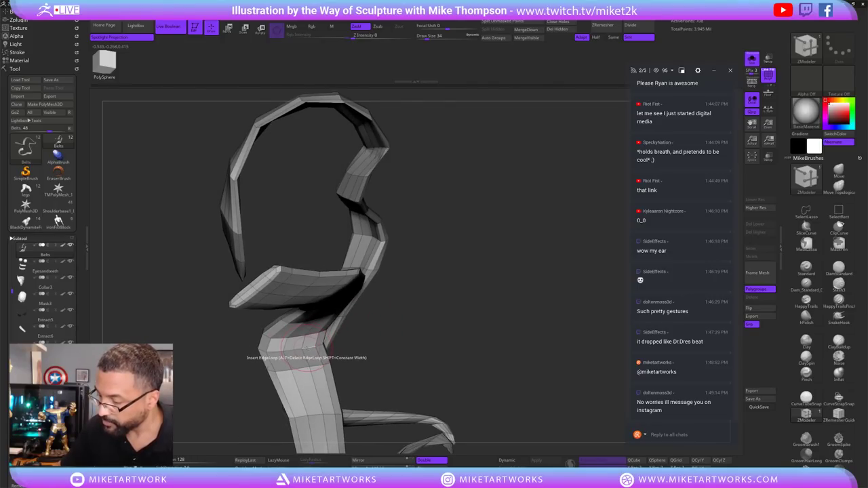
right_drag(309, 357, 553, 227)
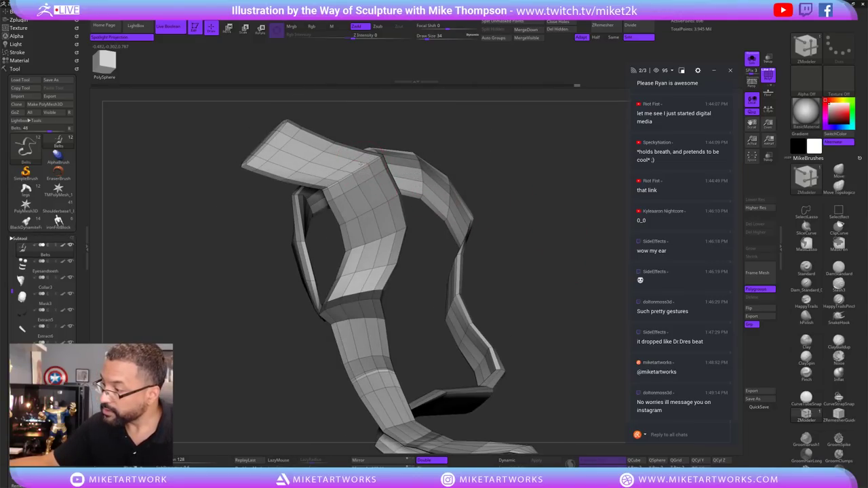
right_drag(450, 170, 428, 252)
right_drag(558, 248, 442, 300)
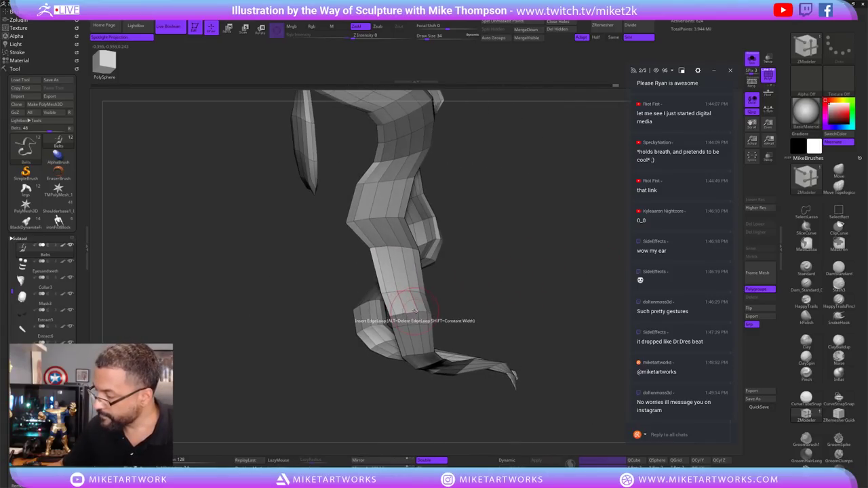
right_drag(522, 310, 413, 359)
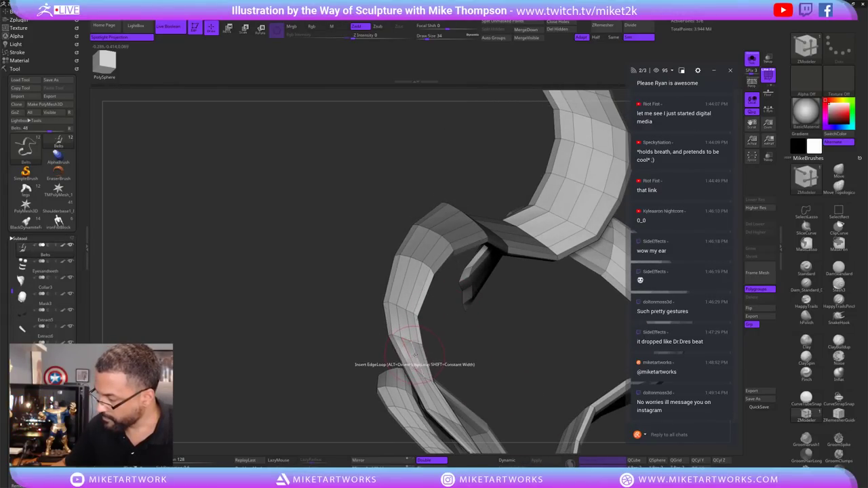
mouse_move(513, 360)
right_down()
mouse_move(508, 295)
mouse_move(484, 362)
mouse_move(468, 376)
right_up()
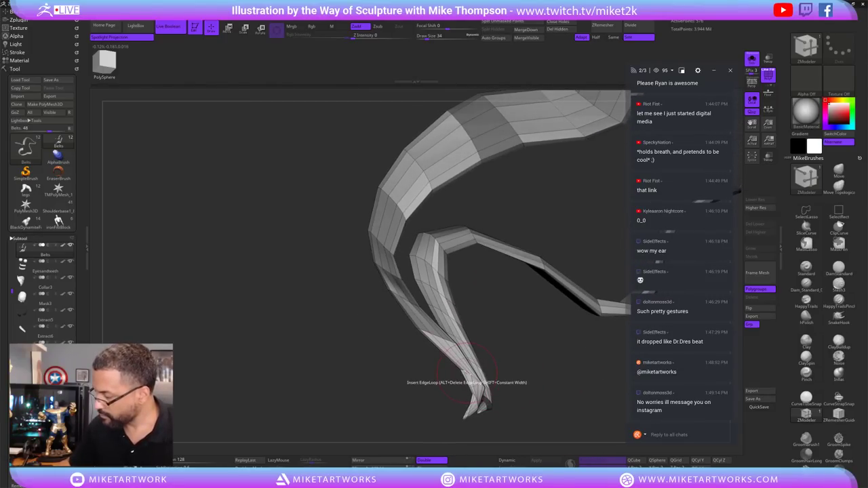
mouse_move(551, 393)
right_down()
mouse_move(475, 359)
mouse_move(421, 372)
mouse_move(526, 339)
mouse_move(546, 386)
mouse_move(523, 310)
right_up()
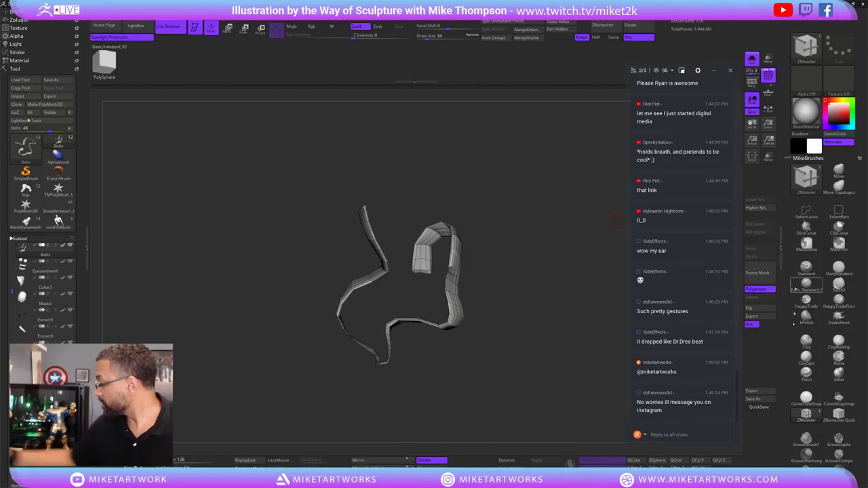
Hide the unwanted part of the ribbon, then Grow the visible area twice along the strip.
drag(783, 428, 792, 279)
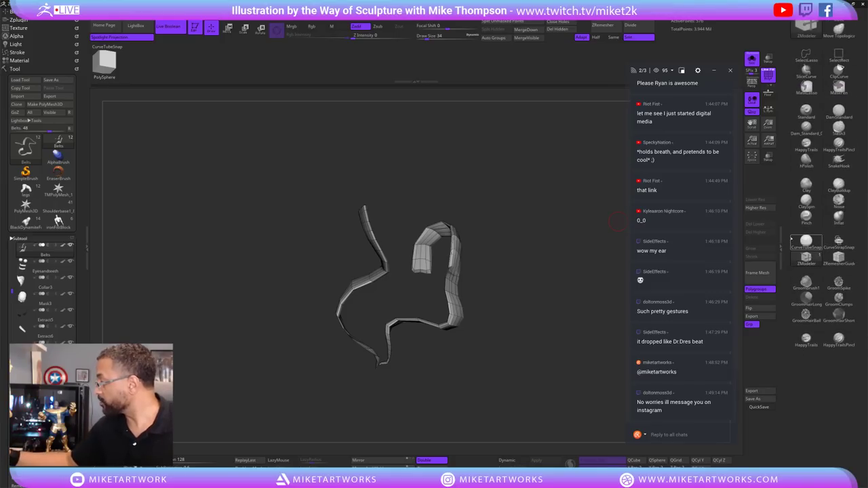
drag(785, 235, 787, 88)
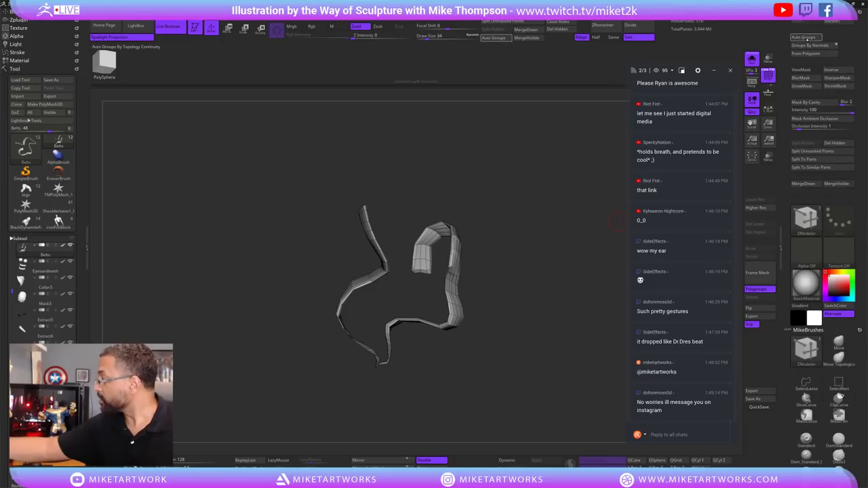
mouse_move(509, 305)
mouse_down()
mouse_move(519, 254)
mouse_move(419, 200)
mouse_move(393, 258)
mouse_move(409, 330)
mouse_move(398, 296)
mouse_up()
drag(518, 348, 509, 322)
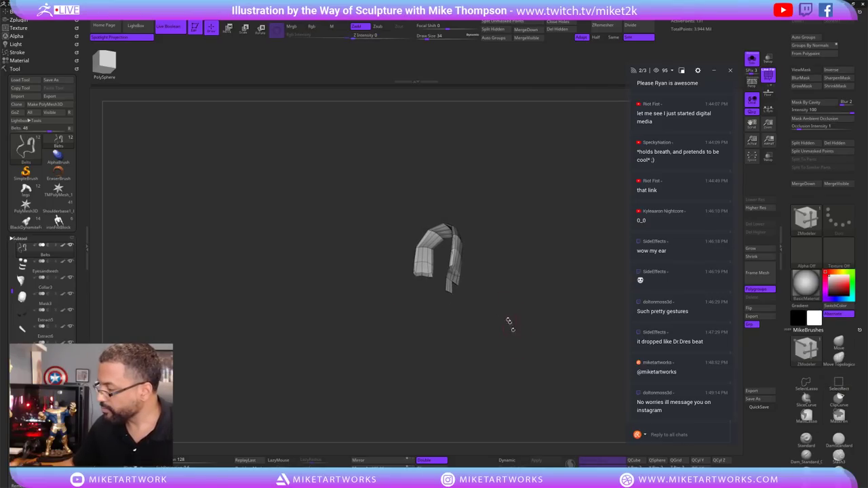
key(ctrl+shift)
ctrl+alt+shift+drag(453, 312, 454, 313)
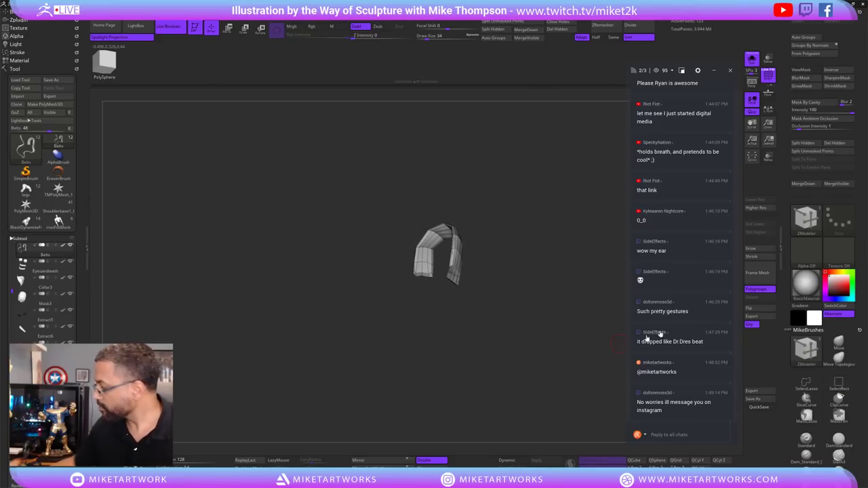
click(762, 249)
click(763, 249)
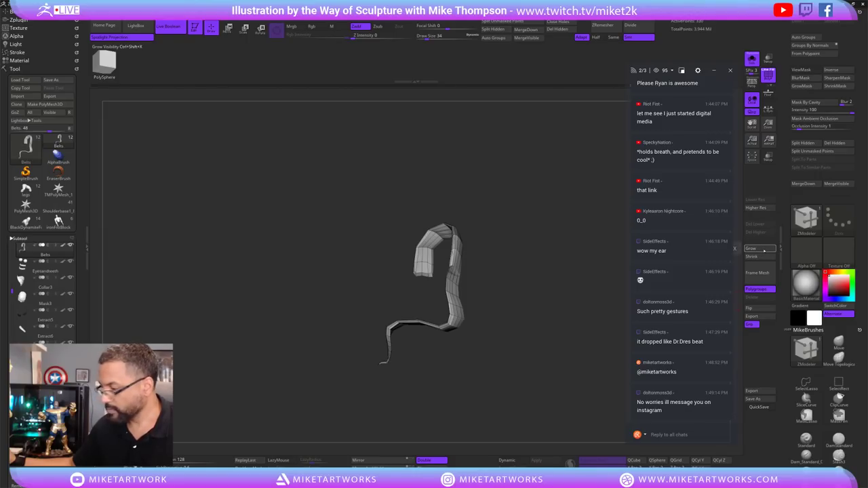
Mask the left and upper strip, clear the mask, and reselect ZModeler.
key(ctrl)
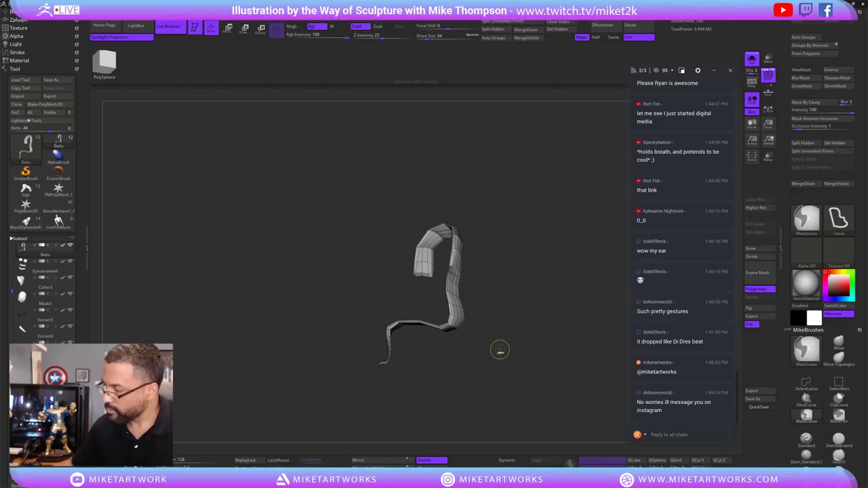
mouse_move(502, 180)
ctrl+mouse_down()
mouse_move(294, 180)
mouse_move(380, 102)
ctrl+mouse_up()
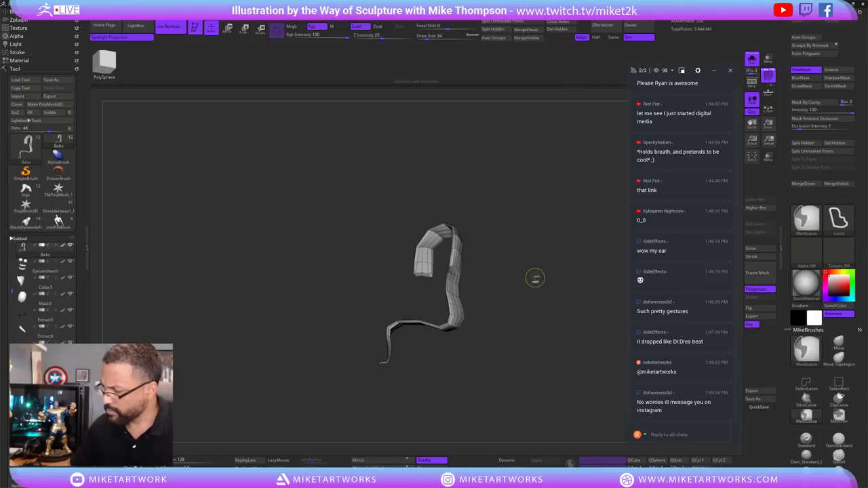
mouse_move(535, 278)
ctrl+mouse_down()
mouse_move(487, 364)
mouse_move(321, 354)
mouse_move(324, 103)
mouse_move(531, 250)
mouse_move(569, 243)
mouse_move(521, 262)
mouse_move(540, 258)
mouse_move(533, 275)
mouse_move(547, 257)
mouse_move(565, 257)
mouse_move(543, 263)
mouse_move(534, 285)
mouse_move(539, 265)
mouse_move(553, 270)
mouse_move(498, 331)
mouse_move(506, 306)
mouse_move(504, 336)
mouse_move(498, 297)
ctrl+mouse_up()
key(b)
key(z)
key(m)
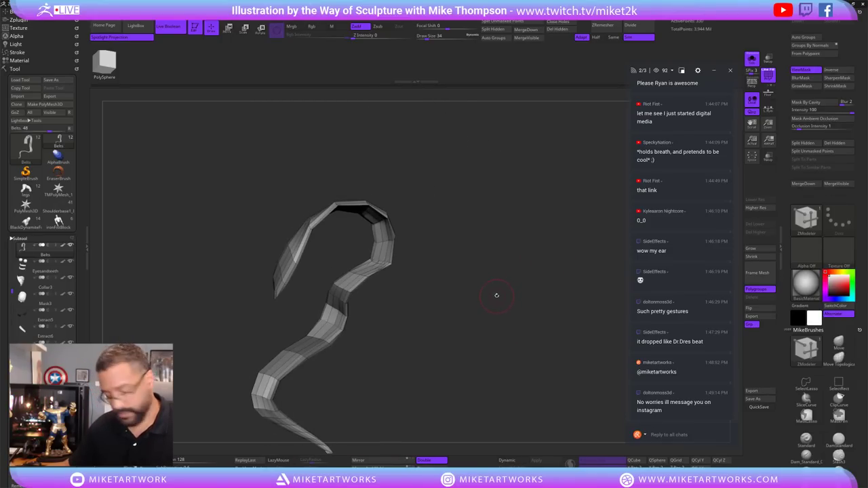
Orbit the remaining visible ribbon strip to a new angle.
key(space)
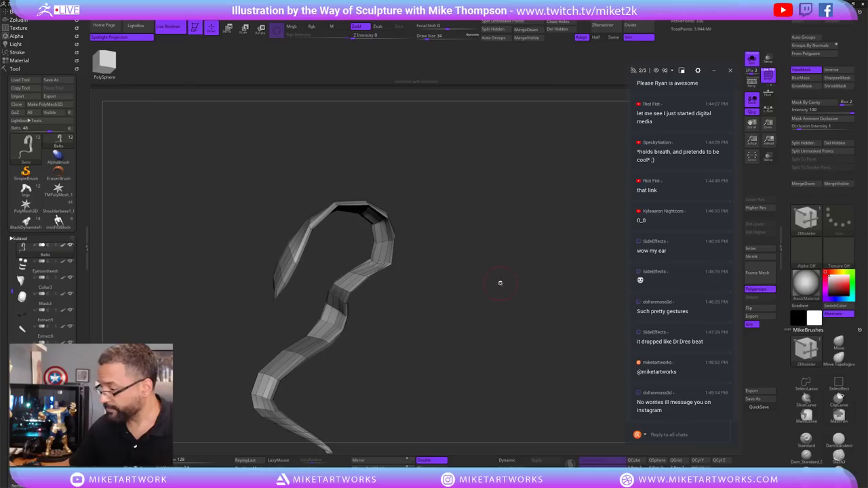
mouse_move(499, 282)
mouse_down()
mouse_move(491, 296)
mouse_move(543, 263)
mouse_move(564, 213)
mouse_move(524, 226)
mouse_move(529, 246)
mouse_up()
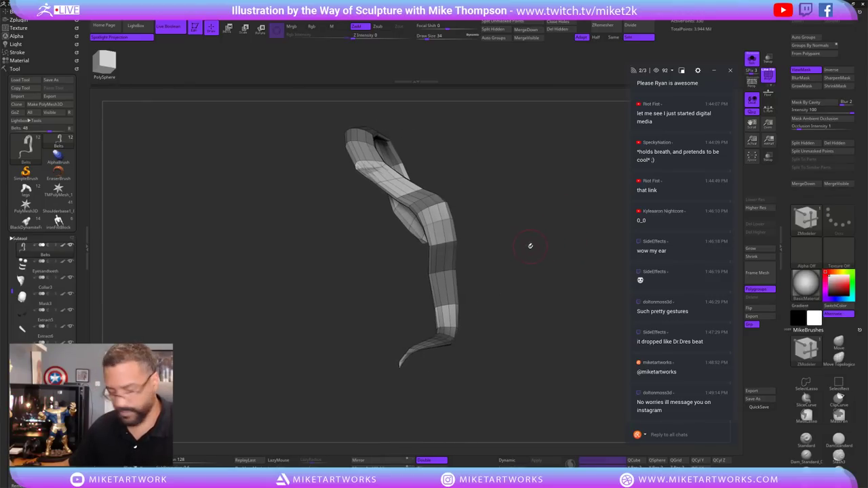
key(ctrl)
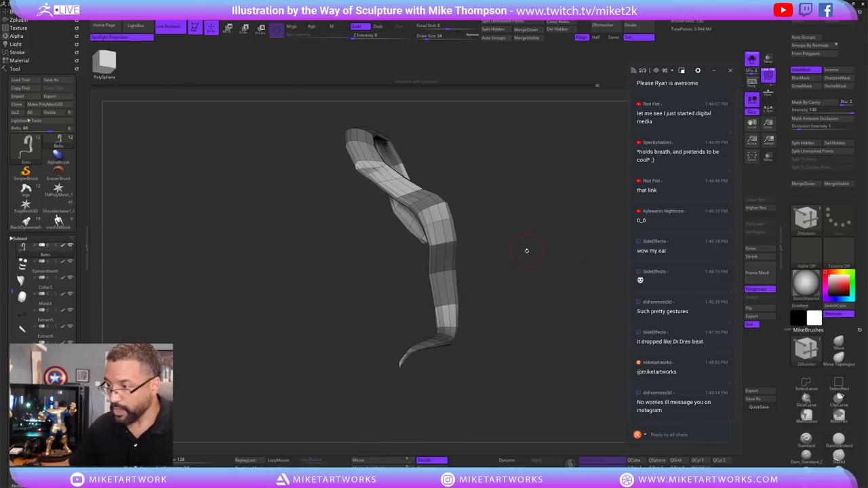
key(ctrl)
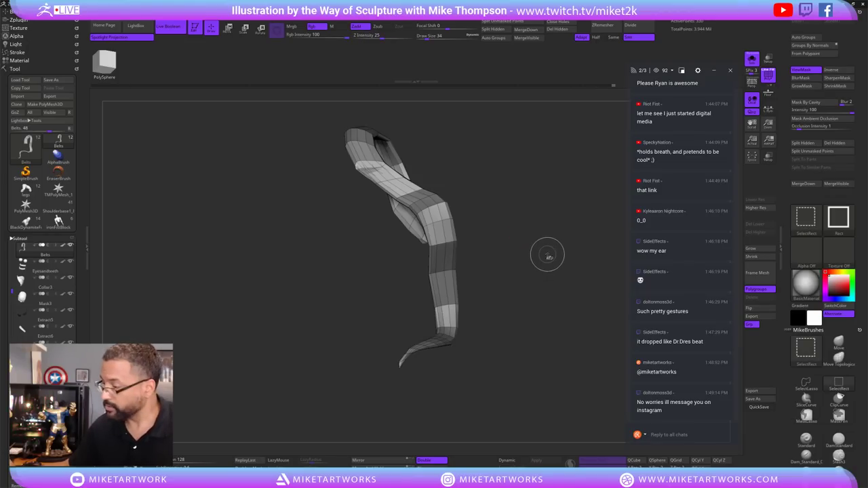
mouse_move(548, 252)
shift+mouse_down()
mouse_move(525, 272)
mouse_move(529, 264)
mouse_move(527, 286)
mouse_move(535, 264)
shift+mouse_up()
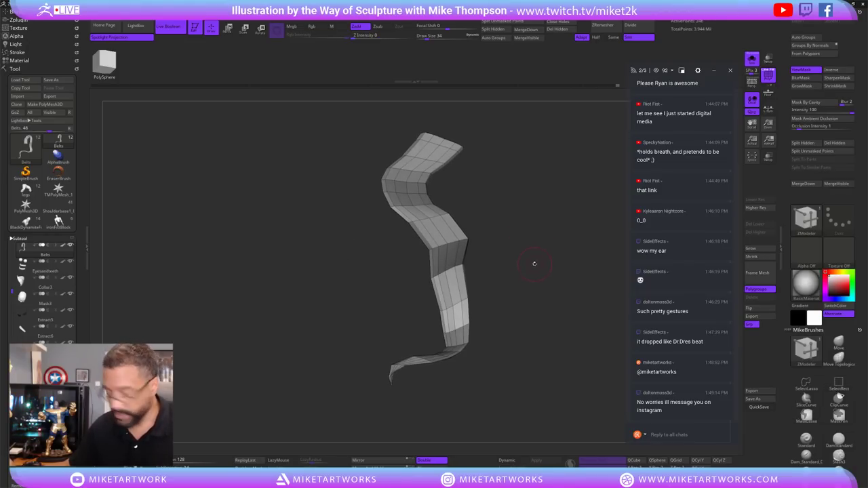
Assign polygroups by connected topology with Auto Groups.
key(ctrl)
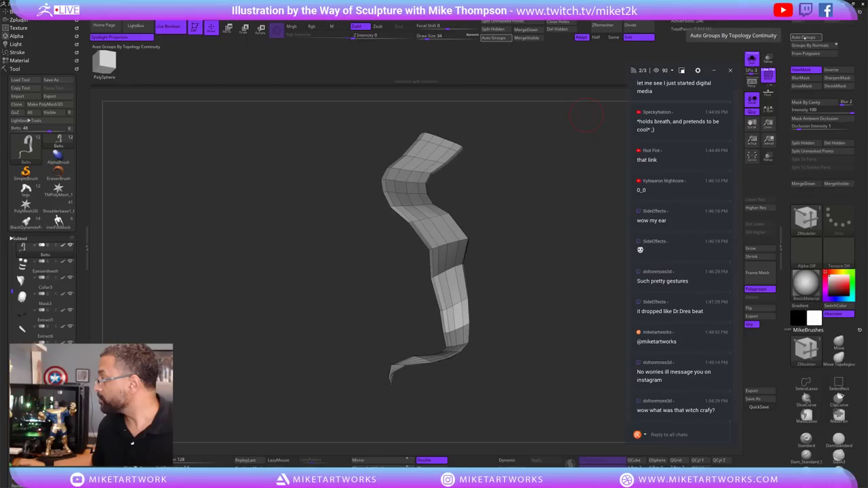
click(805, 36)
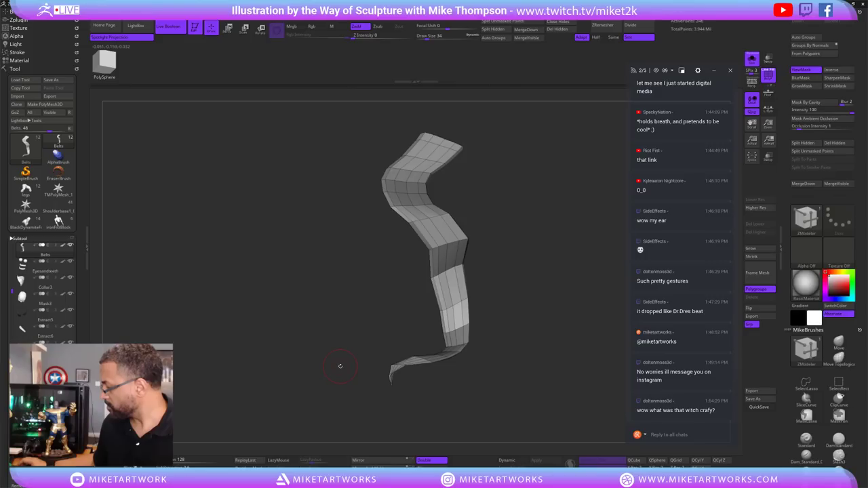
drag(511, 384, 393, 333)
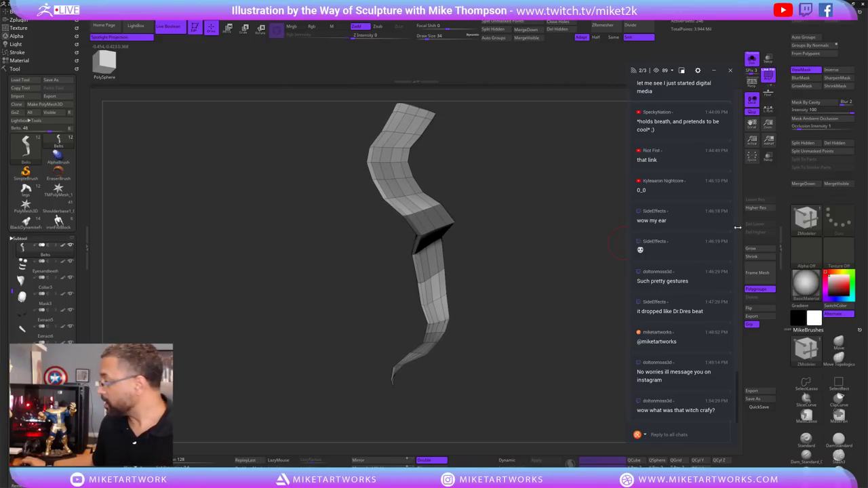
drag(479, 278, 525, 249)
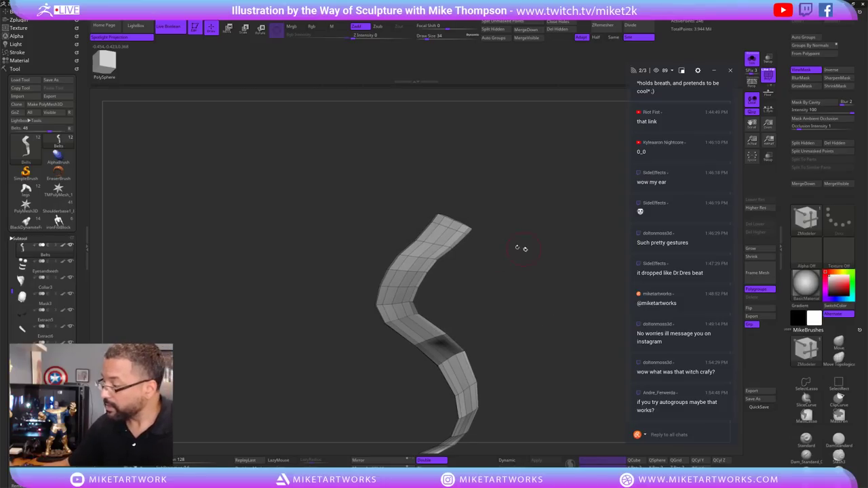
With SelectLasso, hide all but a small ribbon patch, then extend it along the curving strip.
click(806, 384)
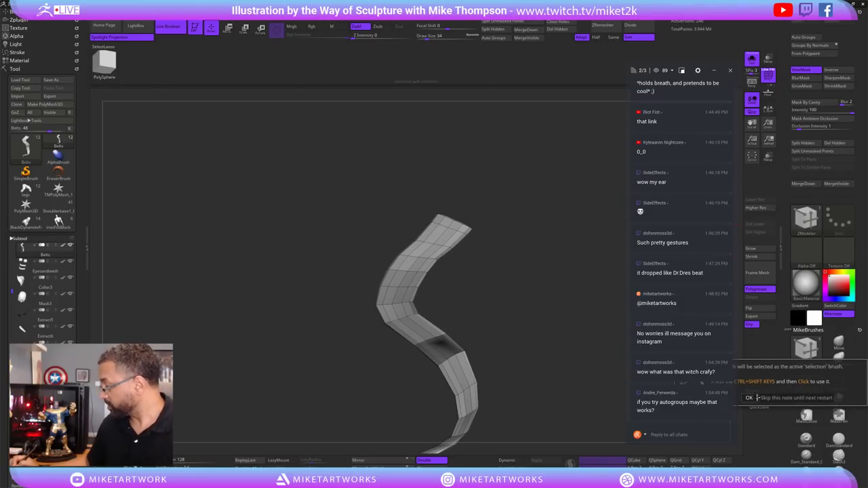
click(750, 398)
drag(525, 248, 535, 226)
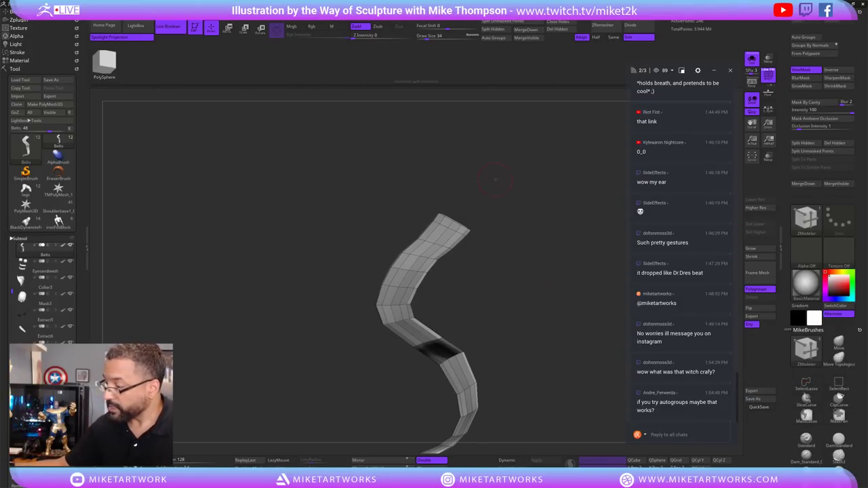
mouse_move(495, 179)
mouse_down()
mouse_move(508, 178)
mouse_move(520, 217)
mouse_move(483, 288)
mouse_move(432, 253)
mouse_move(448, 91)
mouse_move(488, 135)
mouse_up()
mouse_move(558, 304)
mouse_down()
mouse_move(558, 319)
mouse_move(488, 268)
mouse_move(547, 316)
mouse_move(581, 316)
mouse_move(517, 328)
mouse_move(519, 305)
mouse_move(530, 314)
mouse_up()
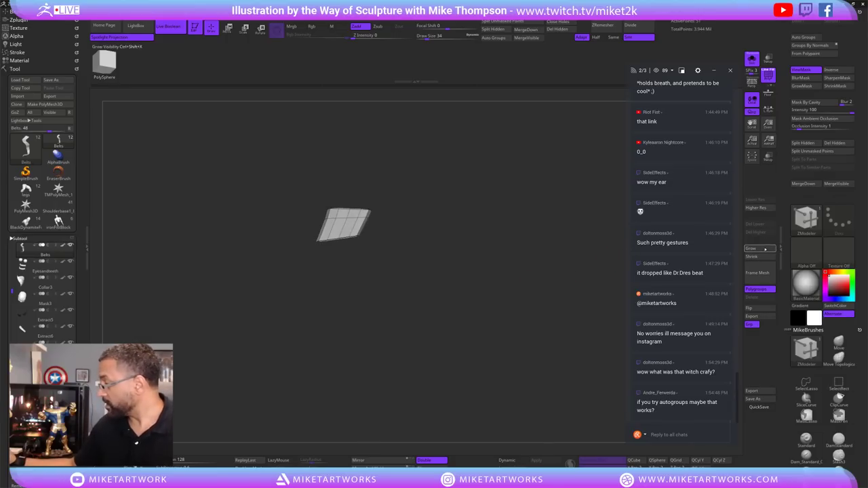
mouse_move(342, 236)
mouse_down()
mouse_move(310, 272)
mouse_move(360, 329)
mouse_move(424, 367)
mouse_move(434, 417)
mouse_move(407, 451)
mouse_up()
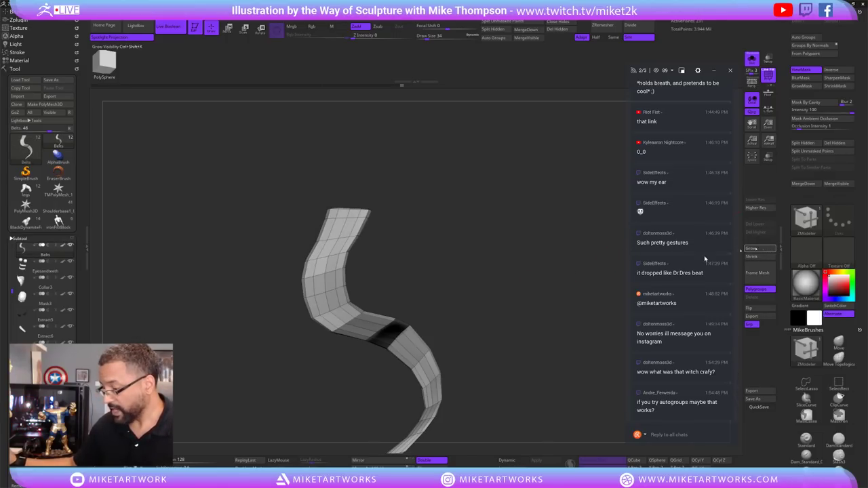
drag(704, 258, 539, 238)
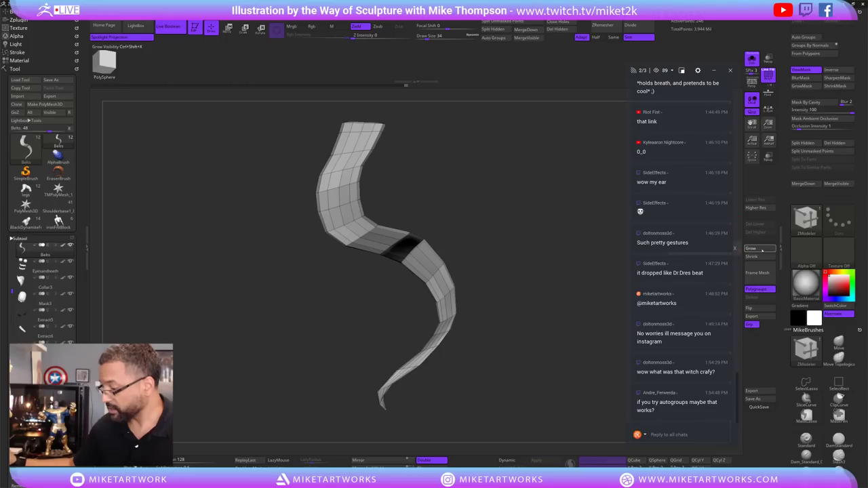
Toggle visibility to check the hidden loop, ending on the wavy strip.
ctrl+shift+click(510, 368)
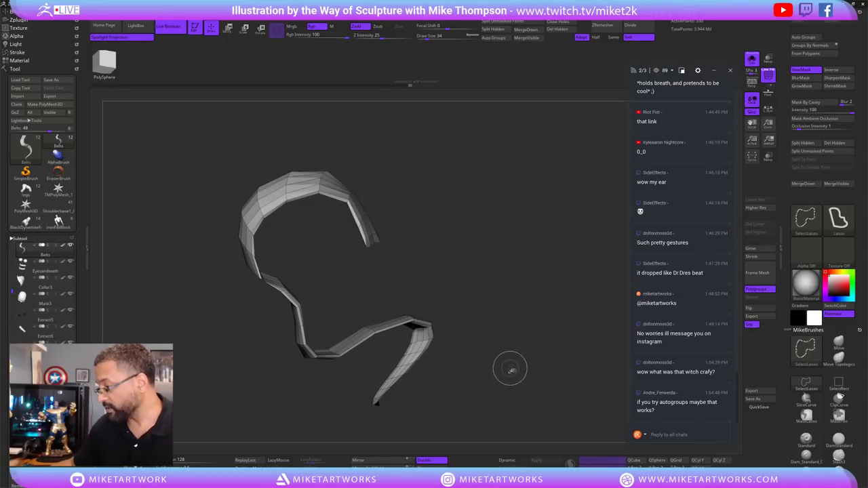
ctrl+shift+click(516, 358)
ctrl+shift+click(516, 348)
ctrl+shift+click(515, 348)
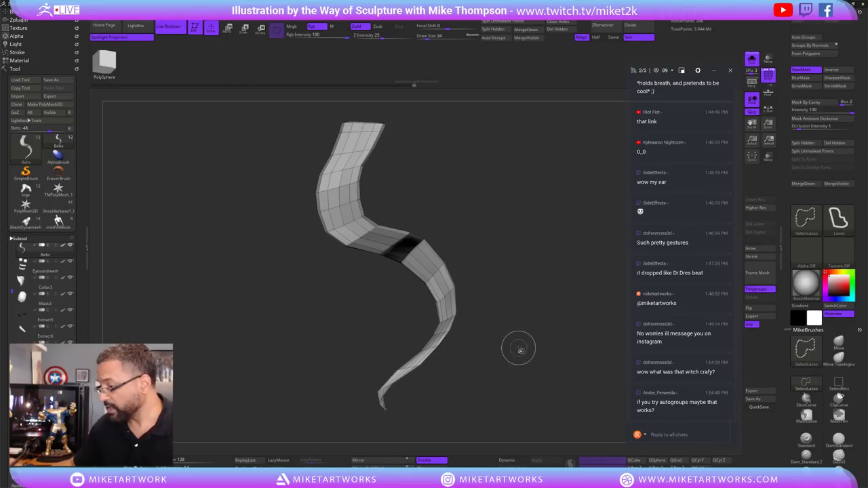
mouse_move(545, 324)
mouse_down()
mouse_move(558, 296)
mouse_move(553, 144)
mouse_up()
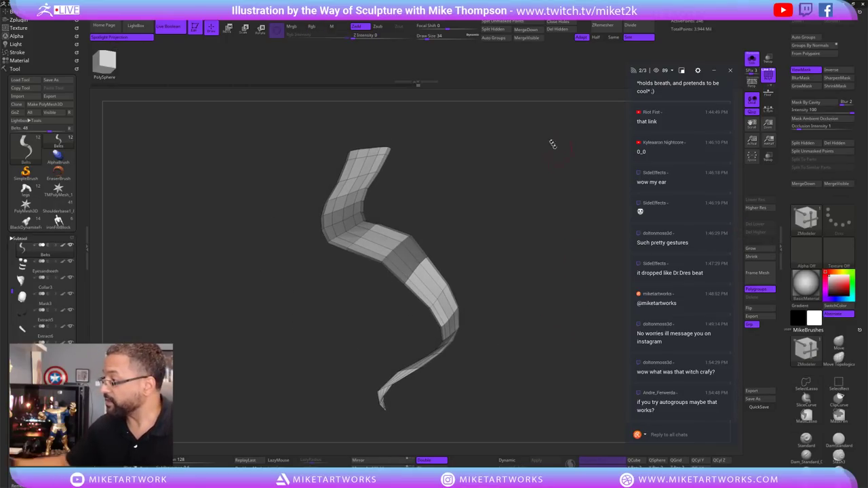
Split the hidden loop into its own subtool and orbit the remaining strip.
click(500, 29)
mouse_move(562, 336)
mouse_down()
mouse_move(562, 344)
mouse_move(548, 339)
mouse_move(556, 327)
mouse_up()
key(ctrl)
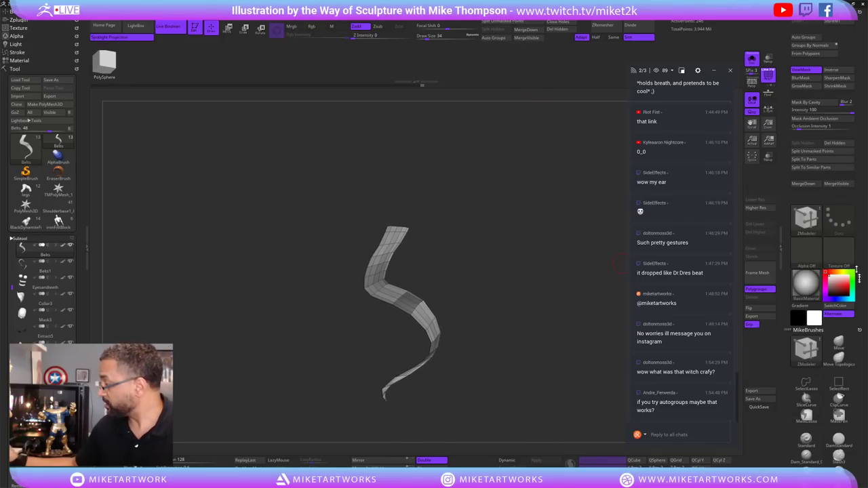
drag(618, 265, 620, 248)
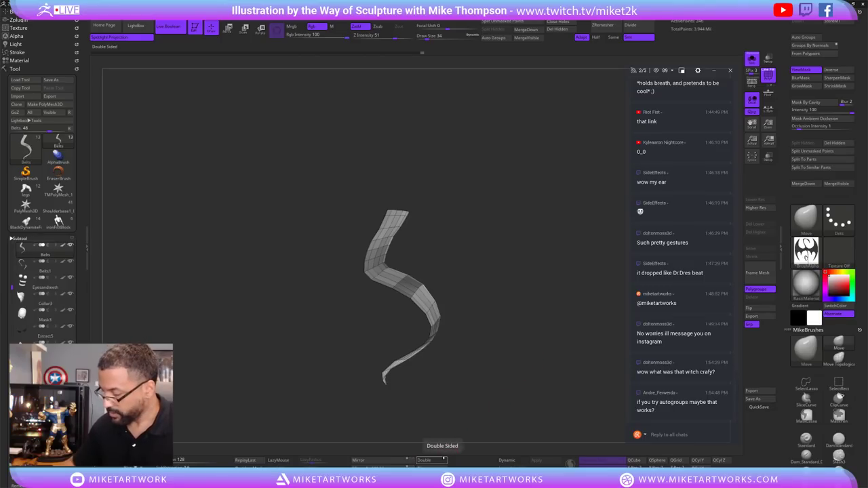
key(ctrl)
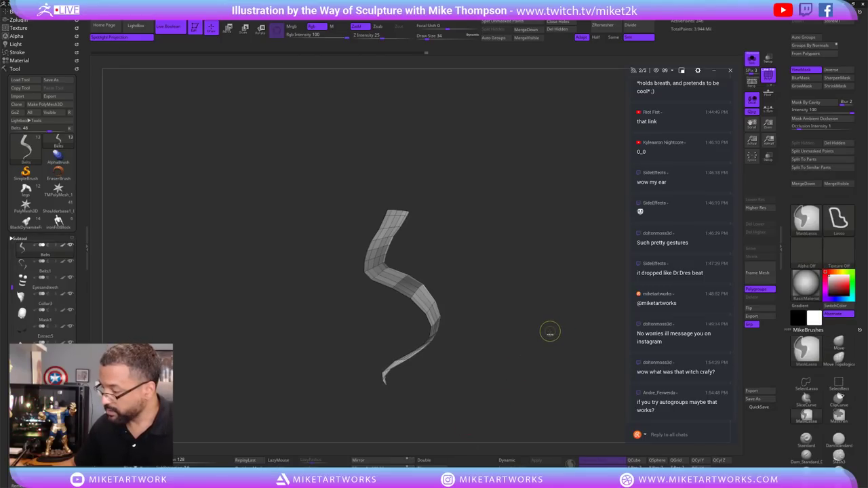
mouse_move(574, 311)
mouse_down()
mouse_move(568, 343)
mouse_move(547, 335)
mouse_move(574, 325)
mouse_move(491, 388)
mouse_move(504, 370)
mouse_move(494, 368)
mouse_up()
Hide the curled tail end, delete it with Del Hidden, and check the cut end.
key(ctrl)
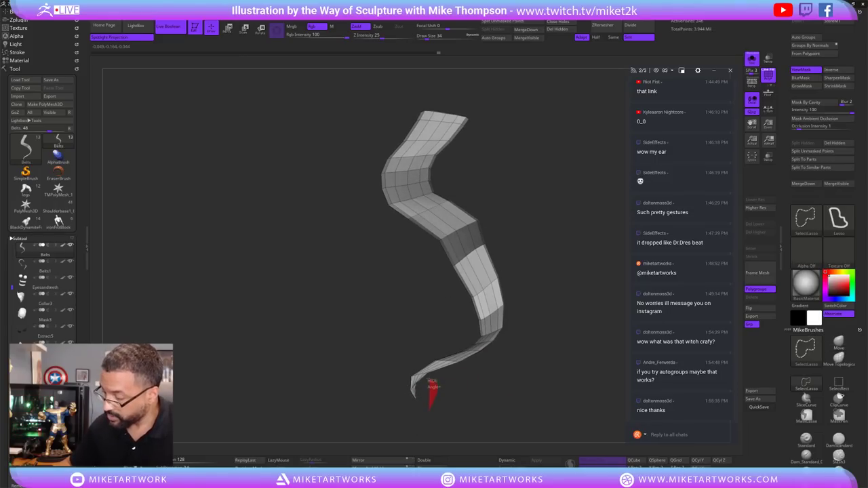
mouse_move(431, 390)
ctrl+alt+shift+mouse_down()
mouse_move(410, 424)
mouse_move(434, 397)
mouse_move(536, 376)
mouse_move(534, 391)
mouse_move(528, 383)
mouse_move(536, 377)
mouse_move(515, 399)
mouse_move(527, 368)
mouse_move(559, 353)
mouse_move(551, 330)
mouse_move(549, 343)
mouse_move(559, 343)
ctrl+alt+shift+mouse_up()
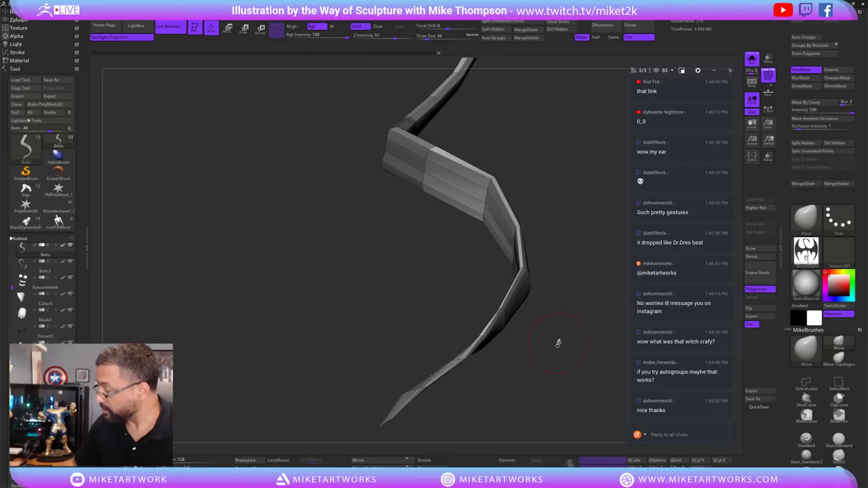
click(566, 33)
drag(563, 138, 544, 350)
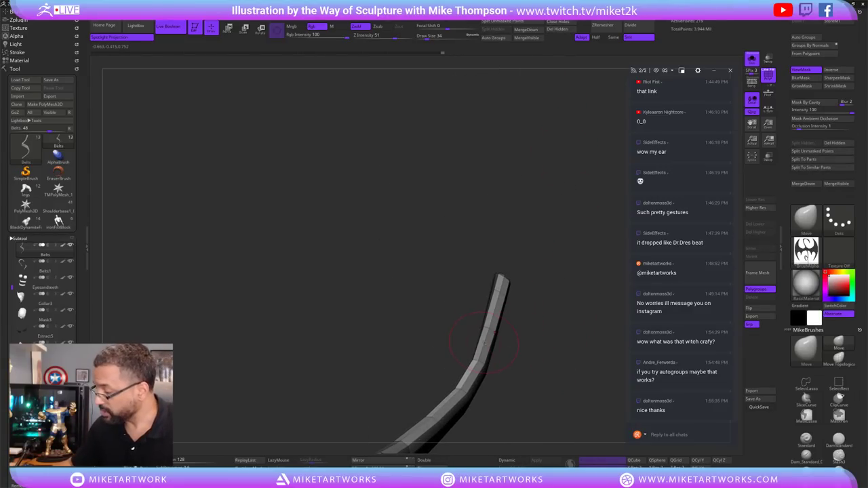
scroll(785, 432, down, 5)
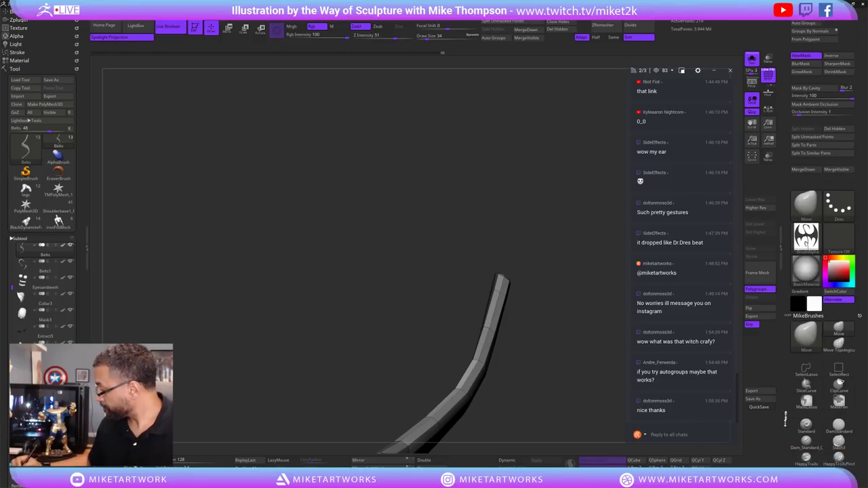
With ZModeler, lasso-hide the strip's tip and Del Hidden it, leaving a shorter S-curved ribbon.
click(806, 384)
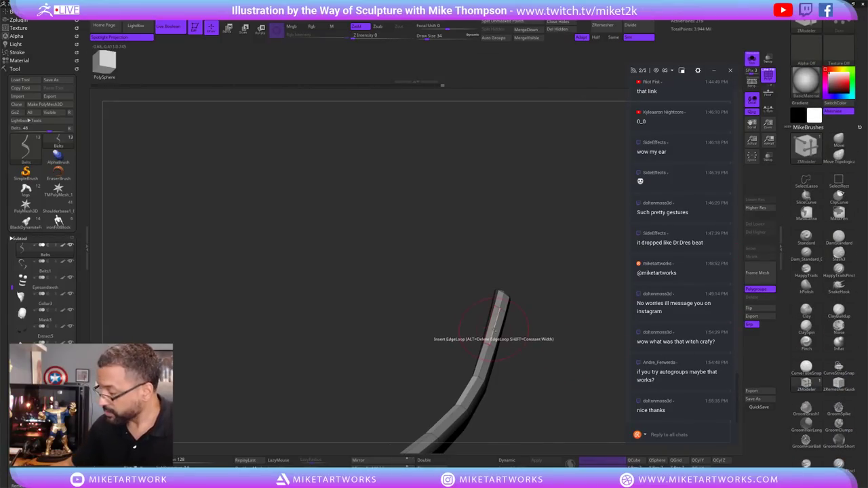
drag(571, 292, 591, 350)
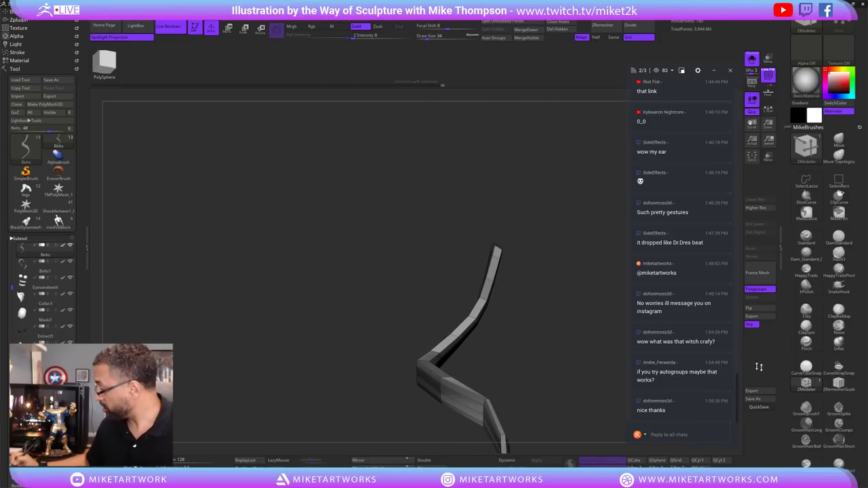
key(space)
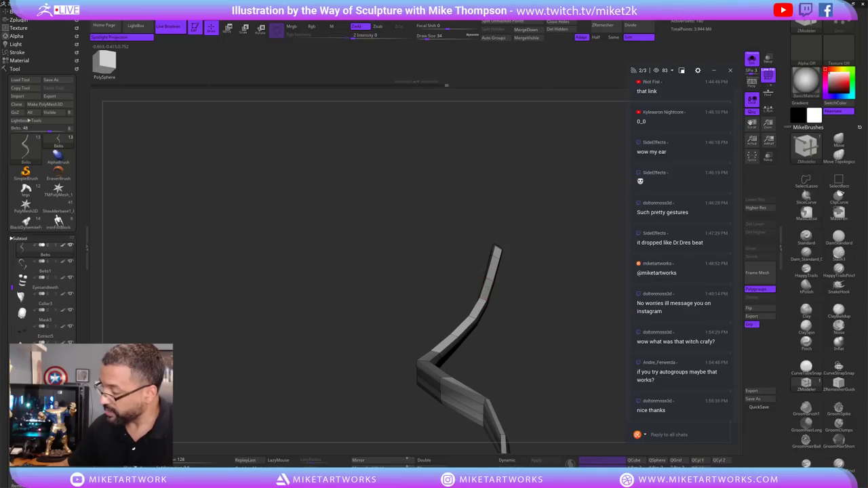
mouse_move(516, 319)
mouse_down()
mouse_move(545, 310)
mouse_move(543, 330)
mouse_move(557, 313)
mouse_move(477, 343)
mouse_move(536, 305)
mouse_move(566, 307)
mouse_move(551, 311)
mouse_move(548, 294)
mouse_move(554, 301)
mouse_move(508, 346)
mouse_move(515, 352)
mouse_up()
key(ctrl+shift)
drag(542, 393, 539, 280)
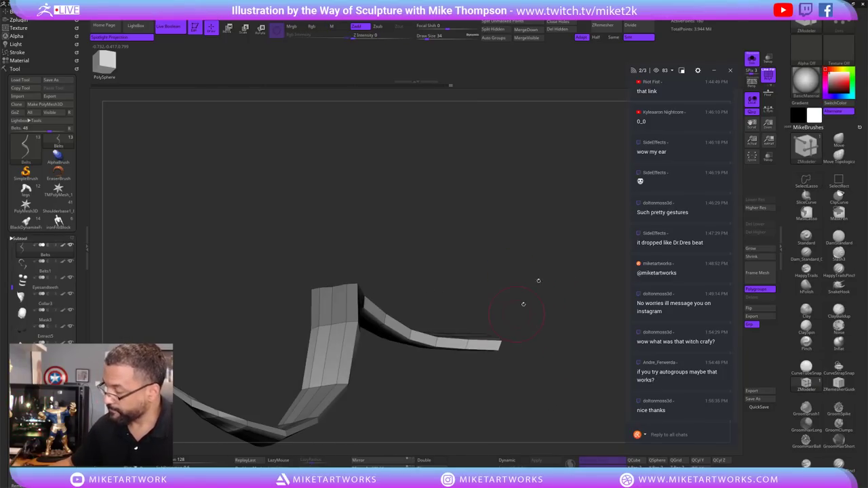
click(558, 29)
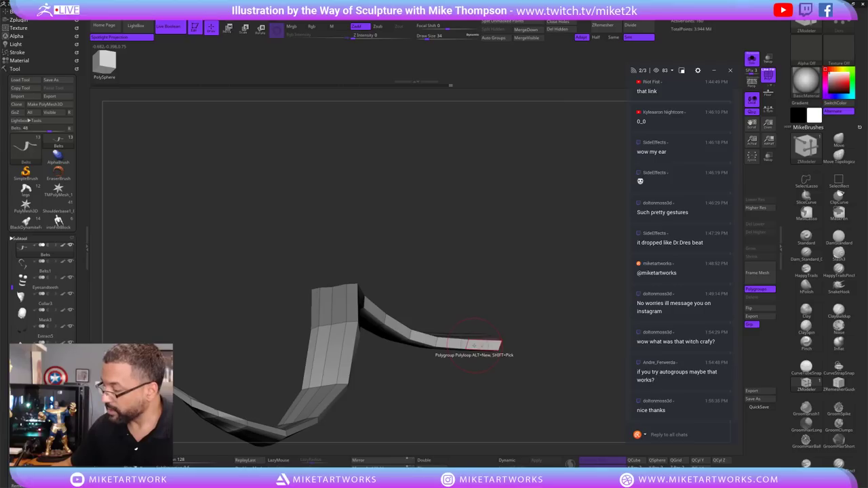
drag(473, 345, 514, 407)
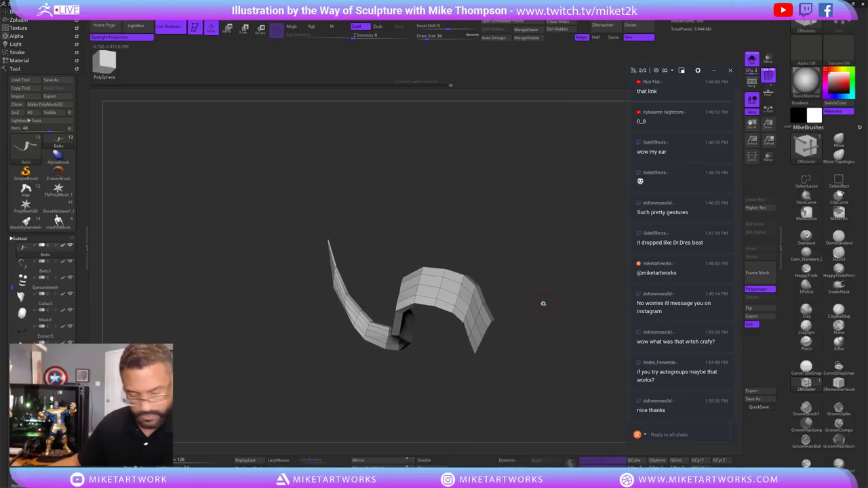
Switch to the Upper1 torso subtool and frame the whole upper body.
key(n)
click(462, 325)
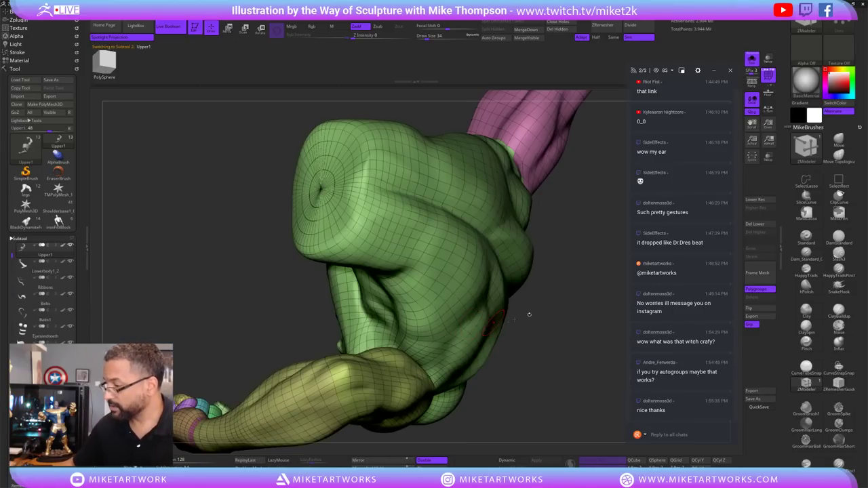
drag(529, 314, 512, 461)
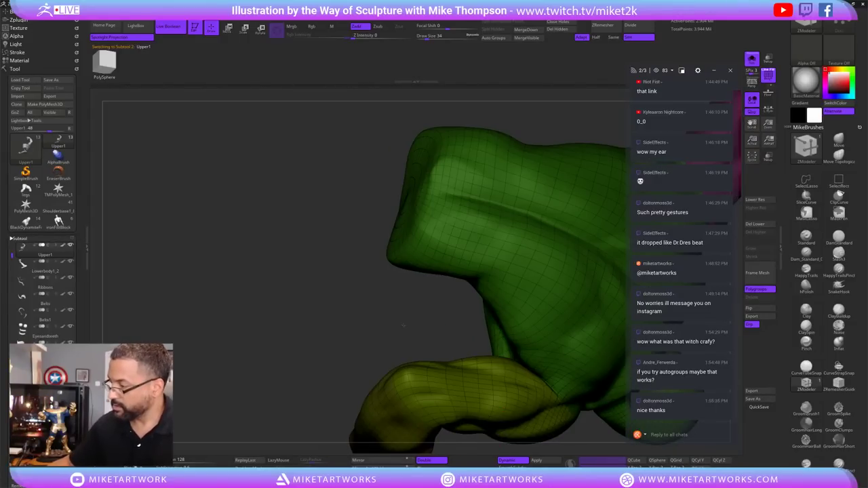
key(f)
mouse_move(571, 398)
alt+mouse_down()
mouse_move(582, 403)
mouse_move(546, 265)
mouse_move(460, 264)
alt+mouse_up()
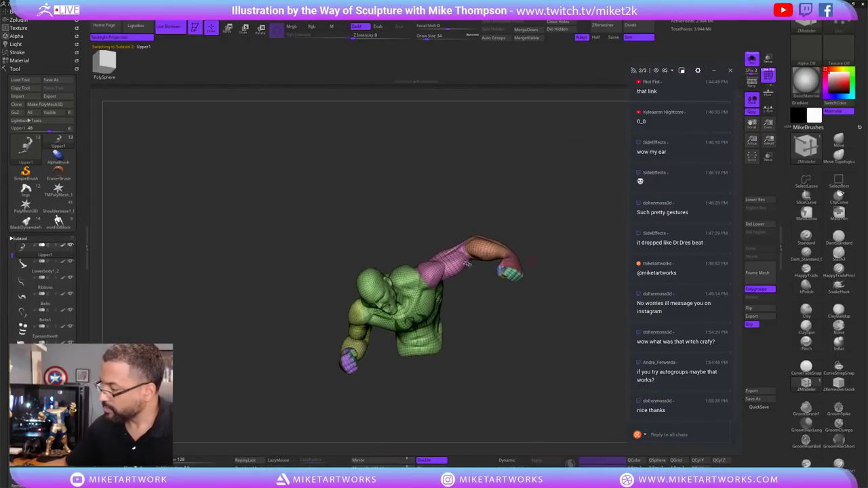
Isolate the pink shoulder-and-arm polygroup, restore the full figure, then select the Ribbons subtool.
key(ctrl+shift)
ctrl+shift+click(460, 264)
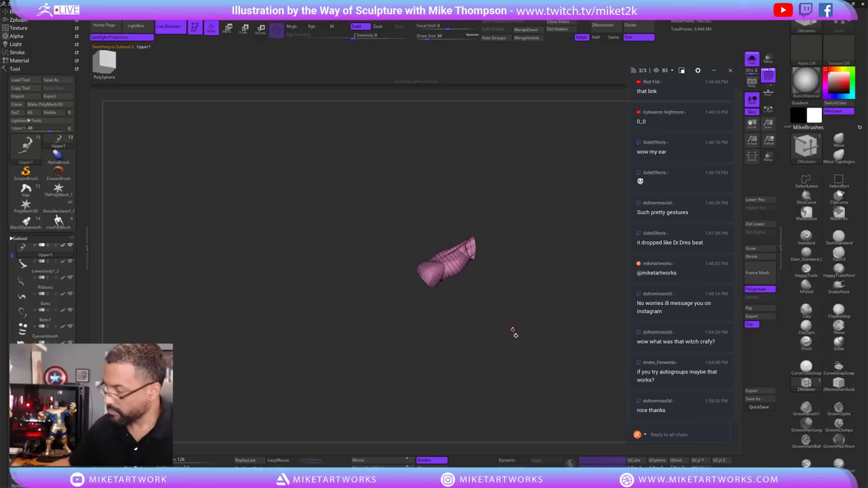
key(shift+f)
key(shift+f)
key(ctrl+w)
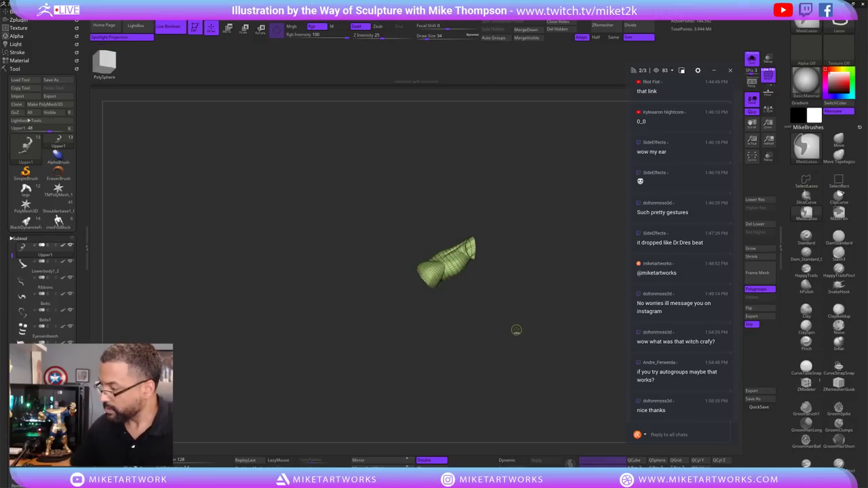
key(ctrl+w)
key(ctrl+w)
key(ctrl+w)
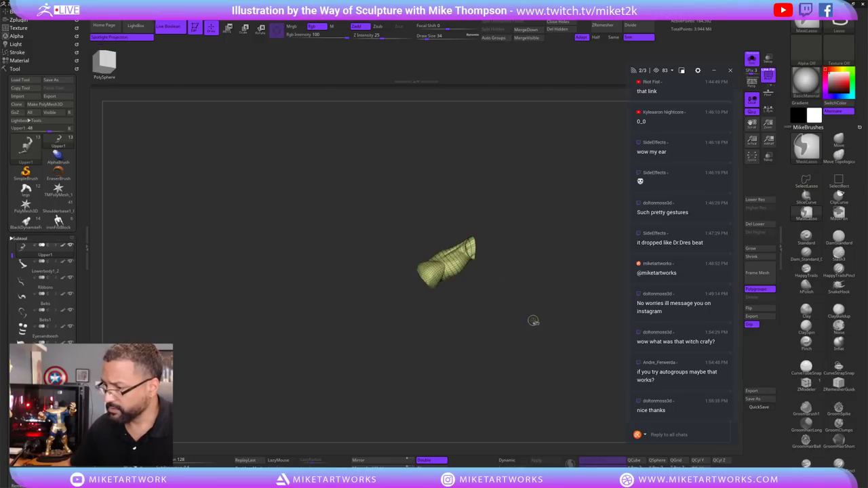
ctrl+shift+click(533, 320)
click(64, 287)
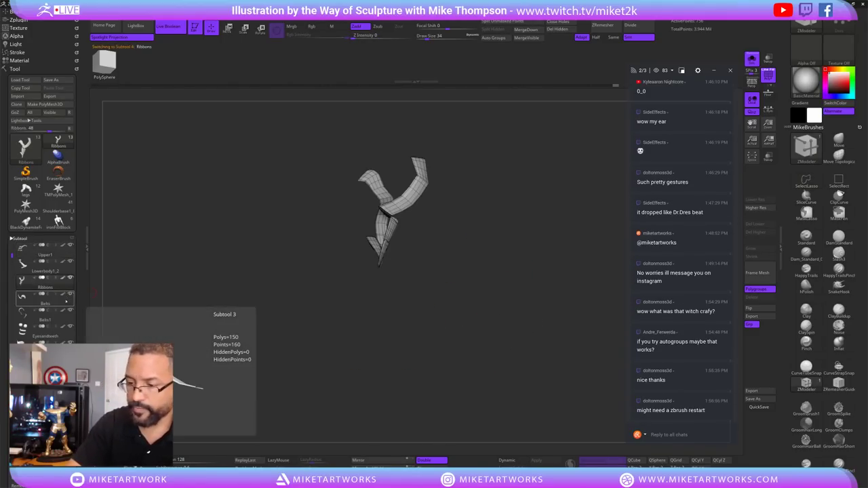
Inspect the Belts and Ribbons subtools from several angles.
click(45, 297)
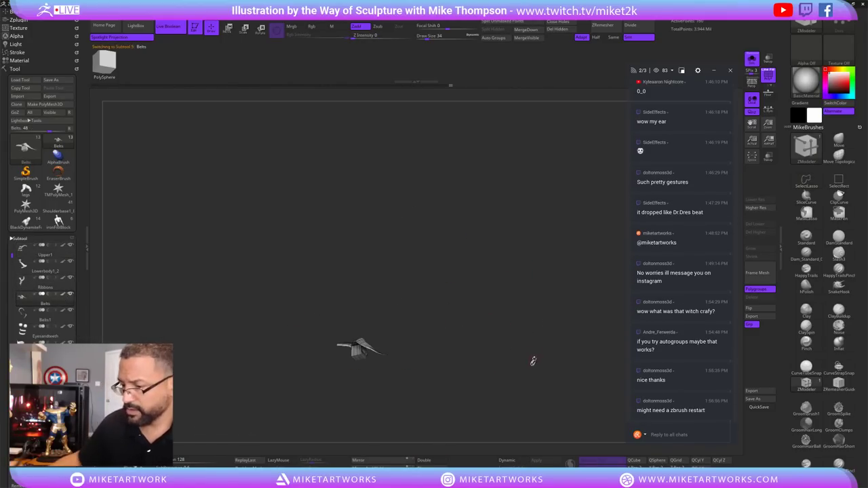
drag(533, 362, 521, 367)
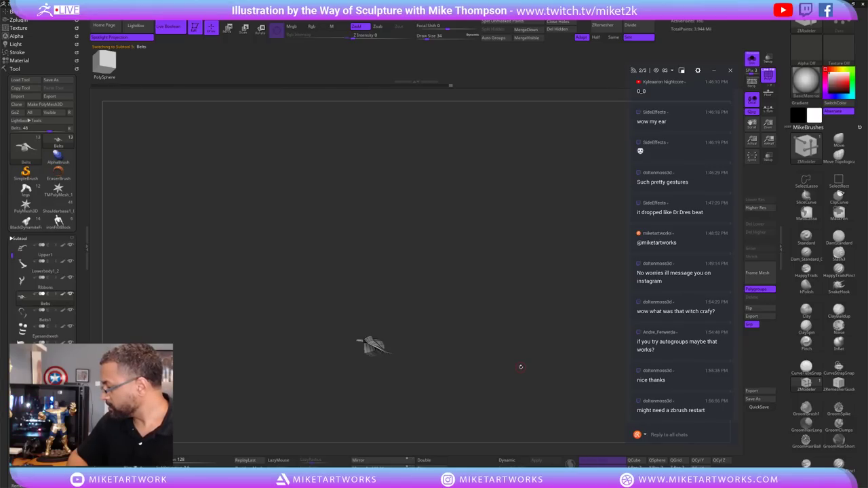
drag(481, 353, 531, 294)
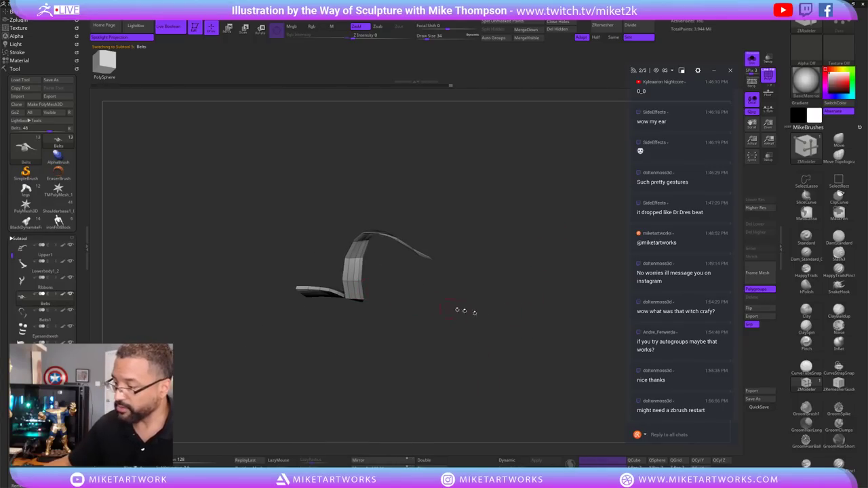
drag(460, 310, 380, 355)
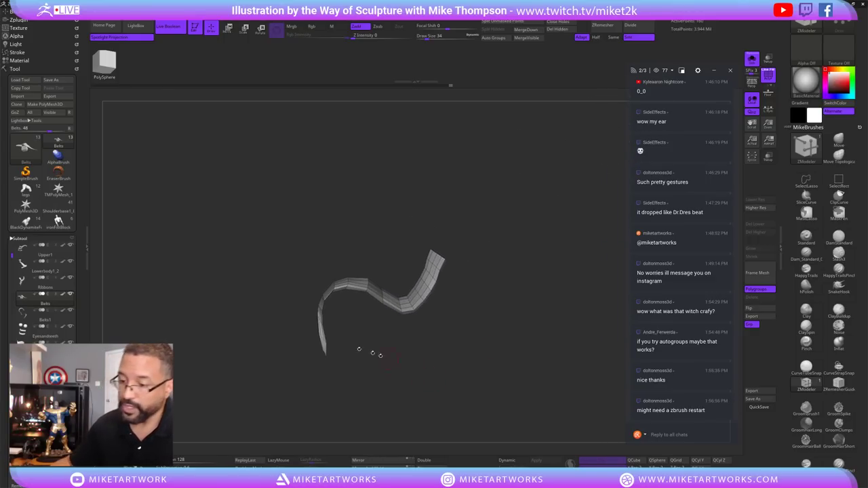
click(68, 289)
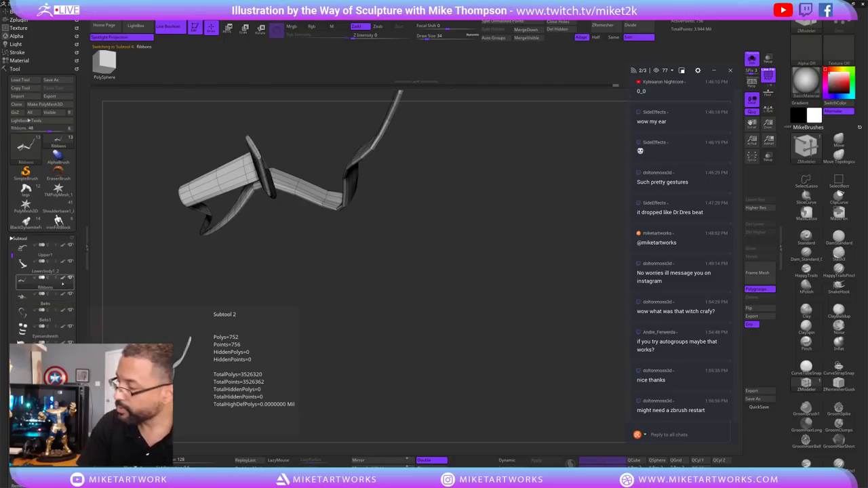
drag(437, 321, 355, 303)
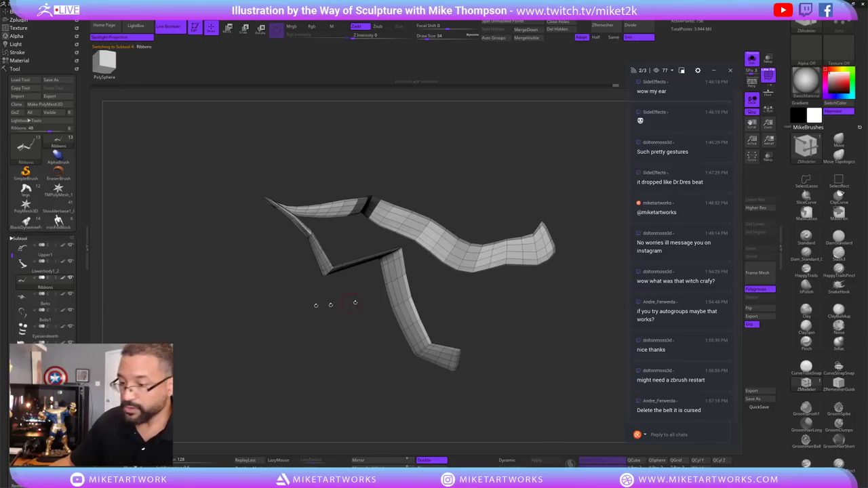
Frame and rotate the Belts1 strip, then settle back on the Belts strip.
click(62, 316)
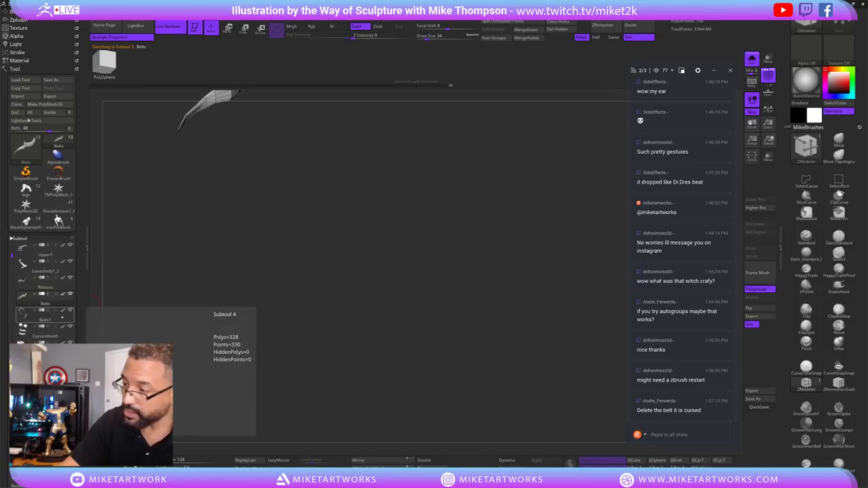
click(50, 316)
mouse_move(258, 225)
mouse_down()
mouse_move(500, 295)
mouse_move(591, 203)
mouse_move(534, 233)
mouse_move(470, 316)
mouse_move(456, 312)
mouse_move(449, 328)
mouse_move(455, 322)
mouse_up()
key(f)
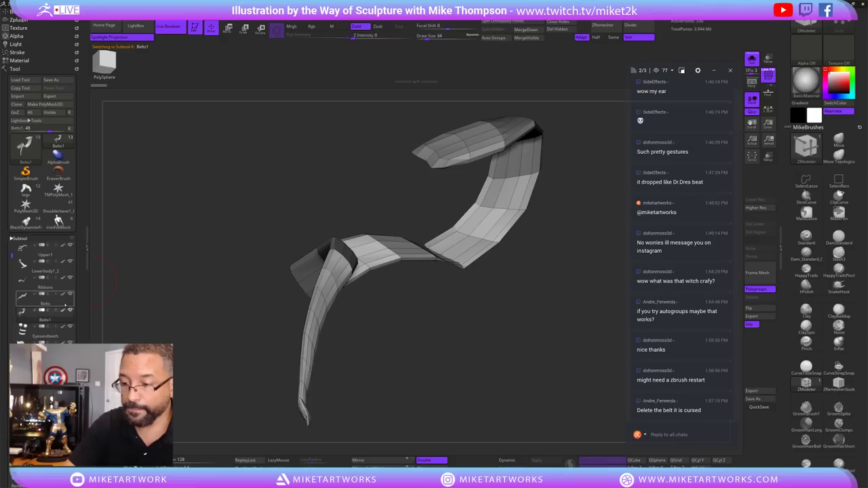
drag(109, 279, 299, 386)
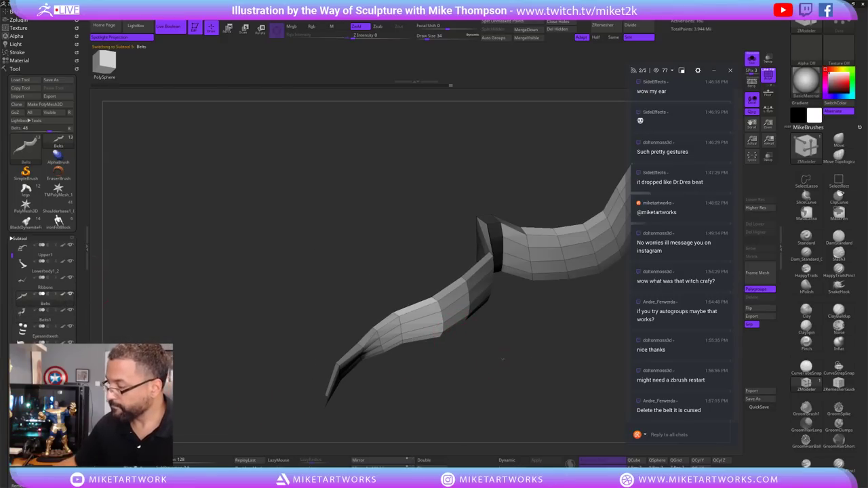
drag(503, 359, 532, 311)
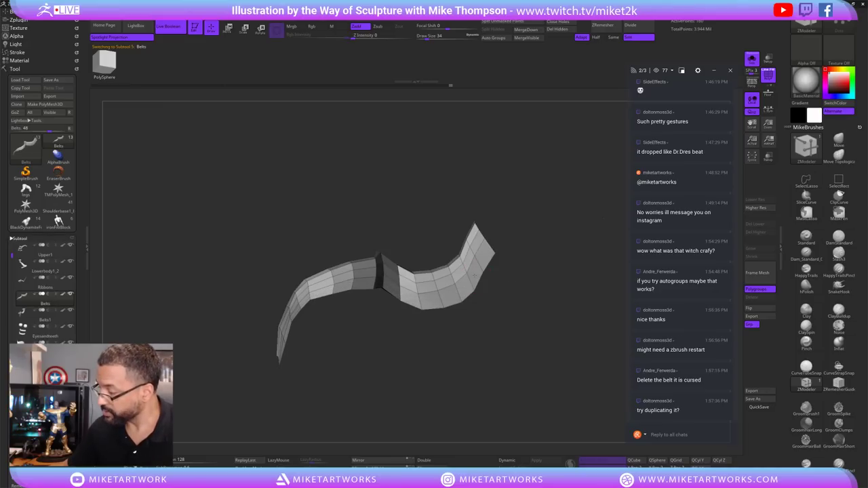
Remove a lengthwise edge loop from the belt strip and inspect it from above.
alt+click(466, 261)
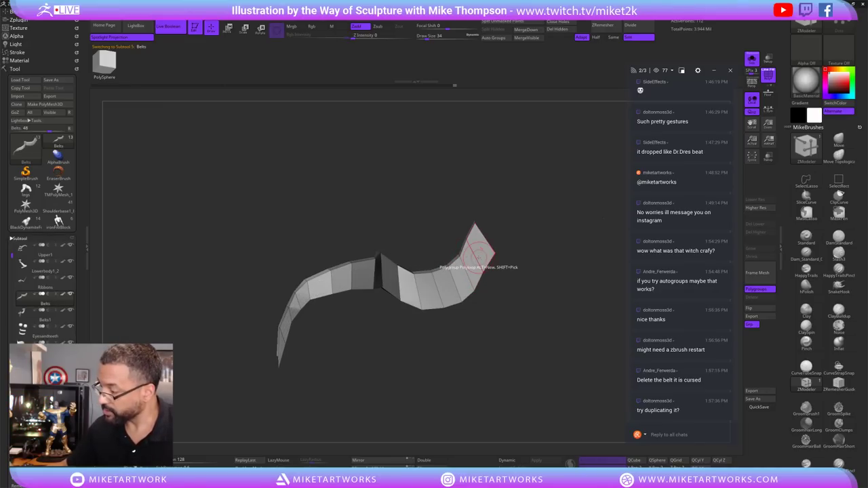
drag(536, 303, 534, 292)
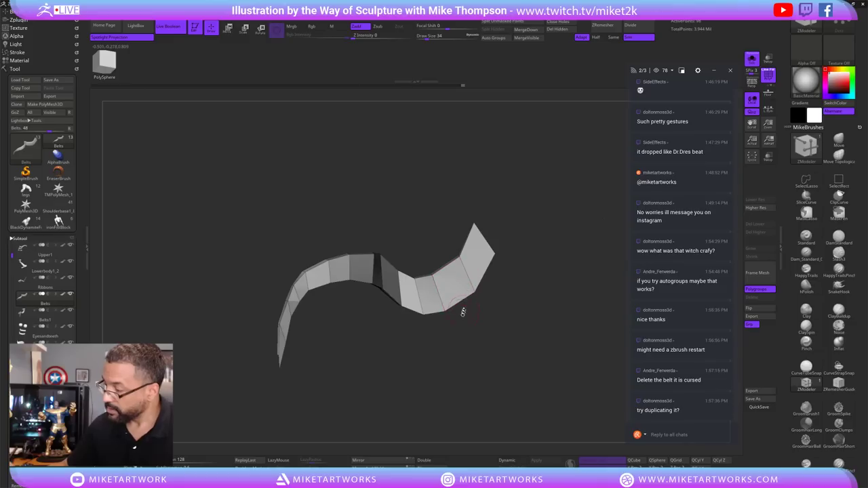
mouse_move(496, 344)
mouse_down()
mouse_move(401, 348)
mouse_move(390, 209)
mouse_up()
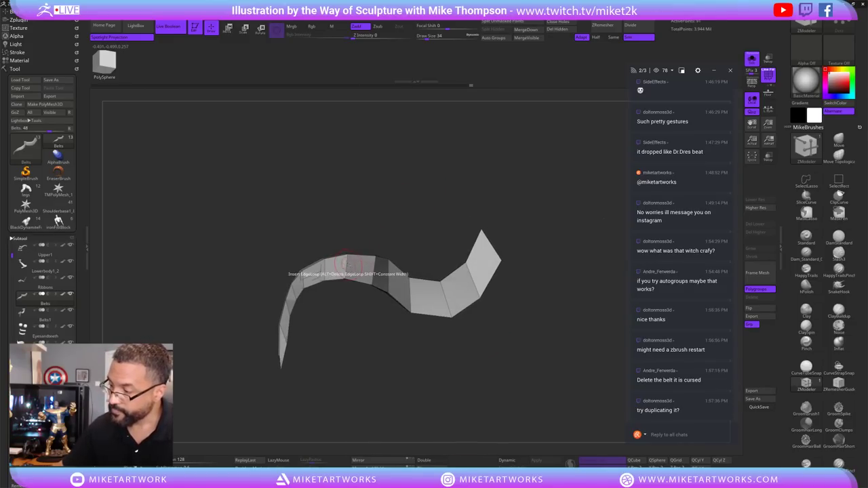
drag(367, 224, 380, 207)
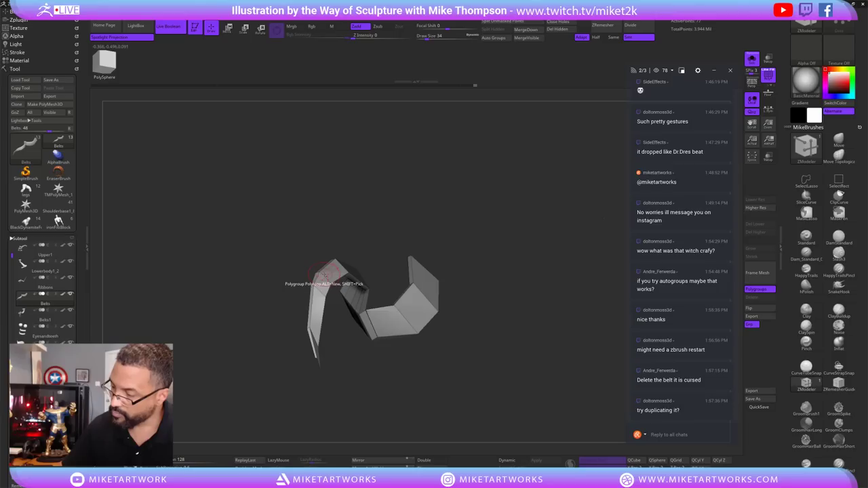
drag(325, 282, 413, 206)
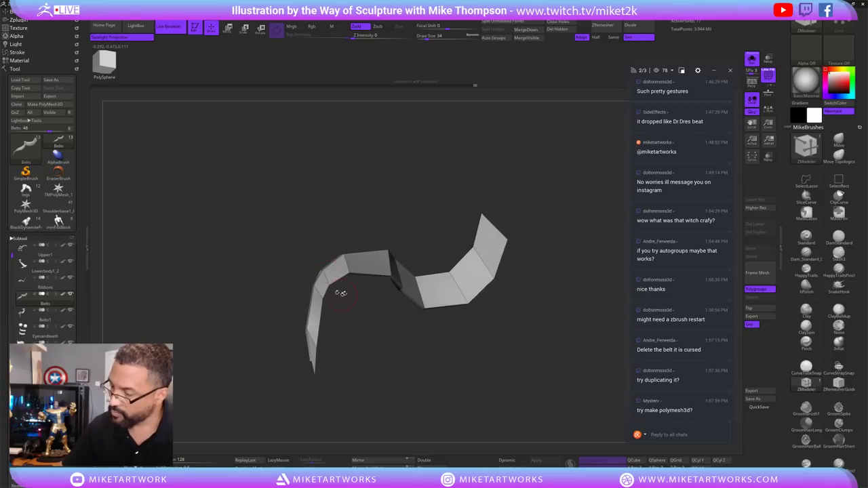
drag(339, 291, 326, 275)
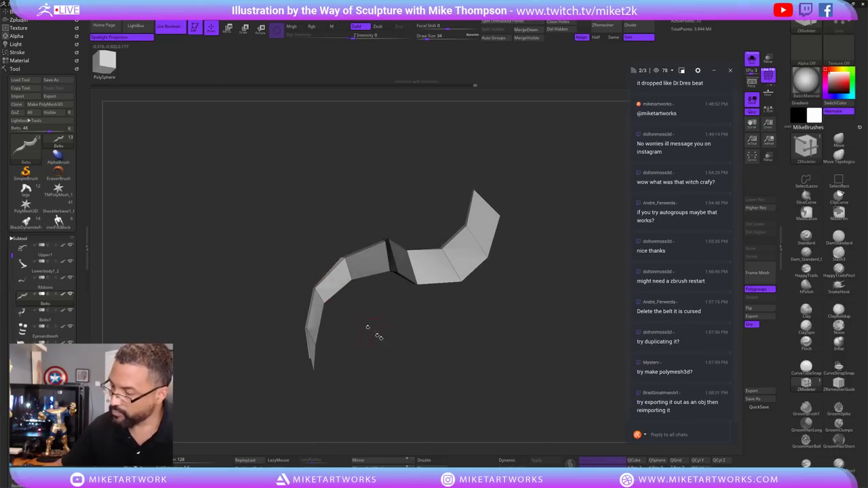
drag(378, 334, 512, 302)
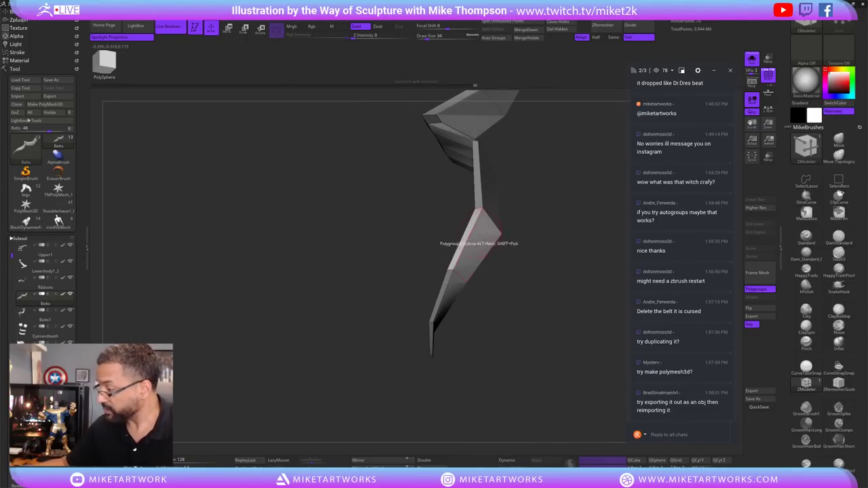
Insert an edge loop across the strip's bent middle segment.
mouse_move(476, 214)
mouse_down()
mouse_move(542, 201)
mouse_move(518, 209)
mouse_move(526, 217)
mouse_move(483, 229)
mouse_up()
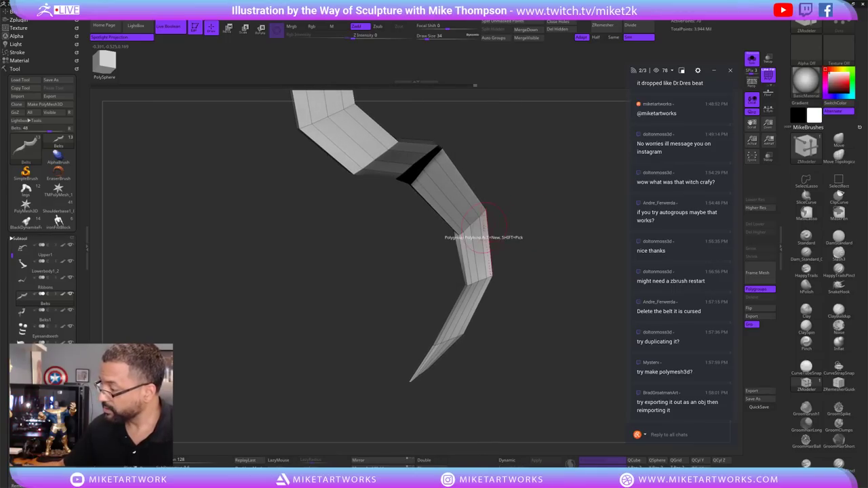
click(480, 239)
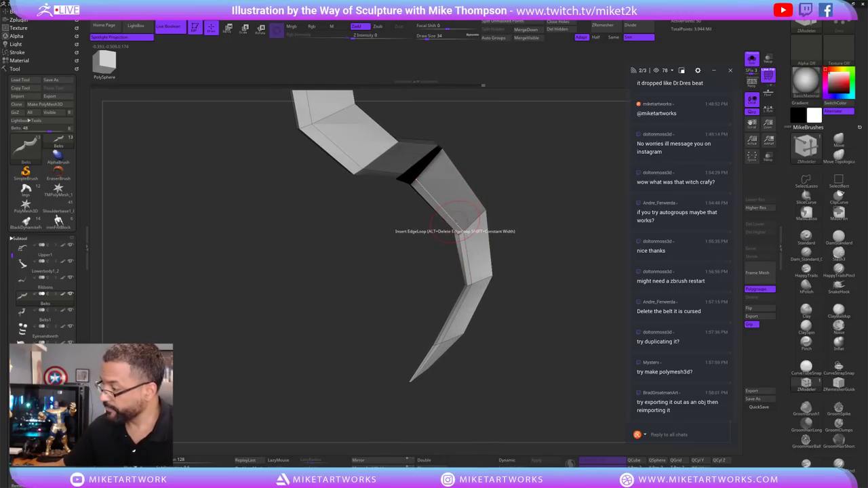
mouse_move(516, 220)
mouse_down()
mouse_move(604, 203)
mouse_move(556, 188)
mouse_move(506, 248)
mouse_move(521, 218)
mouse_move(516, 224)
mouse_up()
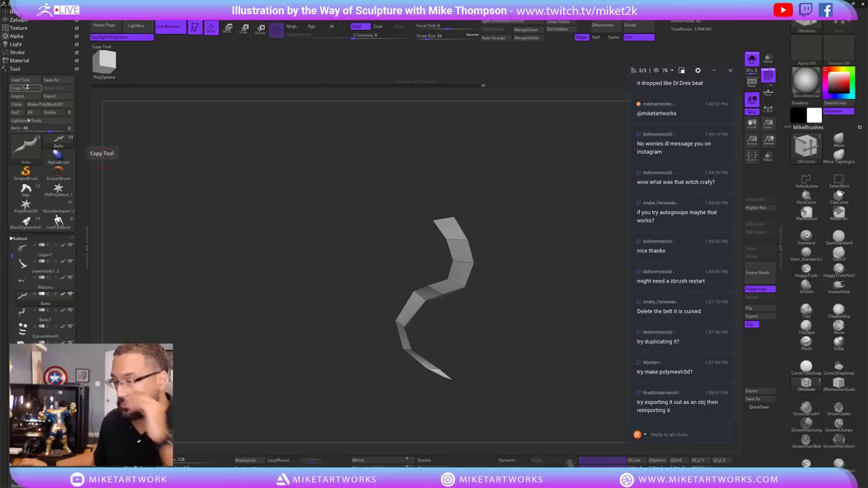
Clone the belt tool as Belts_1, return to Belts, and pick the ZModeler brush.
click(21, 104)
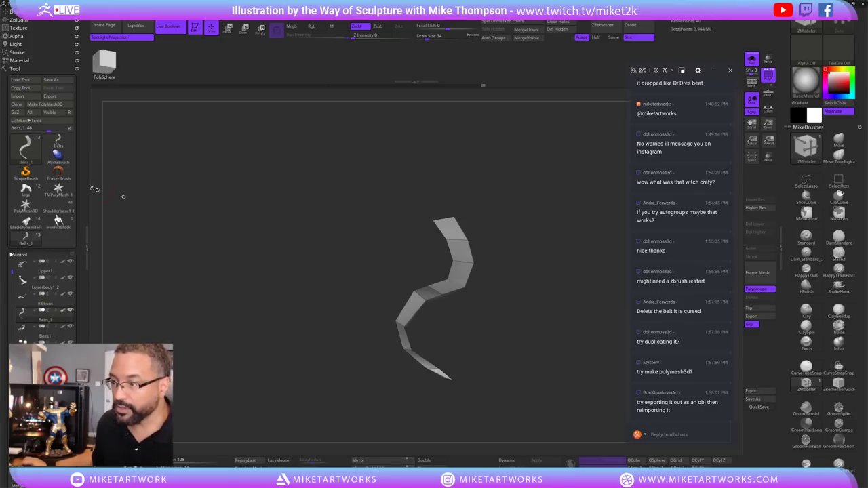
click(58, 141)
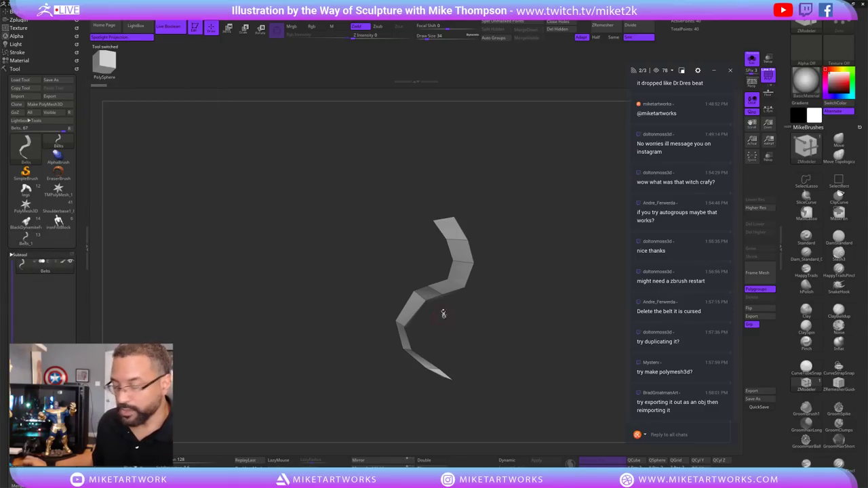
alt+drag(331, 358, 264, 315)
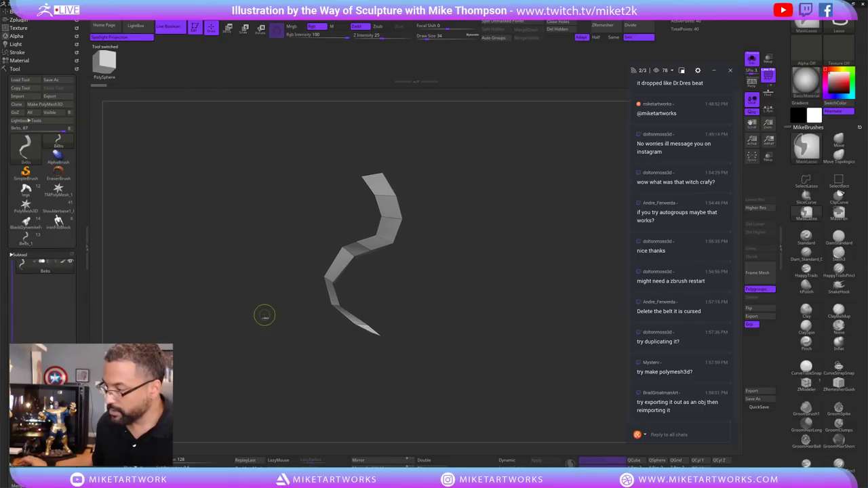
key(b)
key(z)
key(m)
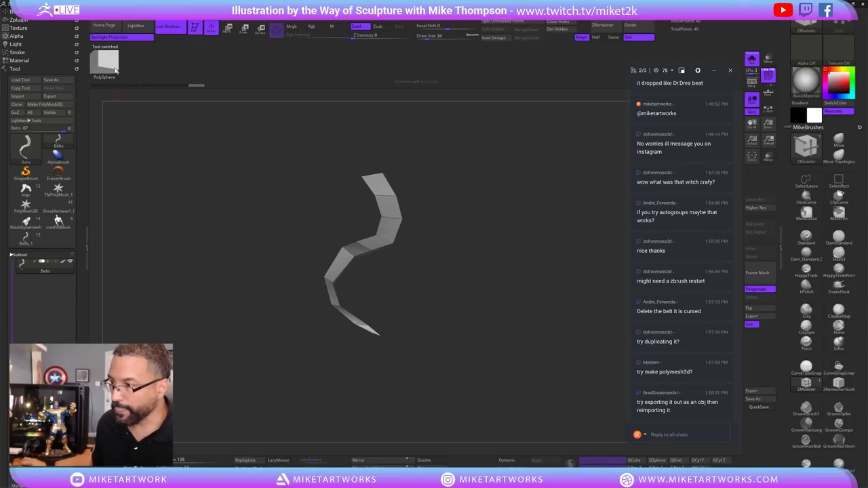
drag(468, 249, 508, 150)
Turn on double-sided display and lasso-hide the strip's upper segments.
key(ctrl+shift)
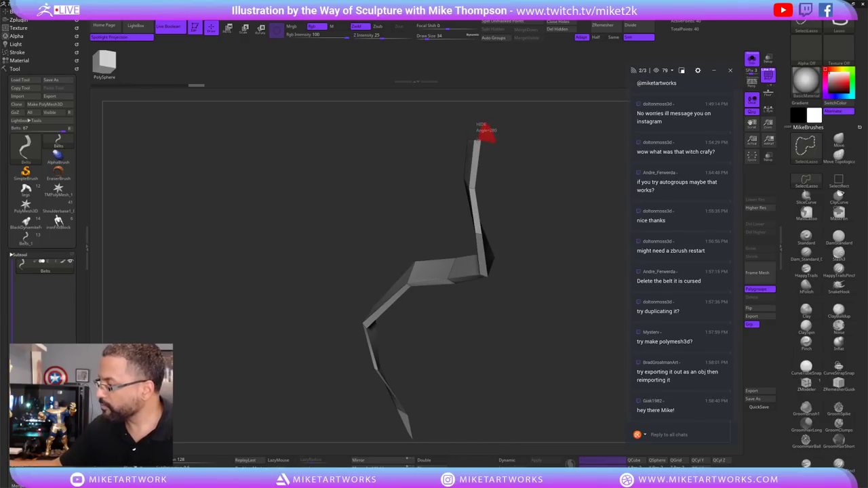
mouse_move(477, 126)
mouse_down()
mouse_move(547, 201)
mouse_move(522, 436)
mouse_up()
click(440, 461)
drag(447, 441, 548, 277)
key(ctrl+shift)
mouse_move(485, 122)
ctrl+alt+shift+mouse_down()
mouse_move(489, 154)
mouse_move(458, 162)
mouse_move(475, 224)
ctrl+alt+shift+mouse_up()
mouse_move(529, 265)
mouse_down()
mouse_move(541, 235)
mouse_move(484, 219)
mouse_move(465, 254)
mouse_move(475, 244)
mouse_up()
mouse_move(548, 320)
mouse_down()
mouse_move(527, 333)
mouse_move(550, 306)
mouse_up()
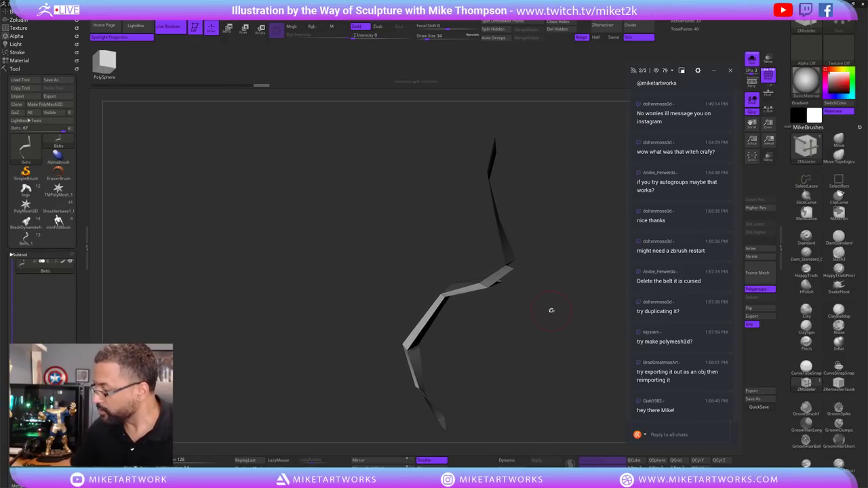
Hide the middle and upper joints, toggling which half of the strip stays visible.
key(ctrl+shift)
mouse_move(517, 271)
ctrl+alt+shift+mouse_down()
mouse_move(480, 266)
mouse_move(506, 299)
ctrl+alt+shift+mouse_up()
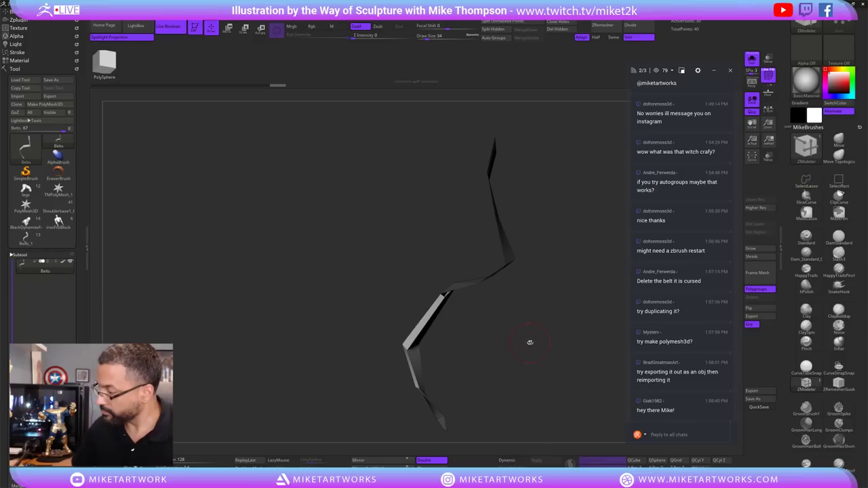
mouse_move(529, 343)
mouse_down()
mouse_move(560, 306)
mouse_move(551, 312)
mouse_up()
key(ctrl+shift)
mouse_move(466, 305)
ctrl+alt+shift+mouse_down()
mouse_move(465, 274)
mouse_move(426, 325)
mouse_move(448, 319)
ctrl+alt+shift+mouse_up()
drag(527, 341, 510, 339)
key(ctrl+shift)
ctrl+shift+click(515, 287)
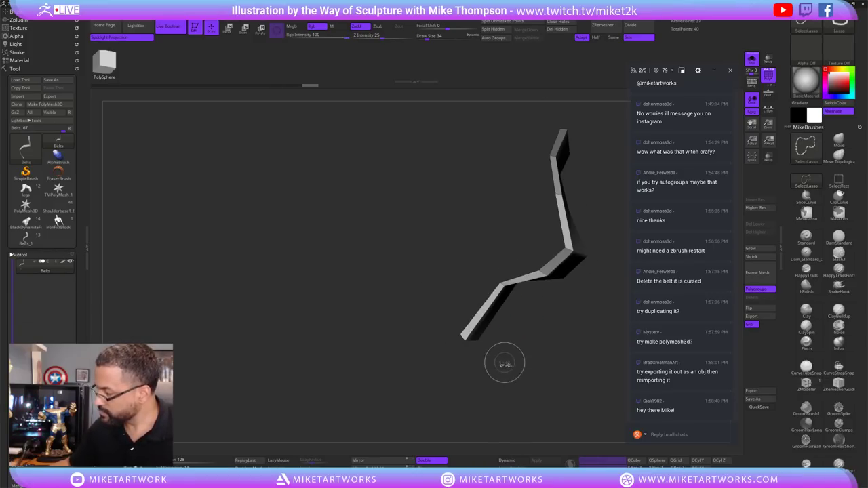
ctrl+shift+click(517, 310)
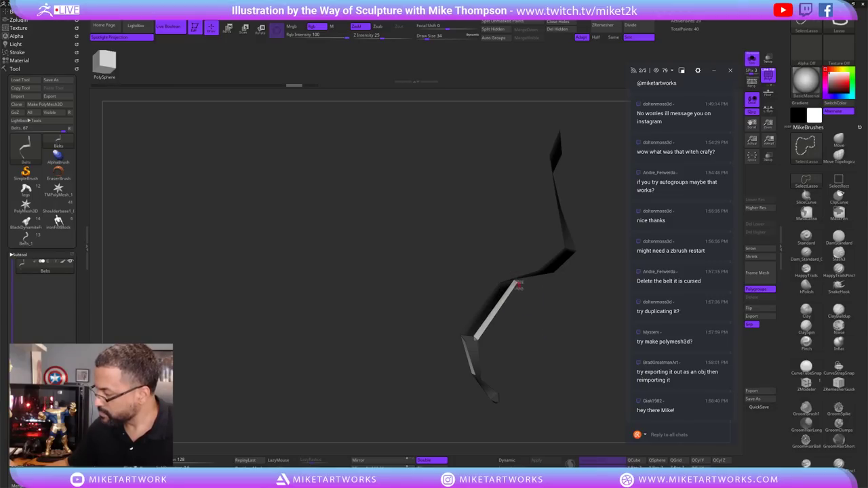
mouse_move(514, 320)
mouse_down()
mouse_move(532, 351)
mouse_move(496, 360)
mouse_move(534, 314)
mouse_move(422, 275)
mouse_move(509, 287)
mouse_move(545, 336)
mouse_up()
key(ctrl+shift)
drag(473, 187, 384, 300)
key(ctrl+shift)
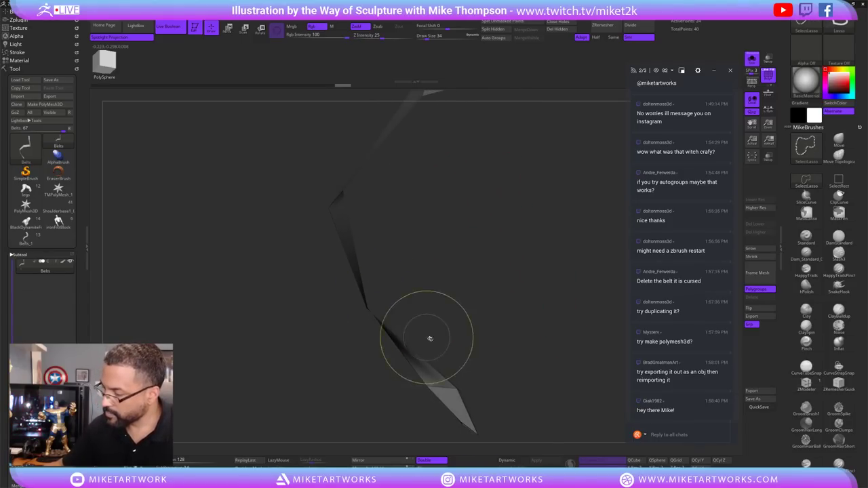
mouse_move(430, 339)
mouse_down()
mouse_move(519, 364)
mouse_move(554, 322)
mouse_move(514, 310)
mouse_move(566, 174)
mouse_up()
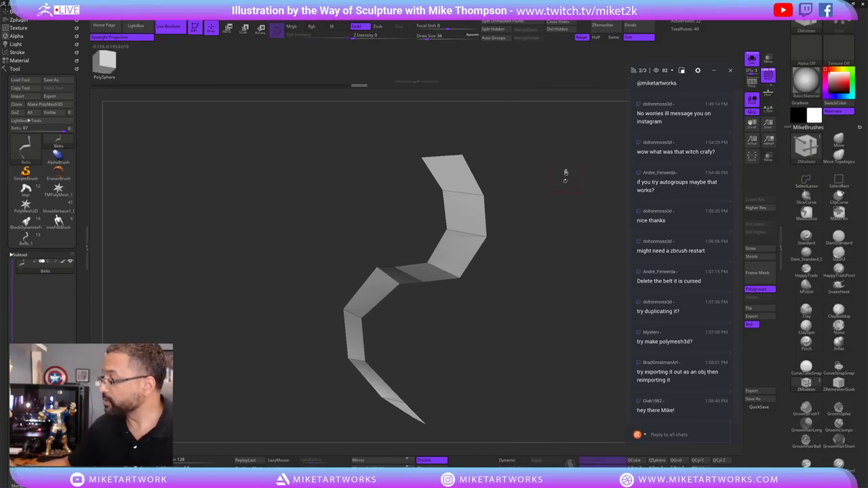
Delete the hidden half of the strip, select the Move brush, and review the result.
click(557, 29)
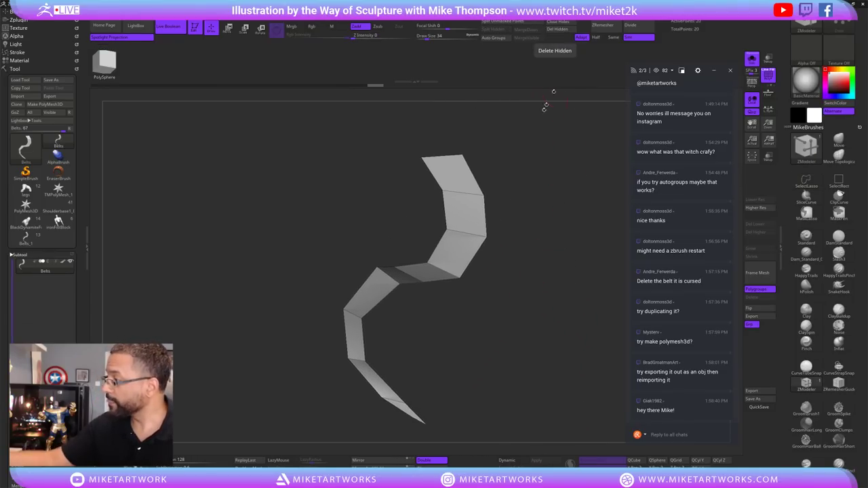
mouse_move(522, 316)
mouse_down()
mouse_move(500, 325)
mouse_move(503, 268)
mouse_move(512, 304)
mouse_move(485, 287)
mouse_up()
click(839, 142)
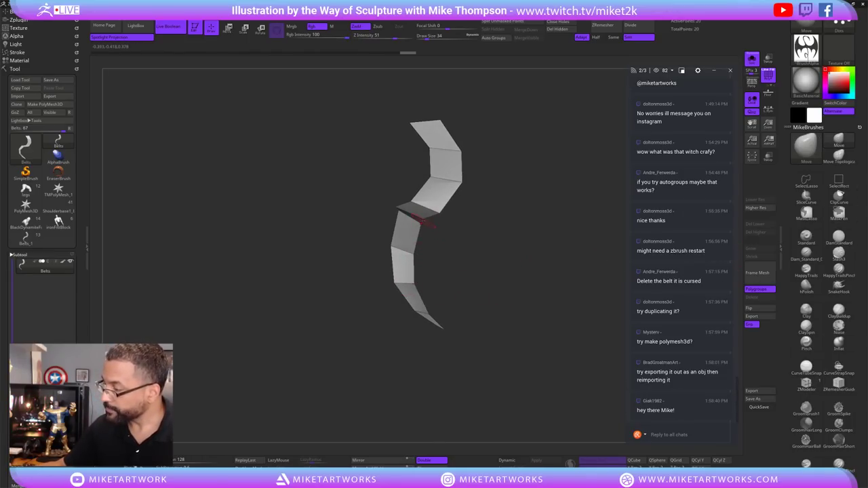
drag(421, 222, 446, 237)
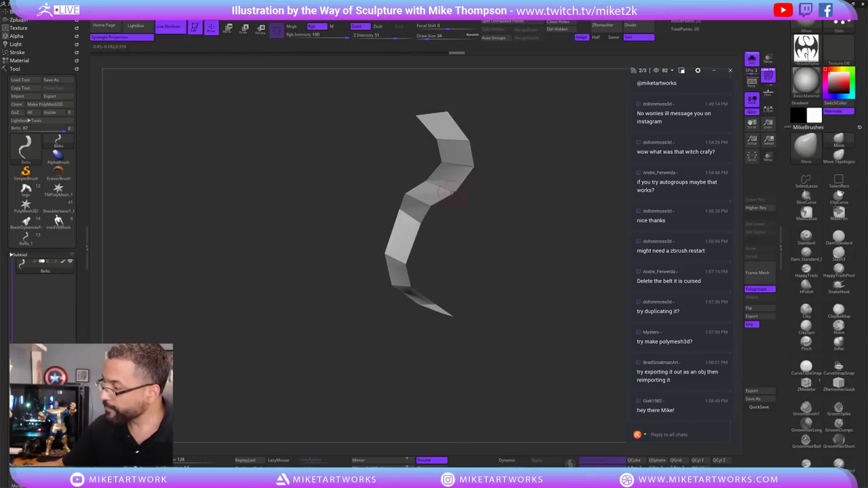
mouse_move(503, 256)
mouse_down()
mouse_move(473, 305)
mouse_move(449, 317)
mouse_up()
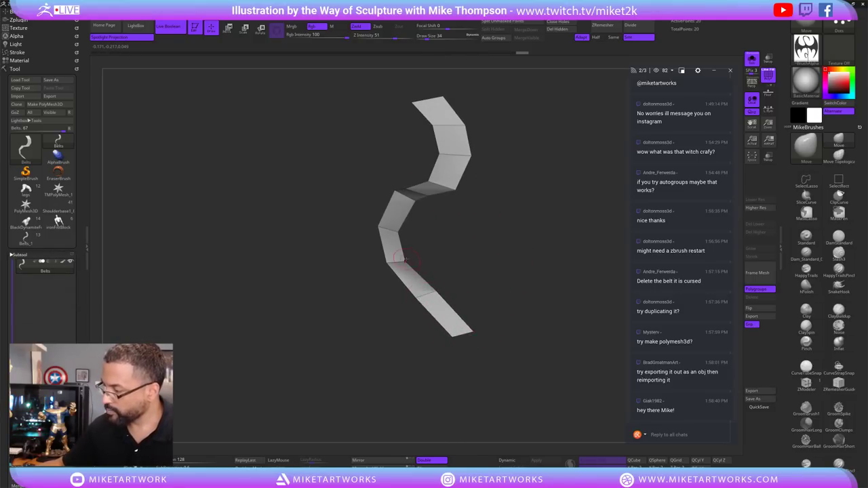
drag(500, 272, 446, 313)
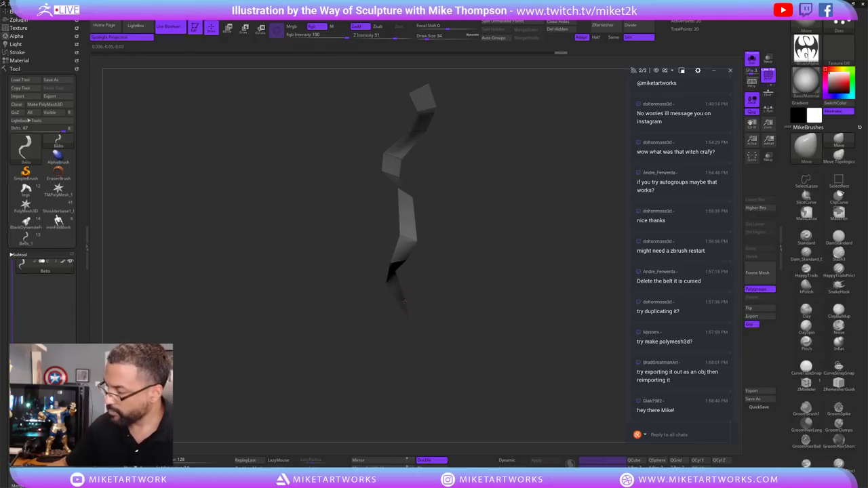
drag(501, 331, 441, 262)
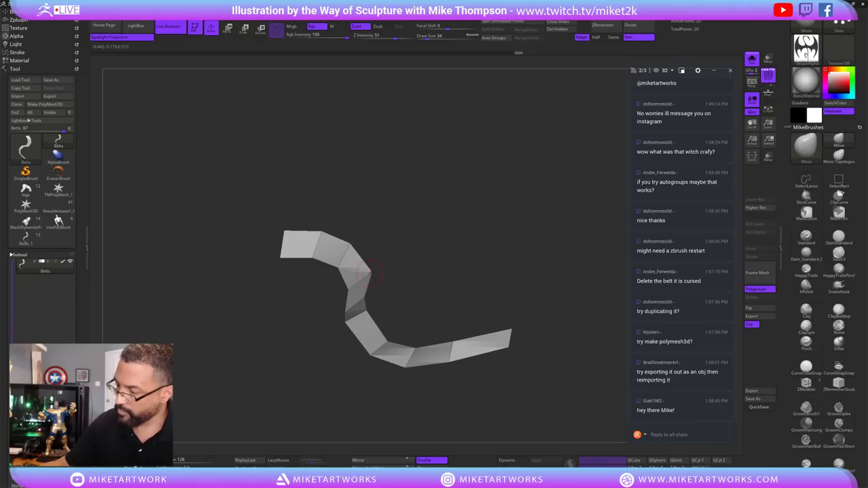
mouse_move(371, 271)
mouse_down()
mouse_move(421, 288)
mouse_move(369, 302)
mouse_move(498, 226)
mouse_up()
mouse_move(551, 326)
mouse_down()
mouse_move(566, 362)
mouse_move(560, 345)
mouse_move(544, 356)
mouse_up()
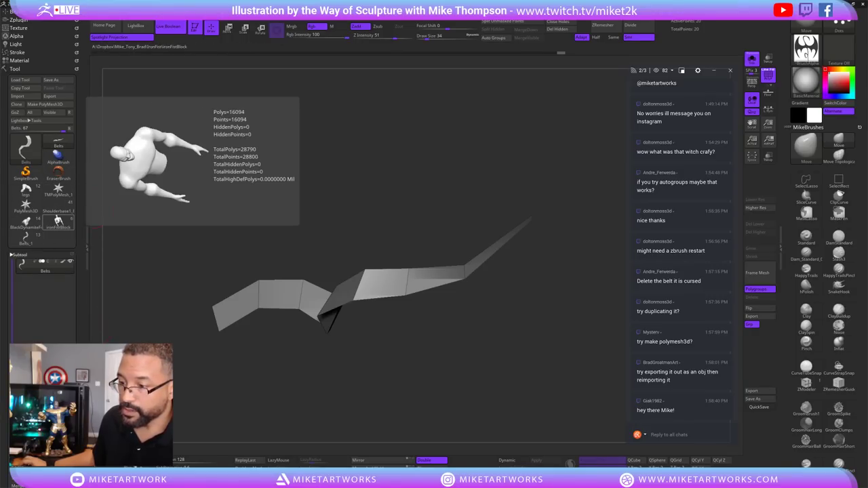
Switch to the Belts1_1 character tool and make the Belts subtool active.
click(26, 236)
alt+drag(420, 352, 443, 340)
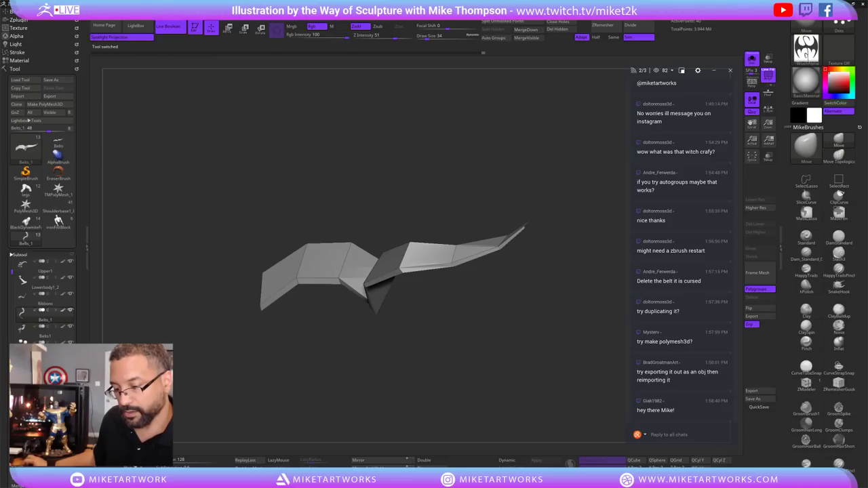
click(27, 329)
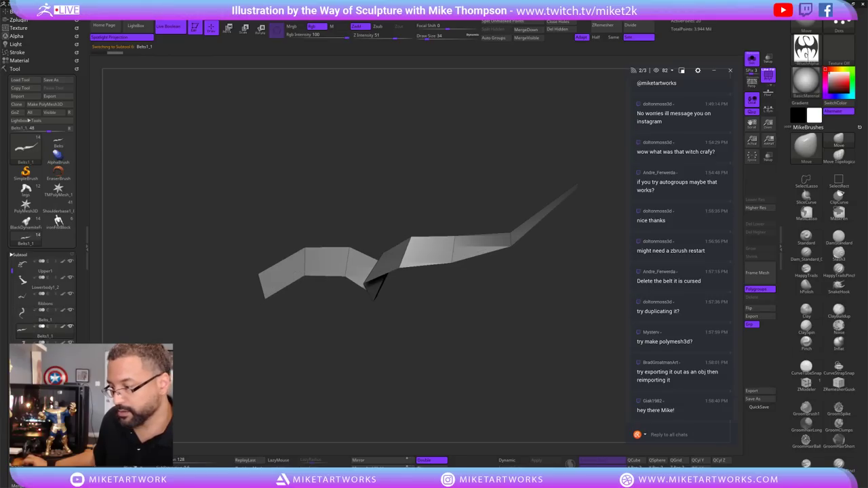
click(51, 318)
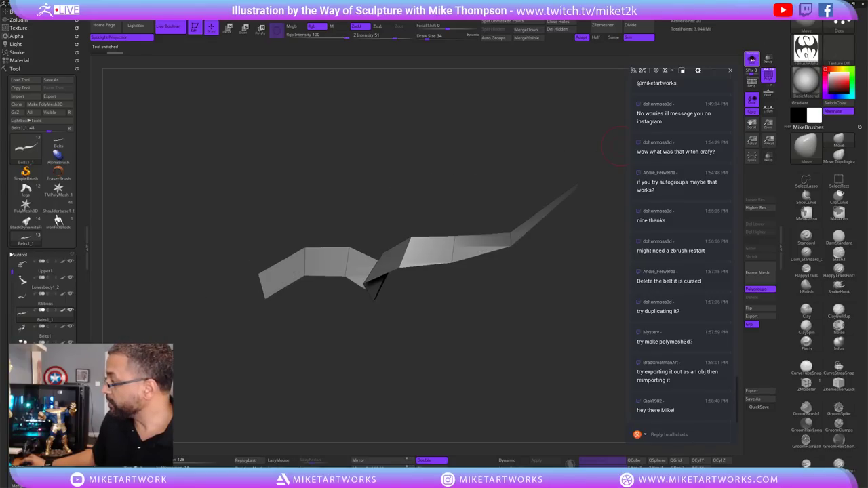
Turn the view toward the arm and fist, Solo the belt strip, and lasso-mask part of it.
drag(202, 403, 501, 342)
drag(586, 268, 672, 234)
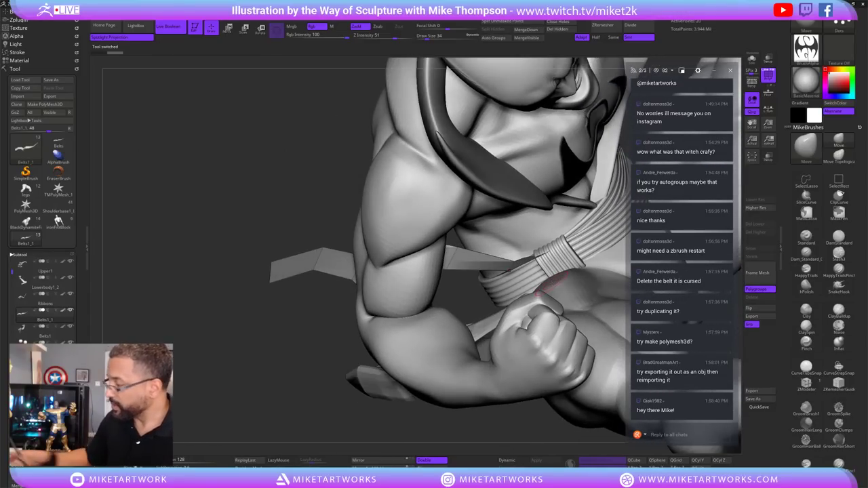
click(751, 59)
drag(423, 293, 493, 344)
ctrl+drag(482, 293, 423, 336)
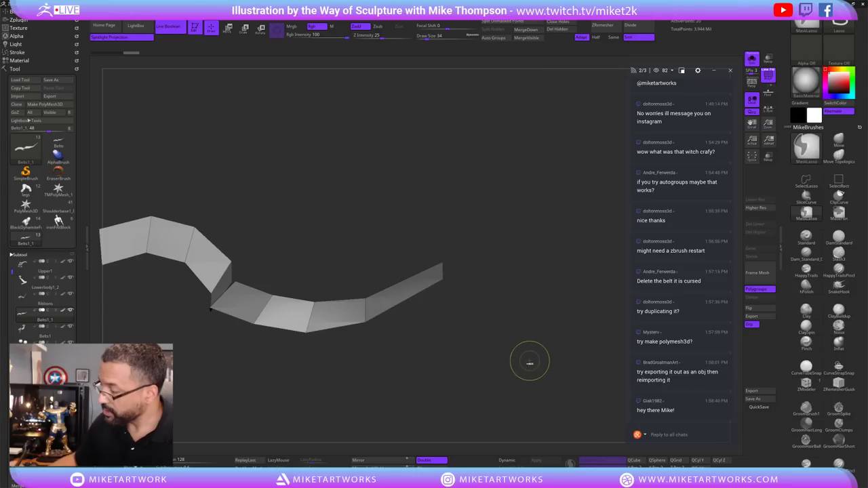
Finish the mask and set the Gizmo pivot at the strip's right end, turned about 89 degrees.
ctrl+click(529, 359)
key(w)
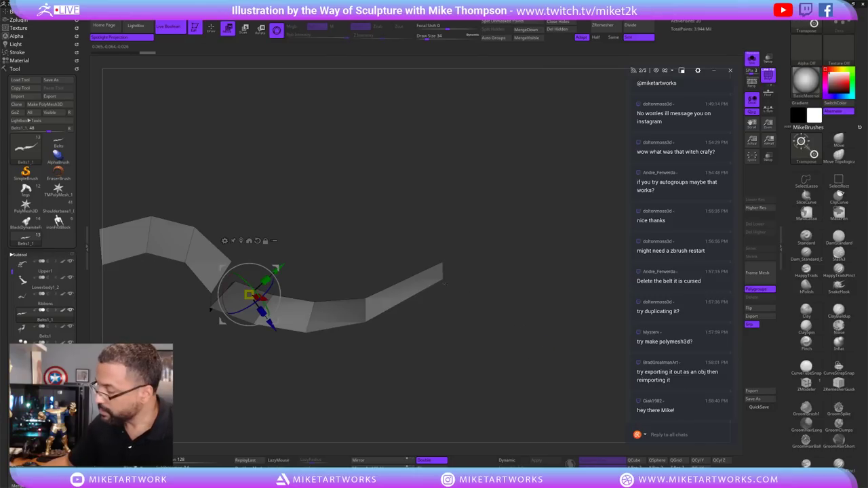
click(441, 278)
drag(474, 340, 531, 372)
click(751, 59)
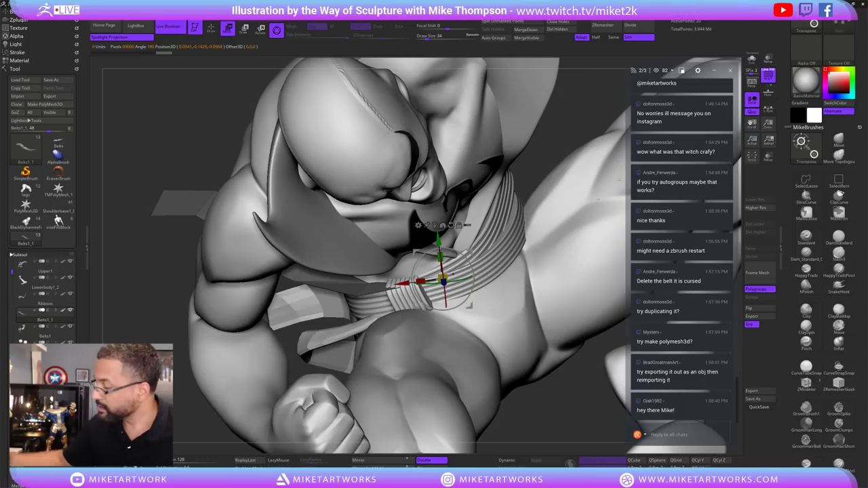
mouse_move(468, 305)
alt+mouse_down()
mouse_move(472, 290)
mouse_move(468, 306)
alt+mouse_up()
Move the unmasked belt end down toward the waist, nudge it, and Solo the belt again.
drag(441, 278, 422, 346)
mouse_move(364, 342)
mouse_down()
mouse_move(380, 326)
mouse_move(354, 335)
mouse_up()
drag(397, 317, 409, 306)
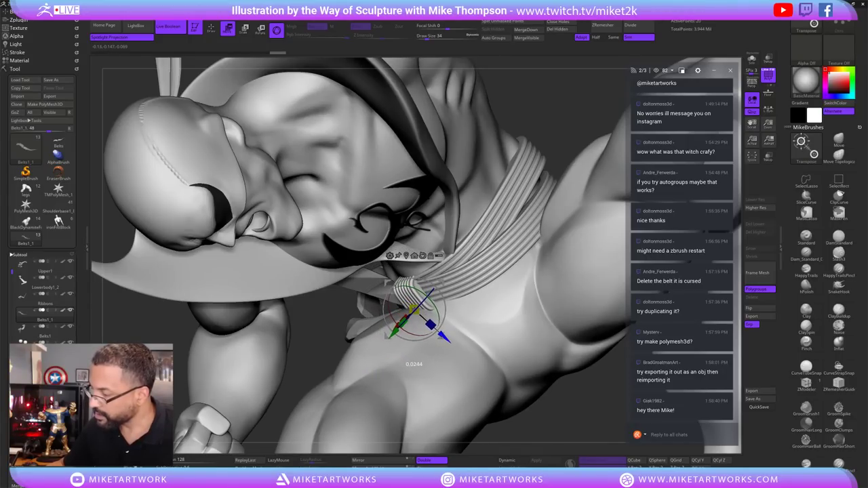
drag(475, 305, 435, 289)
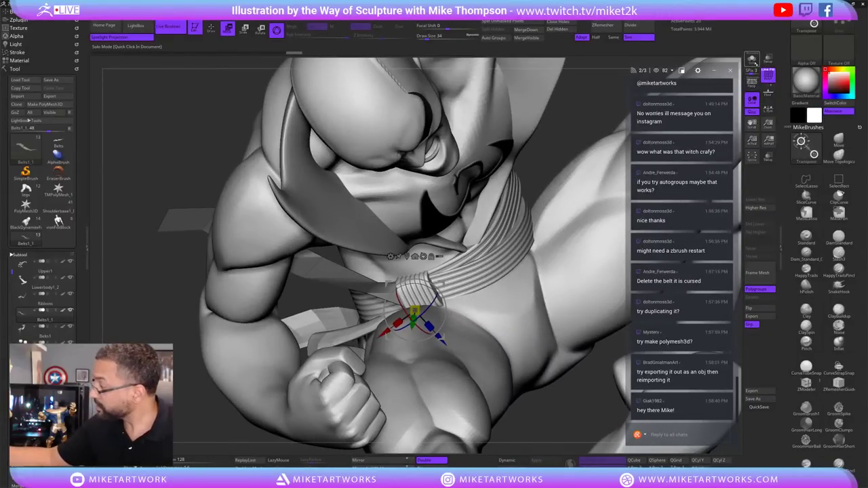
click(752, 59)
Mask the belt strip and rotate its end section around the X axis with the Gizmo.
key(q)
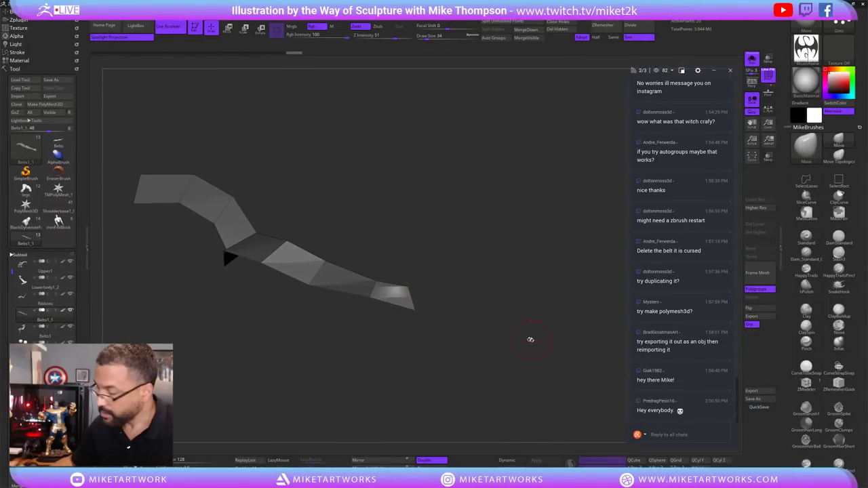
mouse_move(529, 342)
mouse_down()
mouse_move(423, 308)
mouse_move(370, 336)
mouse_up()
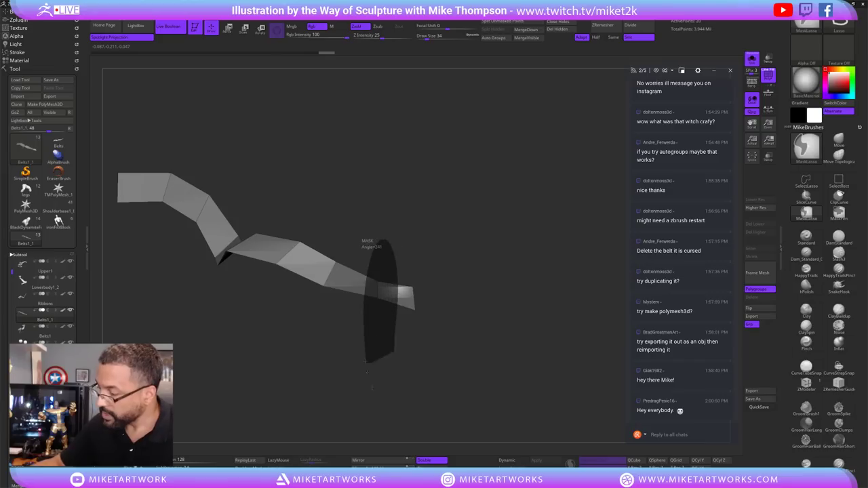
ctrl+drag(367, 372, 519, 326)
key(w)
drag(384, 264, 388, 274)
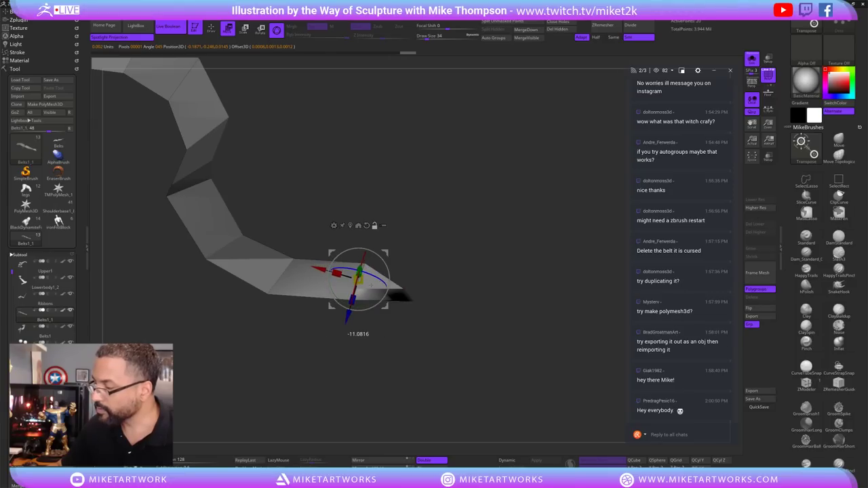
drag(489, 340, 471, 315)
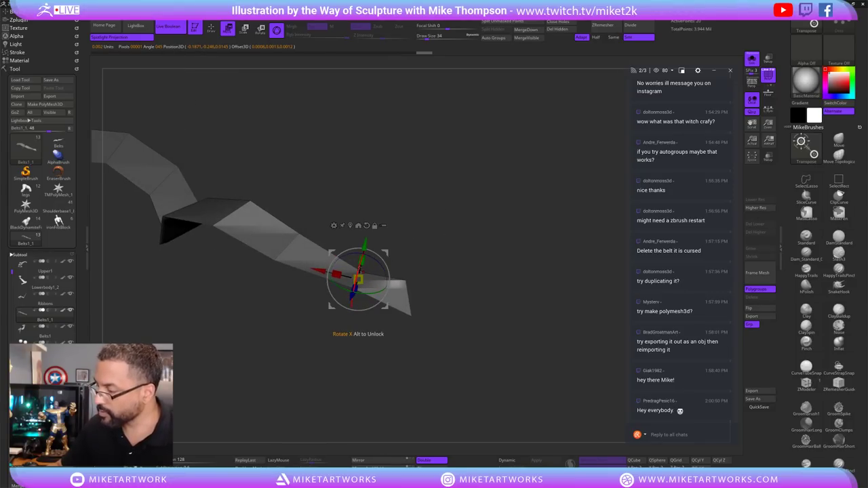
drag(370, 298, 380, 291)
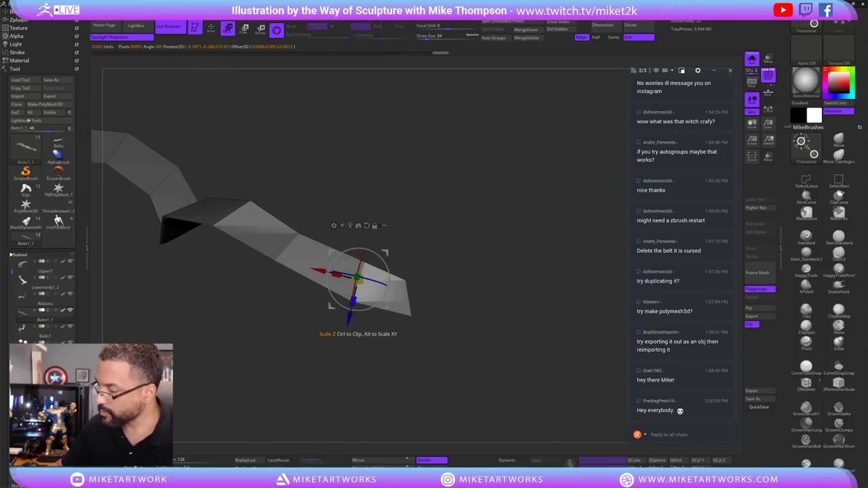
mouse_move(434, 312)
mouse_down()
mouse_move(407, 291)
mouse_move(421, 319)
mouse_move(400, 298)
mouse_move(390, 302)
mouse_move(406, 285)
mouse_move(441, 308)
mouse_up()
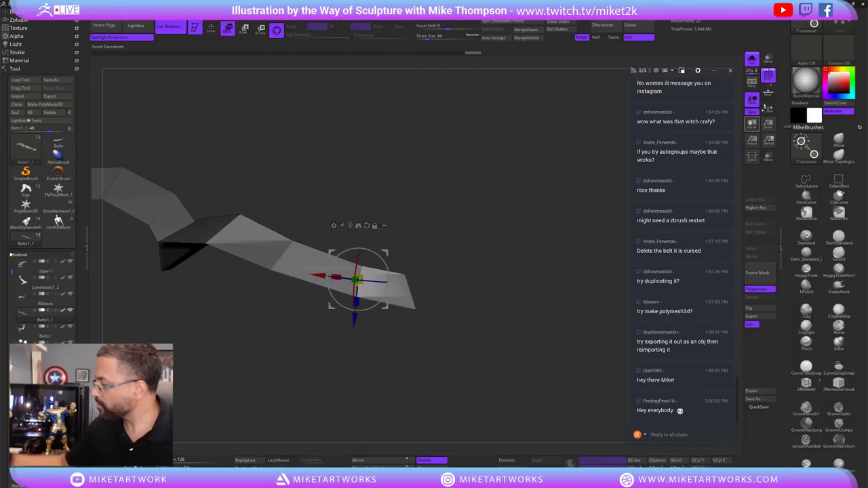
With the full figure shown, shift the belt end down beside the fist, then Solo it again.
click(751, 59)
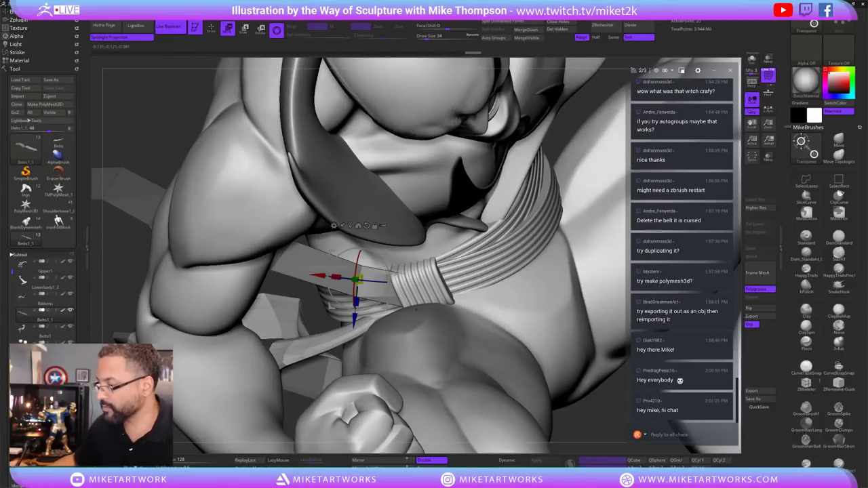
drag(354, 320, 353, 334)
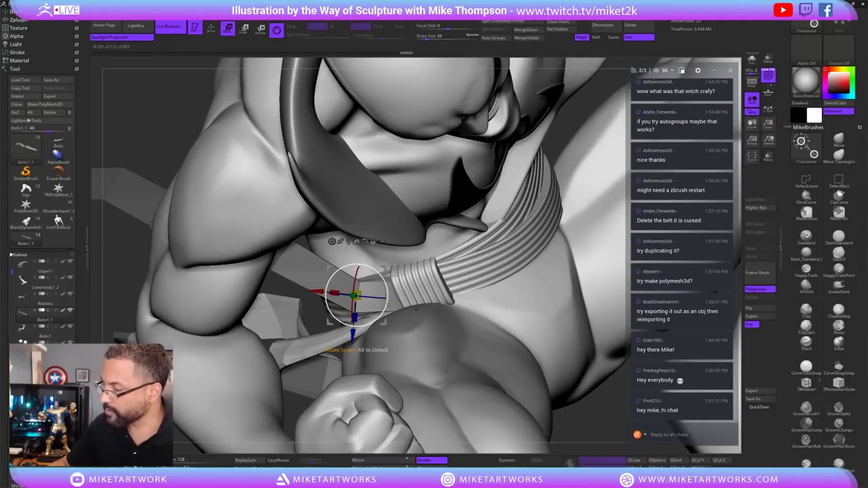
mouse_move(475, 339)
mouse_down()
mouse_move(530, 306)
mouse_move(461, 272)
mouse_up()
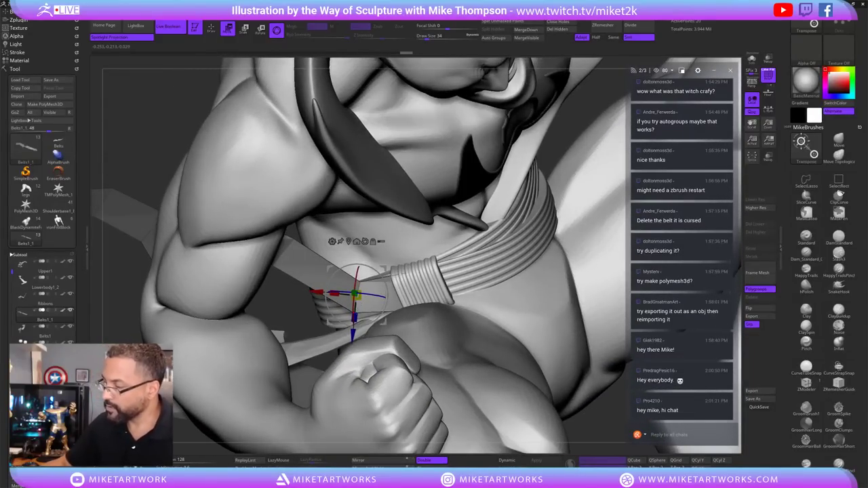
drag(352, 337, 353, 330)
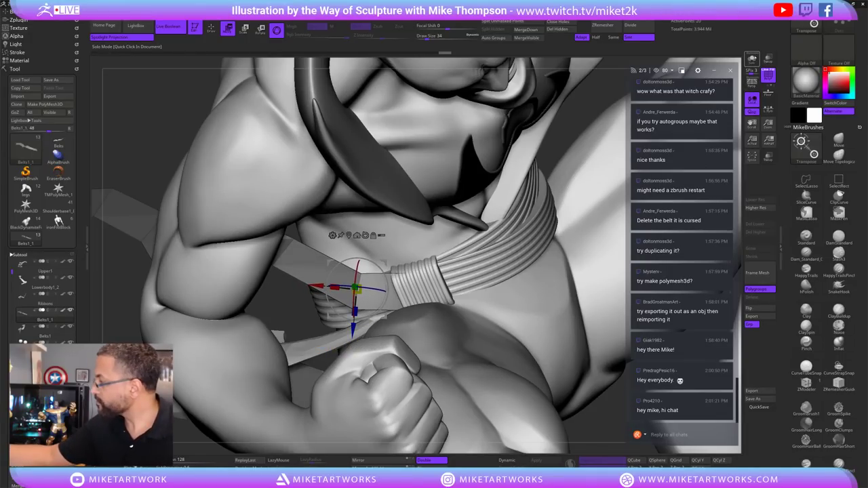
click(752, 60)
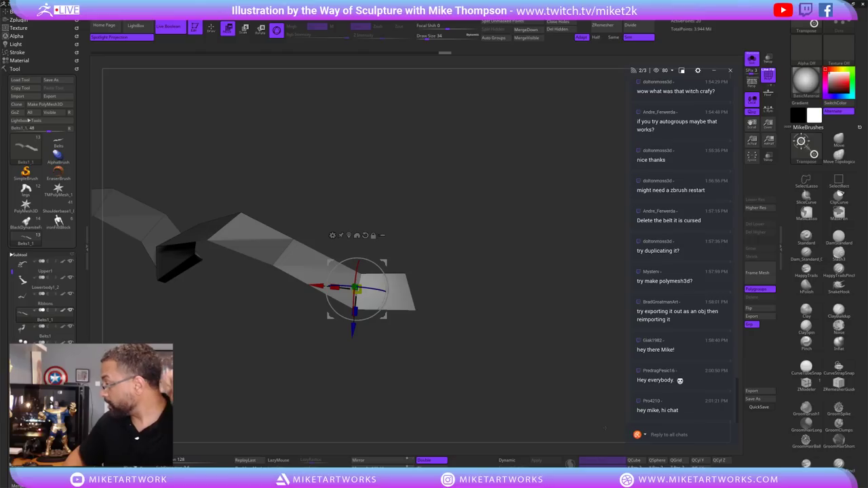
Undo a series of belt reshaping steps, stepping the strip back toward its straight shape.
key(ctrl+z)
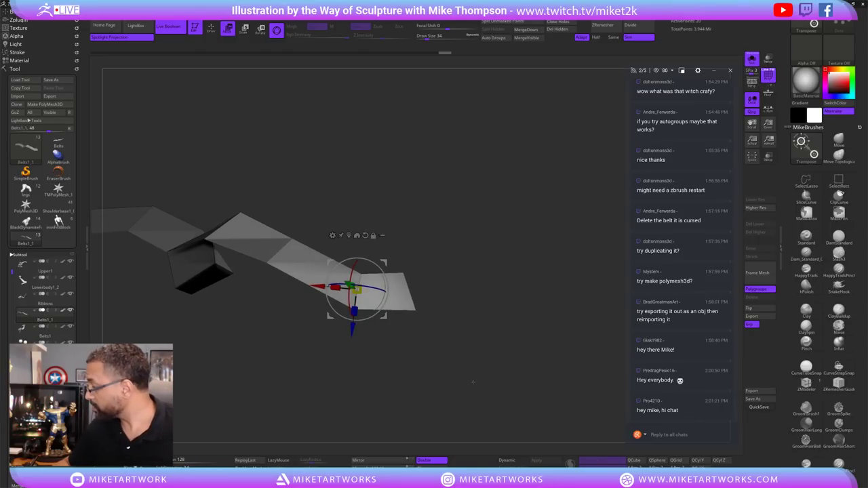
key(ctrl+z)
key(ctrl+z)
key(ctrl+z)
key(ctrl+z)
key(ctrl+z)
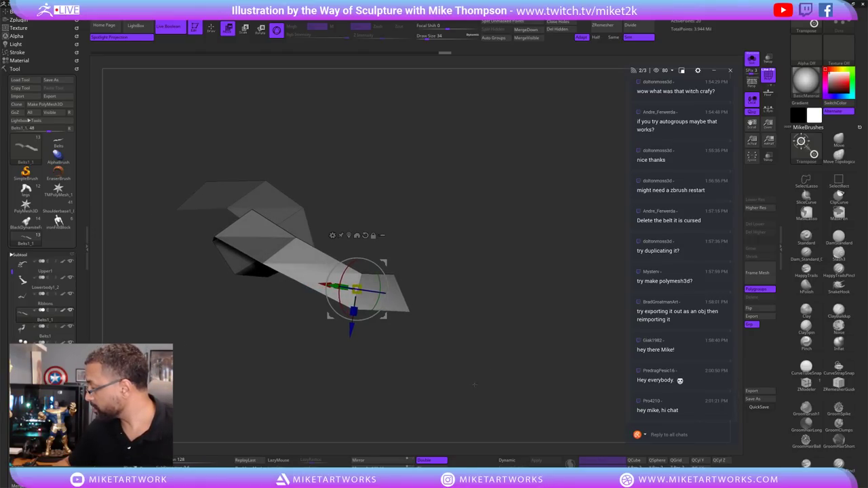
key(ctrl+z)
key(ctrl+z)
key(ctrl+z)
key(ctrl+z)
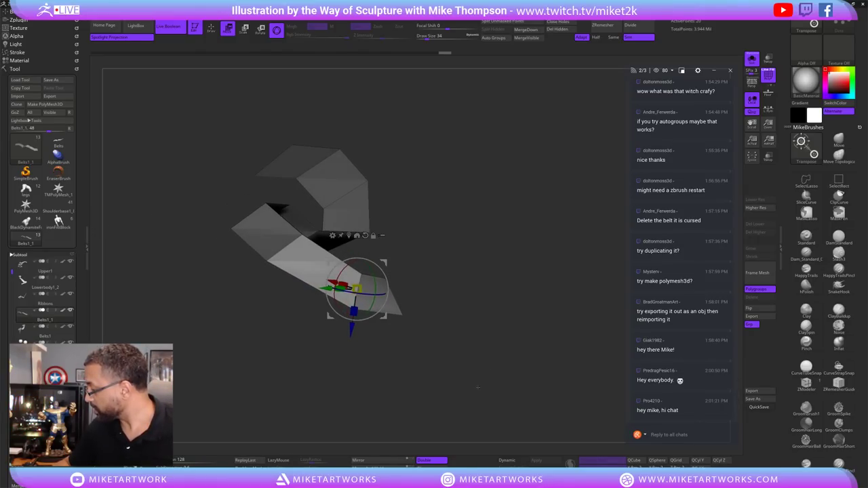
key(ctrl+z)
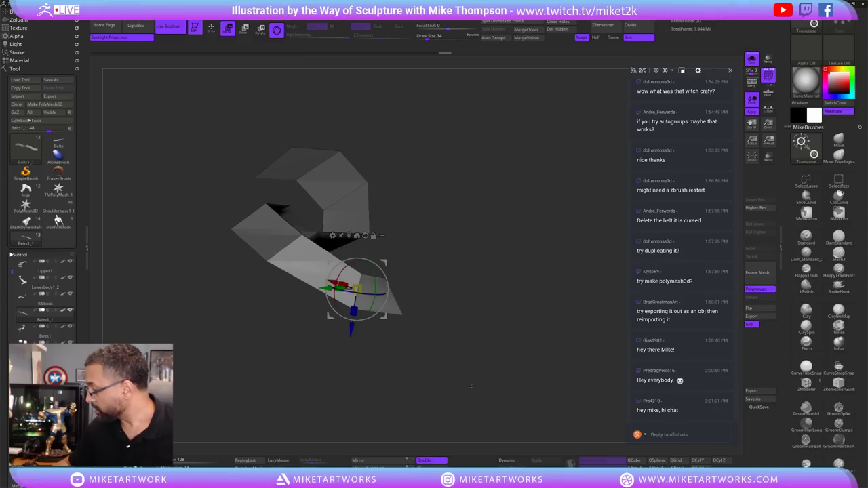
key(ctrl+z)
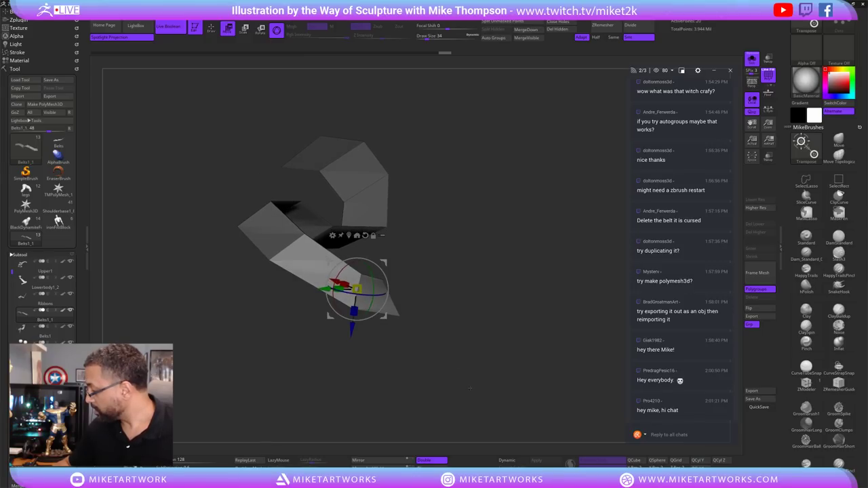
key(ctrl+z)
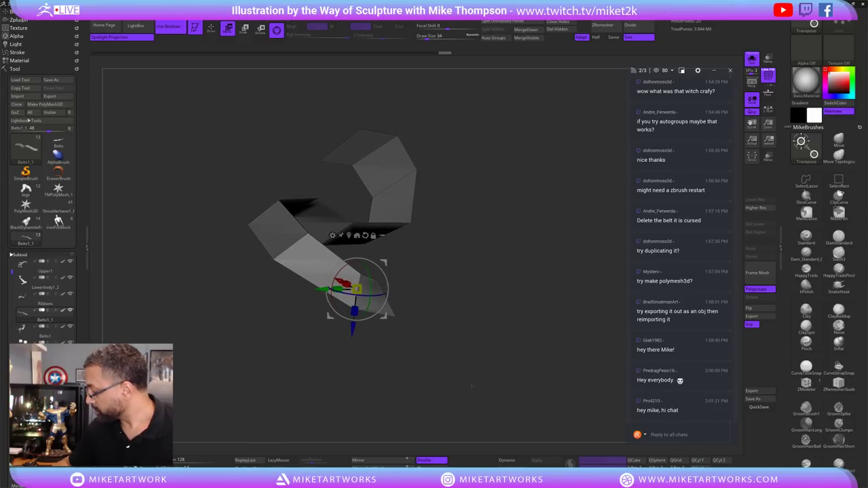
key(ctrl+z)
key(ctrl+z)
key(ctrl+z)
key(ctrl+z)
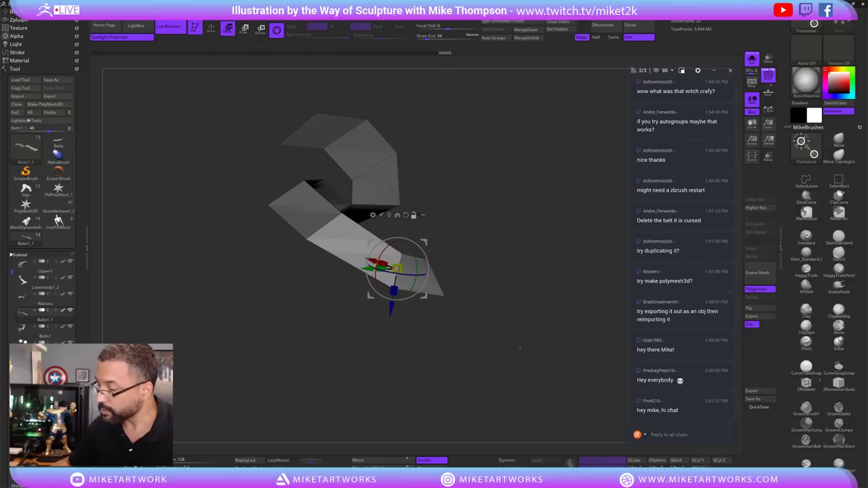
key(ctrl+z)
key(ctrl+z)
key(ctrl+z)
key(ctrl+z)
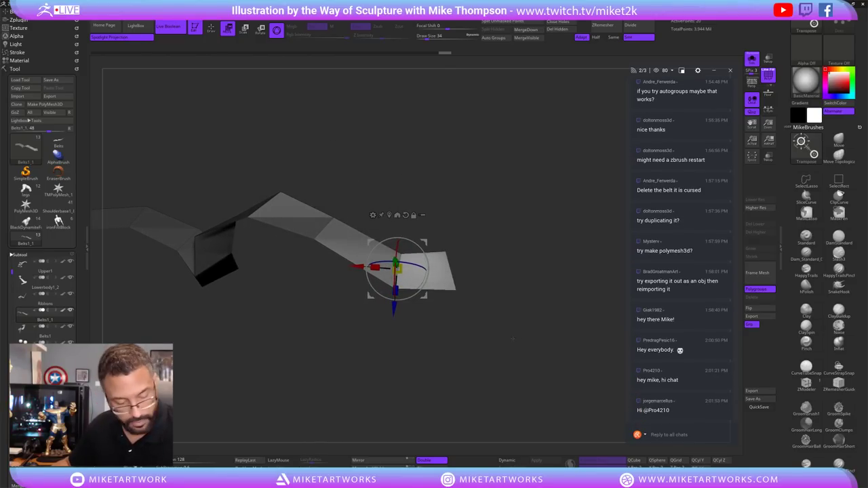
key(q)
Keep undoing to an earlier folded belt shape, realigning the gizmo with the screen.
key(ctrl+z)
key(ctrl+z)
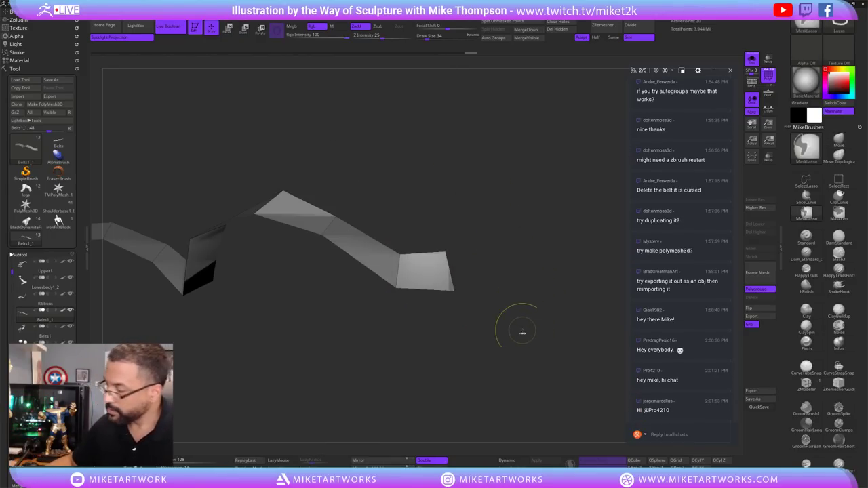
key(ctrl+z)
key(w)
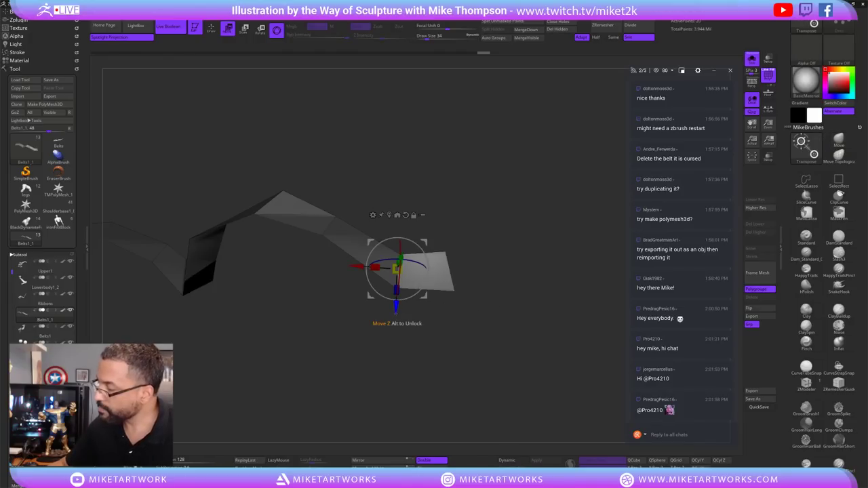
key(ctrl+z)
key(ctrl+z)
key(ctrl+z)
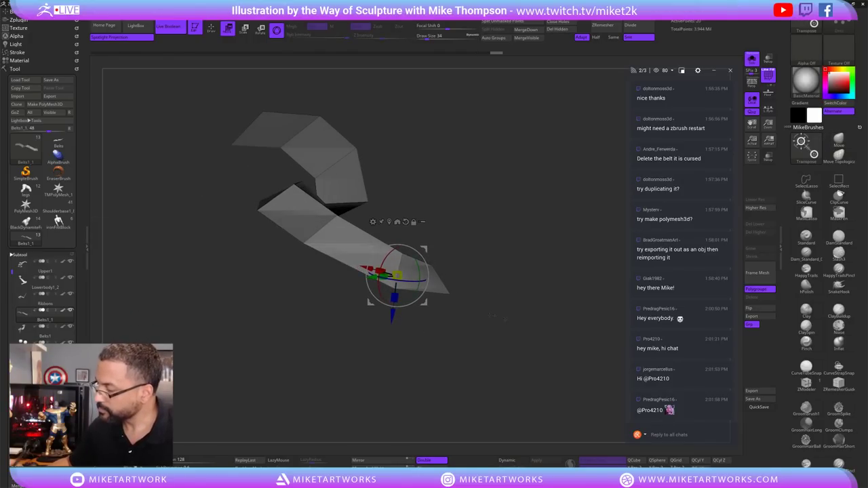
alt+drag(372, 292, 405, 301)
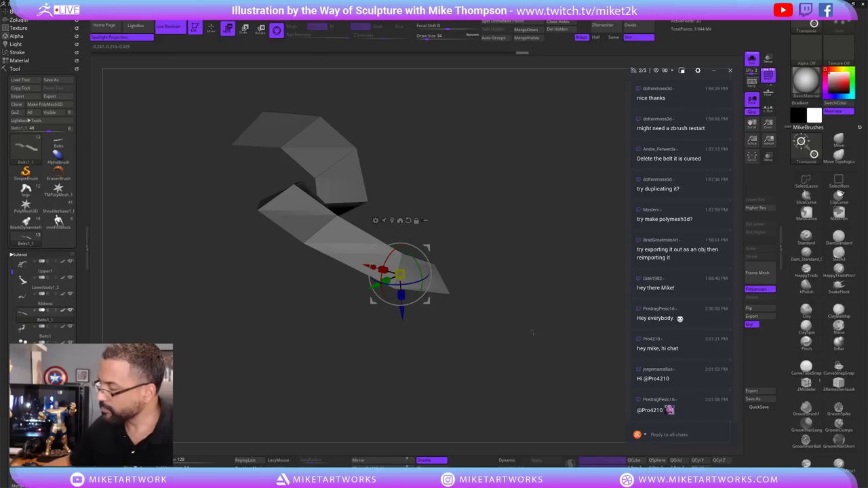
key(ctrl+z)
key(ctrl+z)
key(ctrl+z)
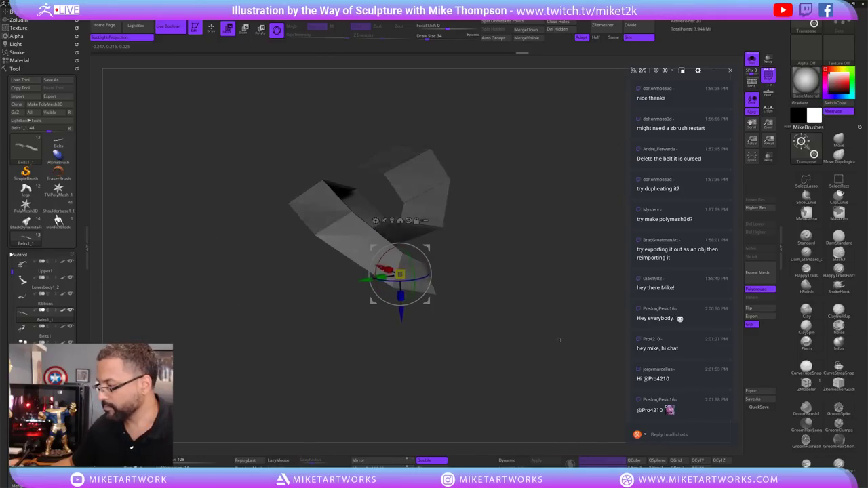
key(ctrl+z)
key(ctrl+z)
key(ctrl+z)
key(ctrl+z)
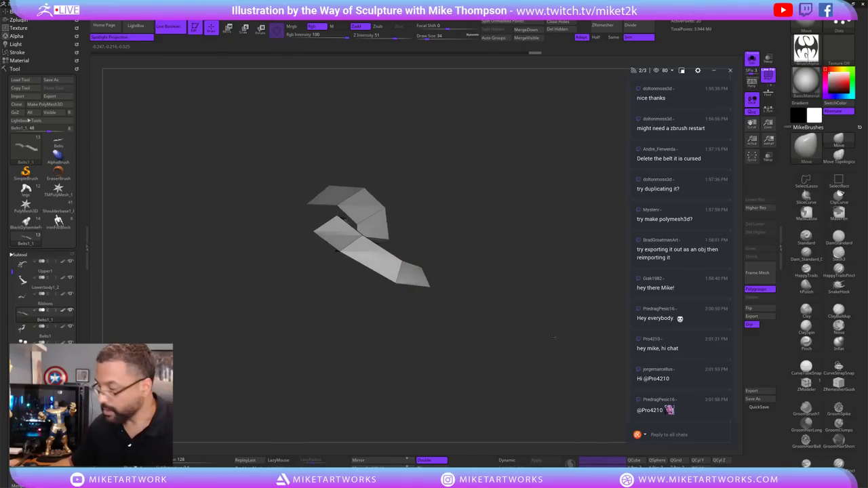
key(ctrl+z)
key(ctrl+z)
key(ctrl+z)
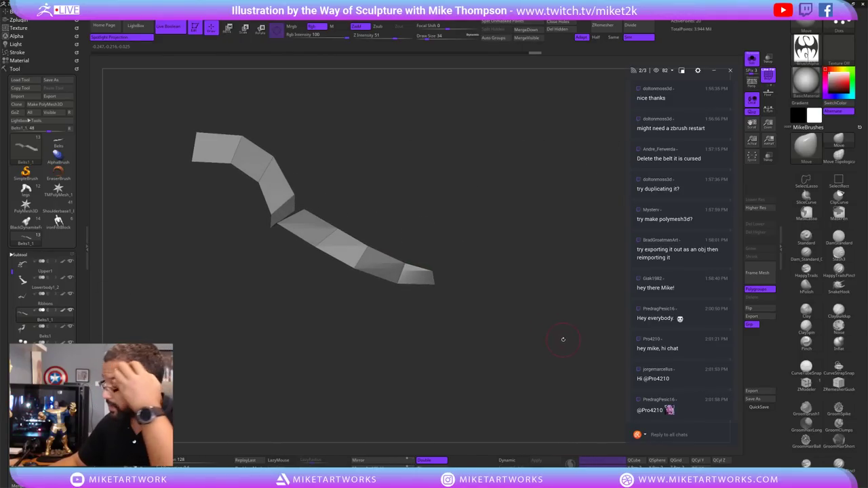
key(ctrl+z)
key(ctrl+z)
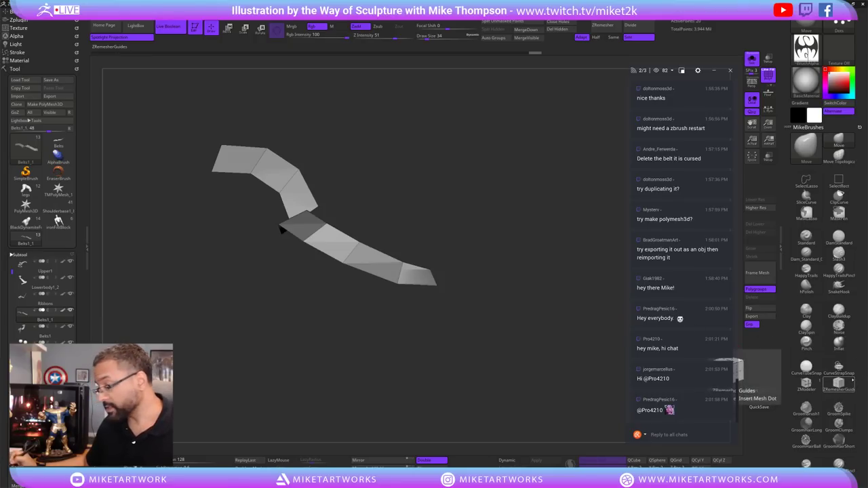
key(ctrl+z)
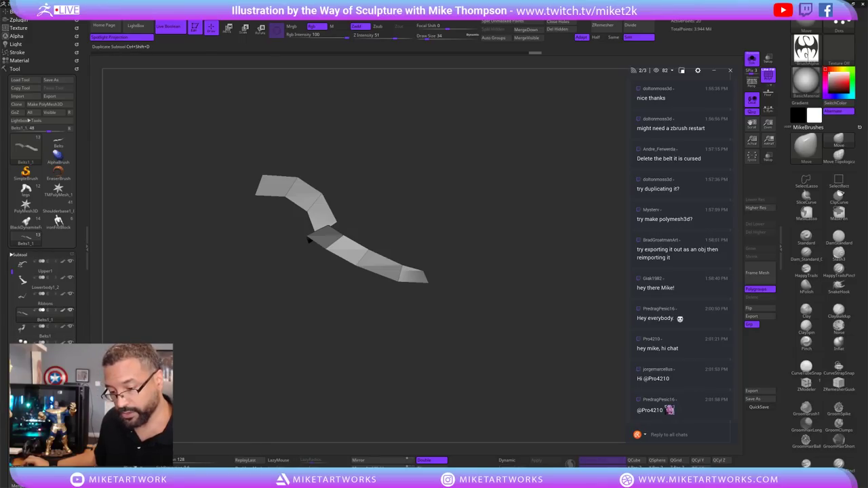
Duplicate the strip as Belts1_2, lasso-mask part of it and invert the mask.
key(ctrl+shift+d)
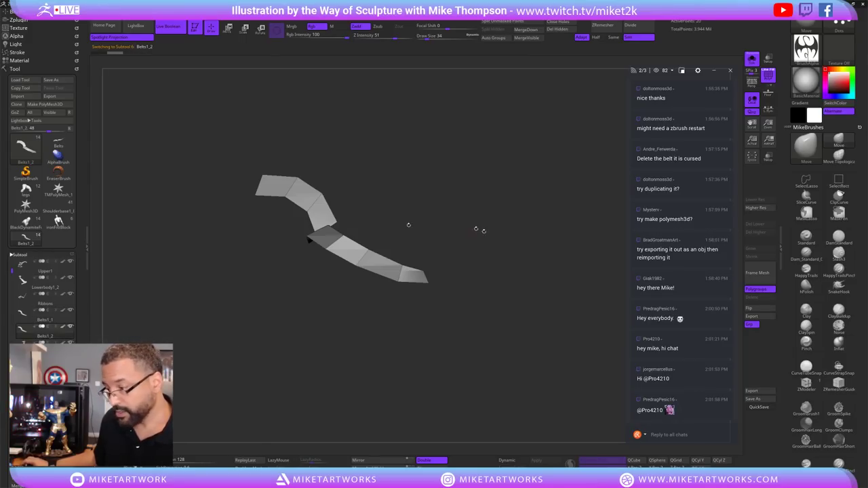
key(ctrl)
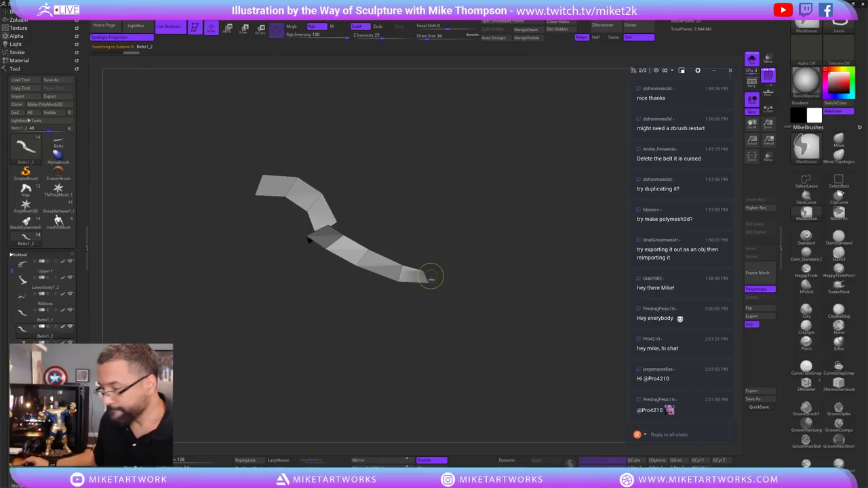
drag(471, 304, 472, 301)
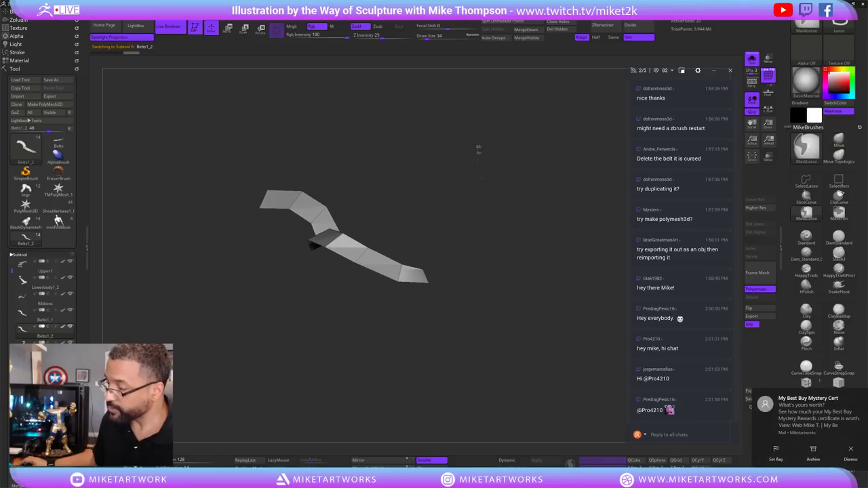
mouse_move(479, 149)
ctrl+mouse_down()
mouse_move(196, 323)
mouse_move(412, 142)
ctrl+mouse_up()
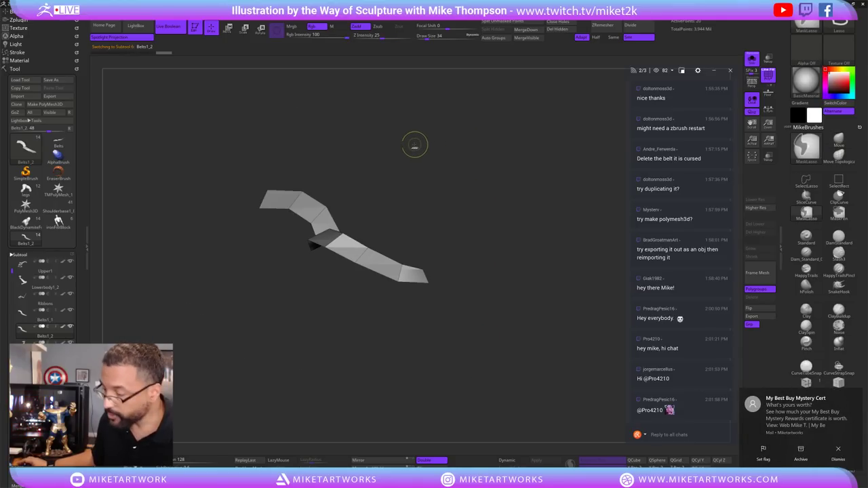
mouse_move(484, 200)
ctrl+mouse_down()
mouse_move(165, 147)
mouse_move(496, 153)
ctrl+mouse_up()
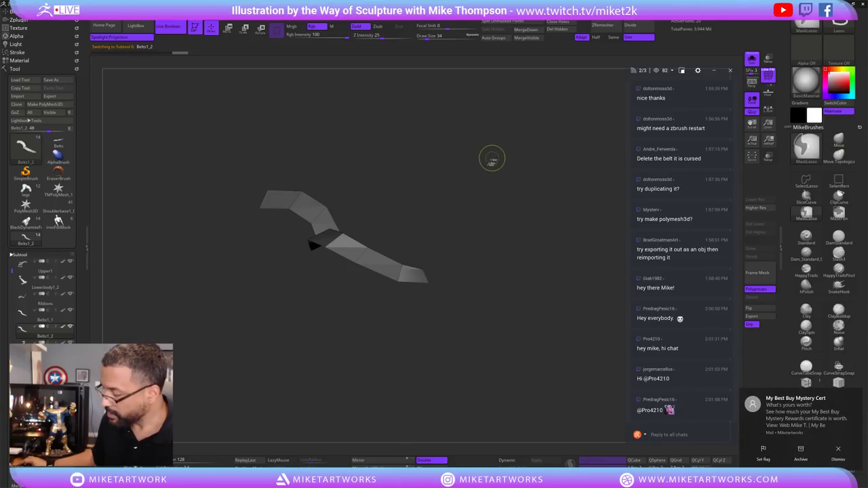
ctrl+click(478, 237)
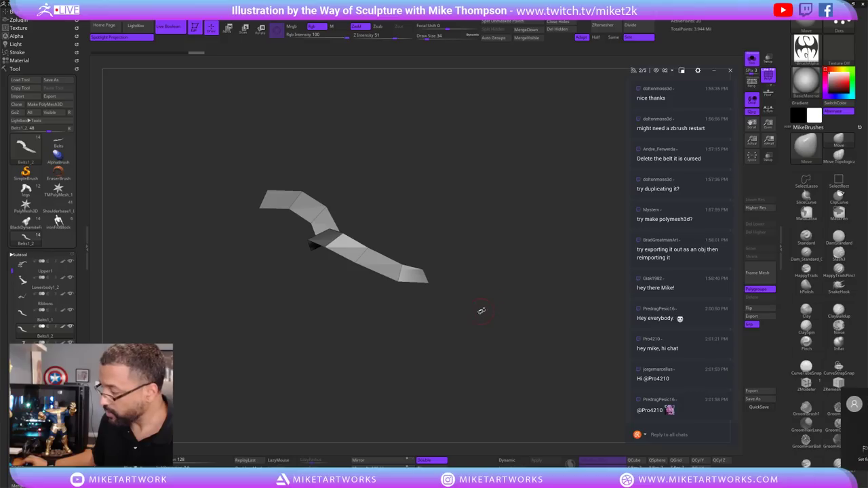
mouse_move(543, 268)
mouse_down()
mouse_move(470, 304)
mouse_move(487, 312)
mouse_up()
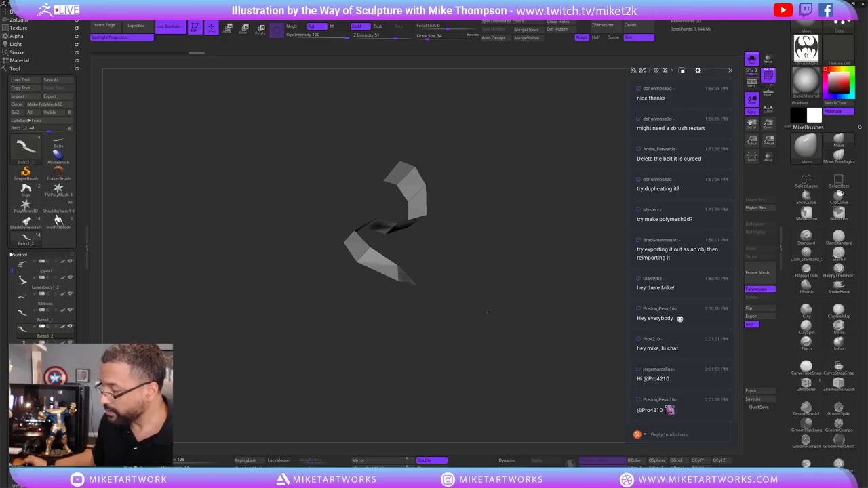
drag(475, 407, 516, 369)
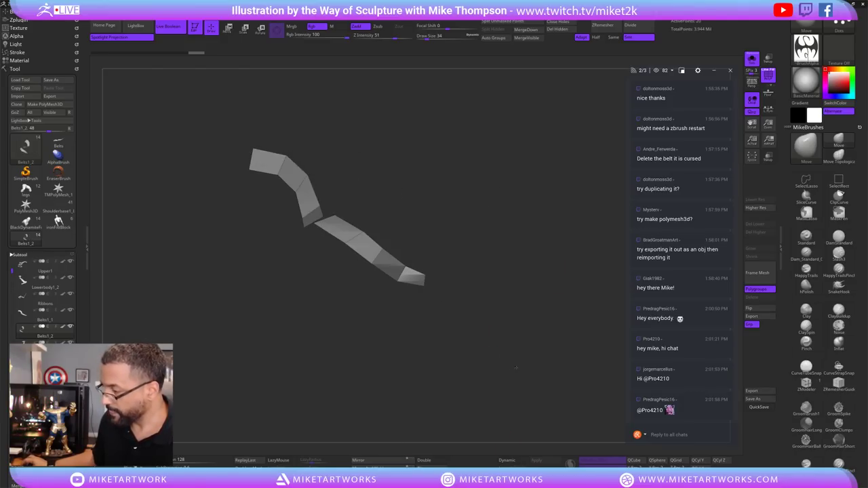
key(ctrl)
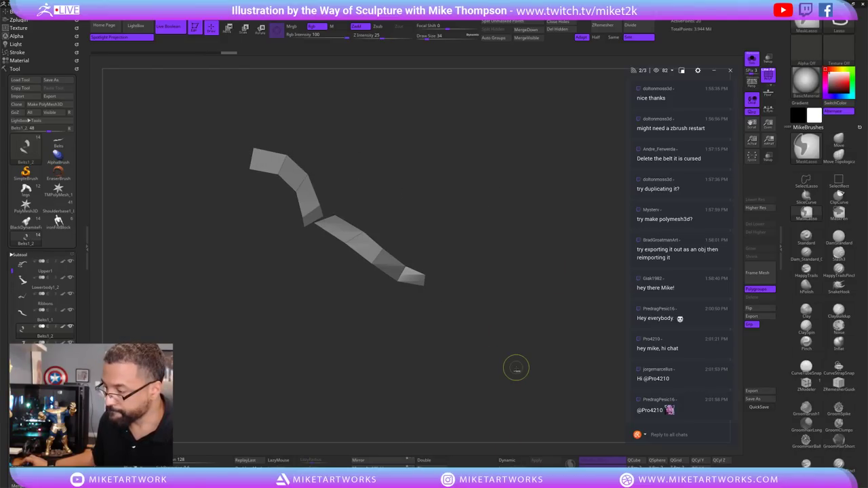
drag(517, 367, 247, 335)
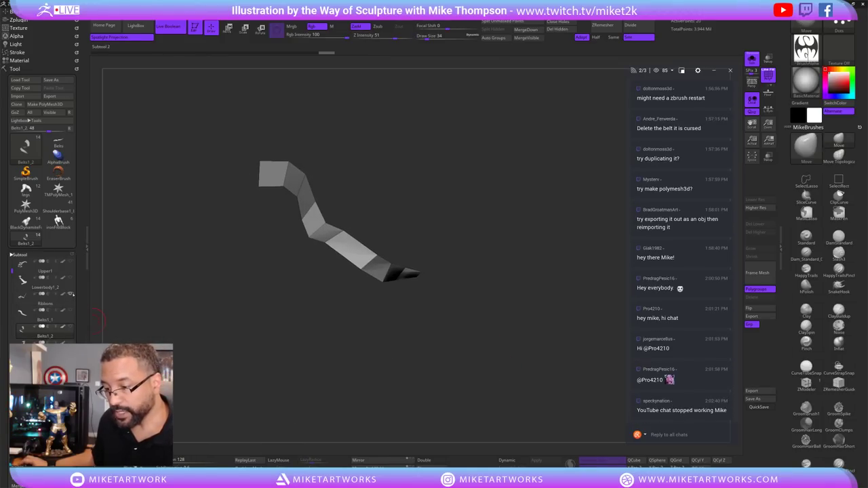
Toggle Solo off and on, then make Belts1_2 the active subtool in the Subtool list.
click(752, 59)
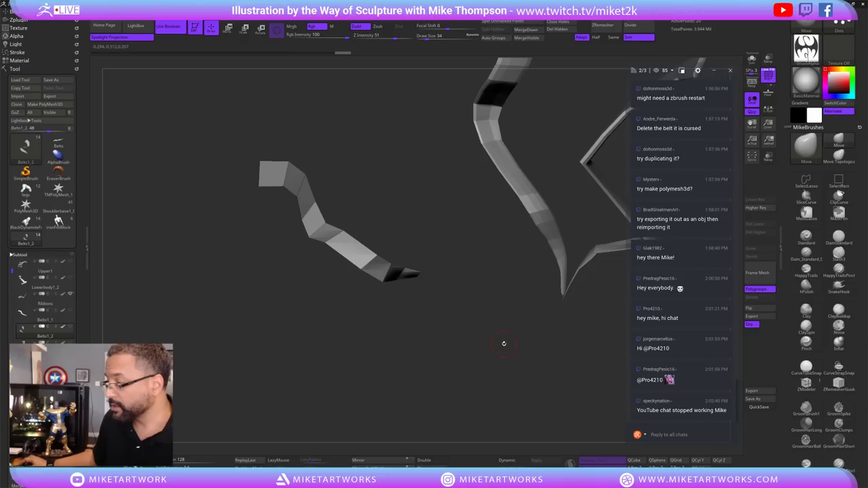
click(751, 59)
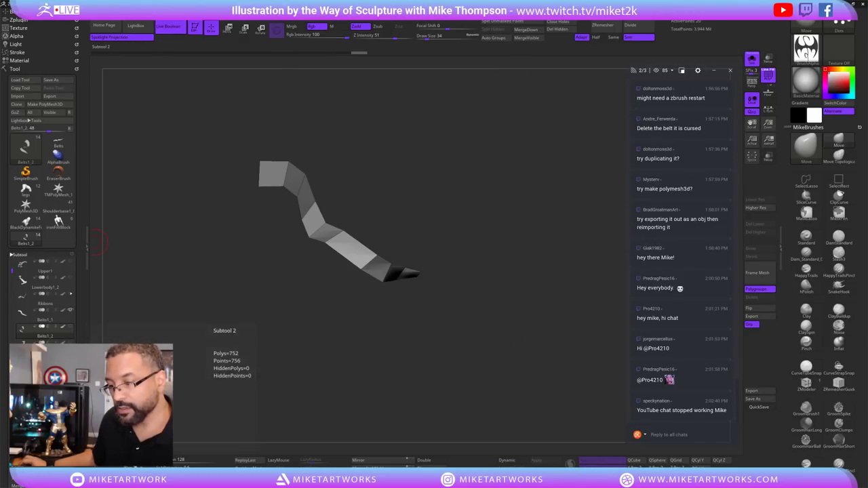
click(230, 372)
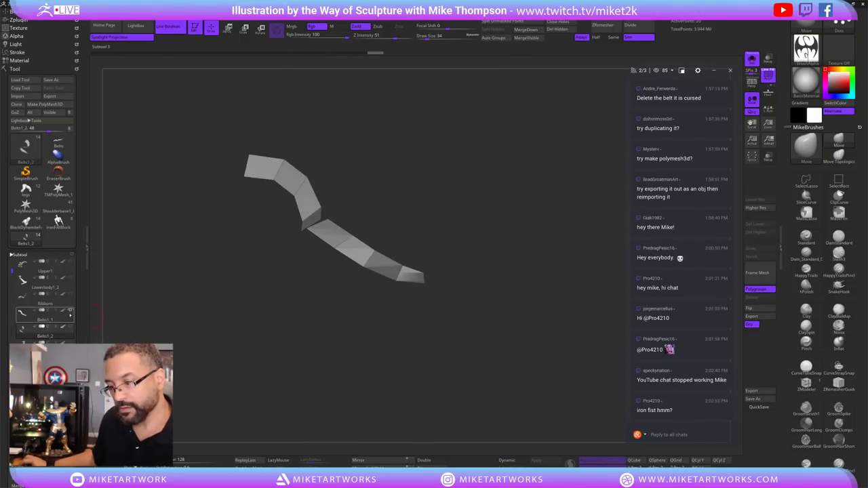
click(227, 366)
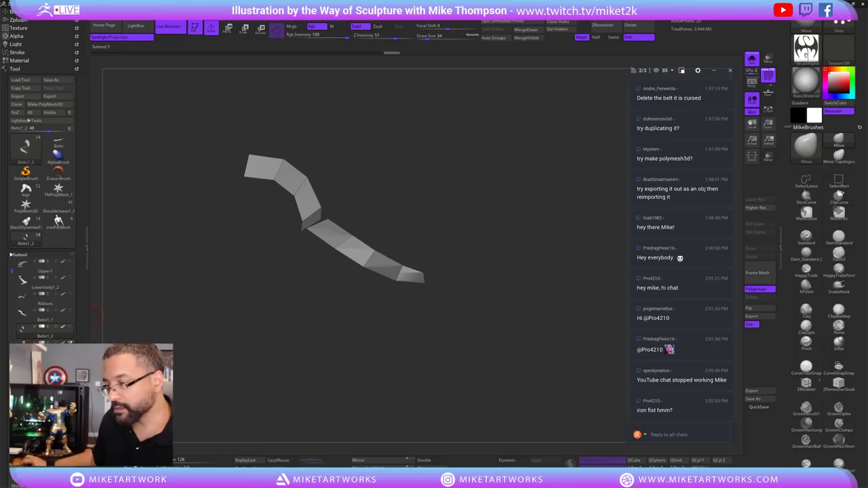
mouse_move(97, 313)
key(Down)
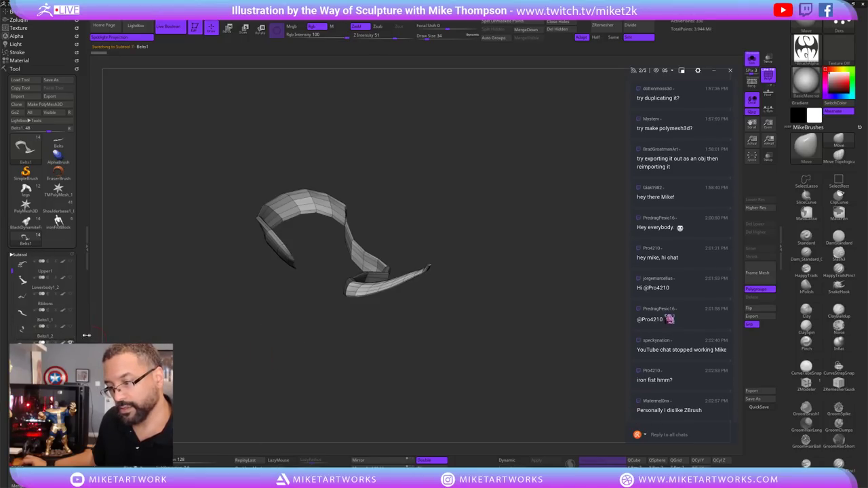
click(70, 327)
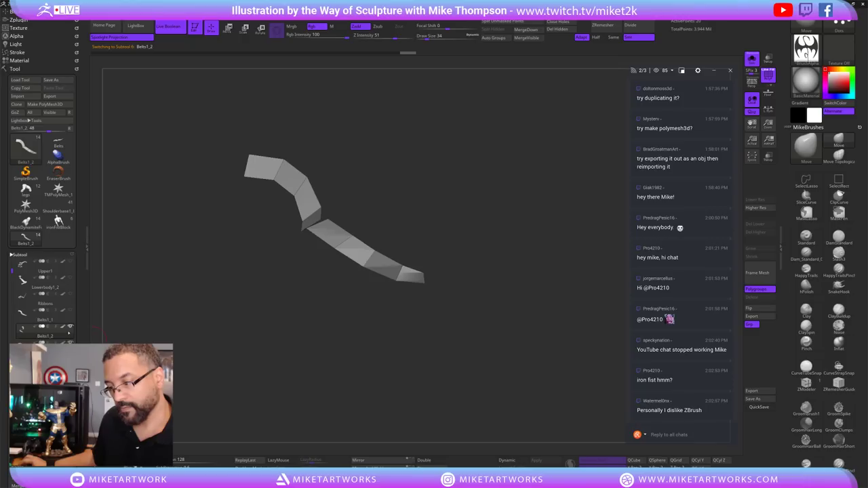
Orbit, zoom and pan around Belts1_2 to inspect its curled loop and zigzag tail.
mouse_move(334, 345)
alt+mouse_down()
mouse_move(366, 347)
mouse_move(319, 358)
mouse_move(344, 348)
alt+mouse_up()
drag(475, 285, 470, 378)
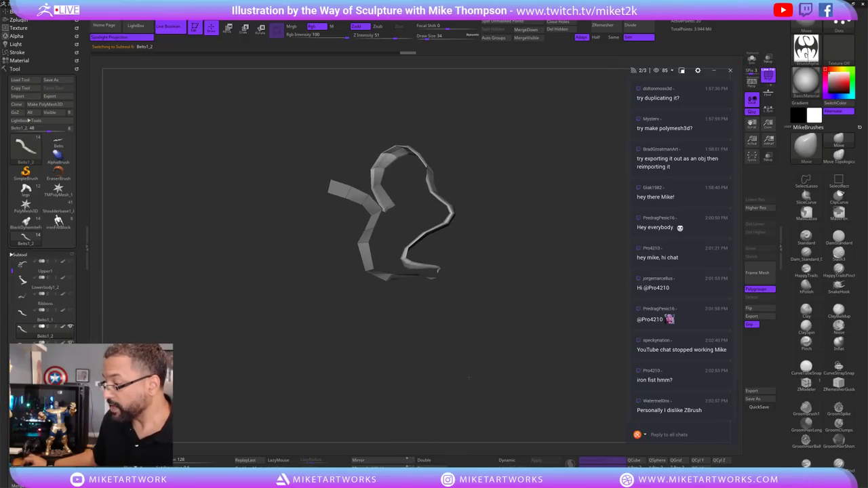
mouse_move(485, 294)
mouse_down()
mouse_move(468, 320)
mouse_move(476, 219)
mouse_move(492, 205)
mouse_move(468, 215)
mouse_up()
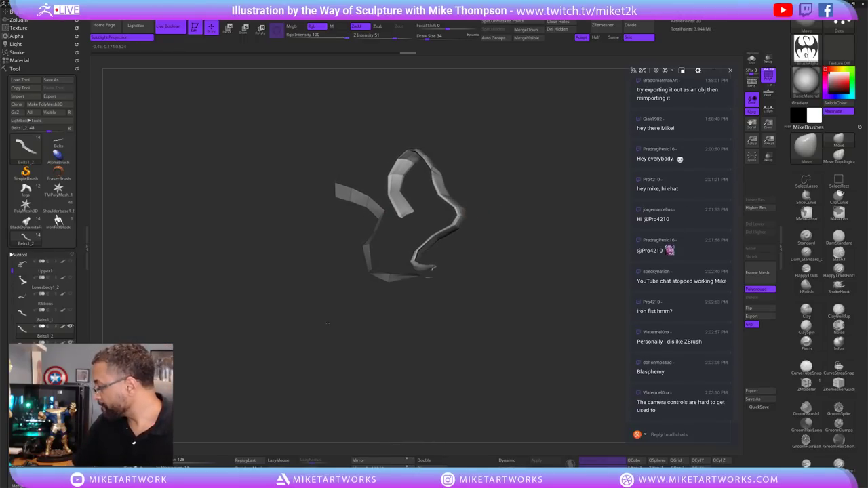
drag(328, 324, 329, 317)
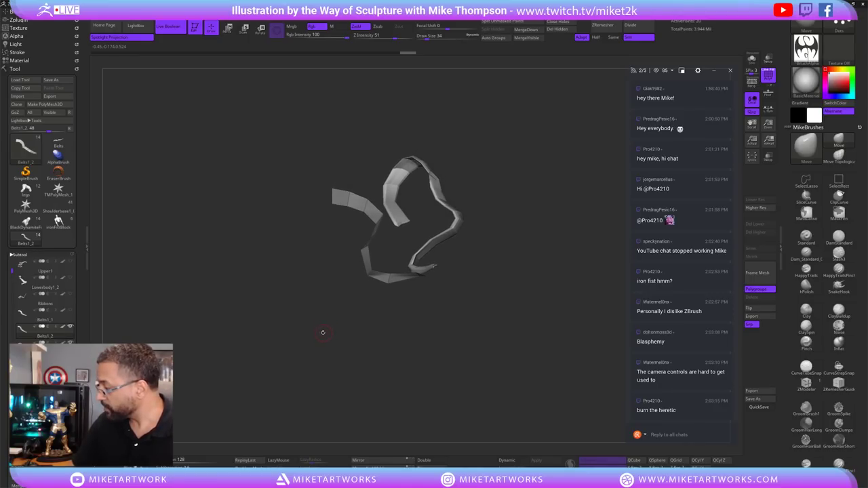
drag(323, 330, 326, 328)
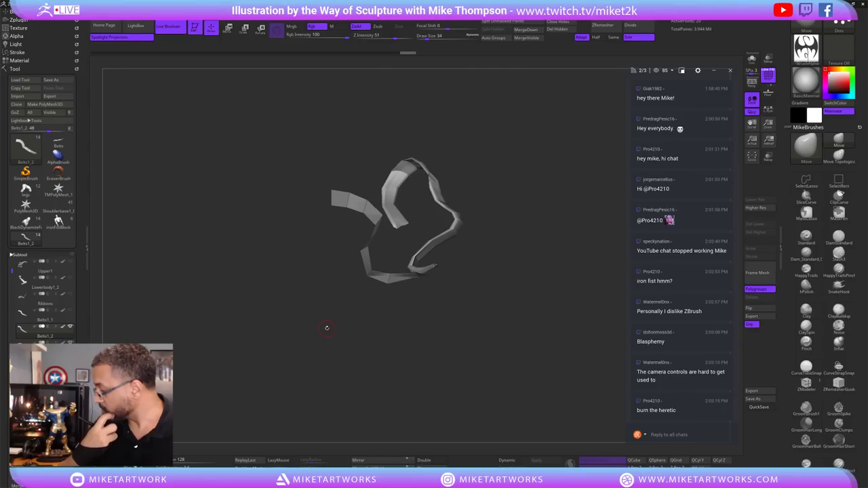
drag(326, 326, 482, 347)
mouse_move(67, 318)
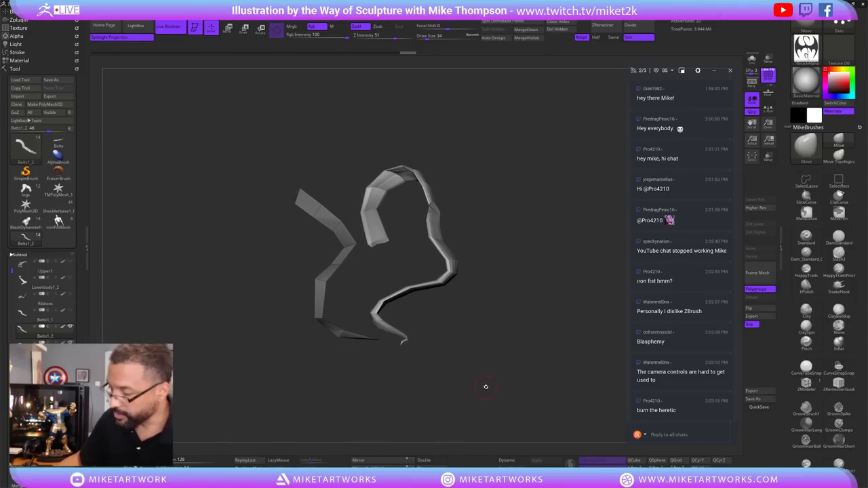
With the gizmo, move the pivot along the strand and rotate the zigzag tail downward below the loop.
key(w)
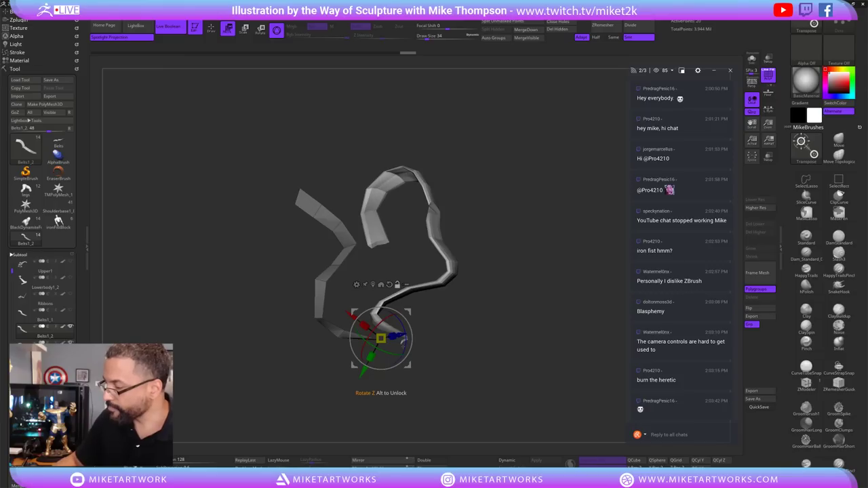
drag(403, 341, 394, 359)
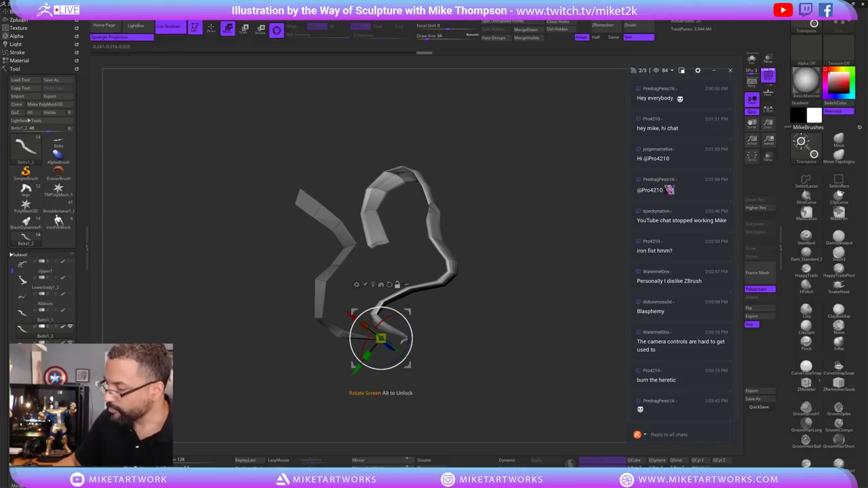
key(ctrl+z)
drag(401, 339, 362, 310)
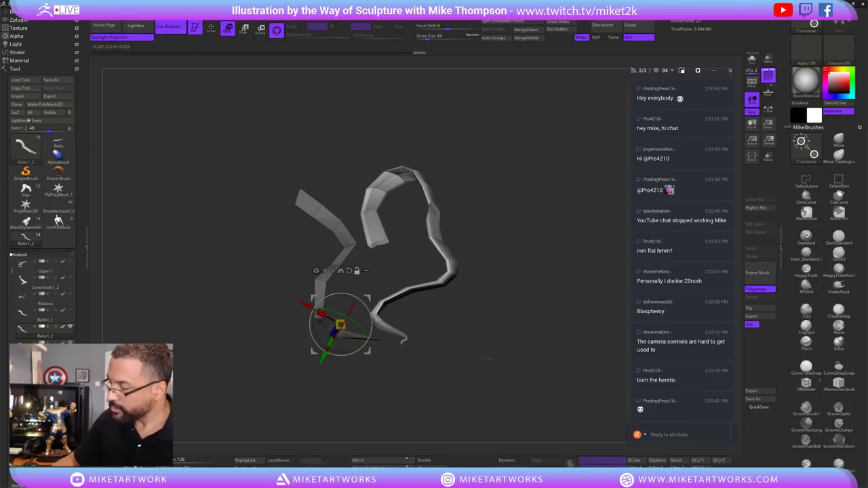
mouse_move(489, 358)
mouse_down()
mouse_move(465, 339)
mouse_move(506, 307)
mouse_up()
alt+drag(445, 276, 377, 331)
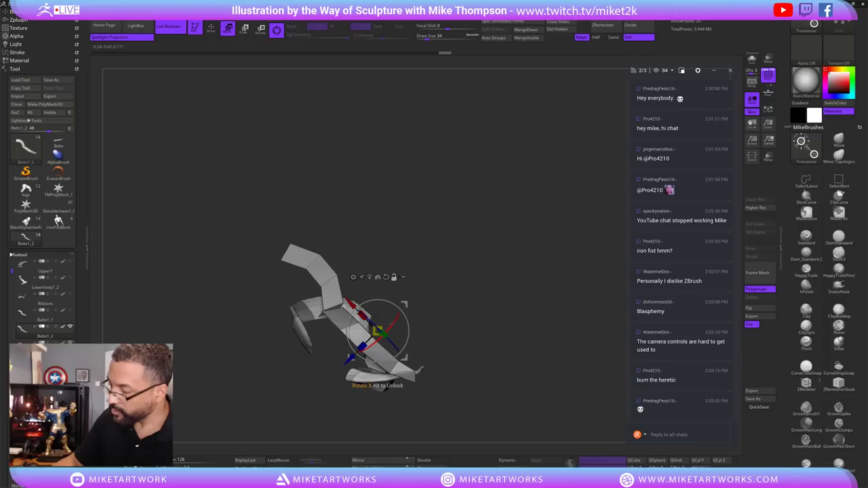
mouse_move(493, 322)
mouse_down()
mouse_move(380, 380)
mouse_move(299, 405)
mouse_up()
drag(447, 414, 546, 376)
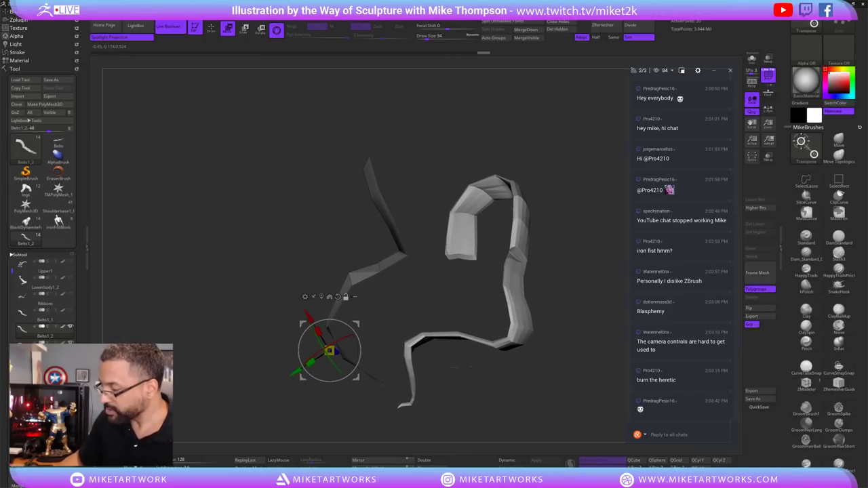
alt+drag(298, 372, 312, 362)
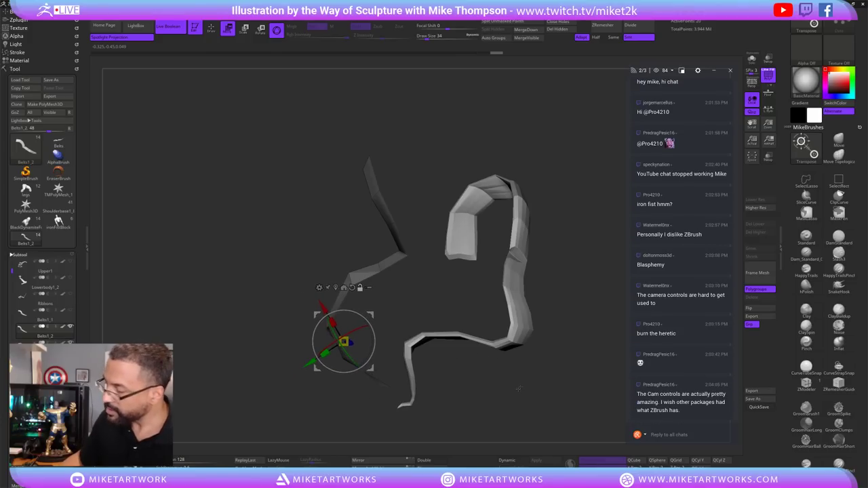
mouse_move(518, 388)
alt+mouse_down()
mouse_move(502, 363)
mouse_move(517, 382)
mouse_move(508, 388)
alt+mouse_up()
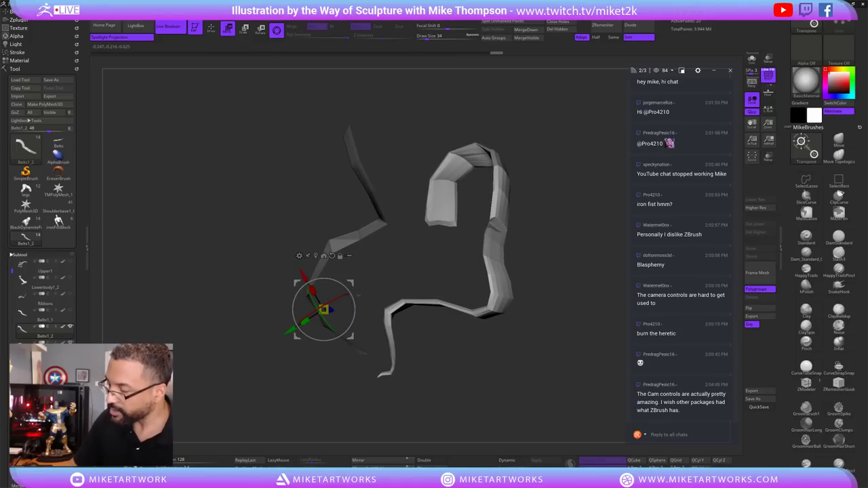
drag(309, 285, 407, 329)
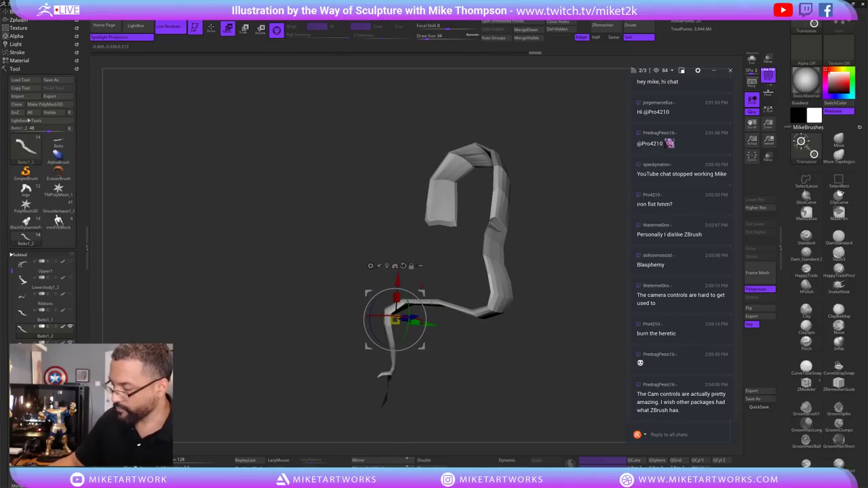
Turn on dynamic subdivision preview and back-face display for the ribbon.
click(509, 460)
click(424, 459)
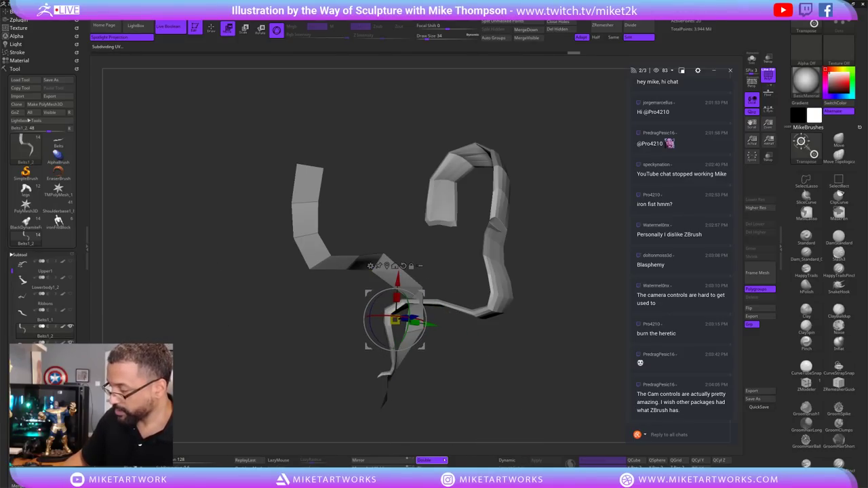
drag(536, 380, 373, 263)
Rotate the strip's lower section around the pivot into a loop, checking it from several angles.
drag(516, 319, 573, 337)
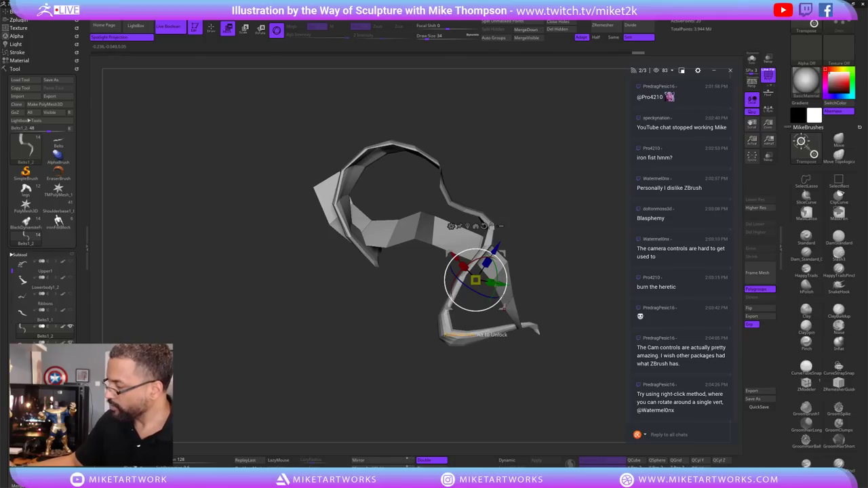
alt+drag(492, 260, 643, 350)
drag(539, 372, 516, 374)
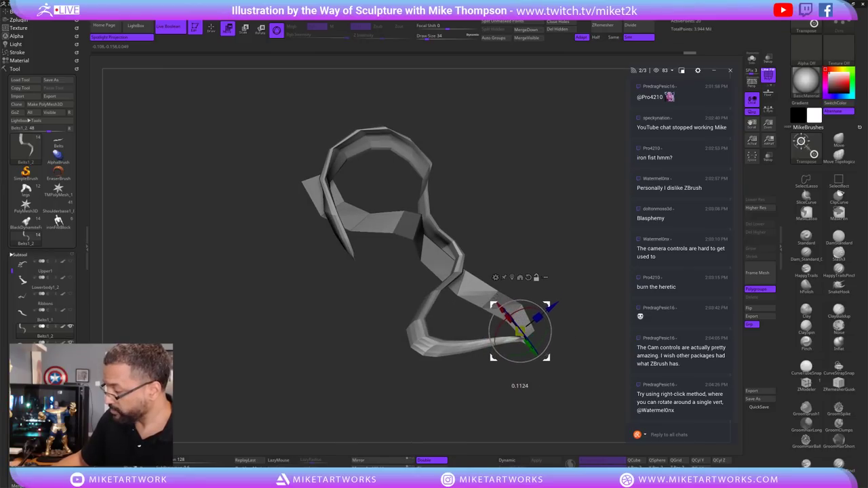
drag(506, 313, 572, 372)
key(ctrl+z)
key(ctrl+shift+z)
key(ctrl+z)
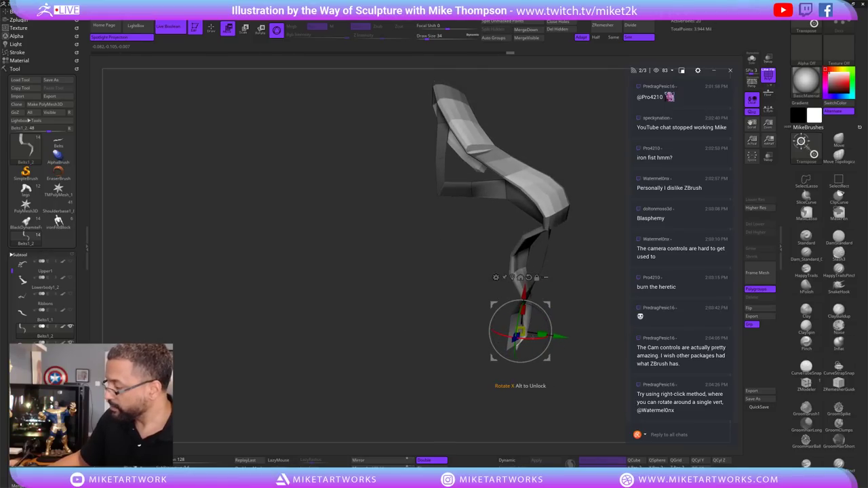
drag(551, 326, 530, 358)
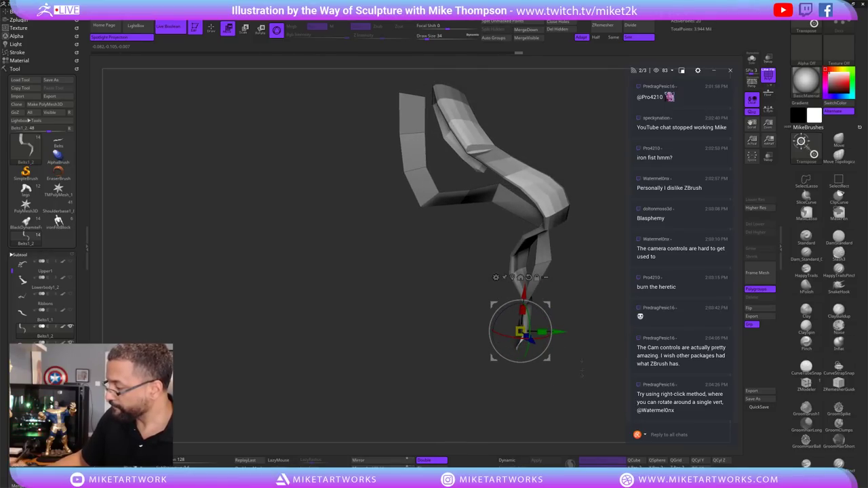
drag(582, 371, 555, 350)
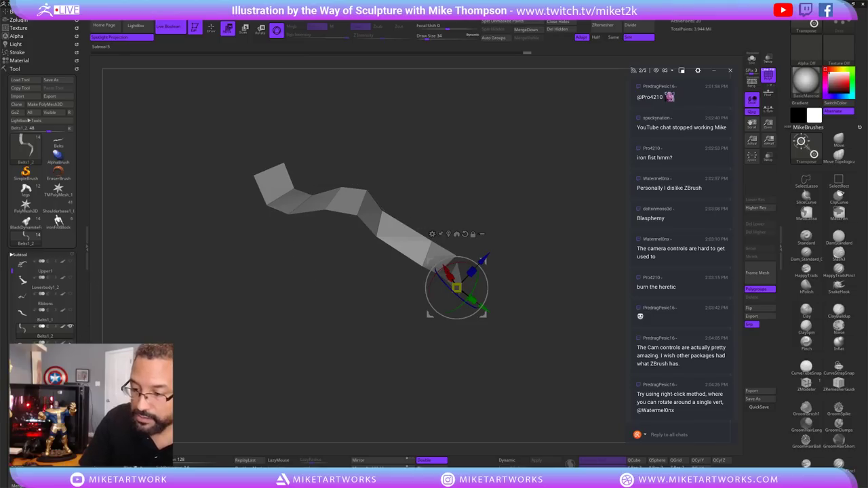
Rotate the lower loop further around the pivot, then make Belts1 the active subtool.
drag(543, 326, 559, 352)
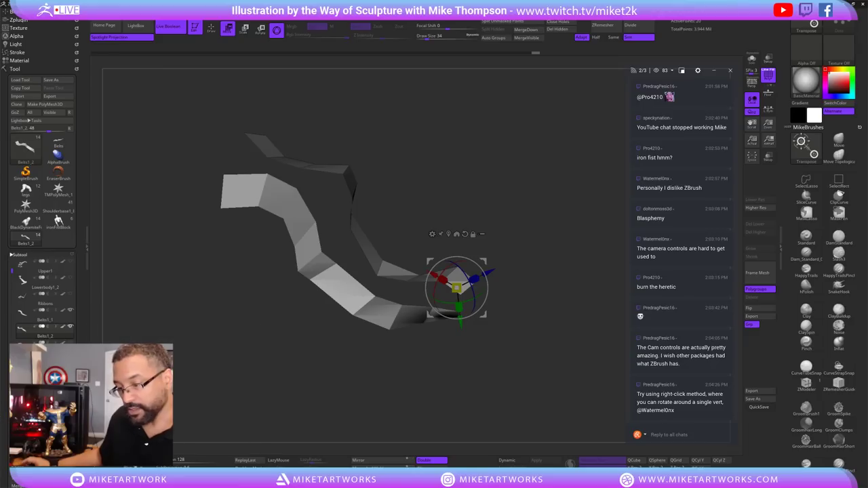
key(alt+Up)
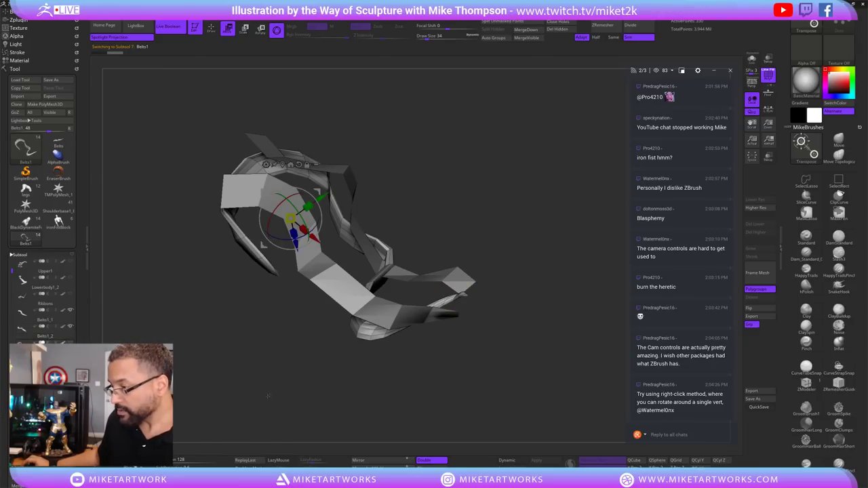
drag(268, 396, 239, 393)
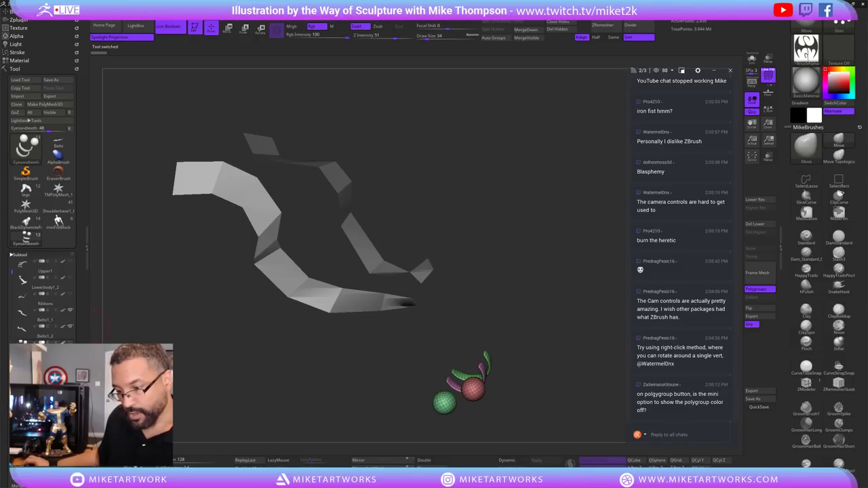
Scroll the Subtool list to check the ribbon polycounts, then show the whole figure again.
scroll(9, 275, down, 5)
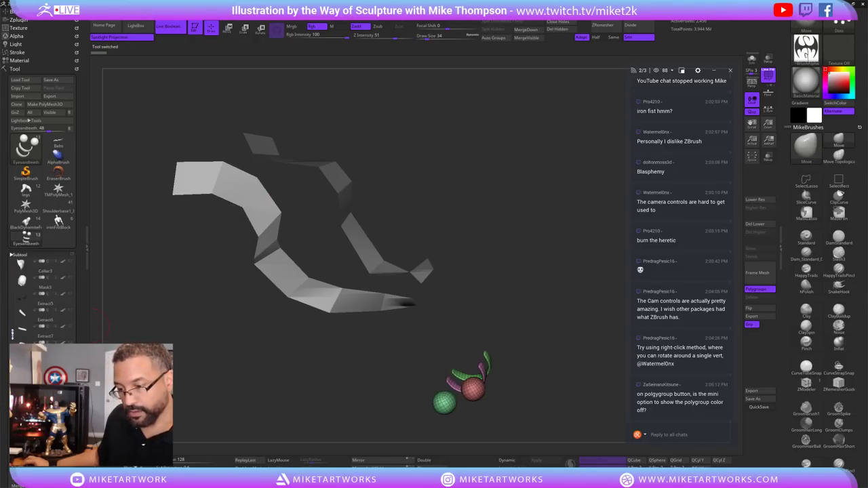
scroll(12, 333, up, 1)
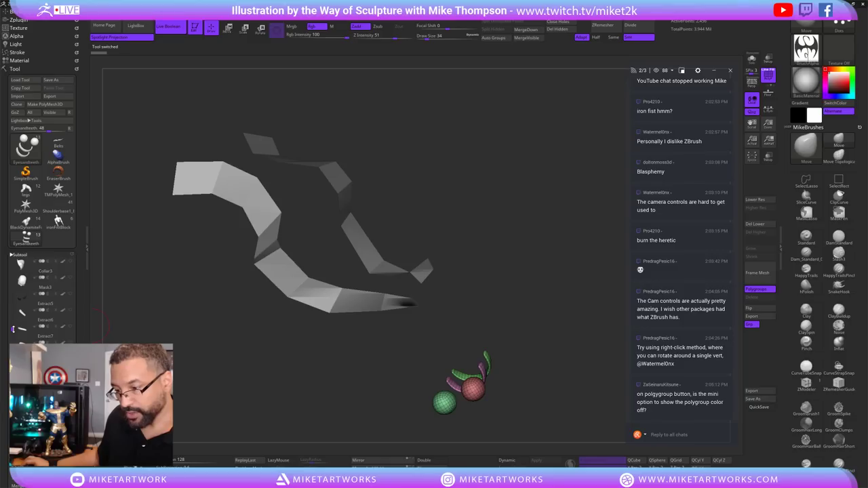
scroll(11, 298, up, 5)
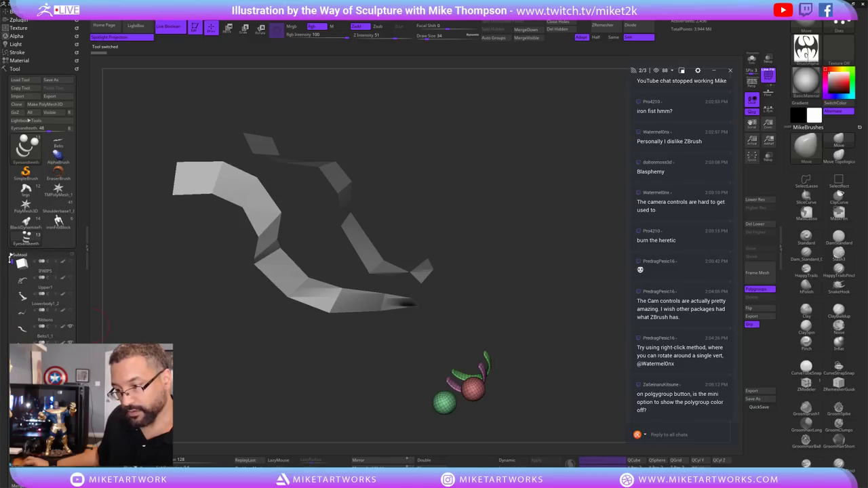
scroll(9, 285, down, 5)
key(shift)
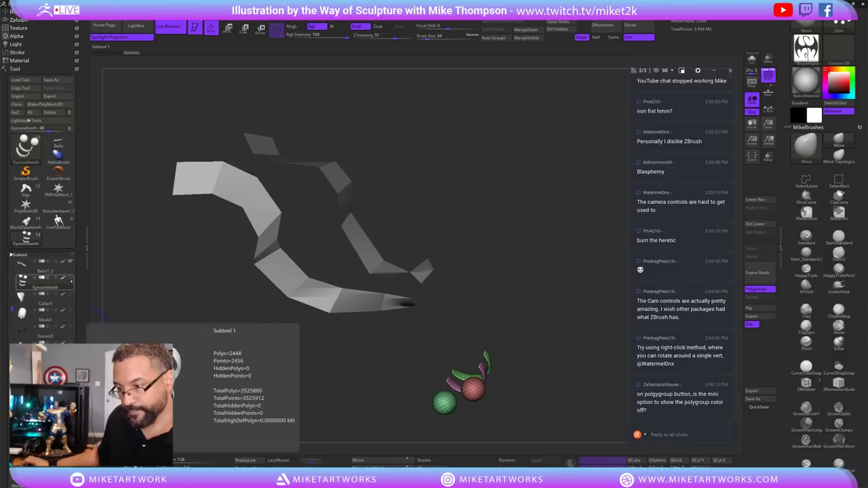
key(shift)
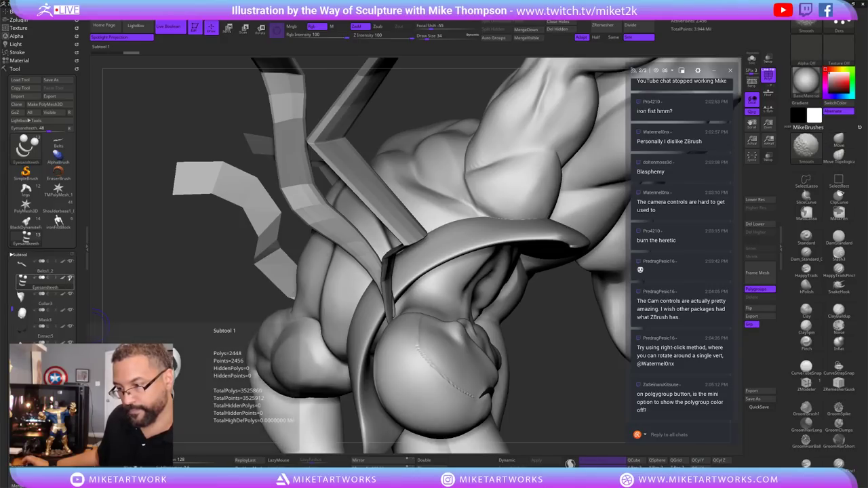
Select the Belts1_2 strip and set Draw Size to 565.
mouse_move(555, 382)
mouse_down()
mouse_move(523, 373)
mouse_move(542, 331)
mouse_move(534, 369)
mouse_move(445, 395)
mouse_up()
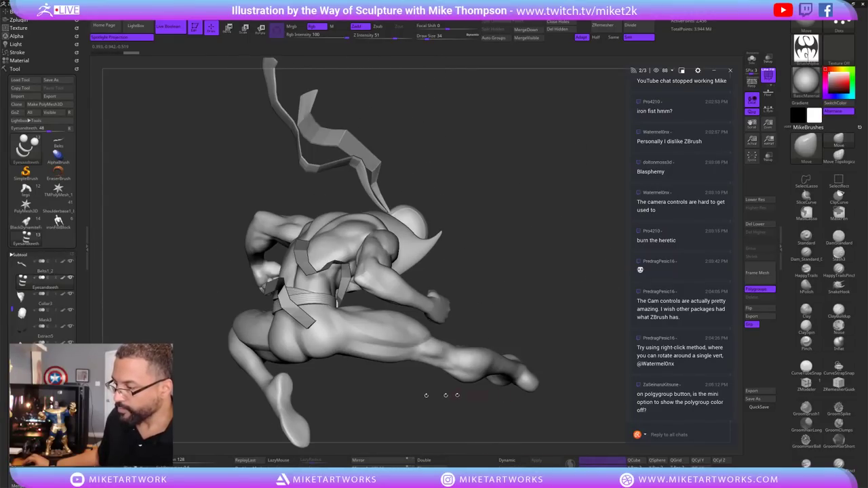
alt+click(321, 324)
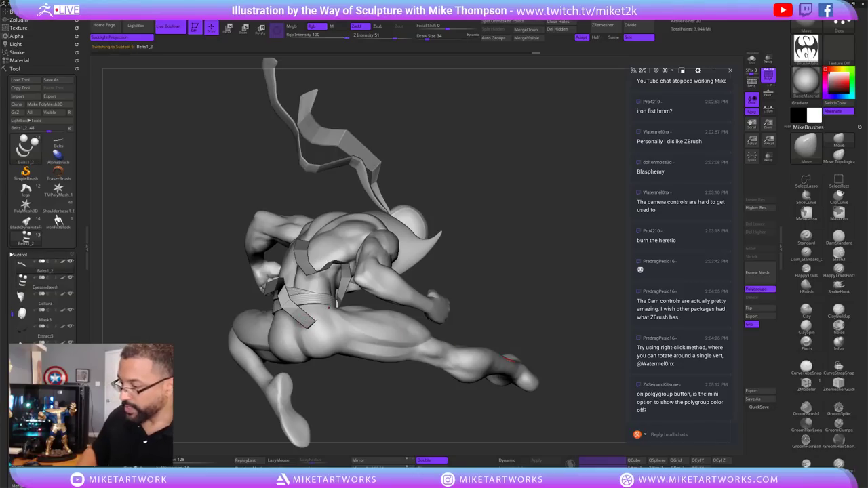
key(s)
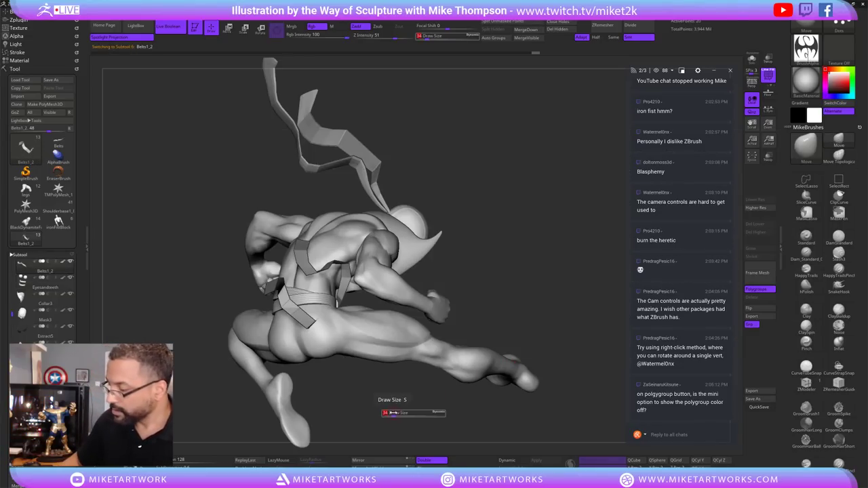
drag(397, 413, 417, 413)
Orbit to a close front view of the figure's torso and head.
mouse_move(513, 296)
mouse_down()
mouse_move(327, 331)
mouse_move(318, 312)
mouse_move(326, 305)
mouse_up()
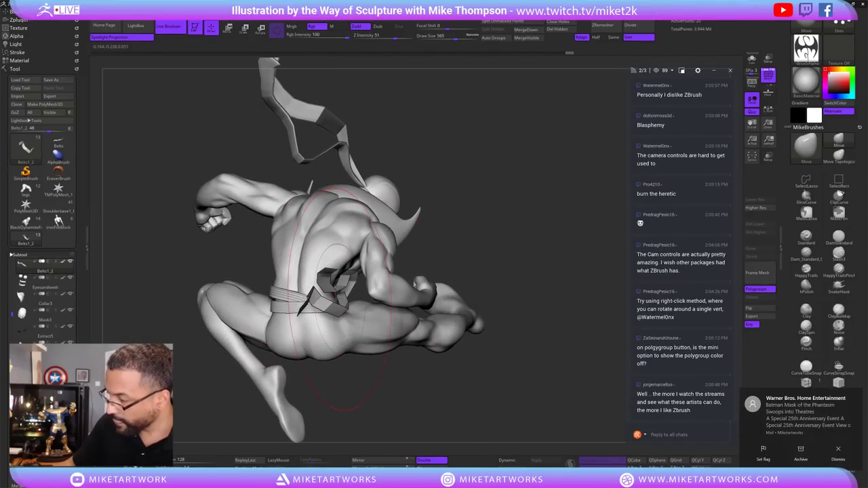
drag(556, 302, 464, 329)
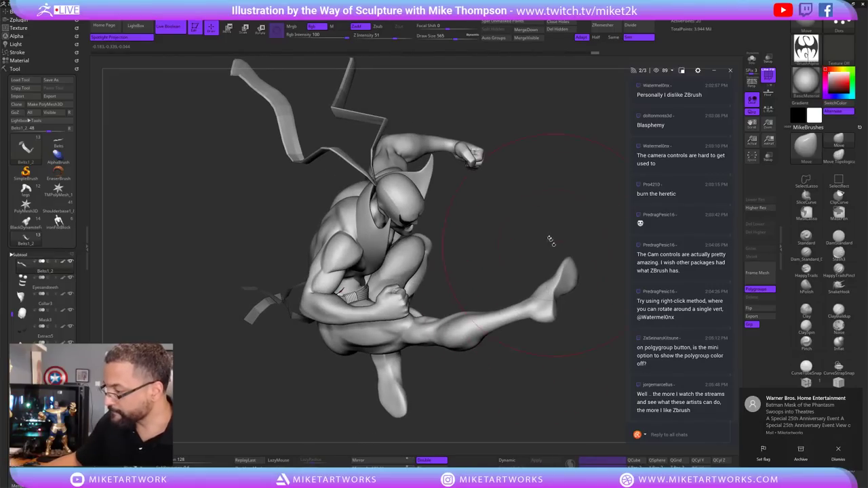
mouse_move(550, 240)
mouse_down()
mouse_move(468, 370)
mouse_move(540, 377)
mouse_move(504, 374)
mouse_up()
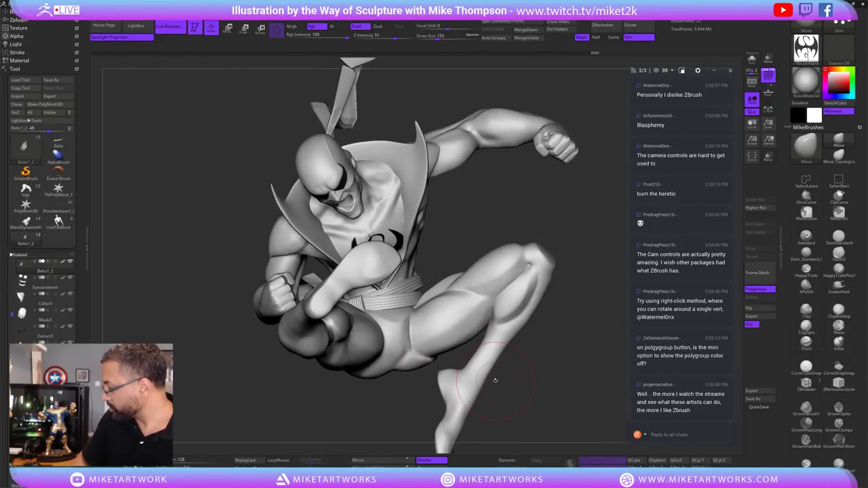
drag(568, 350, 353, 305)
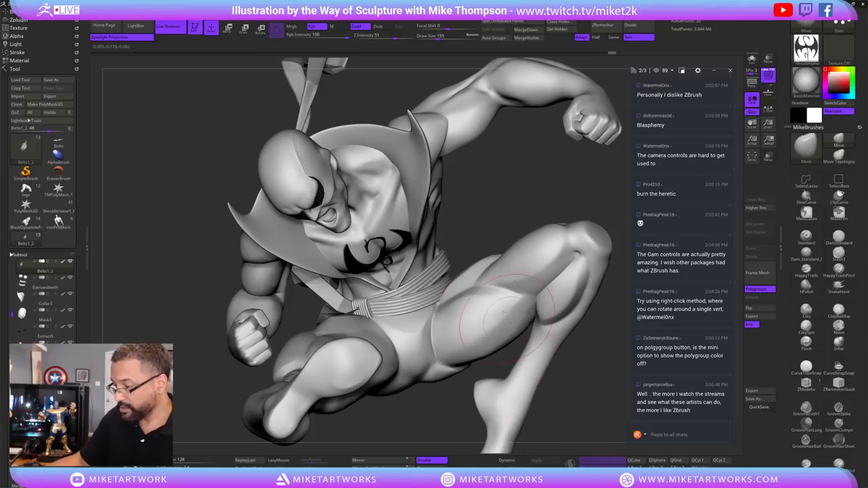
key(space)
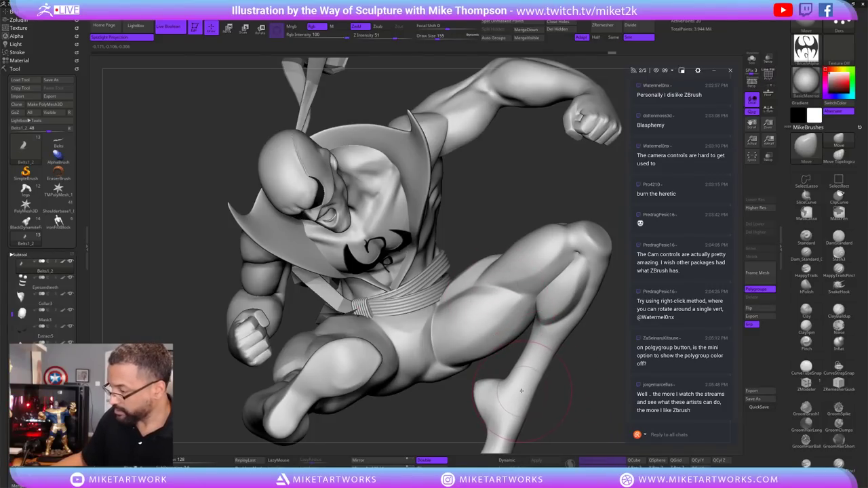
key(space)
Isolate the ribbon strip and orbit around it to inspect its bends.
click(751, 59)
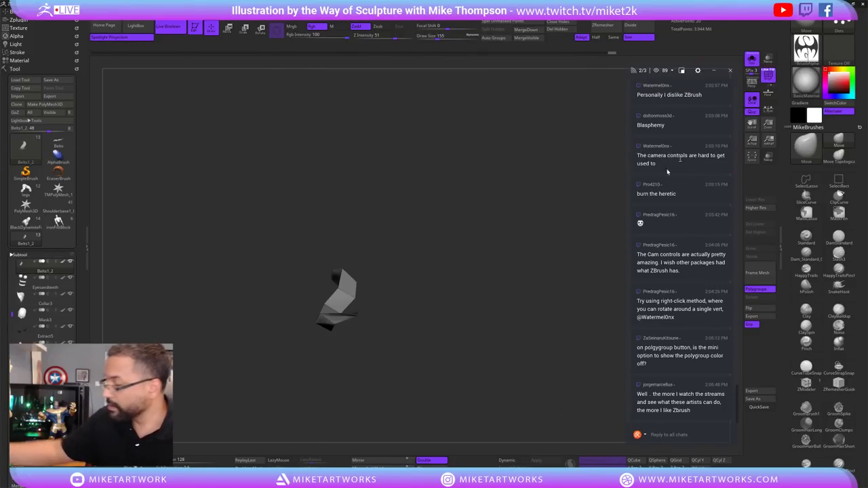
drag(543, 353, 533, 326)
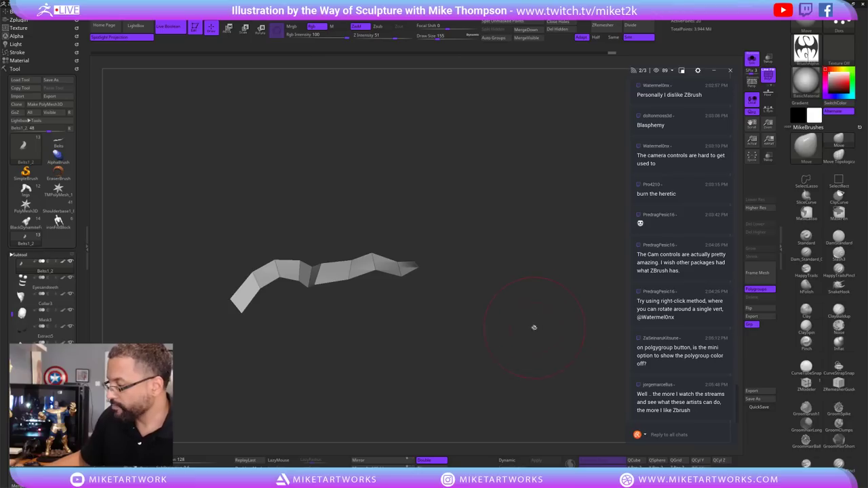
key(space)
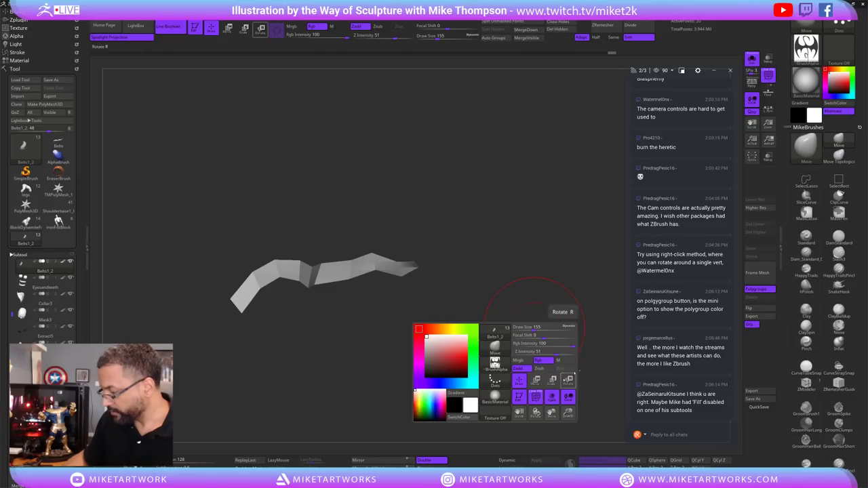
key(ctrl)
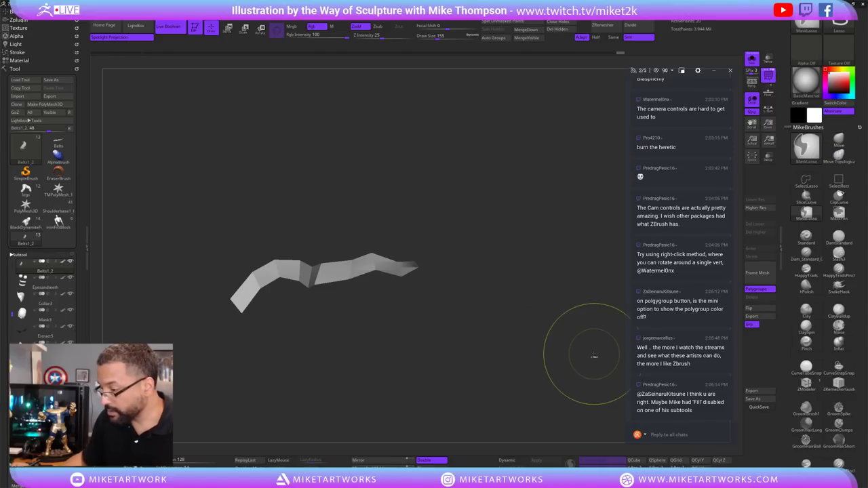
key(space)
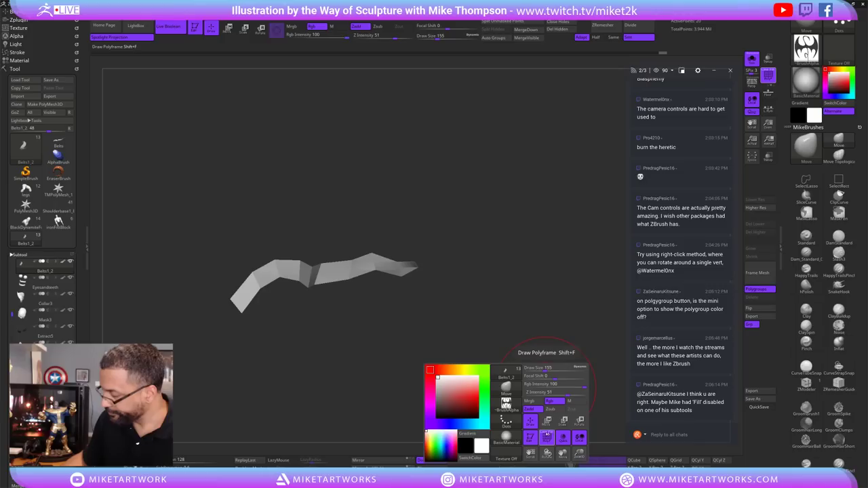
key(ctrl)
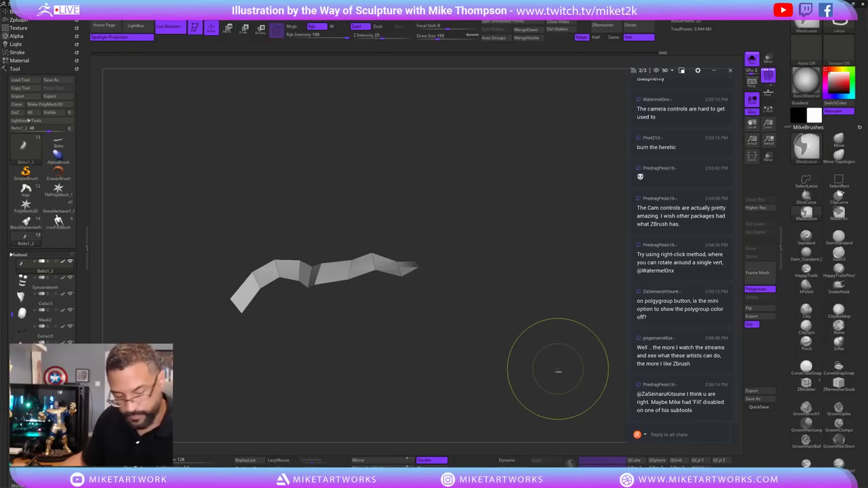
key(space)
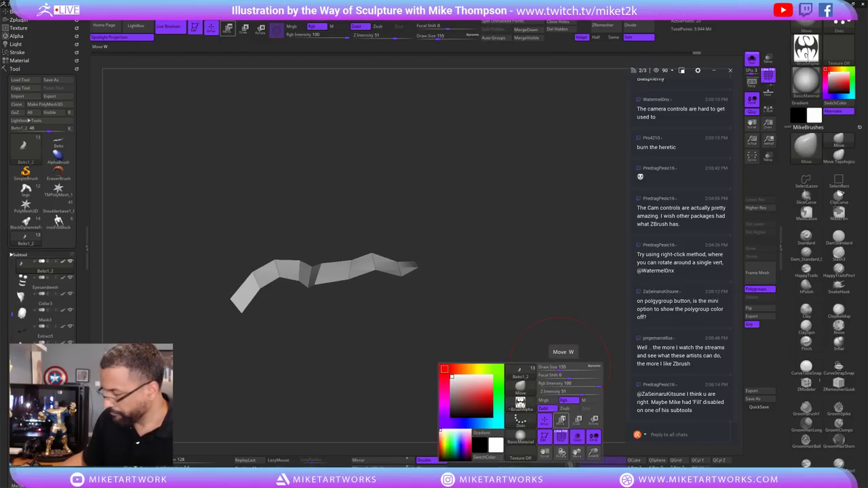
drag(568, 361, 343, 380)
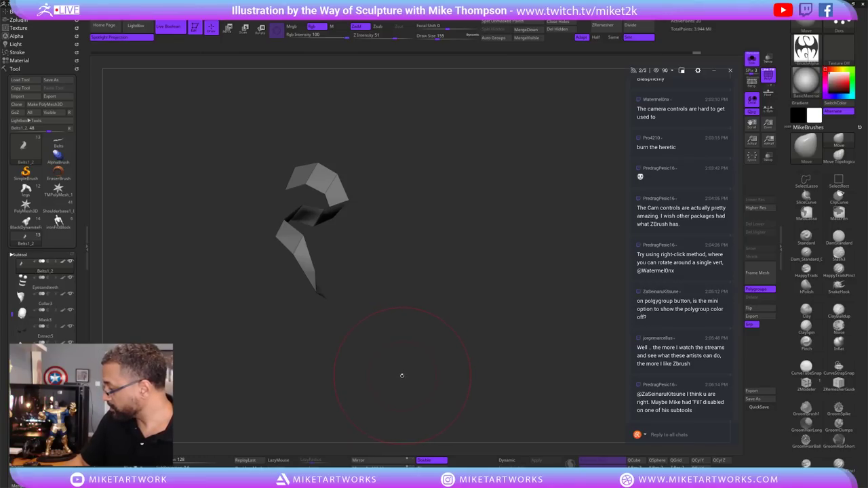
drag(403, 373, 400, 372)
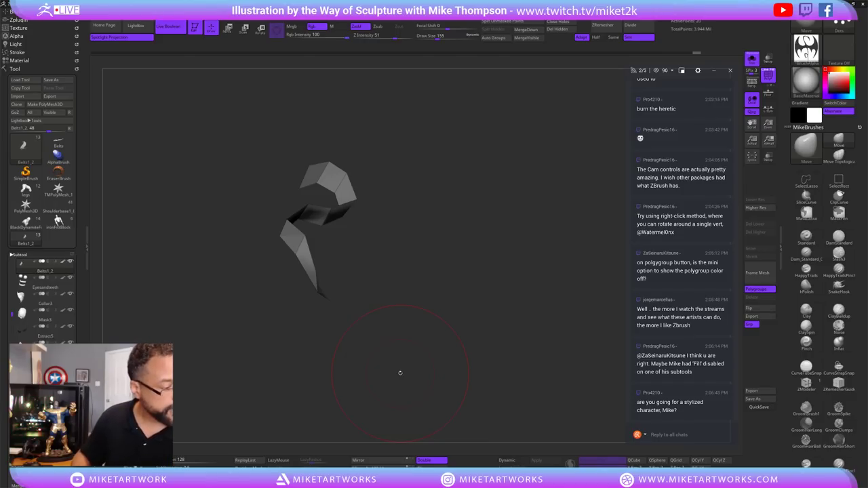
mouse_move(506, 325)
mouse_down()
mouse_move(549, 323)
mouse_move(532, 330)
mouse_move(519, 310)
mouse_move(565, 326)
mouse_move(544, 330)
mouse_move(563, 329)
mouse_move(570, 305)
mouse_move(537, 293)
mouse_move(515, 322)
mouse_move(551, 363)
mouse_move(566, 353)
mouse_up()
Set Draw Size to 67, compare the strip against the full figure, then re-isolate it.
key(s)
click(538, 331)
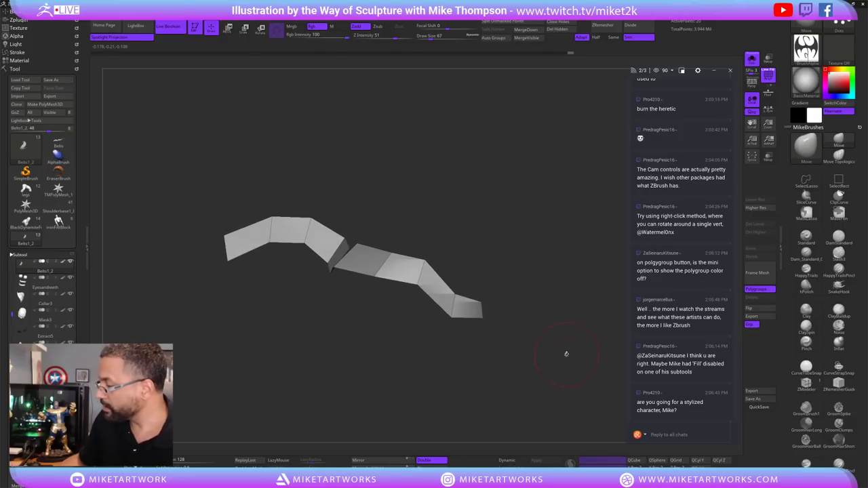
click(752, 59)
mouse_move(564, 414)
mouse_down()
mouse_move(434, 393)
mouse_move(379, 367)
mouse_move(352, 339)
mouse_up()
click(752, 59)
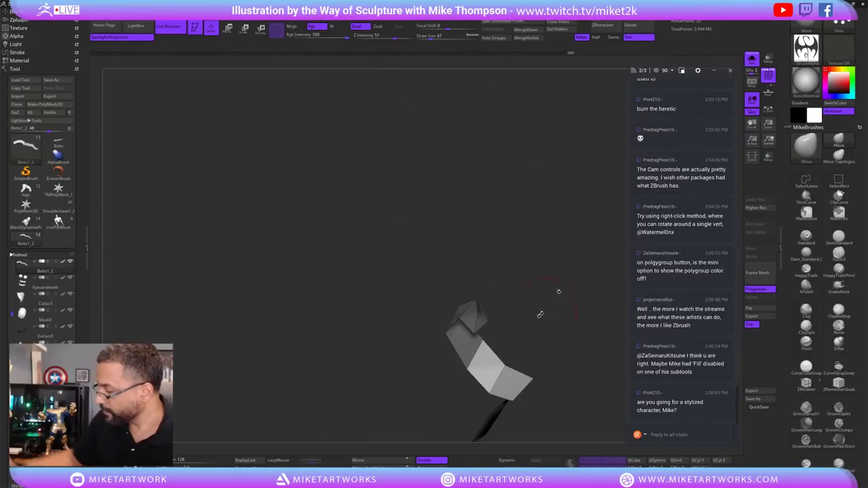
drag(562, 291, 504, 280)
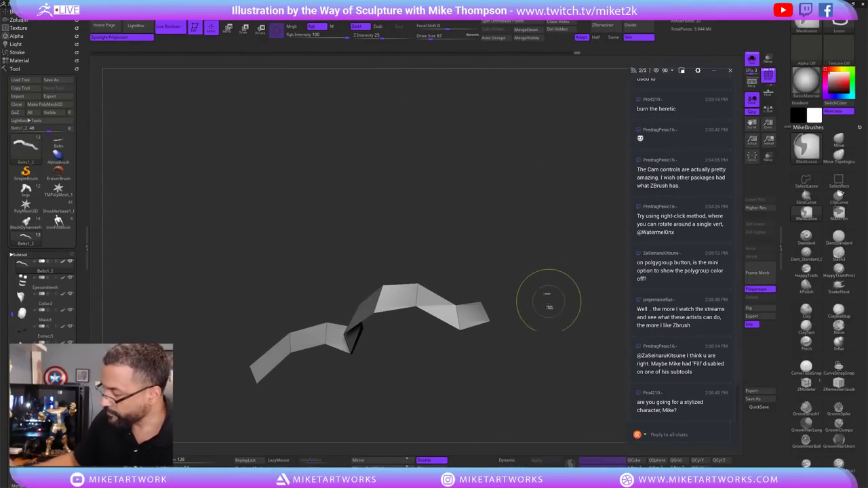
mouse_move(549, 300)
mouse_down()
mouse_move(554, 333)
mouse_move(546, 331)
mouse_move(543, 292)
mouse_up()
key(w)
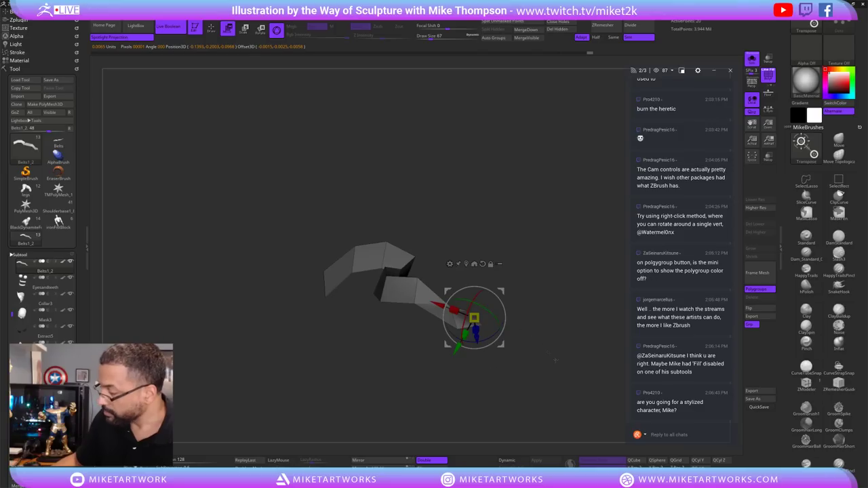
Toggle Solo repeatedly to compare the belt strip's pose with the figure's head and chest.
drag(555, 361, 505, 335)
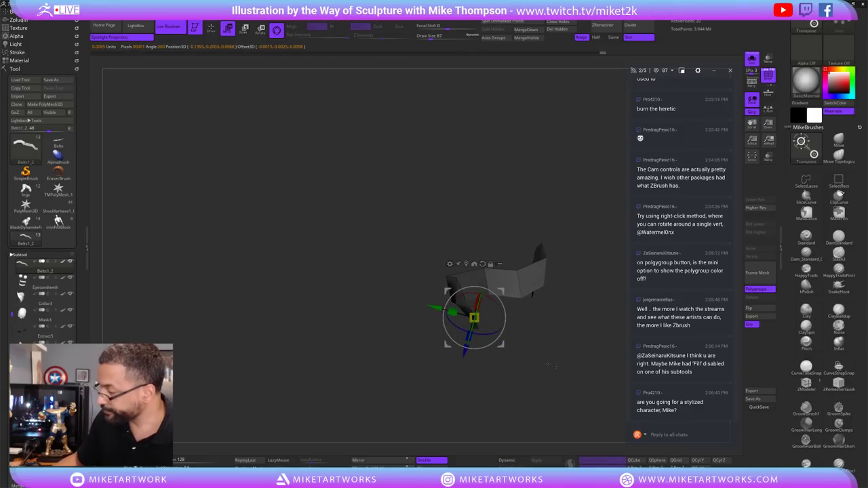
drag(553, 365, 506, 322)
click(751, 59)
click(752, 59)
drag(584, 363, 563, 338)
key(q)
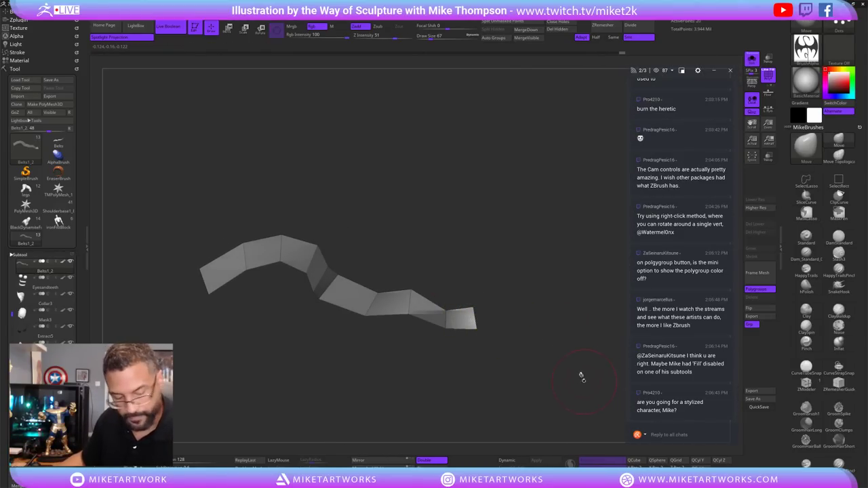
key(w)
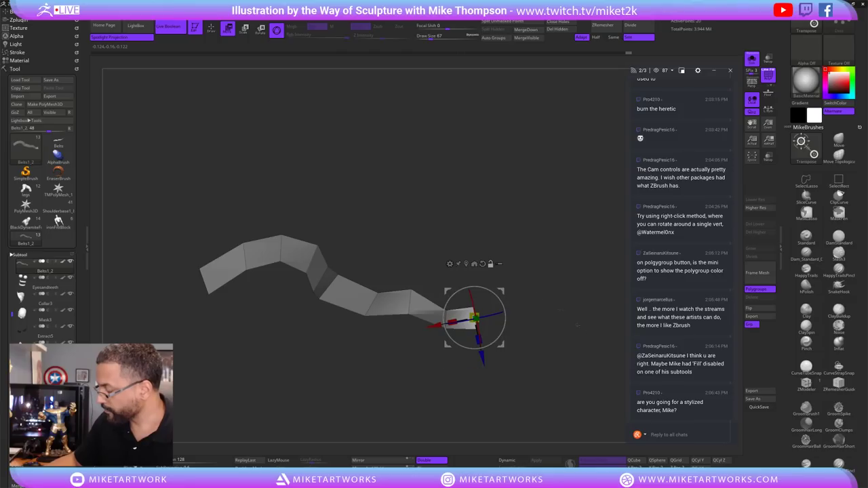
drag(578, 326, 474, 373)
click(752, 59)
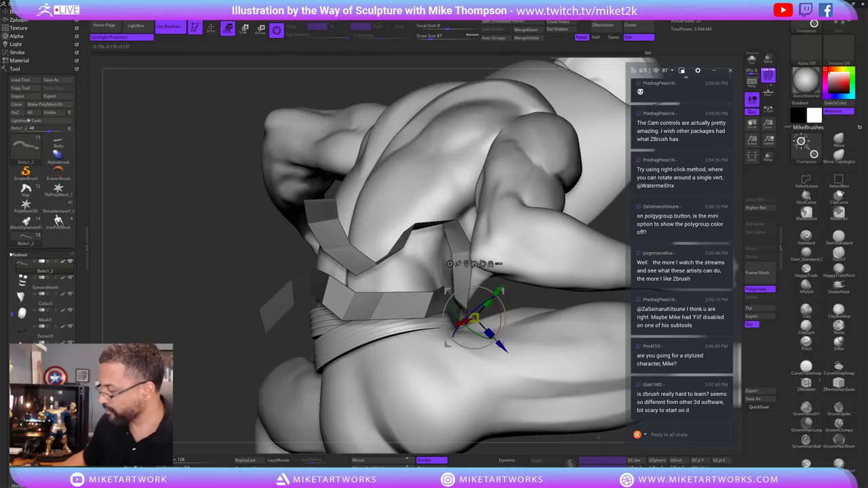
mouse_move(598, 438)
mouse_down()
mouse_move(516, 424)
mouse_move(492, 404)
mouse_move(451, 391)
mouse_up()
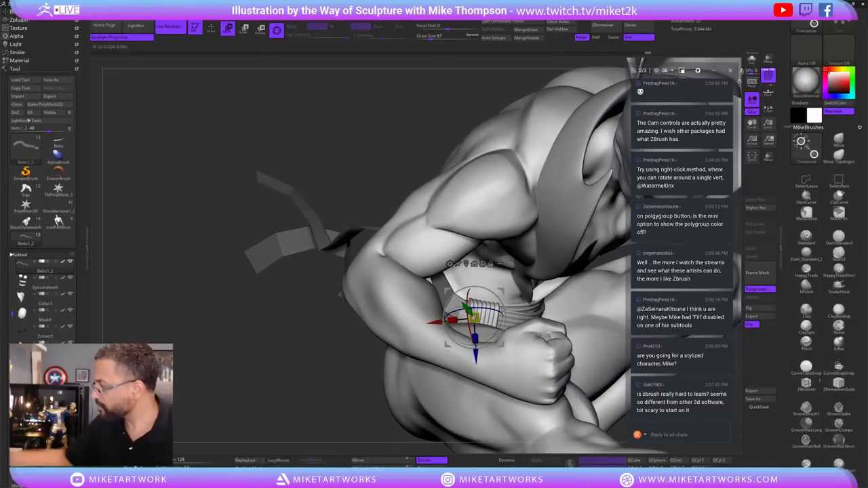
click(751, 58)
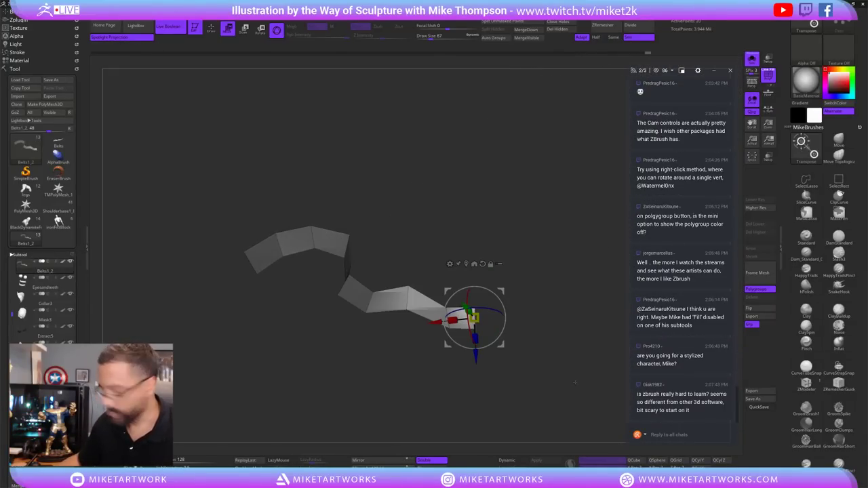
Mask part of the isolated belt strip and bring back the Move gizmo on its free end.
key(q)
mouse_move(572, 378)
mouse_down()
mouse_move(523, 334)
mouse_move(504, 331)
mouse_up()
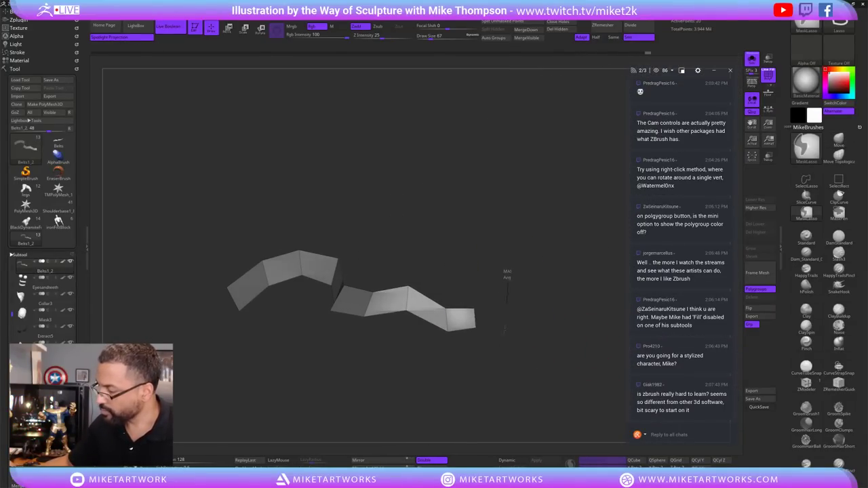
mouse_move(514, 262)
ctrl+mouse_down()
mouse_move(444, 242)
mouse_move(523, 300)
ctrl+mouse_up()
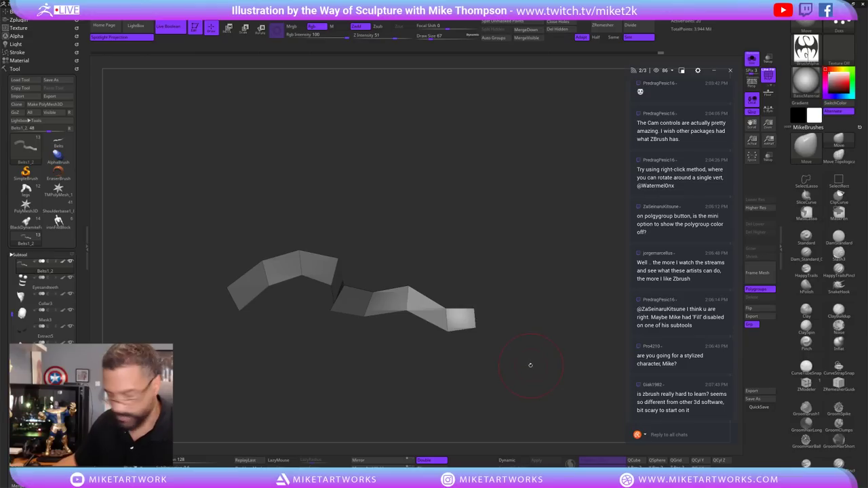
key(w)
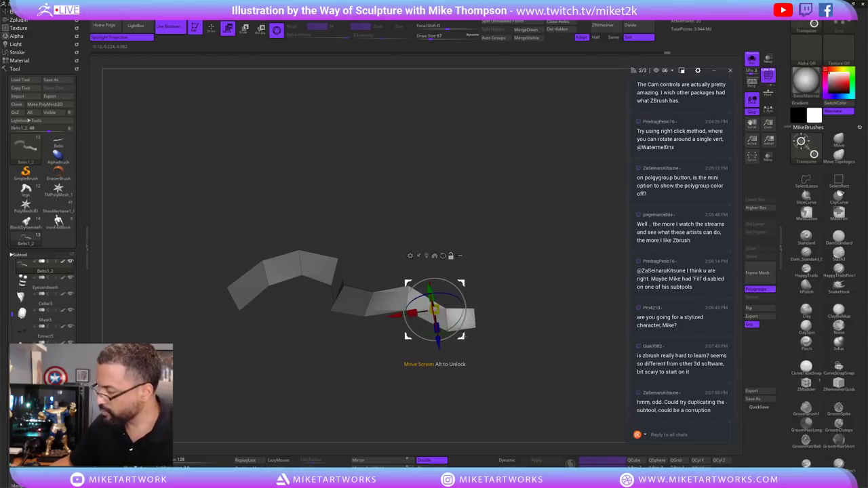
drag(484, 305, 560, 344)
drag(481, 285, 488, 308)
With the full character shown, rotate the strap end slightly into position using the gizmo.
click(752, 59)
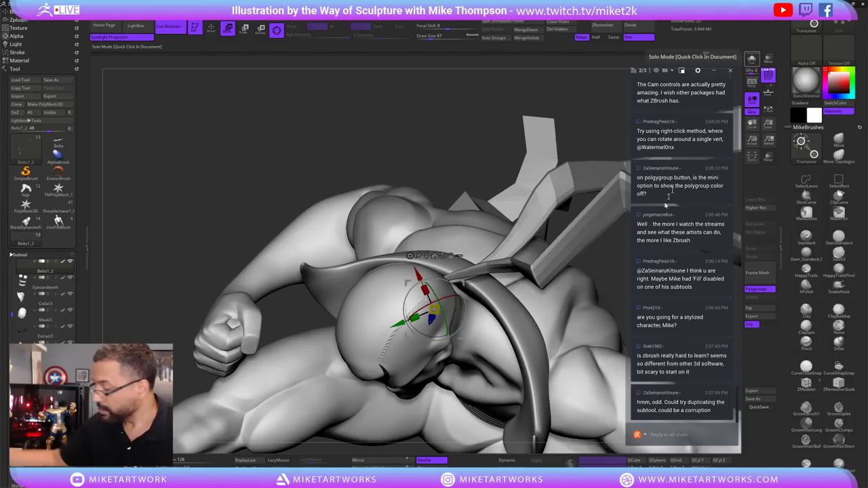
drag(665, 204, 410, 364)
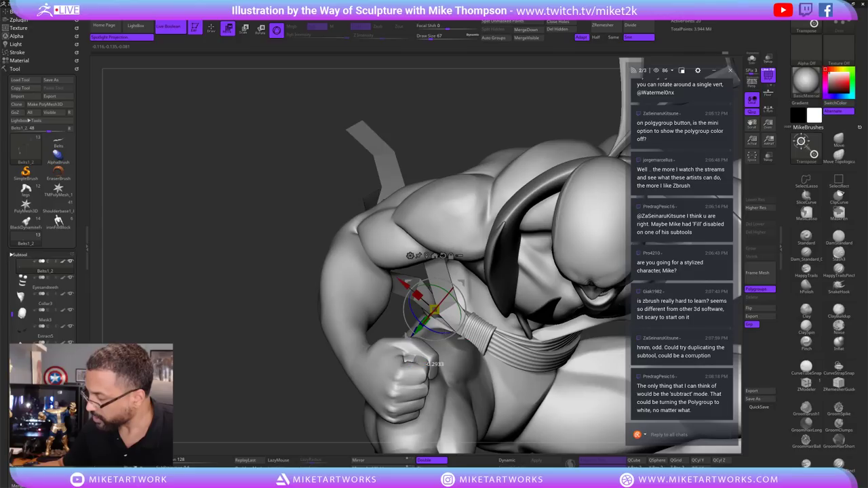
drag(427, 364, 427, 364)
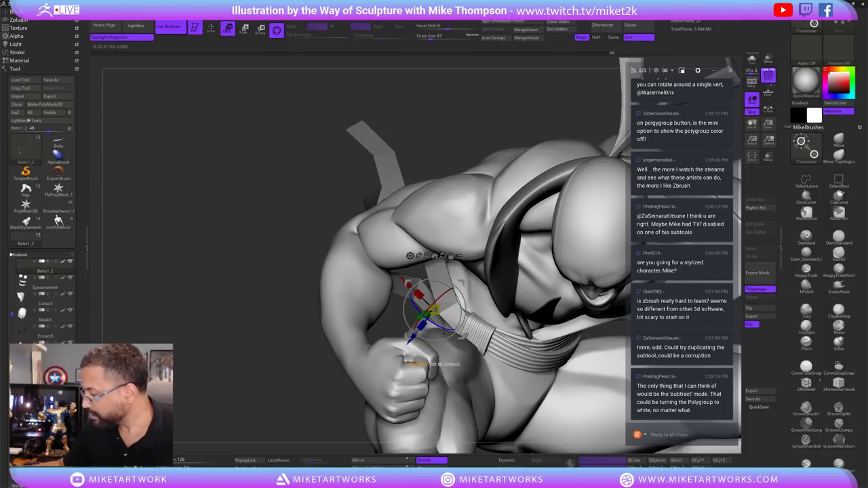
drag(427, 365, 426, 361)
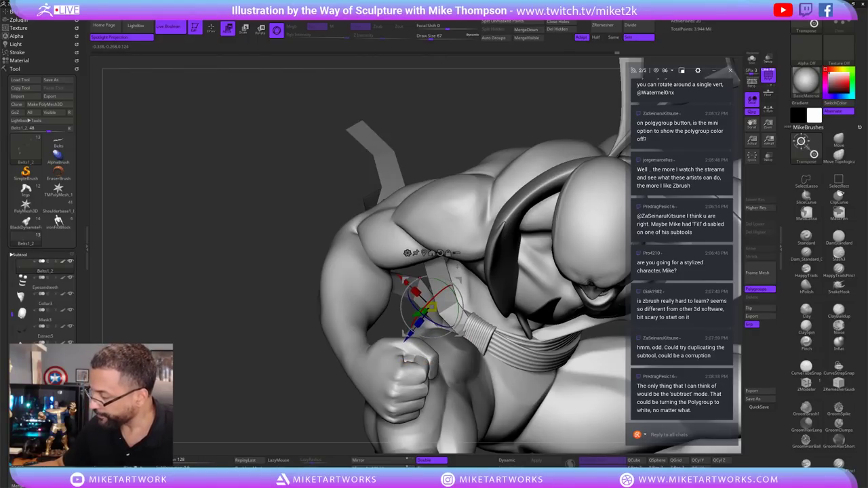
Solo the strap, mask all but its end, and swing the free end down and right.
click(752, 59)
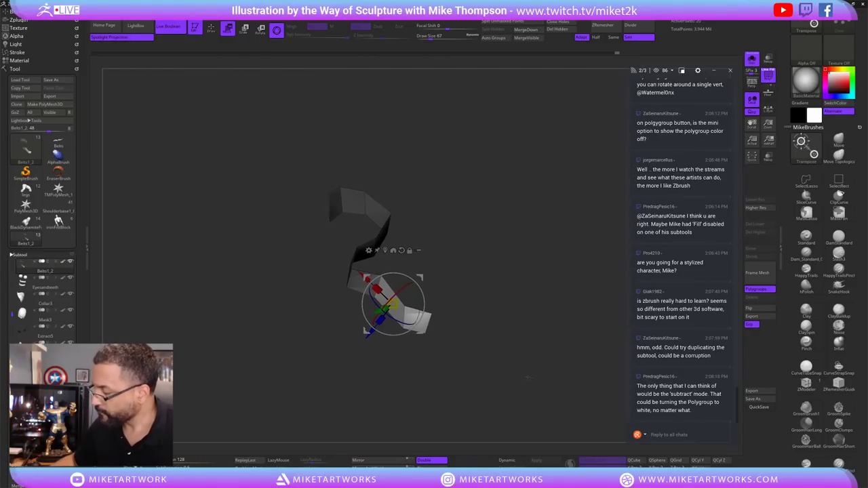
key(q)
mouse_move(527, 381)
mouse_down()
mouse_move(481, 341)
mouse_move(445, 333)
mouse_up()
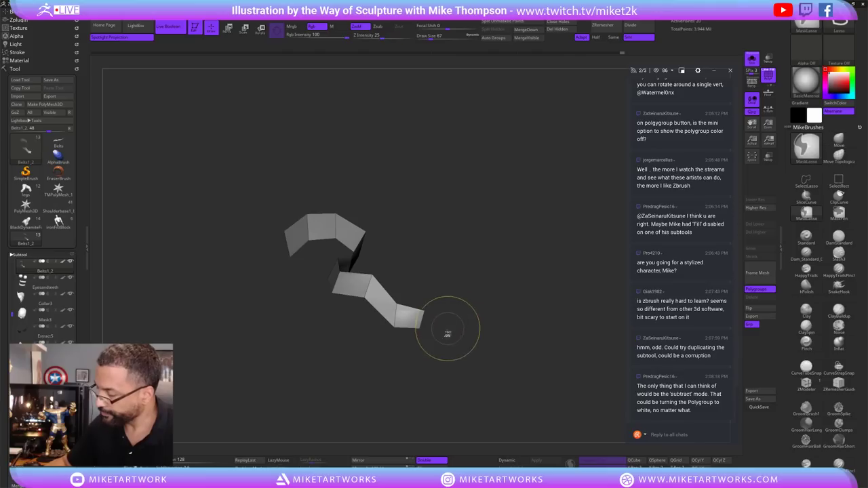
mouse_move(435, 302)
ctrl+mouse_down()
mouse_move(416, 371)
mouse_move(475, 362)
ctrl+mouse_up()
key(w)
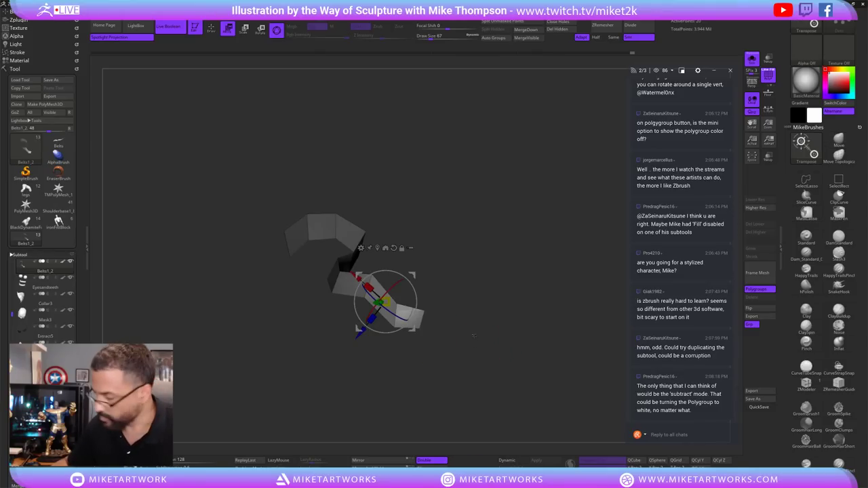
drag(385, 302, 436, 328)
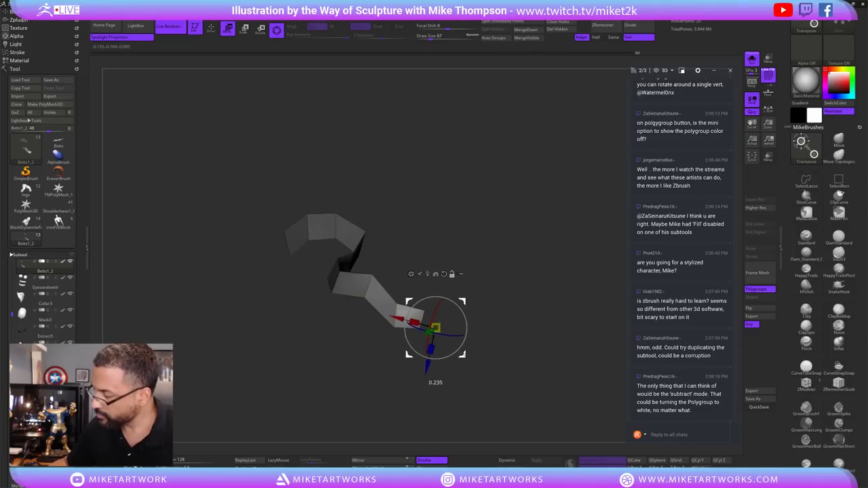
drag(530, 353, 440, 352)
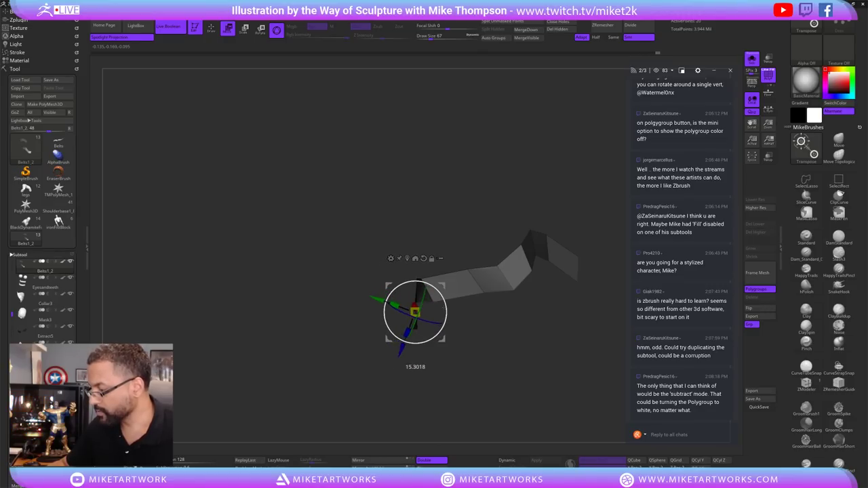
key(q)
mouse_move(536, 369)
mouse_down()
mouse_move(518, 357)
mouse_move(537, 388)
mouse_move(532, 331)
mouse_up()
key(shift+alt+s)
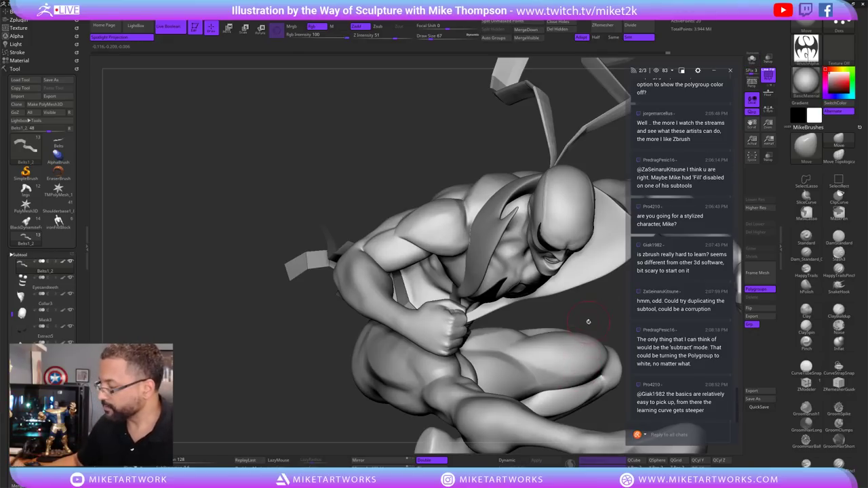
Check the posed strips from the side and back, then QuickSave the project.
drag(588, 322, 651, 319)
drag(571, 354, 570, 312)
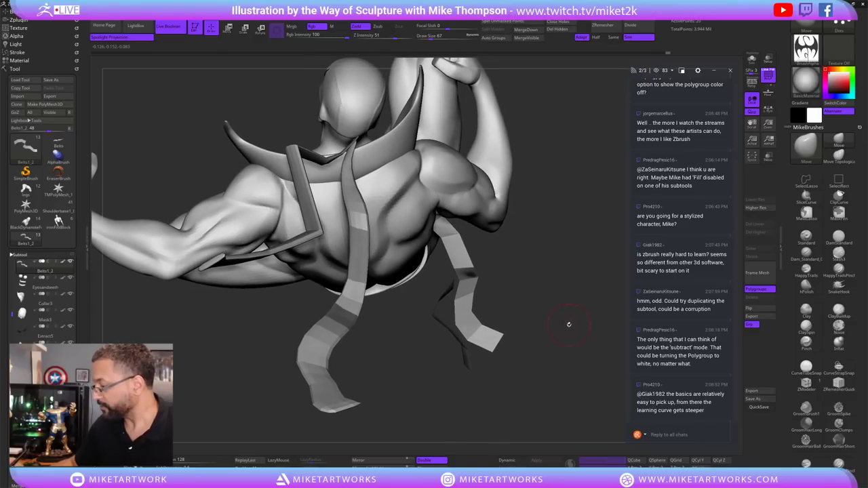
key(ctrl+s)
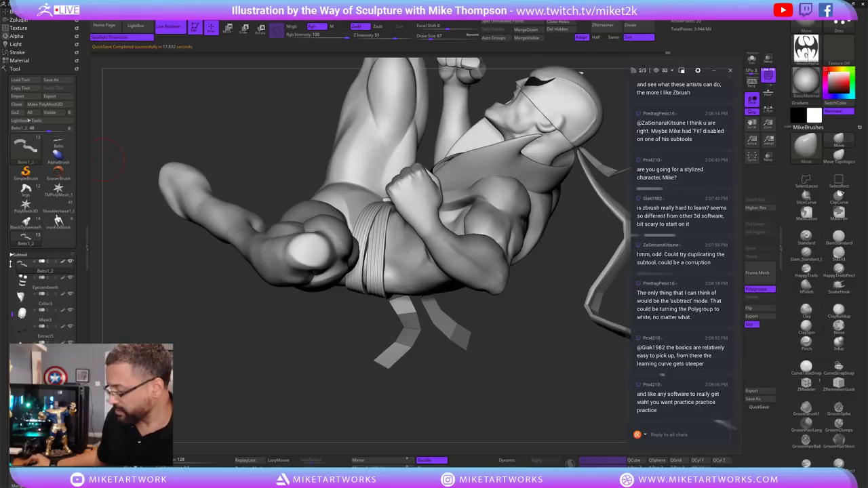
key(super)
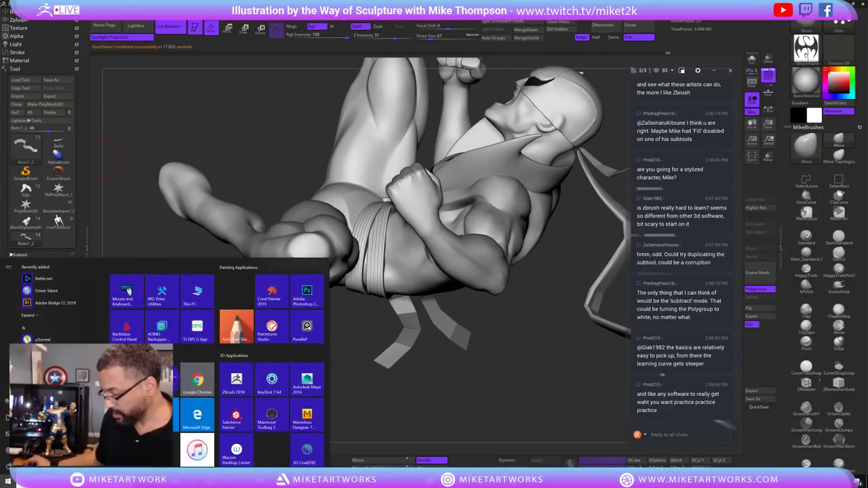
mouse_move(447, 483)
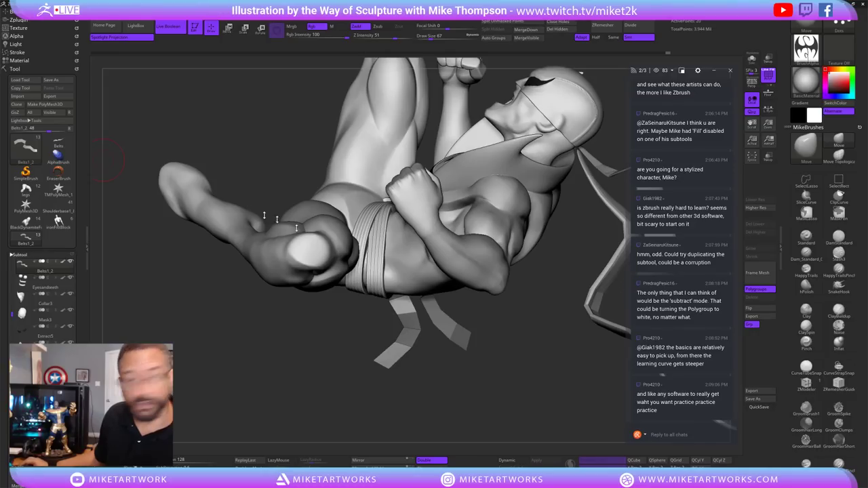
key(super)
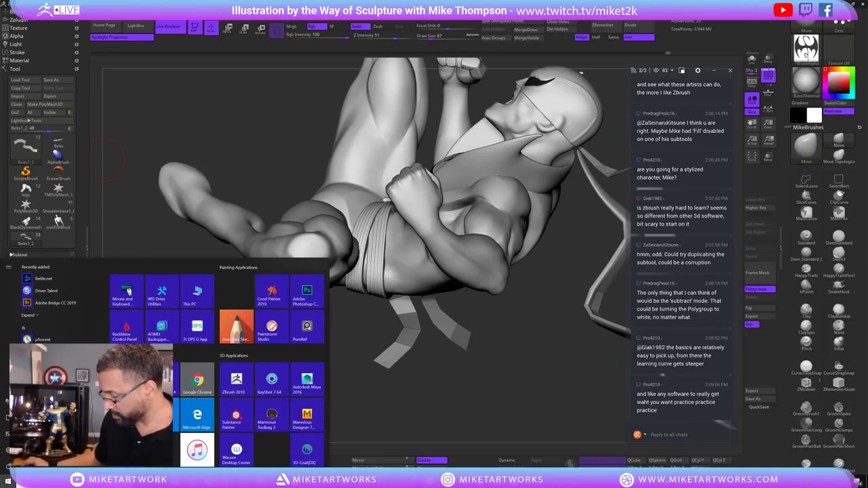
click(428, 449)
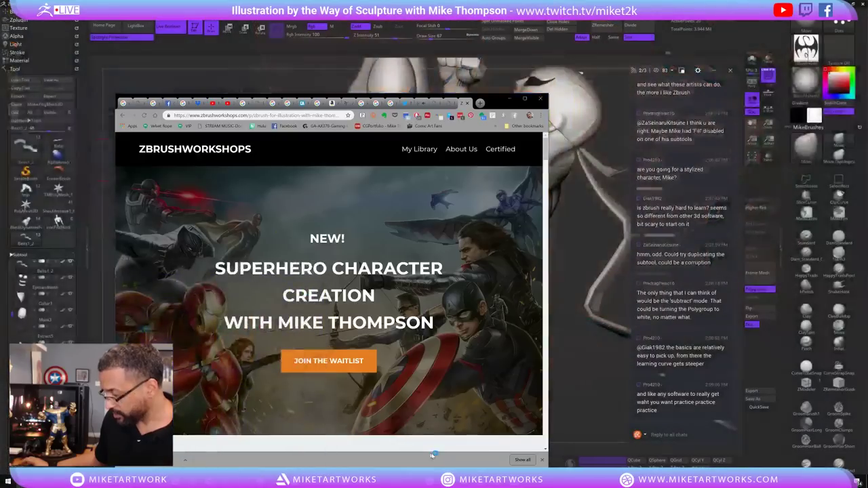
click(509, 99)
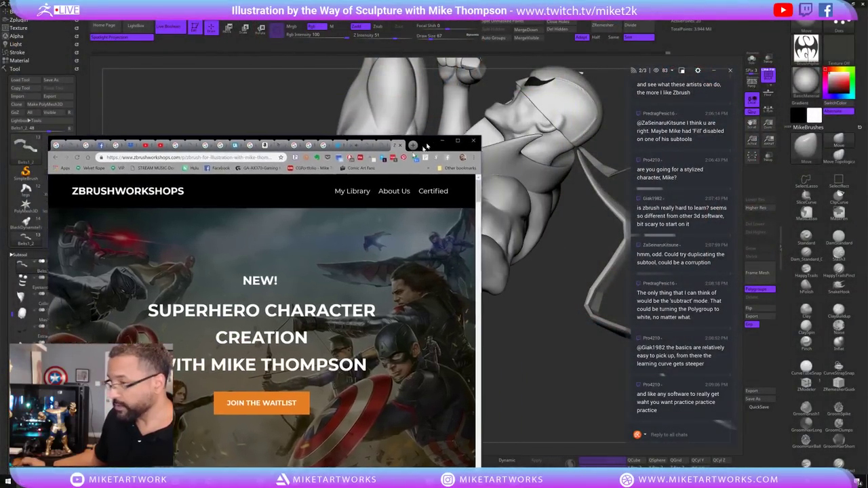
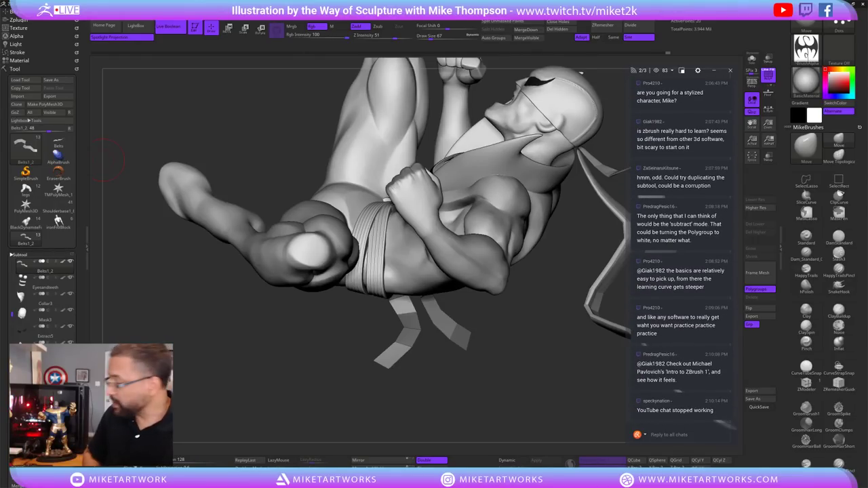
Raise Draw Size to 364 and pull the hanging belt strap down and to the left.
mouse_move(522, 349)
mouse_down()
mouse_move(558, 372)
mouse_move(536, 362)
mouse_up()
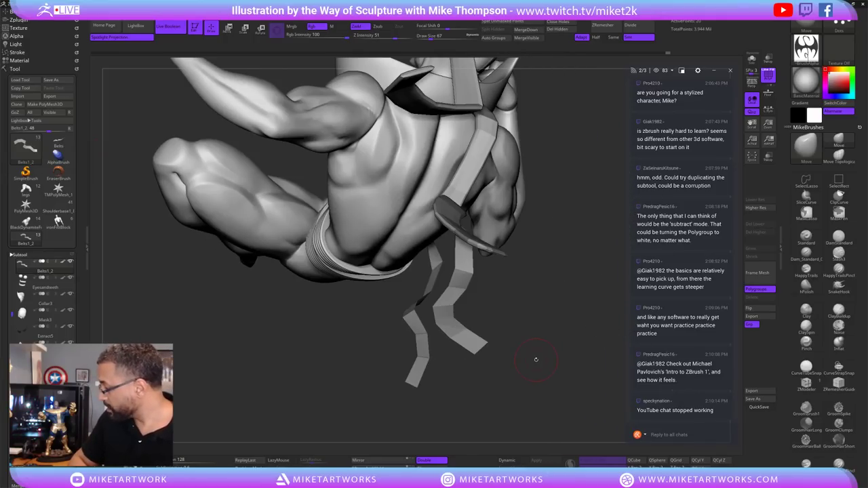
mouse_move(536, 359)
mouse_down()
mouse_move(506, 392)
mouse_move(523, 376)
mouse_move(488, 369)
mouse_move(523, 389)
mouse_move(514, 389)
mouse_up()
mouse_move(505, 392)
mouse_down()
mouse_move(549, 356)
mouse_move(571, 309)
mouse_up()
key(s)
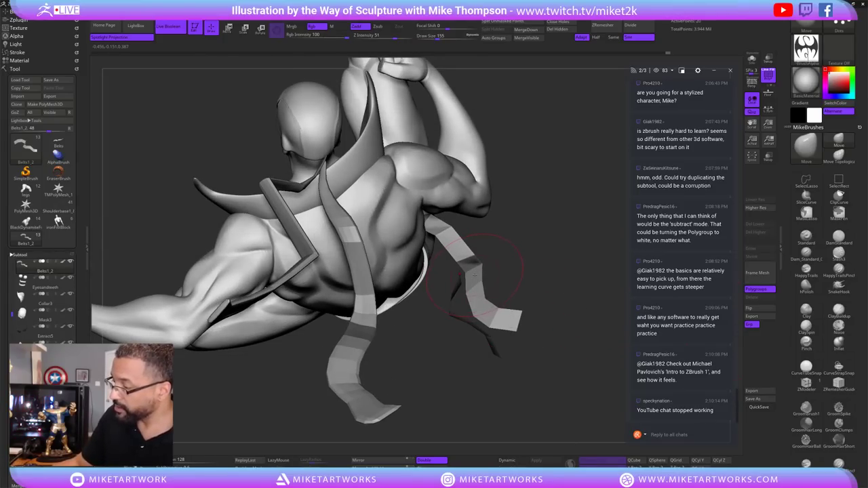
key(s)
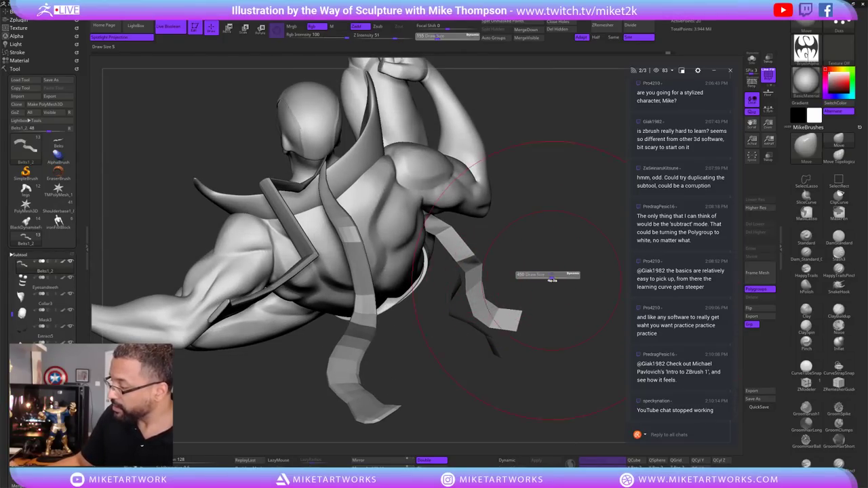
drag(536, 277, 551, 278)
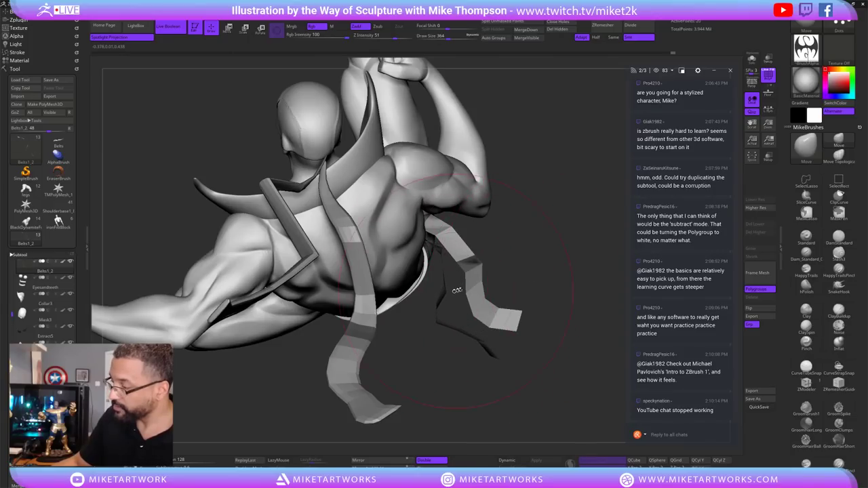
drag(492, 348, 468, 372)
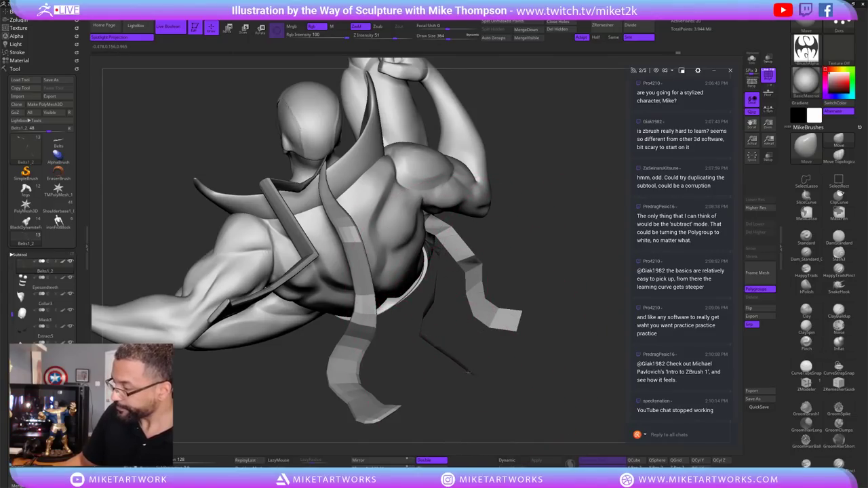
Set the brush size to 160 and view the arm from above and below.
drag(533, 310, 340, 63)
text(s160)
key(Return)
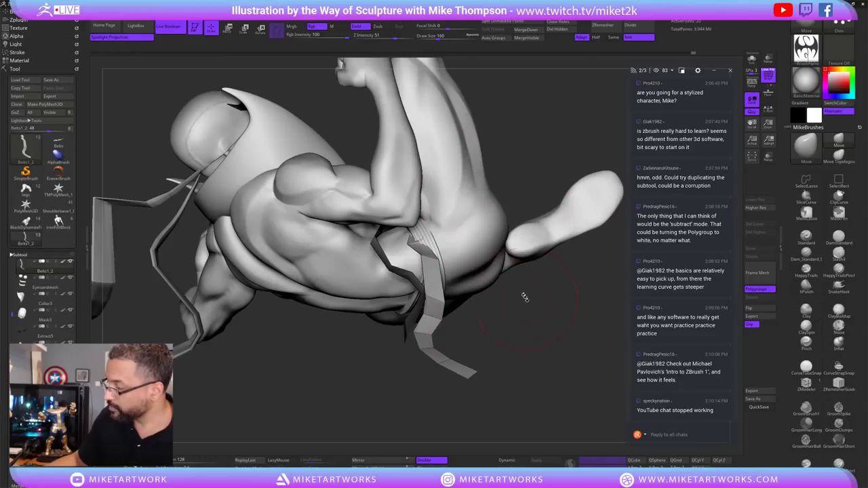
mouse_move(537, 305)
mouse_down()
mouse_move(424, 207)
mouse_move(546, 211)
mouse_up()
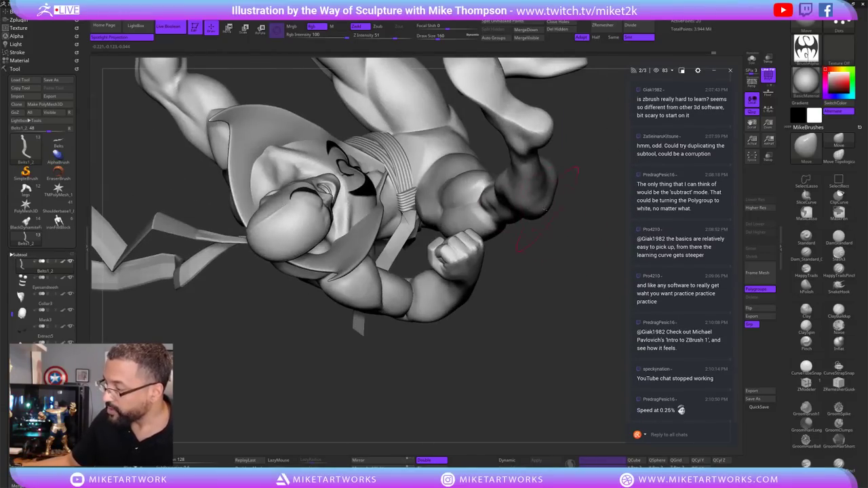
Reduce Draw Size to 85 and turn toward the hips and legs.
text(s)
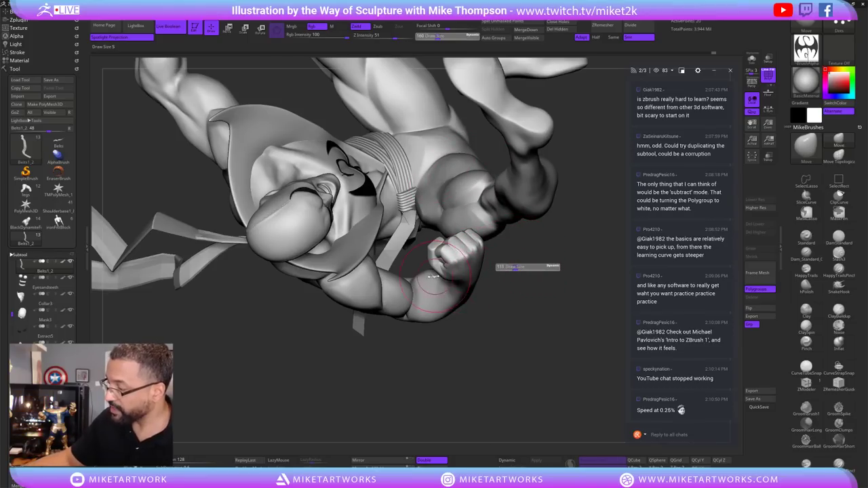
text(85)
key(Return)
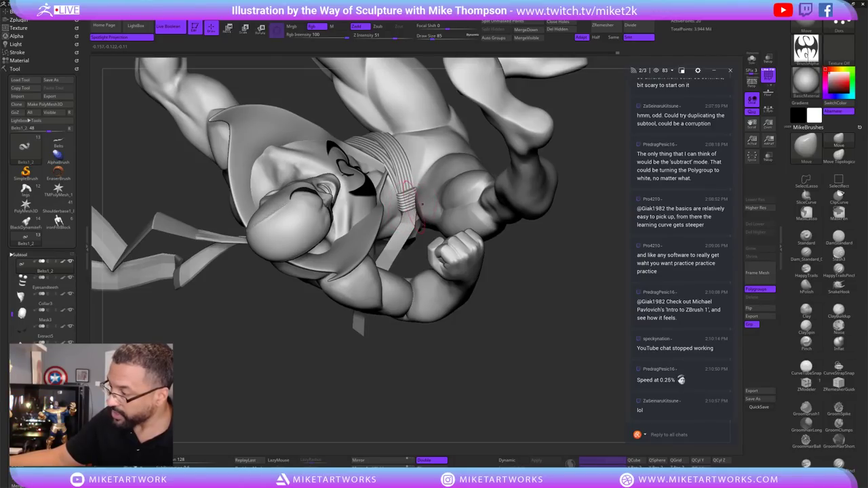
drag(529, 301, 536, 292)
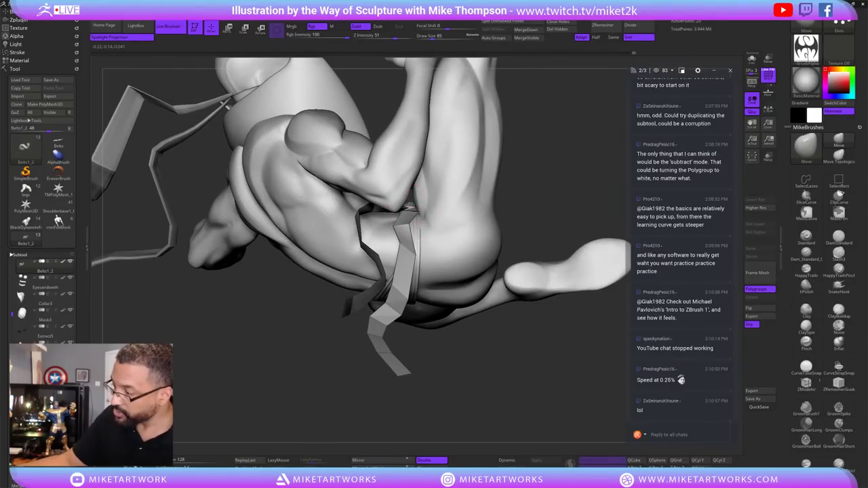
Orbit around the belt and hanging straps to inspect them from the back and below.
drag(410, 210, 421, 262)
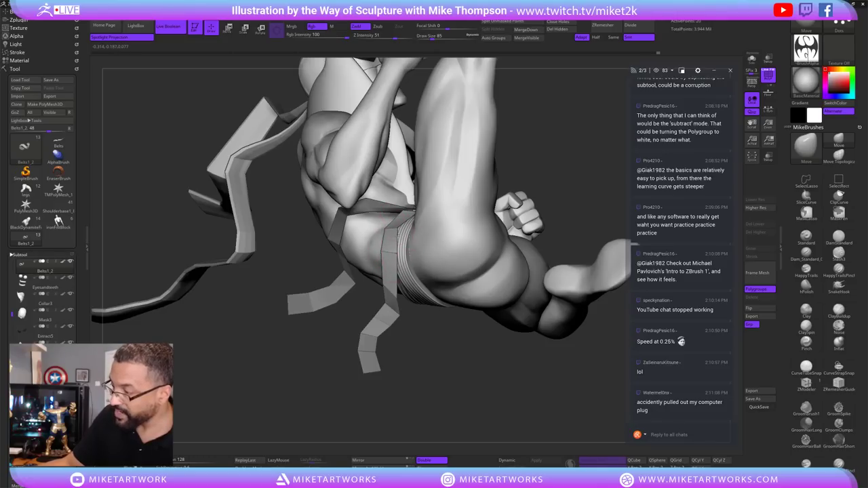
drag(397, 229, 401, 274)
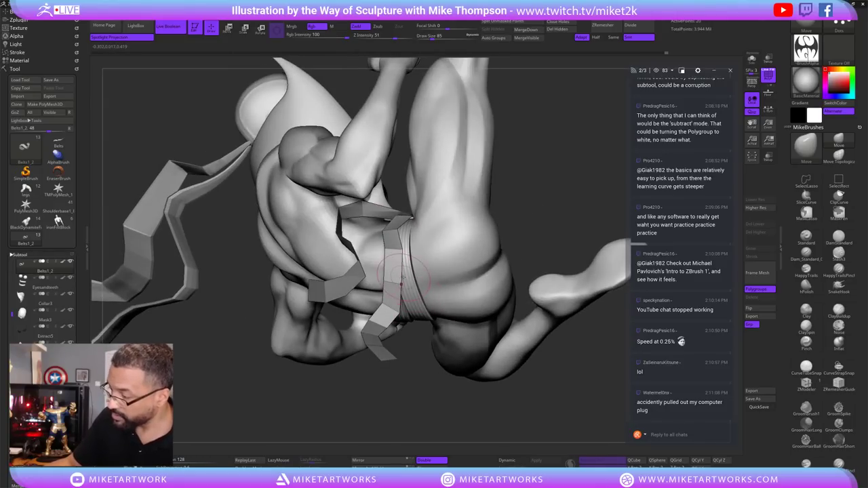
drag(442, 352, 454, 352)
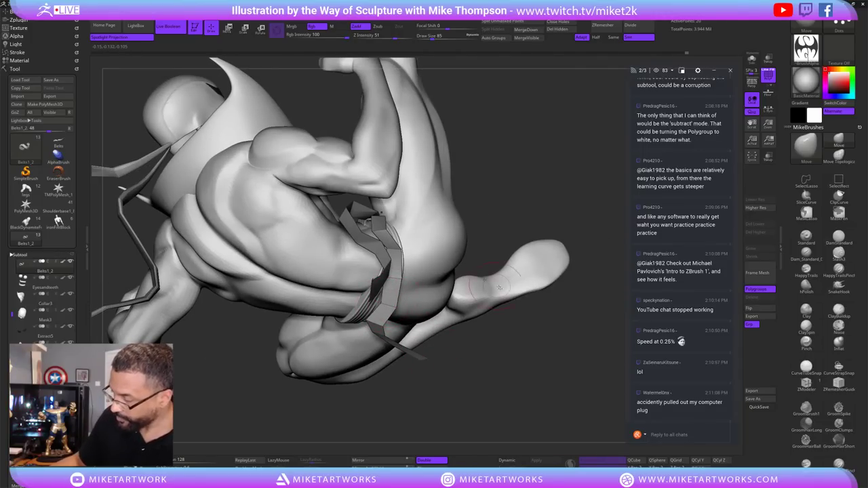
drag(499, 287, 397, 308)
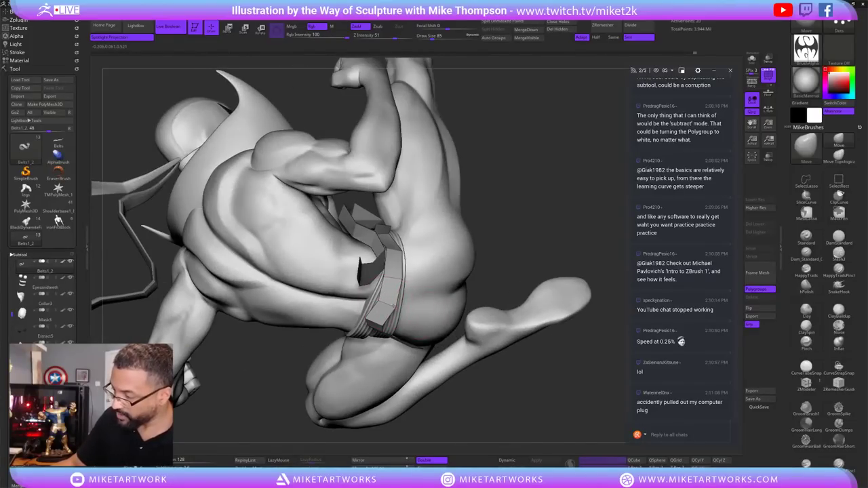
drag(505, 328, 383, 277)
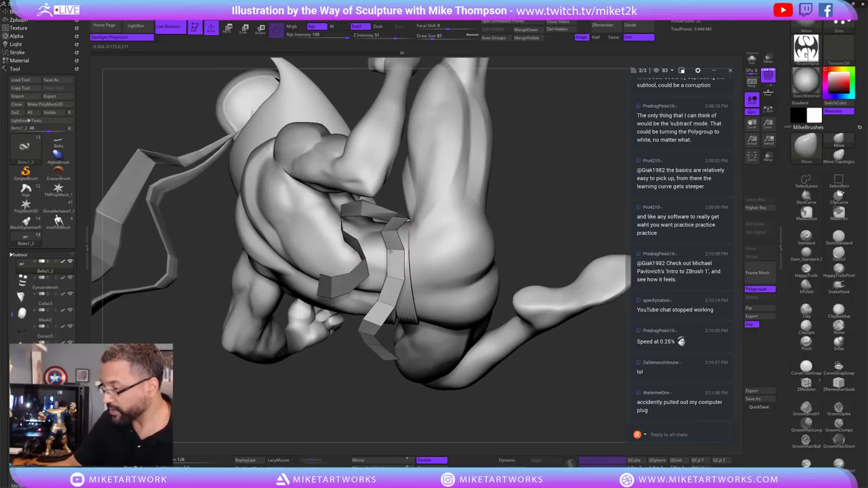
drag(543, 381, 462, 344)
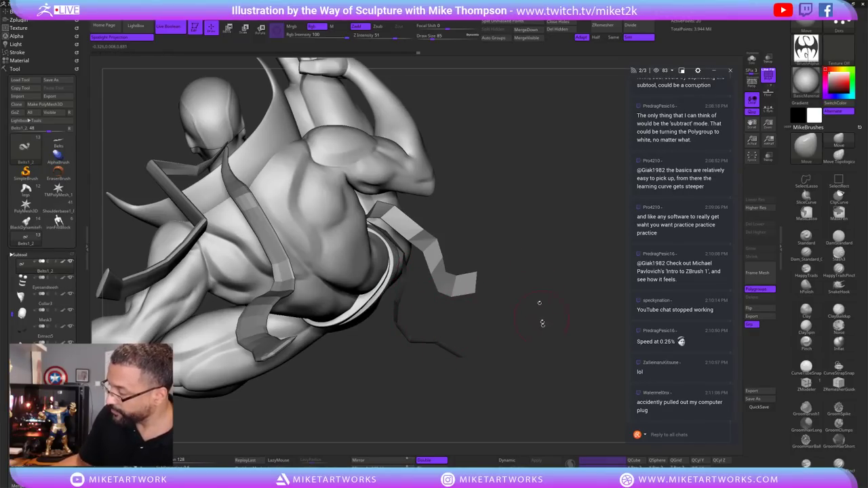
mouse_move(542, 323)
mouse_down()
mouse_move(587, 363)
mouse_move(513, 372)
mouse_move(525, 338)
mouse_move(536, 380)
mouse_move(540, 351)
mouse_move(373, 288)
mouse_up()
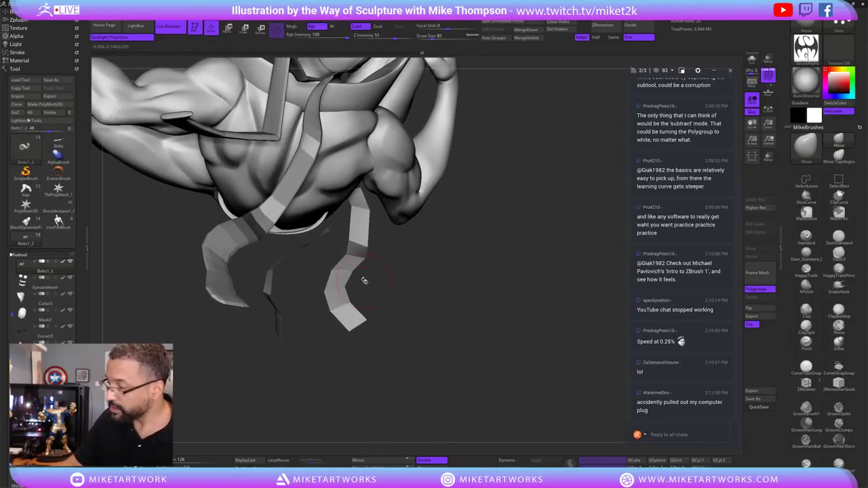
Isolate one belt ribbon with Solo and reduce Draw Size to 36.
click(752, 59)
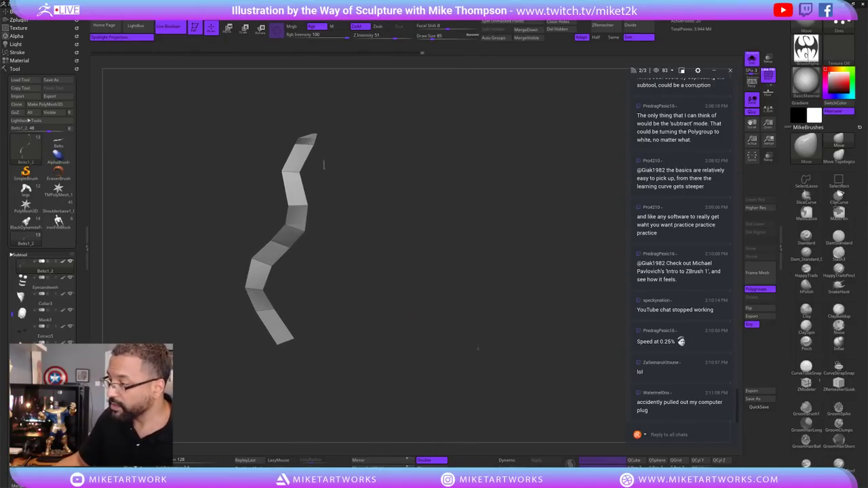
key(s)
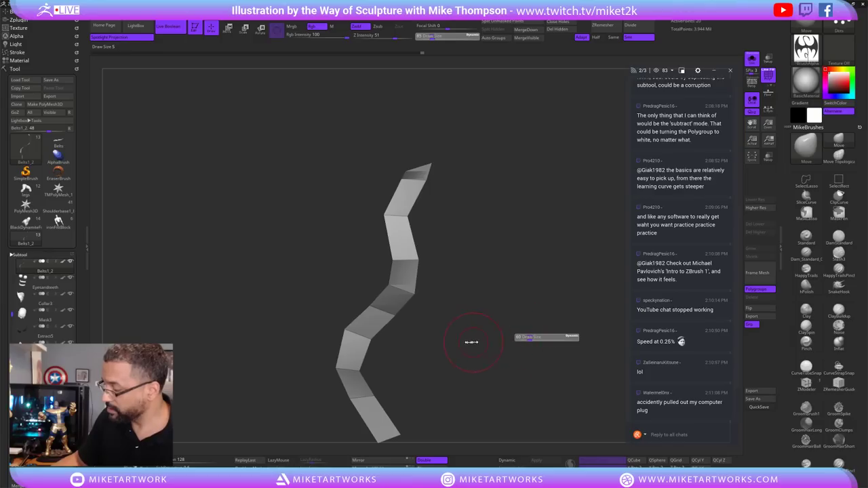
drag(471, 342, 411, 343)
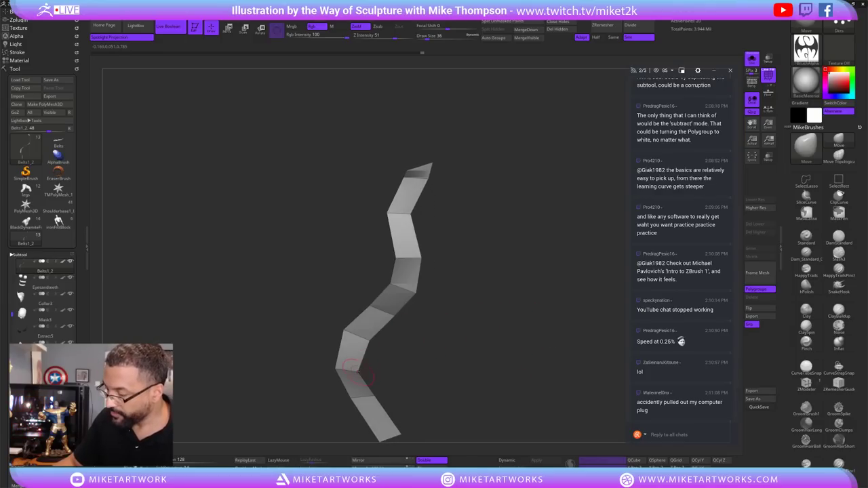
mouse_move(454, 319)
mouse_down()
mouse_move(493, 330)
mouse_move(486, 312)
mouse_move(515, 315)
mouse_move(489, 285)
mouse_move(468, 287)
mouse_up()
Set ZModeler to QMesh with Polygroup All, trial-extrude the ribbon, then undo it.
click(807, 383)
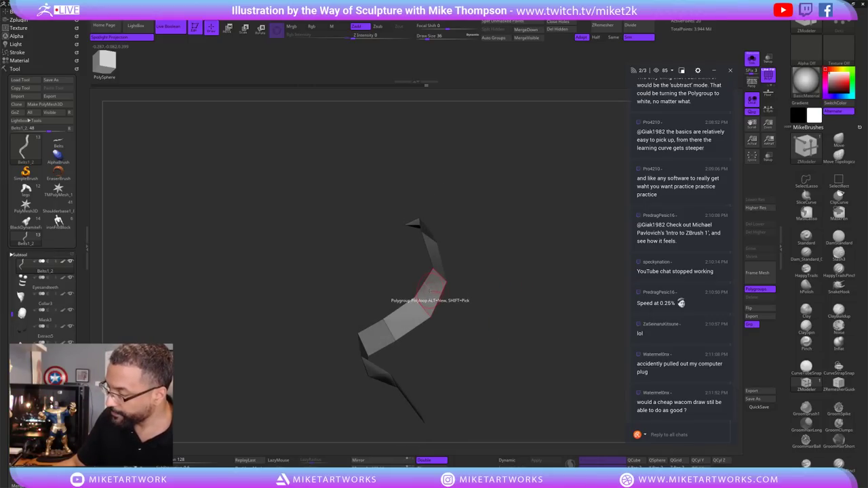
key(space)
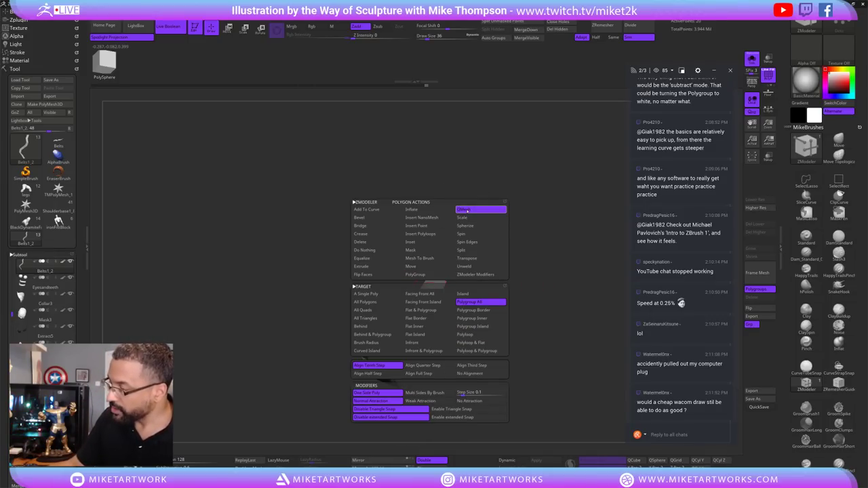
click(479, 302)
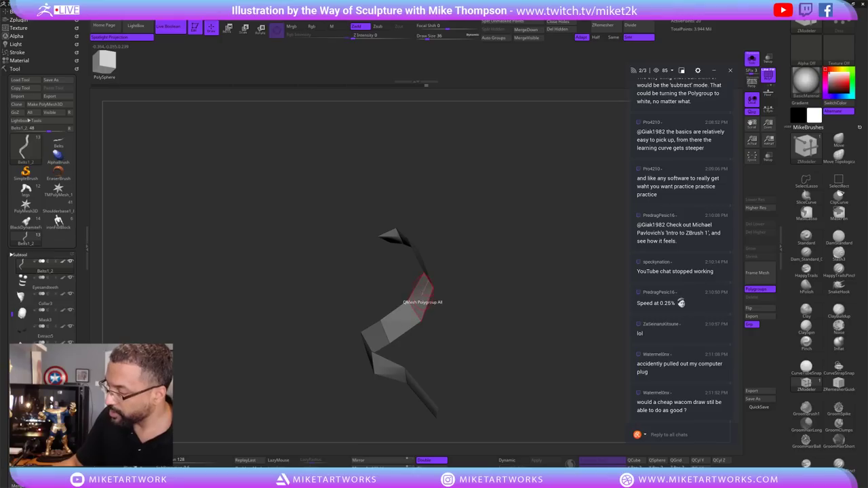
drag(399, 300, 426, 294)
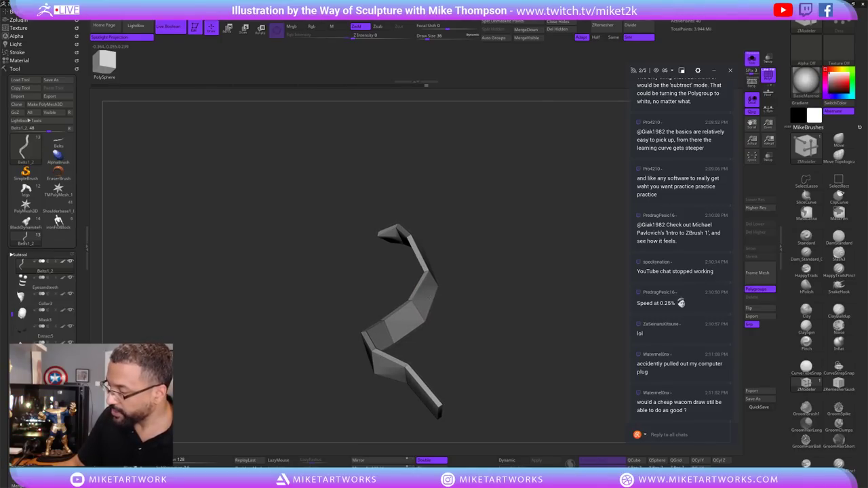
key(ctrl+z)
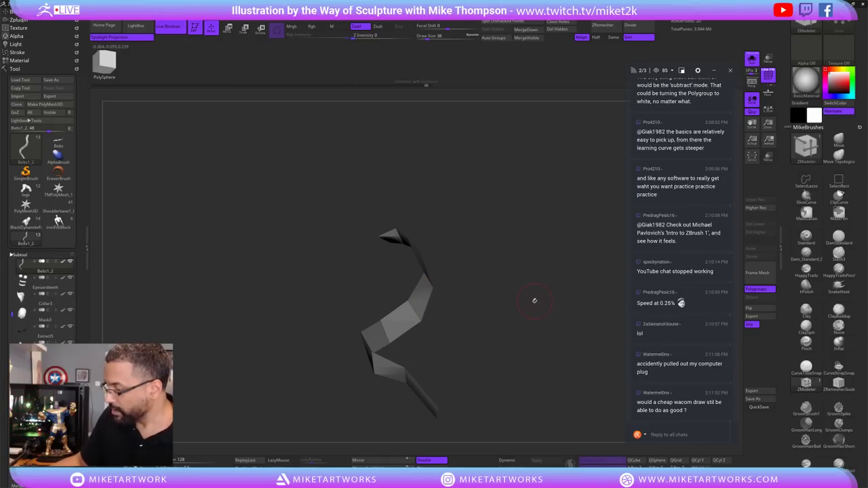
key(ctrl+z)
key(ctrl+z)
key(ctrl+z)
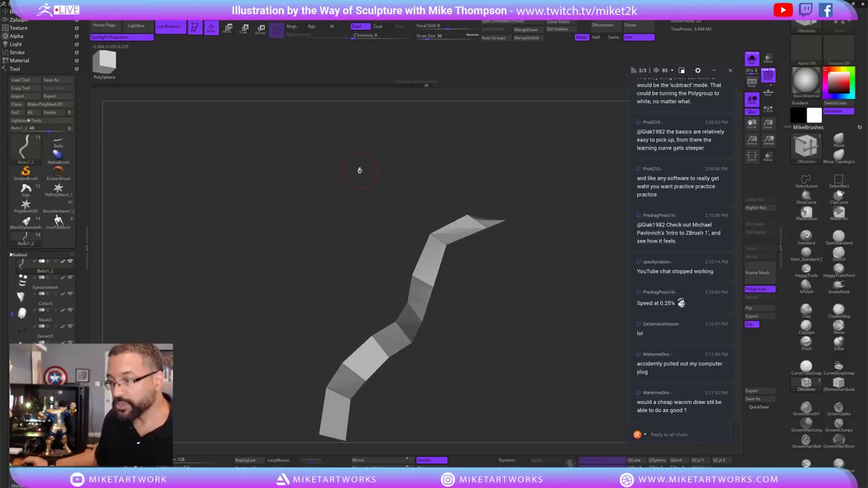
Select the Belts1_1 subtool and Merge Down into the ribbon below, confirming the merge.
drag(8, 314, 5, 280)
click(48, 304)
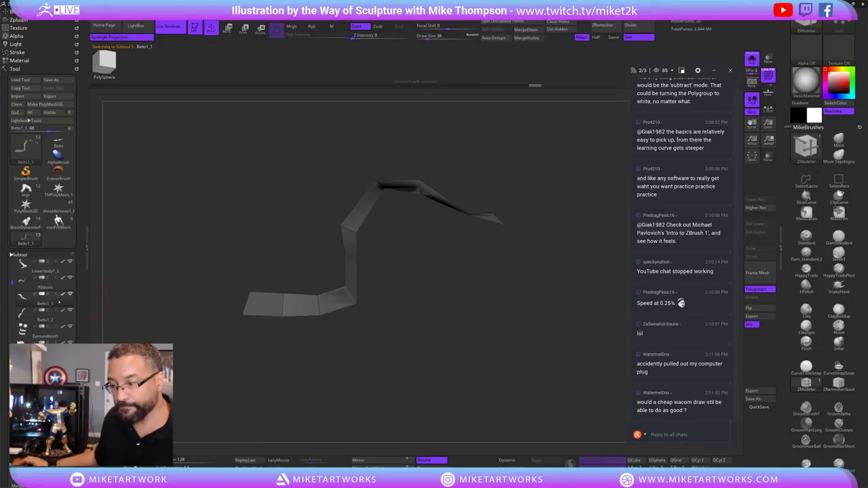
drag(506, 347, 523, 308)
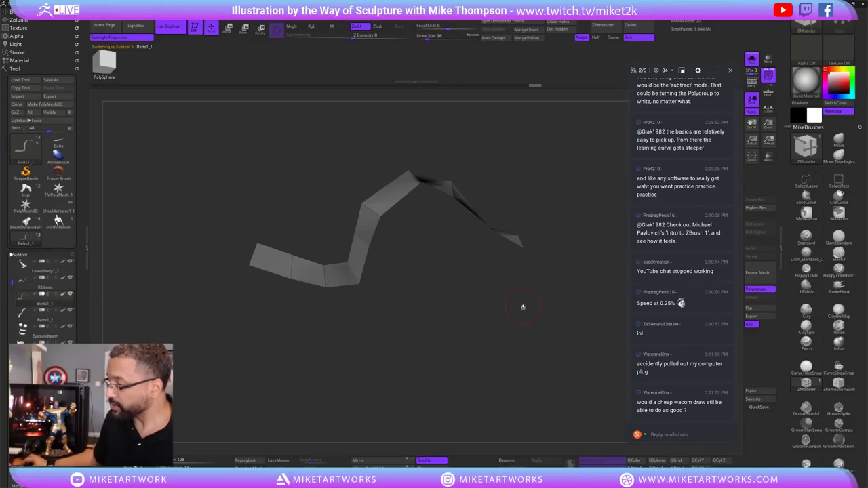
click(525, 29)
click(531, 45)
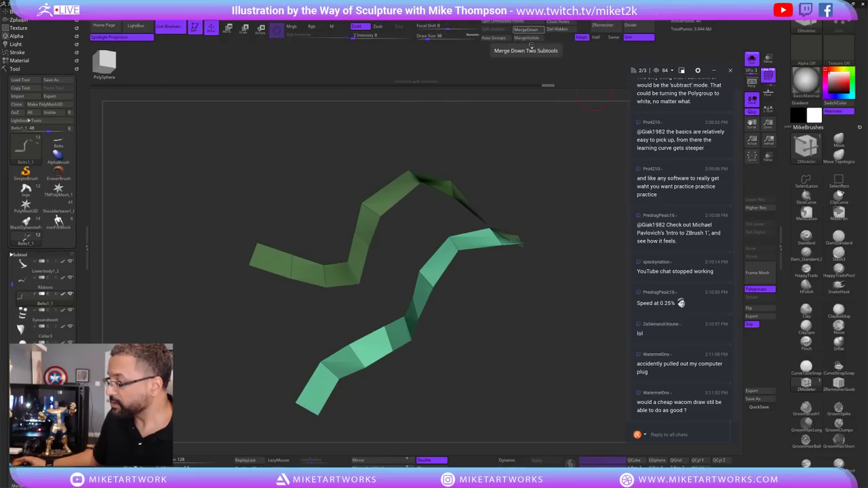
mouse_move(547, 333)
mouse_down()
mouse_move(537, 338)
mouse_move(557, 341)
mouse_move(549, 335)
mouse_up()
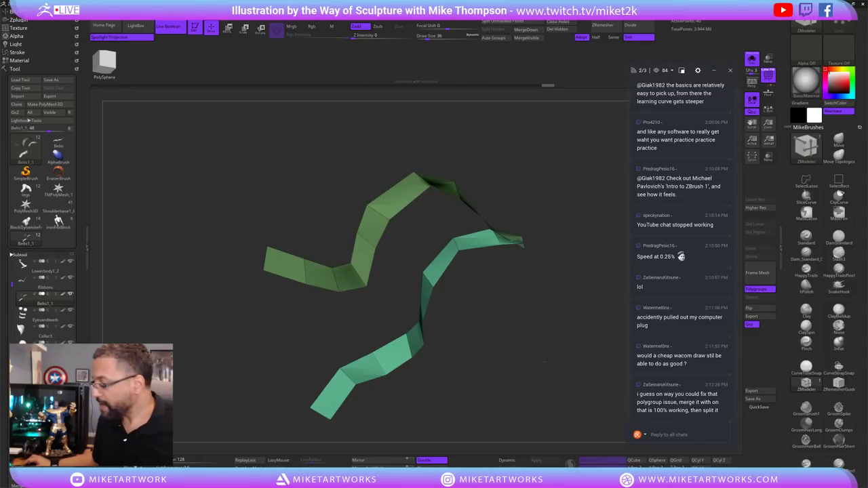
mouse_move(544, 362)
mouse_down()
mouse_move(538, 326)
mouse_move(539, 351)
mouse_up()
Give each of the two ribbon strips its own polygroup with Ctrl+W.
click(407, 299)
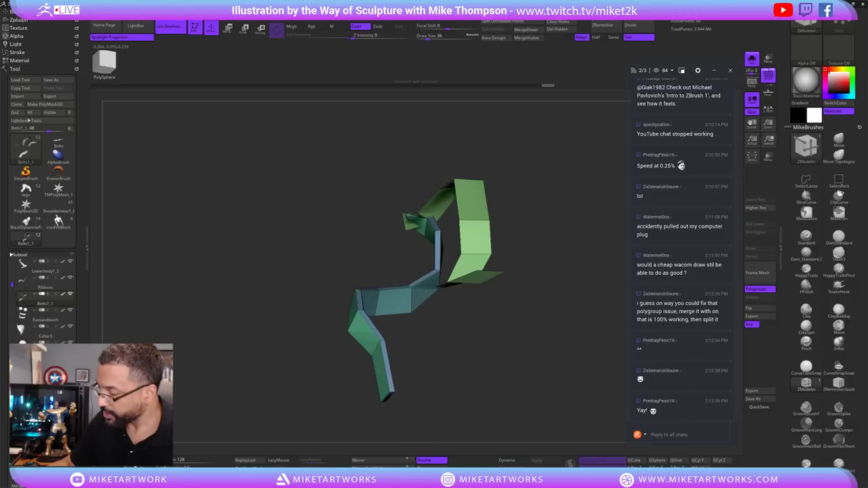
key(ctrl+w)
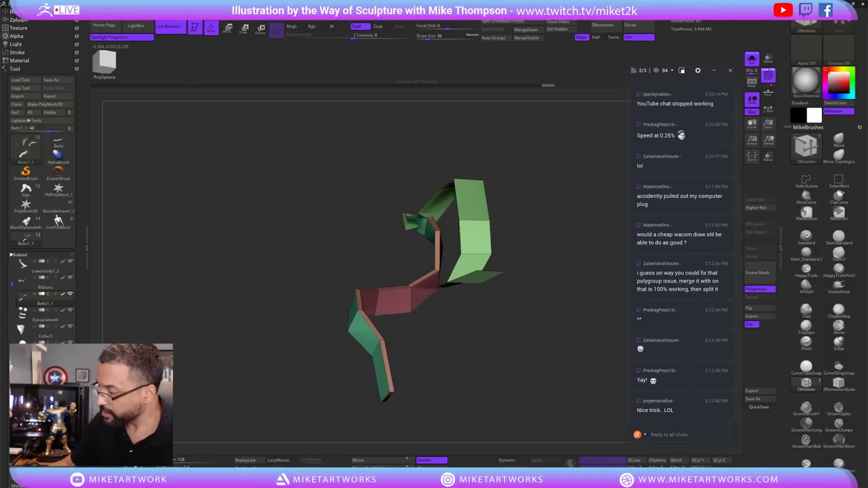
mouse_move(572, 288)
mouse_down()
mouse_move(561, 345)
mouse_move(577, 333)
mouse_move(572, 287)
mouse_up()
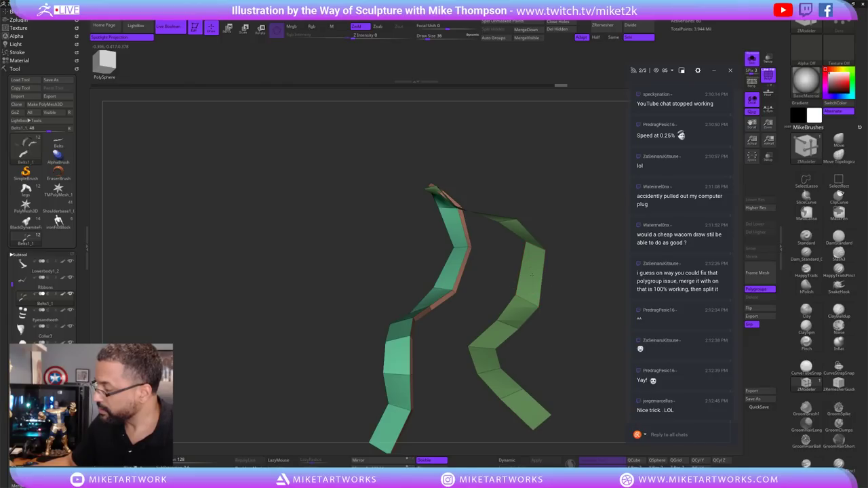
key(ctrl+w)
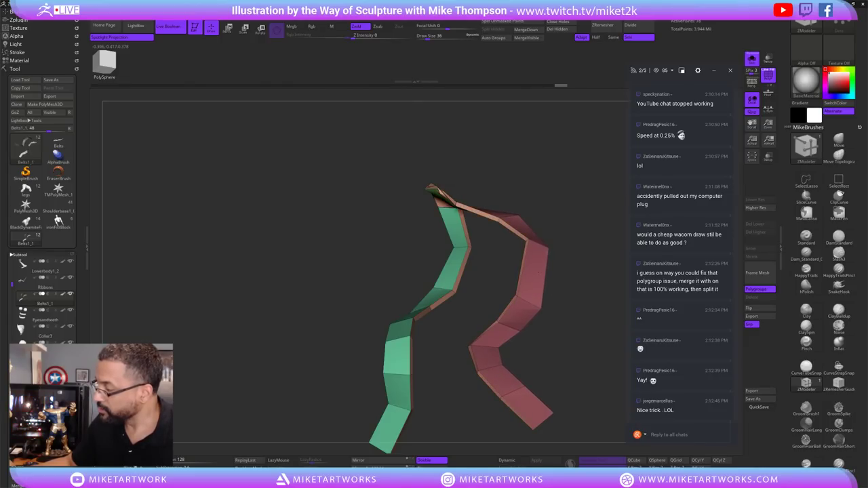
key(ctrl+w)
key(ctrl)
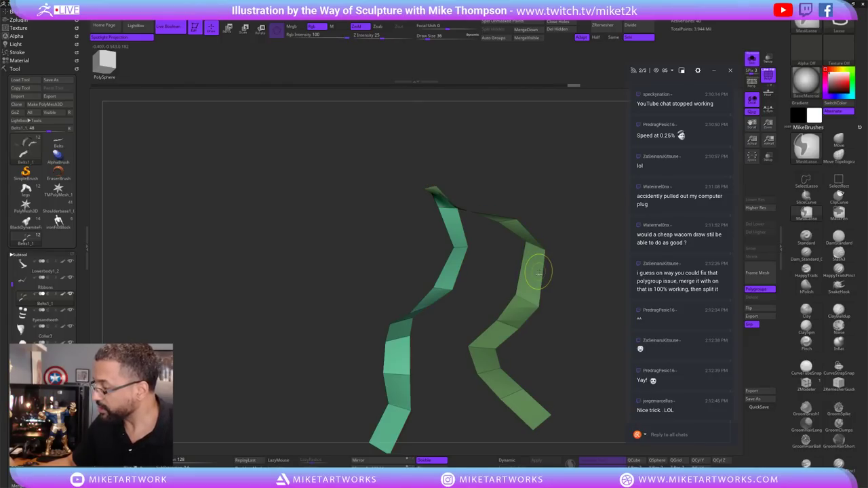
mouse_move(574, 304)
mouse_down()
mouse_move(586, 296)
mouse_move(540, 188)
mouse_up()
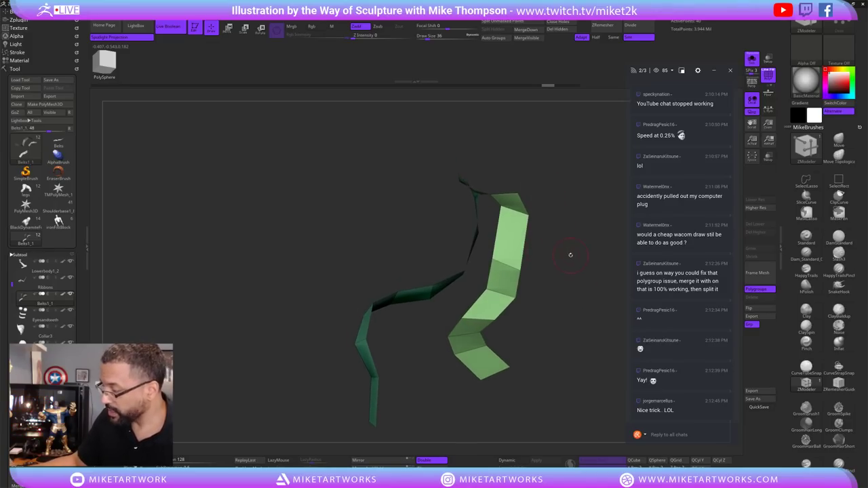
drag(570, 255, 416, 339)
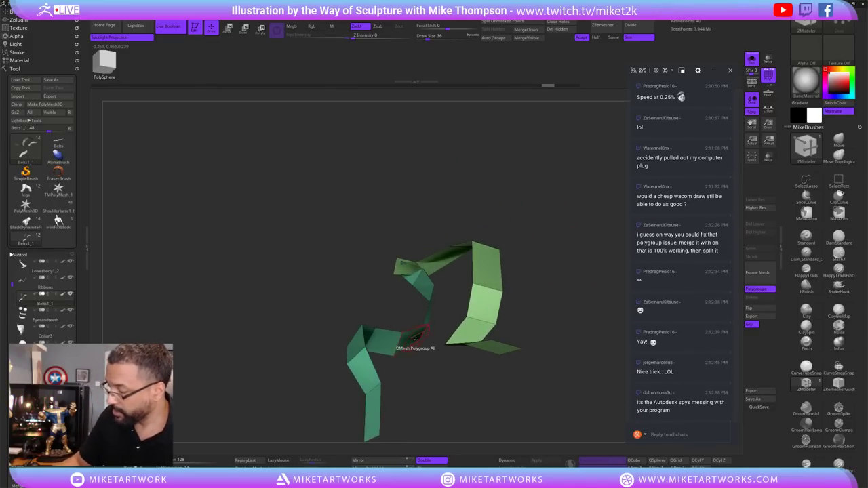
Switch the ZModeler polygon action to Extrude and extrude the strips for thickness.
key(space)
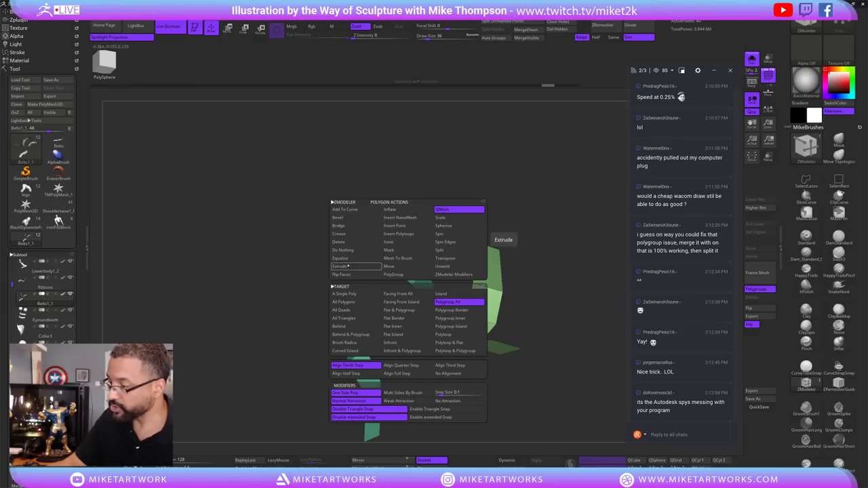
click(348, 267)
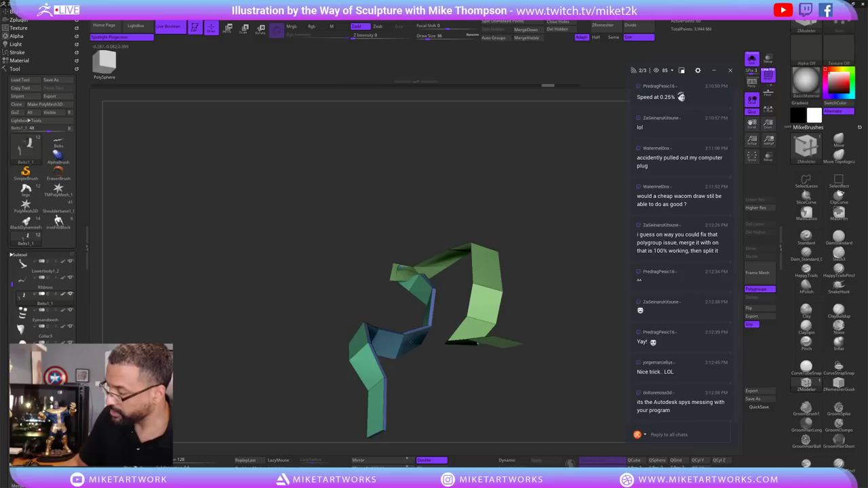
drag(554, 262, 511, 263)
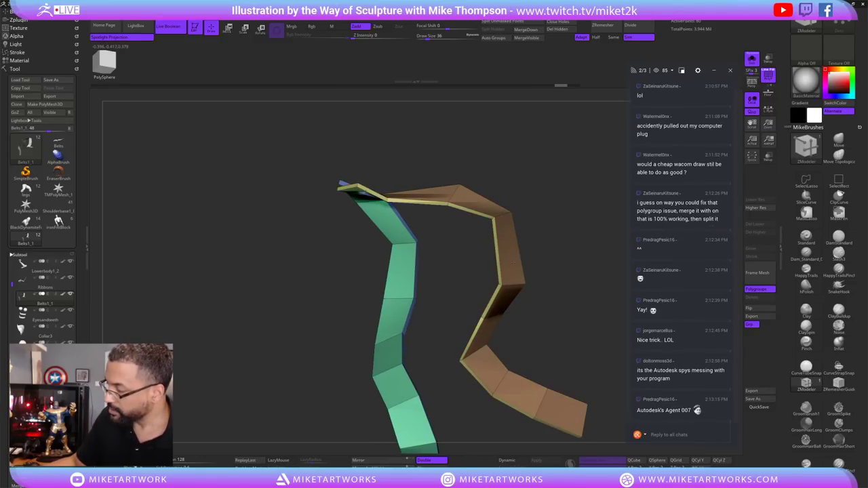
mouse_move(509, 257)
mouse_down()
mouse_move(567, 391)
mouse_move(585, 387)
mouse_move(533, 382)
mouse_move(556, 356)
mouse_up()
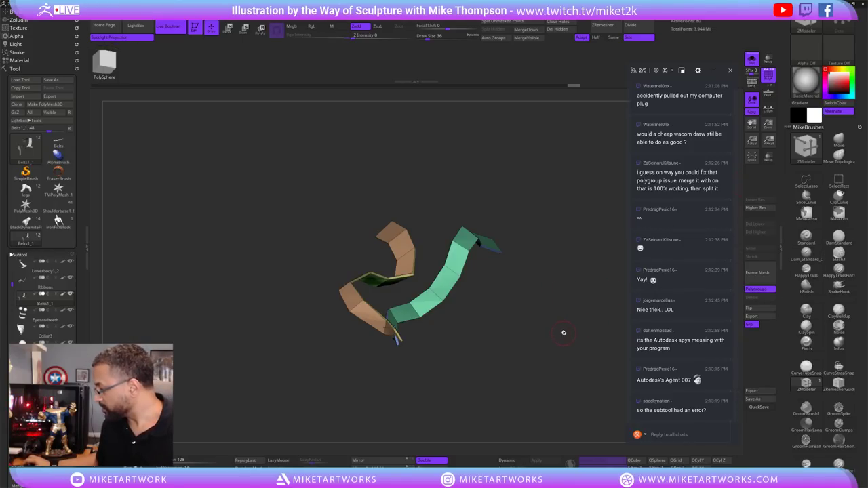
drag(568, 342, 573, 348)
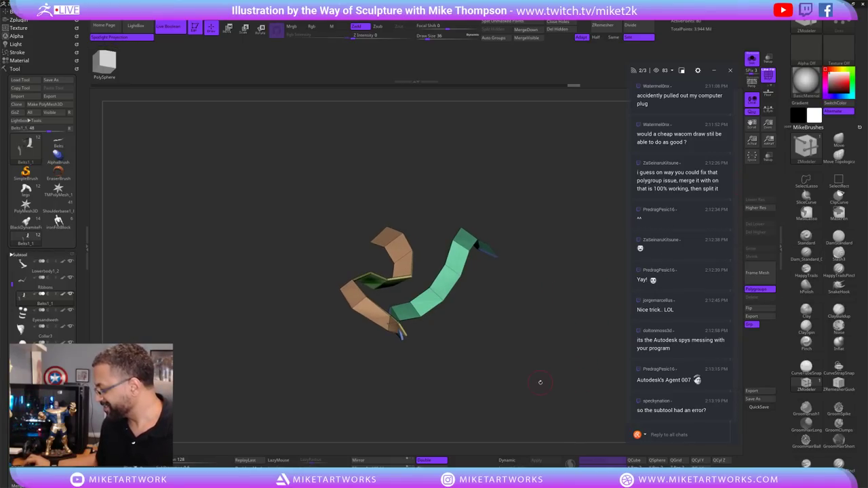
drag(541, 382, 536, 319)
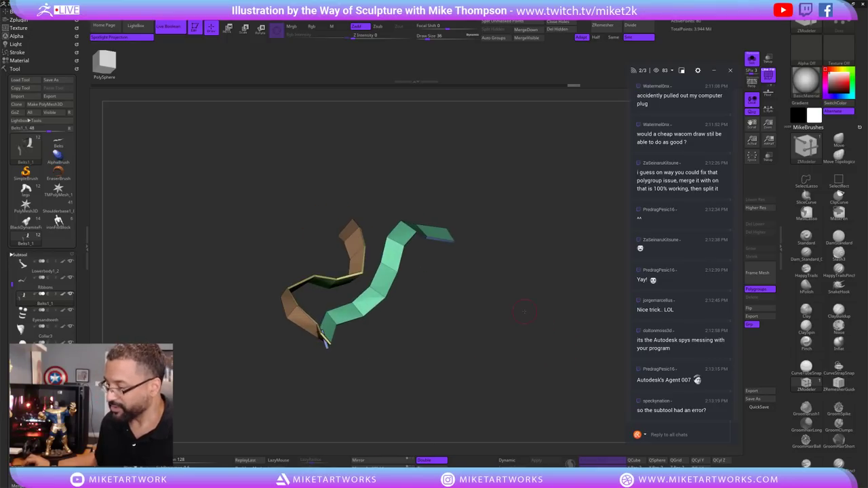
click(752, 60)
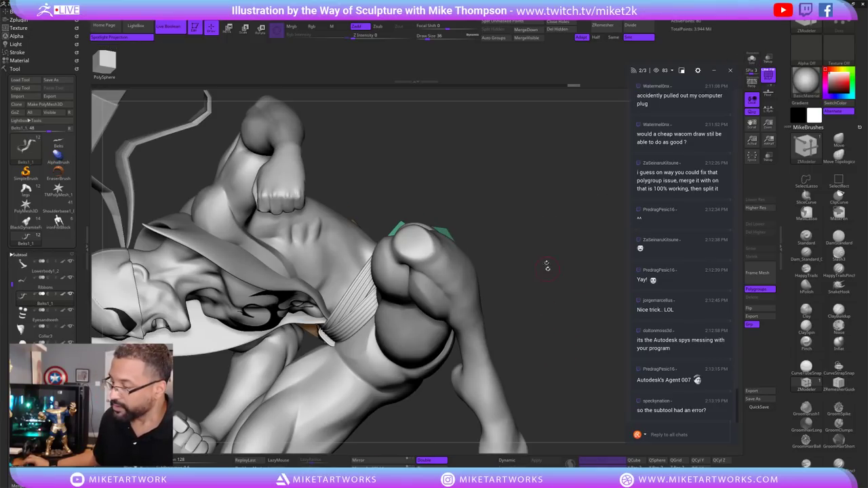
drag(546, 261, 497, 347)
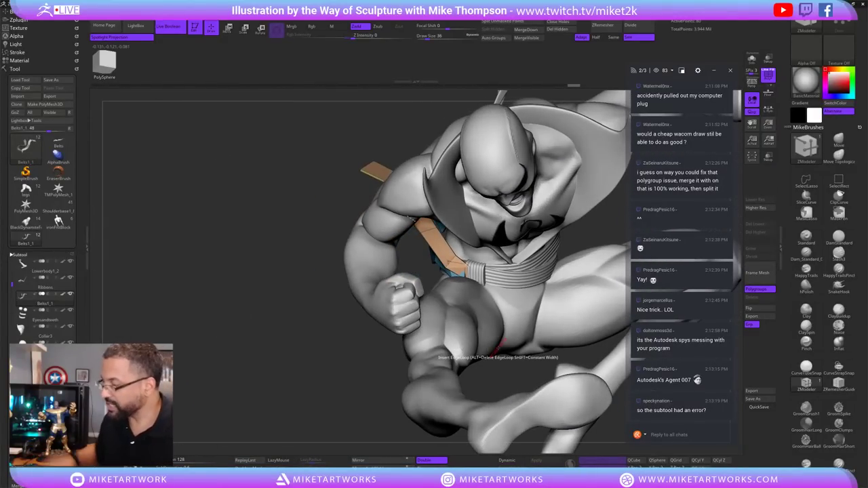
mouse_move(390, 433)
mouse_down()
mouse_move(377, 447)
mouse_move(398, 428)
mouse_up()
mouse_move(396, 426)
mouse_down()
mouse_move(374, 436)
mouse_move(403, 434)
mouse_move(414, 380)
mouse_up()
Solo the ribbon subtool, collapse the Subtool list and open Tool > Geometry.
click(752, 61)
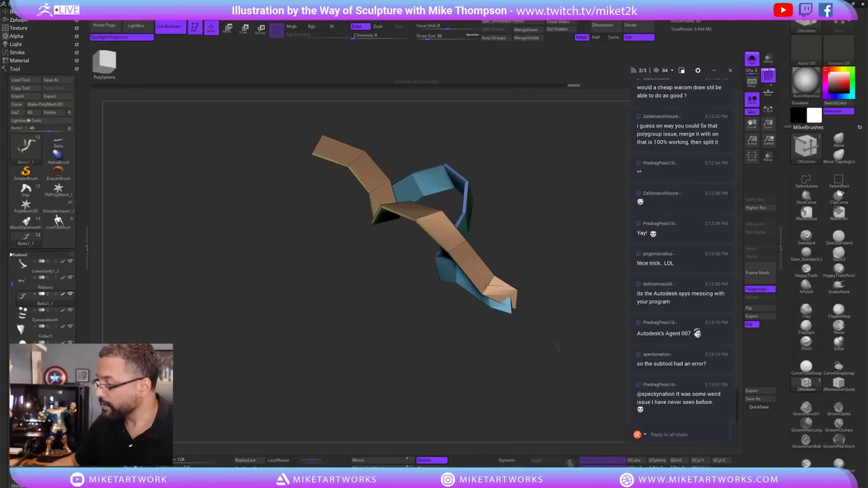
drag(538, 309, 602, 303)
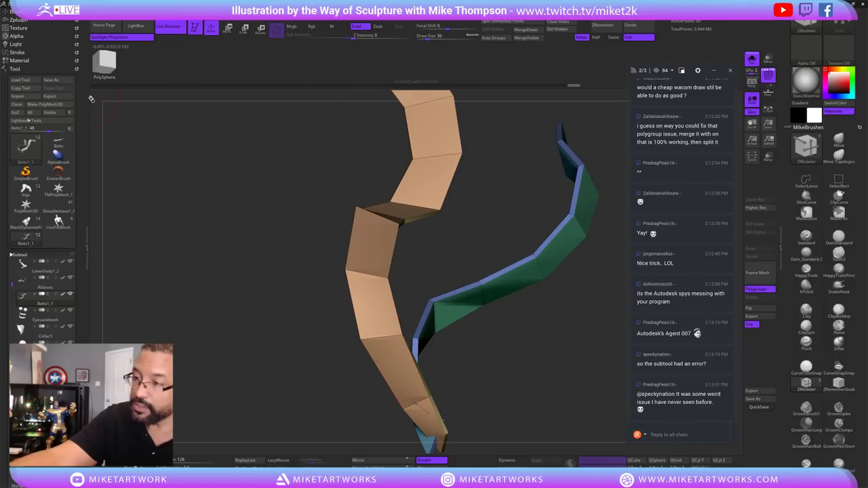
click(23, 253)
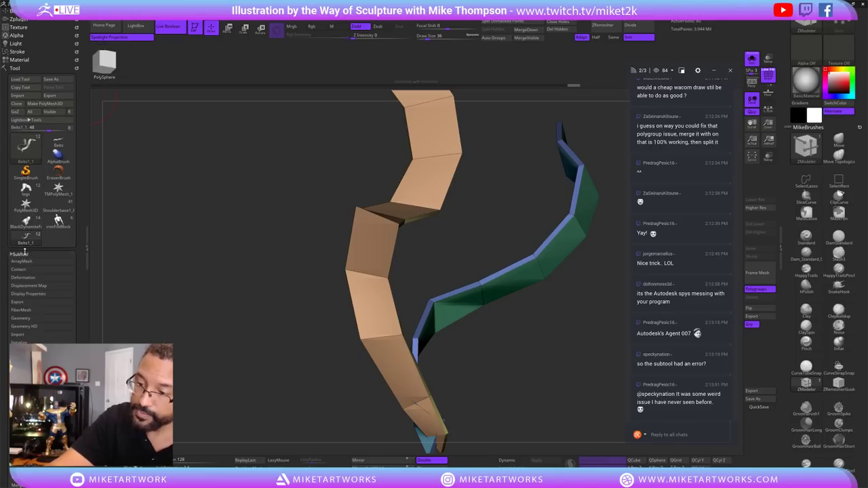
click(36, 318)
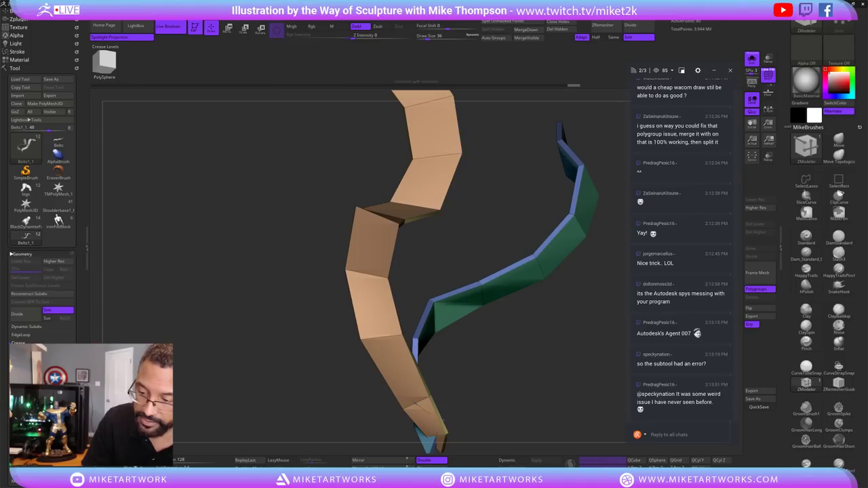
drag(504, 350, 427, 353)
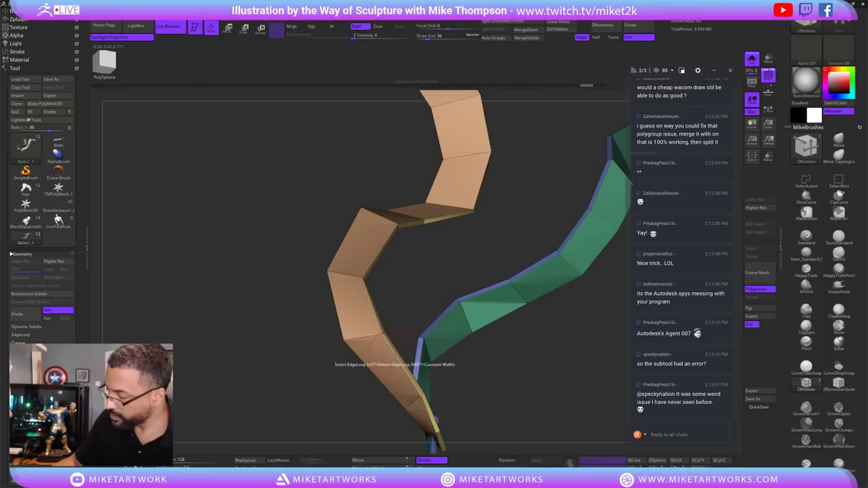
Set the ZModeler edge action to Crease EdgeLoop Complete.
key(space)
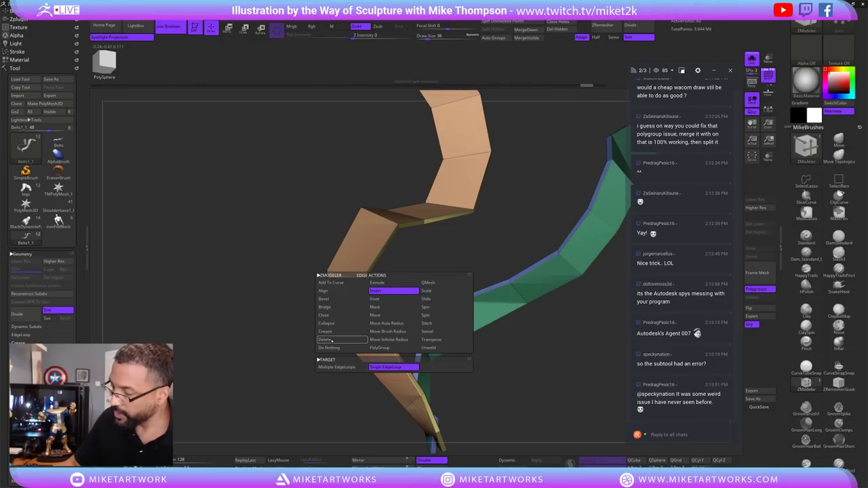
click(327, 331)
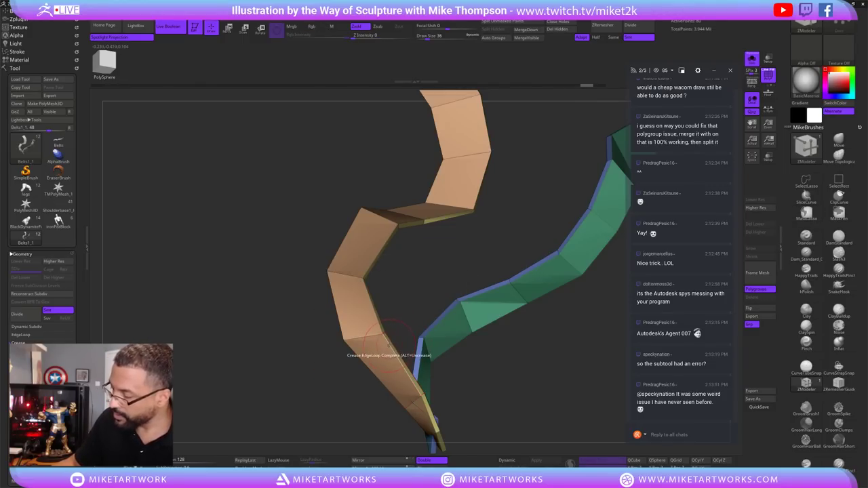
drag(407, 339, 495, 377)
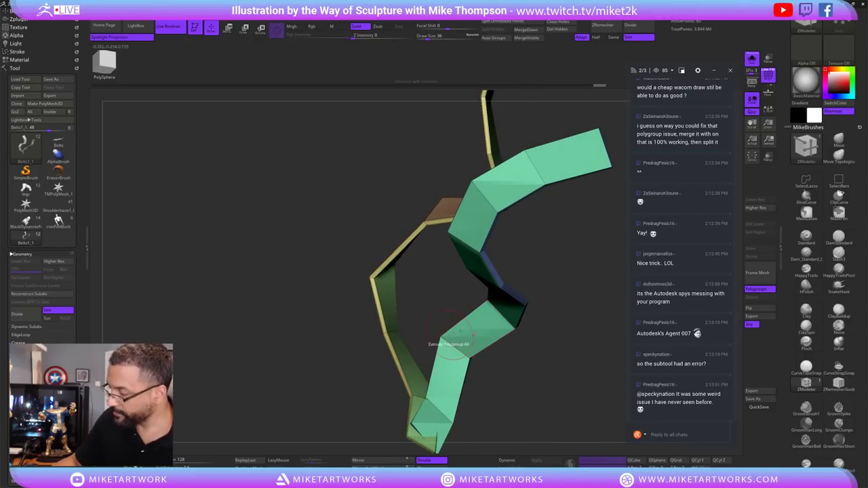
drag(543, 319, 596, 327)
mouse_move(550, 372)
mouse_down()
mouse_move(555, 331)
mouse_move(541, 367)
mouse_up()
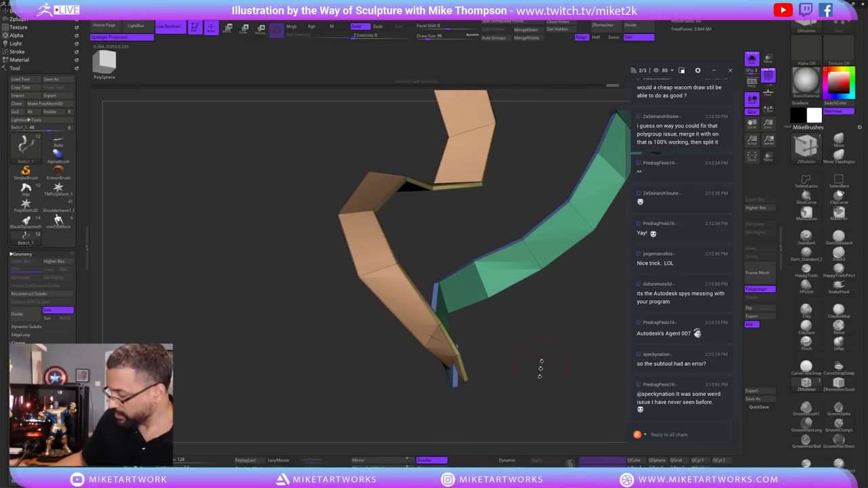
Enable Dynamic subdivision and turn Polyframe off to preview the smooth ribbons.
click(508, 460)
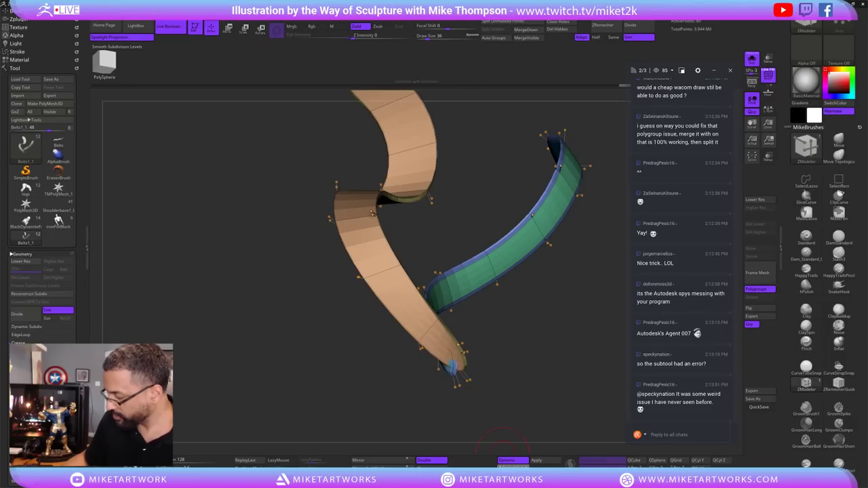
drag(540, 402, 542, 365)
key(space)
key(shift+f)
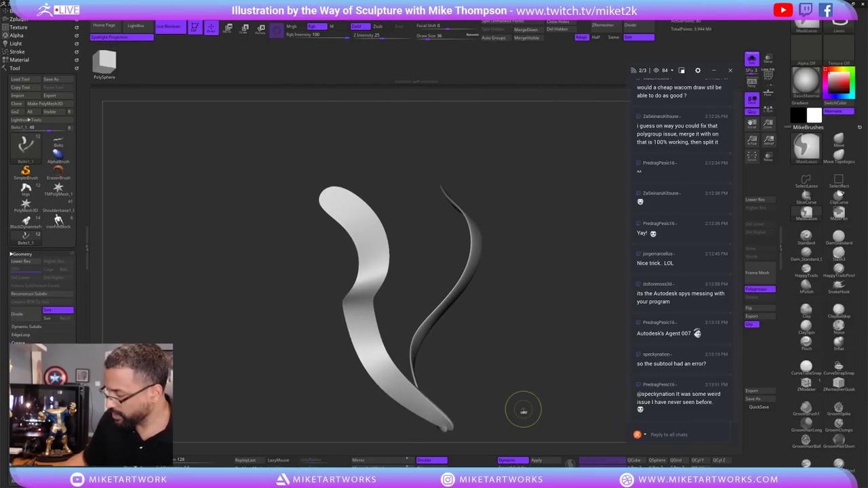
Return to the faceted low-poly ribbons with Polyframe shown, framed and turned to inspect.
key(shift+d)
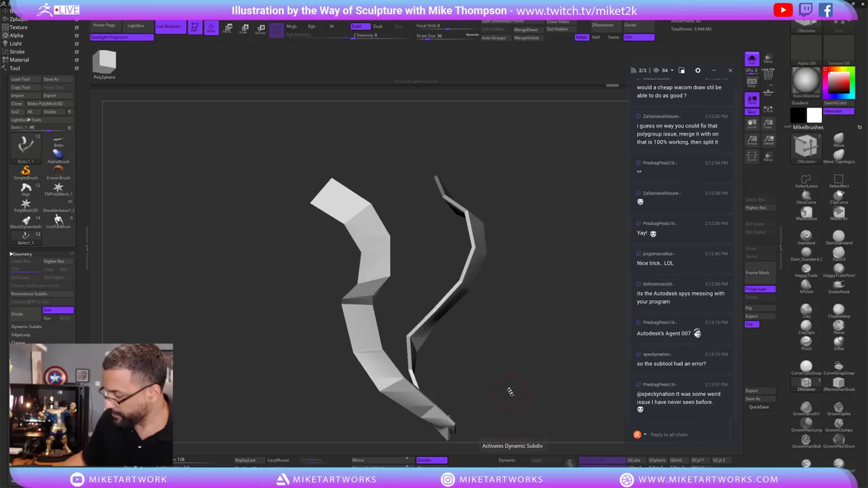
key(shift+f)
key(f)
drag(553, 418, 568, 328)
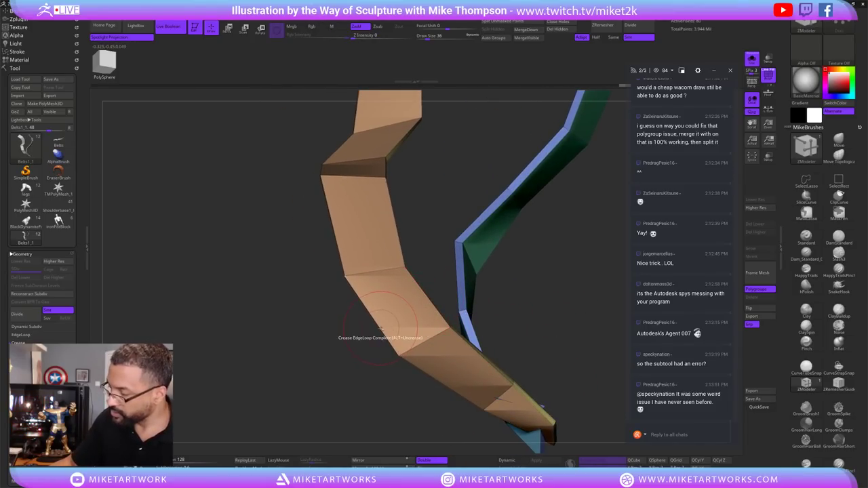
drag(500, 283, 546, 277)
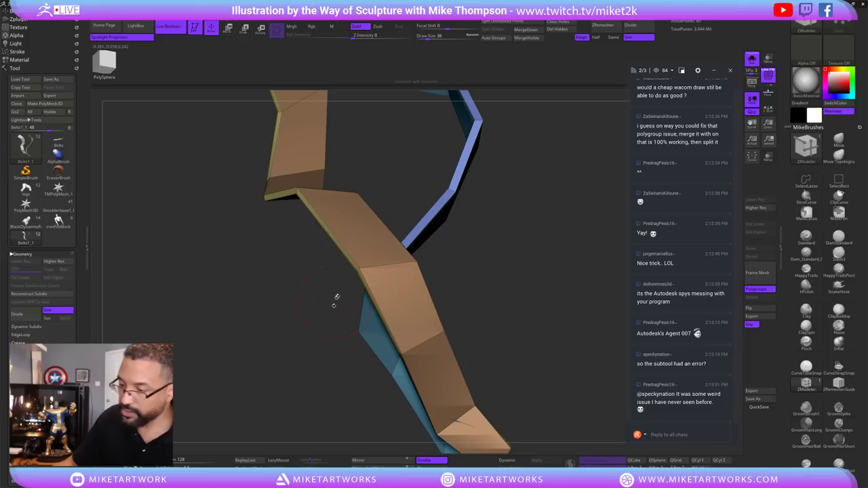
drag(336, 297, 398, 309)
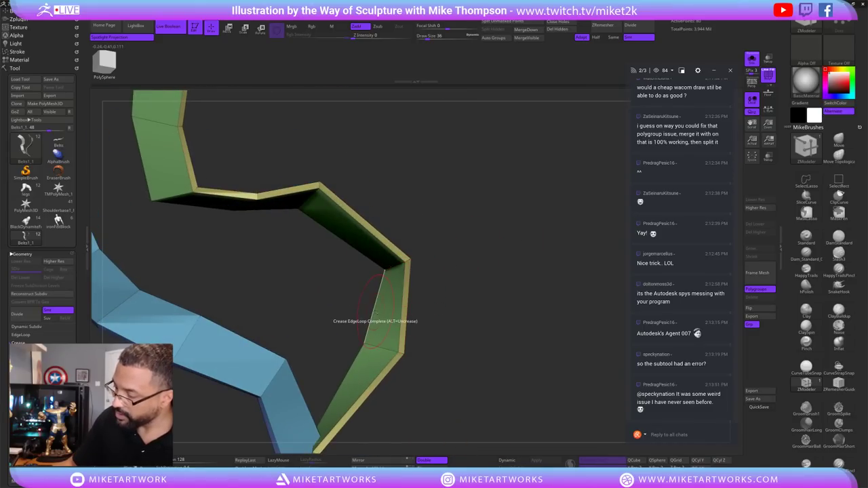
drag(513, 224, 631, 231)
drag(475, 285, 252, 302)
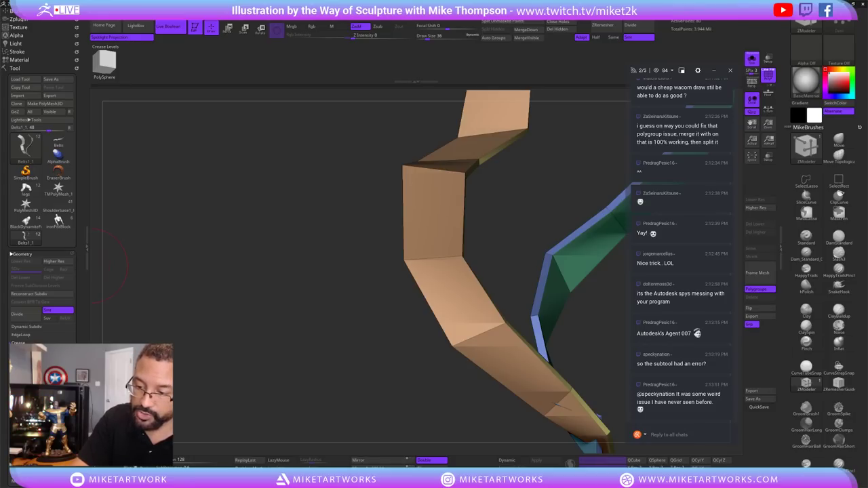
drag(110, 264, 203, 267)
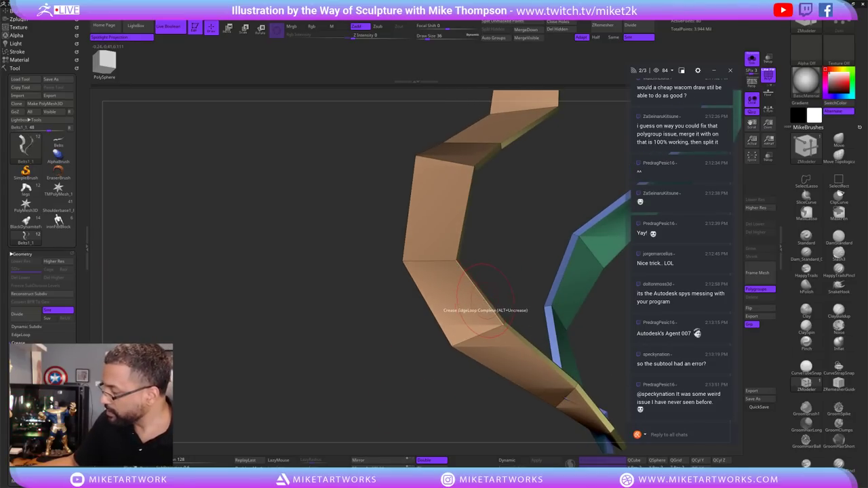
drag(481, 301, 525, 291)
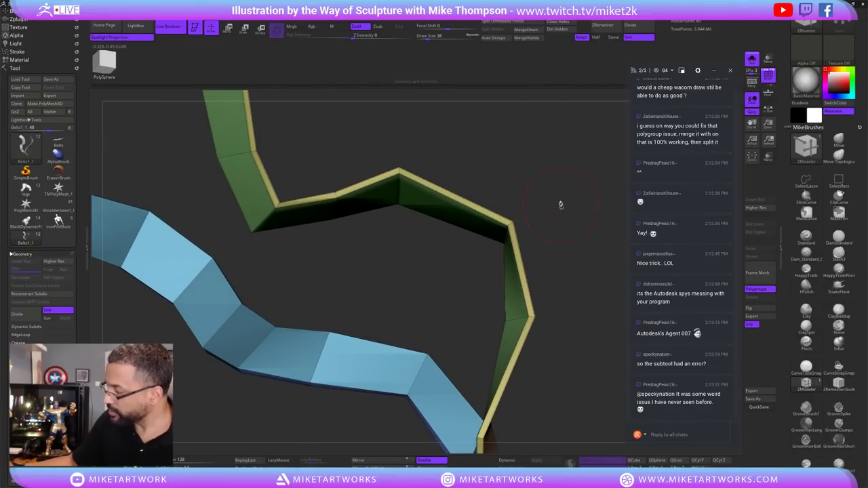
drag(560, 205, 449, 291)
Crease an edge loop on the ribbon, then re-enable Dynamic subdivision and hide Polyframe.
key(s)
click(378, 331)
drag(378, 283, 525, 329)
click(509, 461)
key(shift+f)
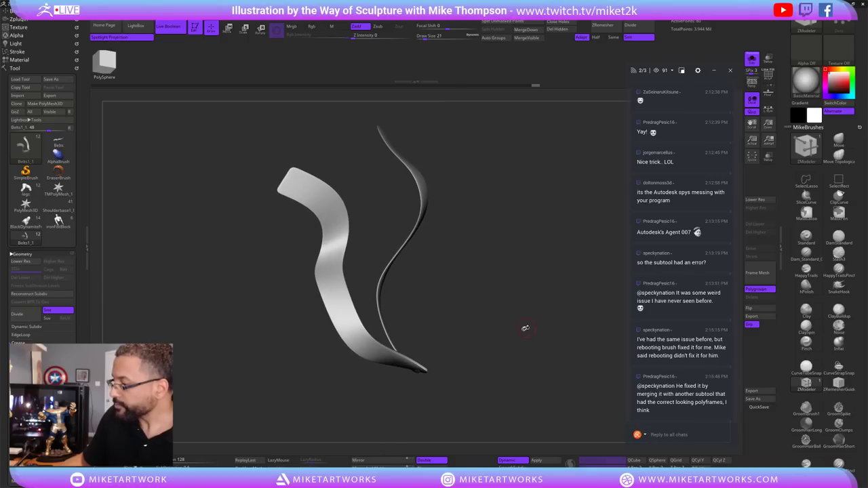
With the Move brush at Draw Size 98, pull the ribbon's middle section straighter.
click(839, 141)
key(s)
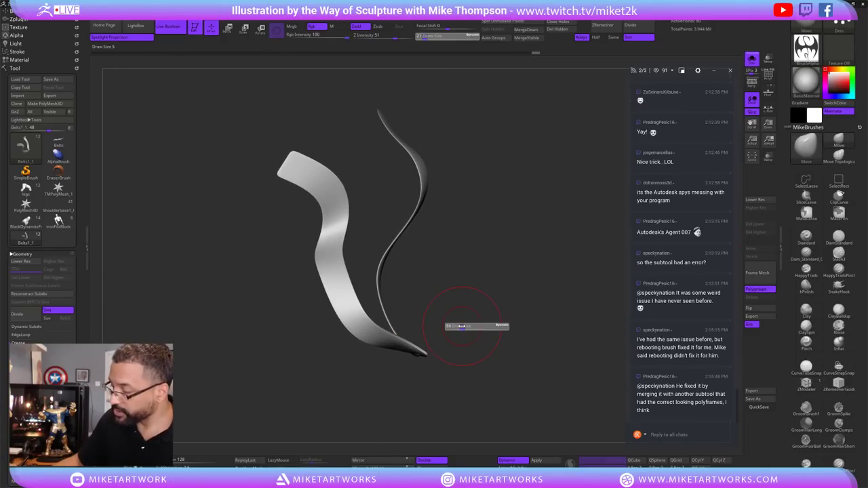
click(462, 326)
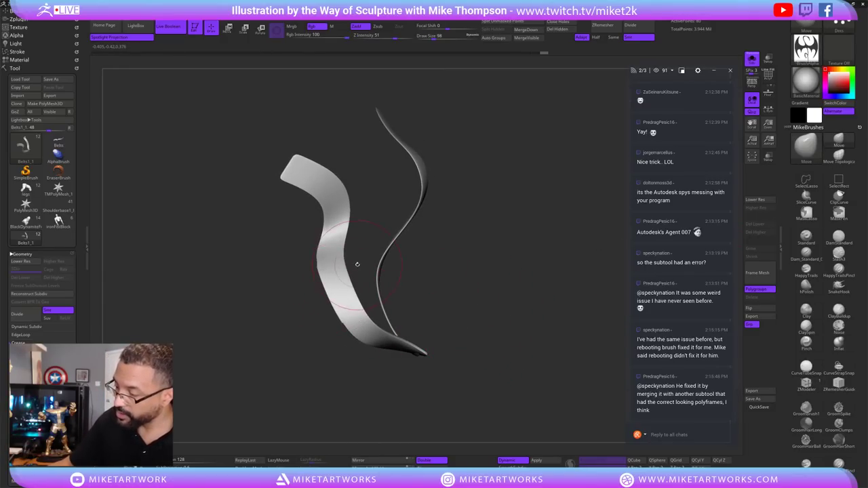
drag(357, 264, 470, 282)
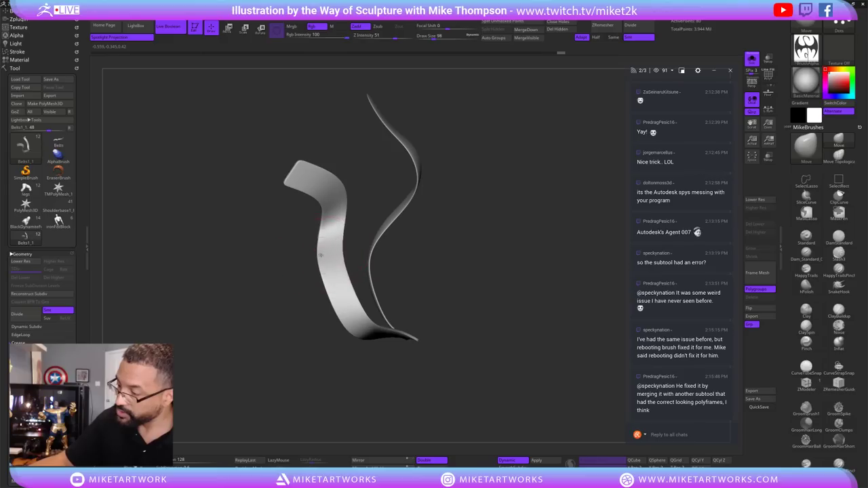
mouse_move(413, 218)
mouse_down()
mouse_move(468, 197)
mouse_move(445, 201)
mouse_move(429, 217)
mouse_up()
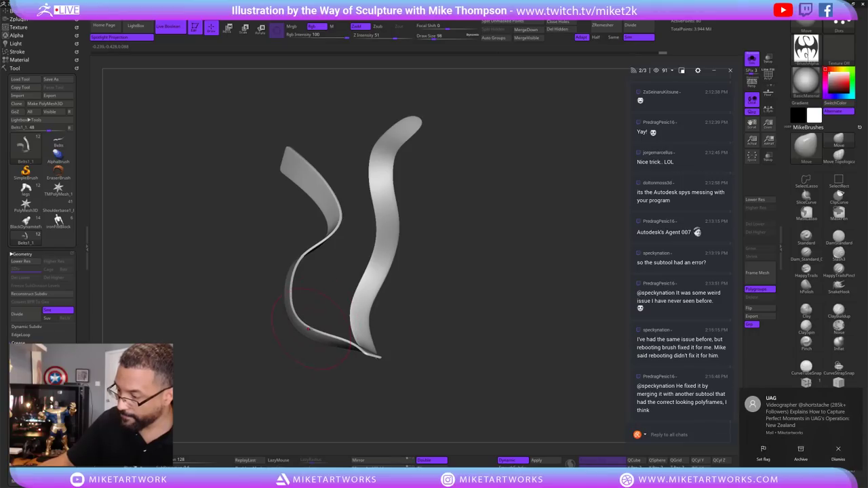
drag(446, 272, 395, 309)
Reduce Draw Size to 72 and orbit around the reshaped ribbon to review it.
key(s)
mouse_move(436, 249)
mouse_down()
mouse_move(380, 265)
mouse_move(505, 310)
mouse_up()
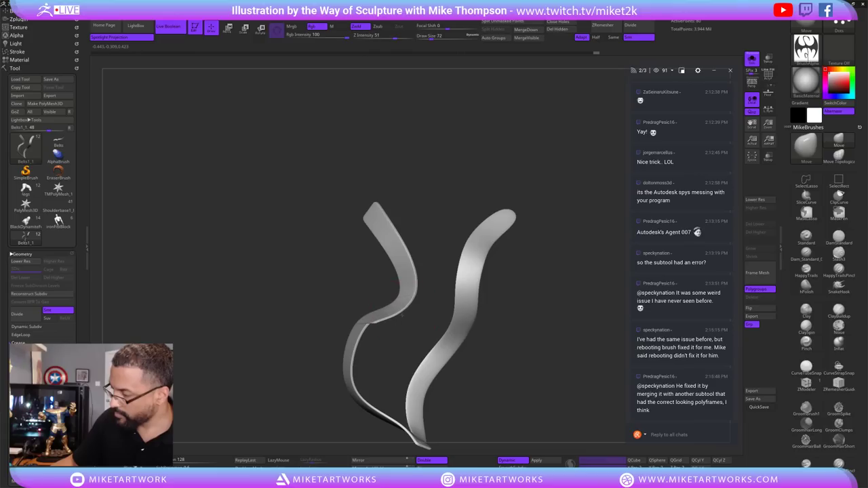
mouse_move(409, 305)
mouse_down()
mouse_move(420, 302)
mouse_move(407, 297)
mouse_move(574, 297)
mouse_move(549, 277)
mouse_move(475, 263)
mouse_up()
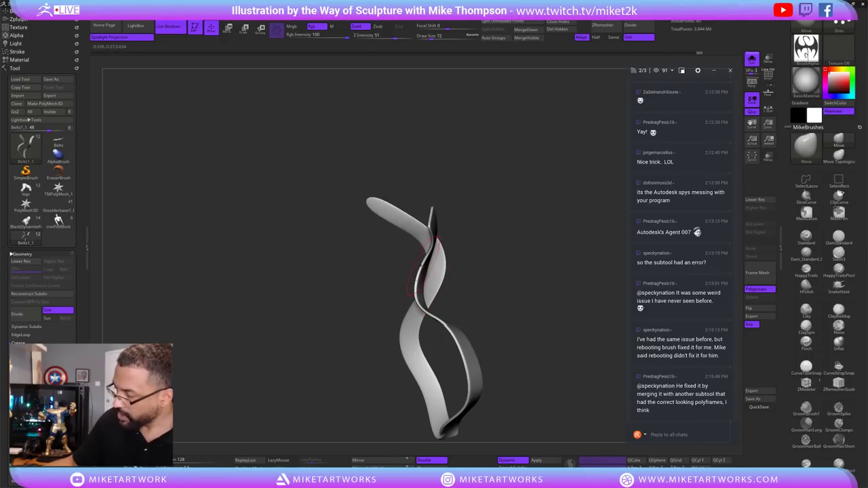
drag(524, 288, 435, 295)
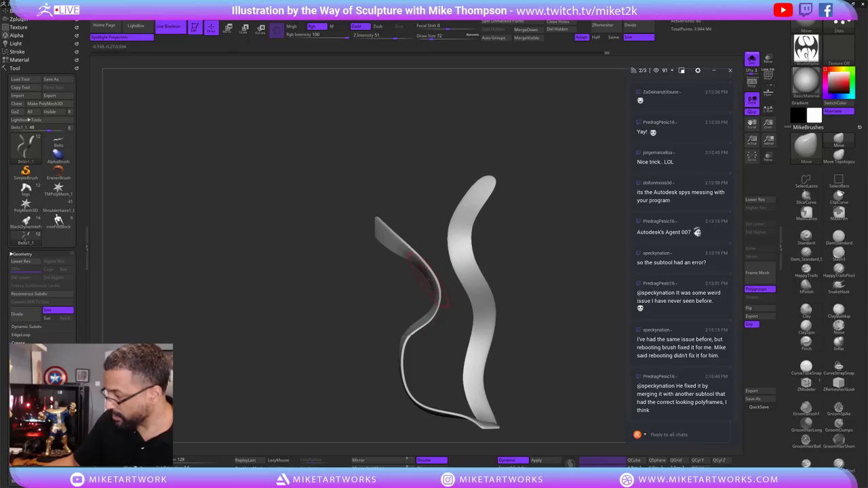
drag(560, 247, 525, 239)
drag(414, 217, 404, 245)
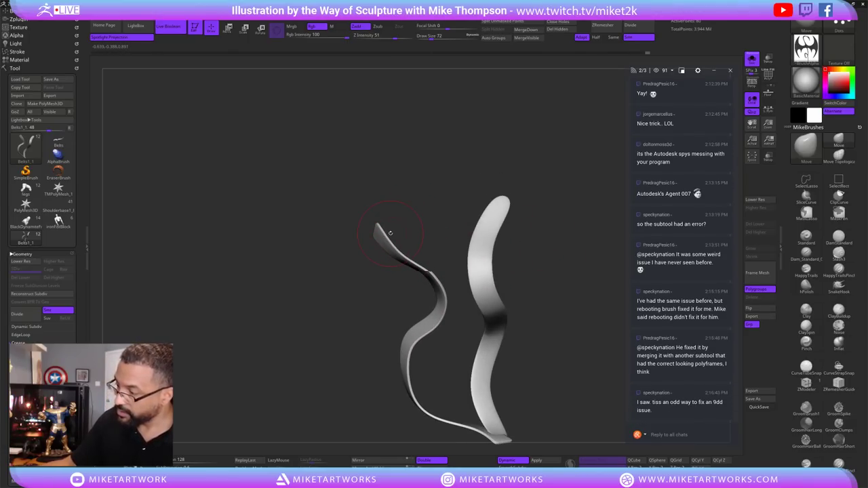
drag(566, 268, 437, 188)
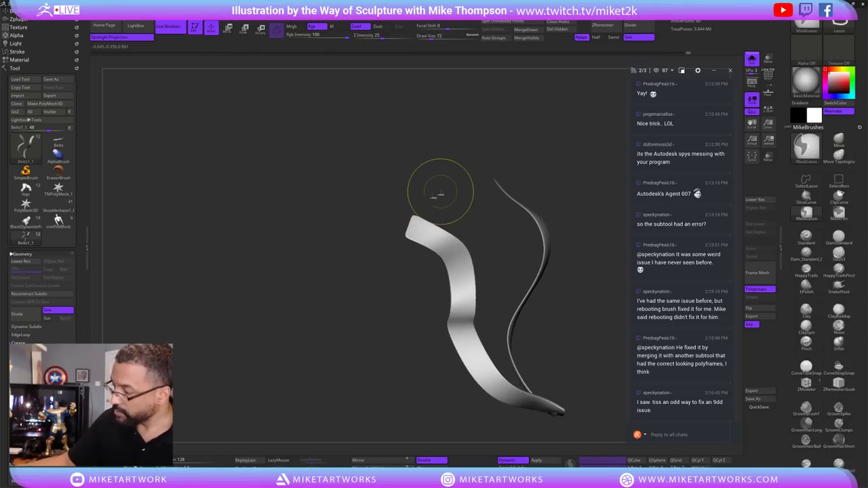
mouse_move(404, 236)
mouse_down()
mouse_move(472, 216)
mouse_move(411, 246)
mouse_up()
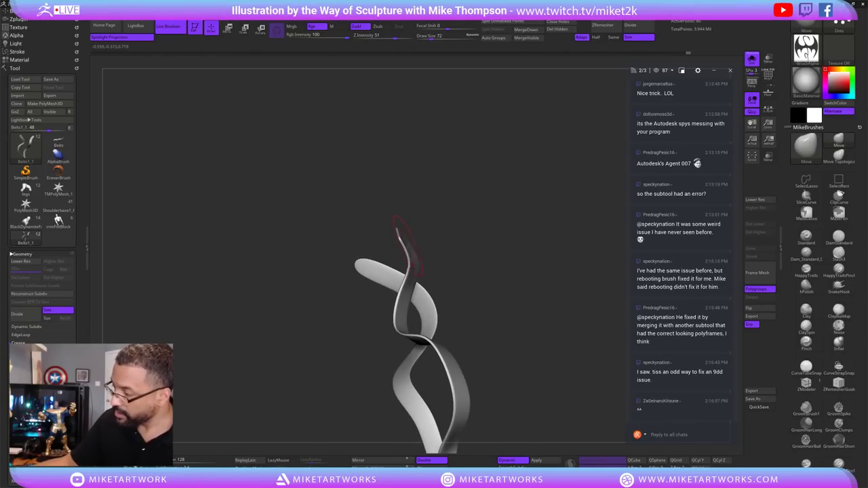
mouse_move(453, 221)
mouse_down()
mouse_move(423, 229)
mouse_move(520, 235)
mouse_move(494, 277)
mouse_move(522, 246)
mouse_move(502, 217)
mouse_move(465, 205)
mouse_up()
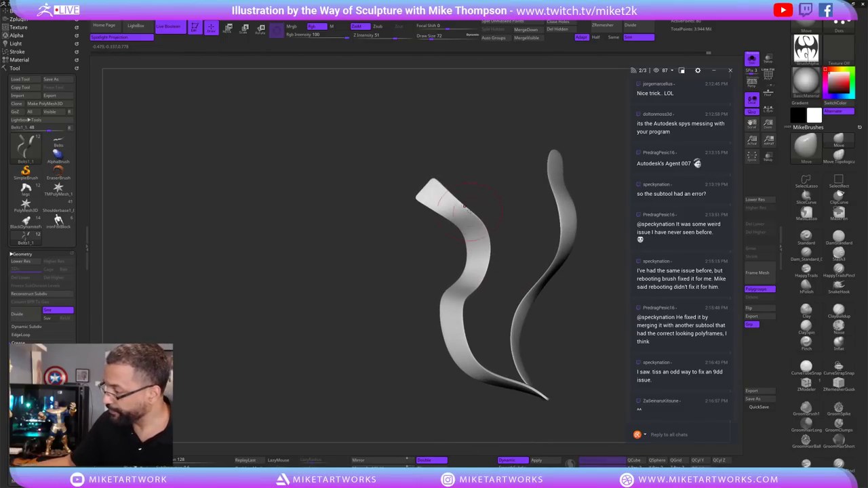
Adjust Draw Size to 37 and then 107 while turning the right strip to face front.
key(bracketleft)
key(bracketleft)
key(bracketleft)
key(bracketleft)
click(453, 164)
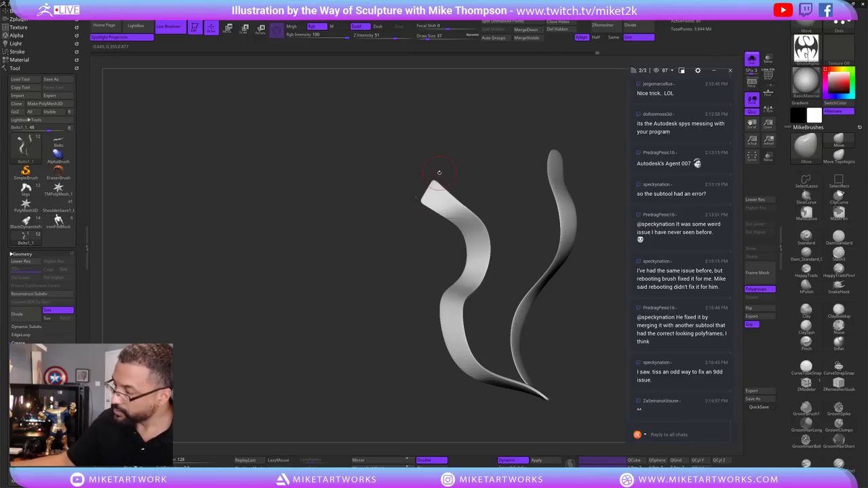
drag(439, 173, 568, 285)
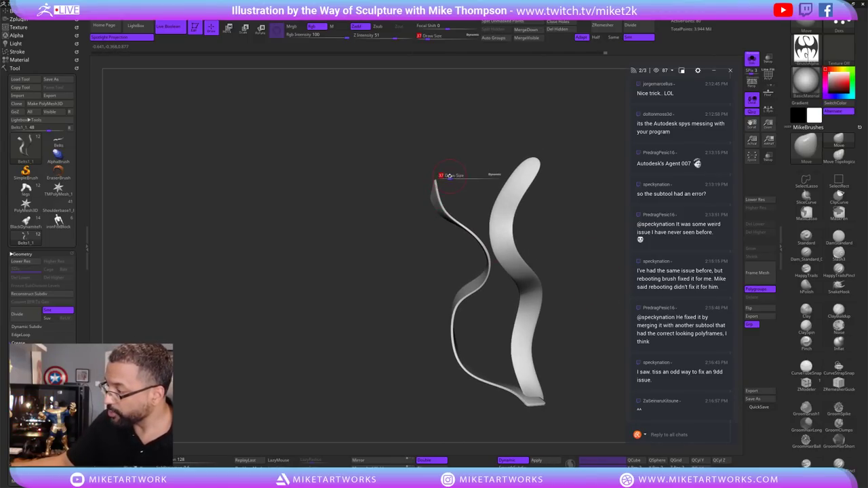
drag(449, 176, 456, 176)
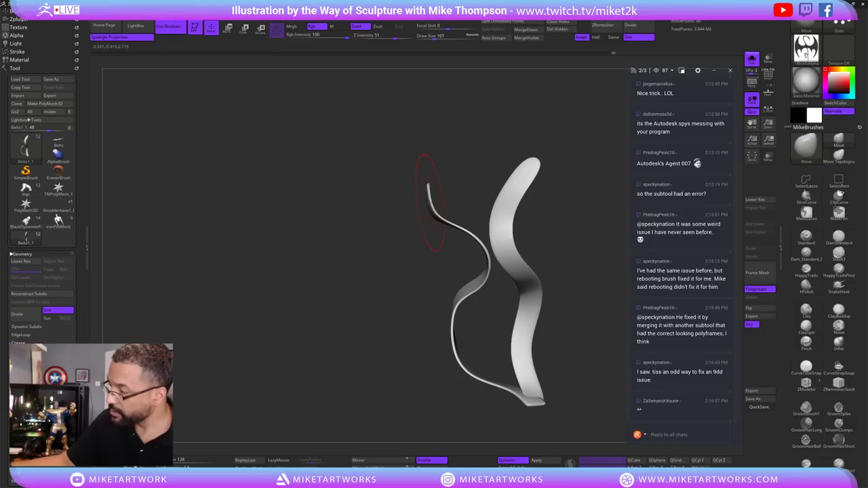
drag(571, 268, 475, 299)
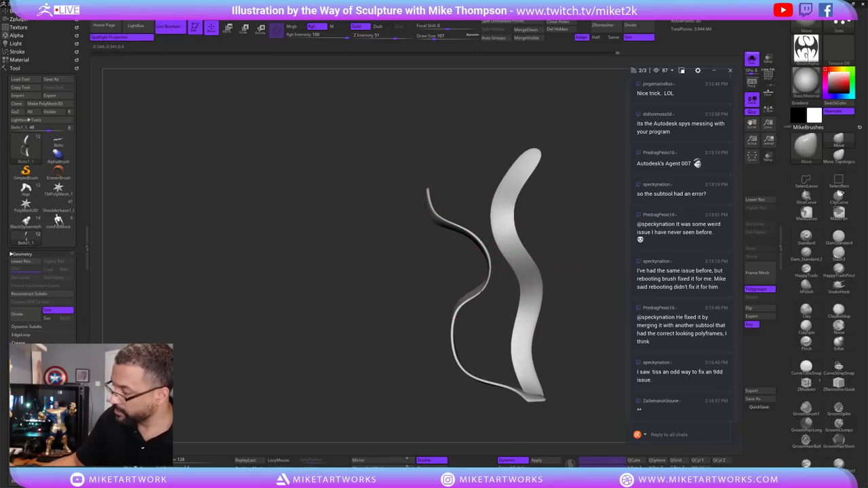
drag(603, 277, 445, 339)
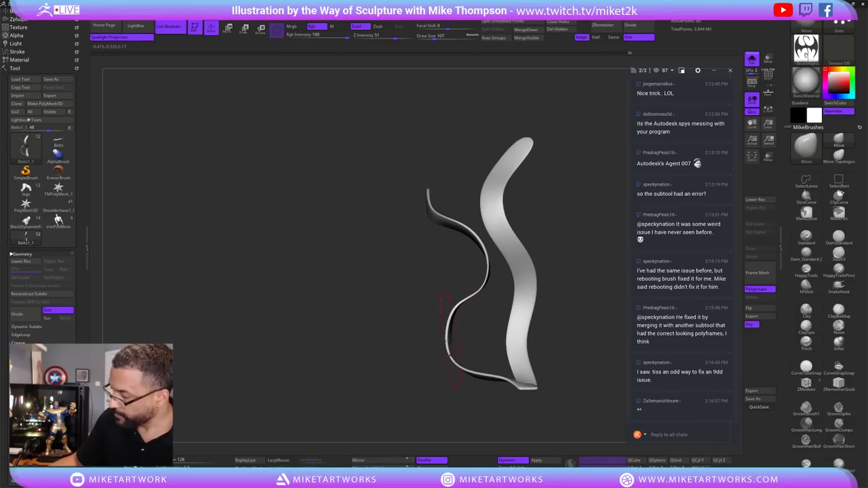
mouse_move(568, 312)
mouse_down()
mouse_move(590, 333)
mouse_move(563, 321)
mouse_move(468, 323)
mouse_up()
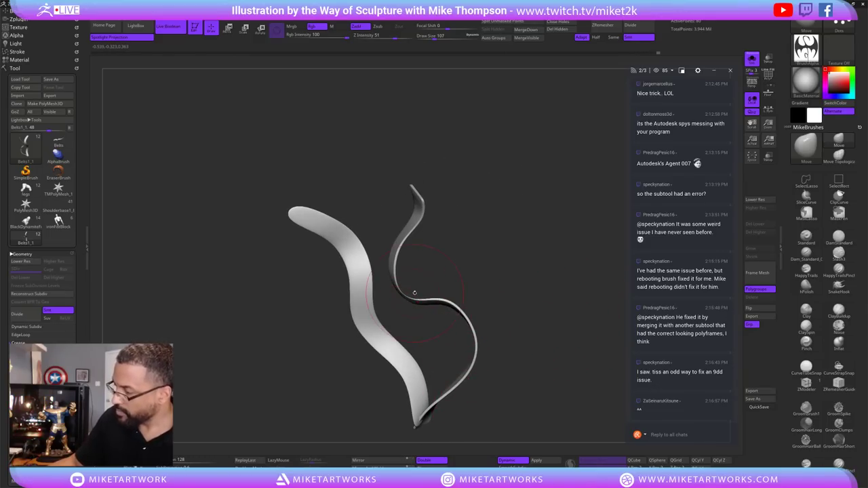
Nudge the ribbon tip with the Move brush and review the twisted strips from all sides.
mouse_move(396, 246)
mouse_down()
mouse_move(565, 291)
mouse_move(561, 274)
mouse_move(575, 306)
mouse_move(482, 271)
mouse_up()
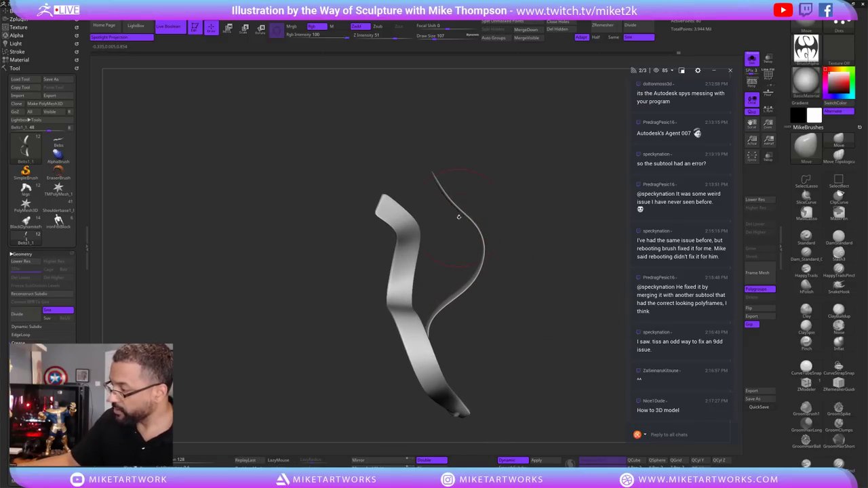
drag(457, 217, 494, 175)
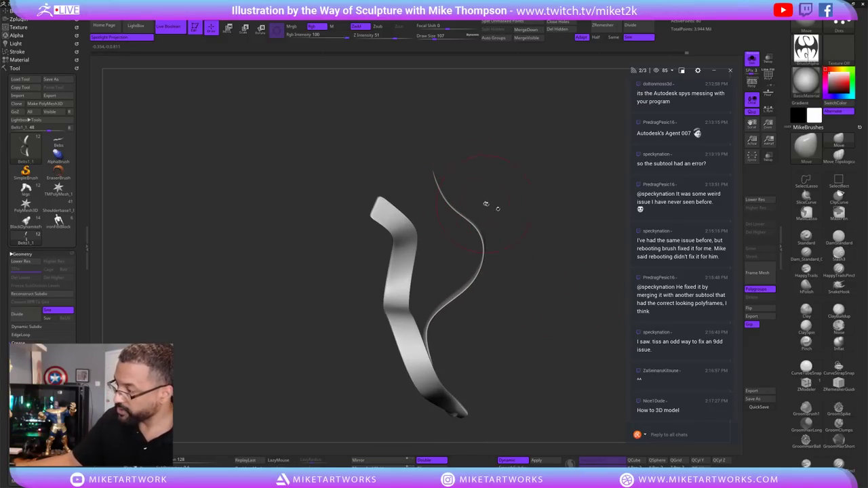
drag(572, 320, 494, 331)
mouse_move(524, 305)
mouse_down()
mouse_move(518, 265)
mouse_move(471, 293)
mouse_up()
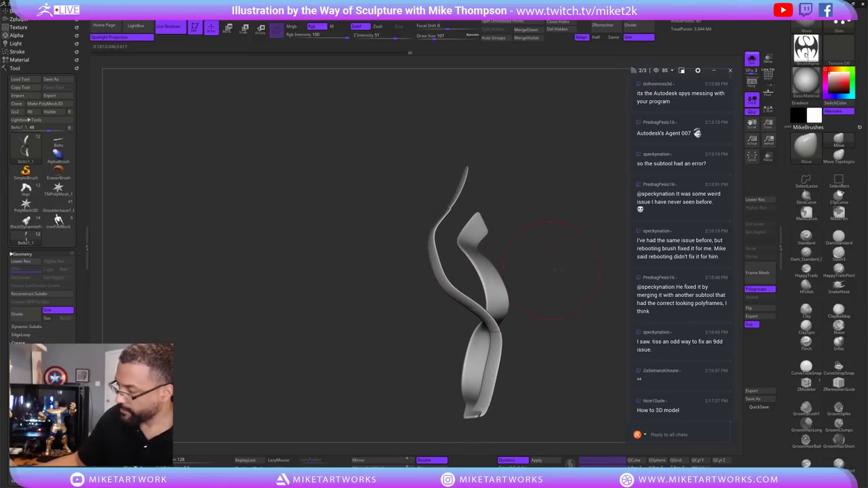
mouse_move(465, 295)
mouse_down()
mouse_move(532, 279)
mouse_move(507, 279)
mouse_up()
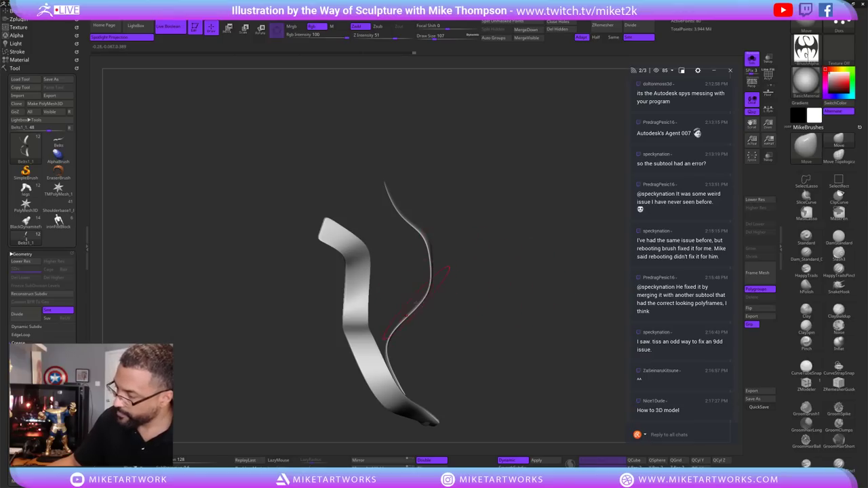
drag(439, 317, 451, 301)
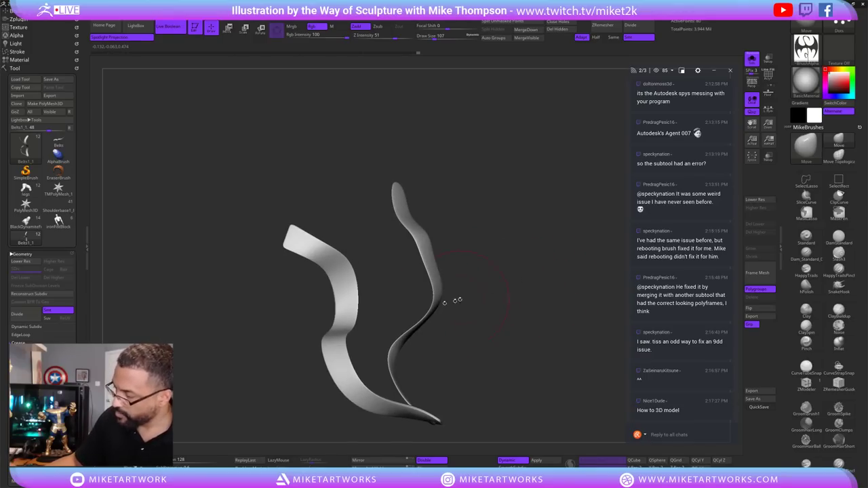
drag(523, 352, 420, 251)
drag(531, 298, 560, 352)
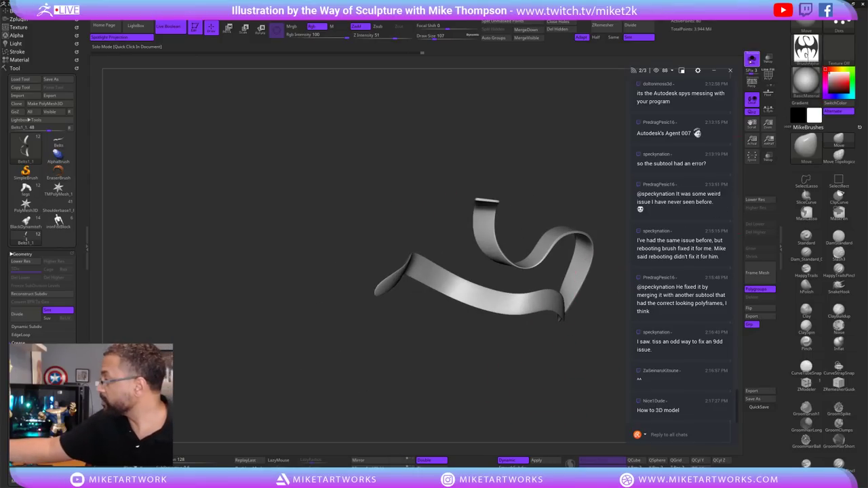
Show the full figure with the ribbon on its belt and place the Move gizmo at the belt tail.
click(751, 59)
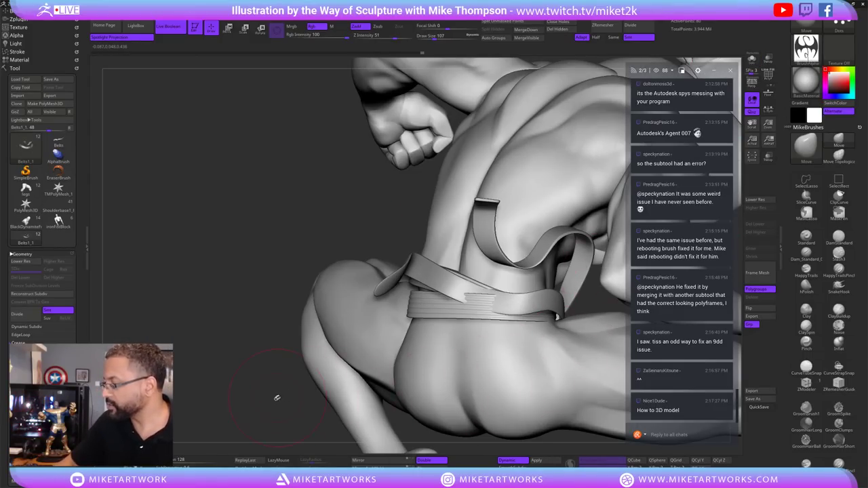
mouse_move(277, 398)
mouse_down()
mouse_move(390, 393)
mouse_move(463, 351)
mouse_up()
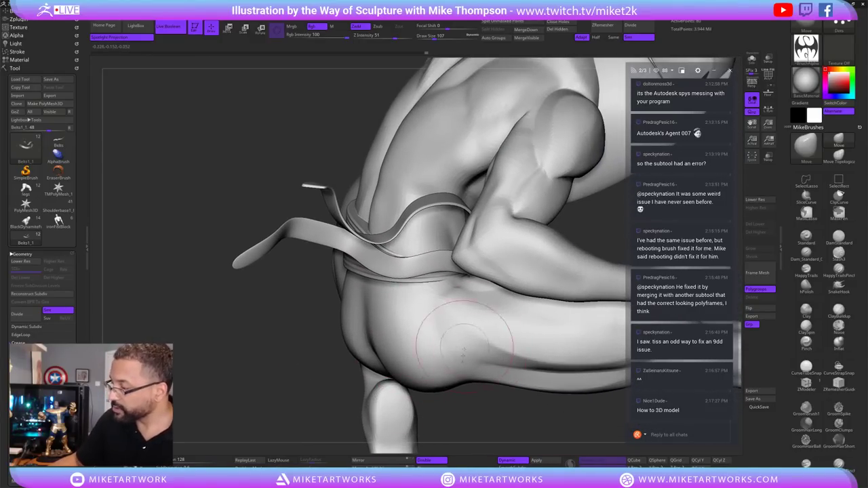
mouse_move(476, 435)
mouse_down()
mouse_move(557, 326)
mouse_move(511, 367)
mouse_up()
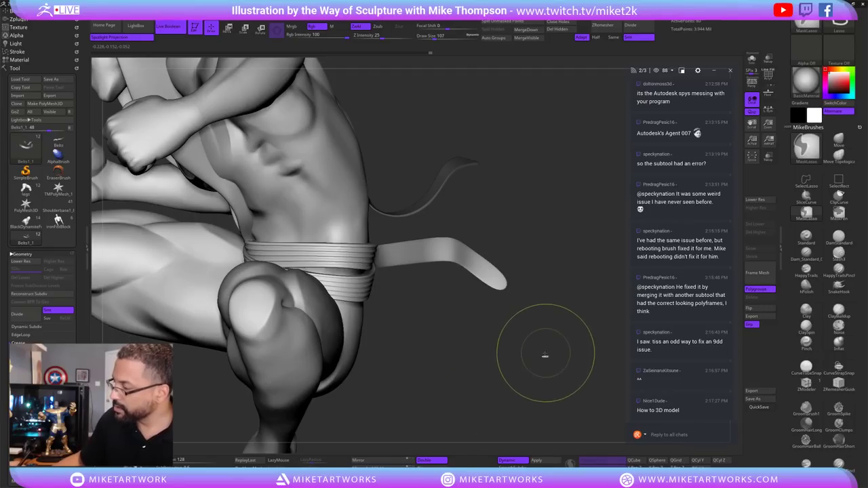
key(w)
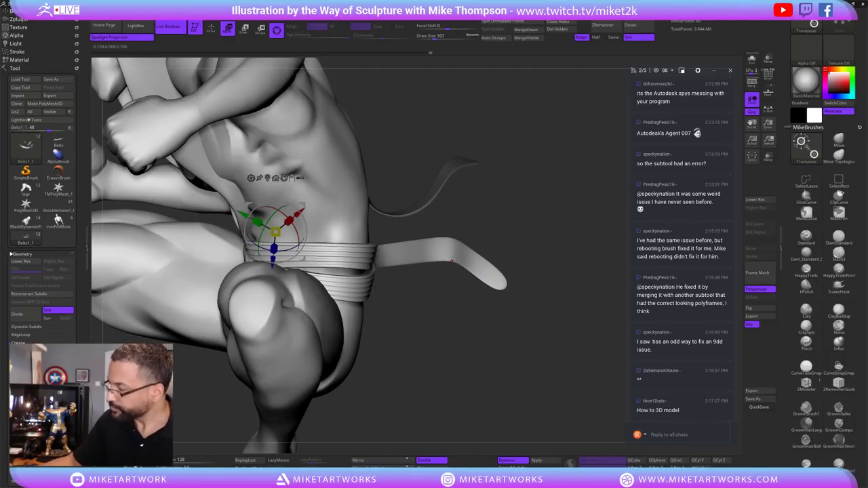
click(451, 262)
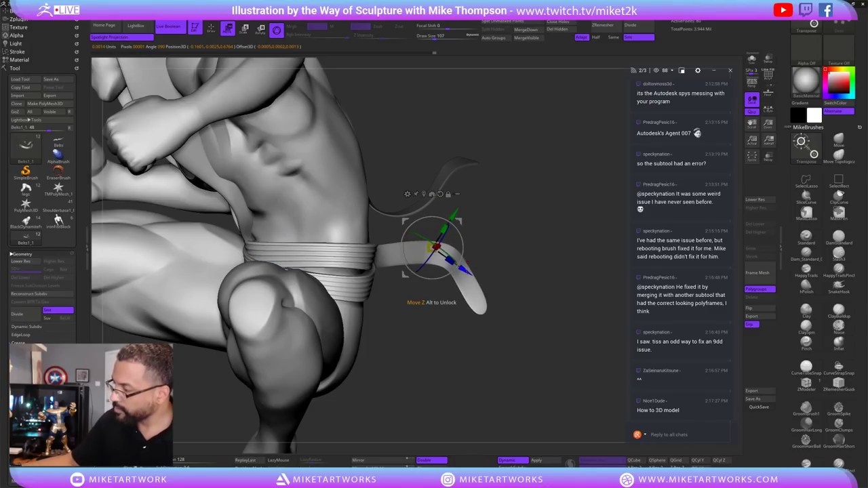
drag(529, 204, 475, 272)
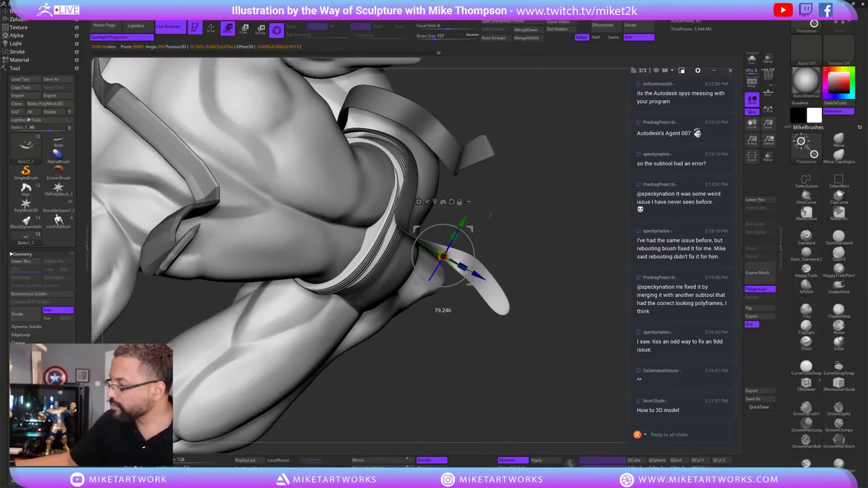
drag(568, 299, 428, 304)
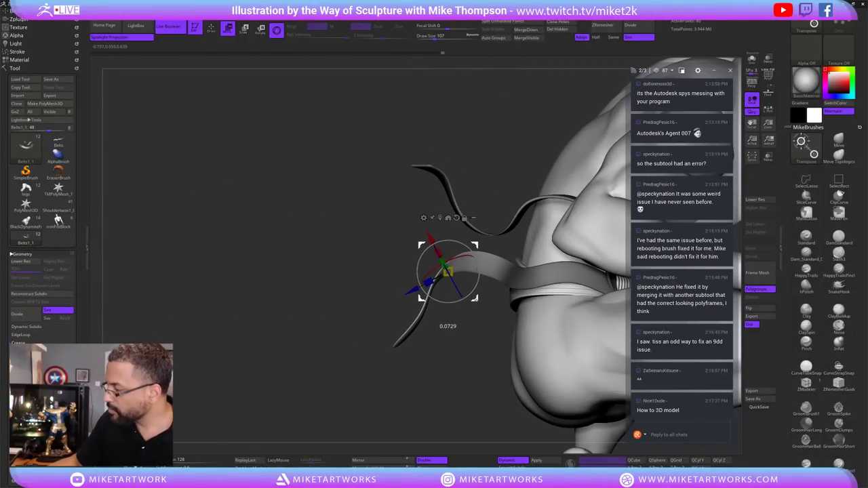
drag(484, 359, 610, 342)
drag(533, 344, 455, 234)
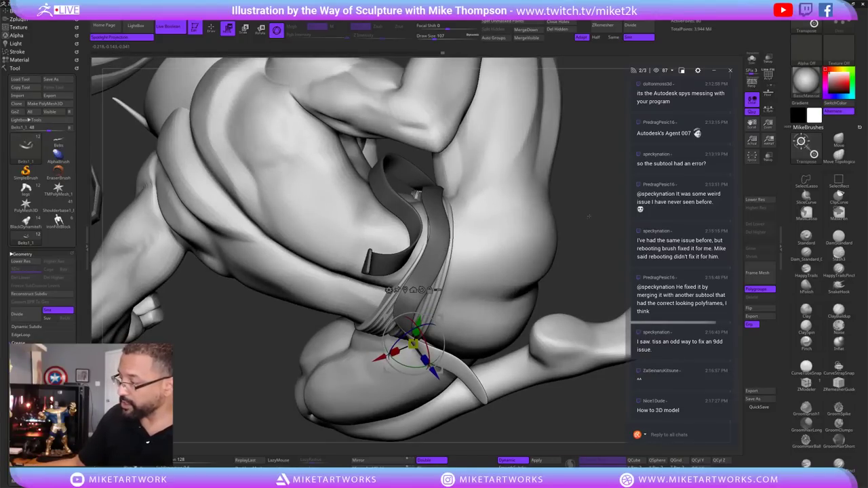
drag(588, 217, 570, 245)
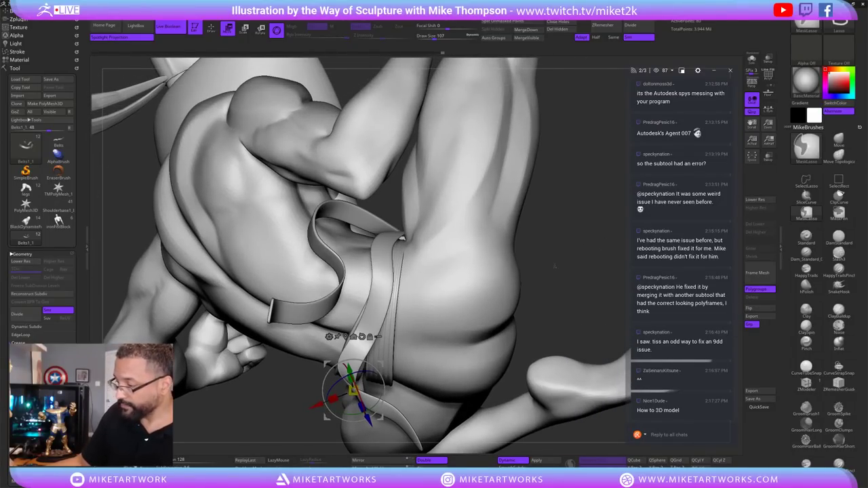
Exit the gizmo into Draw mode, orbit to the back of the hips, and select SnakeHook.
key(q)
drag(552, 269, 397, 280)
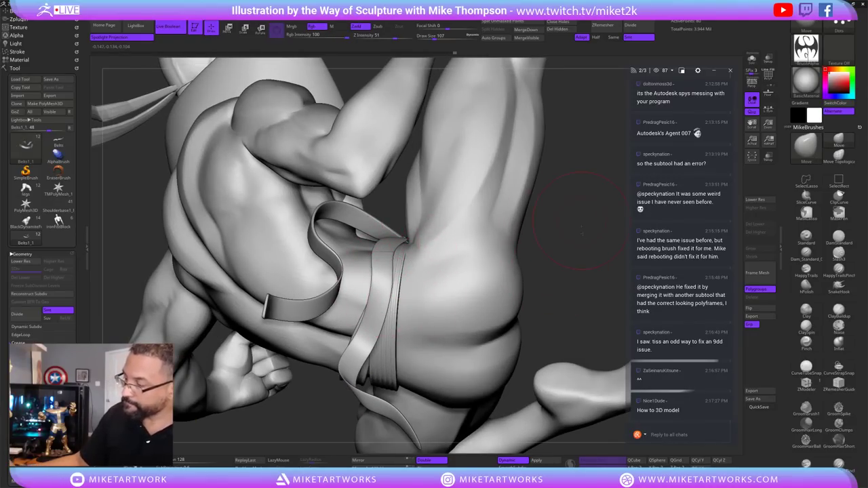
mouse_move(582, 232)
mouse_down()
mouse_move(592, 304)
mouse_move(573, 302)
mouse_up()
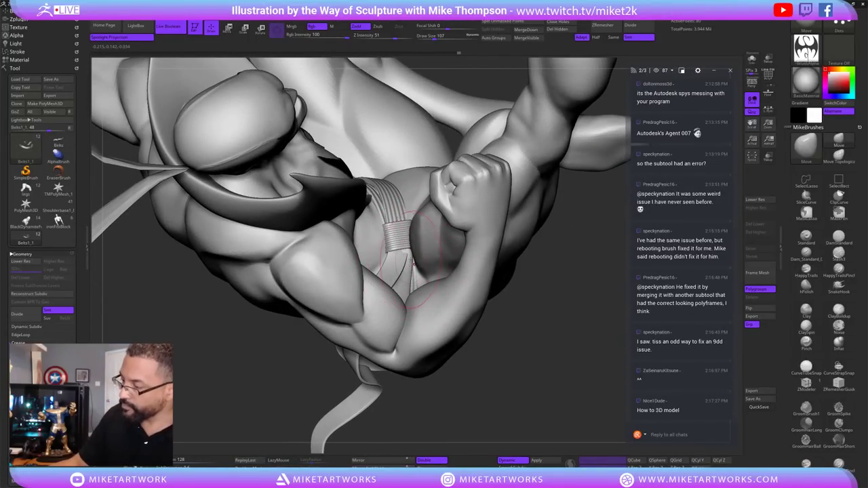
mouse_move(547, 365)
mouse_down()
mouse_move(562, 339)
mouse_move(562, 282)
mouse_move(461, 272)
mouse_up()
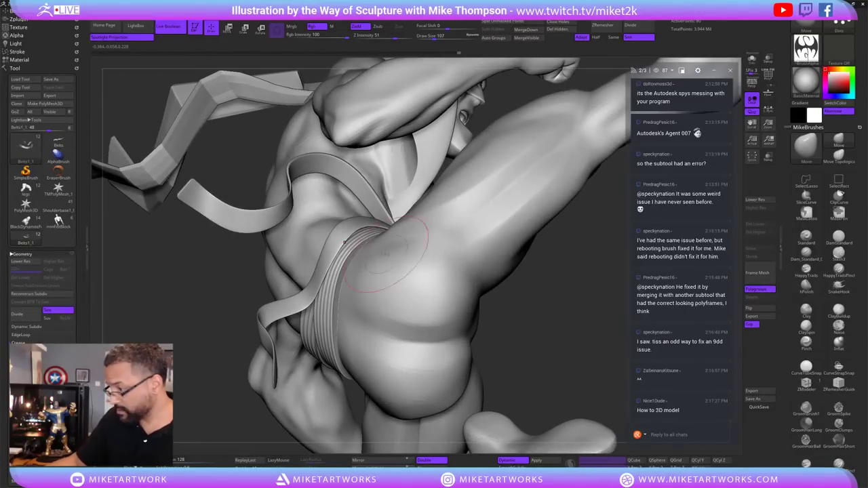
mouse_move(414, 236)
mouse_down()
mouse_move(575, 275)
mouse_move(510, 217)
mouse_move(611, 265)
mouse_up()
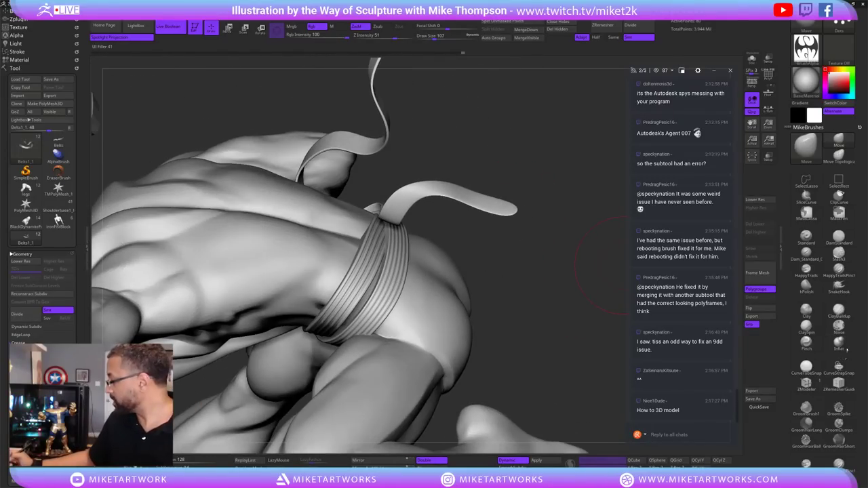
click(839, 284)
mouse_move(652, 312)
mouse_down()
mouse_move(559, 288)
mouse_move(450, 216)
mouse_move(421, 213)
mouse_move(554, 274)
mouse_move(509, 319)
mouse_move(418, 261)
mouse_move(427, 305)
mouse_move(519, 397)
mouse_up()
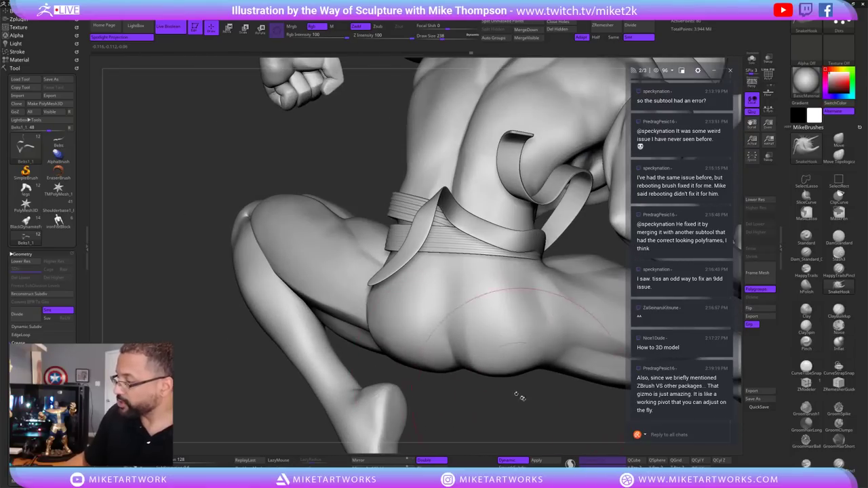
Orbit to the belt loop behind the hip and switch to the Move brush (B-M-V).
drag(446, 415, 497, 313)
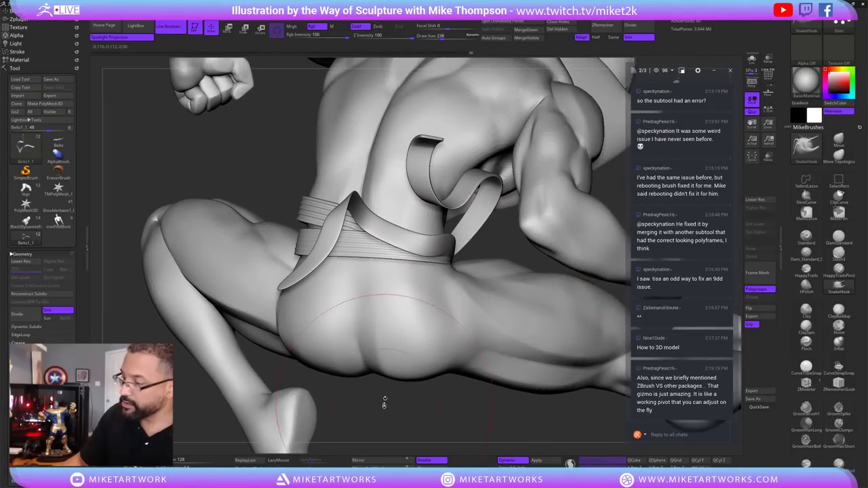
drag(501, 272, 304, 249)
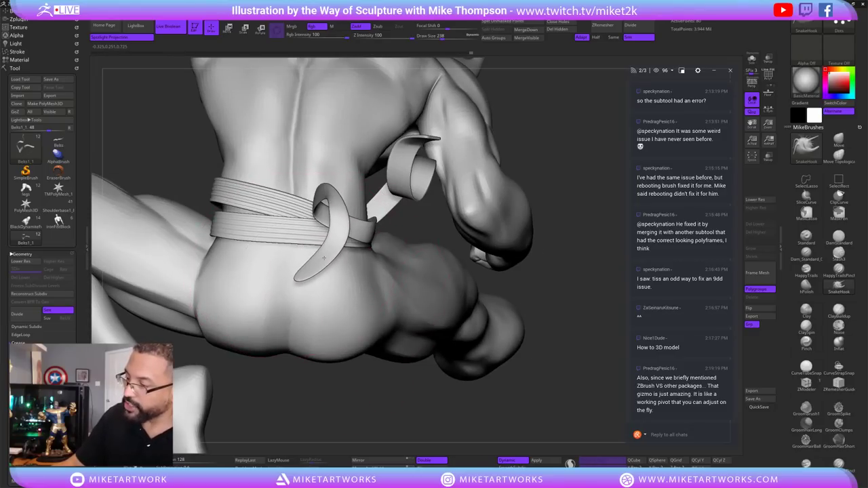
drag(468, 244, 470, 284)
drag(558, 265, 346, 245)
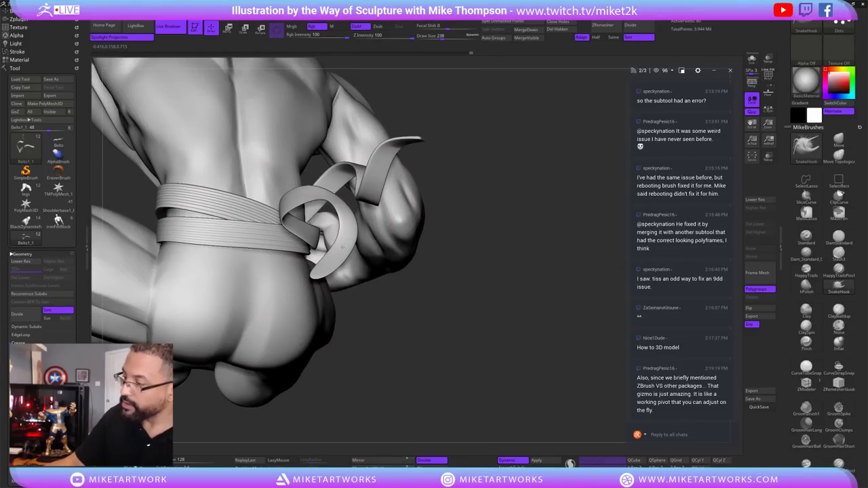
drag(434, 285, 465, 291)
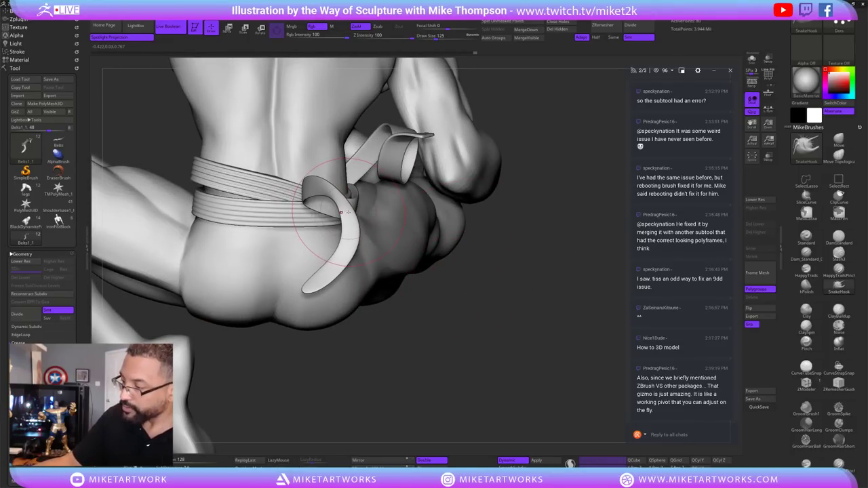
drag(453, 318, 448, 320)
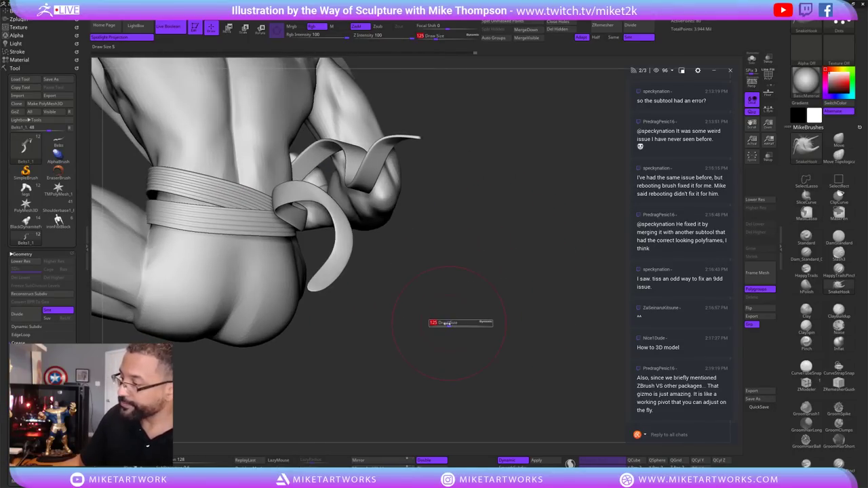
key(b)
key(m)
key(v)
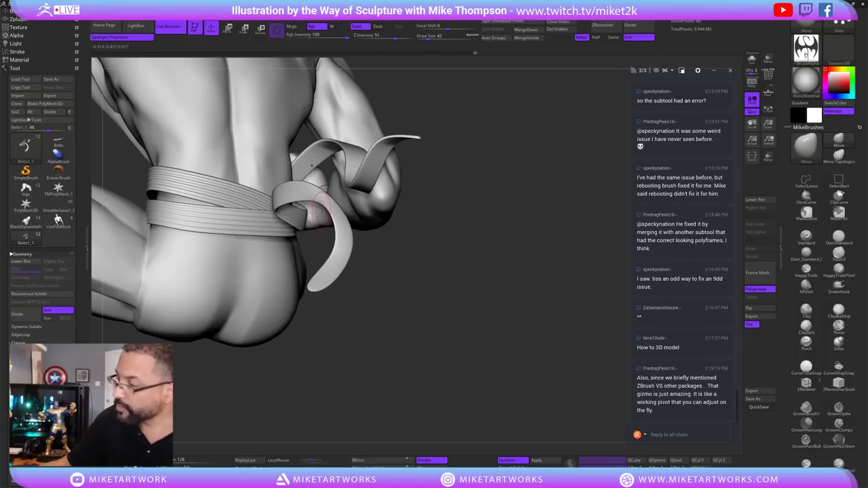
Resize the Move brush and bend the hanging belt strap to the right.
drag(390, 213, 401, 271)
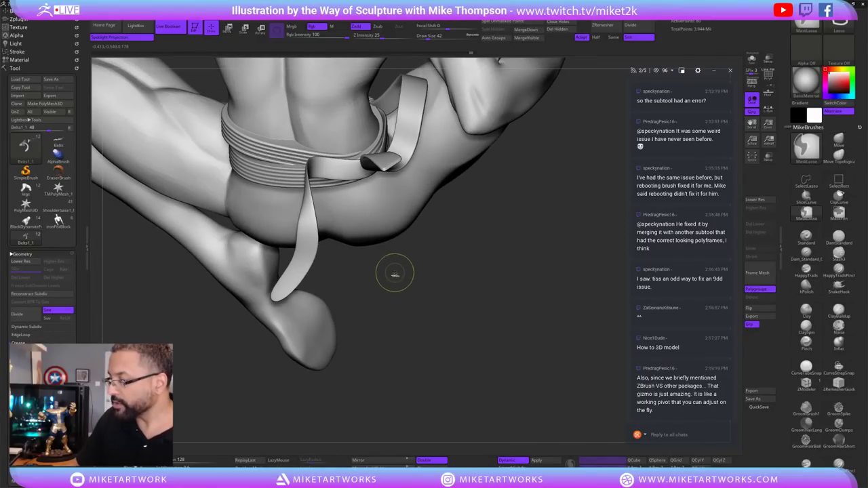
key(s)
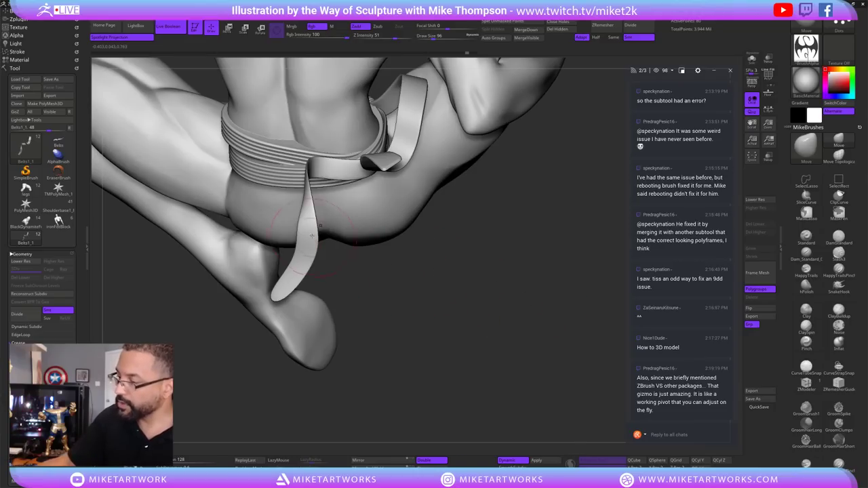
ctrl+click(315, 236)
drag(309, 234, 313, 239)
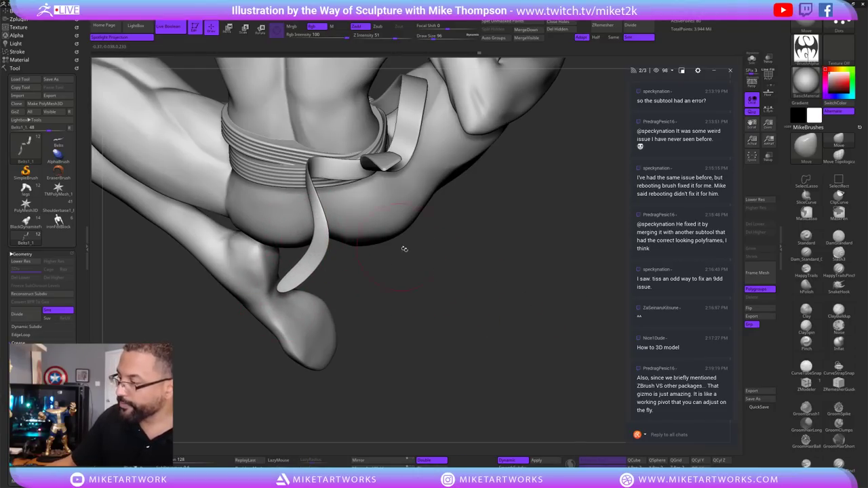
mouse_move(405, 249)
mouse_down()
mouse_move(466, 306)
mouse_move(407, 278)
mouse_up()
drag(307, 163, 315, 203)
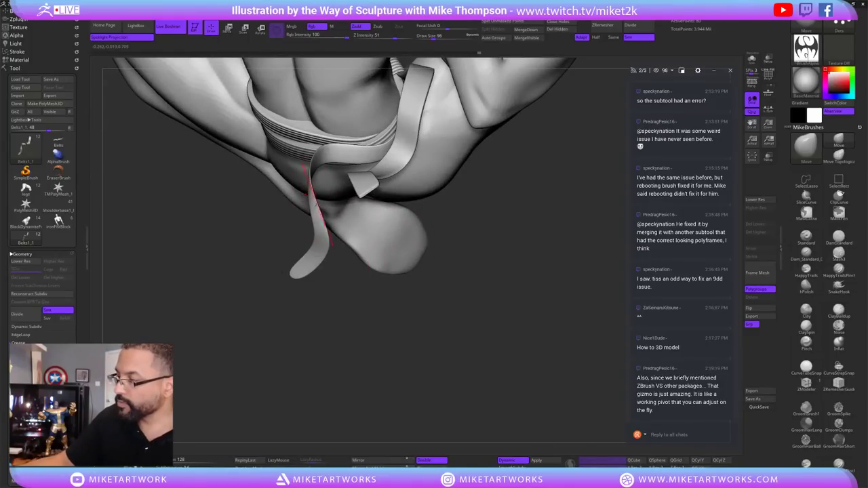
mouse_move(445, 272)
mouse_down()
mouse_move(460, 344)
mouse_move(463, 204)
mouse_up()
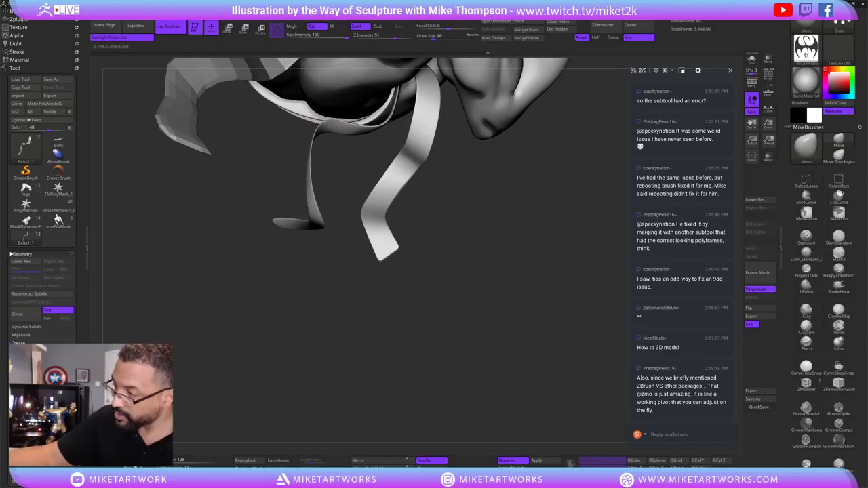
drag(420, 178, 407, 175)
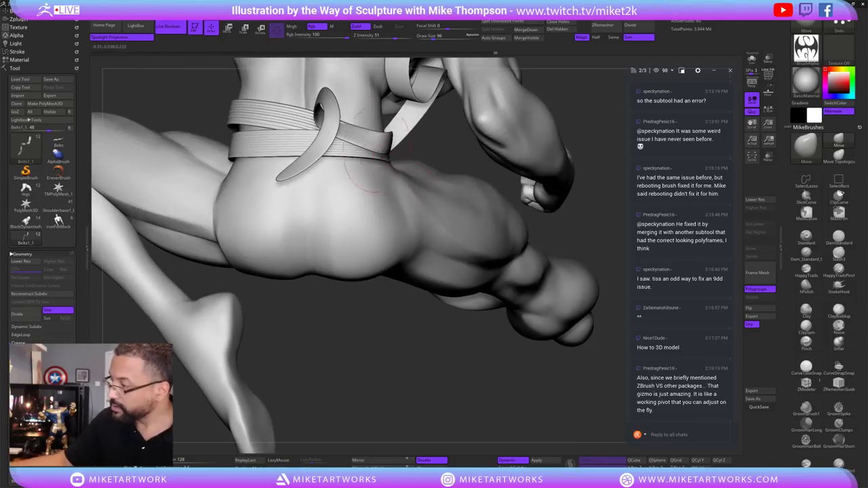
drag(590, 253, 343, 120)
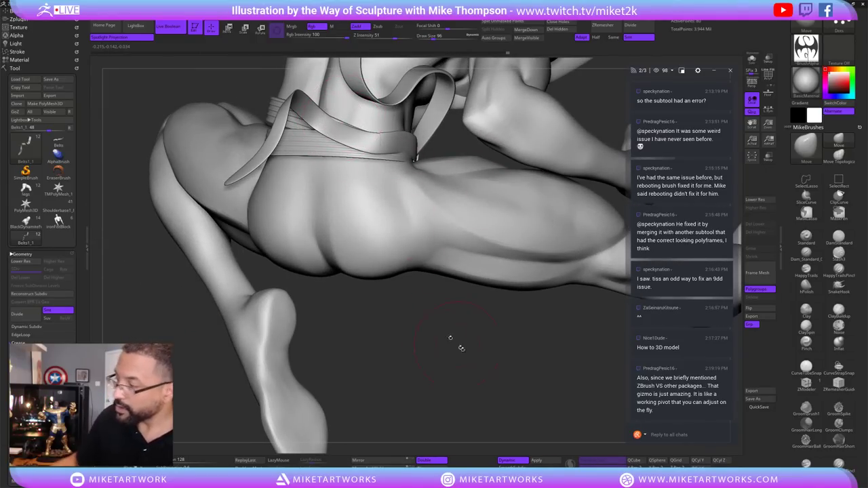
mouse_move(462, 348)
mouse_down()
mouse_move(459, 372)
mouse_move(504, 319)
mouse_move(517, 350)
mouse_move(292, 230)
mouse_up()
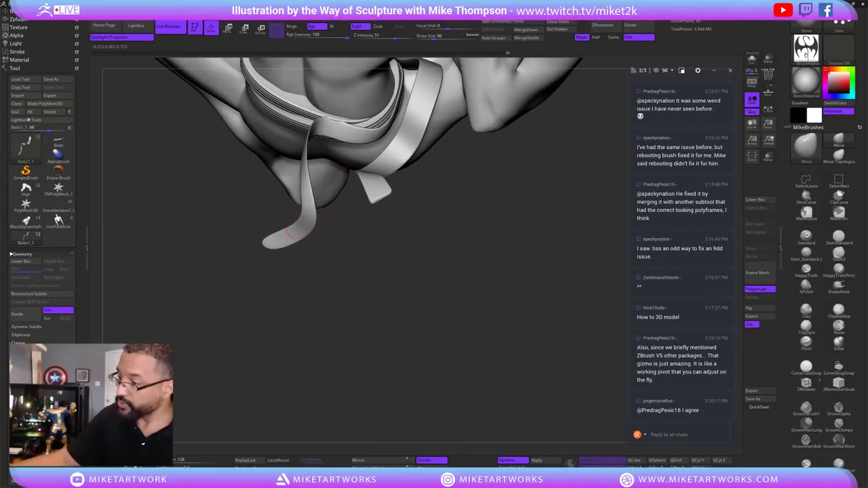
Enlarge the Move brush from 96 to 112 and pull the hanging strap up into a curve.
key(s)
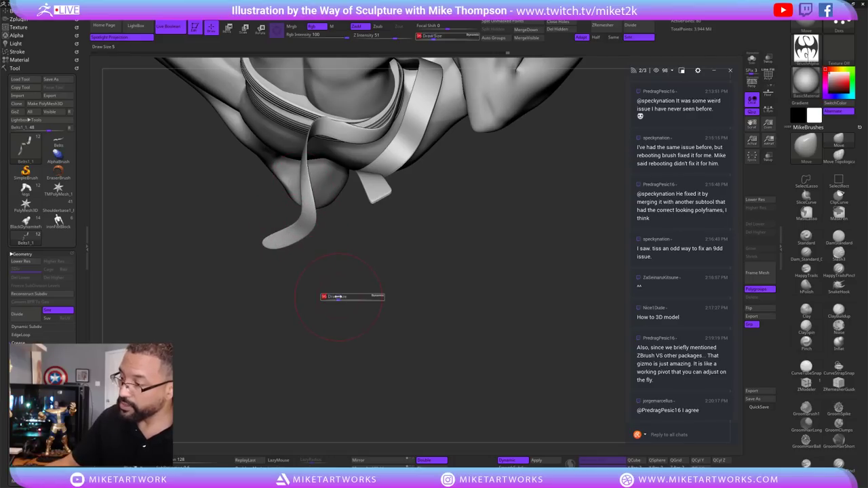
drag(360, 298, 370, 299)
drag(285, 234, 293, 217)
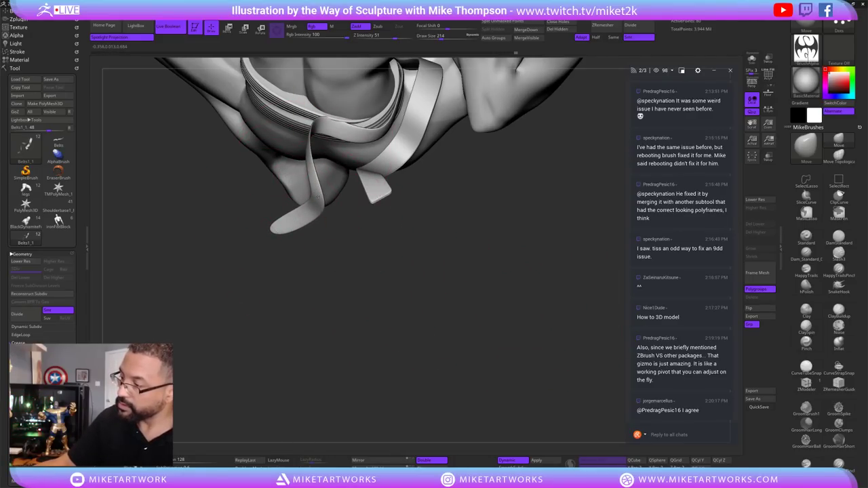
mouse_move(303, 102)
ctrl+shift+mouse_down()
mouse_move(345, 284)
mouse_move(490, 325)
mouse_move(440, 298)
mouse_move(475, 319)
mouse_move(522, 261)
mouse_move(585, 150)
mouse_move(489, 212)
mouse_move(546, 356)
mouse_move(549, 337)
mouse_move(556, 341)
mouse_move(540, 342)
mouse_move(559, 334)
mouse_move(508, 348)
ctrl+shift+mouse_up()
Isolate the belt ribbon with Solo and shrink the draw size to 153.
click(751, 58)
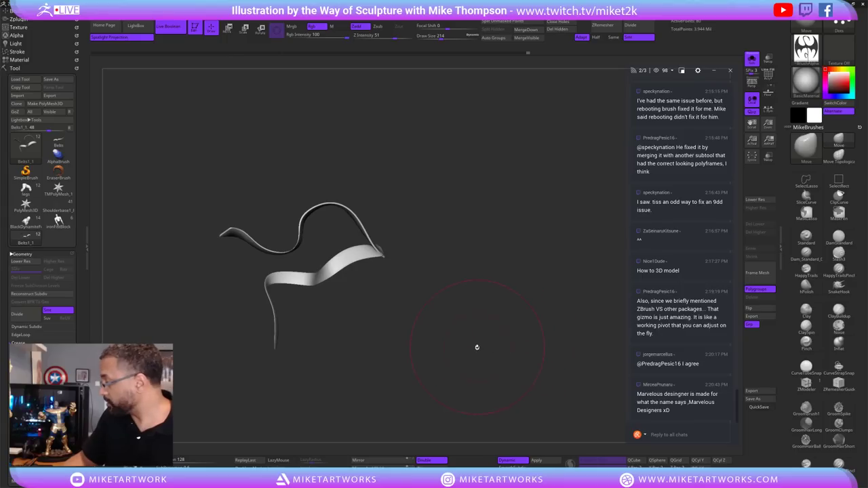
key(s)
drag(431, 365, 371, 374)
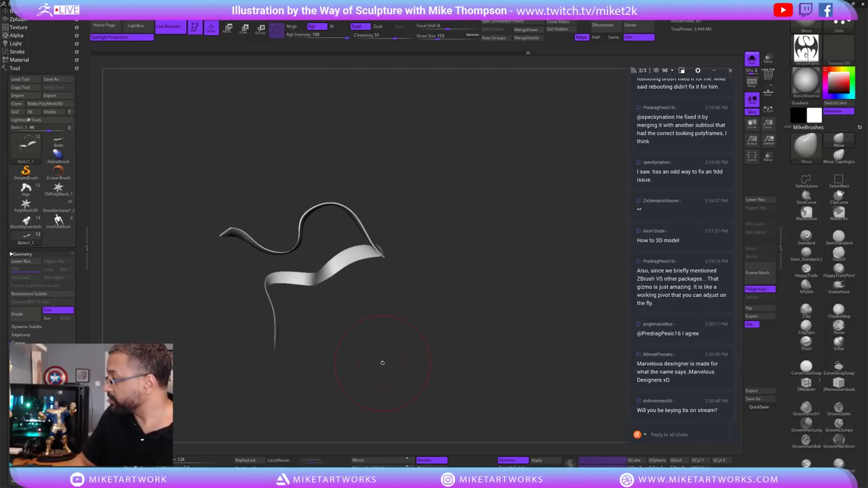
Orbit around the isolated ribbon to inspect its twists and lower the draw size to 83.
mouse_move(427, 361)
mouse_down()
mouse_move(415, 357)
mouse_move(485, 348)
mouse_move(469, 360)
mouse_up()
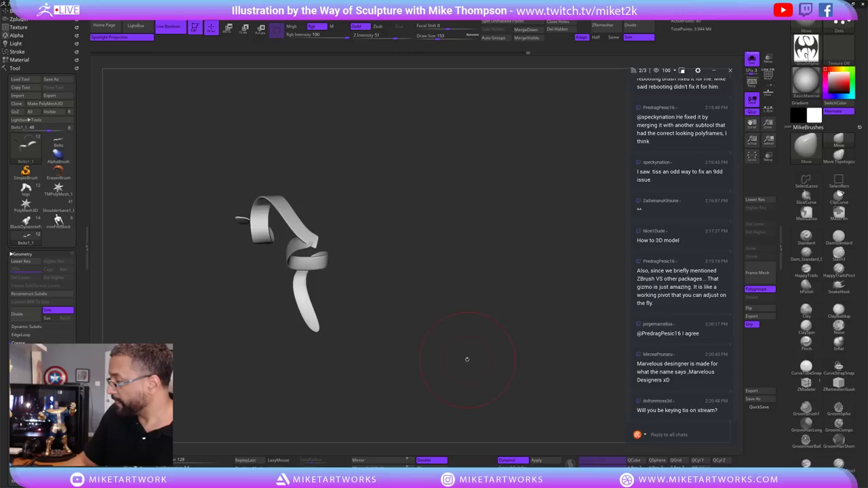
mouse_move(472, 355)
mouse_down()
mouse_move(447, 373)
mouse_move(462, 362)
mouse_move(459, 370)
mouse_up()
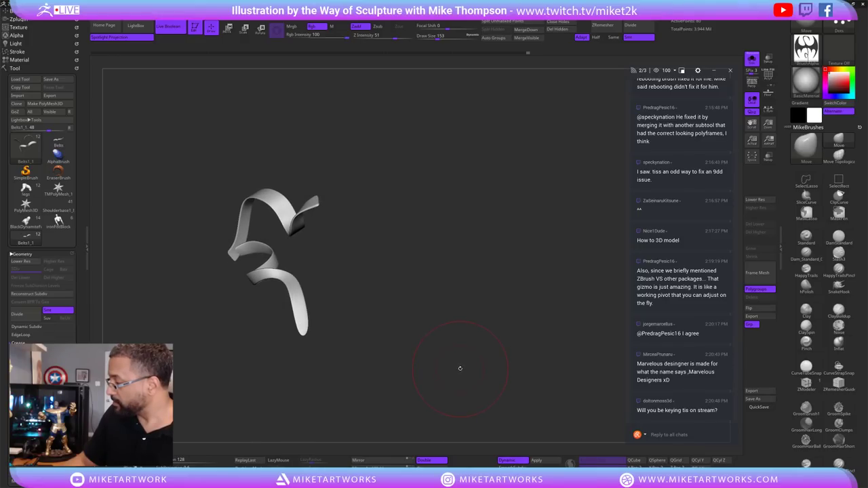
mouse_move(469, 355)
mouse_down()
mouse_move(453, 368)
mouse_move(499, 319)
mouse_move(497, 327)
mouse_move(506, 294)
mouse_move(470, 360)
mouse_move(510, 312)
mouse_move(465, 400)
mouse_move(486, 329)
mouse_move(483, 357)
mouse_move(495, 350)
mouse_up()
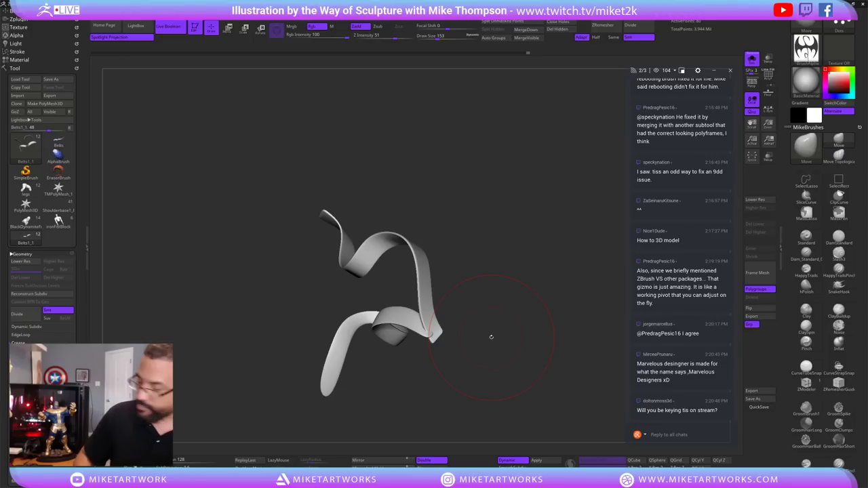
mouse_move(491, 338)
mouse_down()
mouse_move(498, 358)
mouse_move(519, 314)
mouse_move(441, 341)
mouse_move(453, 347)
mouse_up()
key(s)
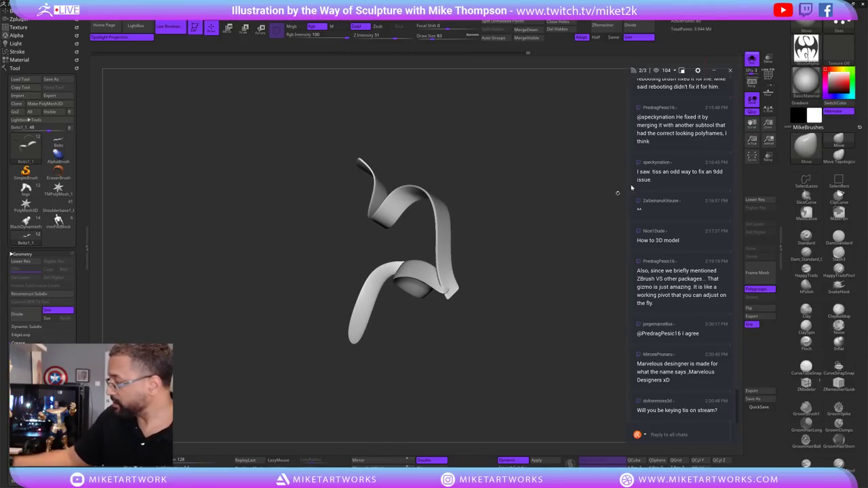
key(space)
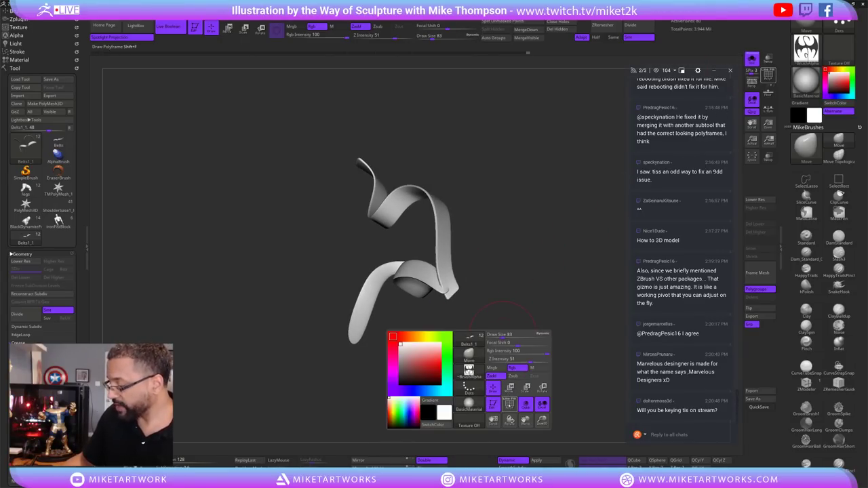
Turn on PolyF and disable Dynamic subdivision to show the faceted low-poly strips.
click(510, 404)
click(513, 460)
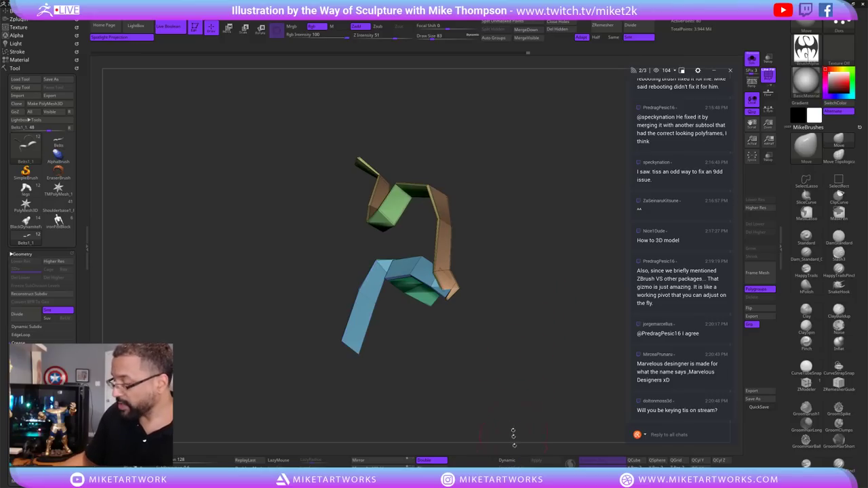
mouse_move(509, 365)
mouse_down()
mouse_move(550, 356)
mouse_move(532, 342)
mouse_move(539, 348)
mouse_move(519, 369)
mouse_move(534, 353)
mouse_move(519, 346)
mouse_move(528, 375)
mouse_move(512, 363)
mouse_move(587, 276)
mouse_move(581, 292)
mouse_up()
Hide and show the blue, green and orange polygroups, then unhide all of them.
ctrl+alt+shift+click(521, 313)
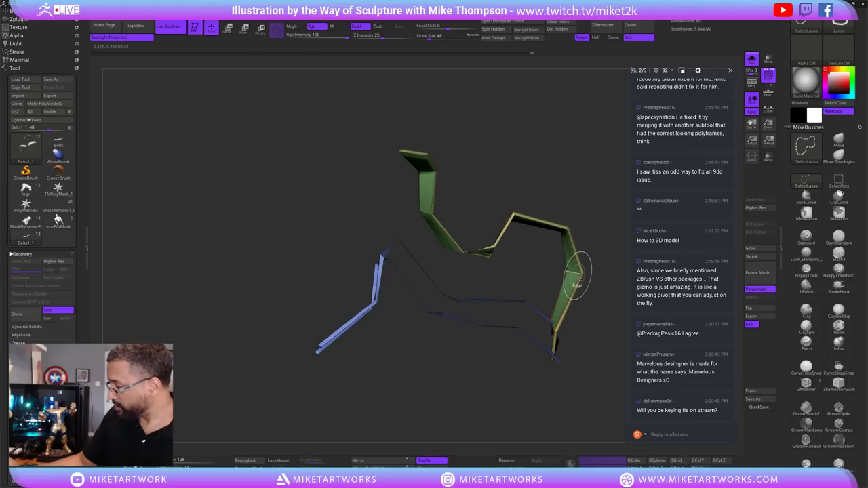
ctrl+shift+click(591, 293)
mouse_move(592, 293)
mouse_down()
mouse_move(599, 299)
mouse_move(579, 306)
mouse_up()
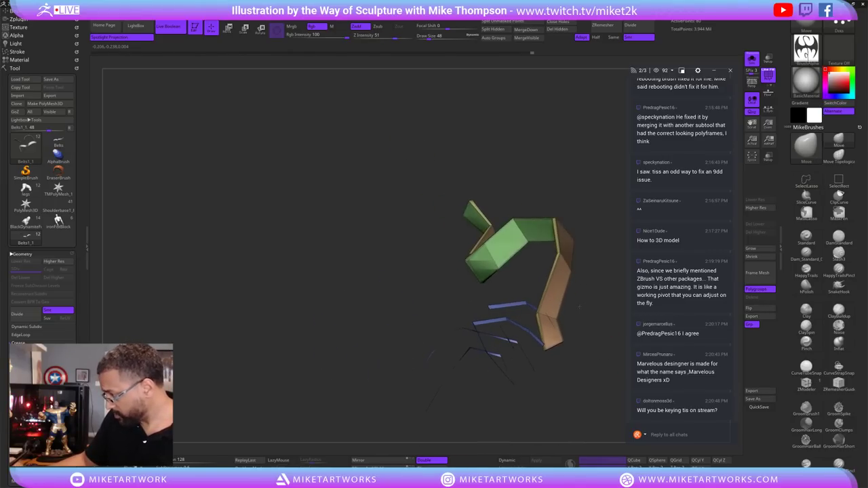
ctrl+alt+shift+click(570, 269)
drag(577, 255, 562, 312)
ctrl+shift+click(578, 374)
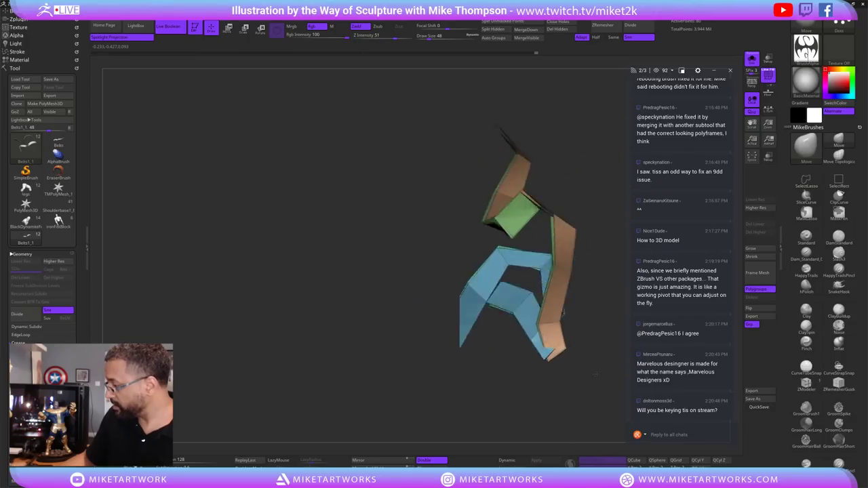
drag(595, 374, 531, 350)
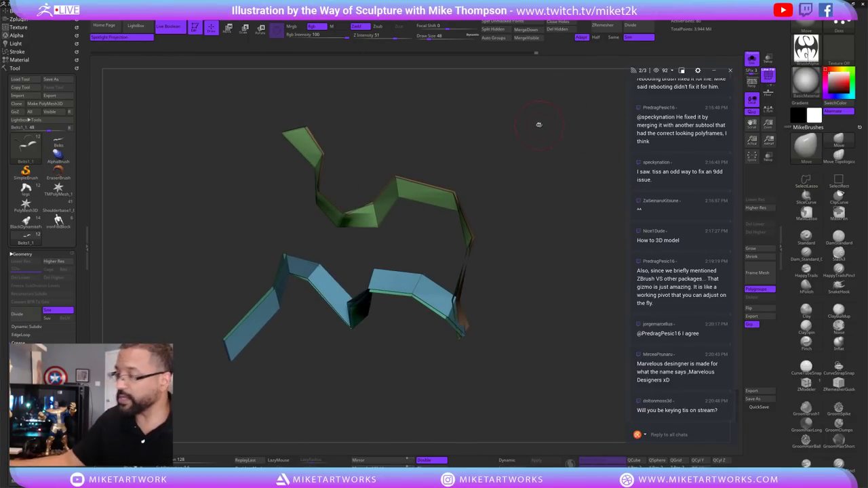
drag(557, 187, 588, 224)
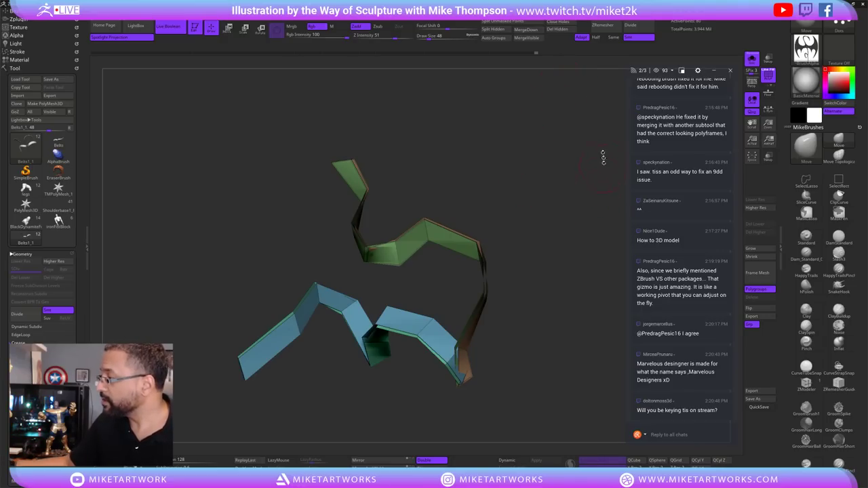
Delete the hidden geometry, toggle Solo off and on, and turn off Double-sided display.
click(564, 29)
mouse_move(535, 268)
mouse_down()
mouse_move(554, 261)
mouse_move(533, 256)
mouse_move(542, 259)
mouse_up()
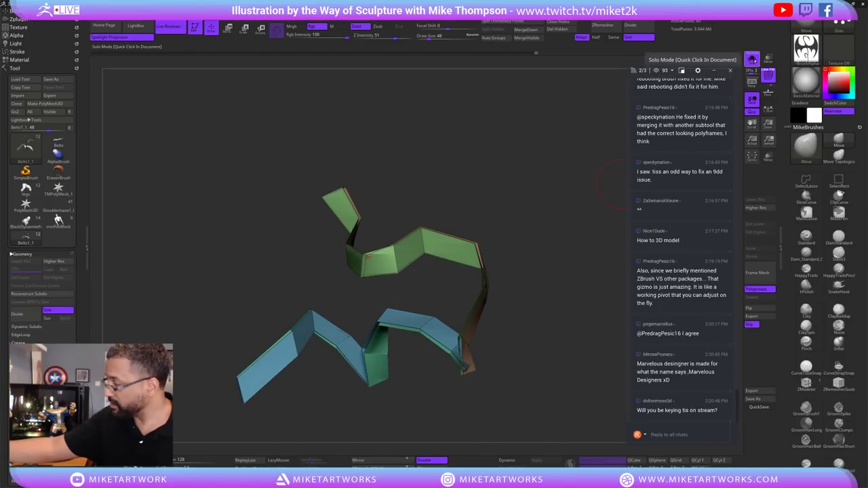
click(751, 60)
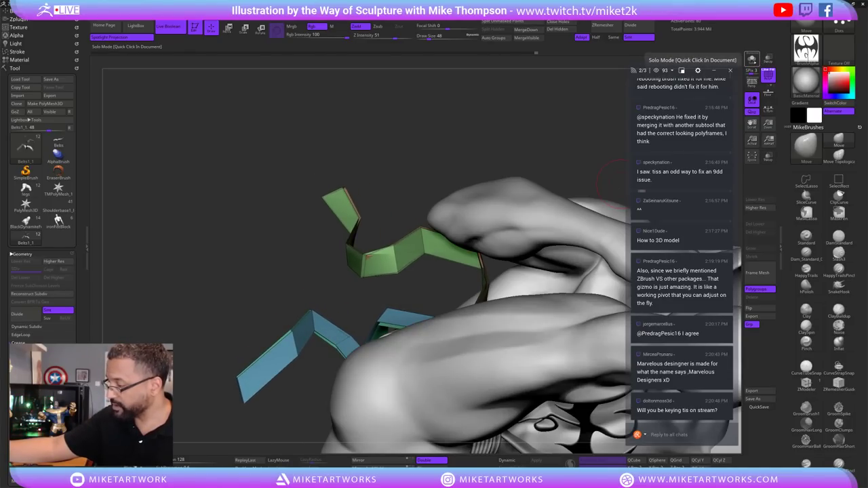
click(752, 60)
mouse_move(541, 259)
mouse_down()
mouse_move(559, 274)
mouse_move(550, 257)
mouse_up()
click(432, 460)
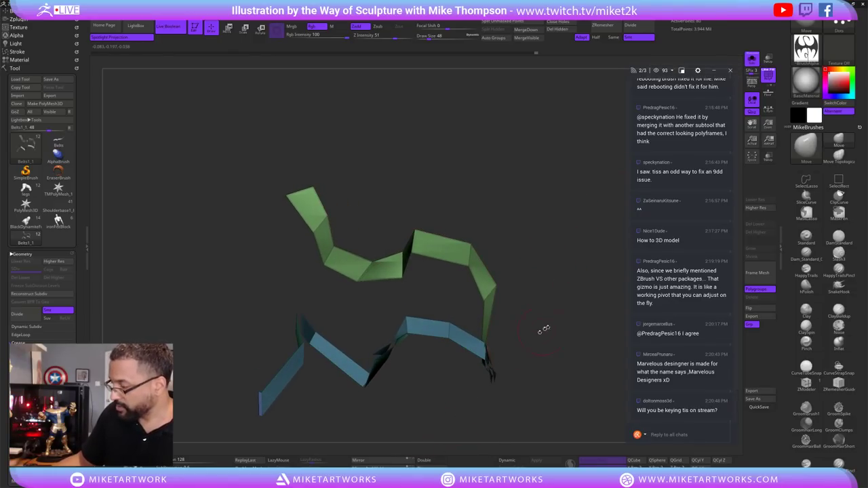
drag(545, 330, 500, 304)
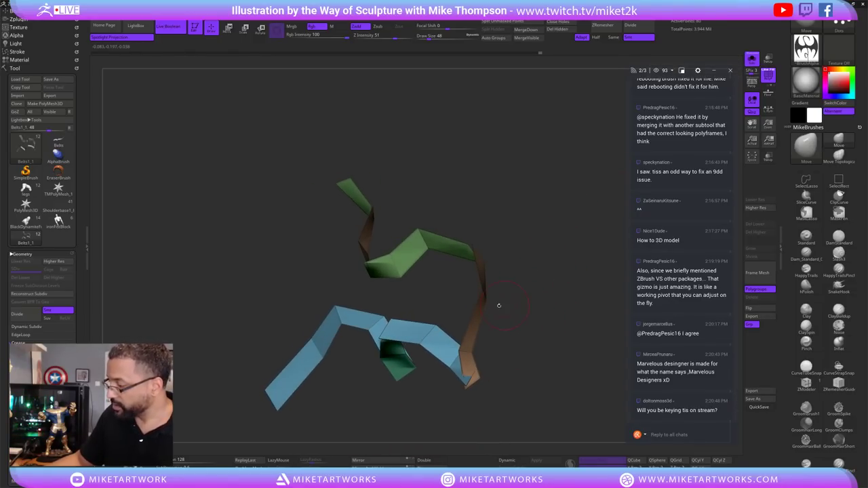
Hide polygroups until only the green strip remains visible.
ctrl+shift+click(487, 301)
ctrl+shift+click(529, 299)
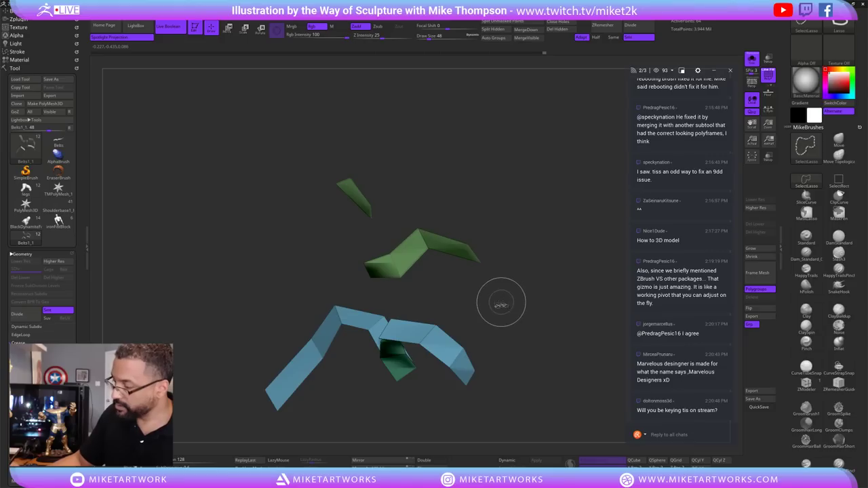
ctrl+alt+shift+click(437, 331)
drag(444, 328, 561, 294)
ctrl+shift+click(566, 293)
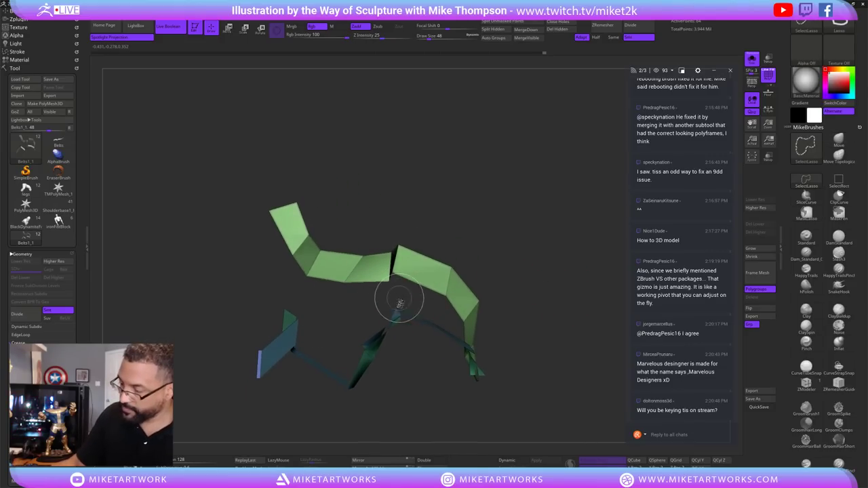
mouse_move(537, 229)
mouse_down()
mouse_move(538, 283)
mouse_move(523, 265)
mouse_move(532, 285)
mouse_move(541, 275)
mouse_up()
ctrl+shift+click(285, 332)
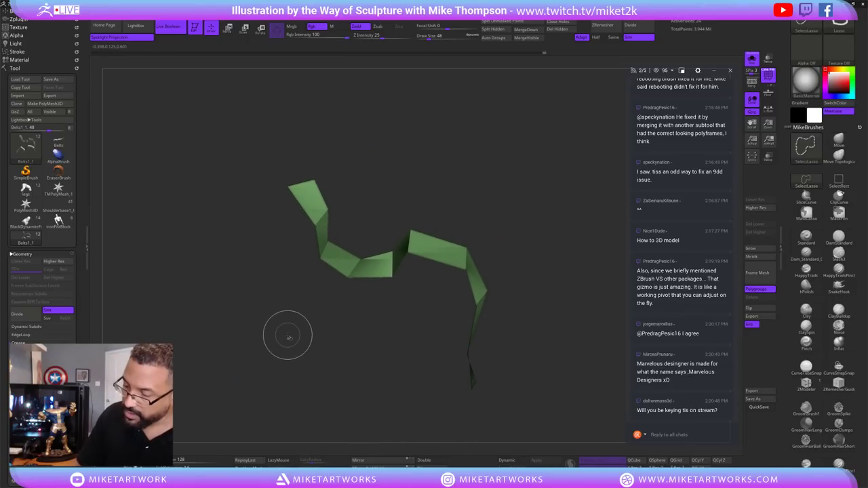
mouse_move(430, 310)
mouse_down()
mouse_move(550, 308)
mouse_move(543, 296)
mouse_up()
Bring back the blue strip and the whole mesh.
ctrl+shift+click(549, 308)
ctrl+shift+click(574, 240)
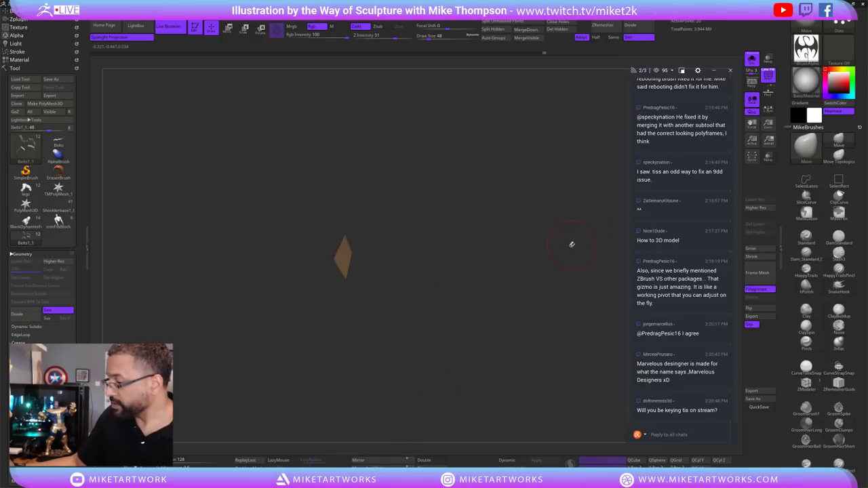
ctrl+shift+click(577, 207)
mouse_move(577, 207)
mouse_down()
mouse_move(547, 255)
mouse_move(562, 300)
mouse_move(576, 271)
mouse_move(560, 277)
mouse_up()
Switch to ZModeler with the Delete polygon action targeting Polygroup All.
key(s)
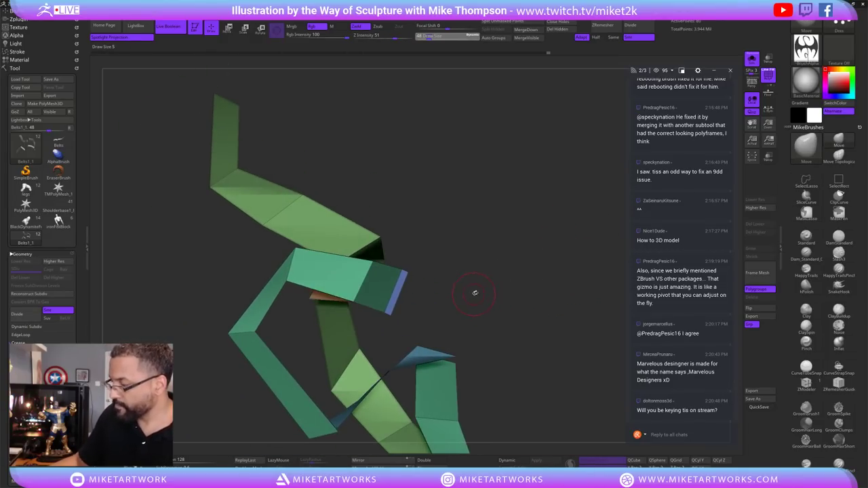
click(817, 366)
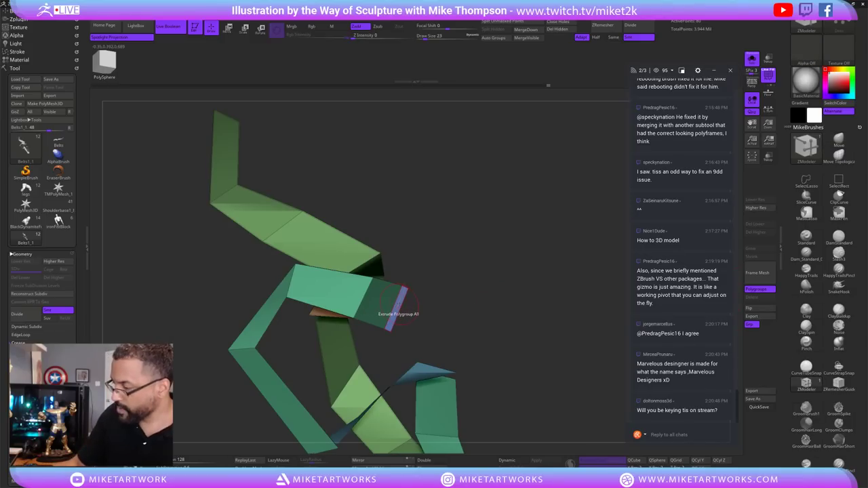
key(space)
click(341, 241)
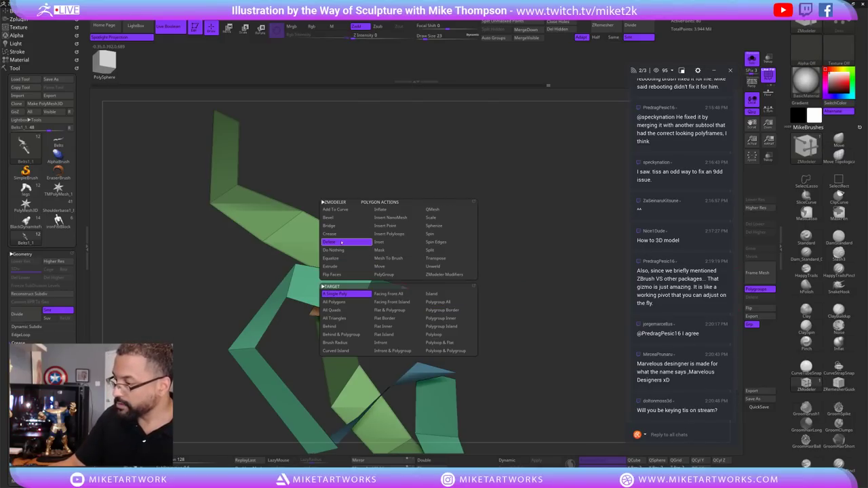
drag(460, 232, 487, 339)
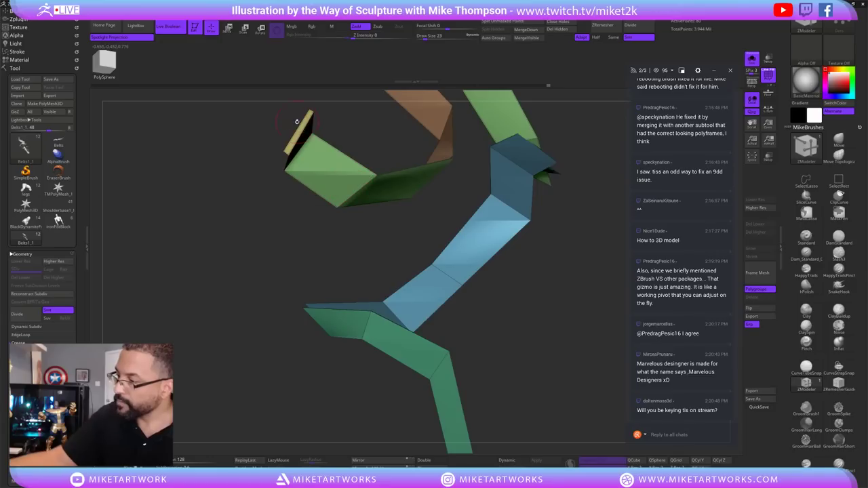
drag(518, 273, 507, 342)
key(space)
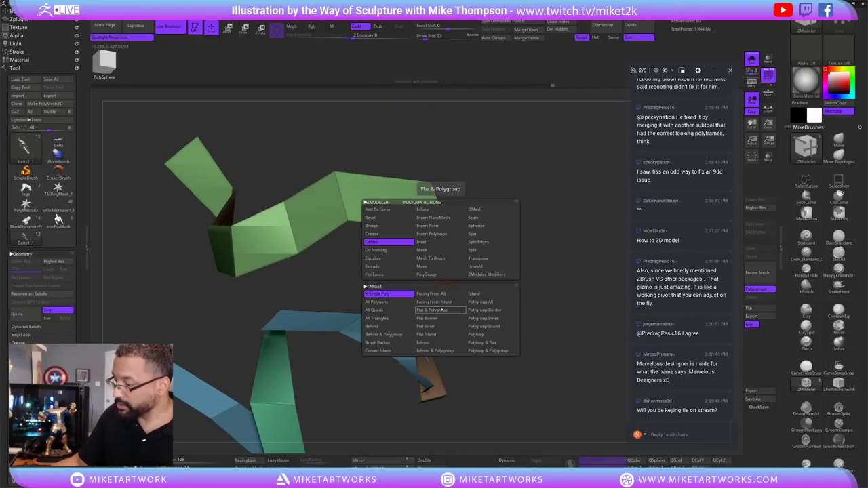
click(492, 310)
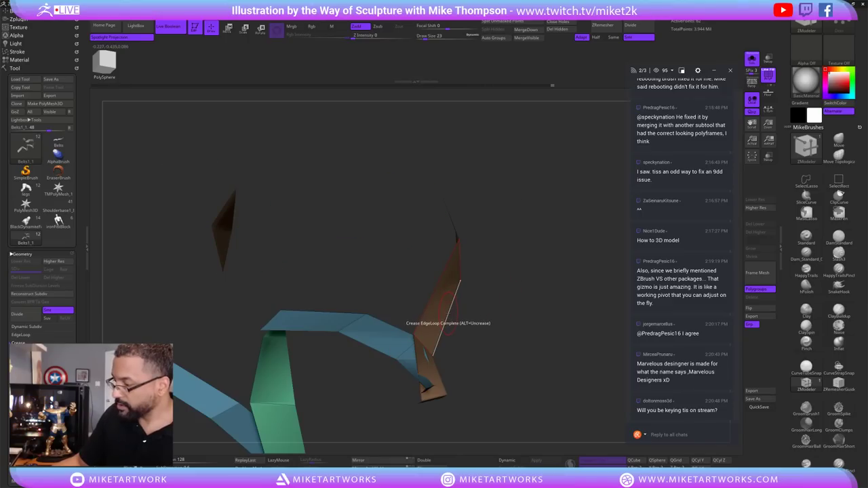
Delete the orange strip piece hanging off the green strip.
drag(463, 258, 498, 257)
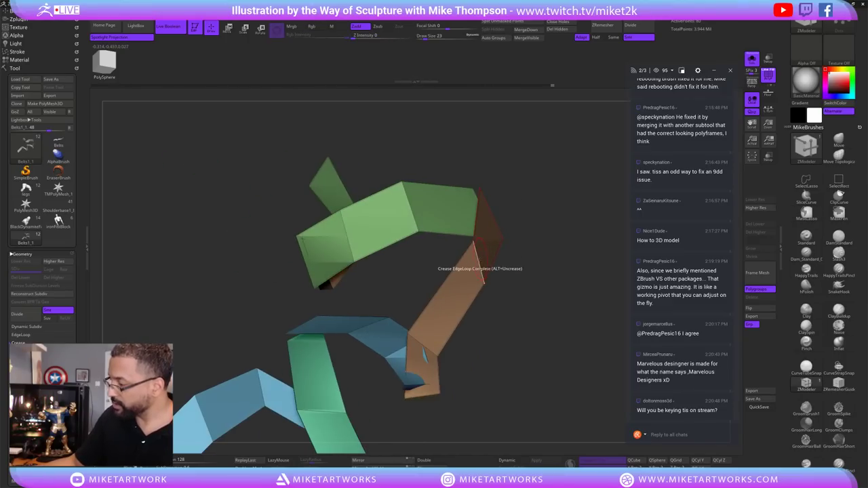
click(473, 246)
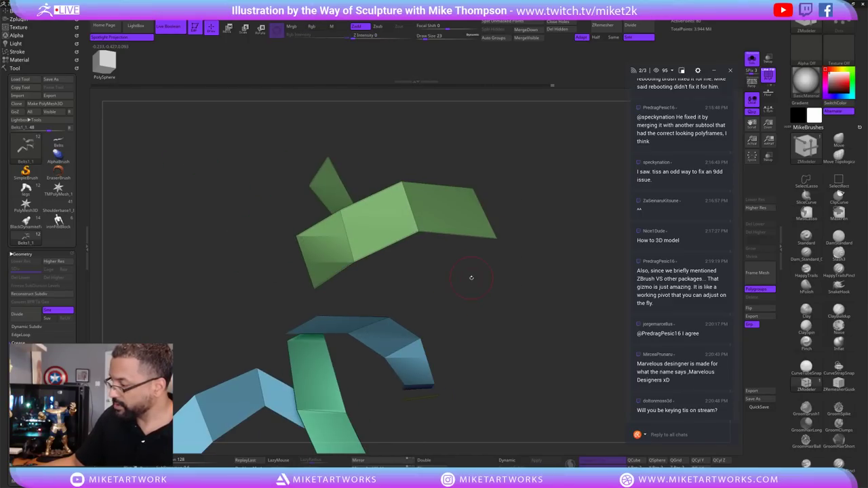
drag(438, 309, 392, 347)
drag(425, 319, 536, 320)
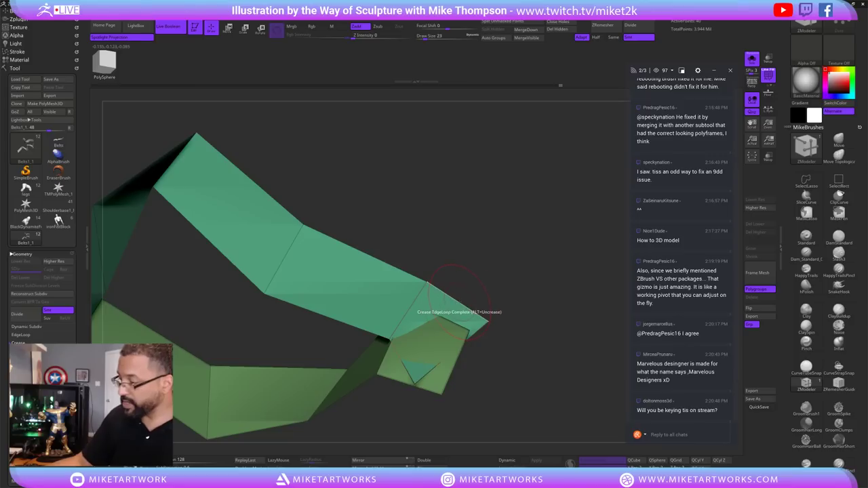
Orbit around the green strips to inspect their ends and bring up the polygon actions menu.
key(space)
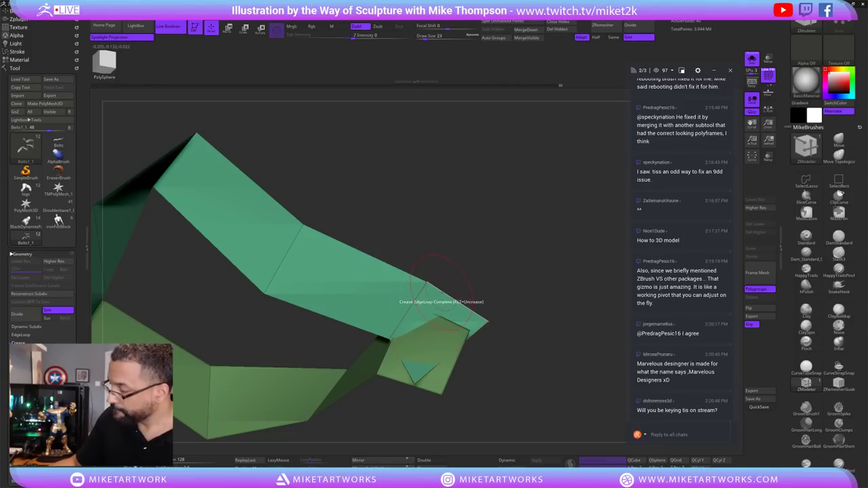
drag(461, 251, 340, 331)
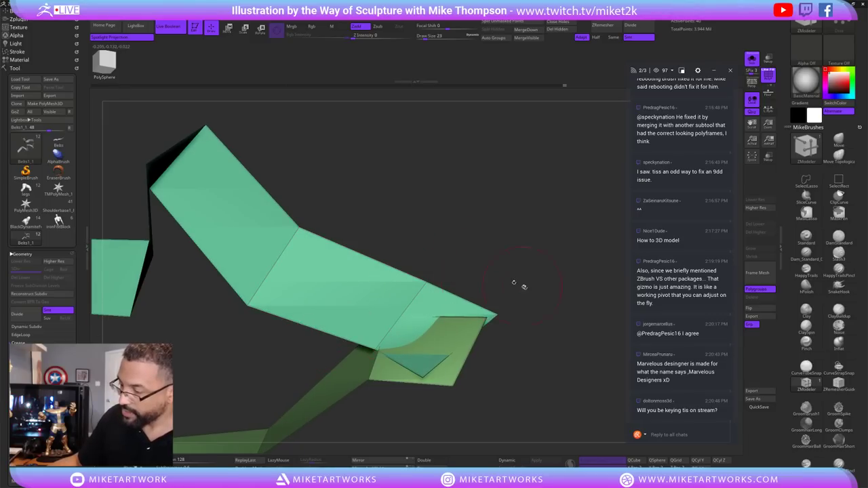
drag(523, 286, 556, 290)
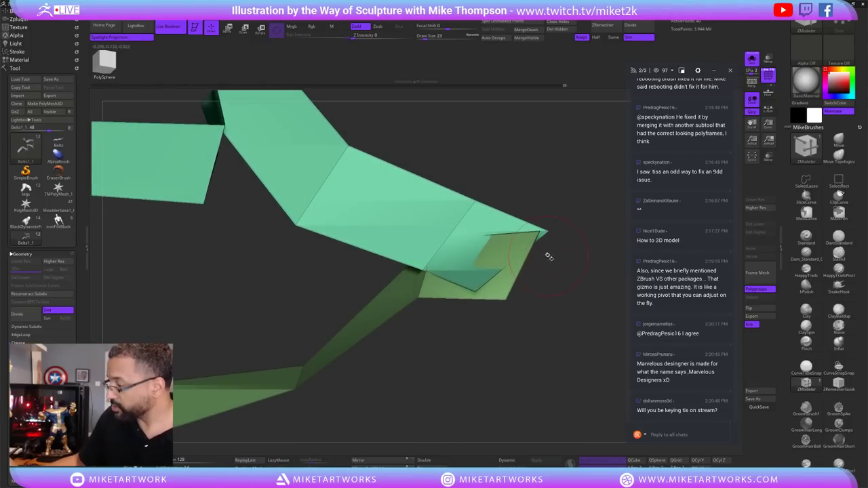
drag(555, 238, 460, 167)
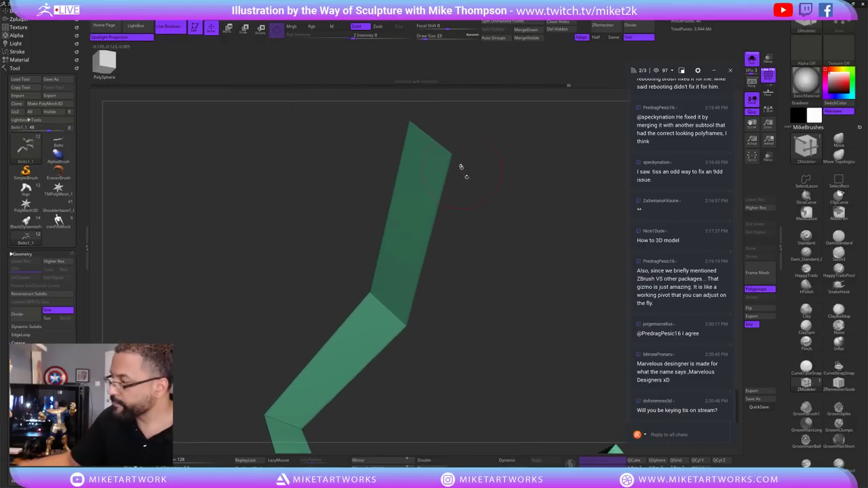
drag(507, 288, 569, 330)
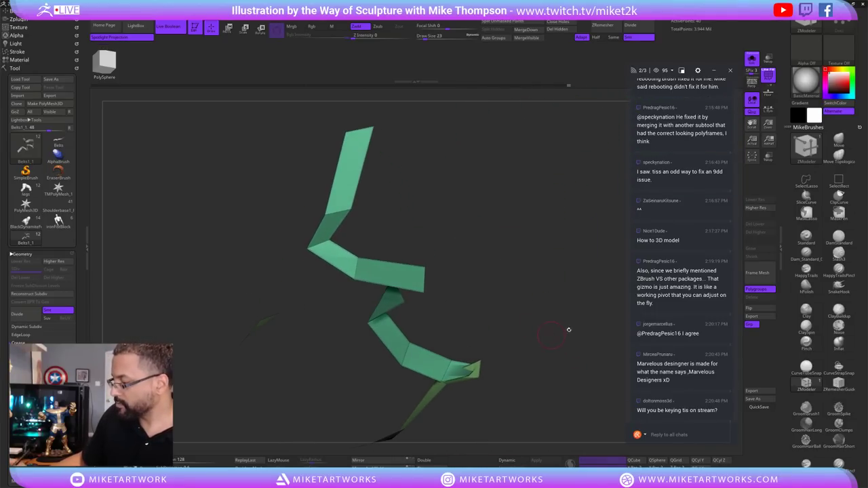
drag(614, 361, 532, 345)
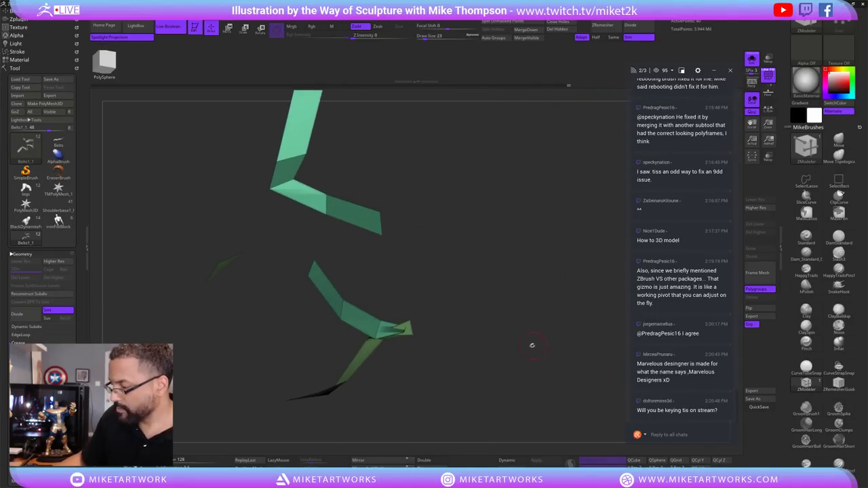
key(space)
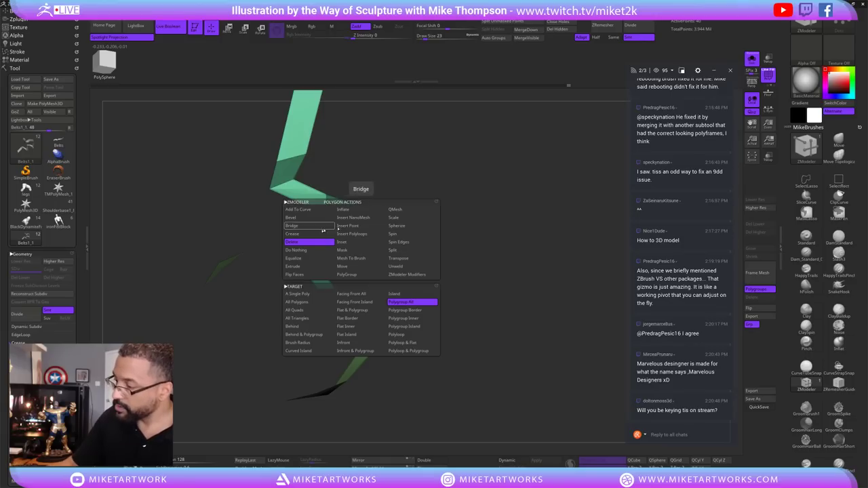
Set ZModeler to Extrude, show the full sculpt, and Flip the strap's faces.
click(299, 266)
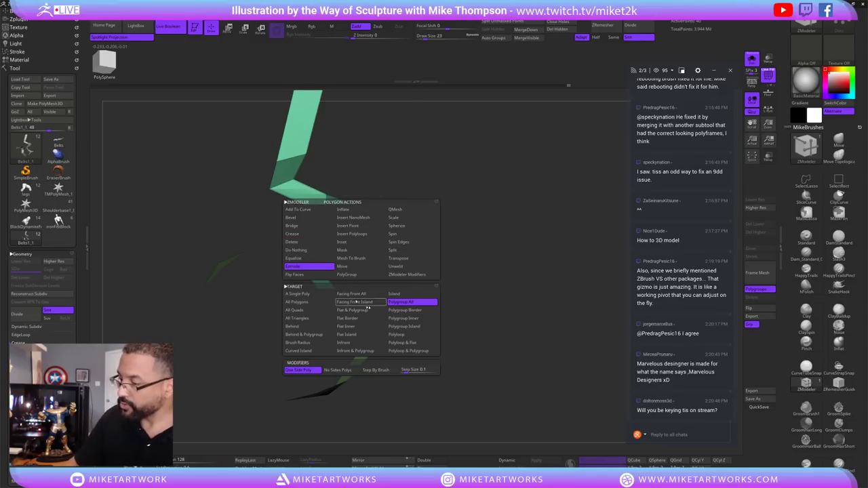
click(751, 59)
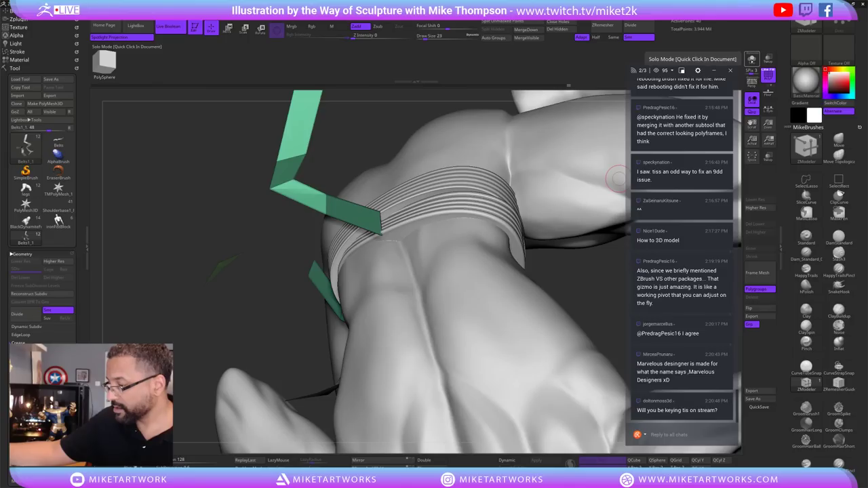
drag(705, 434, 705, 449)
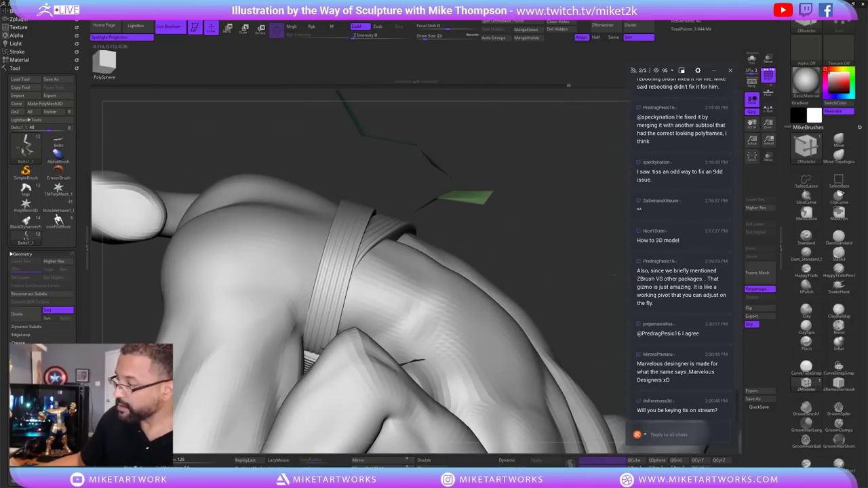
mouse_move(614, 274)
mouse_down()
mouse_move(560, 278)
mouse_move(590, 253)
mouse_up()
click(765, 310)
drag(574, 196, 543, 210)
Set draw size to 94, pick Move Topological, and isolate the green pieces with Solo.
key(s)
click(546, 205)
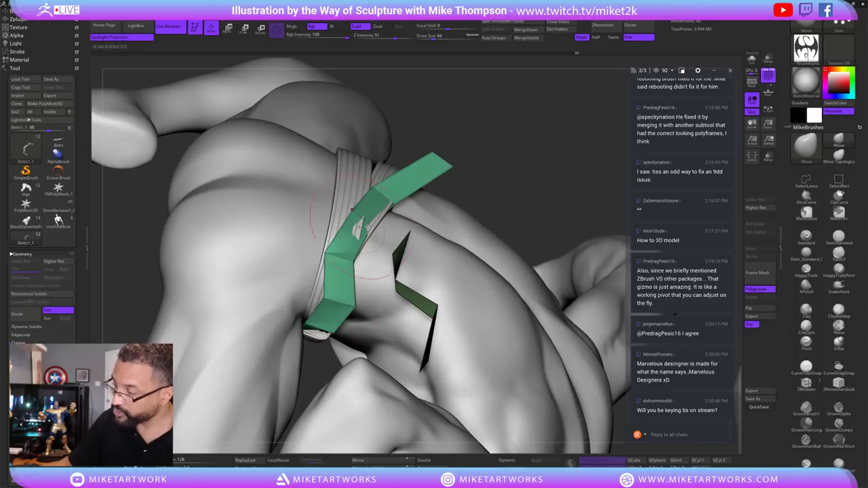
drag(508, 184, 399, 205)
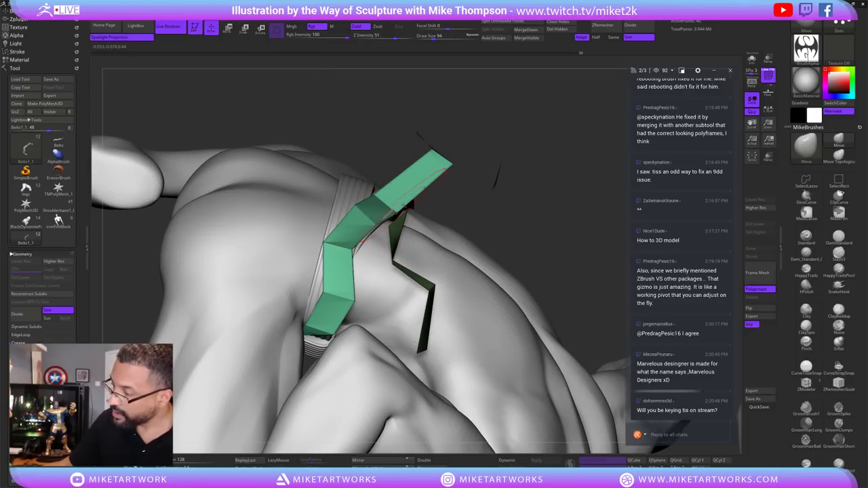
drag(570, 217, 349, 235)
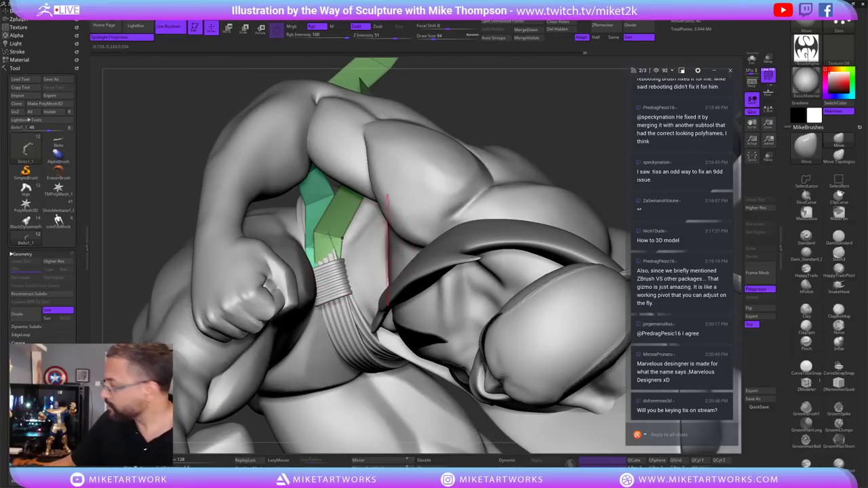
click(839, 156)
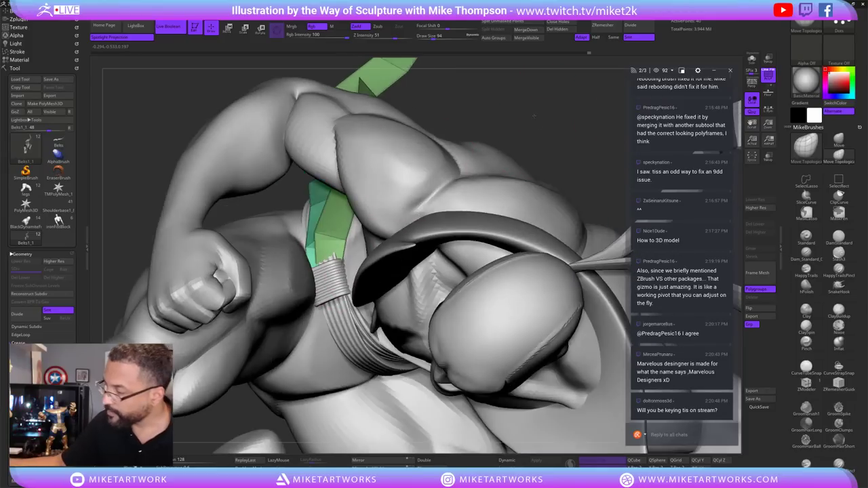
drag(390, 195, 536, 156)
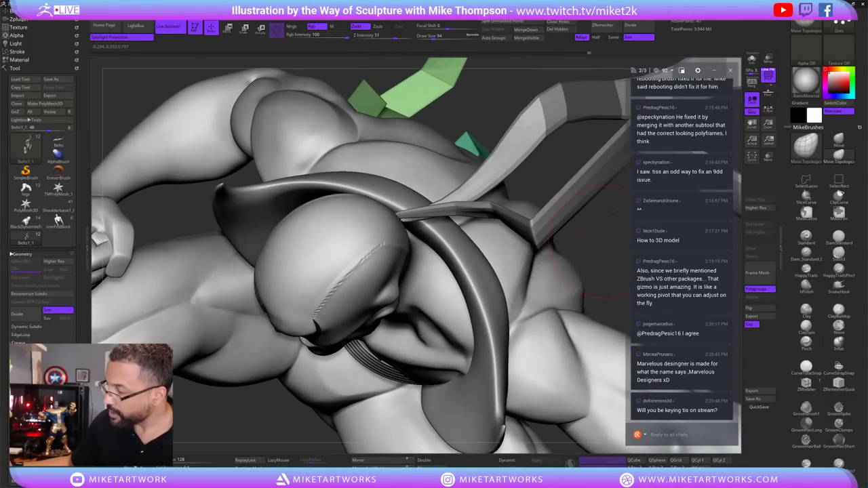
drag(597, 237, 345, 251)
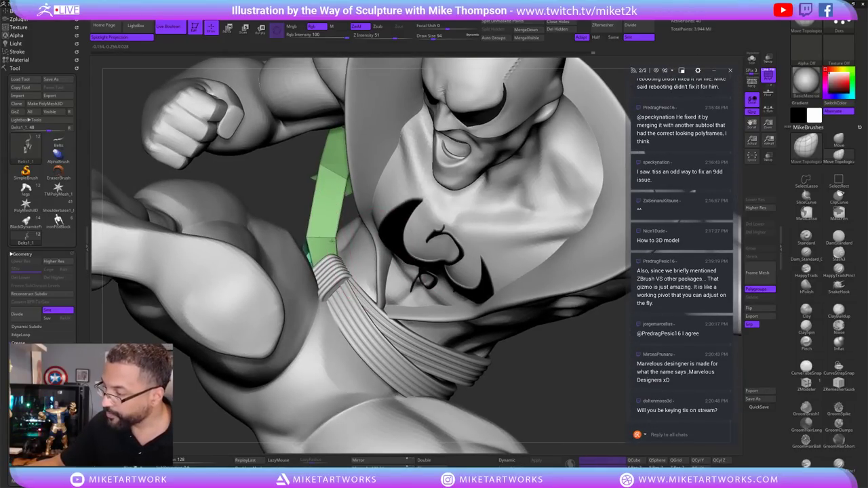
drag(400, 278, 333, 251)
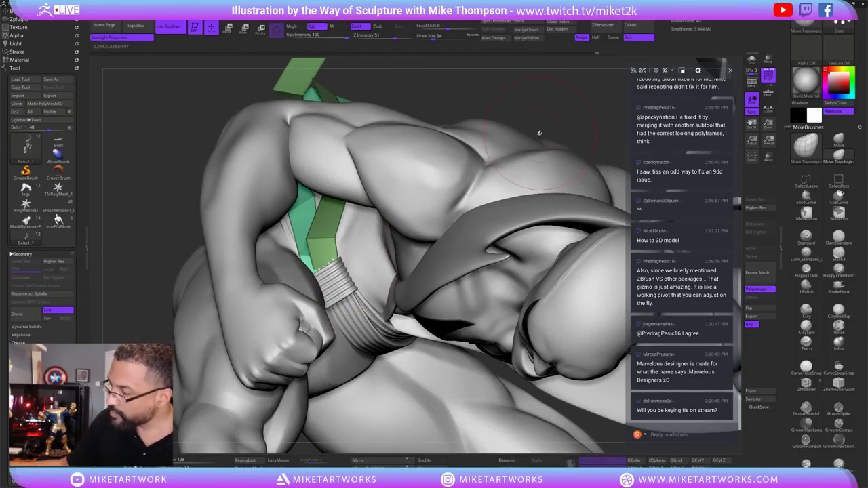
click(751, 60)
drag(477, 215, 328, 256)
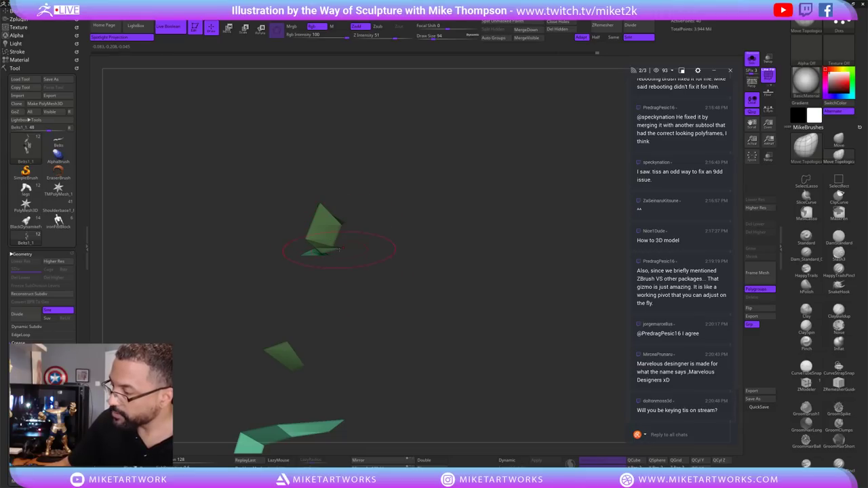
Show the full sculpt again and orbit behind the figure to frame the belt.
click(752, 60)
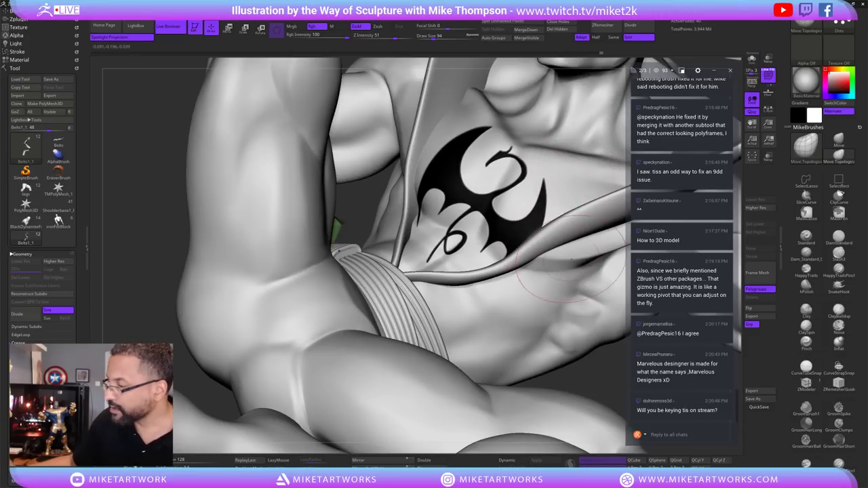
drag(607, 343, 601, 53)
drag(597, 380, 597, 136)
drag(607, 190, 589, 193)
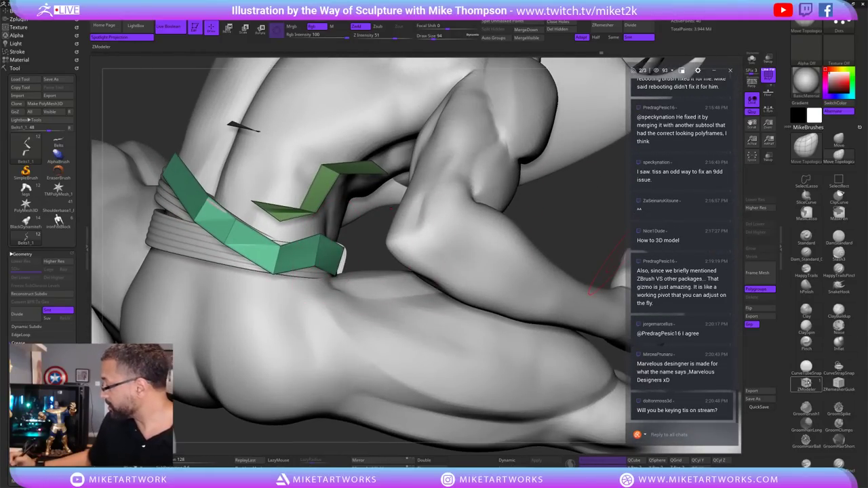
drag(607, 268, 597, 272)
Drag one belt polygroup outward using ZModeler's Move > Polygroup All action.
key(space)
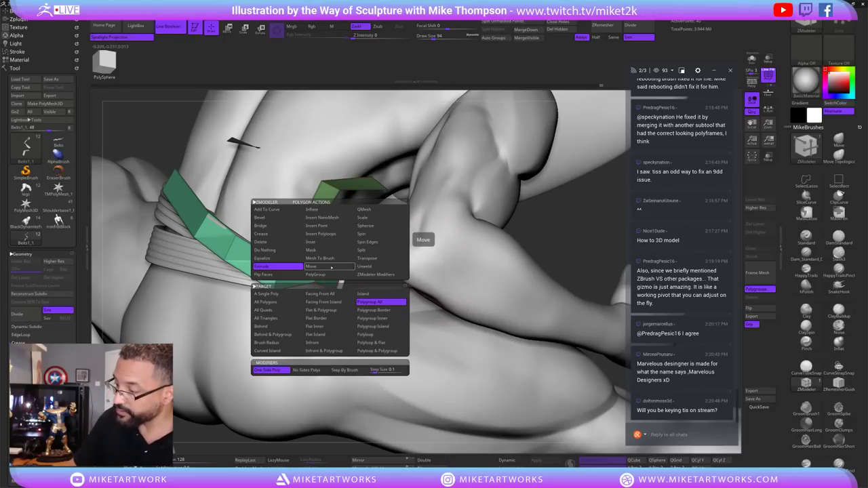
click(331, 269)
drag(308, 292, 326, 275)
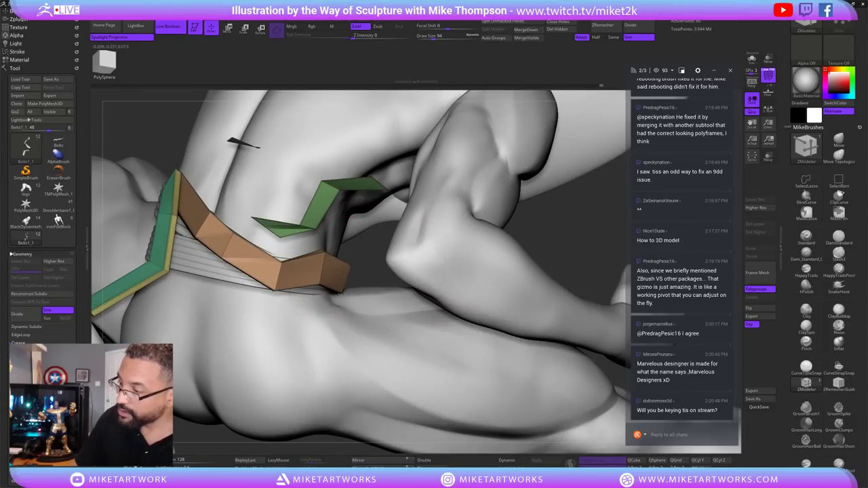
drag(580, 238, 353, 252)
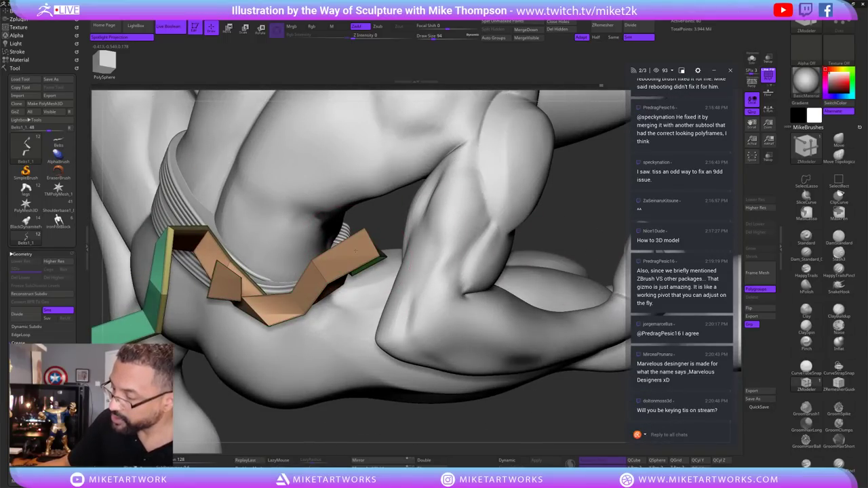
mouse_move(590, 204)
mouse_down()
mouse_move(585, 175)
mouse_move(522, 188)
mouse_move(574, 198)
mouse_move(555, 218)
mouse_move(597, 271)
mouse_up()
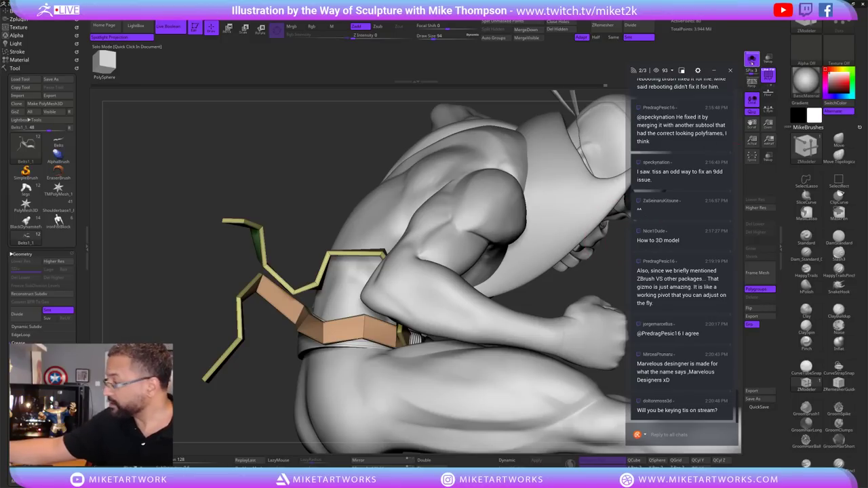
Preview the isolated belt with Dynamic subdivision, then switch the smoothing back off.
click(752, 60)
drag(565, 345, 541, 342)
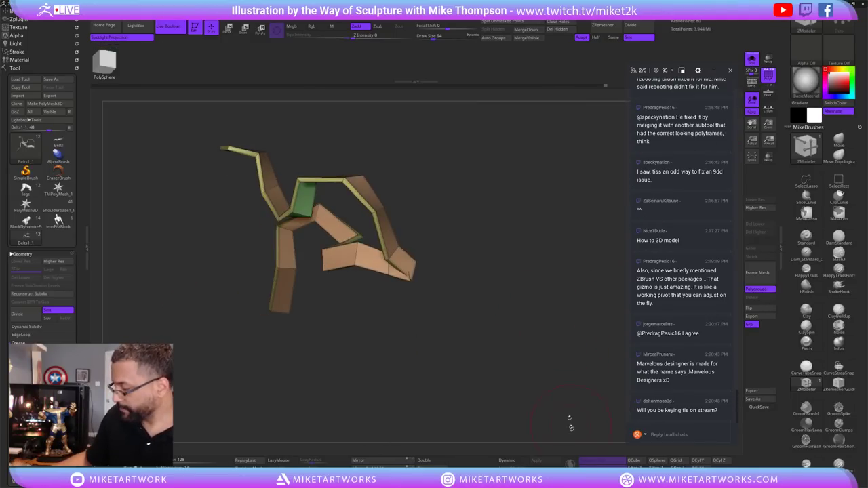
click(518, 460)
drag(562, 400, 564, 378)
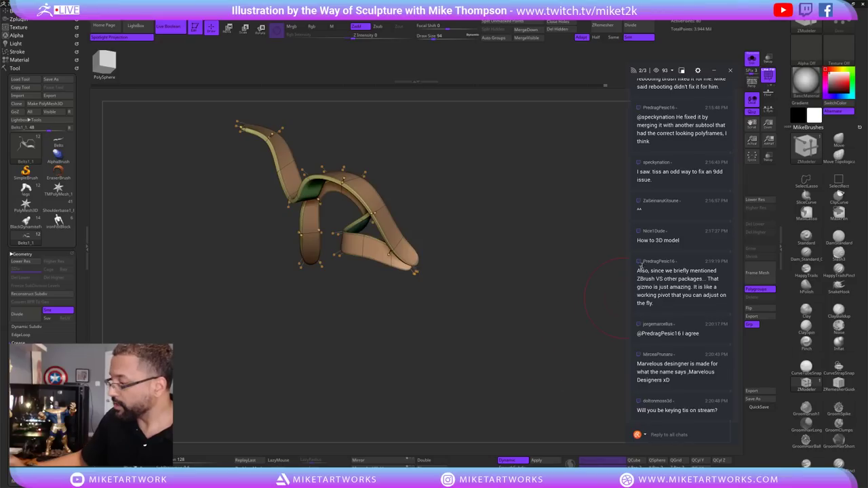
key(ctrl+shift+s)
ctrl+right_drag(321, 374, 381, 228)
key(shift+d)
right_drag(407, 189, 624, 134)
Isolate the belt again, set draw size to 21, and rotate to inspect the ribbon strips.
click(751, 59)
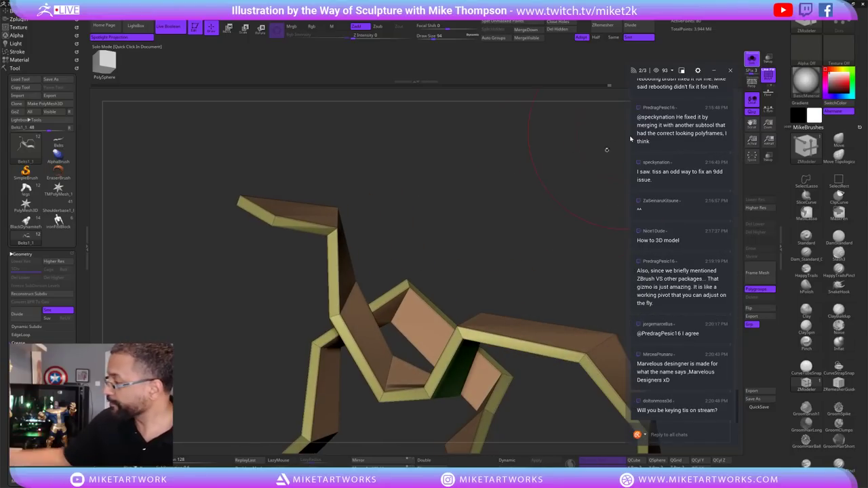
key(s)
drag(345, 223, 345, 223)
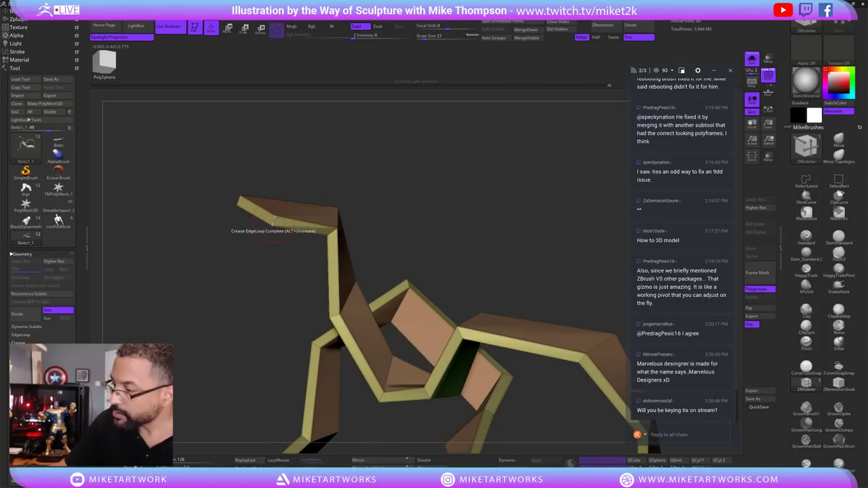
drag(274, 218, 442, 301)
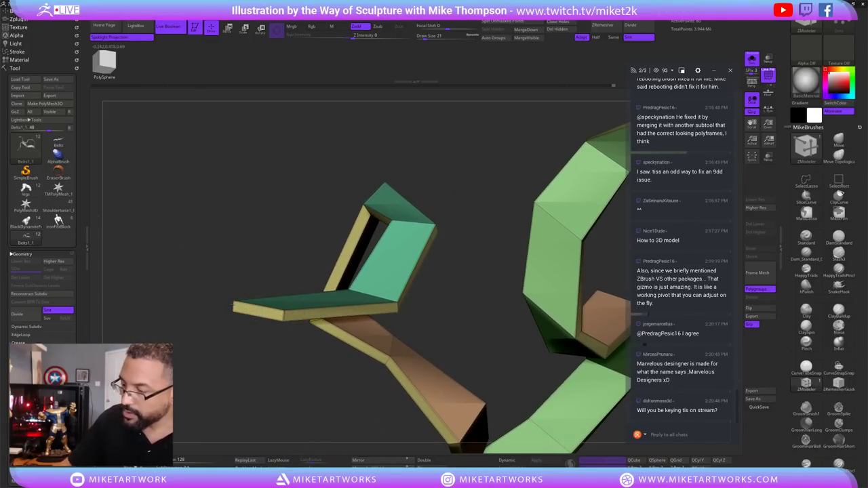
drag(519, 366, 333, 397)
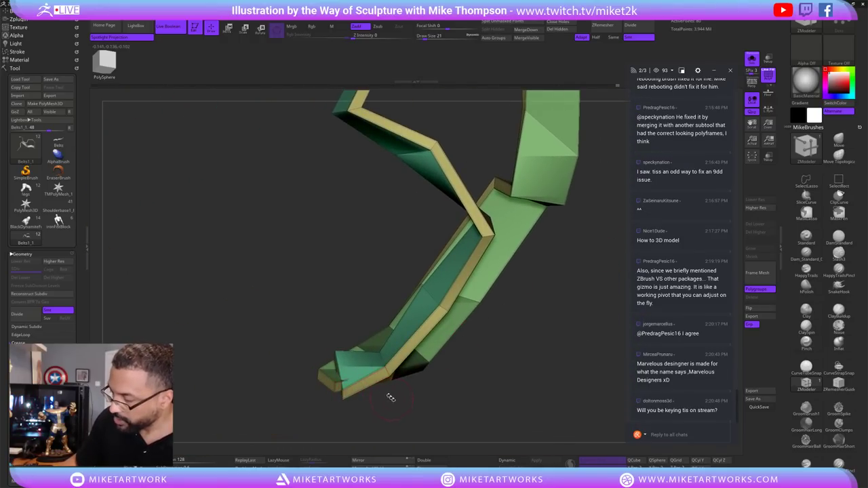
drag(393, 412, 554, 357)
Enable Dynamic subdivision on the ribbon and select the Move brush at Draw Size 140.
click(514, 461)
click(838, 140)
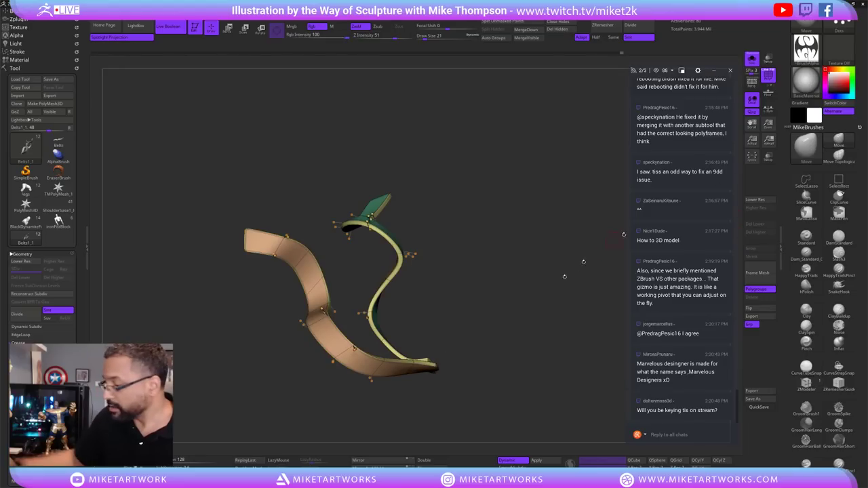
key(s)
mouse_move(502, 319)
mouse_down()
mouse_move(485, 300)
mouse_move(513, 287)
mouse_move(516, 295)
mouse_move(482, 292)
mouse_move(519, 279)
mouse_move(490, 312)
mouse_up()
key(s)
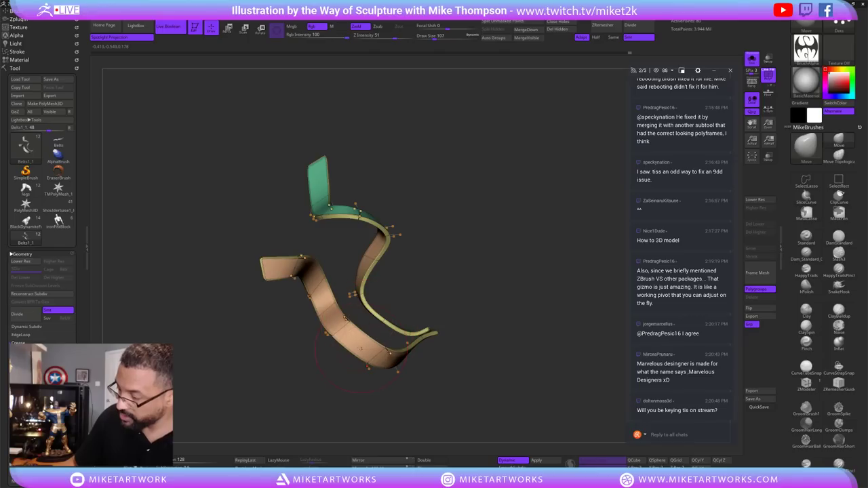
Bend the ribbon's green middle section rightward, then turn off Solo to show the figure again.
mouse_move(529, 344)
mouse_down()
mouse_move(522, 349)
mouse_move(539, 356)
mouse_move(559, 343)
mouse_move(519, 335)
mouse_move(526, 339)
mouse_move(529, 333)
mouse_move(486, 315)
mouse_up()
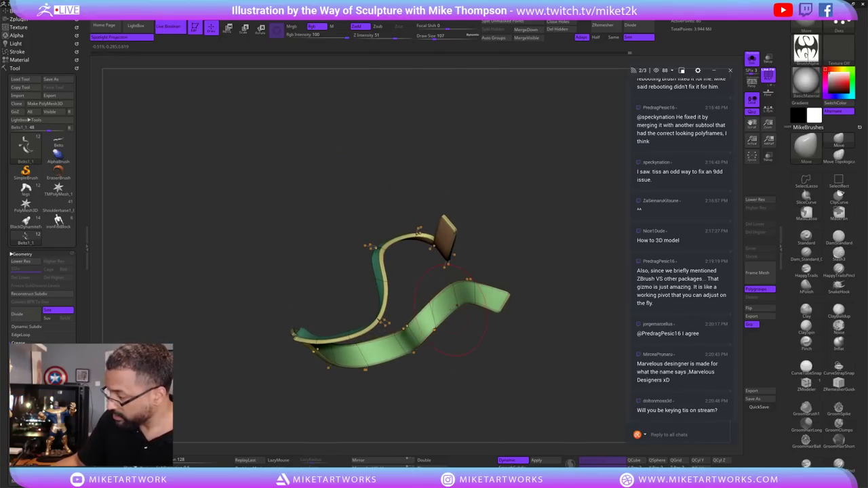
drag(523, 266, 563, 291)
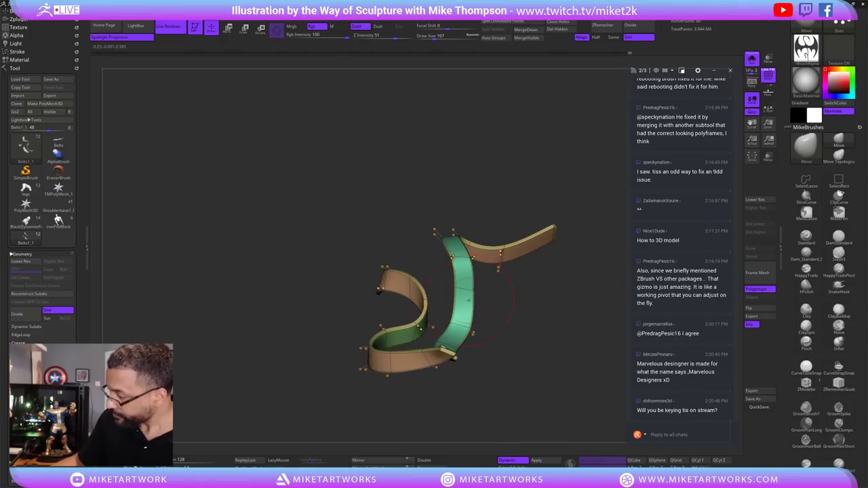
drag(468, 301, 476, 303)
drag(425, 242, 502, 328)
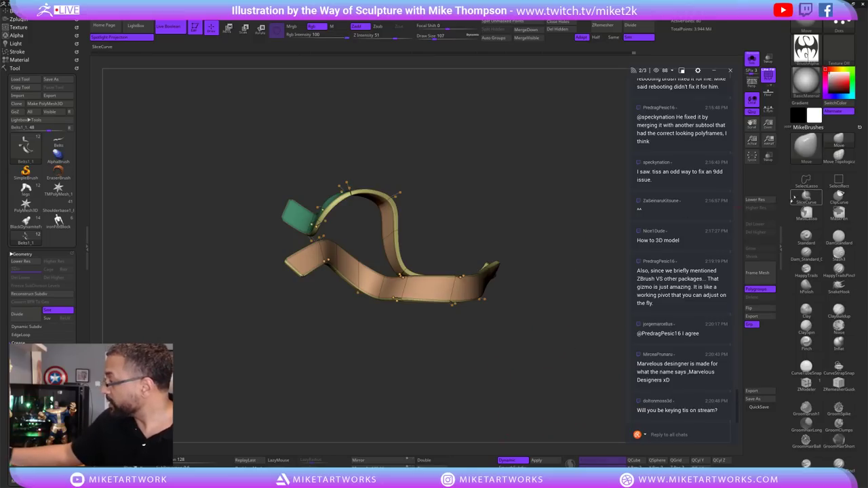
drag(787, 195, 780, 286)
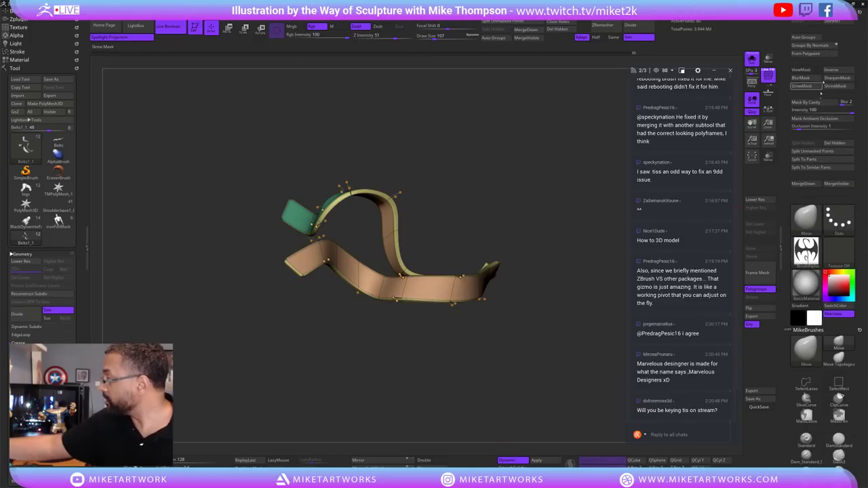
click(752, 59)
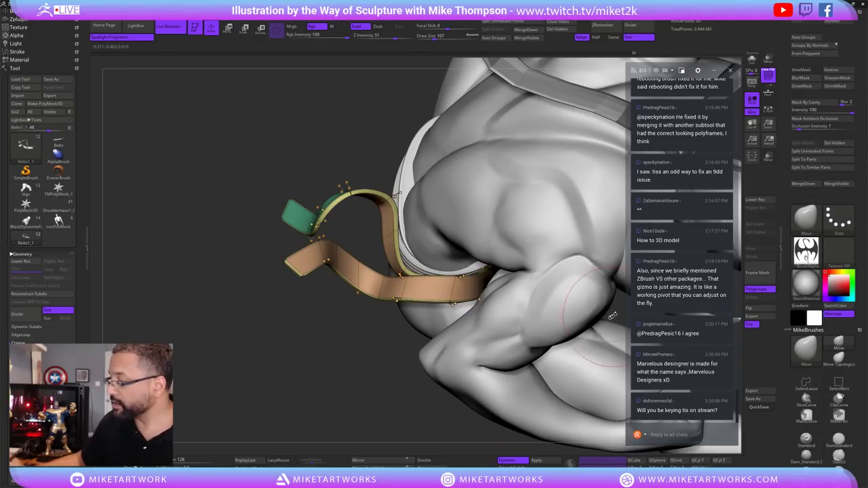
drag(424, 398, 585, 340)
key(space)
drag(582, 400, 572, 372)
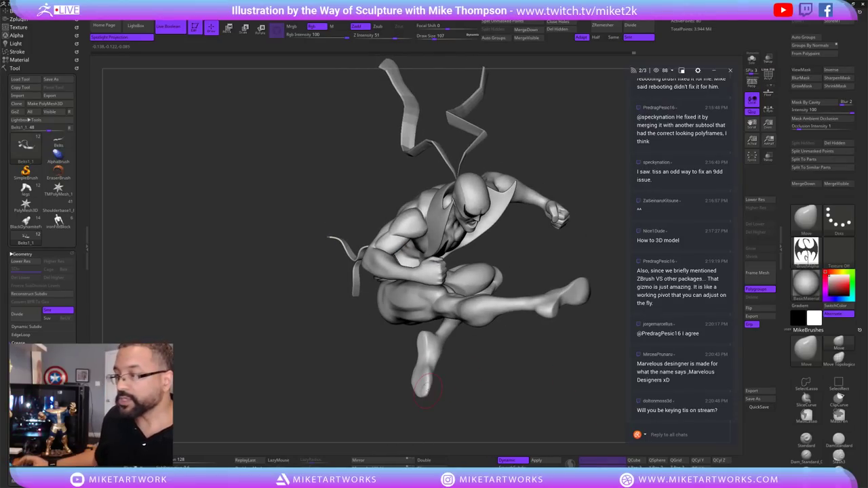
Save the Iron Fist sculpt as IFWIP5.ZTL, overwriting the existing file.
click(65, 79)
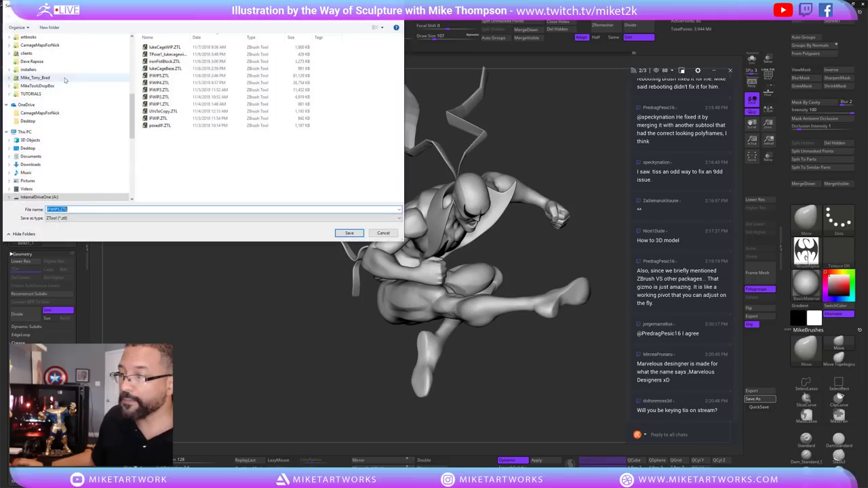
click(349, 233)
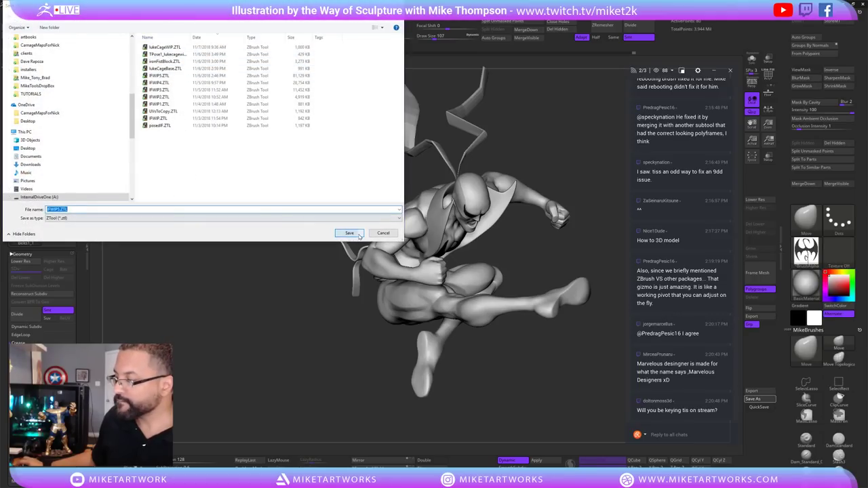
click(454, 243)
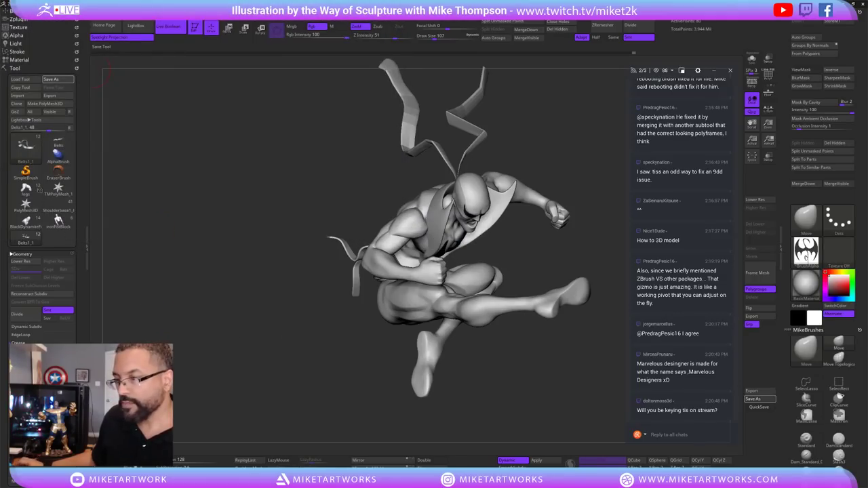
drag(589, 420, 565, 379)
mouse_move(466, 409)
mouse_down()
mouse_move(506, 411)
mouse_move(488, 379)
mouse_move(536, 366)
mouse_up()
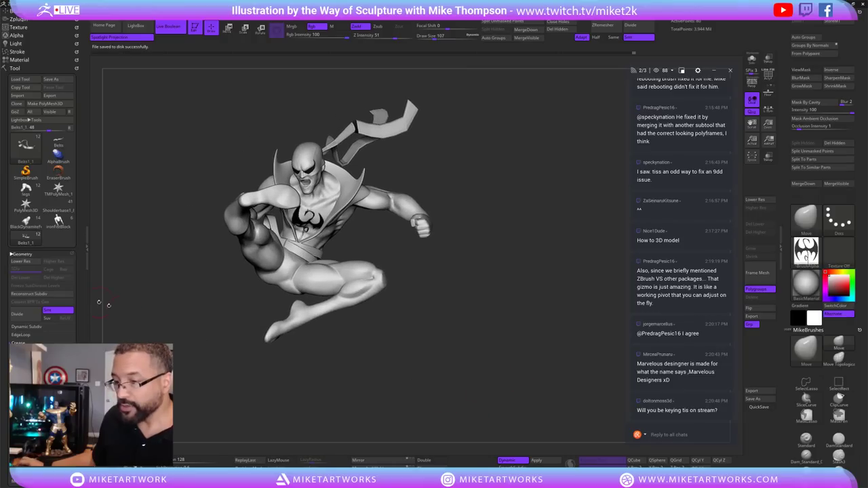
Load the Power Man legs model and turn it to a more side-on view.
click(27, 190)
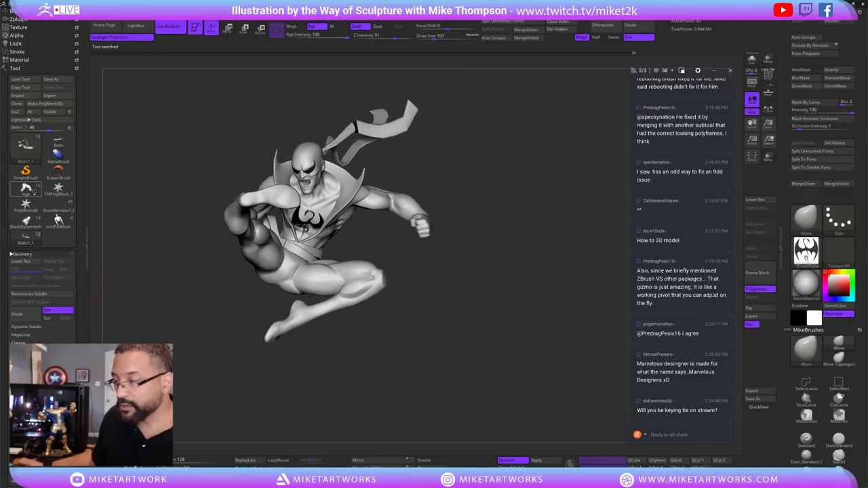
scroll(468, 340, up, 3)
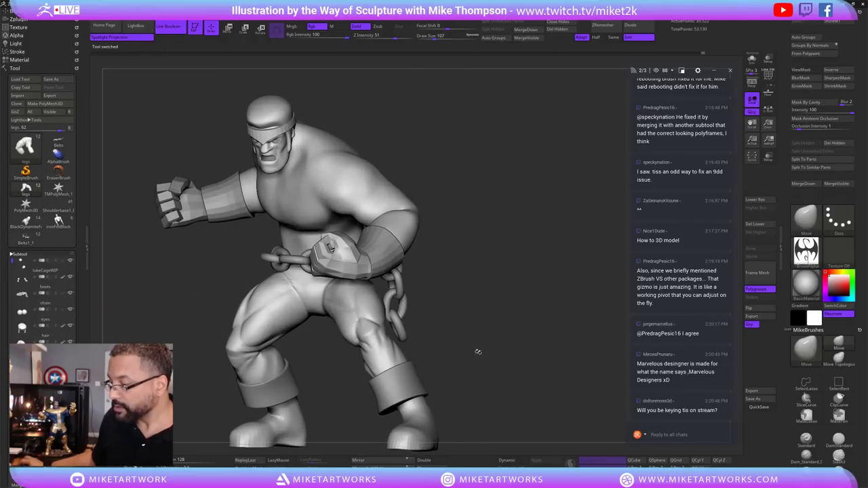
scroll(458, 339, up, 3)
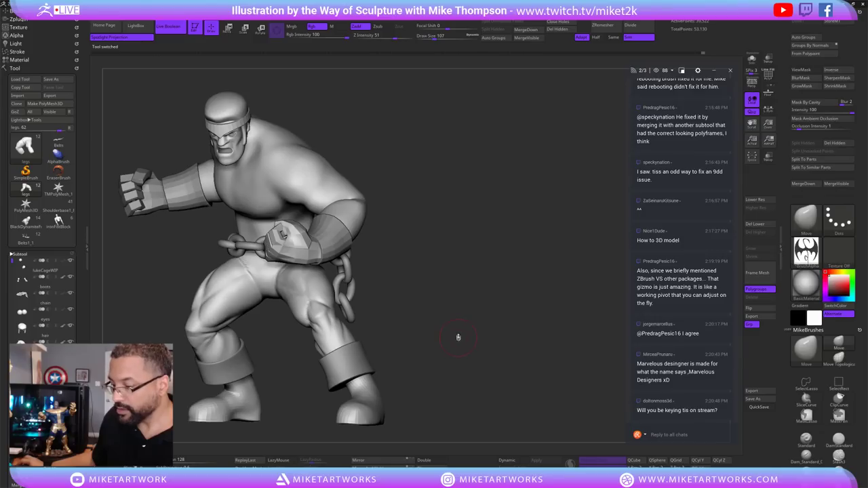
mouse_move(435, 344)
mouse_down()
mouse_move(452, 329)
mouse_move(636, 308)
mouse_up()
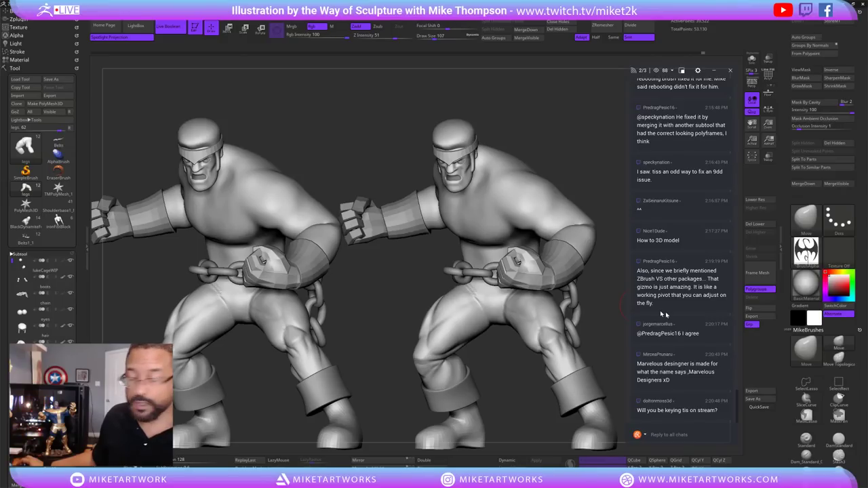
drag(609, 296, 588, 323)
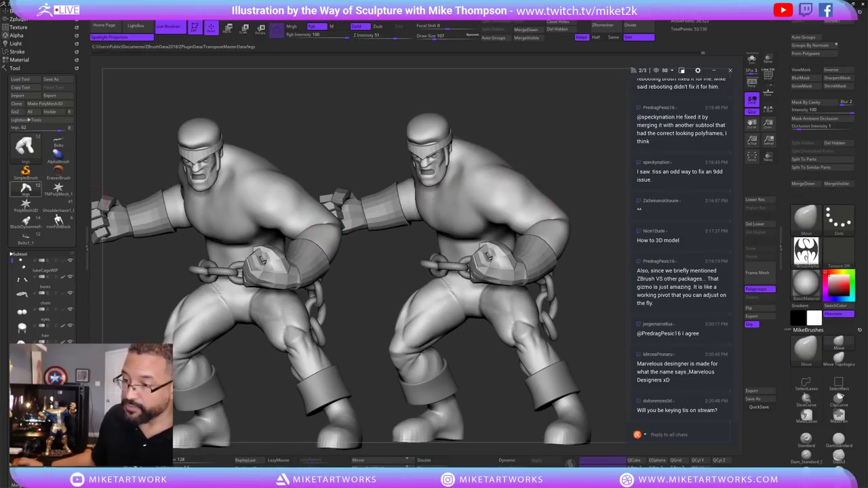
Bring the Iron Fist tool back in beside Power Man from the Tool palette.
mouse_move(59, 220)
mouse_move(58, 144)
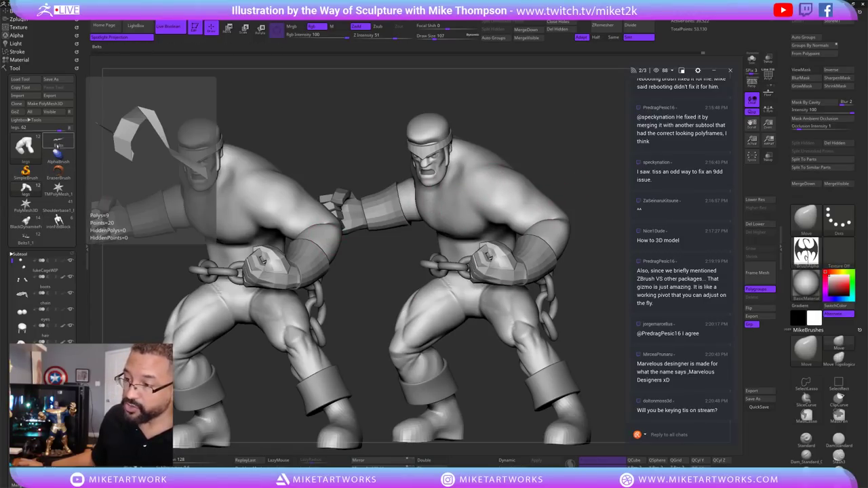
mouse_move(25, 220)
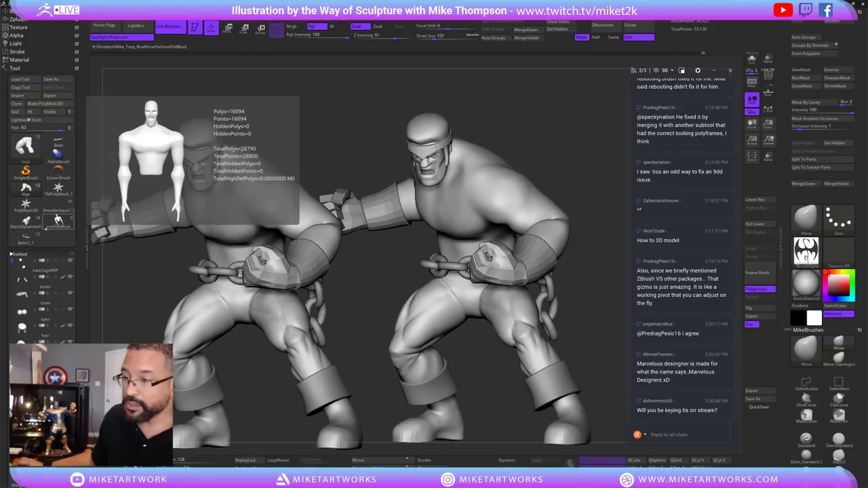
click(58, 220)
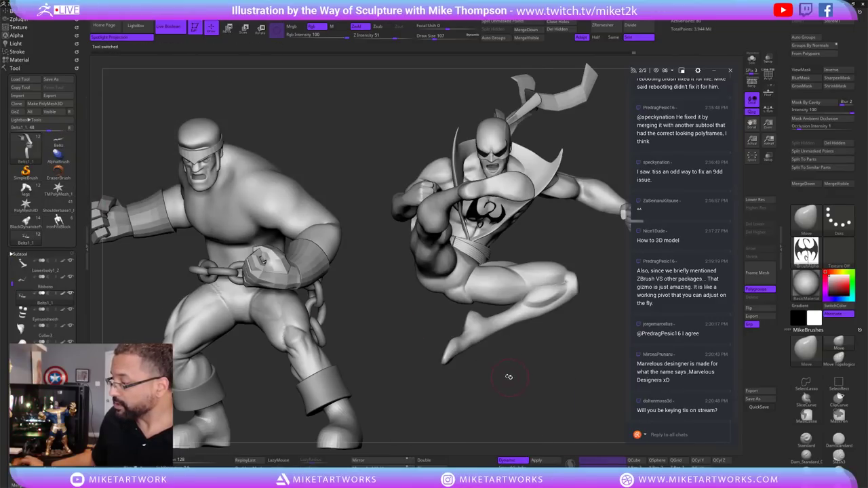
Turn on Solo so only Iron Fist's ribbon subtool shows, hiding the rest of his body.
drag(499, 374, 432, 309)
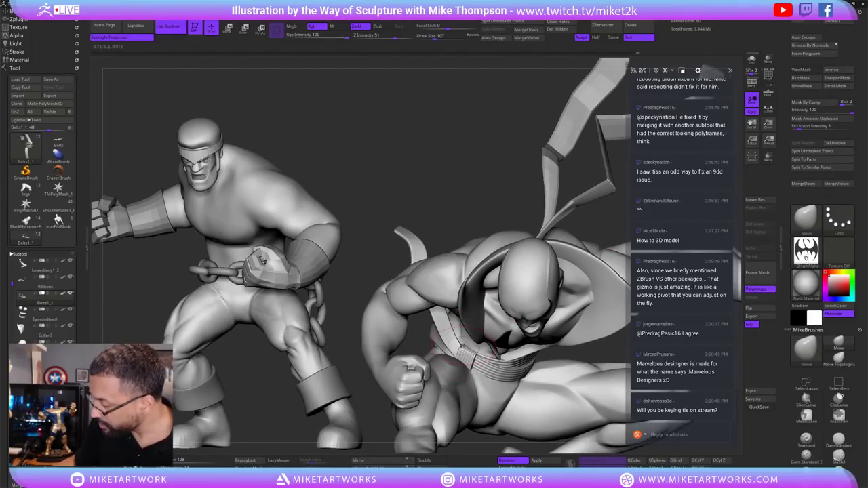
drag(499, 191, 536, 210)
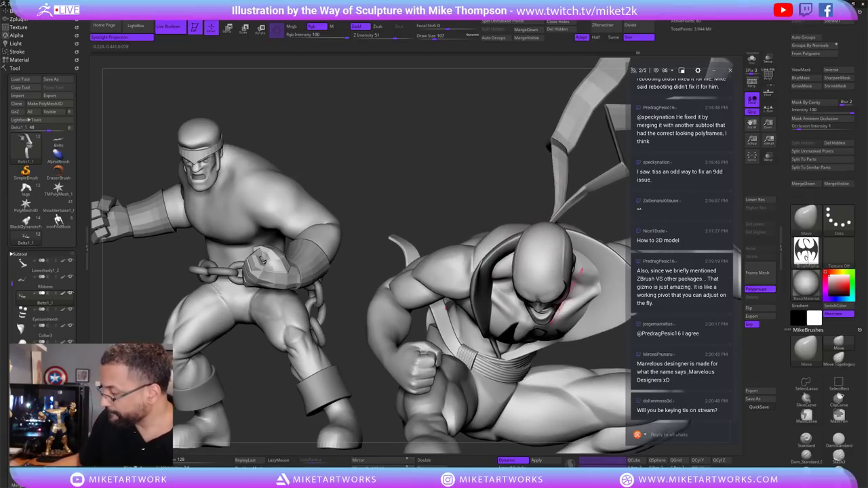
click(752, 59)
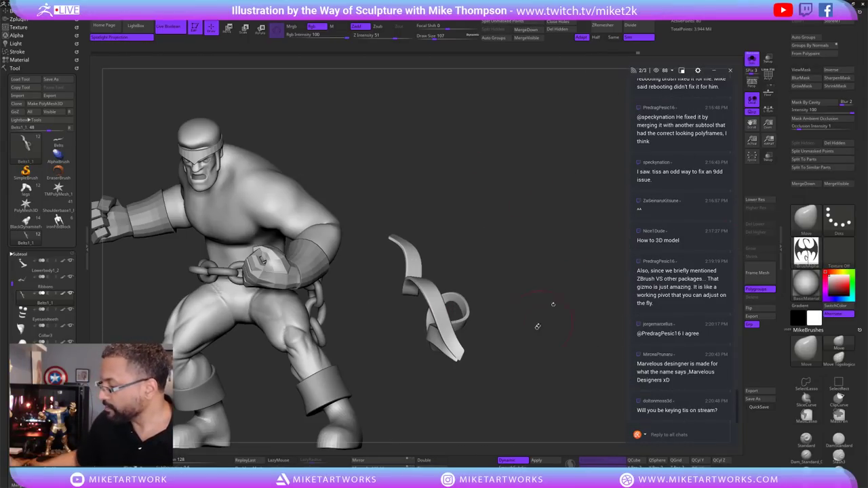
drag(498, 344, 573, 362)
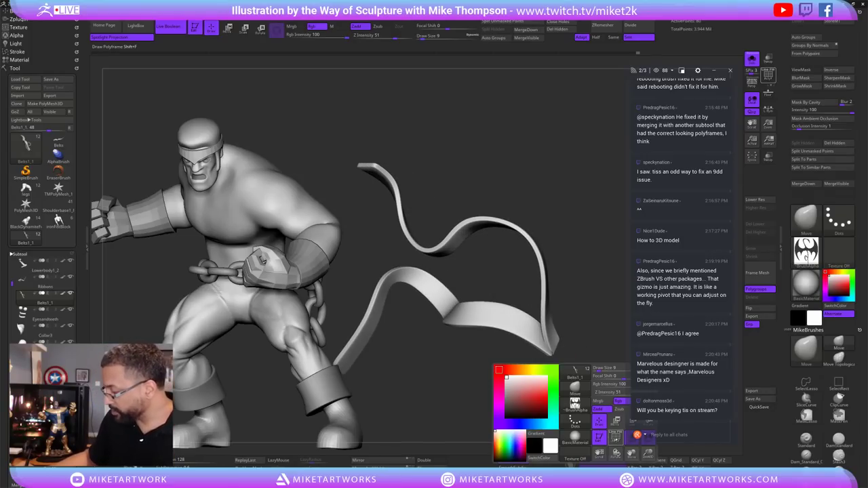
Show the ribbon in Polyframe and turn off its Dynamic subdivision.
key(shift+f)
mouse_move(584, 351)
mouse_down()
mouse_move(595, 348)
mouse_move(574, 350)
mouse_up()
click(520, 460)
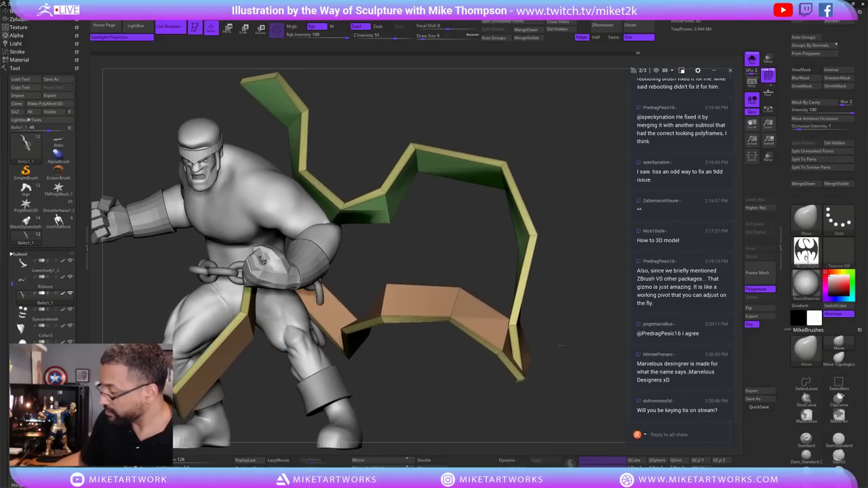
drag(603, 289, 597, 293)
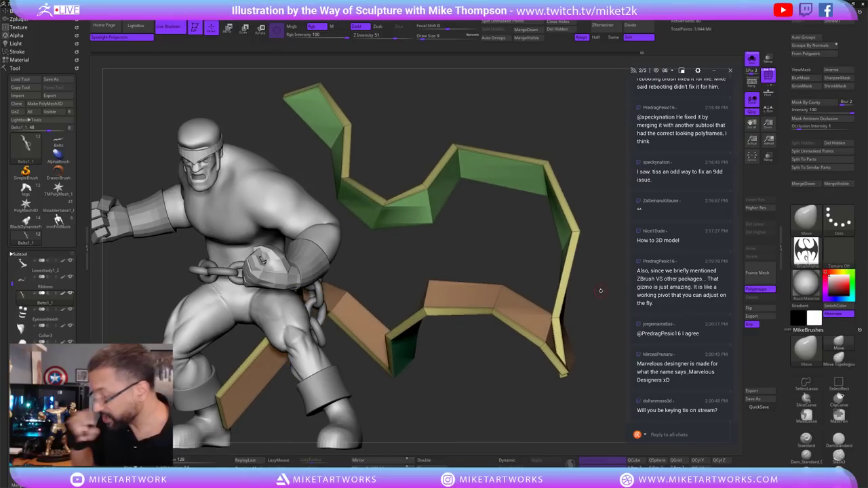
Isolate the ribbon's edge strips, then its face panels, and give each a new polygroup.
ctrl+shift+click(555, 322)
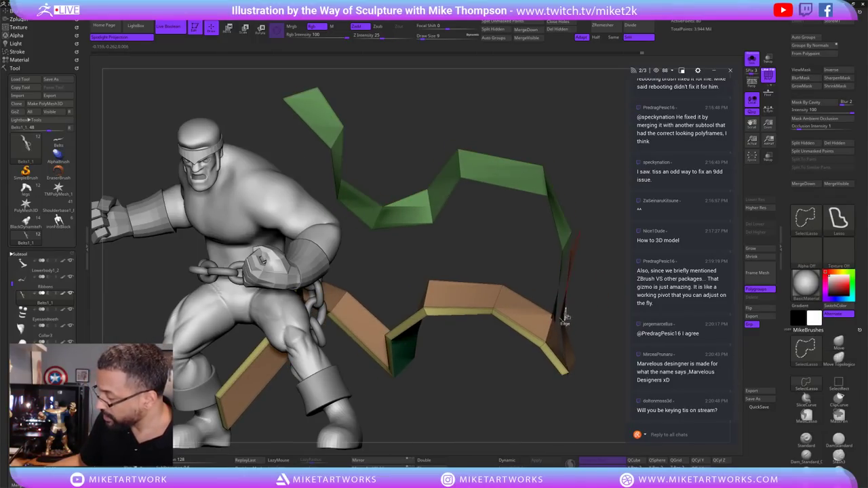
ctrl+shift+drag(543, 346, 547, 348)
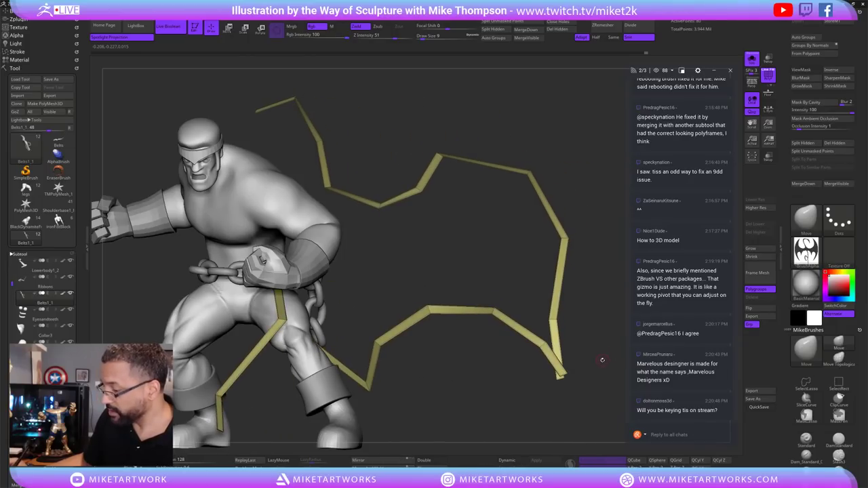
key(ctrl+w)
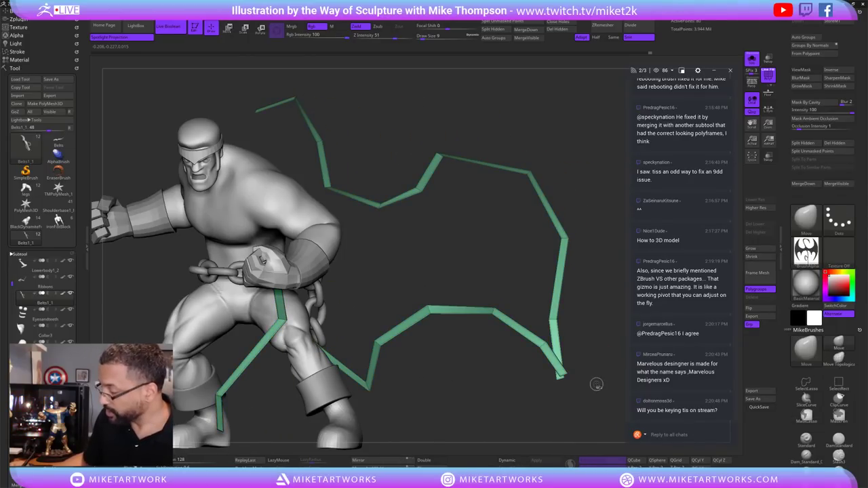
ctrl+shift+drag(596, 388, 597, 391)
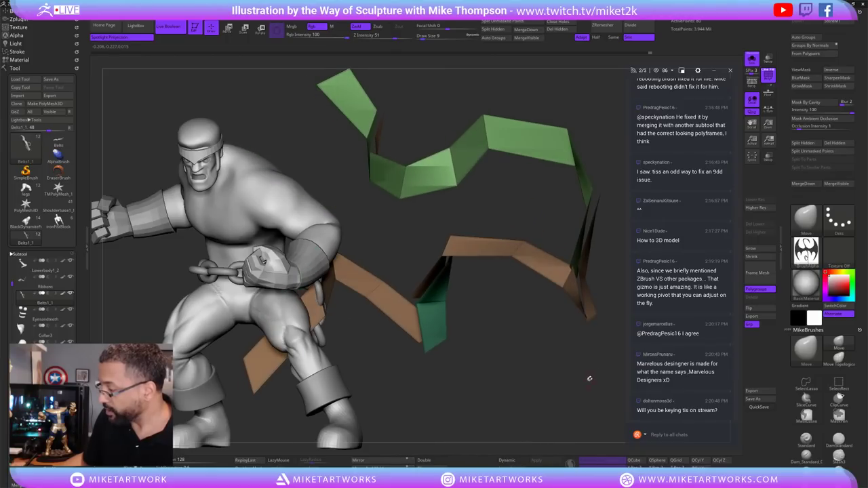
key(ctrl+w)
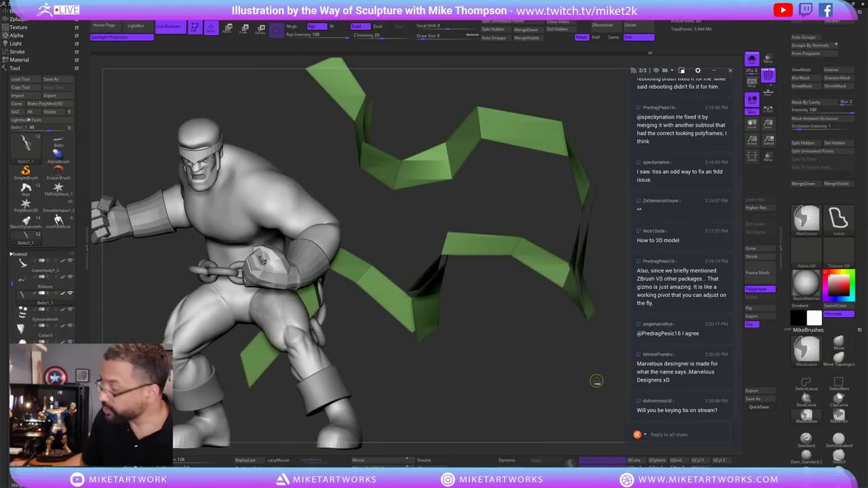
key(ctrl+w)
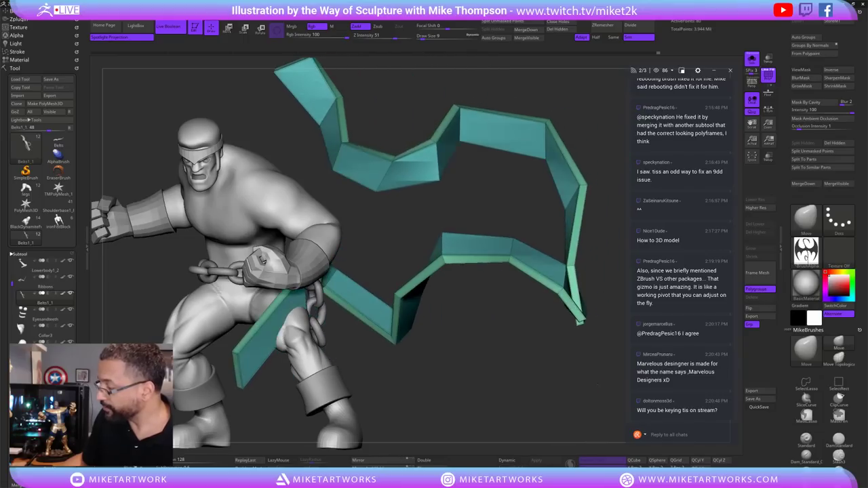
Give the ribbon faces another polygroup and reveal the full ribbon with teal edge bands.
key(ctrl+w)
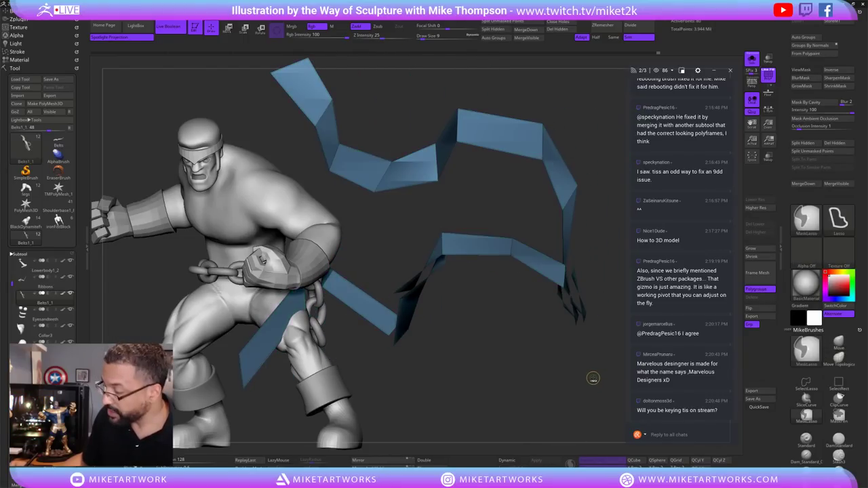
key(ctrl+w)
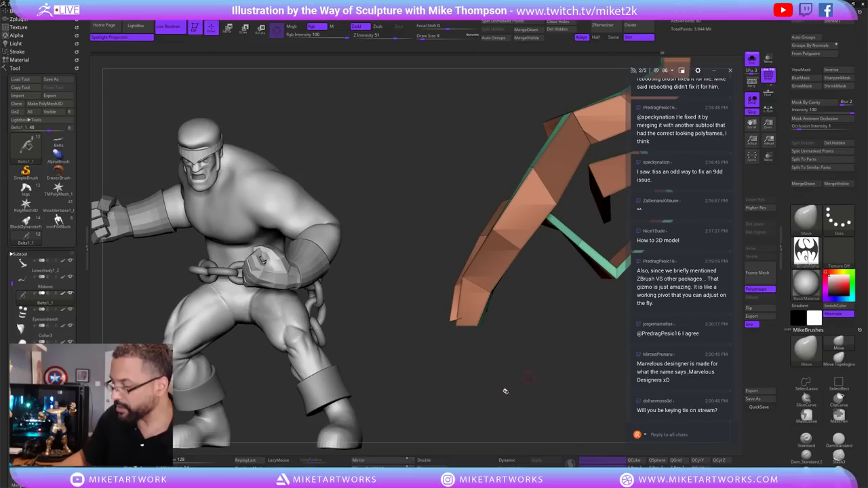
Inspect the ribbon's panels from several angles, then save the project.
drag(529, 381, 547, 397)
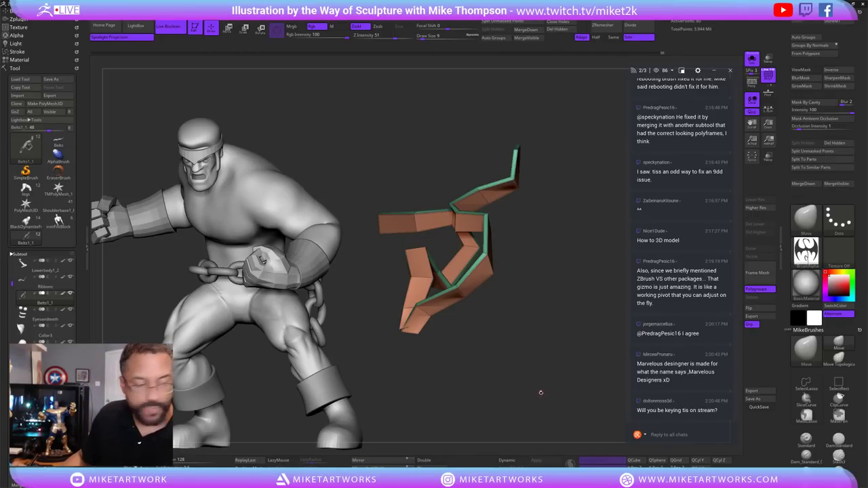
drag(544, 384, 524, 374)
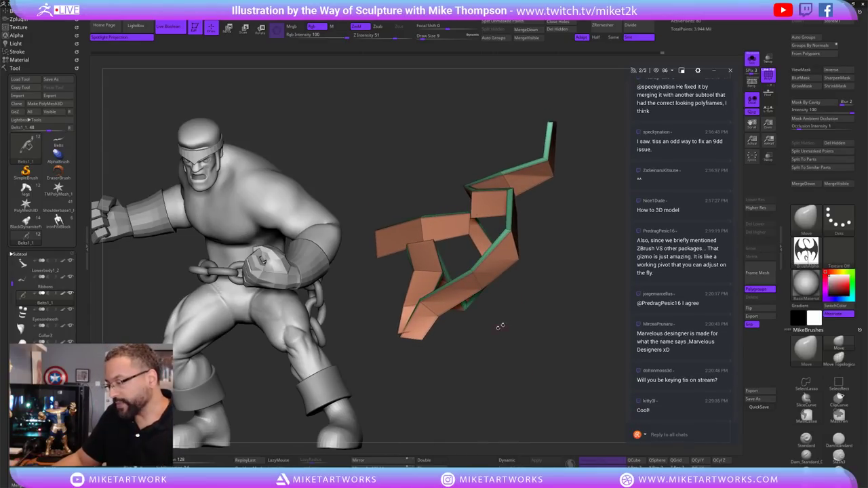
drag(515, 346, 523, 347)
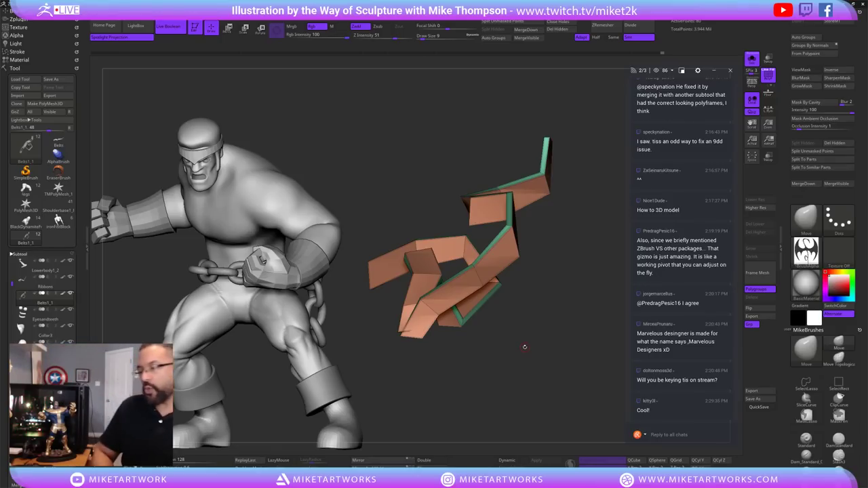
drag(562, 344, 574, 331)
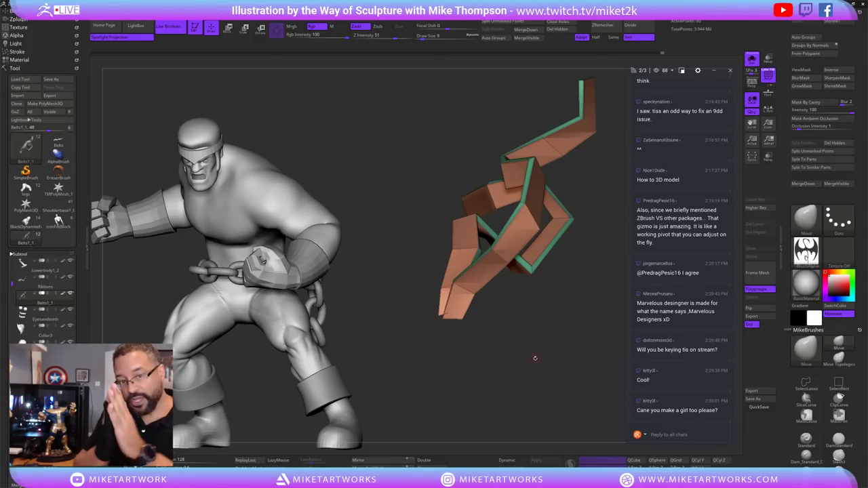
drag(546, 366, 495, 381)
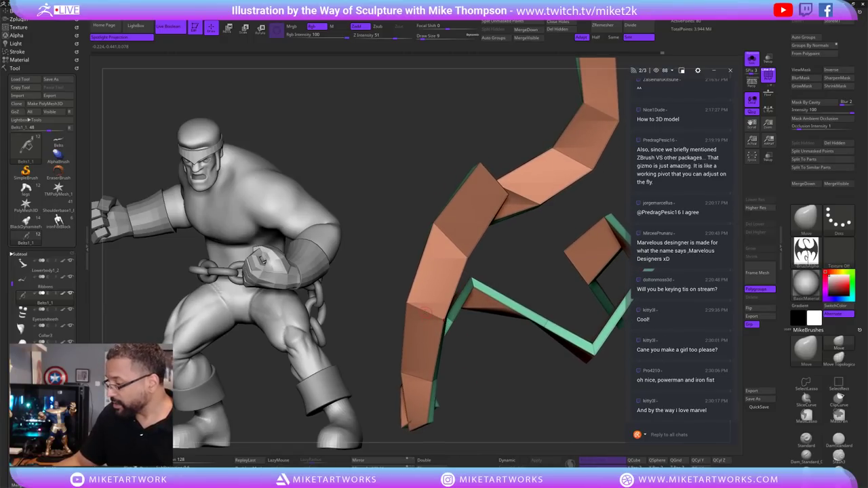
scroll(781, 368, down, 5)
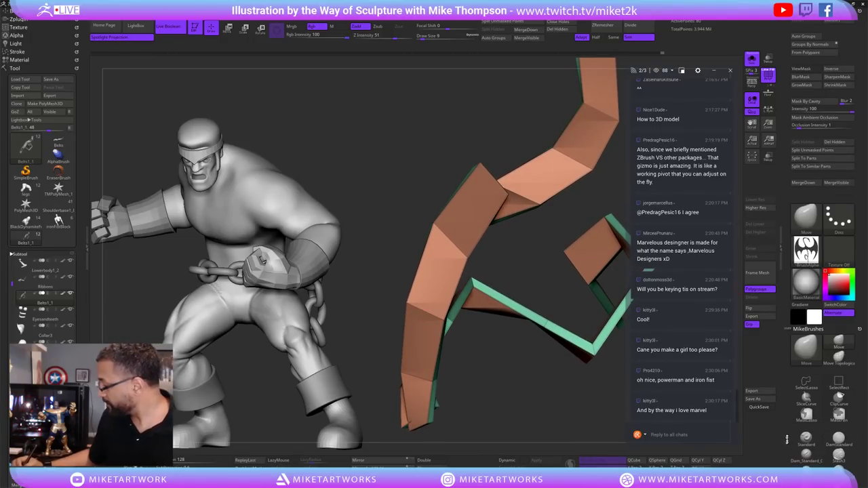
scroll(781, 368, up, 2)
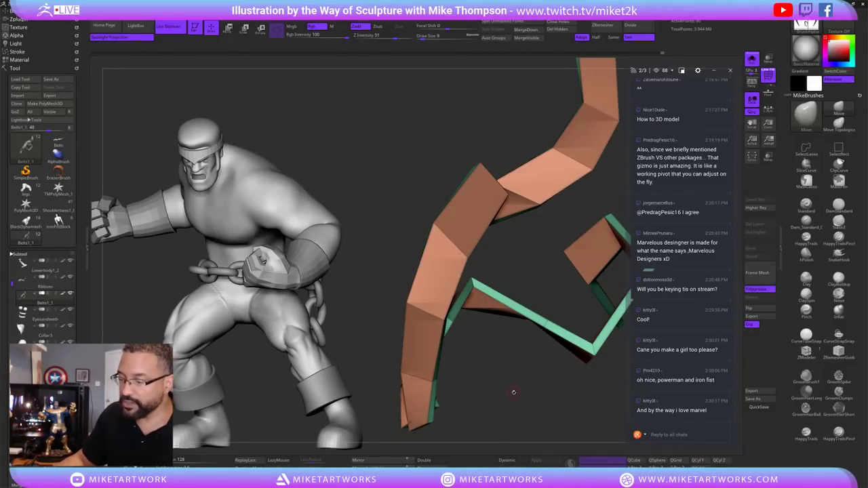
drag(515, 385, 517, 395)
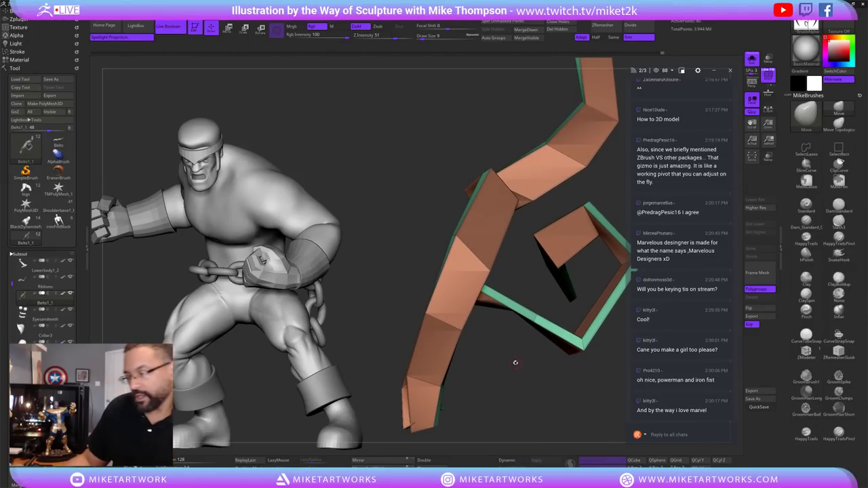
mouse_move(516, 381)
mouse_down()
mouse_move(509, 395)
mouse_move(509, 387)
mouse_up()
key(ctrl+s)
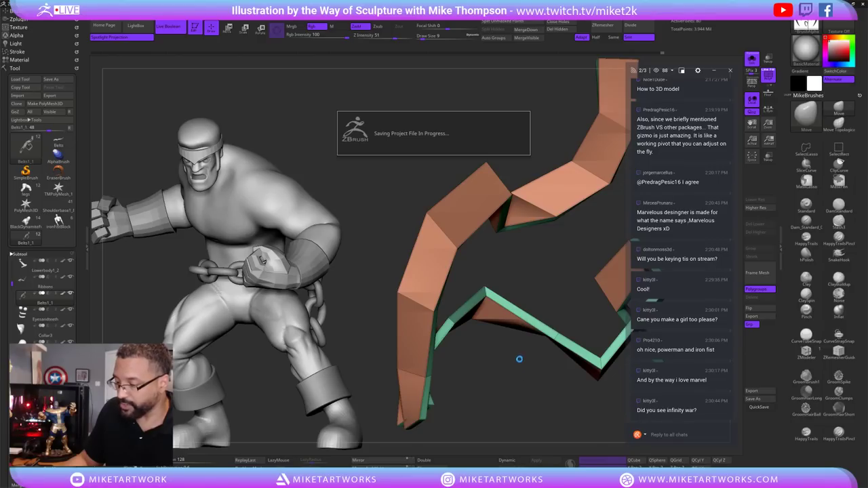
Bring up the spacebar brush popup to pick the ZModeler brush.
drag(512, 360, 512, 377)
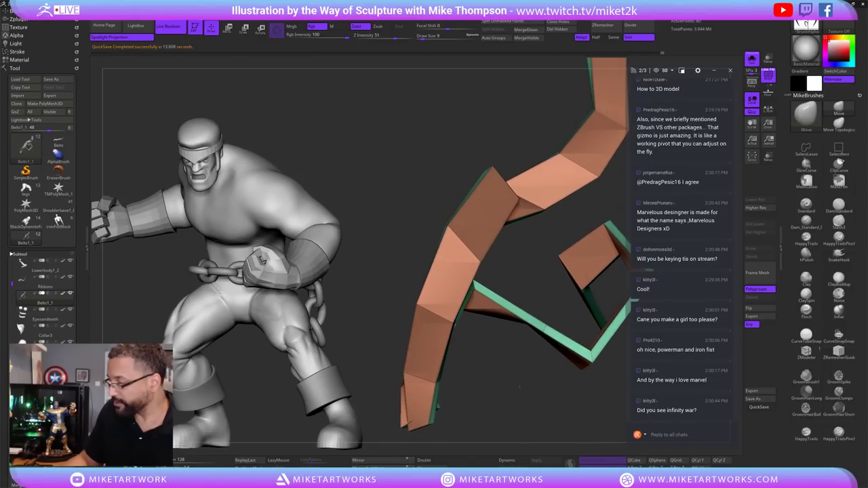
key(space)
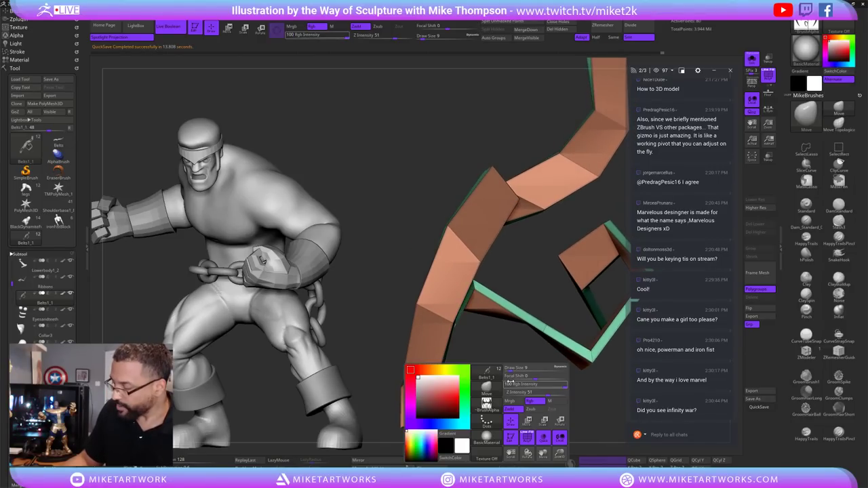
key(space)
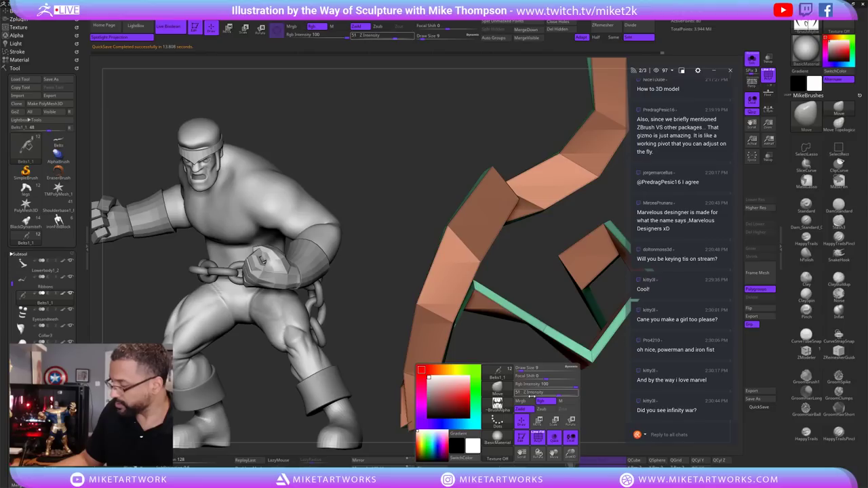
drag(526, 363, 541, 368)
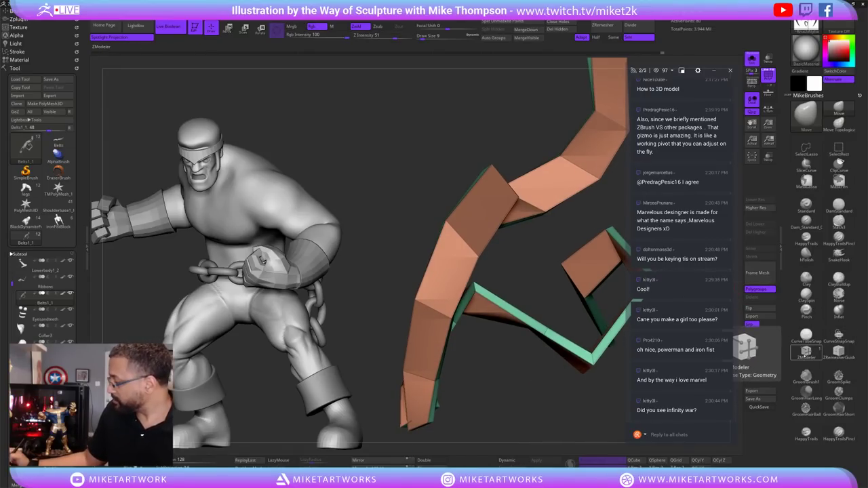
Set ZModeler to Insert Multiple EdgeLoops with Alternate Polygroup and stripe the ribbon lengthwise.
key(f)
drag(464, 417, 462, 337)
click(432, 339)
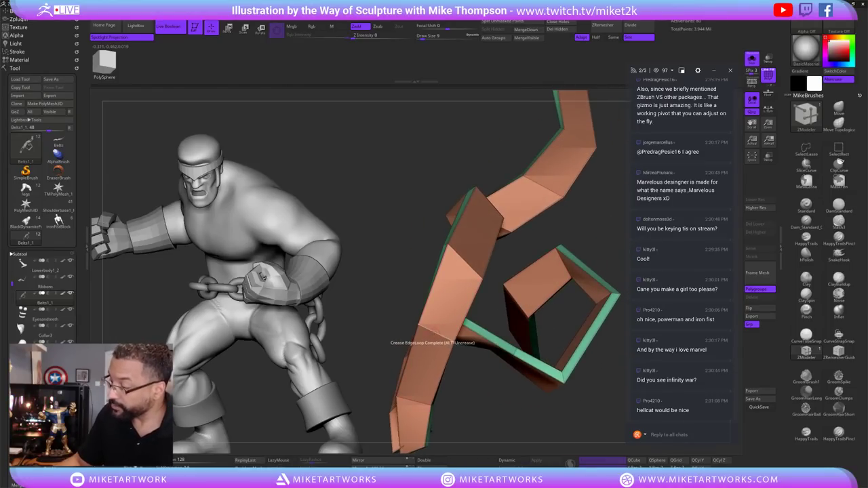
key(space)
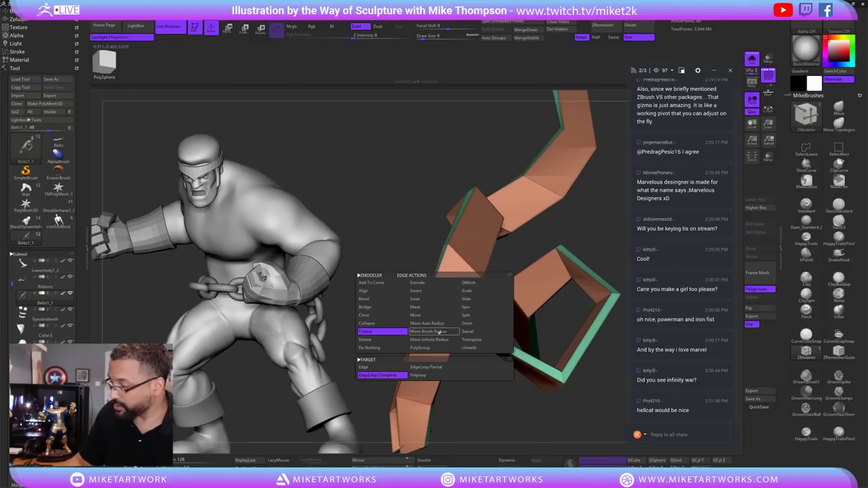
click(433, 291)
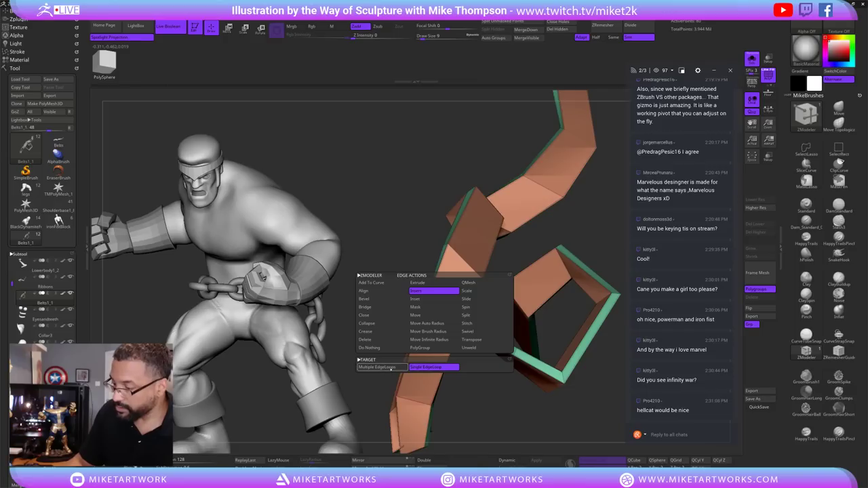
click(391, 367)
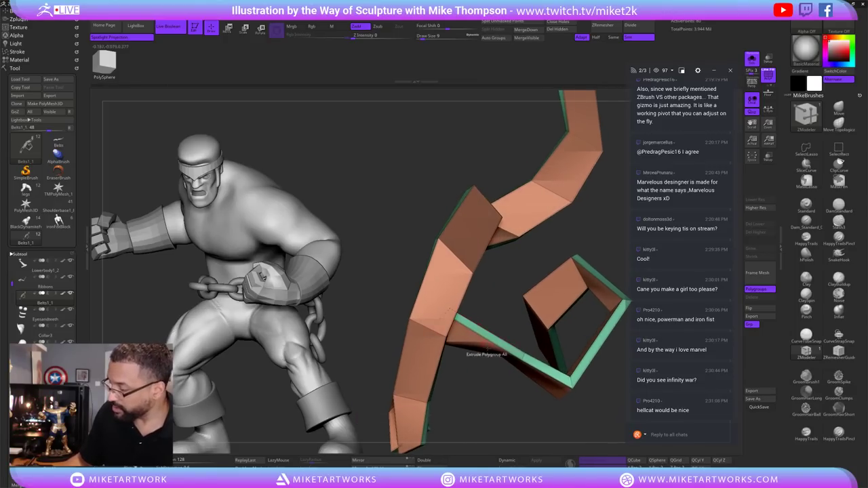
key(space)
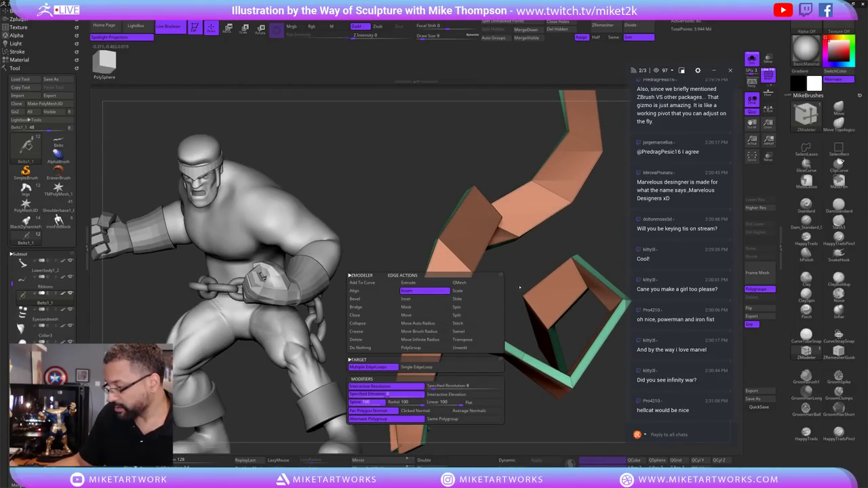
click(468, 271)
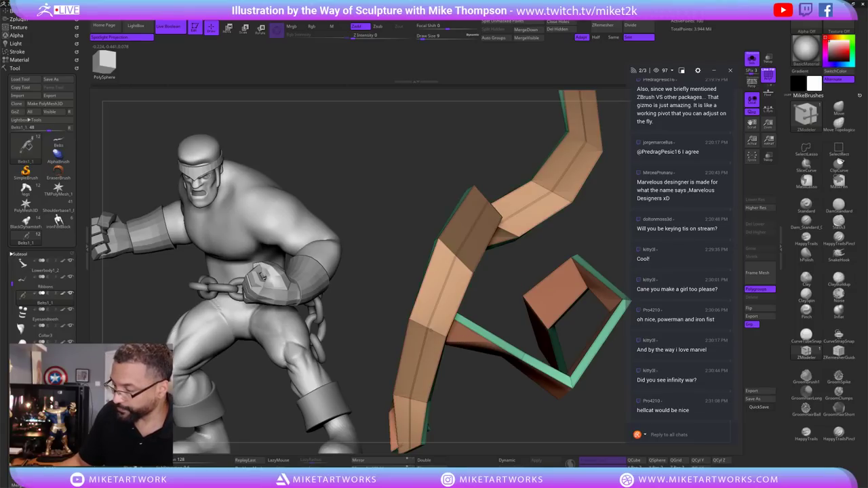
drag(471, 335, 477, 350)
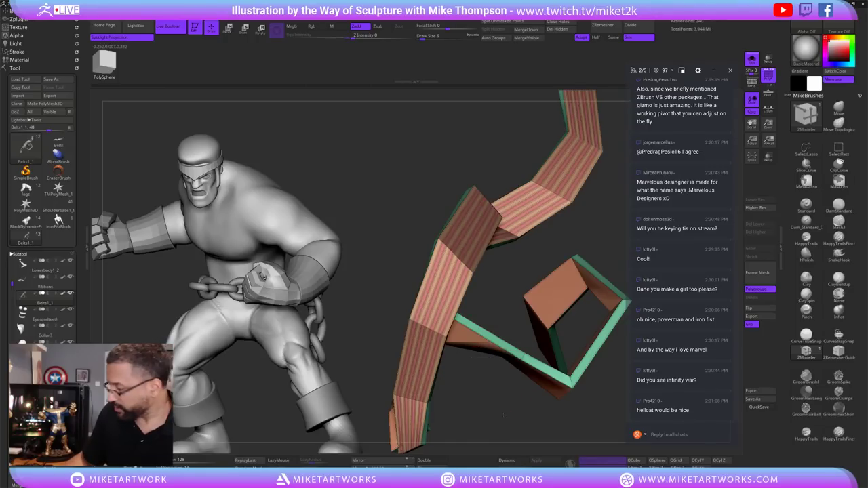
Add dense alternating edge loops to another ribbon segment.
drag(503, 415, 560, 364)
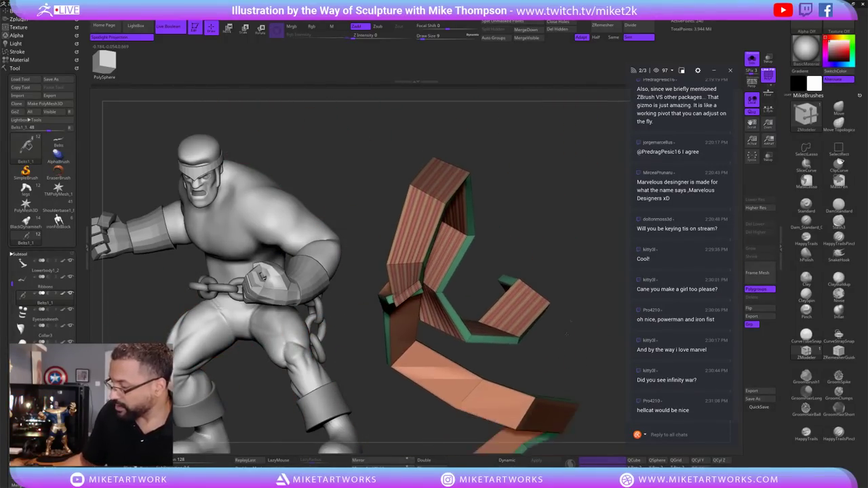
drag(567, 334, 615, 304)
click(496, 304)
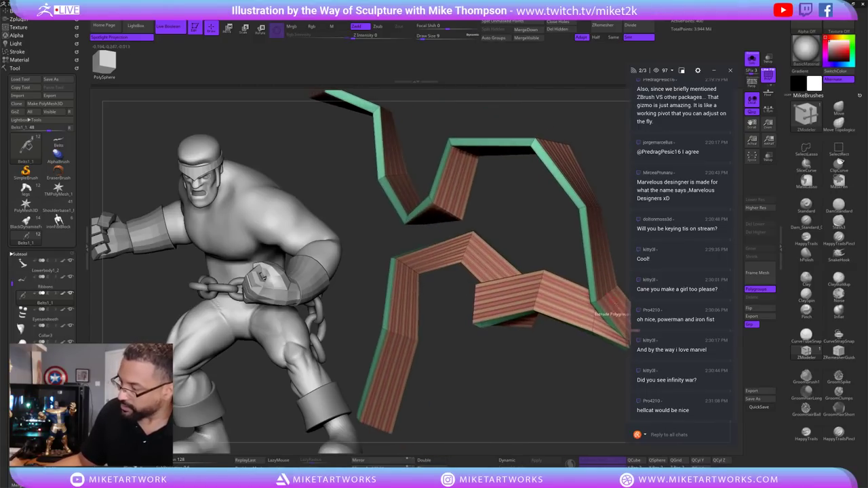
drag(559, 380, 592, 314)
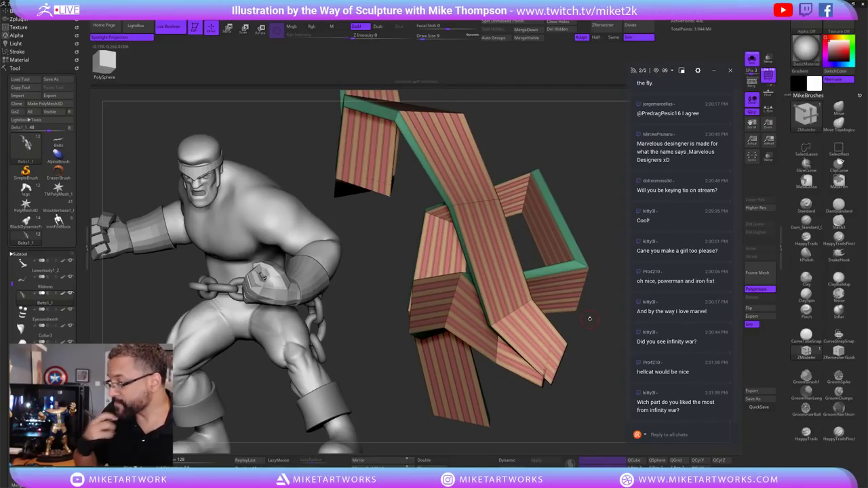
drag(592, 316, 538, 328)
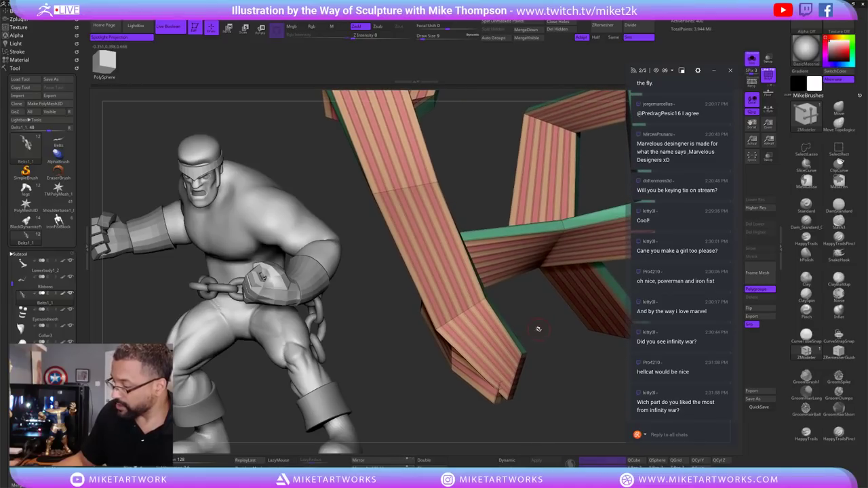
Ctrl+Shift-click a stripe to hide every other polygroup strip.
key(s)
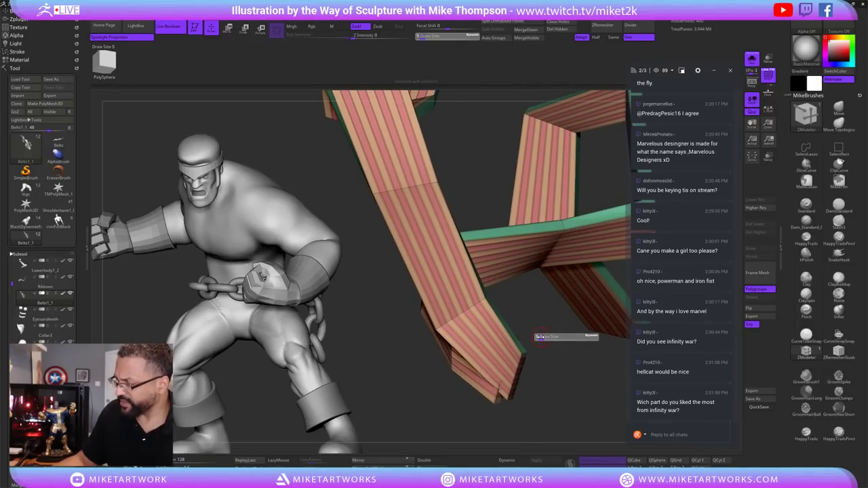
drag(539, 336, 540, 335)
key(ctrl+shift)
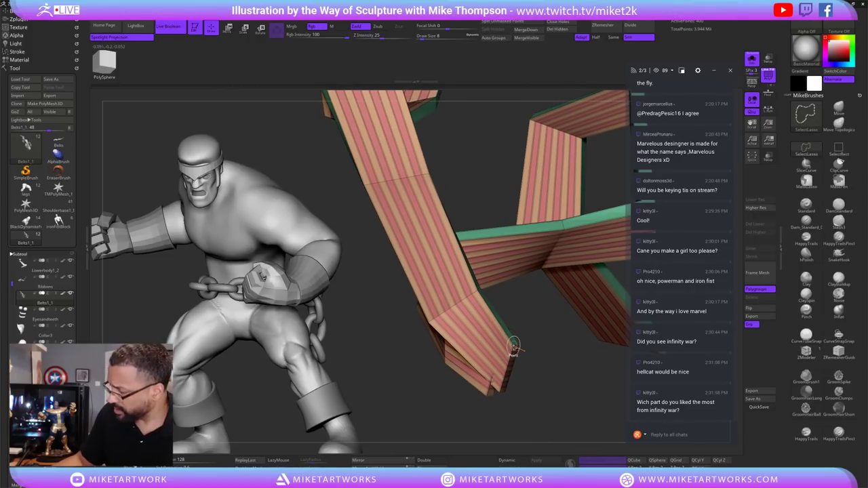
ctrl+shift+click(513, 347)
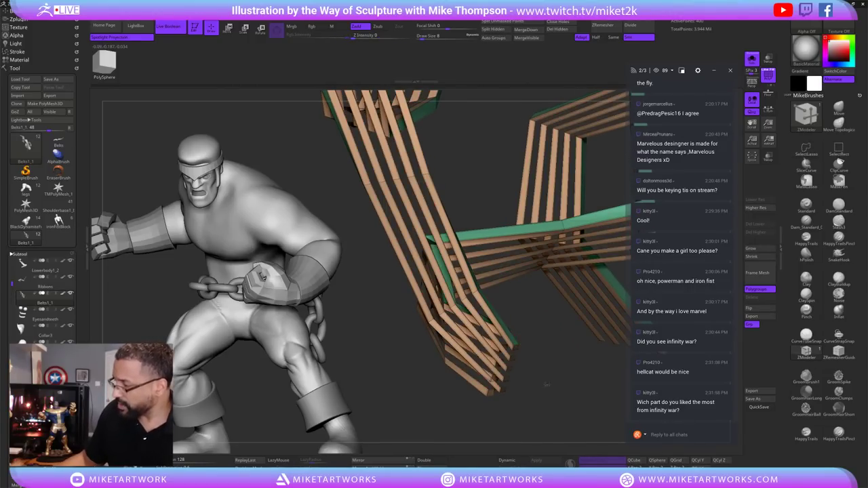
Merge the visible strips into one polygroup and extrude them into thick slats with ZModeler.
drag(527, 341, 505, 338)
key(ctrl+w)
key(b)
key(z)
key(m)
drag(486, 384, 595, 350)
Preview the slats with Dynamic subdivision, then turn it back off.
key(d)
drag(598, 385, 571, 385)
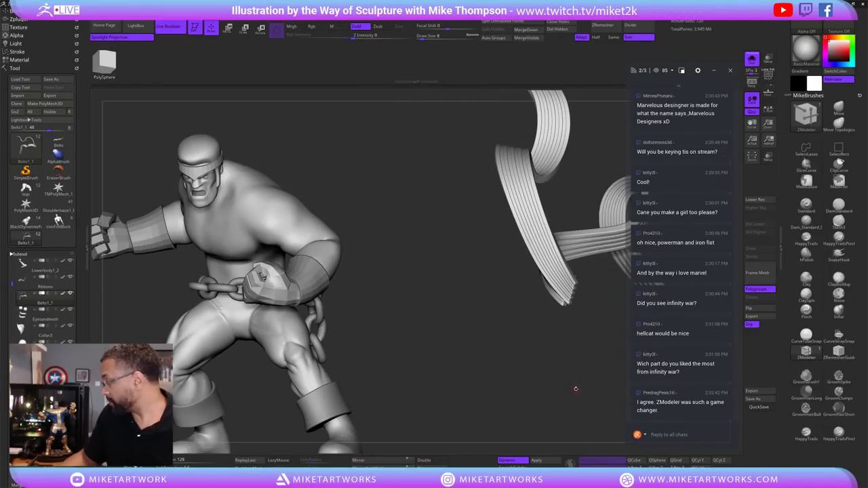
key(shift+d)
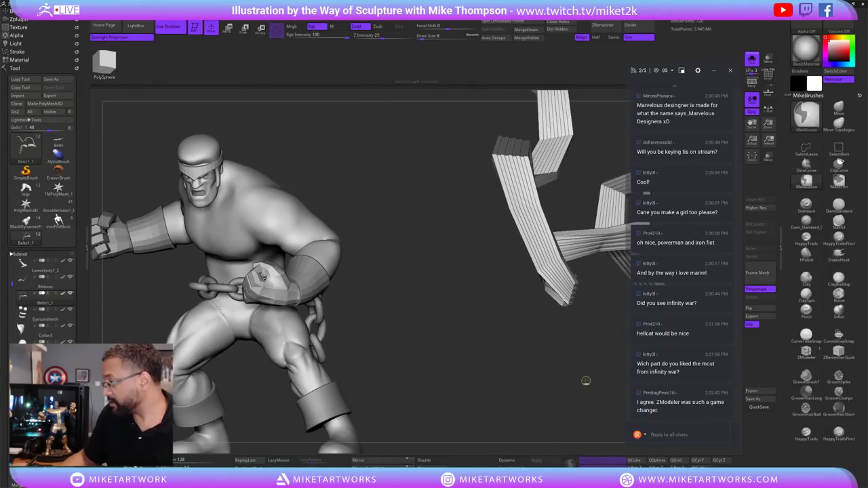
Undo the strip edits back to the plain, unstriped faceted ribbon.
key(b)
key(z)
key(m)
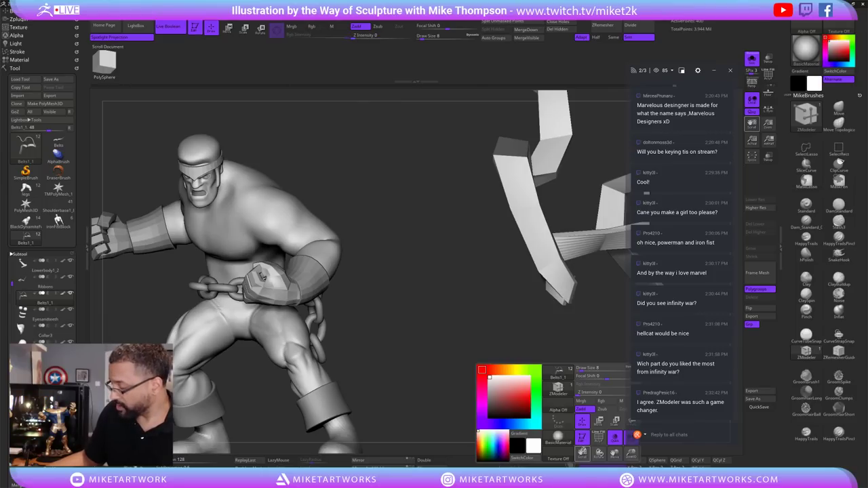
key(shift+f)
drag(601, 413, 568, 407)
key(shift+f)
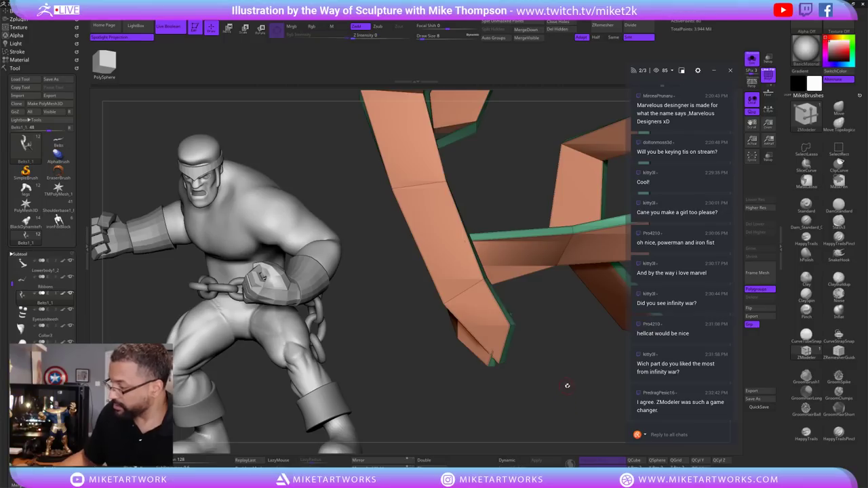
Insert edge loops at the plain ribbon's lower end.
drag(569, 409, 590, 354)
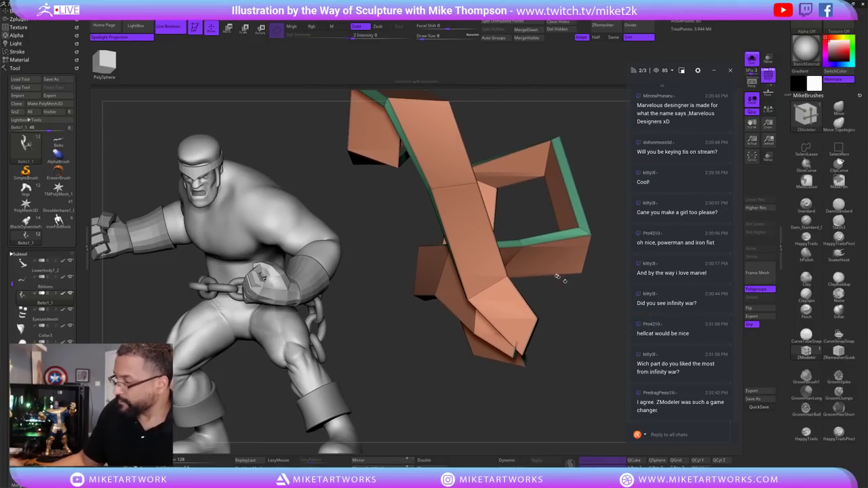
click(487, 289)
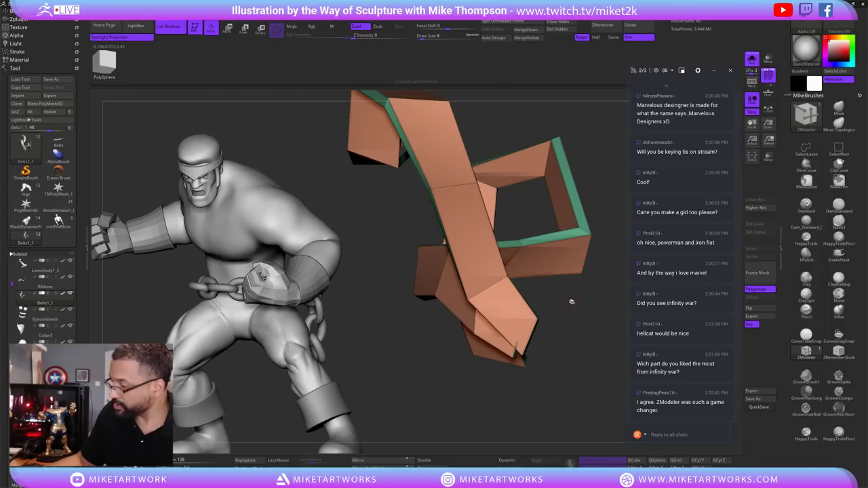
alt+drag(570, 300, 548, 291)
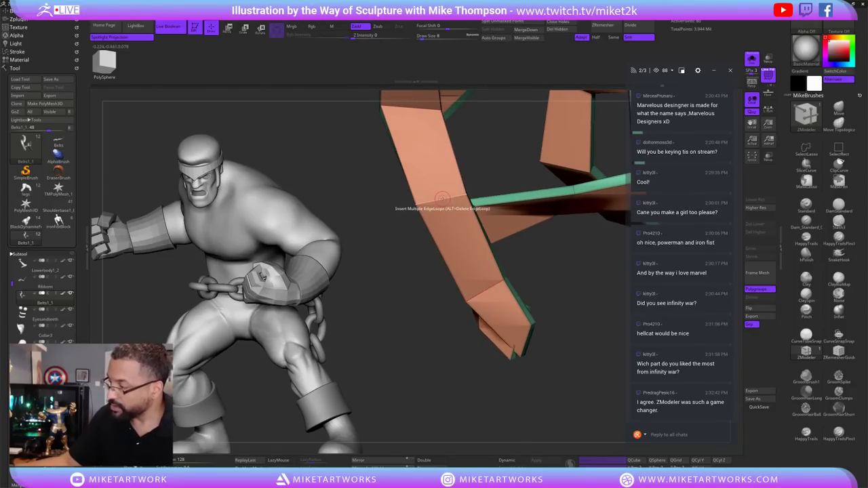
Switch the ZModeler edge action to Crease with the EdgeLoop Complete target, checking the ribbon's green side.
key(space)
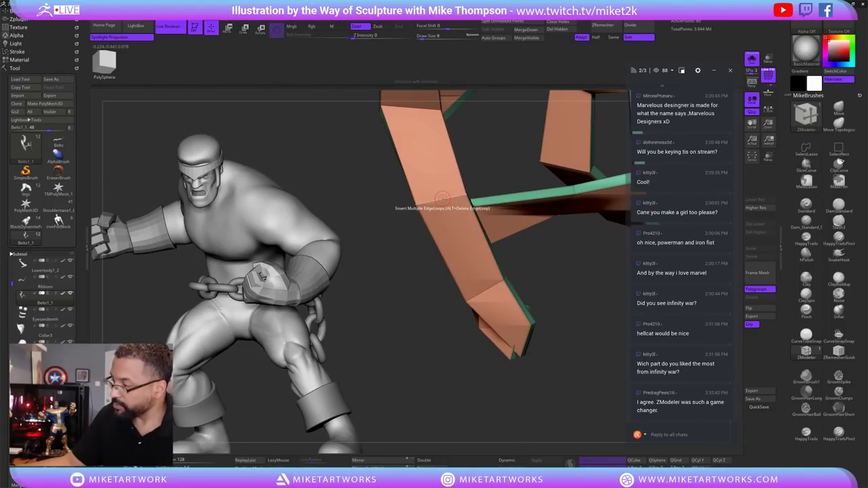
right_drag(441, 200, 515, 307)
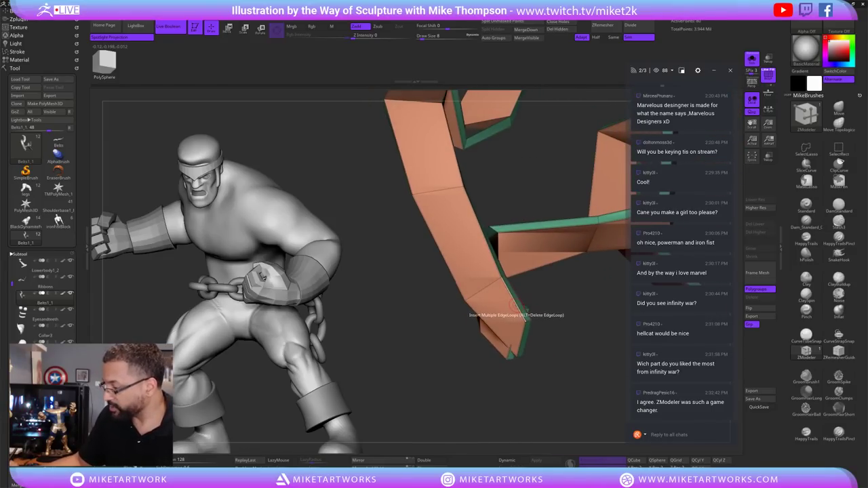
right_click(514, 307)
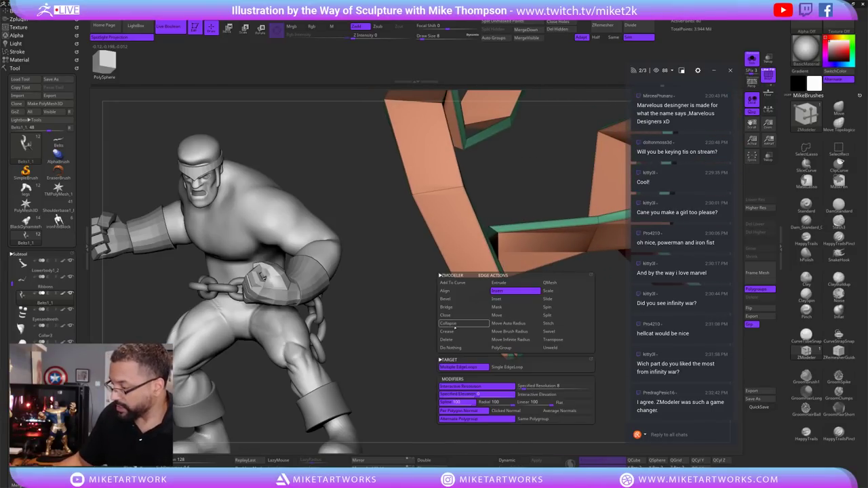
click(453, 332)
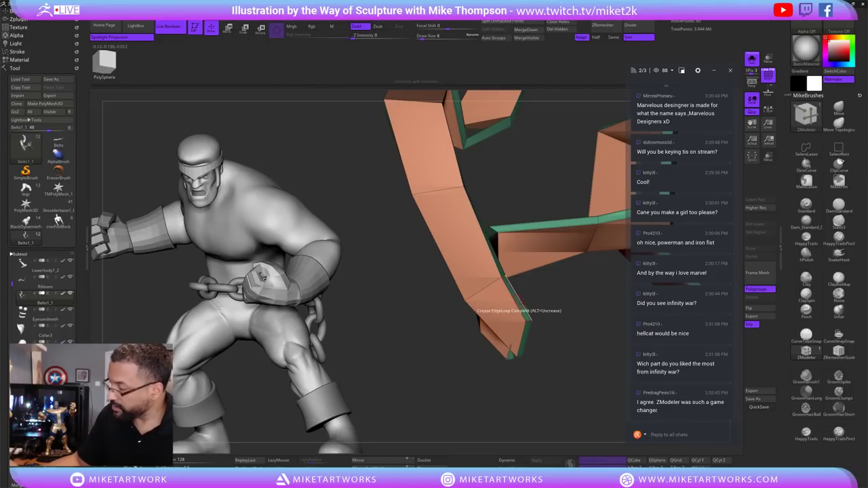
drag(521, 300, 475, 248)
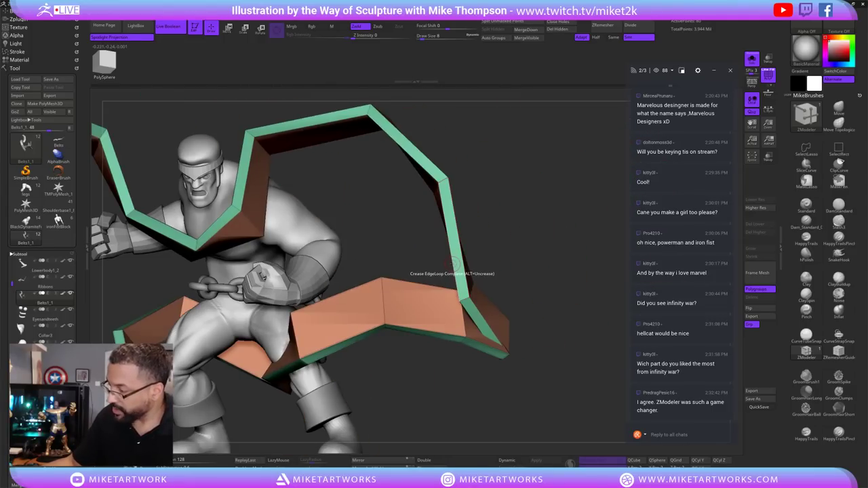
drag(574, 236, 553, 343)
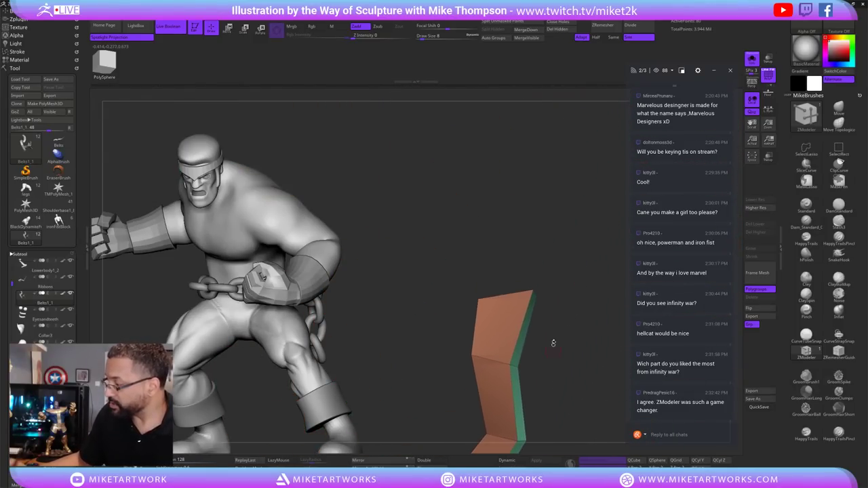
drag(536, 291, 557, 290)
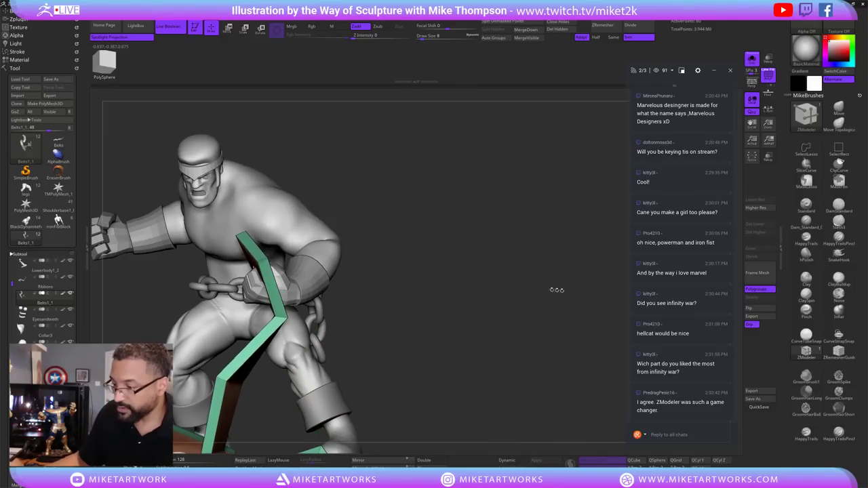
drag(368, 264, 494, 278)
key(space)
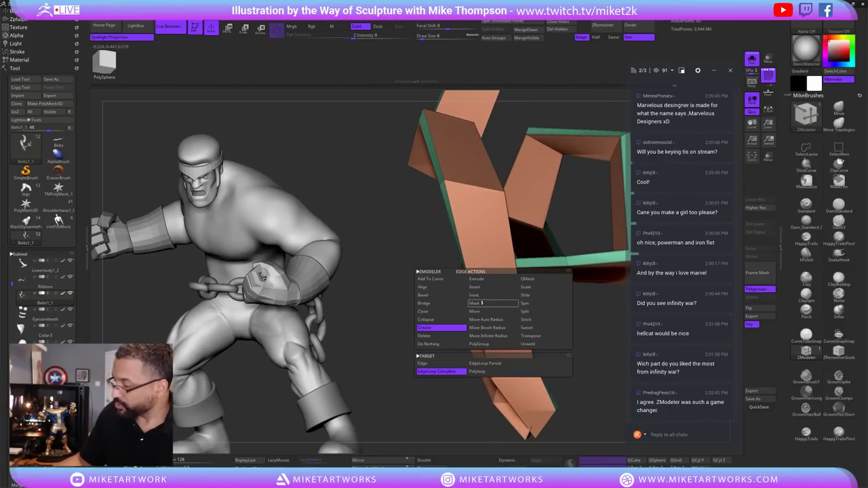
Insert lengthwise edge loops along the strip, adjusting the loop count for wider stripes.
click(484, 288)
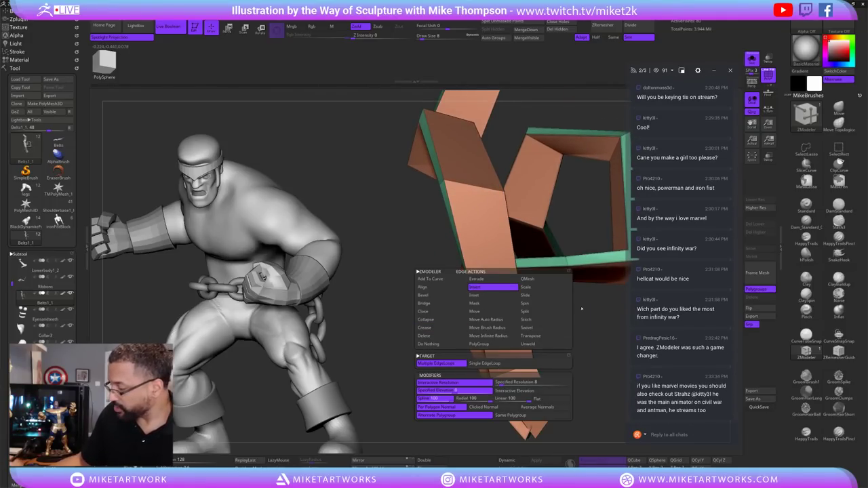
click(500, 289)
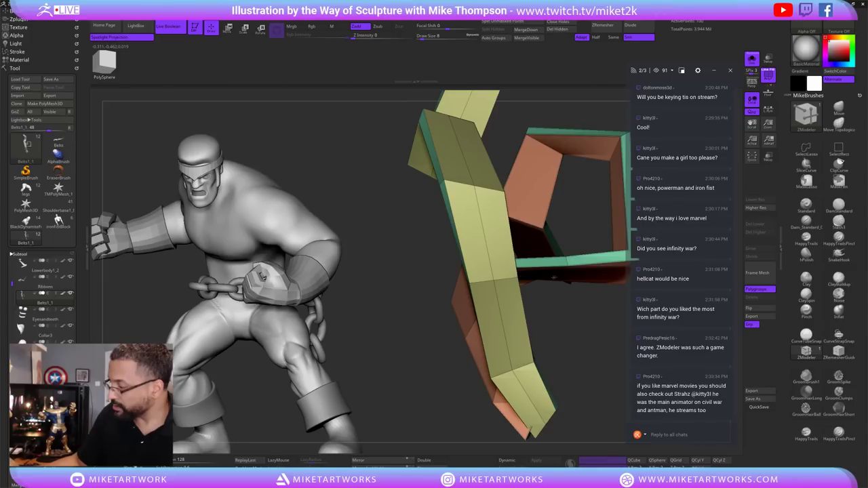
drag(613, 277, 495, 279)
click(495, 279)
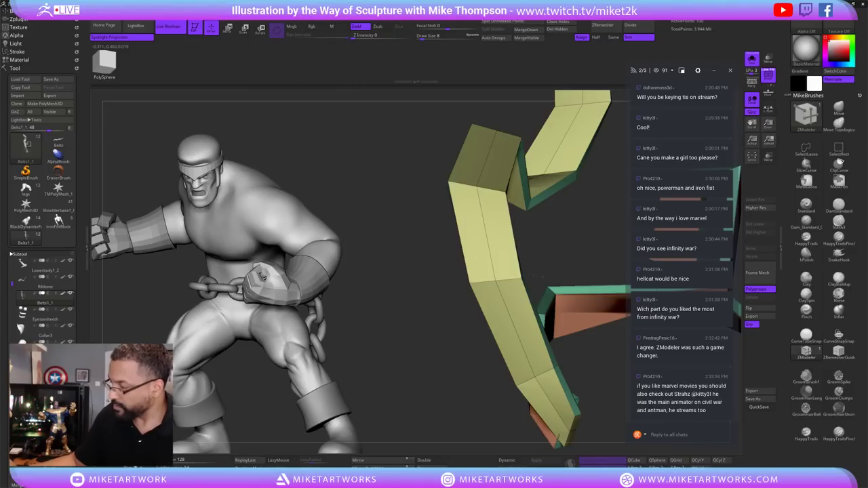
drag(536, 276, 548, 277)
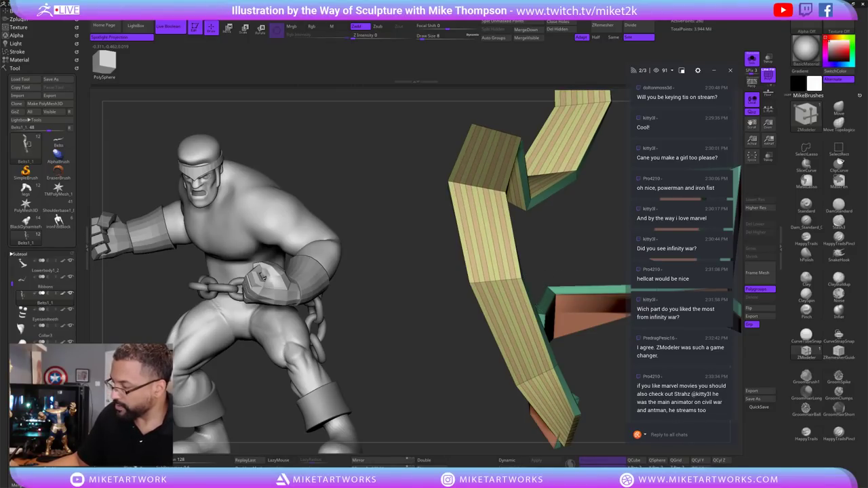
drag(510, 314, 589, 368)
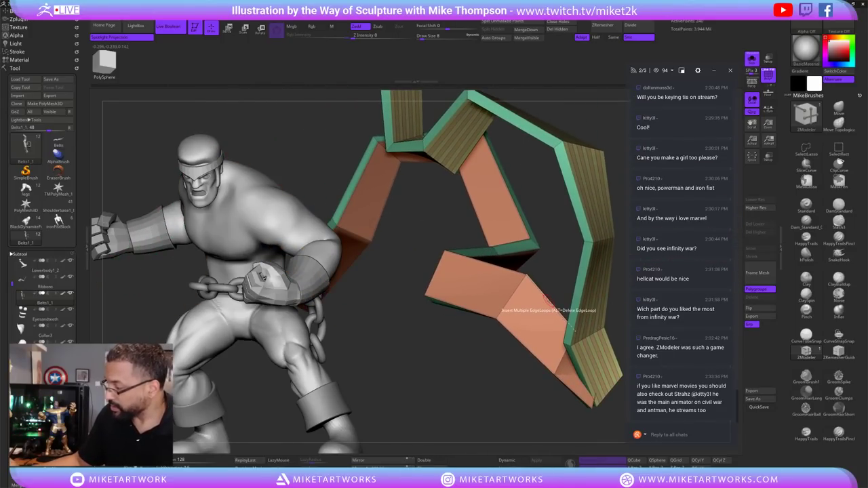
Change the edge action to Crease and view the ribbon from new angles.
key(space)
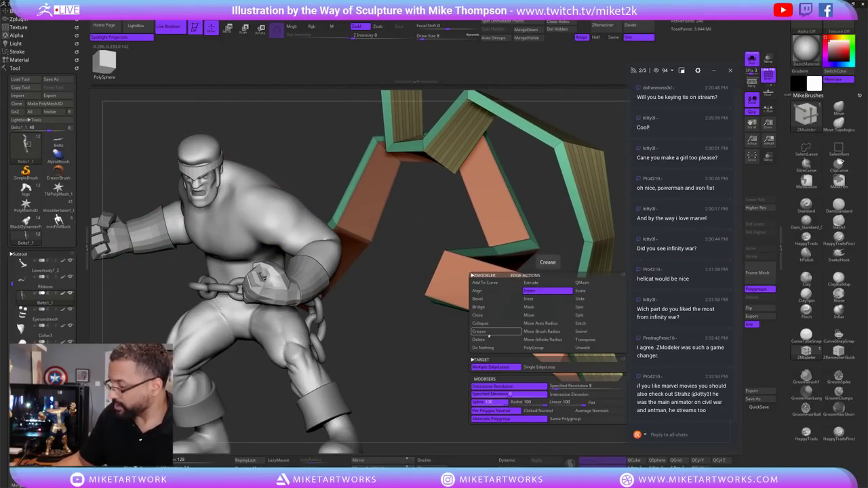
click(491, 332)
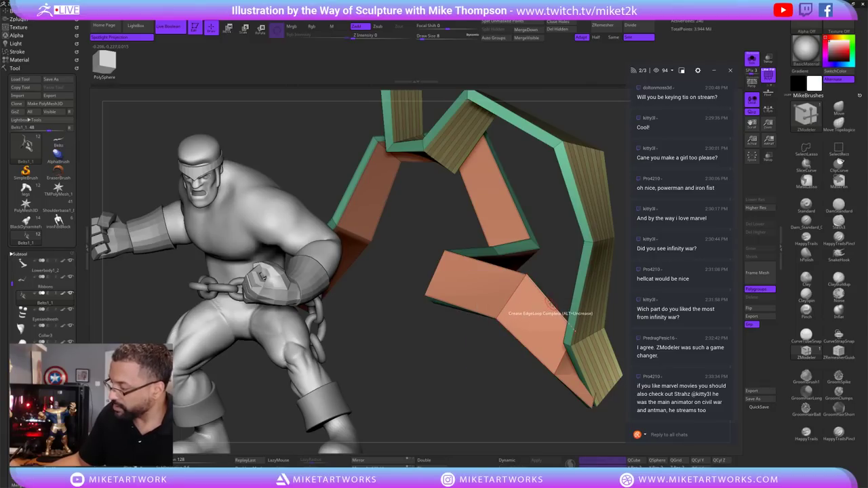
drag(531, 348, 583, 292)
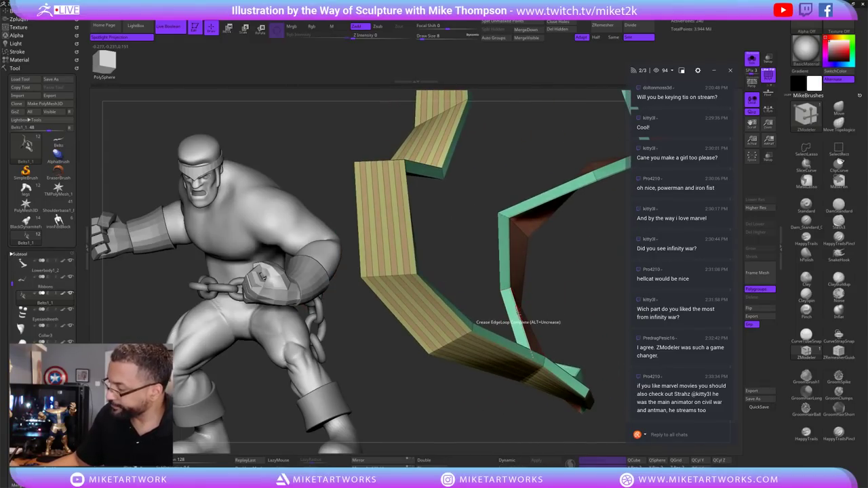
mouse_move(536, 318)
mouse_down()
mouse_move(604, 283)
mouse_move(522, 326)
mouse_up()
Fill the orange strip with many edge loops using Insert with the Multiple EdgeLoops target.
key(space)
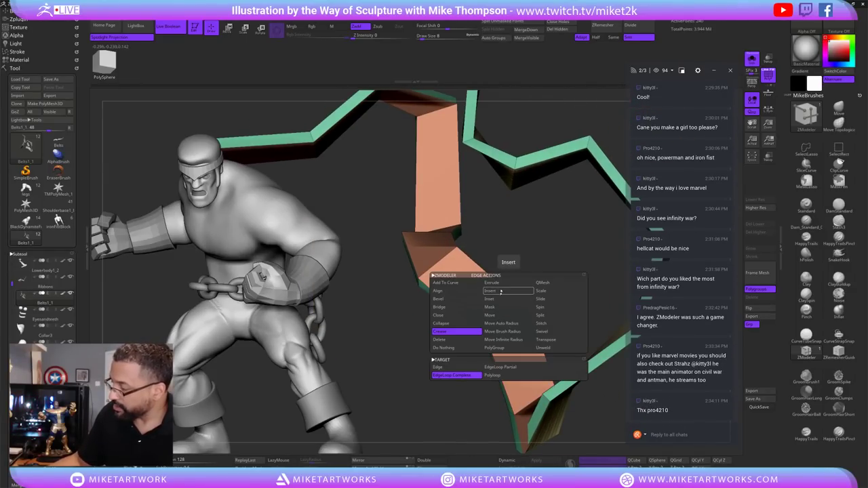
click(474, 299)
click(509, 407)
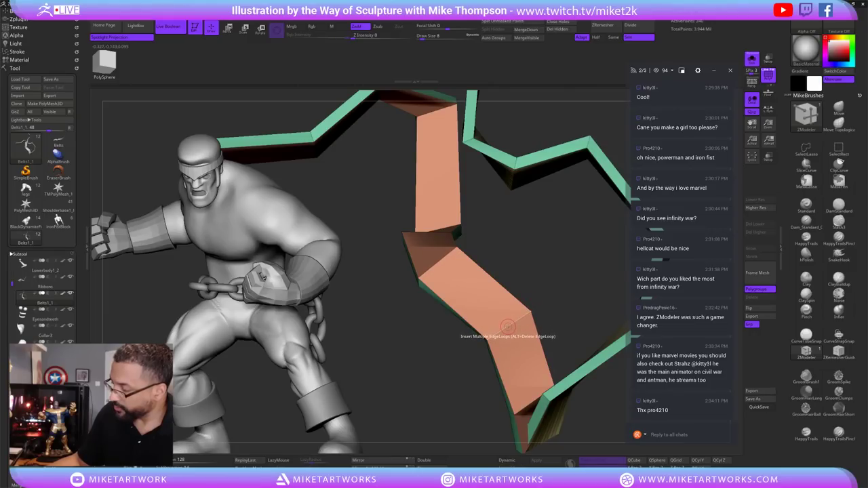
click(508, 326)
drag(581, 298, 602, 365)
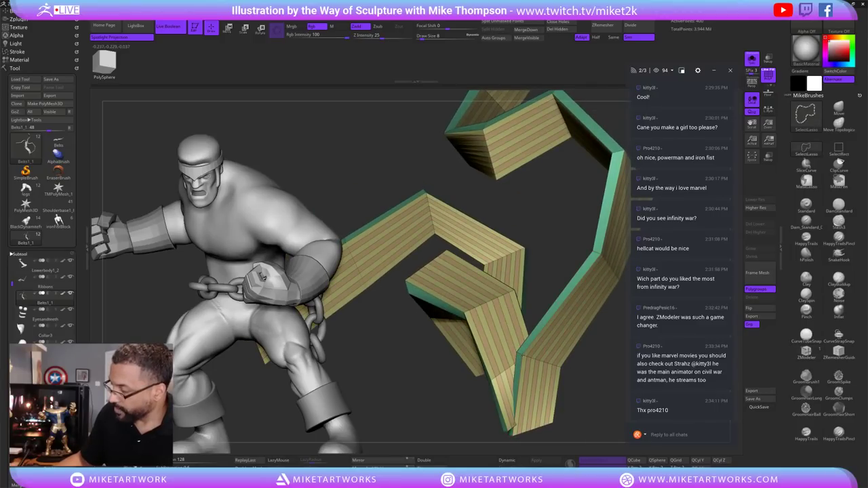
Check the alternating stripe polygroups by hiding and unhiding them, with the ribbon in a single colour.
ctrl+shift+click(525, 357)
key(ctrl+w)
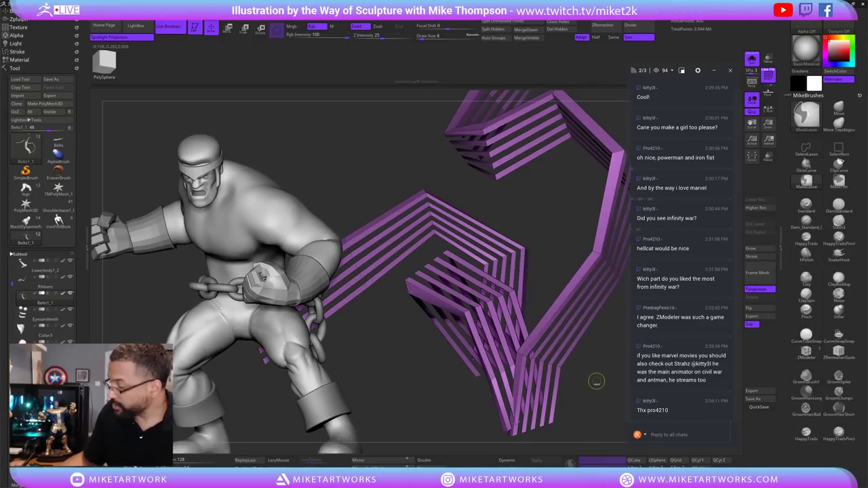
ctrl+shift+click(597, 382)
drag(611, 375, 562, 371)
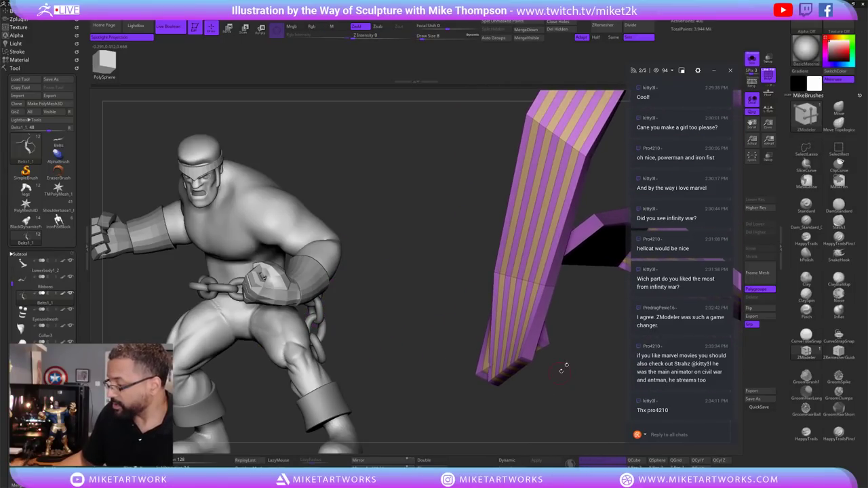
drag(591, 340, 561, 339)
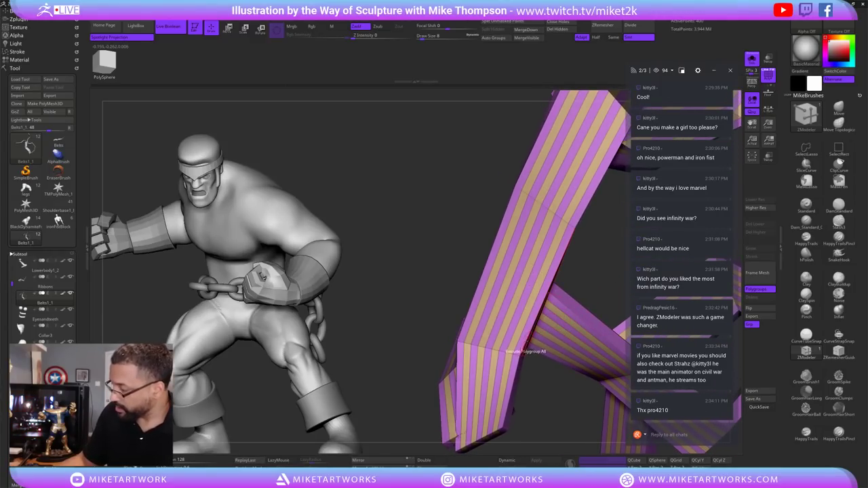
Set the edge action to Crease and enlarge the striped ribbon in view.
key(space)
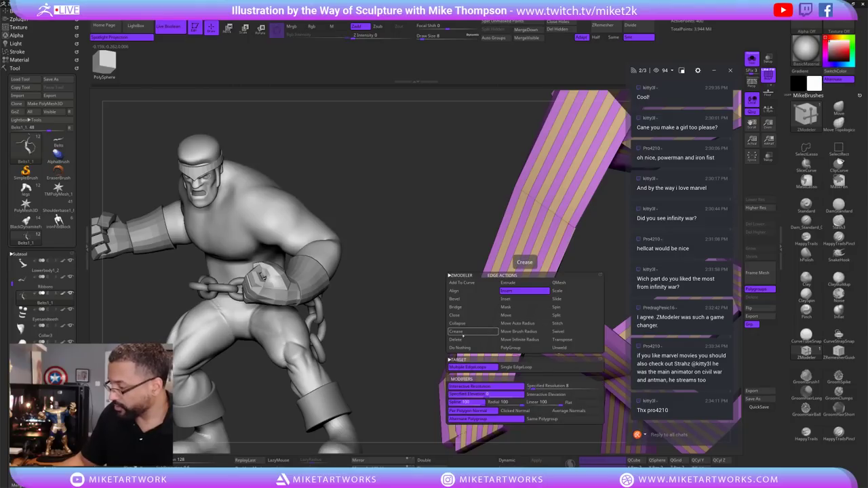
click(459, 331)
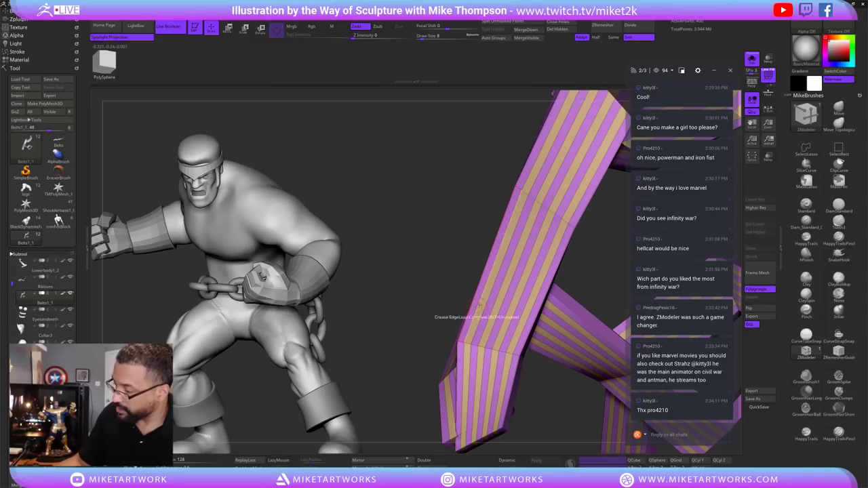
drag(608, 258, 483, 370)
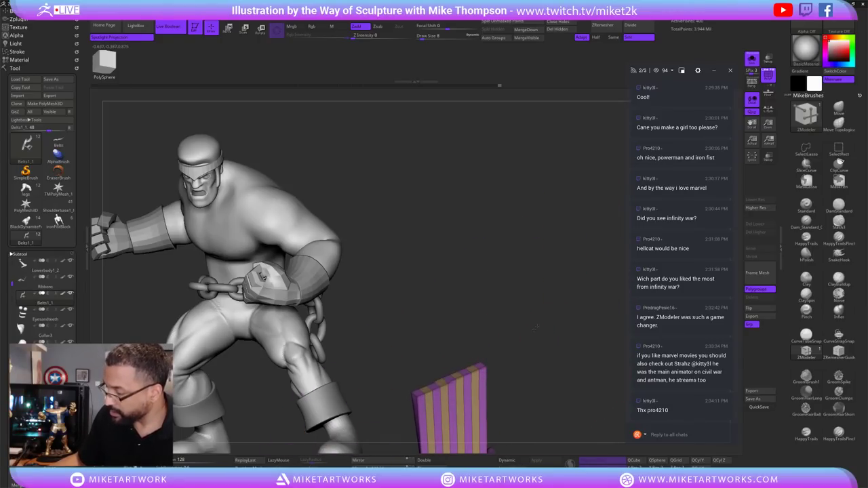
drag(535, 327, 328, 298)
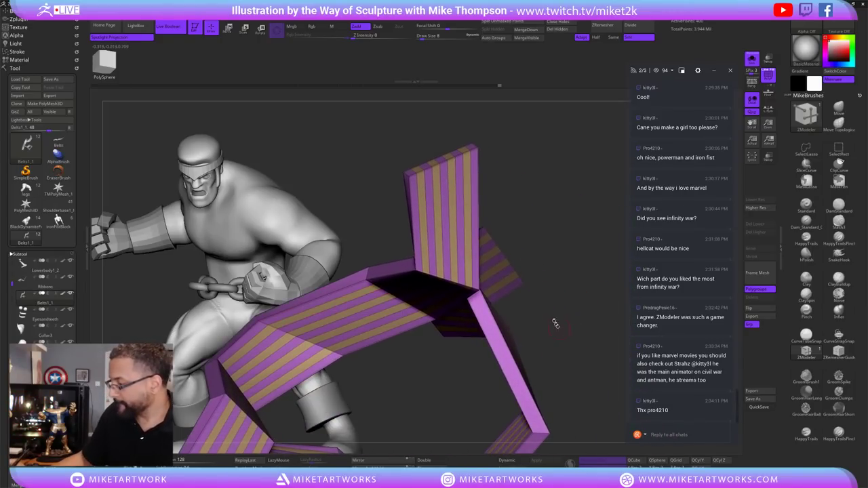
mouse_move(556, 323)
mouse_down()
mouse_move(485, 374)
mouse_move(434, 431)
mouse_move(524, 310)
mouse_move(506, 302)
mouse_up()
drag(546, 381, 601, 295)
drag(474, 391, 523, 334)
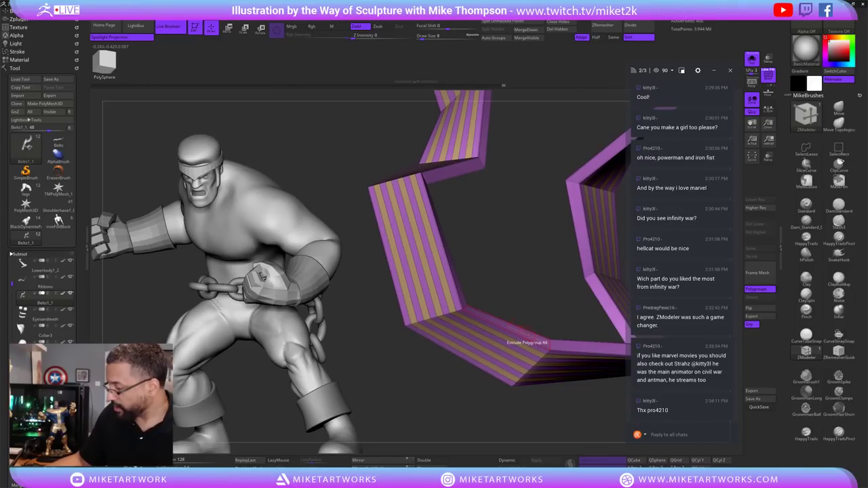
Extrude each stripe with the Flat Island target into separate layered slats.
key(space)
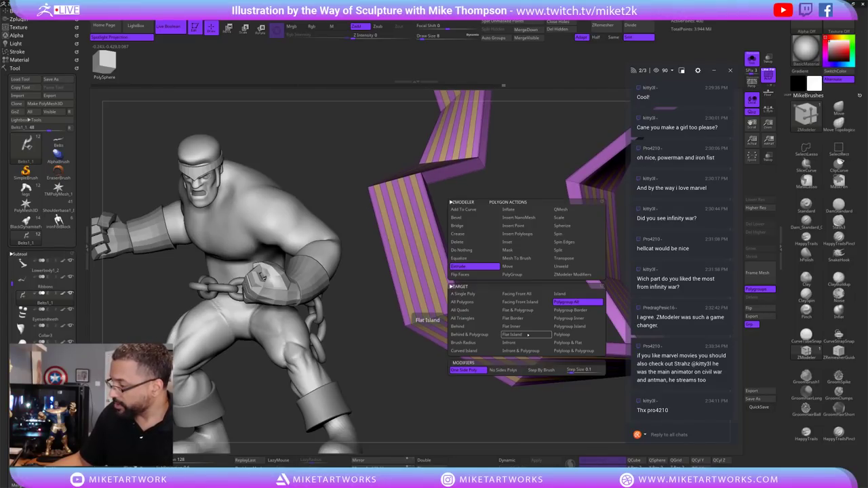
click(528, 335)
drag(528, 335, 515, 339)
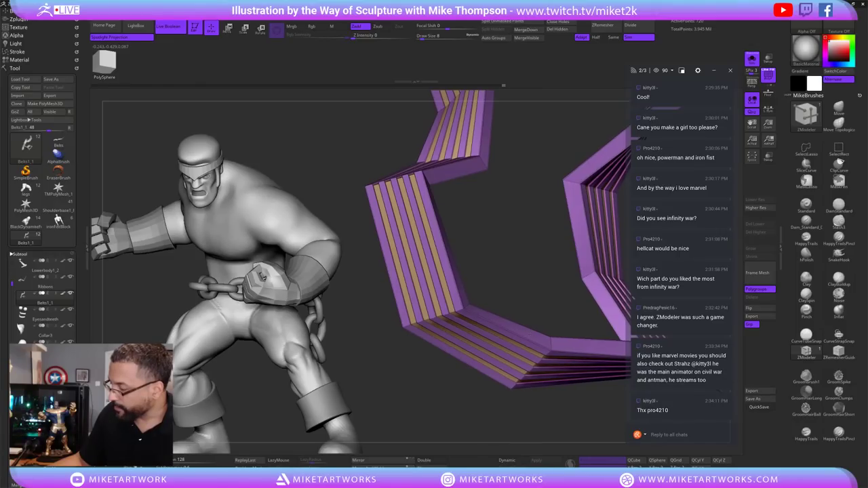
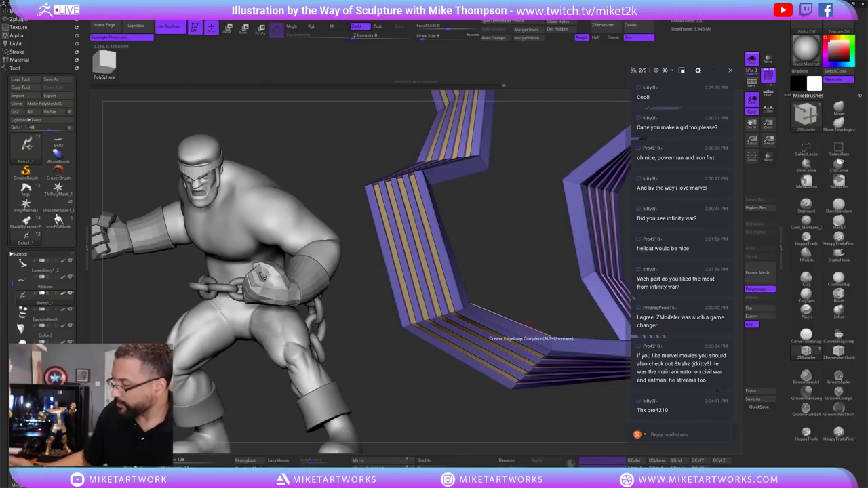
Crease the ribbon's complete edge loops, enable Dynamic subdivision and turn PolyF off.
drag(475, 380, 561, 374)
click(563, 375)
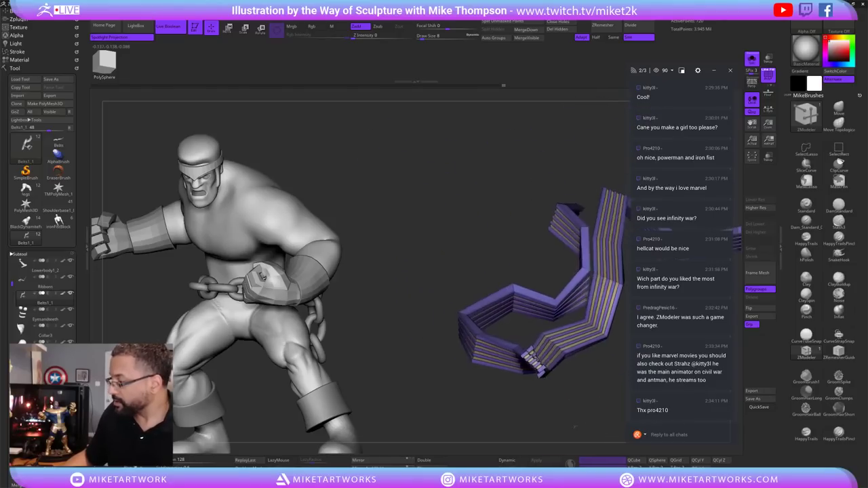
click(510, 460)
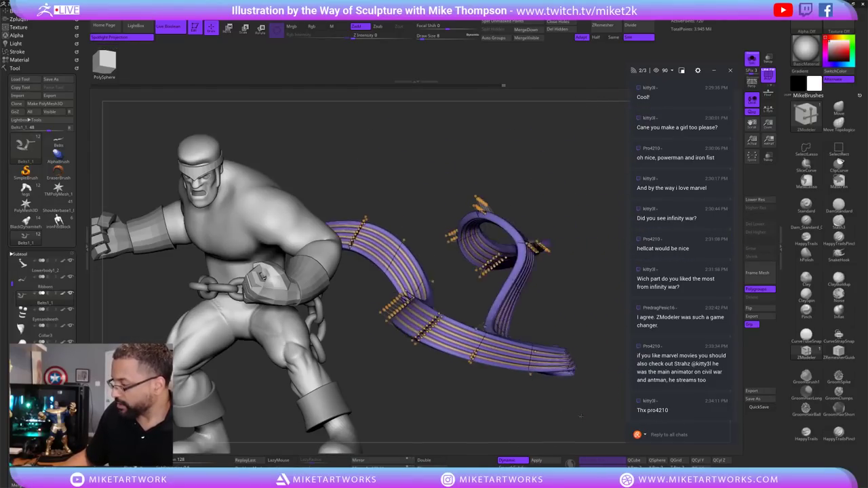
key(space)
click(598, 437)
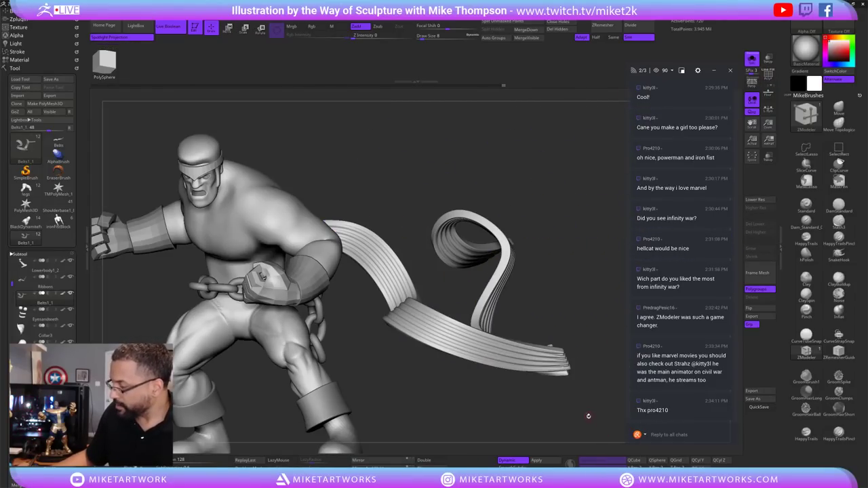
mouse_move(587, 413)
mouse_down()
mouse_move(589, 428)
mouse_move(595, 400)
mouse_up()
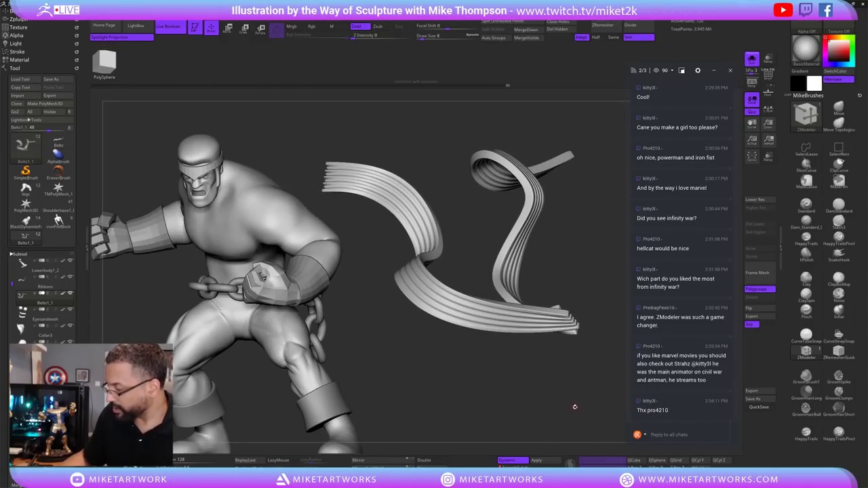
Turn Solo off to see the smoothed ribbon on the body and select the lower body.
drag(576, 408, 594, 391)
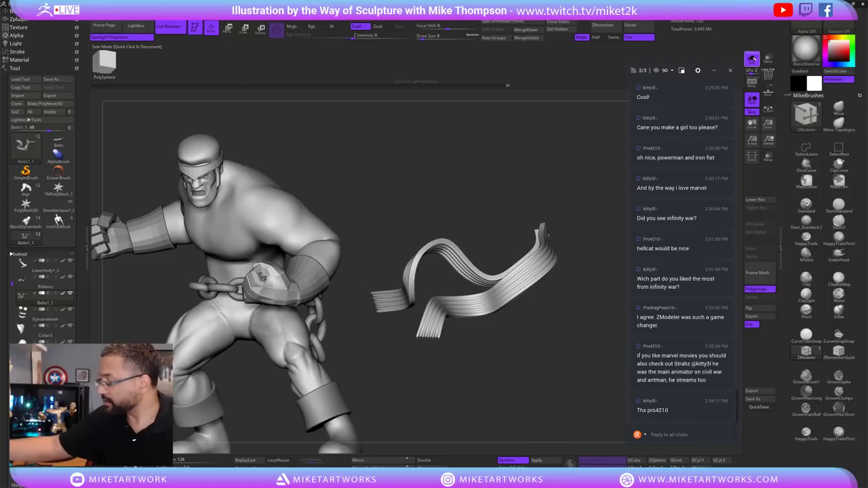
click(751, 59)
drag(540, 377, 471, 448)
alt+click(536, 366)
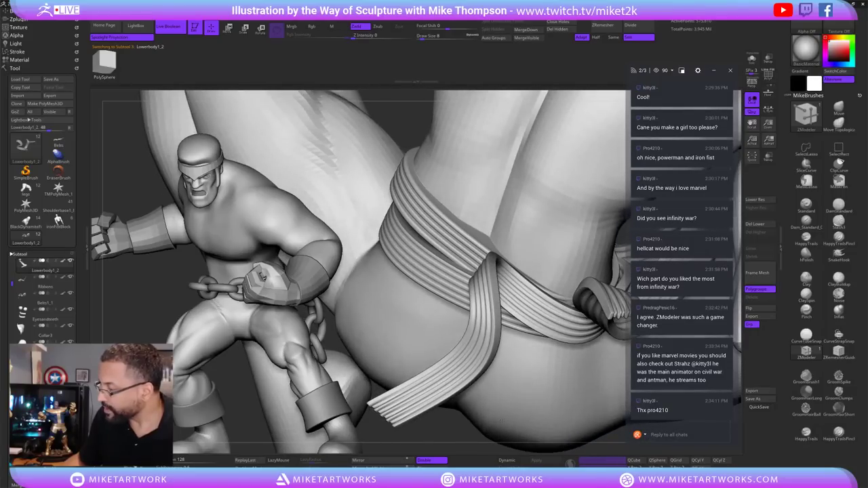
Orbit around the belt knot and toggle Solo on and back off.
drag(502, 419, 487, 423)
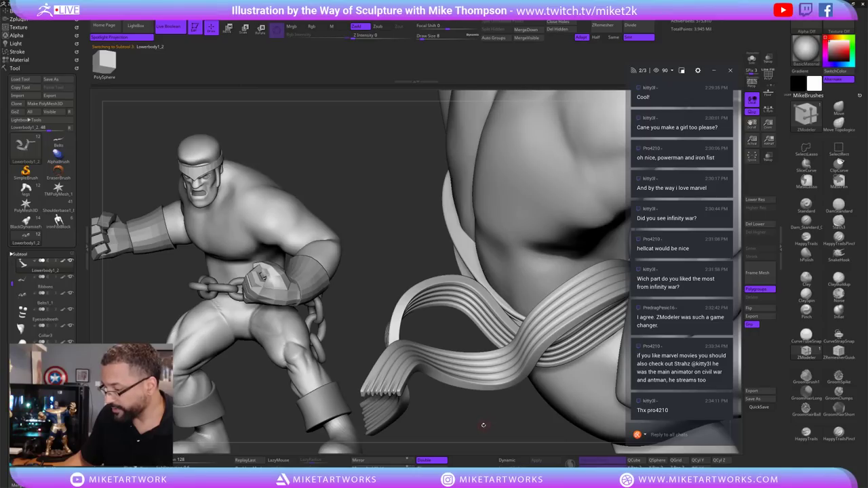
key(ctrl)
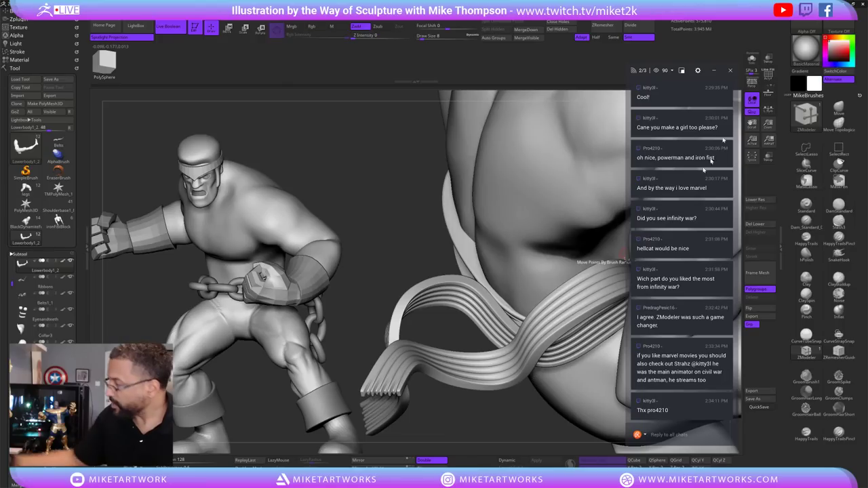
click(751, 60)
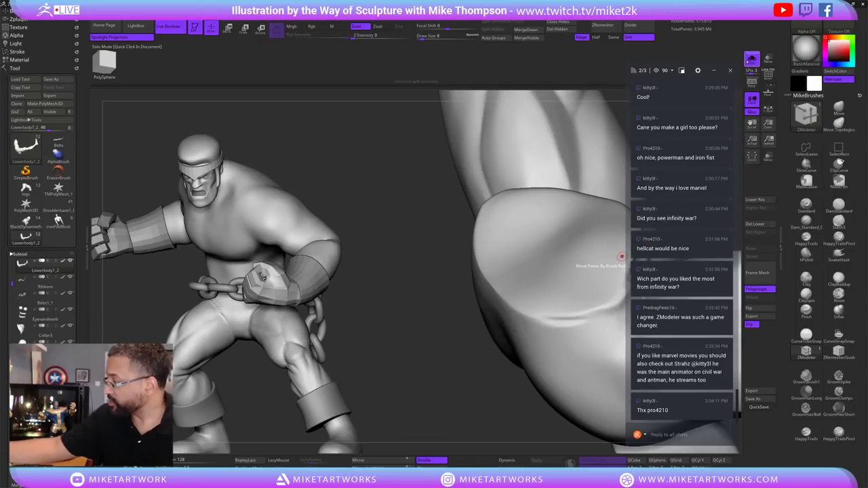
click(752, 60)
Solo the Belts1_1 ribbon, turn off Dynamic subdivision and show its PolyF polygroups.
alt+click(547, 333)
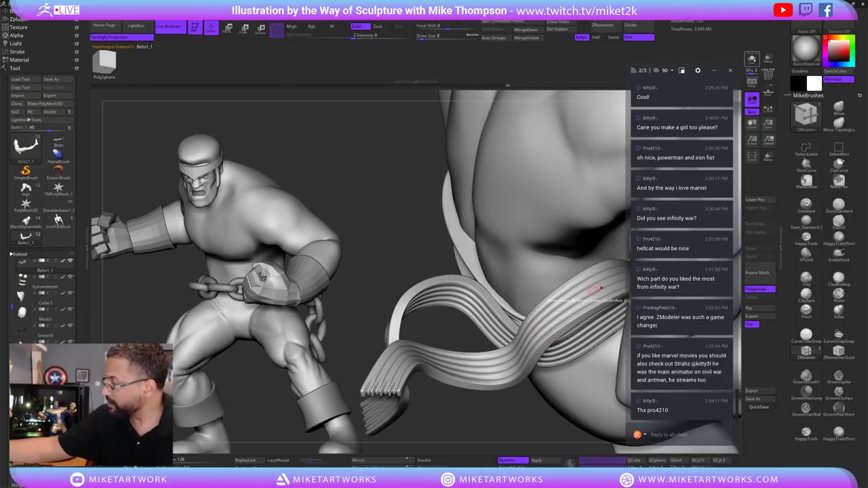
click(751, 60)
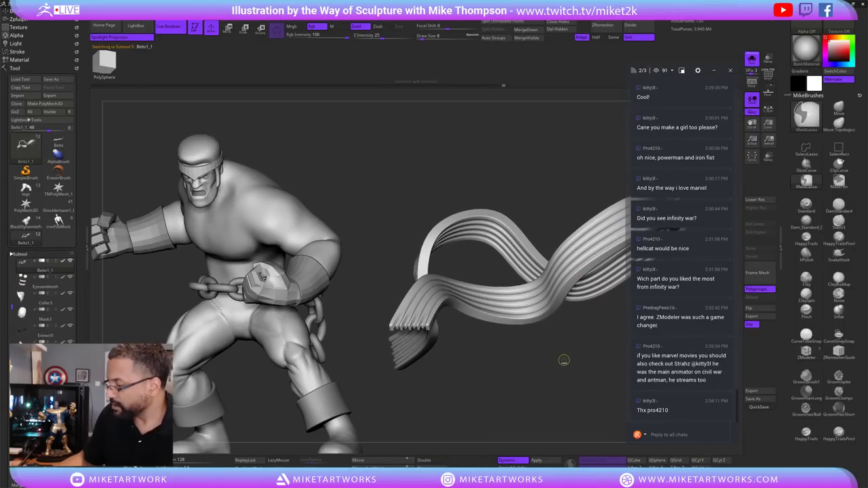
key(shift+d)
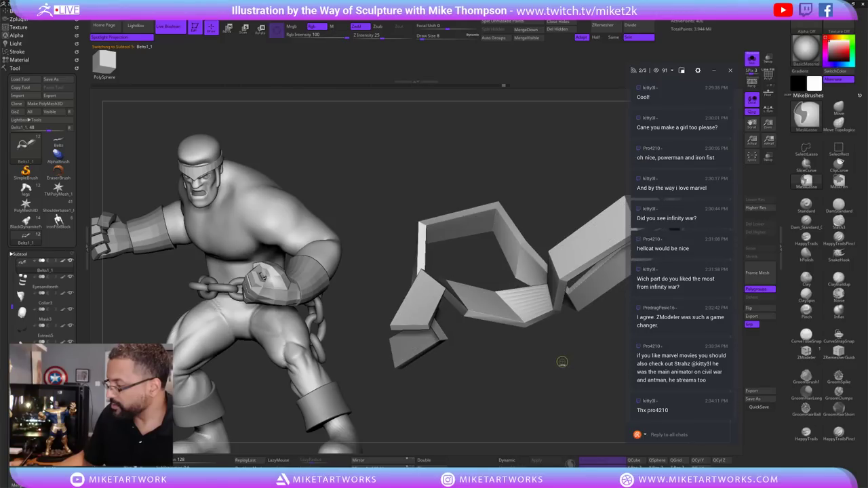
drag(550, 360, 552, 373)
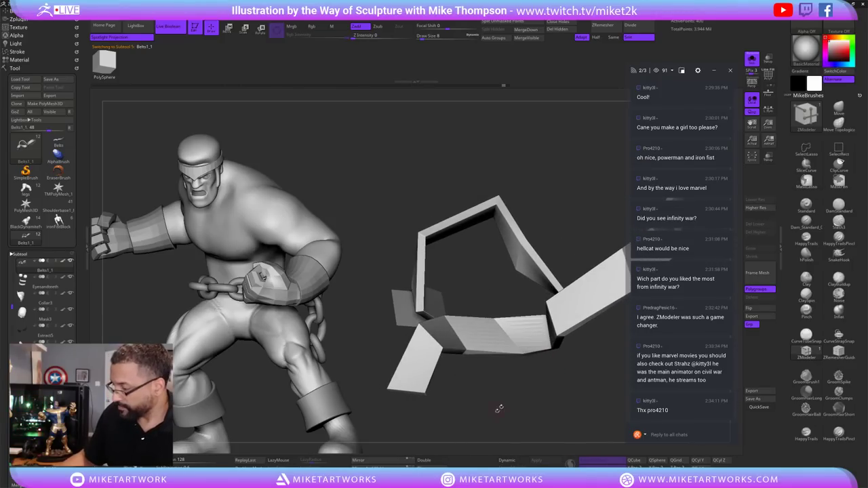
drag(499, 409, 542, 351)
key(shift+f)
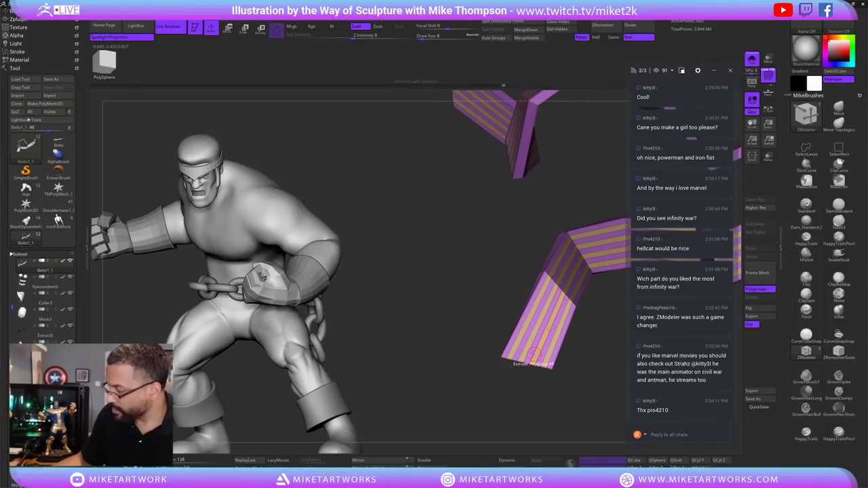
mouse_move(581, 372)
mouse_down()
mouse_move(598, 343)
mouse_move(553, 315)
mouse_move(554, 338)
mouse_move(580, 354)
mouse_up()
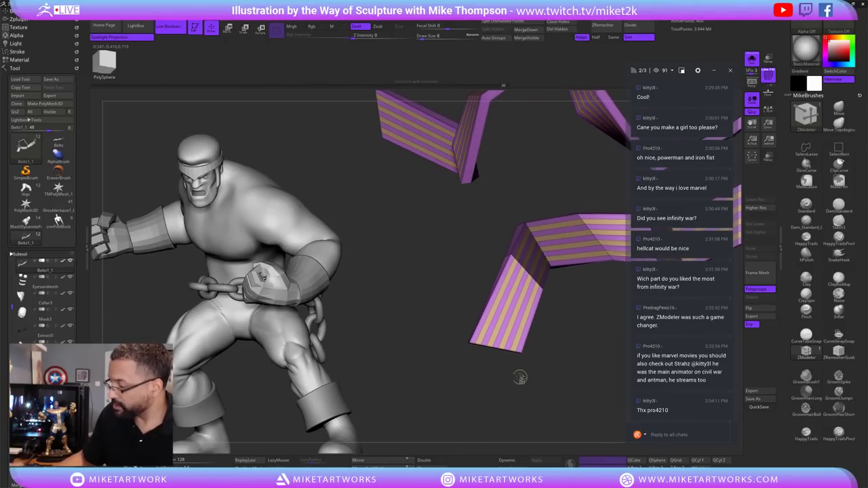
Lasso-hide most of the ribbon, inspect the remaining piece, then unhide it all.
key(ctrl+shift)
mouse_move(514, 354)
ctrl+shift+mouse_down()
mouse_move(451, 343)
mouse_move(468, 350)
ctrl+shift+mouse_up()
alt+drag(590, 334, 508, 402)
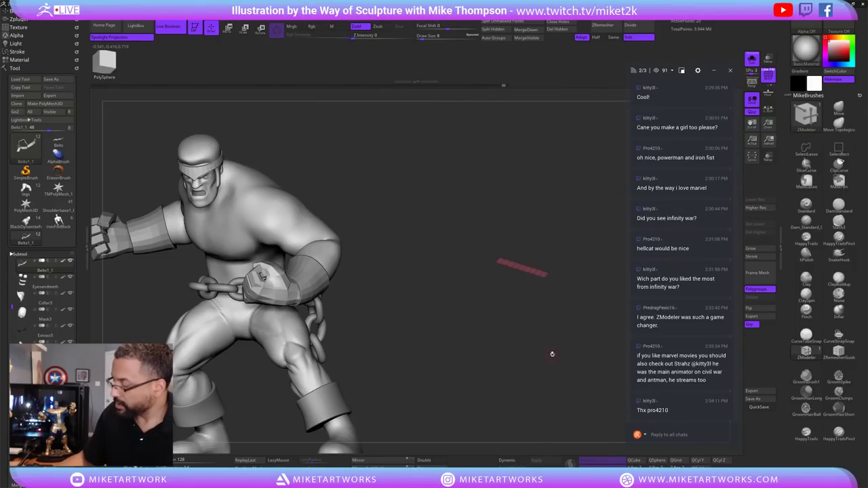
mouse_move(553, 354)
mouse_down()
mouse_move(531, 337)
mouse_move(620, 396)
mouse_move(486, 252)
mouse_move(504, 317)
mouse_up()
ctrl+shift+click(550, 320)
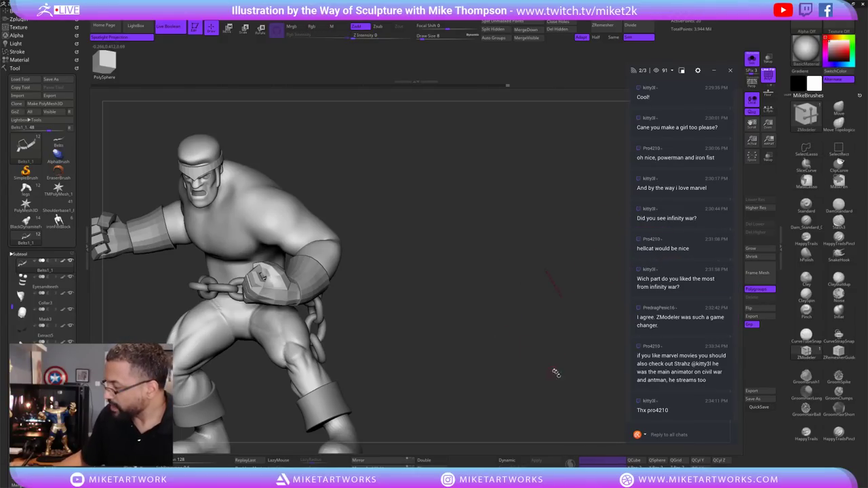
Unhide the ribbon, undo the last change and turn Solo off to view the body.
ctrl+shift+click(506, 394)
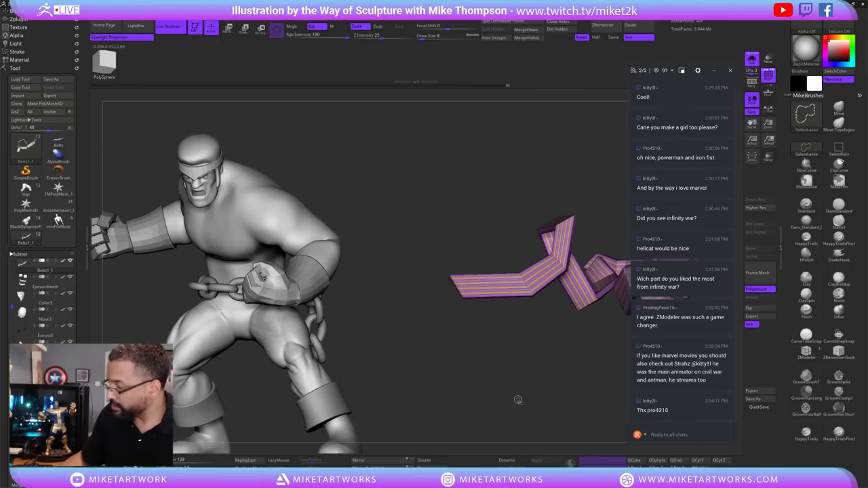
drag(517, 401, 512, 325)
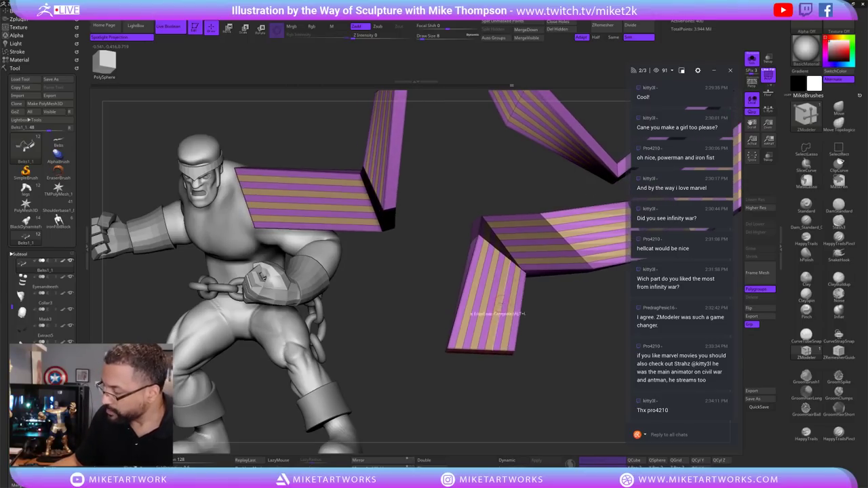
key(ctrl+z)
key(ctrl+z)
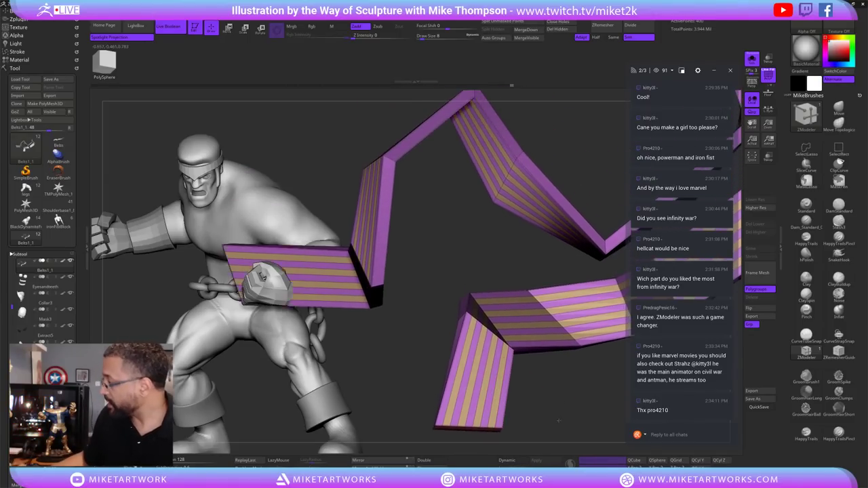
click(752, 59)
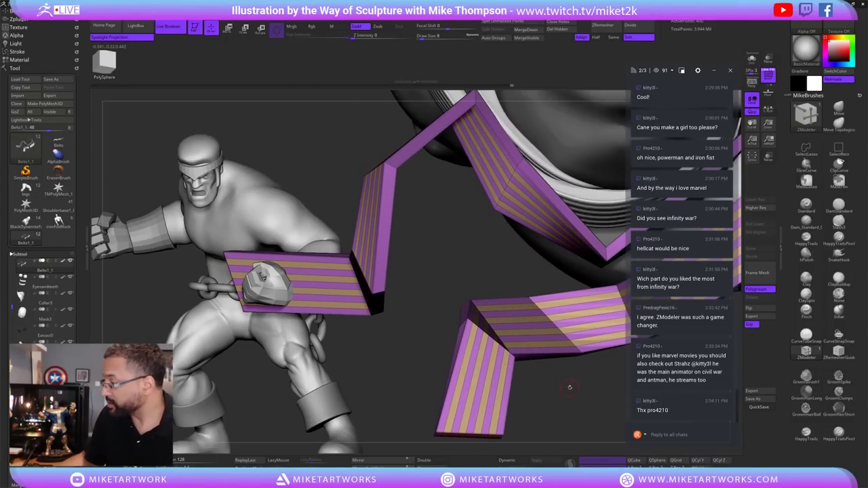
drag(570, 387, 705, 285)
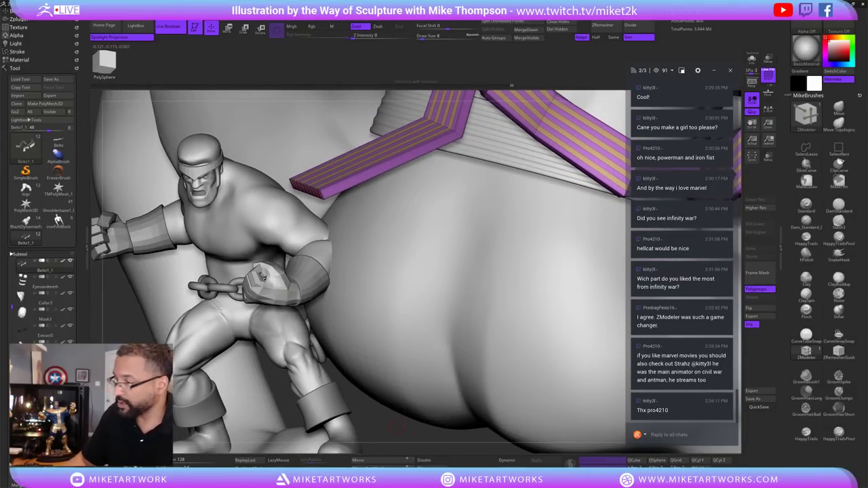
drag(393, 428, 563, 231)
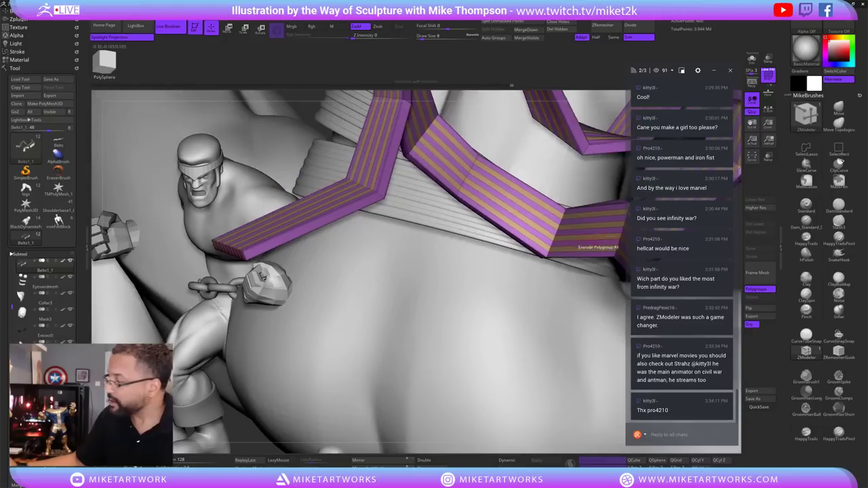
Extrude the ribbon strips for thickness and preview them smoothed, targeting polygroups.
click(543, 210)
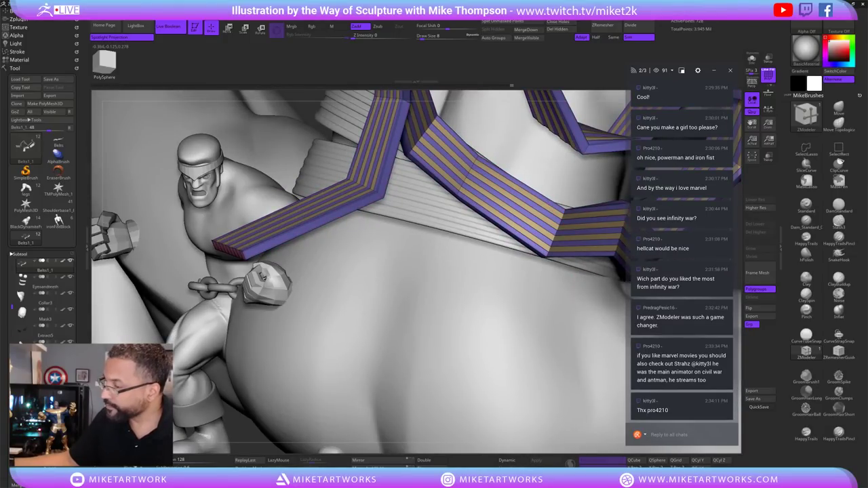
mouse_move(543, 210)
mouse_down()
mouse_move(536, 192)
mouse_move(535, 204)
mouse_up()
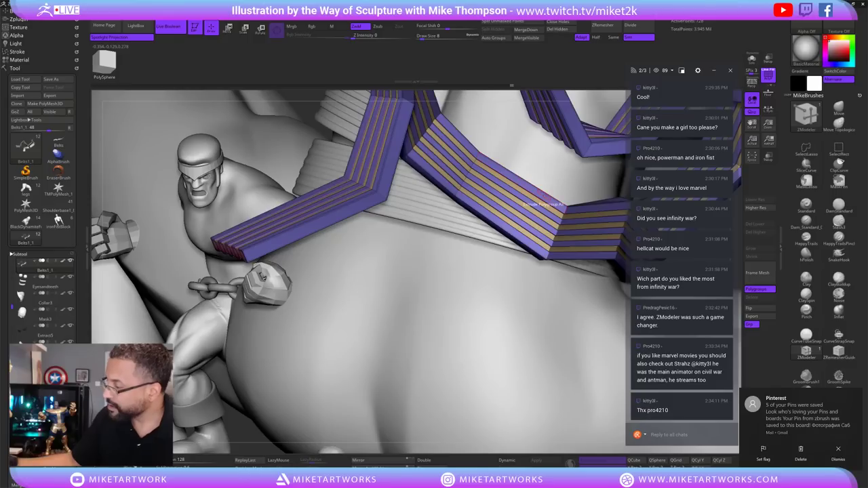
click(519, 460)
key(space)
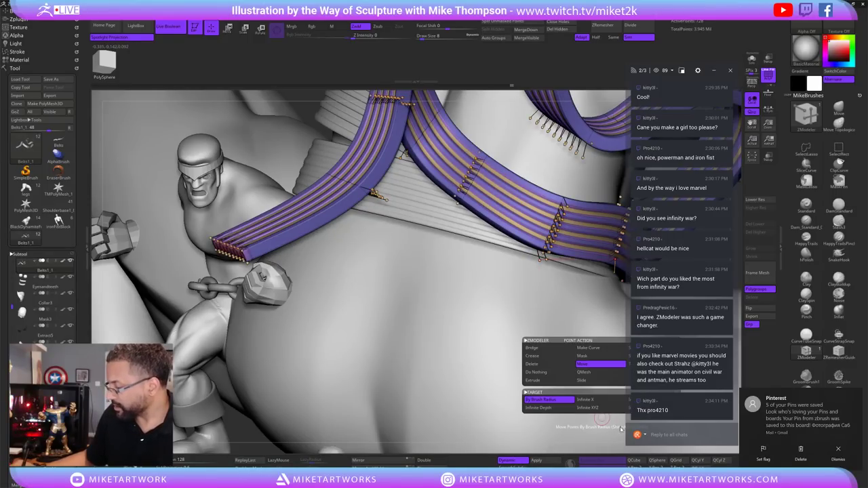
click(519, 349)
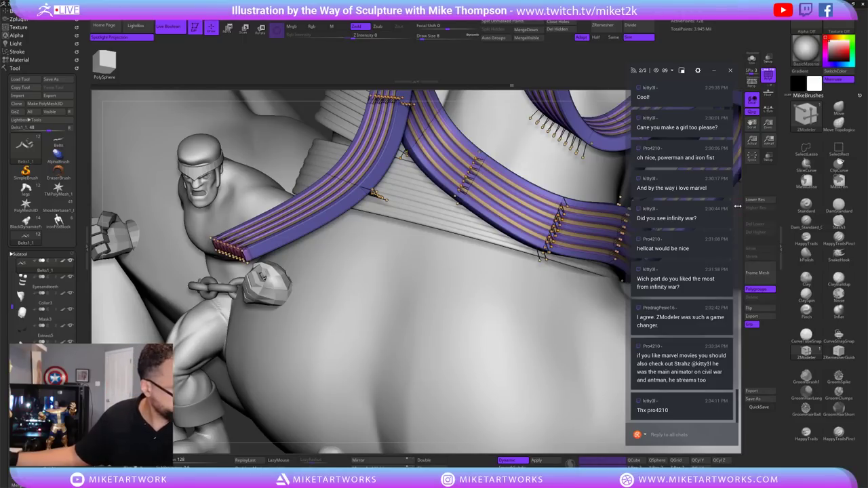
Hide the polygroup colours and rotate toward the belt knot and hanging ends.
key(space)
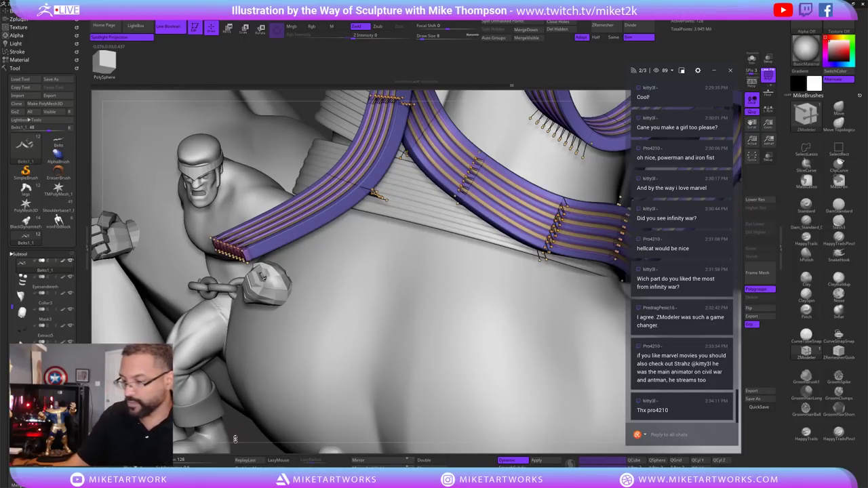
key(space)
click(249, 438)
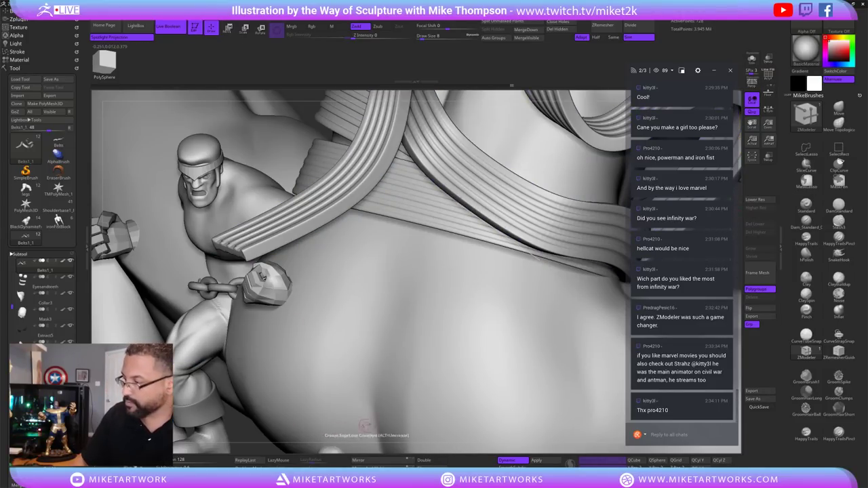
mouse_move(229, 420)
mouse_down()
mouse_move(398, 406)
mouse_move(412, 432)
mouse_move(434, 386)
mouse_move(434, 400)
mouse_move(550, 343)
mouse_move(557, 348)
mouse_move(538, 379)
mouse_move(542, 351)
mouse_up()
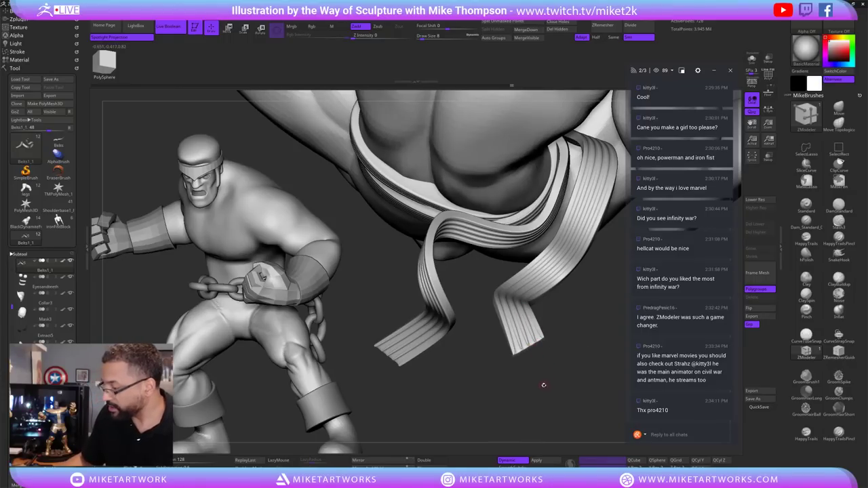
Turn off Dynamic subdivision and show PolyF on the low-poly belt strips.
drag(543, 385, 538, 372)
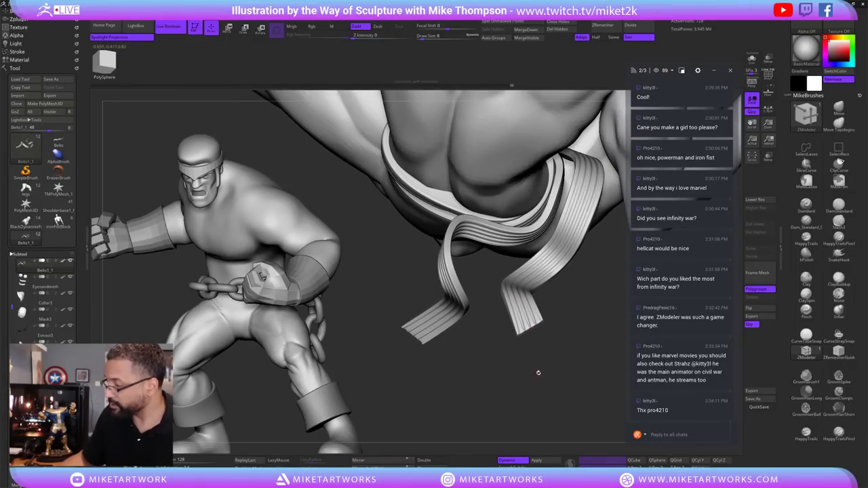
key(shift+d)
drag(576, 321, 569, 339)
key(space)
key(shift+f)
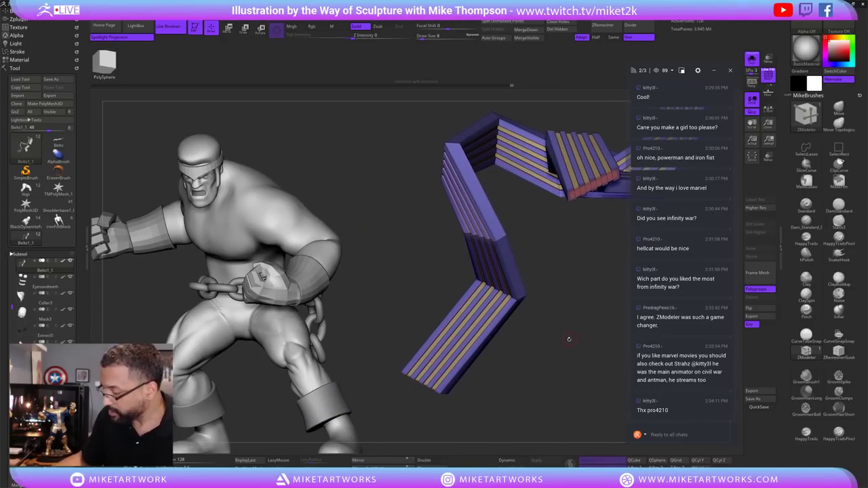
ctrl+shift+click(523, 381)
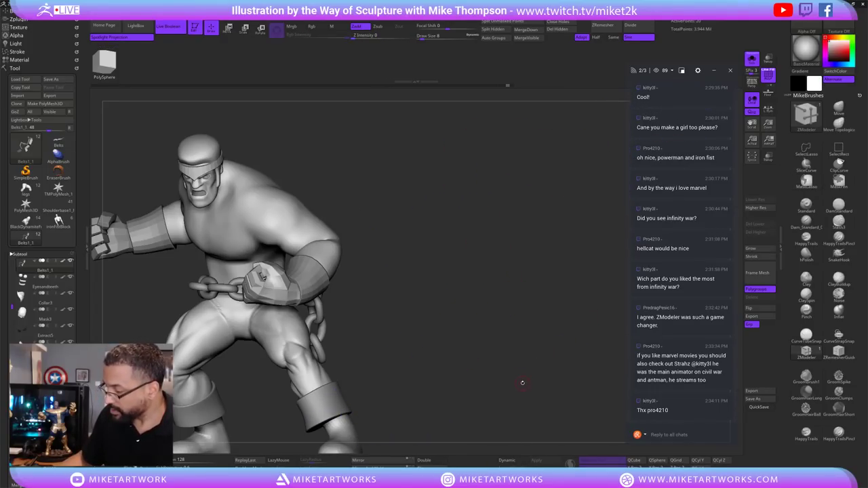
ctrl+shift+click(523, 381)
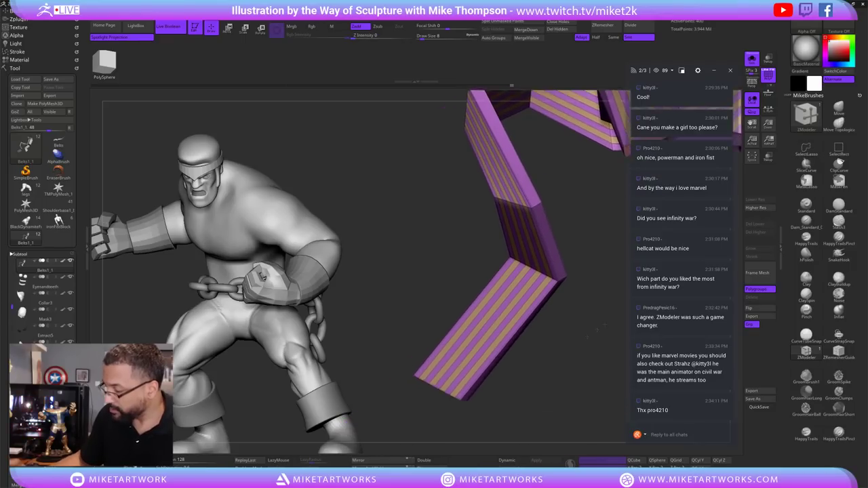
drag(597, 329, 477, 354)
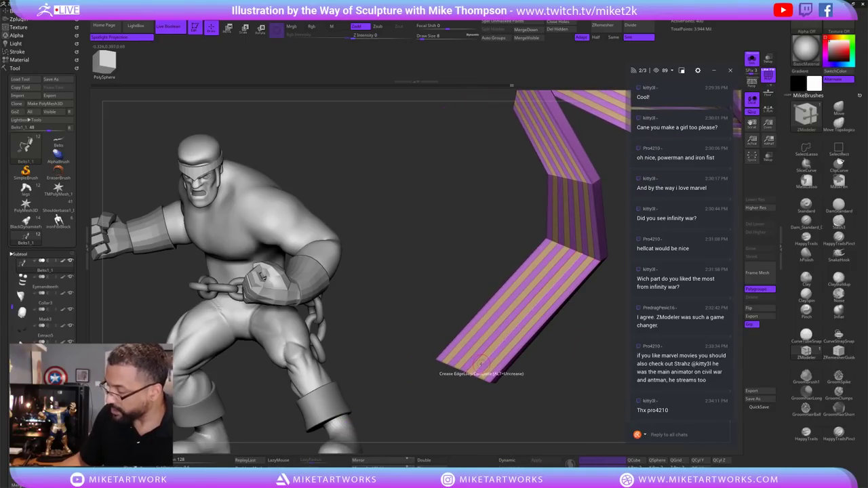
Insert an edge loop near the strip's end and try an extrusion, then undo both.
key(space)
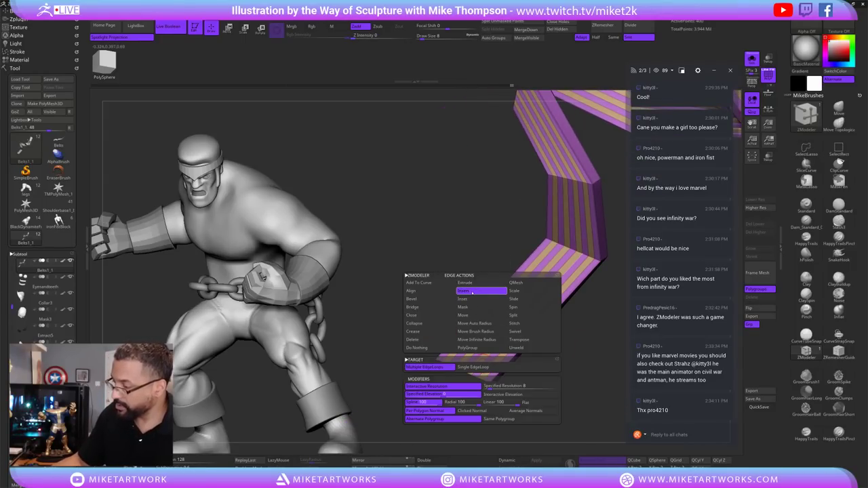
click(473, 367)
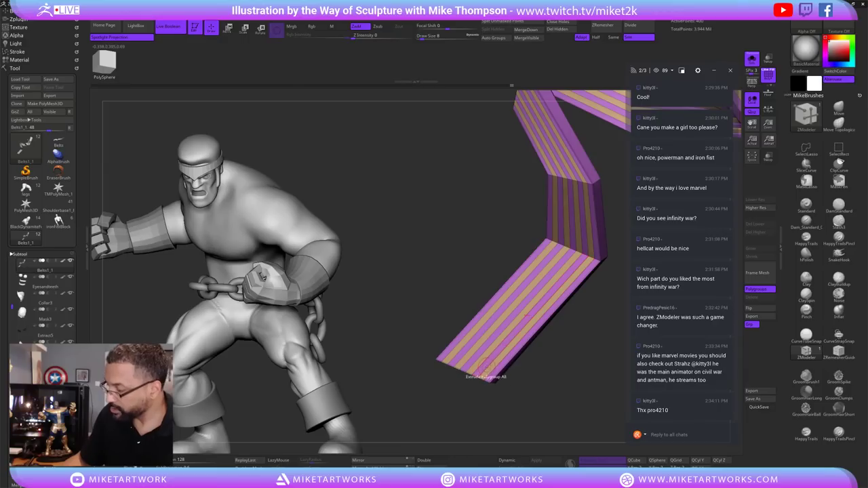
click(481, 373)
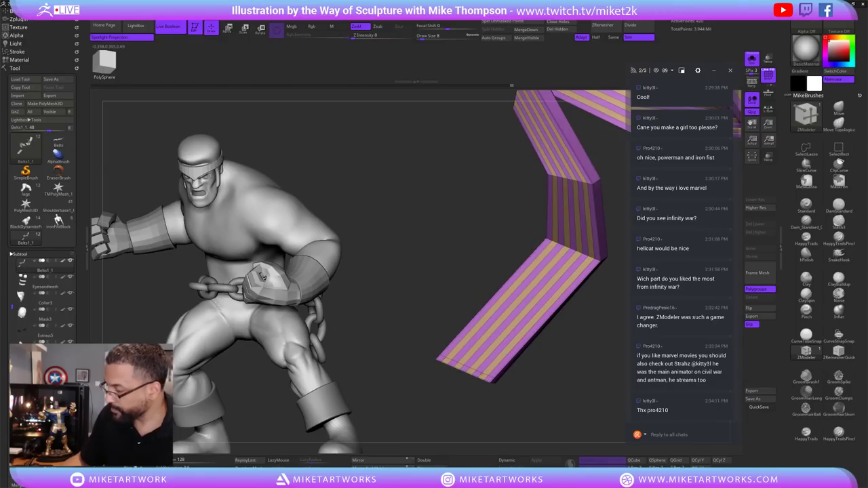
drag(573, 319, 546, 381)
key(ctrl+z)
key(ctrl+z)
key(ctrl+z)
key(ctrl+z)
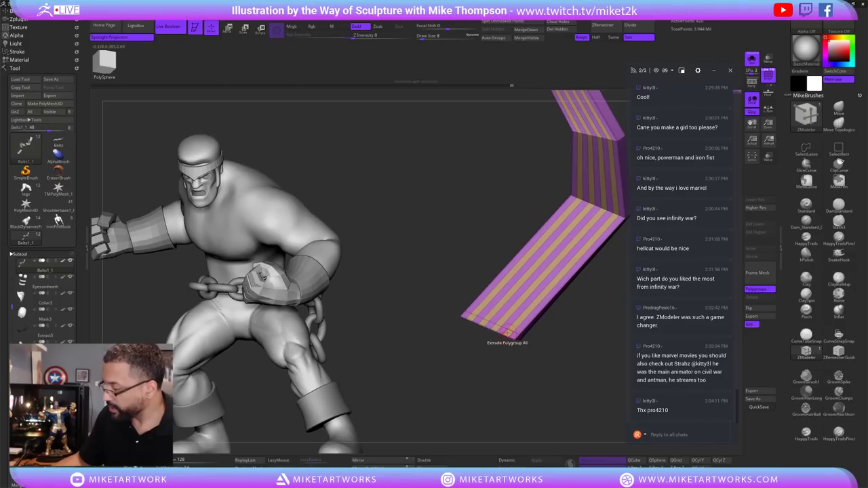
key(ctrl+z)
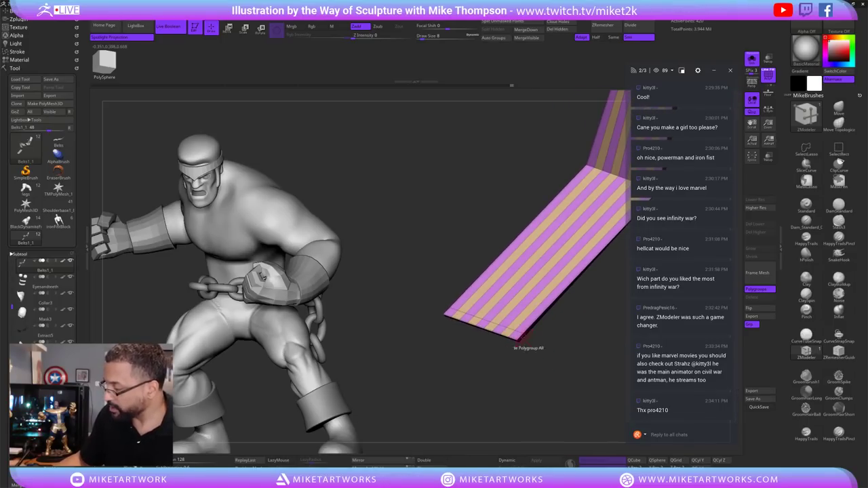
Set the polygon action to polygroup along a polyloop and redo the strip's earlier bends.
key(space)
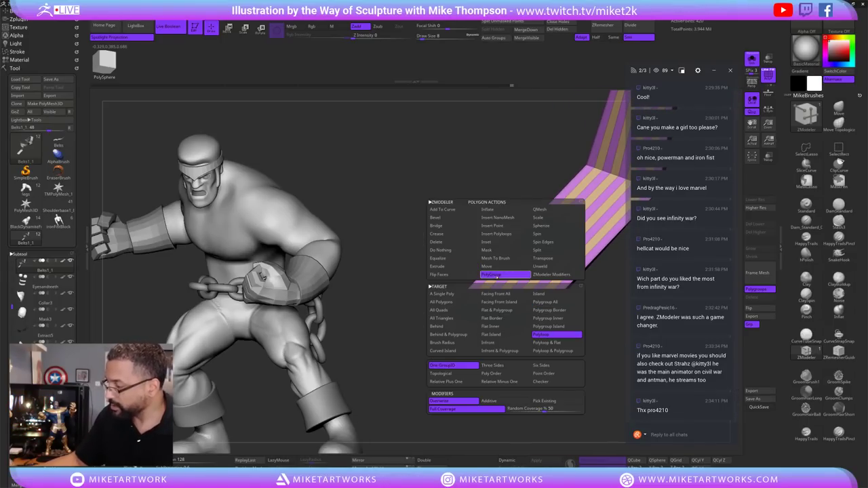
click(557, 334)
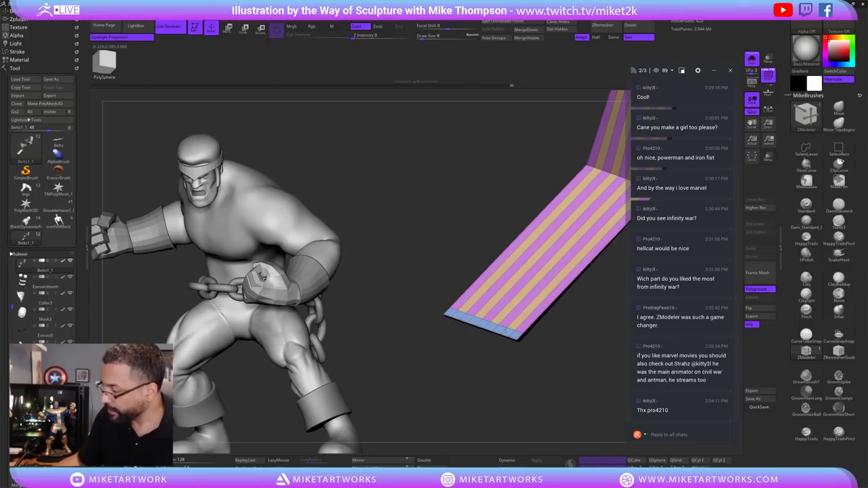
key(ctrl+z)
key(ctrl+z)
key(ctrl+shift+z)
key(ctrl+shift+z)
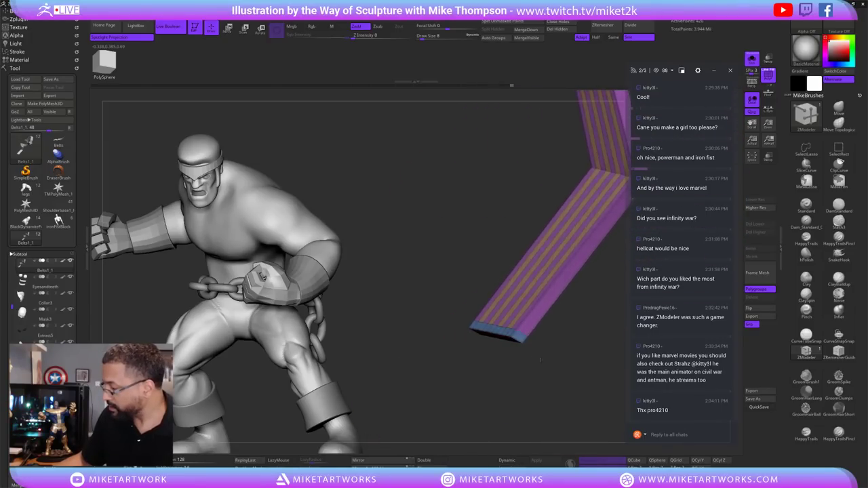
key(ctrl+shift+z)
key(ctrl+shift+z)
key(ctrl+shift+z)
key(ctrl+shift+z)
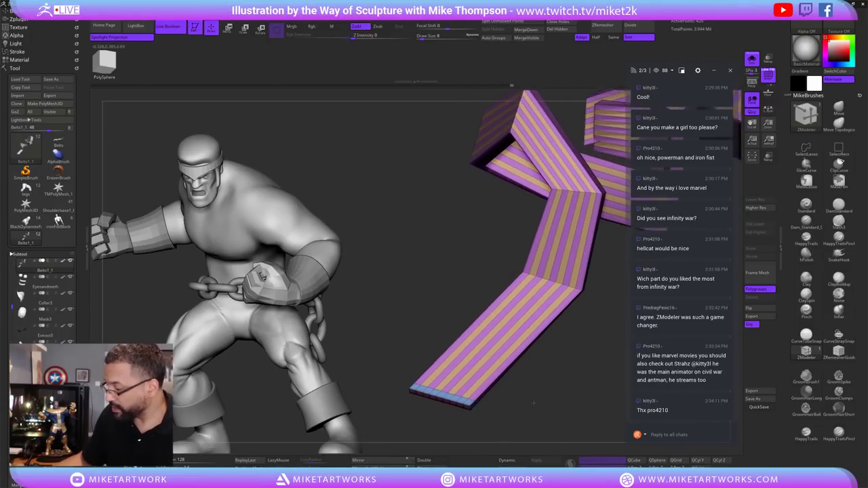
key(ctrl+shift+z)
key(ctrl+shift+z)
key(ctrl+shift+z)
key(ctrl+shift+z)
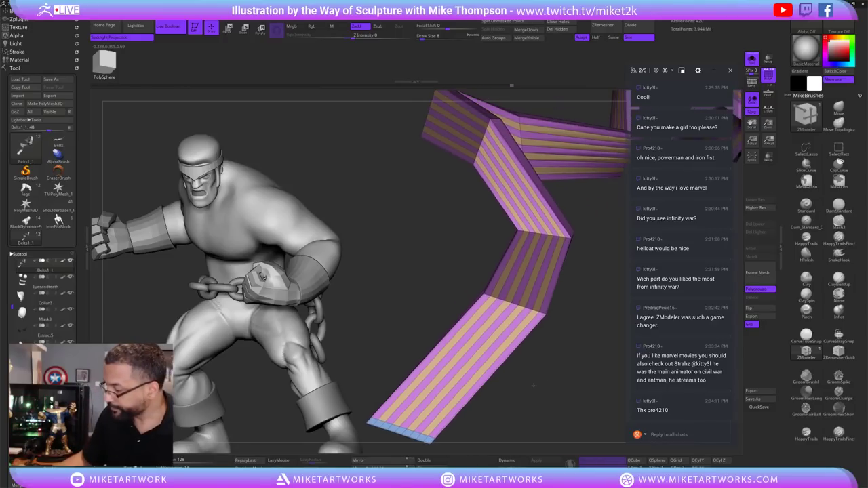
key(ctrl+shift+z)
key(ctrl+shift+z)
key(ctrl+shift+z)
key(ctrl+shift+z)
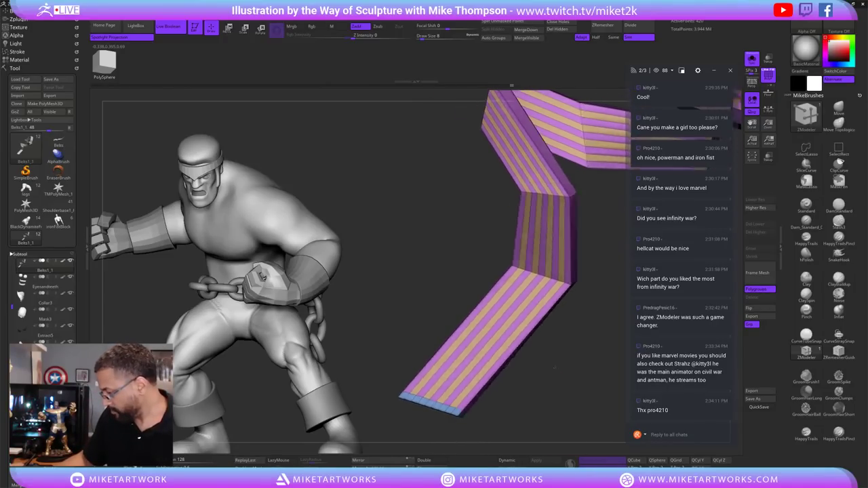
key(ctrl+shift+z)
key(ctrl+shift+z)
key(ctrl+shift+z)
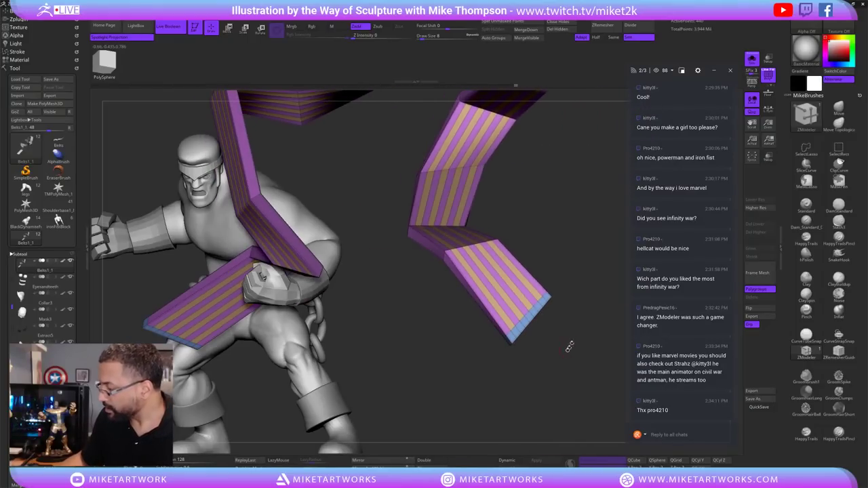
Lasso-hide part of the ribbon geometry and show it again.
key(ctrl+shift)
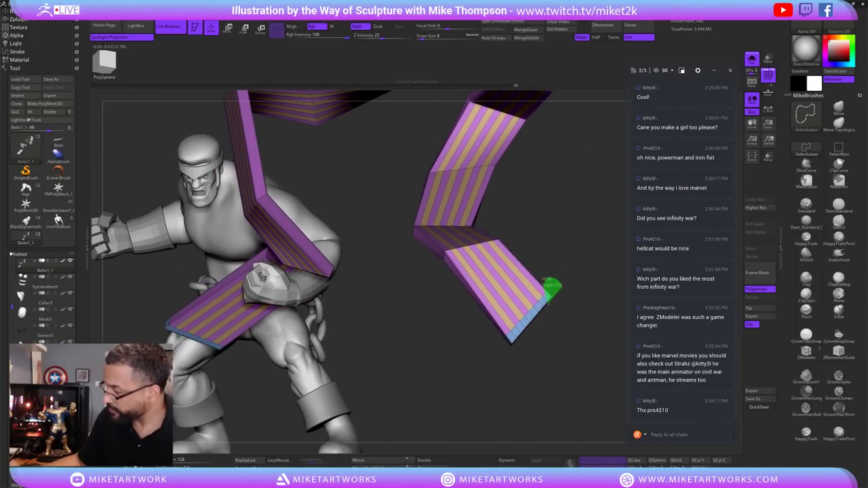
ctrl+shift+drag(550, 289, 569, 310)
ctrl+shift+click(568, 307)
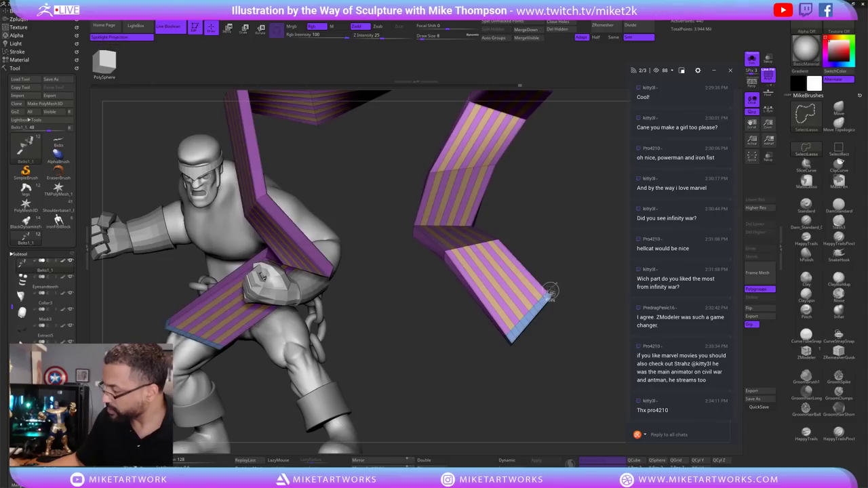
ctrl+shift+click(552, 291)
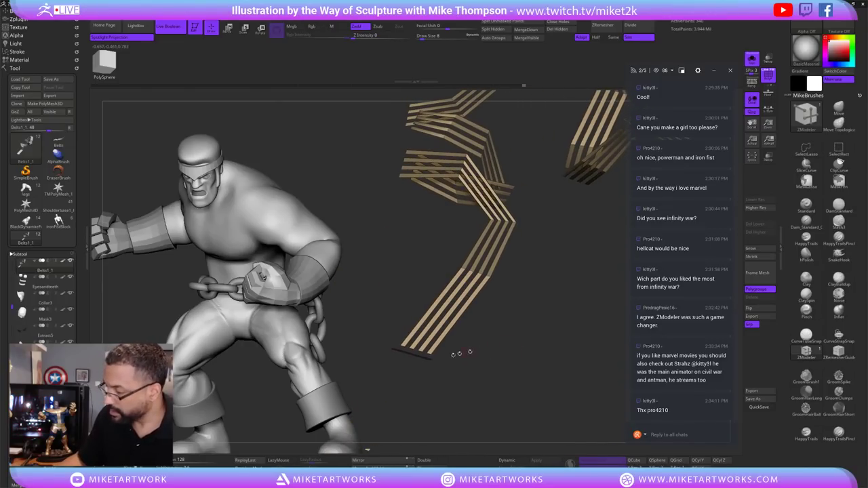
Isolate a single ribbon strip and extrude it into a thick slab.
key(ctrl+shift)
key(shift+f)
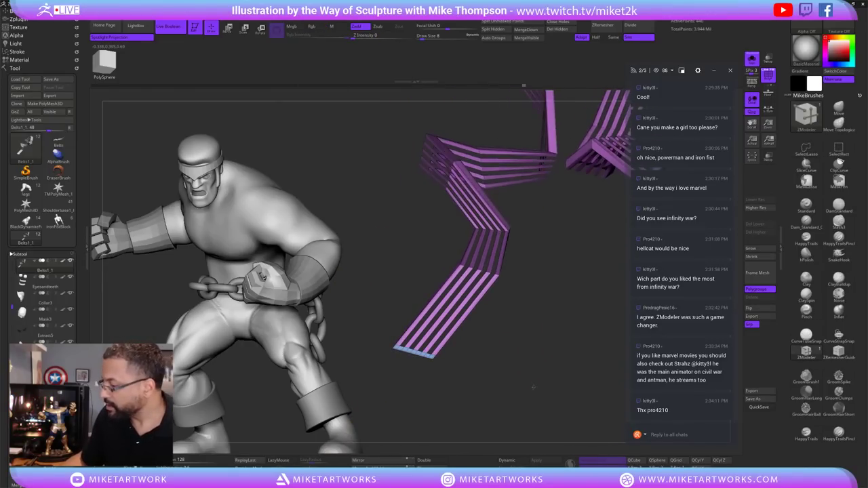
key(ctrl)
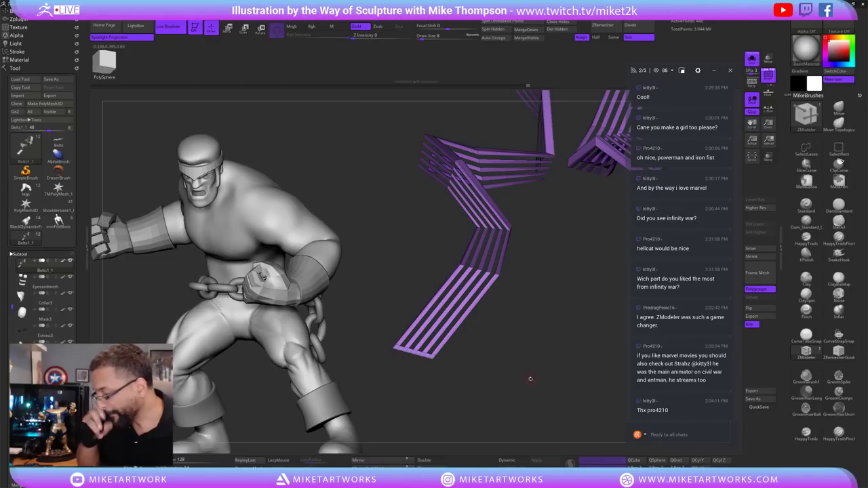
key(shift+f)
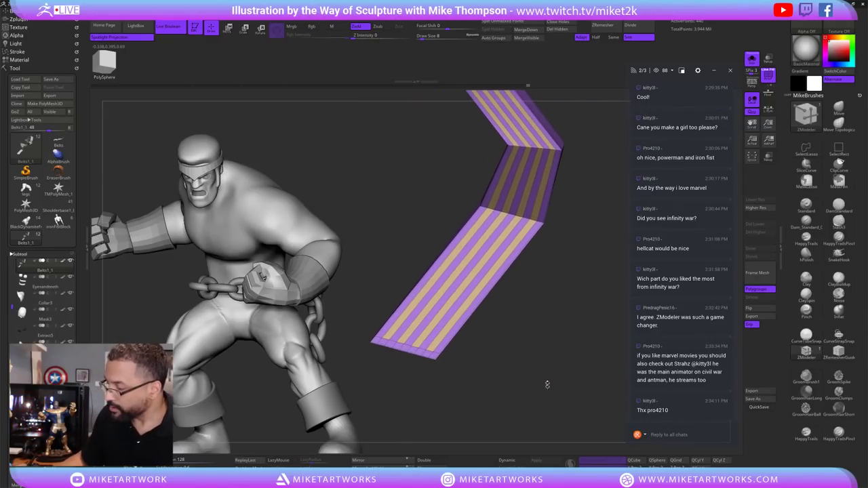
drag(551, 377, 460, 410)
Crease the slab's complete edge loop with ZModeler and orbit to inspect the strip.
key(space)
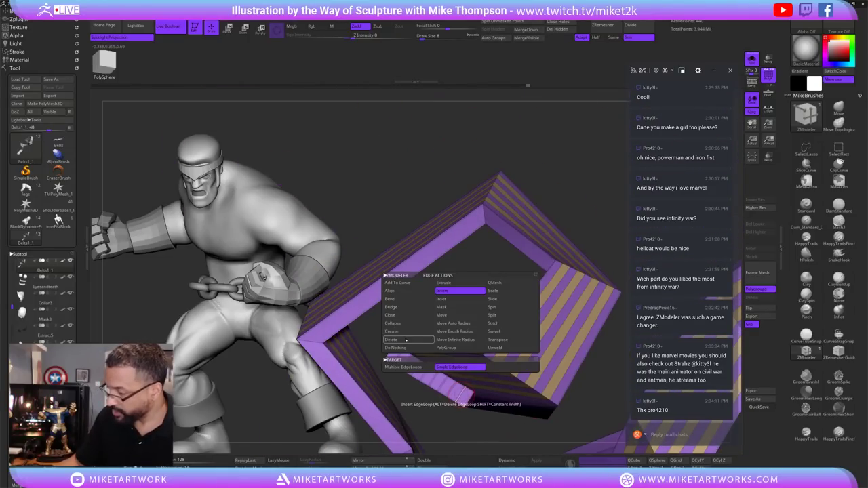
click(446, 347)
click(407, 367)
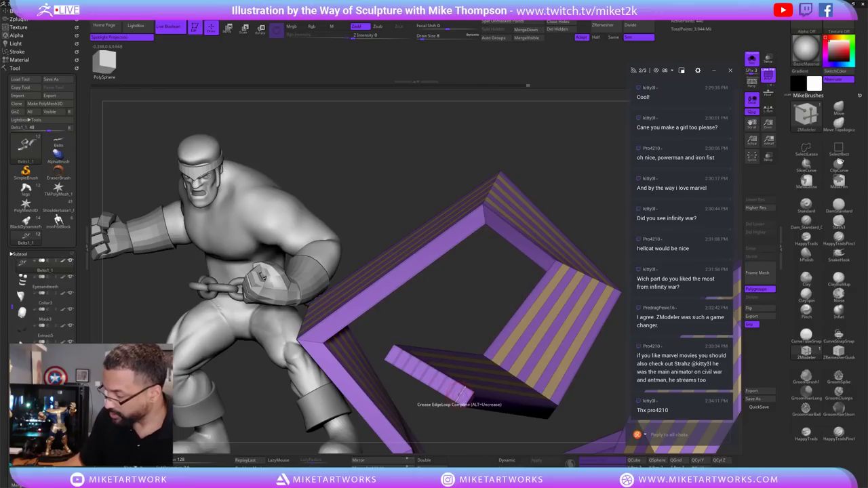
click(407, 360)
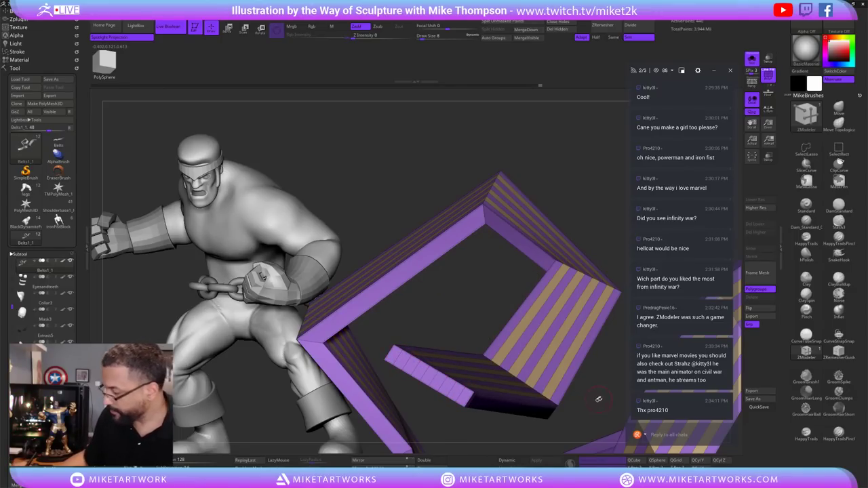
drag(598, 399, 449, 410)
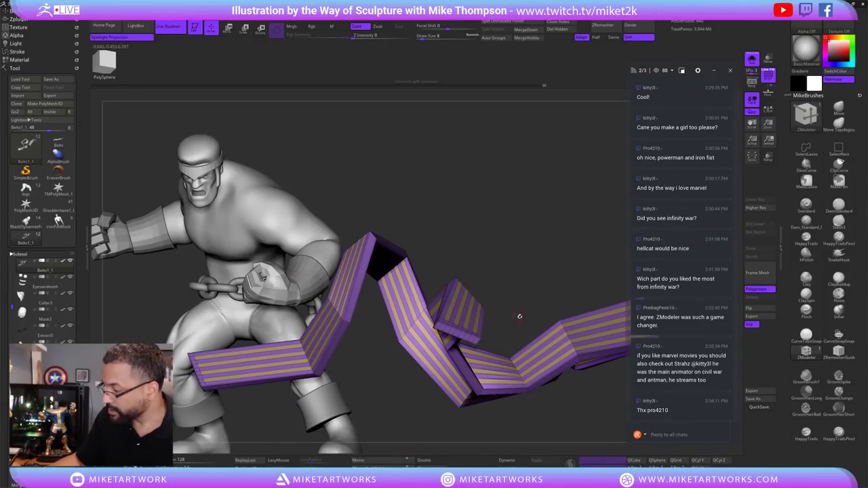
drag(520, 316, 466, 325)
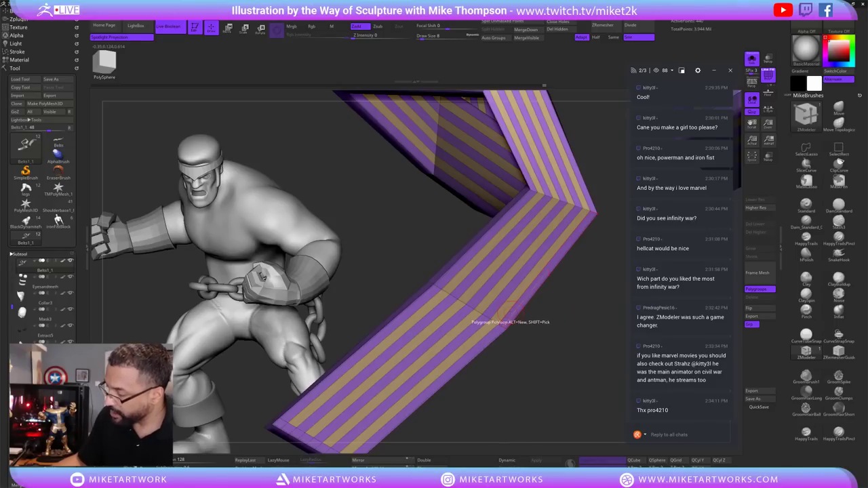
Extrude the striped strip with the Polygroup All target and check it with Dynamic subdivision.
key(space)
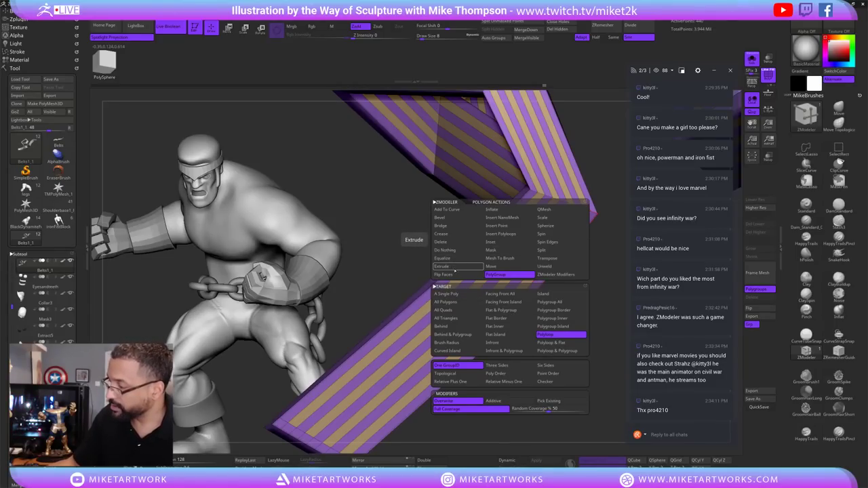
click(450, 267)
drag(399, 320, 475, 293)
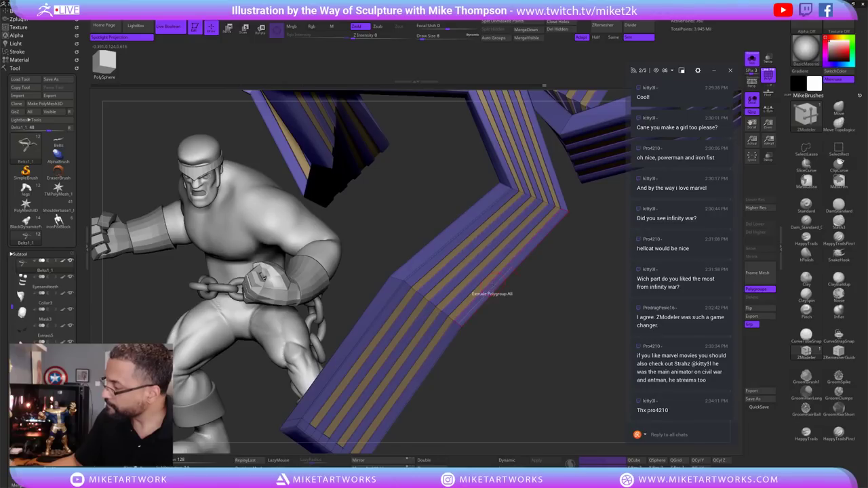
key(d)
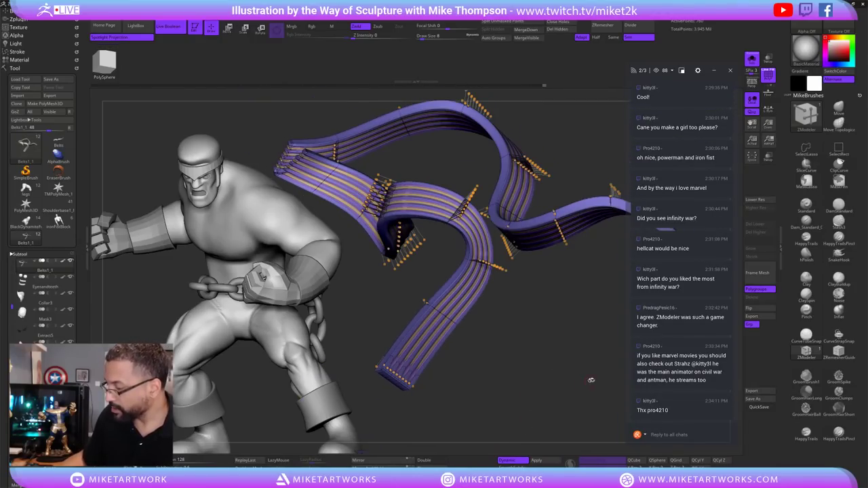
drag(591, 380, 581, 377)
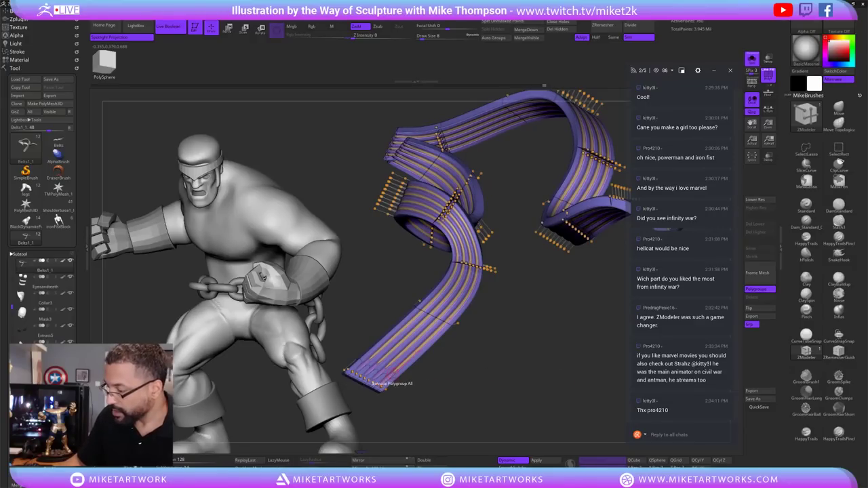
click(513, 460)
drag(422, 405, 537, 342)
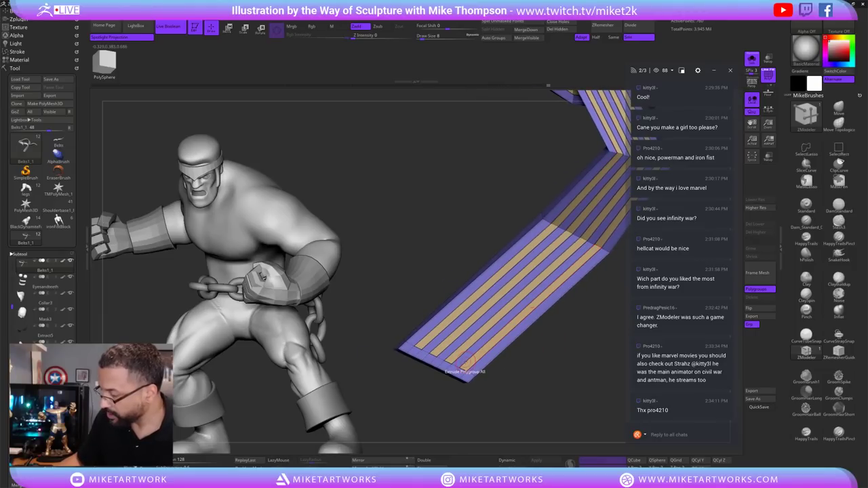
Set the ZModeler polygon action to Inset and the edge action to Insert EdgeLoop.
key(space)
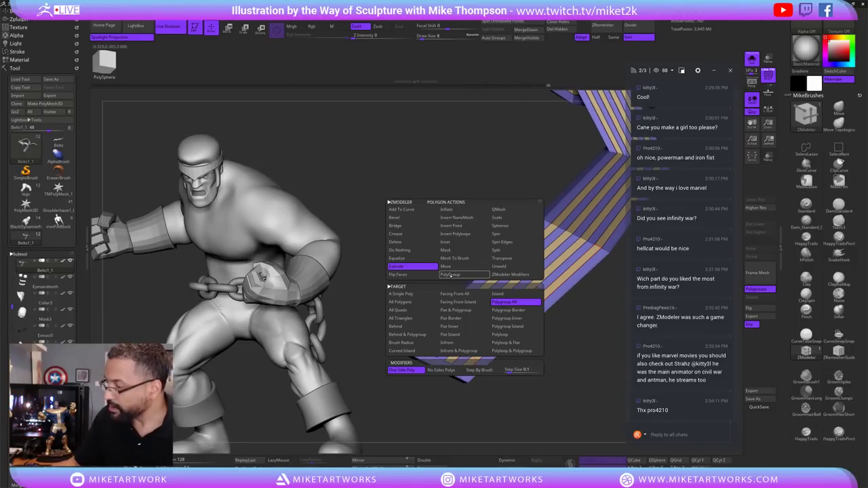
click(453, 242)
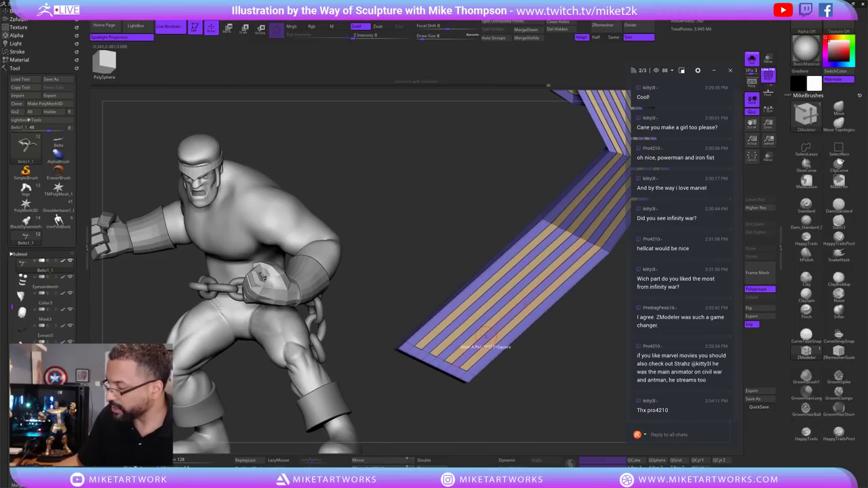
key(space)
click(468, 290)
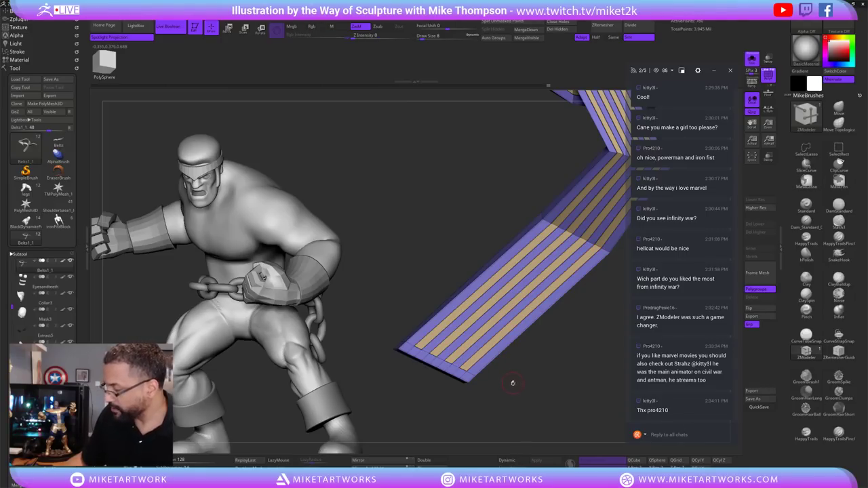
Insert an edge loop across the strip's lower end, then preview it smoothed with PolyF hidden.
drag(513, 384, 478, 359)
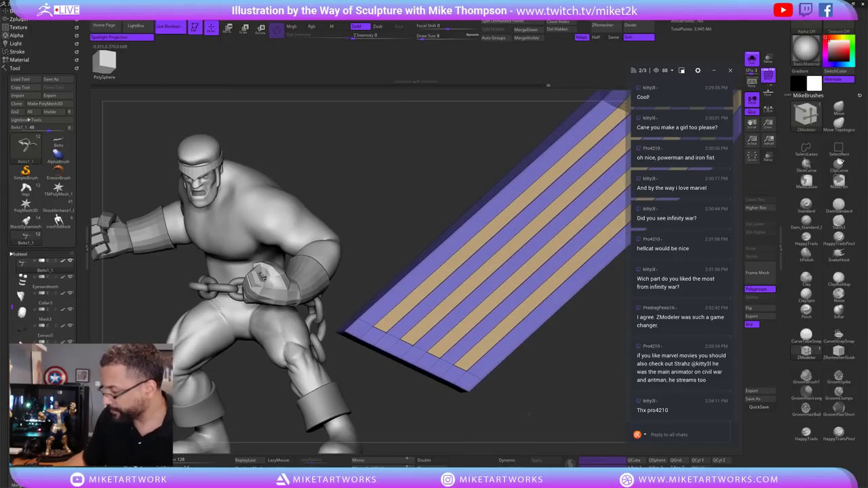
click(479, 360)
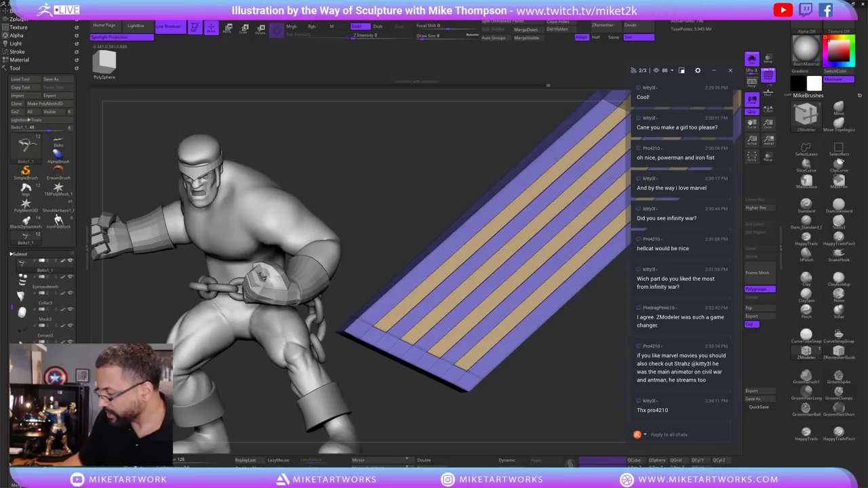
mouse_move(530, 386)
mouse_down()
mouse_move(616, 361)
mouse_move(547, 329)
mouse_move(542, 371)
mouse_move(529, 390)
mouse_up()
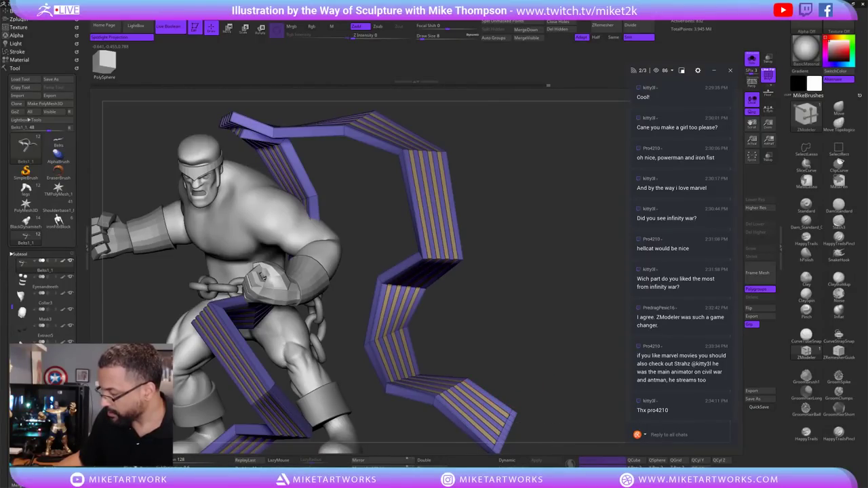
drag(547, 394, 564, 343)
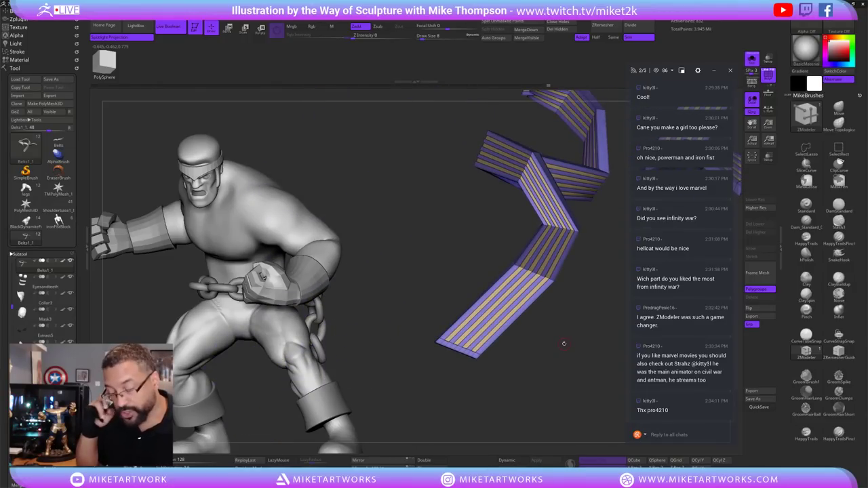
drag(483, 355, 502, 332)
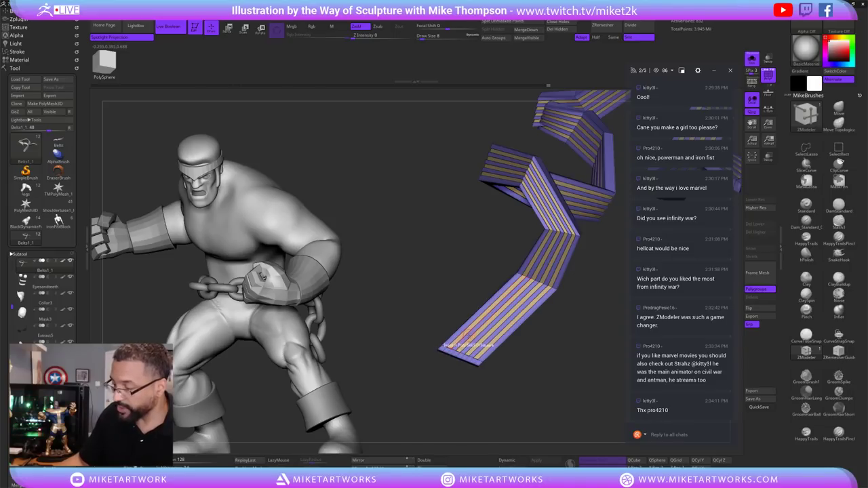
click(523, 460)
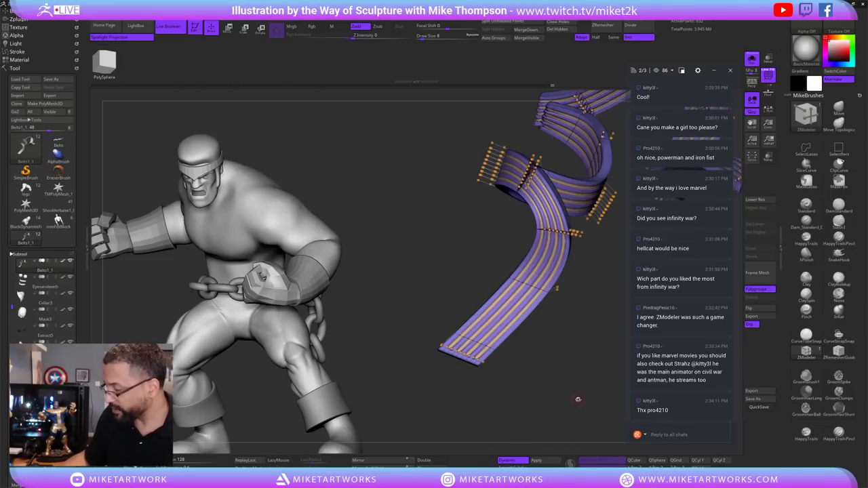
key(shift+f)
drag(603, 390, 424, 318)
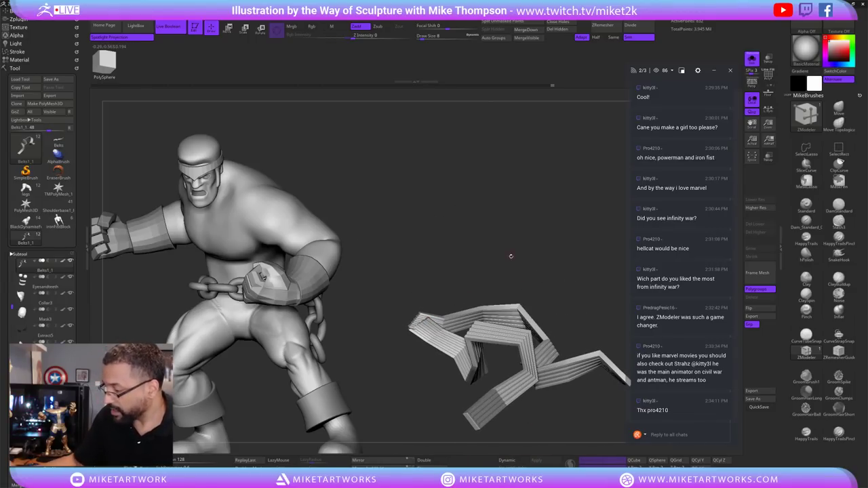
Show the strap's polygroup wireframe and preview it with Dynamic subdivision.
mouse_move(514, 254)
mouse_down()
mouse_move(514, 246)
mouse_move(504, 306)
mouse_move(454, 397)
mouse_up()
key(space)
key(shift+f)
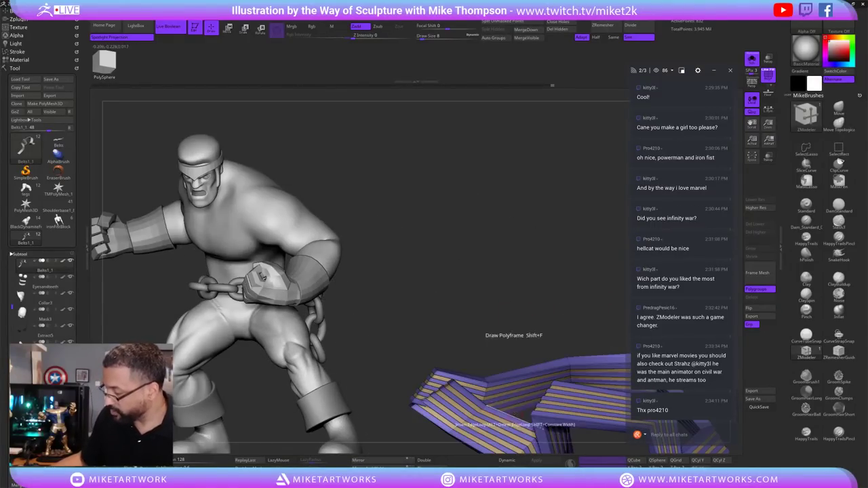
drag(441, 285, 488, 312)
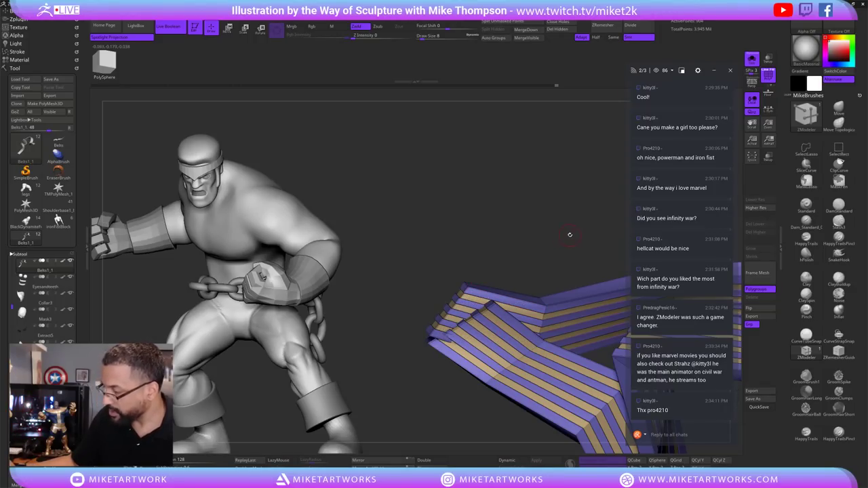
drag(570, 235, 564, 227)
key(d)
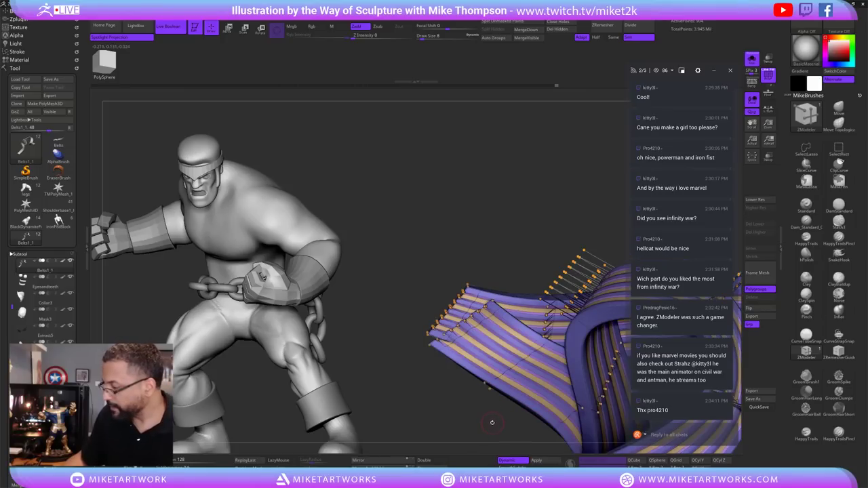
drag(493, 423, 485, 394)
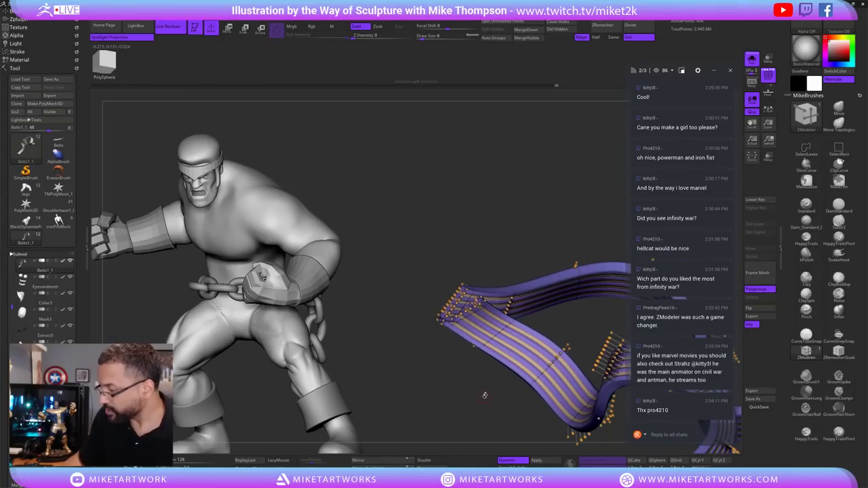
Hide the polyframe and unhide the rest of the Iron Fist figure.
key(space)
key(shift+f)
drag(528, 426, 536, 387)
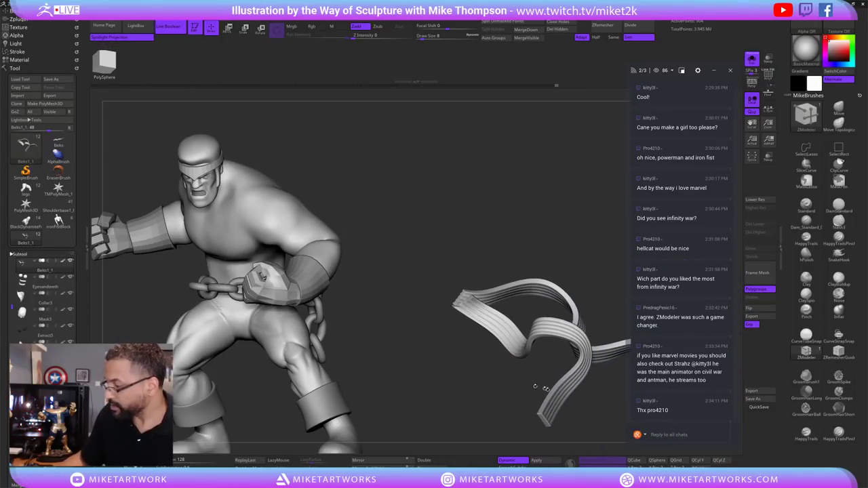
drag(599, 293, 539, 325)
ctrl+shift+click(580, 359)
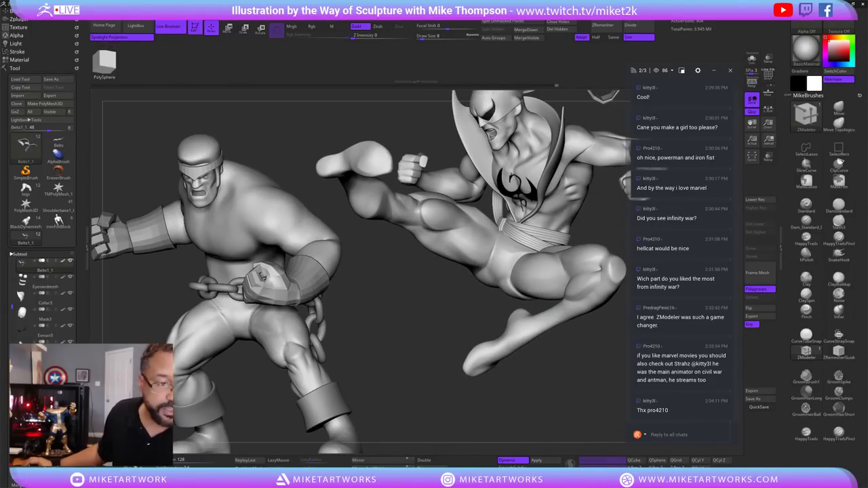
In PureRef, enlarge the green Iron Fist image and zoom into the render's kicking leg.
key(alt+Tab)
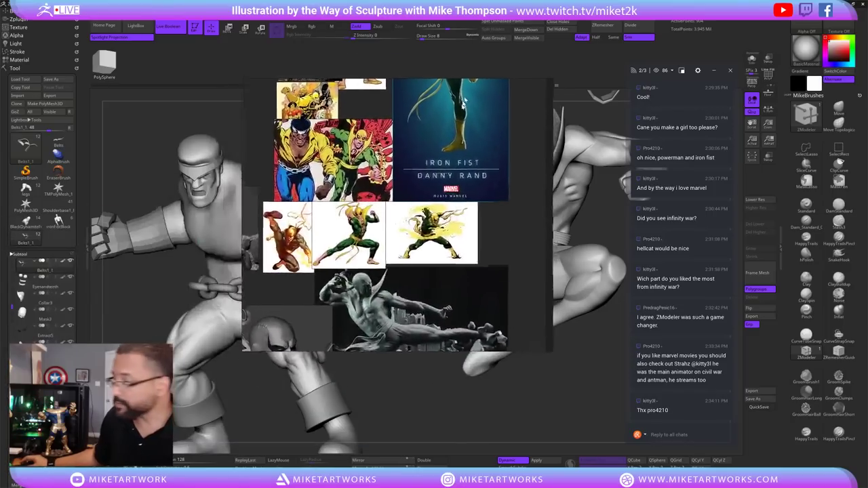
double_click(364, 304)
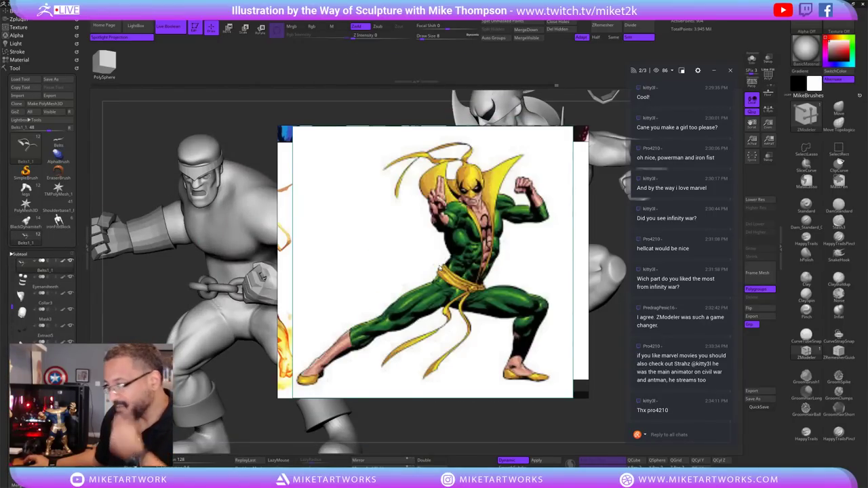
scroll(435, 270, down, 4)
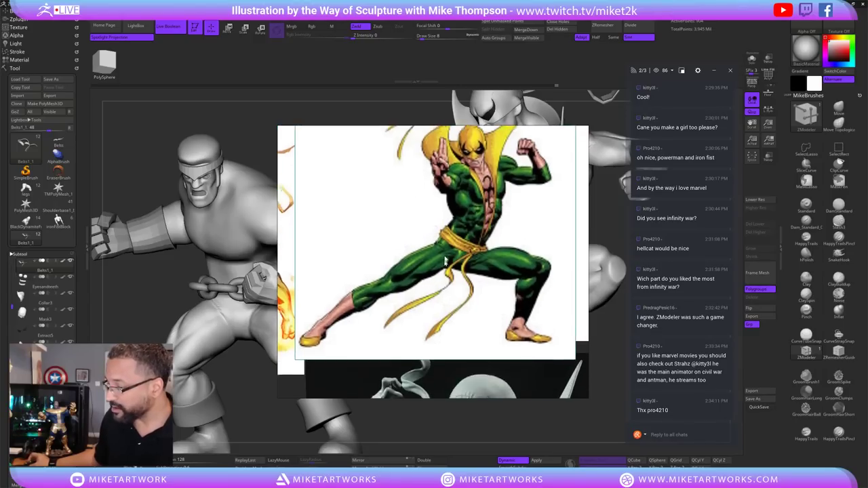
double_click(477, 336)
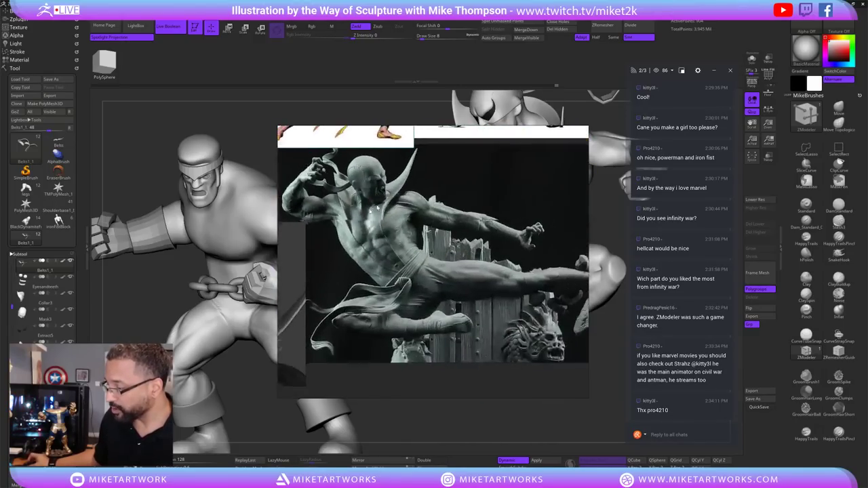
scroll(496, 231, up, 5)
scroll(485, 305, up, 2)
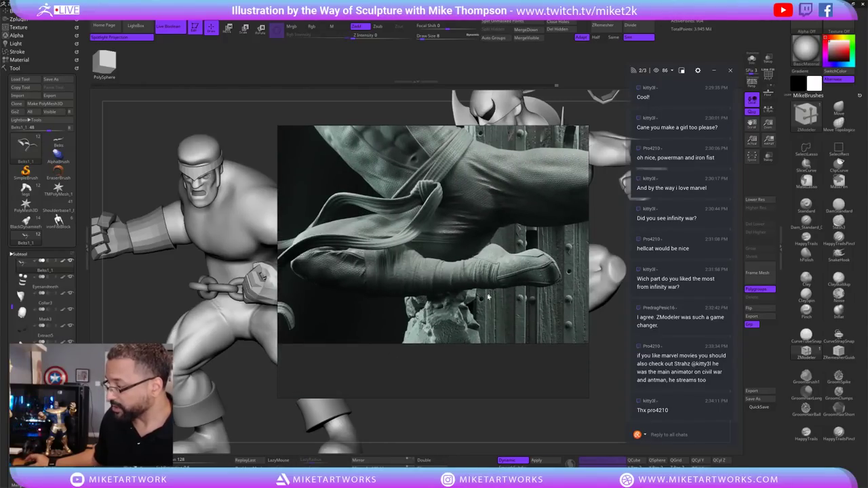
scroll(487, 297, down, 5)
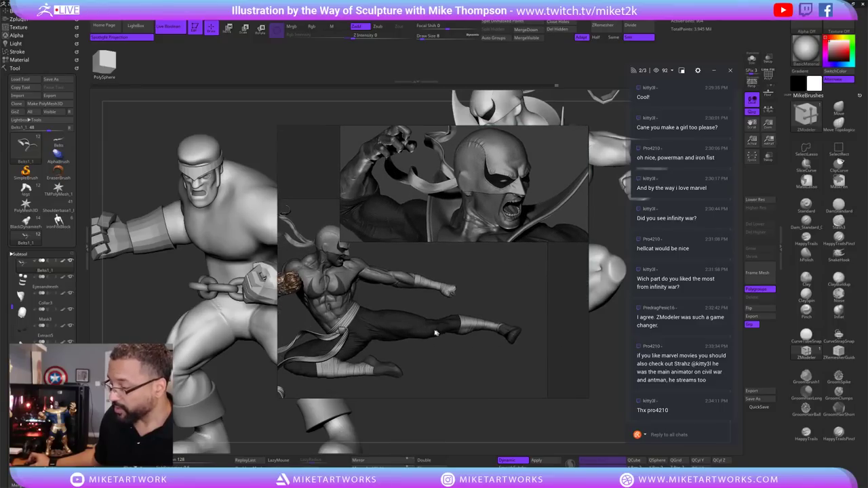
scroll(426, 349, up, 4)
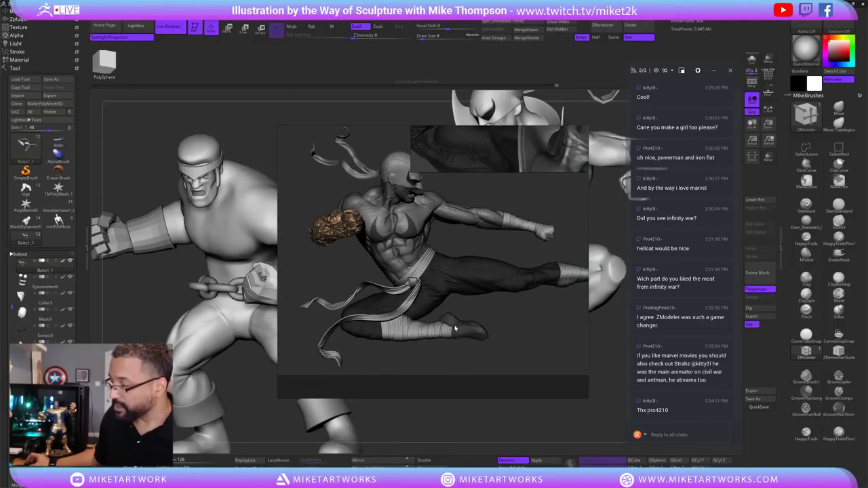
scroll(424, 346, up, 4)
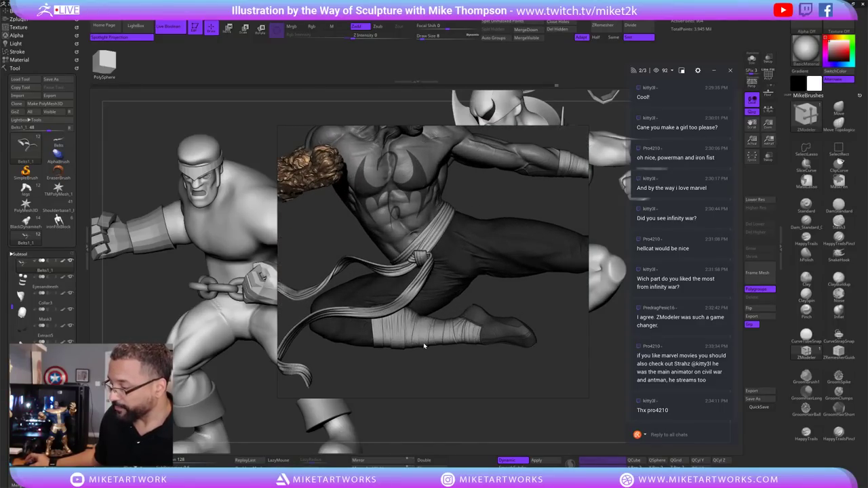
Reposition the kick render, then drag the reference window aside to reveal ZBrush.
drag(443, 364, 469, 343)
scroll(435, 340, down, 3)
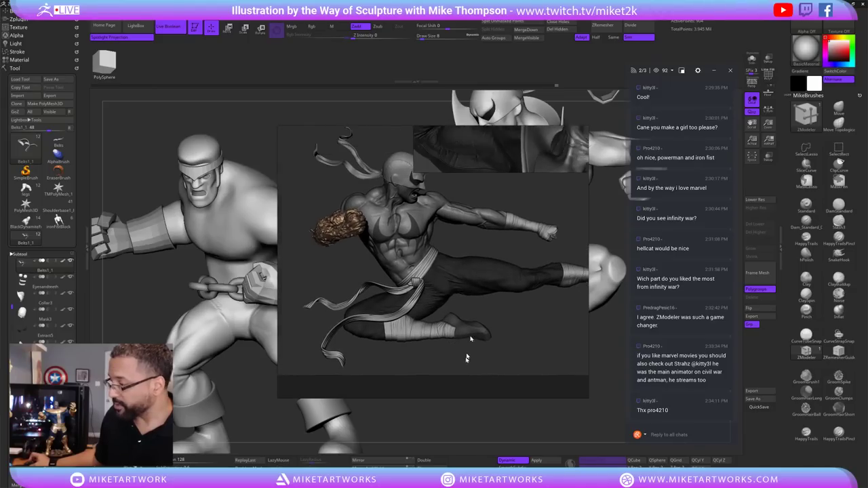
scroll(516, 229, up, 1)
mouse_move(515, 228)
mouse_down()
mouse_move(411, 258)
mouse_move(193, 234)
mouse_move(0, 238)
mouse_up()
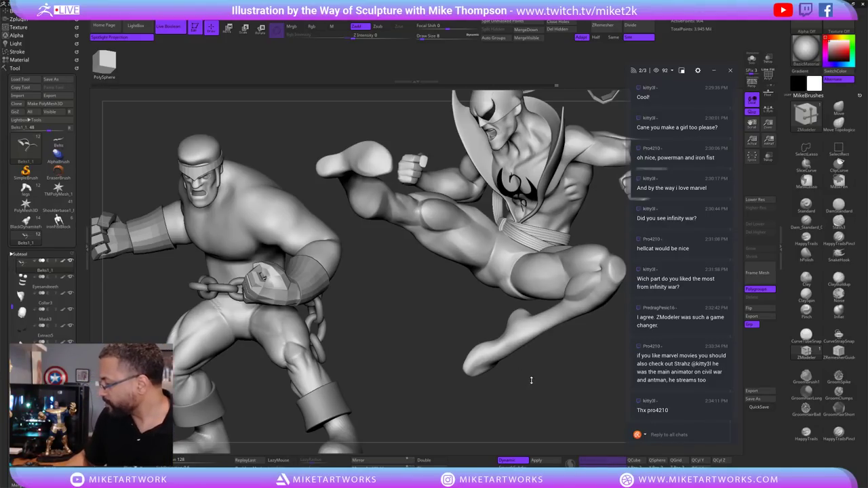
Orbit around the Iron Fist pose, then select the Lowerbody1_2 leg subtool.
drag(531, 381, 538, 383)
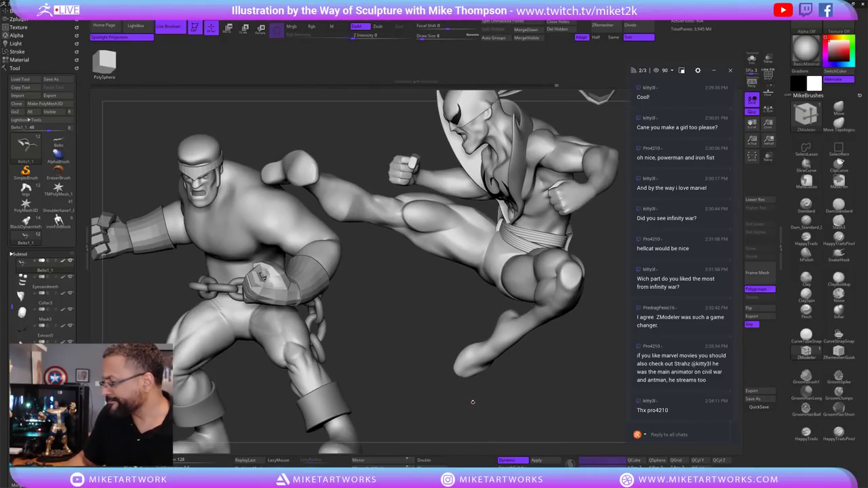
drag(475, 404, 481, 402)
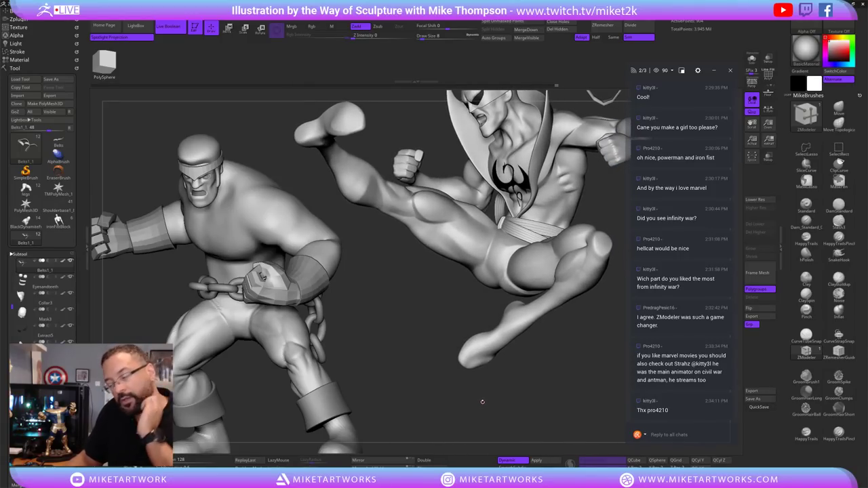
drag(474, 404, 480, 398)
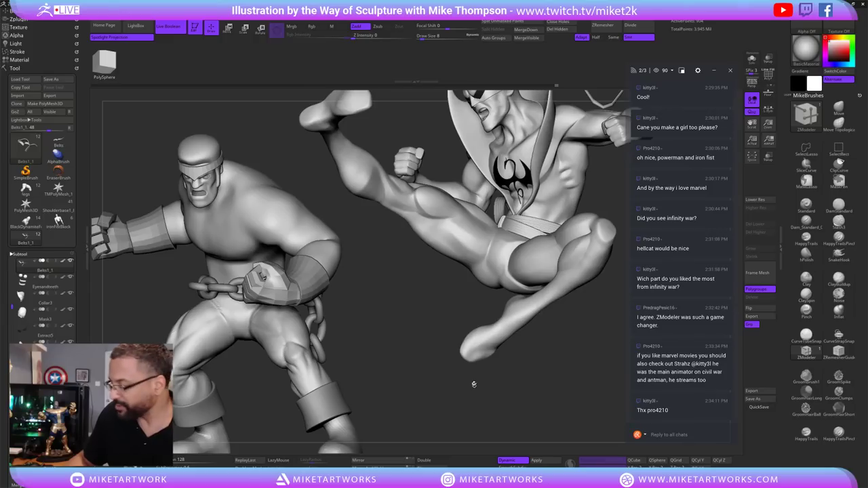
mouse_move(474, 393)
mouse_down()
mouse_move(493, 368)
mouse_move(483, 405)
mouse_move(551, 378)
mouse_move(549, 371)
mouse_move(529, 379)
mouse_move(552, 382)
mouse_up()
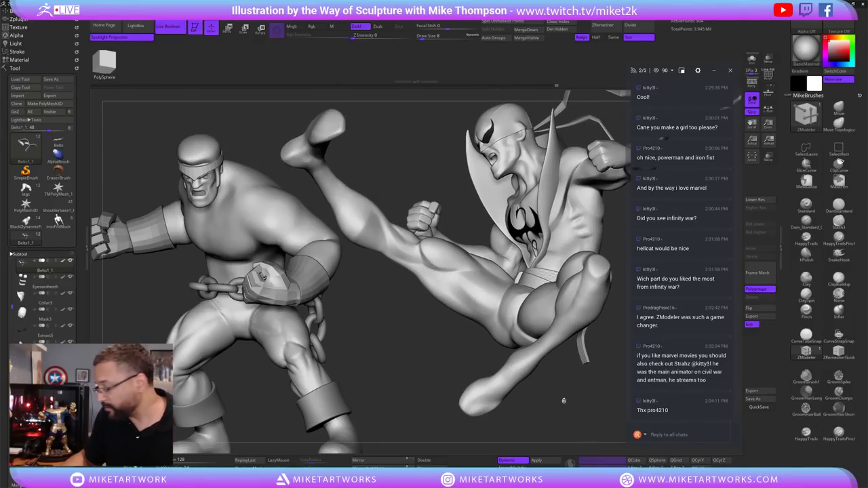
mouse_move(566, 395)
mouse_down()
mouse_move(560, 402)
mouse_move(550, 382)
mouse_up()
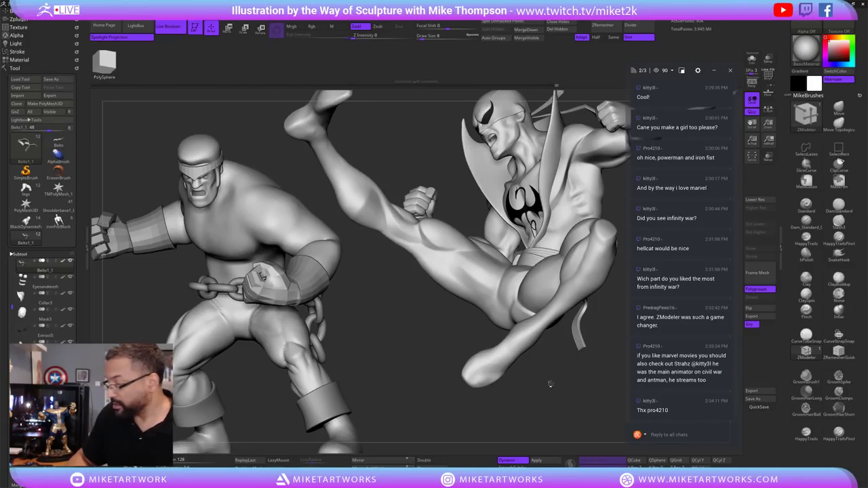
drag(550, 384, 565, 393)
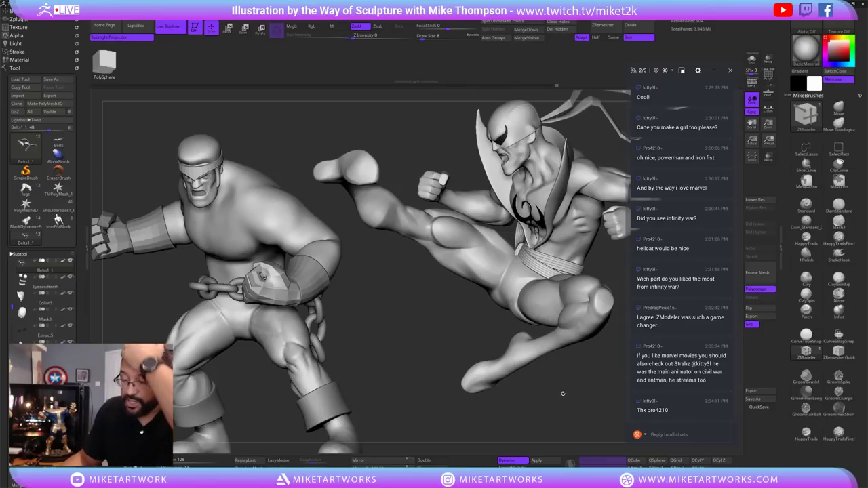
mouse_move(563, 394)
mouse_down()
mouse_move(516, 384)
mouse_move(537, 407)
mouse_move(561, 394)
mouse_up()
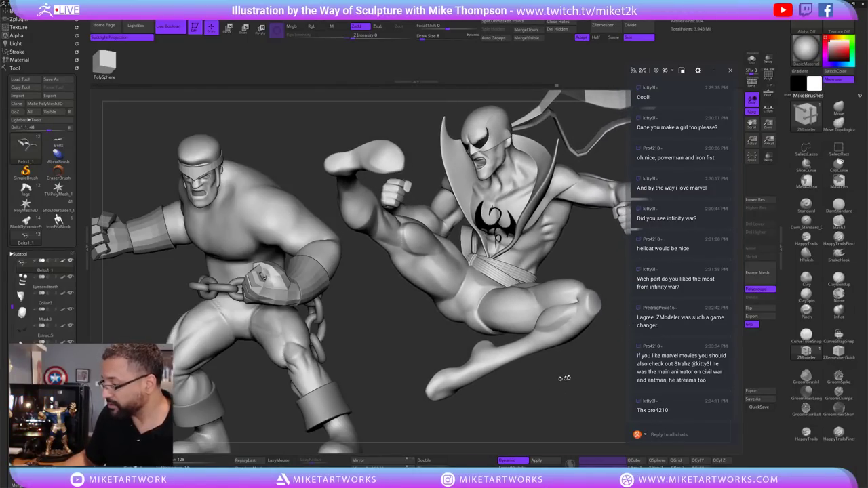
alt+click(506, 354)
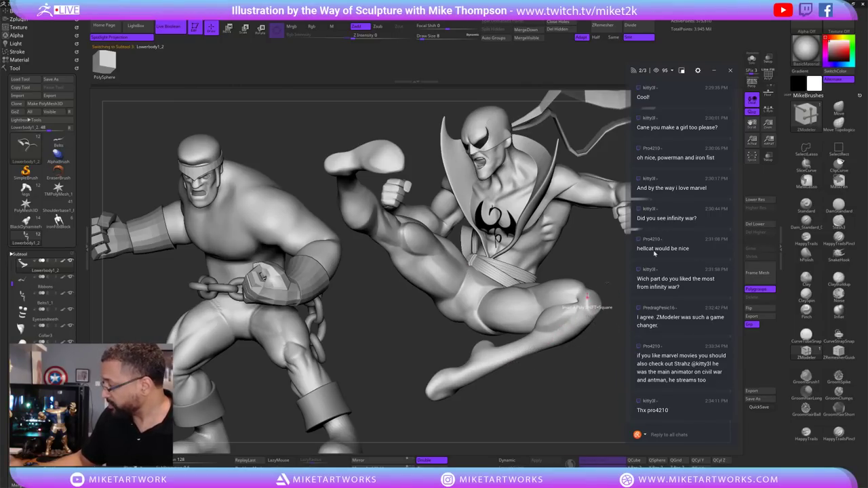
Solo the Lowerbody1_2 leg, show PolyF polygroups and wireframe, and drop to lowest subdivision.
click(752, 59)
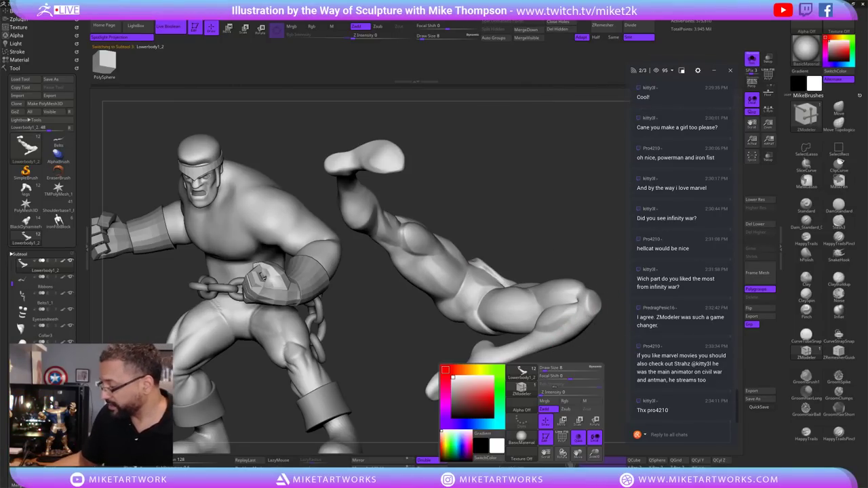
key(shift+f)
key(ctrl+z)
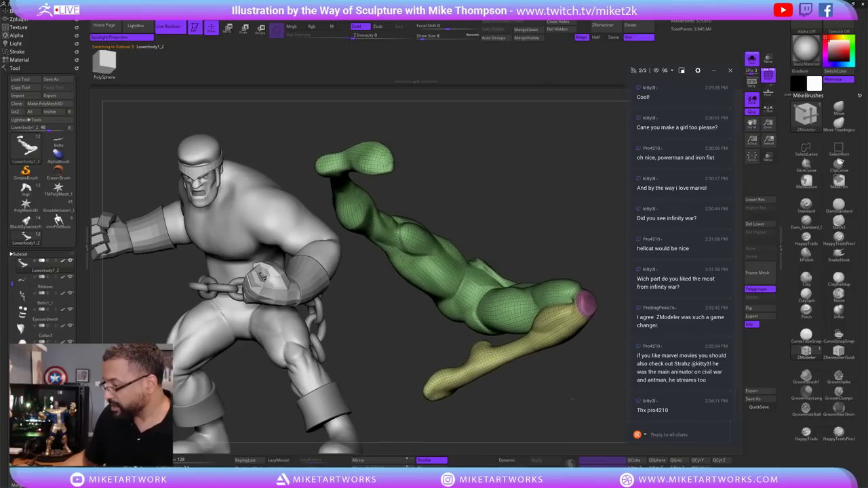
key(shift+d)
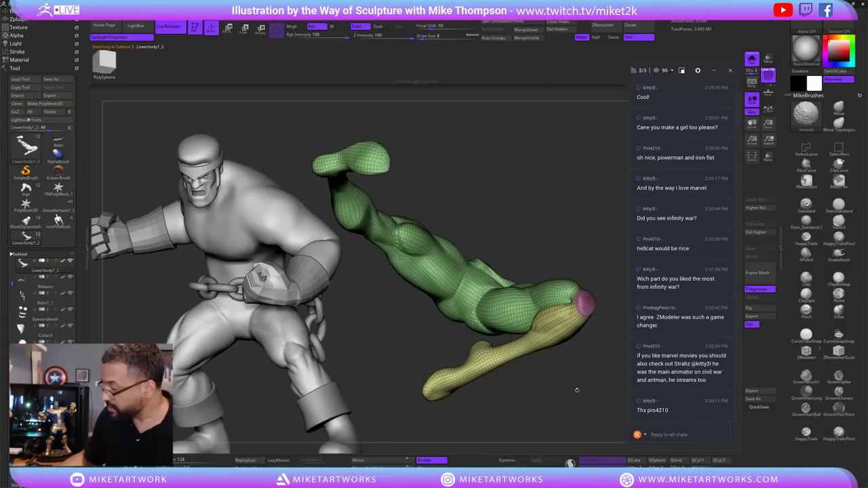
Turn the isolated leg to inspect the foot from several sides, ready for lasso selection.
key(ctrl+z)
key(ctrl+z)
key(ctrl+z)
key(ctrl+z)
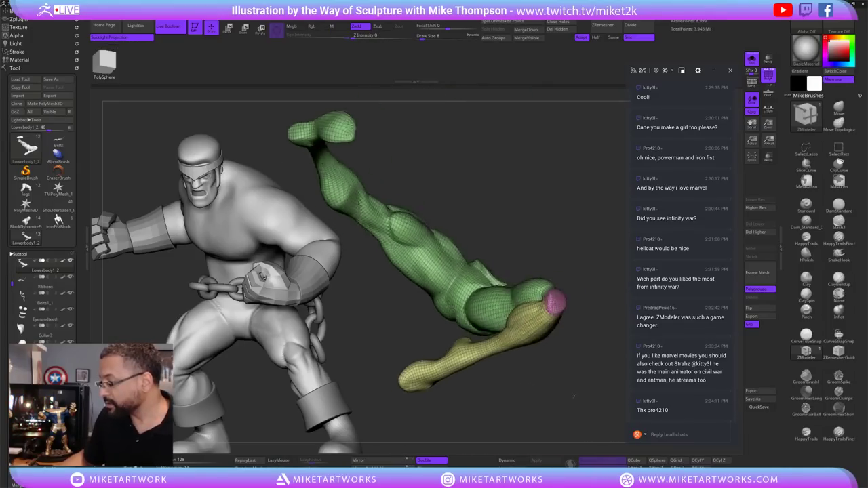
key(ctrl+z)
key(ctrl+z)
key(ctrl+z)
key(ctrl+z)
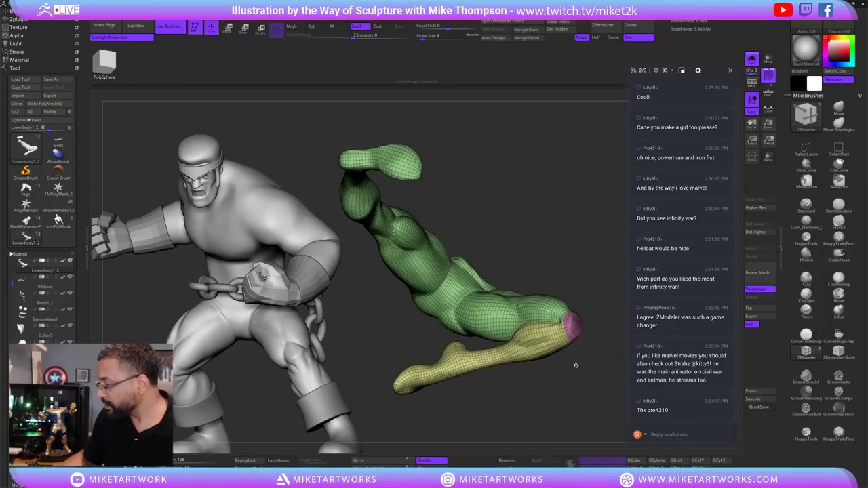
key(ctrl+z)
key(ctrl+z)
key(ctrl+z)
key(ctrl+z)
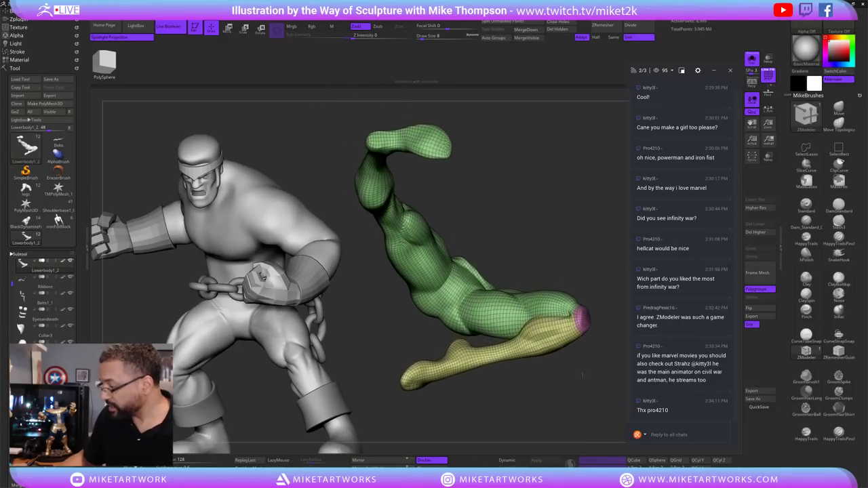
key(ctrl+z)
key(ctrl+z)
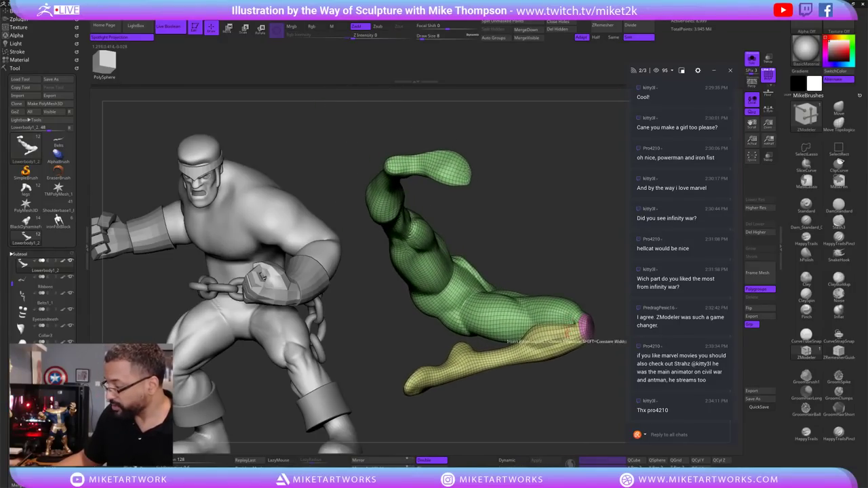
key(ctrl+z)
key(ctrl+z)
key(ctrl+z)
key(ctrl+z)
key(ctrl+z)
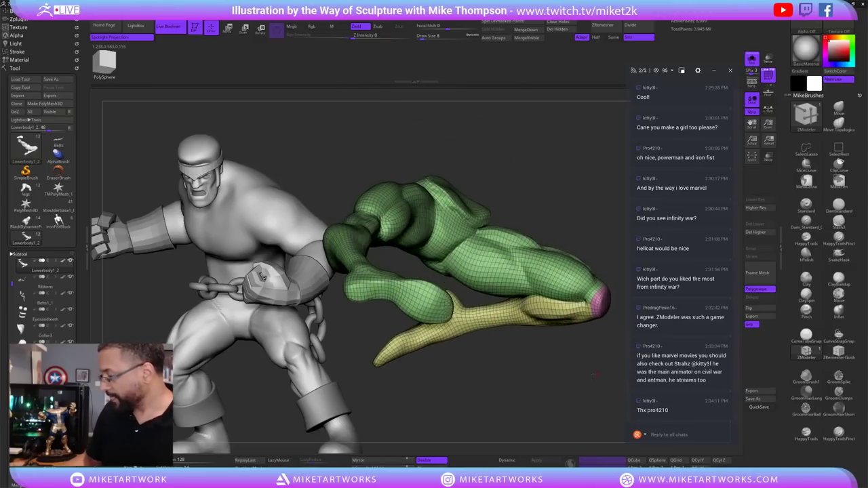
key(ctrl+z)
key(ctrl+z)
key(ctrl+z)
key(ctrl+z)
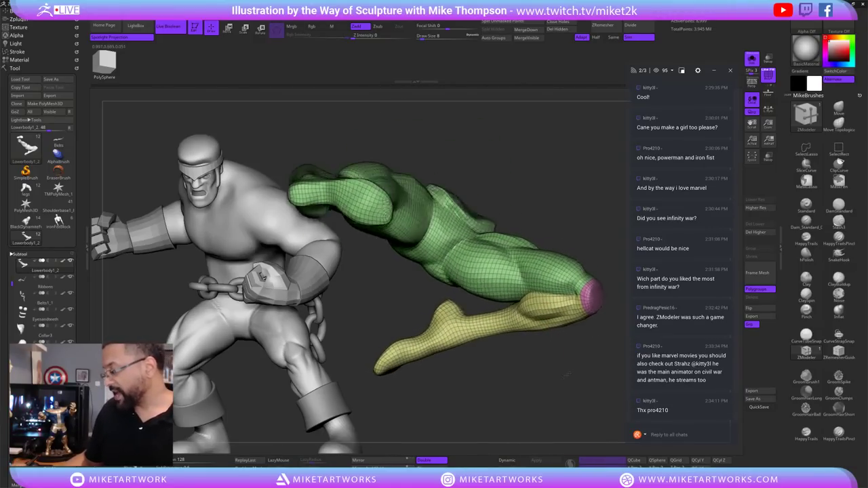
key(ctrl+z)
key(ctrl+z)
key(ctrl+z)
key(ctrl+z)
key(ctrl+z)
key(ctrl+z)
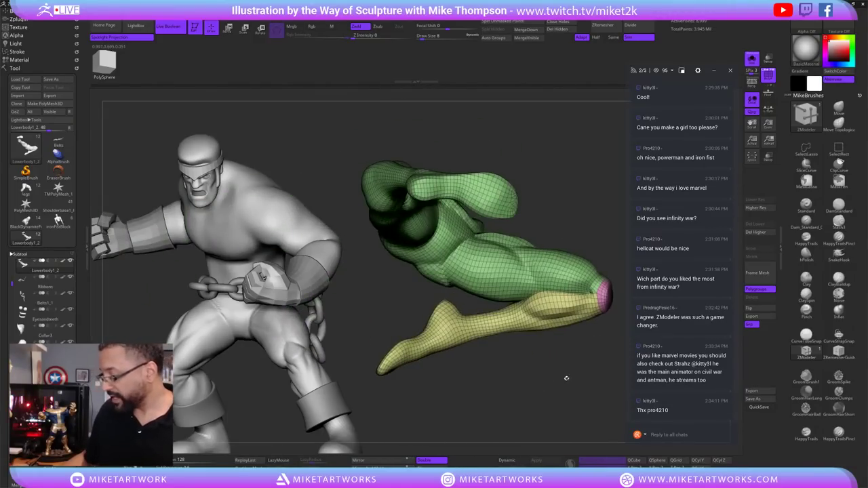
key(ctrl+z)
key(ctrl+z)
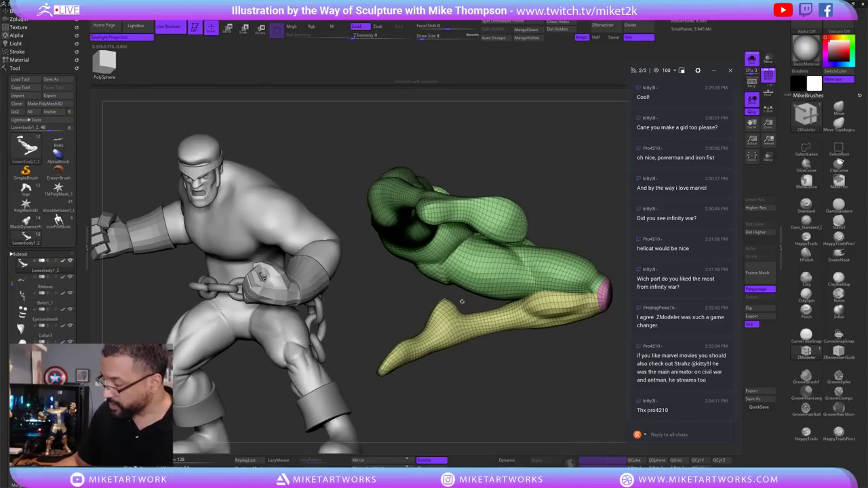
key(ctrl+shift)
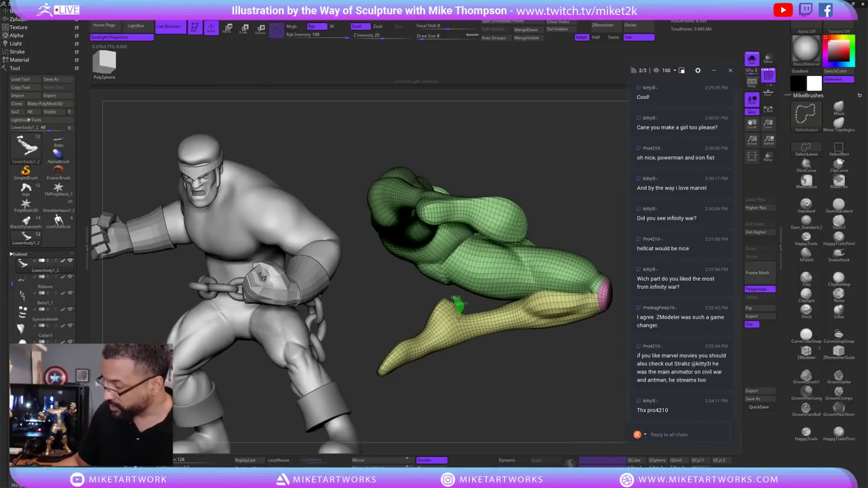
Isolate the foot to inspect it from another angle, then bring the whole leg back.
mouse_move(458, 371)
ctrl+shift+mouse_down()
mouse_move(407, 270)
mouse_move(500, 392)
mouse_move(459, 403)
mouse_move(516, 383)
mouse_move(502, 389)
mouse_move(494, 379)
mouse_move(508, 341)
mouse_move(507, 297)
ctrl+shift+mouse_up()
key(ctrl+shift)
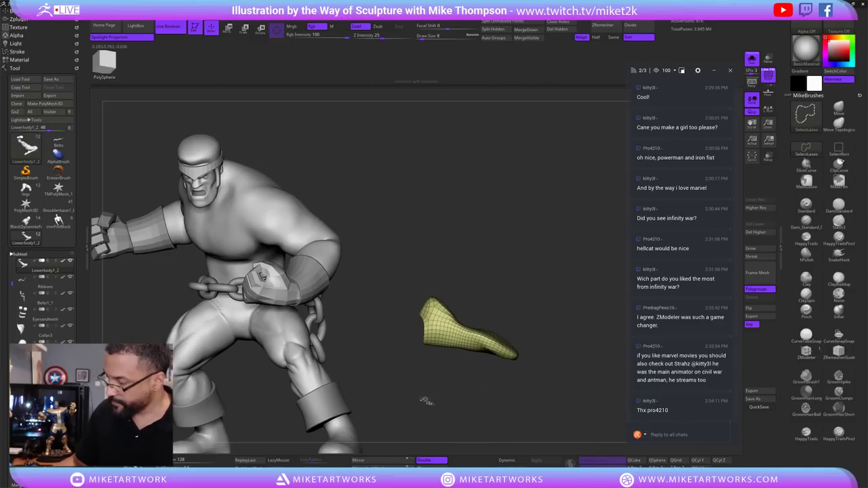
mouse_move(424, 402)
mouse_down()
mouse_move(570, 343)
mouse_move(568, 333)
mouse_move(558, 349)
mouse_move(523, 349)
mouse_move(526, 375)
mouse_move(545, 355)
mouse_up()
ctrl+shift+click(523, 376)
Isolate the yellow shoe polygroup, regroup it, and grow the visible area by one band.
key(ctrl+z)
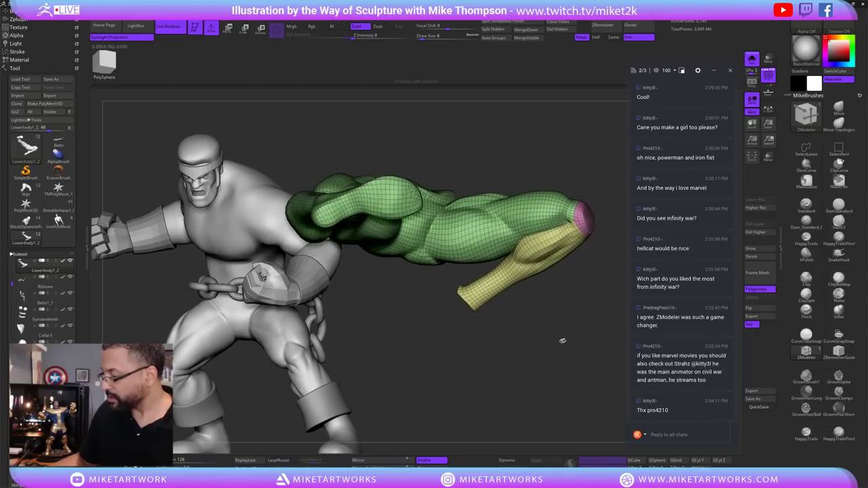
key(ctrl+z)
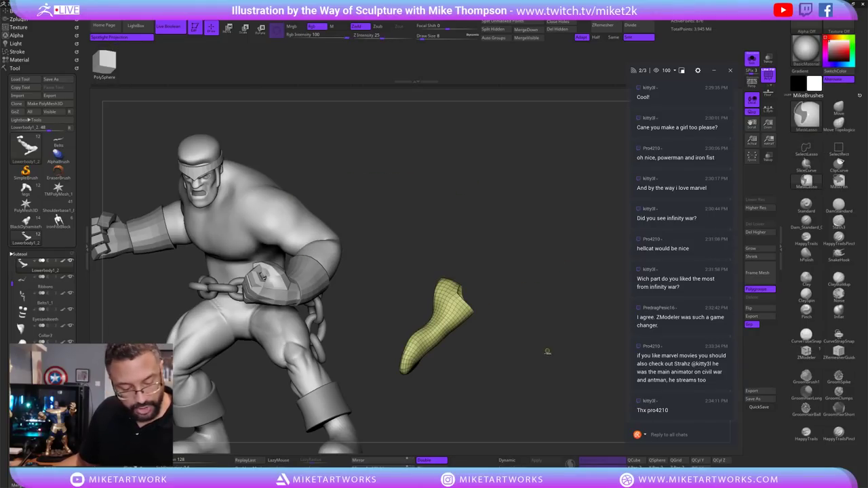
key(ctrl+z)
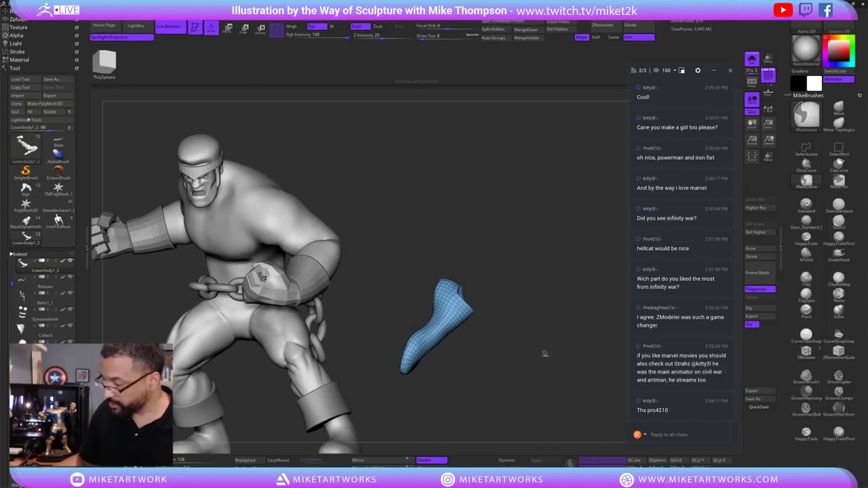
key(b)
key(z)
key(m)
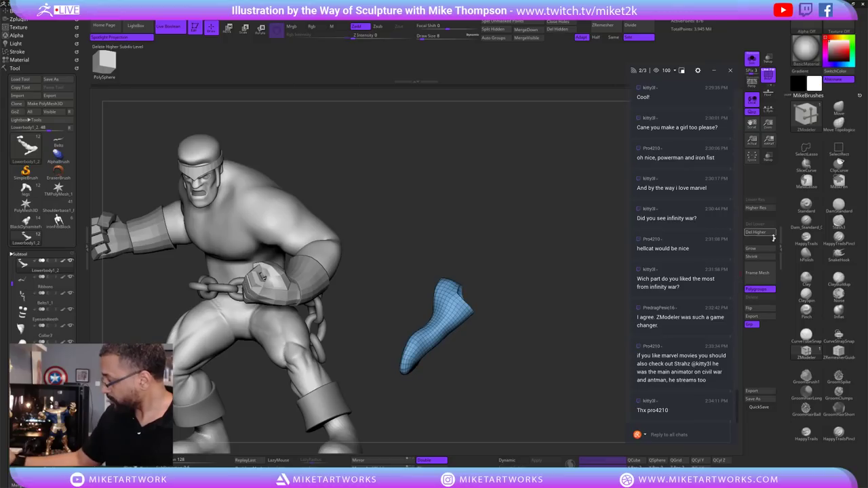
click(765, 250)
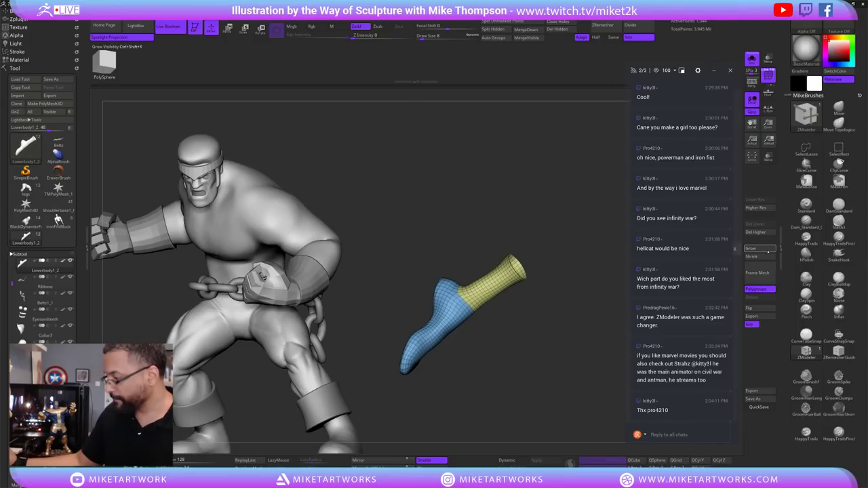
Hide the blue part and make the remaining yellow band its own polygroup.
drag(577, 387, 571, 367)
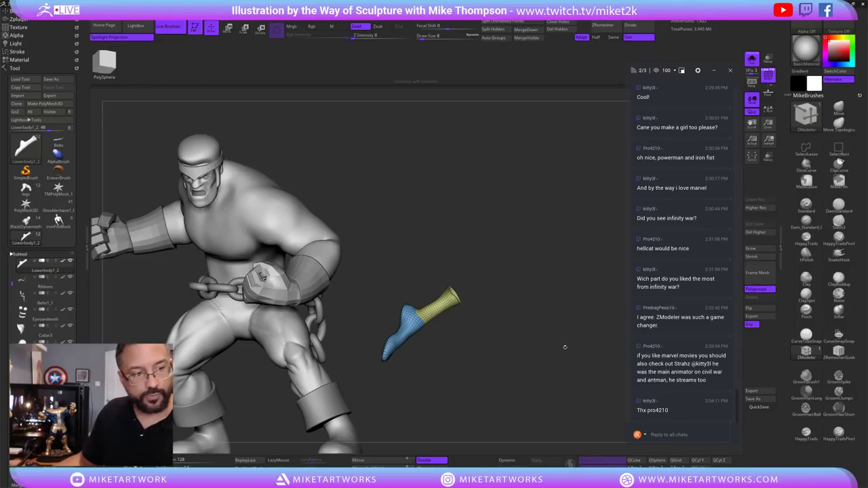
mouse_move(575, 341)
mouse_down()
mouse_move(545, 359)
mouse_move(577, 361)
mouse_move(551, 366)
mouse_move(571, 354)
mouse_move(574, 364)
mouse_move(582, 336)
mouse_up()
ctrl+shift+click(466, 306)
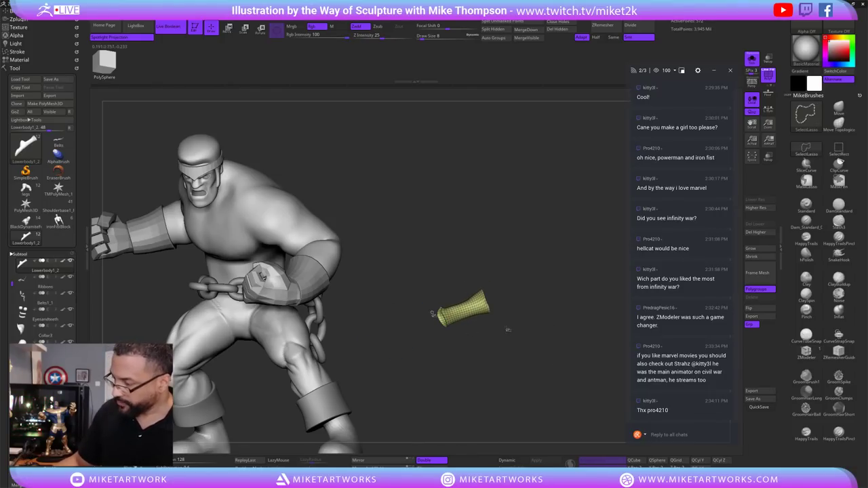
key(ctrl+w)
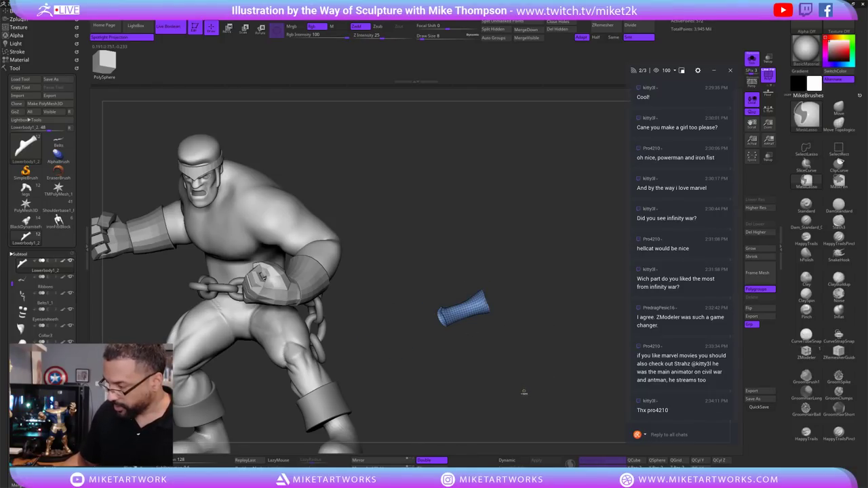
Regroup the small blue ankle piece with Ctrl+W, then invert and unhide so the foot is one blue group.
ctrl+shift+click(564, 314)
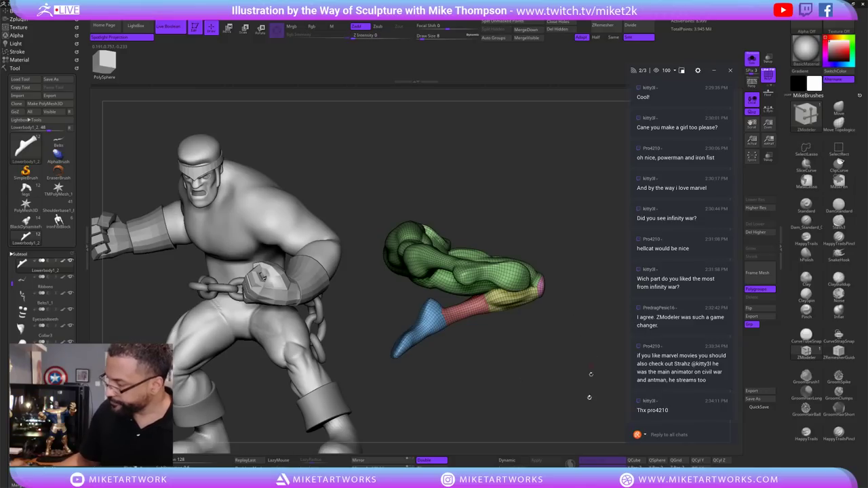
mouse_move(547, 386)
mouse_down()
mouse_move(580, 390)
mouse_move(587, 379)
mouse_move(572, 393)
mouse_move(585, 372)
mouse_up()
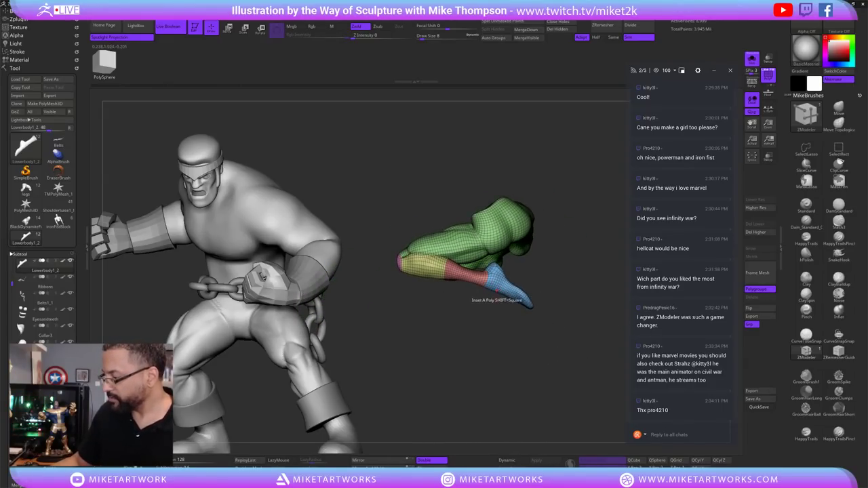
ctrl+shift+click(502, 288)
key(ctrl+w)
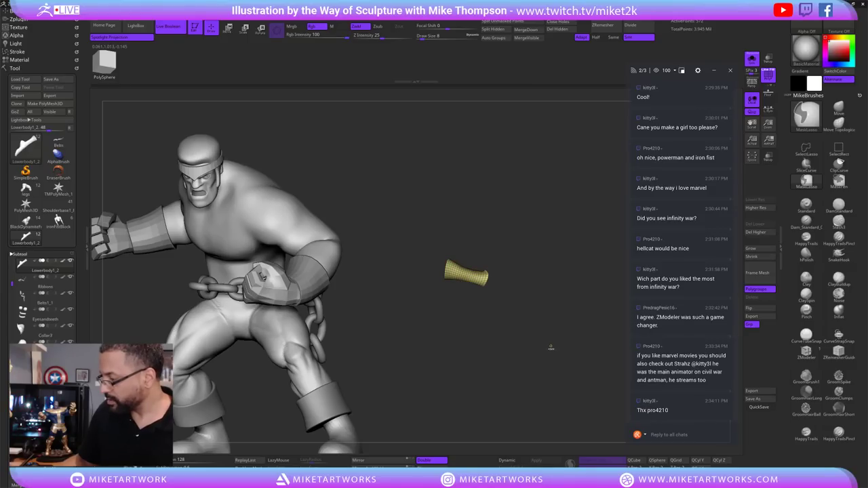
ctrl+shift+click(550, 347)
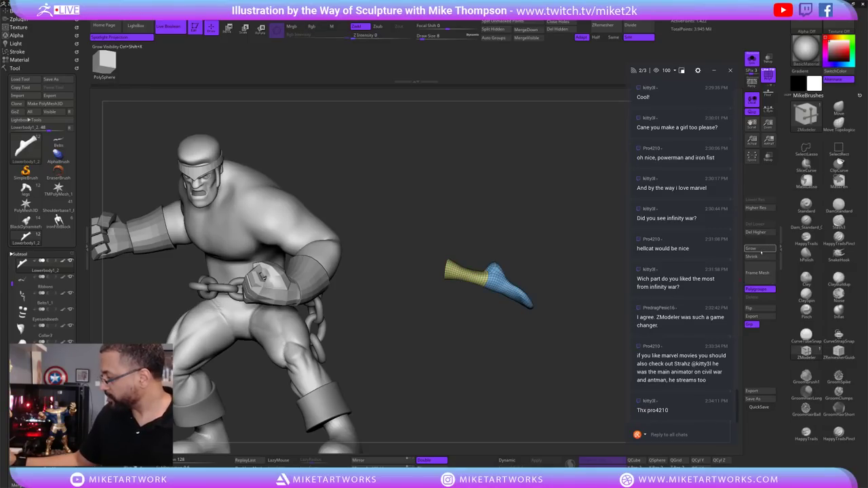
mouse_move(475, 298)
ctrl+shift+mouse_down()
mouse_move(543, 312)
mouse_move(540, 330)
mouse_move(562, 341)
mouse_move(532, 358)
mouse_move(554, 358)
mouse_move(545, 401)
mouse_move(570, 346)
mouse_move(527, 346)
ctrl+shift+mouse_up()
ctrl+shift+click(560, 349)
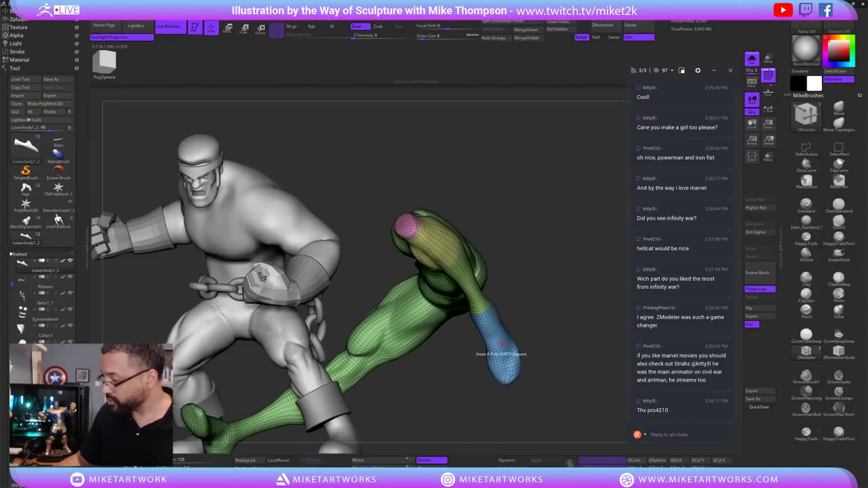
Isolate the blue foot and lasso-hide its ankle part, then unhide the leg.
key(ctrl+shift)
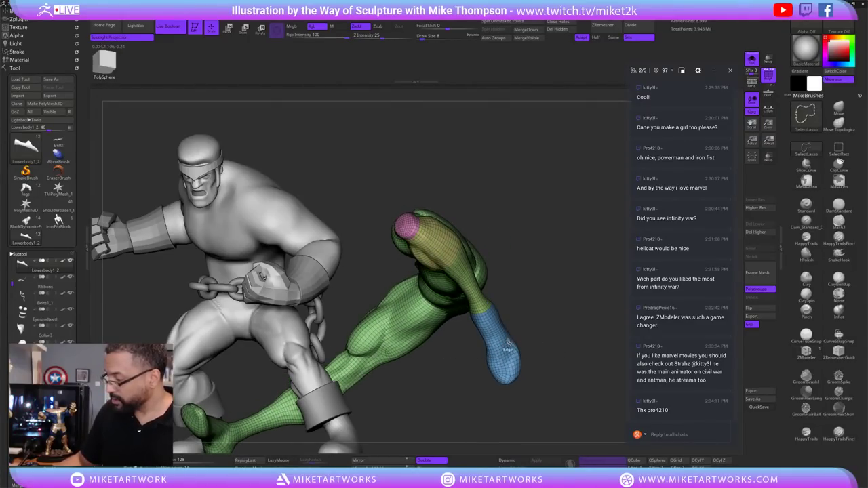
ctrl+shift+click(509, 343)
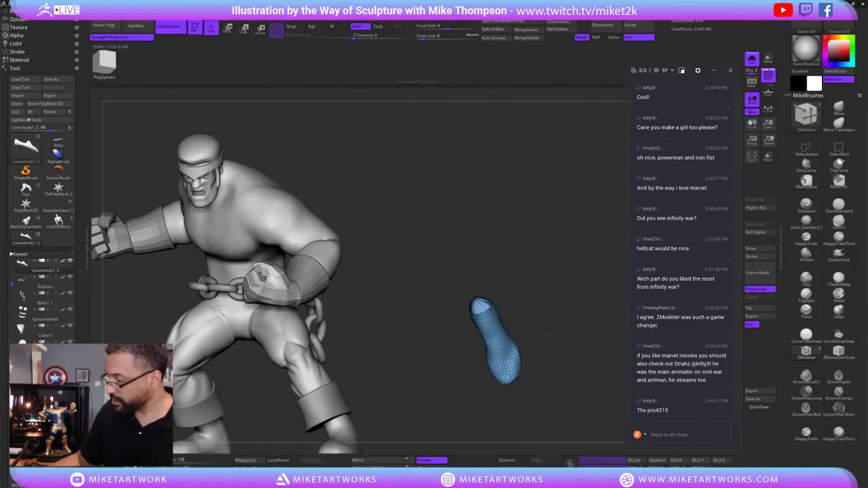
mouse_move(564, 325)
mouse_down()
mouse_move(574, 324)
mouse_move(563, 324)
mouse_move(565, 343)
mouse_move(580, 293)
mouse_move(596, 328)
mouse_move(565, 350)
mouse_move(585, 332)
mouse_move(576, 330)
mouse_up()
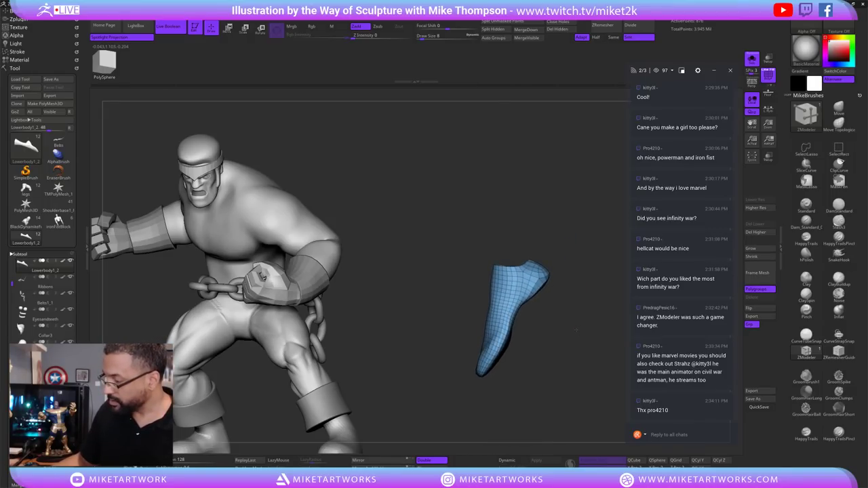
key(ctrl+shift)
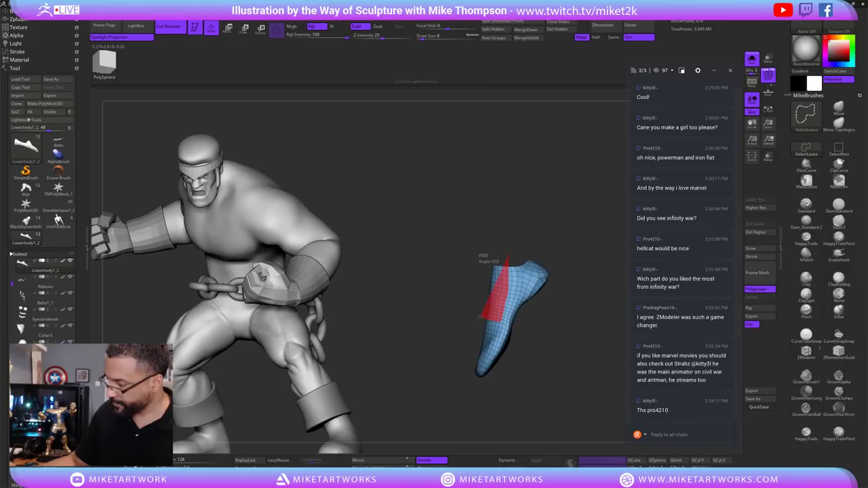
ctrl+shift+drag(480, 317, 482, 313)
drag(560, 313, 493, 339)
ctrl+shift+click(587, 306)
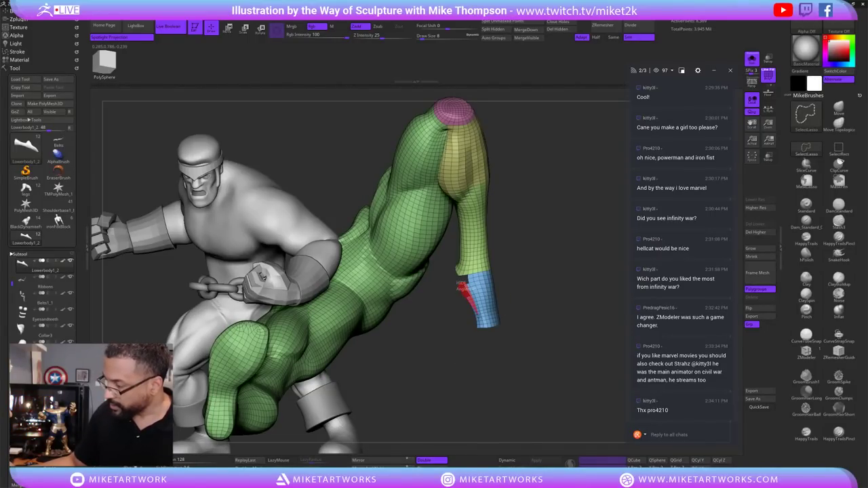
Hide the green leg, make the remaining shoe its own pink polygroup, and show everything.
mouse_move(467, 309)
mouse_down()
mouse_move(539, 393)
mouse_move(539, 408)
mouse_up()
key(ctrl+z)
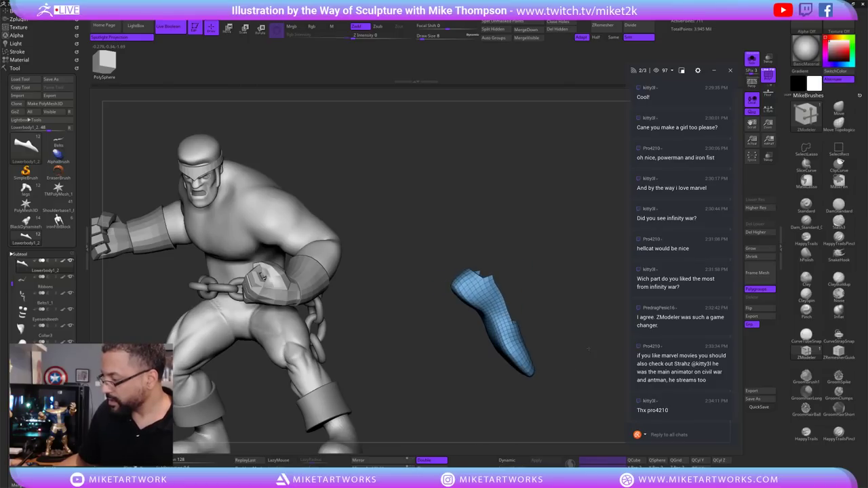
drag(589, 349, 535, 391)
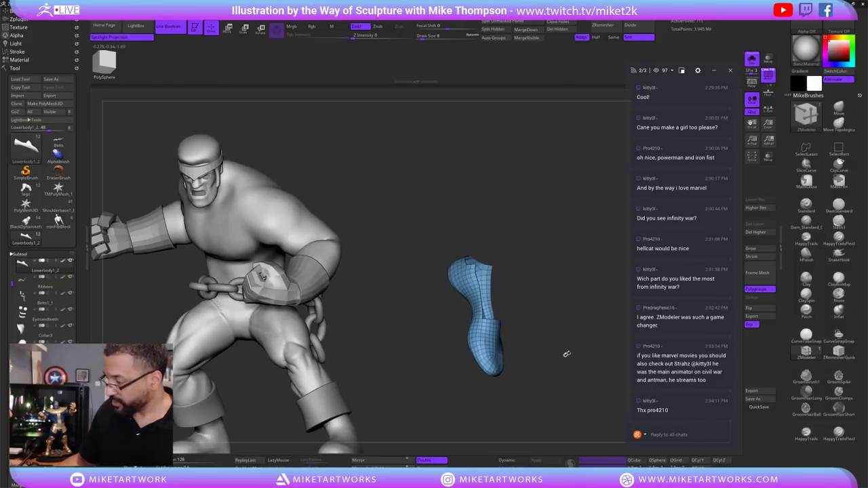
drag(575, 356, 568, 339)
key(b)
key(m)
key(v)
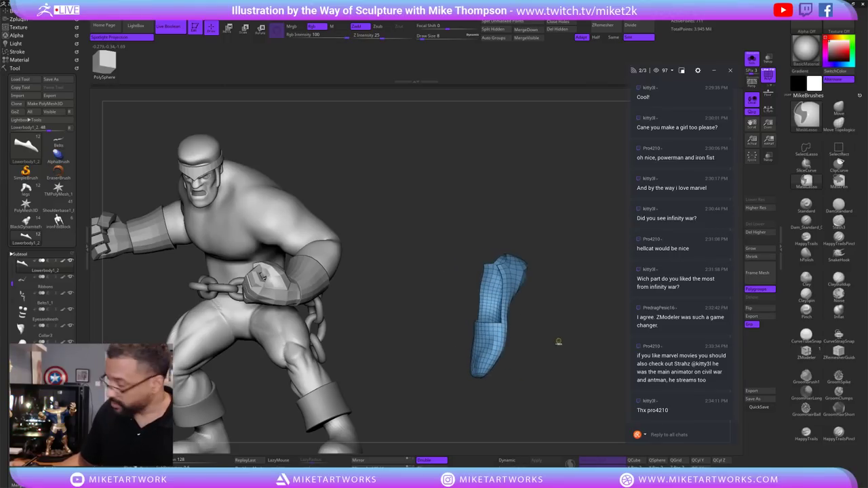
ctrl+shift+click(562, 361)
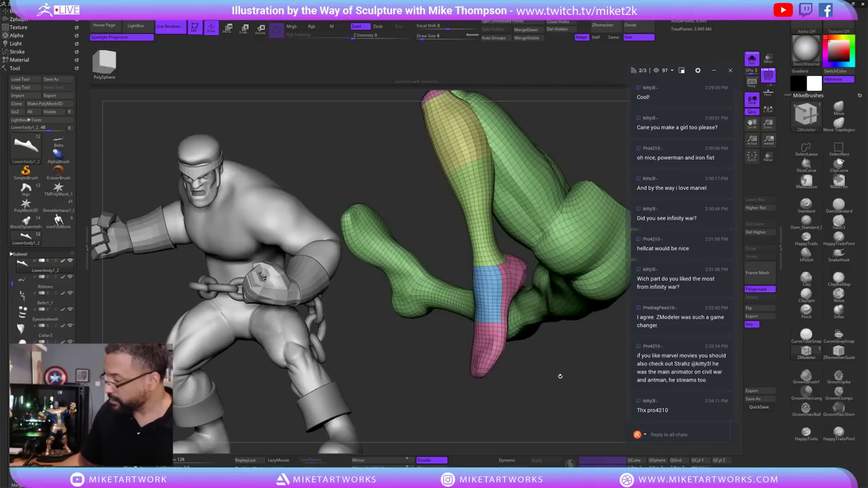
Hide the foot and a strip along the shoe edge to check the group boundary, then unhide.
drag(561, 372, 533, 372)
key(ctrl+shift)
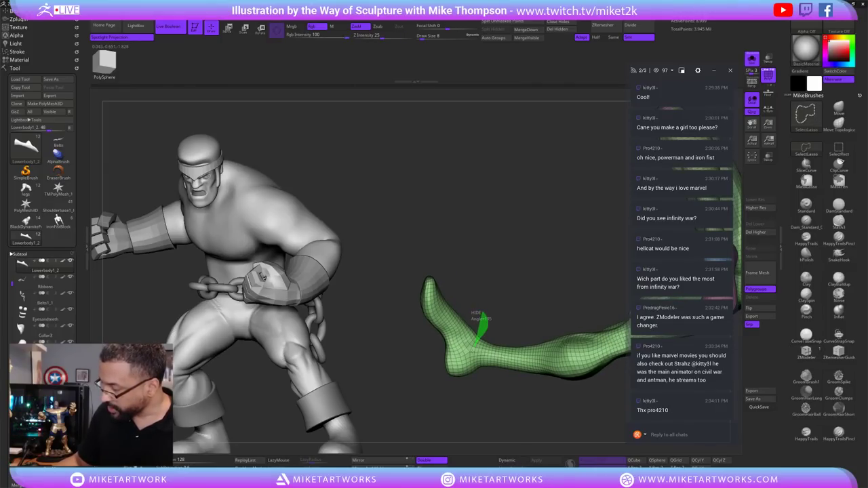
mouse_move(464, 393)
ctrl+alt+shift+mouse_down()
mouse_move(407, 285)
mouse_move(475, 318)
ctrl+alt+shift+mouse_up()
drag(519, 267, 512, 418)
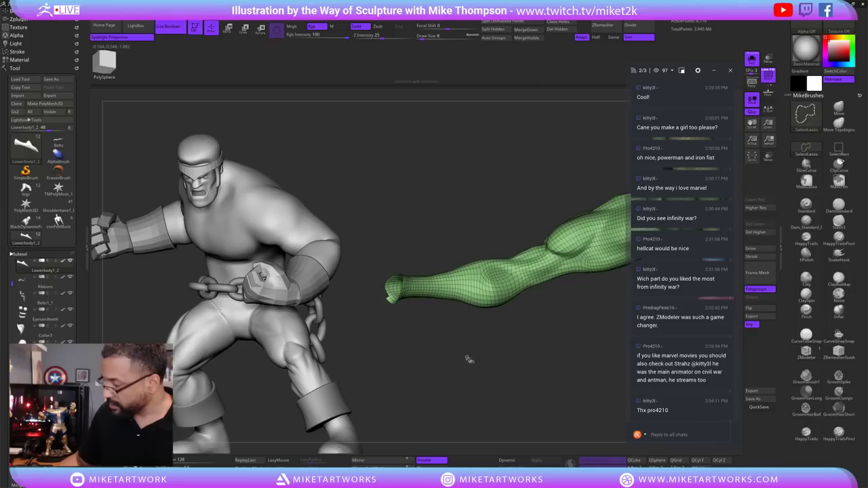
mouse_move(465, 358)
mouse_down()
mouse_move(466, 345)
mouse_move(466, 355)
mouse_move(500, 335)
mouse_move(529, 346)
mouse_move(553, 376)
mouse_move(543, 393)
mouse_move(552, 360)
mouse_up()
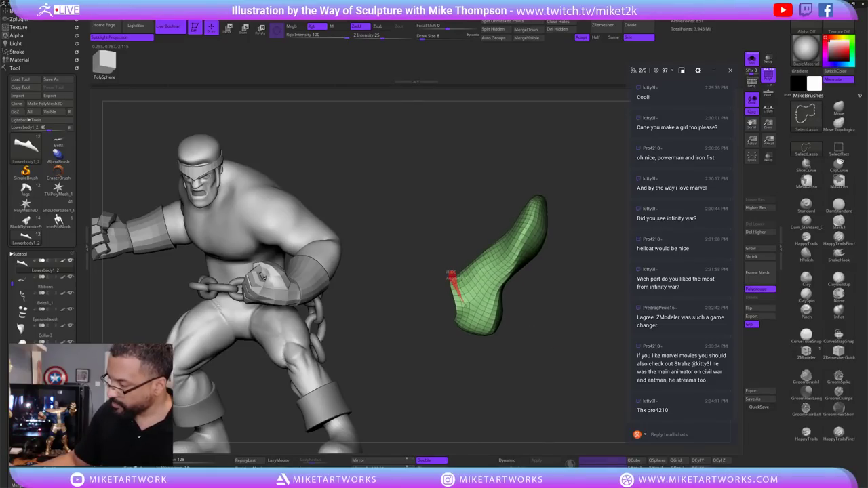
click(451, 275)
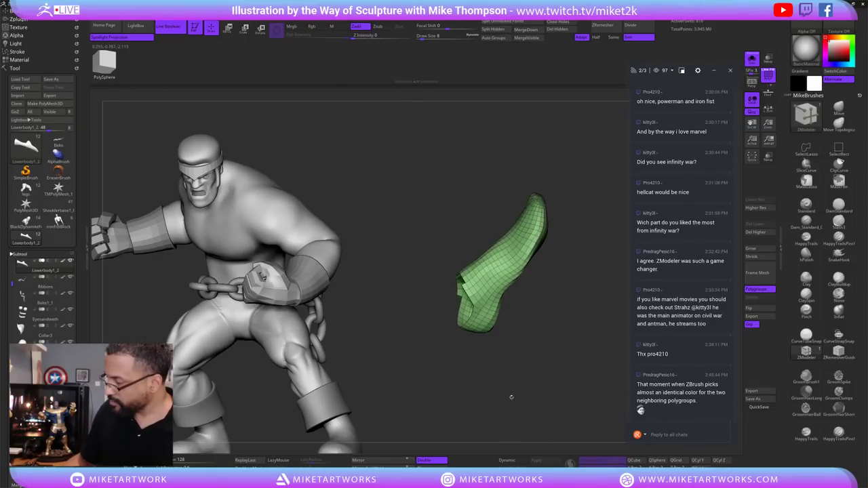
ctrl+shift+click(538, 369)
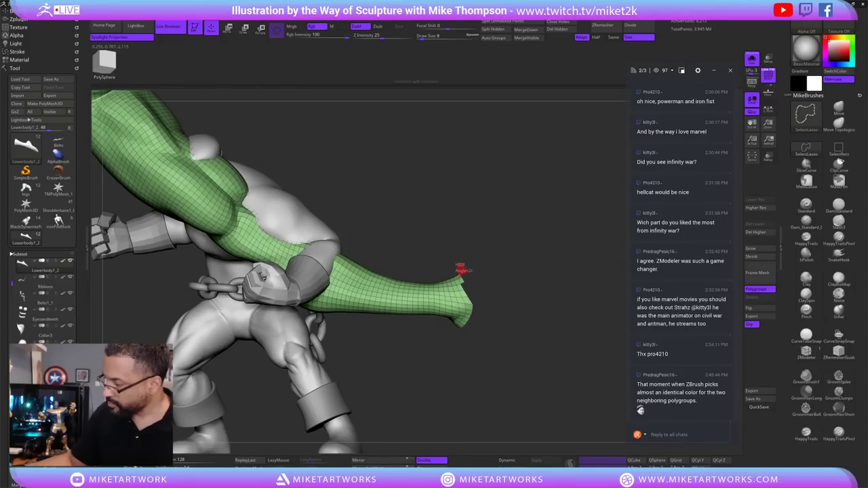
Give the visible shoe a new polygroup and show the whole leg again.
drag(548, 355, 457, 283)
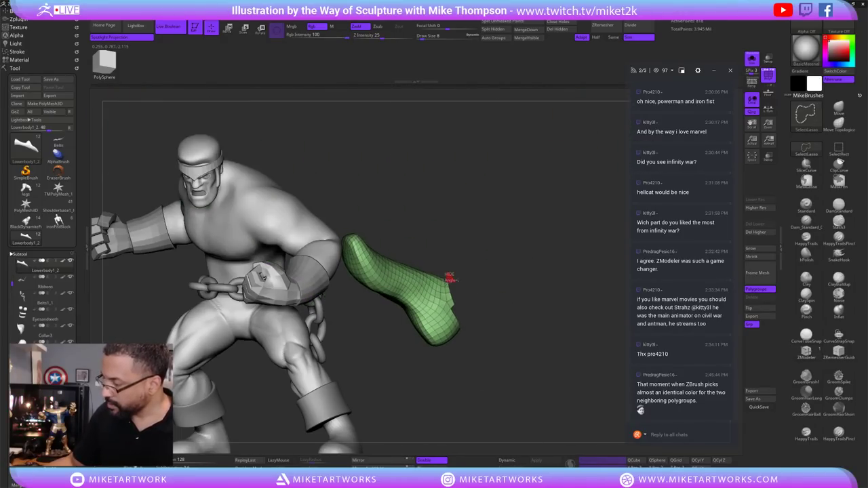
drag(542, 354, 490, 345)
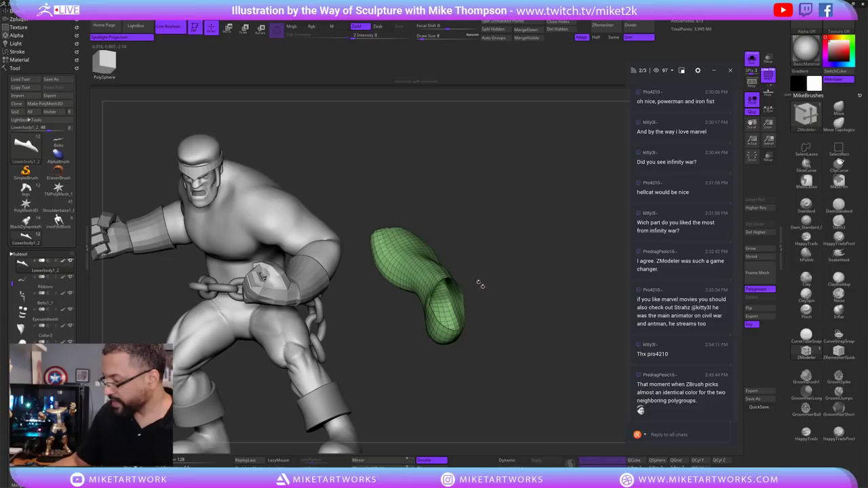
drag(480, 284, 538, 369)
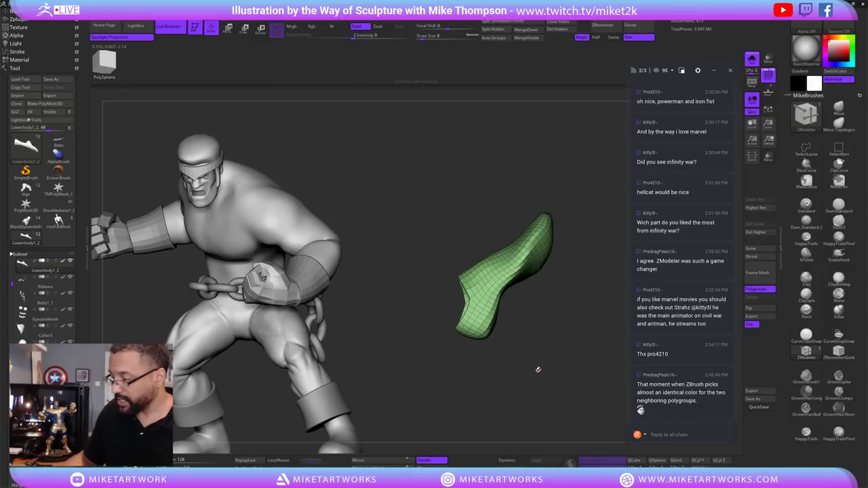
key(ctrl+w)
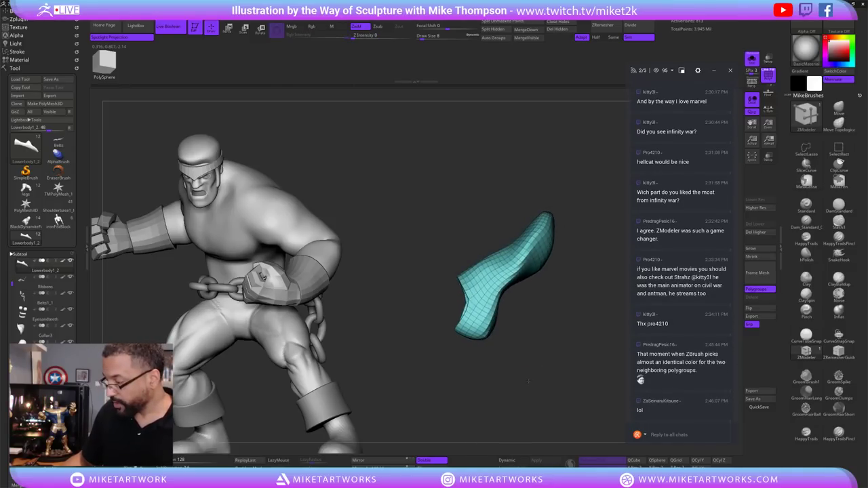
ctrl+shift+click(541, 374)
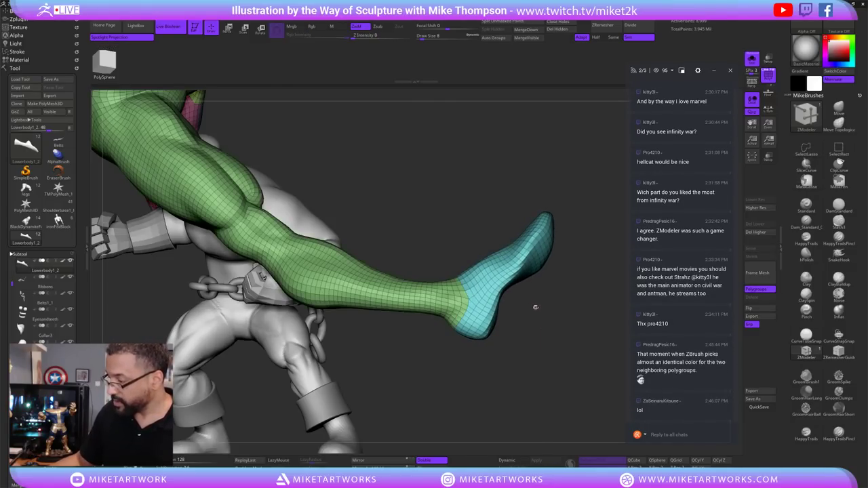
Isolate the foot region, test Grow and Shrink visibility ring by ring, and hide the jagged toe tip.
mouse_move(548, 328)
ctrl+shift+mouse_down()
mouse_move(473, 224)
mouse_move(462, 285)
mouse_move(461, 407)
mouse_move(563, 370)
mouse_move(636, 308)
ctrl+shift+mouse_up()
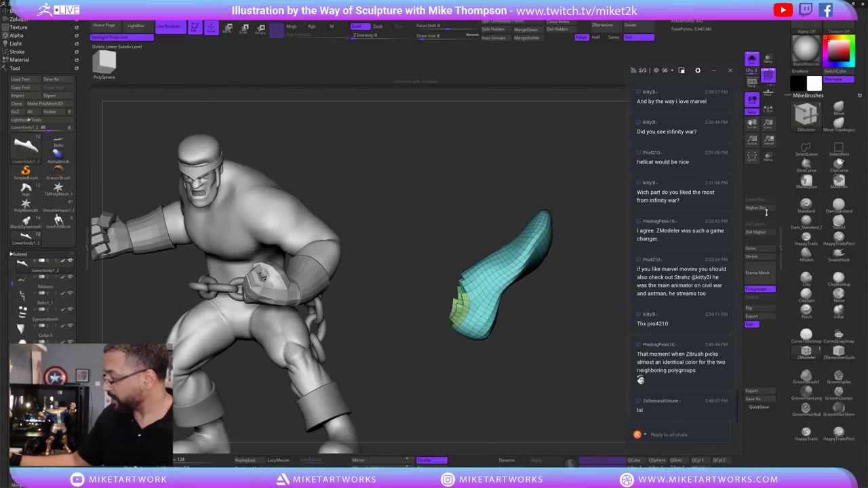
click(760, 249)
click(760, 249)
click(760, 248)
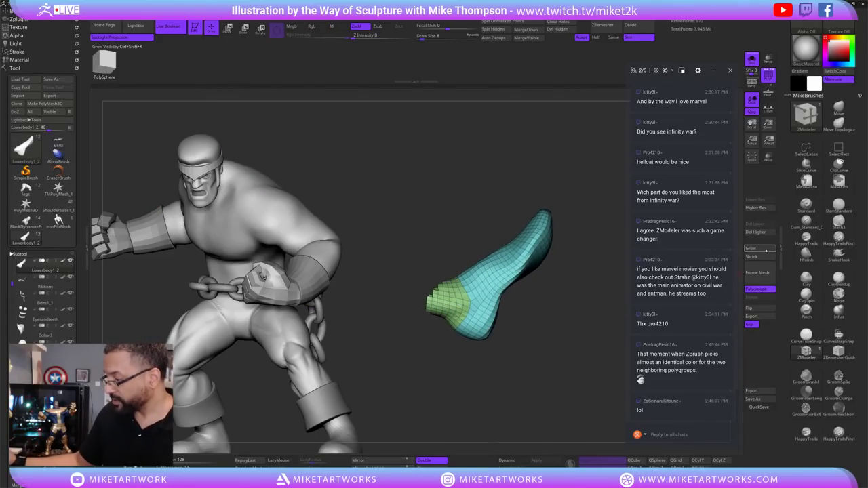
drag(597, 343, 573, 313)
click(761, 249)
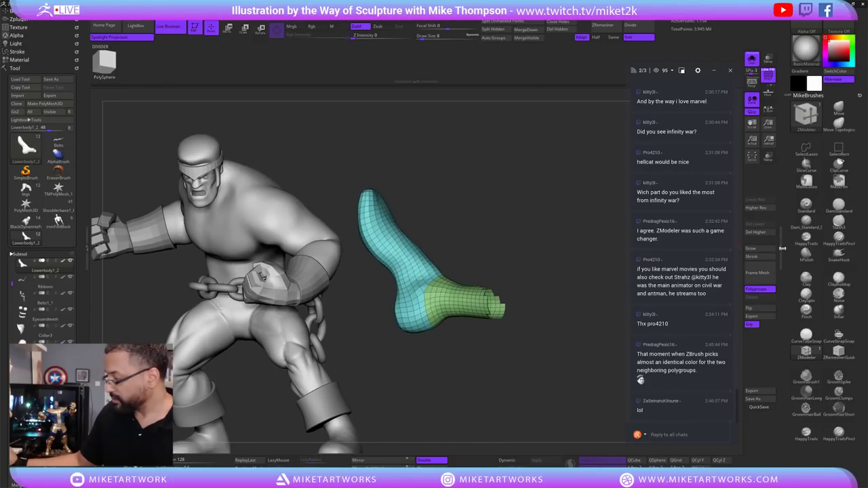
click(763, 257)
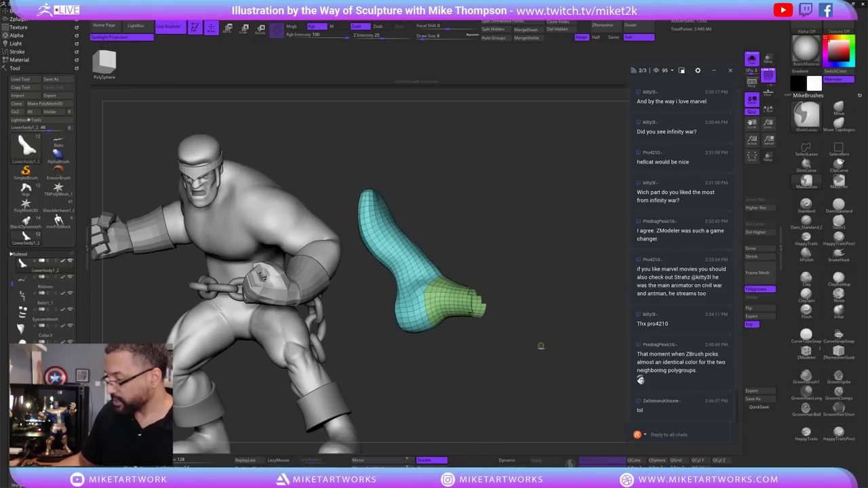
drag(538, 348, 545, 348)
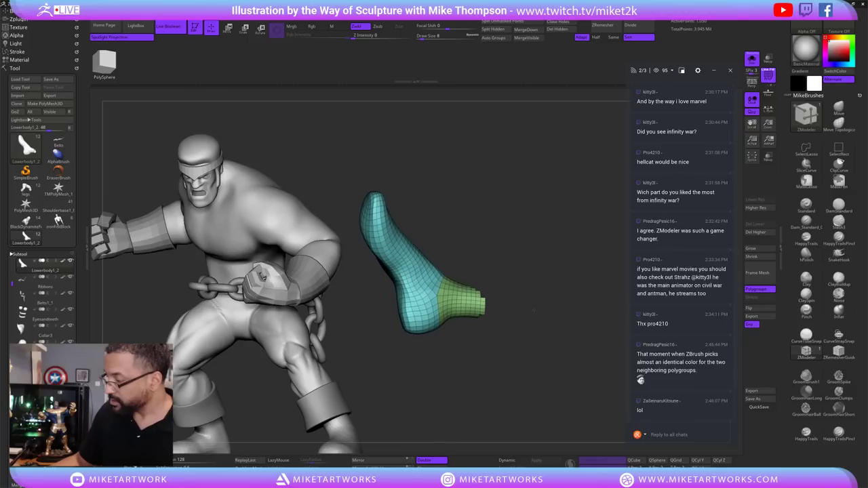
mouse_move(526, 319)
ctrl+alt+shift+mouse_down()
mouse_move(478, 248)
mouse_move(519, 329)
mouse_move(484, 305)
ctrl+alt+shift+mouse_up()
drag(483, 372, 536, 332)
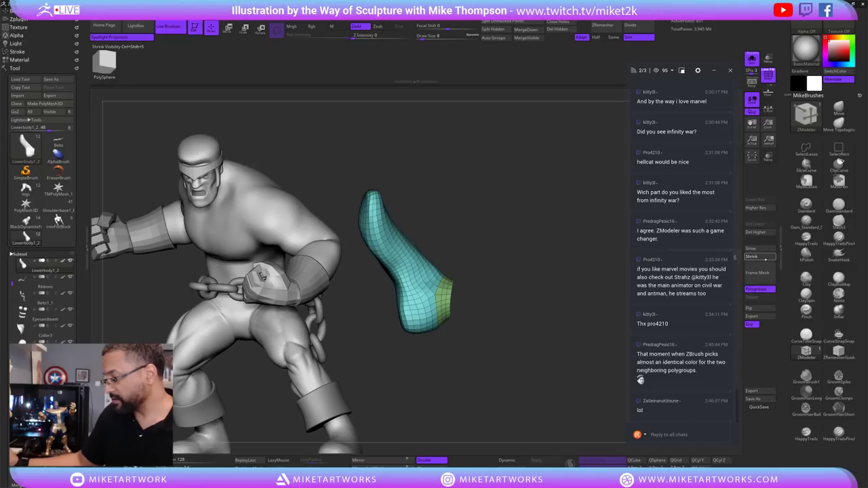
mouse_move(522, 339)
mouse_down()
mouse_move(543, 353)
mouse_move(563, 343)
mouse_move(566, 306)
mouse_up()
ctrl+shift+click(565, 351)
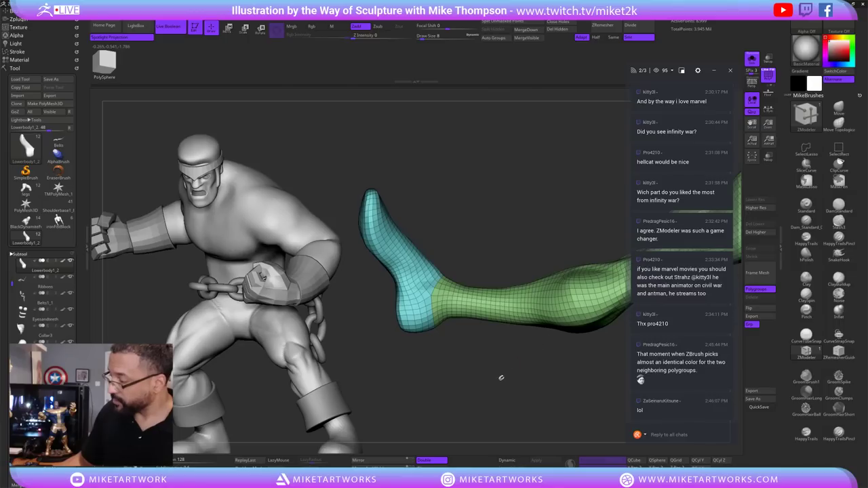
Toggle the cyan foot polygroup's visibility against the leg, then show all polygroups.
mouse_move(501, 377)
mouse_down()
mouse_move(487, 346)
mouse_move(513, 341)
mouse_move(547, 380)
mouse_move(543, 358)
mouse_move(413, 319)
mouse_move(527, 380)
mouse_up()
ctrl+shift+click(463, 297)
ctrl+shift+click(542, 358)
ctrl+shift+click(408, 313)
ctrl+shift+click(404, 313)
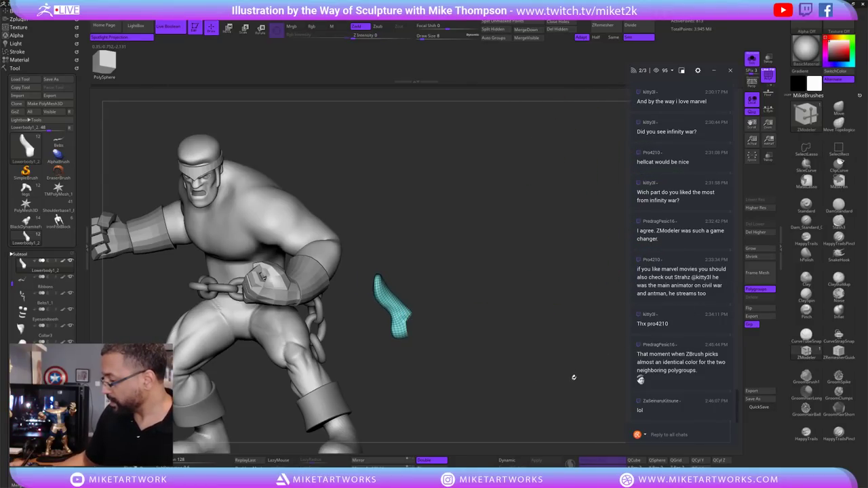
key(ctrl+z)
Show only the legs and swing the right leg away from the left with Transpose.
ctrl+shift+click(520, 356)
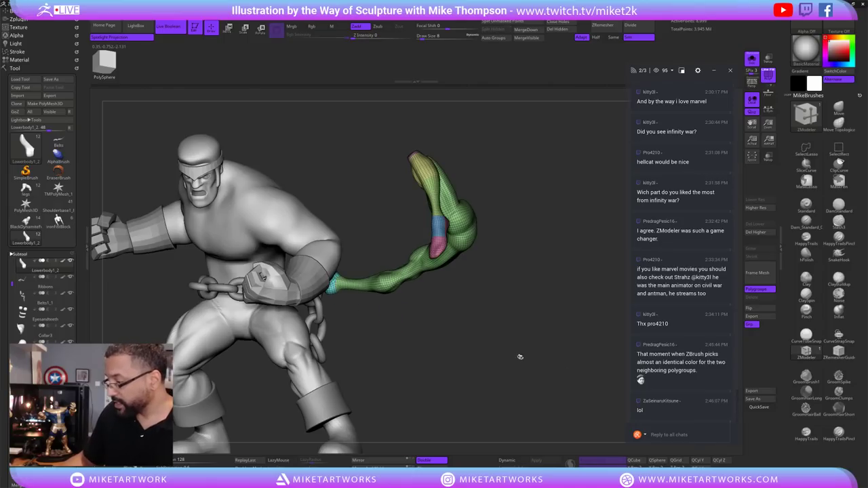
mouse_move(521, 357)
mouse_down()
mouse_move(570, 328)
mouse_move(523, 354)
mouse_move(570, 307)
mouse_move(525, 340)
mouse_up()
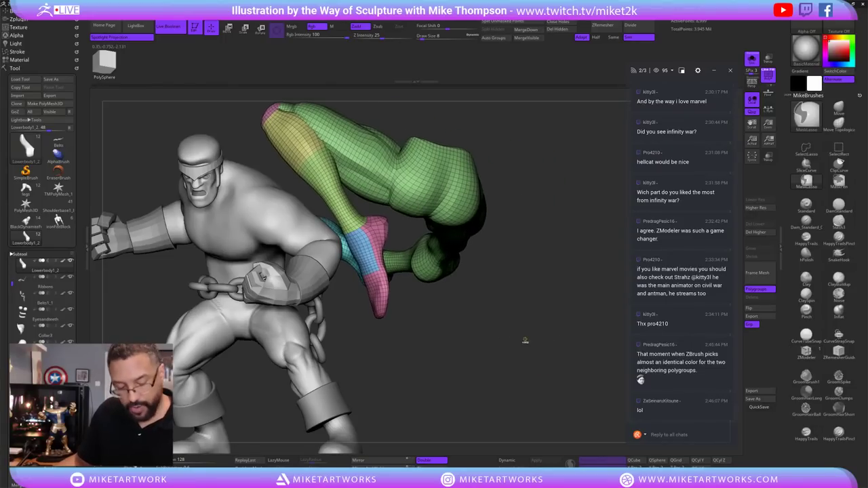
key(ctrl+shift)
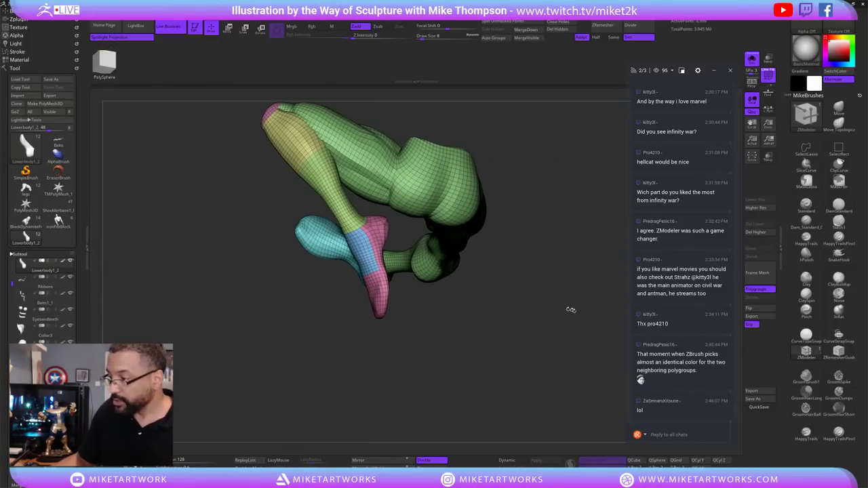
drag(570, 310, 485, 344)
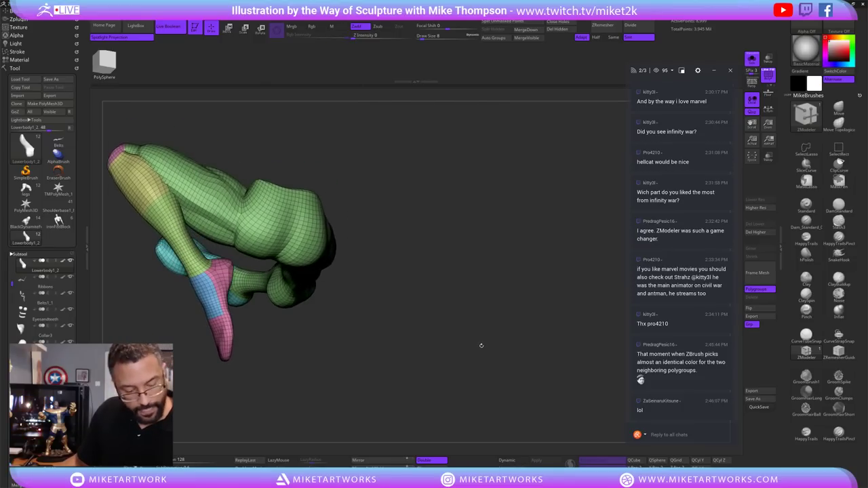
drag(417, 333, 568, 361)
mouse_move(517, 392)
mouse_down()
mouse_move(476, 400)
mouse_move(508, 392)
mouse_move(481, 399)
mouse_move(508, 379)
mouse_up()
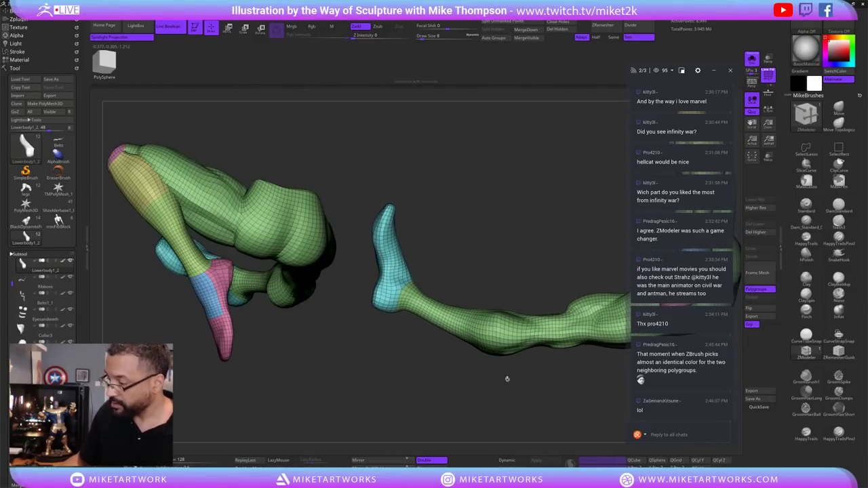
Isolate the right leg's lower shin, make it a new pink polygroup, then unhide all.
key(ctrl+shift)
ctrl+shift+click(465, 309)
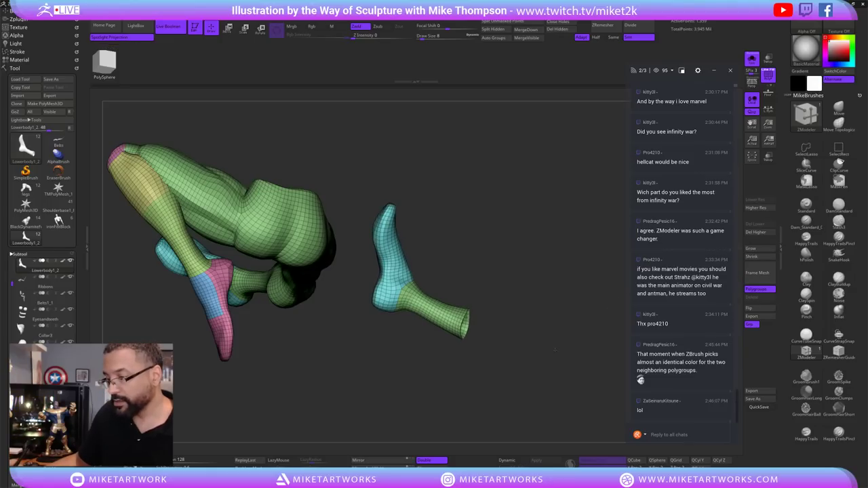
drag(565, 341, 484, 388)
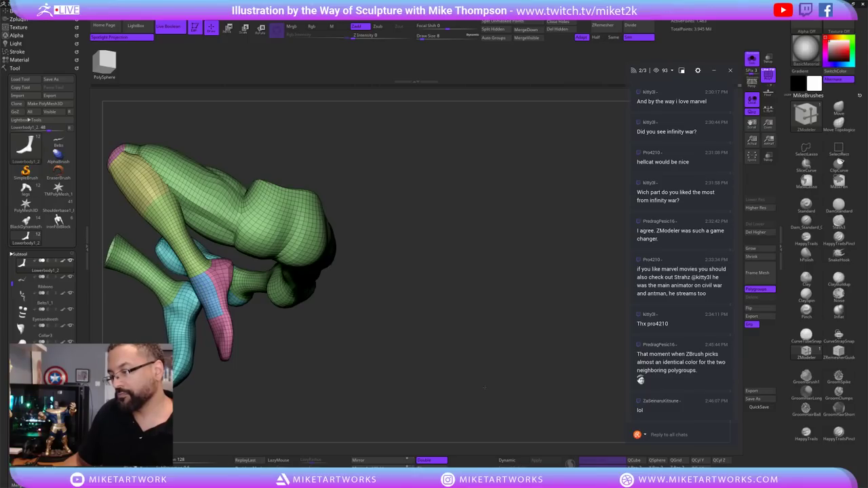
drag(433, 376, 602, 362)
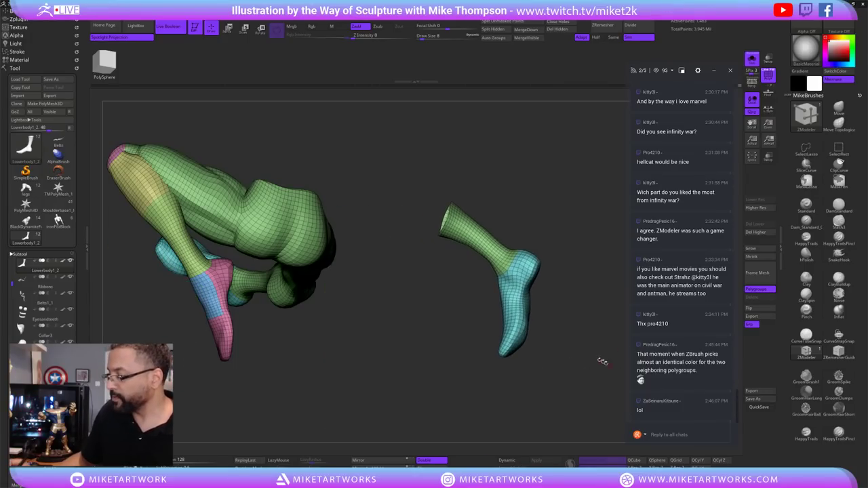
ctrl+shift+click(518, 275)
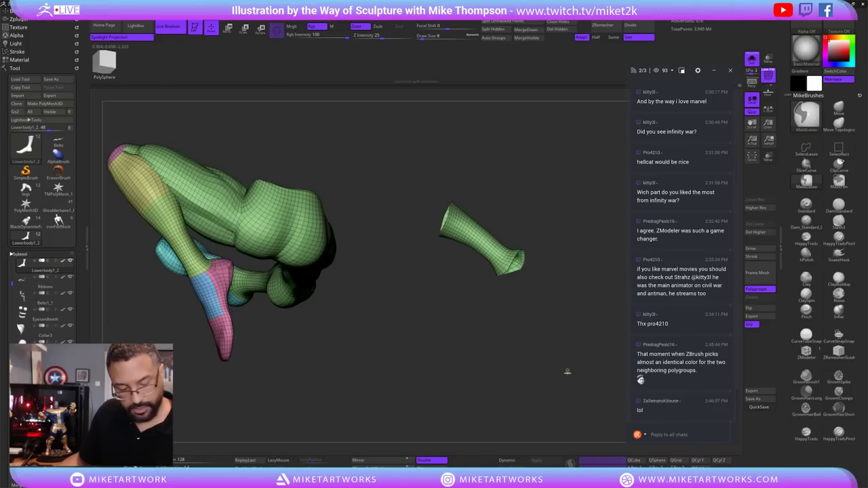
key(ctrl+w)
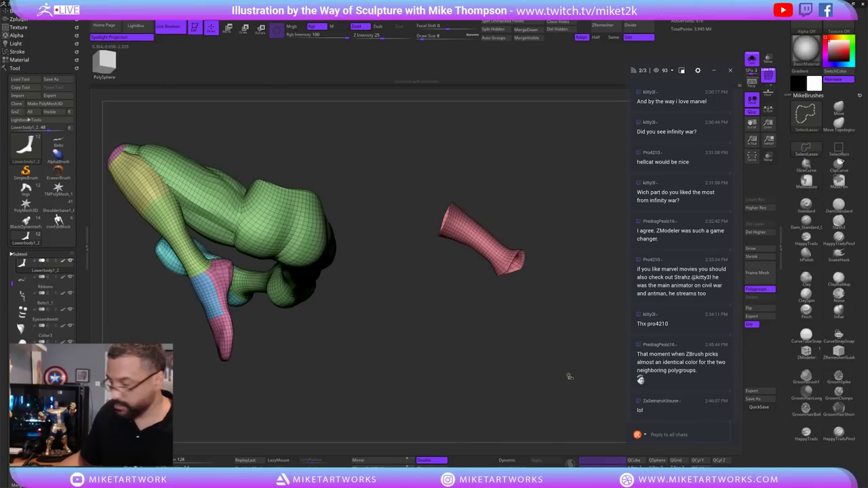
ctrl+shift+click(565, 382)
drag(540, 390, 512, 386)
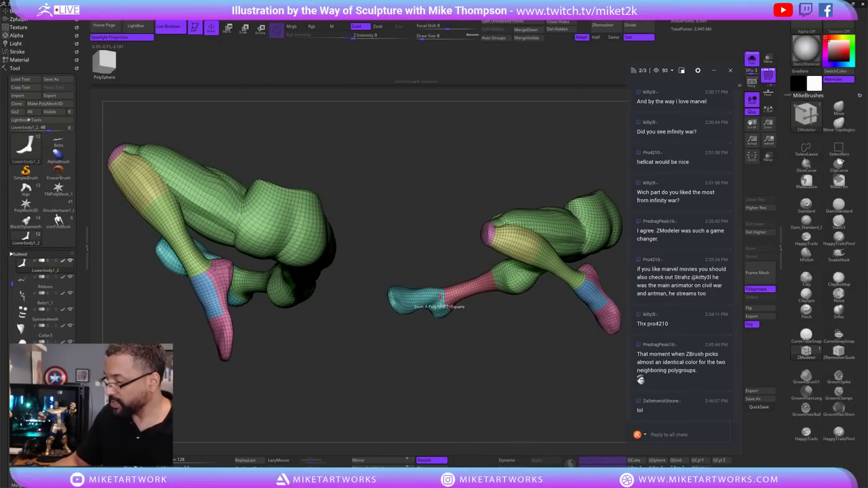
Isolate the right foot and hide its edge strip, outer column and bottom row of polygons.
ctrl+shift+click(435, 303)
drag(470, 326, 599, 381)
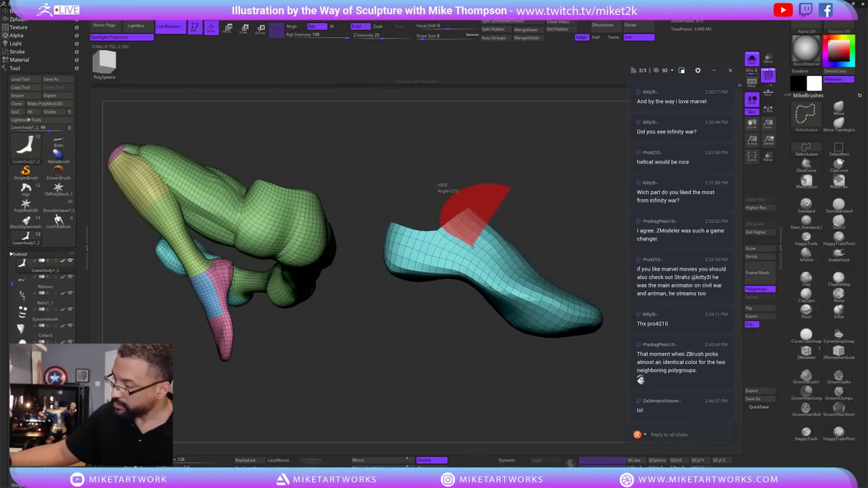
drag(600, 382, 543, 234)
ctrl+shift+click(573, 398)
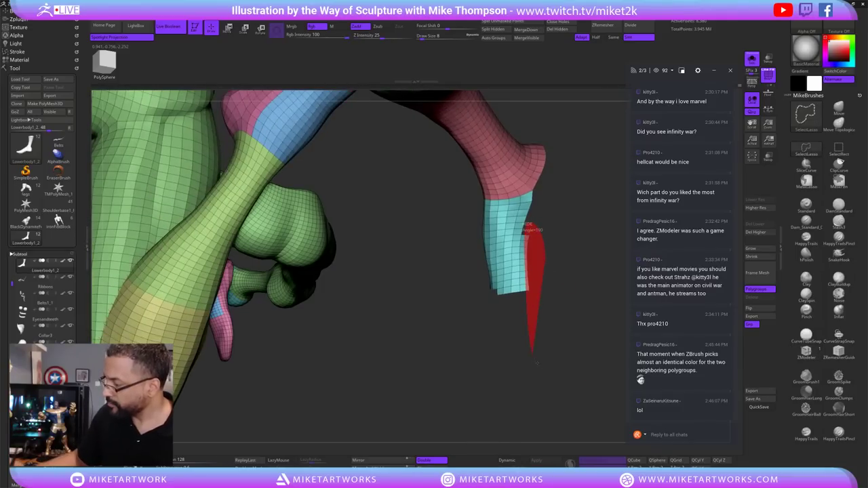
click(526, 288)
click(502, 293)
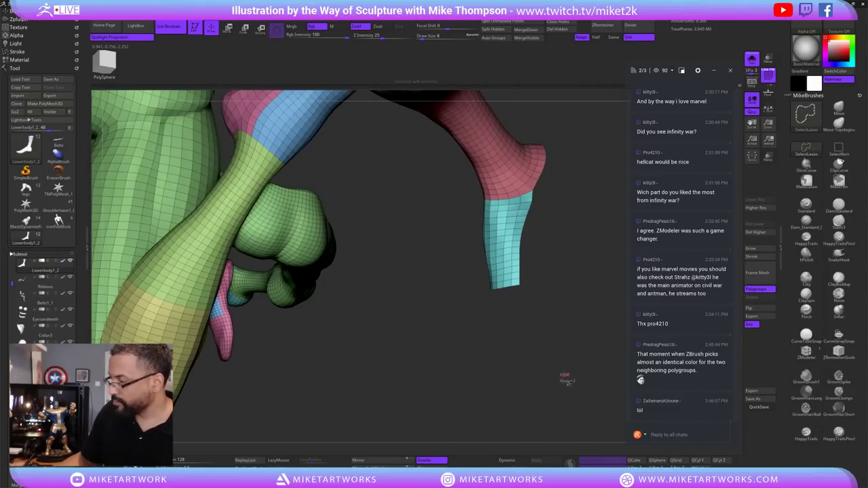
key(f)
mouse_move(570, 394)
mouse_down()
mouse_move(589, 376)
mouse_move(582, 407)
mouse_move(578, 389)
mouse_move(597, 374)
mouse_move(562, 399)
mouse_move(581, 385)
mouse_move(562, 382)
mouse_move(575, 382)
mouse_up()
Regroup the remaining foot into a single yellow polygroup and show the whole leg.
key(ctrl+shift)
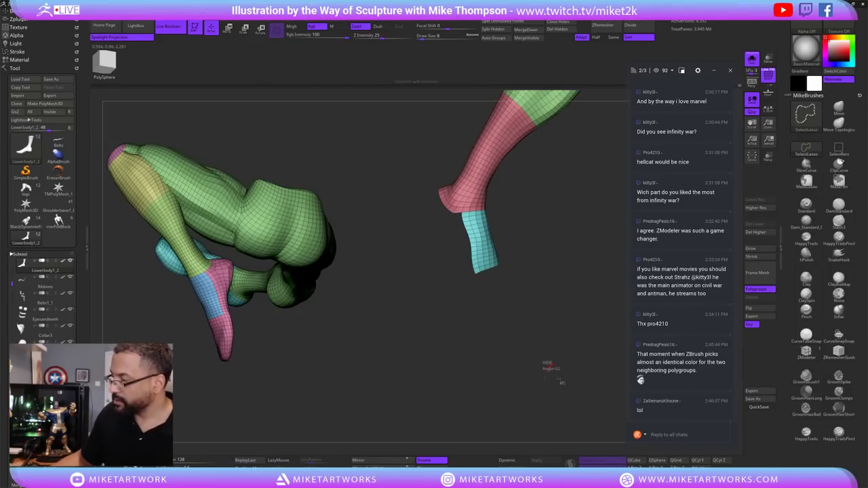
key(ctrl+z)
mouse_move(578, 389)
mouse_down()
mouse_move(606, 387)
mouse_move(530, 382)
mouse_move(576, 382)
mouse_move(560, 387)
mouse_move(592, 378)
mouse_move(560, 385)
mouse_move(569, 381)
mouse_up()
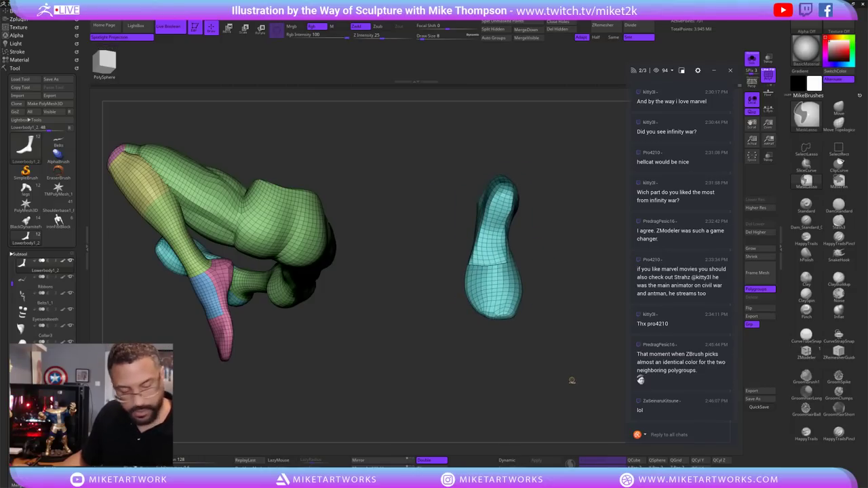
key(ctrl+w)
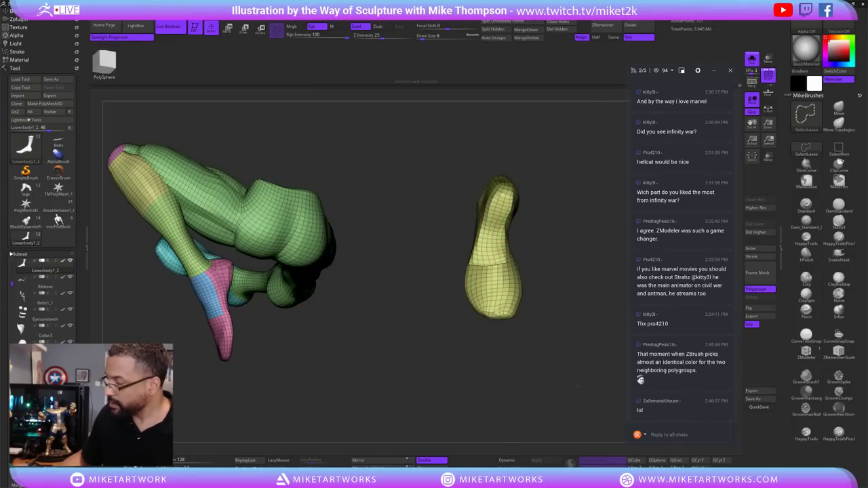
ctrl+shift+click(567, 385)
drag(553, 392, 544, 352)
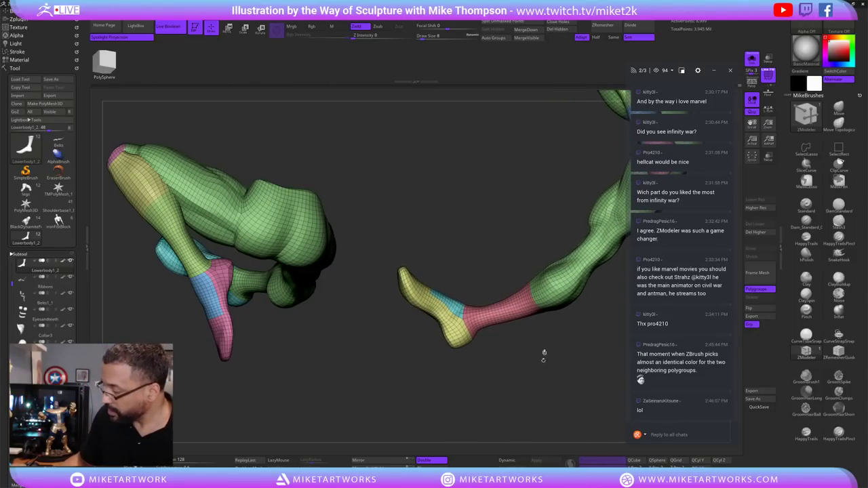
Isolate the yellow foot polygroup, then undo the pose and mask changes on the right leg.
ctrl+shift+click(455, 327)
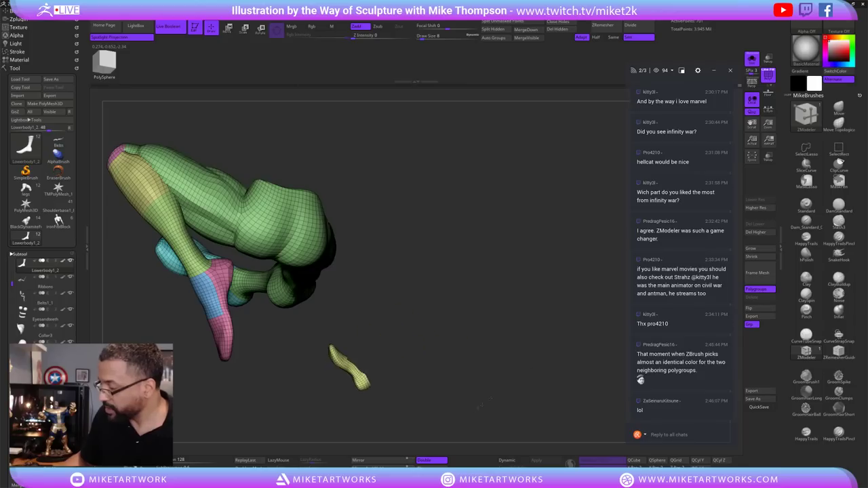
ctrl+shift+click(536, 380)
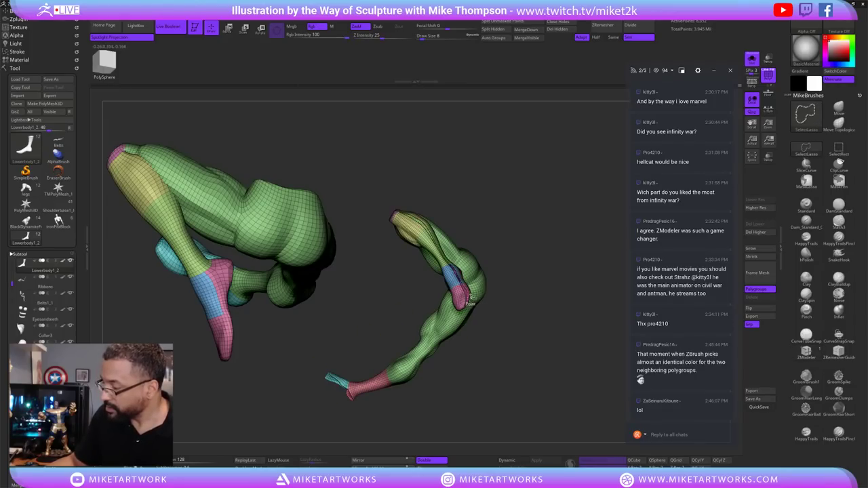
key(ctrl)
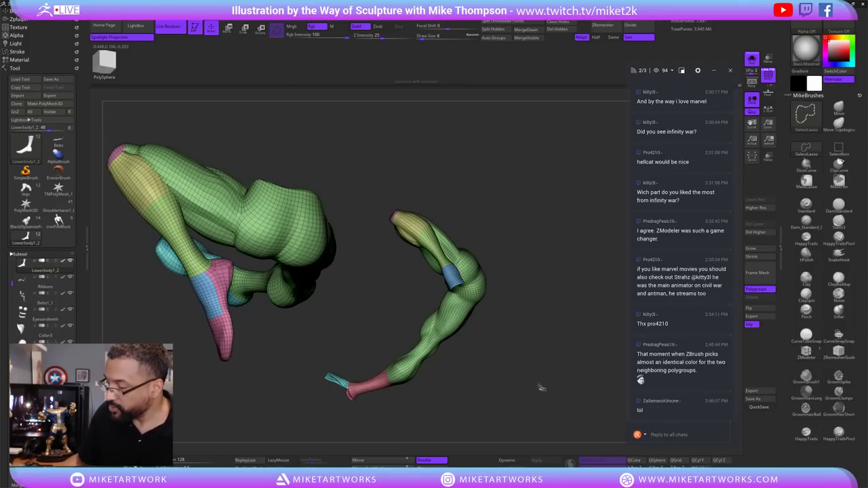
ctrl+shift+click(541, 388)
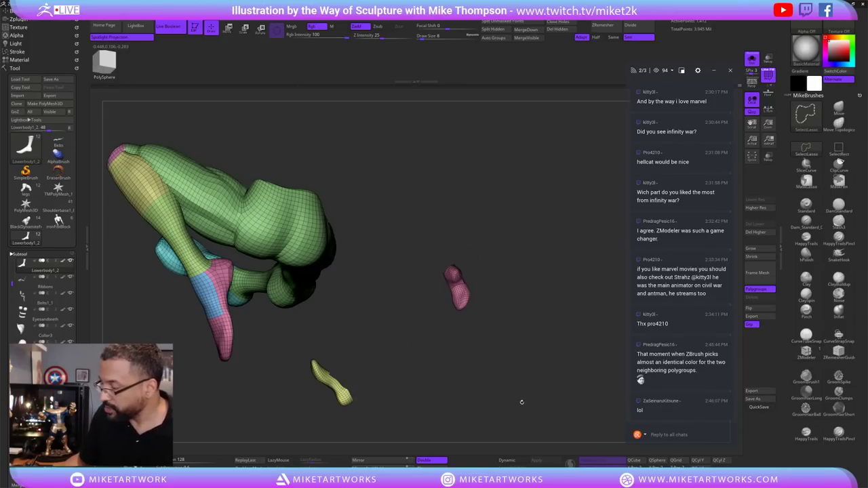
ctrl+shift+click(558, 378)
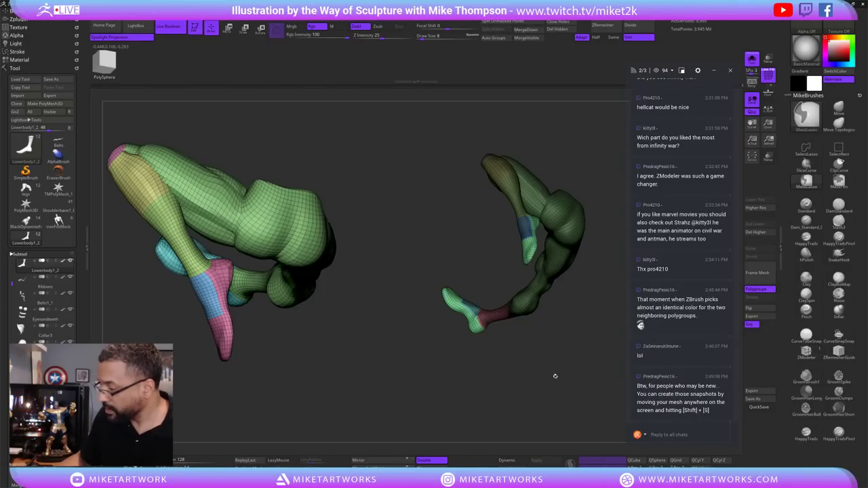
key(ctrl+z)
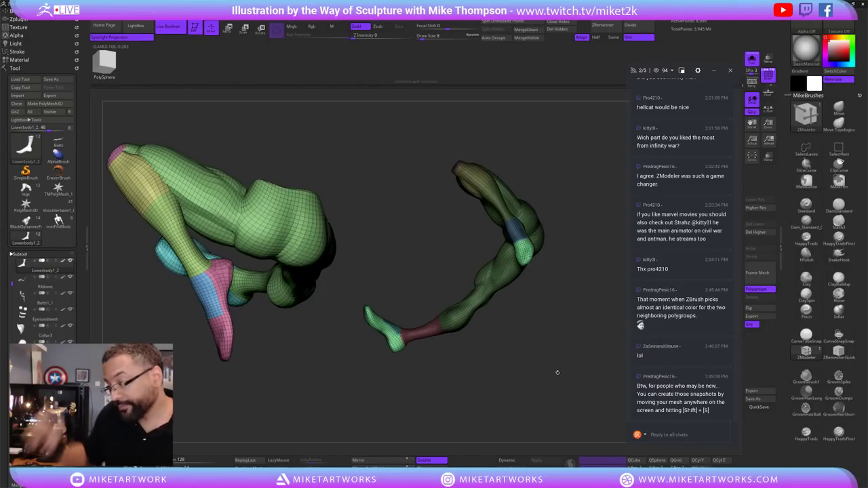
key(ctrl+z)
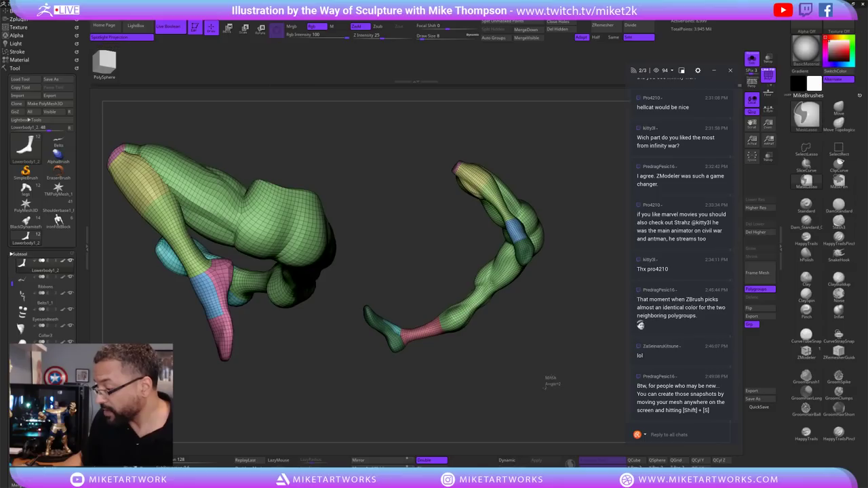
key(ctrl+shift+z)
key(ctrl+shift+z)
key(ctrl+shift+z)
key(ctrl+shift+z)
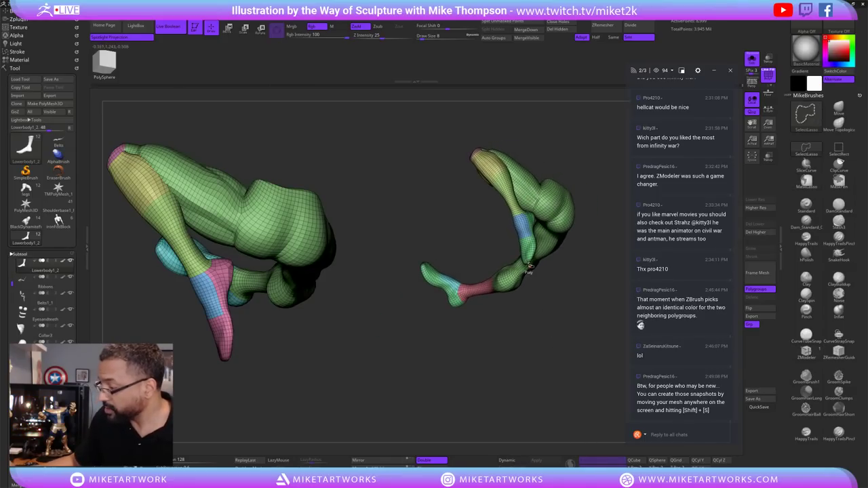
Invert visibility to leave just the two shoe pieces and delete the leg snapshot.
ctrl+shift+click(531, 264)
mouse_move(530, 307)
mouse_down()
mouse_move(525, 374)
mouse_move(457, 384)
mouse_move(480, 398)
mouse_move(488, 386)
mouse_move(515, 380)
mouse_move(554, 385)
mouse_move(558, 361)
mouse_move(570, 352)
mouse_move(568, 374)
mouse_move(533, 388)
mouse_move(556, 375)
mouse_move(536, 373)
mouse_move(571, 364)
mouse_move(508, 367)
mouse_up()
ctrl+shift+click(488, 386)
key(ctrl+n)
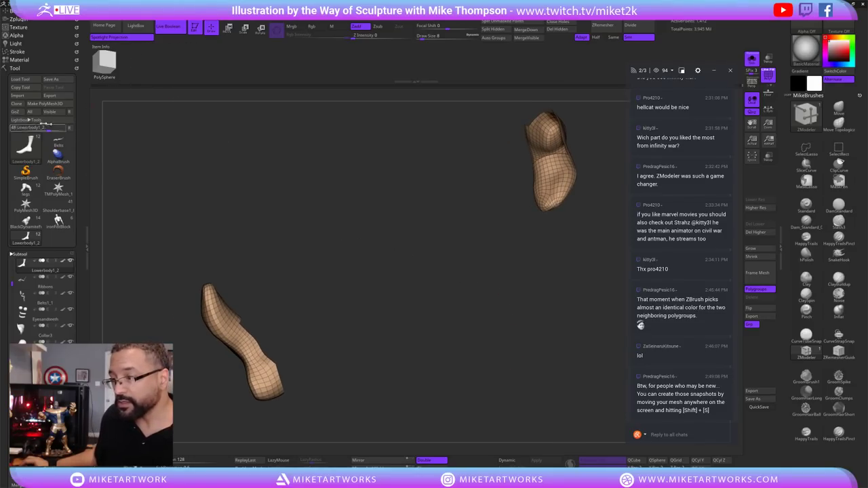
Clone the lower-body tool as backup Lowerbody1_3, then reselect Lowerbody1_2.
drag(339, 248, 277, 261)
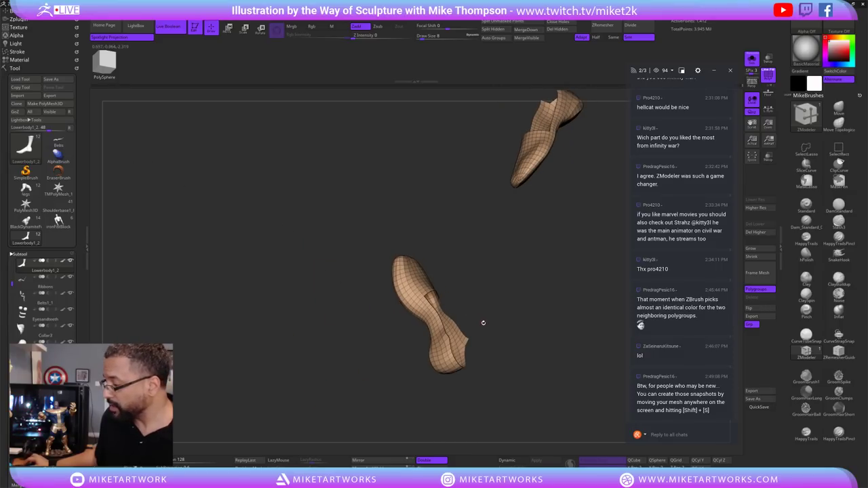
drag(482, 321, 386, 305)
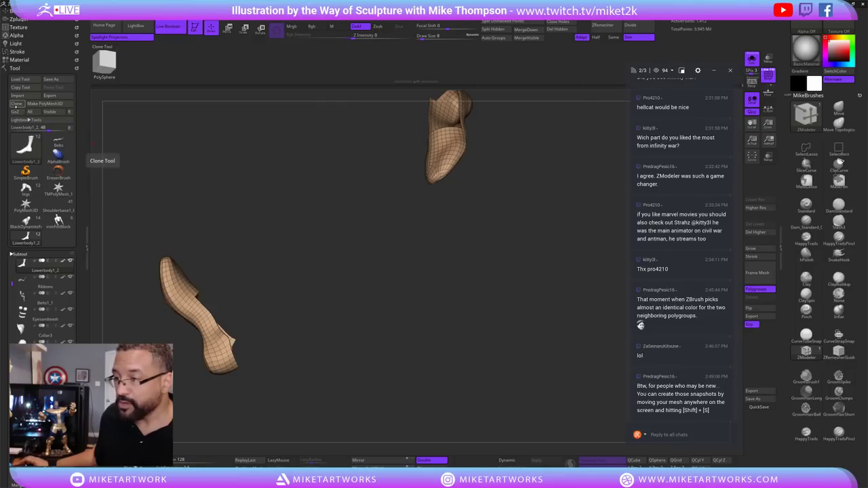
click(17, 104)
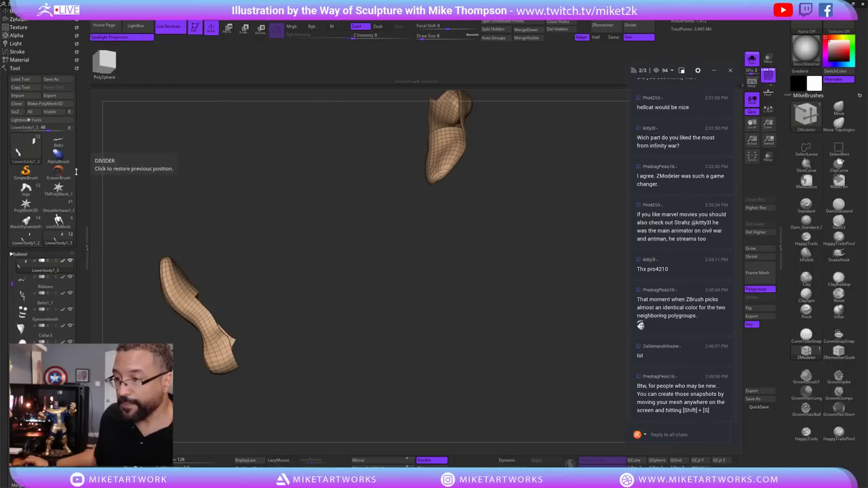
click(26, 235)
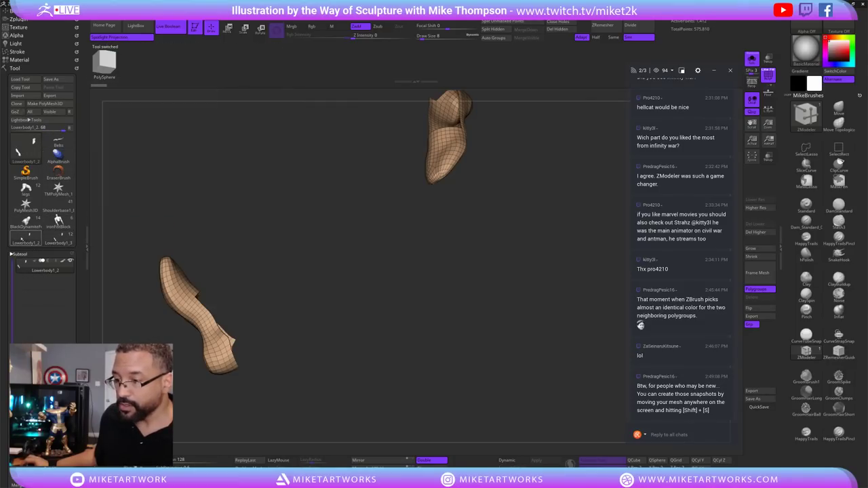
Reveal the leg geometry, then hide it again so only the two shoe pieces show.
drag(254, 305, 312, 341)
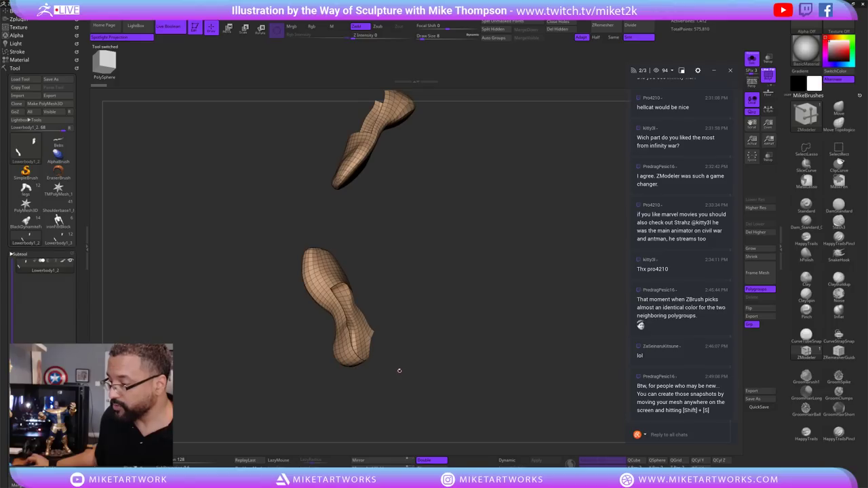
drag(399, 371, 457, 329)
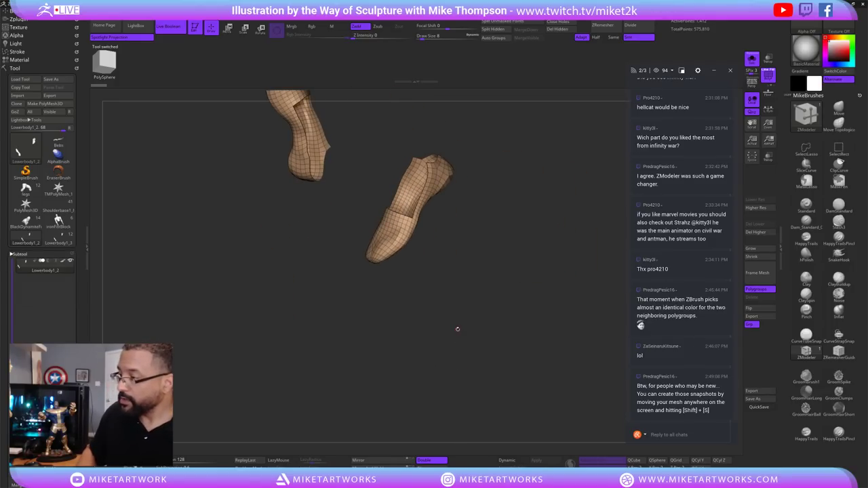
drag(505, 314, 499, 346)
ctrl+shift+click(510, 345)
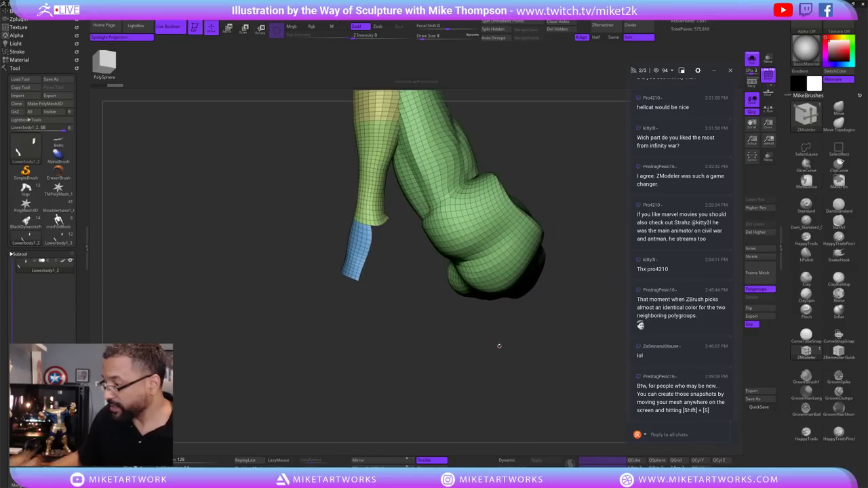
key(ctrl+shift)
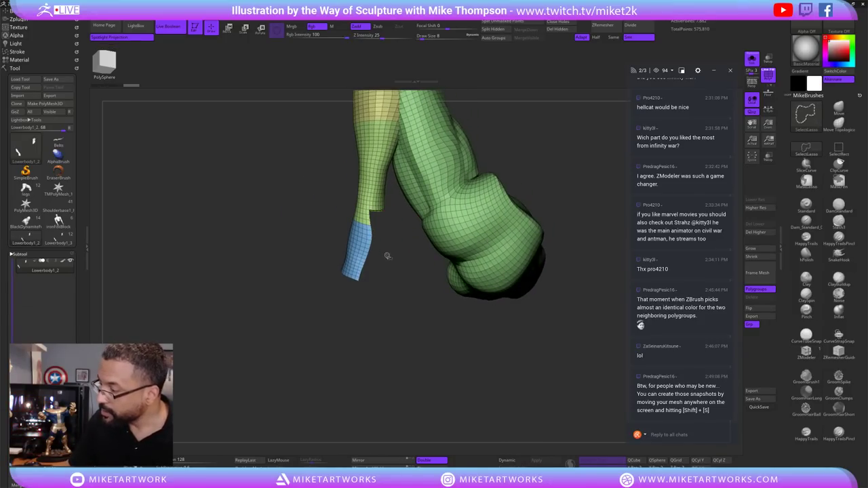
drag(434, 265, 403, 355)
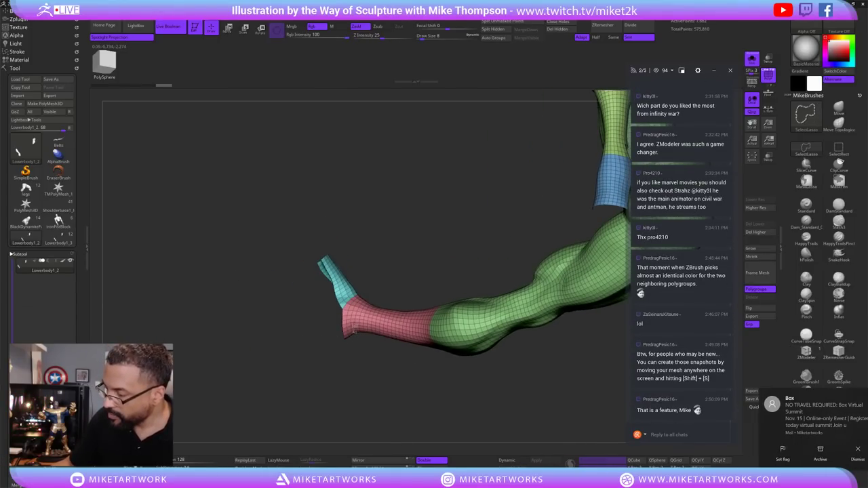
mouse_move(405, 417)
ctrl+shift+mouse_down()
mouse_move(438, 404)
mouse_move(383, 389)
mouse_move(456, 372)
mouse_move(541, 369)
mouse_move(569, 345)
mouse_move(475, 344)
ctrl+shift+mouse_up()
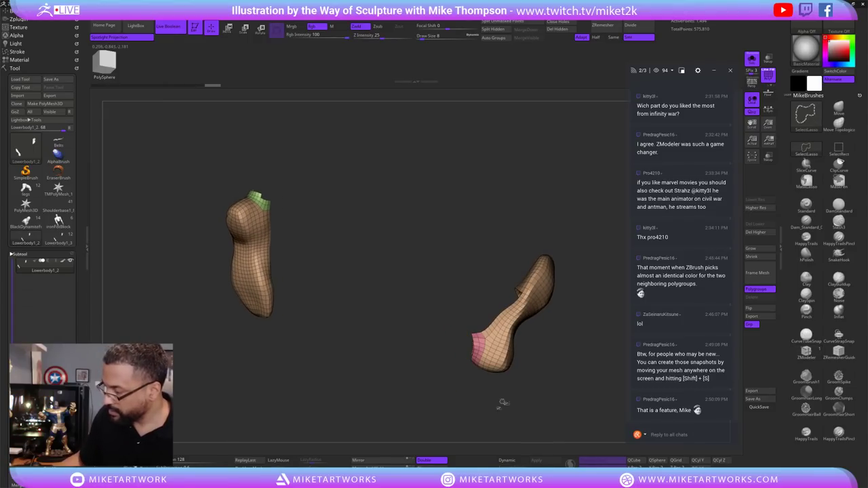
drag(500, 401, 449, 342)
mouse_move(566, 380)
mouse_down()
mouse_move(522, 359)
mouse_move(515, 378)
mouse_move(402, 382)
mouse_move(387, 417)
mouse_move(519, 364)
mouse_move(483, 405)
mouse_move(341, 343)
mouse_up()
key(ctrl+shift)
Delete the higher subdivision levels while only the shoe pieces are visible.
click(337, 336)
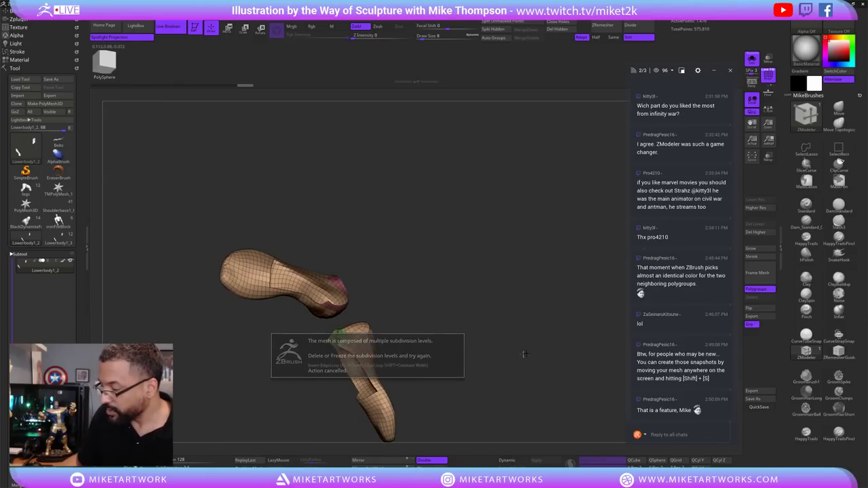
drag(566, 362, 552, 355)
ctrl+shift+click(509, 345)
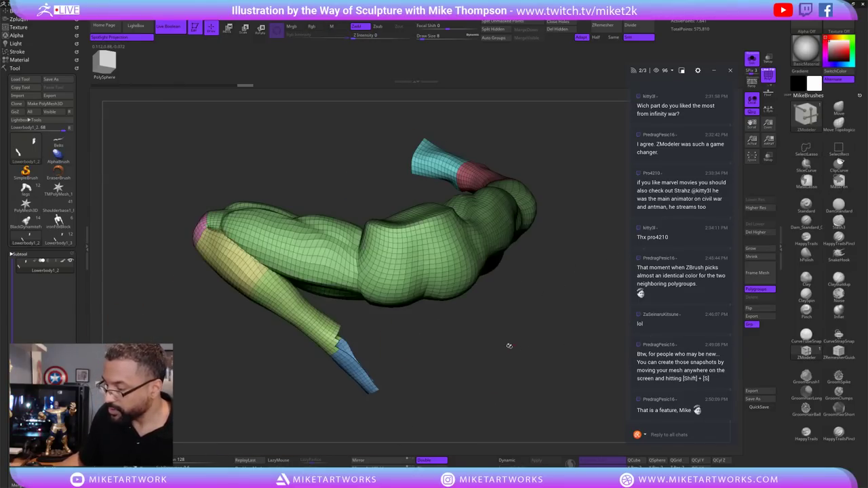
drag(378, 333, 385, 324)
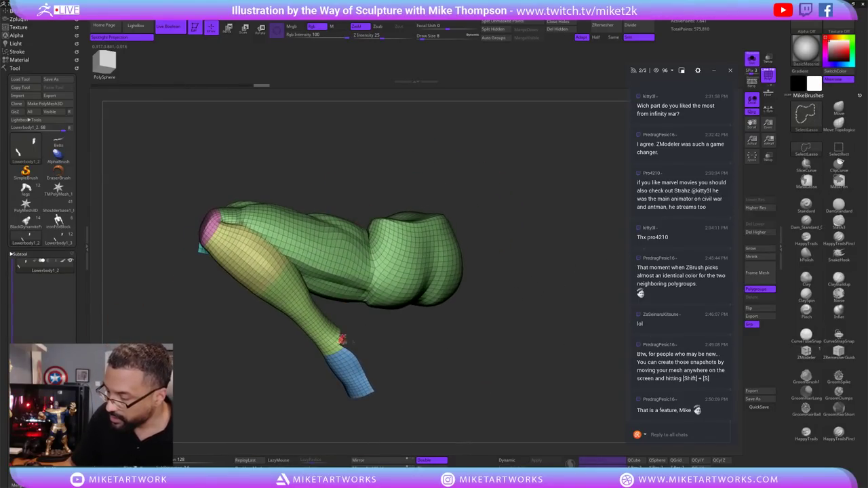
key(ctrl+z)
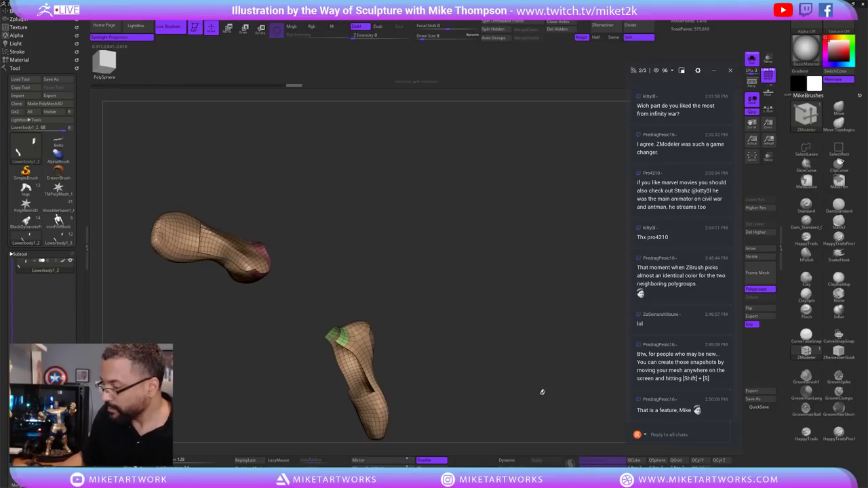
drag(540, 392, 552, 366)
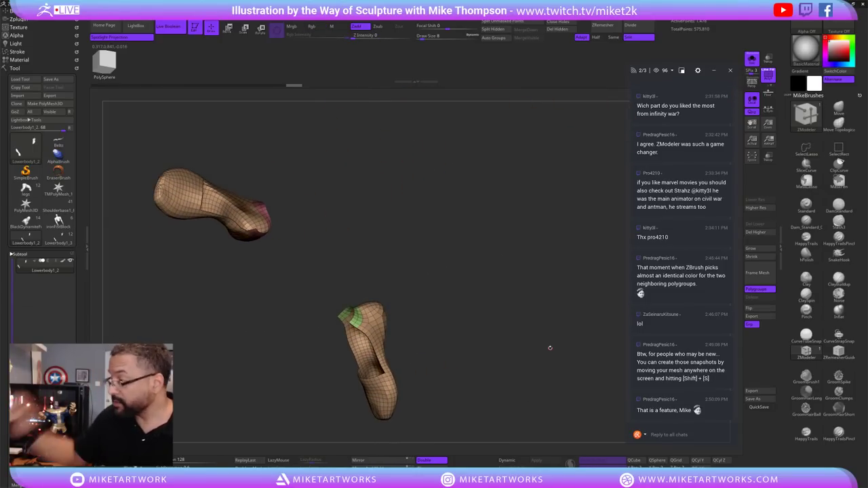
click(764, 232)
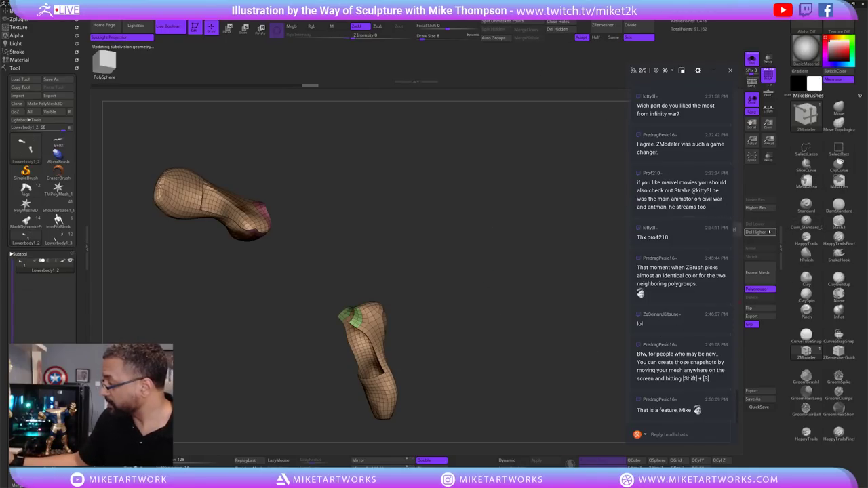
Merge both shoe pieces into a single polygroup with Ctrl+W.
drag(529, 359, 573, 344)
key(ctrl+shift)
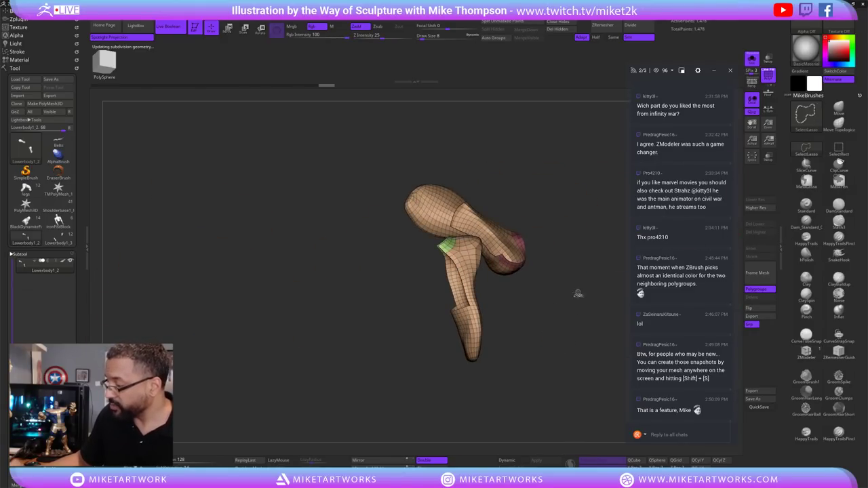
mouse_move(578, 293)
ctrl+shift+mouse_down()
mouse_move(543, 378)
mouse_move(577, 298)
ctrl+shift+mouse_up()
mouse_move(581, 339)
mouse_down()
mouse_move(573, 348)
mouse_move(554, 335)
mouse_move(533, 356)
mouse_move(539, 382)
mouse_move(543, 374)
mouse_move(475, 358)
mouse_move(556, 359)
mouse_move(543, 367)
mouse_move(542, 351)
mouse_move(536, 359)
mouse_up()
key(ctrl+w)
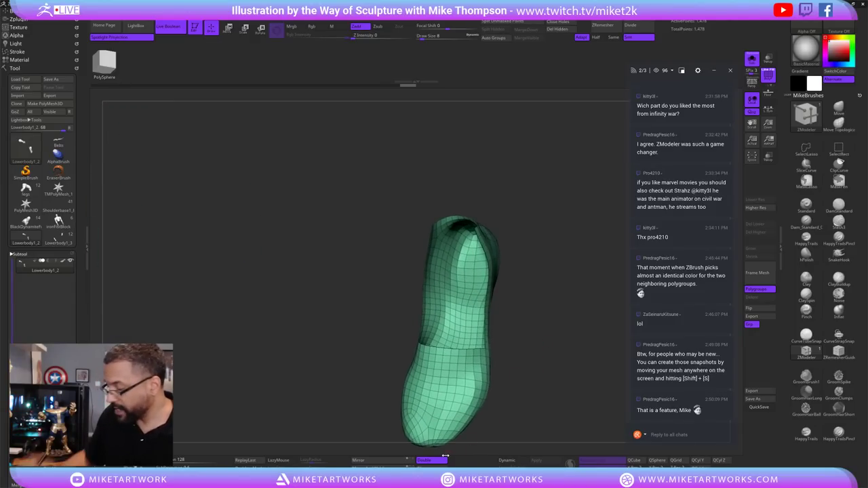
Turn off Double and thicken the shoe shell with ZModeler Extrude, Polygroup All target.
click(443, 460)
drag(597, 365, 505, 256)
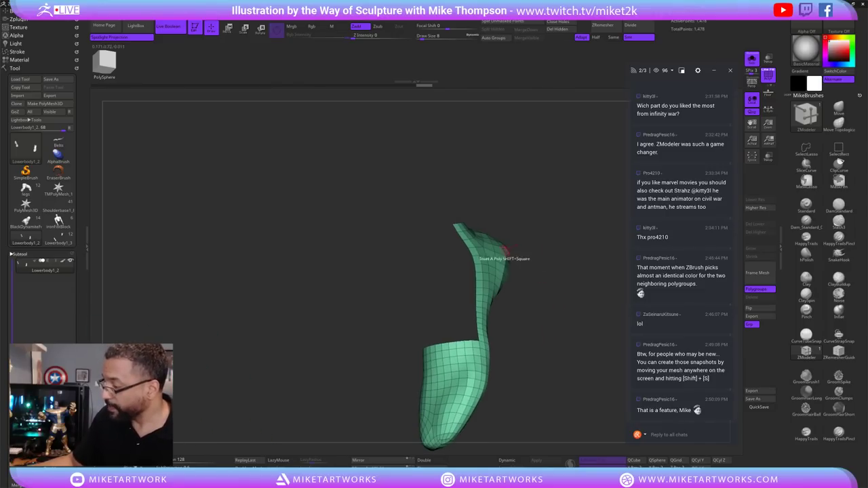
key(space)
click(433, 267)
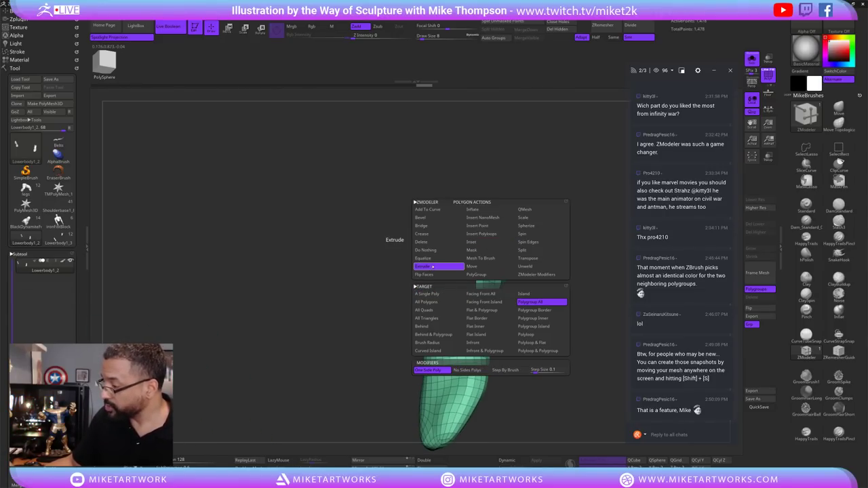
click(542, 302)
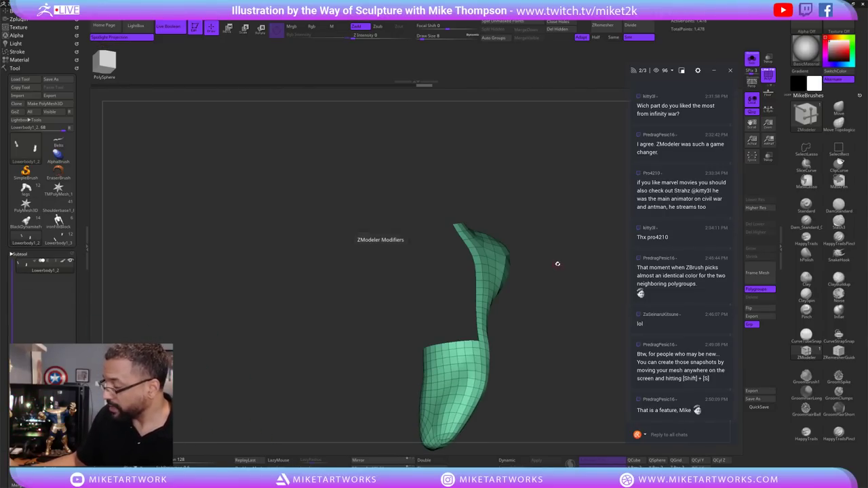
drag(556, 264, 471, 285)
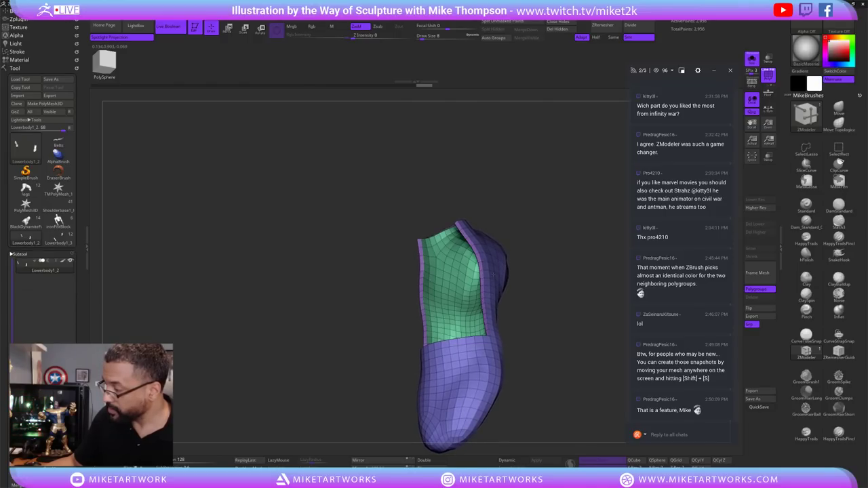
Save the project with Ctrl+S and orbit to view both shoe openings.
key(ctrl+s)
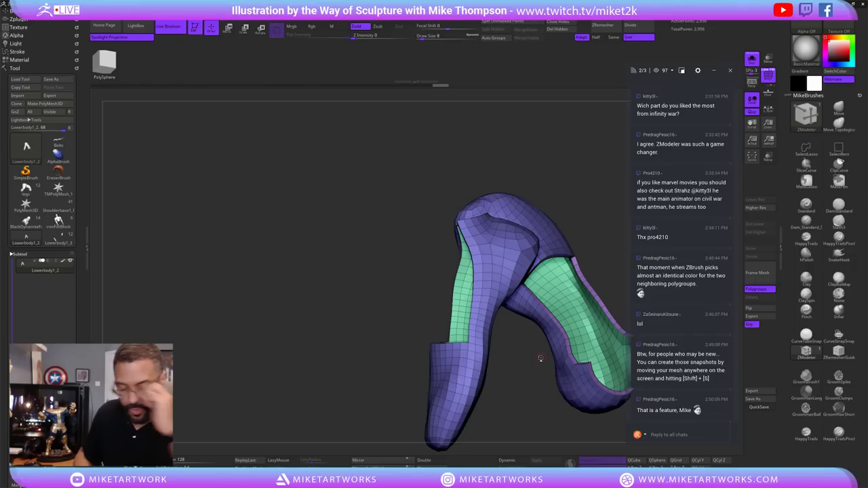
mouse_move(539, 357)
mouse_down()
mouse_move(529, 363)
mouse_move(582, 389)
mouse_move(549, 380)
mouse_move(569, 400)
mouse_move(547, 394)
mouse_move(587, 364)
mouse_move(527, 355)
mouse_move(534, 366)
mouse_move(542, 372)
mouse_move(566, 357)
mouse_move(560, 366)
mouse_move(550, 369)
mouse_move(553, 346)
mouse_move(520, 363)
mouse_move(530, 375)
mouse_move(502, 361)
mouse_move(514, 369)
mouse_move(550, 354)
mouse_move(457, 387)
mouse_up()
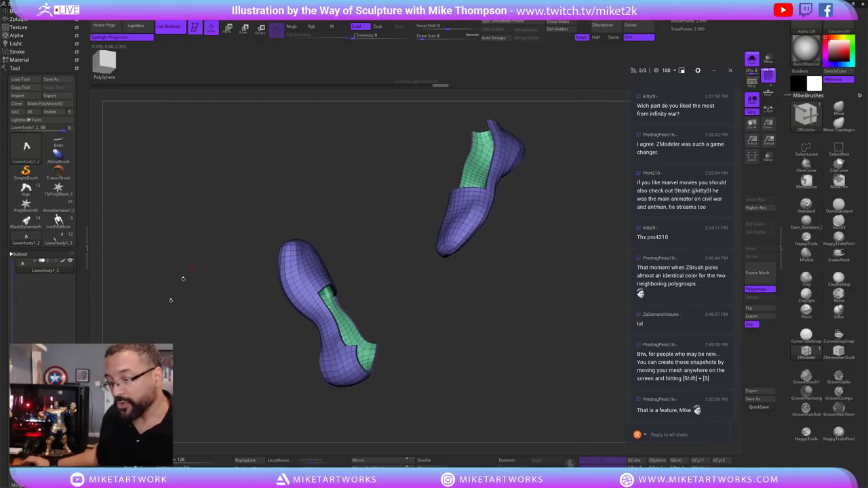
Duplicate the thickened shoe subtool and expand the Tool > Geometry settings.
key(ctrl+shift+d)
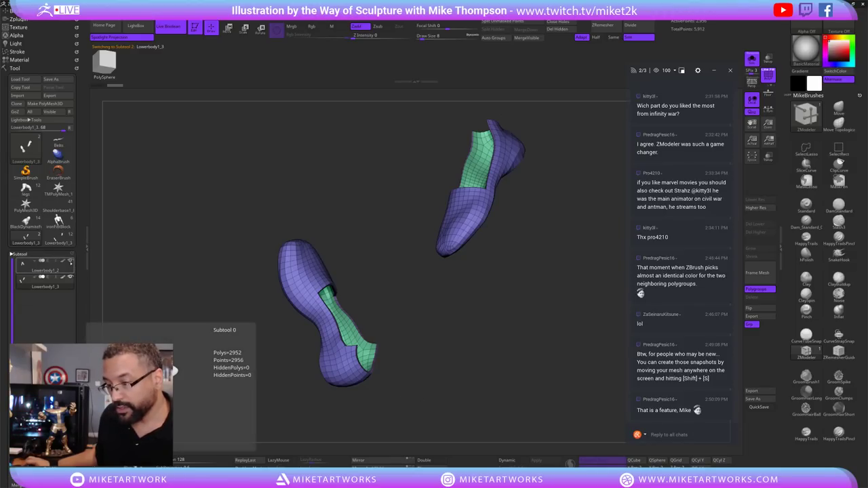
drag(533, 323, 396, 387)
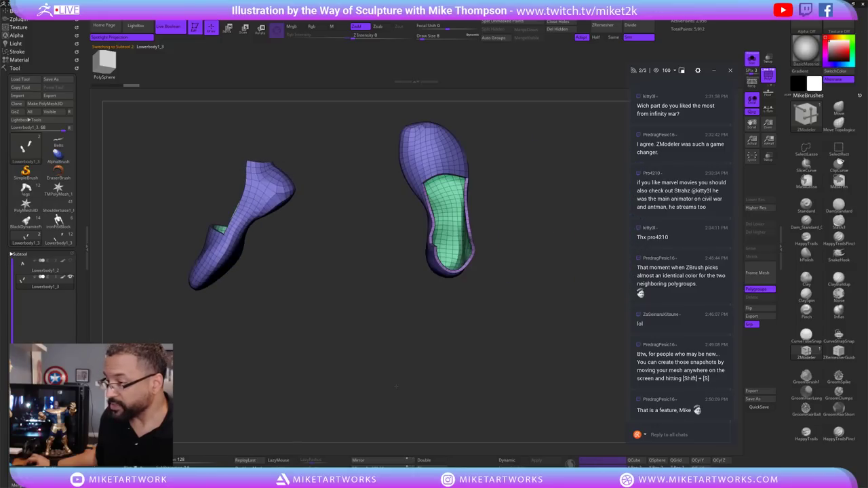
drag(424, 355, 441, 244)
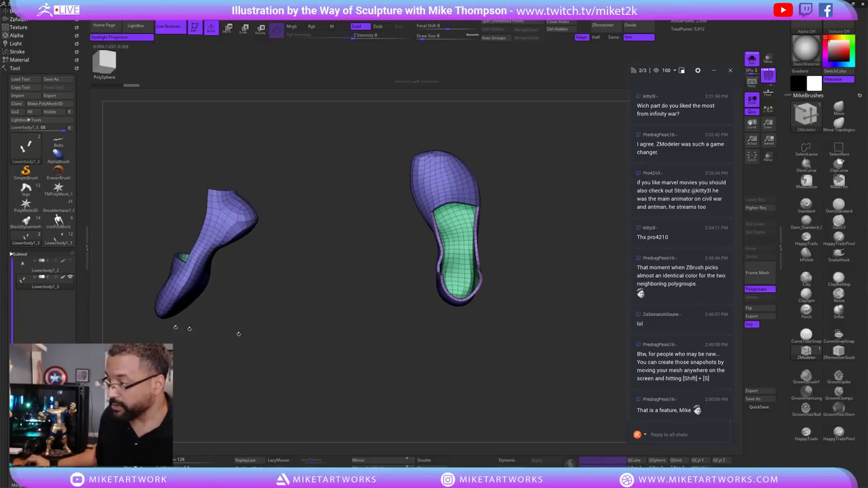
click(24, 254)
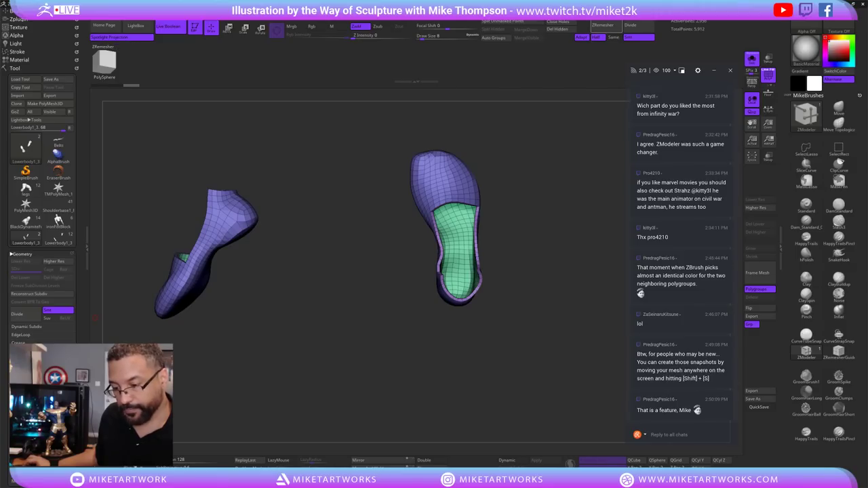
Run ZRemesher on both shoes and show polygroup colours with Polyframe.
click(603, 26)
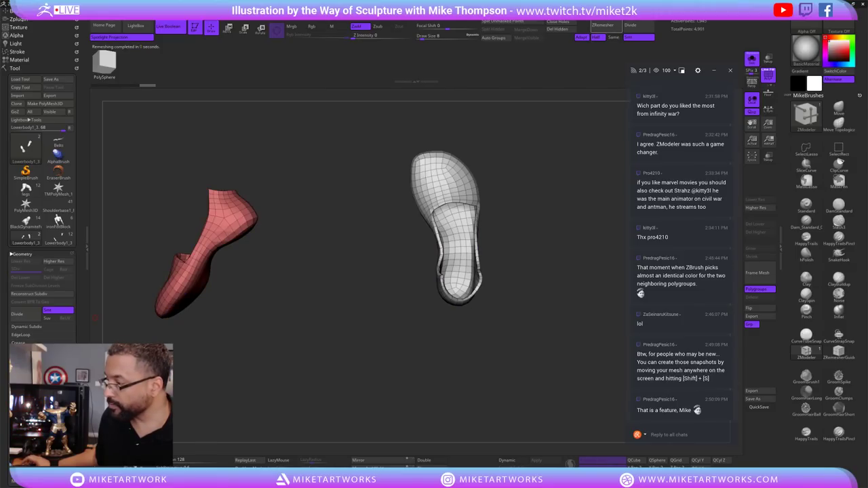
mouse_move(426, 401)
mouse_down()
mouse_move(442, 422)
mouse_move(444, 409)
mouse_move(433, 409)
mouse_up()
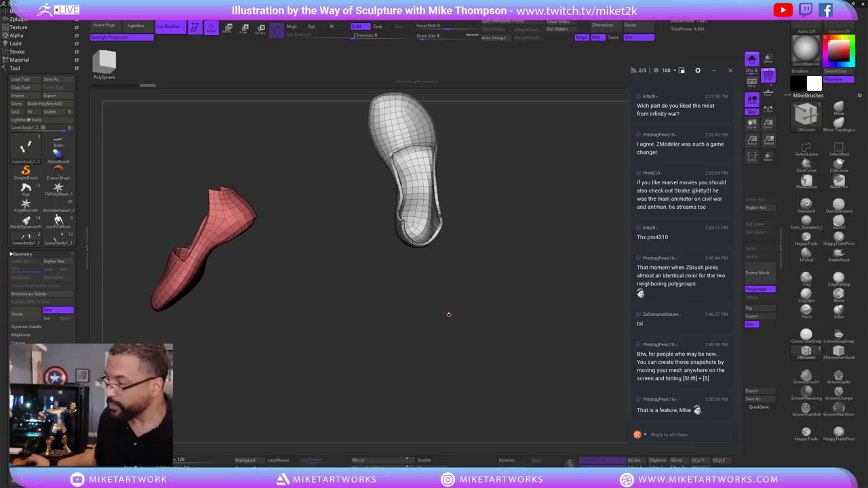
key(shift+f)
mouse_move(410, 330)
alt+mouse_down()
mouse_move(345, 364)
mouse_move(403, 333)
alt+mouse_up()
Hide and delete the green inner polygroups, then ZRemesh the remaining shoe shells.
key(ctrl+shift)
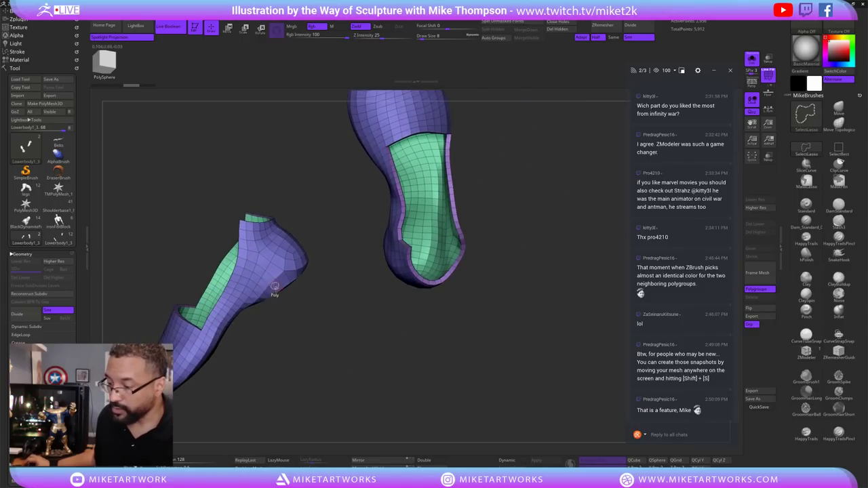
ctrl+shift+click(407, 116)
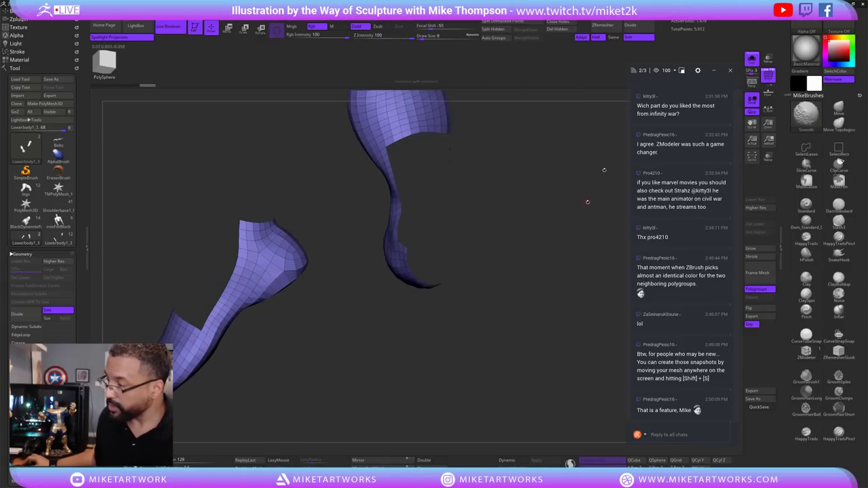
click(560, 29)
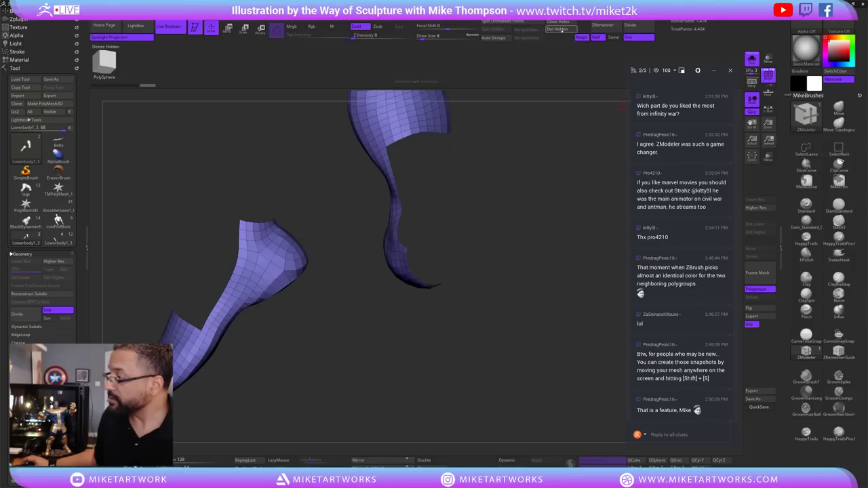
click(602, 26)
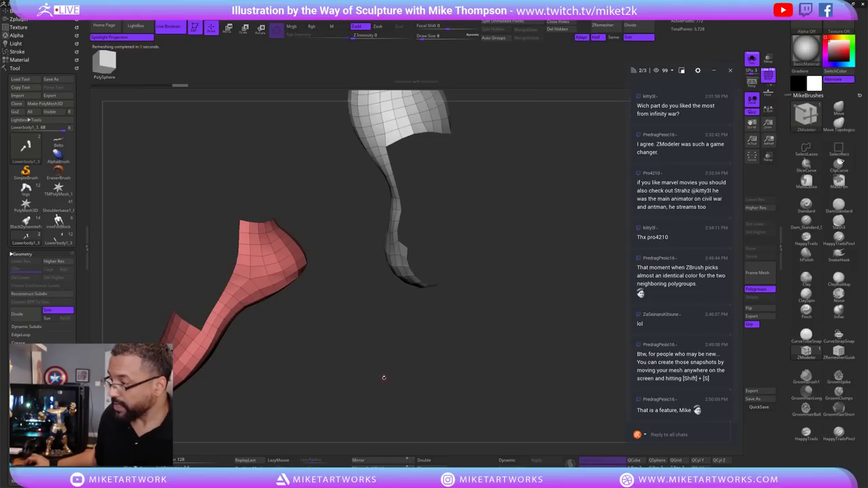
drag(384, 378, 610, 299)
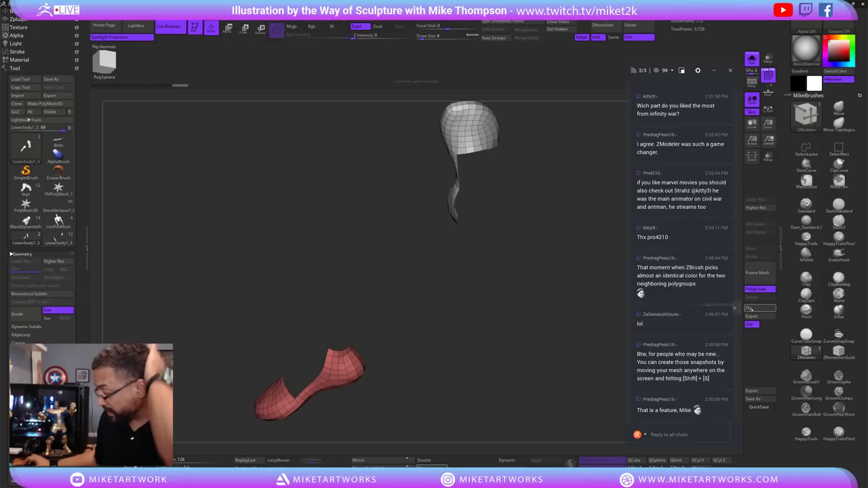
key(ctrl+z)
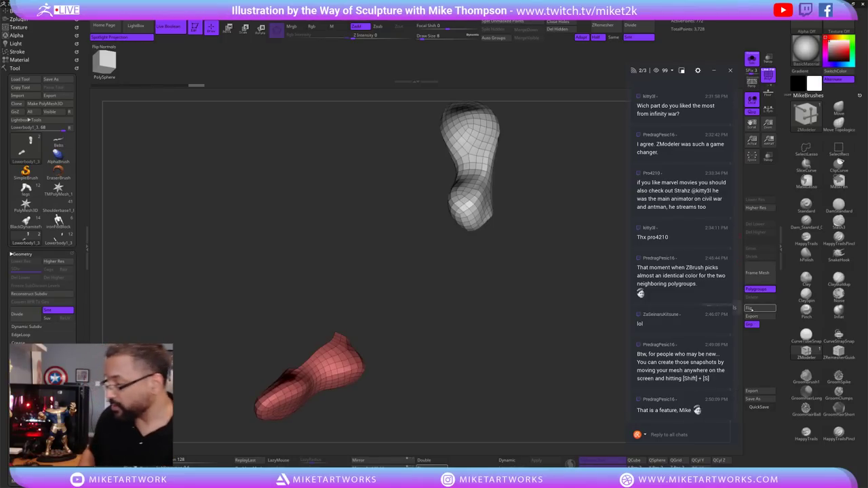
drag(493, 350, 567, 306)
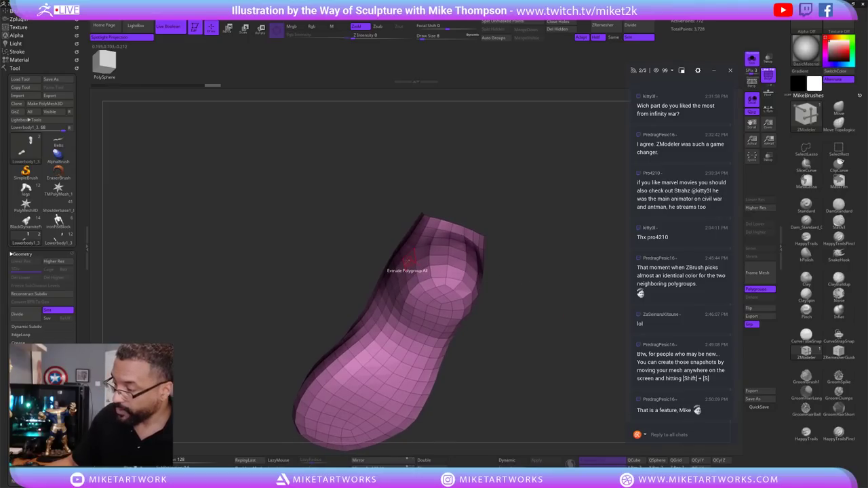
Inset the shoe's top polygroup with ZModeler Inset (Polygroup All) to form a thick rim.
key(space)
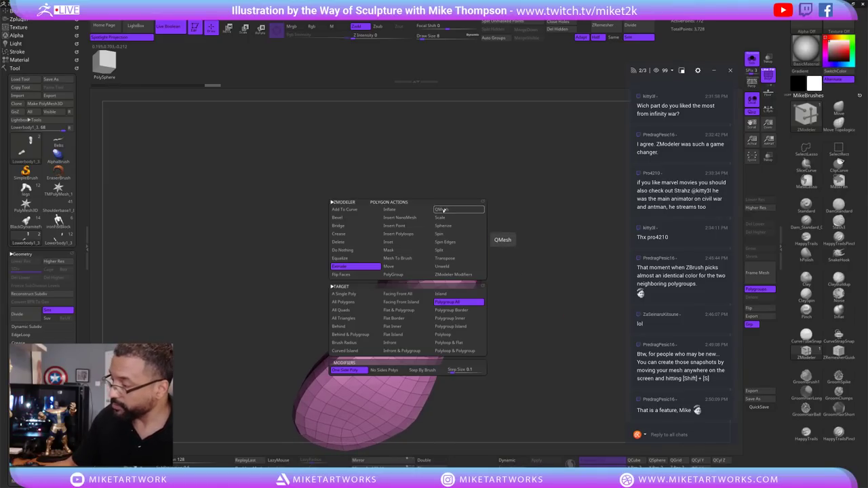
click(395, 242)
drag(407, 272, 426, 281)
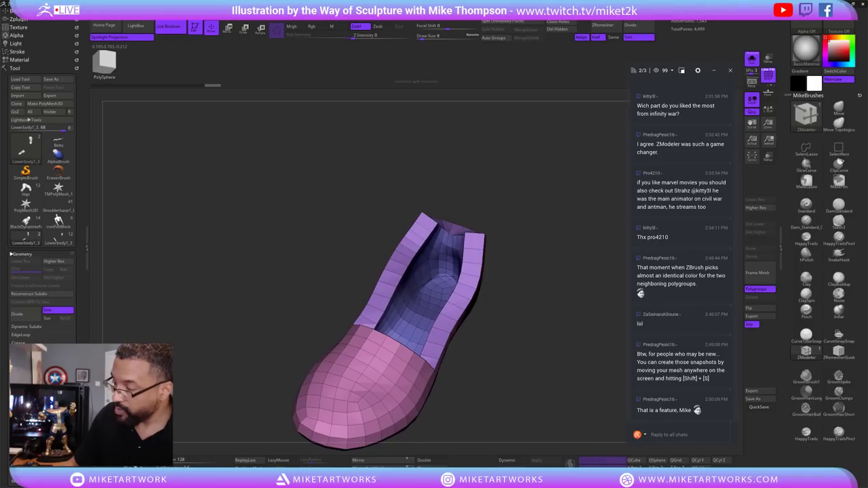
drag(558, 365, 564, 324)
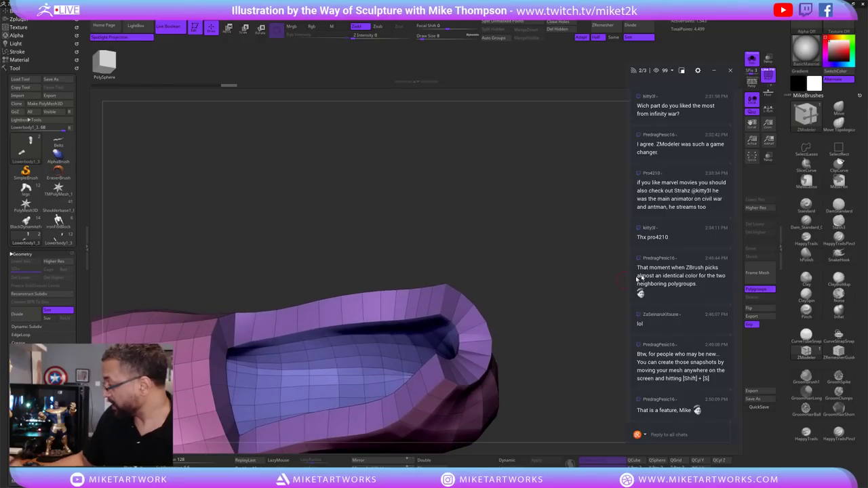
Extrude the hollow deeper, then stitch point pairs at the opening and the tip.
drag(475, 353, 444, 364)
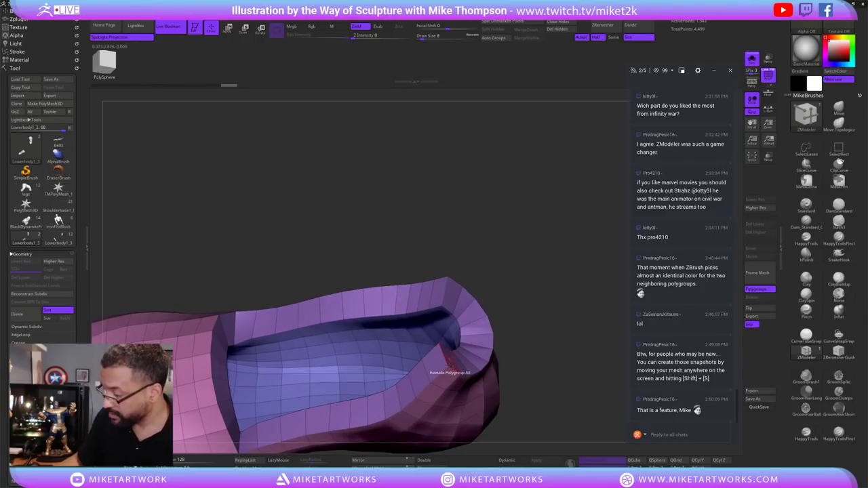
key(space)
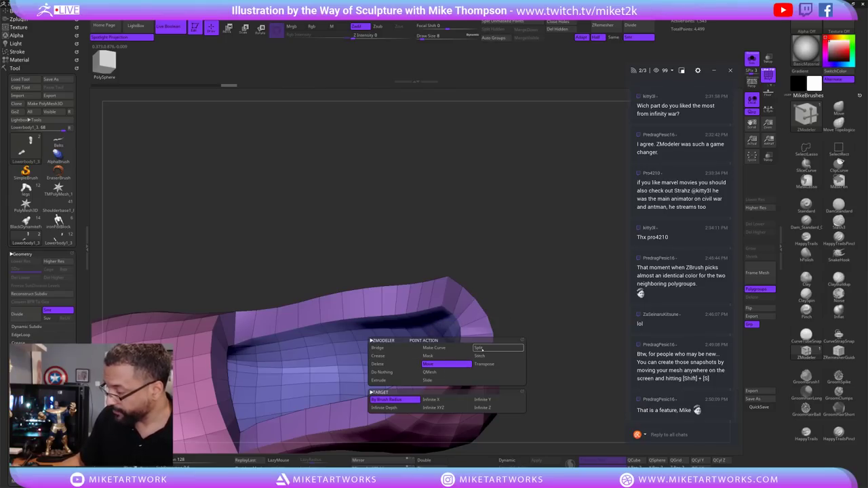
click(481, 349)
click(480, 357)
drag(543, 285, 461, 278)
click(456, 324)
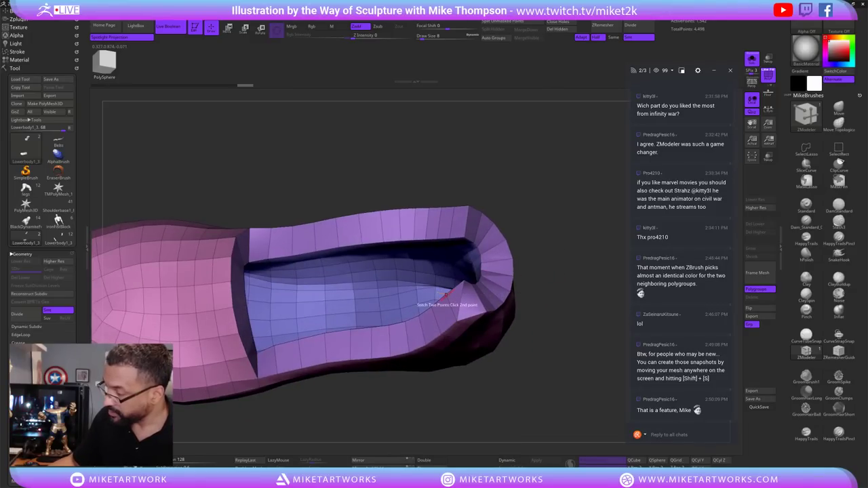
drag(542, 298, 448, 240)
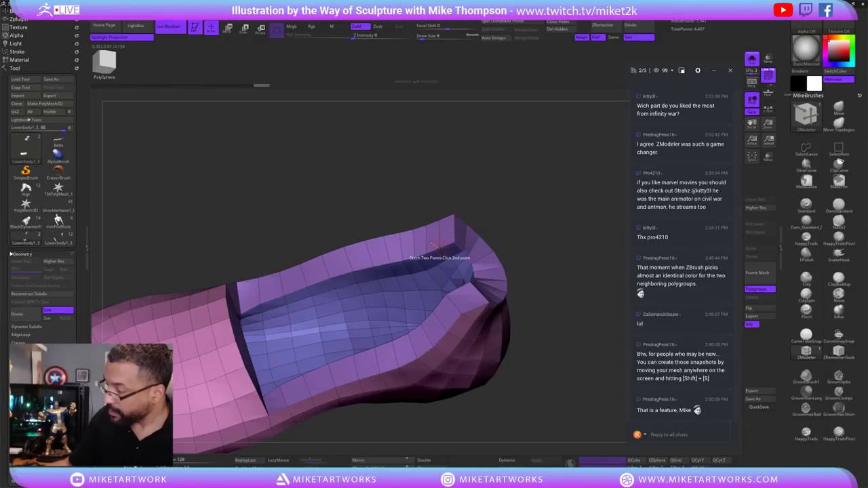
click(456, 214)
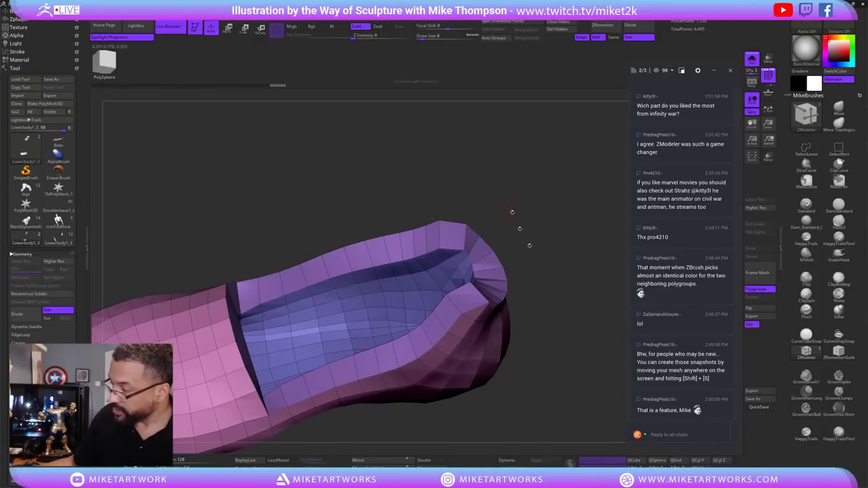
Inspect the shoe's opening from several angles and switch to the Move brush.
mouse_move(580, 347)
mouse_down()
mouse_move(523, 332)
mouse_move(569, 335)
mouse_up()
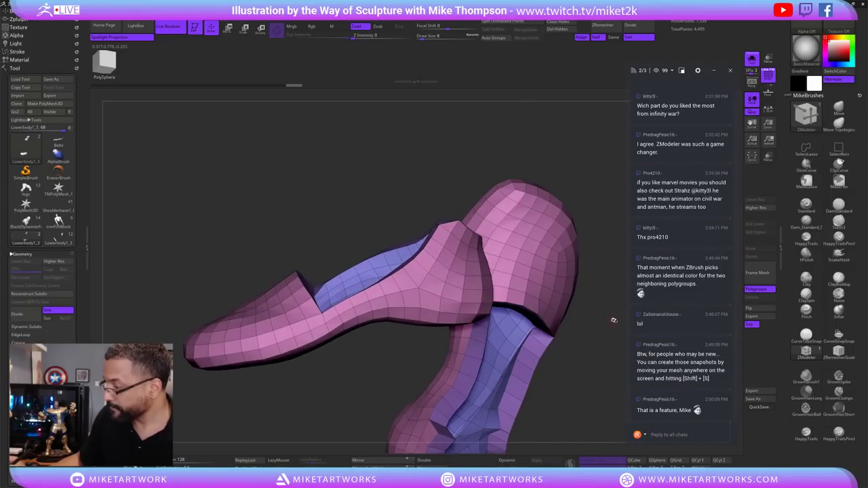
drag(613, 321, 524, 383)
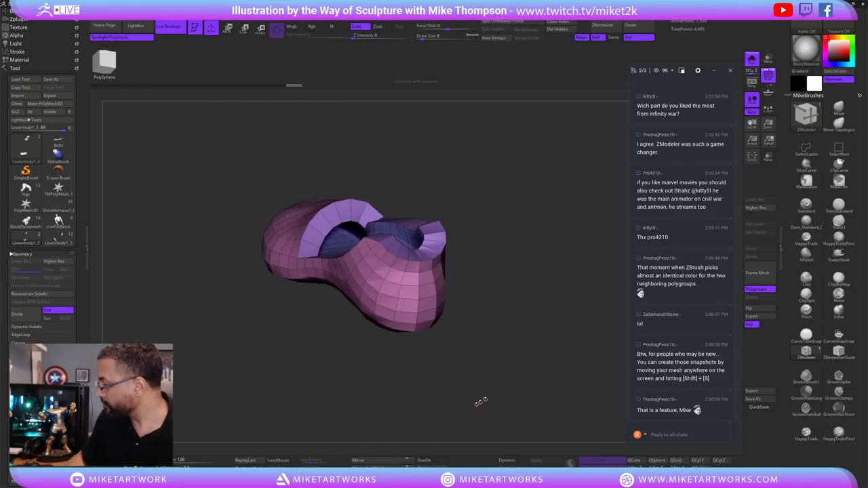
drag(480, 402, 543, 370)
mouse_move(532, 314)
mouse_down()
mouse_move(523, 349)
mouse_move(552, 339)
mouse_up()
click(837, 109)
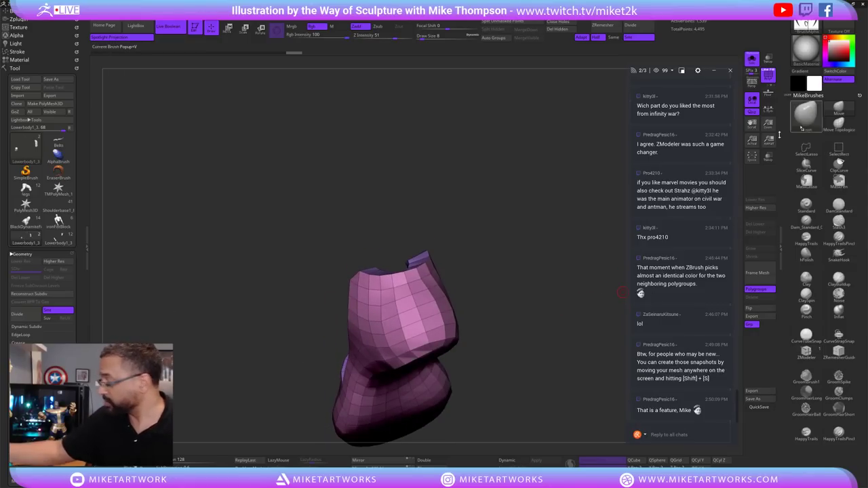
key(s)
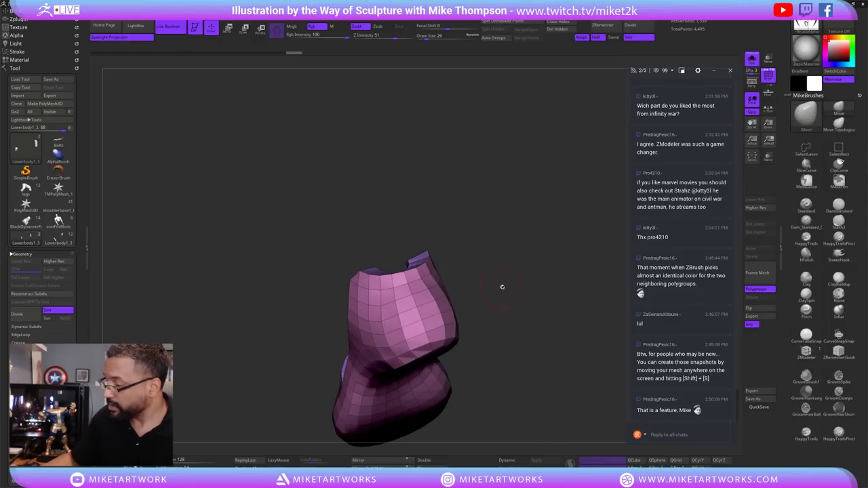
mouse_move(502, 287)
mouse_down()
mouse_move(469, 254)
mouse_move(469, 267)
mouse_move(478, 251)
mouse_move(455, 267)
mouse_up()
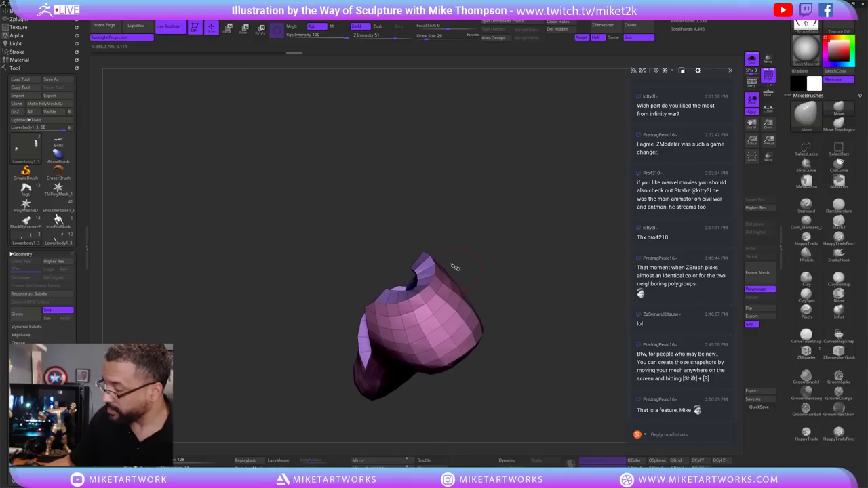
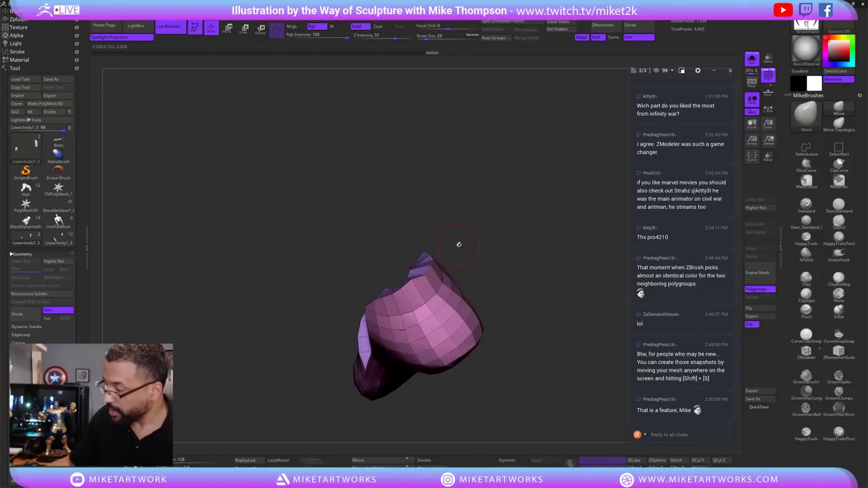
Orbit the slipper to inspect its opening and heel.
mouse_move(459, 245)
mouse_down()
mouse_move(447, 253)
mouse_move(471, 246)
mouse_move(399, 202)
mouse_up()
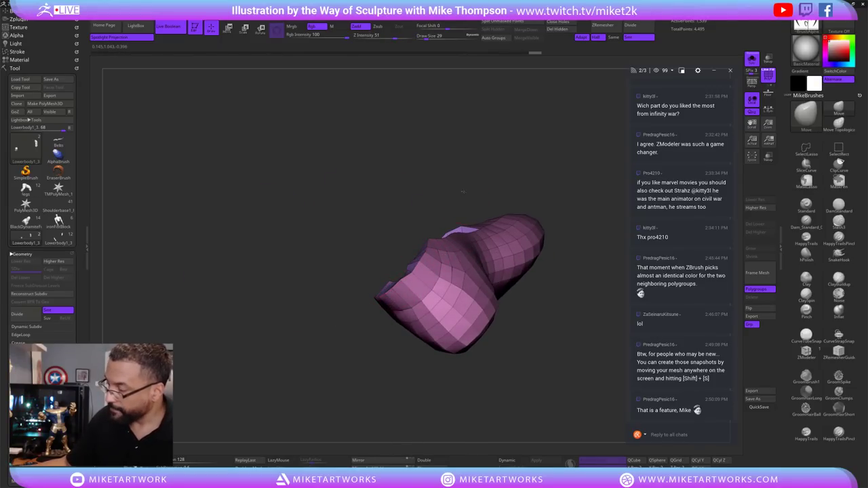
mouse_move(463, 192)
mouse_down()
mouse_move(451, 258)
mouse_move(413, 277)
mouse_move(363, 267)
mouse_move(413, 252)
mouse_move(366, 264)
mouse_up()
key(s)
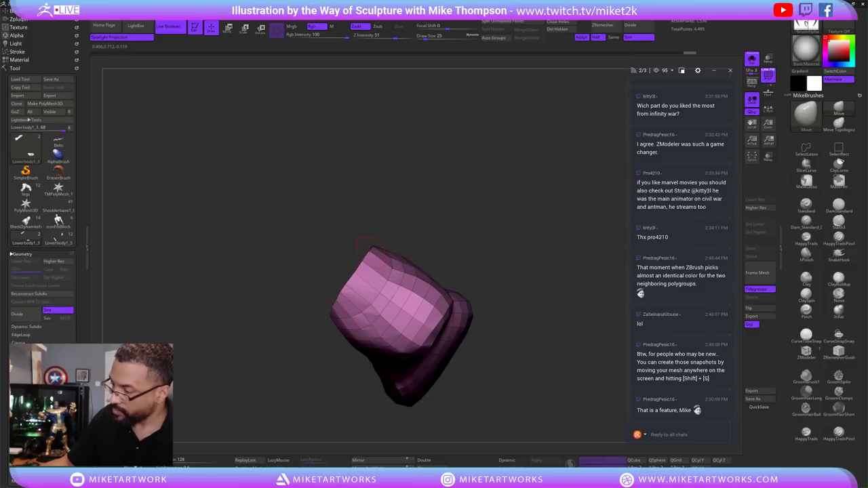
drag(379, 293, 449, 252)
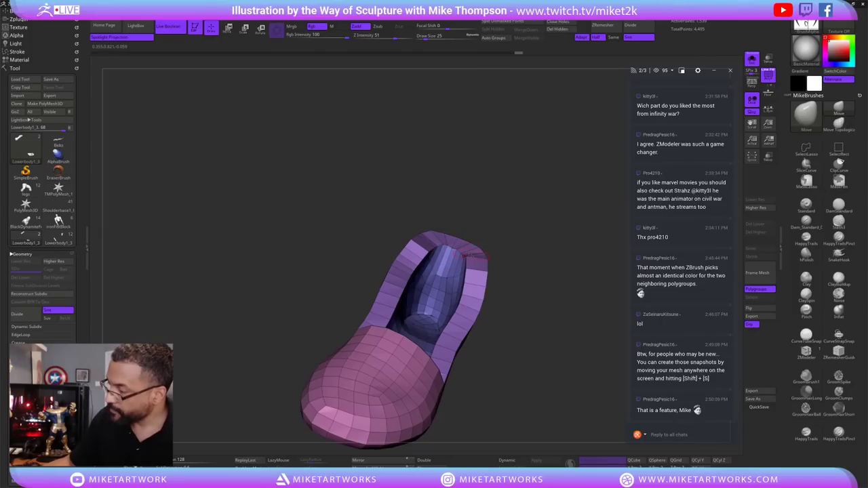
drag(550, 271, 580, 269)
Bring up the kicking martial-artist reference image and enlarge it.
mouse_move(25, 189)
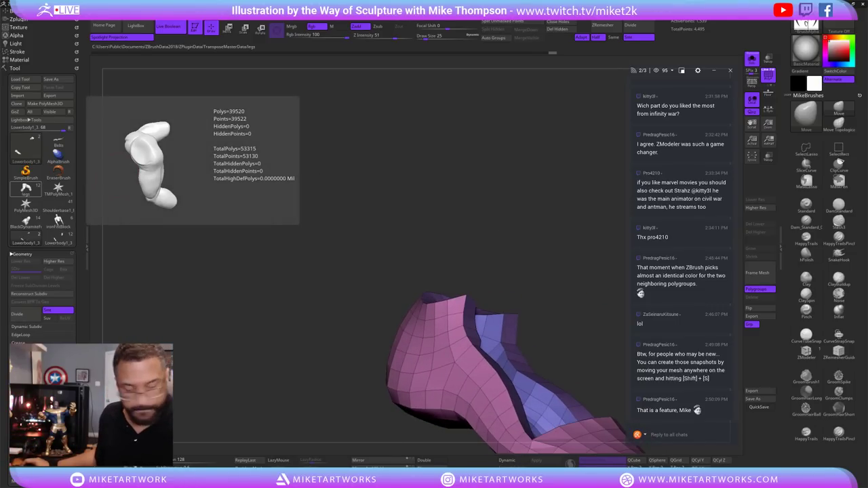
key(alt+Tab)
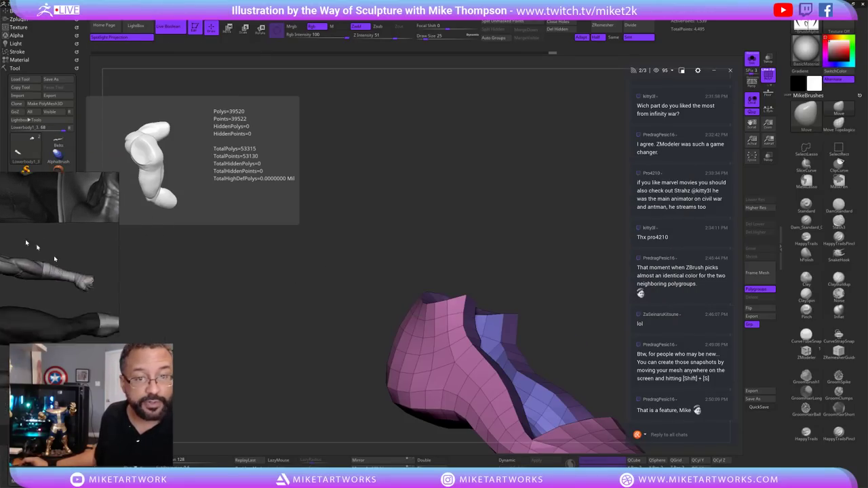
scroll(319, 336, up, 3)
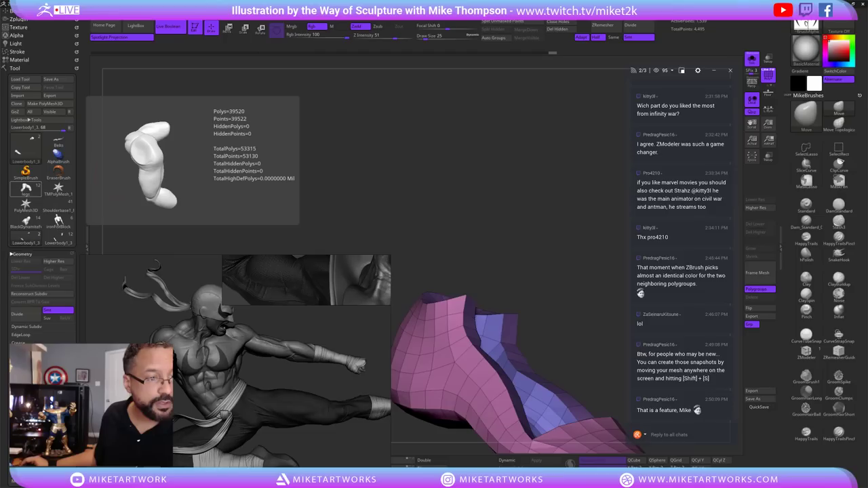
Set Draw Size to 47, stroke across the slipper's top edge, and view its hollow interior.
mouse_move(552, 283)
mouse_down()
mouse_move(592, 305)
mouse_move(584, 304)
mouse_up()
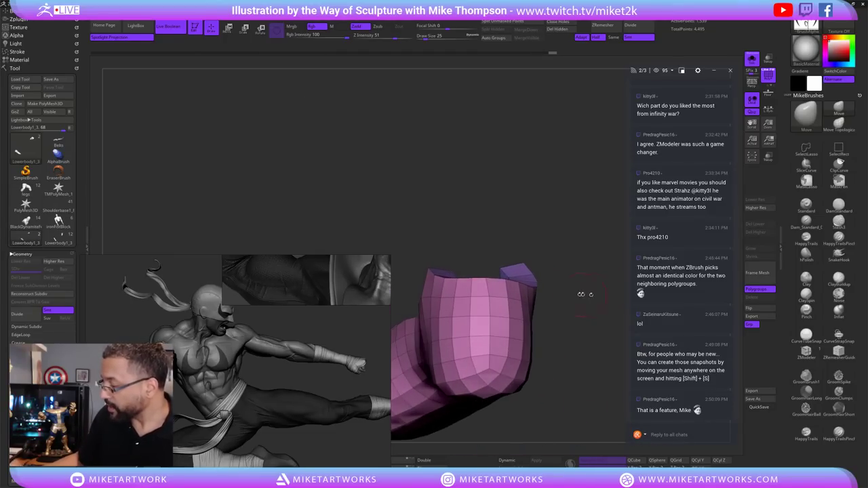
key(s)
drag(601, 335, 516, 299)
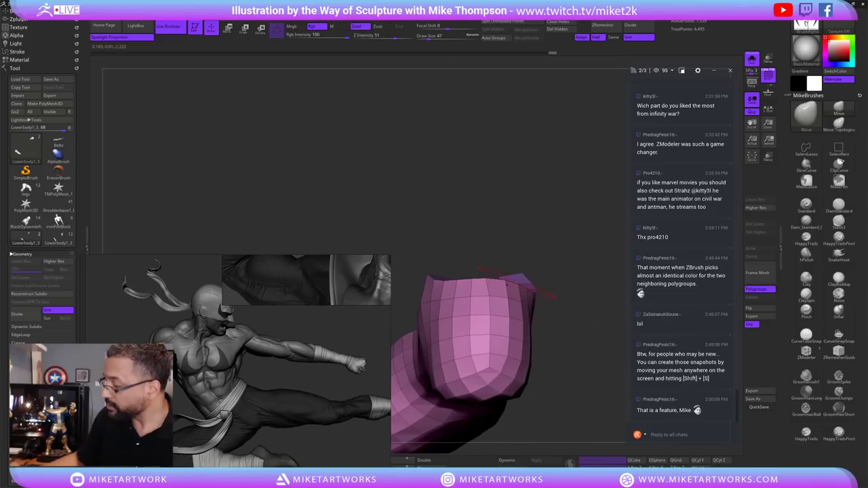
ctrl+shift+drag(482, 250, 537, 300)
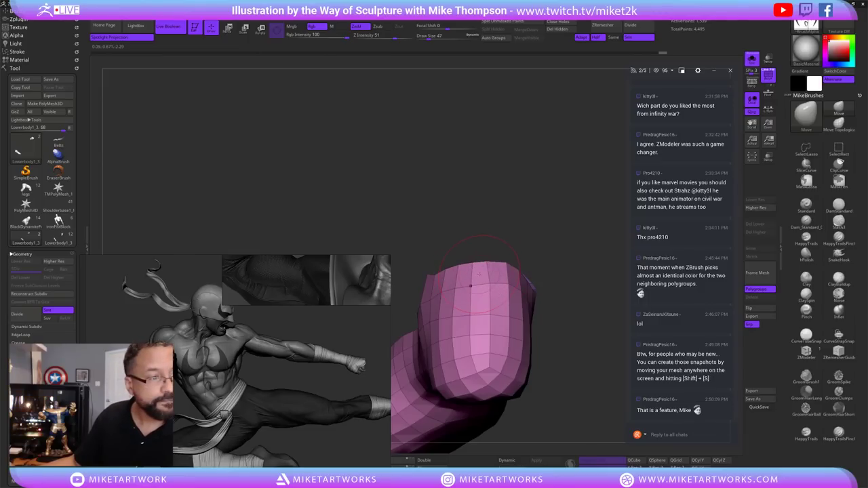
drag(580, 362, 513, 244)
mouse_move(568, 188)
mouse_down()
mouse_move(494, 395)
mouse_move(507, 392)
mouse_move(481, 389)
mouse_move(616, 323)
mouse_move(525, 274)
mouse_up()
key(s)
Use ZModeler (B-Z-M) to stitch vertices around the slipper opening, ending on the Move brush.
key(b)
key(z)
key(m)
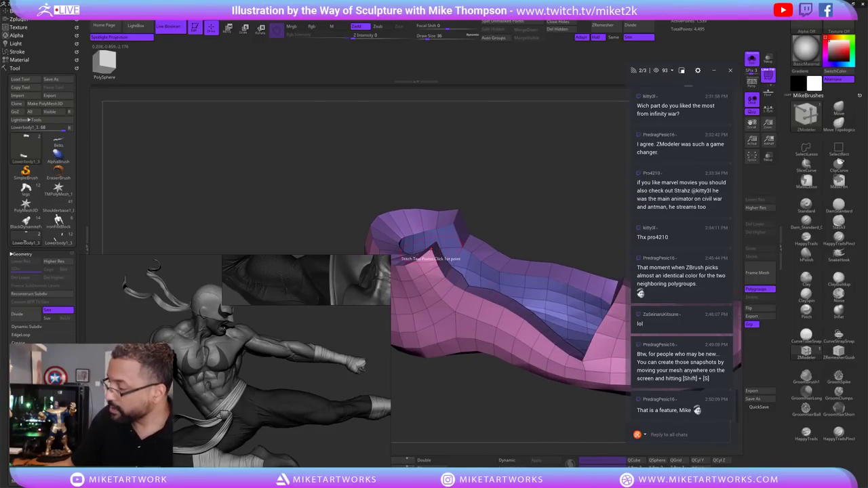
drag(552, 194, 487, 204)
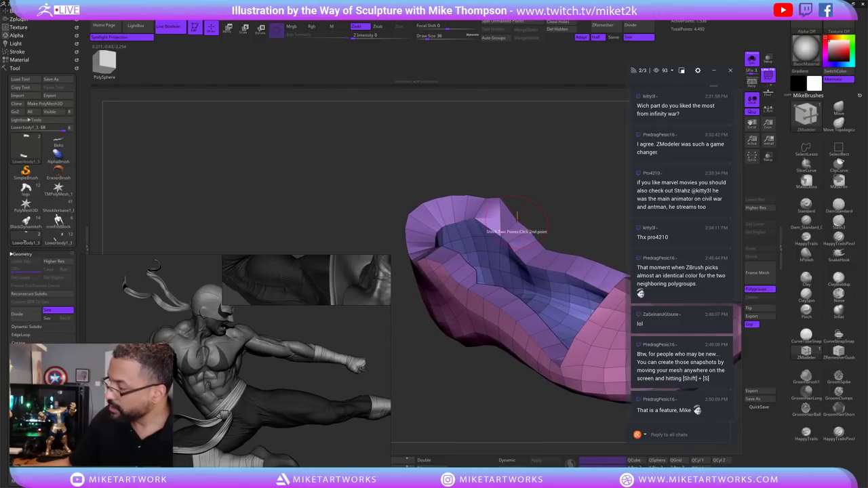
drag(570, 204, 522, 380)
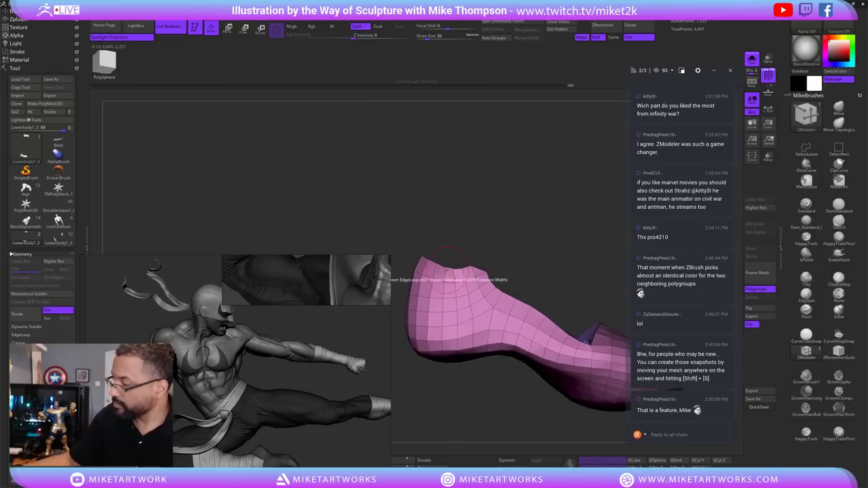
click(839, 111)
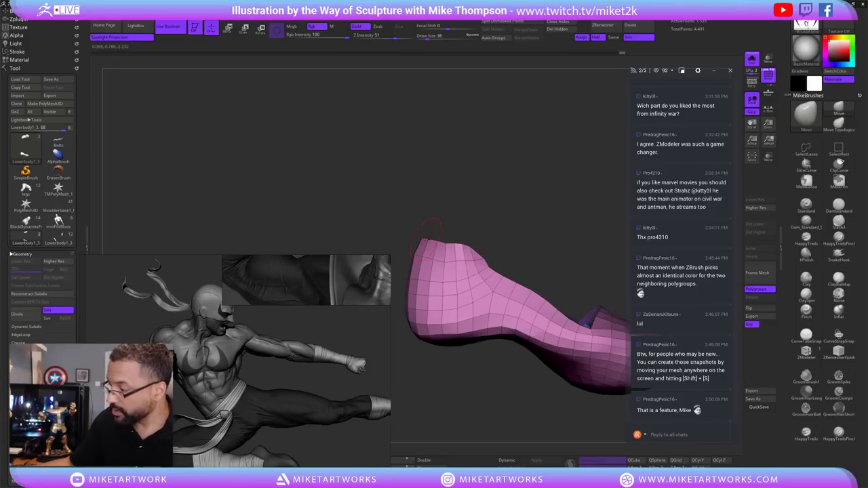
Shift-smooth the slipper while checking its toe and top from several angles.
key(shift)
mouse_move(539, 234)
mouse_down()
mouse_move(580, 268)
mouse_move(568, 258)
mouse_move(549, 263)
mouse_up()
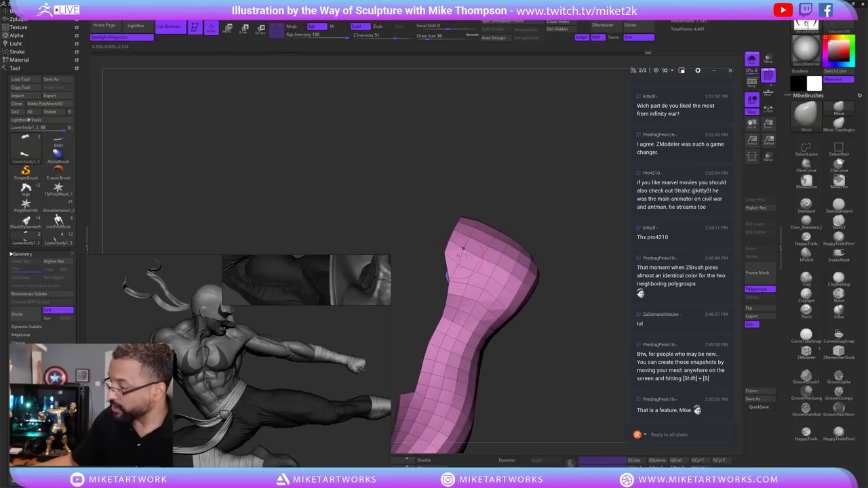
drag(499, 203, 468, 225)
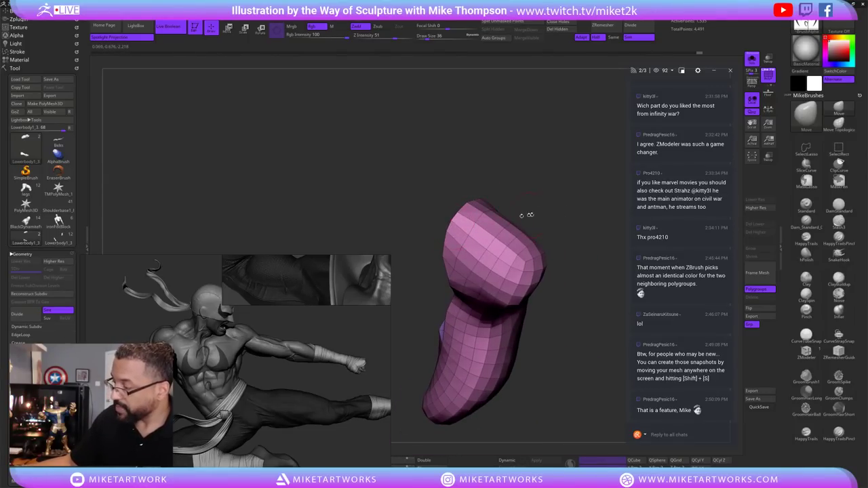
drag(527, 215, 577, 240)
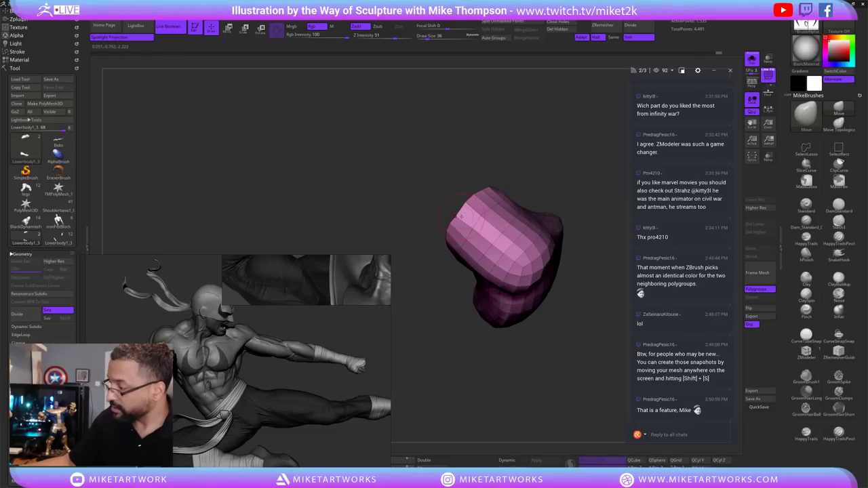
drag(561, 333, 517, 216)
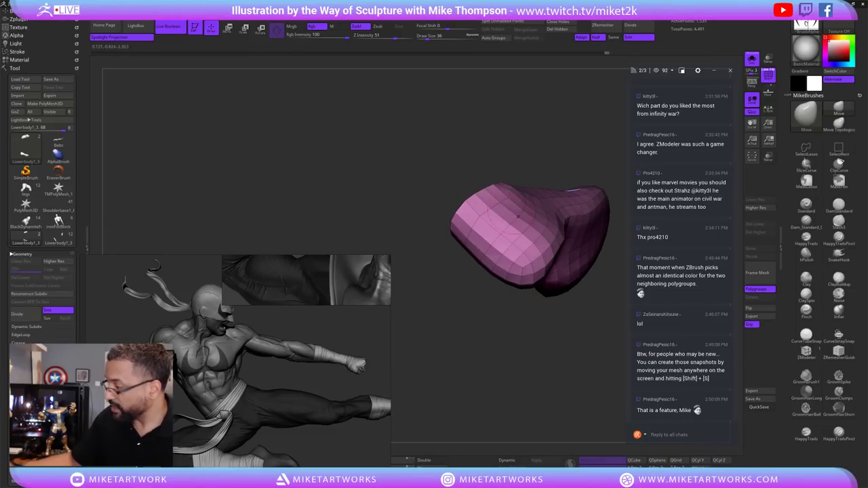
drag(542, 141, 538, 406)
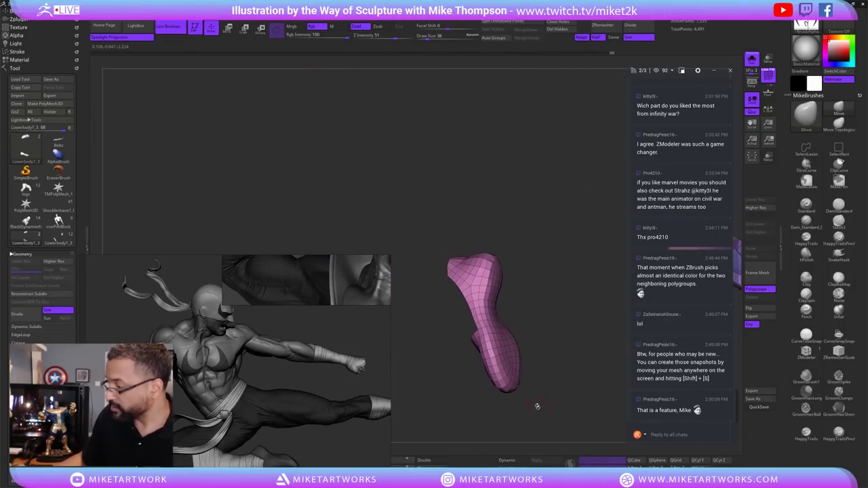
drag(477, 274, 517, 330)
drag(510, 219, 530, 237)
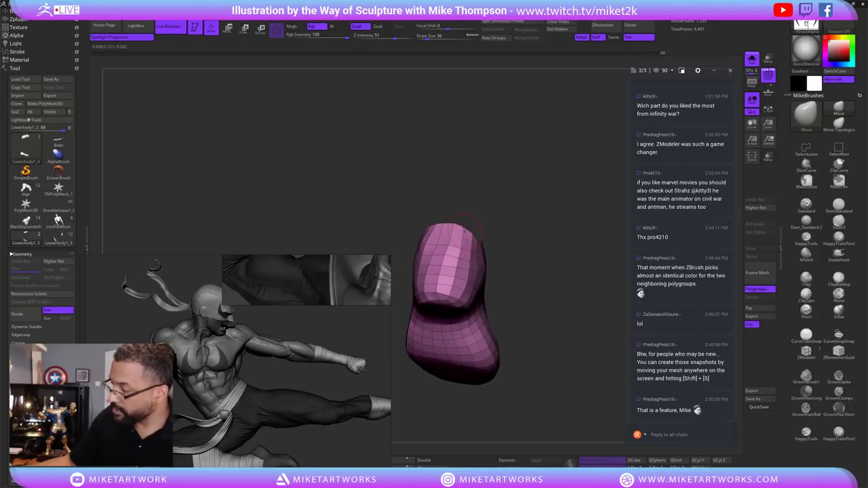
mouse_move(464, 226)
mouse_down()
mouse_move(523, 241)
mouse_move(504, 234)
mouse_up()
drag(536, 258, 516, 314)
drag(411, 239, 674, 260)
Smooth and reshape the slipper's sides, checking the inner side and front view.
key(shift)
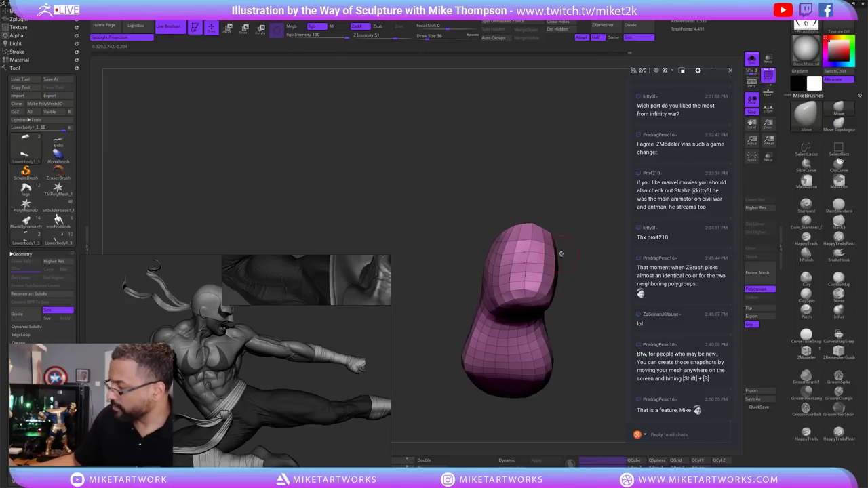
drag(561, 253, 484, 257)
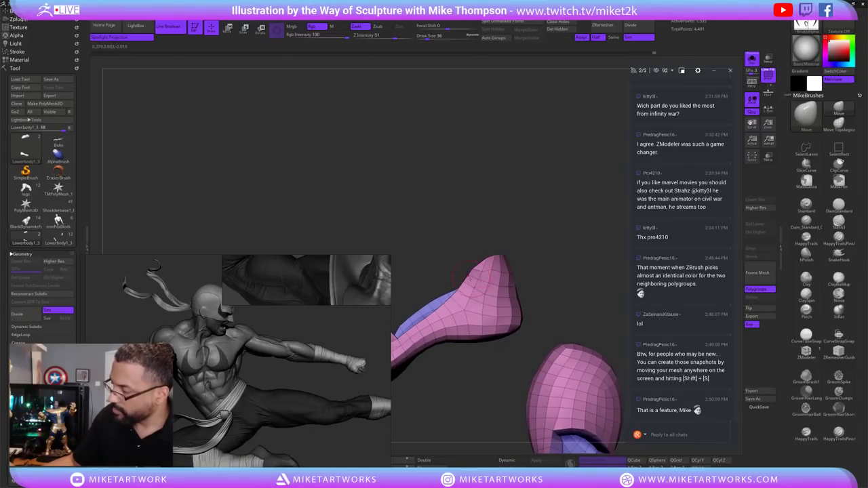
drag(537, 233, 538, 254)
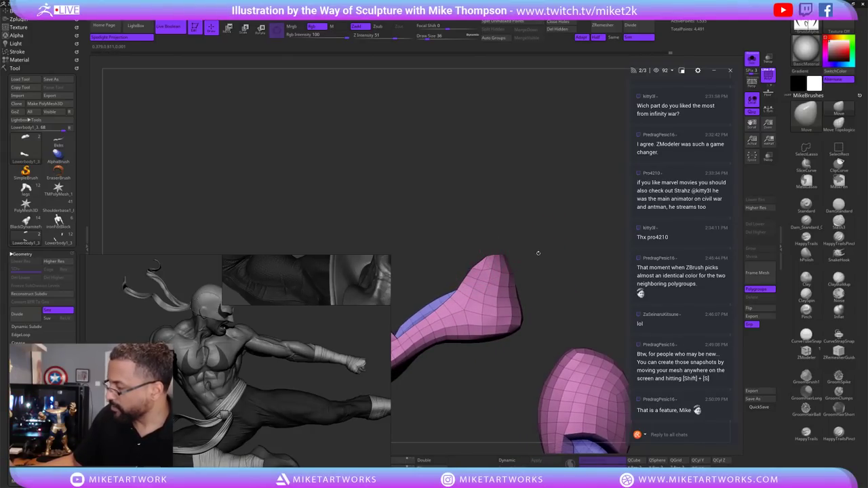
drag(511, 296, 458, 249)
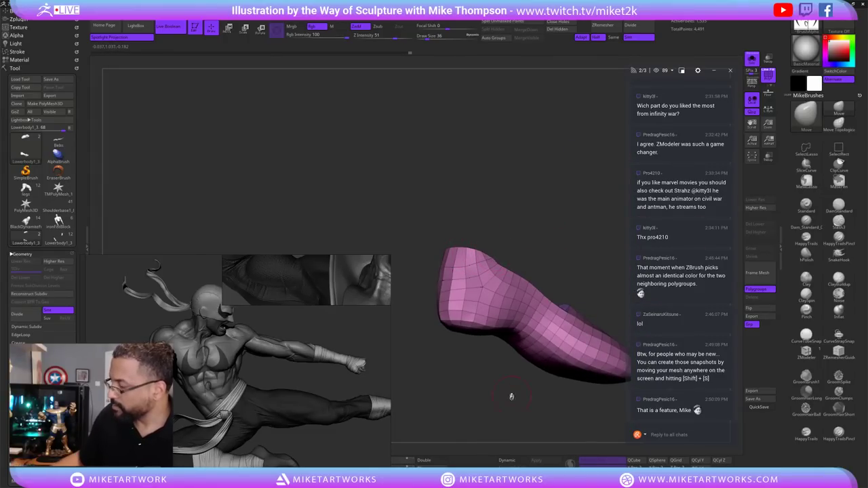
drag(511, 395, 582, 293)
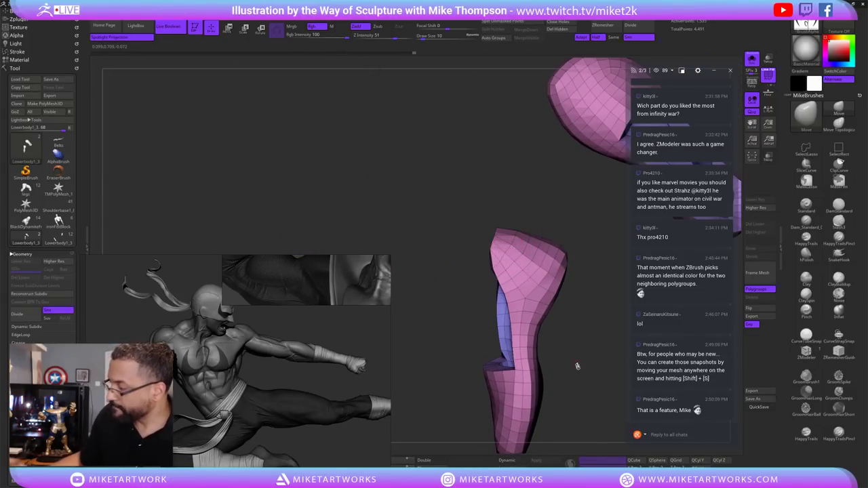
mouse_move(577, 366)
mouse_down()
mouse_move(588, 378)
mouse_move(528, 411)
mouse_move(561, 368)
mouse_move(547, 361)
mouse_move(565, 363)
mouse_up()
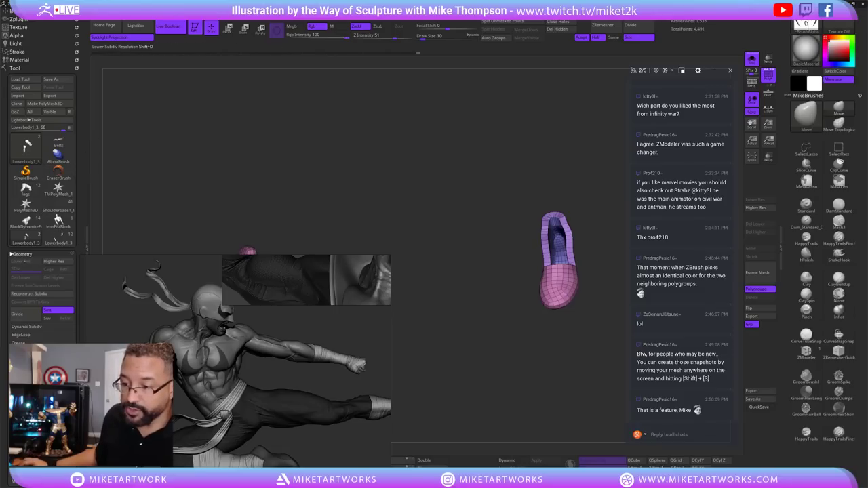
Apply Deformation > Polish By Features (14) to the shoes and inspect them from several sides.
click(22, 254)
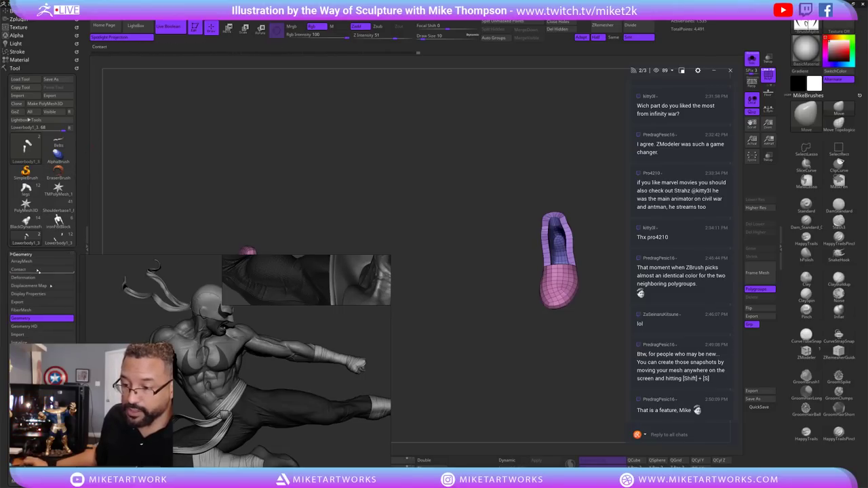
click(25, 277)
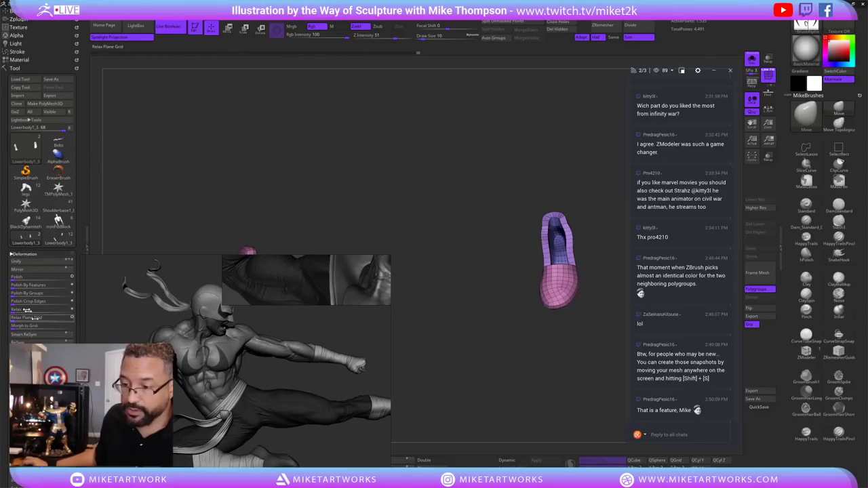
alt+drag(495, 300, 480, 364)
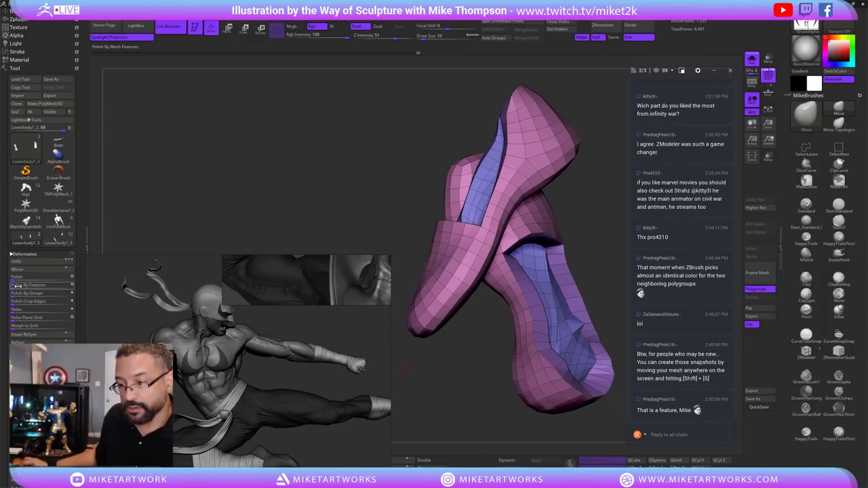
click(18, 286)
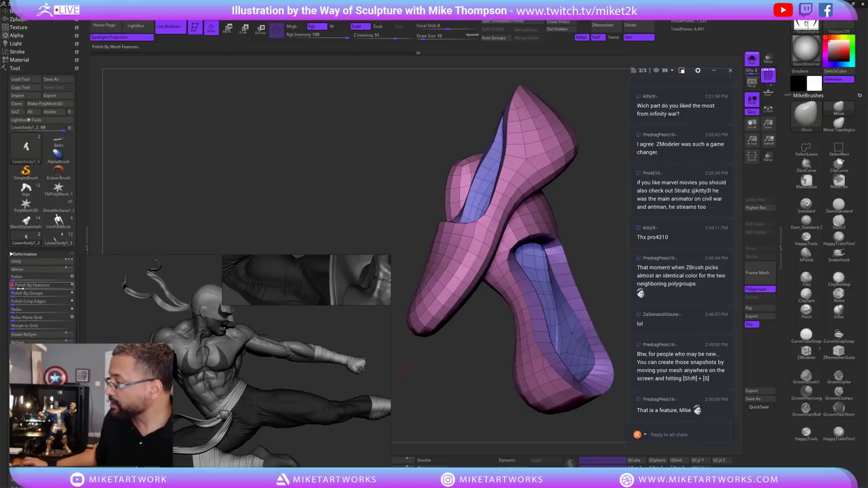
drag(459, 400, 396, 338)
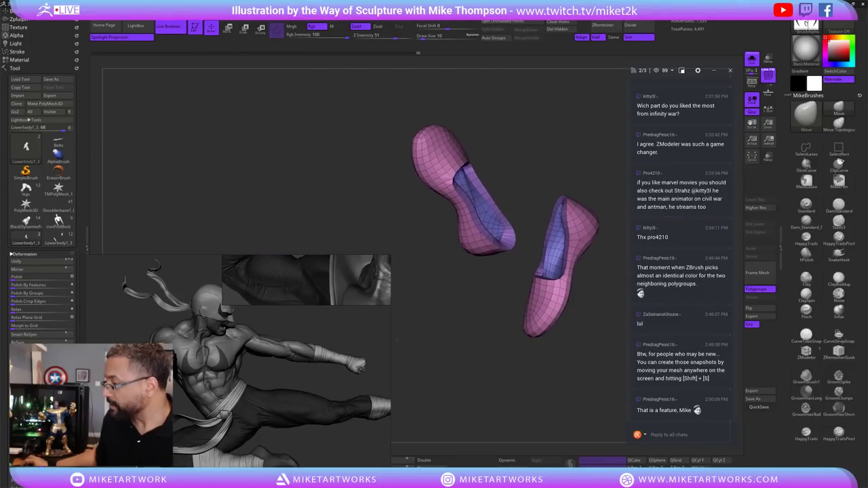
drag(485, 336, 372, 404)
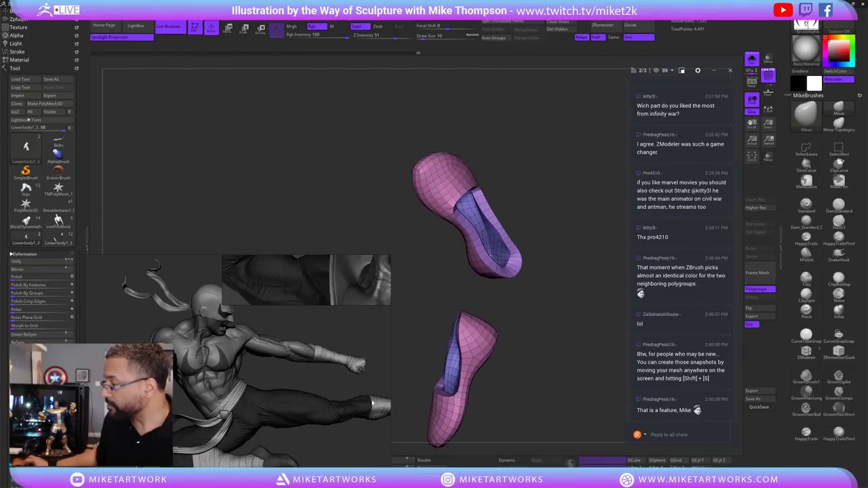
drag(554, 349, 547, 346)
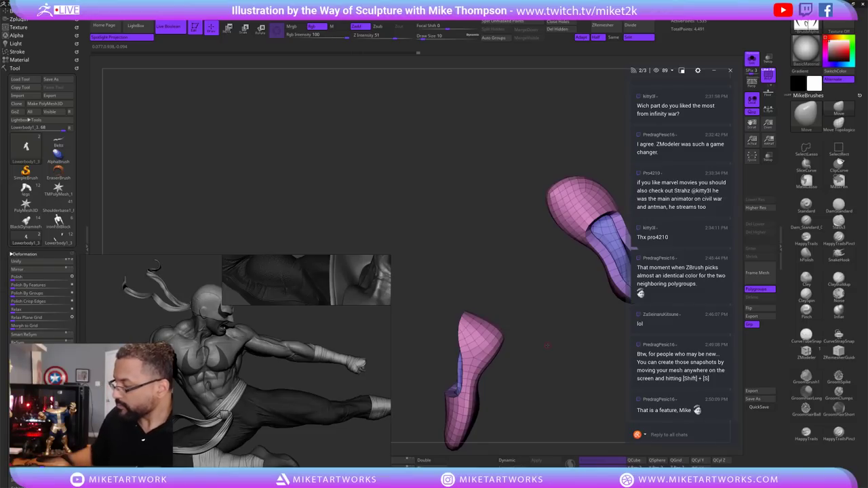
Zoom in on one shoe and leave a Shift+S snapshot copy on the canvas.
key(b)
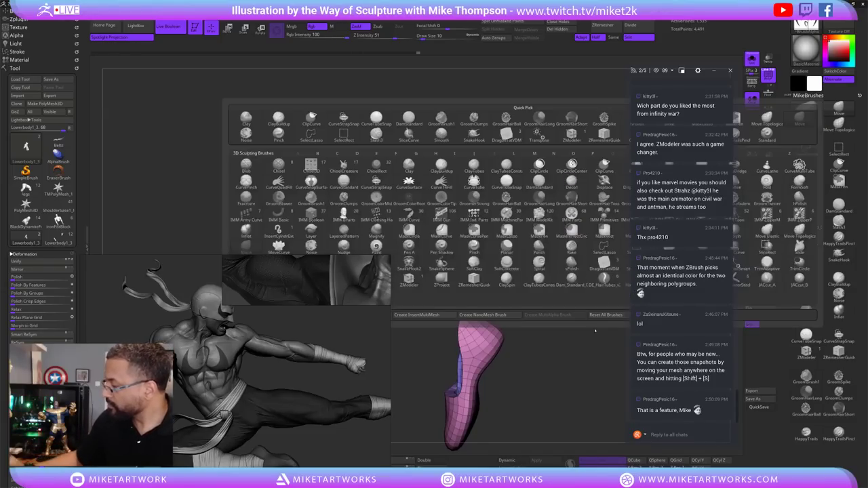
key(Escape)
mouse_move(543, 373)
mouse_down()
mouse_move(556, 364)
mouse_move(566, 392)
mouse_move(552, 350)
mouse_move(557, 334)
mouse_move(574, 335)
mouse_move(559, 314)
mouse_move(560, 291)
mouse_move(547, 282)
mouse_move(561, 316)
mouse_move(568, 248)
mouse_up()
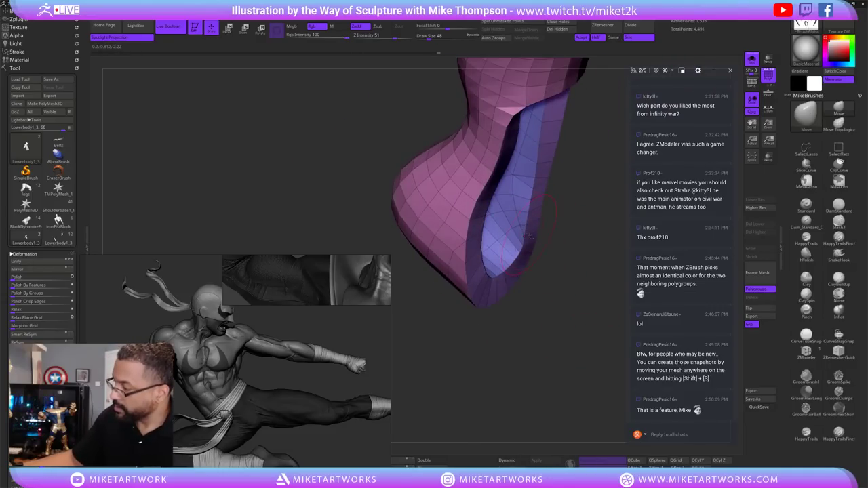
drag(584, 316, 574, 353)
key(shift+s)
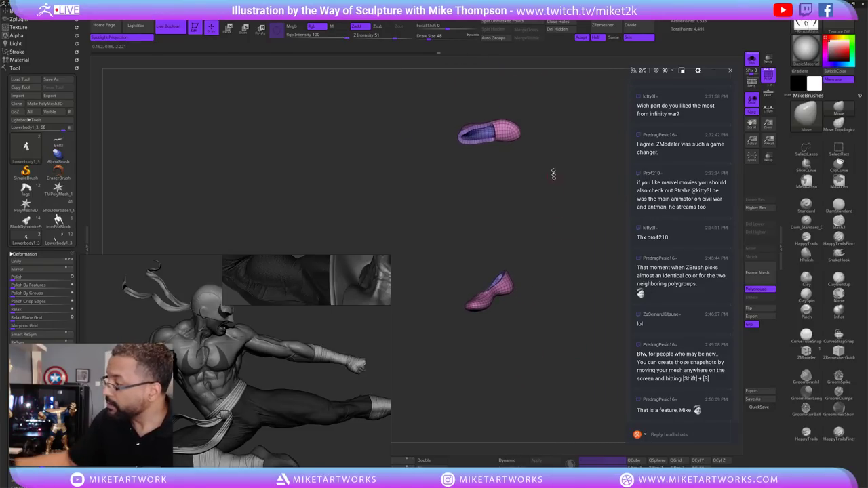
drag(554, 175, 540, 231)
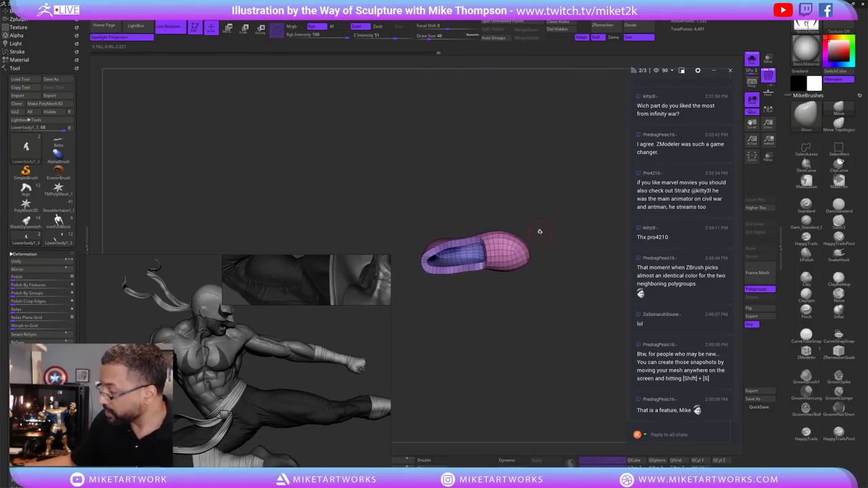
Reshape the end of the shoe and take another snapshot for comparison.
key(s)
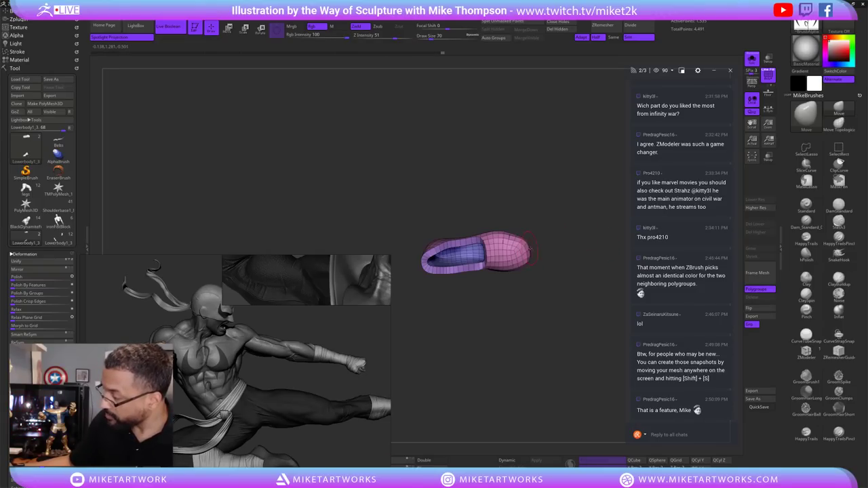
drag(536, 250, 523, 331)
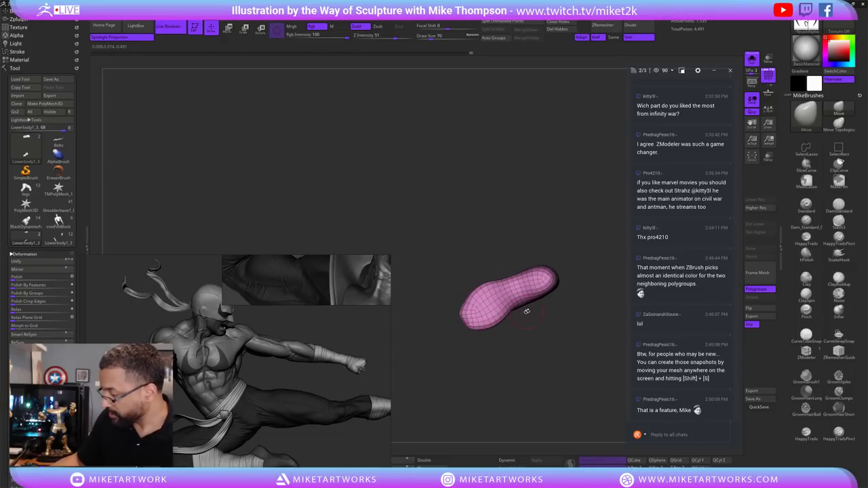
drag(532, 318, 536, 306)
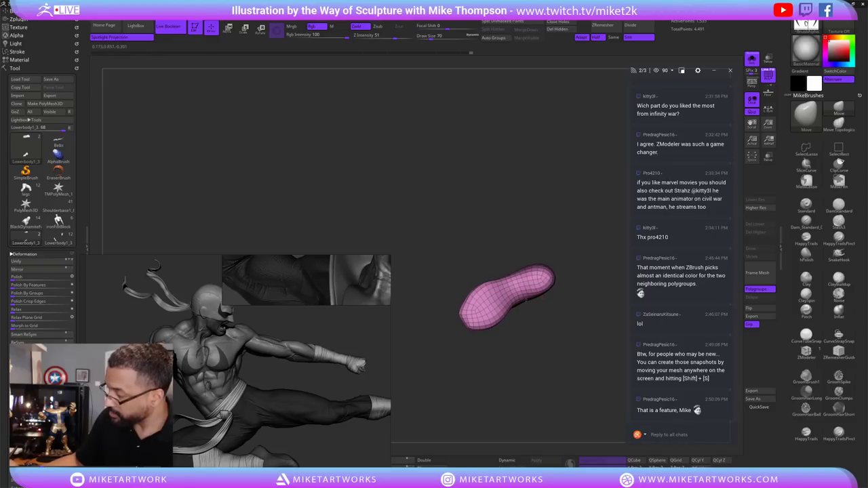
alt+drag(575, 272, 568, 292)
key(shift+s)
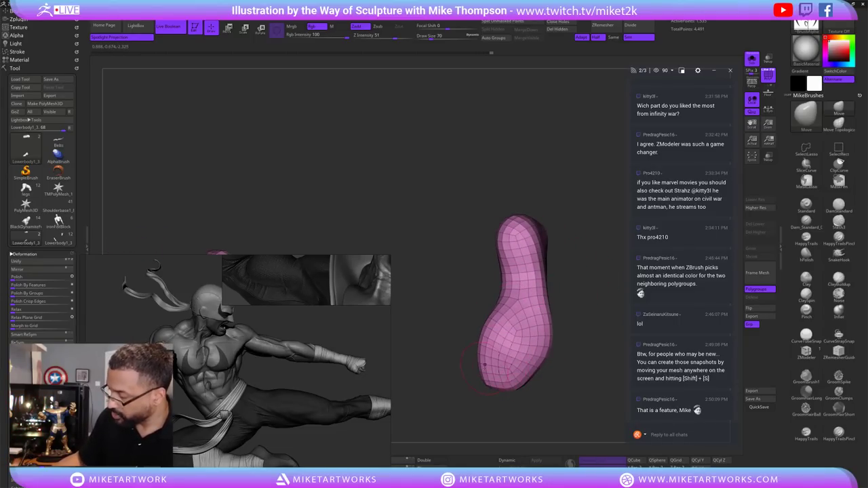
Orbit around the shoe and set Draw Size to 121.
drag(563, 309, 505, 288)
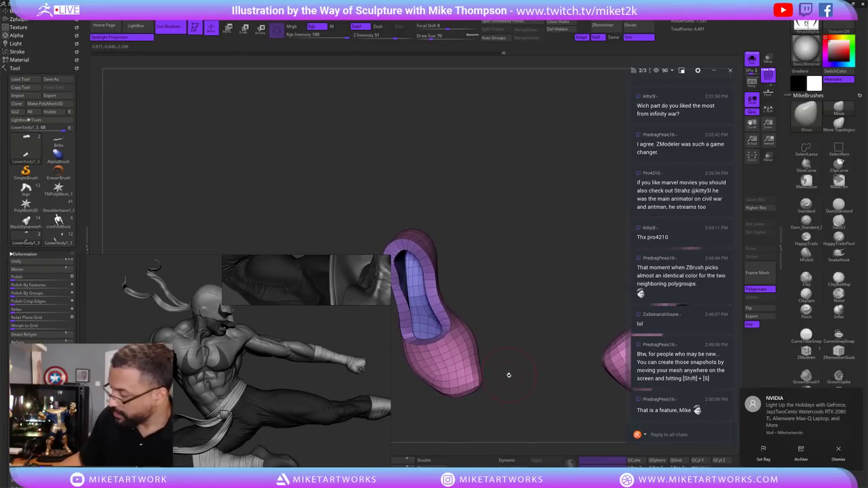
drag(495, 370, 517, 318)
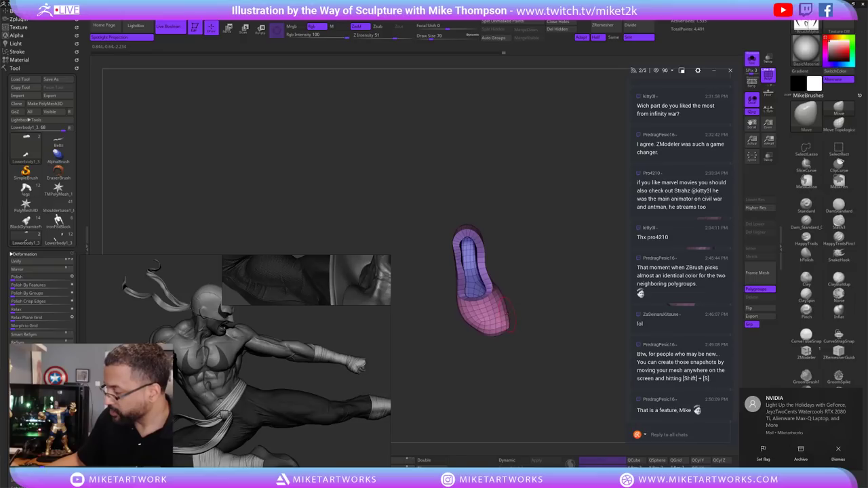
drag(517, 393, 533, 401)
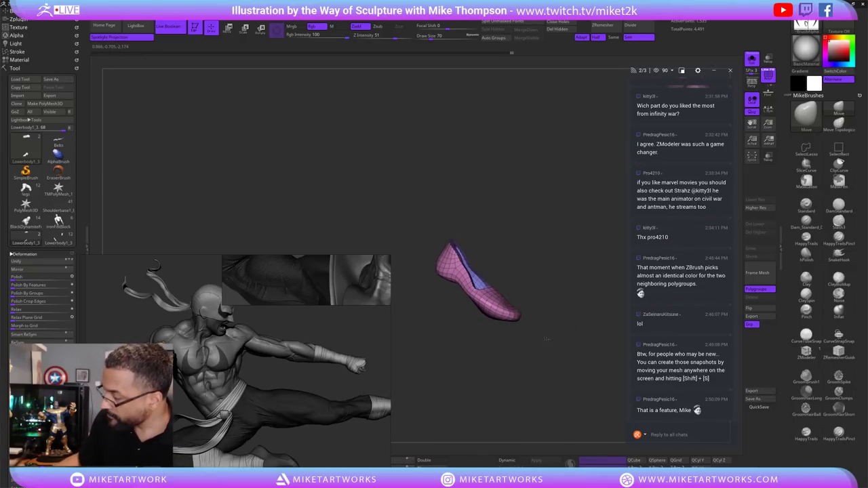
mouse_move(547, 339)
mouse_down()
mouse_move(527, 318)
mouse_move(567, 370)
mouse_move(556, 349)
mouse_move(573, 337)
mouse_move(564, 369)
mouse_move(529, 335)
mouse_move(521, 362)
mouse_up()
key(s)
click(515, 363)
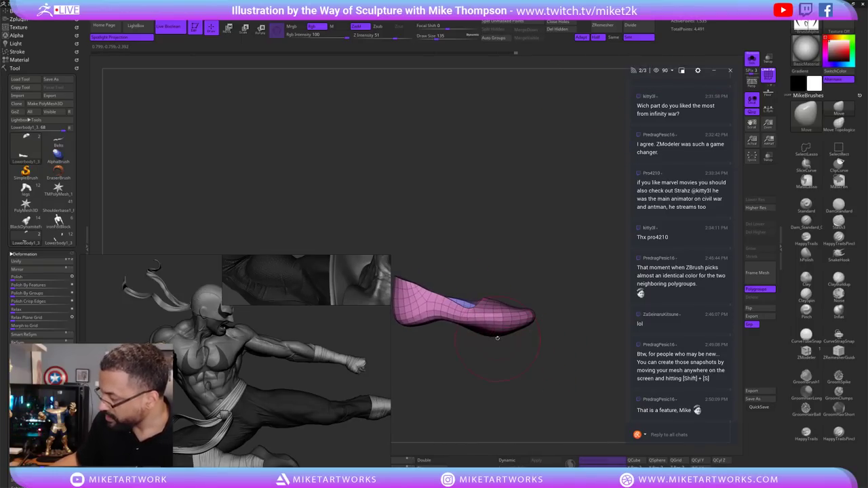
drag(537, 291, 525, 286)
key(s)
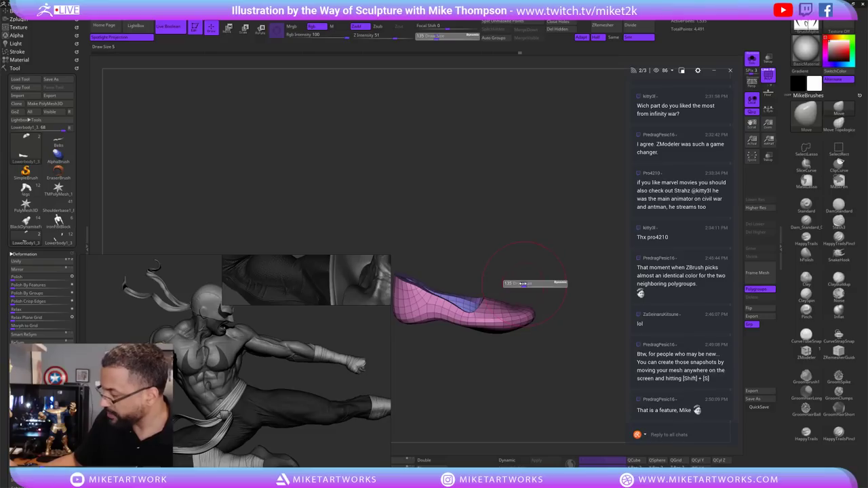
click(514, 286)
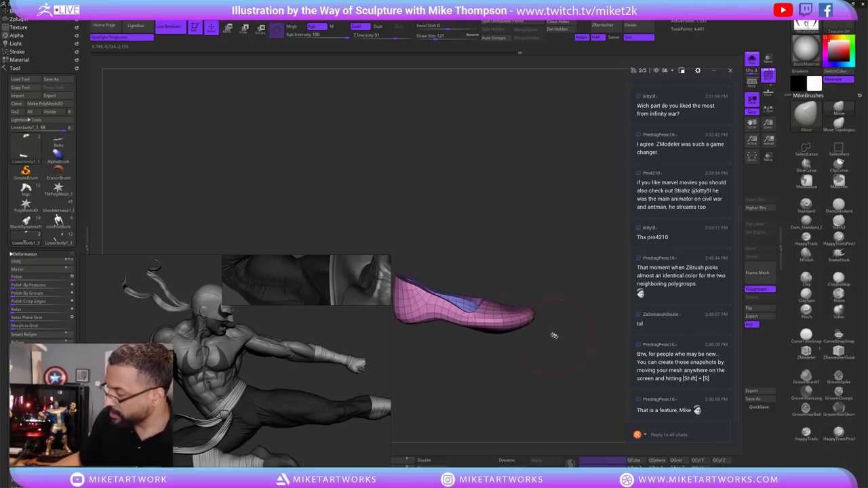
Rename the subtool to 'Shoes' and switch to the Lowerbody1_3 character tool.
mouse_move(540, 374)
mouse_down()
mouse_move(552, 364)
mouse_move(531, 377)
mouse_up()
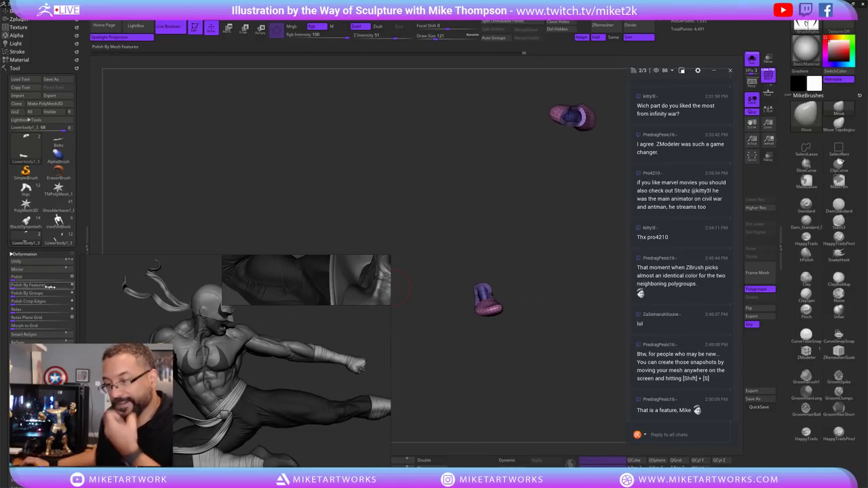
click(30, 254)
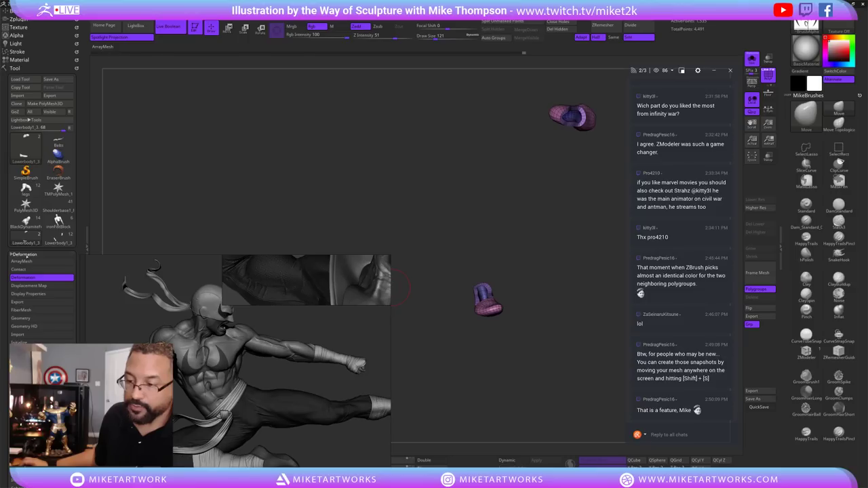
click(26, 254)
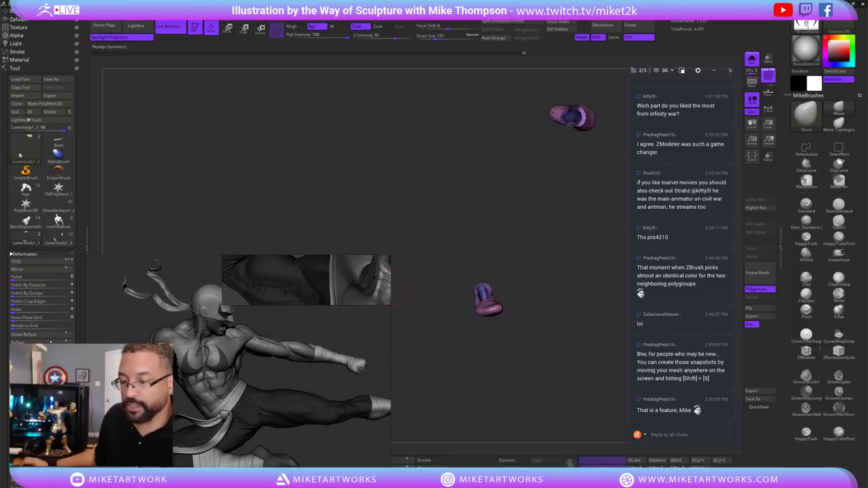
click(24, 255)
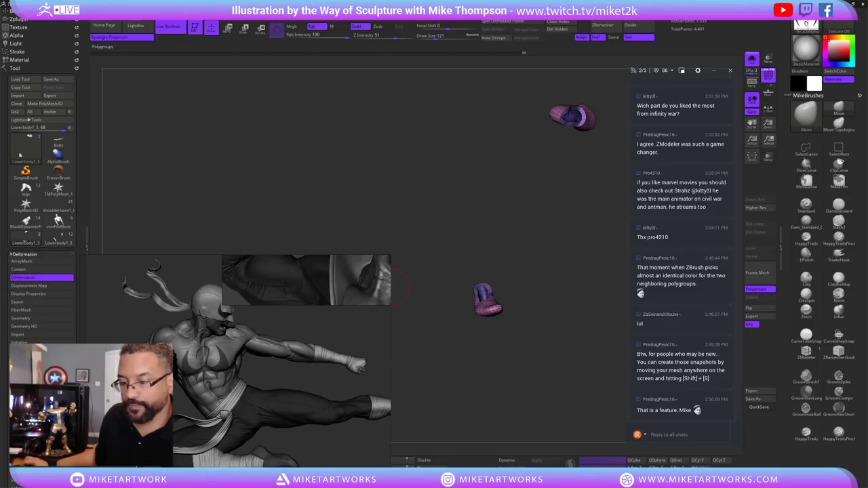
scroll(41, 278, up, 3)
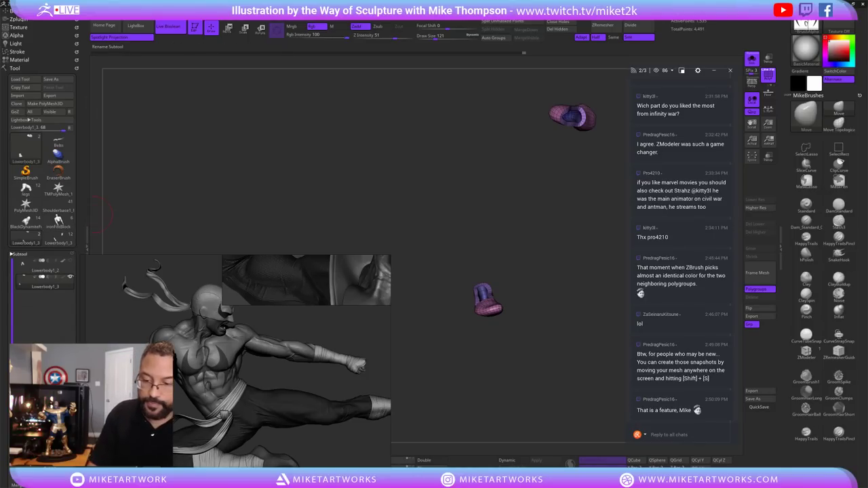
text(Shoes)
key(Return)
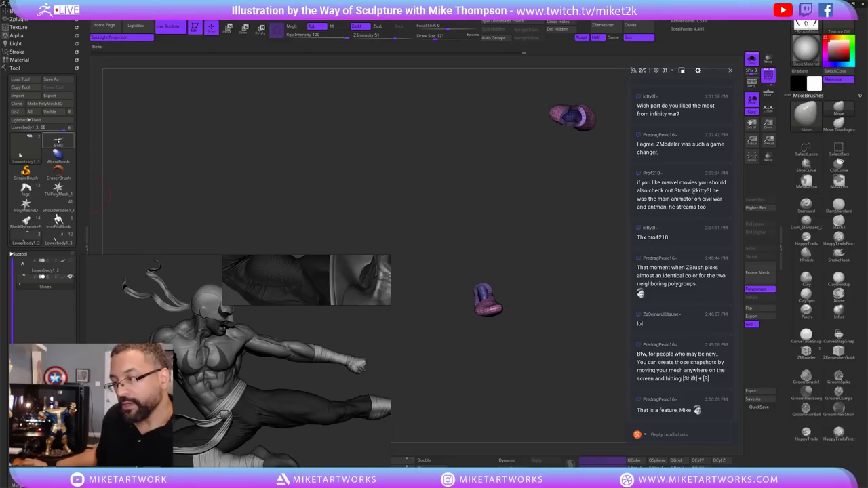
mouse_move(25, 241)
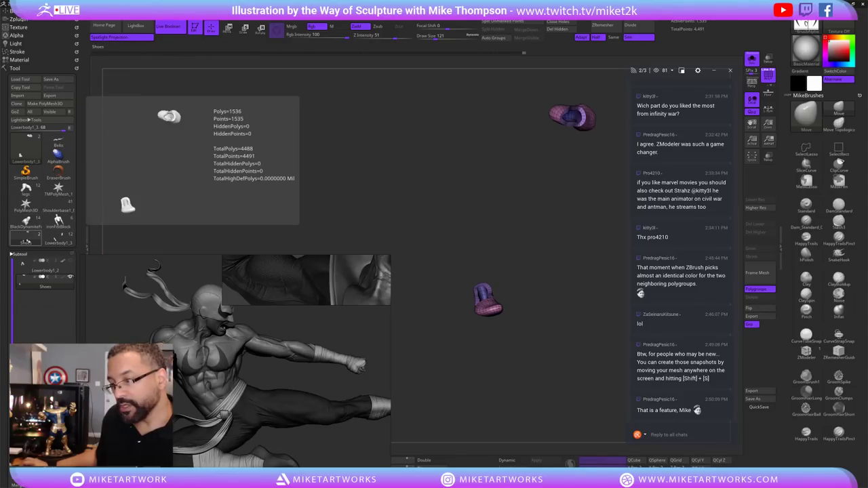
click(59, 235)
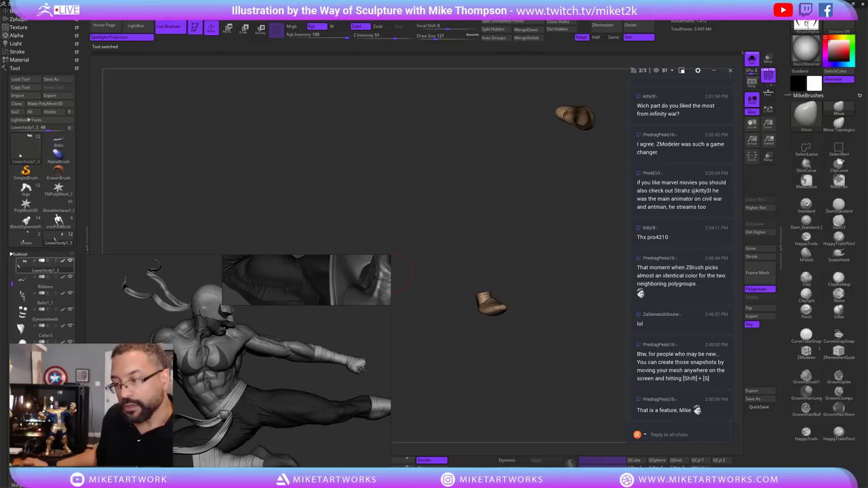
Isolate the leg with a Ctrl+Shift hide, select Shoes1, and turn off Solo to see the slipper on the foot.
ctrl+shift+drag(509, 170, 475, 204)
drag(601, 268, 474, 340)
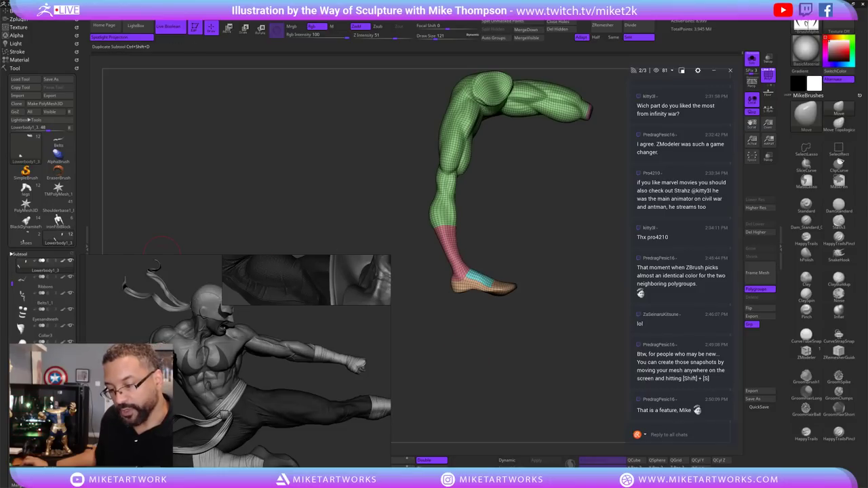
key(Down)
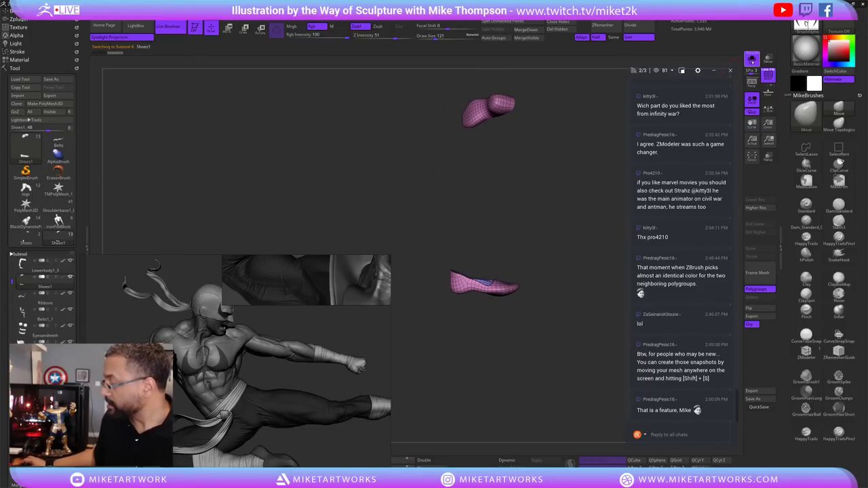
click(752, 59)
drag(565, 335, 553, 296)
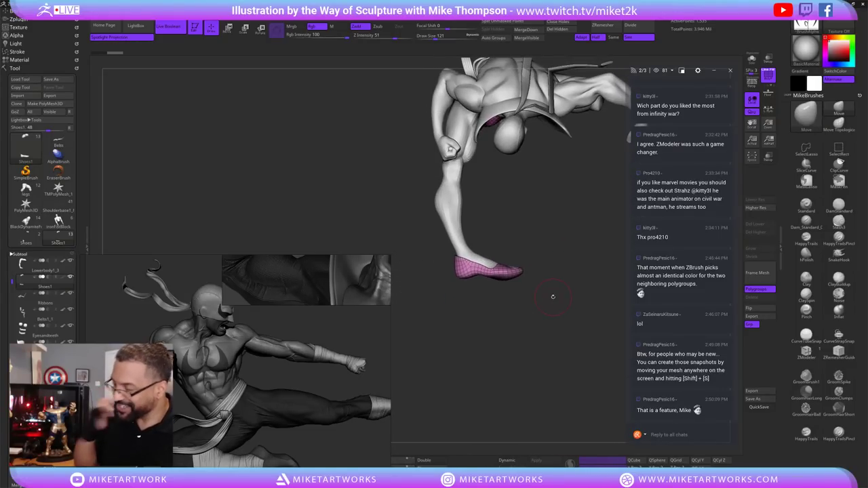
key(s)
click(588, 290)
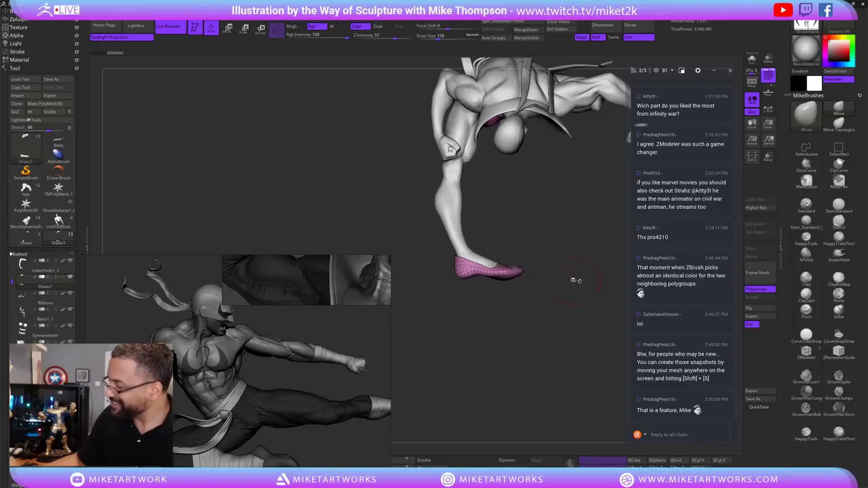
mouse_move(576, 277)
mouse_down()
mouse_move(556, 292)
mouse_move(531, 289)
mouse_up()
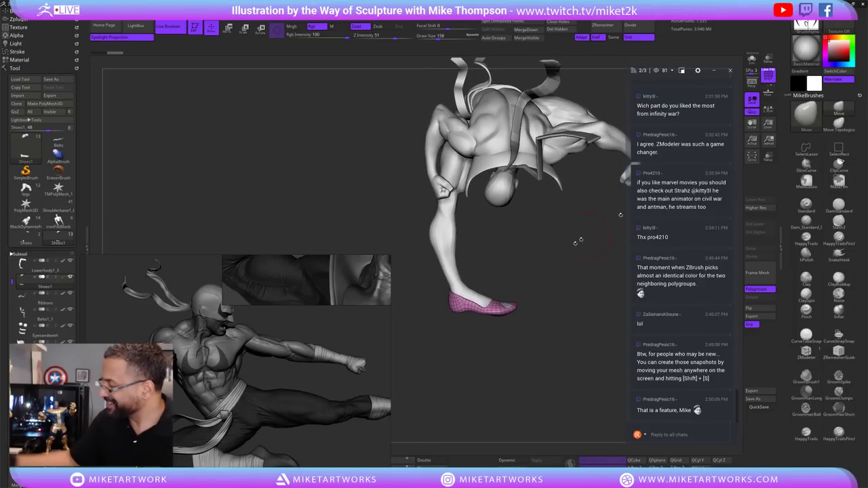
drag(516, 318, 486, 303)
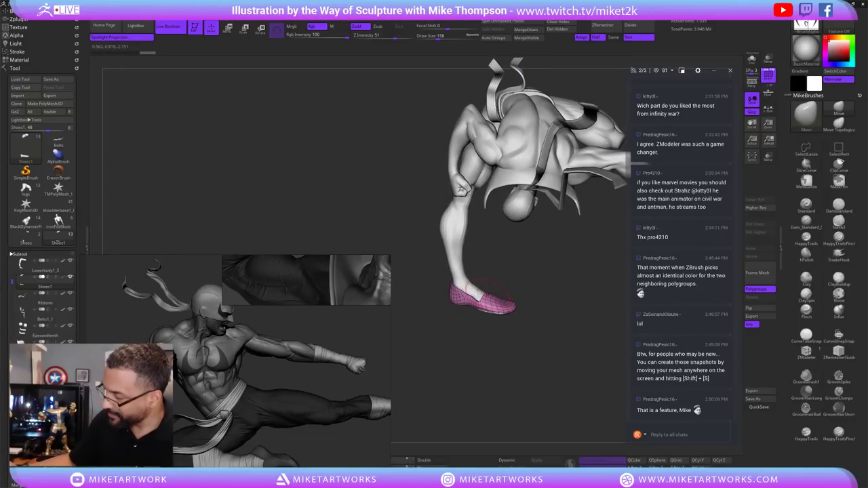
drag(517, 333, 523, 325)
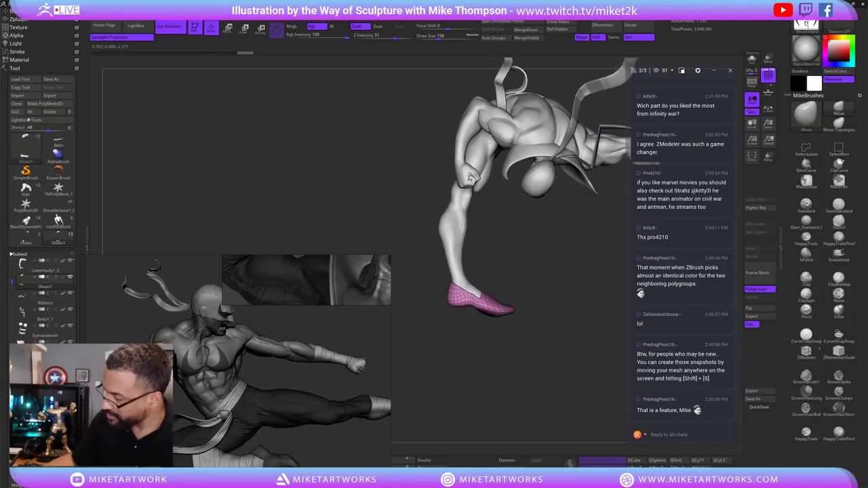
mouse_move(537, 313)
mouse_down()
mouse_move(542, 328)
mouse_move(501, 309)
mouse_move(488, 292)
mouse_move(526, 293)
mouse_move(541, 280)
mouse_move(537, 299)
mouse_move(518, 271)
mouse_up()
drag(502, 301, 468, 268)
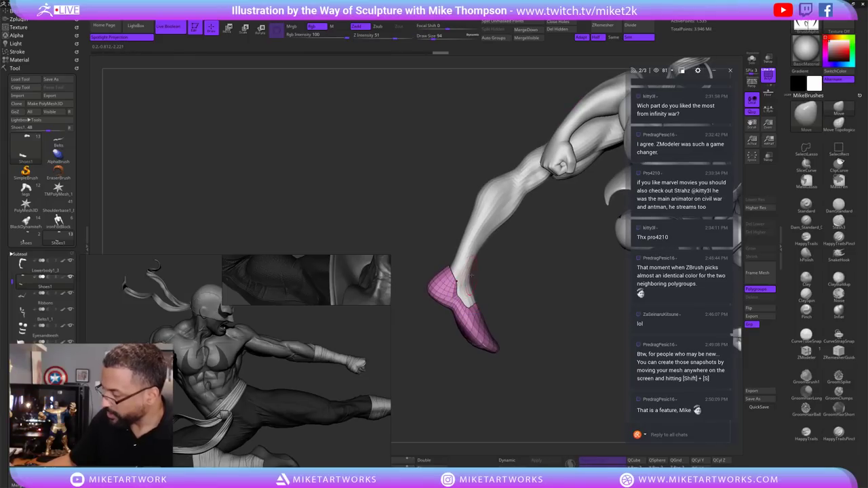
drag(518, 318, 489, 343)
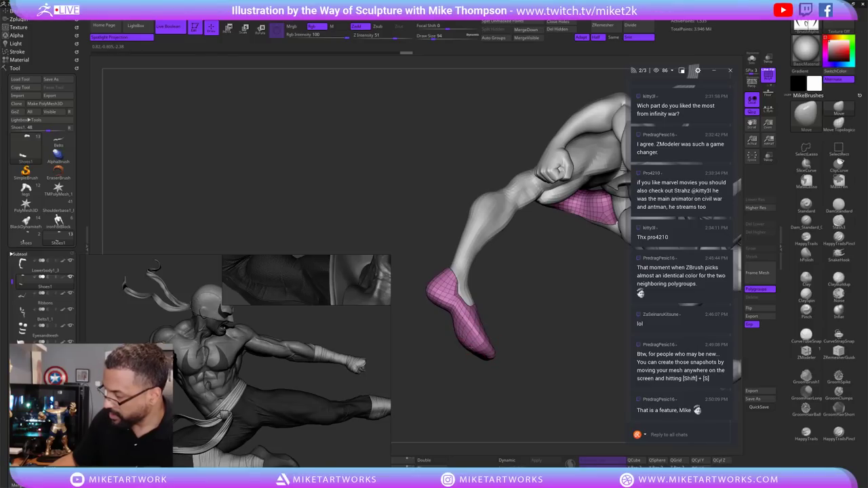
drag(468, 346, 458, 298)
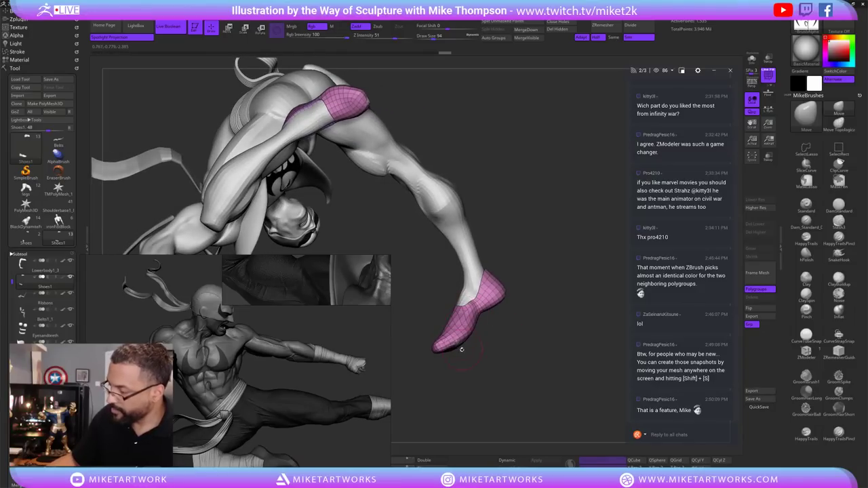
drag(527, 288, 510, 281)
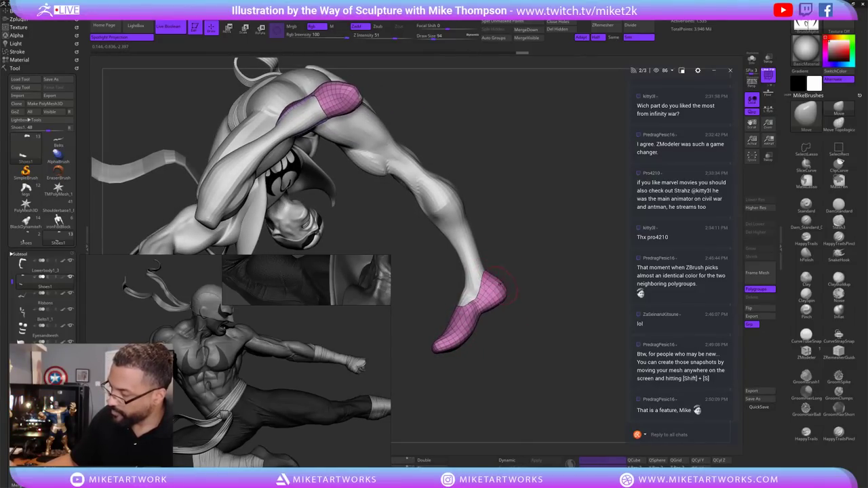
drag(468, 315, 494, 279)
drag(470, 221, 444, 262)
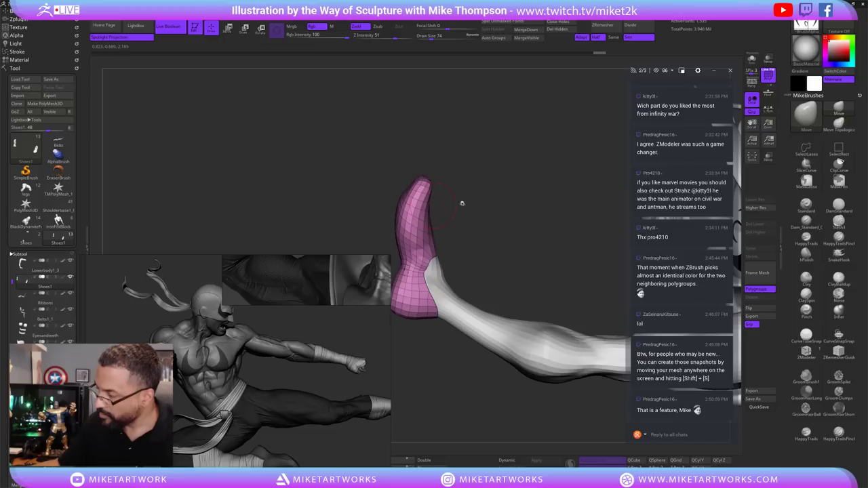
Enlarge the brush and Shift-smooth the pink slipper on the kicking foot.
drag(462, 202, 457, 199)
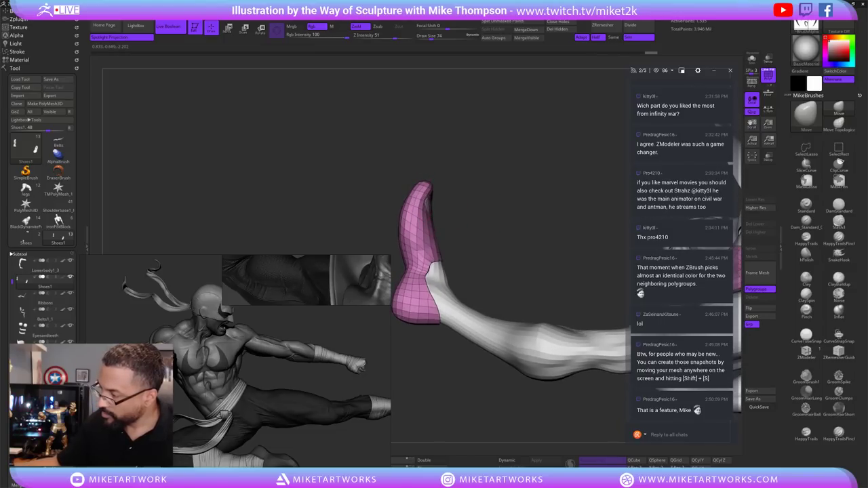
drag(471, 230, 466, 265)
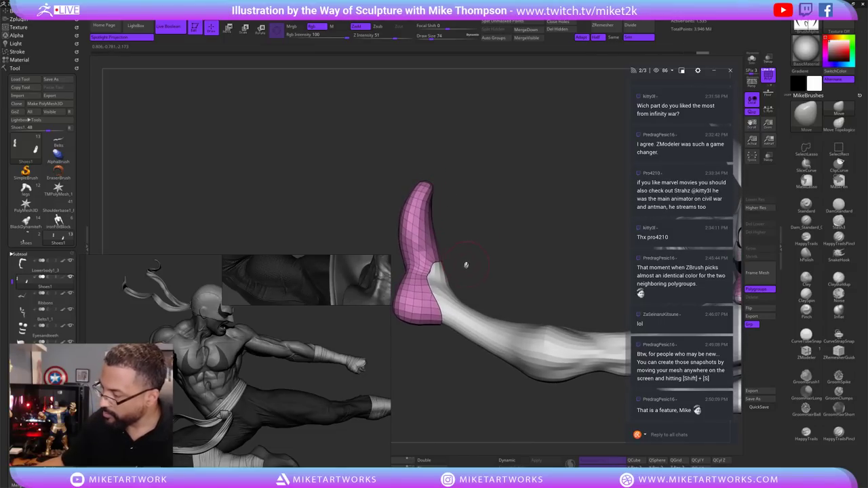
key(s)
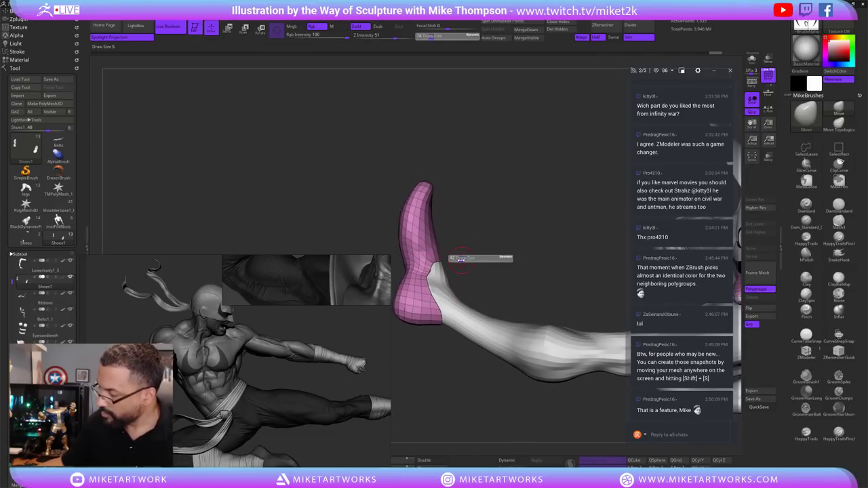
drag(461, 259, 523, 252)
key(s)
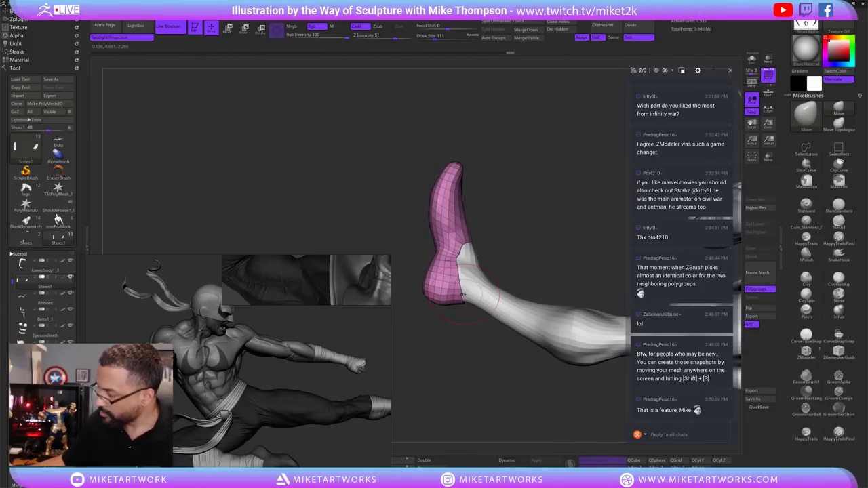
drag(512, 261, 512, 287)
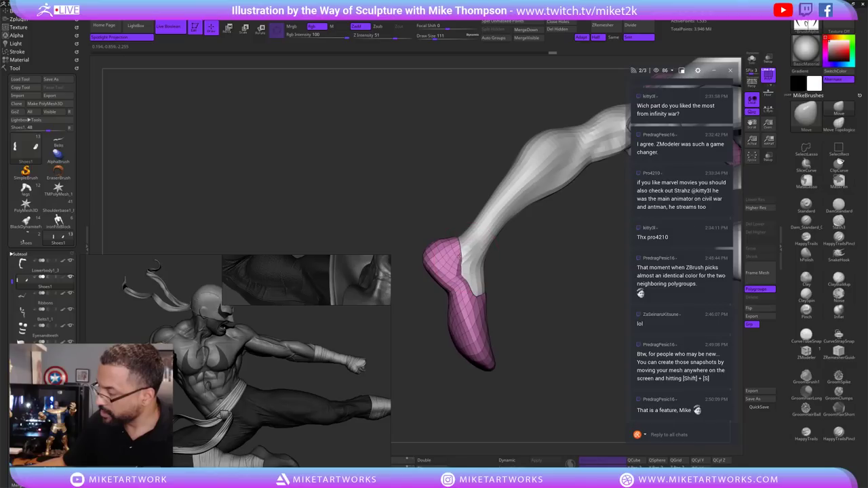
key(s)
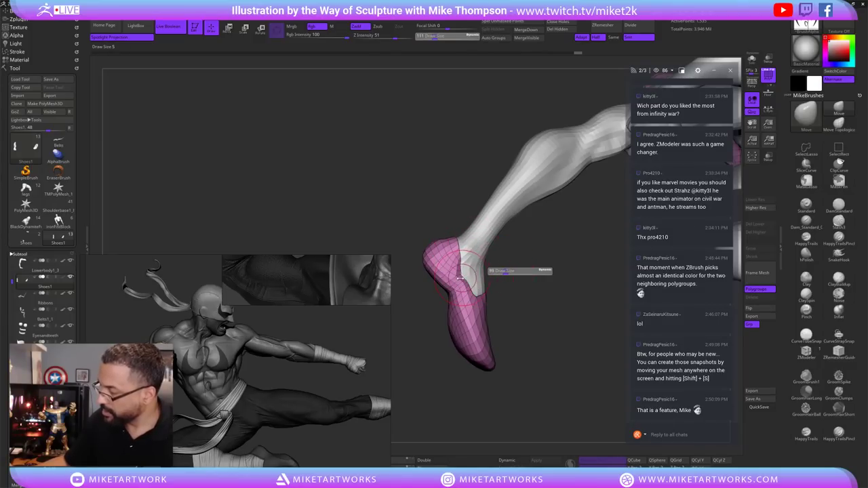
key(shift)
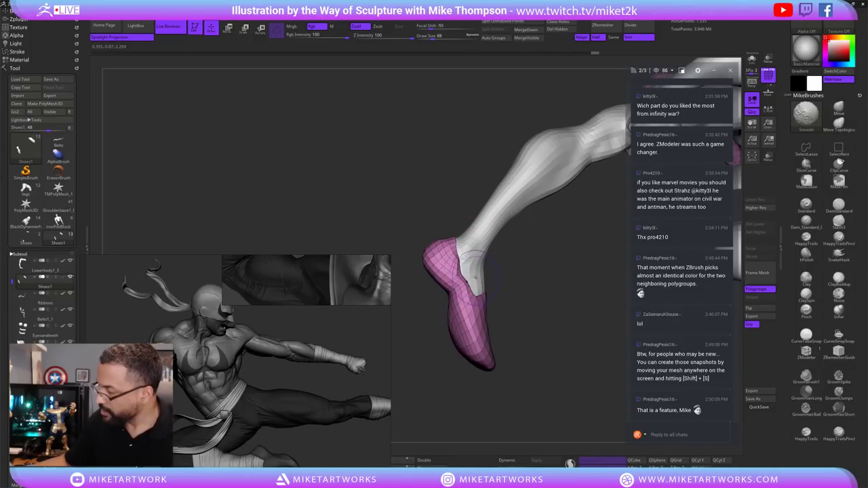
key(s)
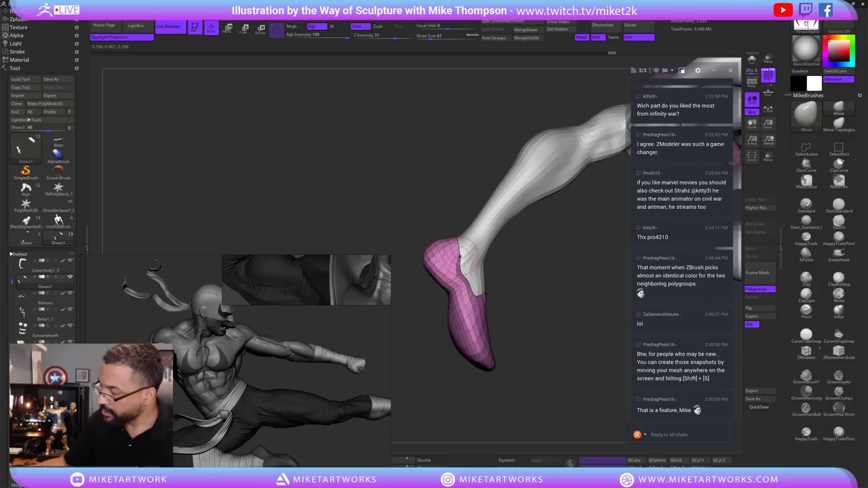
Pull the slipper's top edge down over the ankle, then set Draw Size to 120.
right_drag(476, 231, 465, 284)
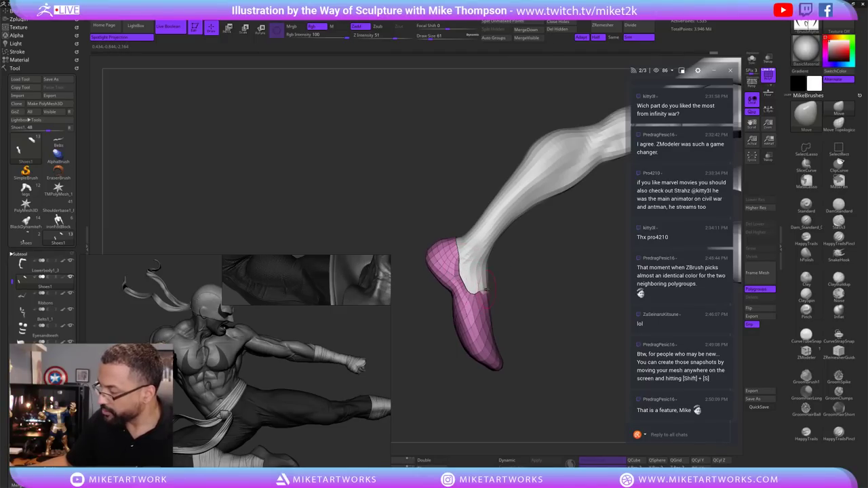
right_drag(515, 300, 702, 75)
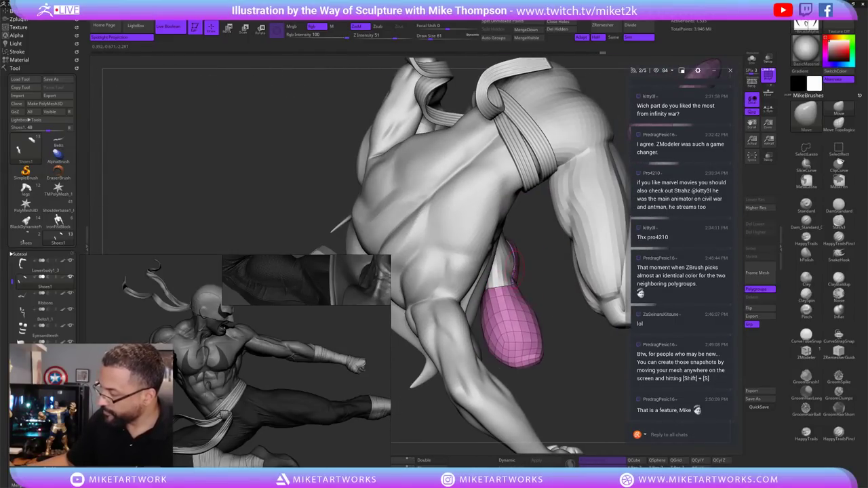
right_drag(550, 299, 517, 288)
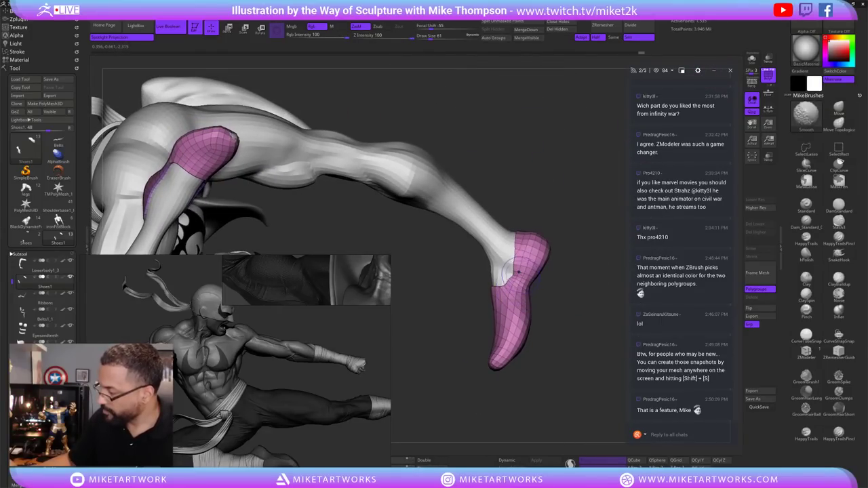
key(shift)
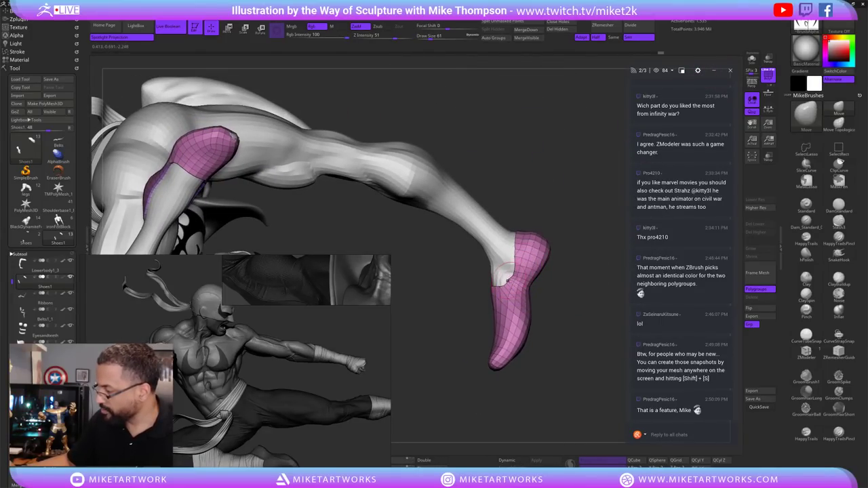
drag(513, 245, 508, 280)
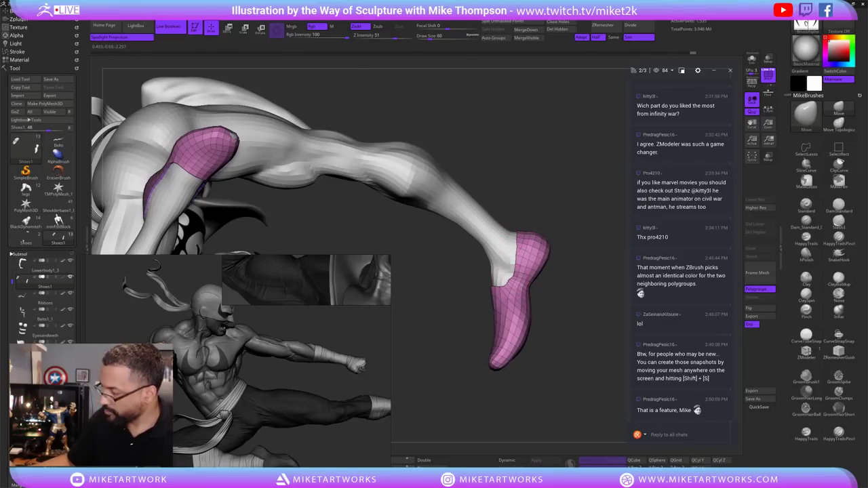
mouse_move(568, 325)
mouse_down()
mouse_move(529, 351)
mouse_move(577, 350)
mouse_move(574, 359)
mouse_move(531, 391)
mouse_move(563, 386)
mouse_move(575, 355)
mouse_move(588, 357)
mouse_up()
key(s)
mouse_move(588, 366)
mouse_down()
mouse_move(569, 291)
mouse_move(587, 287)
mouse_up()
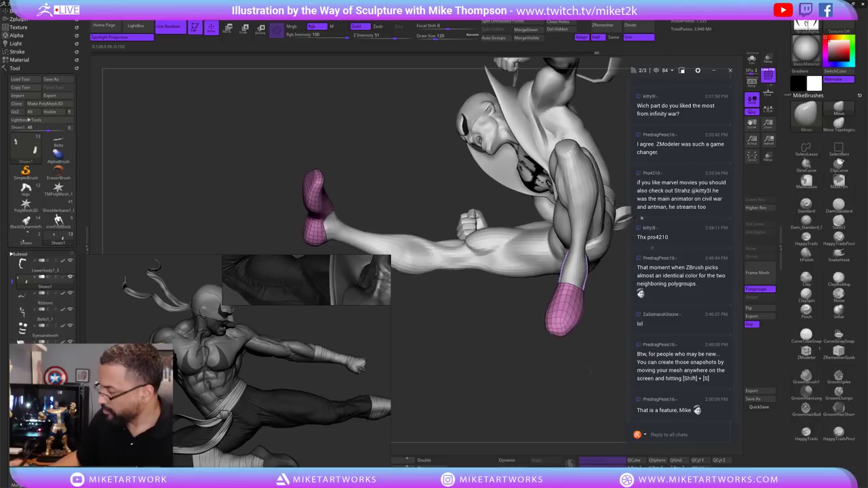
Nudge the kicking slipper's upper edge and orbit to bring both slippers into view.
mouse_move(583, 349)
mouse_down()
mouse_move(592, 363)
mouse_move(568, 359)
mouse_up()
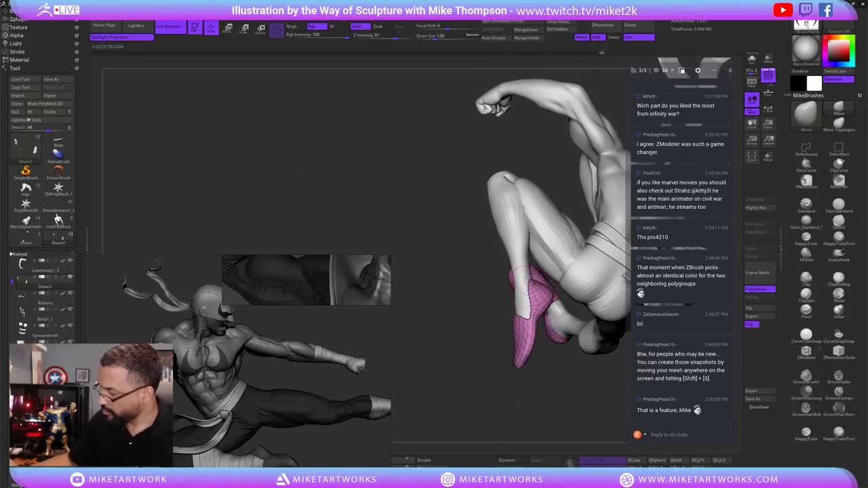
drag(521, 274, 546, 298)
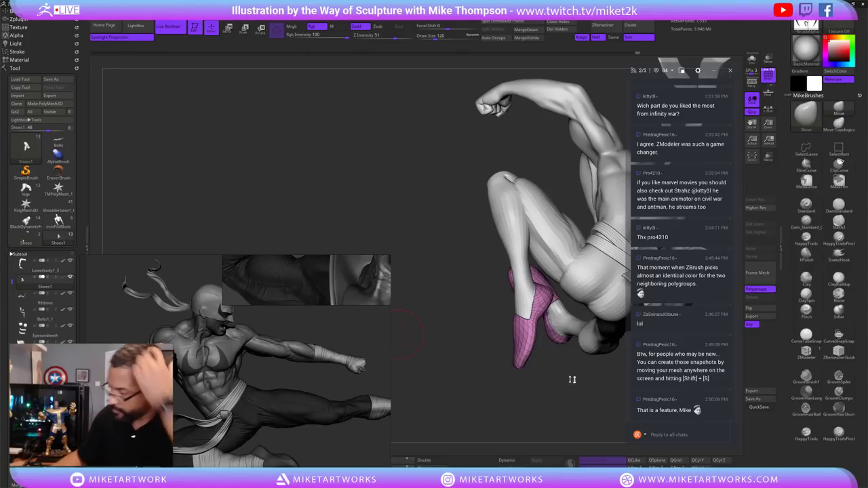
mouse_move(572, 380)
mouse_down()
mouse_move(512, 326)
mouse_move(536, 367)
mouse_move(530, 395)
mouse_up()
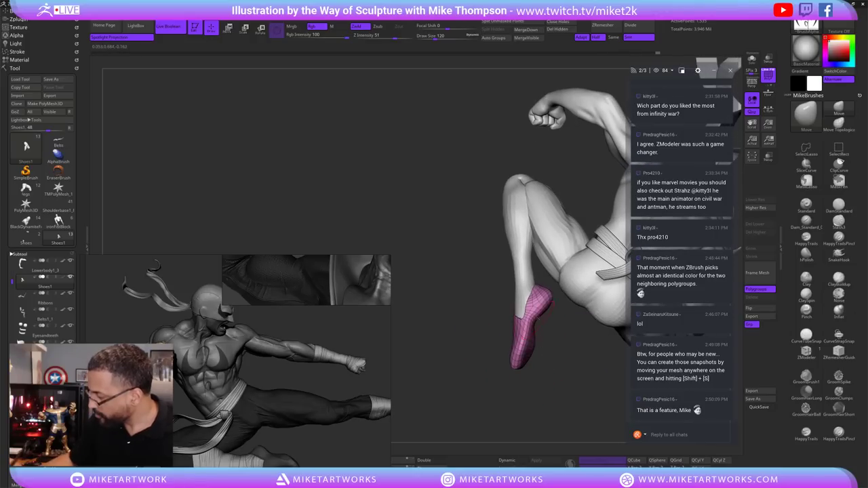
mouse_move(550, 331)
mouse_down()
mouse_move(530, 307)
mouse_move(531, 288)
mouse_up()
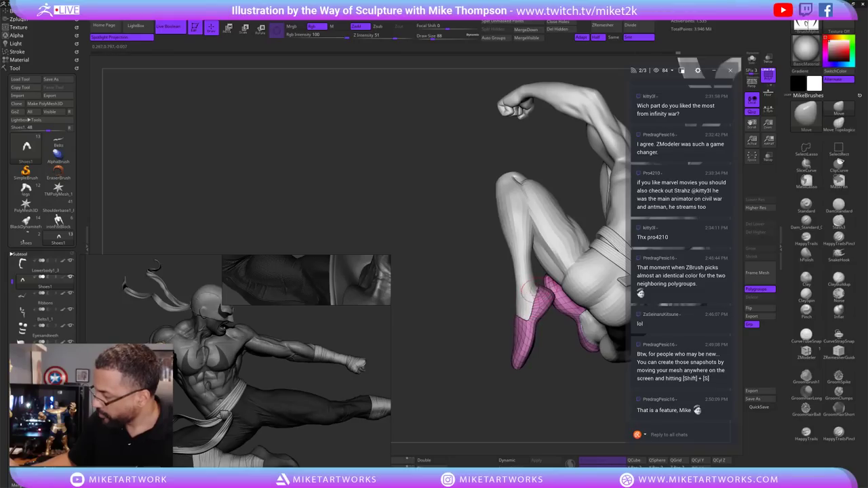
drag(570, 336, 591, 343)
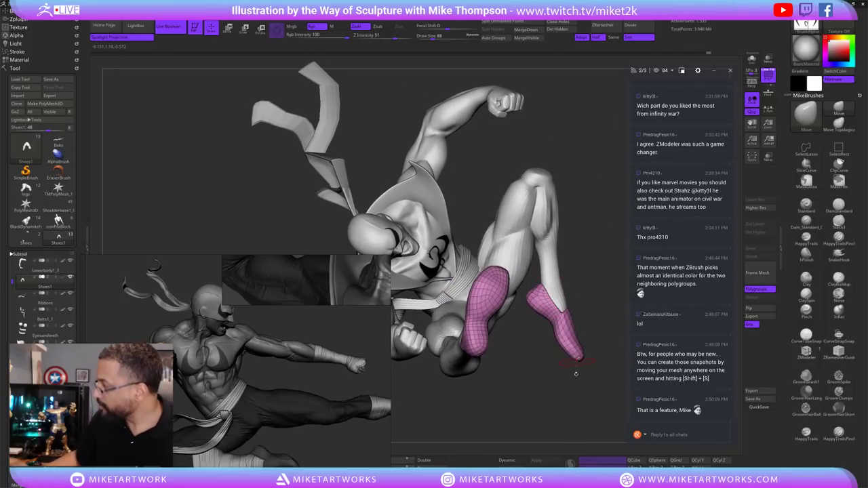
drag(576, 374, 581, 335)
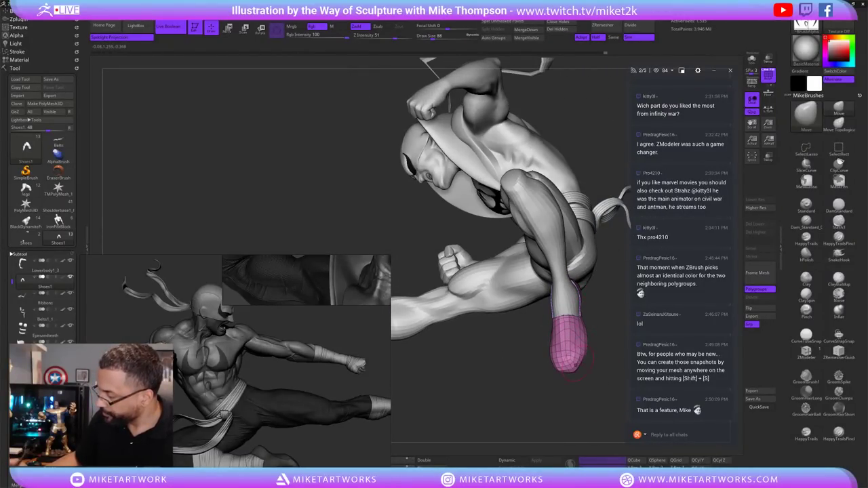
drag(586, 373, 540, 381)
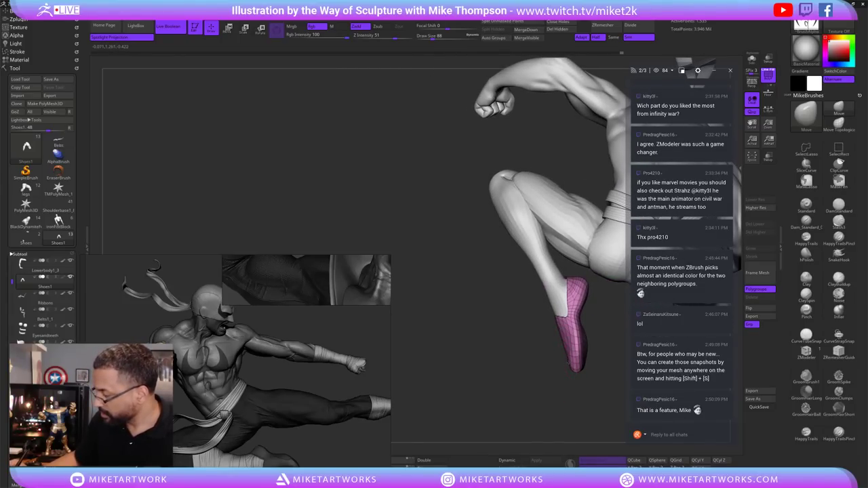
drag(575, 285, 567, 297)
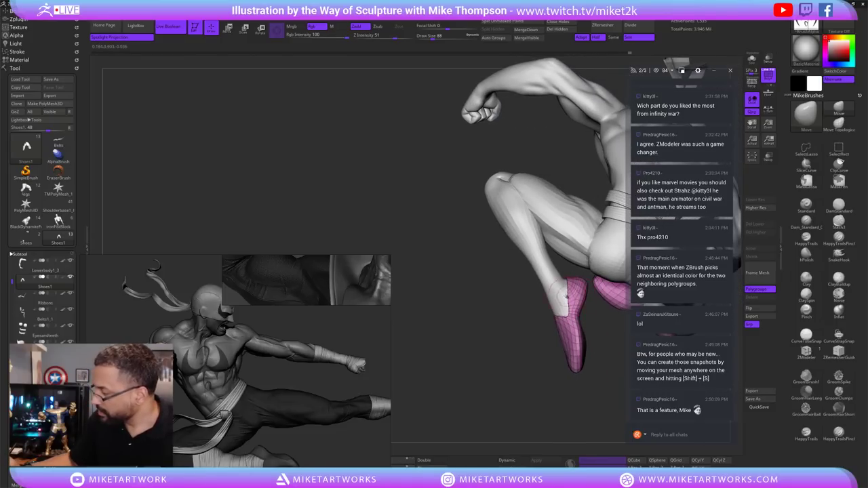
drag(602, 323, 592, 316)
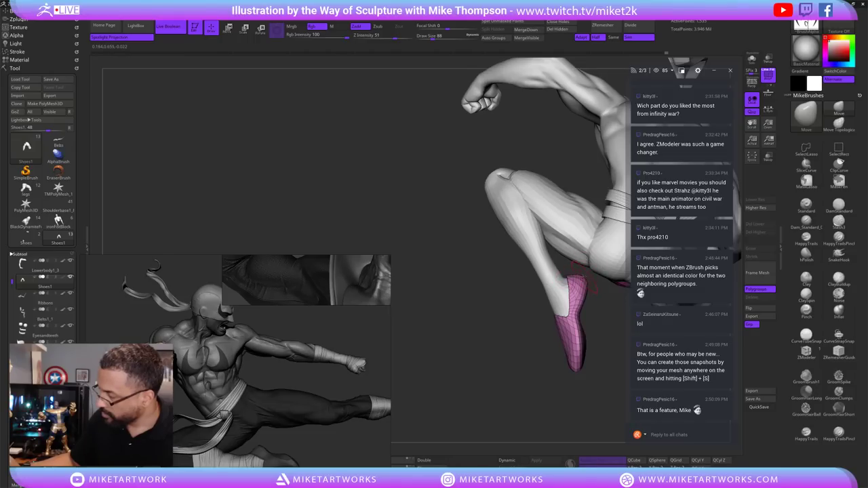
Orbit the figure to inspect the tucked and kicking slippers from several sides.
drag(598, 280, 588, 283)
drag(617, 346, 592, 298)
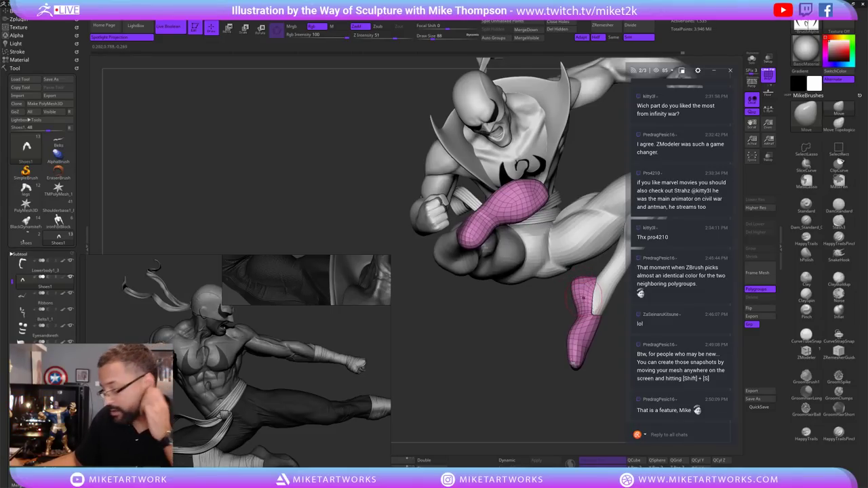
drag(582, 297, 597, 286)
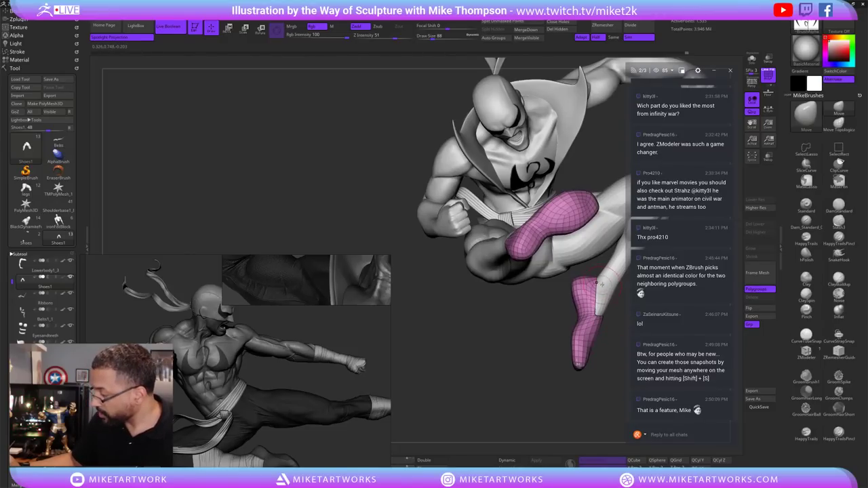
drag(612, 316, 535, 338)
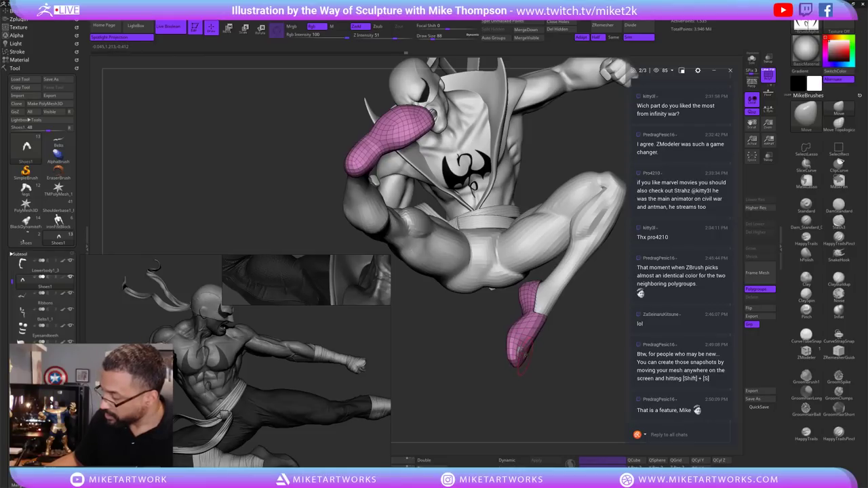
drag(524, 349, 528, 331)
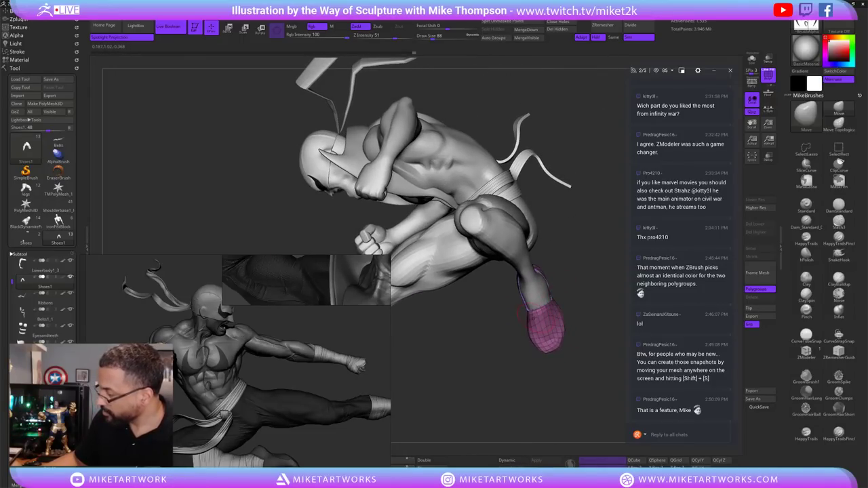
drag(570, 313, 394, 452)
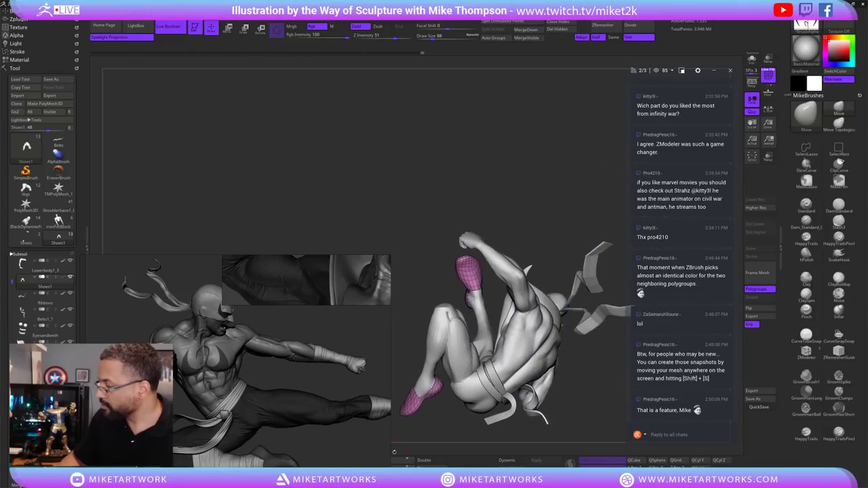
drag(535, 231, 510, 349)
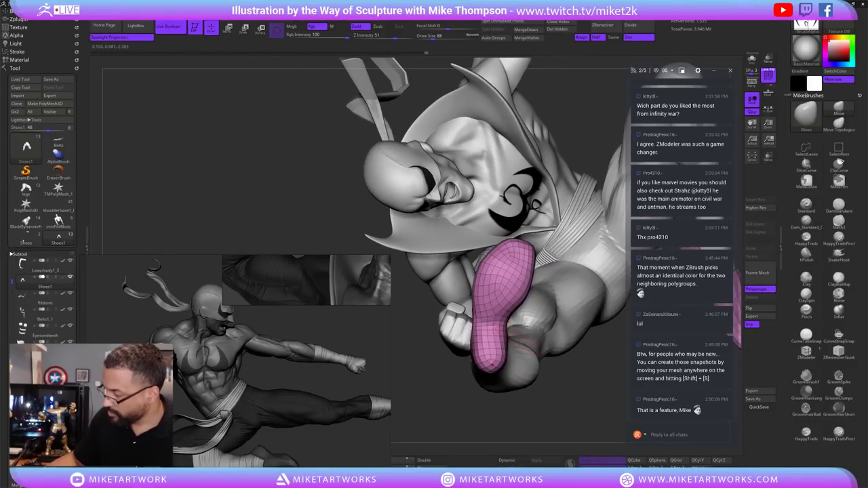
drag(496, 421, 507, 369)
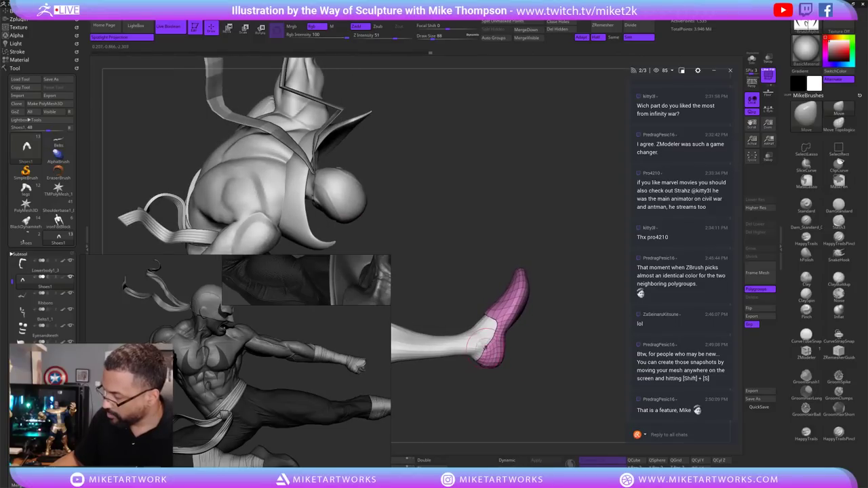
key(ctrl)
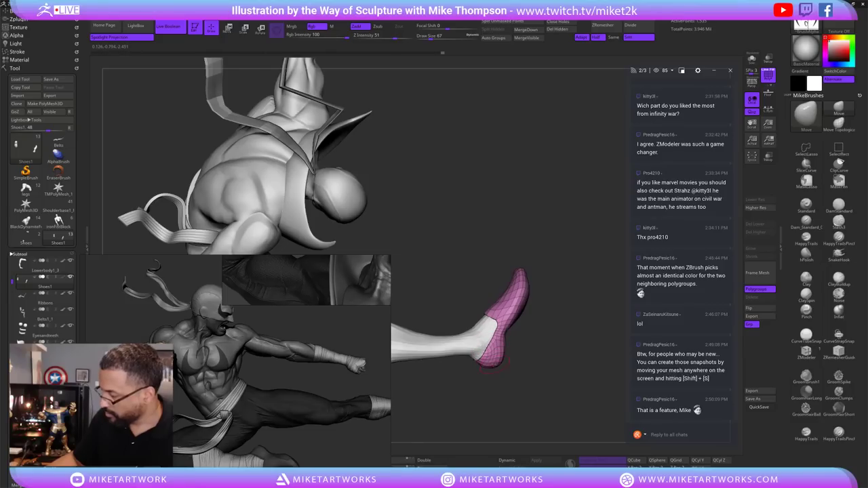
drag(541, 372, 551, 371)
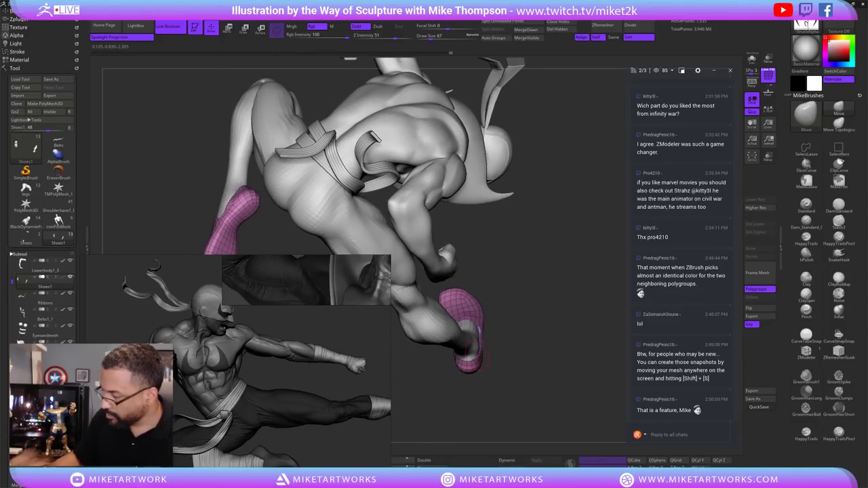
drag(542, 340, 531, 328)
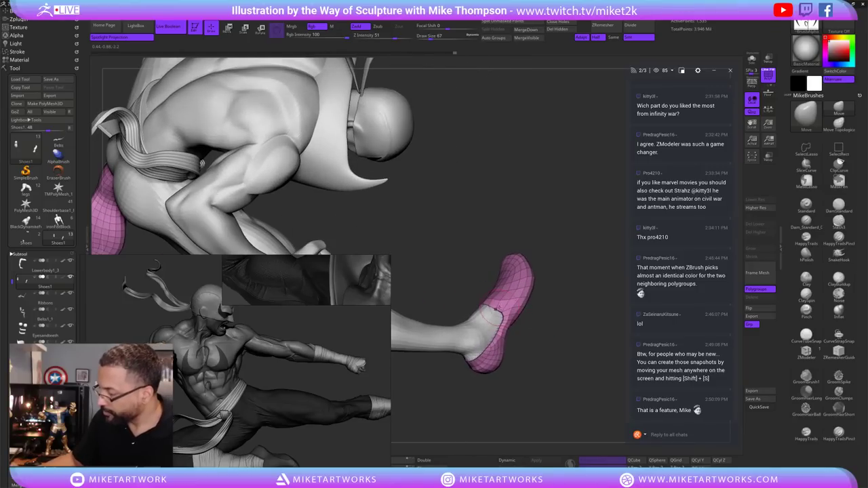
drag(572, 292, 568, 301)
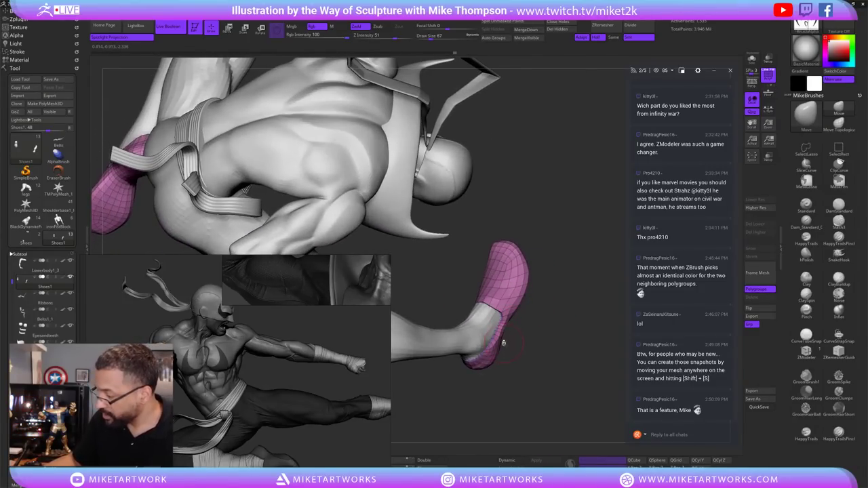
Set Draw Size to 48, smooth, and lasso-hide the slipper on the tucked leg.
key(s)
drag(504, 344, 499, 335)
key(shift)
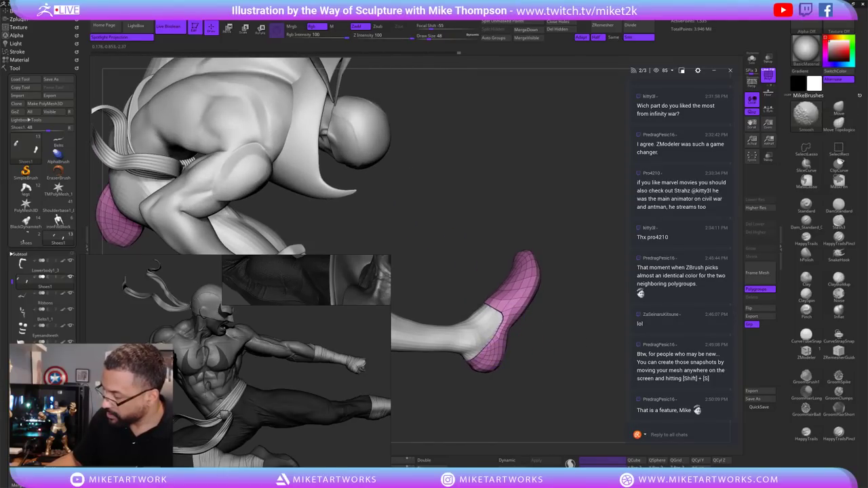
mouse_move(542, 325)
mouse_down()
mouse_move(581, 296)
mouse_move(532, 301)
mouse_up()
key(shift)
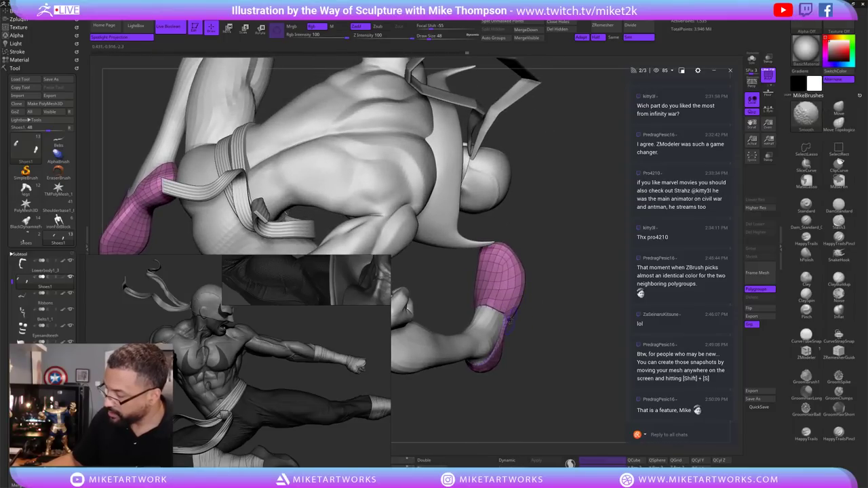
mouse_move(542, 333)
mouse_down()
mouse_move(545, 354)
mouse_move(543, 312)
mouse_up()
key(ctrl+shift)
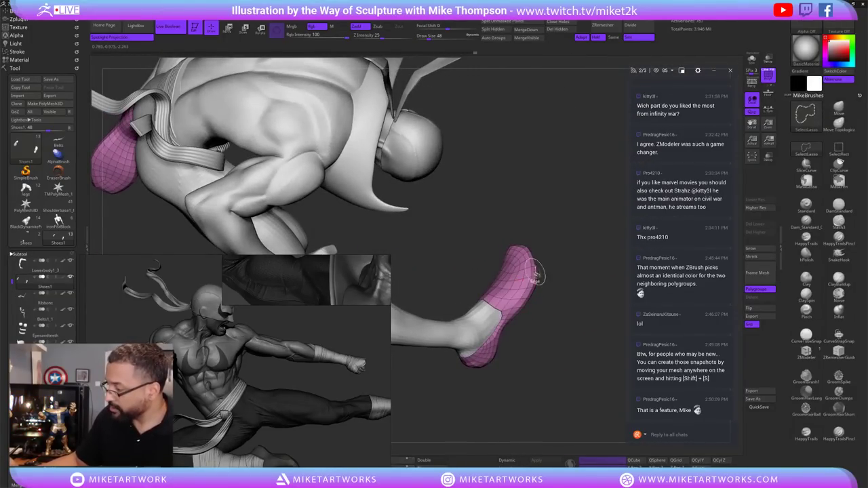
drag(536, 277, 574, 274)
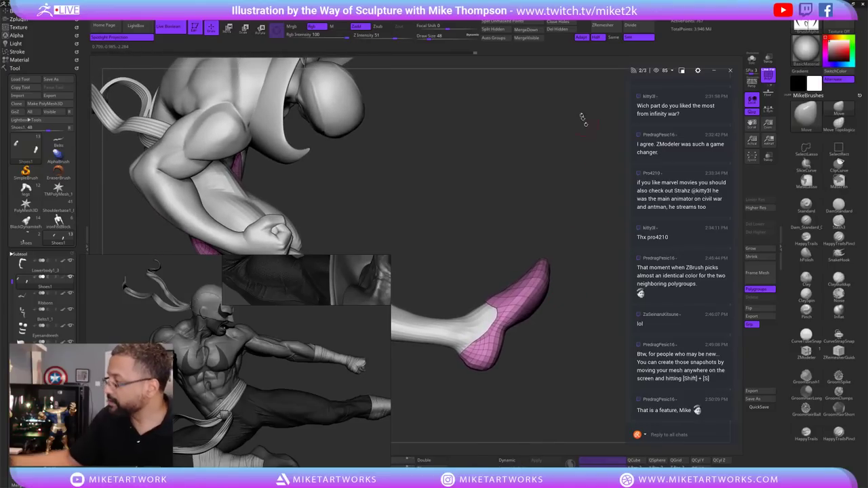
Delete the hidden slipper and run ZRemesher on the remaining one.
click(557, 29)
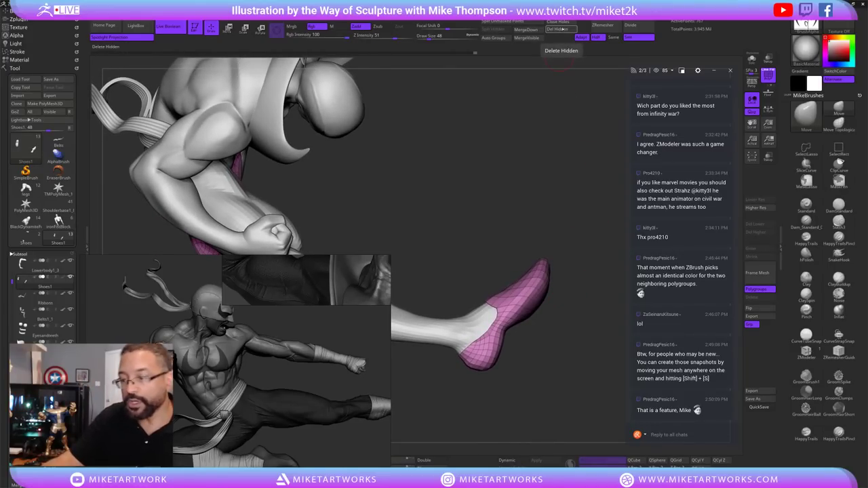
click(19, 254)
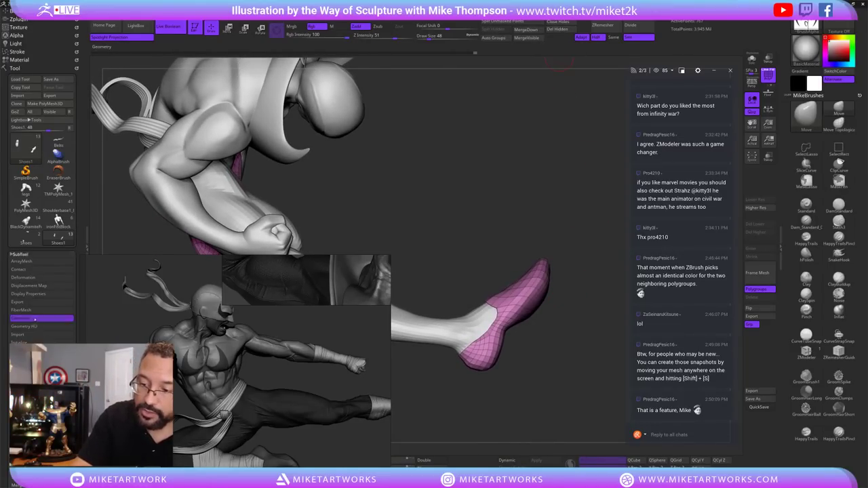
click(35, 318)
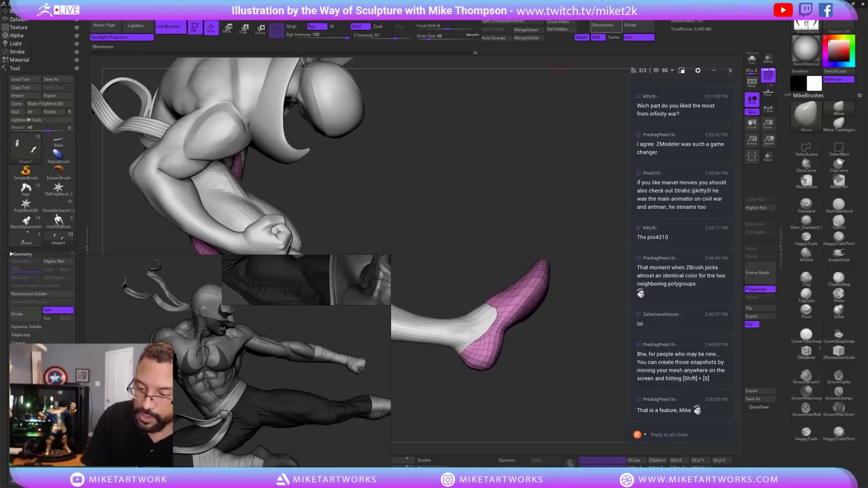
click(603, 25)
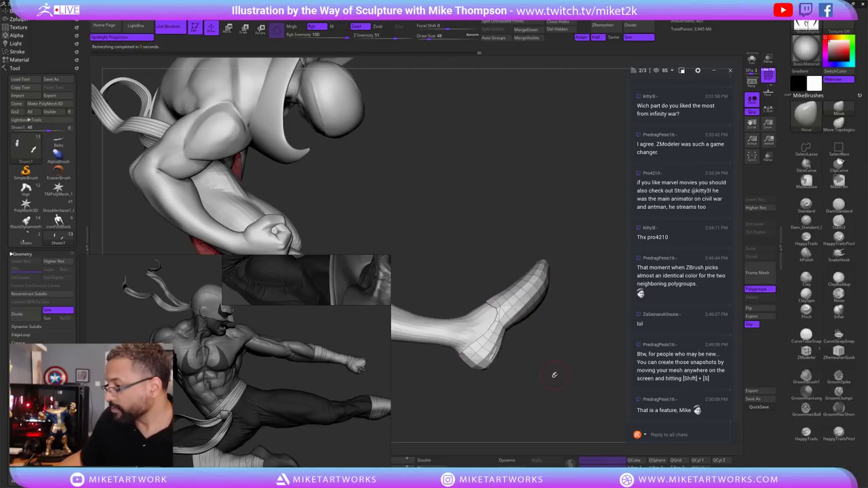
mouse_move(551, 383)
mouse_down()
mouse_move(517, 394)
mouse_move(540, 386)
mouse_move(526, 368)
mouse_up()
Undo and rerun ZRemesher until the slipper has fewer, larger quads.
key(ctrl+w)
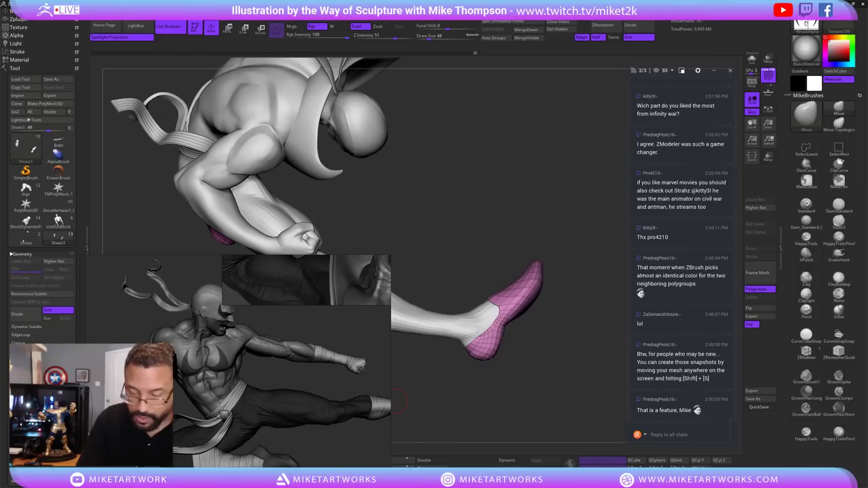
key(ctrl+r)
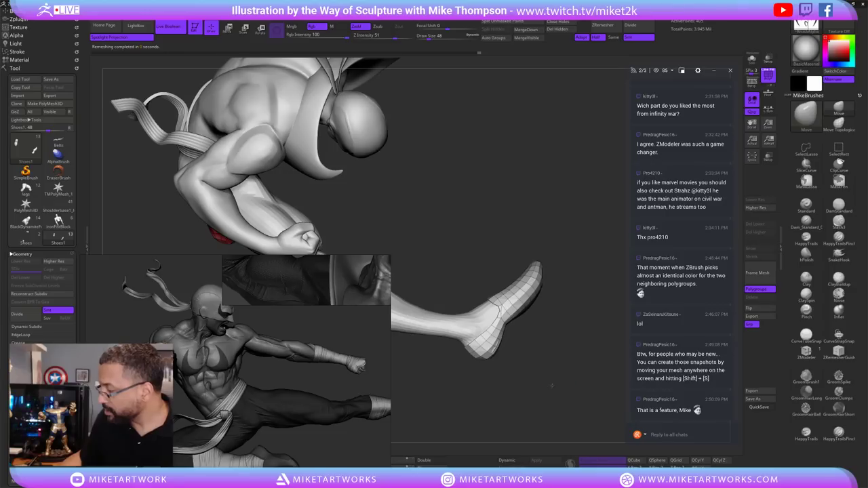
drag(551, 392, 550, 385)
key(ctrl+w)
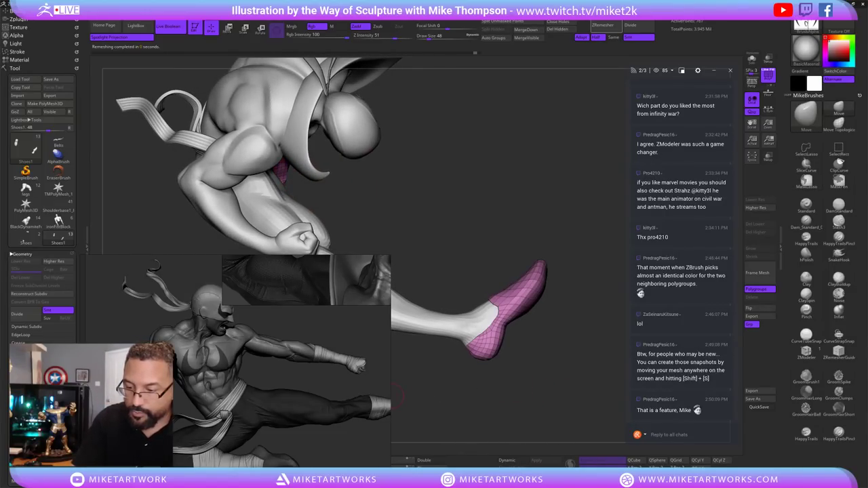
key(ctrl+r)
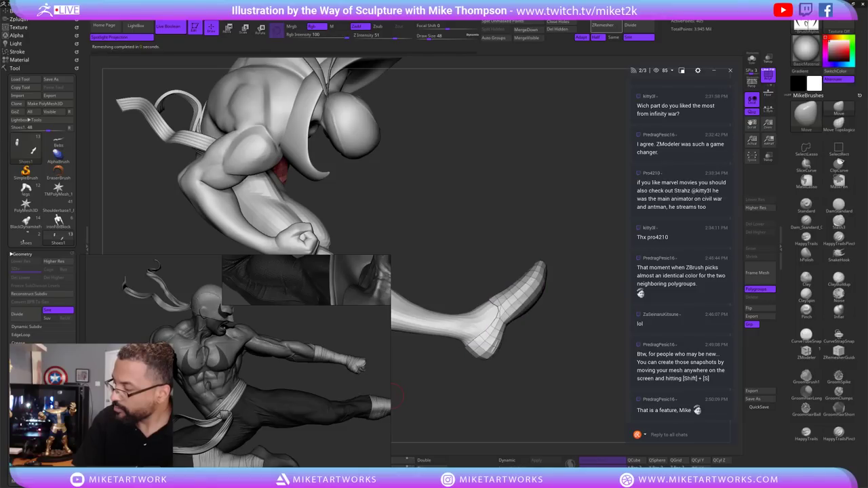
key(ctrl+r)
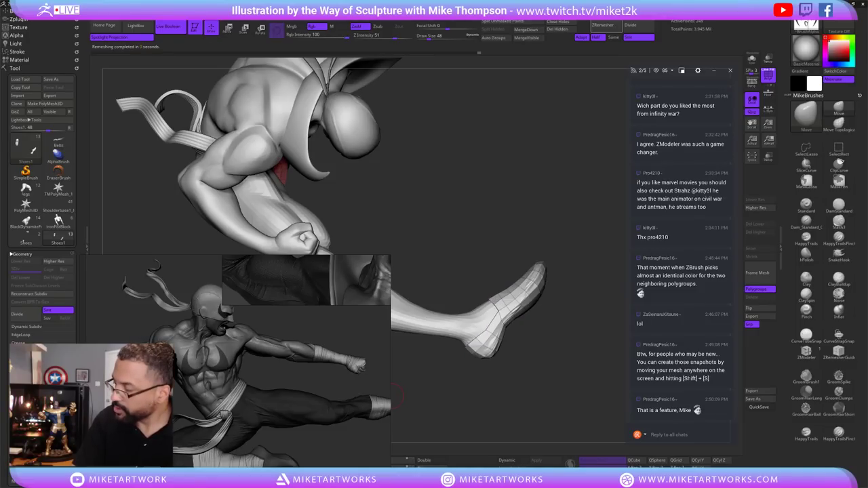
drag(397, 394, 561, 366)
key(space)
Turn the wireframe overlay off and rotate the sculpt toward the feet.
key(shift+f)
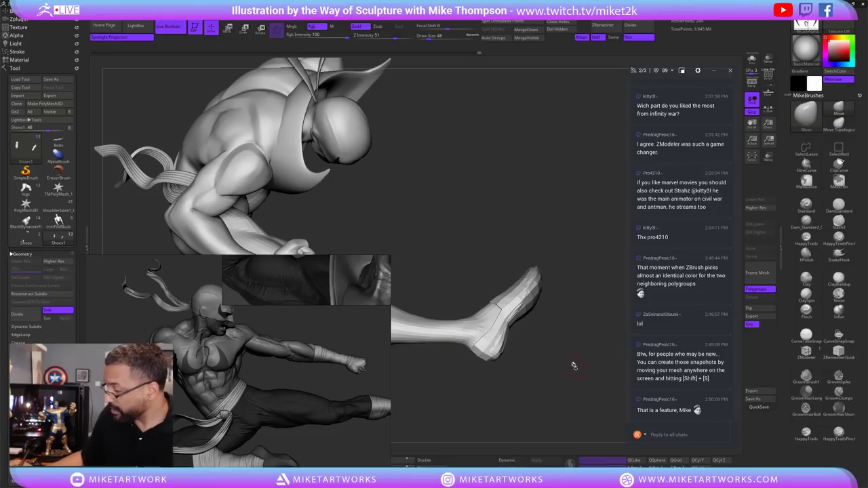
key(space)
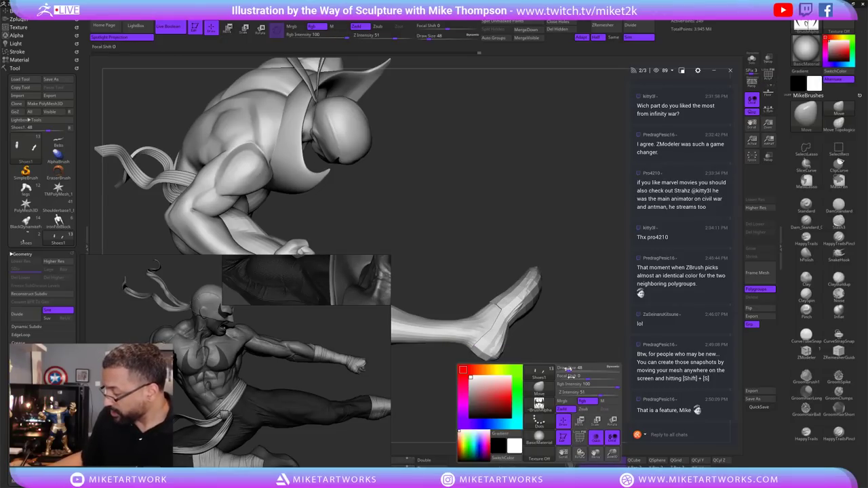
key(space)
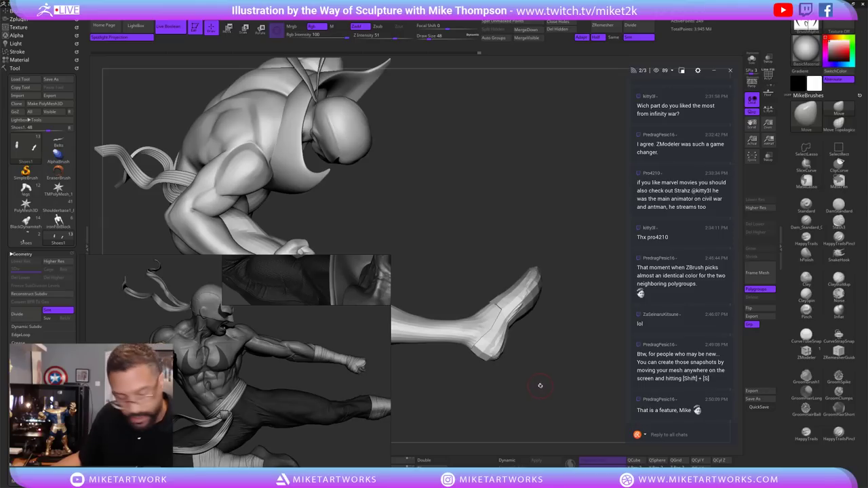
key(b)
key(m)
key(e)
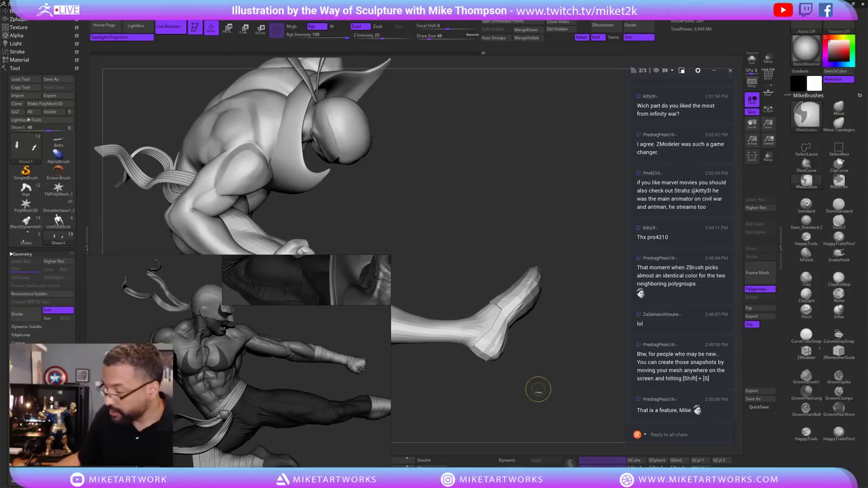
drag(537, 391, 560, 364)
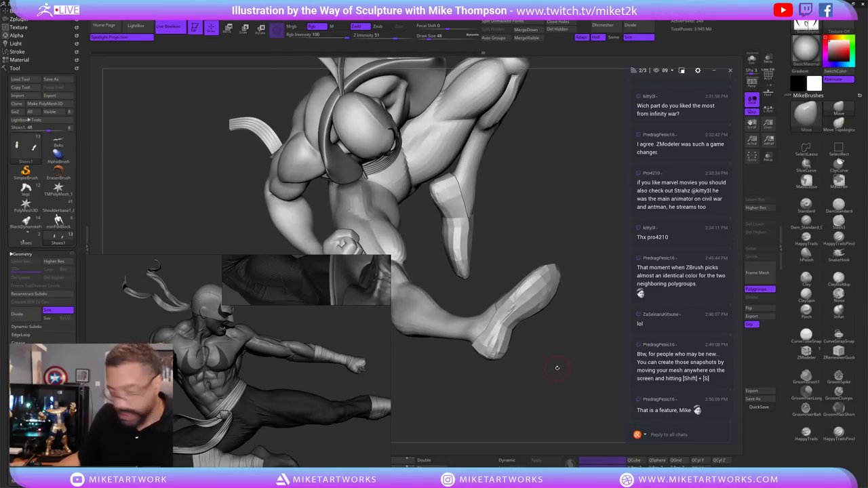
key(ctrl)
Turn Draw Polyframe back on so the slipper quads show, then orbit to the legs.
key(space)
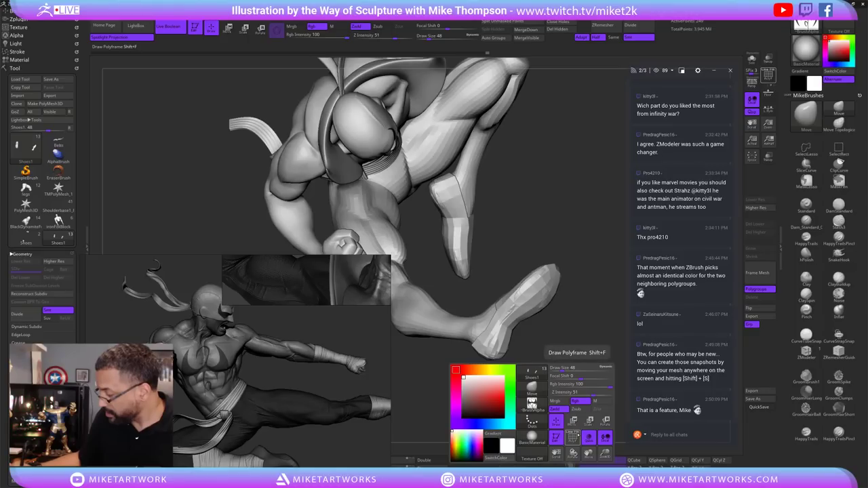
key(ctrl)
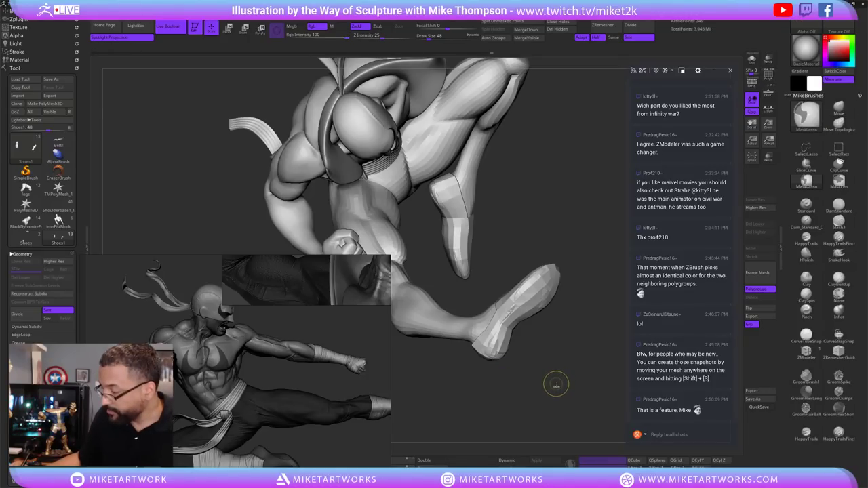
key(space)
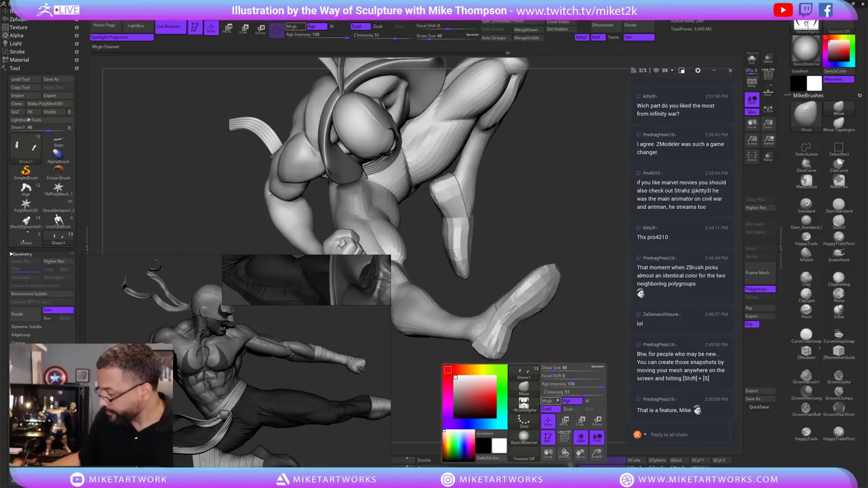
click(565, 438)
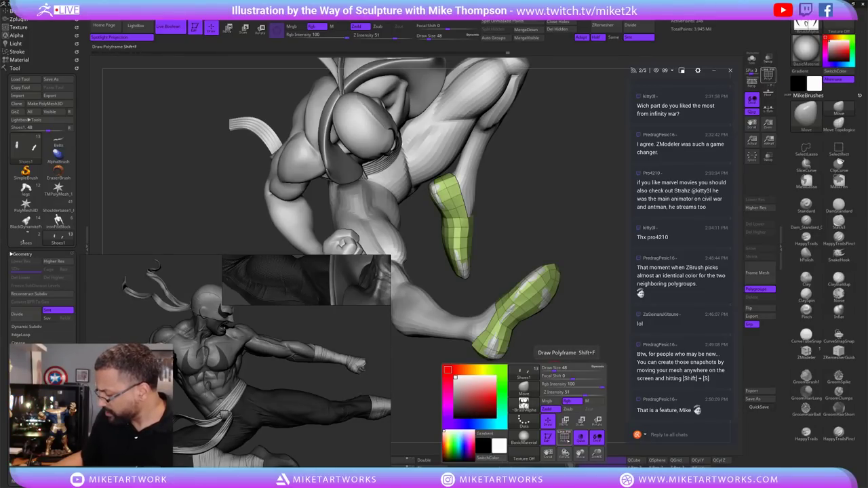
click(565, 437)
click(564, 437)
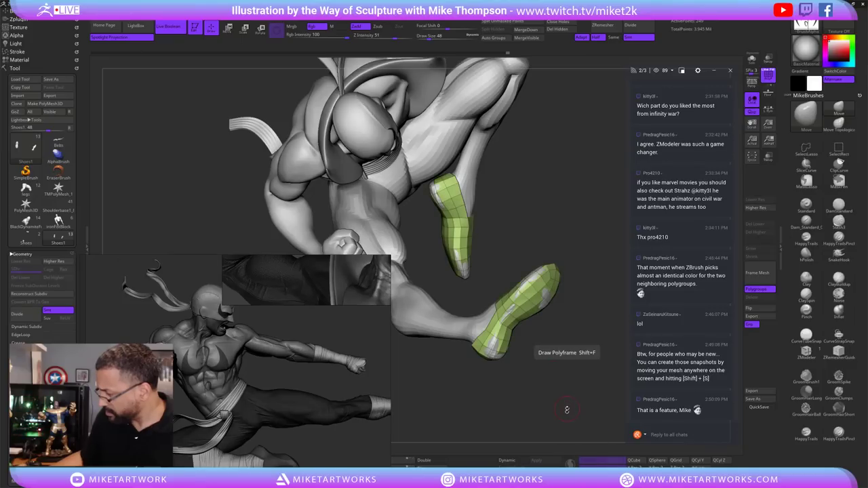
drag(568, 411, 560, 321)
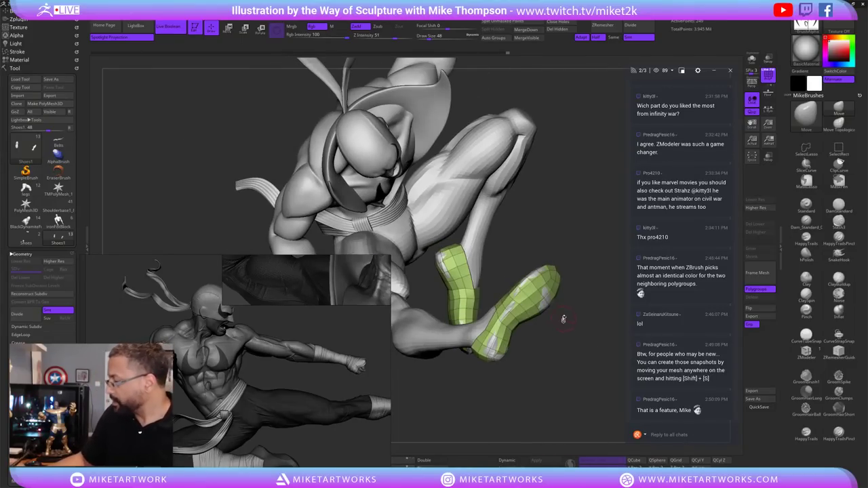
Orbit around the head, torso and green foot, then Alt-select the Lowerbody1_3 leg subtool.
key(s)
drag(601, 359, 516, 293)
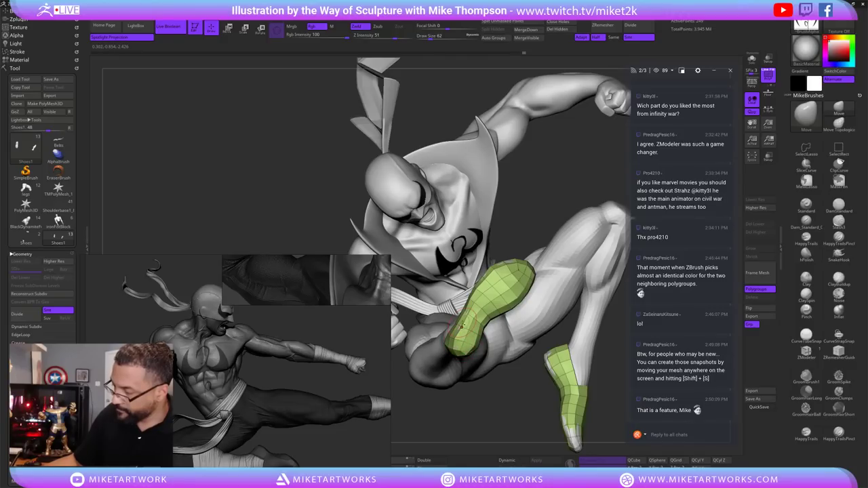
mouse_move(463, 299)
right_down()
mouse_move(475, 289)
mouse_move(546, 384)
mouse_move(508, 240)
mouse_move(468, 260)
right_up()
mouse_move(484, 339)
right_down()
mouse_move(453, 273)
mouse_move(557, 331)
mouse_move(516, 335)
right_up()
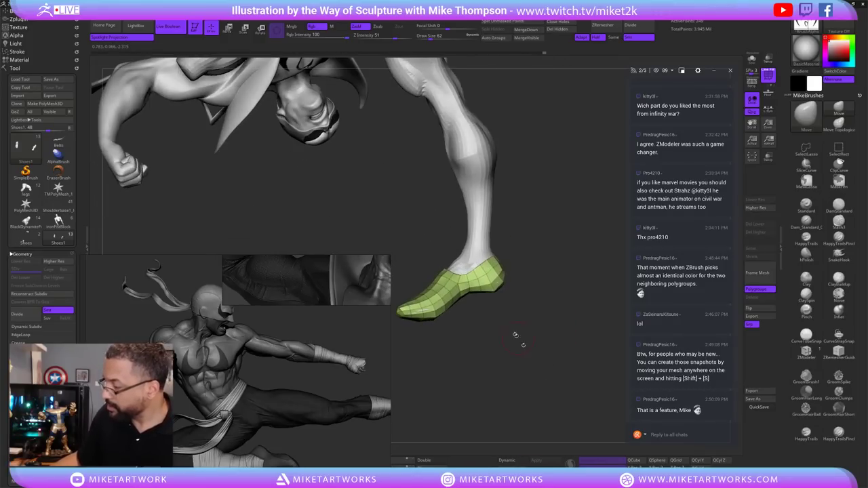
right_drag(513, 278, 451, 275)
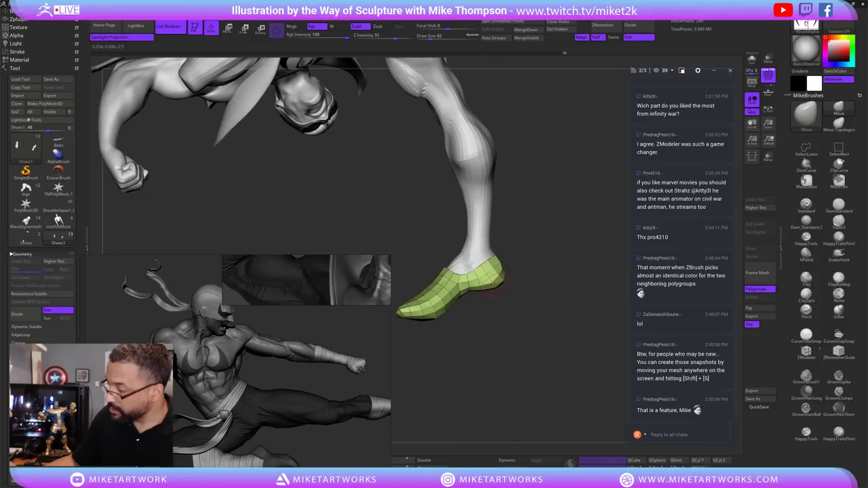
alt+right_drag(439, 383, 516, 348)
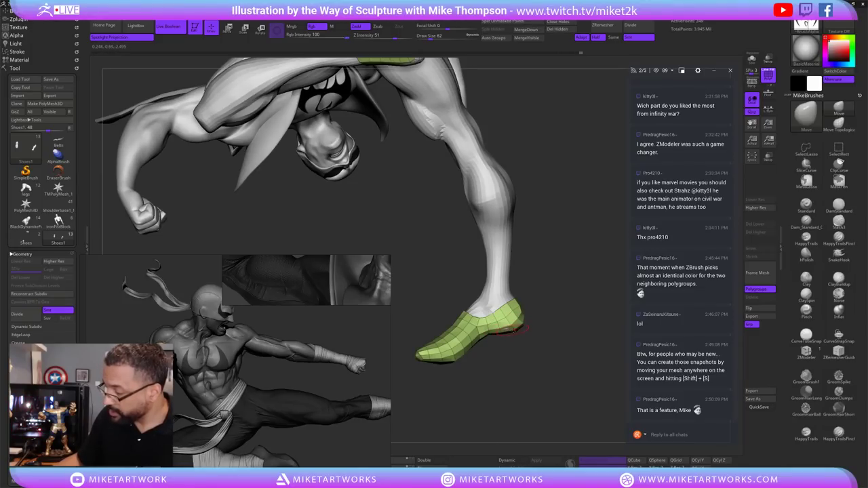
mouse_move(505, 365)
right_down()
mouse_move(523, 274)
mouse_move(548, 293)
mouse_move(496, 255)
right_up()
alt+click(489, 253)
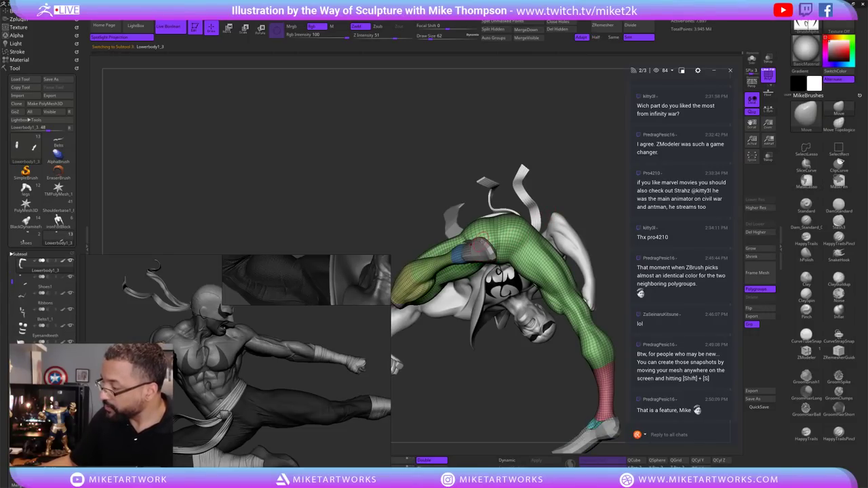
Select the Shoes1 subtool and zoom in close on the slipper and leg strap.
alt+click(484, 237)
right_drag(484, 236, 536, 265)
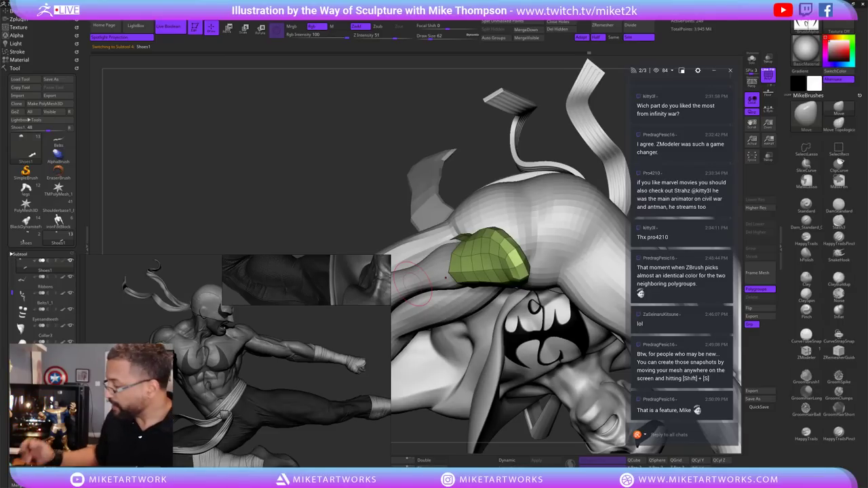
drag(483, 154, 441, 252)
alt+click(430, 270)
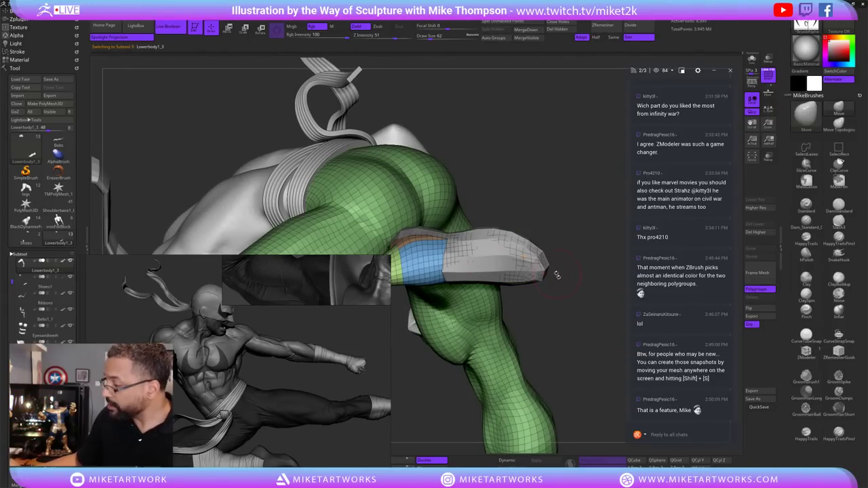
alt+click(535, 262)
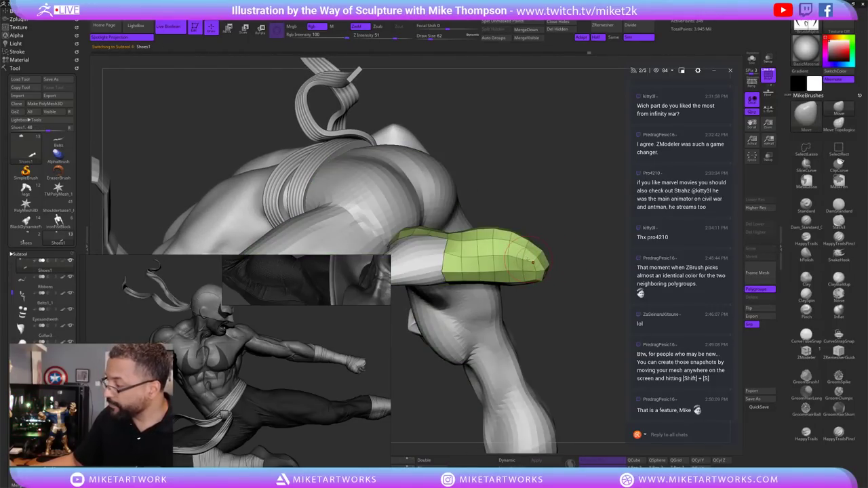
Orbit around the legs to check both slippers from low and side views.
drag(510, 207, 514, 330)
key(s)
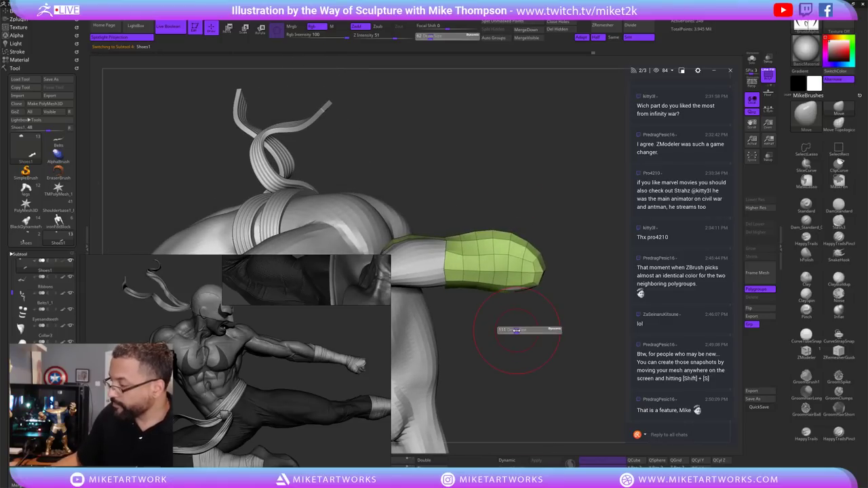
drag(544, 336, 410, 230)
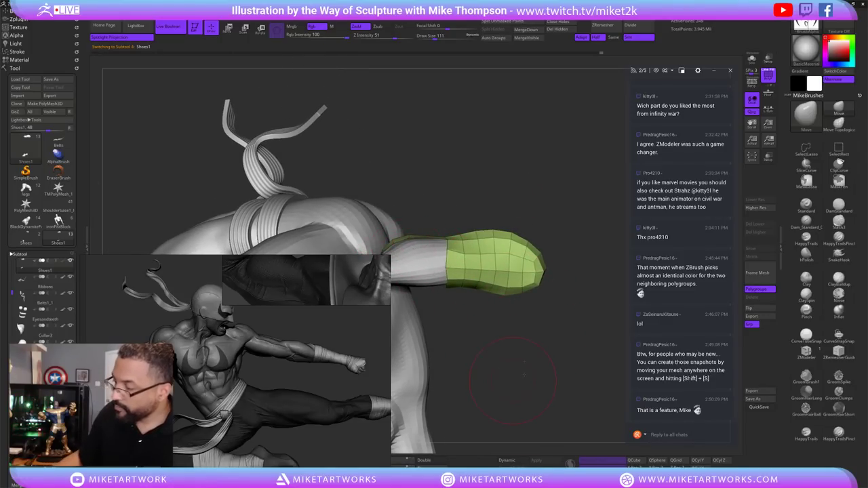
mouse_move(524, 375)
mouse_down()
mouse_move(563, 283)
mouse_move(439, 286)
mouse_move(434, 275)
mouse_move(448, 281)
mouse_move(421, 286)
mouse_move(429, 270)
mouse_up()
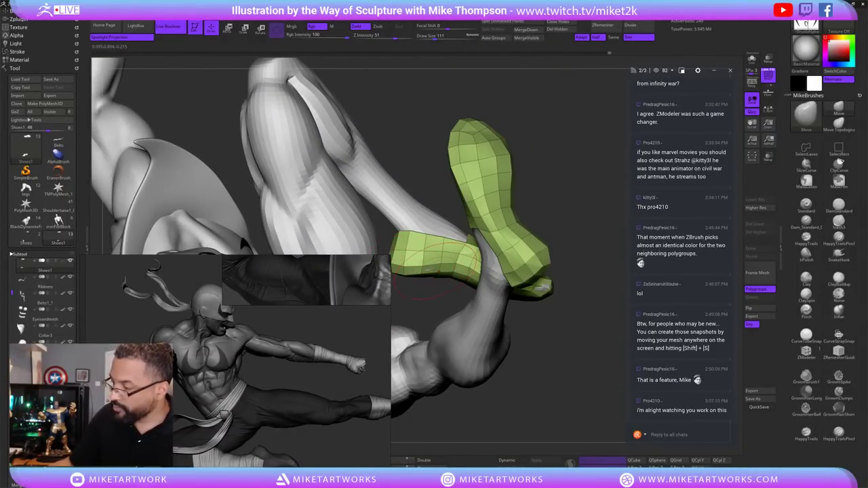
mouse_move(465, 252)
mouse_down()
mouse_move(536, 284)
mouse_move(505, 278)
mouse_move(558, 316)
mouse_move(516, 285)
mouse_move(543, 278)
mouse_move(580, 297)
mouse_move(536, 309)
mouse_up()
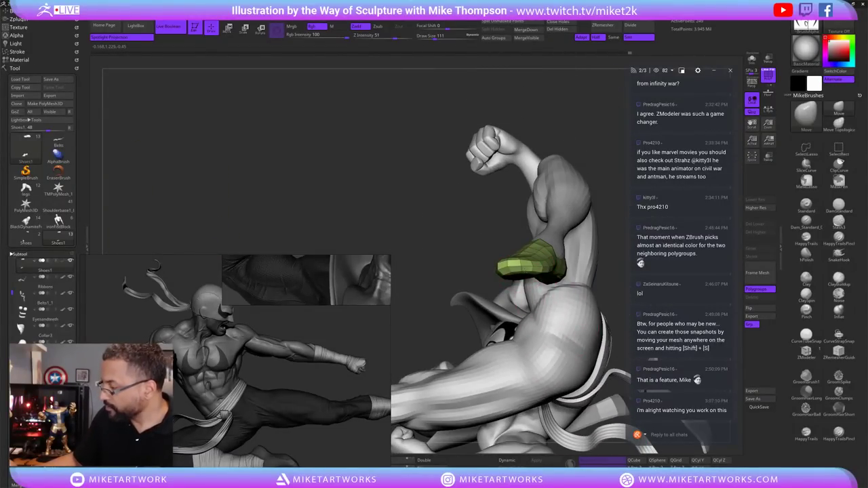
drag(615, 201, 496, 365)
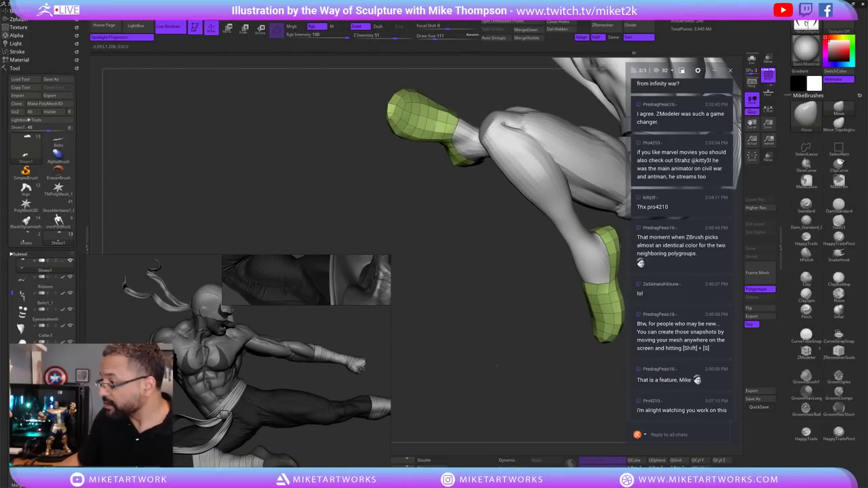
drag(468, 396, 614, 354)
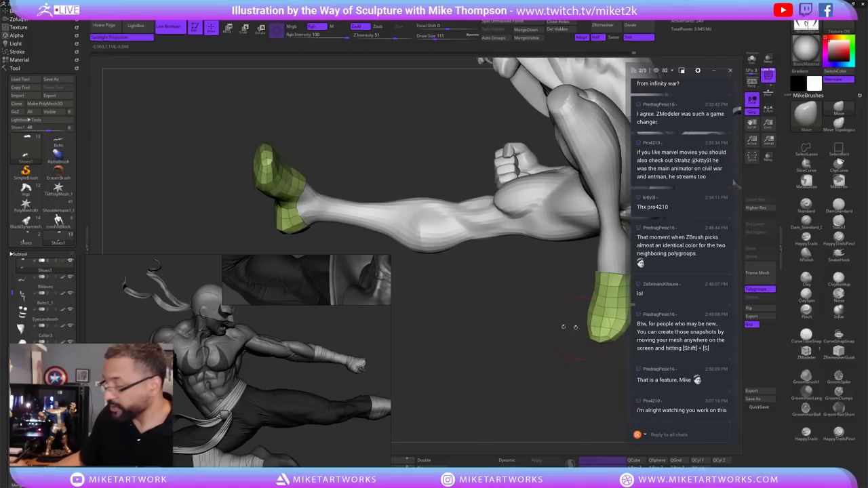
Keep rotating around both shoes, ending on a full-figure view.
drag(569, 327, 468, 349)
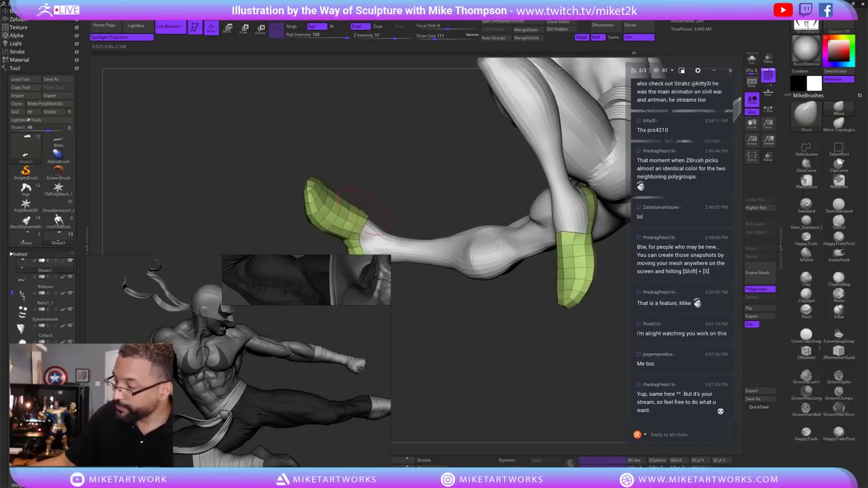
drag(462, 394, 413, 273)
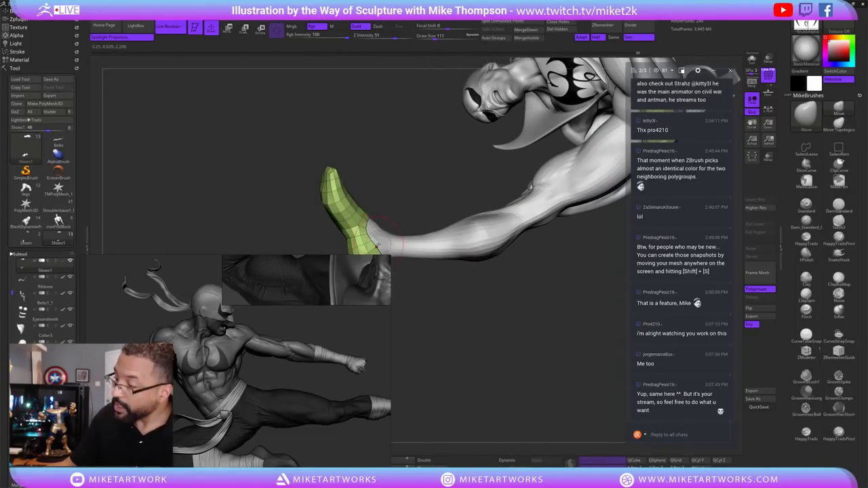
drag(386, 241, 468, 281)
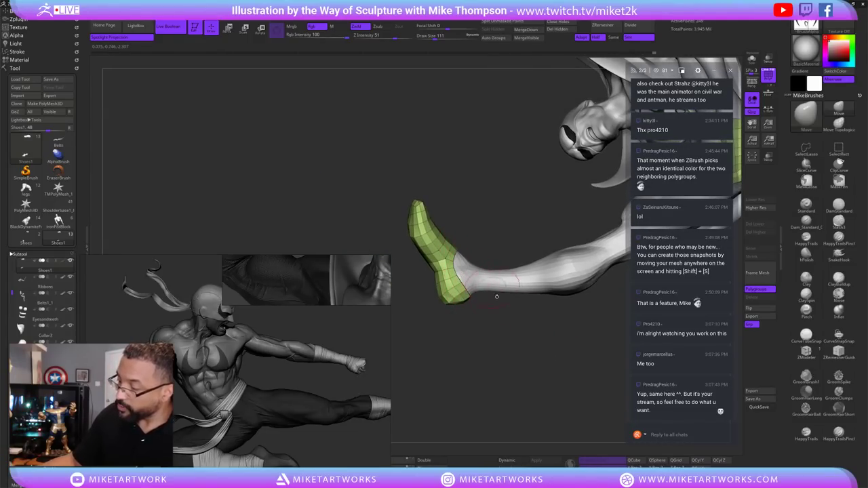
drag(497, 297, 427, 279)
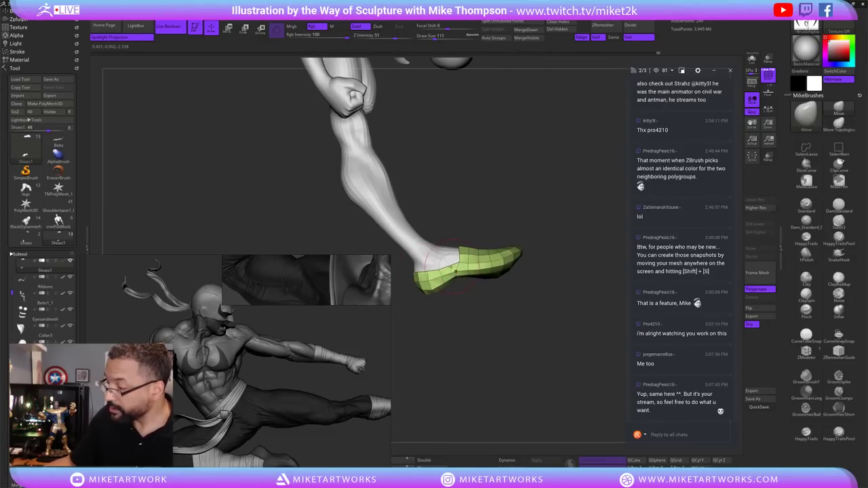
key(s)
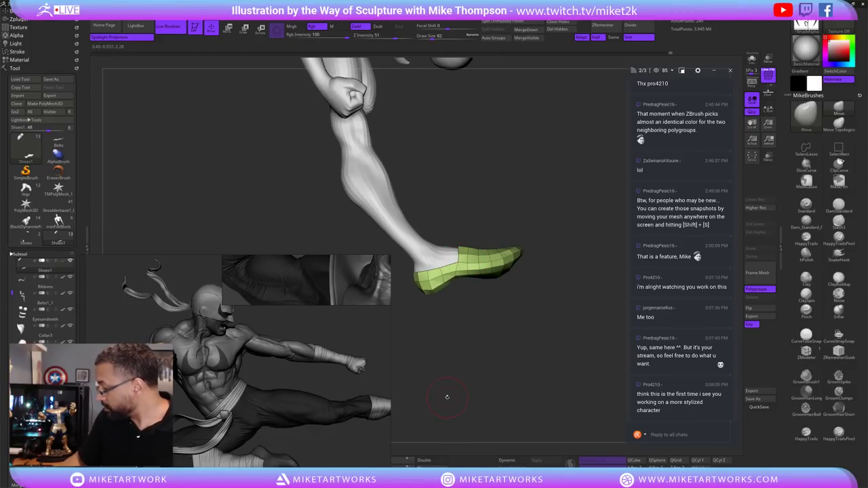
drag(515, 350, 463, 291)
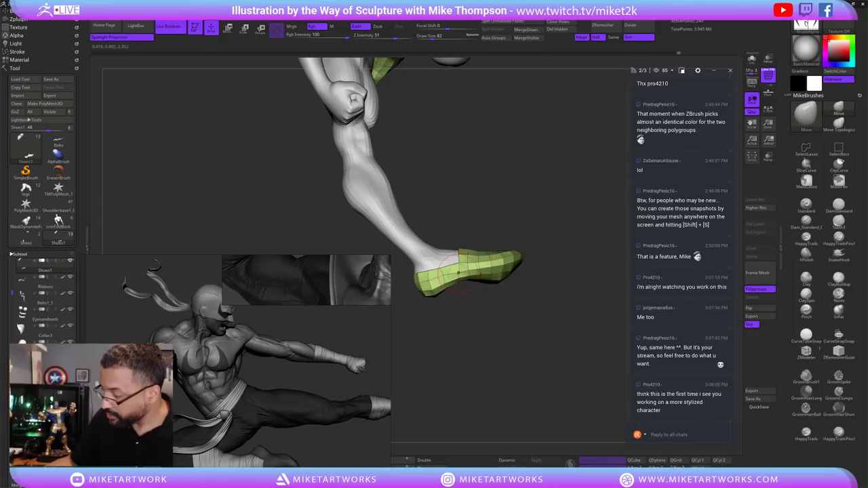
drag(514, 351, 525, 317)
Select the lower-body pants and turn off their wireframe overlay.
alt+click(481, 304)
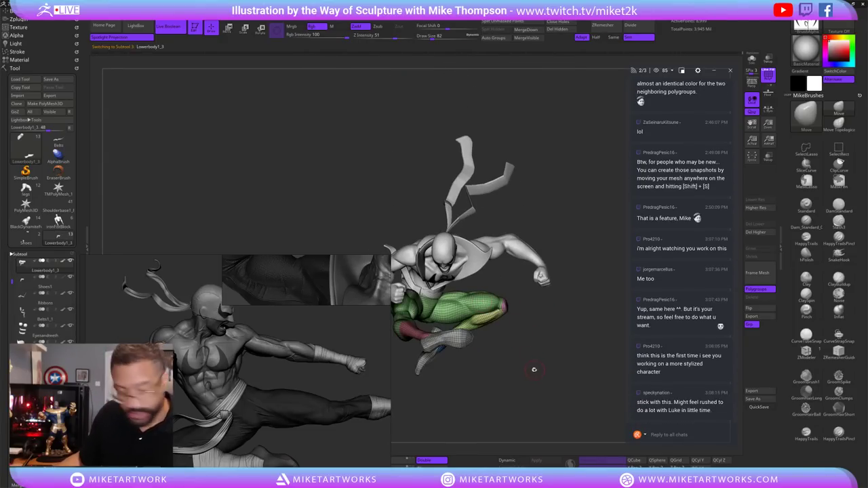
right_click(518, 361)
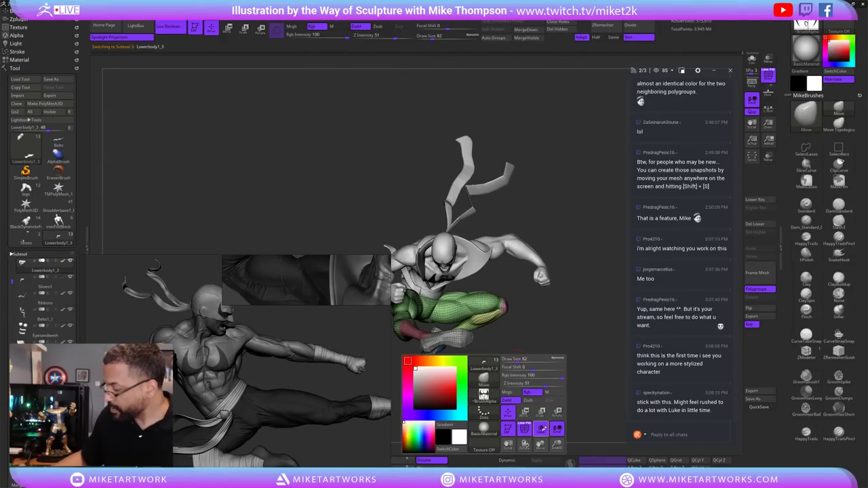
click(527, 420)
drag(545, 391, 474, 278)
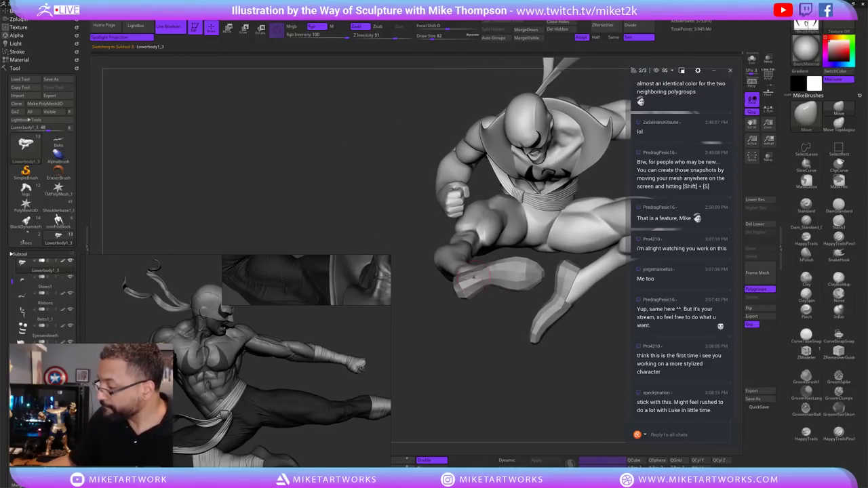
Select the shoes, show their polyframe with Shift+F, and Solo them.
alt+click(469, 278)
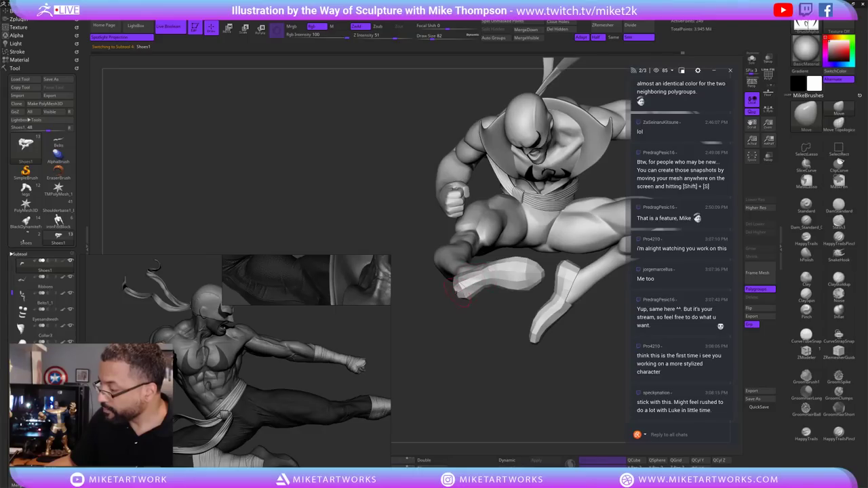
drag(537, 386, 554, 352)
key(space)
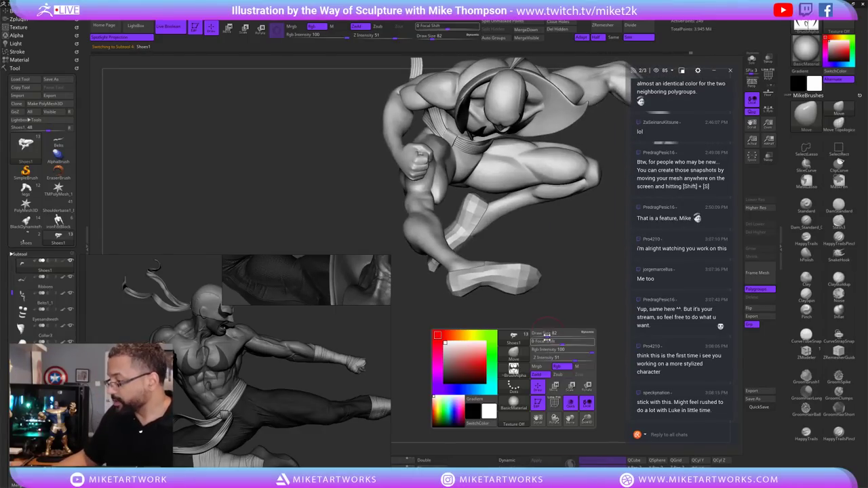
key(shift+f)
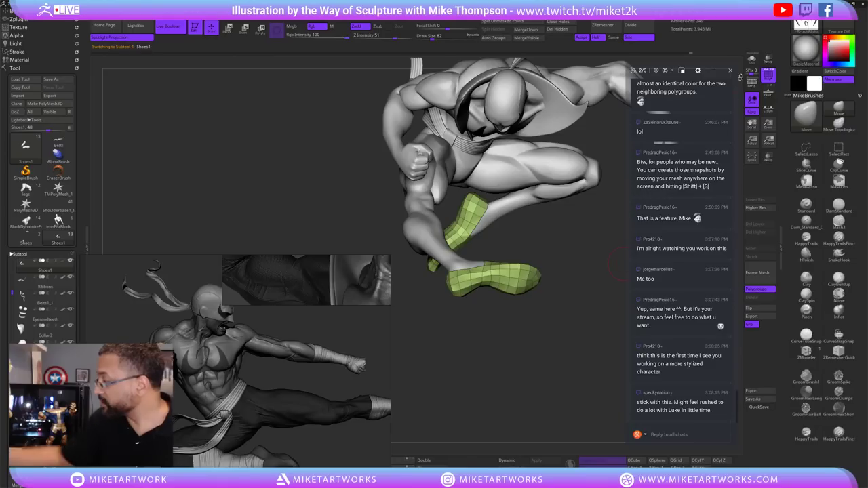
click(752, 59)
drag(533, 434, 612, 334)
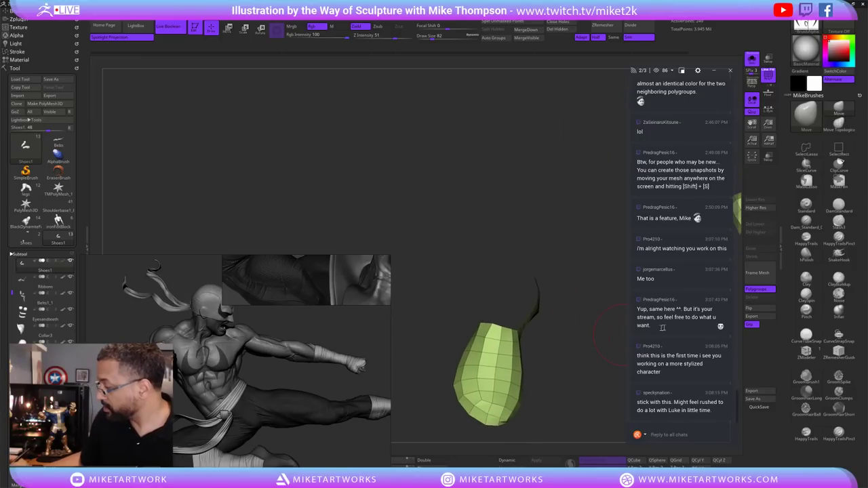
Flip the shoe's normals and extrude its top polygroup into a new rim with ZModeler.
click(765, 308)
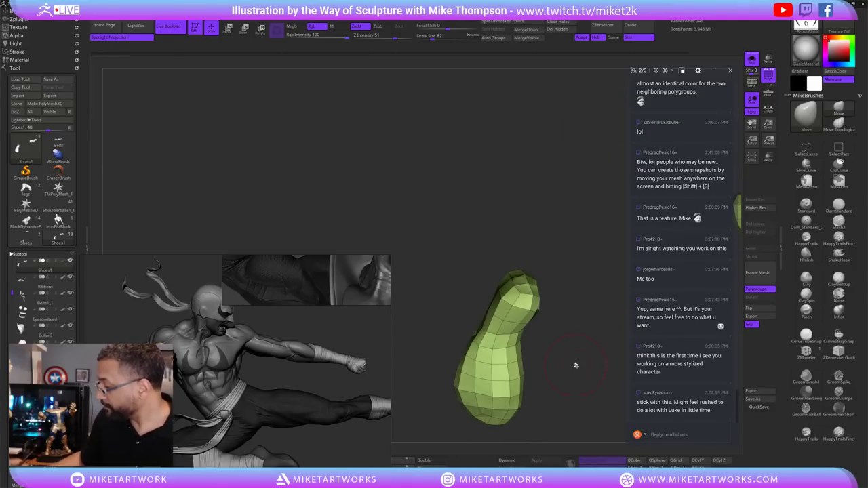
drag(576, 366, 601, 317)
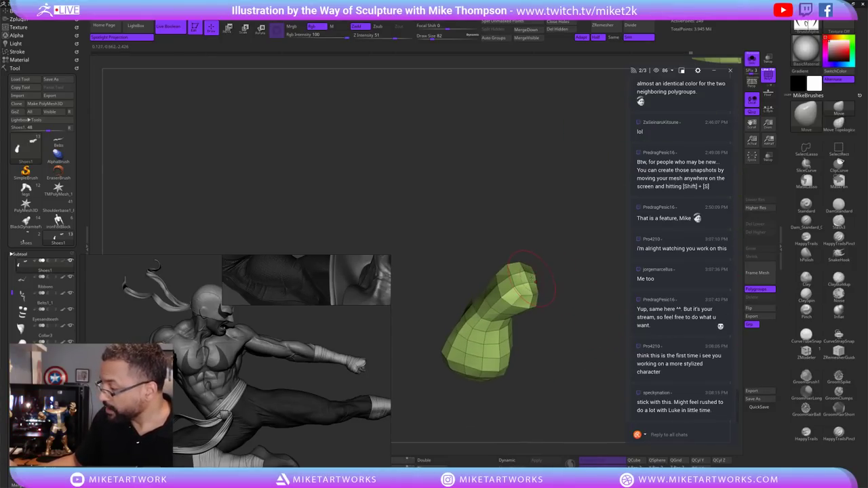
drag(532, 281, 560, 276)
click(806, 351)
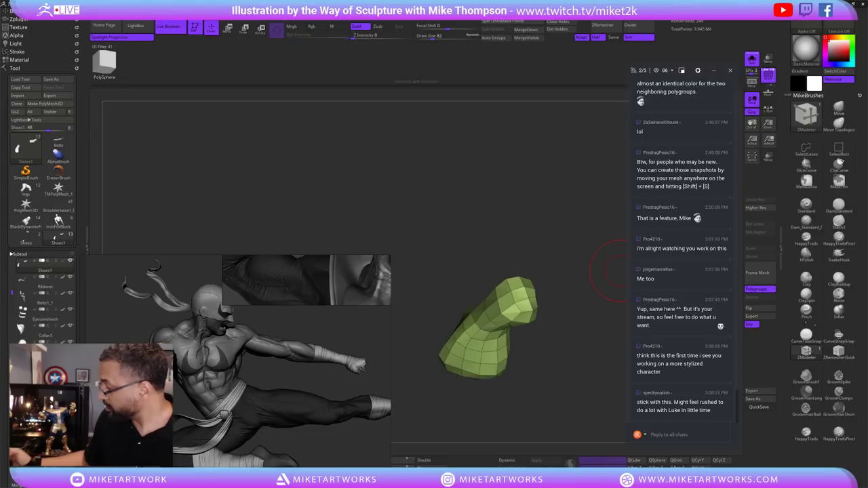
drag(528, 292, 530, 284)
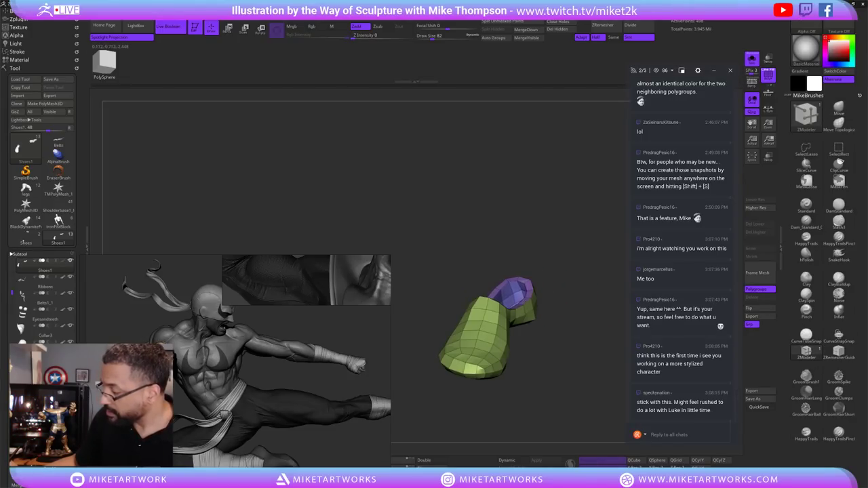
mouse_move(564, 299)
mouse_down()
mouse_move(579, 382)
mouse_move(565, 397)
mouse_move(556, 336)
mouse_move(545, 367)
mouse_move(585, 339)
mouse_move(593, 322)
mouse_up()
Set Draw Size to 13 and open the Tool > Geometry settings.
key(s)
click(539, 367)
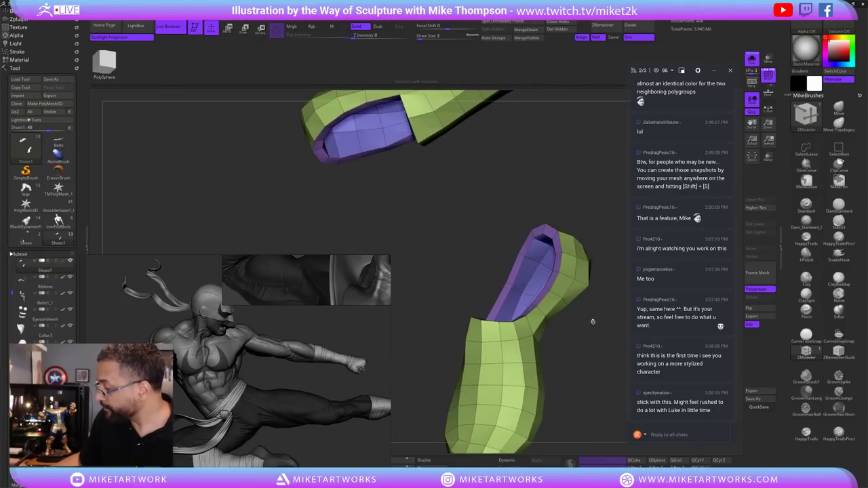
mouse_move(585, 276)
mouse_down()
mouse_move(594, 359)
mouse_move(558, 282)
mouse_up()
key(s)
click(596, 360)
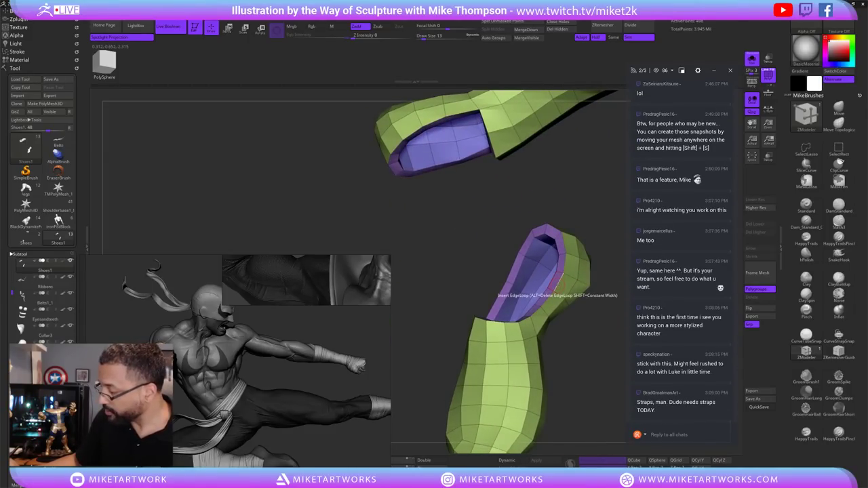
click(27, 253)
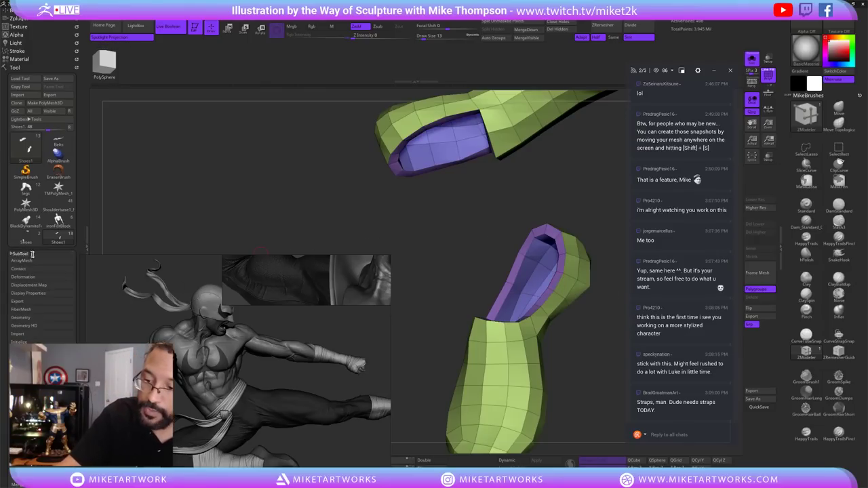
click(37, 318)
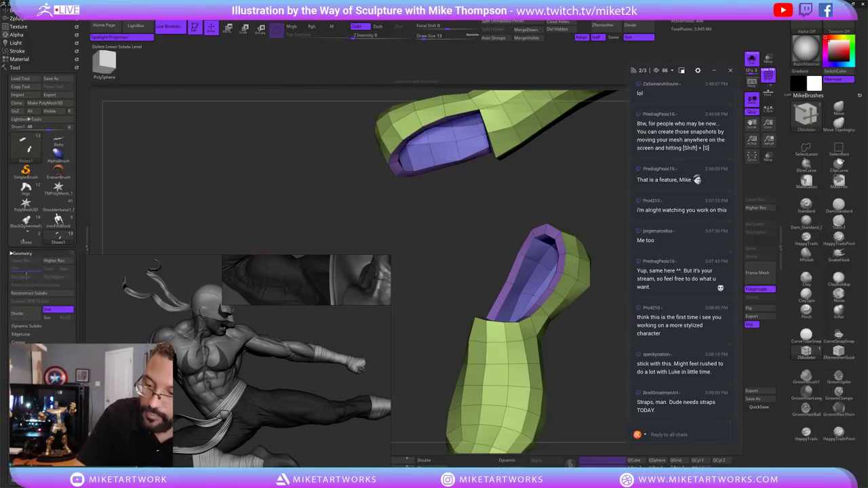
click(27, 254)
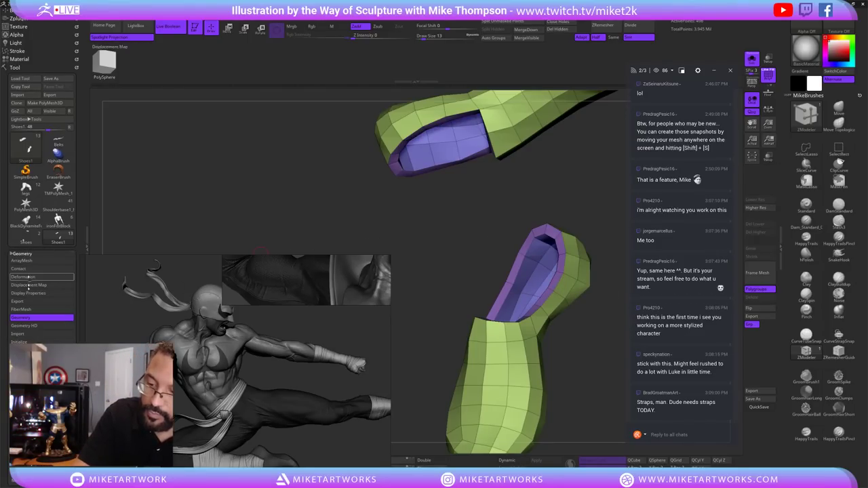
click(33, 318)
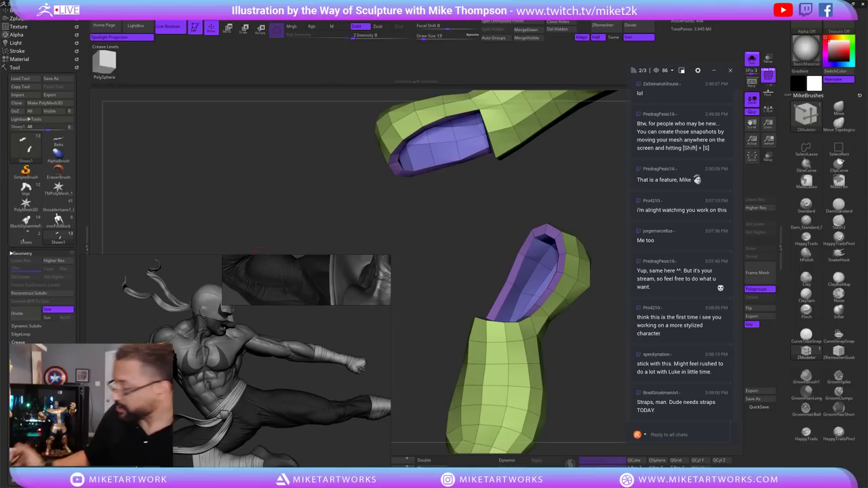
Set the ZModeler edge action to Crease with a Polyloop target.
drag(475, 203, 561, 301)
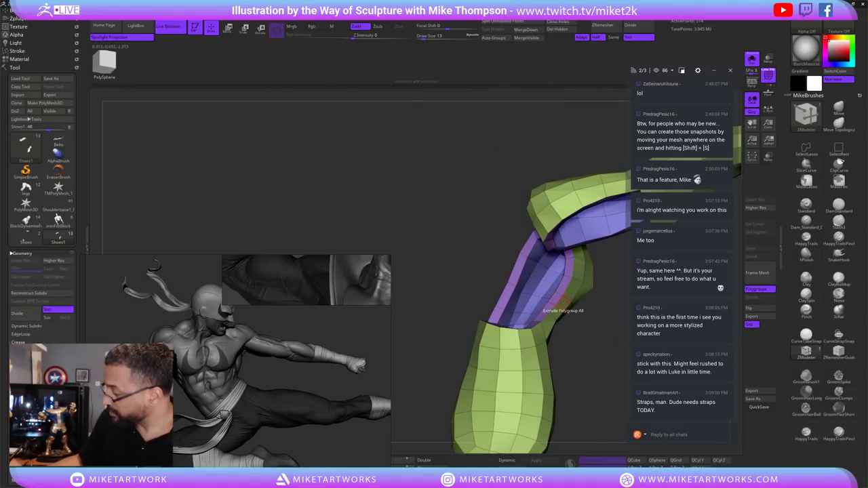
drag(581, 345, 576, 320)
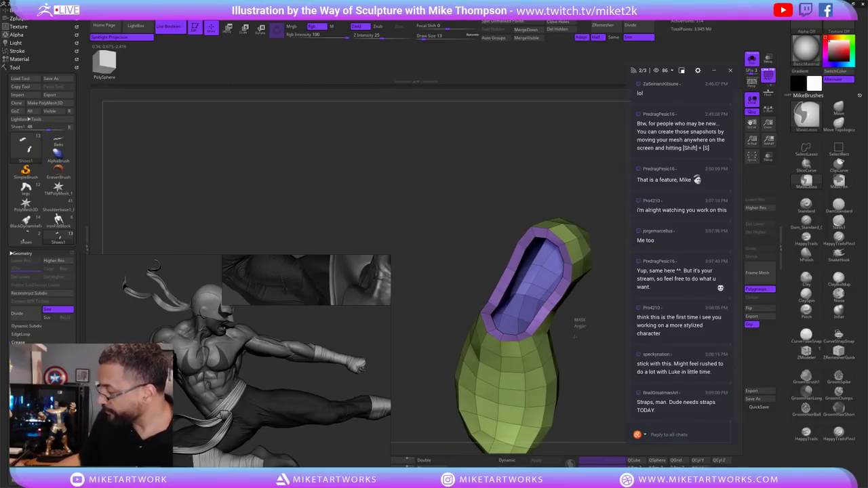
key(space)
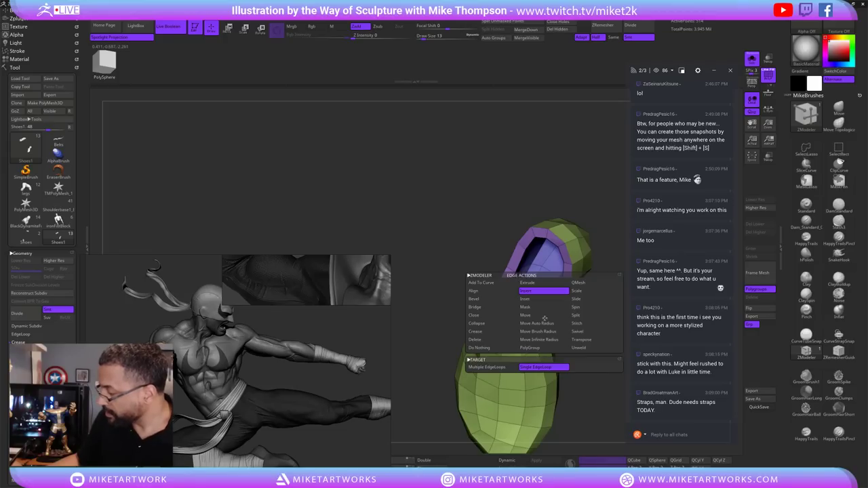
click(478, 331)
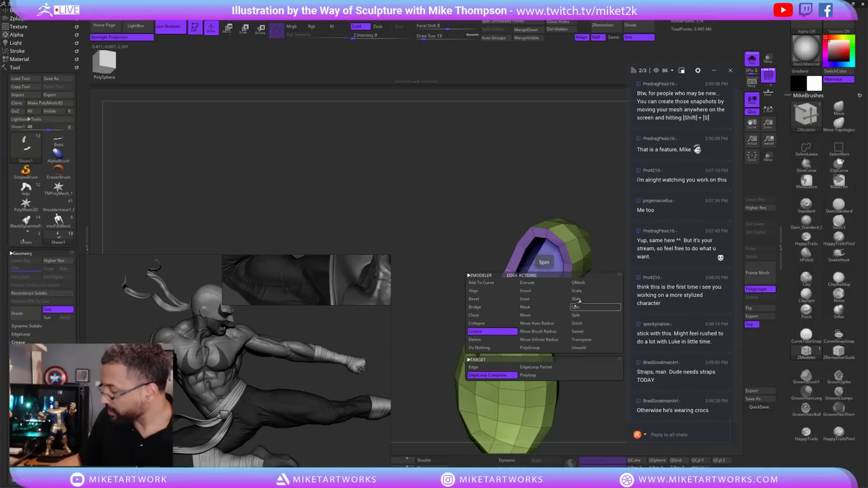
click(534, 376)
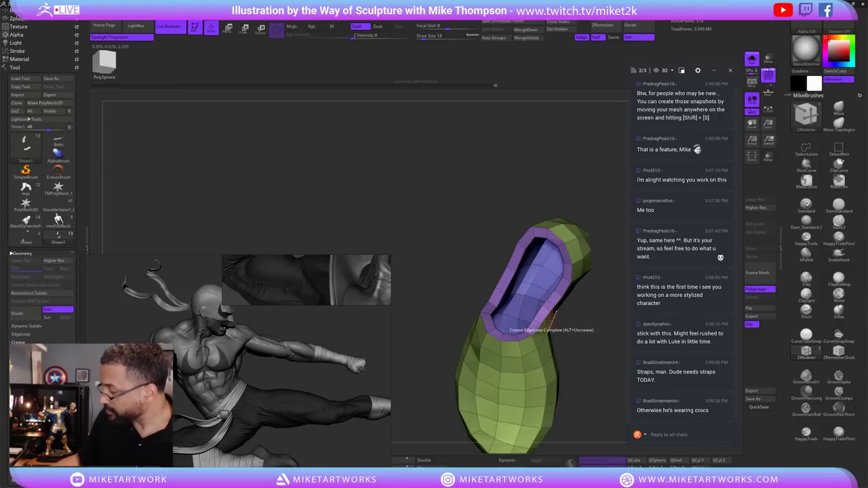
mouse_move(546, 319)
right_down()
mouse_move(529, 320)
mouse_move(546, 318)
right_up()
key(space)
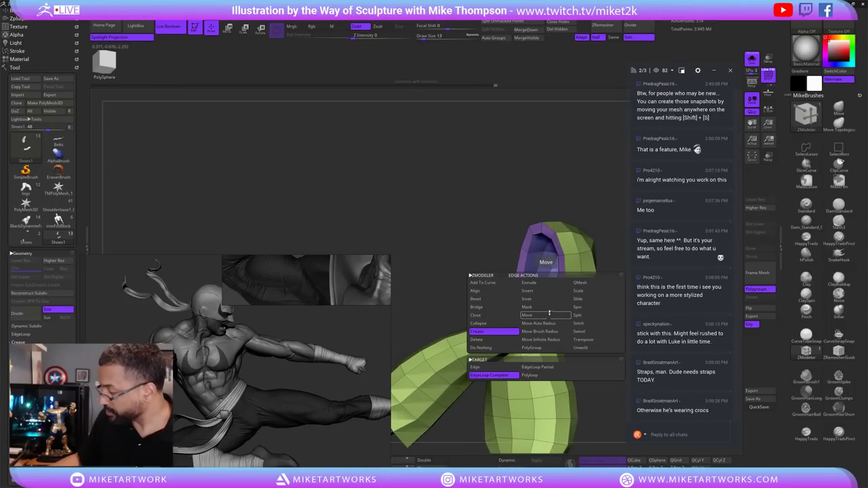
click(544, 376)
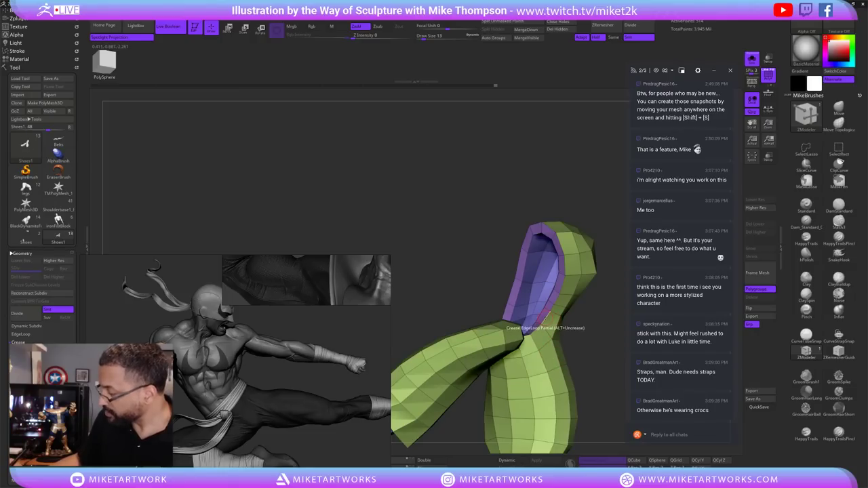
Crease the polyloop around the shoe opening's purple rim.
right_drag(546, 325, 484, 356)
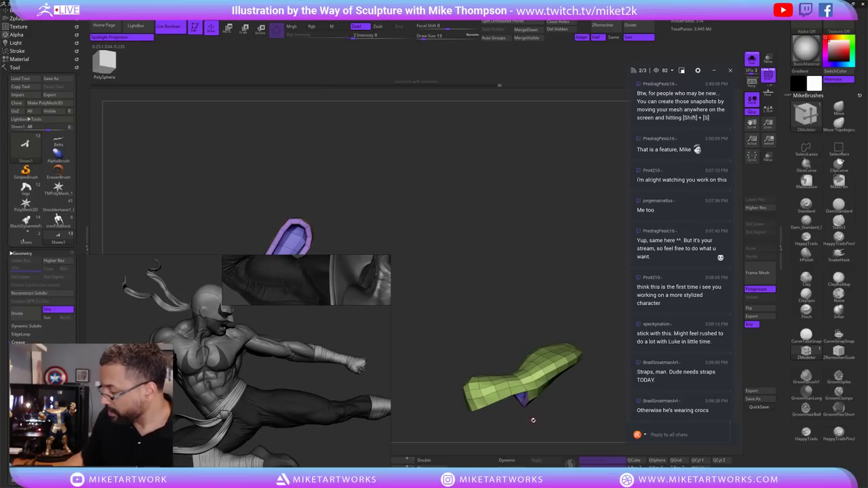
right_drag(534, 421, 536, 379)
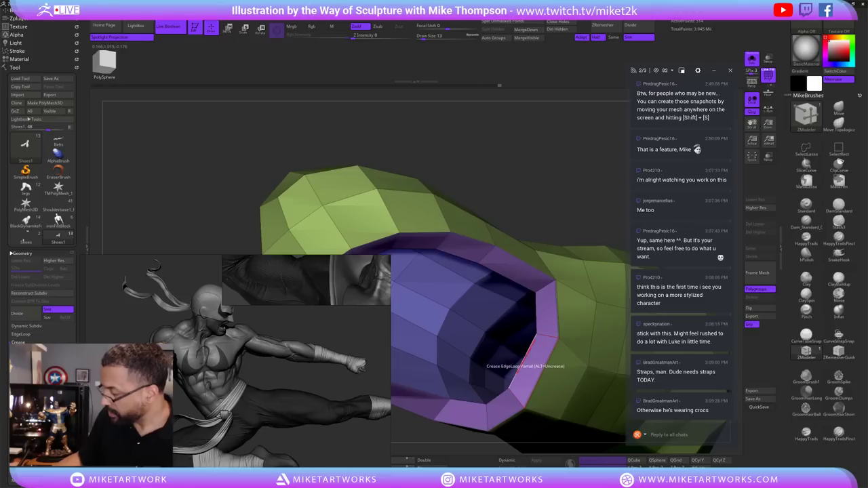
click(528, 359)
right_drag(555, 195, 502, 351)
click(494, 338)
alt+right_drag(544, 333, 567, 323)
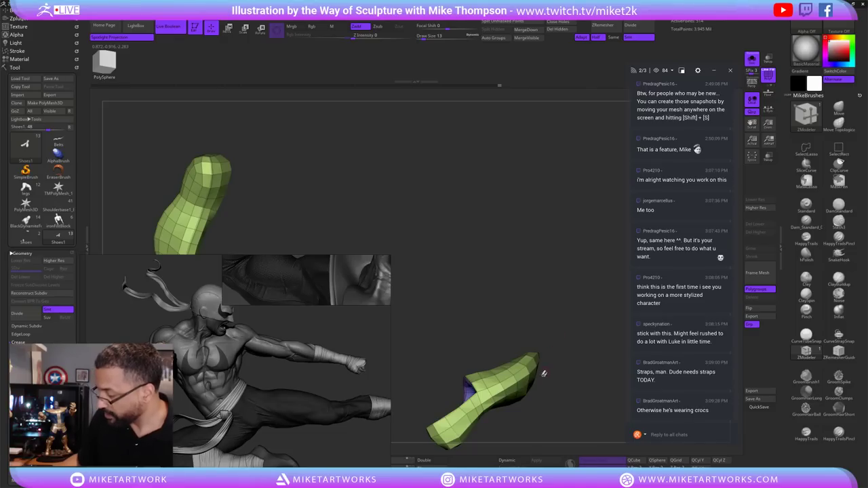
Preview both slippers with smooth subdivision and turn their polyframe off.
right_drag(538, 392, 548, 362)
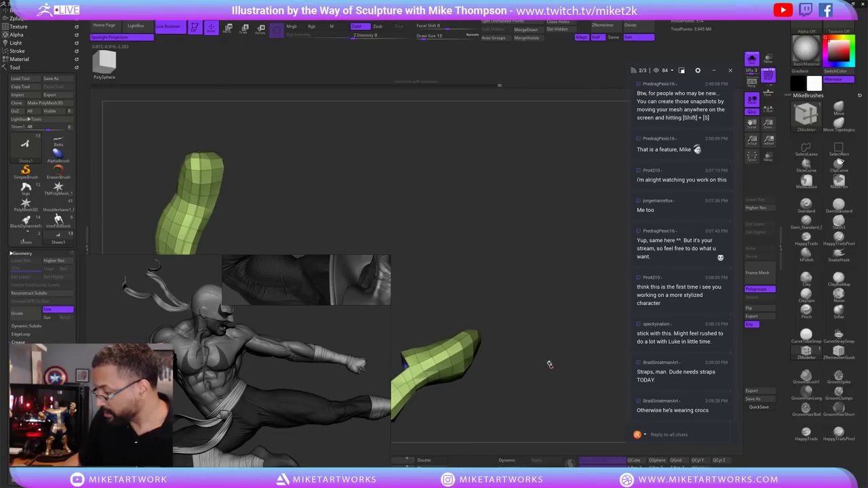
right_drag(492, 345, 542, 367)
drag(549, 365, 535, 377)
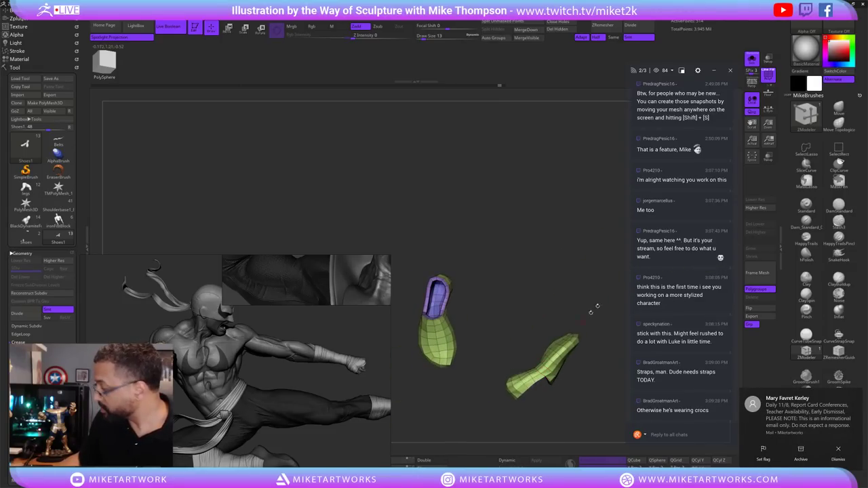
drag(591, 307, 559, 389)
drag(568, 354, 580, 326)
key(d)
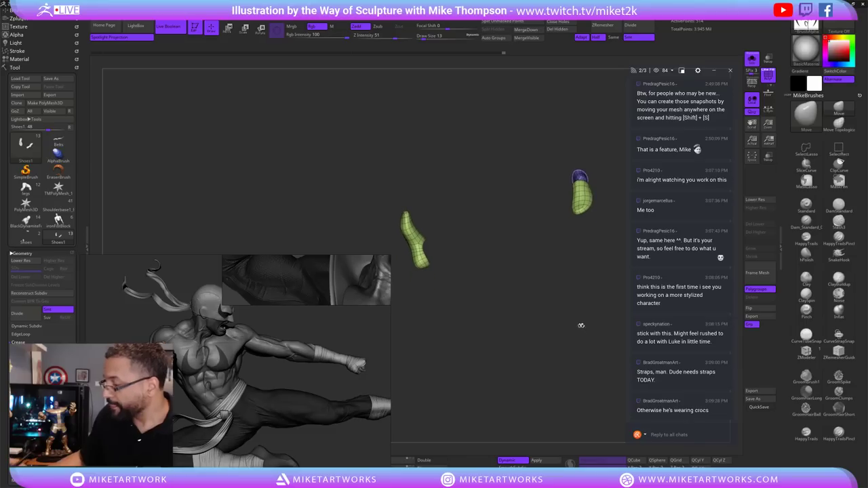
key(space)
key(shift+f)
drag(608, 387, 589, 367)
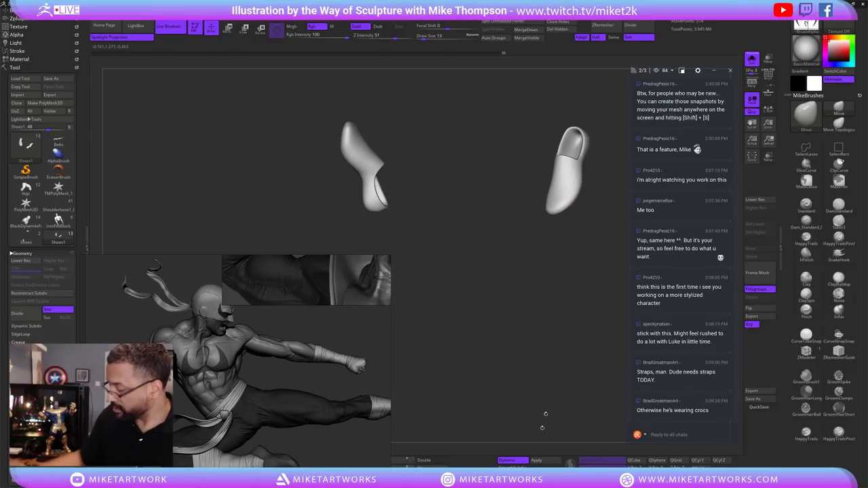
Show the slippers as faceted low-poly cages with polygroup colours and inspect the opening.
key(shift+d)
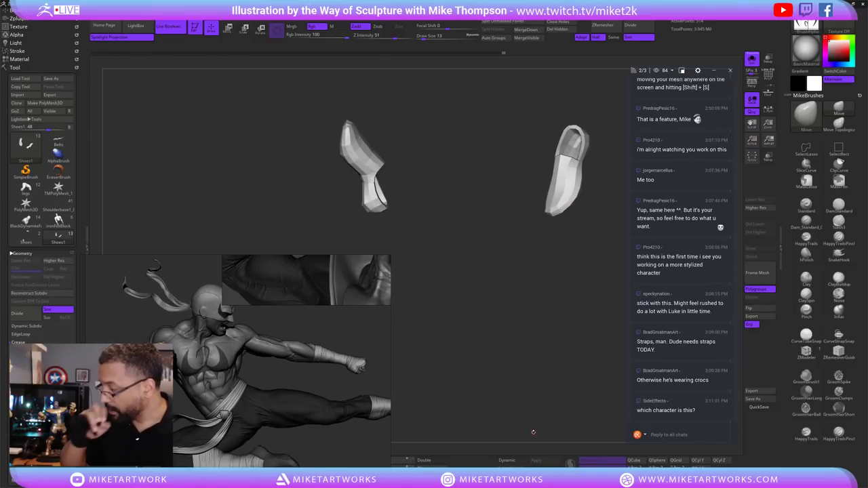
key(space)
key(shift+f)
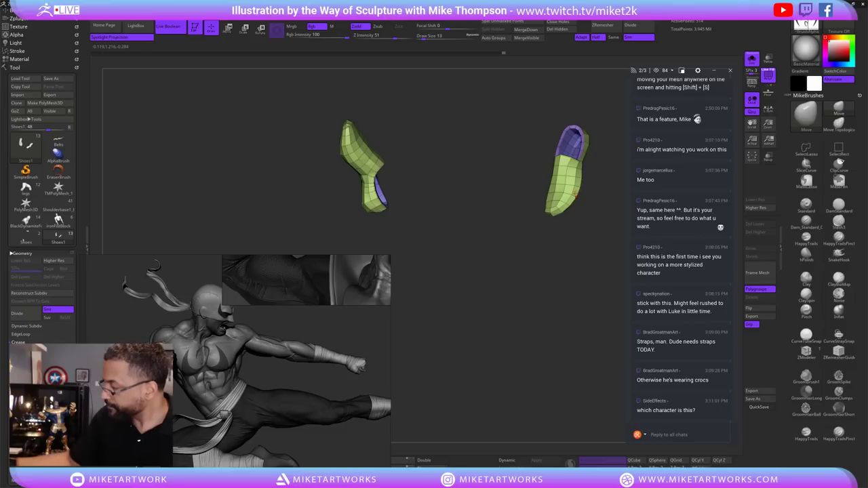
alt+drag(588, 318, 557, 287)
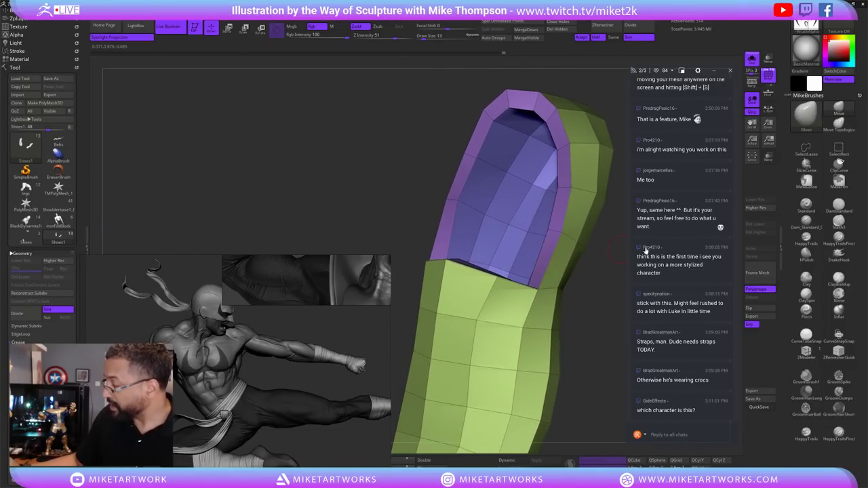
alt+drag(580, 319, 580, 334)
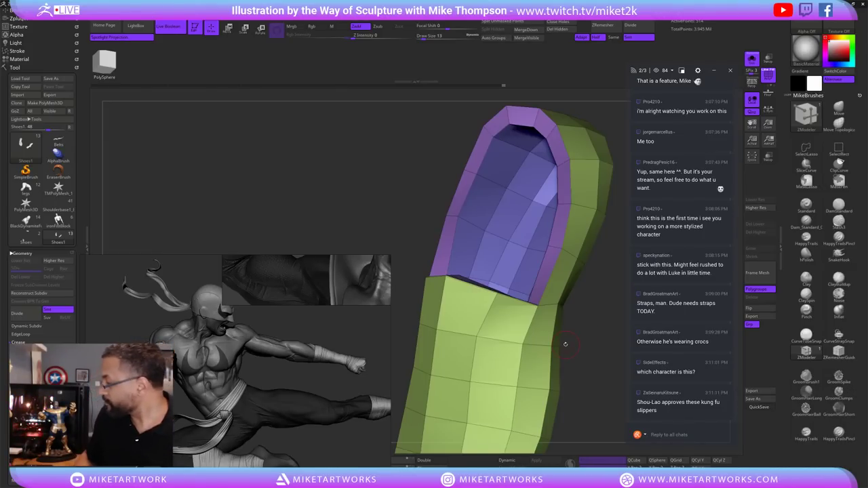
mouse_move(593, 400)
mouse_down()
mouse_move(594, 390)
mouse_move(585, 410)
mouse_up()
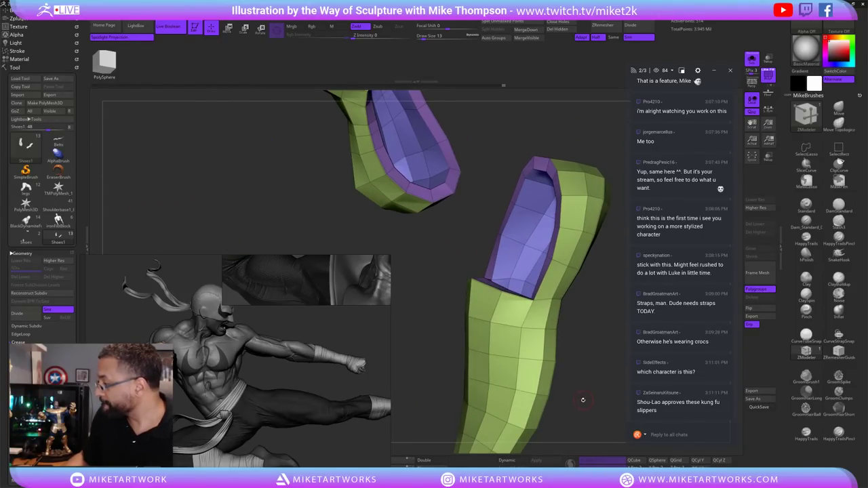
drag(584, 401, 586, 408)
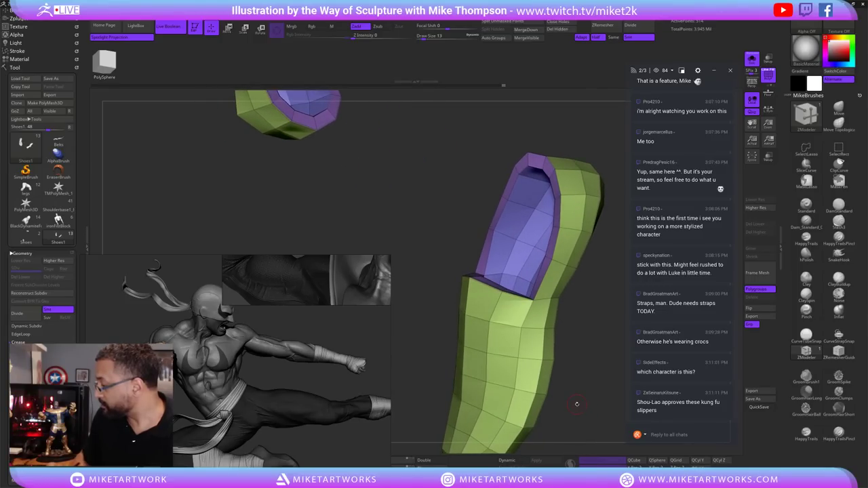
Orbit to the other slipper, then turn Solo off to show the full character.
drag(576, 404, 561, 405)
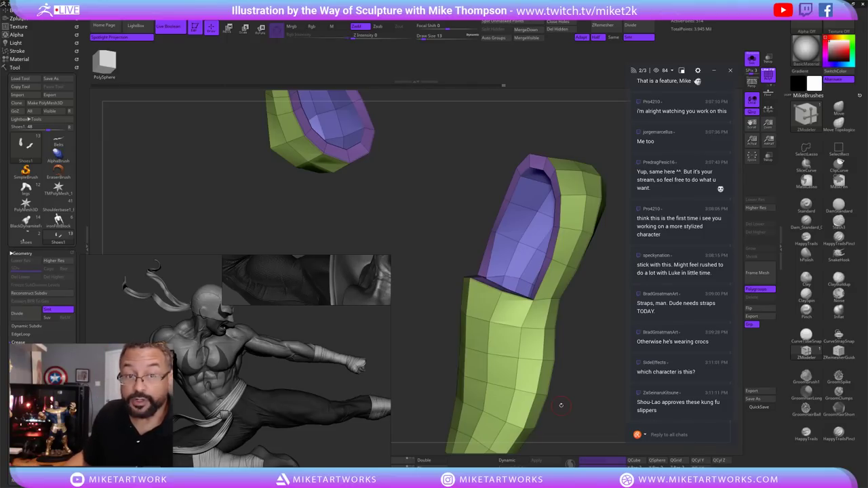
drag(601, 395, 543, 287)
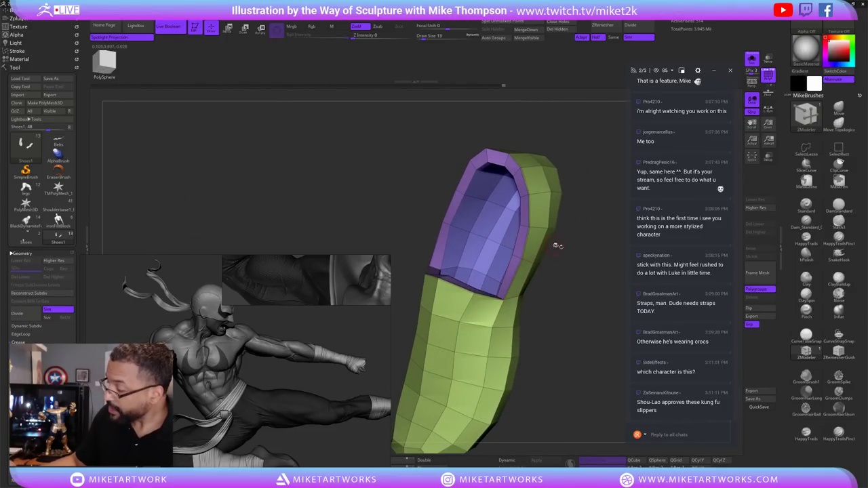
right_drag(510, 287, 500, 278)
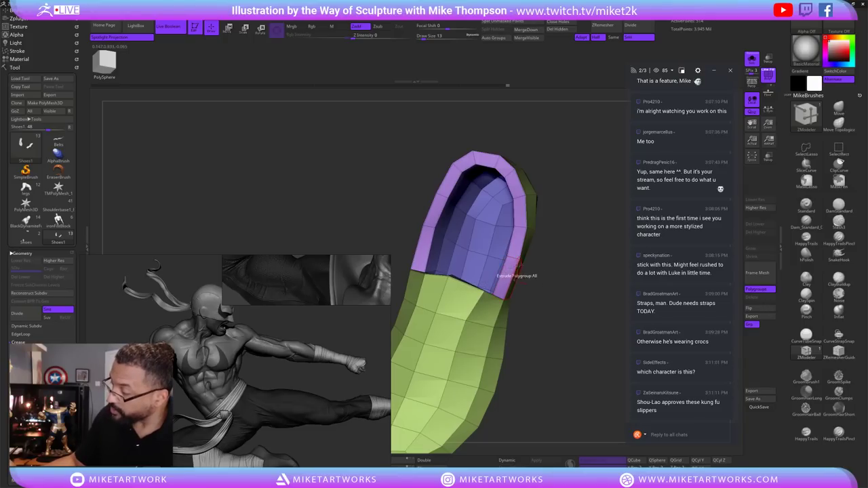
right_drag(549, 351, 570, 379)
click(752, 59)
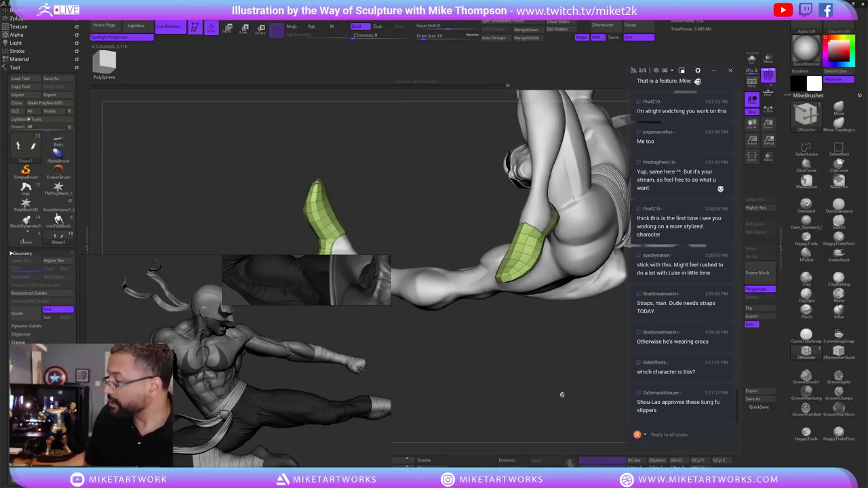
right_drag(536, 353, 596, 355)
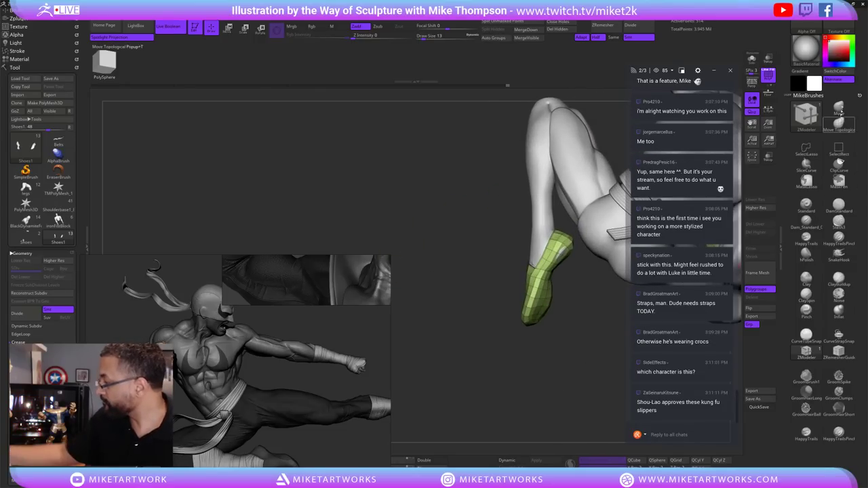
Set Draw Size to 74 and orbit around the legs to check both slippers.
key(s)
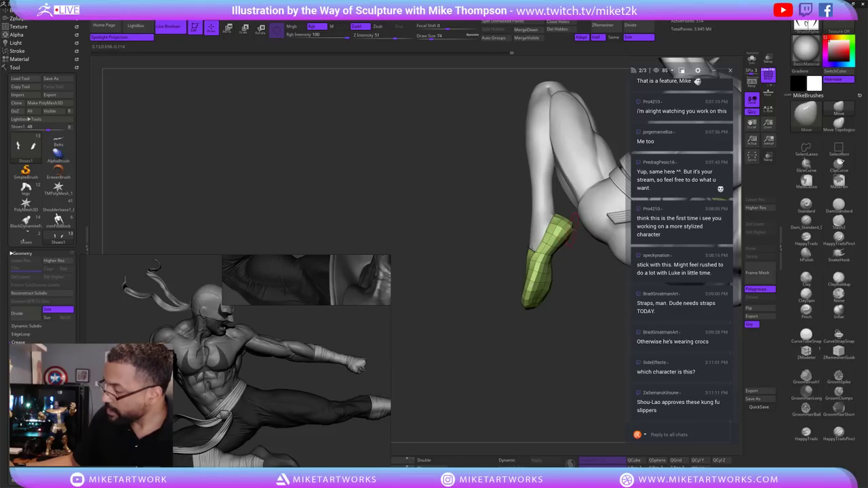
right_drag(579, 315, 572, 243)
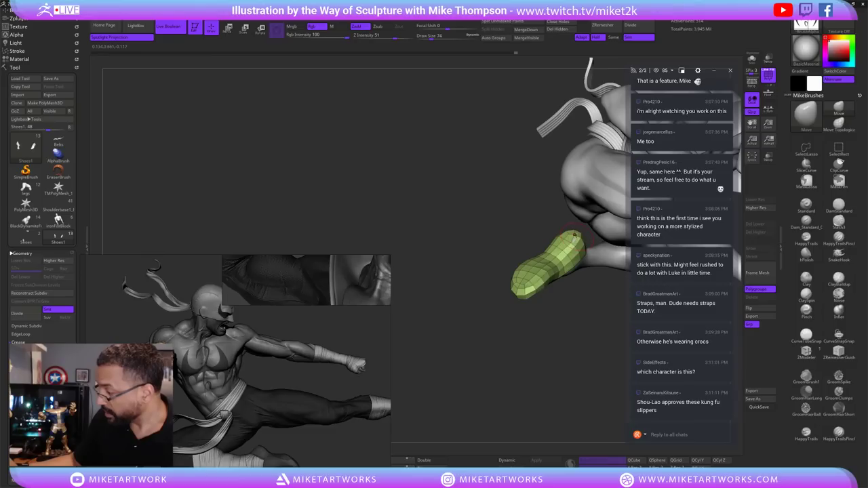
right_drag(574, 329, 542, 281)
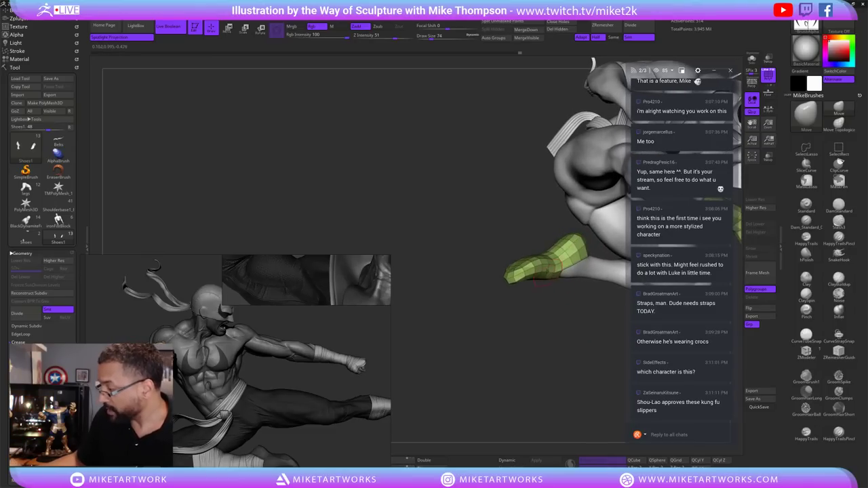
right_drag(564, 326, 563, 397)
Turn Dynamic smoothing back on and orbit around the whole character.
click(511, 461)
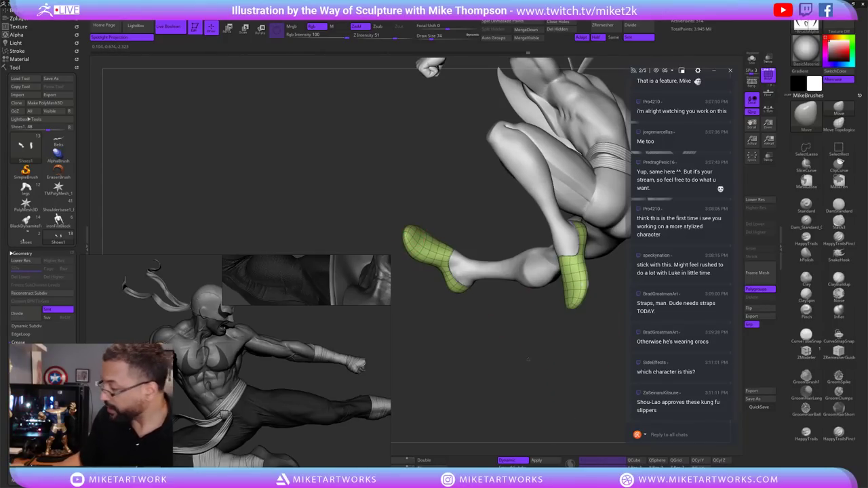
right_drag(528, 361, 457, 270)
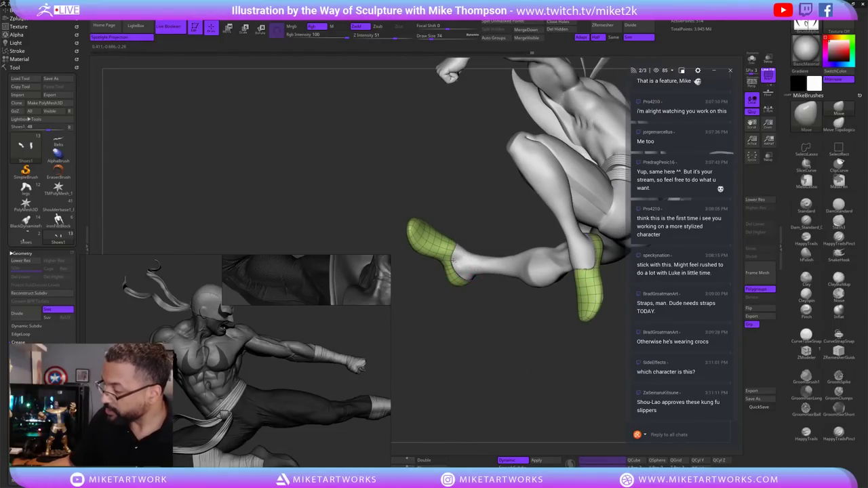
right_drag(486, 327, 504, 337)
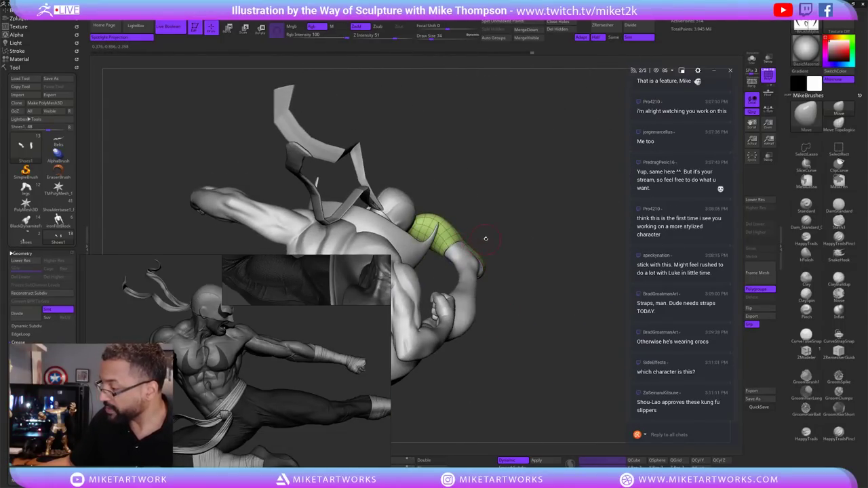
right_drag(555, 313, 515, 354)
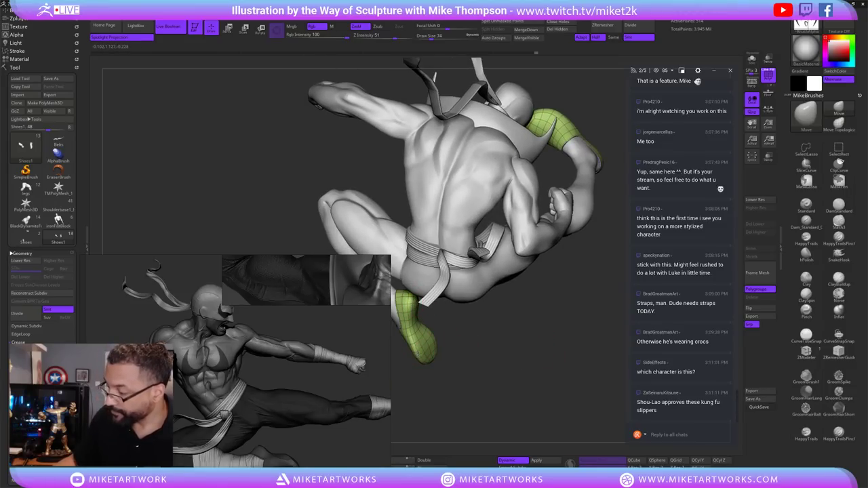
right_drag(481, 358, 465, 333)
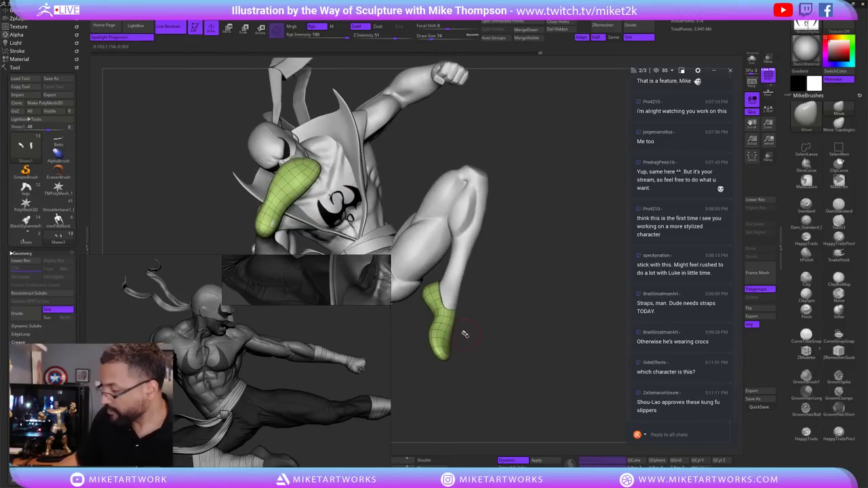
right_drag(515, 357, 485, 347)
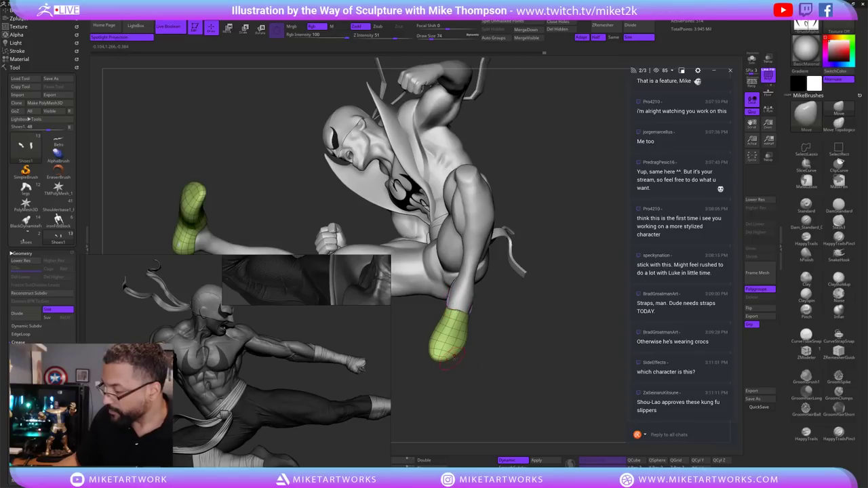
Reduce the draw size and save the project with Ctrl+S.
key(s)
key(ctrl+s)
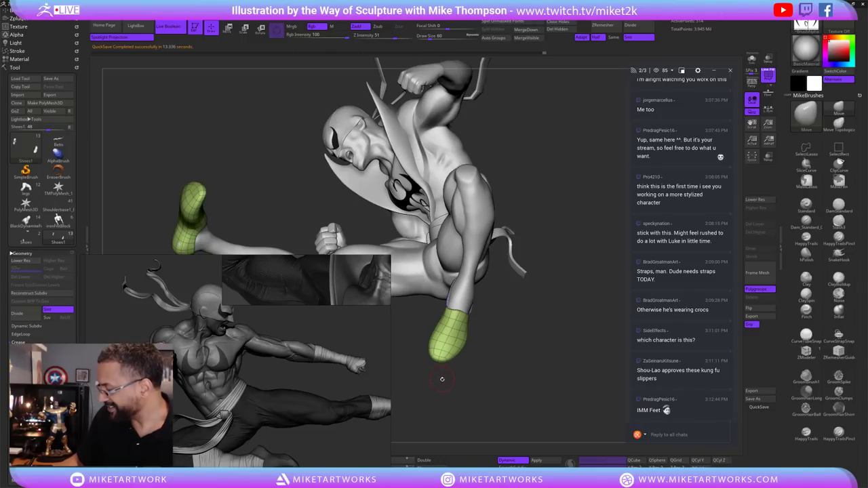
drag(447, 387, 431, 251)
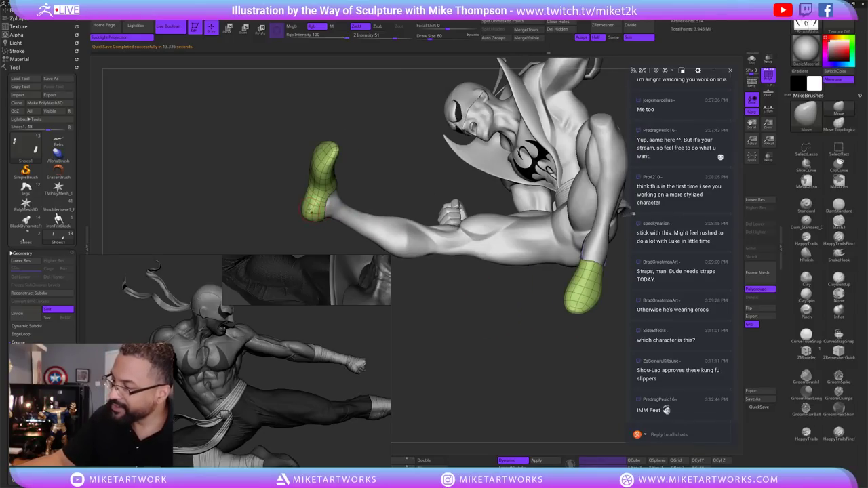
drag(505, 391, 574, 303)
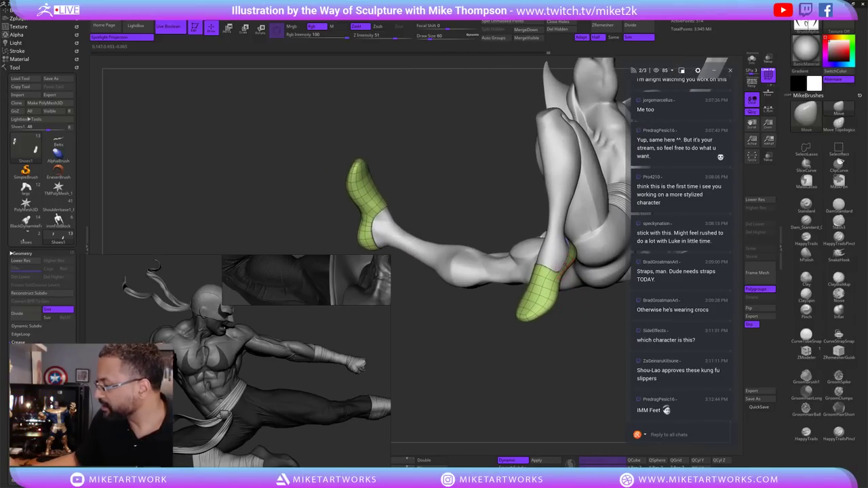
drag(567, 364, 546, 367)
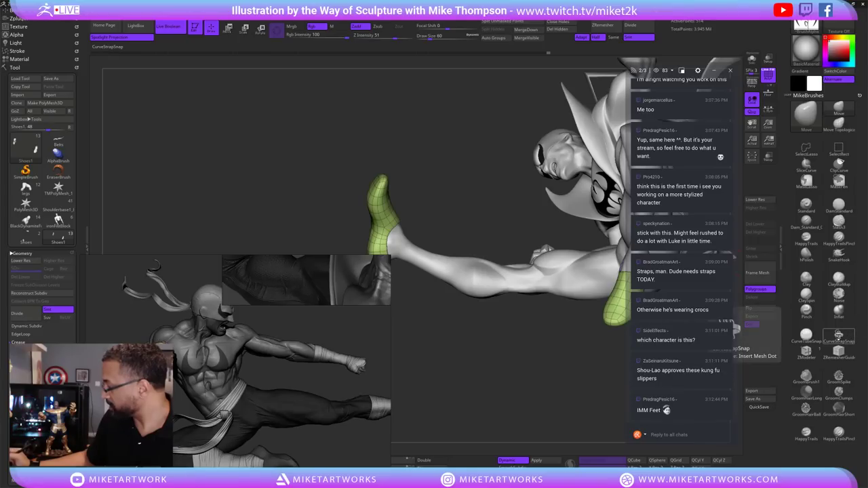
Make the Lowerbody1_3 mesh the active subtool and restore the default palette layout.
click(840, 335)
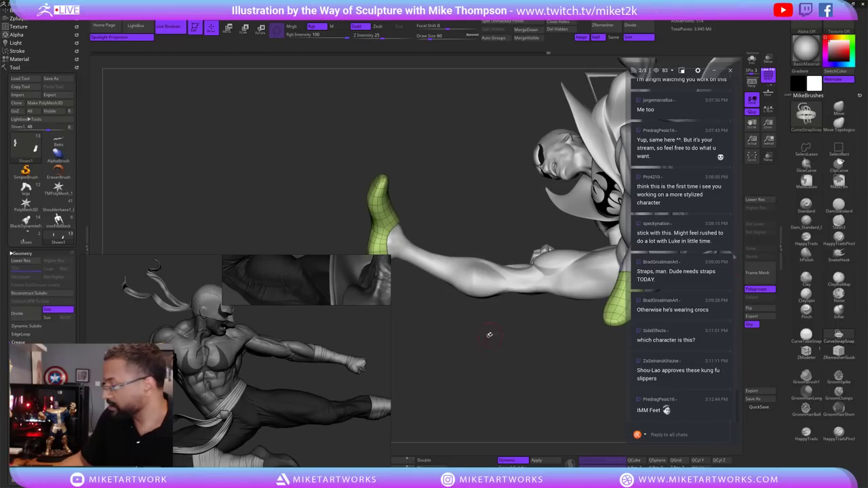
drag(489, 334, 481, 280)
alt+click(480, 278)
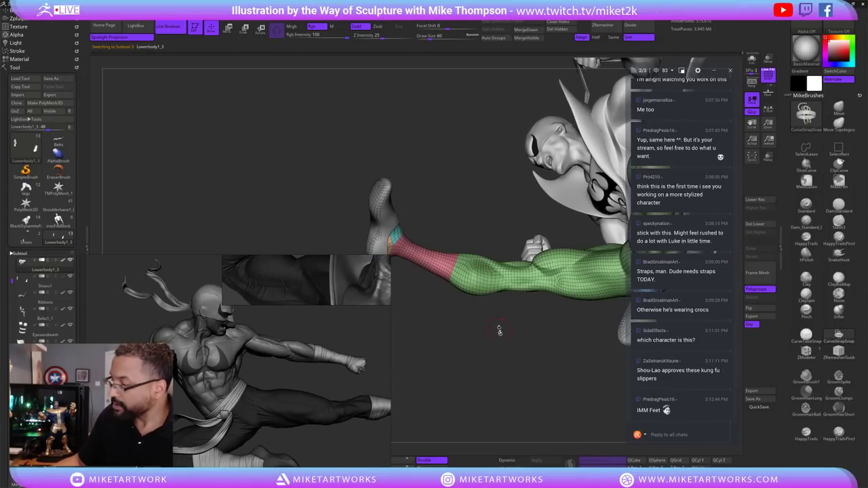
mouse_move(490, 346)
mouse_down()
mouse_move(485, 338)
mouse_move(485, 352)
mouse_up()
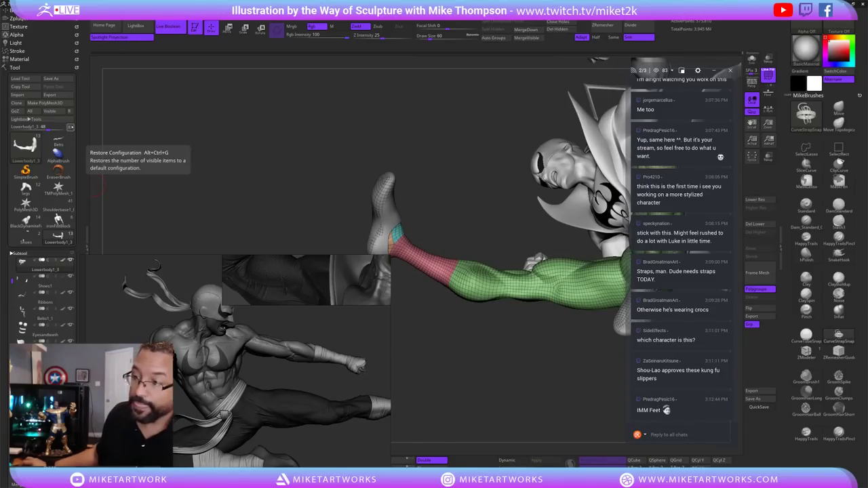
click(70, 127)
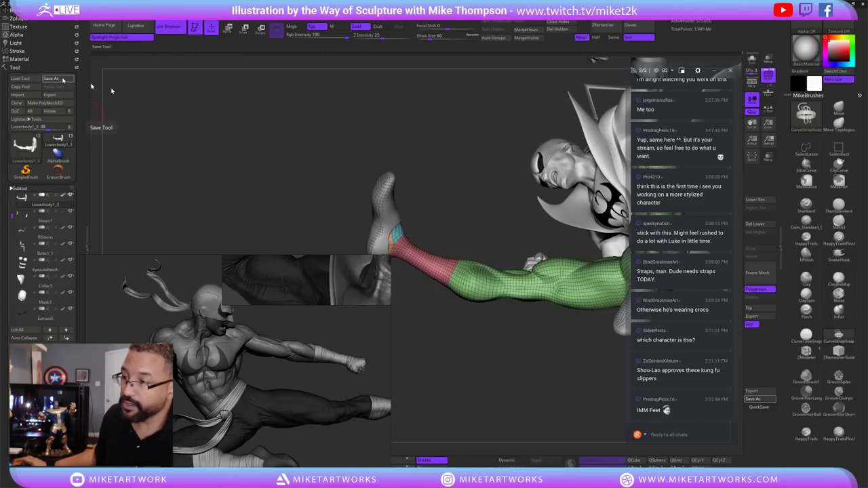
Save the tool over the existing IFWIP5.ZTL file, confirming the replacement.
click(62, 78)
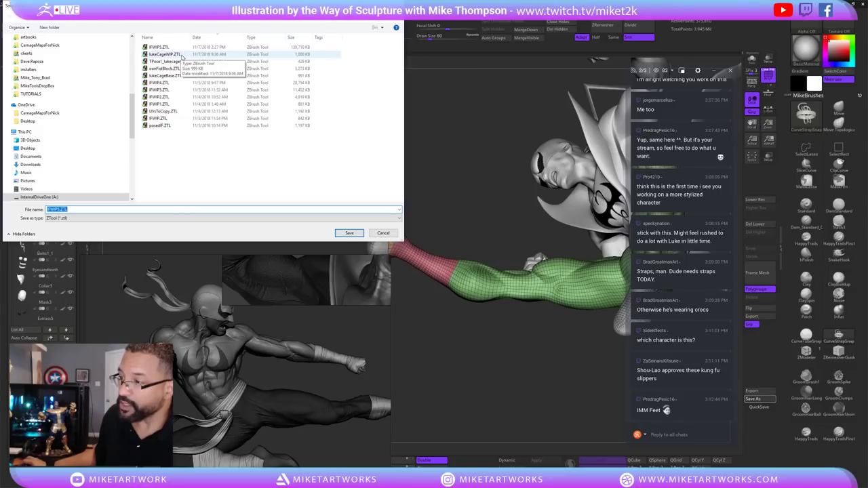
click(349, 233)
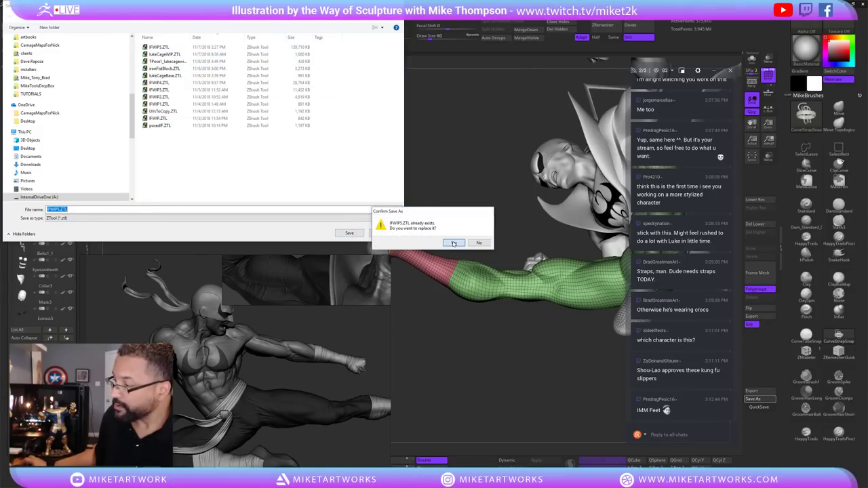
click(453, 242)
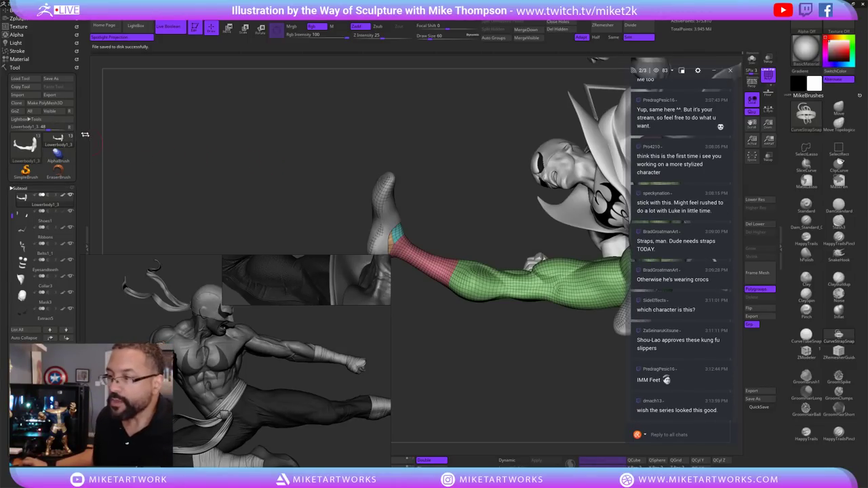
Clone the lower-body tool, select its Lowerbody1_3 leg mesh and drop one subdivision level with Shift+D.
click(19, 103)
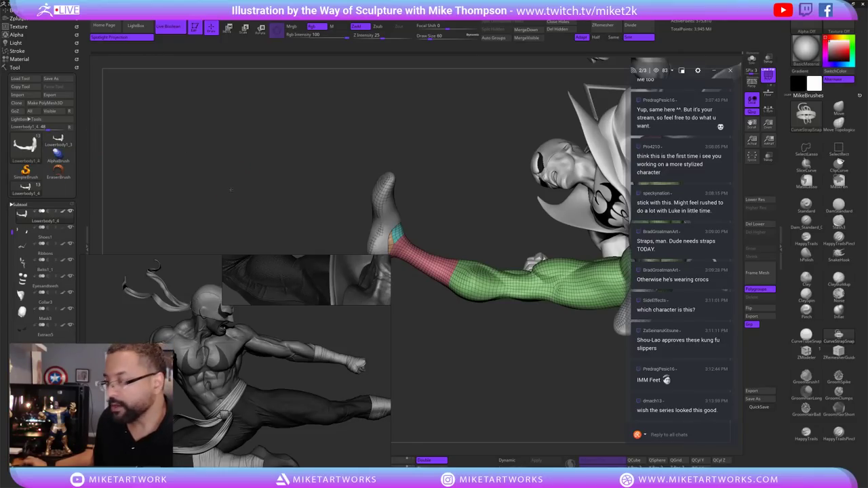
click(45, 239)
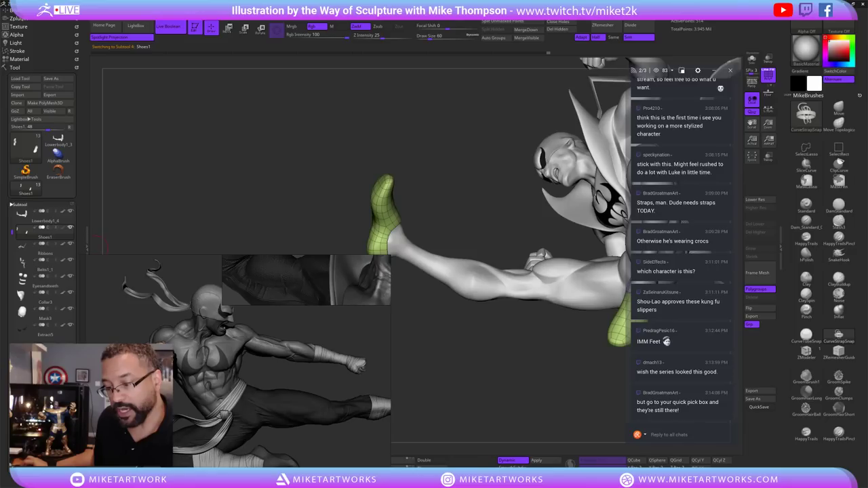
click(62, 144)
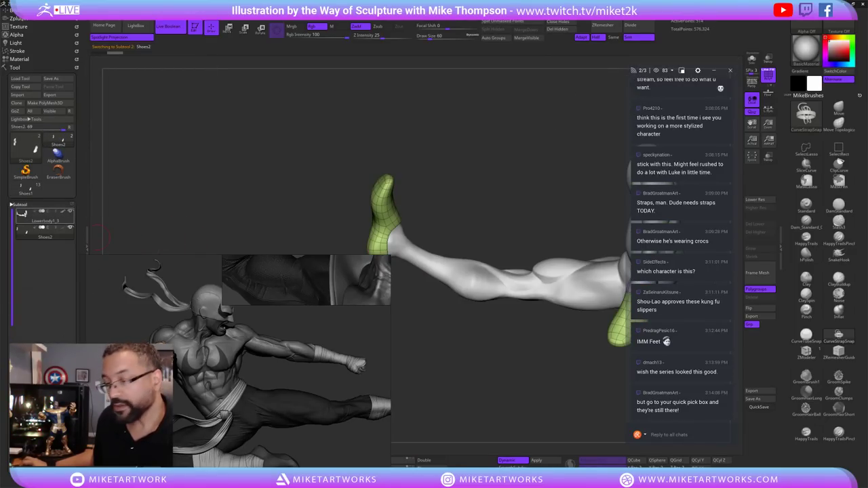
click(45, 215)
mouse_move(445, 380)
mouse_down()
mouse_move(493, 338)
mouse_move(432, 294)
mouse_up()
key(shift+d)
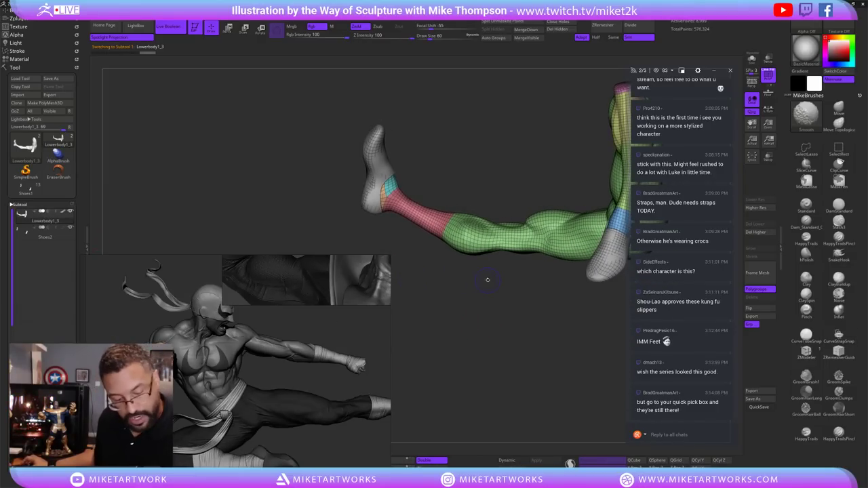
Delete the leg's higher subdivision levels with Del Higher.
mouse_move(539, 302)
mouse_down()
mouse_move(500, 333)
mouse_move(540, 373)
mouse_up()
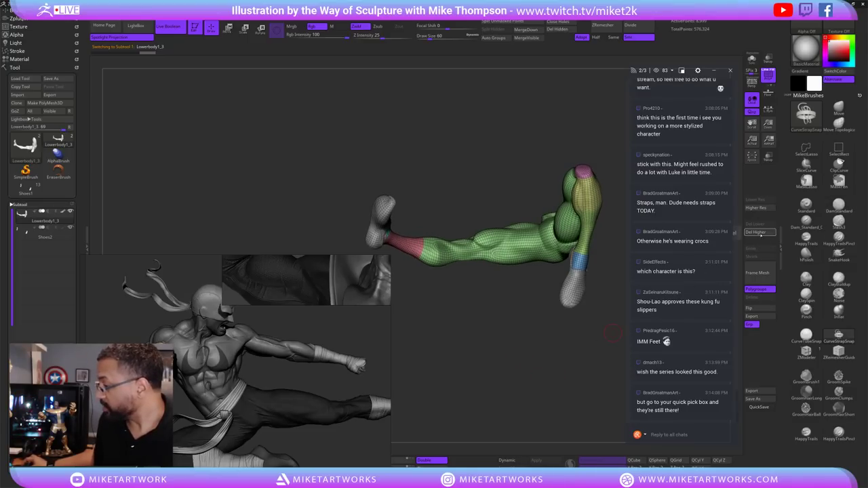
click(759, 232)
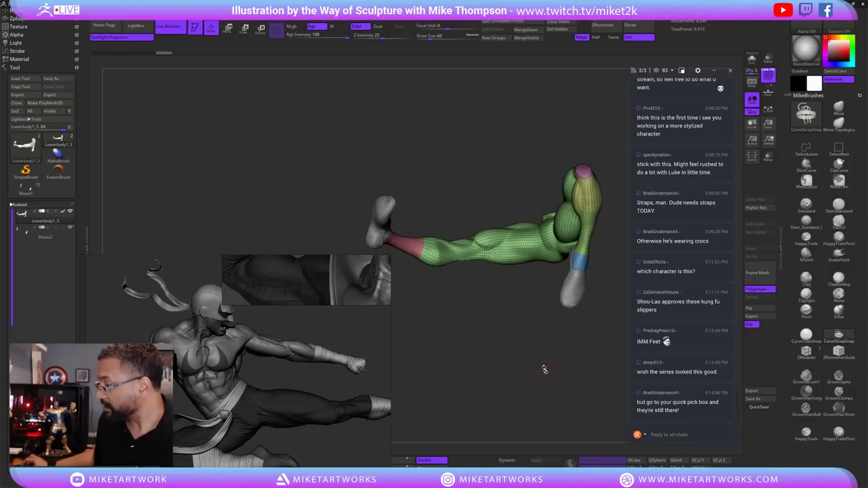
drag(545, 369, 486, 315)
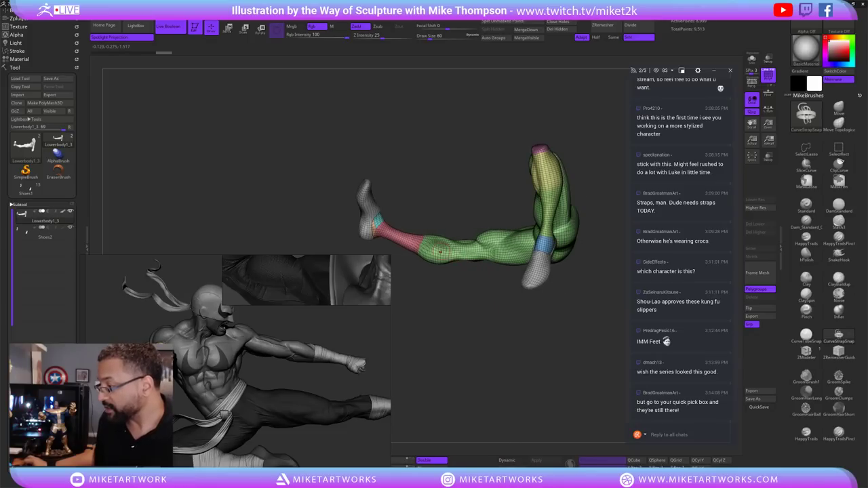
drag(432, 242, 398, 236)
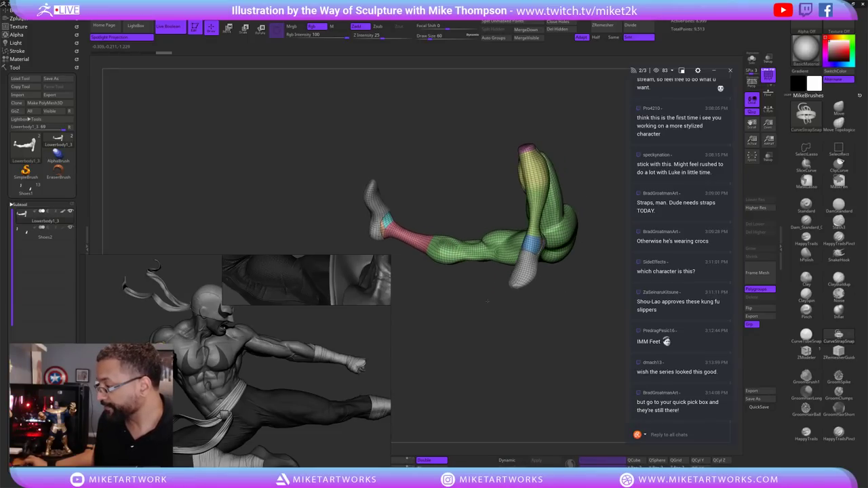
Solo the leg mesh and lasso-isolate the two feet, undoing a first grouping attempt.
key(ctrl+shift)
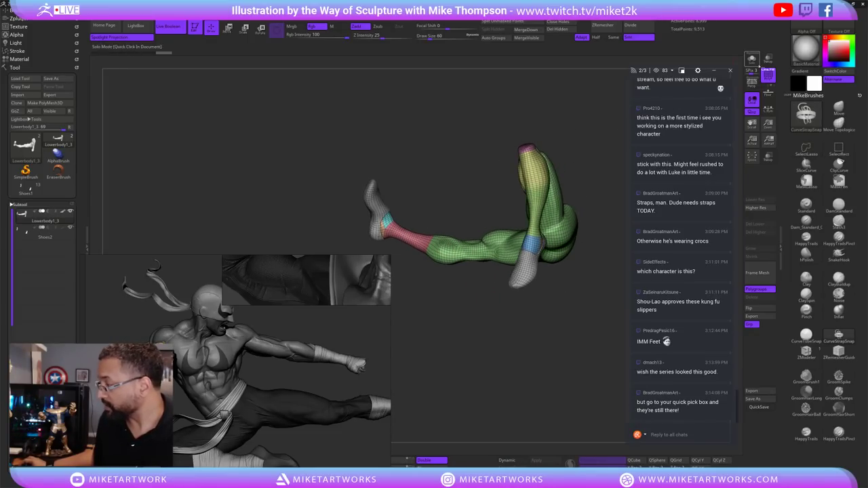
click(752, 59)
drag(447, 288, 407, 253)
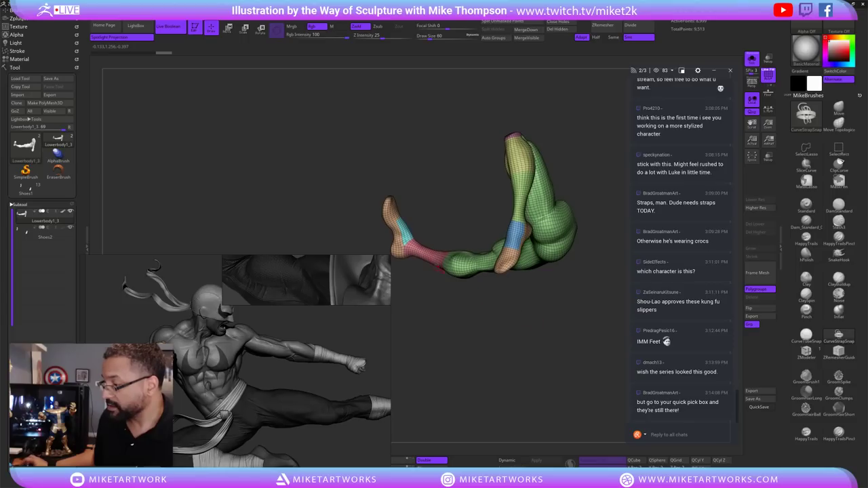
key(ctrl+shift)
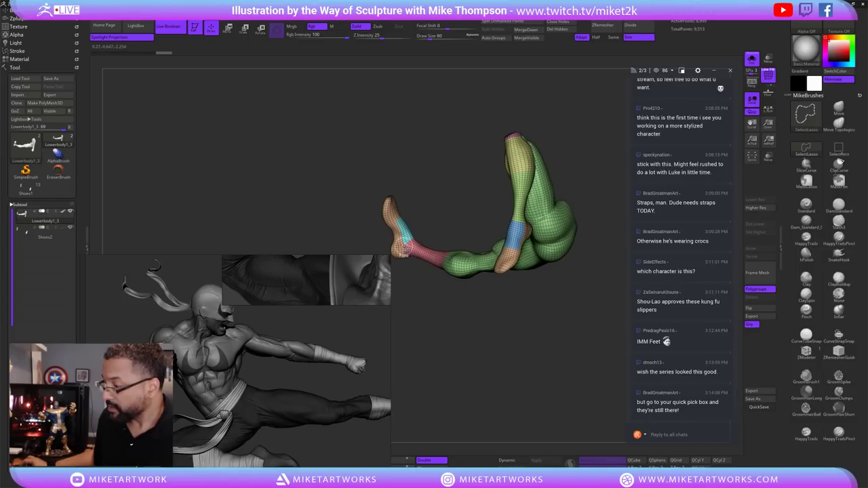
ctrl+shift+click(401, 253)
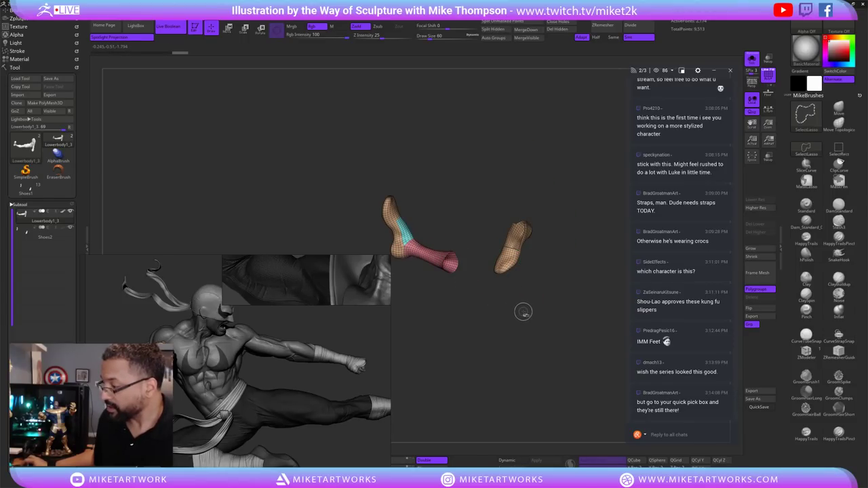
key(ctrl+w)
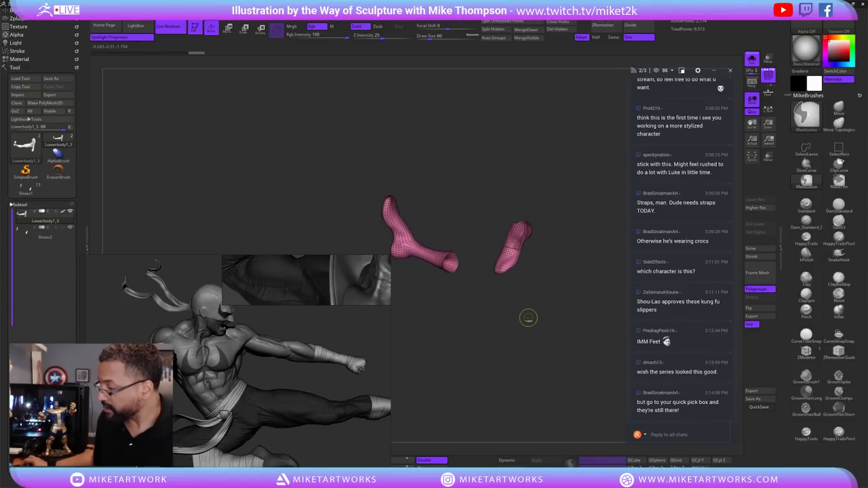
drag(528, 318, 455, 329)
key(ctrl+z)
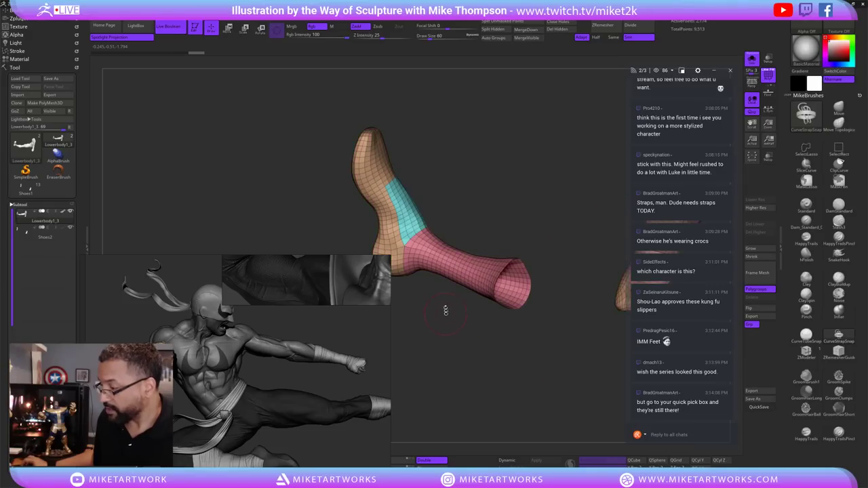
Reselect the foot area with a lasso and group the visible foot parts into one polygroup.
key(ctrl+shift)
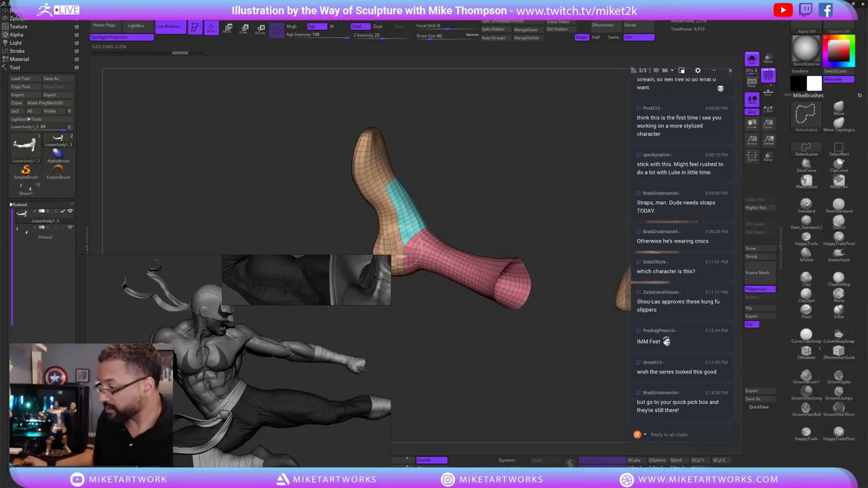
ctrl+shift+drag(405, 247, 422, 248)
key(shift+f)
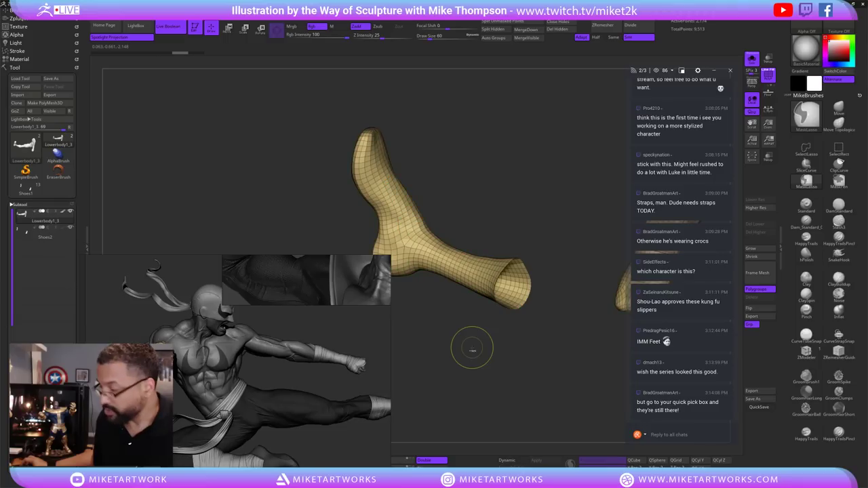
key(ctrl+w)
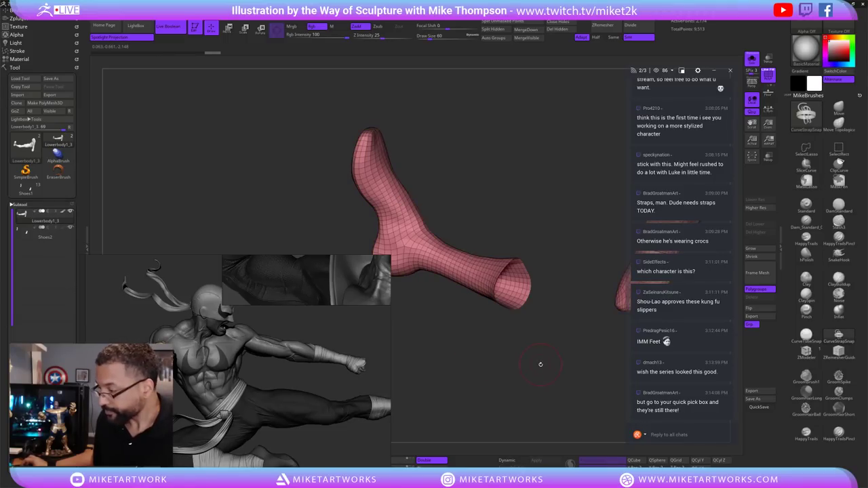
mouse_move(559, 375)
mouse_down()
mouse_move(516, 363)
mouse_move(562, 349)
mouse_move(502, 298)
mouse_up()
ctrl+shift+click(530, 359)
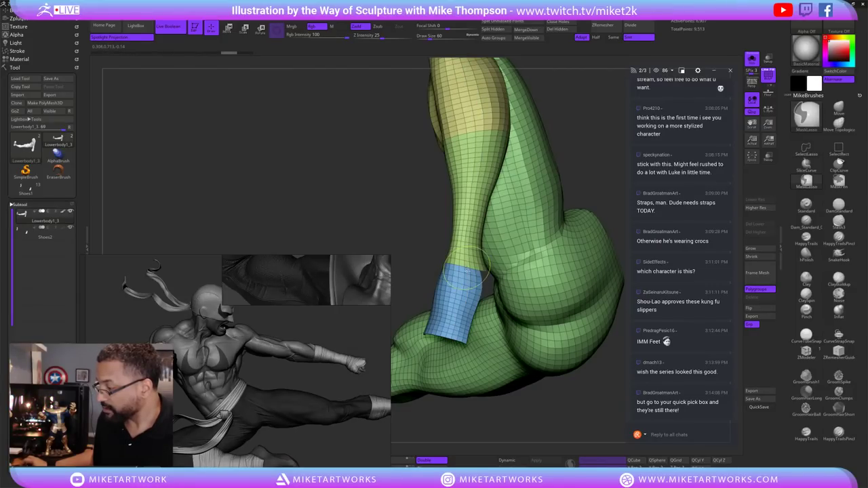
ctrl+shift+click(464, 269)
ctrl+shift+click(592, 414)
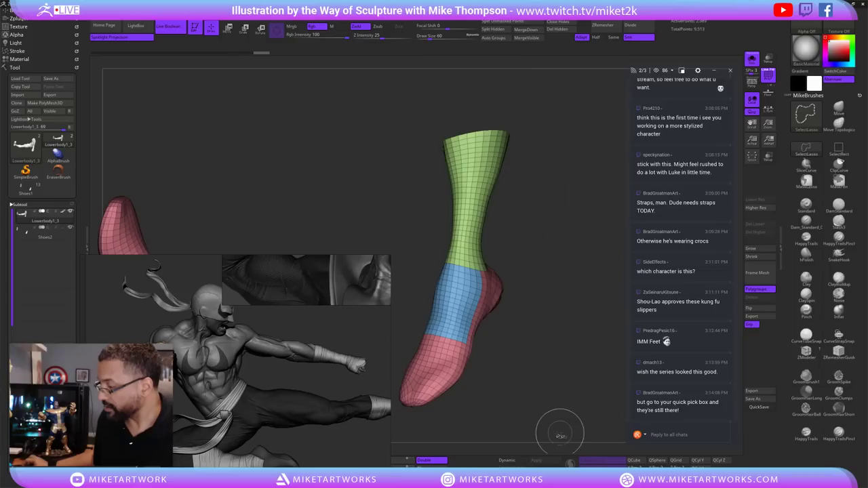
alt+drag(556, 448, 553, 310)
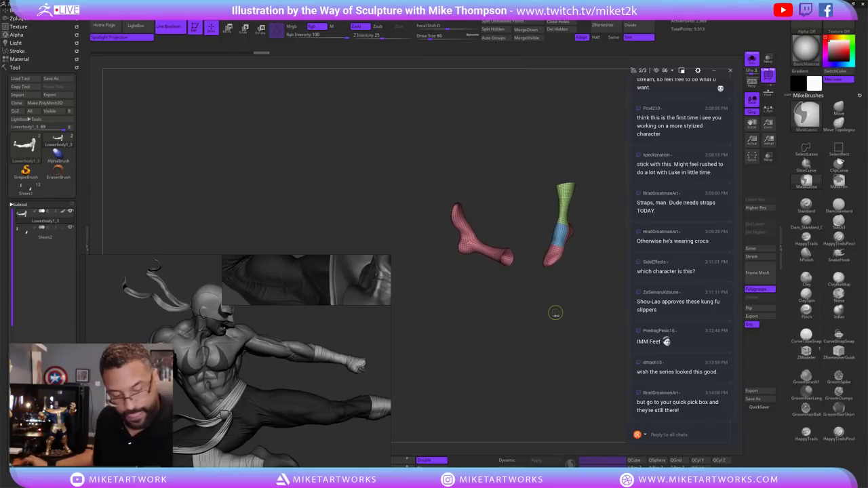
key(ctrl+w)
Give the rest of the leg its own polygroup, then unhide the feet alongside it.
ctrl+shift+click(564, 329)
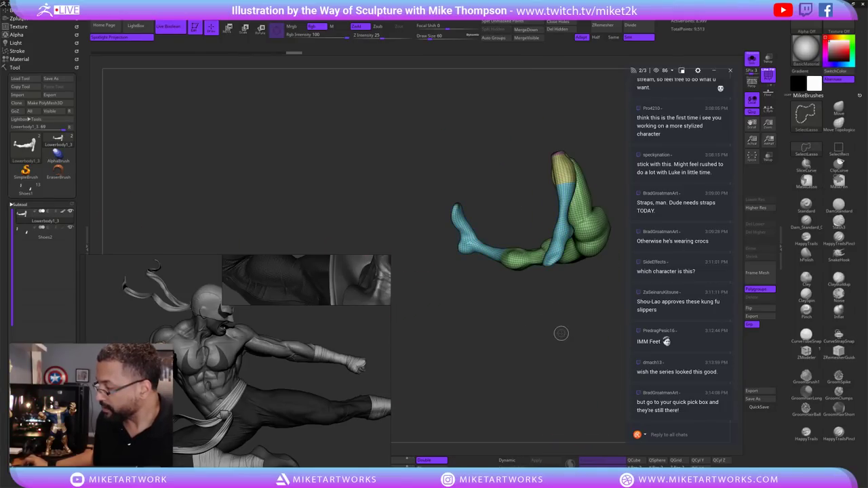
mouse_move(568, 337)
mouse_down()
mouse_move(540, 333)
mouse_move(549, 257)
mouse_up()
ctrl+shift+click(550, 258)
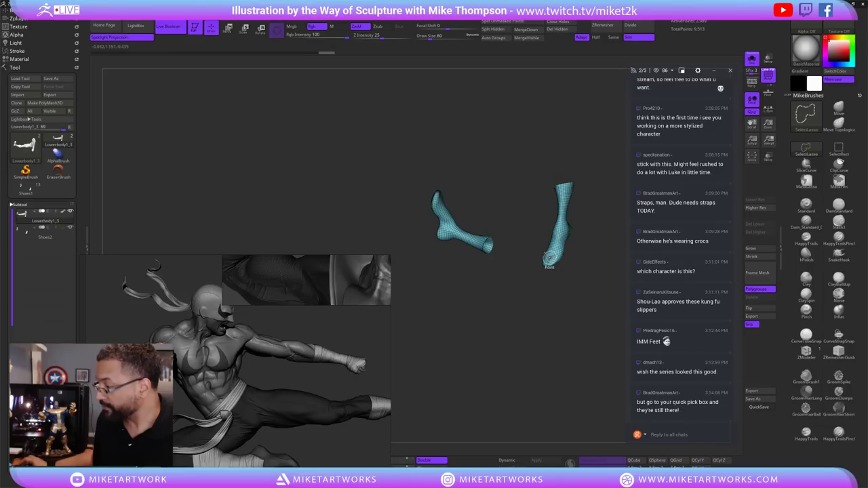
mouse_move(541, 336)
ctrl+shift+mouse_down()
mouse_move(530, 360)
mouse_move(586, 323)
mouse_move(509, 353)
mouse_move(523, 384)
mouse_move(491, 390)
mouse_move(529, 355)
mouse_move(512, 365)
mouse_move(512, 381)
mouse_move(525, 397)
mouse_move(441, 341)
mouse_move(460, 354)
mouse_move(451, 359)
ctrl+shift+mouse_up()
key(ctrl+w)
ctrl+shift+click(552, 333)
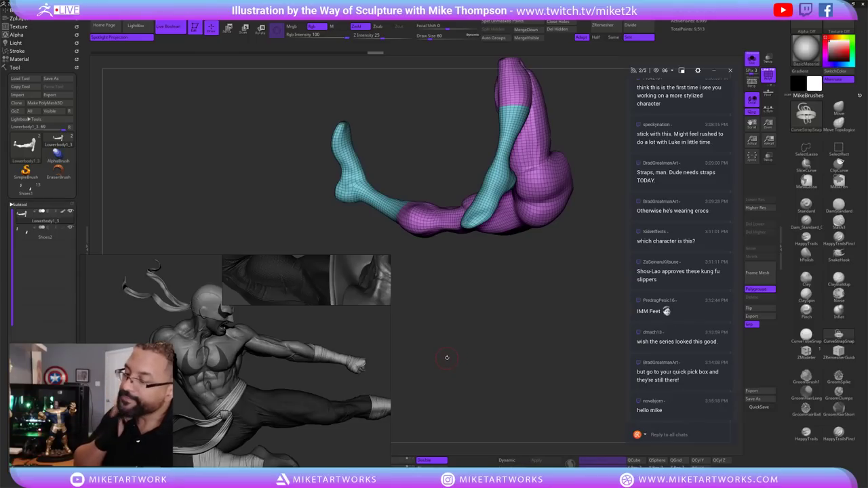
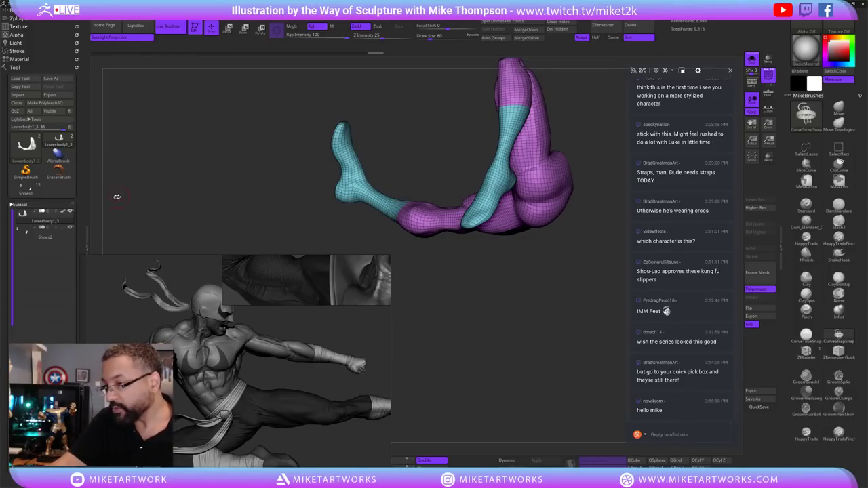
Orbit the view until the cyan shin and foot stand upright, seen side-on.
drag(556, 364, 505, 378)
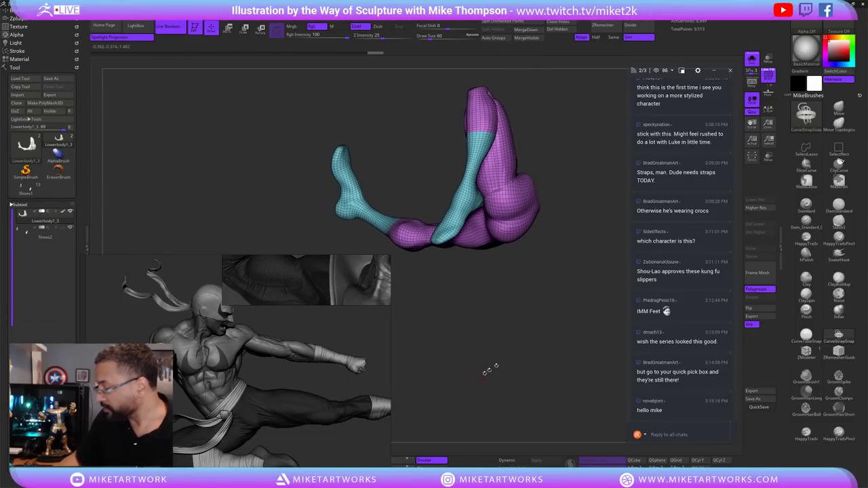
drag(541, 357, 630, 331)
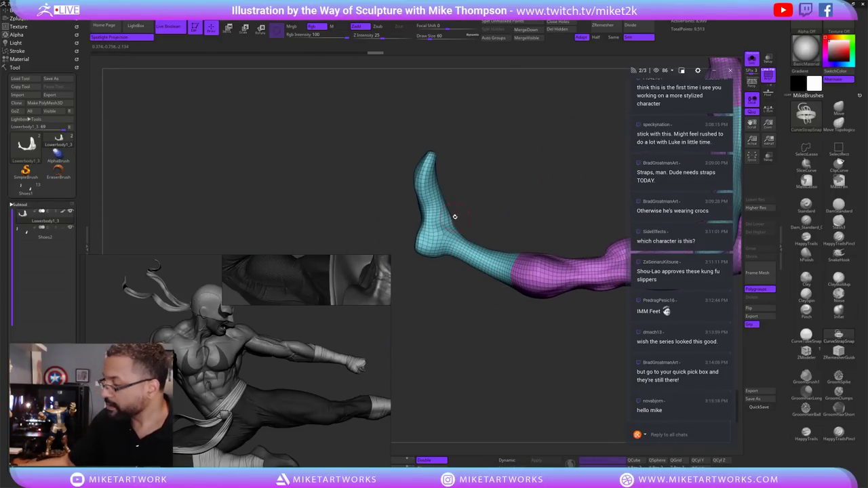
drag(468, 201, 443, 222)
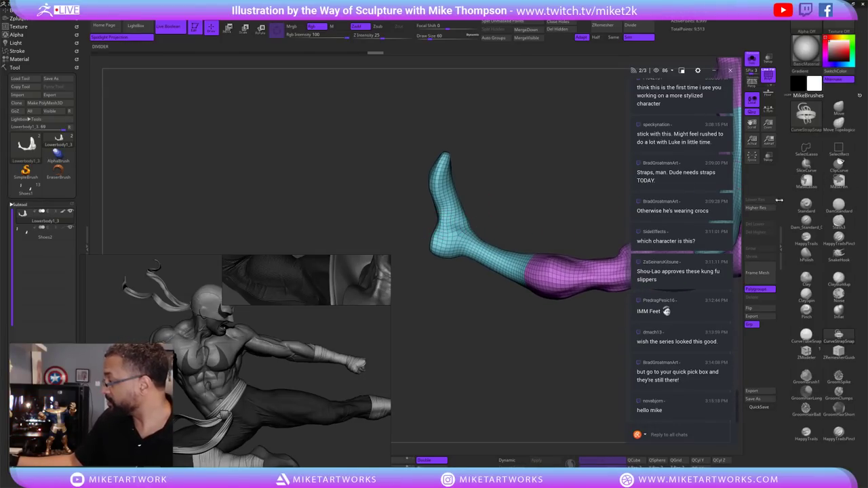
drag(488, 217, 528, 221)
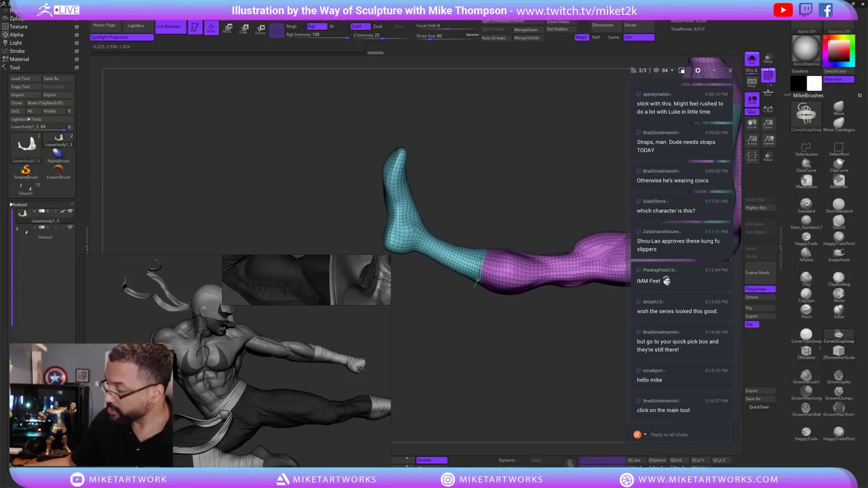
Draw a CurveStrapSnap strap band around the shin at the cyan/purple border.
mouse_move(529, 334)
mouse_down()
mouse_move(553, 356)
mouse_move(569, 343)
mouse_move(549, 357)
mouse_up()
key(s)
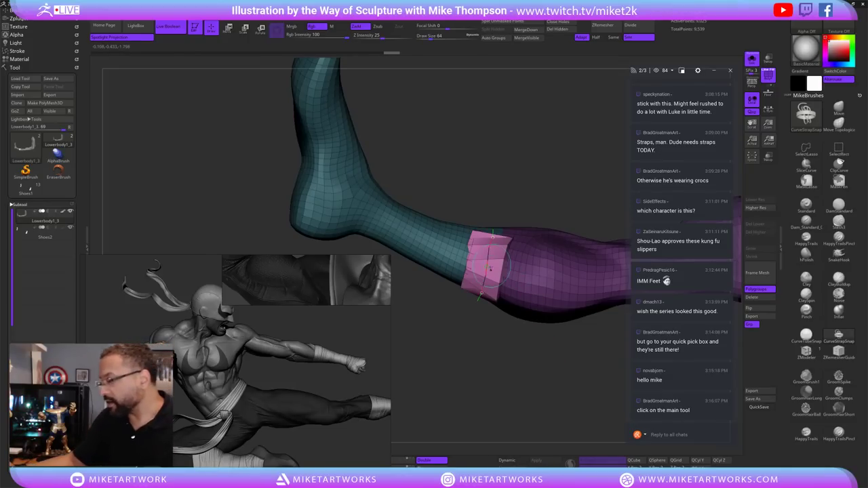
key(q)
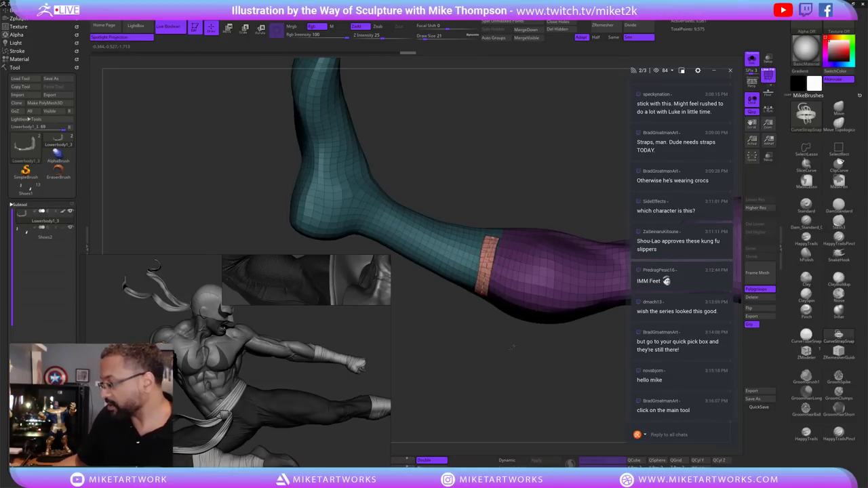
mouse_move(505, 355)
mouse_down()
mouse_move(505, 348)
mouse_move(515, 355)
mouse_move(504, 349)
mouse_up()
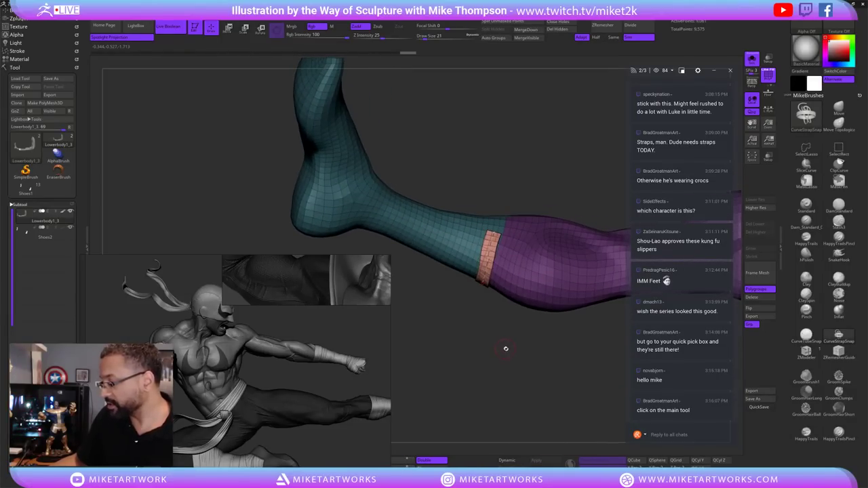
Set the draw size to 64, then settle back on 27.
text(s64)
key(Return)
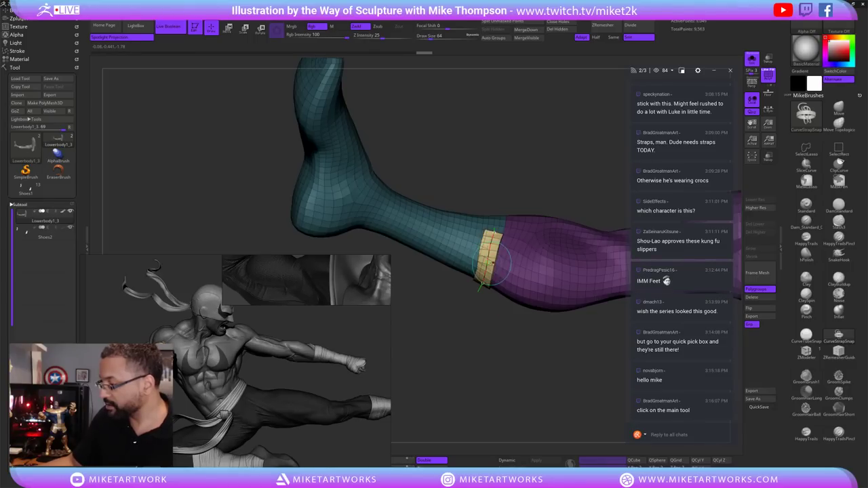
key(bracketleft)
key(bracketleft)
key(bracketleft)
mouse_move(501, 339)
mouse_down()
mouse_move(521, 347)
mouse_move(509, 319)
mouse_up()
key(bracketright)
key(bracketright)
key(bracketright)
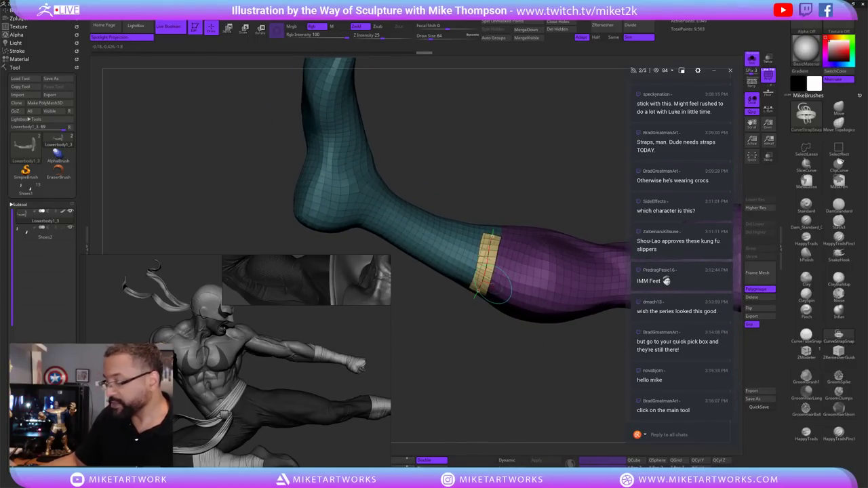
key(bracketleft)
key(bracketleft)
key(bracketleft)
click(19, 51)
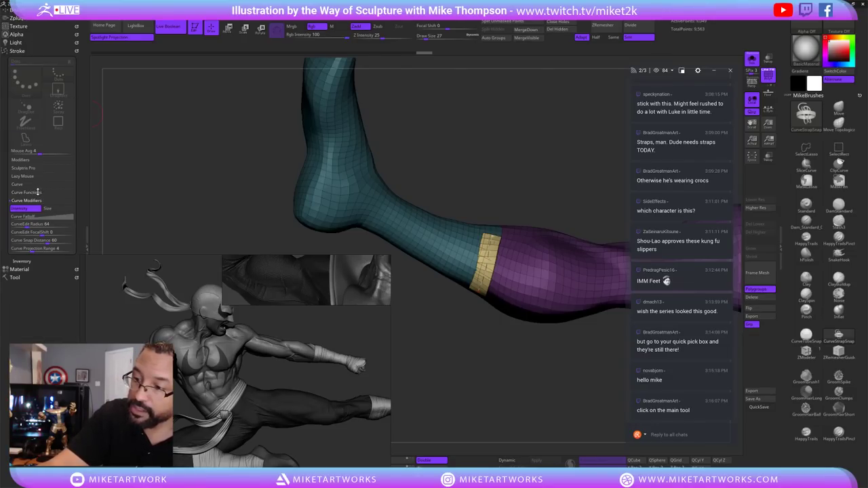
In Stroke › Curve, raise CurveStep to about 1.2 and regenerate the strap.
click(27, 192)
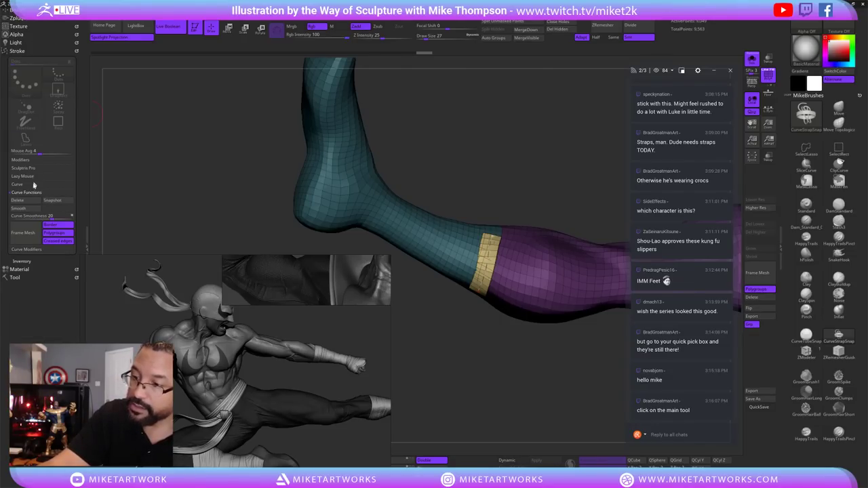
click(21, 183)
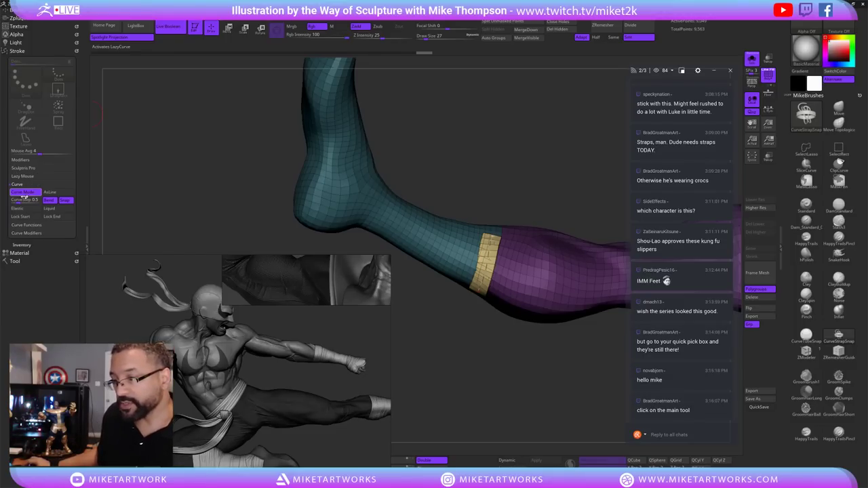
drag(19, 200, 25, 201)
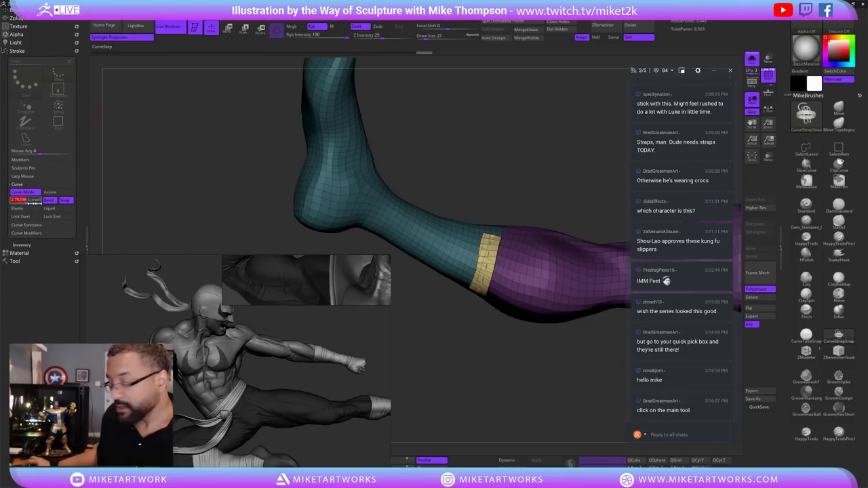
click(486, 273)
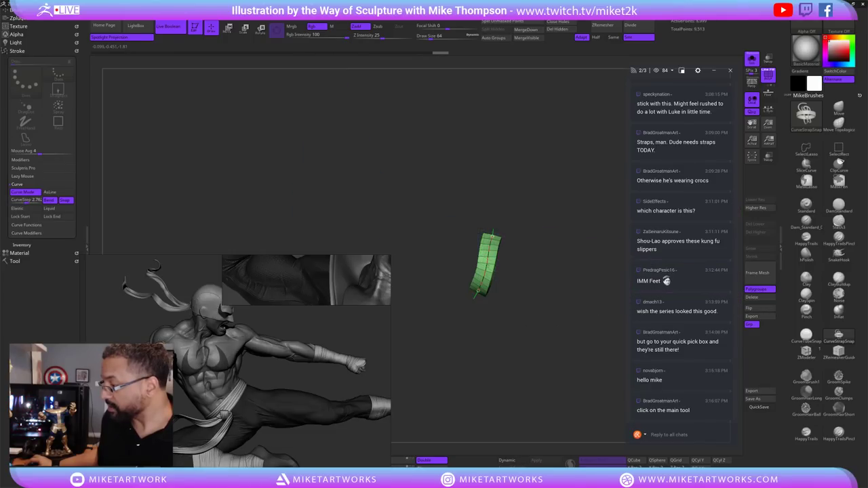
drag(486, 271, 521, 246)
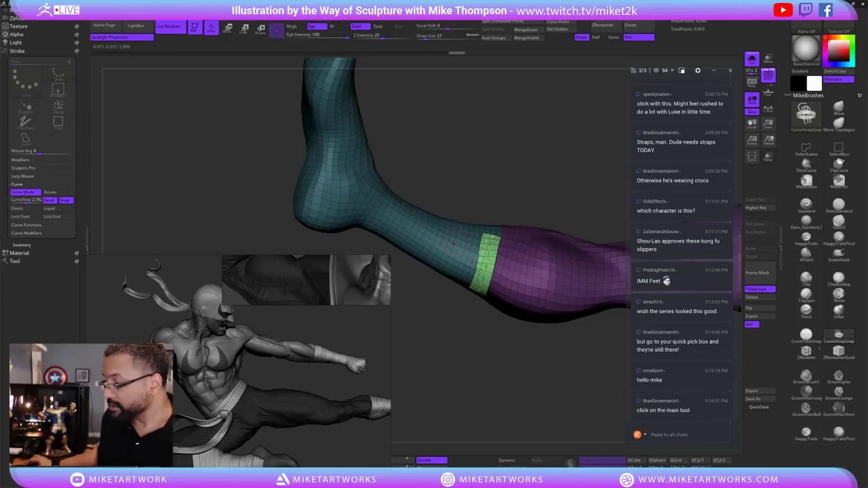
Scrub Undo History back to remove the strap, then select the CurveStep value for editing.
key(ctrl)
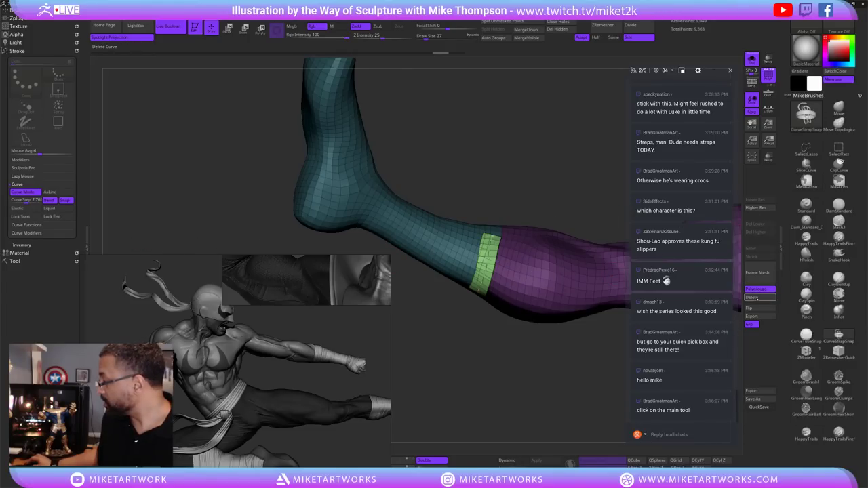
key(ctrl)
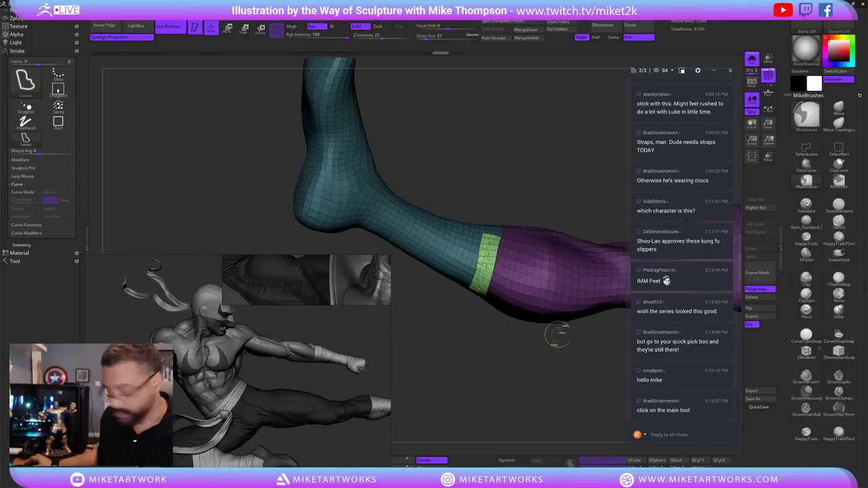
drag(436, 54, 391, 61)
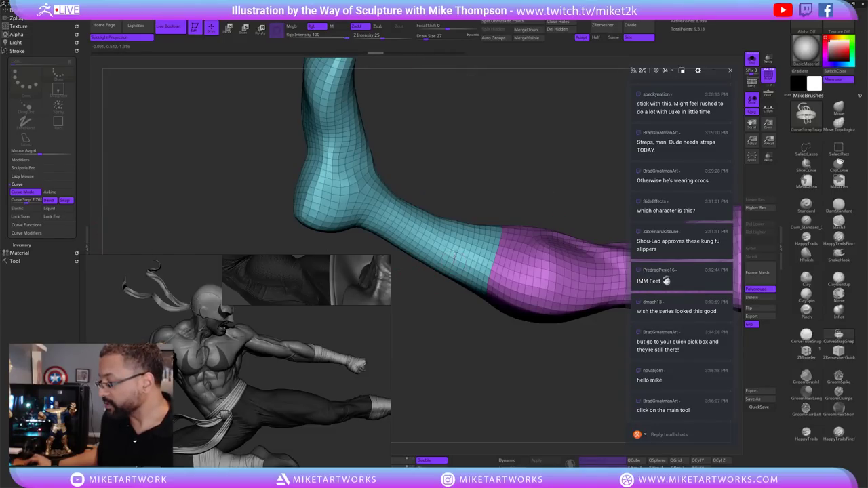
drag(462, 211, 464, 212)
click(510, 200)
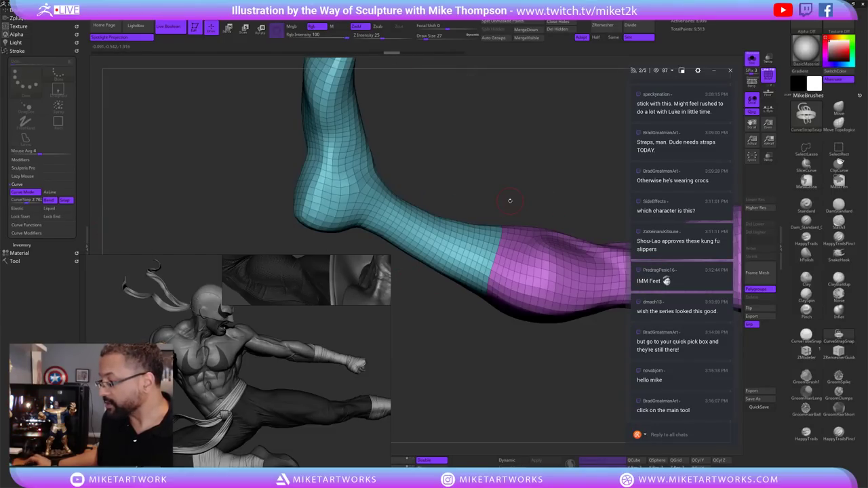
click(27, 201)
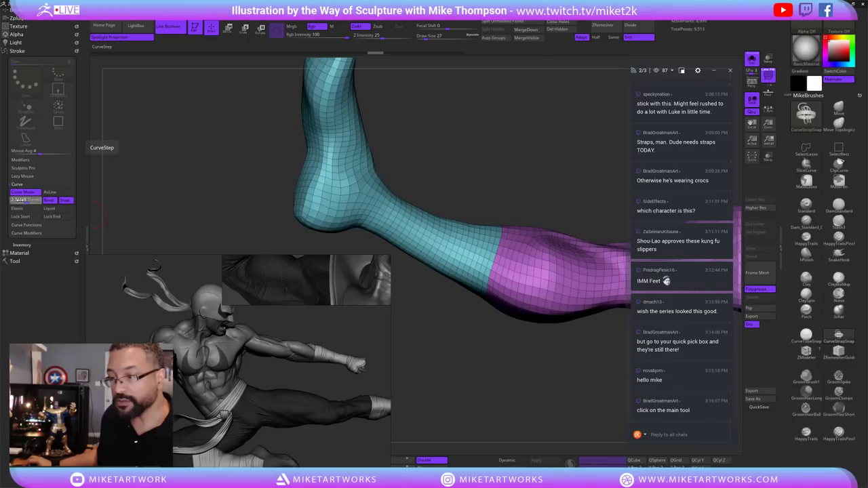
Set CurveStep to 1.3, draw a trial strap strip along the shin, and undo it.
text(1)
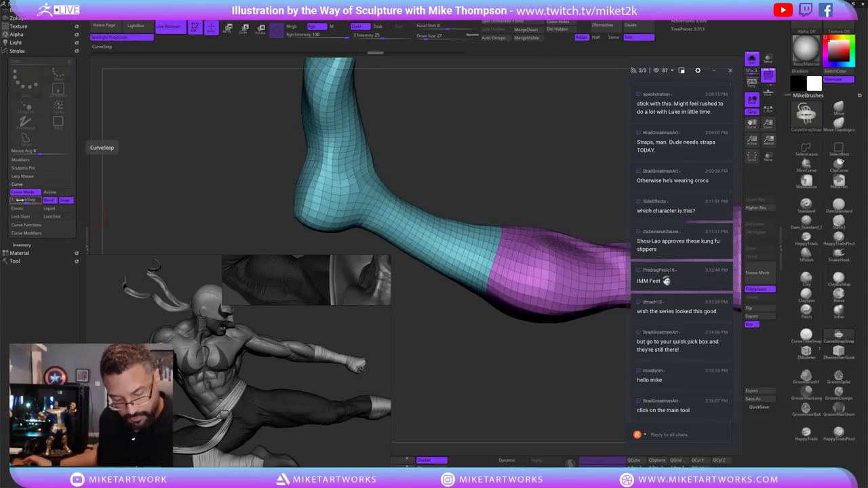
text(.3)
key(Return)
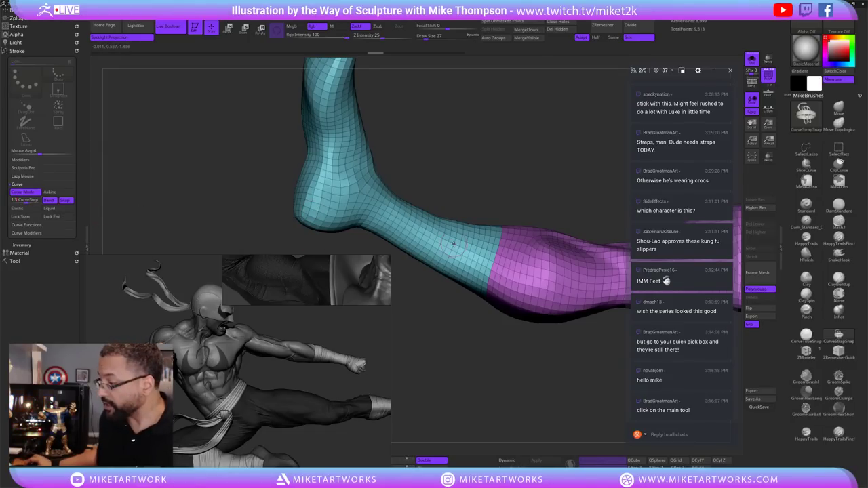
drag(478, 262, 560, 284)
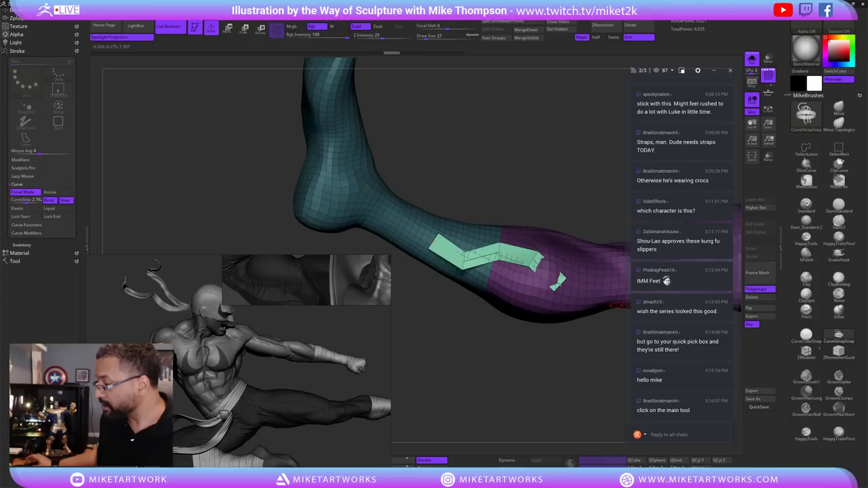
key(ctrl+z)
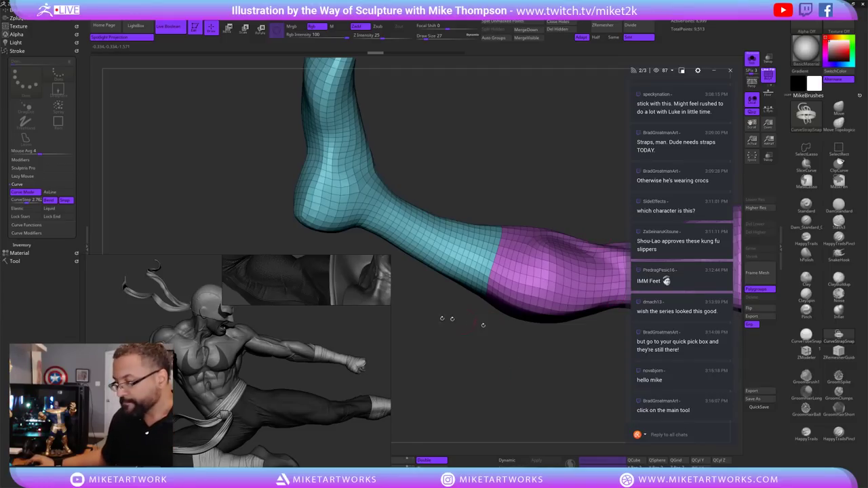
Change CurveStep to 1.25, draw a segmented strap, then undo it twice.
click(27, 200)
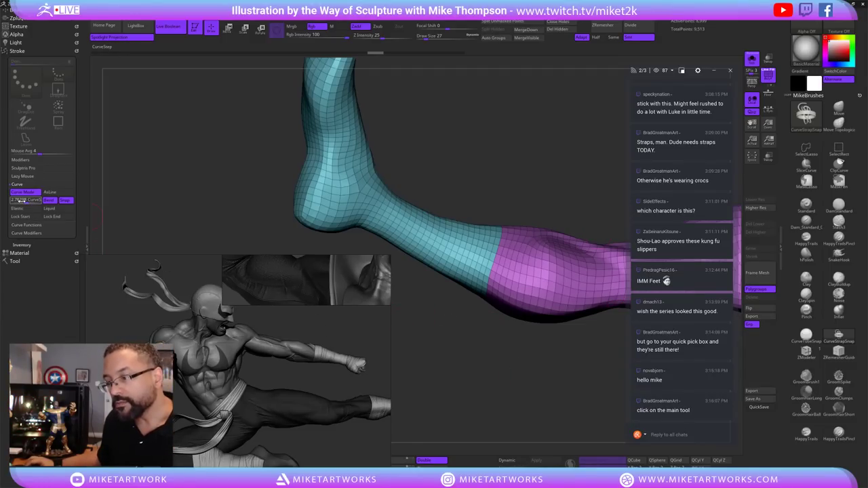
double_click(22, 200)
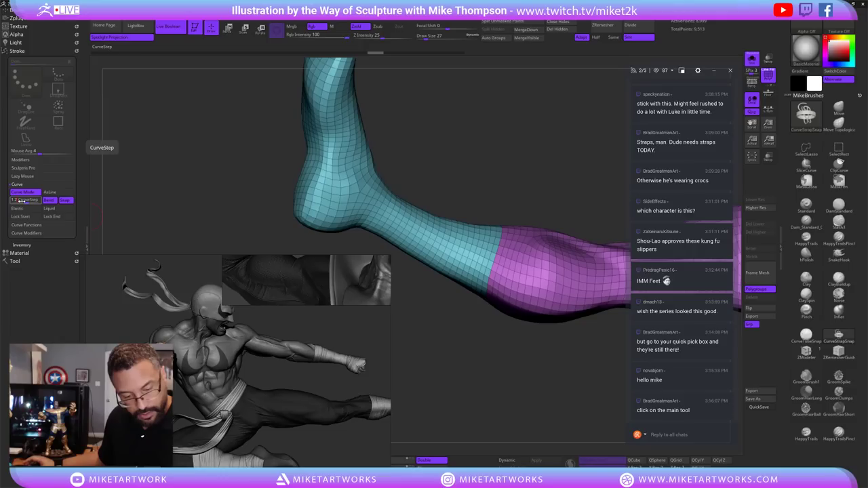
text(1.25)
key(Return)
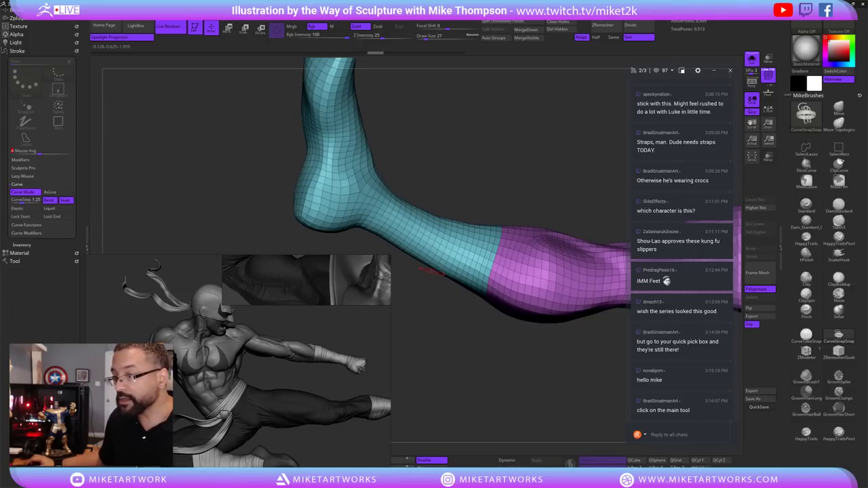
mouse_move(413, 228)
mouse_down()
mouse_move(473, 261)
mouse_move(565, 294)
mouse_up()
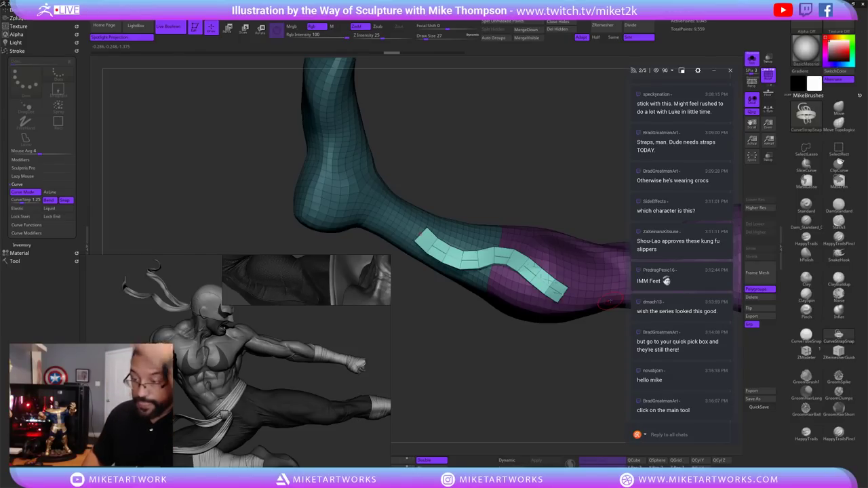
key(ctrl+z)
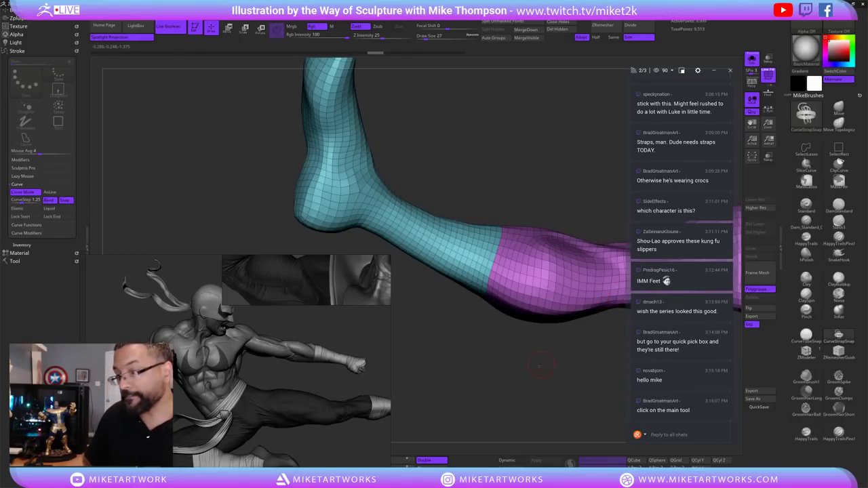
key(ctrl+z)
mouse_move(548, 351)
mouse_down()
mouse_move(536, 383)
mouse_move(539, 366)
mouse_up()
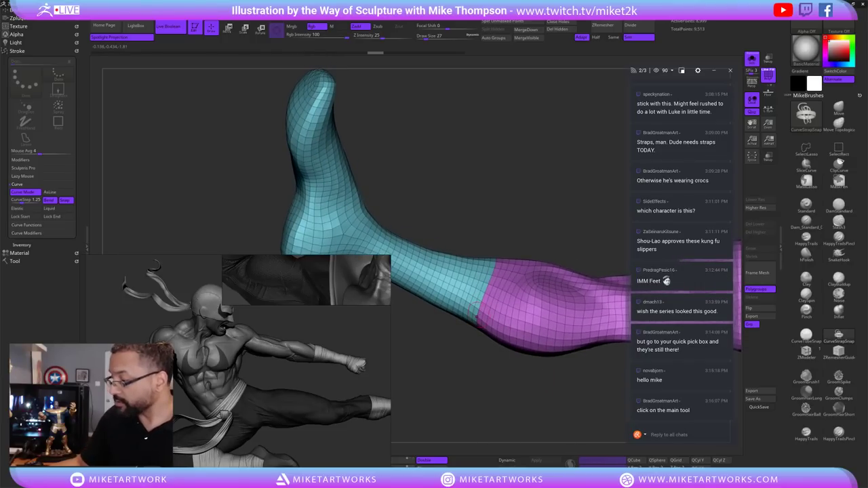
Toggle the brush size between 27 and 64 and inspect the strap from several angles.
drag(488, 259, 494, 289)
key(bracketright)
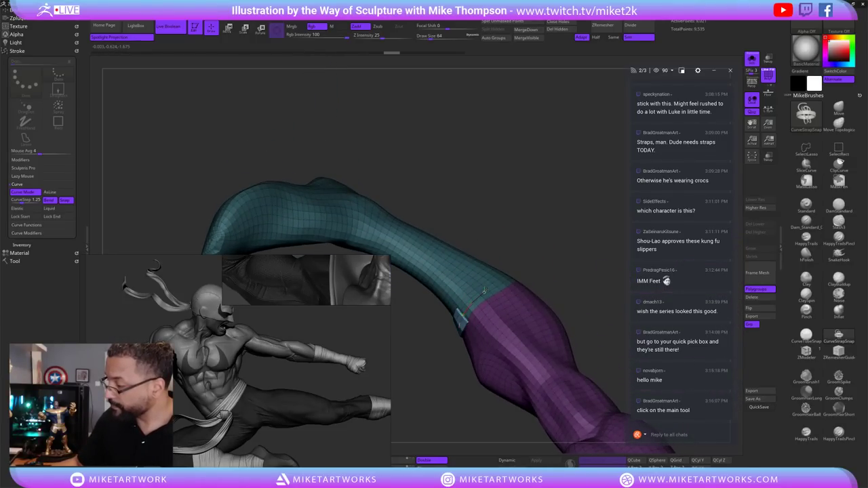
key(bracketleft)
mouse_move(459, 316)
mouse_down()
mouse_move(599, 256)
mouse_move(468, 309)
mouse_up()
key(bracketright)
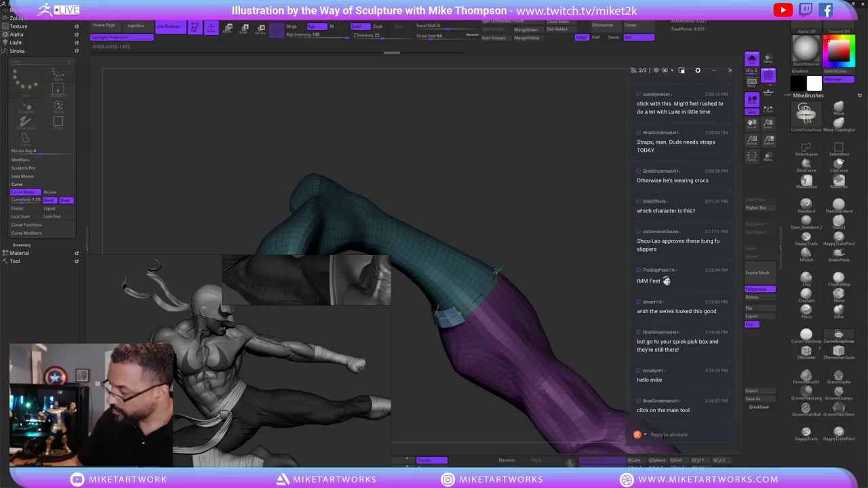
mouse_move(582, 263)
mouse_down()
mouse_move(497, 275)
mouse_move(455, 324)
mouse_up()
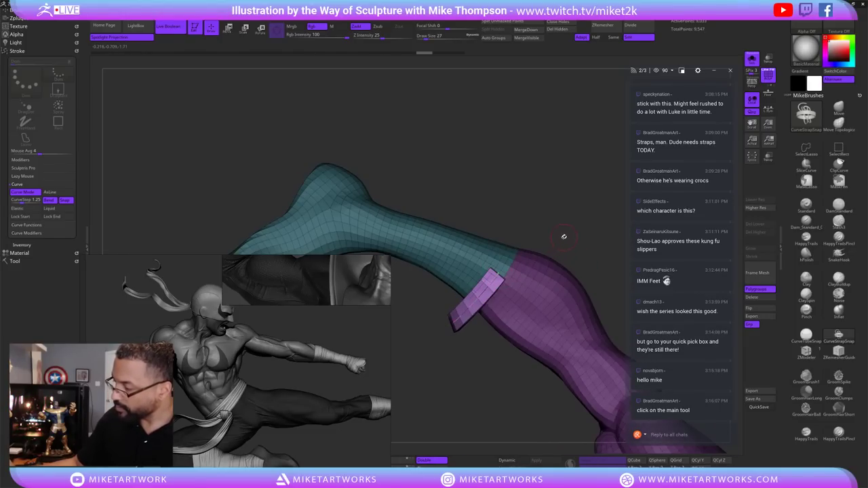
mouse_move(572, 216)
mouse_down()
mouse_move(581, 248)
mouse_move(561, 258)
mouse_move(582, 234)
mouse_move(563, 258)
mouse_move(512, 275)
mouse_up()
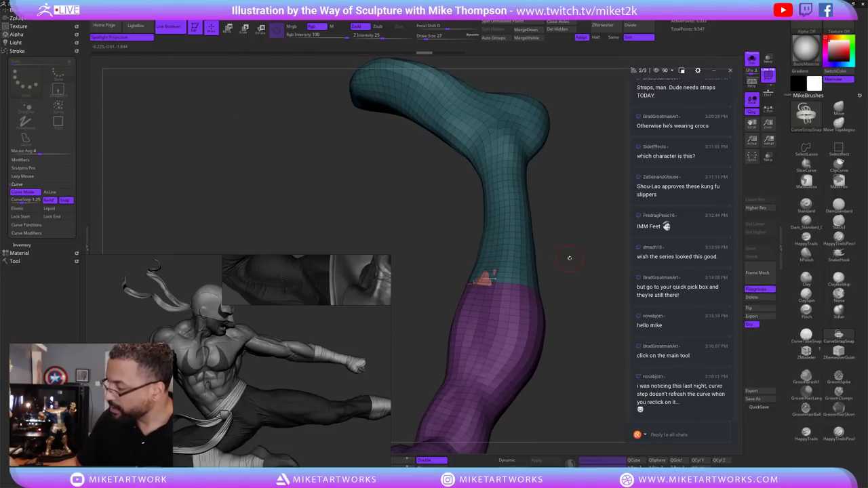
drag(561, 264, 495, 283)
ctrl+shift+click(487, 288)
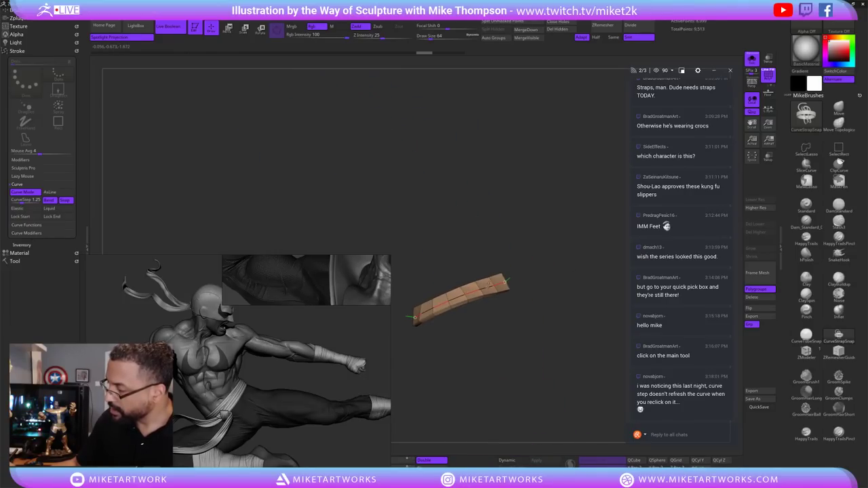
ctrl+shift+click(422, 312)
drag(422, 312, 541, 288)
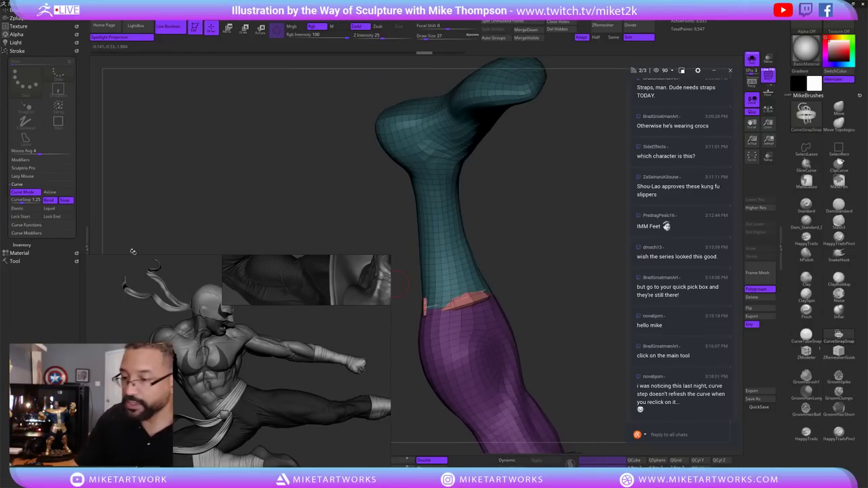
Enable Lock Start and draw a new green strap band at the purple/teal border.
click(36, 217)
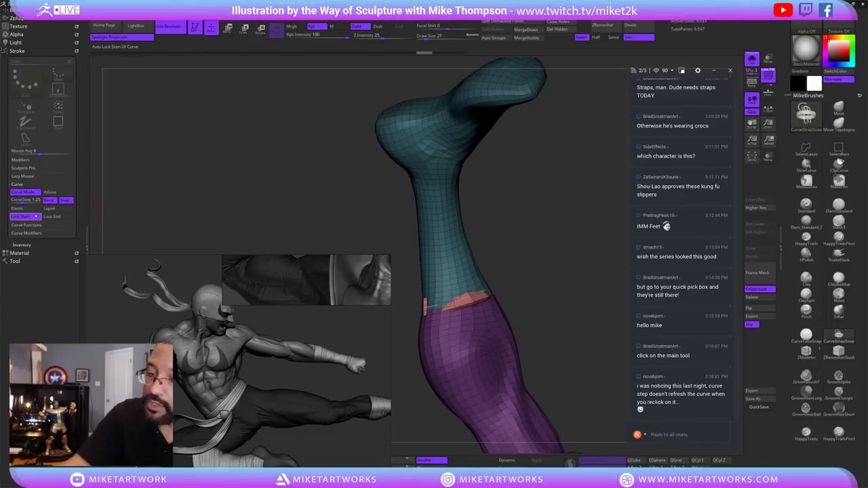
drag(520, 300, 475, 292)
ctrl+shift+click(475, 299)
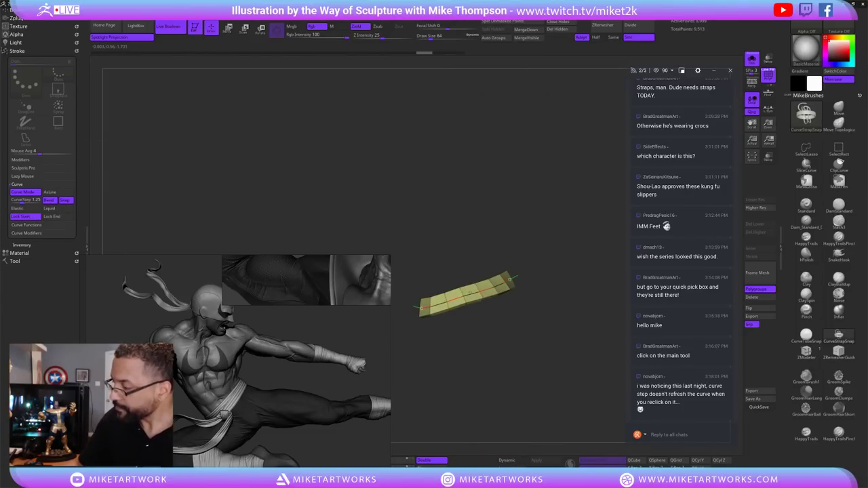
ctrl+shift+click(572, 301)
mouse_move(572, 300)
mouse_down()
mouse_move(550, 300)
mouse_move(572, 291)
mouse_move(540, 245)
mouse_move(487, 335)
mouse_up()
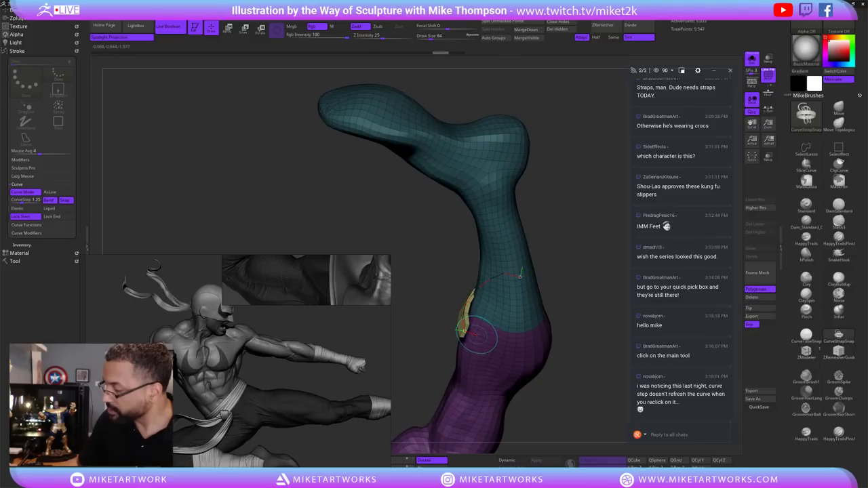
drag(578, 312, 562, 301)
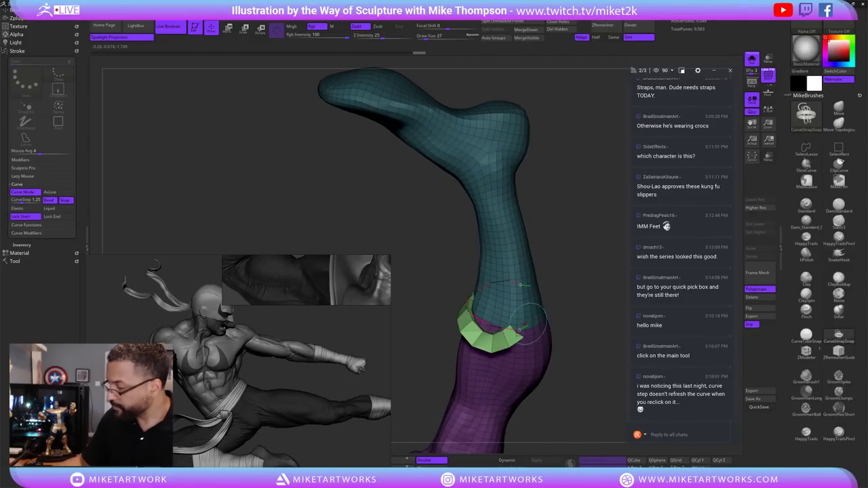
ctrl+shift+click(521, 329)
ctrl+shift+click(568, 309)
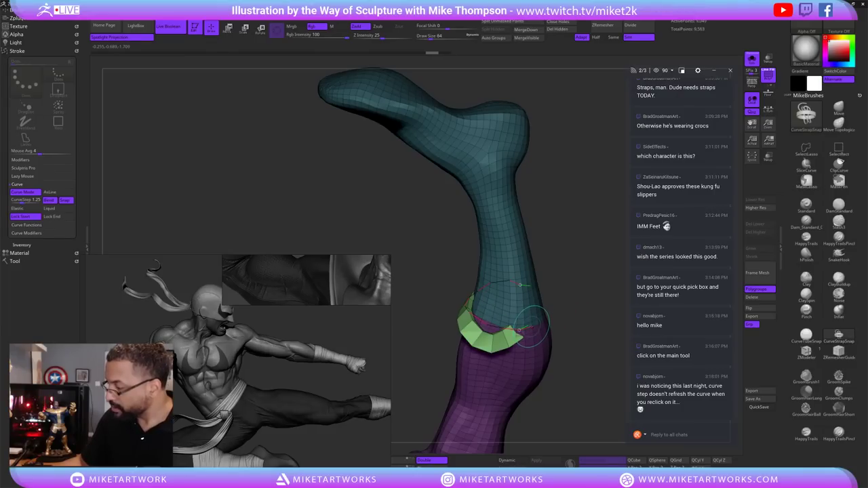
Reposition the green strap with Transpose, then turn Lock Start back off.
key(w)
mouse_move(562, 300)
mouse_down()
mouse_move(527, 331)
mouse_move(583, 240)
mouse_move(584, 319)
mouse_up()
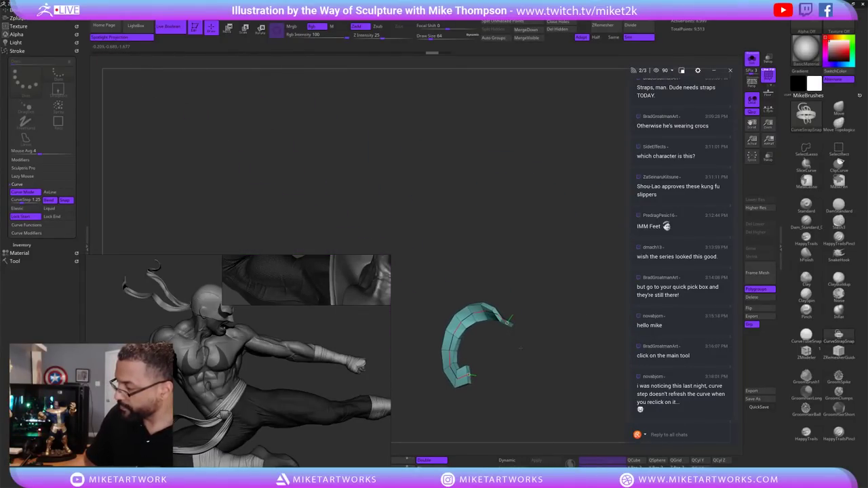
key(q)
drag(545, 335, 522, 401)
alt+click(556, 298)
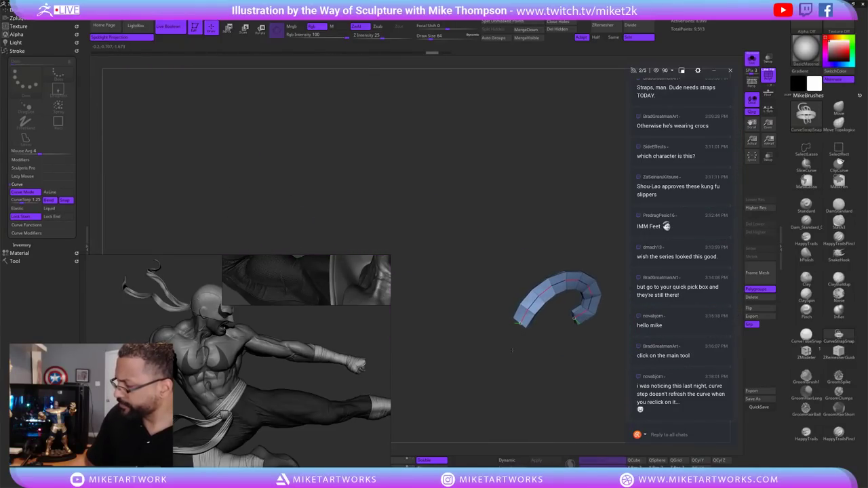
drag(509, 384, 522, 402)
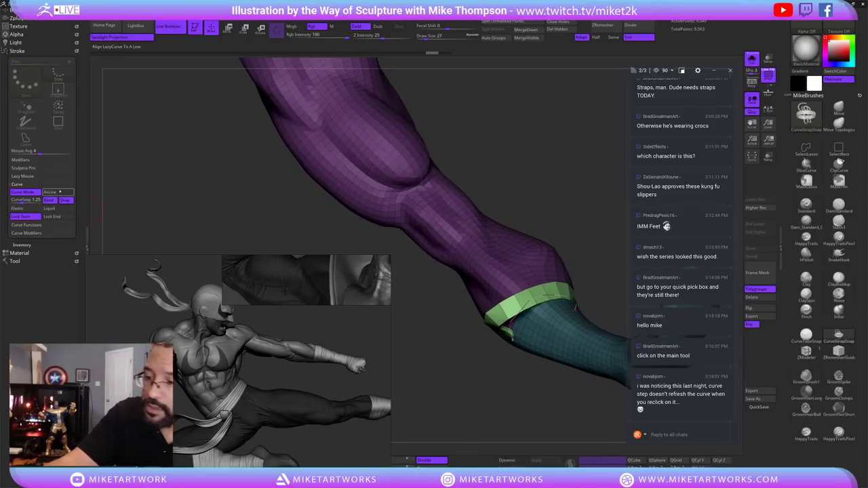
click(20, 216)
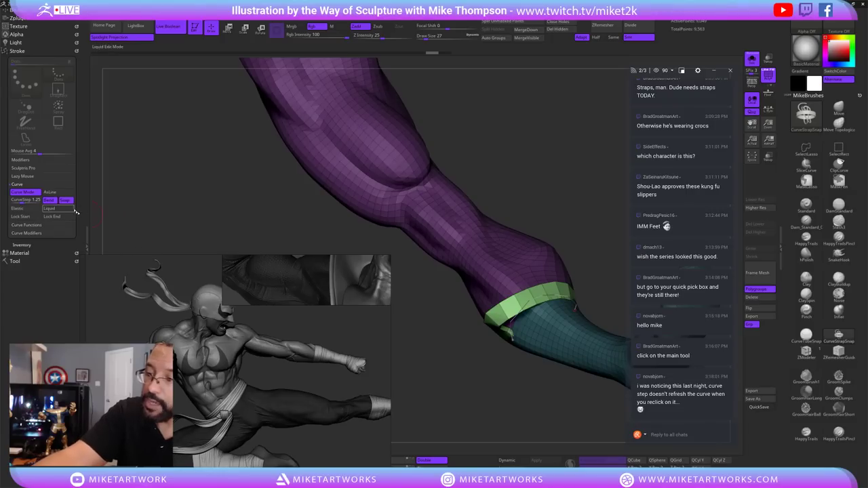
mouse_move(520, 354)
mouse_down()
mouse_move(514, 346)
mouse_move(512, 370)
mouse_up()
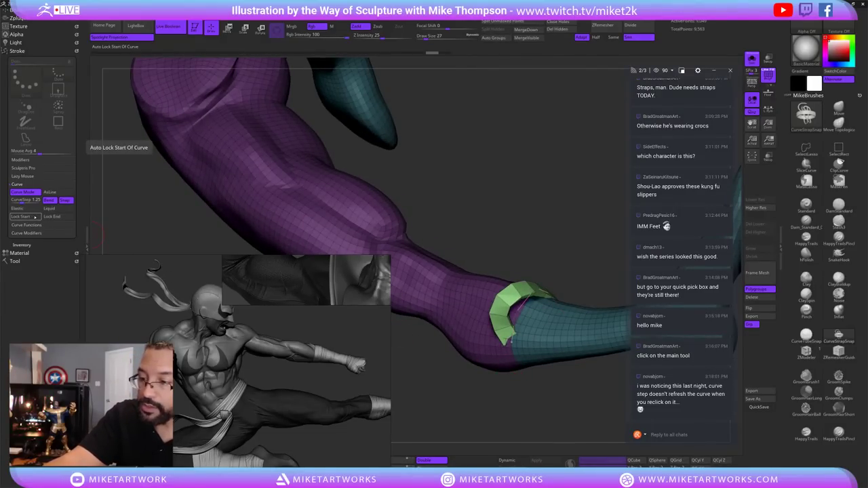
drag(528, 402, 564, 390)
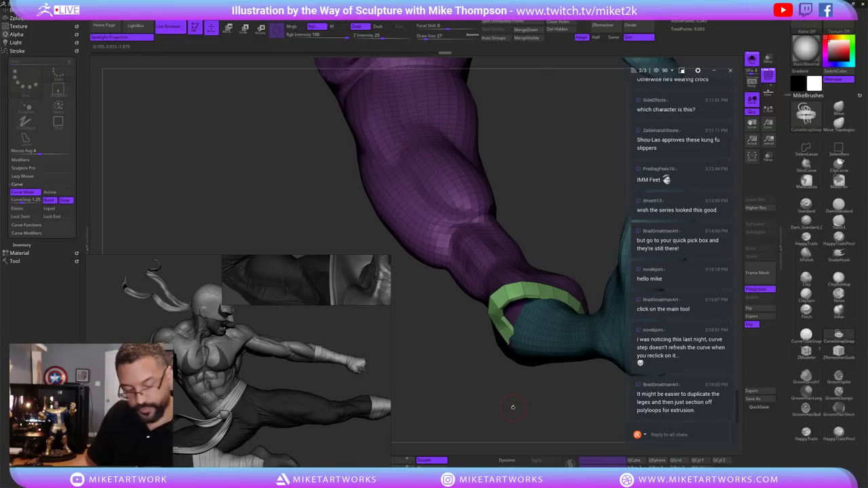
Scrub the Undo History bar back to before the green strap.
click(424, 55)
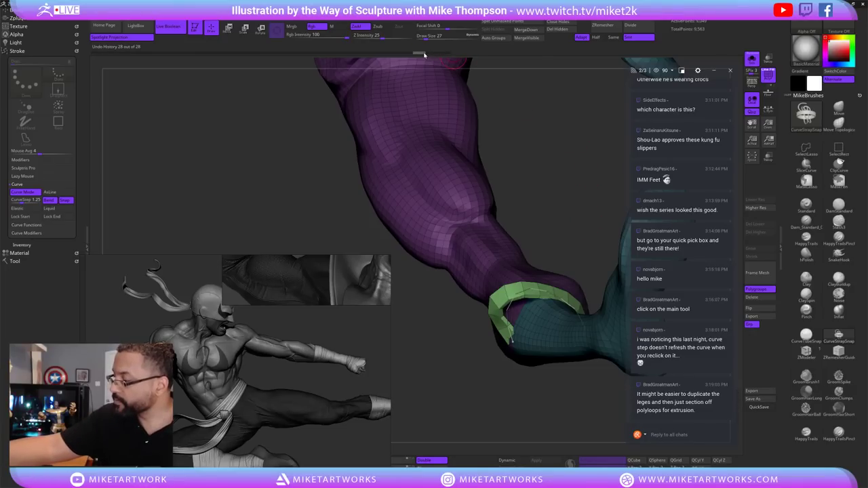
drag(391, 55, 319, 49)
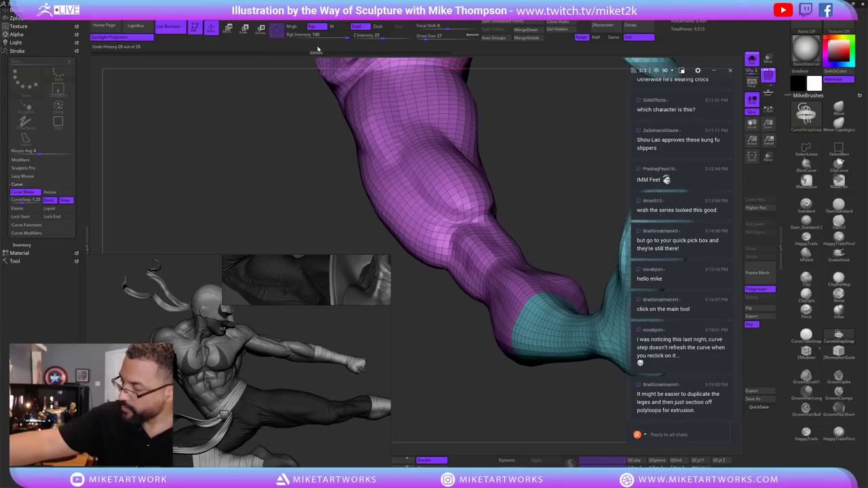
drag(515, 380, 561, 411)
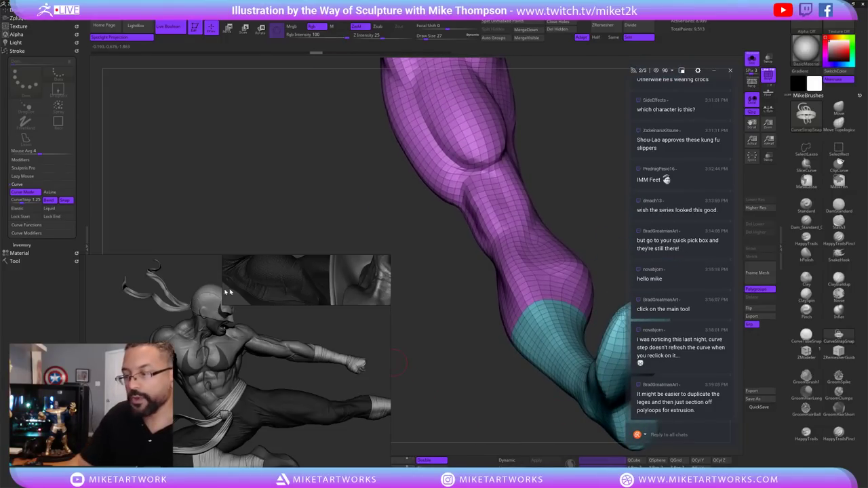
Turn on Lock Start and Lock End, then mark and clear a band at the purple/teal border.
click(26, 217)
click(59, 216)
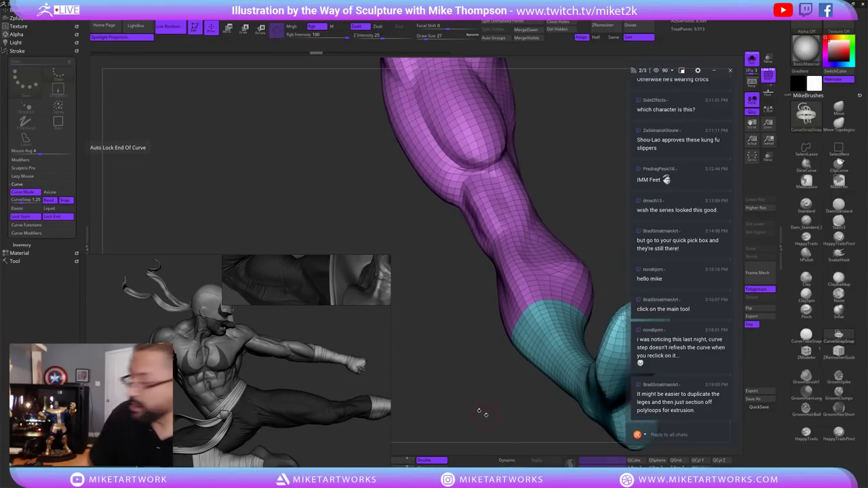
mouse_move(483, 413)
mouse_down()
mouse_move(458, 404)
mouse_move(484, 401)
mouse_move(484, 392)
mouse_move(478, 401)
mouse_move(441, 374)
mouse_move(462, 401)
mouse_move(444, 308)
mouse_up()
click(582, 320)
key(ctrl)
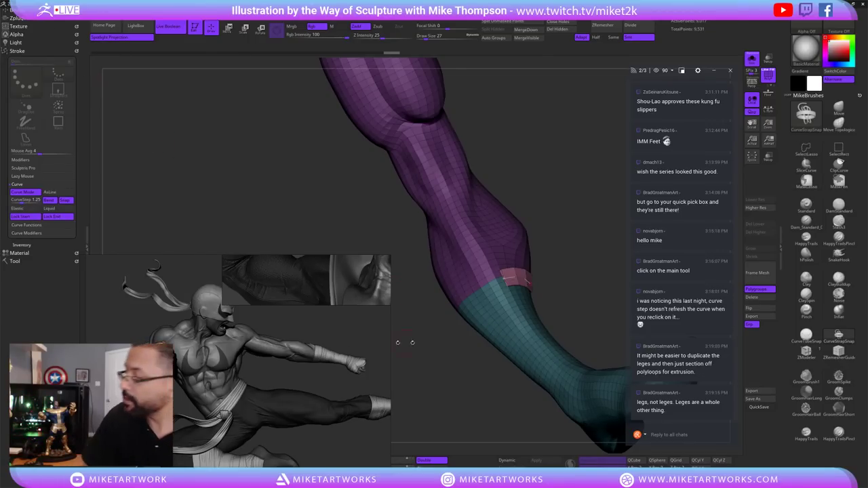
mouse_move(500, 401)
mouse_down()
mouse_move(594, 339)
mouse_move(605, 309)
mouse_move(582, 286)
mouse_move(588, 278)
mouse_move(588, 303)
mouse_move(601, 296)
mouse_up()
Switch to the ZModeler brush with BZM and set its action to Extrude, Polygroup All target.
key(s)
key(b)
key(z)
key(m)
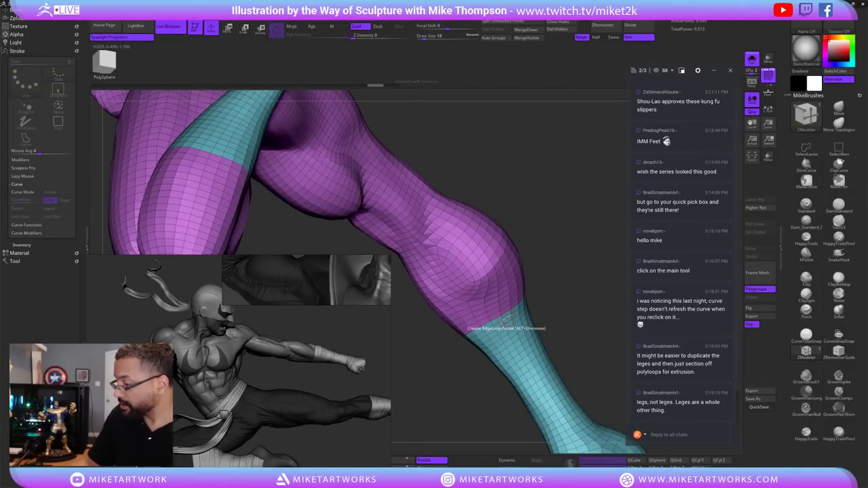
key(space)
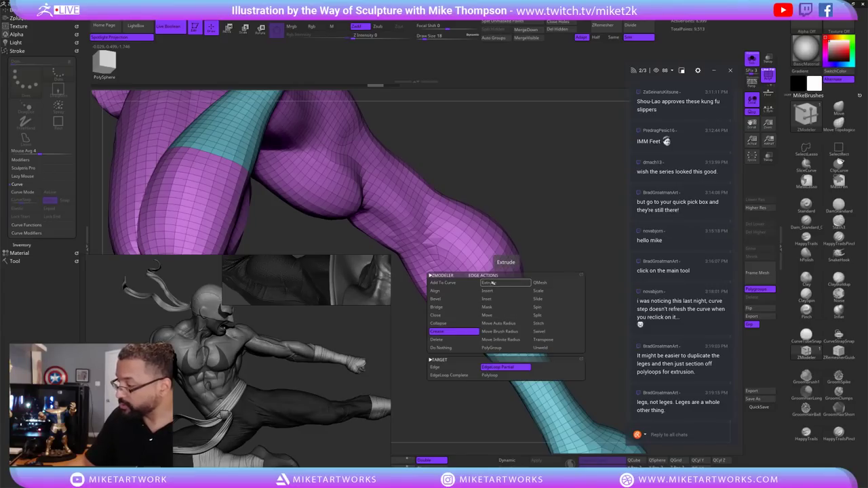
click(498, 367)
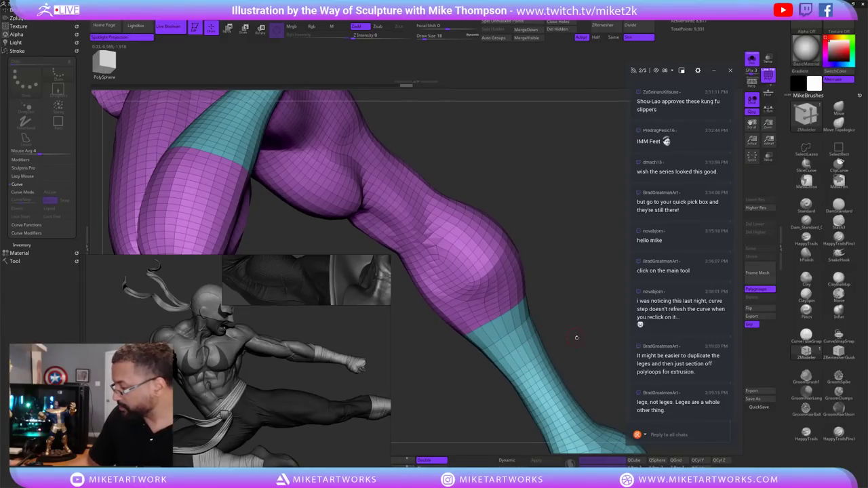
drag(576, 345, 529, 329)
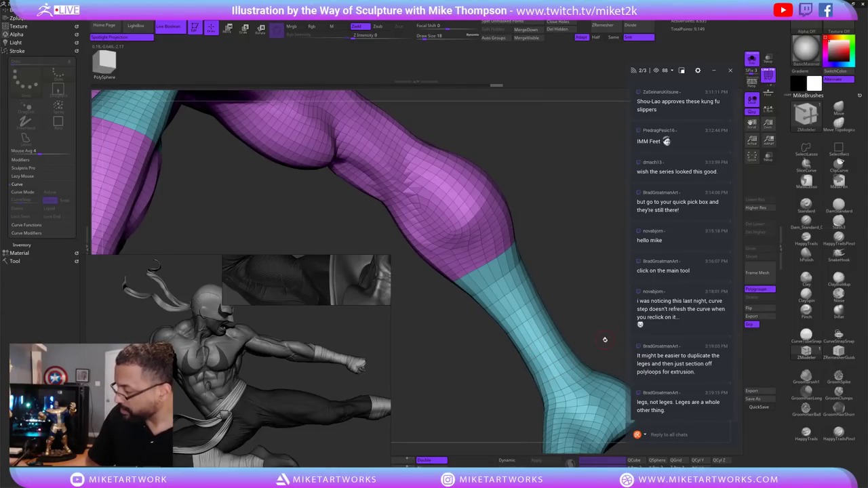
mouse_move(605, 339)
mouse_down()
mouse_move(590, 324)
mouse_move(599, 307)
mouse_move(602, 336)
mouse_move(610, 330)
mouse_move(619, 297)
mouse_move(605, 302)
mouse_move(589, 285)
mouse_up()
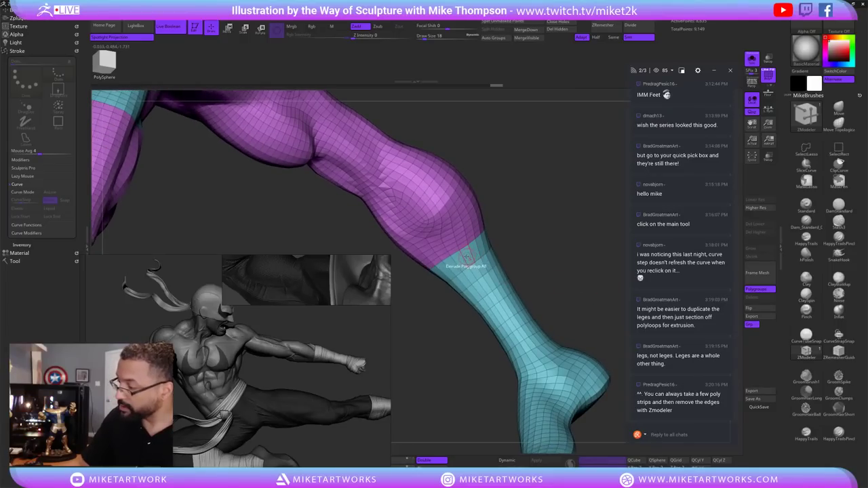
key(space)
Set ZModeler to PolyGroup › Polyloop and assign blue, pink and green loop bands below the calf.
click(455, 274)
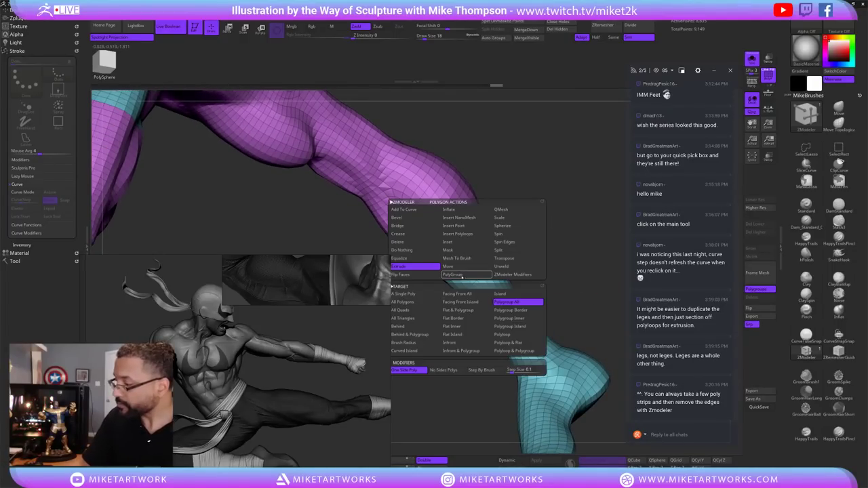
click(522, 334)
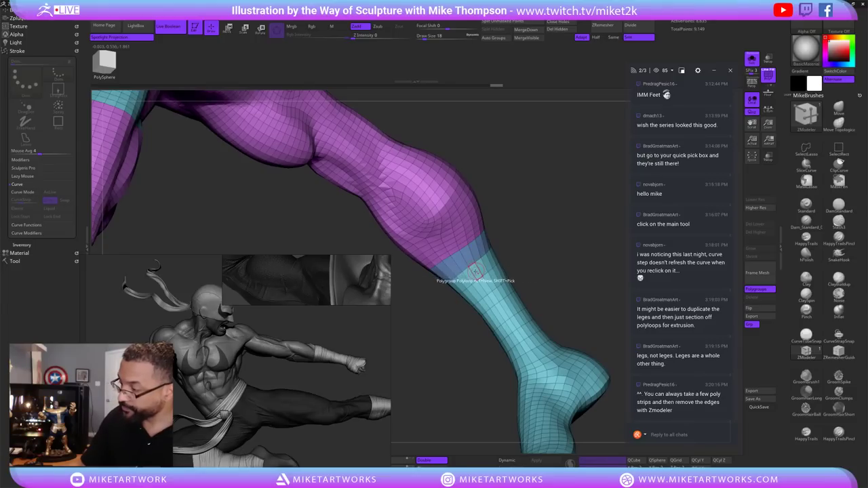
click(475, 274)
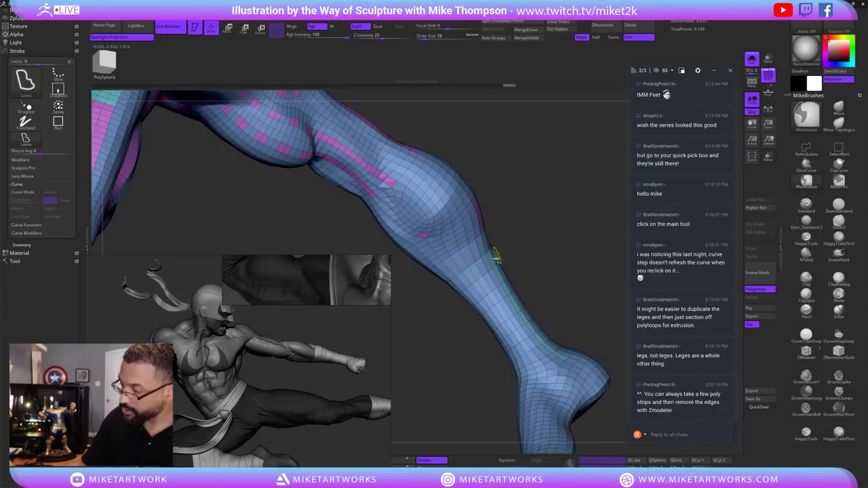
drag(559, 232, 475, 268)
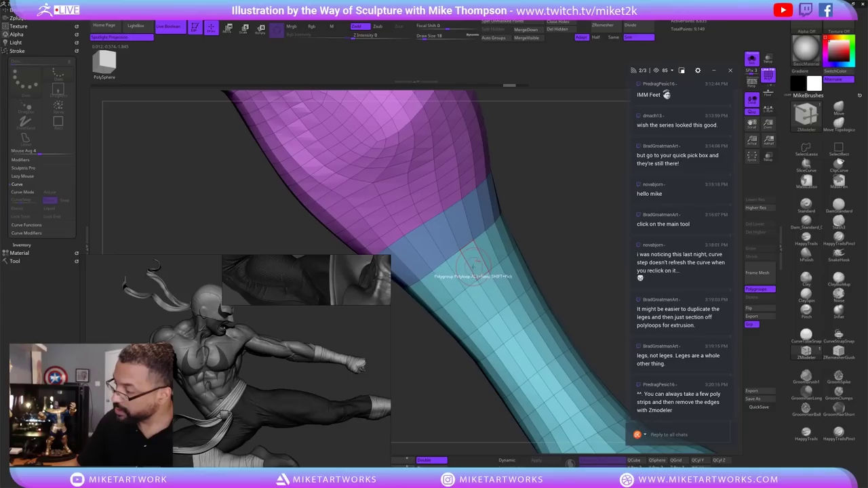
click(473, 266)
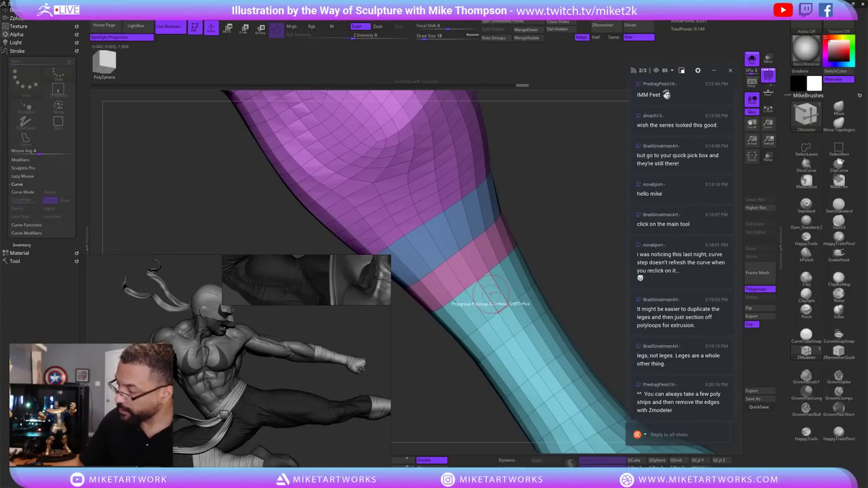
click(490, 288)
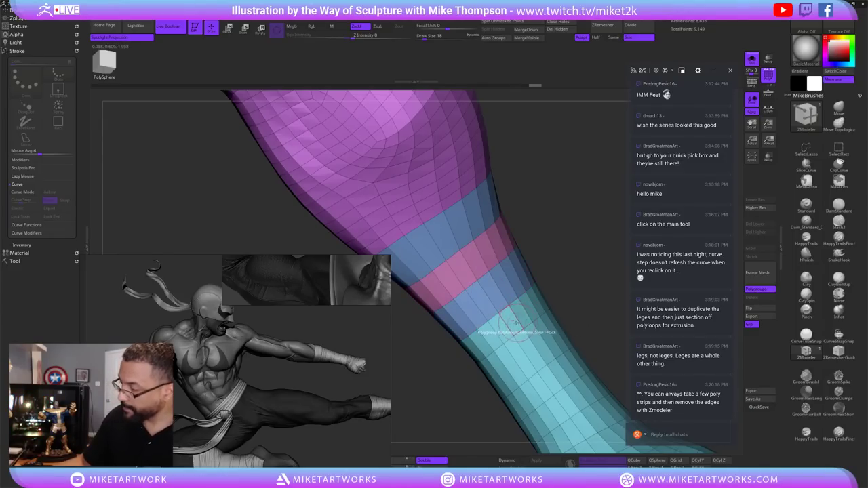
click(491, 294)
key(ctrl+z)
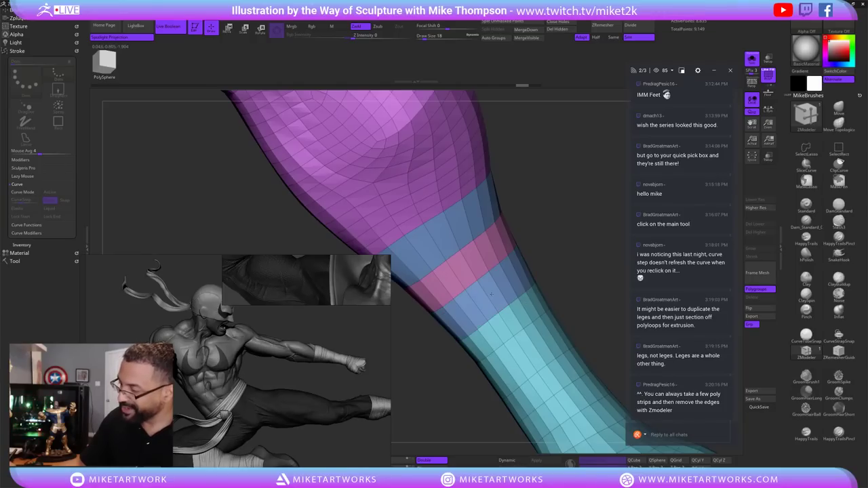
click(492, 293)
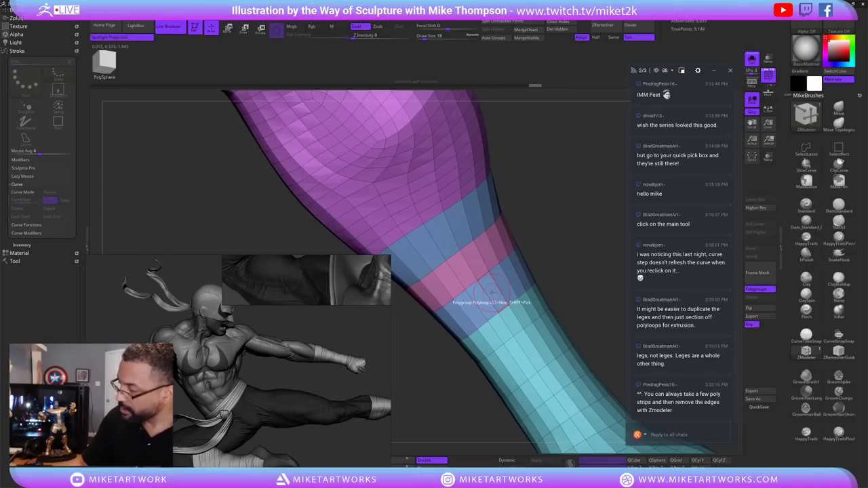
click(491, 294)
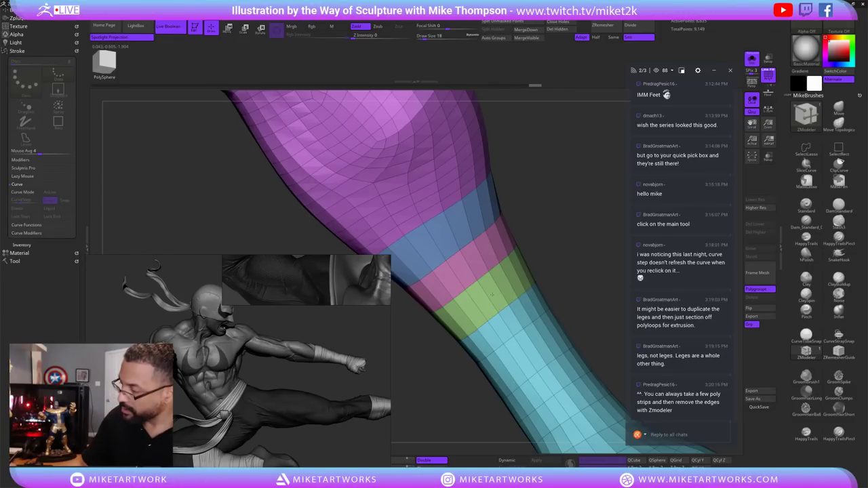
Give successive loops down the shin their own bands, ending with yellow, after undoing a whole-leg regroup.
click(509, 323)
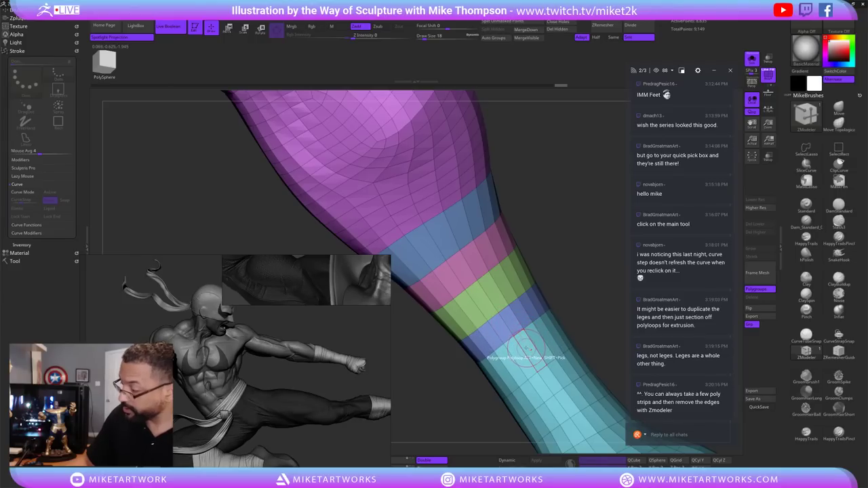
click(527, 349)
key(ctrl+z)
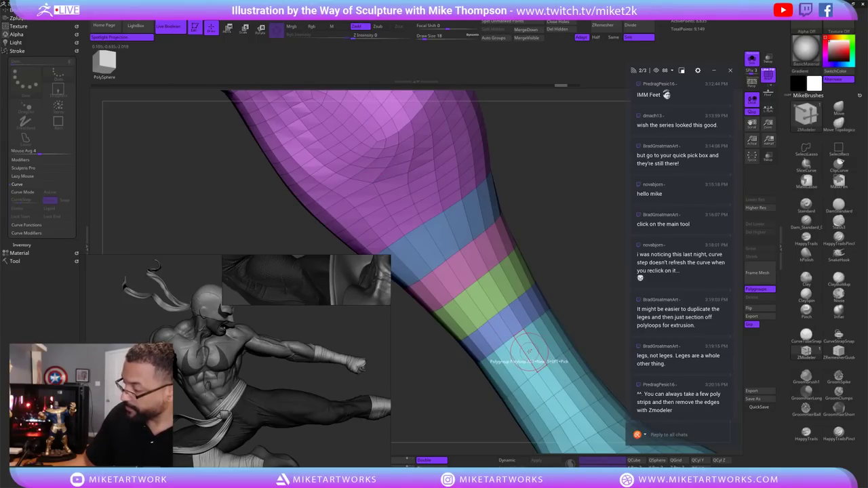
click(528, 351)
click(529, 351)
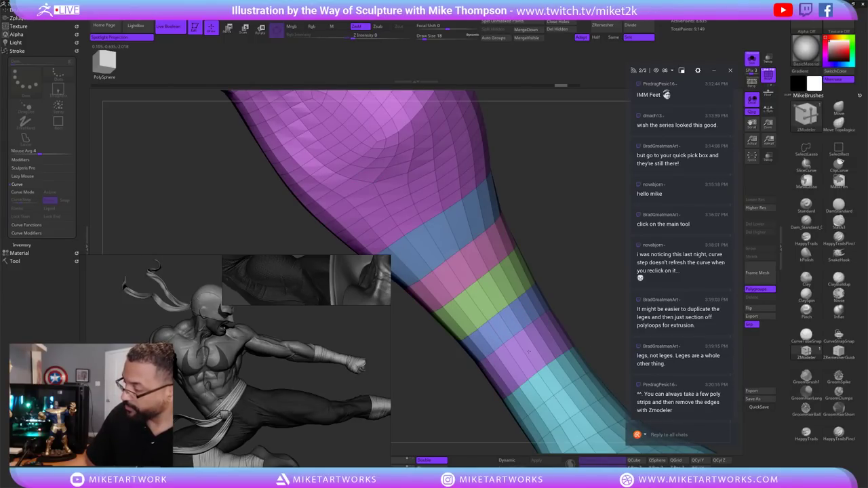
click(528, 351)
click(528, 351)
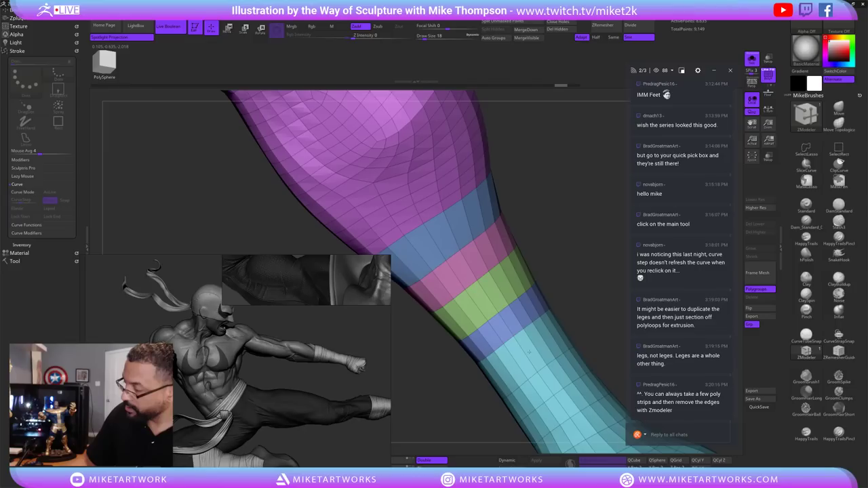
click(529, 350)
click(529, 351)
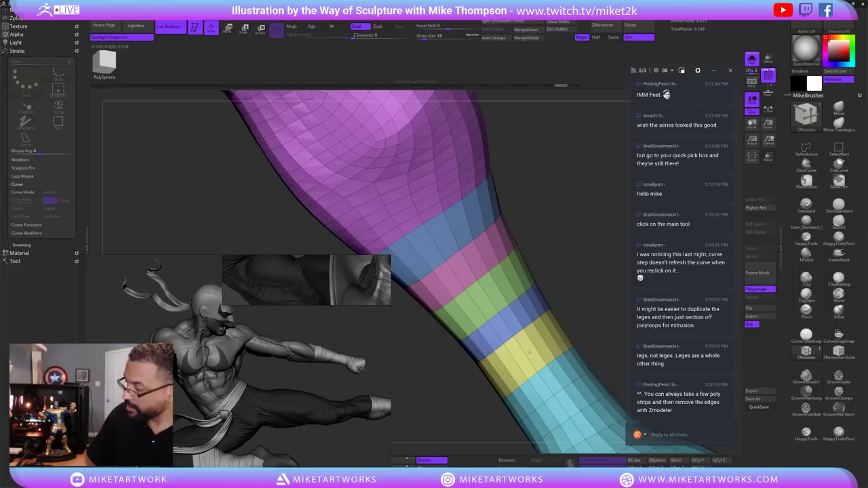
Add pink, red and purple bands down to the ankle, adjusting the loop just above it.
drag(592, 292, 526, 293)
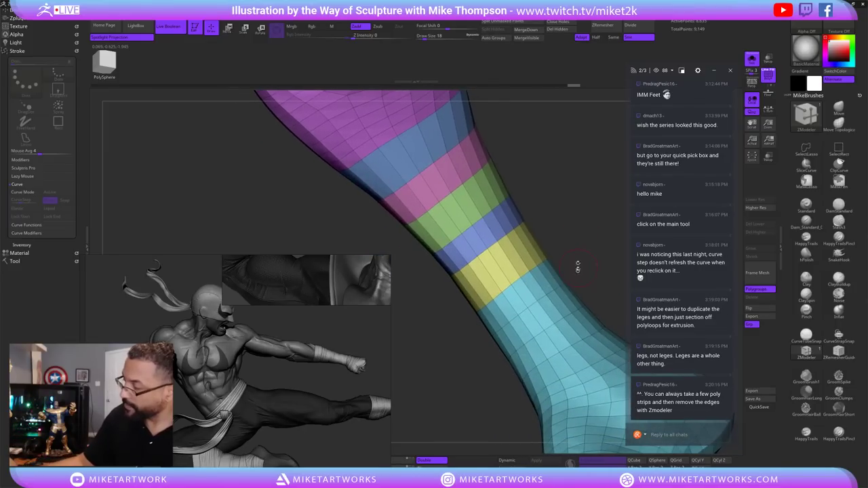
click(521, 293)
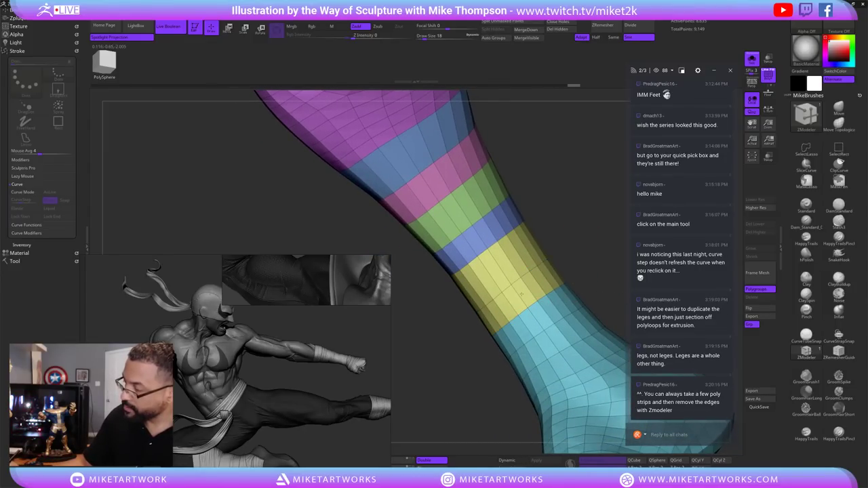
click(522, 292)
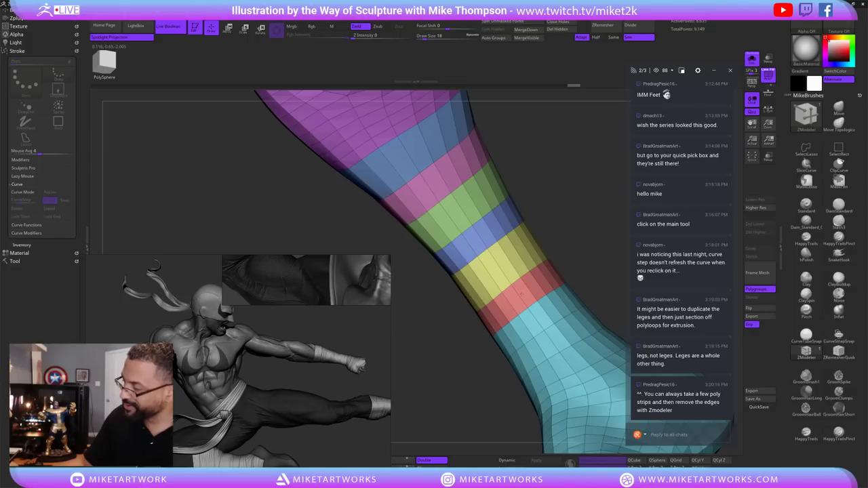
click(538, 319)
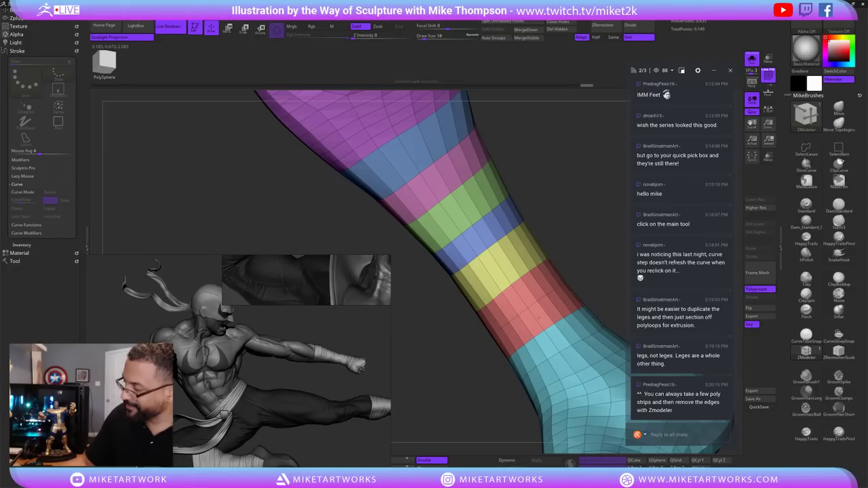
click(538, 319)
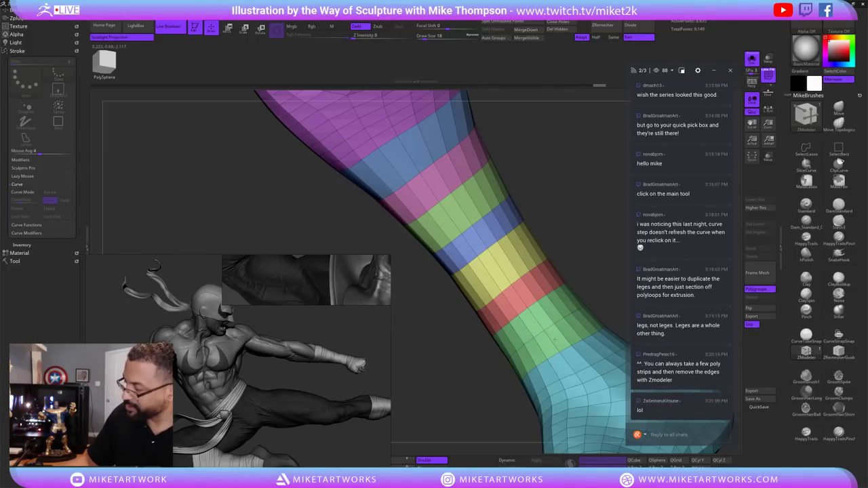
click(555, 340)
right_drag(555, 340, 523, 301)
click(523, 302)
click(524, 300)
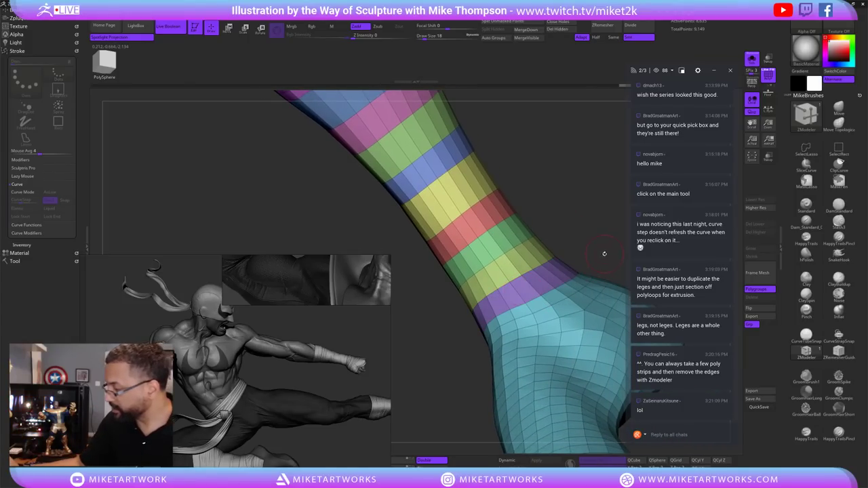
right_drag(523, 300, 571, 283)
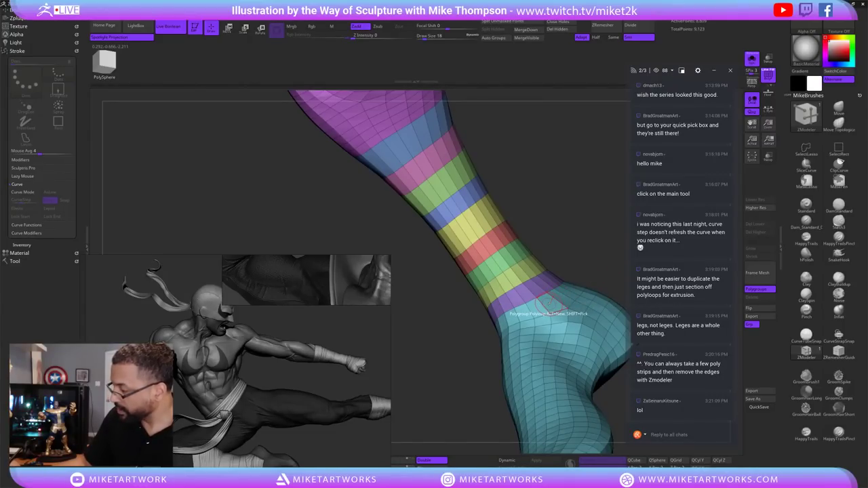
alt+click(553, 304)
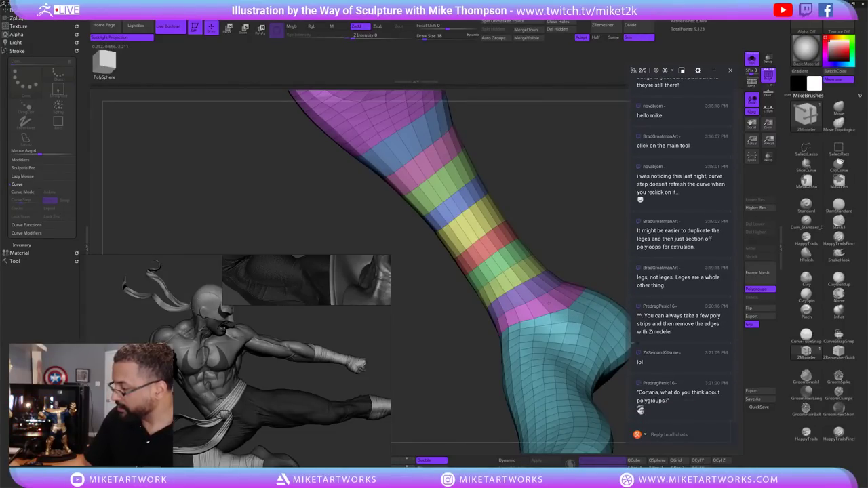
mouse_move(530, 407)
mouse_down()
mouse_move(448, 414)
mouse_move(566, 394)
mouse_move(582, 400)
mouse_move(564, 389)
mouse_move(558, 303)
mouse_move(588, 325)
mouse_move(576, 317)
mouse_up()
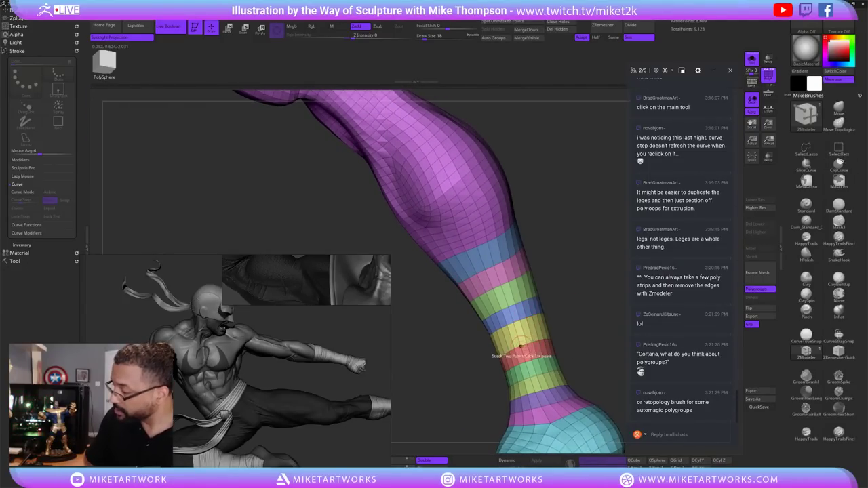
Switch the ZModeler edge action to Slide Loops, inspect the band spacing, and collapse the Stroke palette.
key(space)
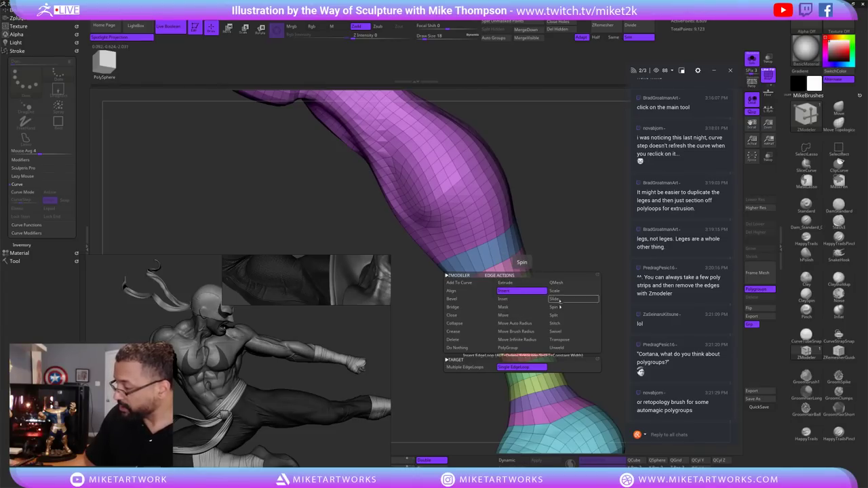
click(556, 299)
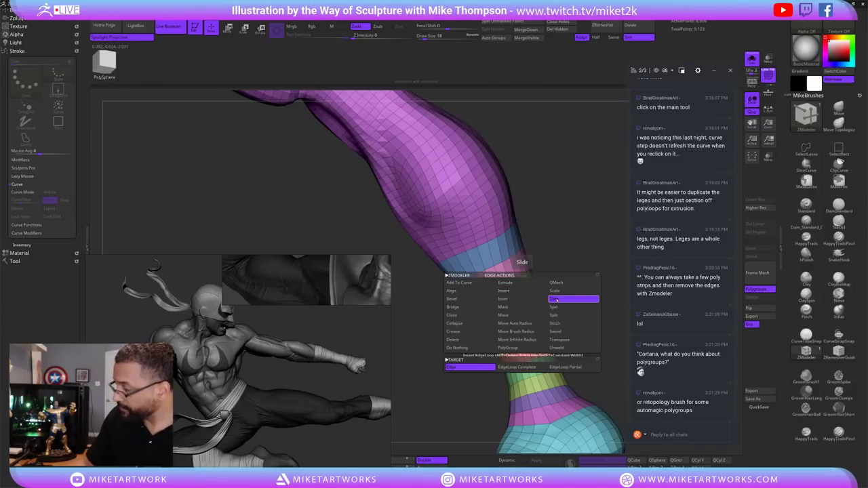
drag(550, 287, 563, 266)
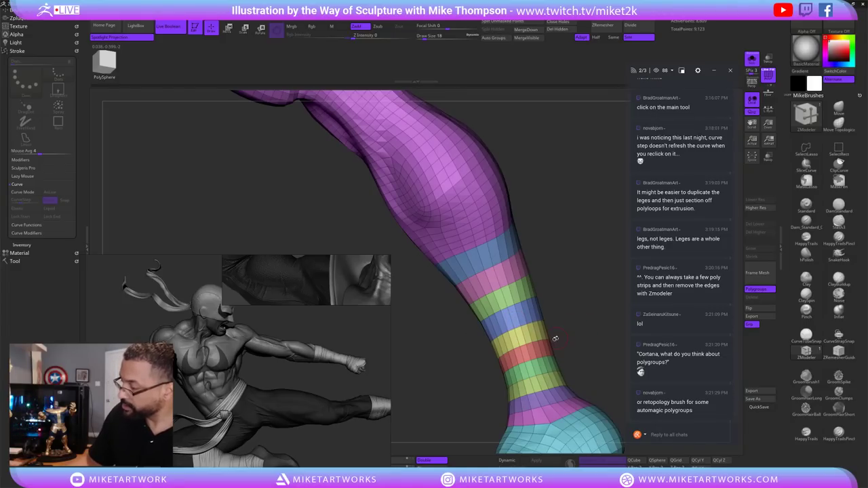
drag(565, 352, 546, 407)
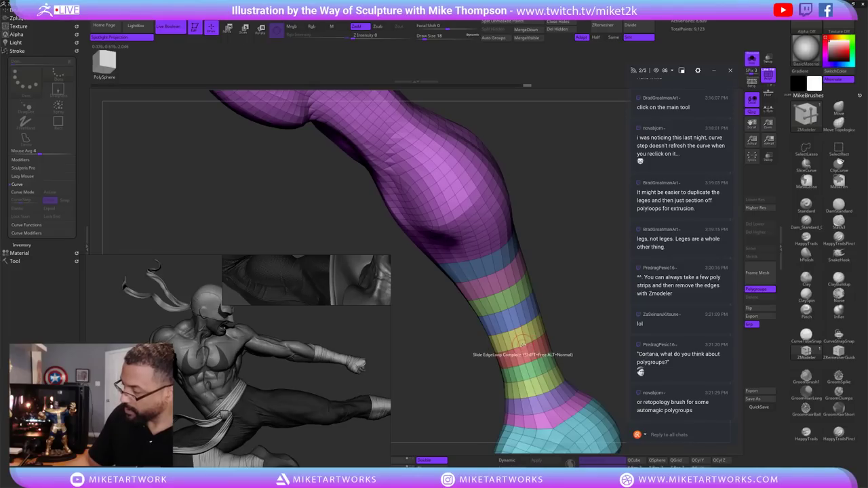
drag(584, 311, 553, 355)
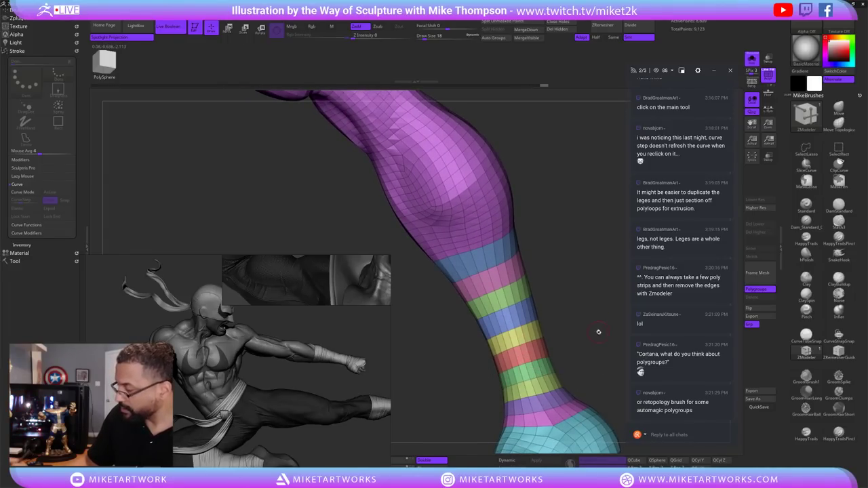
drag(598, 332, 590, 257)
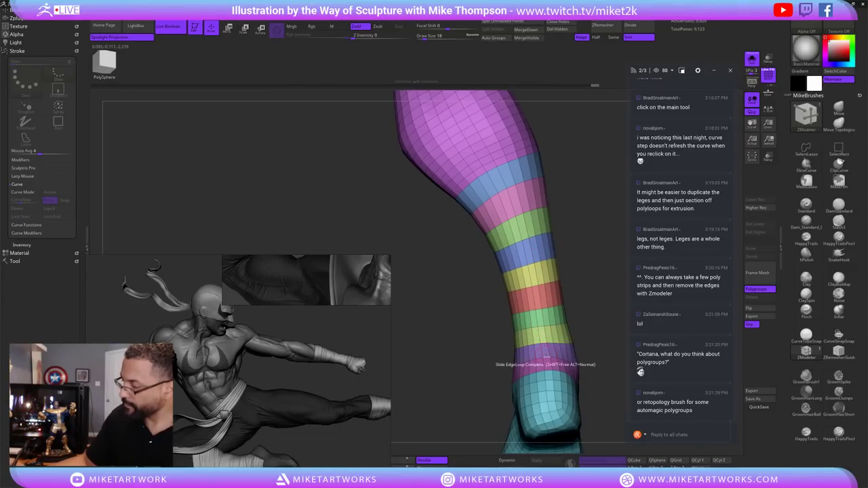
drag(584, 358, 599, 312)
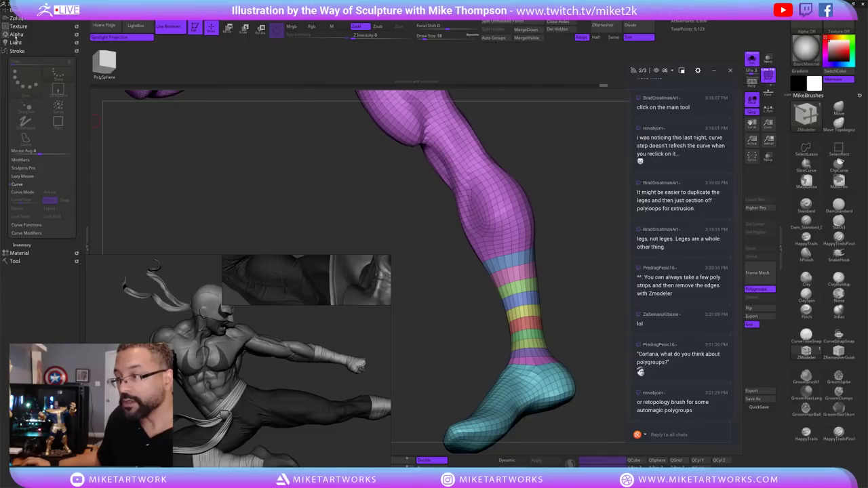
click(17, 51)
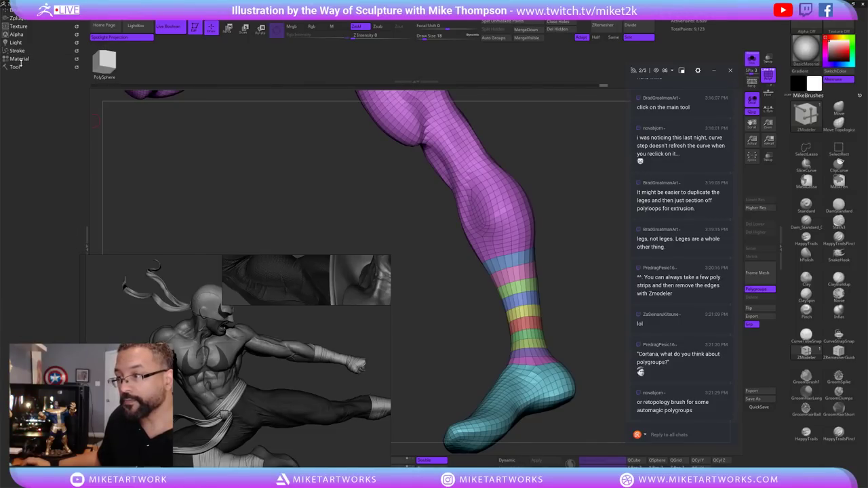
In the Tool palette, isolate the banded shin by hiding the thigh and cyan foot polygroups.
click(15, 67)
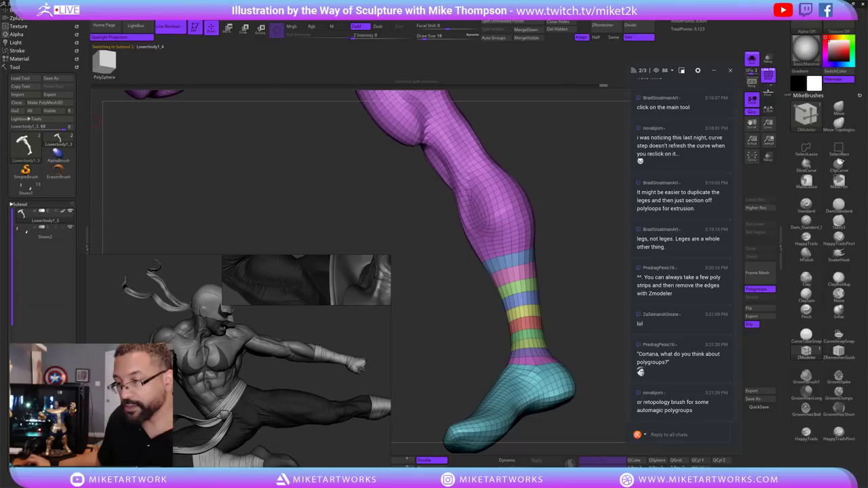
key(ctrl+shift)
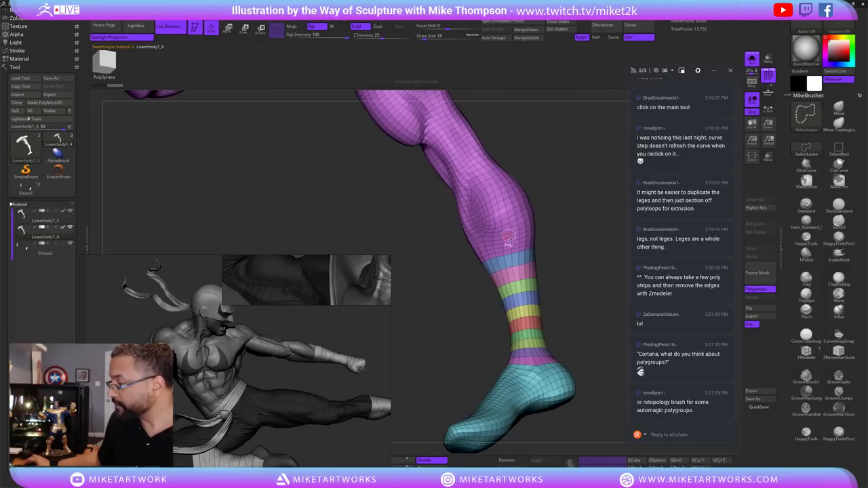
ctrl+shift+click(508, 236)
ctrl+shift+click(534, 241)
ctrl+shift+click(532, 403)
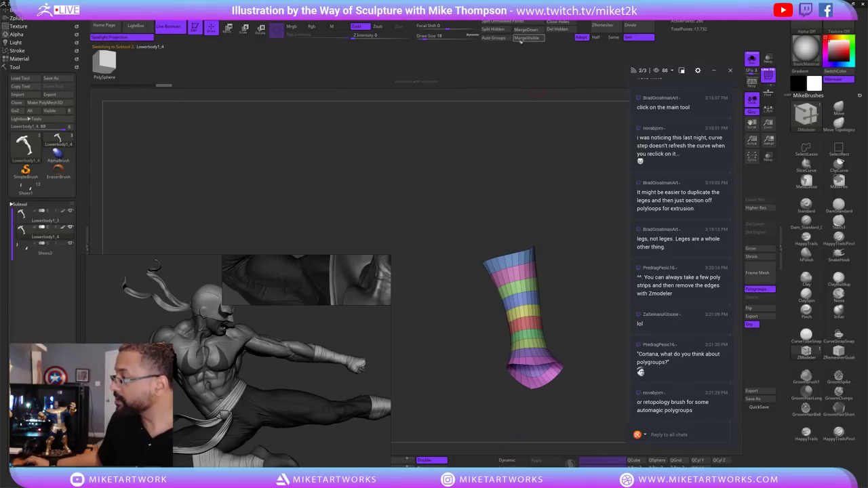
Delete the hidden thigh and foot with Del Hidden and turn off Double for single-sided display.
click(557, 29)
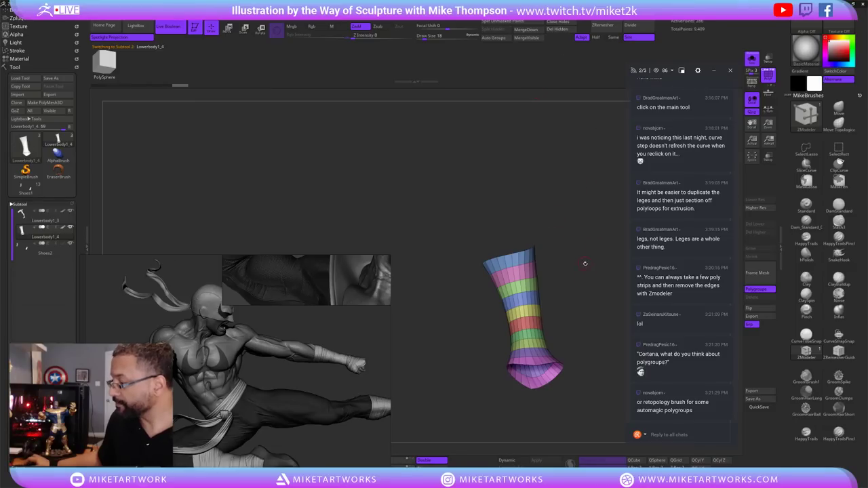
drag(584, 264, 570, 290)
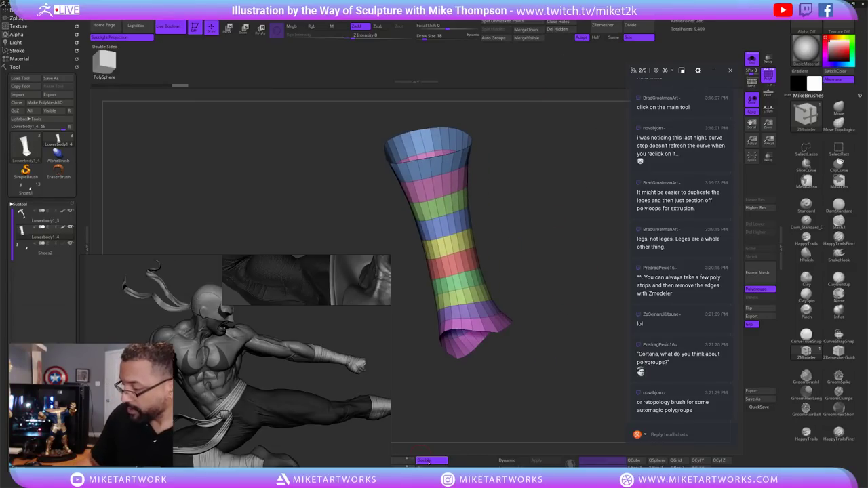
click(424, 461)
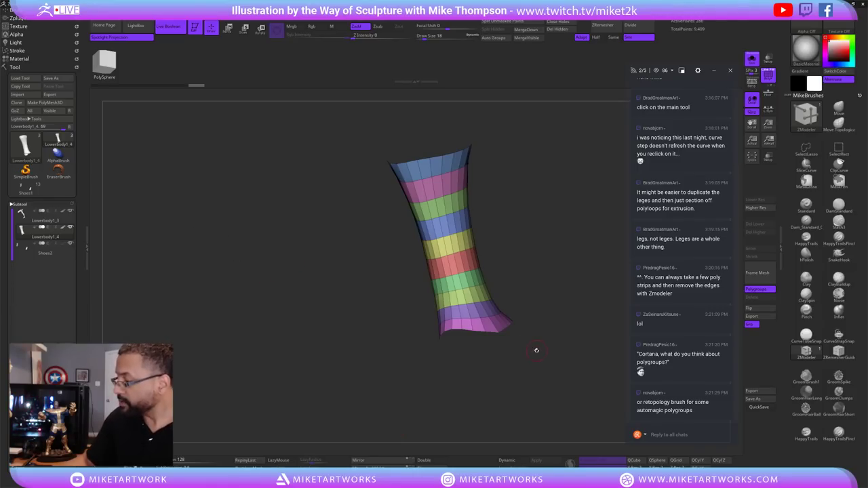
Extrude the tube's open top edge into a thick raised rim with ZModeler Edge Extrude.
drag(536, 350, 574, 301)
mouse_move(479, 286)
mouse_down()
mouse_move(475, 275)
mouse_move(508, 280)
mouse_move(537, 341)
mouse_up()
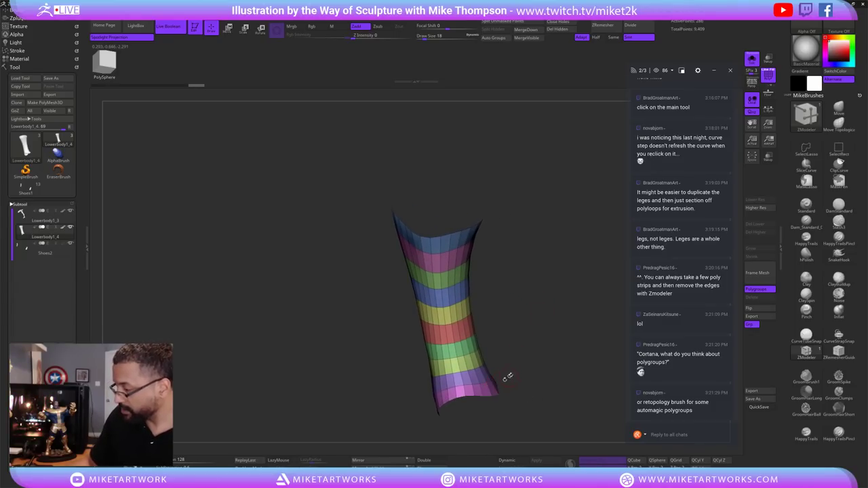
drag(506, 377, 512, 346)
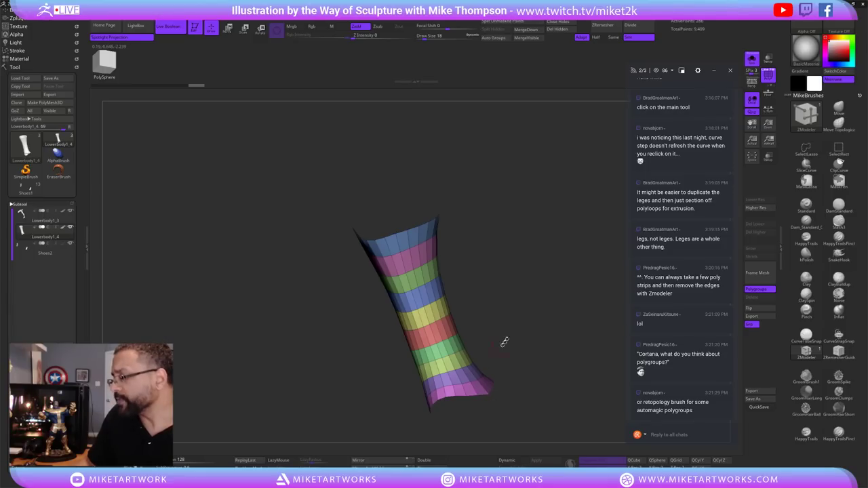
drag(505, 342, 494, 252)
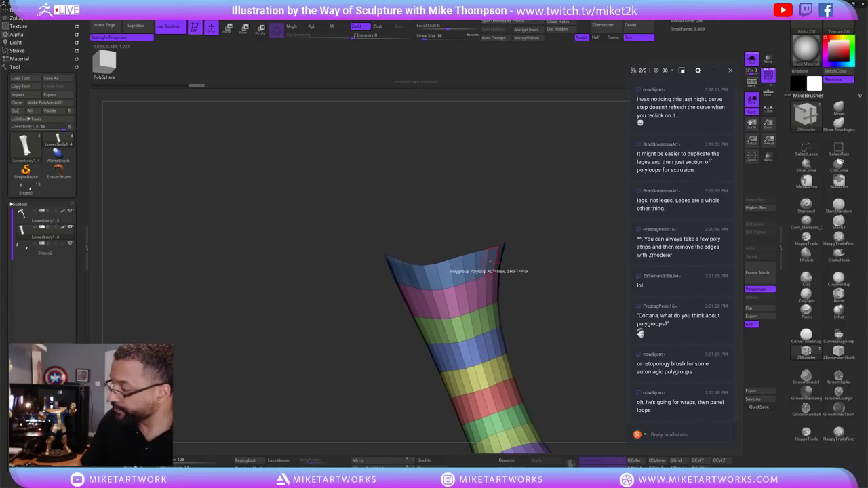
key(space)
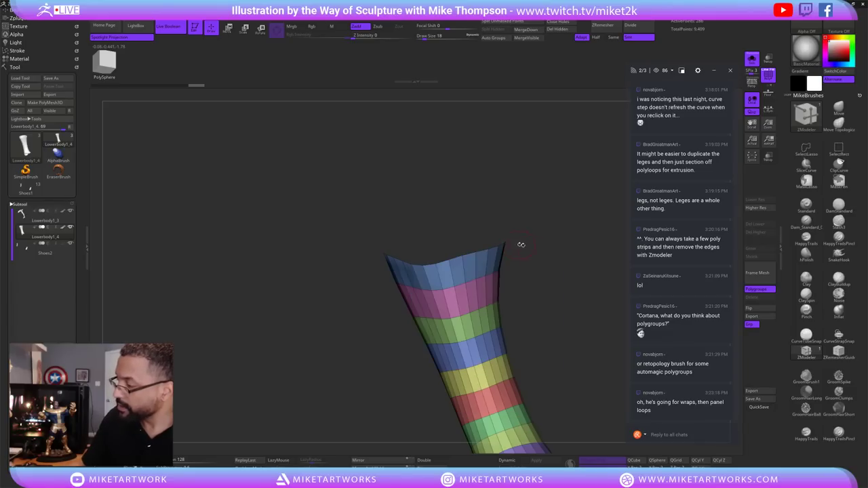
drag(521, 244, 512, 274)
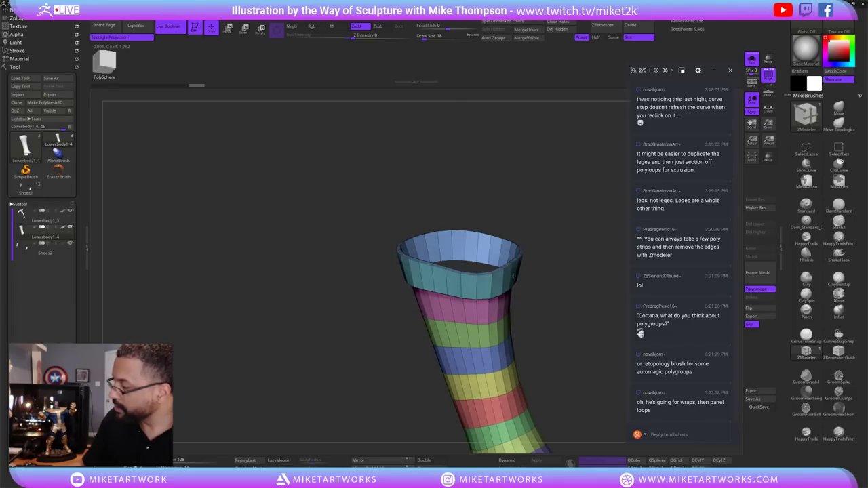
drag(579, 330, 552, 295)
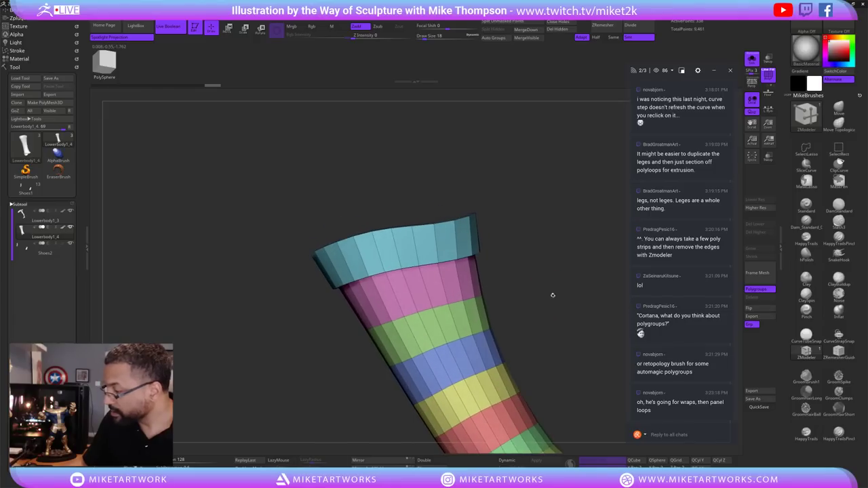
Raise the green and yellow bands into separate straps with Polygroup Extrude All.
click(478, 316)
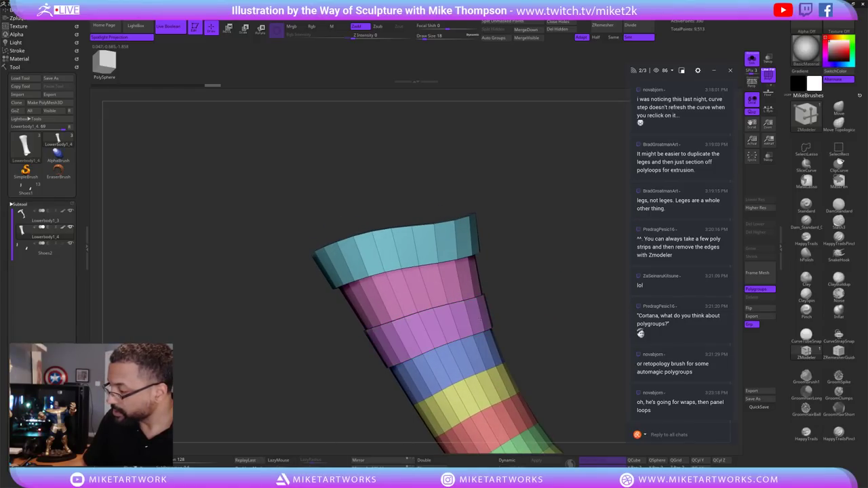
drag(539, 316, 570, 325)
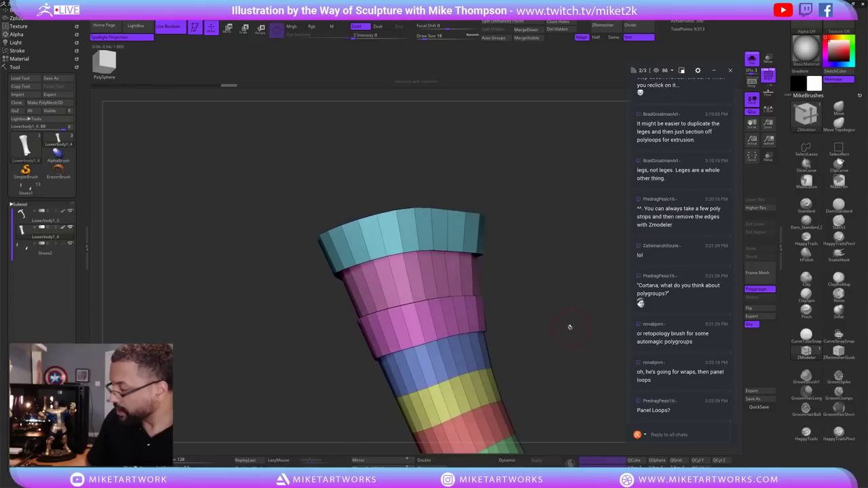
click(491, 379)
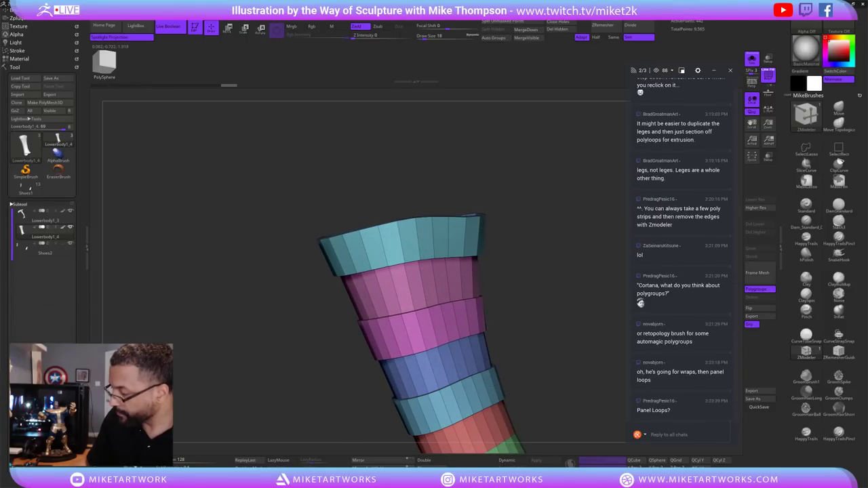
drag(567, 334, 532, 343)
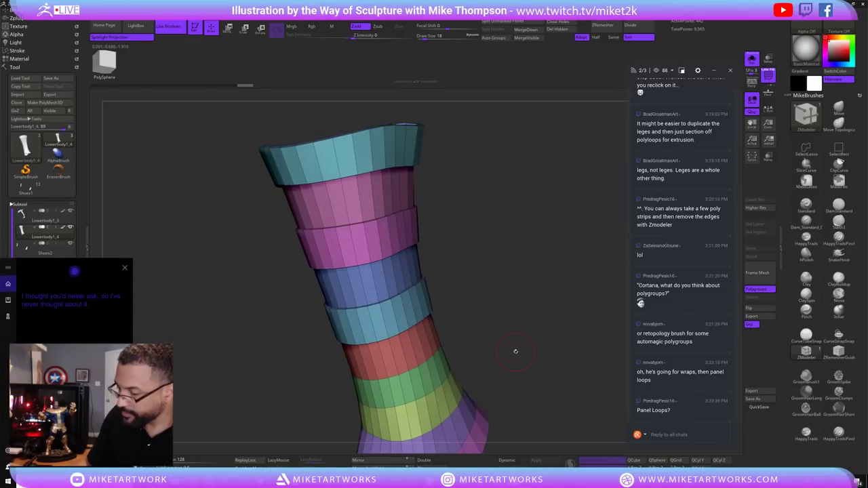
Dismiss the voice assistant popup and raise the lilac band near the ankle into a strap.
click(125, 268)
drag(523, 361, 475, 366)
click(454, 370)
drag(500, 336, 481, 360)
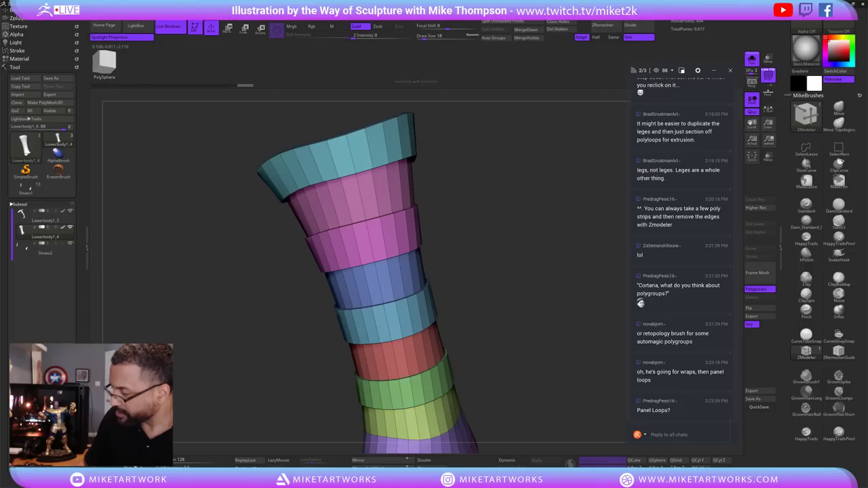
drag(540, 350, 559, 334)
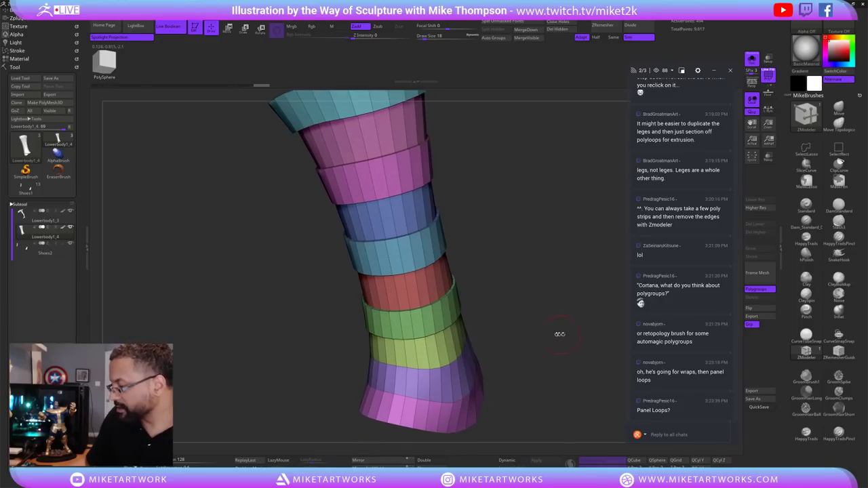
drag(468, 369, 468, 353)
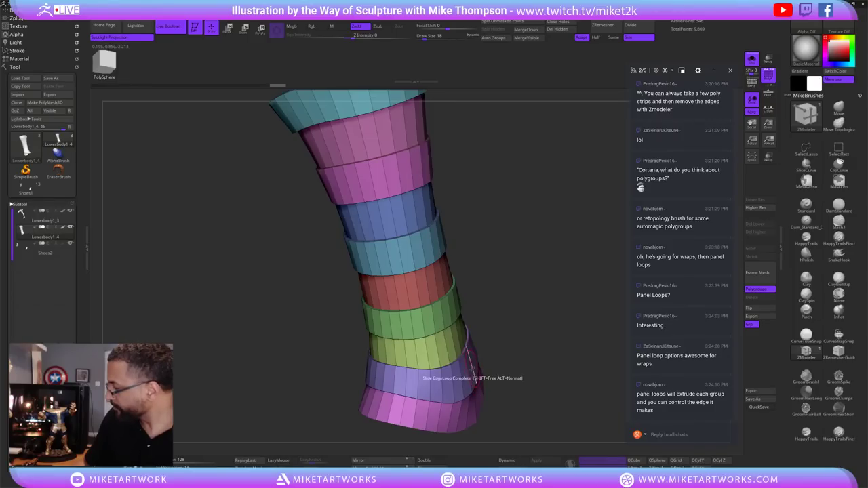
drag(540, 358, 554, 305)
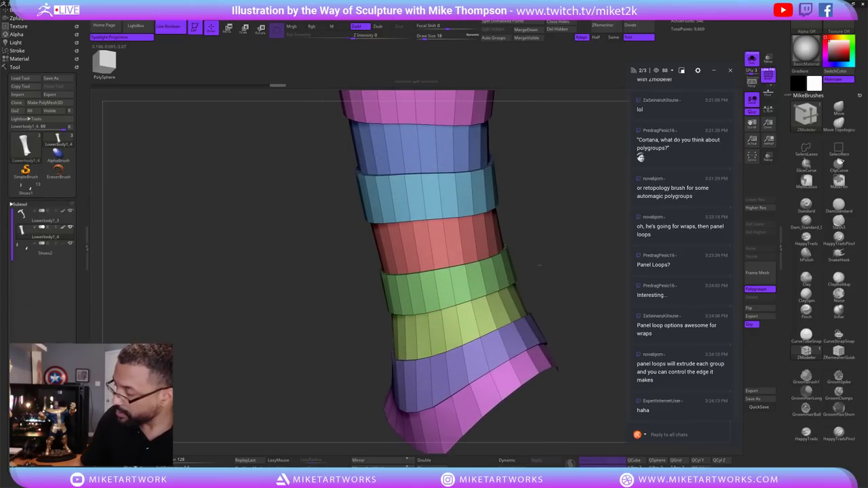
Assign new polygroups to the yellow-green, red and blue bands.
click(420, 337)
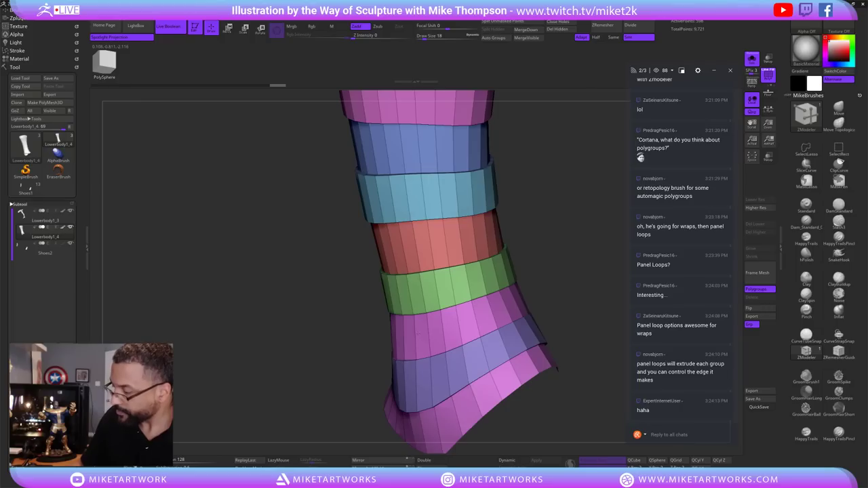
drag(575, 258, 436, 248)
click(390, 234)
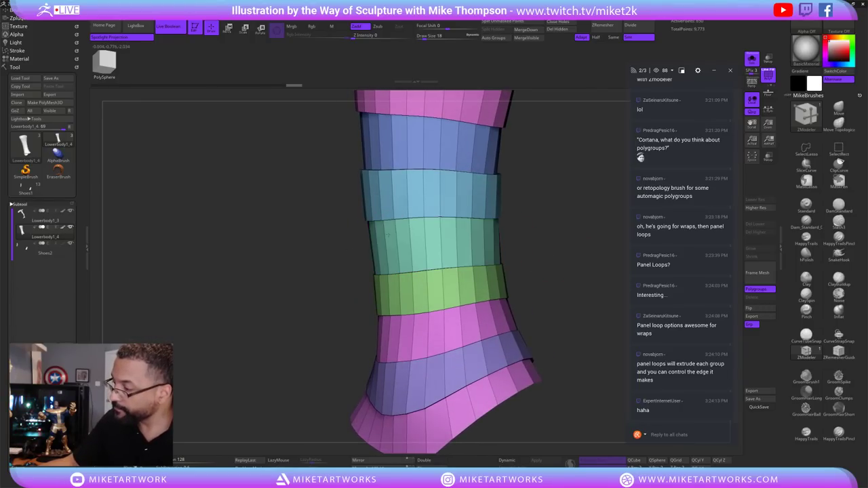
drag(386, 234, 380, 237)
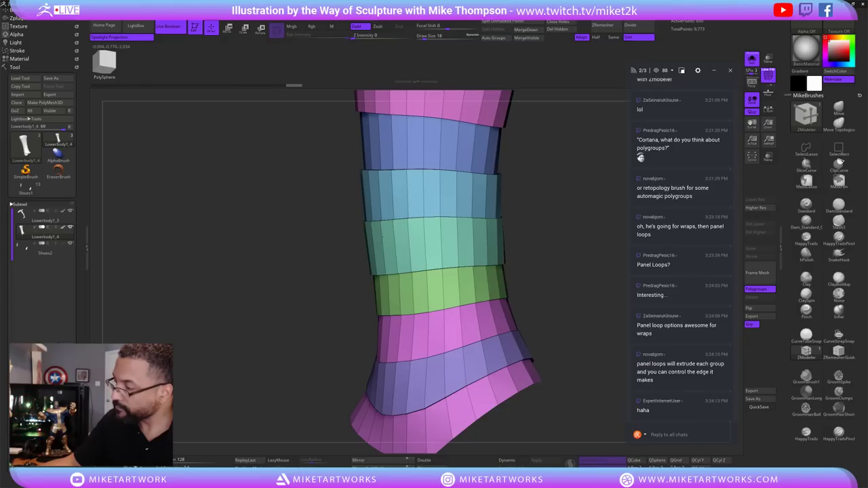
drag(563, 208, 407, 299)
click(397, 299)
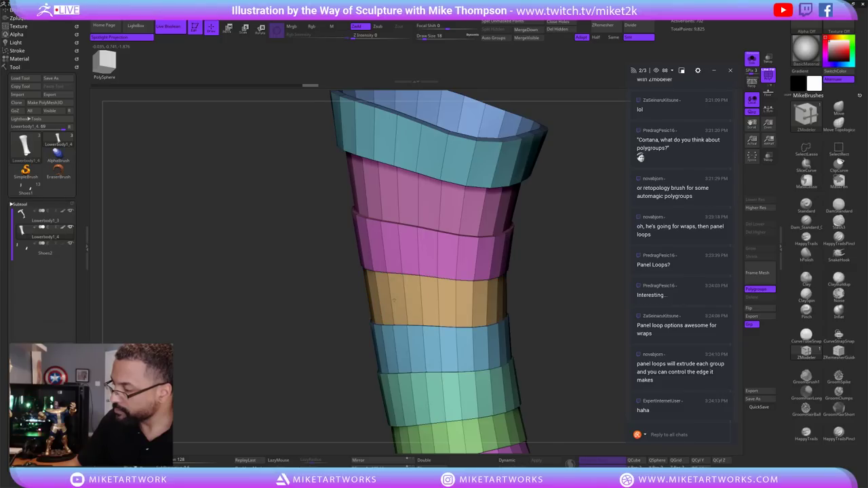
Give the pink band, the band below the top rim and the bottom rim band their own polygroups.
drag(576, 302, 504, 232)
click(482, 203)
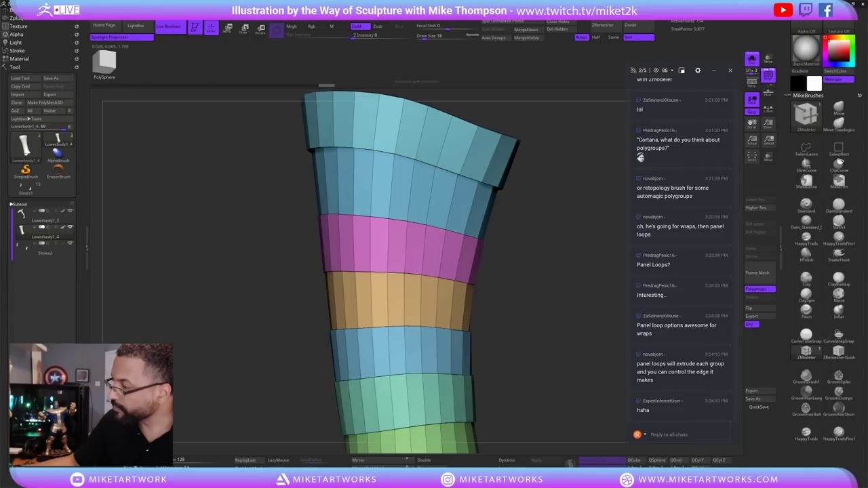
click(483, 204)
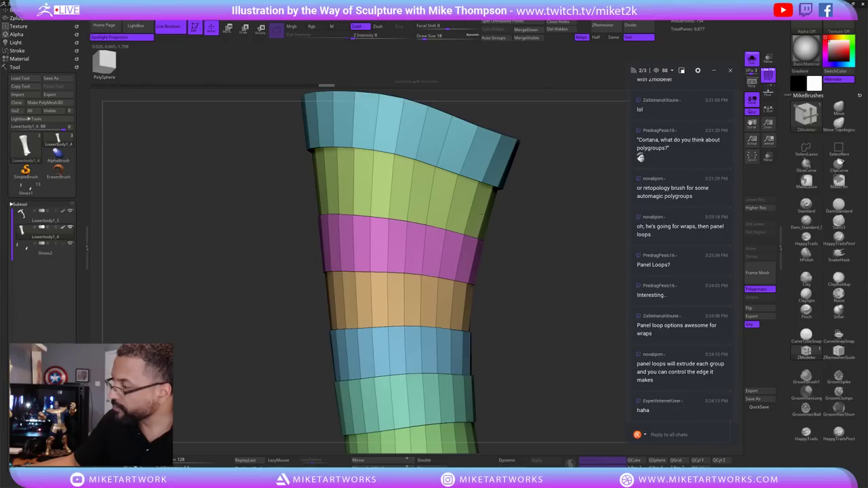
drag(482, 213, 540, 349)
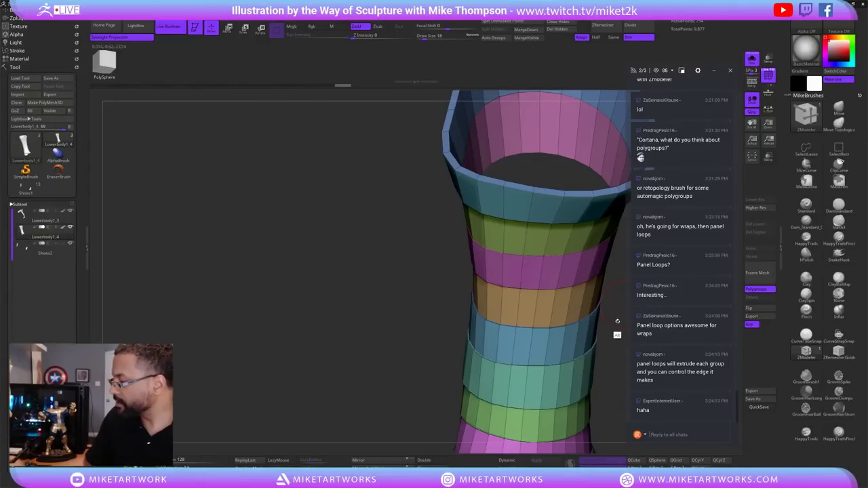
drag(617, 321, 532, 392)
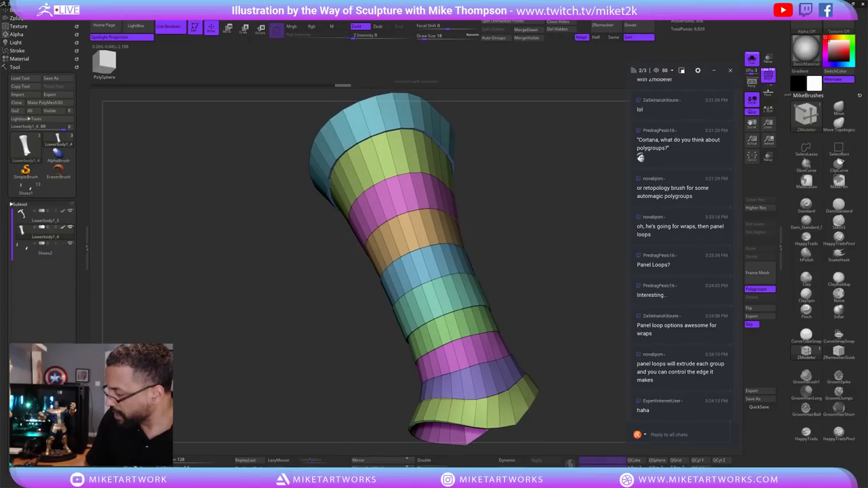
click(530, 392)
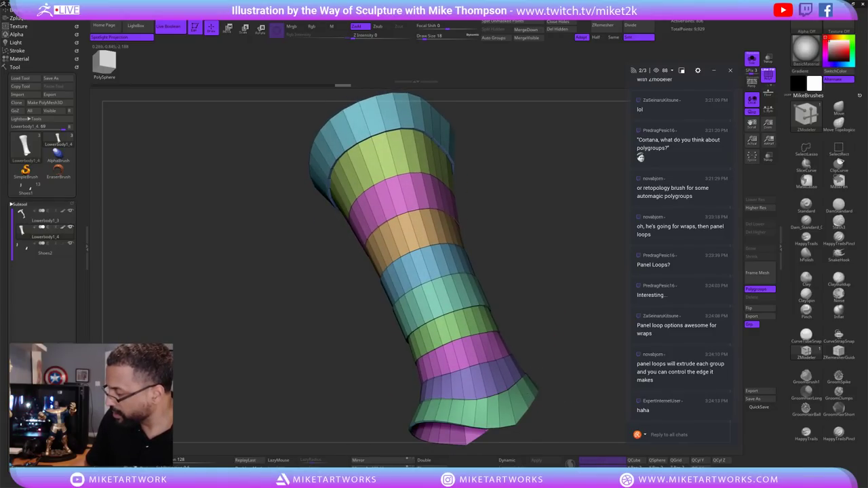
Isolate the top blue band, then unhide the rest of the strap tube.
drag(564, 356, 571, 324)
drag(575, 294, 361, 318)
mouse_move(536, 298)
mouse_down()
mouse_move(576, 366)
mouse_move(603, 380)
mouse_move(603, 342)
mouse_move(603, 384)
mouse_move(551, 308)
mouse_move(590, 346)
mouse_move(570, 333)
mouse_up()
ctrl+shift+click(519, 350)
ctrl+shift+click(581, 350)
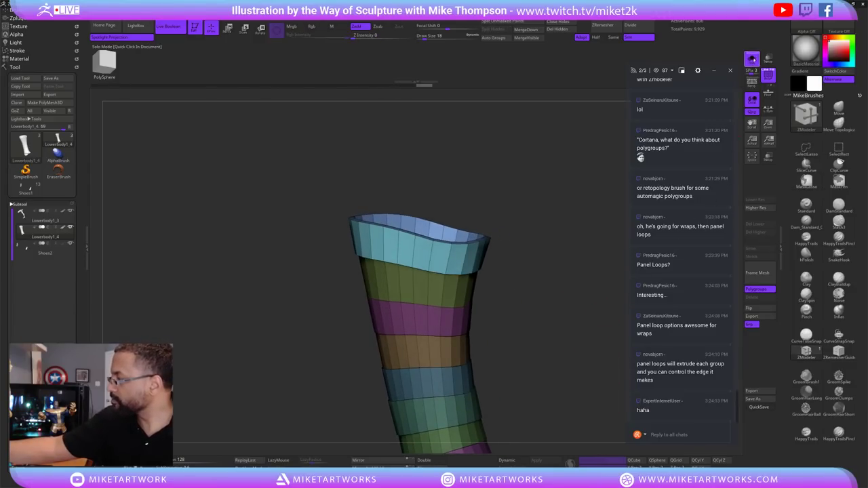
Turn off Solo Mode to show the white leg and set Draw Size to 102.
click(751, 59)
key(s)
click(557, 350)
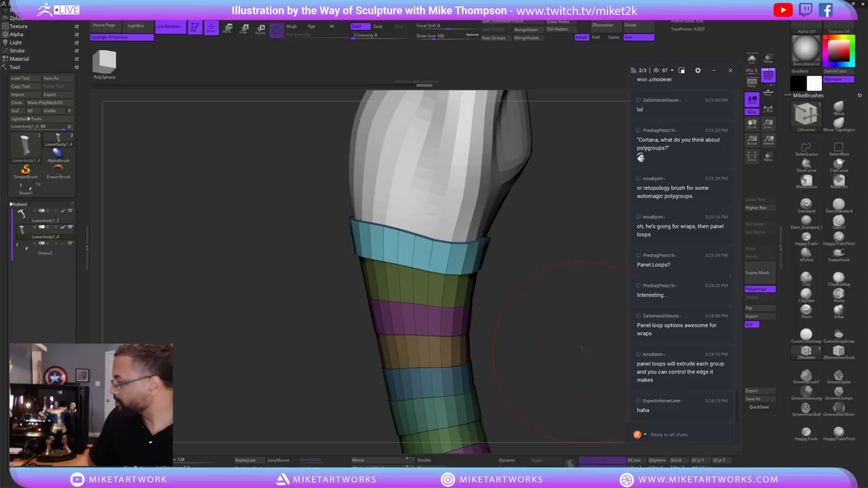
Orbit around the leg to inspect the strap bands from shin to thigh.
mouse_move(560, 348)
mouse_down()
mouse_move(582, 332)
mouse_move(576, 247)
mouse_up()
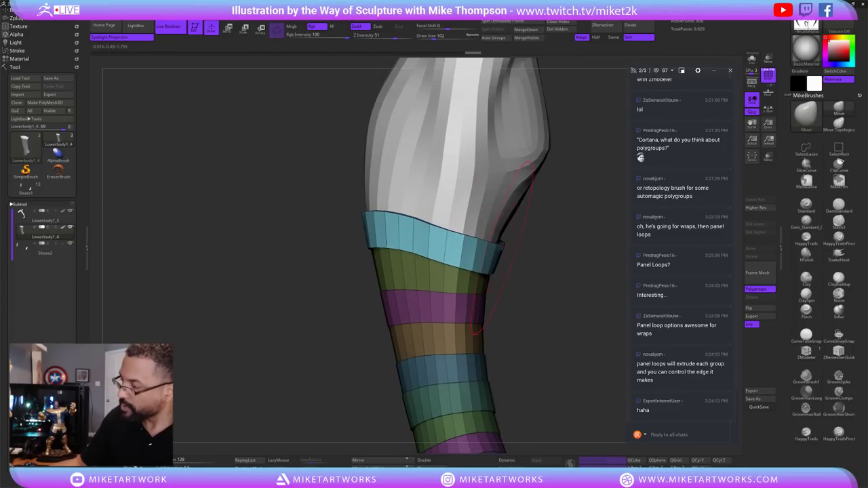
mouse_move(542, 274)
mouse_down()
mouse_move(562, 275)
mouse_move(552, 285)
mouse_move(544, 275)
mouse_move(553, 278)
mouse_move(555, 249)
mouse_move(567, 289)
mouse_move(536, 281)
mouse_move(558, 284)
mouse_move(480, 293)
mouse_move(551, 324)
mouse_move(485, 275)
mouse_up()
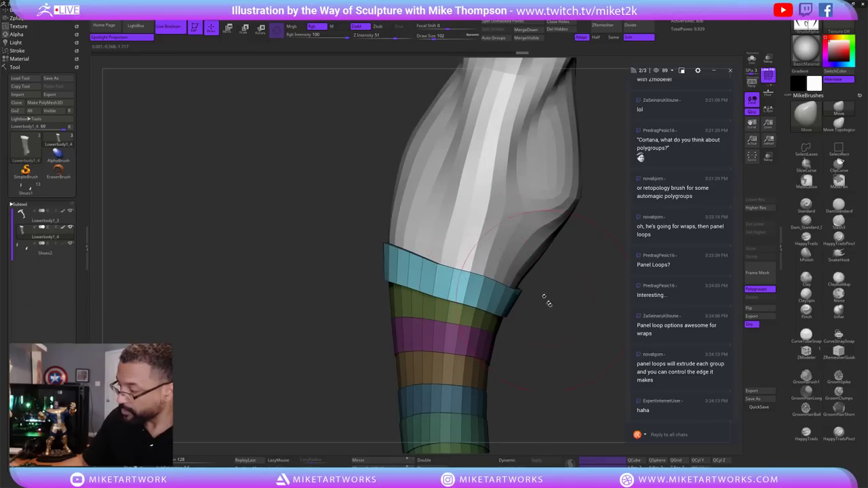
drag(547, 301, 425, 321)
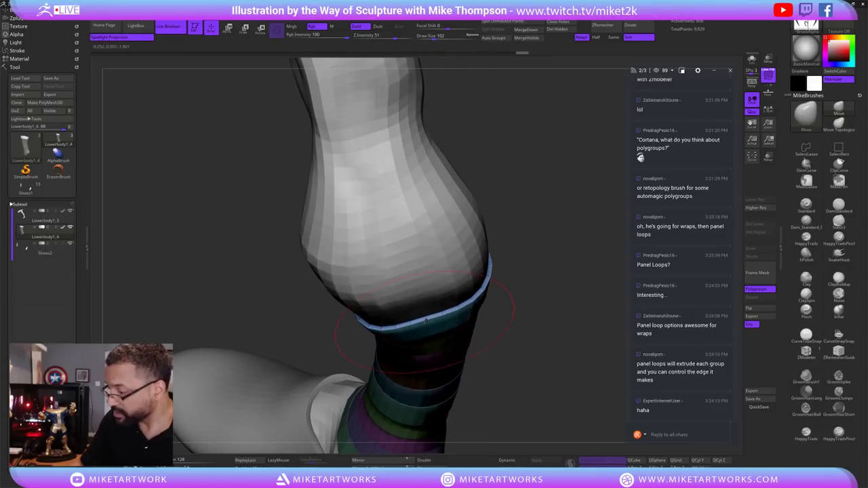
drag(547, 321, 536, 284)
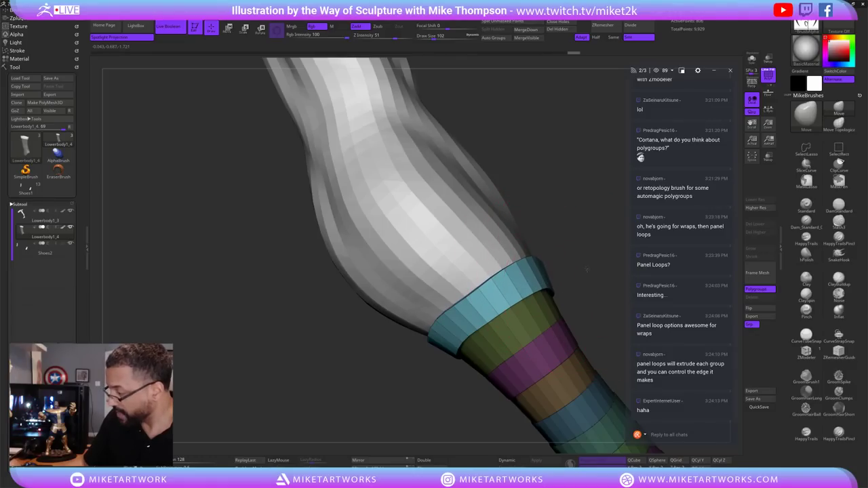
mouse_move(586, 269)
mouse_down()
mouse_move(551, 291)
mouse_move(586, 282)
mouse_move(548, 298)
mouse_move(420, 268)
mouse_up()
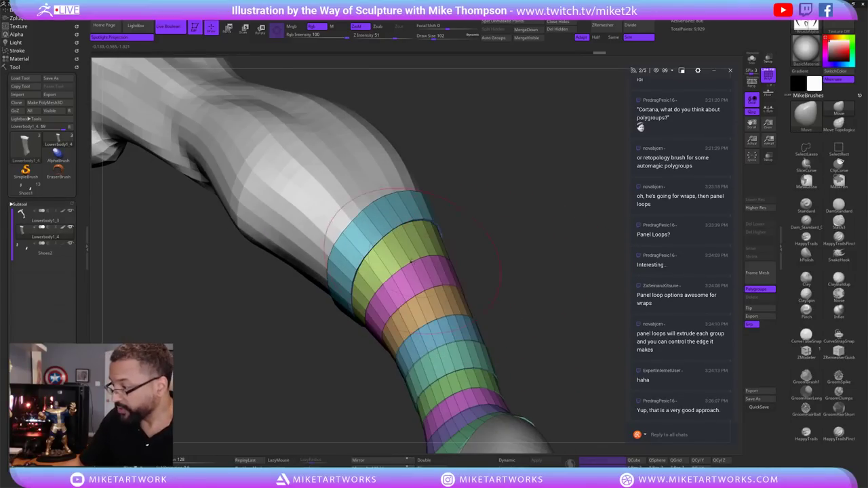
Mask only the top band and turn it into its own new polygroup.
ctrl+shift+click(406, 264)
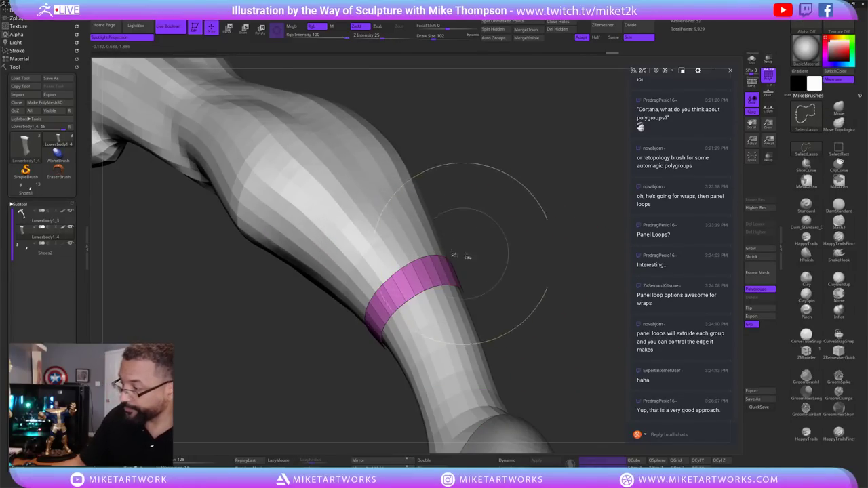
ctrl+shift+click(468, 256)
drag(508, 271, 566, 250)
ctrl+click(566, 251)
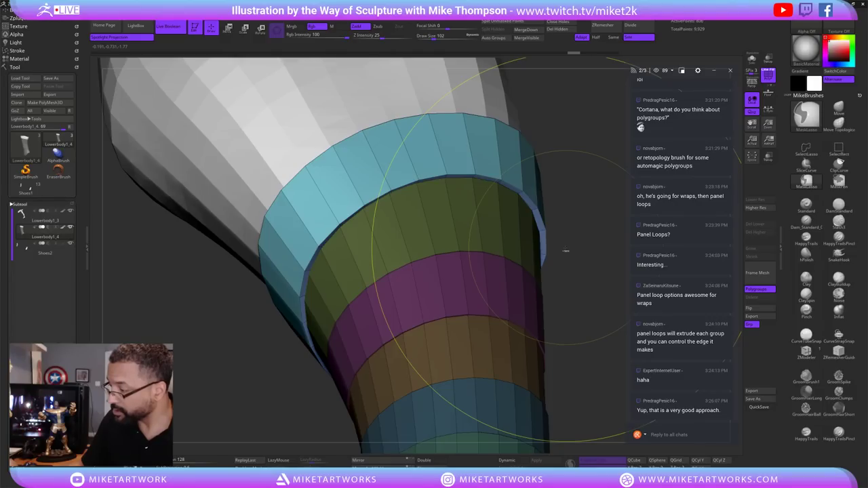
ctrl+click(597, 316)
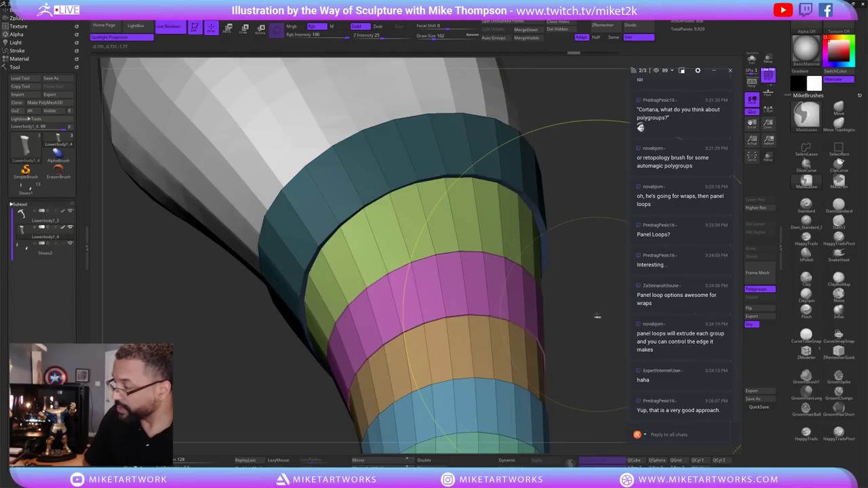
key(ctrl+w)
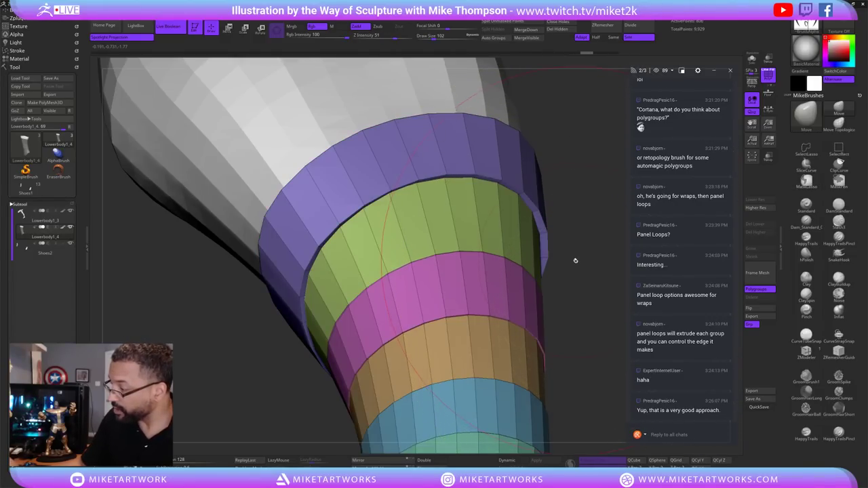
Isolate the purple top and green bands in turn, then unhide the bands around the green one.
drag(576, 258, 490, 252)
ctrl+shift+click(575, 264)
ctrl+shift+click(546, 310)
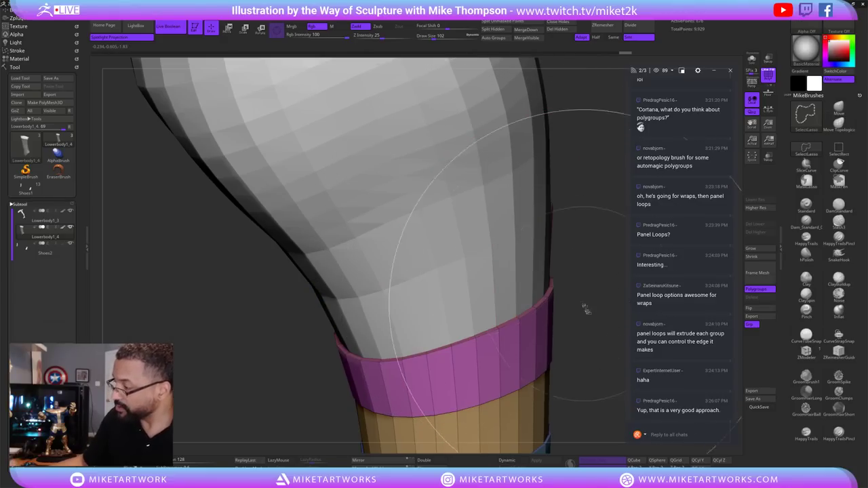
ctrl+shift+click(617, 372)
drag(617, 372, 572, 283)
ctrl+alt+shift+click(560, 281)
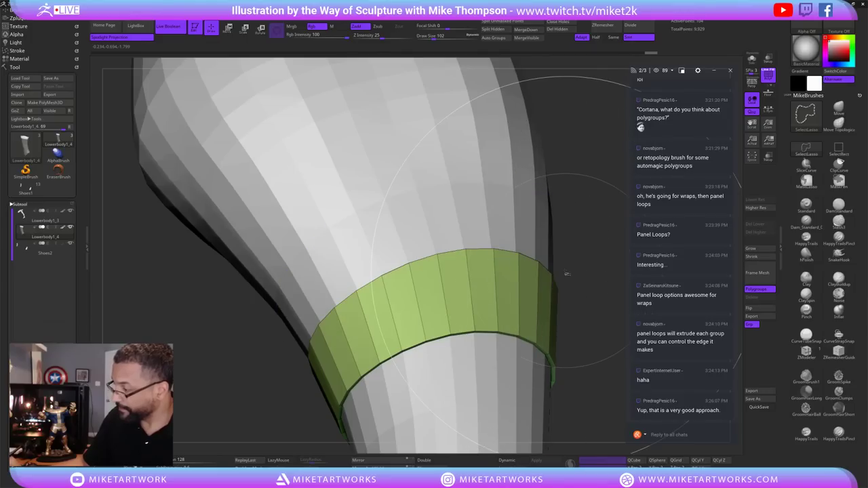
mouse_move(597, 365)
mouse_down()
mouse_move(600, 372)
mouse_move(573, 339)
mouse_up()
ctrl+shift+click(595, 369)
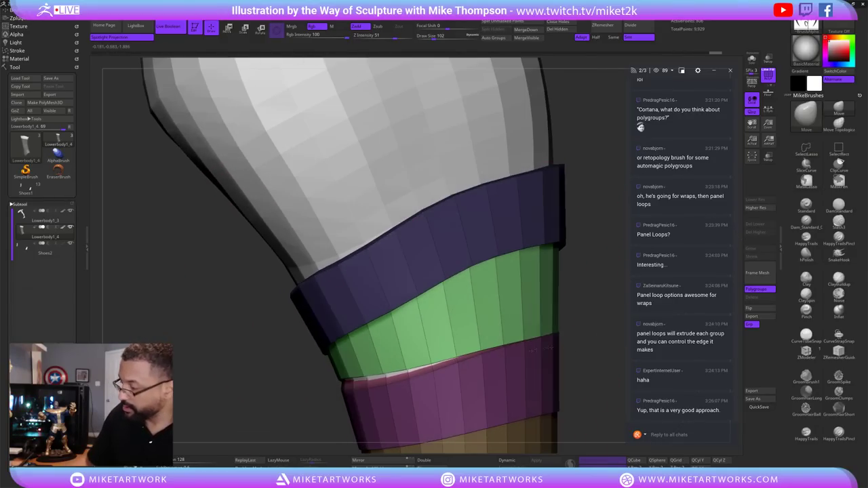
Smooth out the notch in the green band's top edge.
ctrl+shift+drag(353, 336, 407, 358)
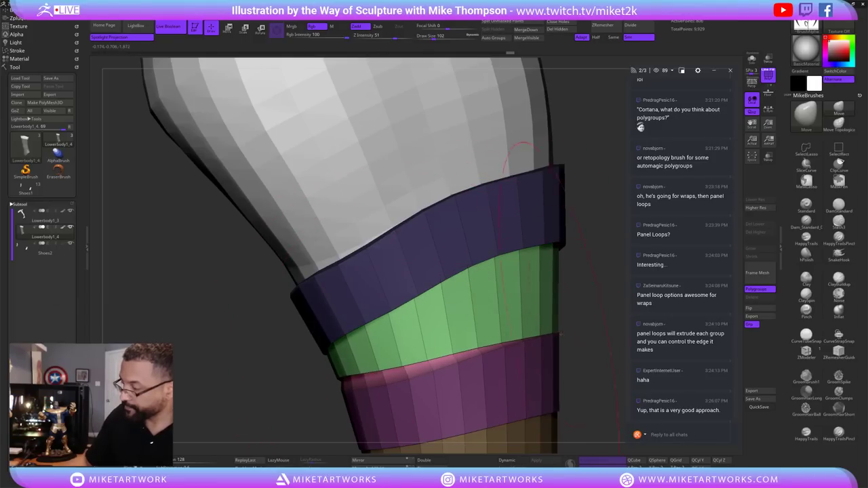
drag(566, 326, 555, 292)
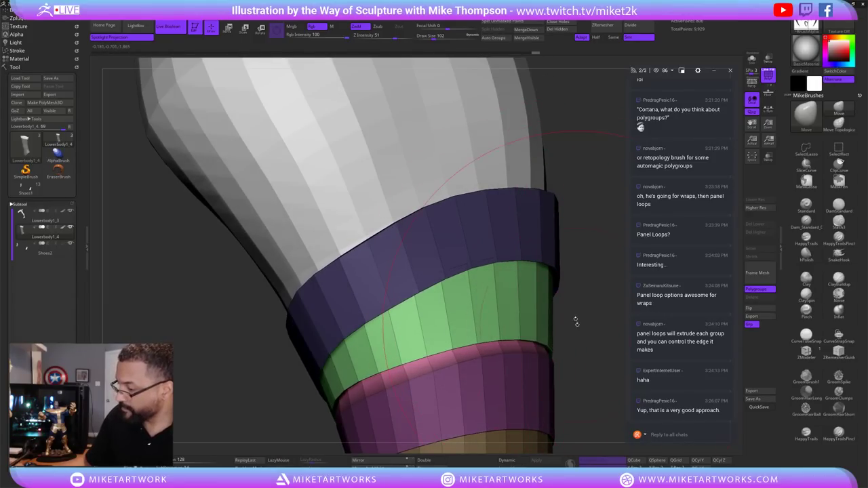
mouse_move(594, 364)
mouse_down()
mouse_move(579, 310)
mouse_move(586, 299)
mouse_move(573, 317)
mouse_move(555, 288)
mouse_move(539, 286)
mouse_move(448, 300)
mouse_up()
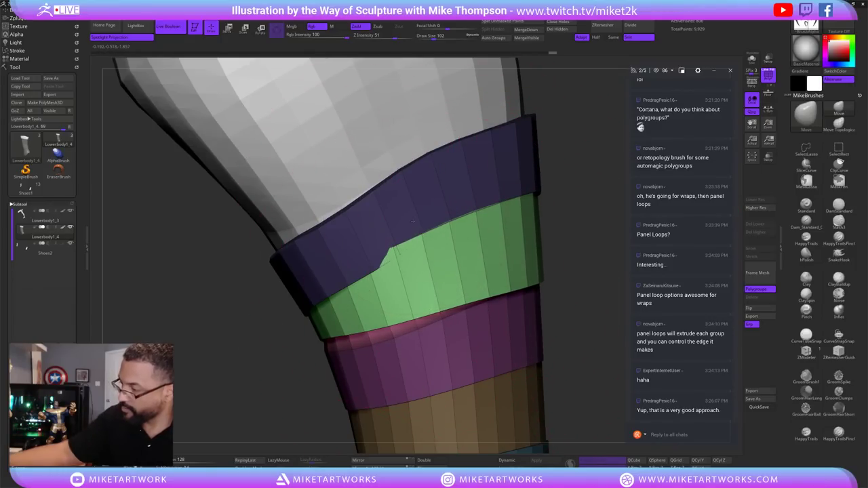
drag(413, 221, 419, 224)
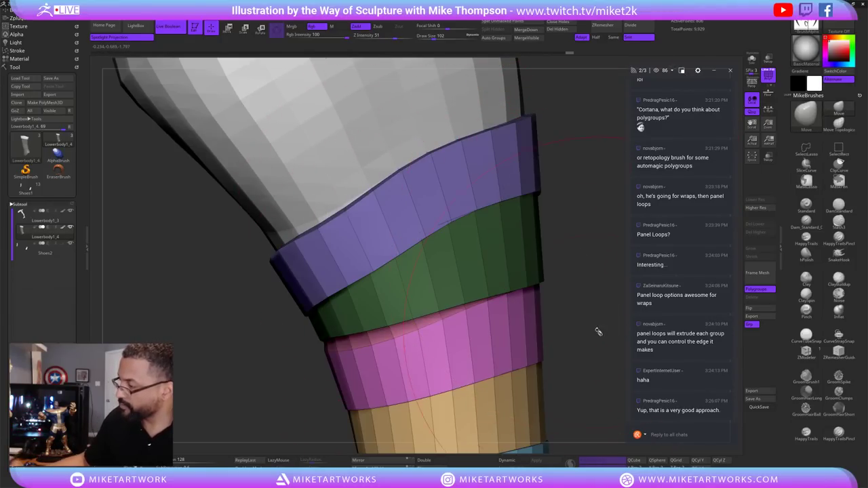
Set the brush Draw Size to 41.
mouse_move(581, 232)
mouse_down()
mouse_move(529, 363)
mouse_move(536, 359)
mouse_move(534, 344)
mouse_move(510, 343)
mouse_up()
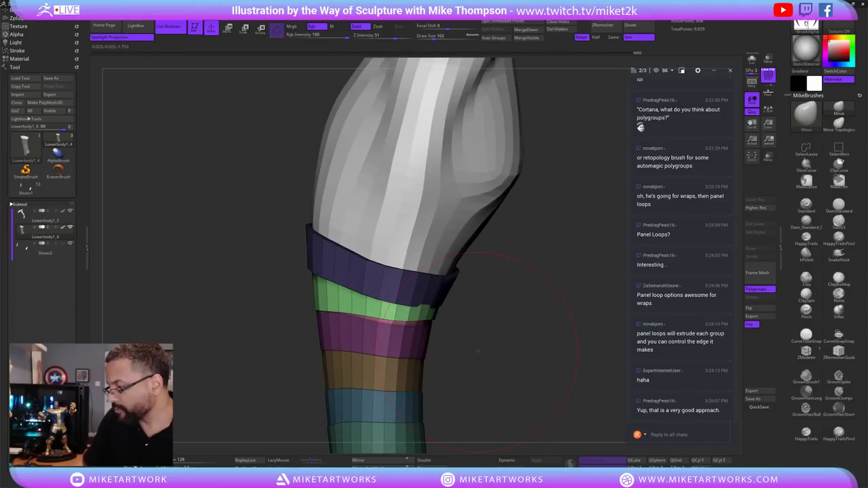
drag(479, 351, 426, 297)
text(s)
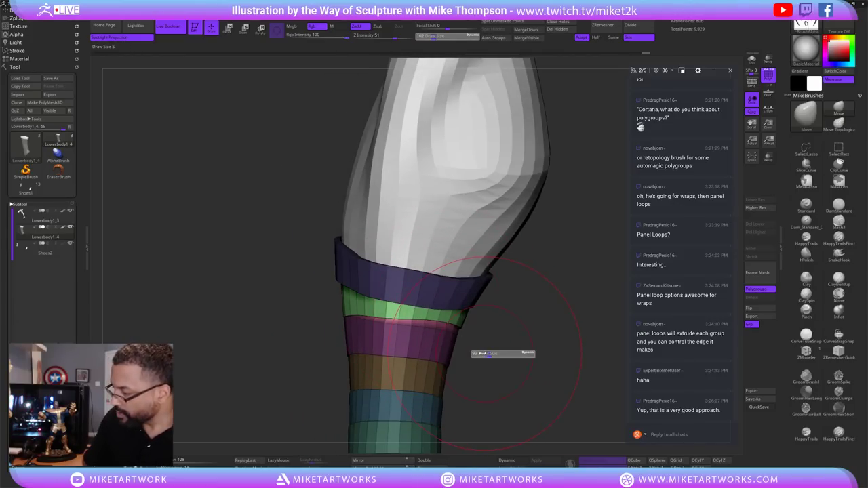
text(41)
key(Return)
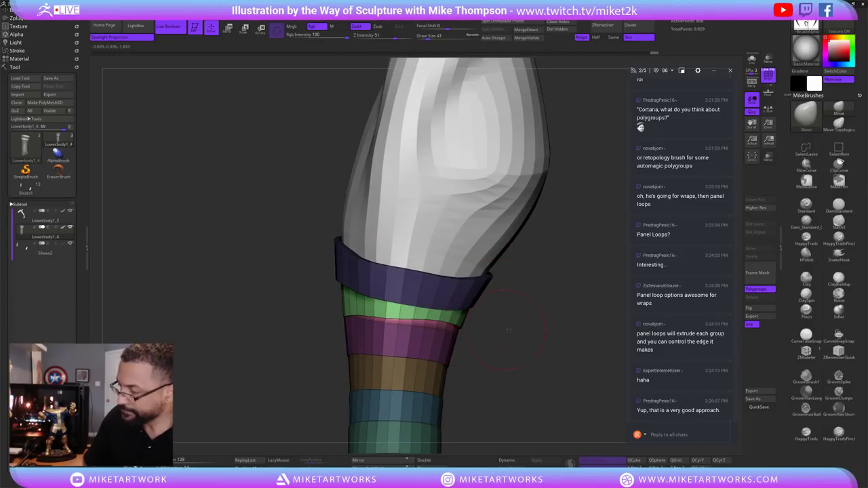
mouse_move(508, 331)
mouse_down()
mouse_move(520, 330)
mouse_move(488, 353)
mouse_move(543, 350)
mouse_move(560, 334)
mouse_move(513, 310)
mouse_move(523, 360)
mouse_move(552, 320)
mouse_up()
key(s)
Isolate the pink band for a close look, then unhide all bands and orbit the leg.
ctrl+shift+click(496, 314)
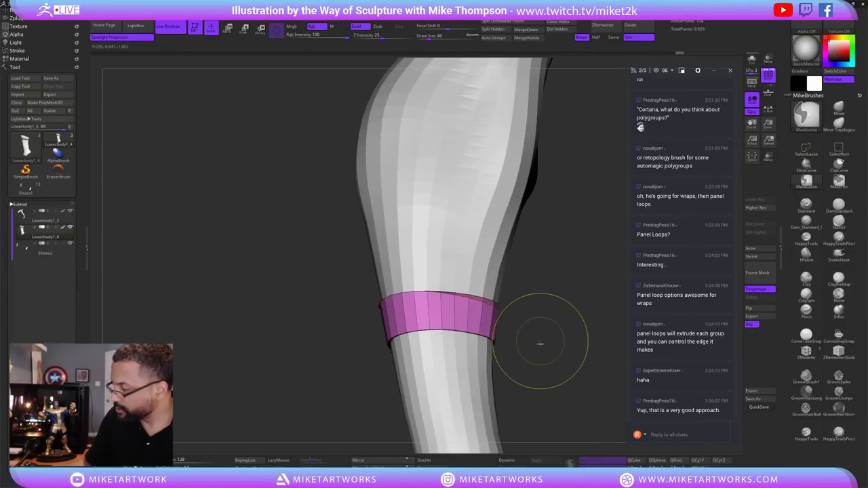
mouse_move(548, 320)
mouse_down()
mouse_move(586, 335)
mouse_move(574, 316)
mouse_move(572, 333)
mouse_up()
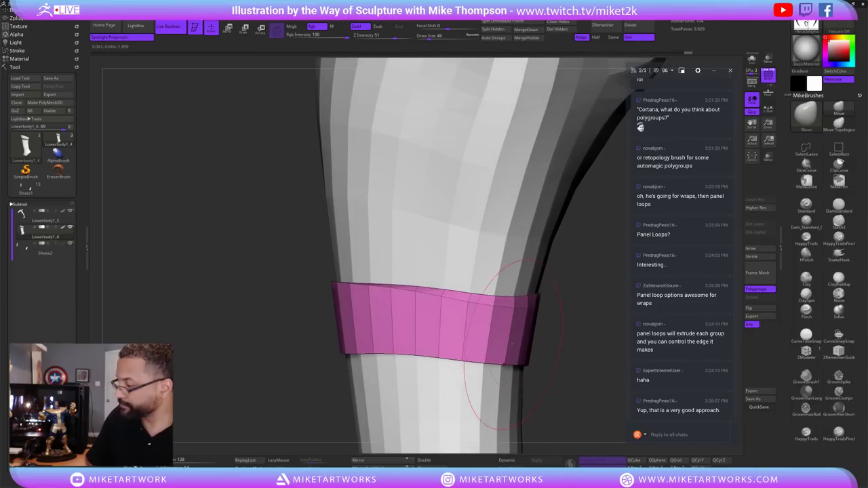
ctrl+shift+click(567, 296)
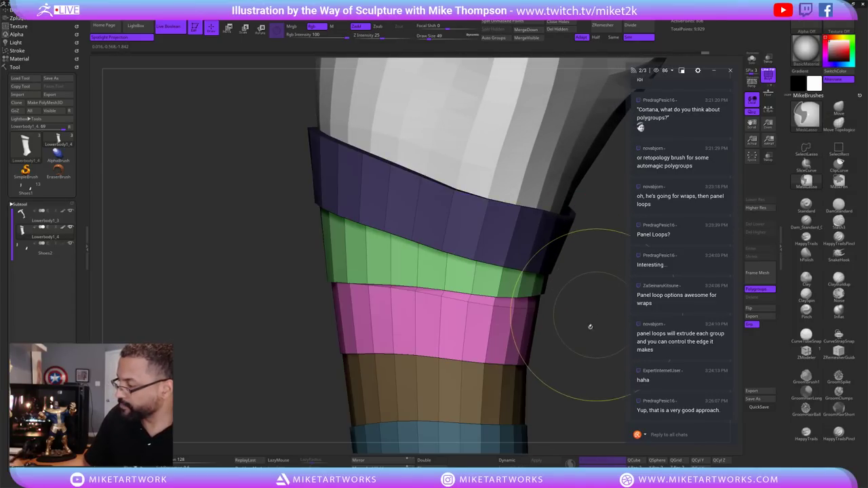
drag(498, 333, 499, 319)
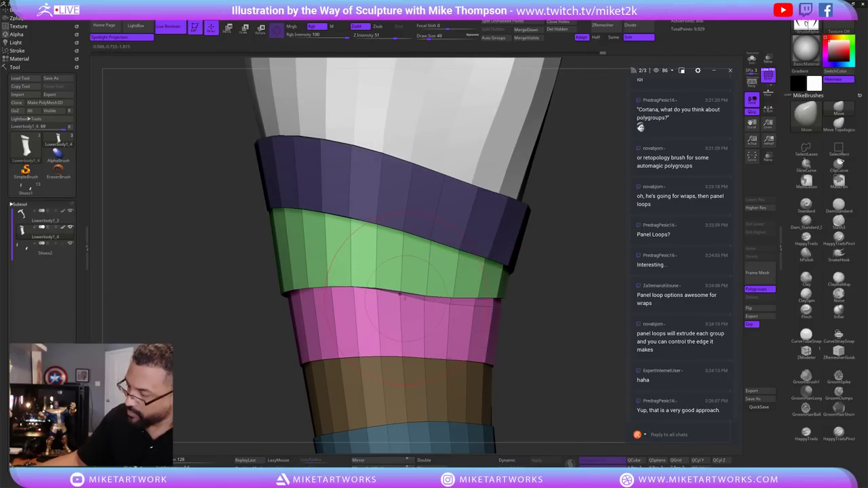
drag(535, 309, 516, 301)
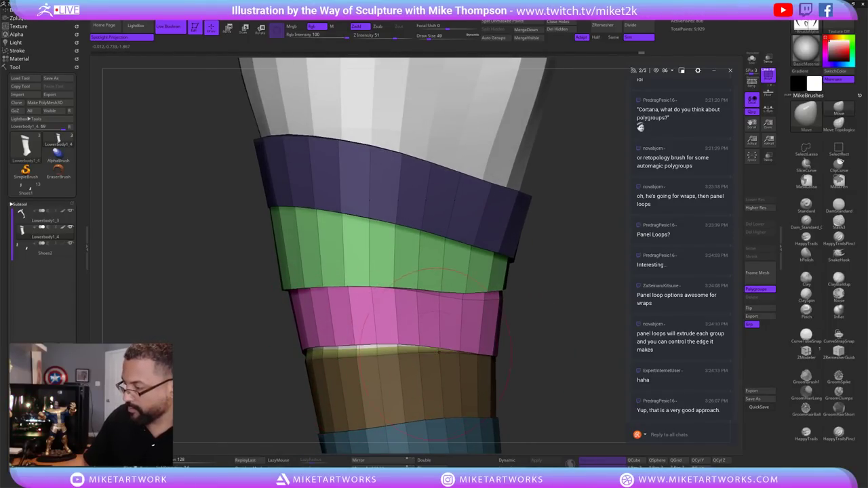
drag(527, 372, 441, 353)
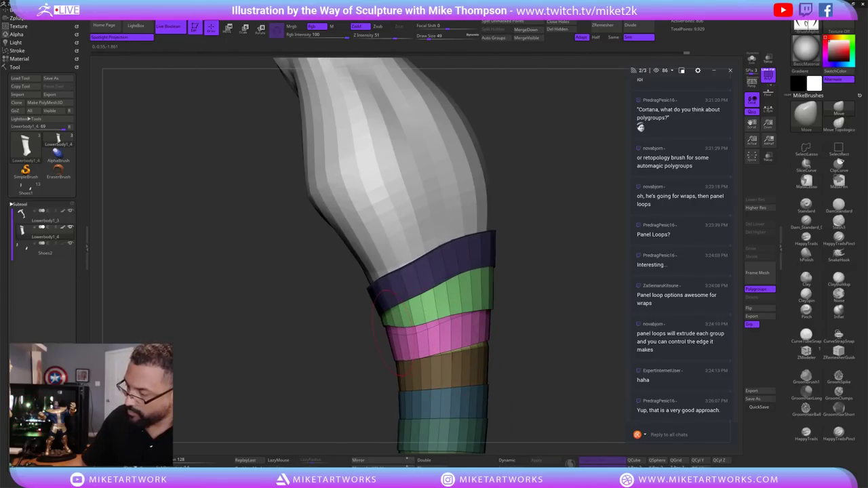
drag(530, 337, 377, 344)
drag(442, 308, 448, 323)
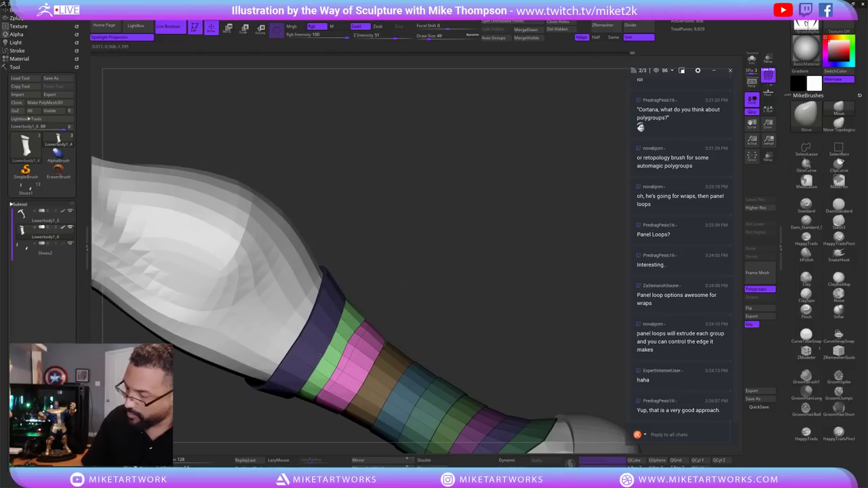
Reduce the brush size from 49 to 37.
key(s)
drag(434, 321, 411, 319)
key(s)
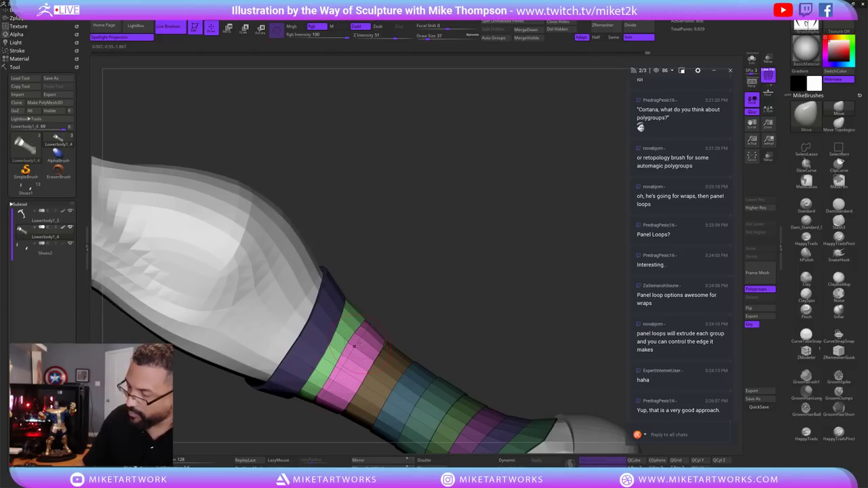
drag(506, 327, 552, 288)
Isolate the orange band and give it a new polygroup, checking the polygroup colours.
key(ctrl+shift)
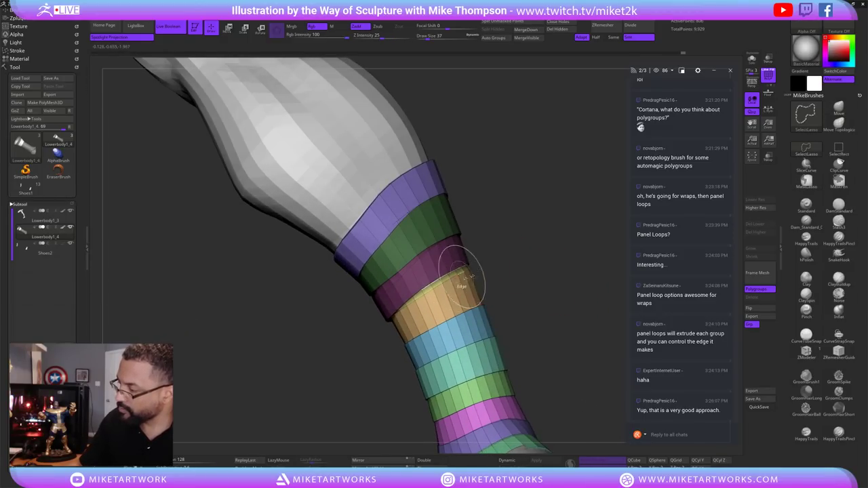
ctrl+shift+click(451, 287)
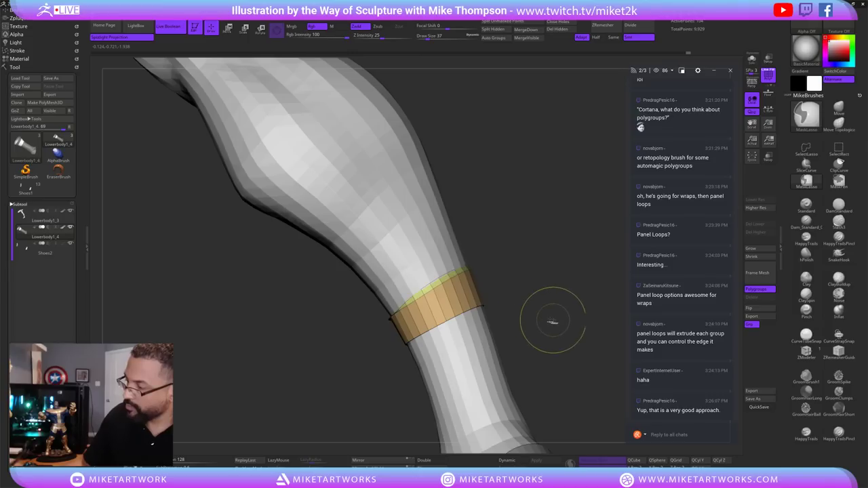
key(ctrl+w)
key(shift+f)
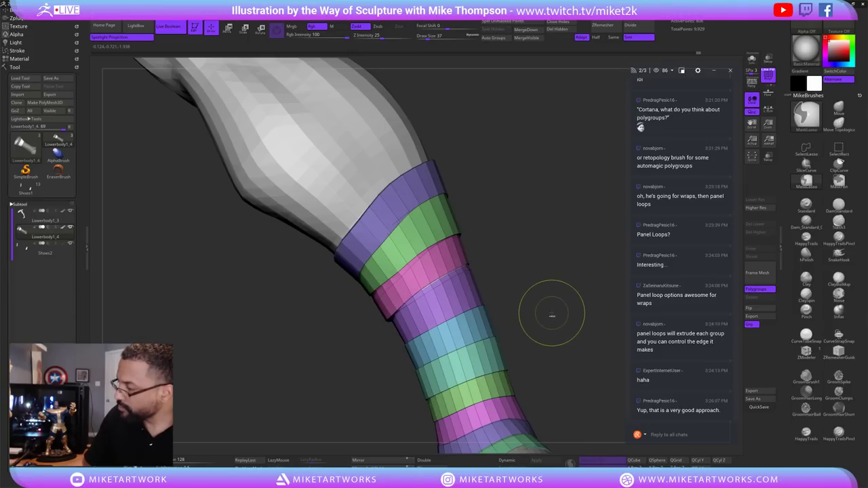
key(shift+f)
key(ctrl+w)
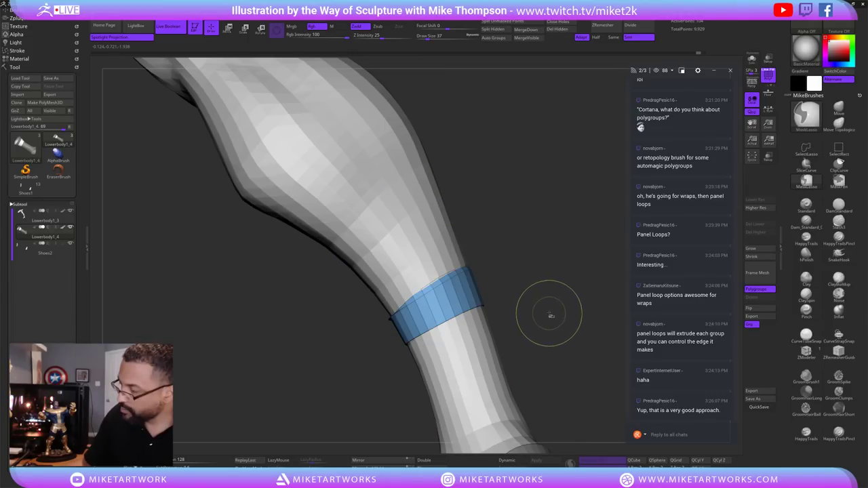
key(shift+f)
Mask the new blue band and invert the mask so only that band stays free.
key(shift+f)
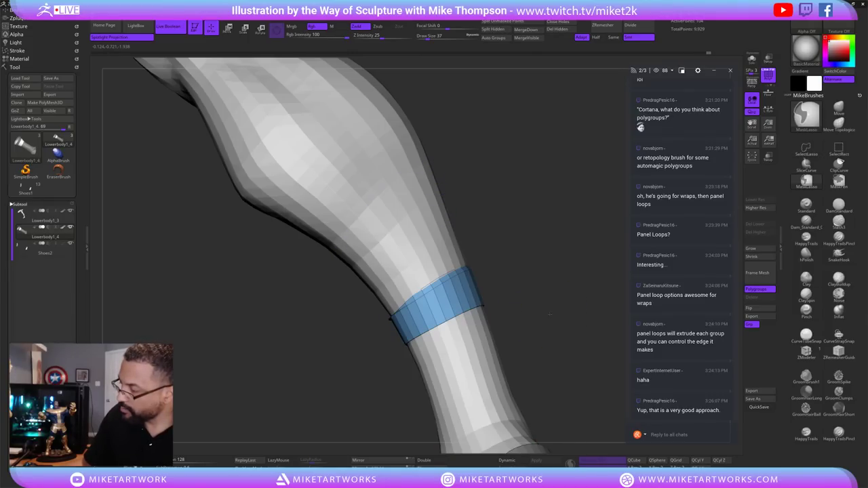
ctrl+click(553, 316)
key(shift+f)
ctrl+click(556, 316)
key(s)
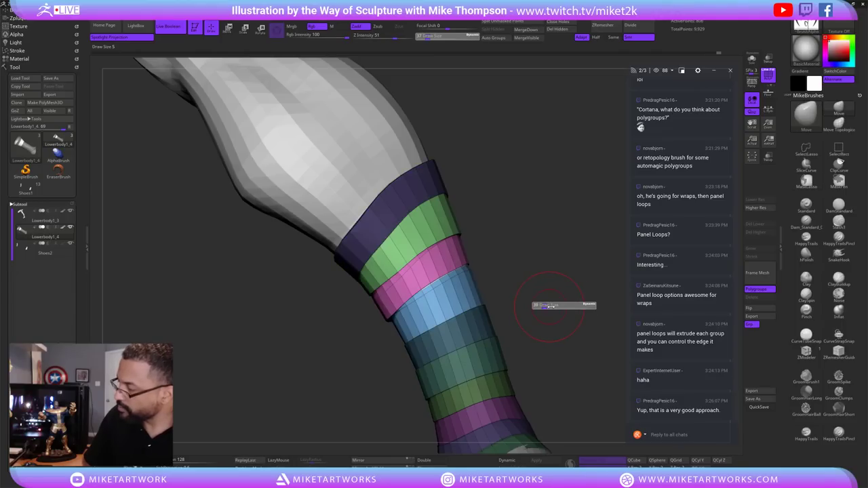
key(s)
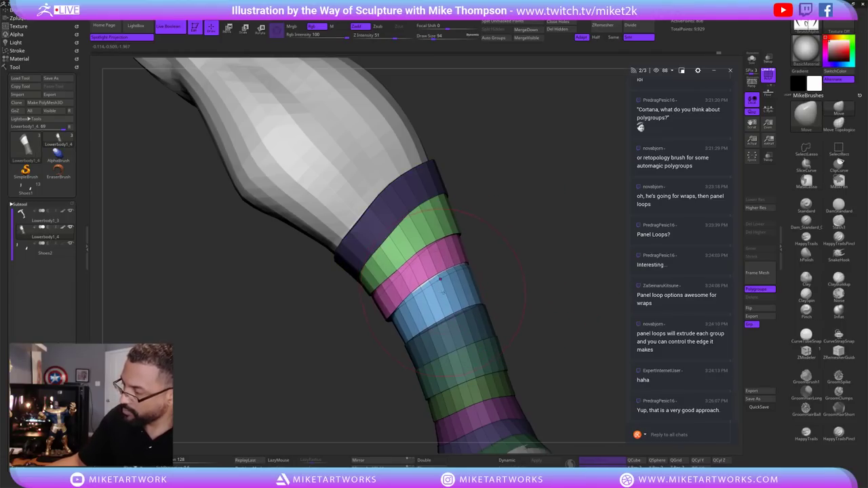
key(ctrl)
ctrl+drag(556, 265, 570, 287)
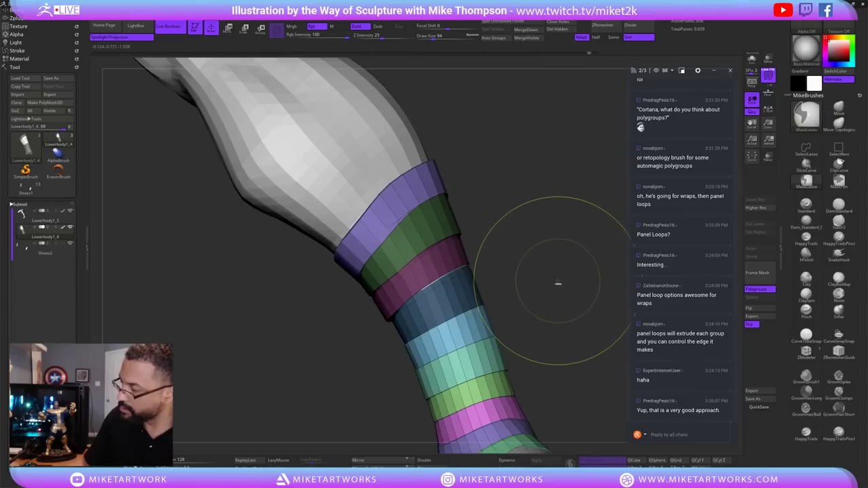
ctrl+click(442, 285)
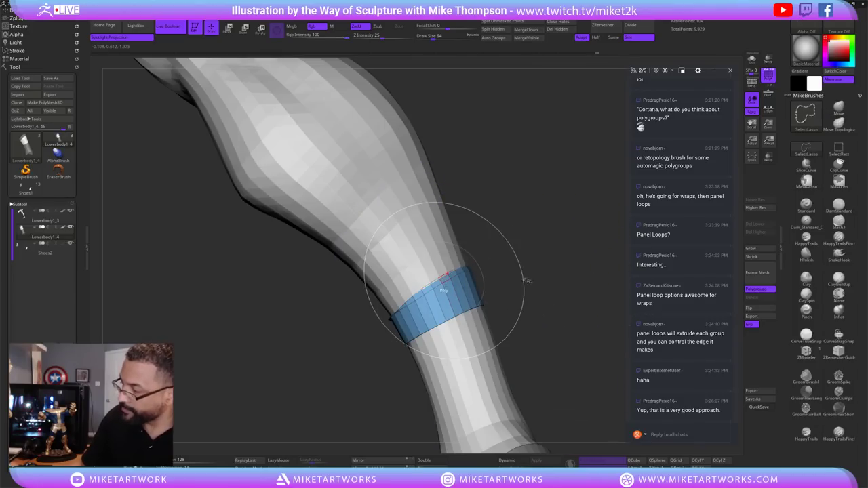
ctrl+click(562, 317)
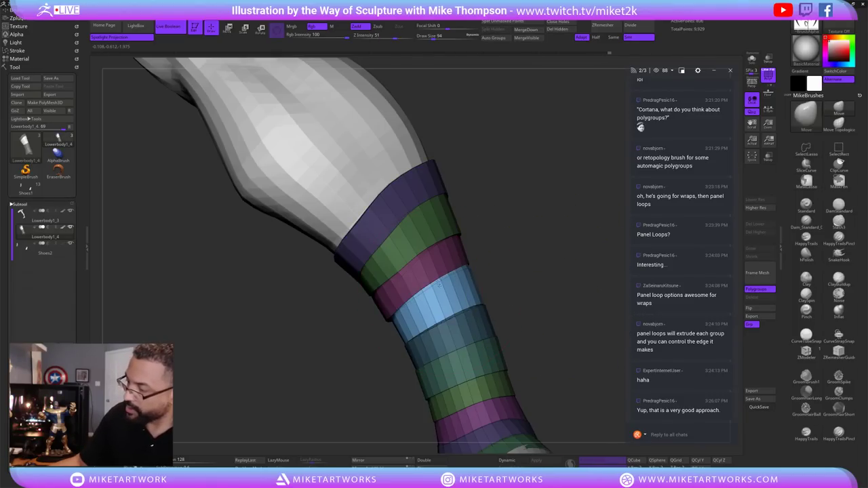
Push the blue band outward with the Move brush, orbiting to check its tilt.
mouse_move(512, 312)
mouse_down()
mouse_move(541, 308)
mouse_move(447, 315)
mouse_up()
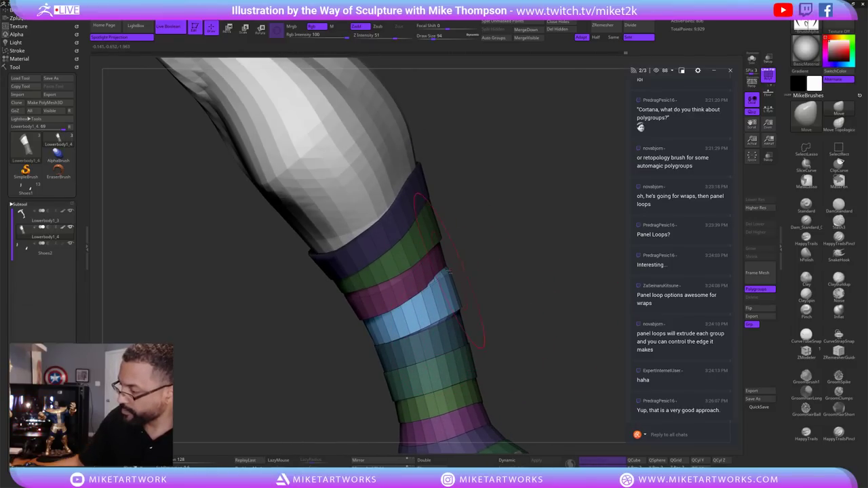
drag(448, 272, 444, 274)
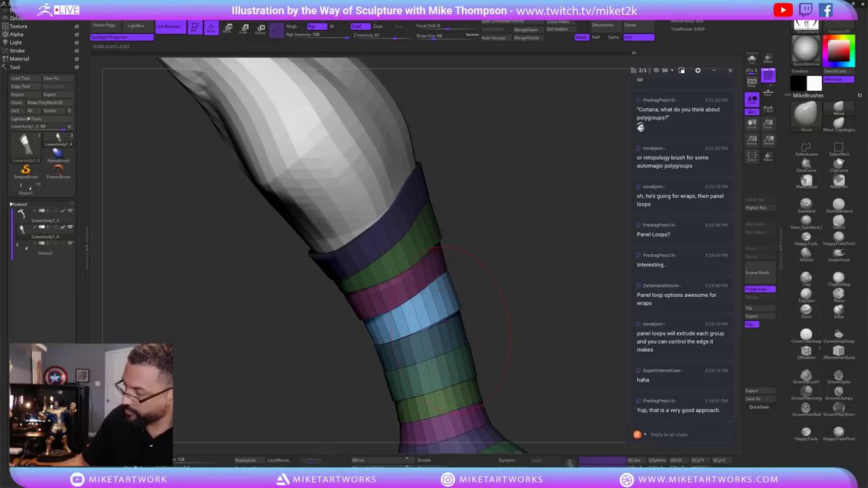
drag(451, 326, 437, 285)
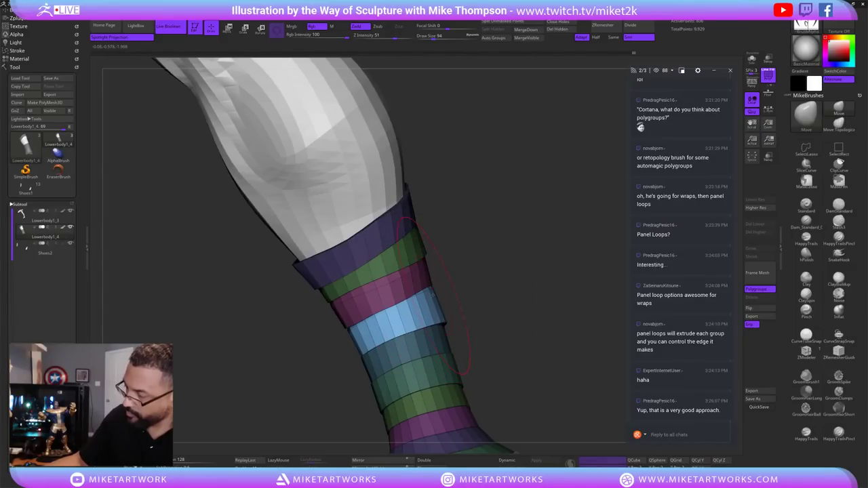
mouse_move(512, 338)
mouse_down()
mouse_move(566, 324)
mouse_move(533, 302)
mouse_move(584, 323)
mouse_move(550, 309)
mouse_move(565, 297)
mouse_up()
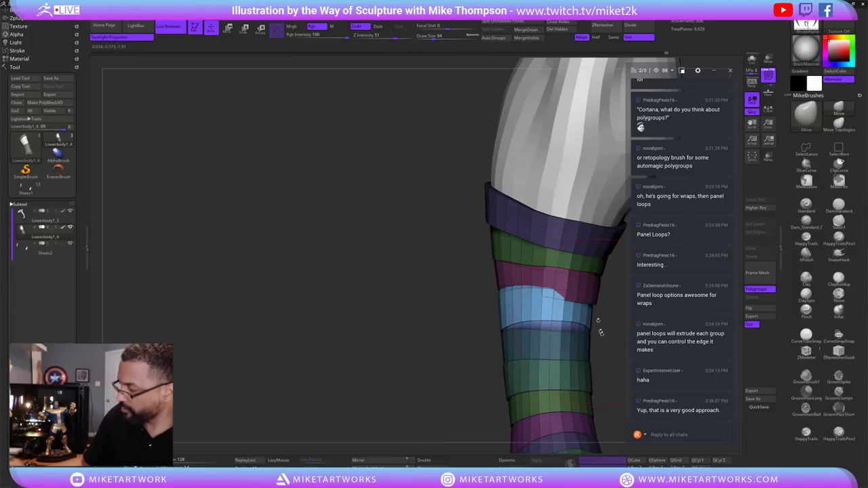
drag(600, 332, 548, 286)
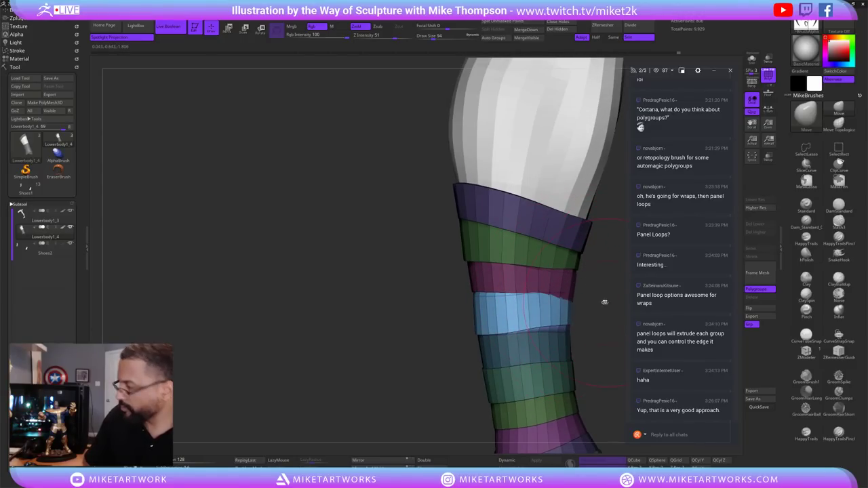
drag(605, 302, 497, 306)
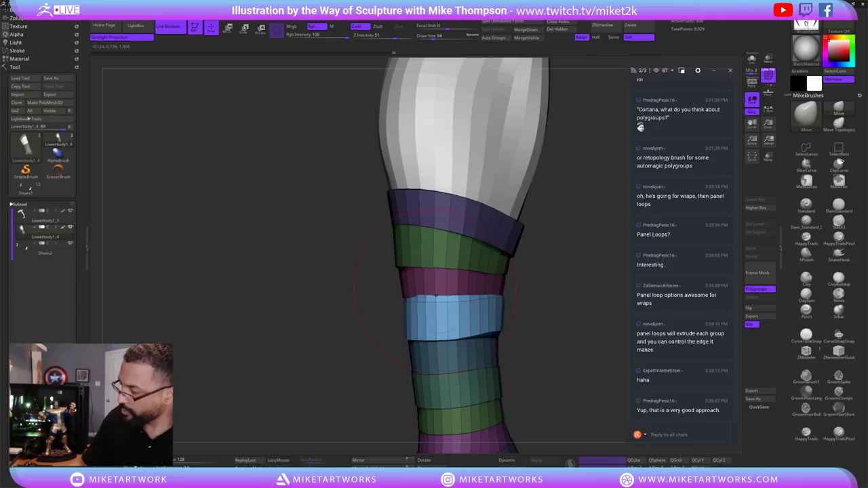
mouse_move(446, 301)
mouse_down()
mouse_move(515, 308)
mouse_move(447, 306)
mouse_move(457, 301)
mouse_up()
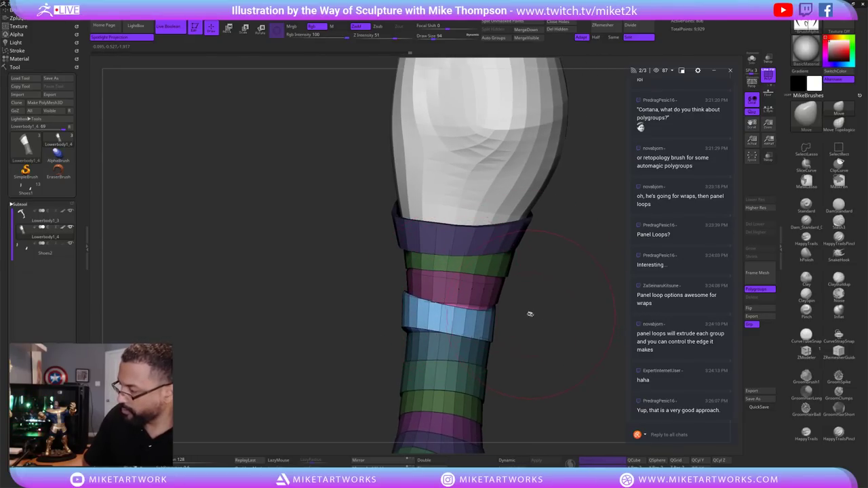
mouse_move(530, 314)
mouse_down()
mouse_move(408, 335)
mouse_move(519, 291)
mouse_move(500, 304)
mouse_move(468, 308)
mouse_up()
Enlarge the brush to 115 and orbit to compare the band angles.
key(s)
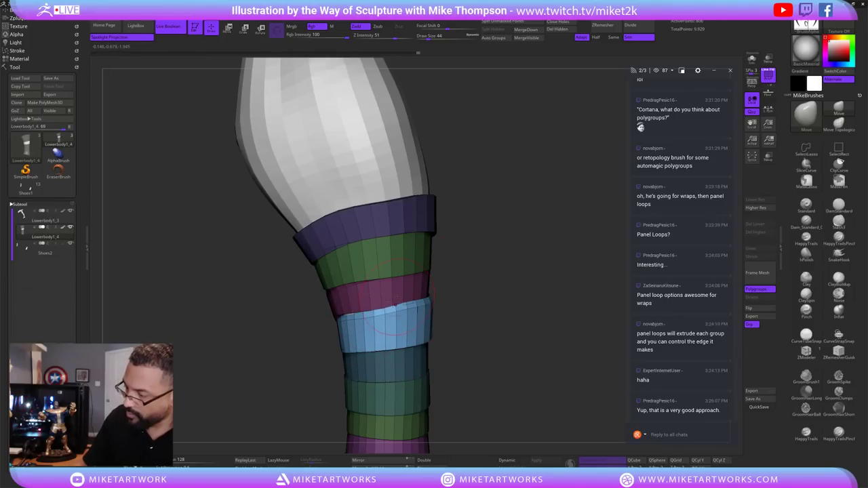
drag(404, 306, 411, 334)
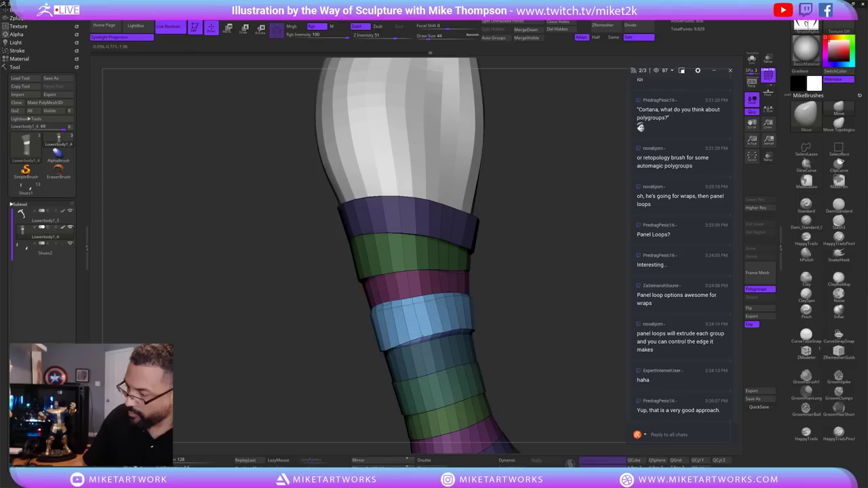
drag(514, 314, 370, 312)
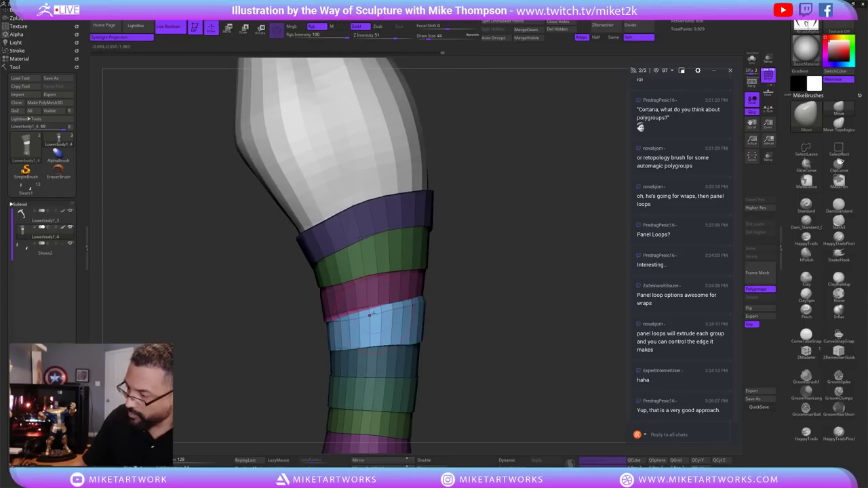
mouse_move(403, 307)
mouse_down()
mouse_move(463, 314)
mouse_move(461, 333)
mouse_move(390, 350)
mouse_move(451, 337)
mouse_move(520, 341)
mouse_move(503, 312)
mouse_move(543, 307)
mouse_move(496, 326)
mouse_up()
key(s)
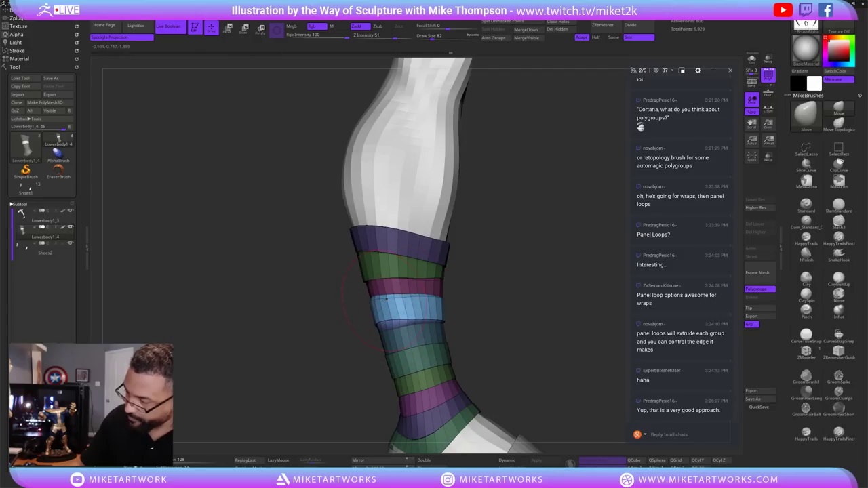
drag(439, 273, 395, 336)
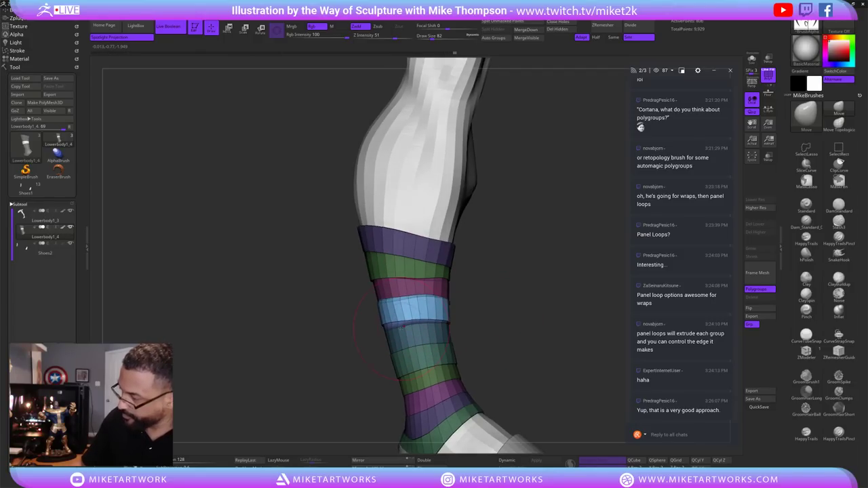
mouse_move(477, 314)
mouse_down()
mouse_move(519, 326)
mouse_move(454, 258)
mouse_move(424, 208)
mouse_move(467, 337)
mouse_move(441, 336)
mouse_move(514, 350)
mouse_move(434, 350)
mouse_up()
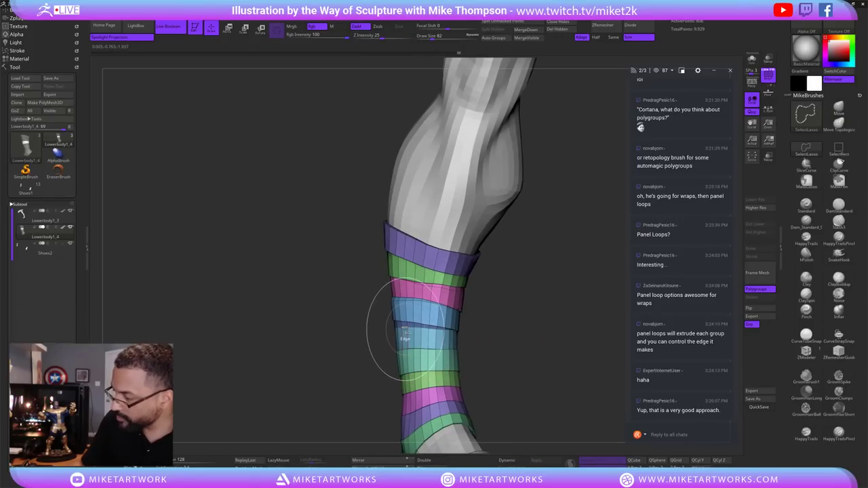
Briefly isolate the blue band, then resize the brush from 82 down to 26 and up to 78.
ctrl+shift+click(414, 356)
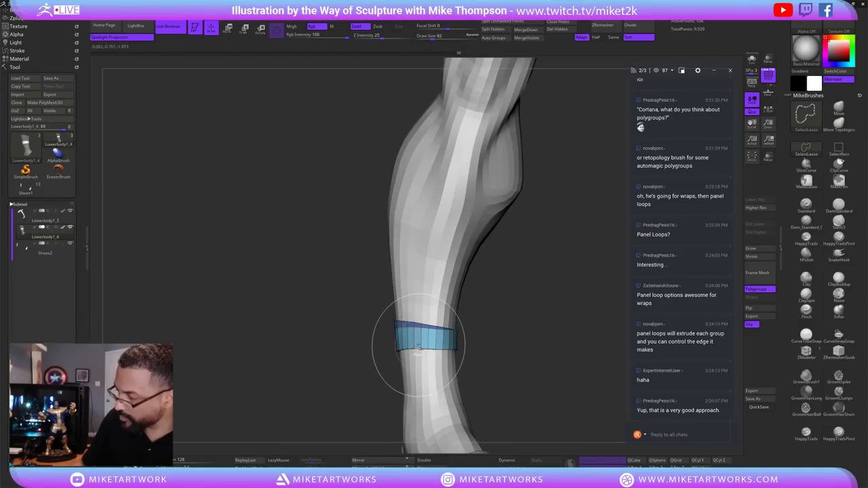
ctrl+shift+click(513, 364)
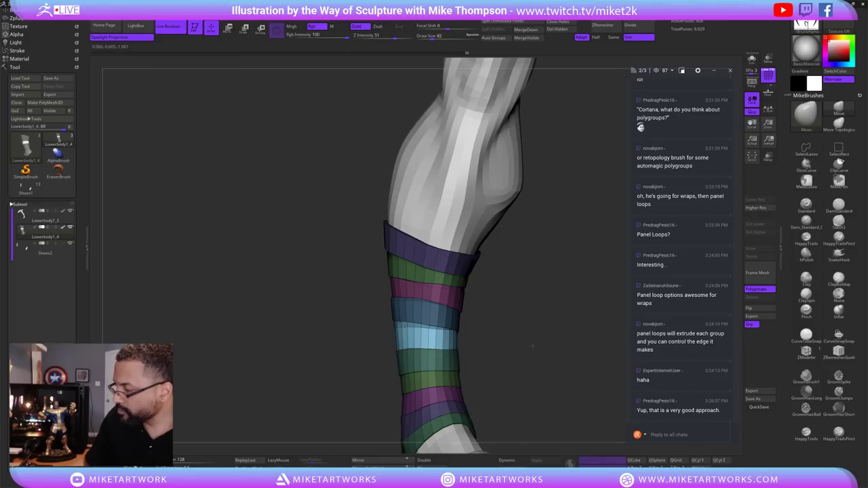
mouse_move(513, 364)
mouse_down()
mouse_move(481, 336)
mouse_move(498, 322)
mouse_move(434, 325)
mouse_up()
key(s)
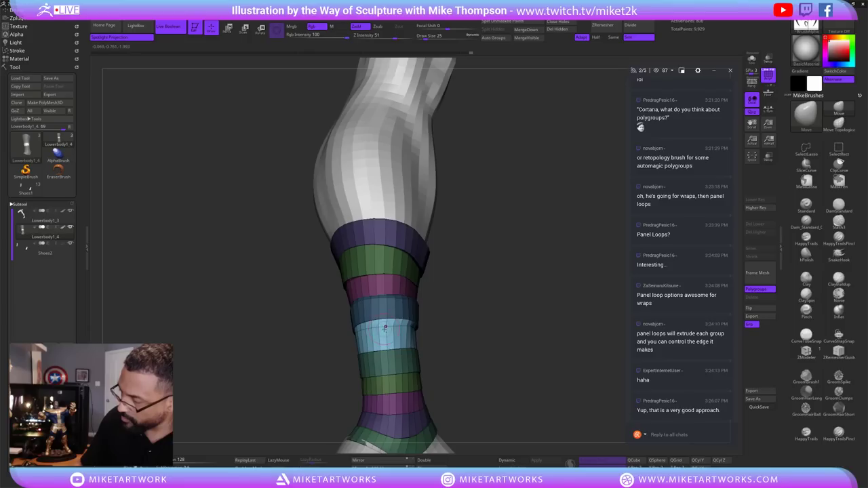
key(s)
click(452, 351)
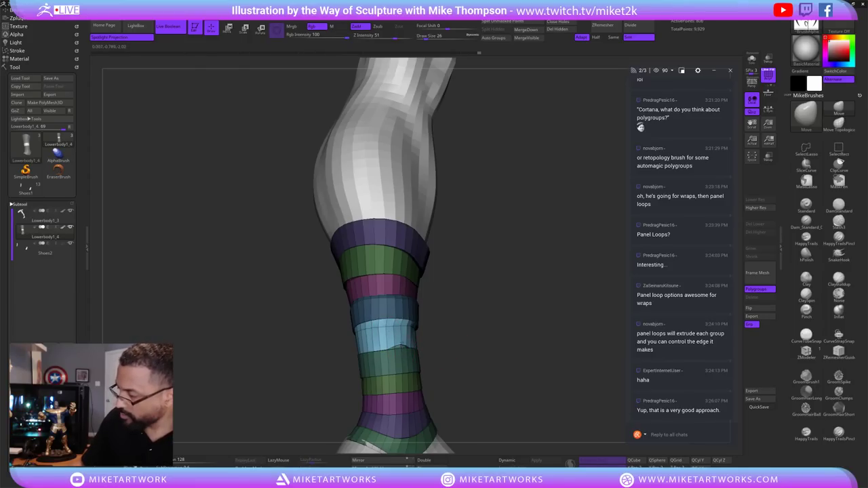
key(s)
mouse_move(494, 354)
mouse_down()
mouse_move(466, 358)
mouse_move(482, 366)
mouse_move(475, 344)
mouse_move(440, 340)
mouse_move(421, 352)
mouse_move(428, 350)
mouse_up()
click(466, 352)
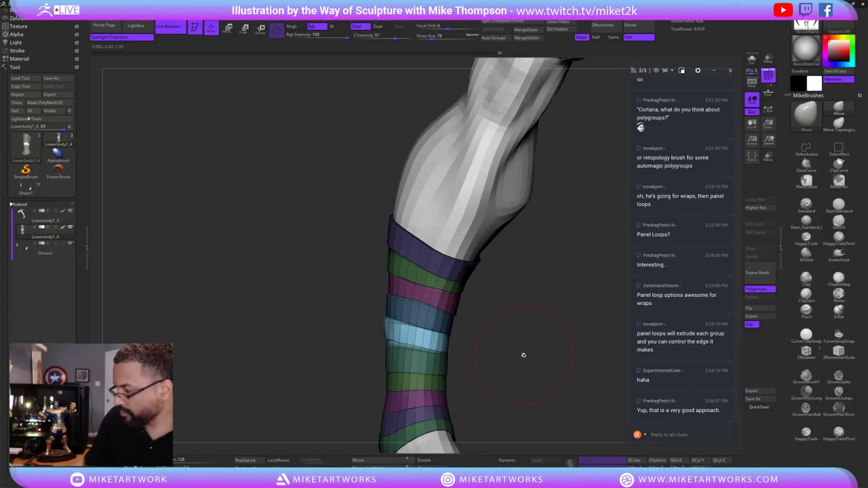
Set the brush Draw Size to 37, then 10, orbiting to inspect the bands.
drag(524, 355, 452, 353)
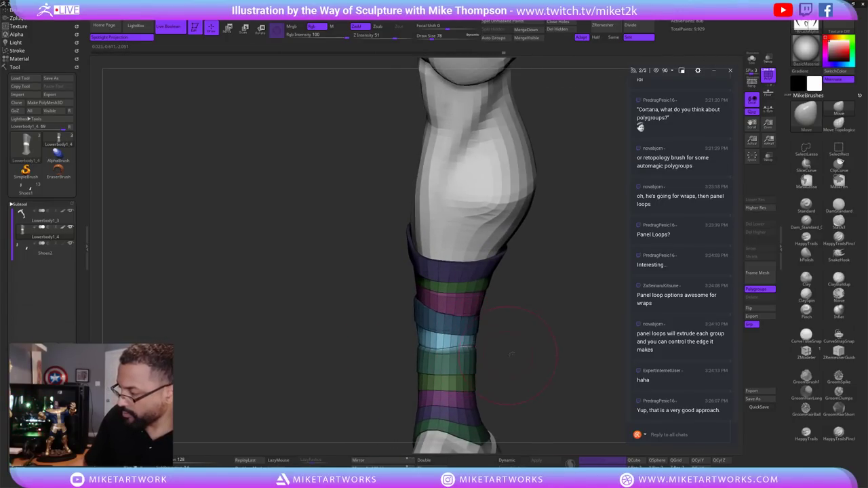
mouse_move(512, 354)
mouse_down()
mouse_move(481, 339)
mouse_move(492, 332)
mouse_move(464, 333)
mouse_move(475, 356)
mouse_up()
text(s)
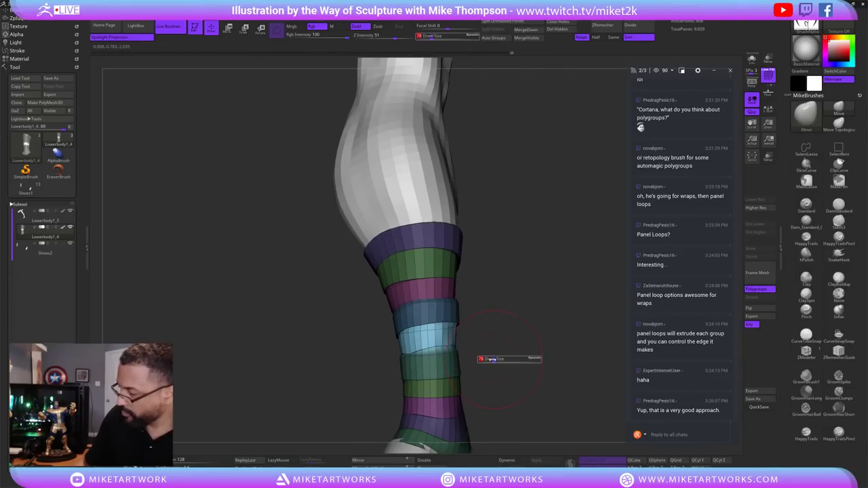
text(37)
key(Return)
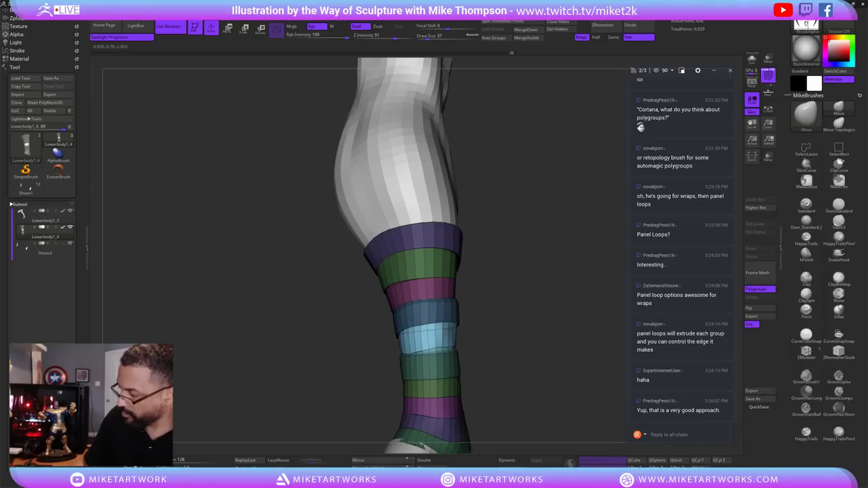
mouse_move(464, 328)
mouse_down()
mouse_move(473, 328)
mouse_move(463, 348)
mouse_up()
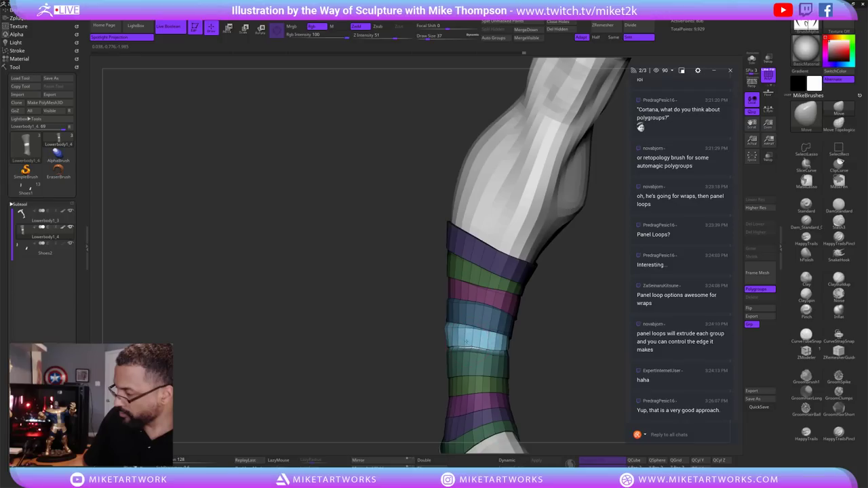
text(s10)
key(Return)
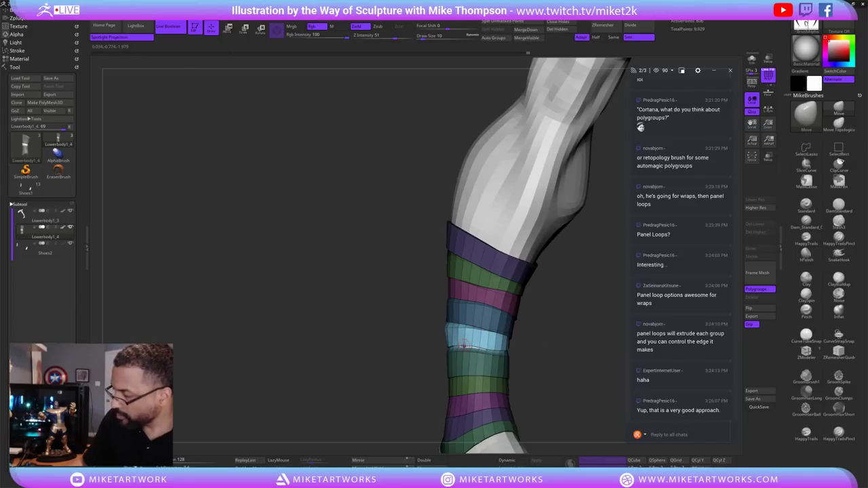
mouse_move(557, 357)
mouse_down()
mouse_move(563, 339)
mouse_move(543, 336)
mouse_up()
key(ctrl)
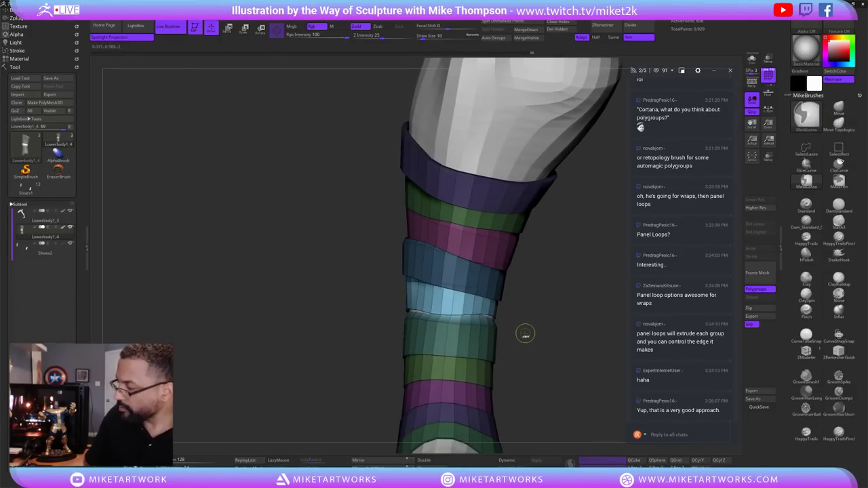
Unhide all strap bands, then mask everything except the teal band.
ctrl+shift+click(481, 327)
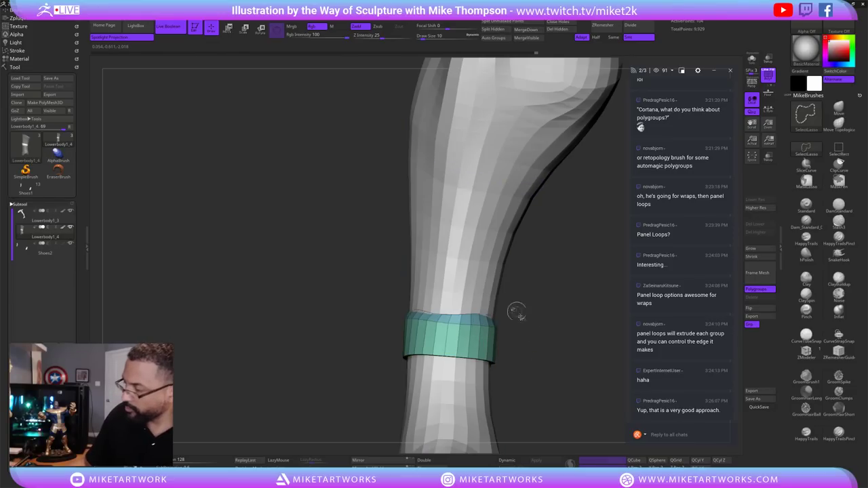
ctrl+shift+click(548, 366)
ctrl+click(548, 361)
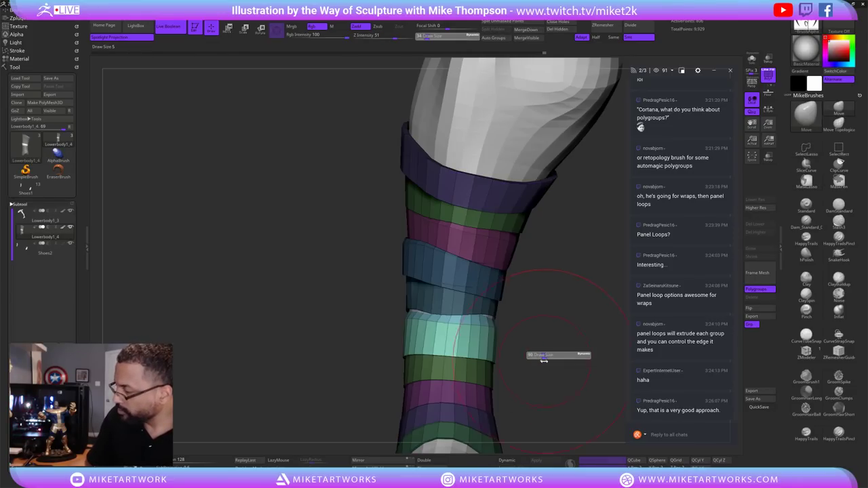
ctrl+click(491, 314)
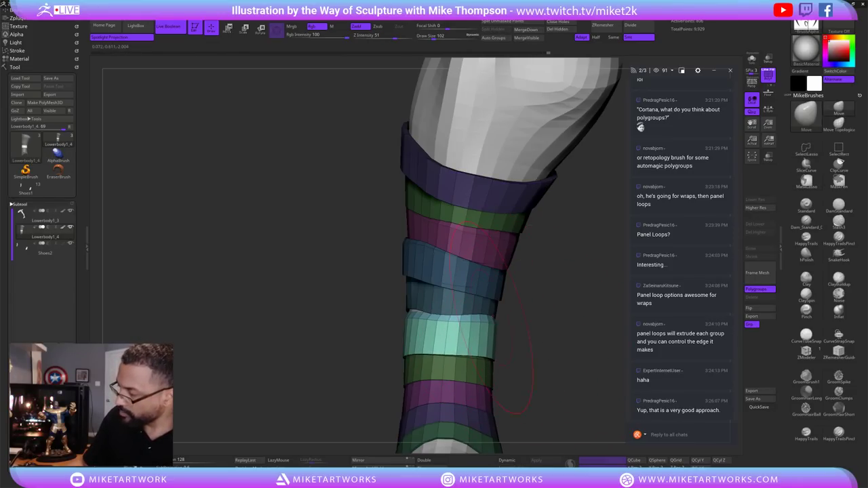
Resize the brush and orbit from thigh to side view to check the teal band.
drag(531, 342, 543, 343)
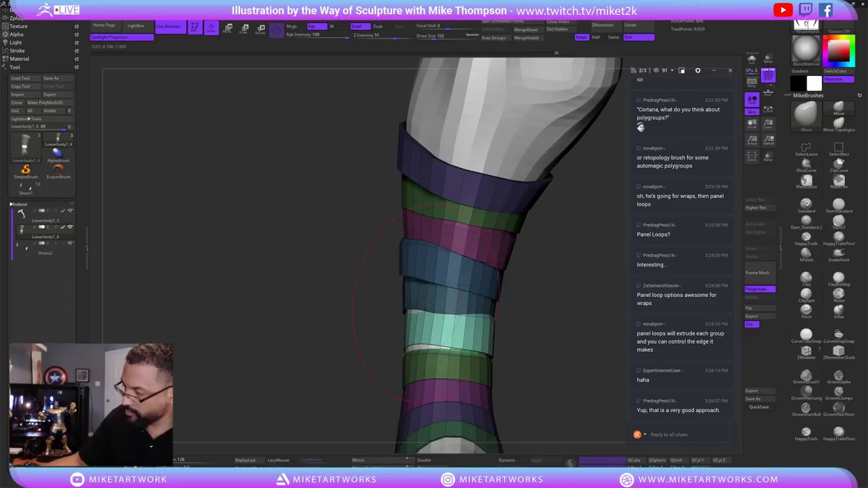
drag(536, 338, 526, 339)
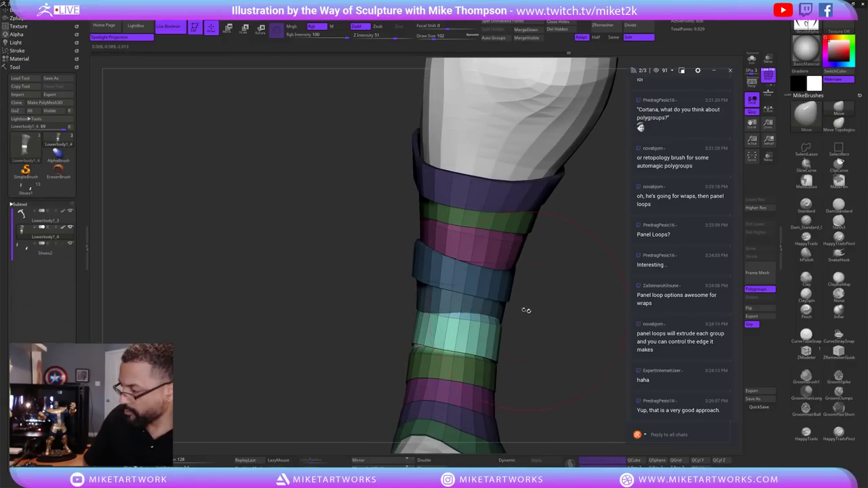
key(s)
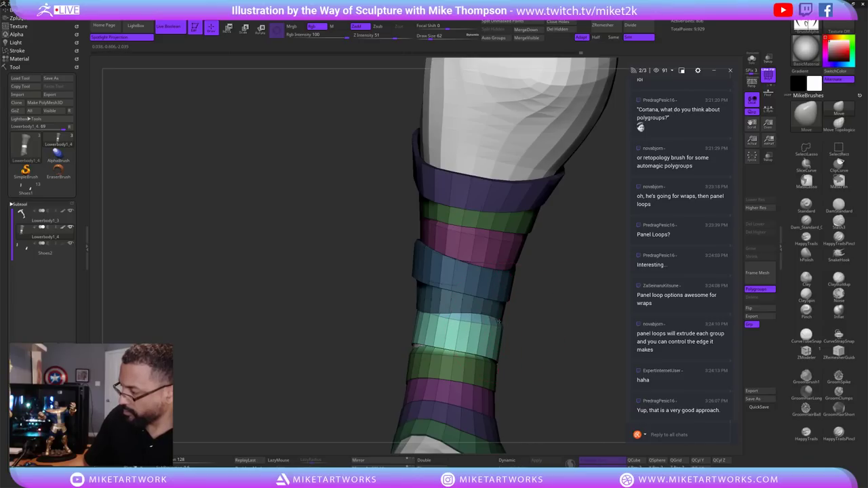
drag(561, 351, 548, 324)
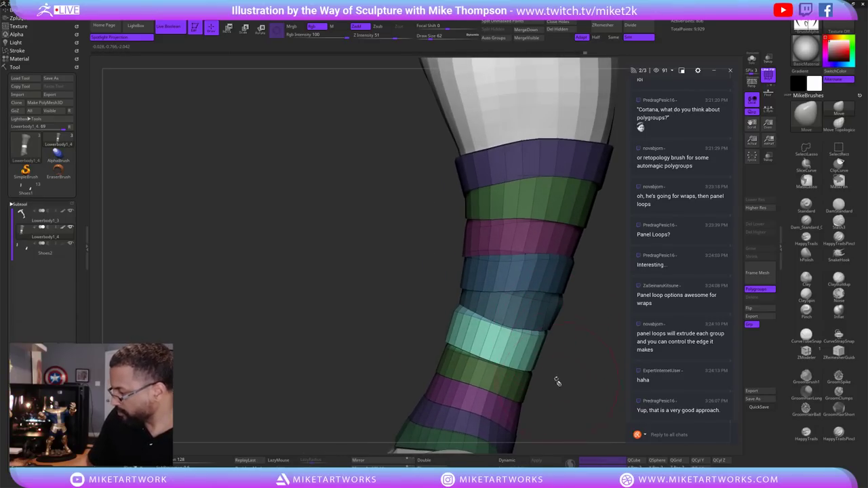
mouse_move(556, 382)
mouse_down()
mouse_move(494, 358)
mouse_move(481, 407)
mouse_move(441, 330)
mouse_up()
drag(533, 359, 451, 330)
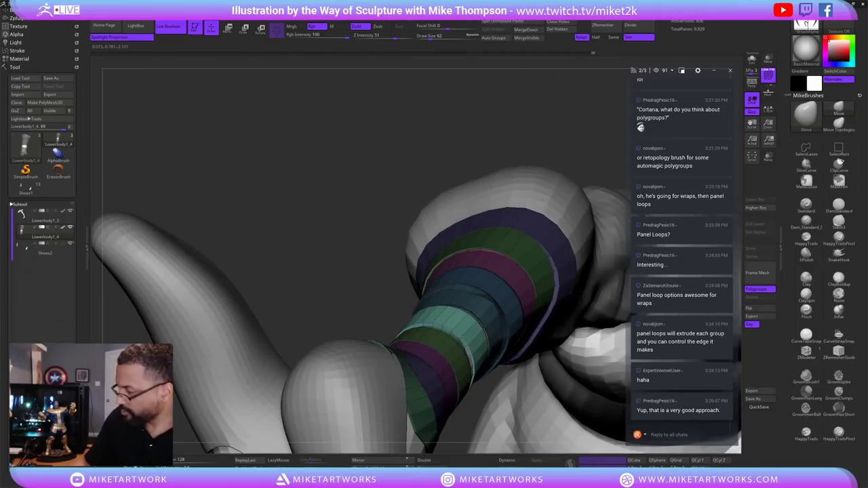
drag(486, 409, 451, 396)
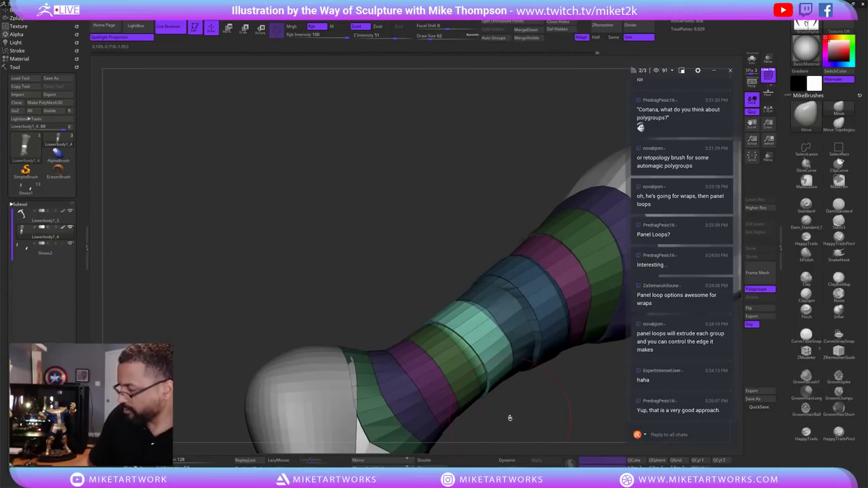
drag(510, 417, 498, 345)
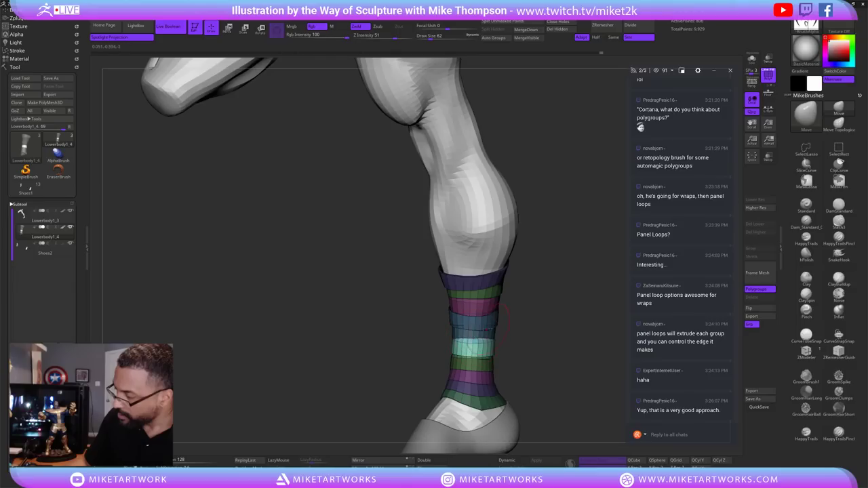
drag(530, 356, 554, 360)
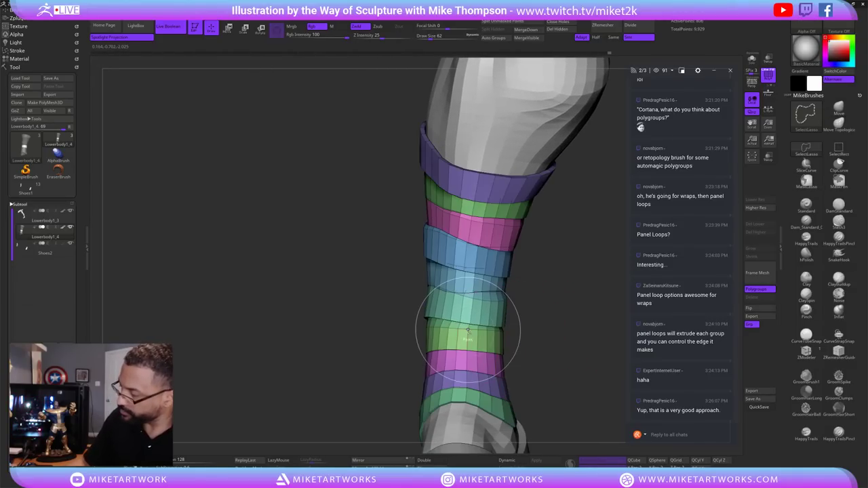
Undo and redo the band extrusion to compare, then orbit to inspect the banded leg.
key(ctrl+z)
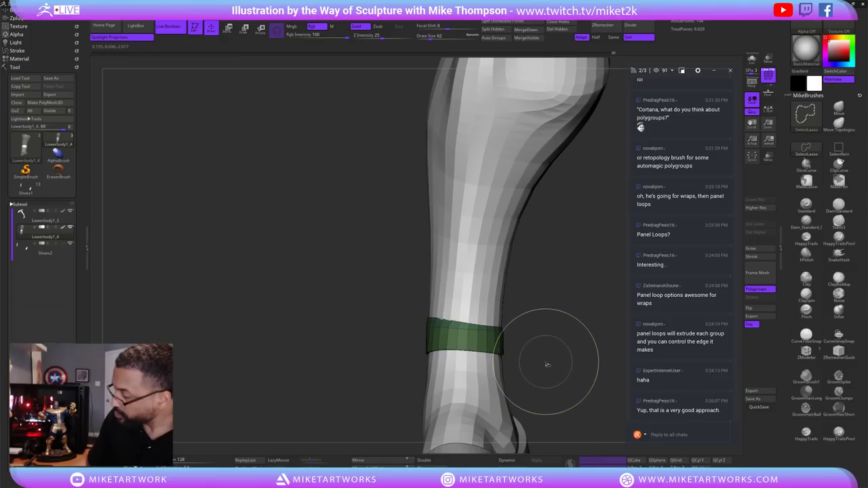
key(ctrl+shift+z)
drag(543, 364, 541, 347)
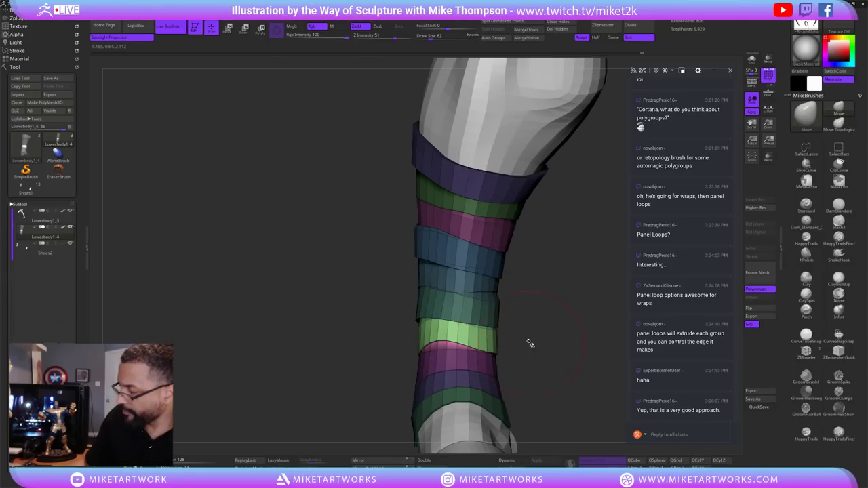
drag(529, 344, 466, 354)
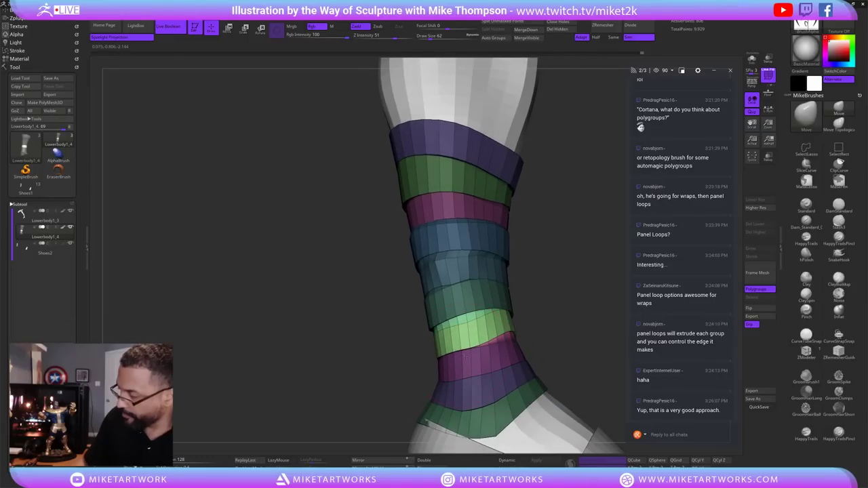
drag(565, 333, 462, 340)
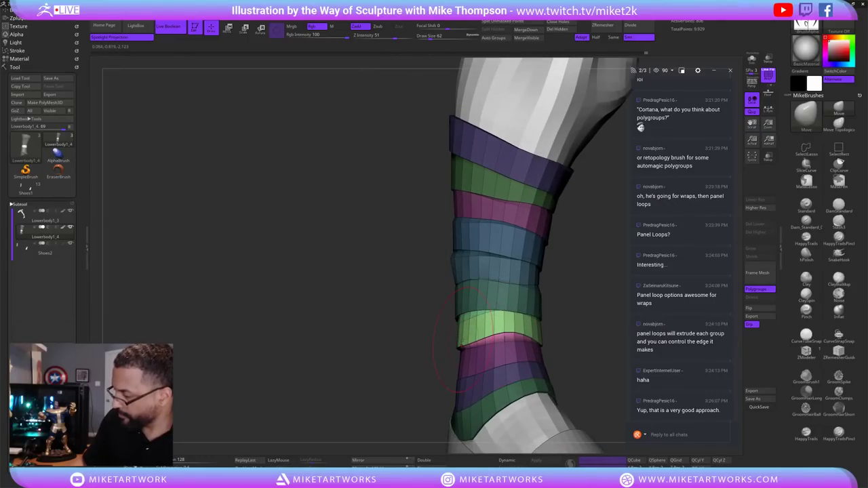
mouse_move(556, 307)
mouse_down()
mouse_move(559, 318)
mouse_move(522, 319)
mouse_up()
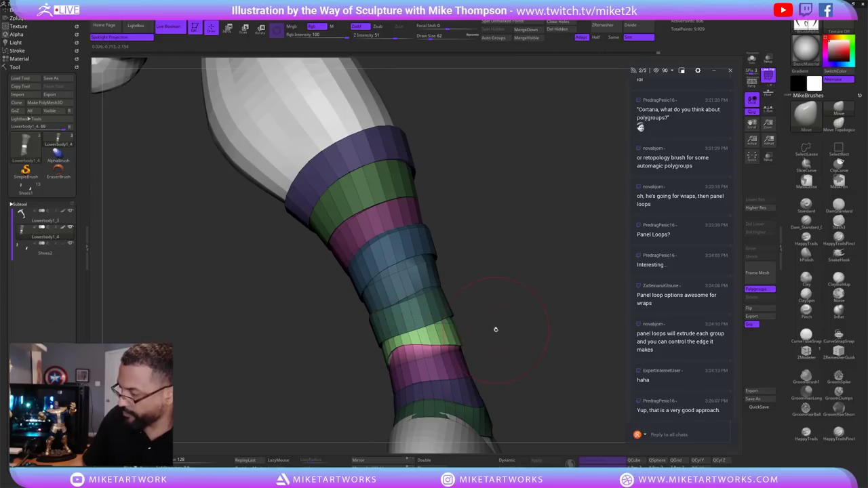
mouse_move(512, 336)
mouse_down()
mouse_move(497, 324)
mouse_move(459, 333)
mouse_move(457, 351)
mouse_move(473, 341)
mouse_move(396, 367)
mouse_move(416, 351)
mouse_up()
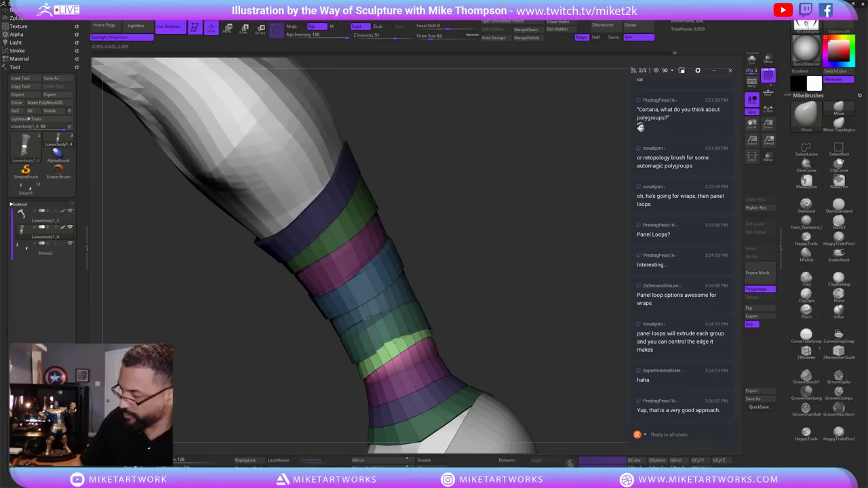
mouse_move(405, 329)
mouse_down()
mouse_move(532, 367)
mouse_move(407, 361)
mouse_up()
Set the brush draw size to 20 and turn the leg so the foot points right.
key(s)
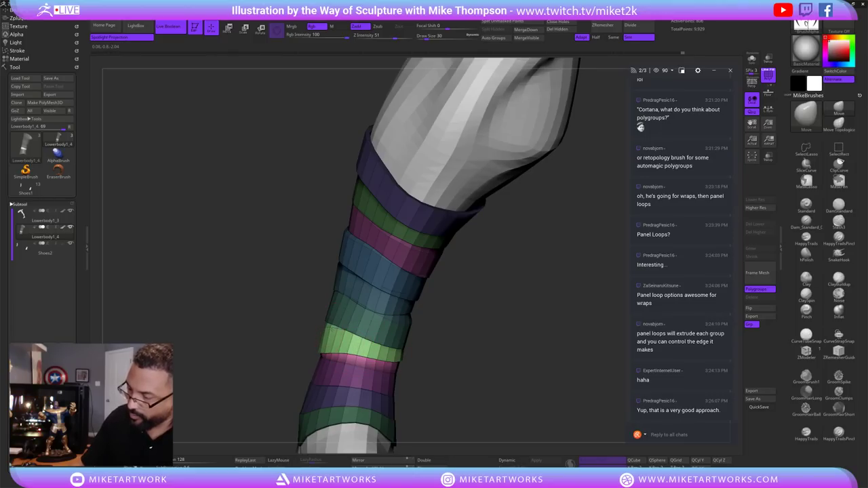
mouse_move(418, 339)
mouse_down()
mouse_move(473, 372)
mouse_move(496, 344)
mouse_move(441, 300)
mouse_move(488, 329)
mouse_up()
text(s)
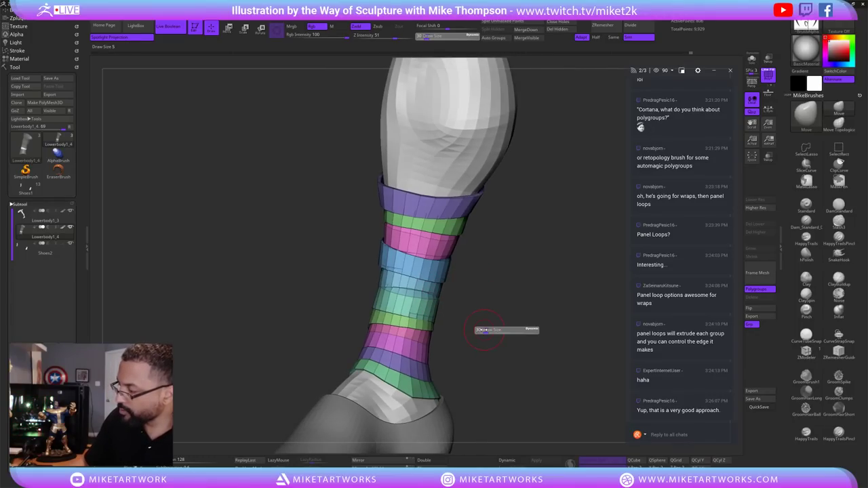
text(20)
key(Return)
key(shift)
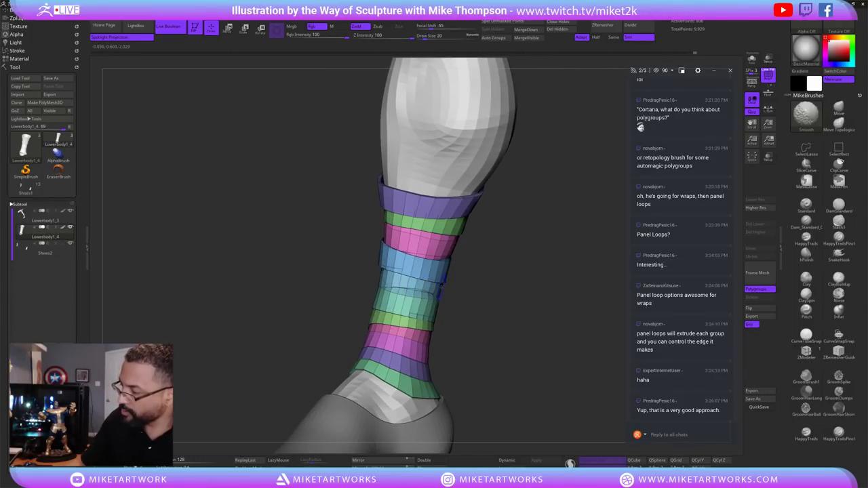
mouse_move(465, 294)
mouse_down()
mouse_move(523, 367)
mouse_move(544, 346)
mouse_move(578, 380)
mouse_move(579, 360)
mouse_move(563, 407)
mouse_up()
Switch off Polyframe with Shift+F and preview the leg with Dynamic subdivision.
key(space)
key(shift+f)
click(521, 463)
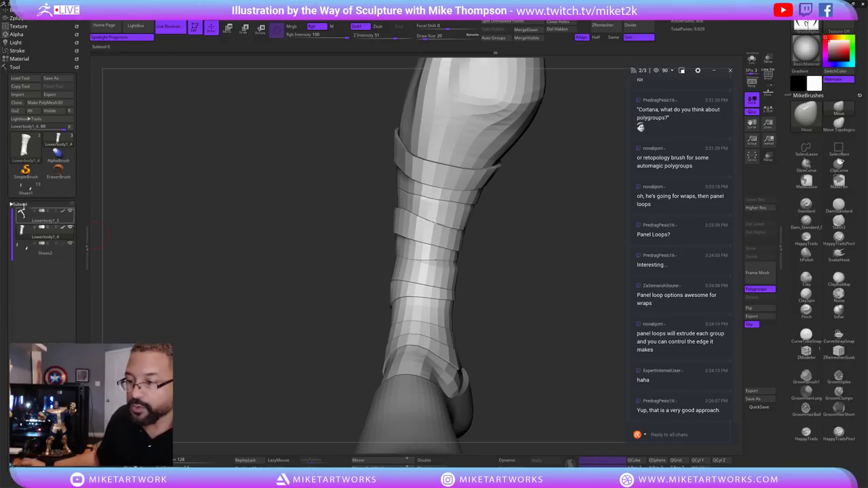
Collapse the Subtool list and expand Tool > Geometry, folding away the Crease settings.
click(19, 204)
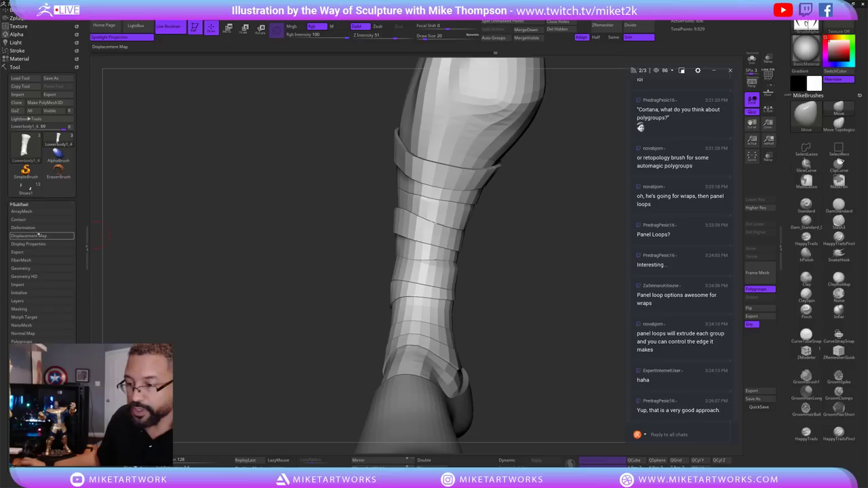
click(24, 253)
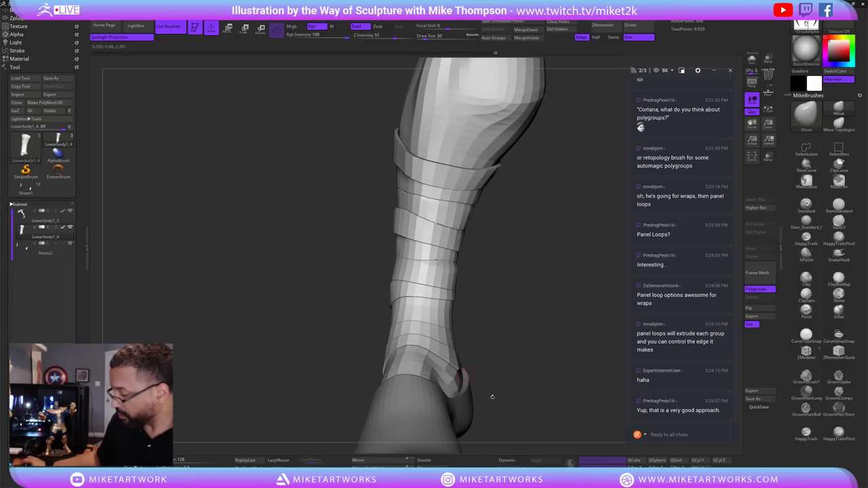
click(513, 461)
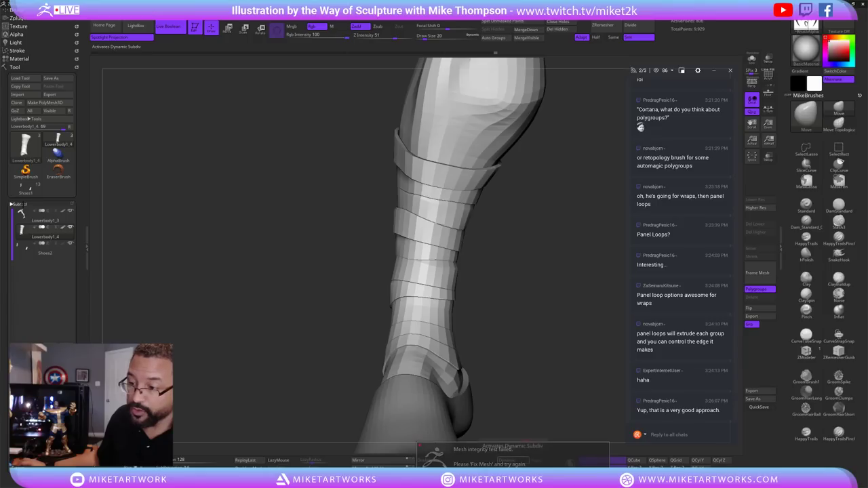
click(20, 204)
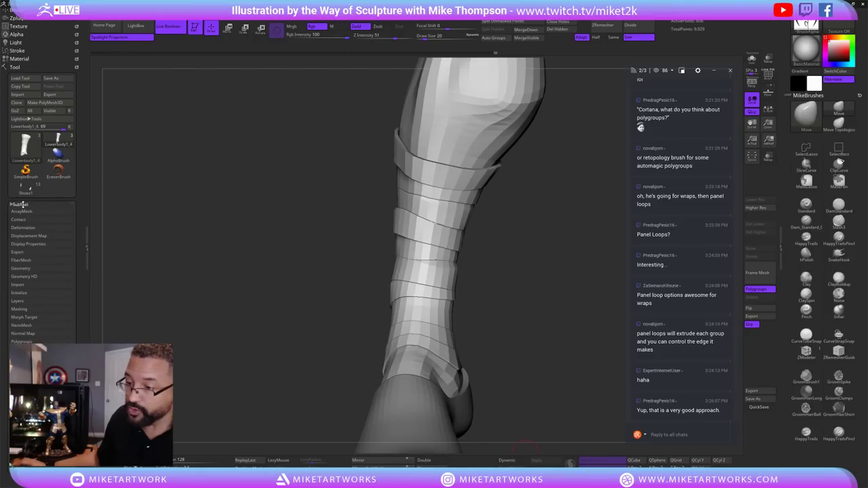
click(26, 269)
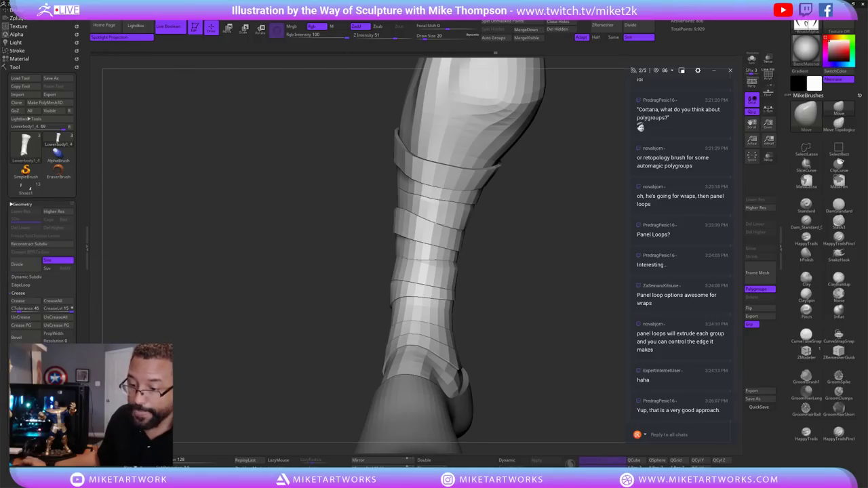
click(18, 293)
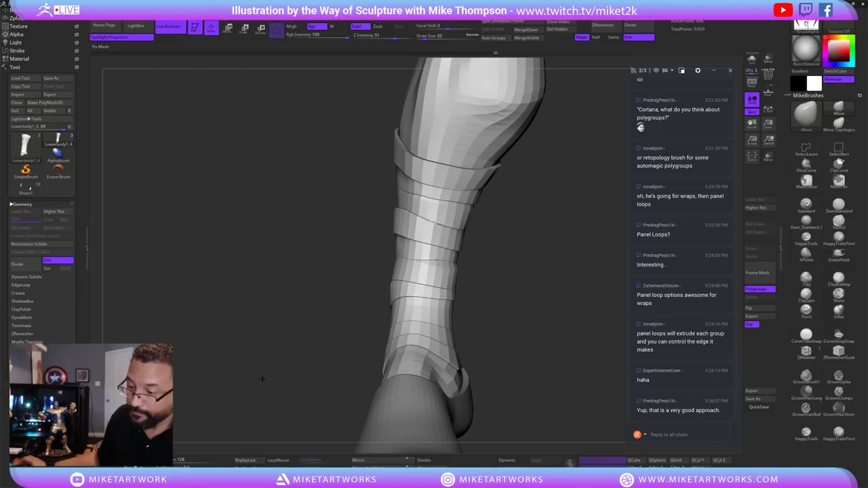
Turn Dynamic subdivision on, inspect the smoothed wraps, then switch it back off.
click(507, 460)
mouse_move(546, 390)
mouse_down()
mouse_move(523, 394)
mouse_move(539, 390)
mouse_move(532, 389)
mouse_move(548, 363)
mouse_move(551, 400)
mouse_up()
click(512, 461)
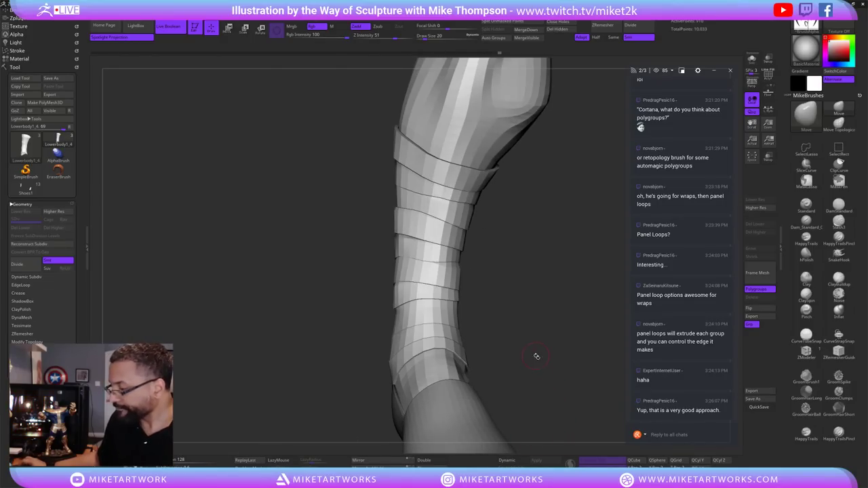
drag(537, 355, 543, 367)
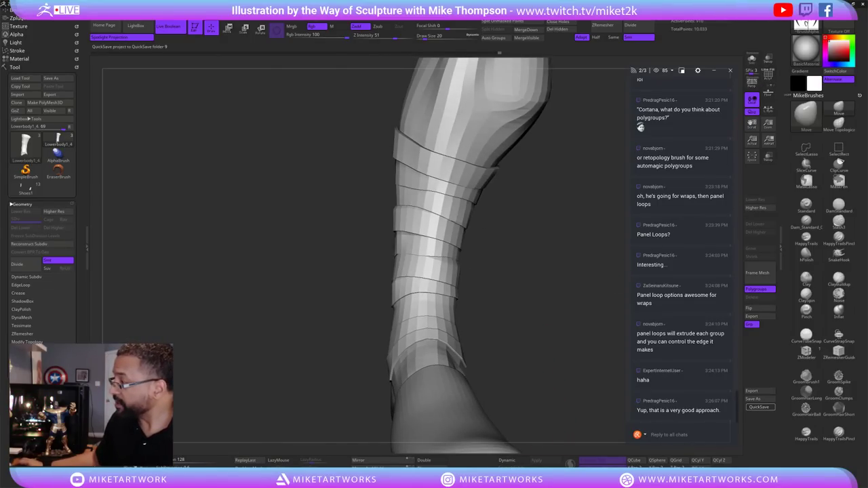
QuickSave the wrapped-leg project, then set draw size to 30 and orbit the leg.
click(759, 407)
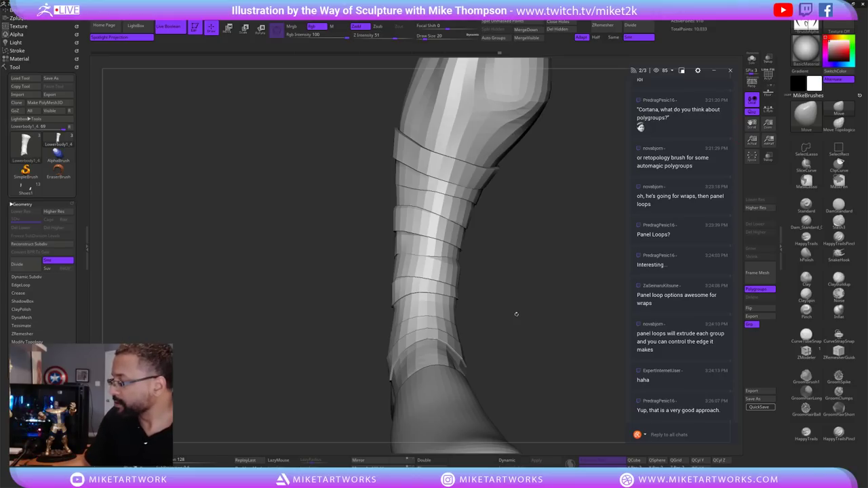
key(s)
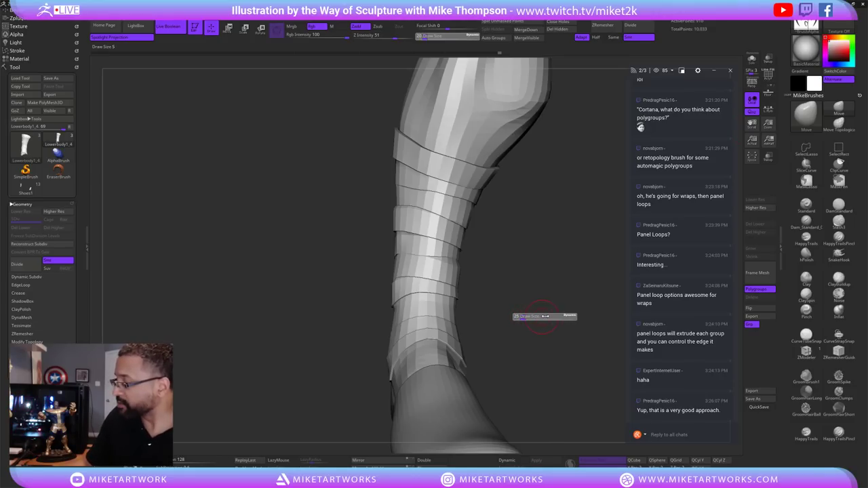
mouse_move(535, 324)
mouse_down()
mouse_move(548, 324)
mouse_move(533, 333)
mouse_move(533, 316)
mouse_move(541, 325)
mouse_move(529, 324)
mouse_move(552, 318)
mouse_move(529, 321)
mouse_move(542, 298)
mouse_move(536, 302)
mouse_up()
Turn Polyframe back on with Shift+F, set brush size to 29, and orbit to a side view.
key(space)
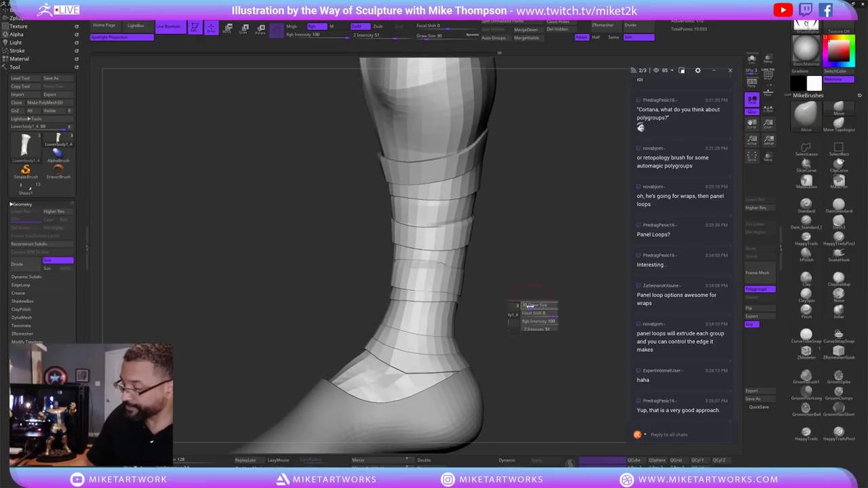
key(shift+f)
mouse_move(558, 355)
mouse_down()
mouse_move(570, 359)
mouse_move(565, 341)
mouse_up()
drag(491, 271, 470, 246)
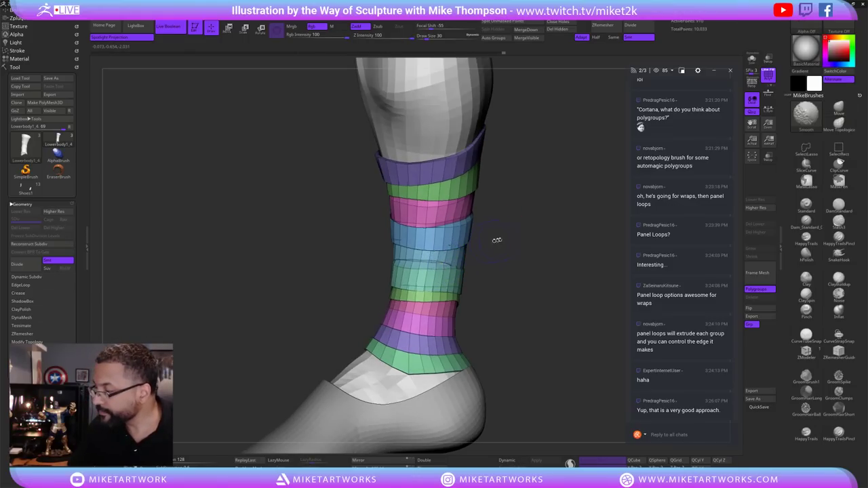
drag(492, 248, 442, 271)
drag(465, 283, 447, 287)
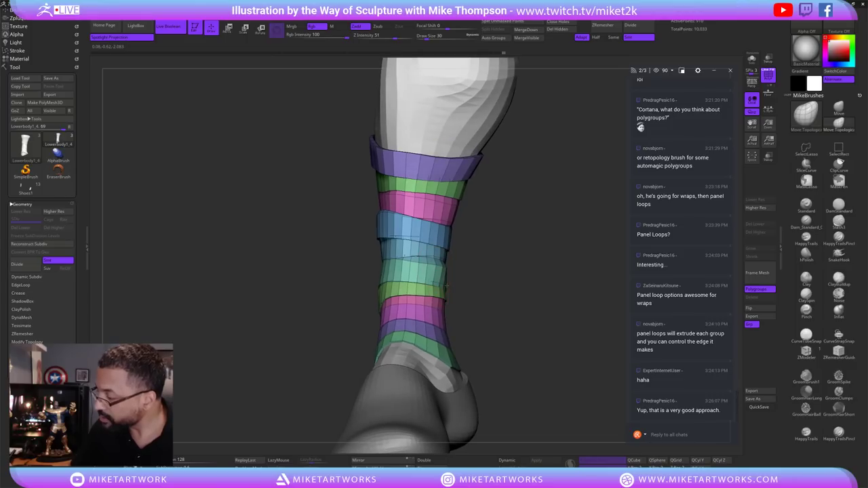
key(s)
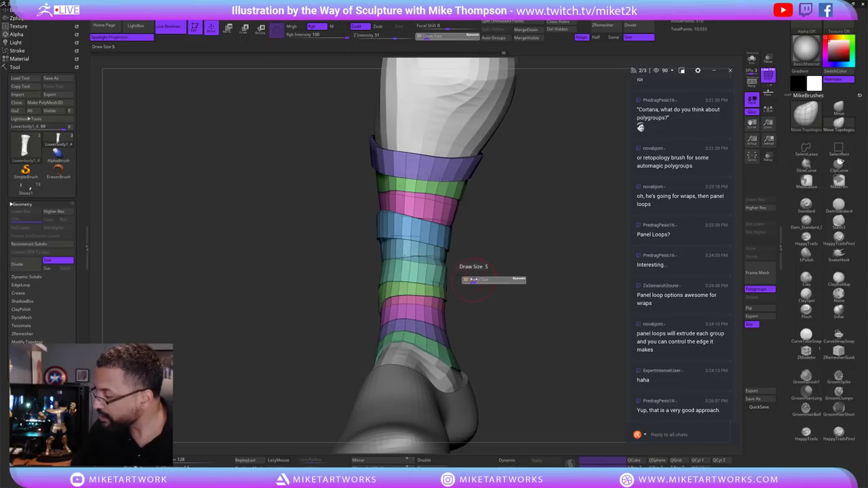
mouse_move(487, 261)
mouse_down()
mouse_move(536, 271)
mouse_move(540, 324)
mouse_move(530, 306)
mouse_up()
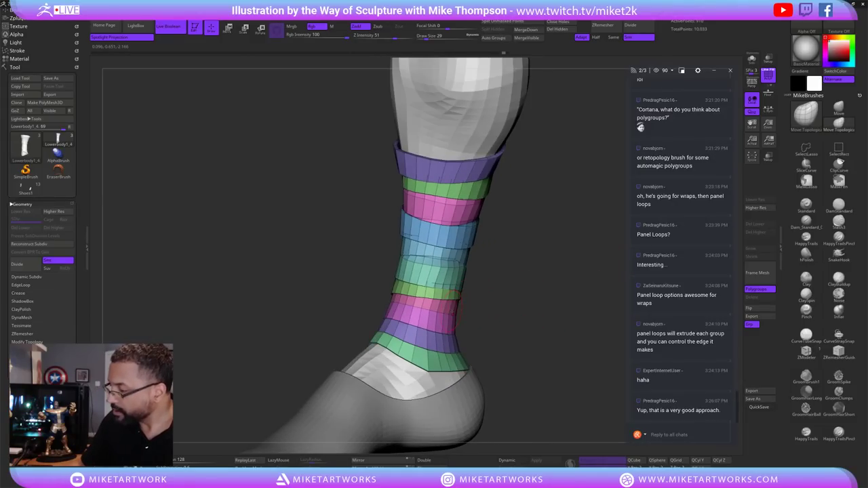
drag(453, 297, 490, 307)
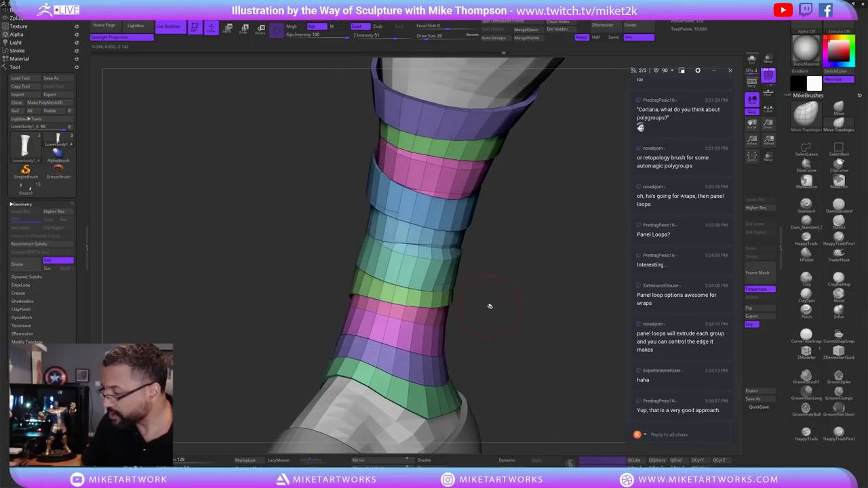
Isolate the pink ankle band through polygroup visibility and mask inversions, then set brush size 5.
key(ctrl+shift)
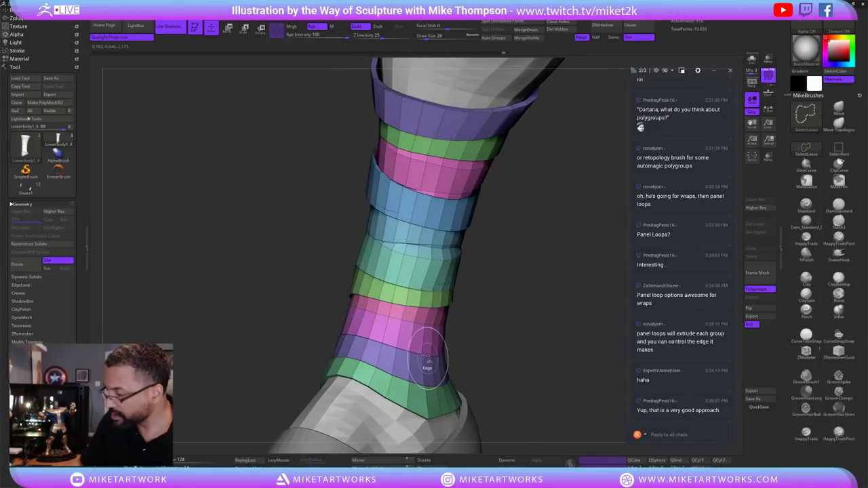
ctrl+shift+click(424, 354)
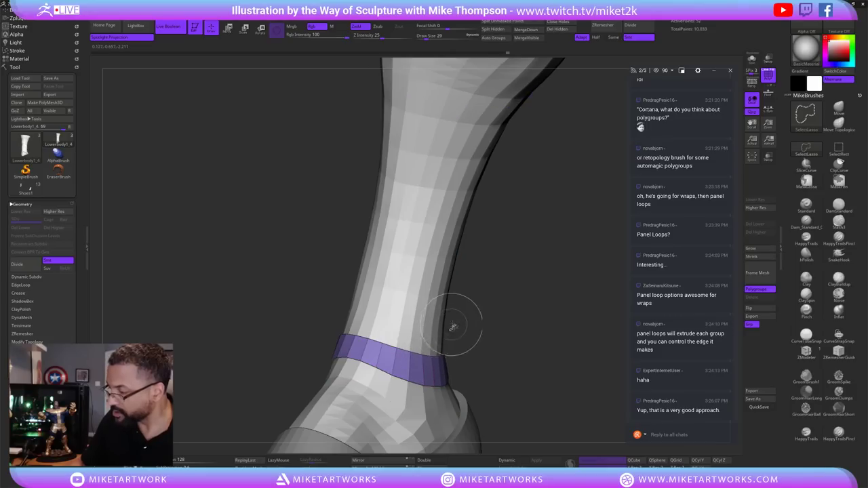
ctrl+shift+click(515, 366)
ctrl+click(511, 366)
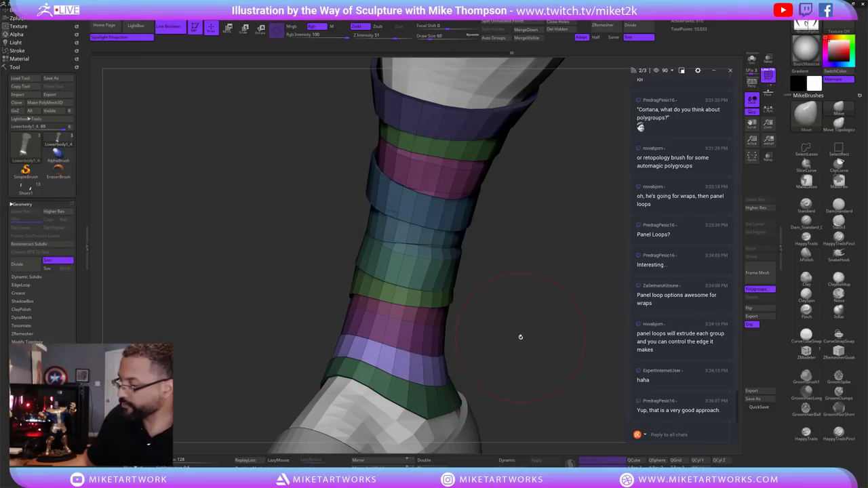
mouse_move(519, 333)
mouse_down()
mouse_move(522, 351)
mouse_move(531, 341)
mouse_up()
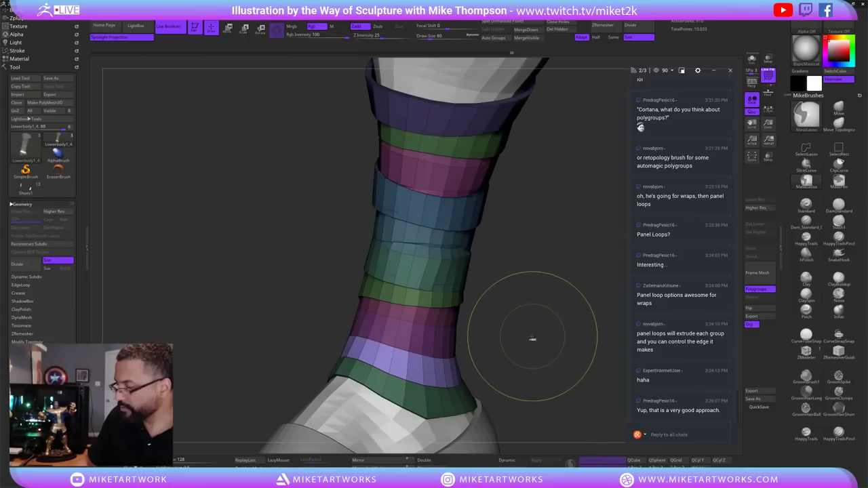
ctrl+click(520, 354)
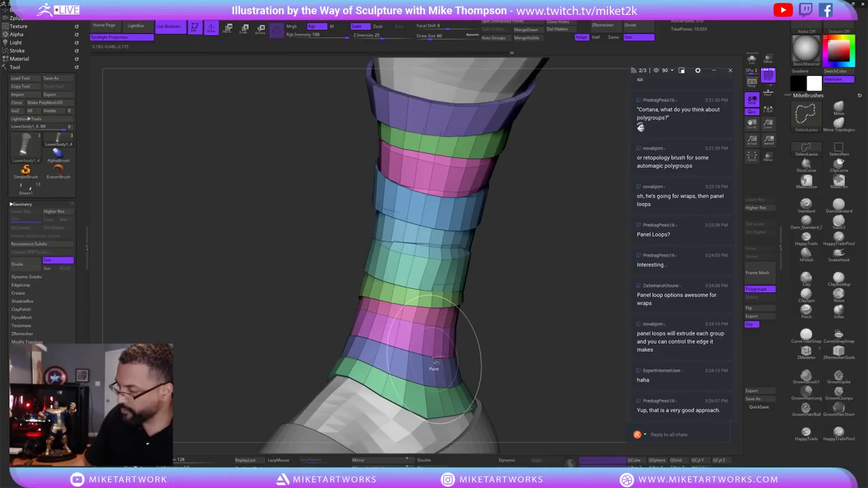
key(ctrl+w)
mouse_move(500, 330)
mouse_down()
mouse_move(516, 326)
mouse_move(494, 340)
mouse_move(513, 337)
mouse_move(494, 331)
mouse_move(507, 320)
mouse_up()
key(s)
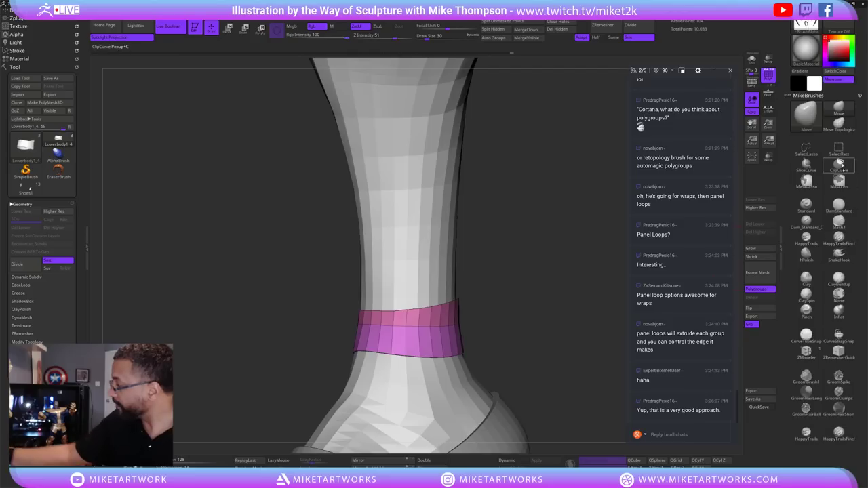
Scale the pink band outward and tilt it to a slant near the ankle, then unhide all bands.
click(841, 165)
mouse_move(500, 351)
mouse_down()
mouse_move(473, 319)
mouse_move(434, 324)
mouse_move(507, 286)
mouse_move(504, 252)
mouse_move(387, 257)
mouse_move(520, 262)
mouse_up()
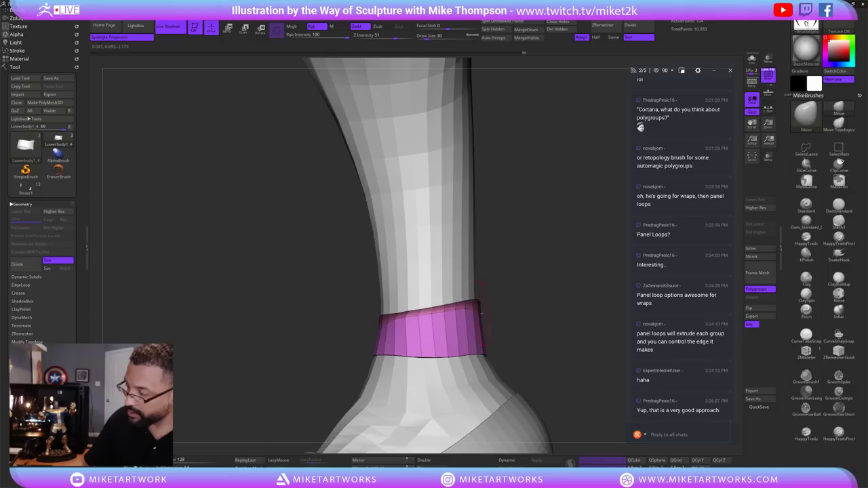
drag(479, 315, 470, 316)
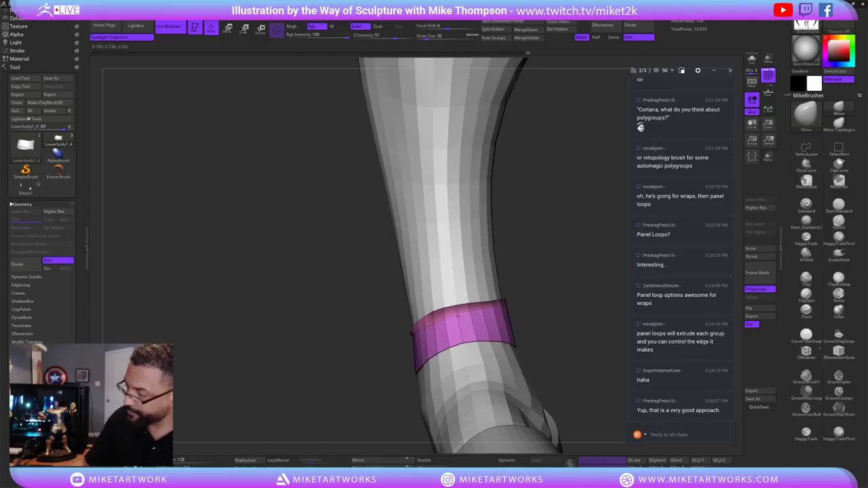
mouse_move(534, 303)
mouse_down()
mouse_move(434, 298)
mouse_move(425, 326)
mouse_up()
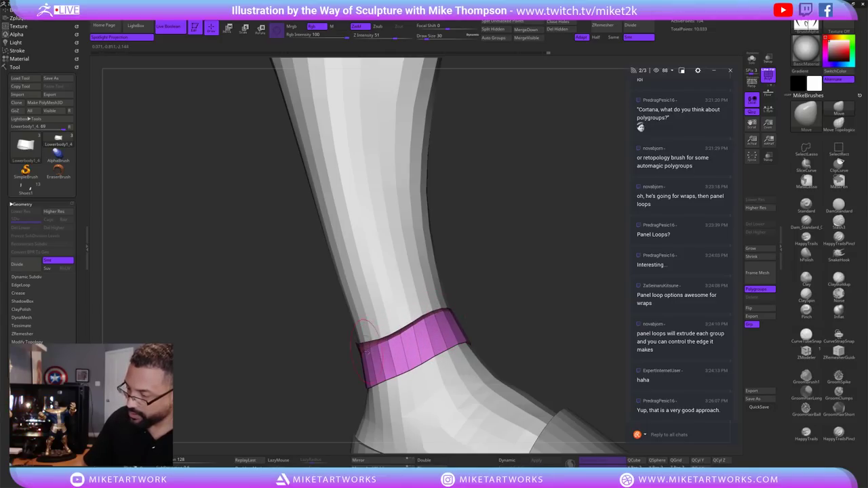
drag(462, 307, 522, 307)
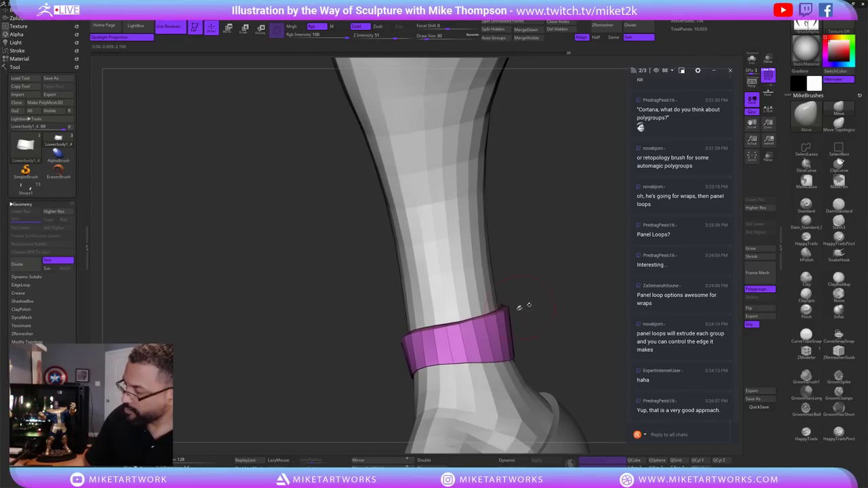
key(ctrl+shift)
ctrl+shift+click(582, 296)
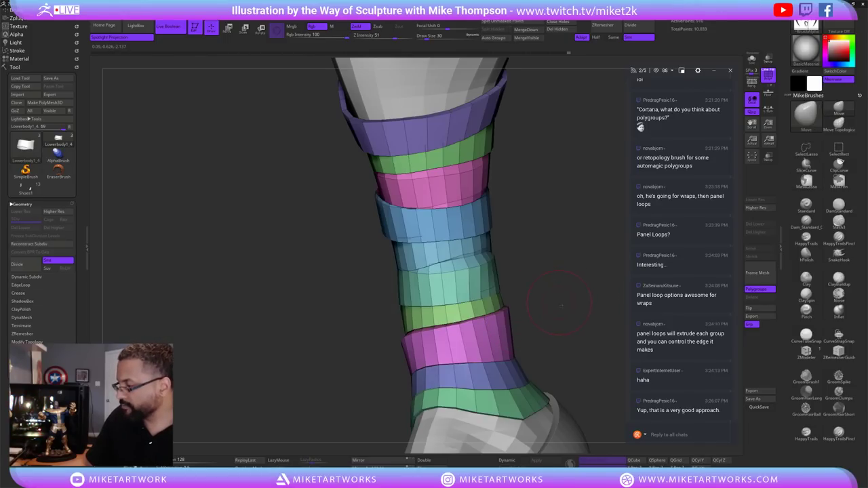
Isolate and tilt the teal-green band, then show all bands and face the leg front.
mouse_move(582, 297)
mouse_down()
mouse_move(516, 306)
mouse_move(442, 299)
mouse_up()
ctrl+shift+click(442, 298)
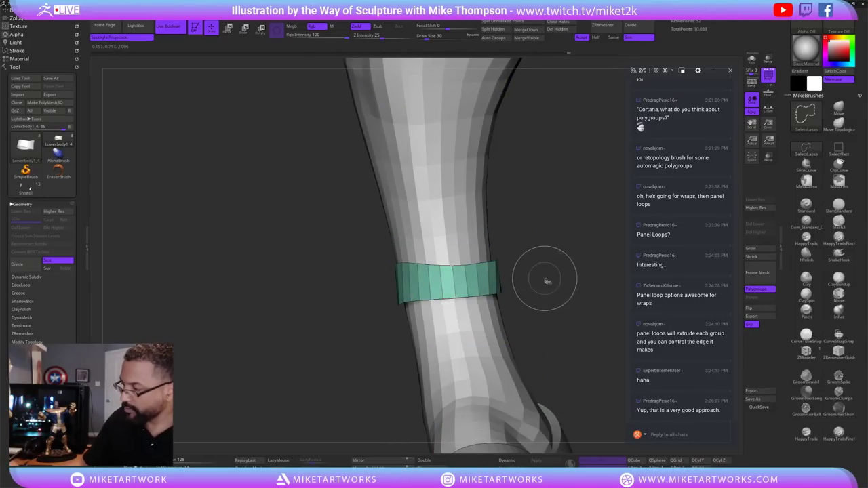
drag(542, 282, 496, 291)
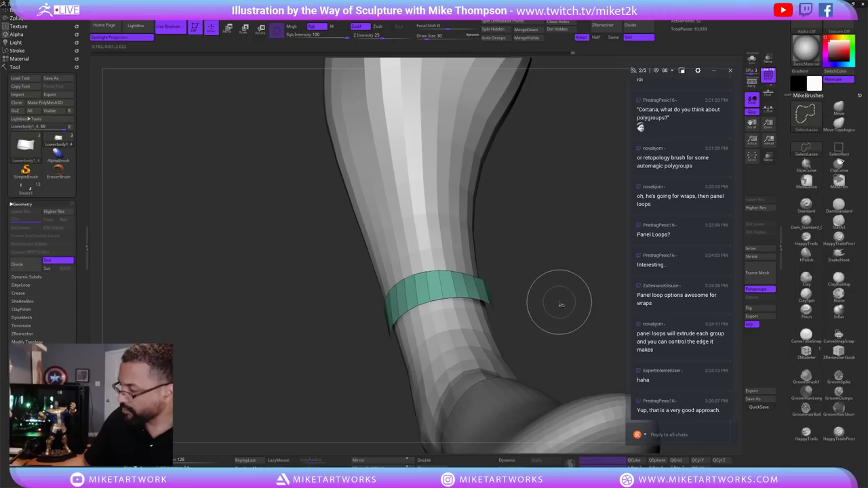
ctrl+shift+click(559, 305)
drag(587, 291, 576, 297)
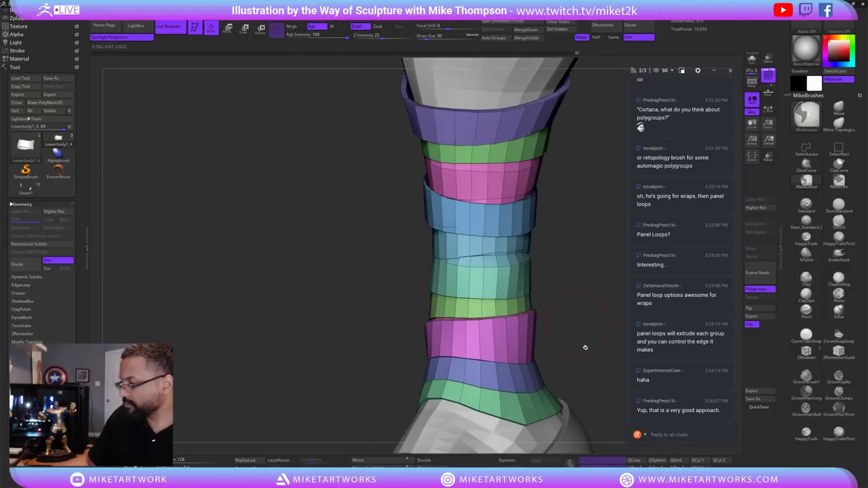
drag(588, 334, 578, 303)
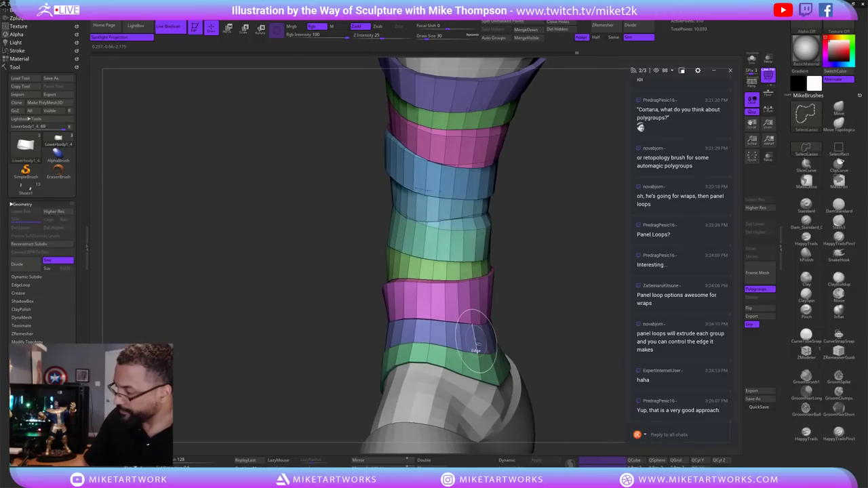
Mask the lower blue band, invert the mask, and lasso-refine it beneath the pink strap.
ctrl+click(476, 339)
ctrl+click(546, 310)
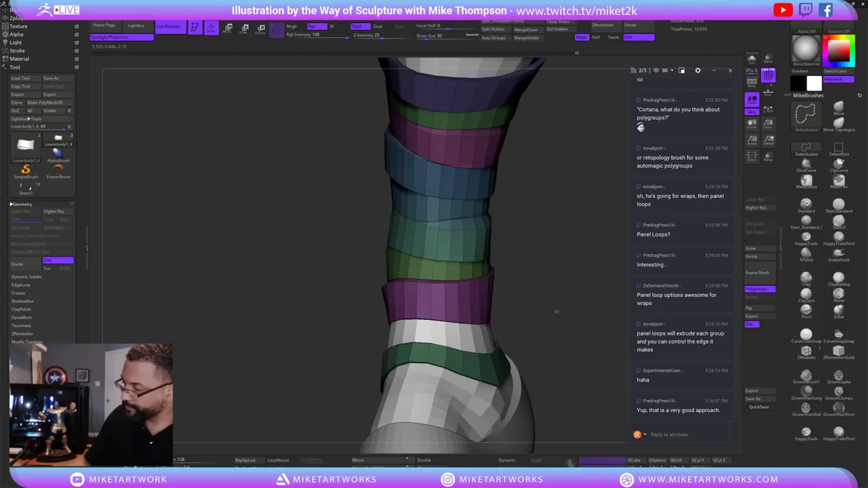
ctrl+click(527, 314)
drag(515, 316, 500, 209)
ctrl+drag(533, 339, 508, 350)
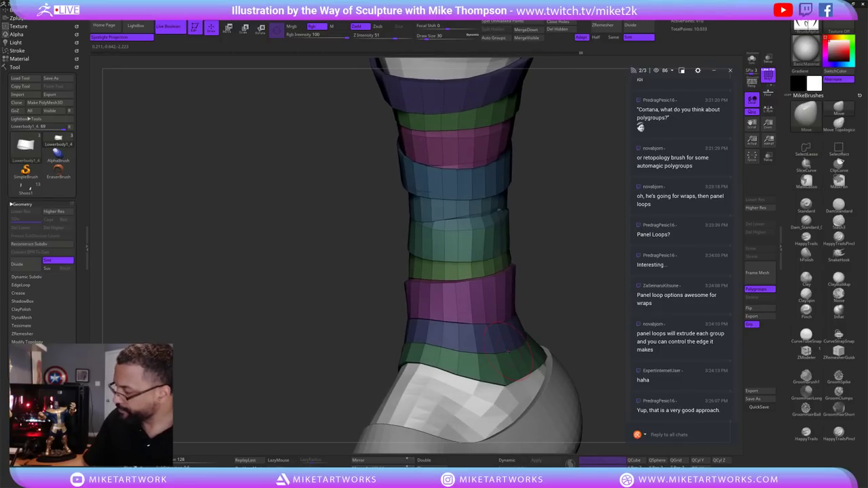
ctrl+click(566, 297)
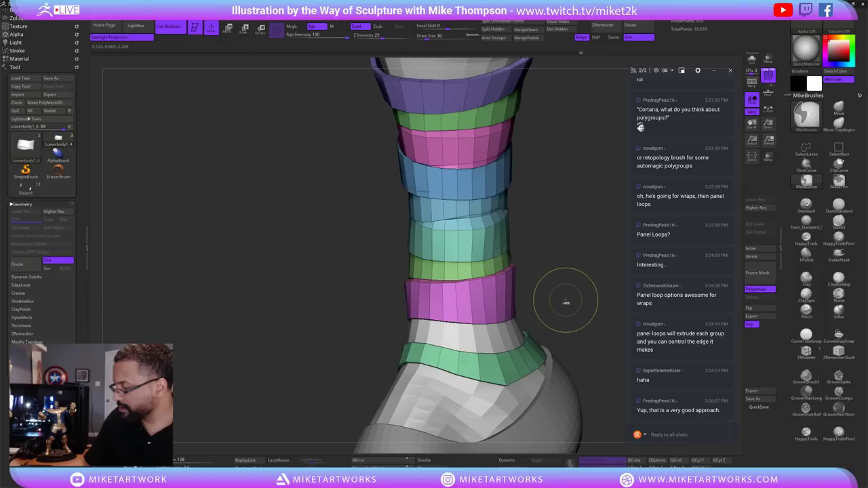
key(ctrl+w)
key(ctrl+z)
key(ctrl+z)
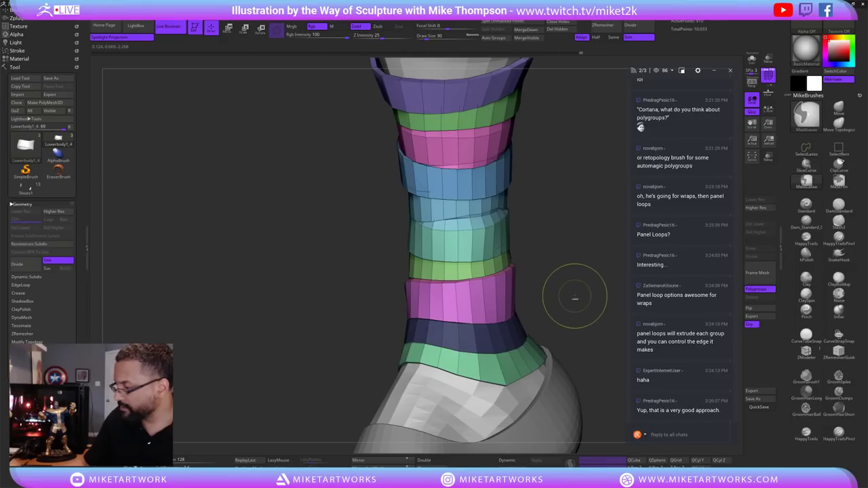
text(s116)
key(Return)
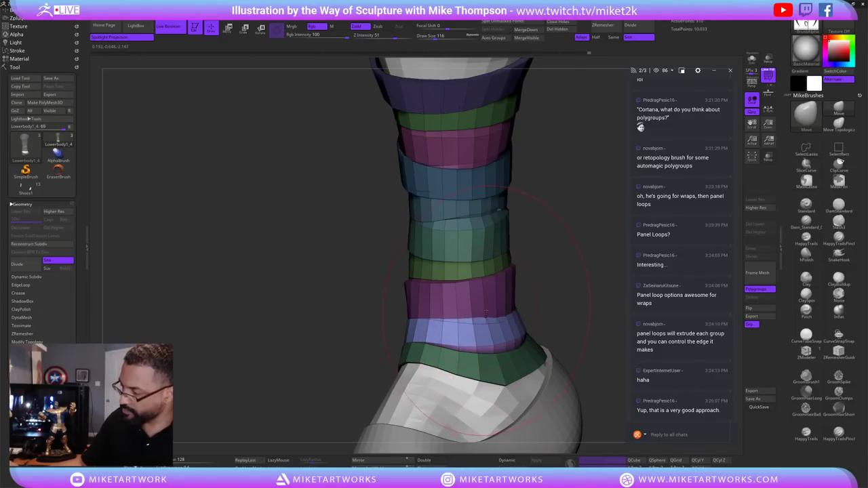
text(s32)
key(Return)
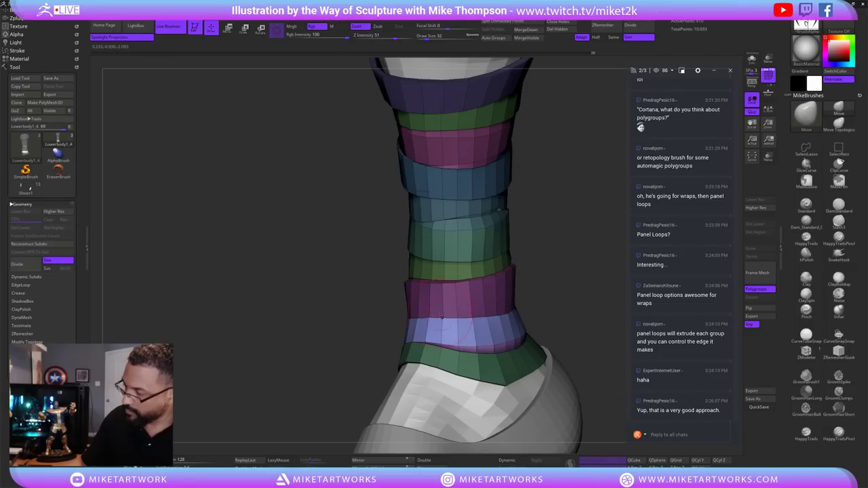
right_drag(442, 318, 506, 310)
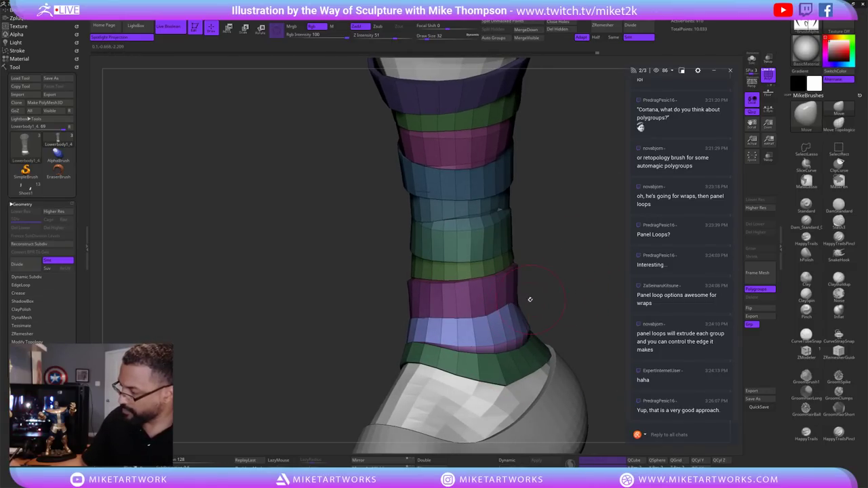
mouse_move(551, 292)
right_down()
mouse_move(565, 282)
mouse_move(511, 331)
right_up()
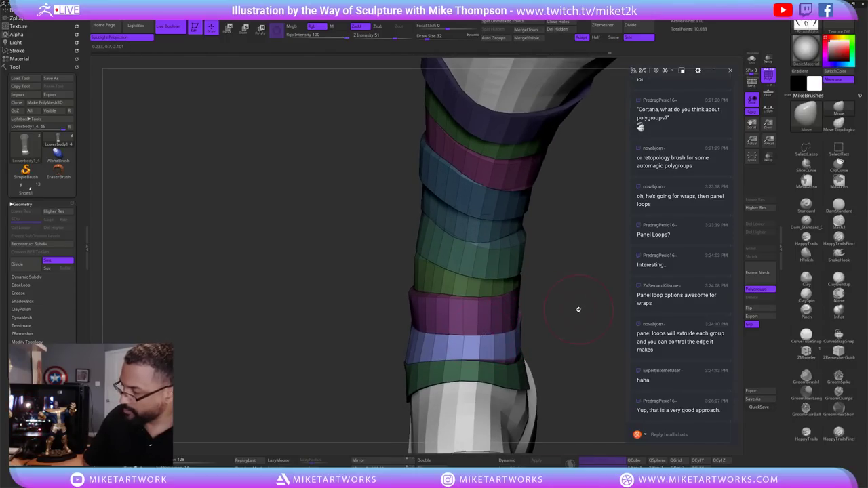
mouse_move(579, 309)
right_down()
mouse_move(528, 329)
mouse_move(594, 311)
mouse_move(543, 330)
right_up()
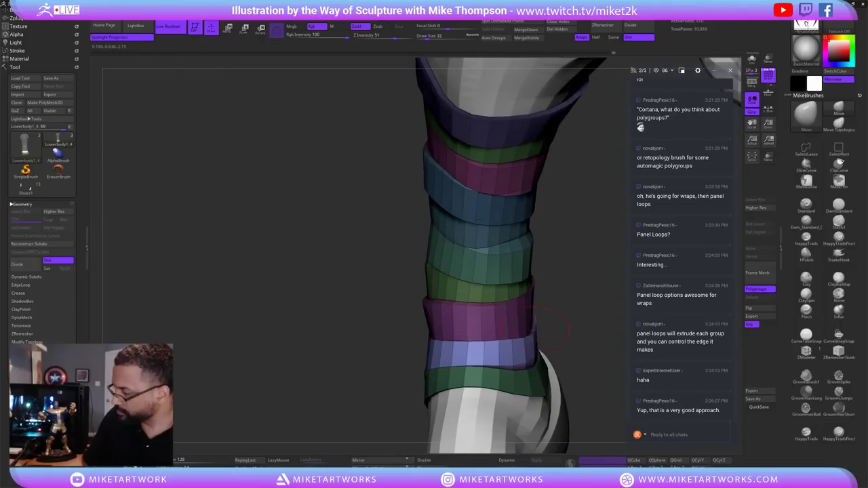
mouse_move(582, 305)
right_down()
mouse_move(567, 316)
mouse_move(589, 303)
mouse_move(578, 280)
mouse_move(528, 306)
right_up()
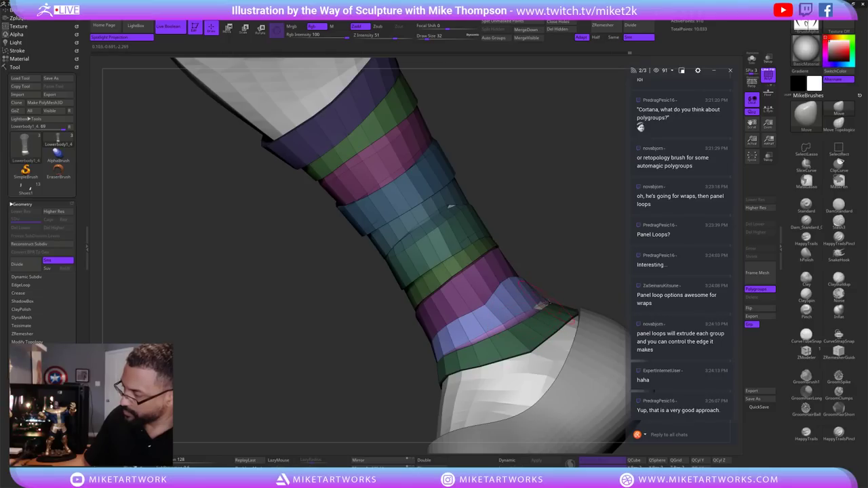
right_drag(554, 298, 512, 379)
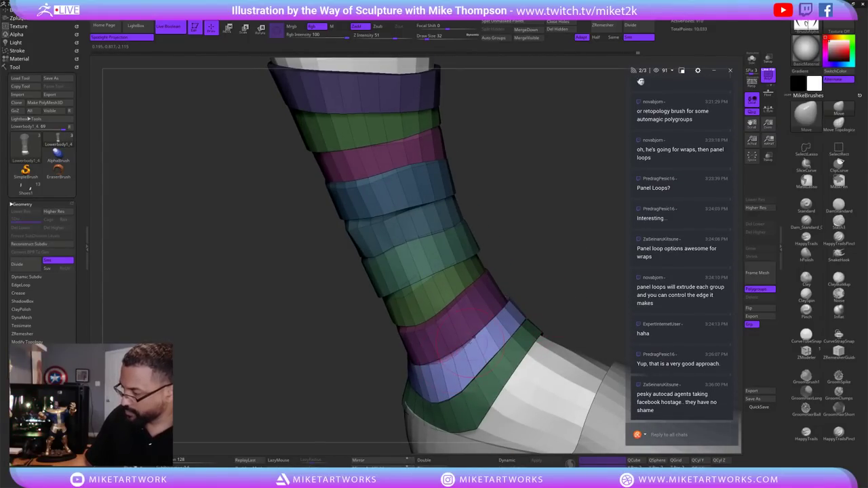
right_drag(370, 407, 543, 394)
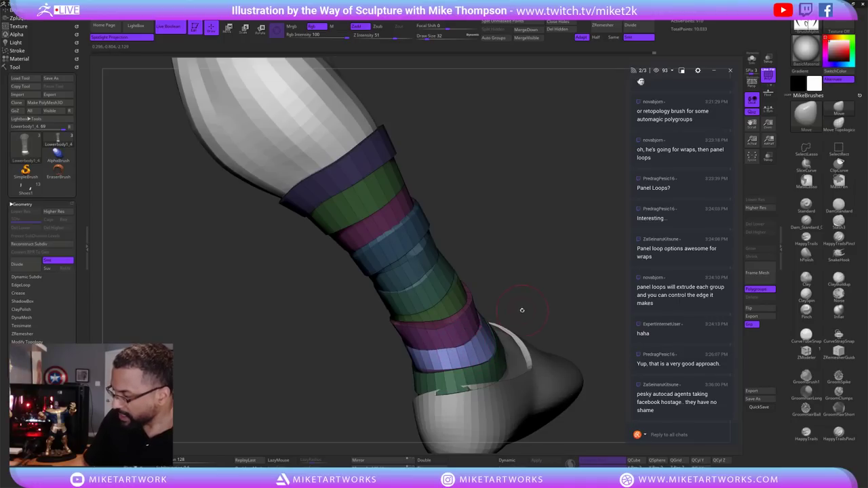
right_drag(522, 310, 563, 292)
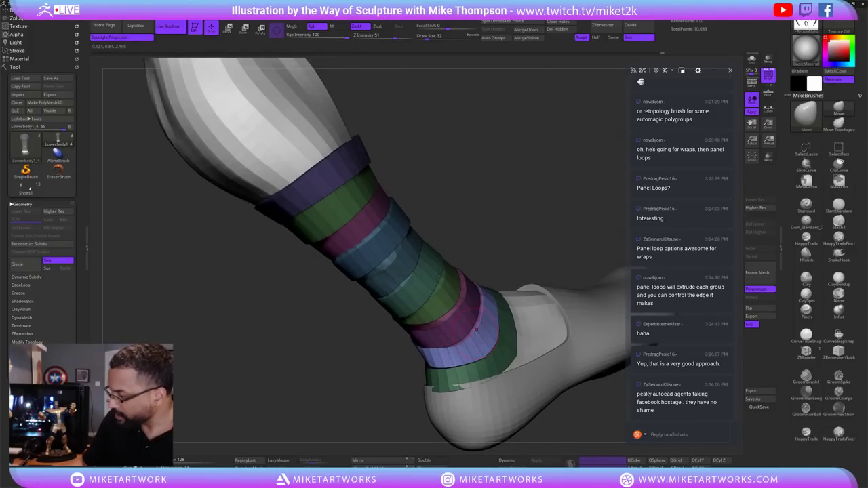
right_drag(546, 261, 507, 335)
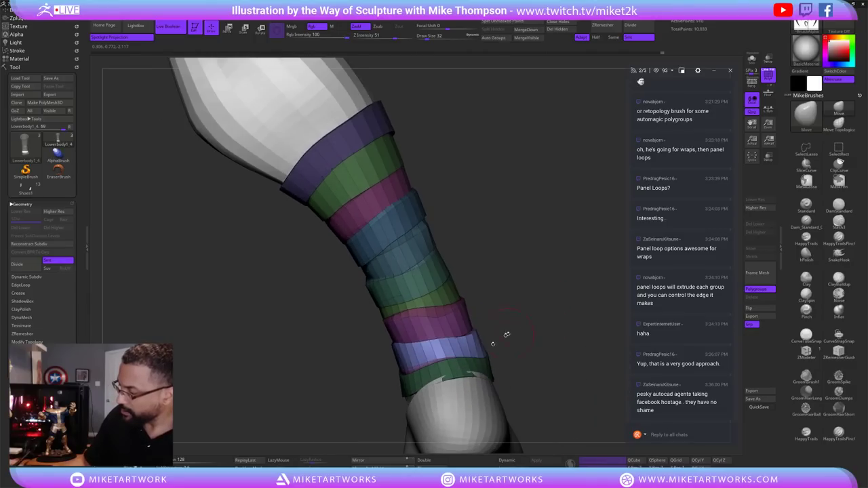
right_drag(561, 302, 415, 248)
right_drag(523, 310, 494, 331)
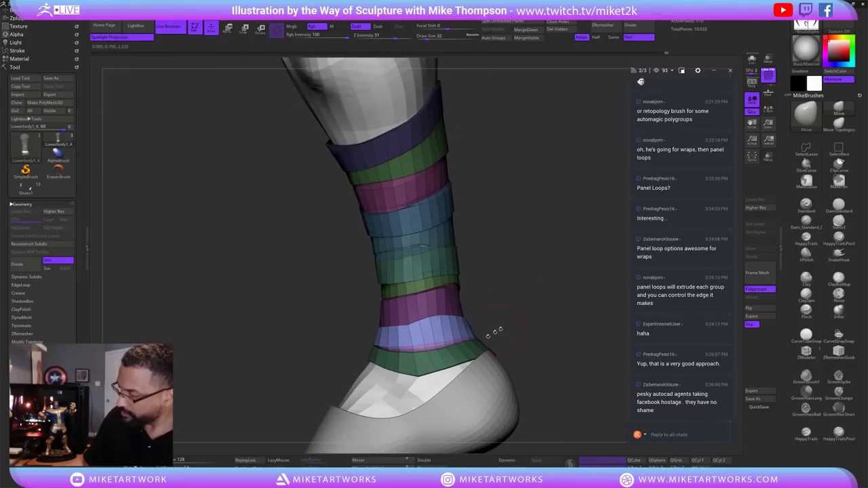
mouse_move(528, 307)
right_down()
mouse_move(530, 332)
mouse_move(522, 333)
right_up()
key(ctrl+shift)
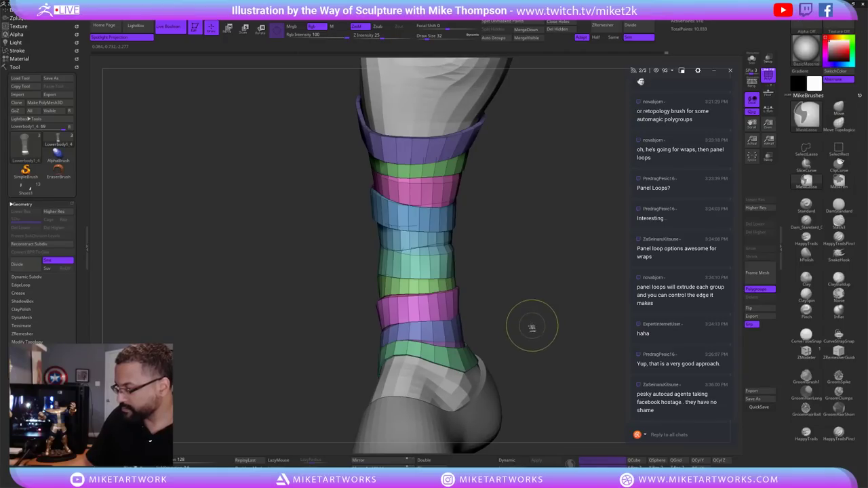
ctrl+shift+click(475, 360)
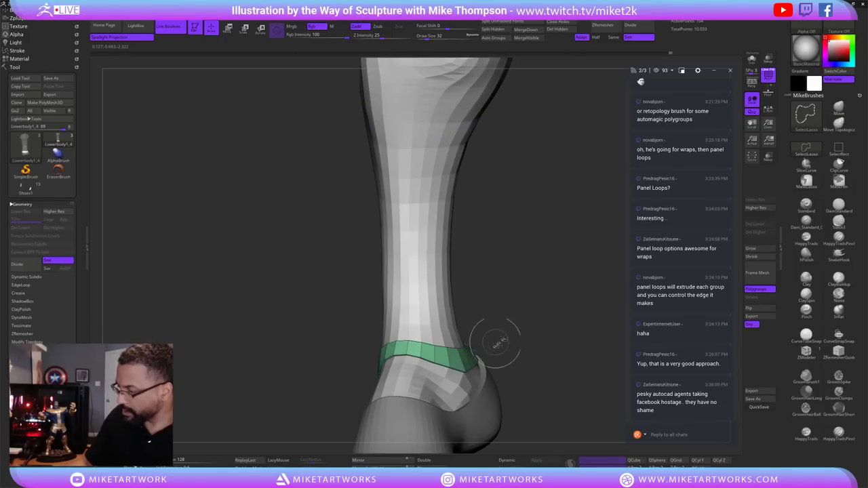
ctrl+shift+click(546, 339)
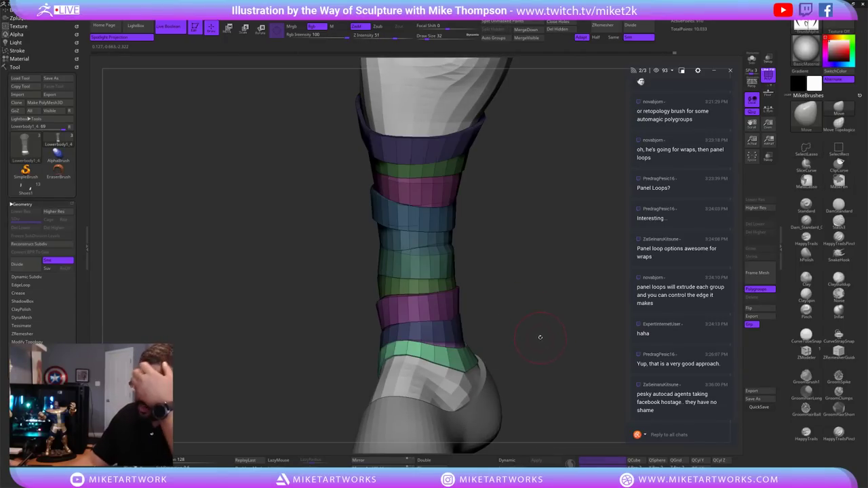
mouse_move(538, 337)
right_down()
mouse_move(546, 332)
mouse_move(526, 339)
mouse_move(563, 312)
mouse_move(535, 330)
right_up()
mouse_move(464, 356)
right_down()
mouse_move(576, 315)
mouse_move(505, 335)
right_up()
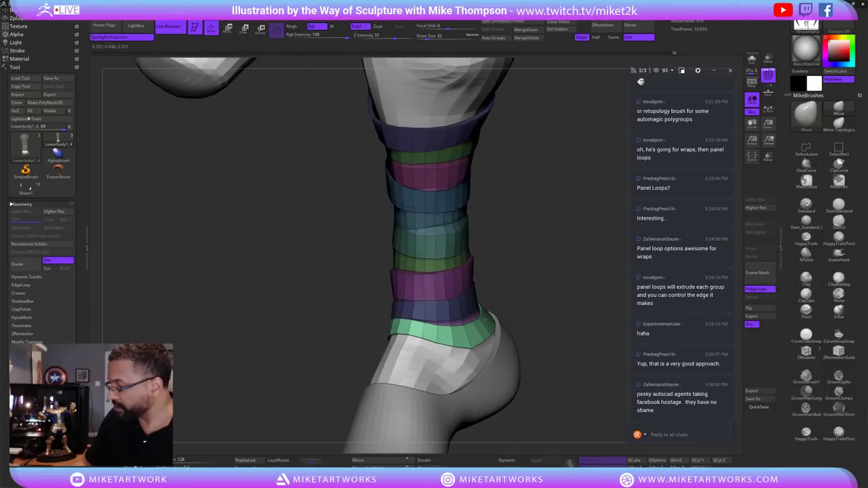
right_drag(491, 357, 497, 303)
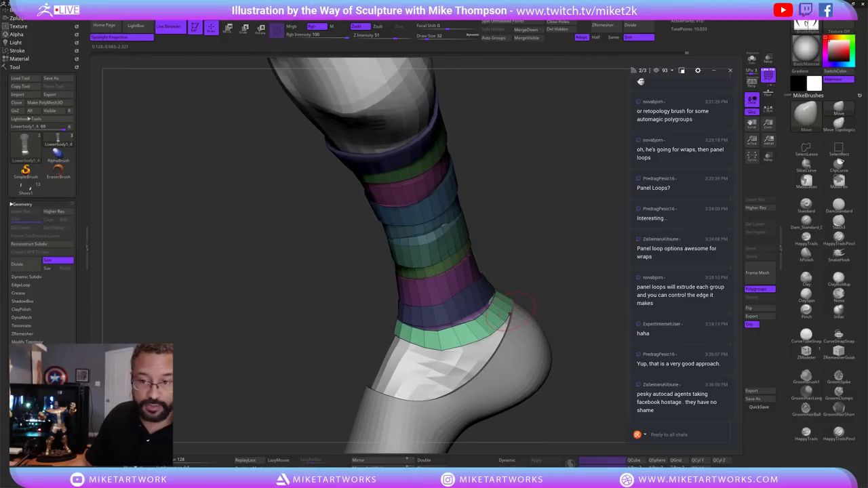
right_drag(544, 296, 498, 299)
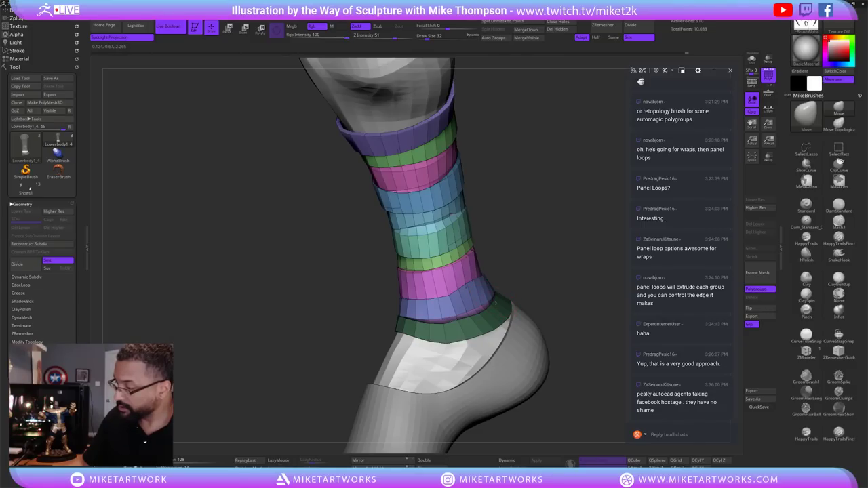
right_drag(579, 274, 474, 410)
drag(513, 388, 468, 344)
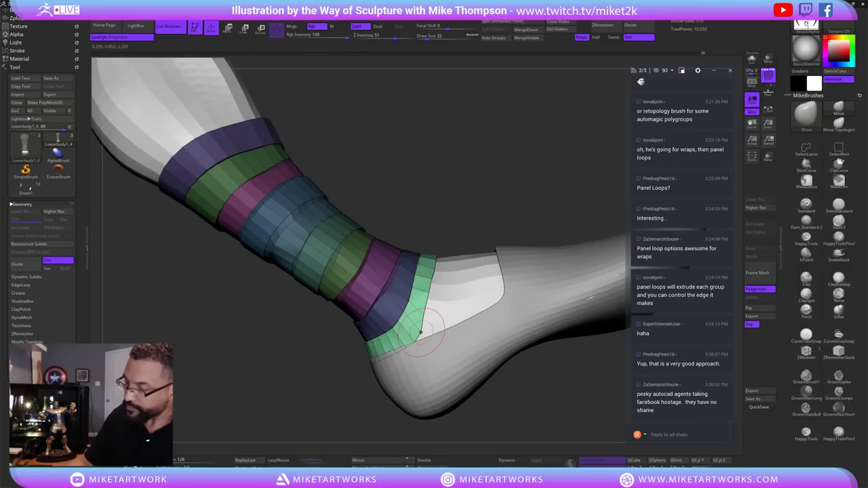
drag(519, 392, 512, 296)
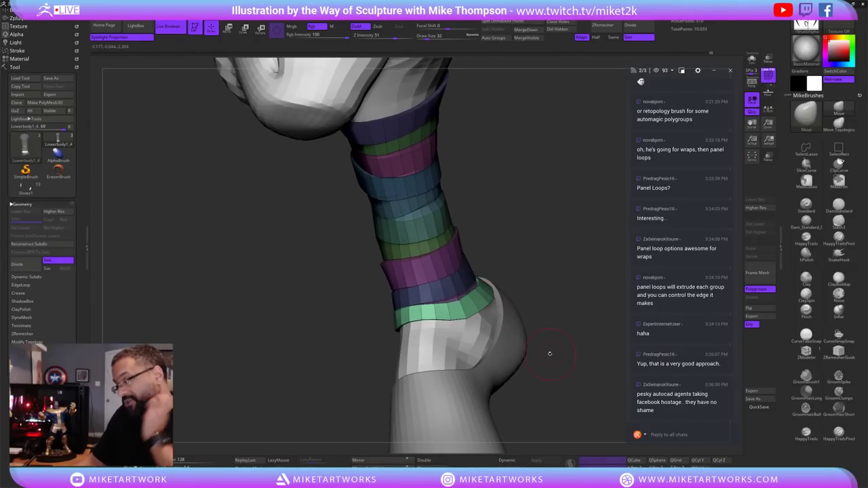
mouse_move(544, 355)
mouse_down()
mouse_move(529, 303)
mouse_move(485, 332)
mouse_move(571, 357)
mouse_move(577, 329)
mouse_move(479, 339)
mouse_up()
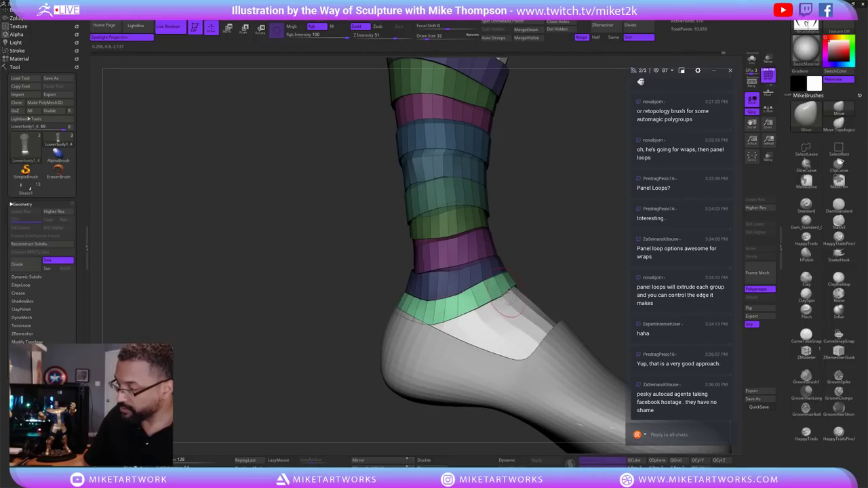
mouse_move(565, 280)
mouse_down()
mouse_move(575, 273)
mouse_move(444, 327)
mouse_up()
mouse_move(580, 270)
mouse_down()
mouse_move(589, 296)
mouse_move(558, 348)
mouse_move(541, 333)
mouse_move(445, 325)
mouse_up()
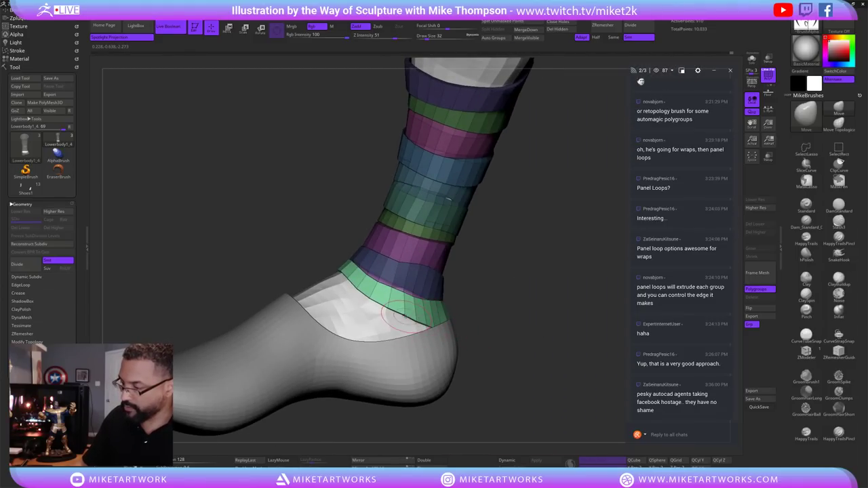
drag(505, 329, 417, 192)
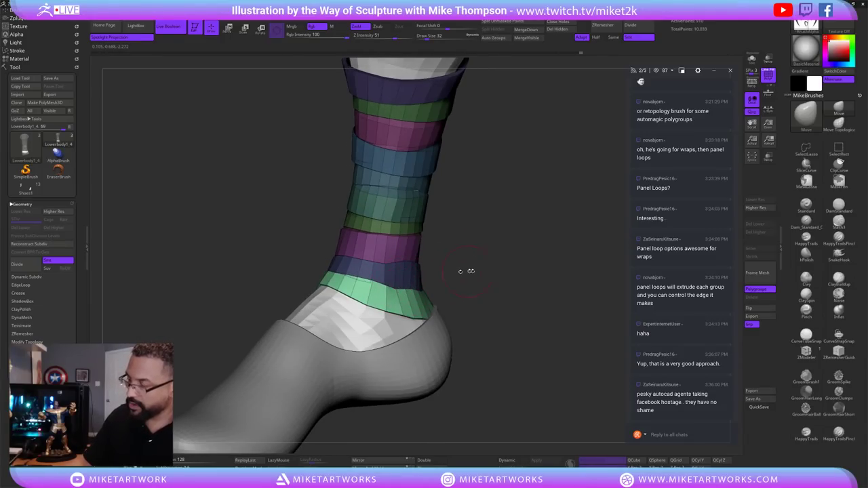
mouse_move(466, 272)
mouse_down()
mouse_move(506, 338)
mouse_move(500, 348)
mouse_move(563, 324)
mouse_move(507, 316)
mouse_move(533, 311)
mouse_move(527, 400)
mouse_move(507, 346)
mouse_move(523, 373)
mouse_move(560, 349)
mouse_move(564, 356)
mouse_move(541, 374)
mouse_move(563, 347)
mouse_move(538, 341)
mouse_up()
text(s16)
key(Return)
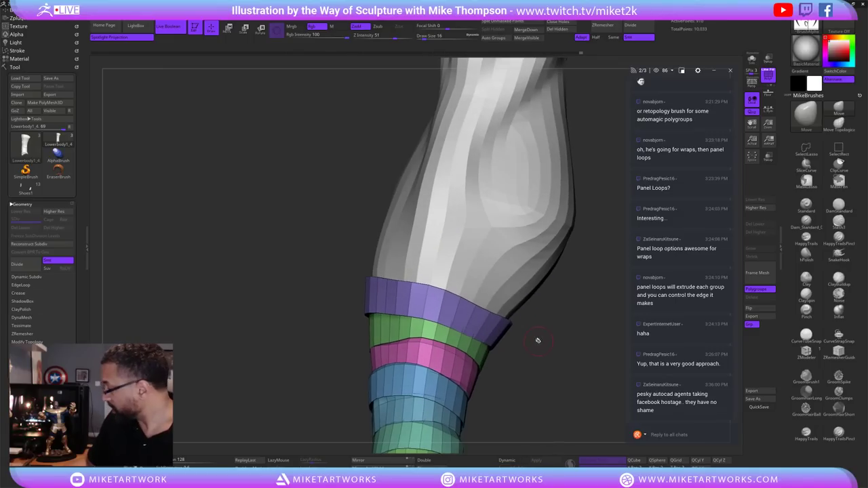
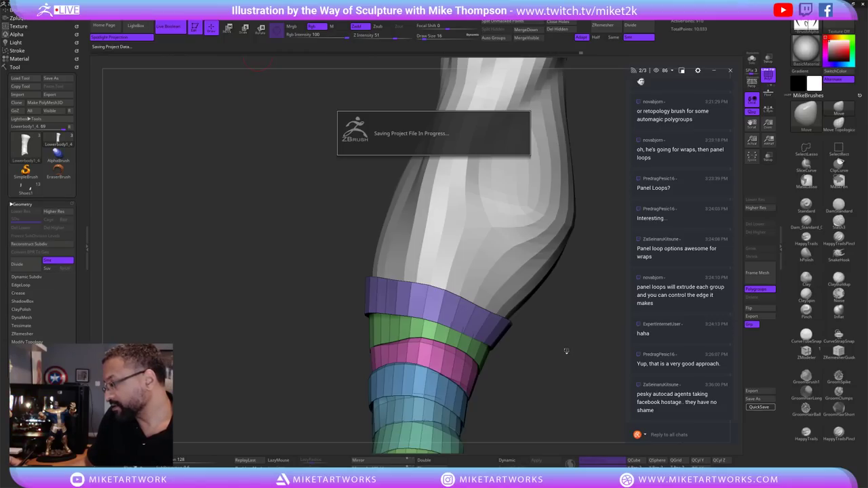
Insert an extra edge loop into the purple leg band with ZModeler's Edge Insert.
drag(571, 337, 590, 322)
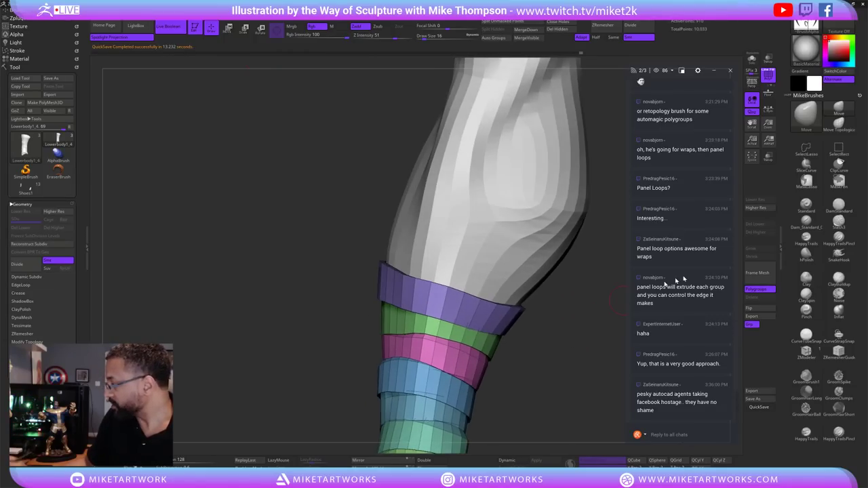
click(807, 350)
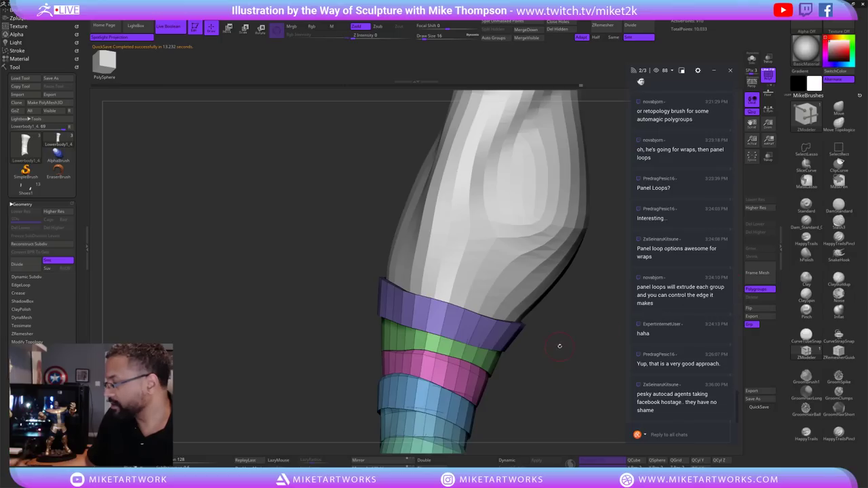
key(space)
click(489, 329)
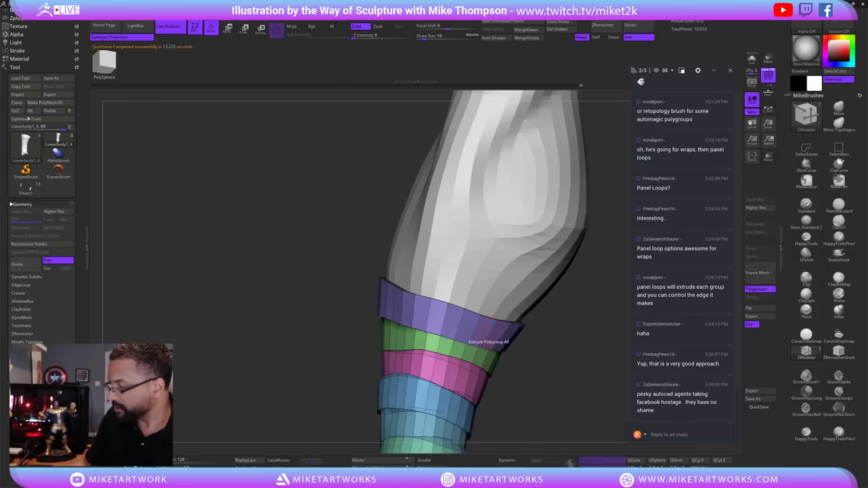
key(space)
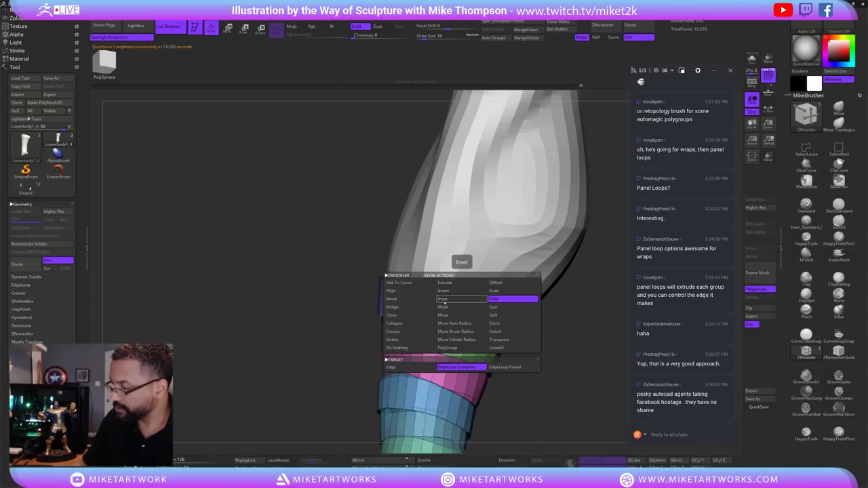
click(482, 291)
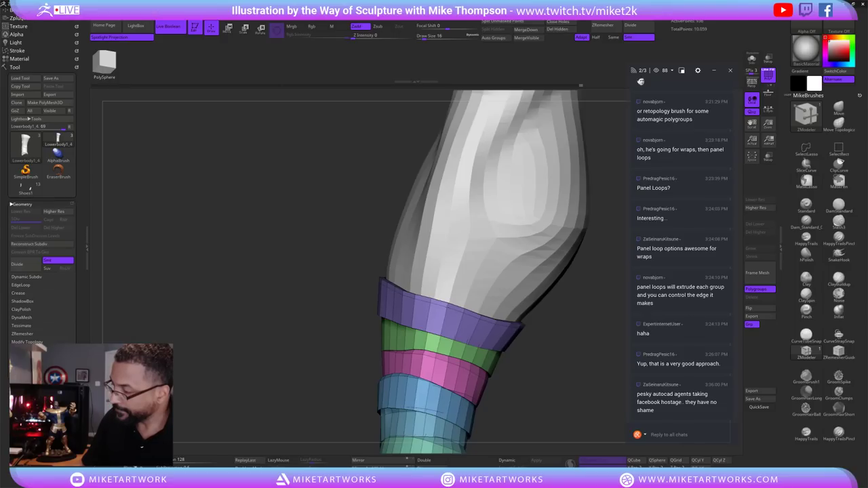
click(442, 307)
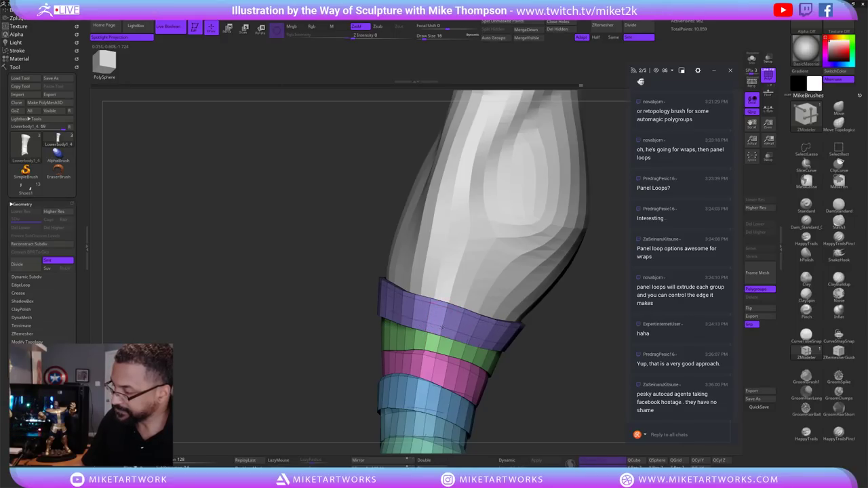
Regroup the purple band using PolyGroup with the Polygroup Inner target, adding a green rim.
drag(549, 366, 455, 298)
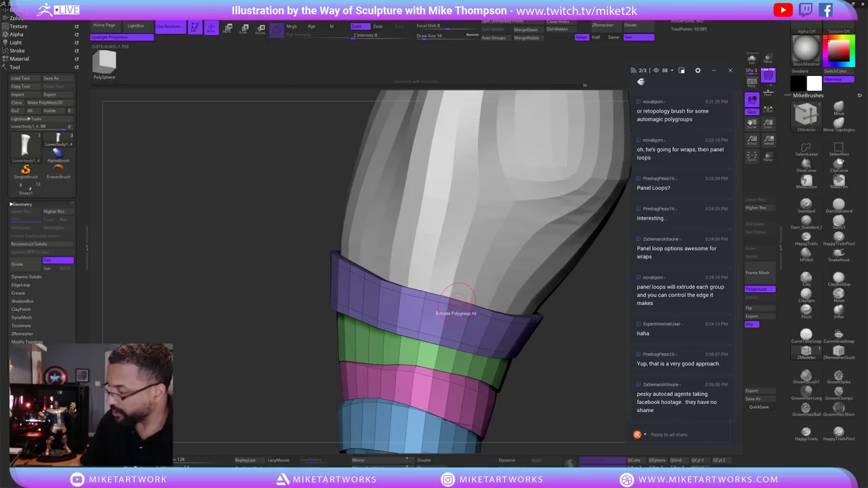
key(space)
click(449, 274)
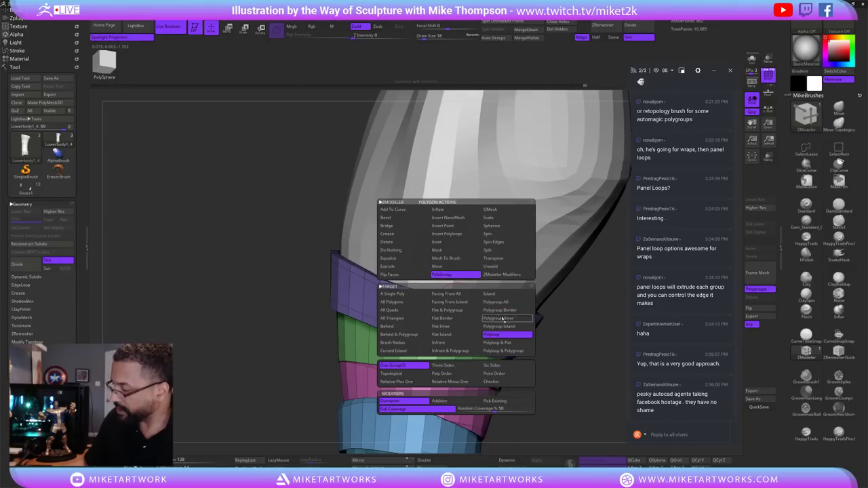
click(502, 318)
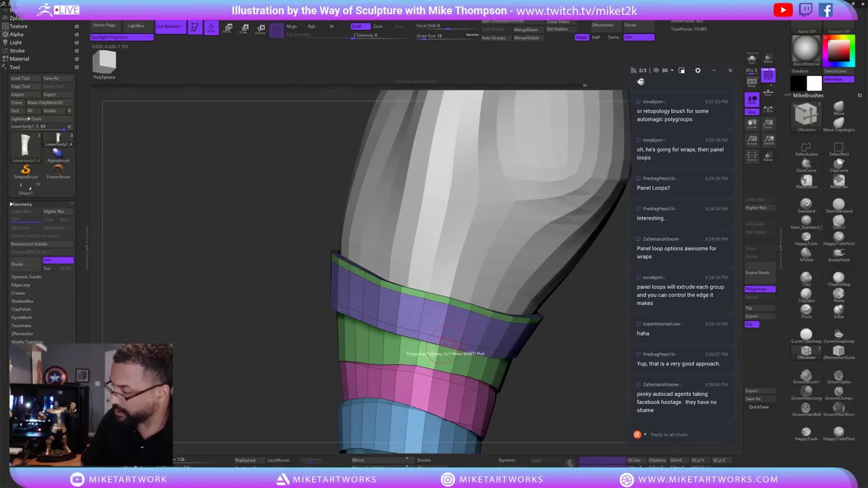
mouse_move(540, 355)
mouse_down()
mouse_move(568, 357)
mouse_move(558, 343)
mouse_move(544, 365)
mouse_move(563, 323)
mouse_move(538, 359)
mouse_move(553, 350)
mouse_move(496, 301)
mouse_move(482, 314)
mouse_up()
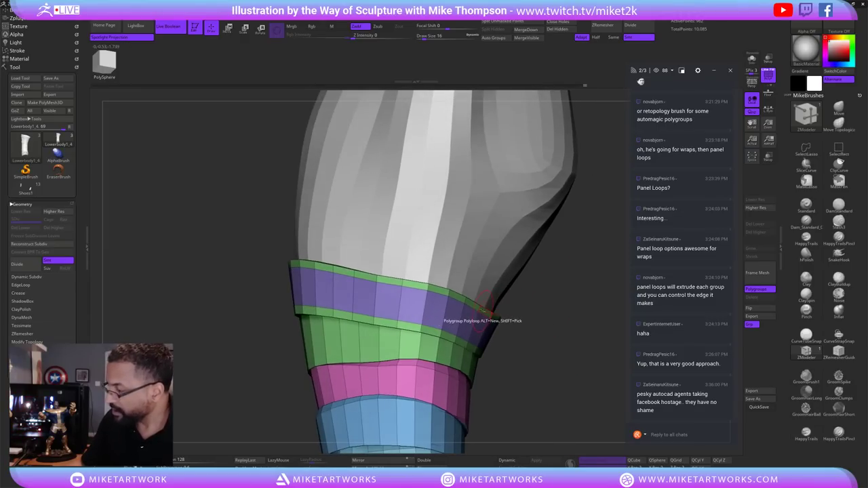
Set the ZModeler polygon action to Crease and crease the band edges.
key(space)
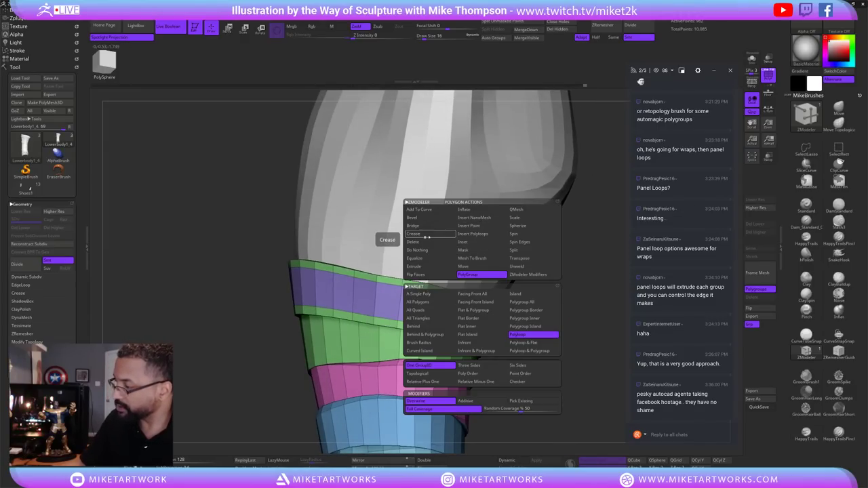
click(479, 250)
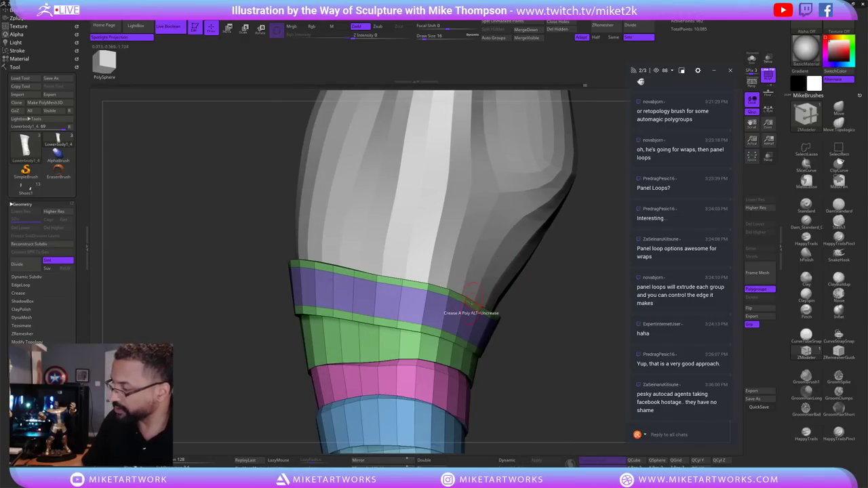
key(space)
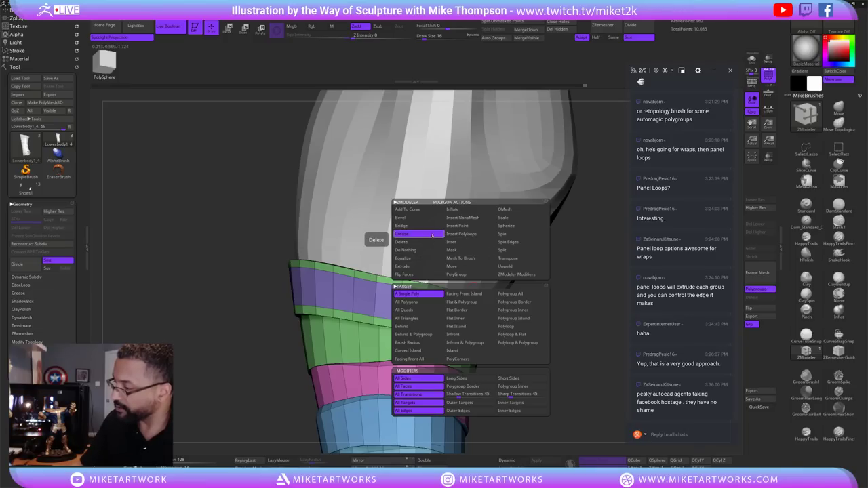
click(505, 218)
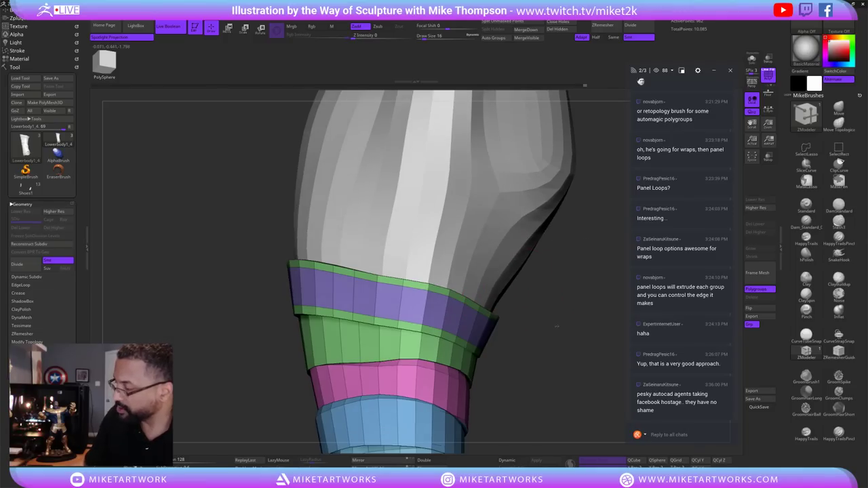
drag(556, 326, 545, 324)
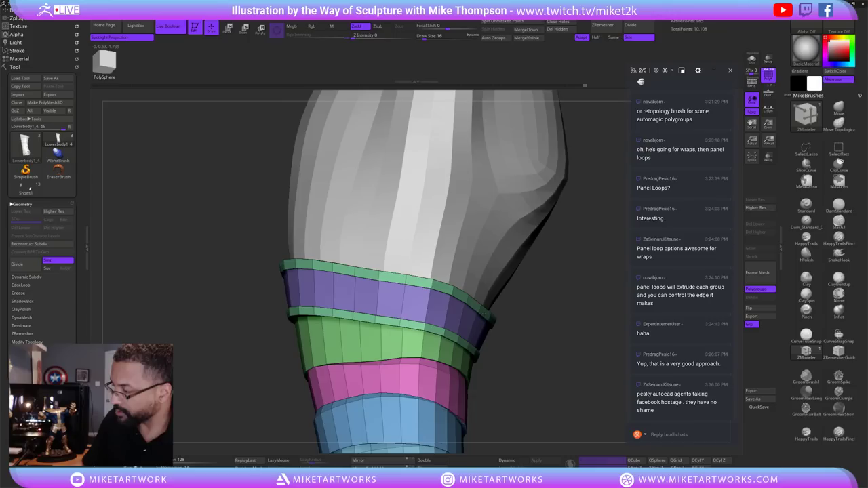
mouse_move(543, 366)
mouse_down()
mouse_move(560, 364)
mouse_move(544, 319)
mouse_move(569, 324)
mouse_move(567, 307)
mouse_up()
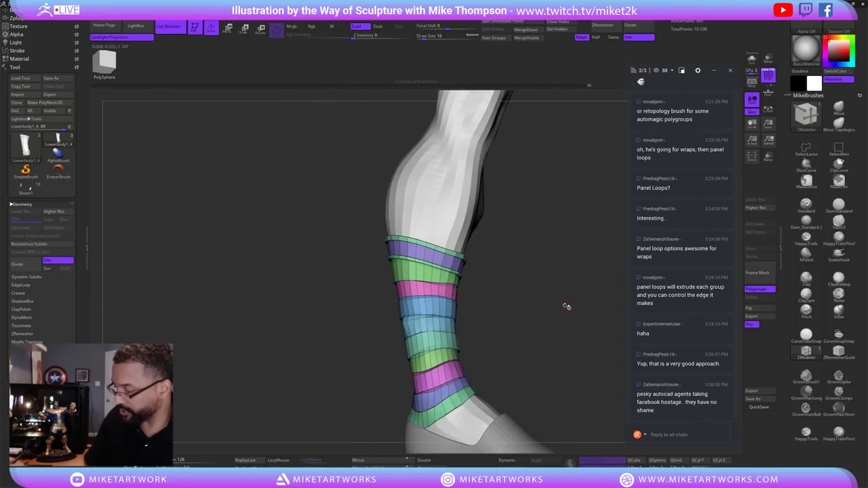
Enable Geometry > Dynamic Subdiv and turn off PolyF to preview smooth grey straps.
click(517, 460)
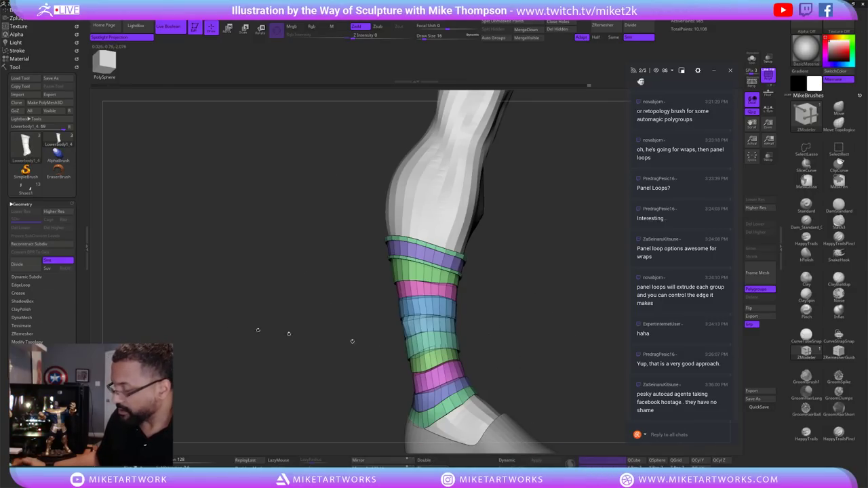
click(24, 203)
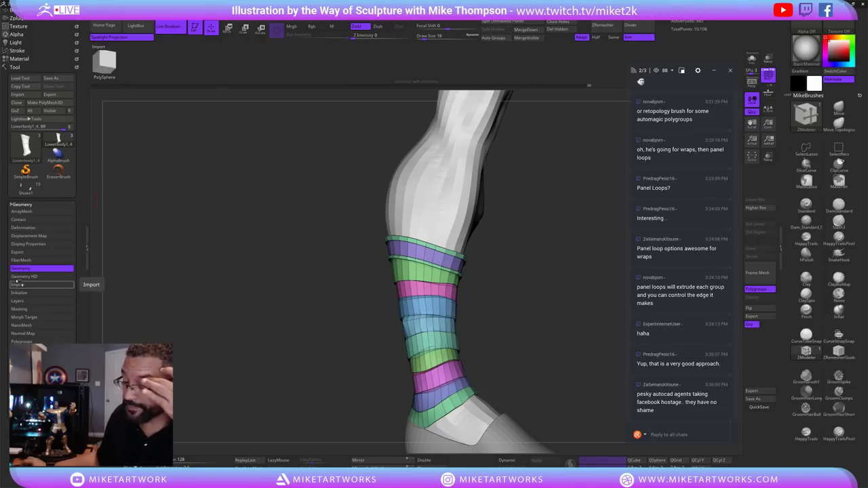
click(19, 268)
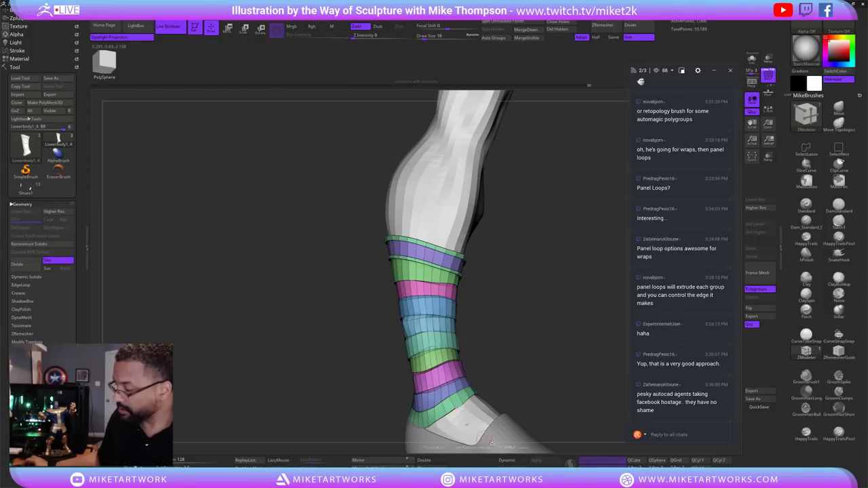
click(502, 461)
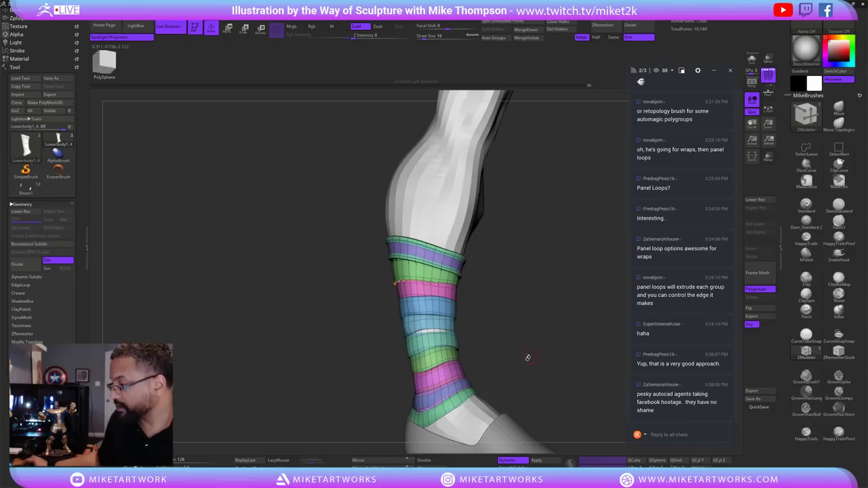
key(shift+f)
mouse_move(559, 357)
mouse_down()
mouse_move(587, 342)
mouse_move(564, 330)
mouse_move(544, 358)
mouse_move(567, 363)
mouse_move(555, 353)
mouse_up()
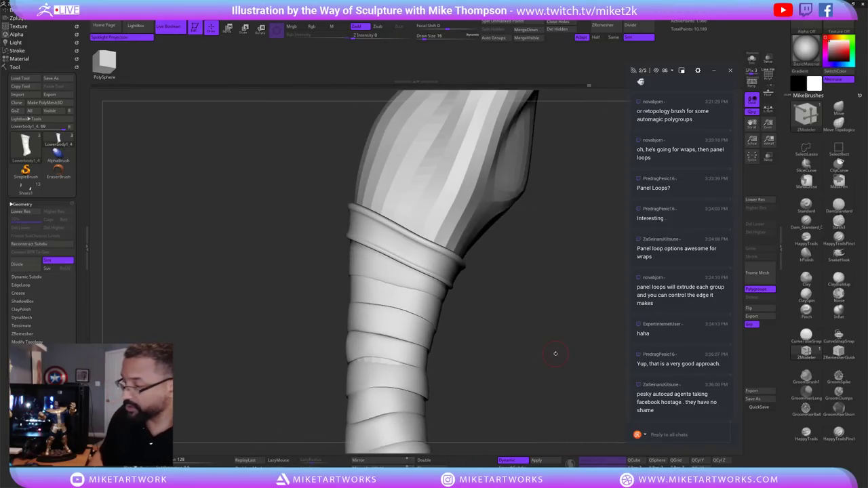
Return to the unsmoothed base mesh with the ZModeler brush and polygroup wireframe visible.
mouse_move(507, 331)
mouse_down()
mouse_move(498, 322)
mouse_move(507, 387)
mouse_move(504, 373)
mouse_up()
key(shift+d)
key(b)
key(z)
key(m)
key(space)
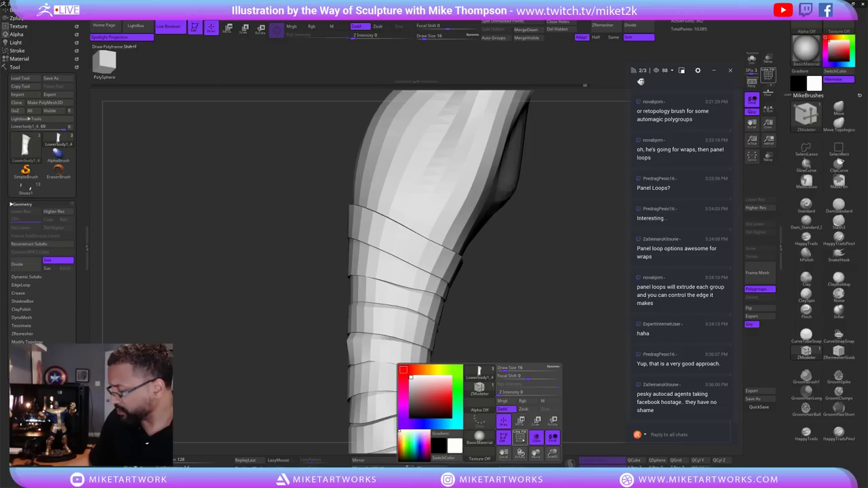
key(shift+f)
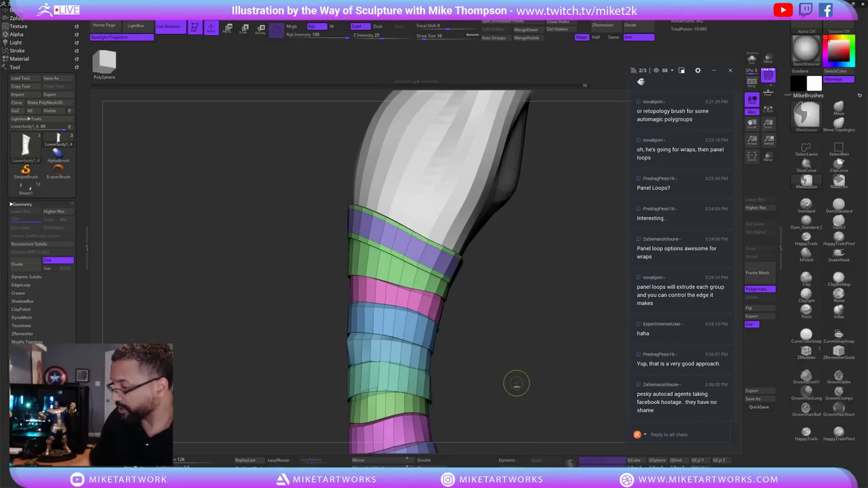
Hide, isolate and invert the thick purple and green bands to inspect them, then unhide all.
key(ctrl)
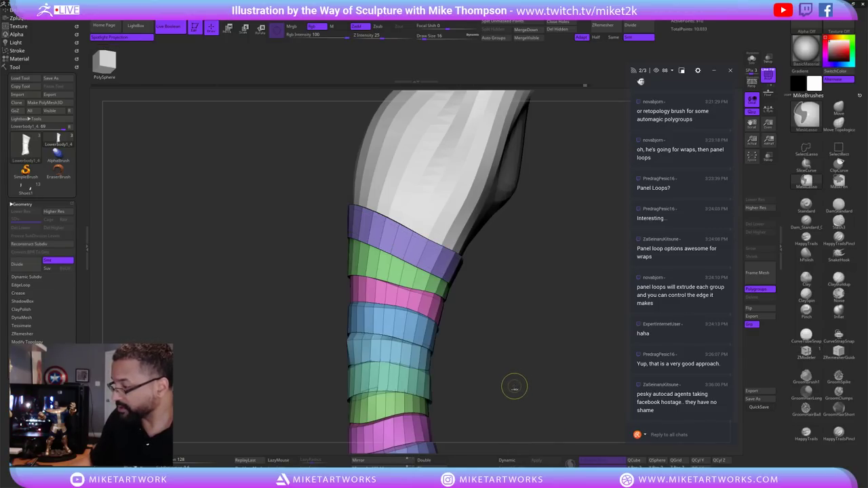
mouse_move(523, 349)
mouse_down()
mouse_move(484, 232)
mouse_move(520, 301)
mouse_move(571, 354)
mouse_move(564, 347)
mouse_up()
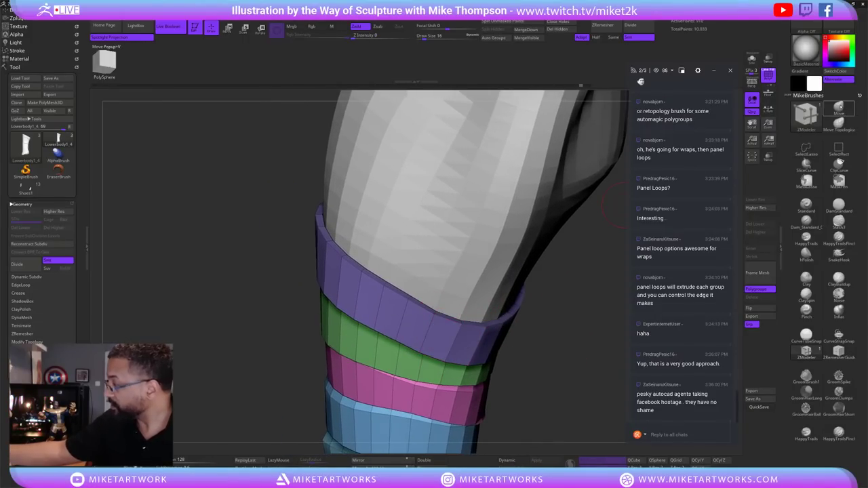
ctrl+alt+shift+click(416, 313)
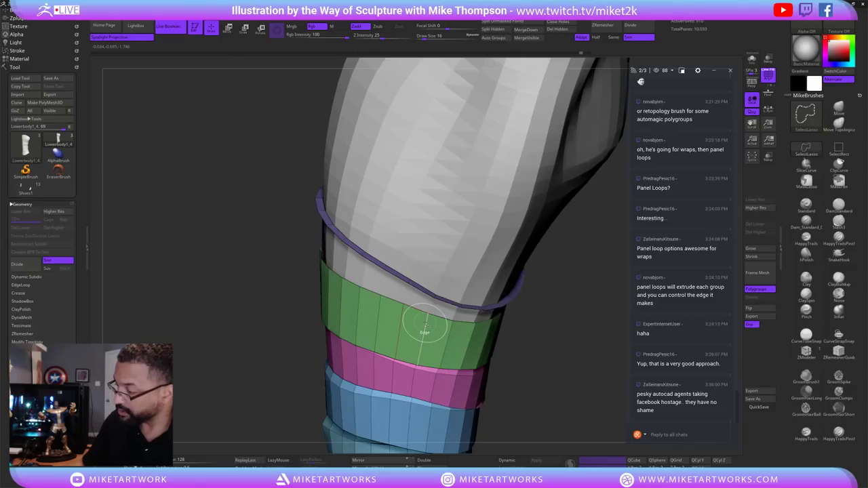
ctrl+shift+click(542, 334)
mouse_move(550, 329)
mouse_down()
mouse_move(608, 316)
mouse_move(587, 343)
mouse_up()
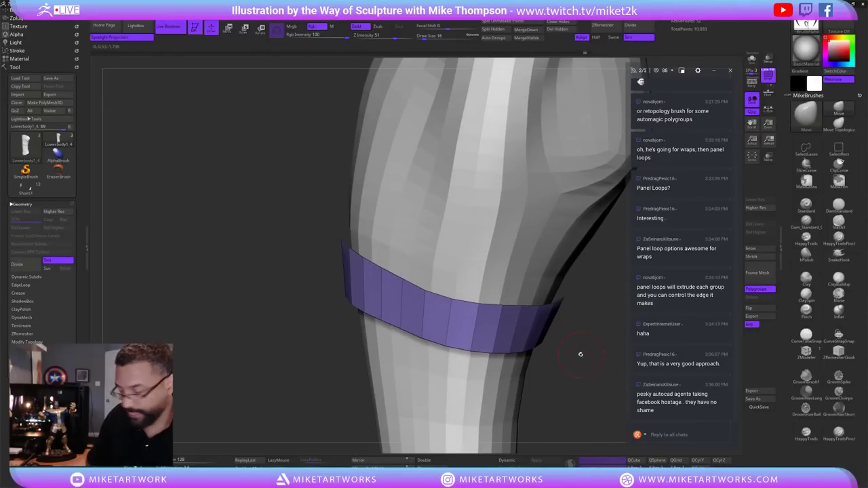
ctrl+shift+click(581, 355)
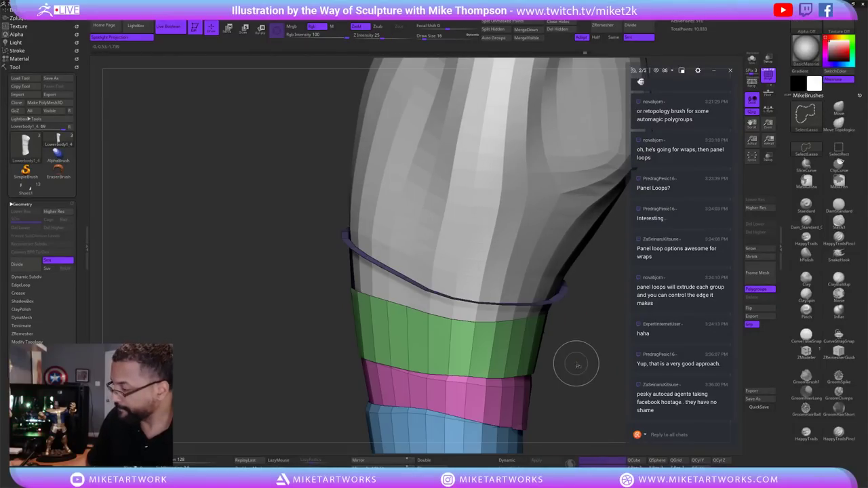
ctrl+shift+click(500, 358)
mouse_move(578, 380)
mouse_down()
mouse_move(592, 371)
mouse_move(576, 382)
mouse_move(562, 324)
mouse_move(562, 344)
mouse_move(567, 335)
mouse_move(572, 348)
mouse_move(581, 345)
mouse_move(568, 353)
mouse_move(567, 339)
mouse_up()
ctrl+shift+click(560, 343)
ctrl+shift+click(570, 347)
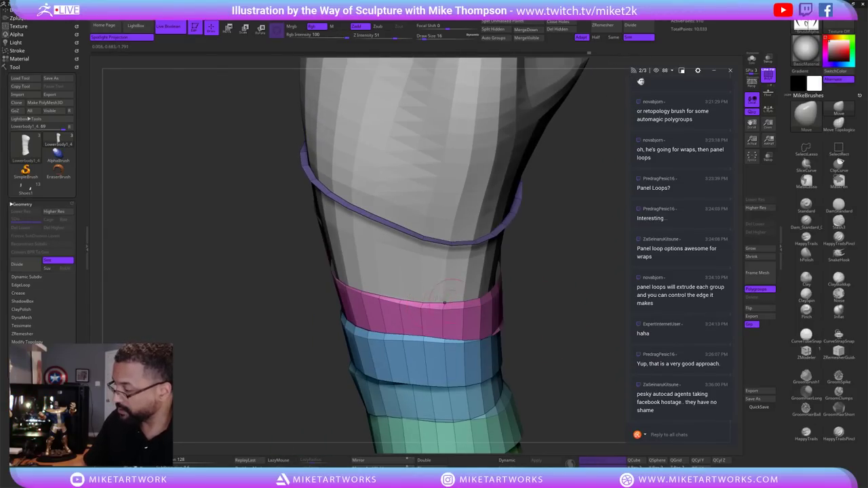
Isolate the top purple and green bands, merge them with Ctrl+W, and unhide everything.
ctrl+shift+click(567, 343)
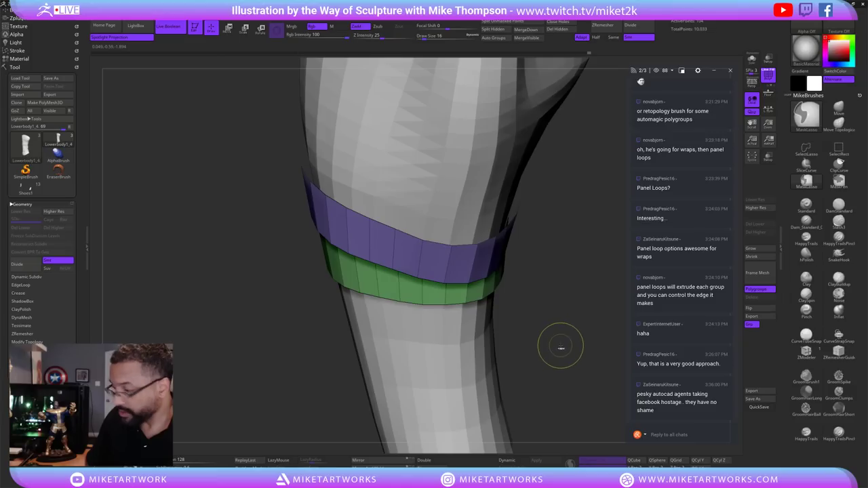
key(ctrl+w)
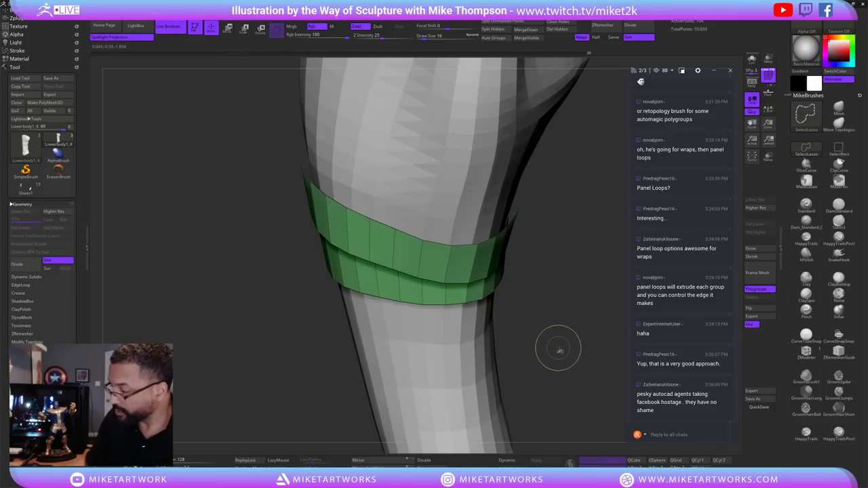
ctrl+shift+click(561, 346)
ctrl+shift+click(556, 342)
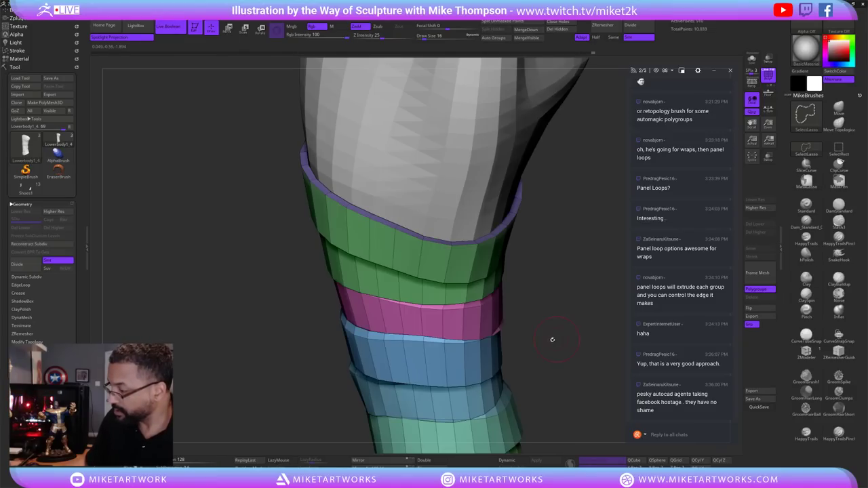
drag(552, 339, 447, 320)
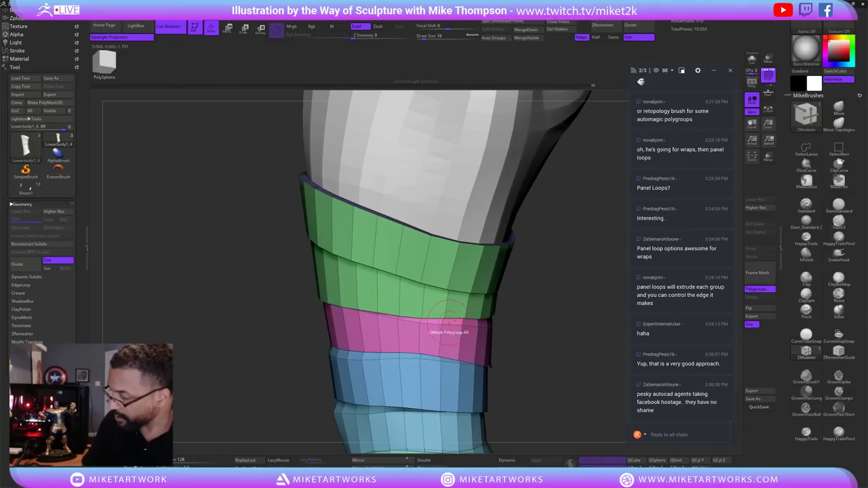
Set ZModeler to PolyGroup PolyLoop and add the pink, blue, light-blue and teal bands to purple.
key(space)
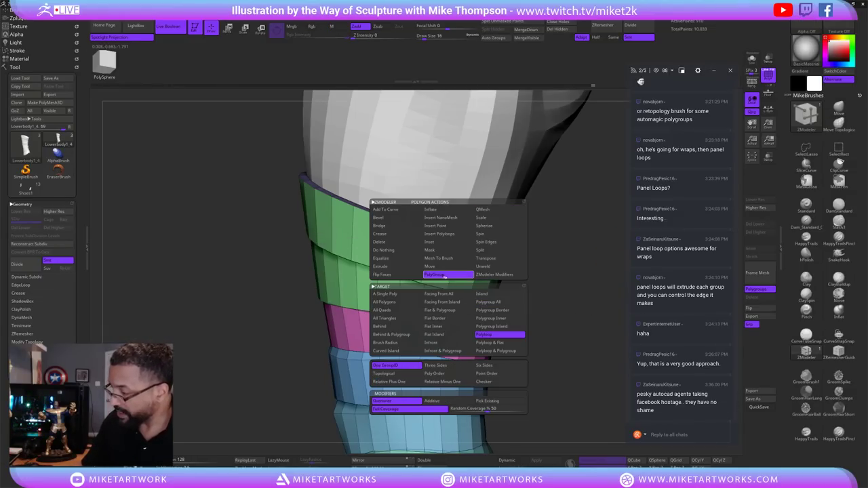
click(483, 296)
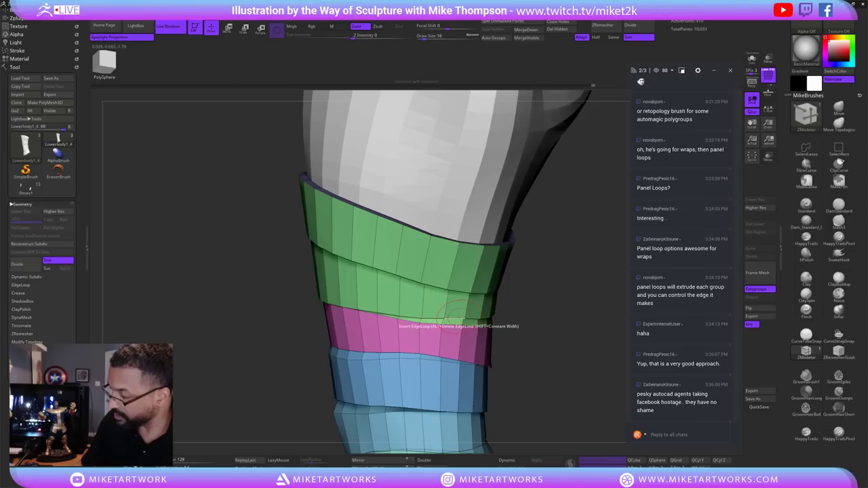
drag(541, 347, 488, 288)
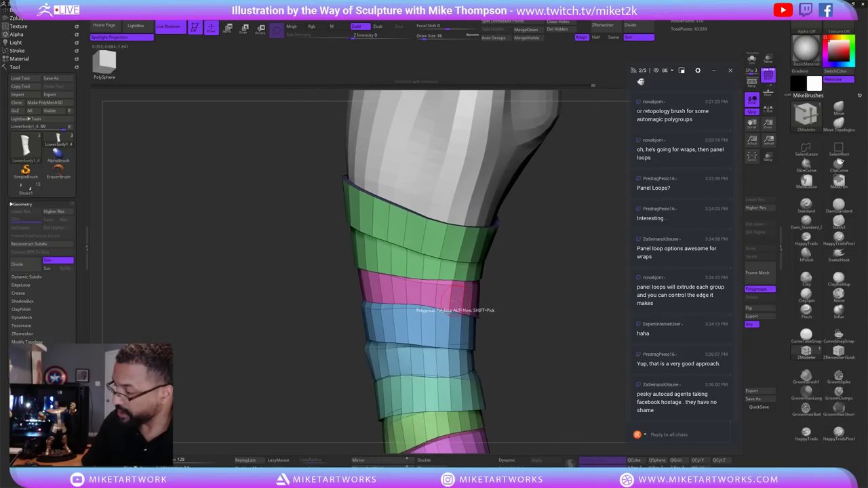
click(453, 298)
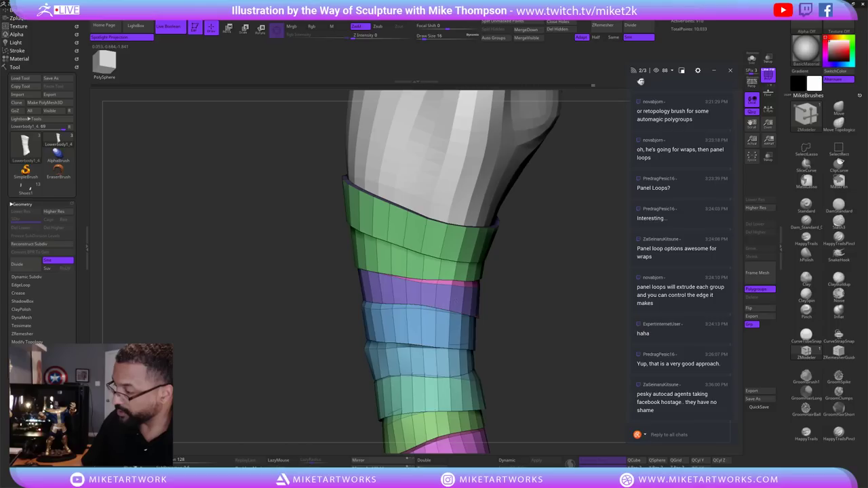
click(451, 320)
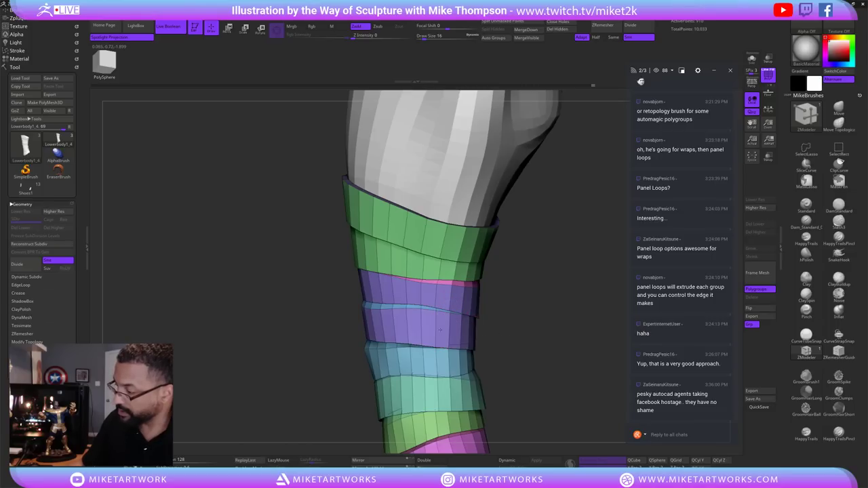
click(440, 363)
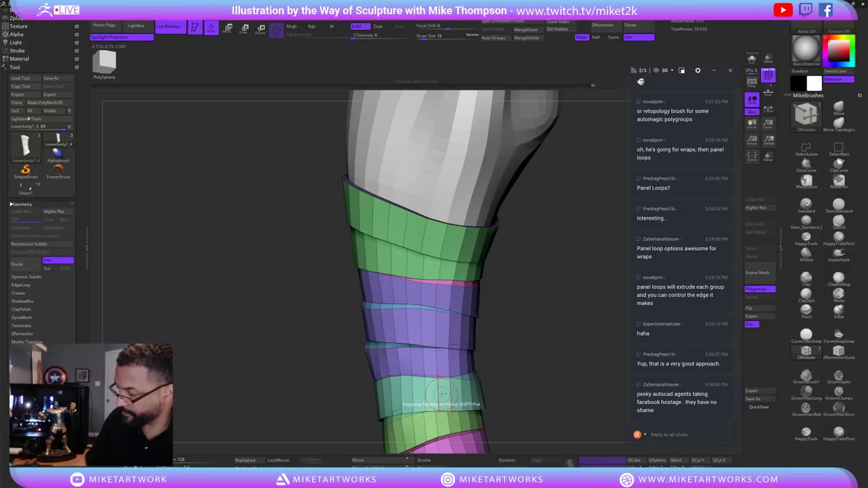
click(440, 393)
Add the green, pink, bottom green and upper green bands to the purple group.
drag(520, 386, 526, 350)
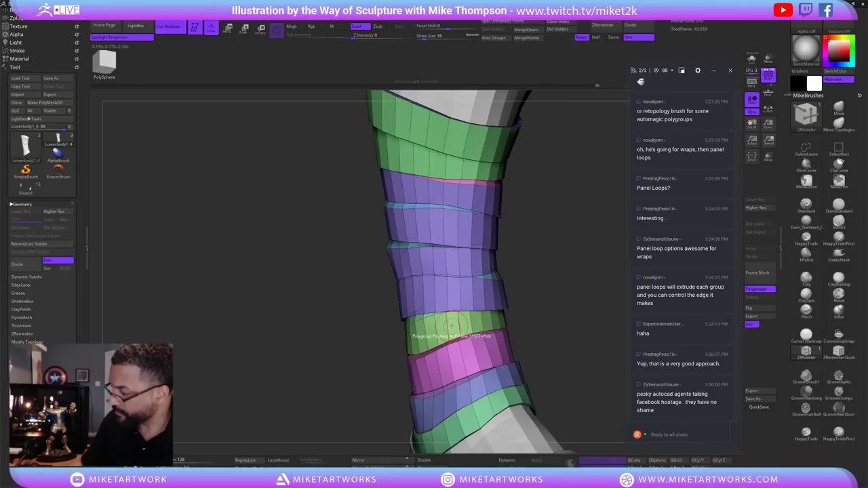
click(452, 326)
click(457, 359)
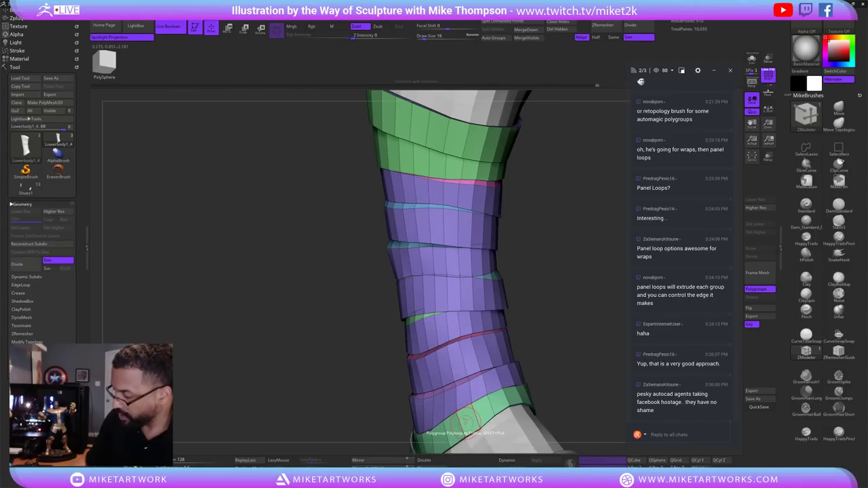
click(464, 420)
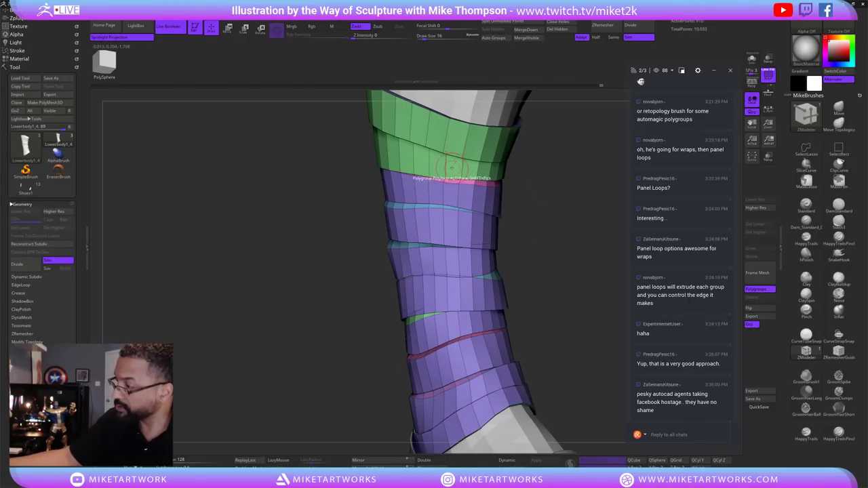
click(450, 131)
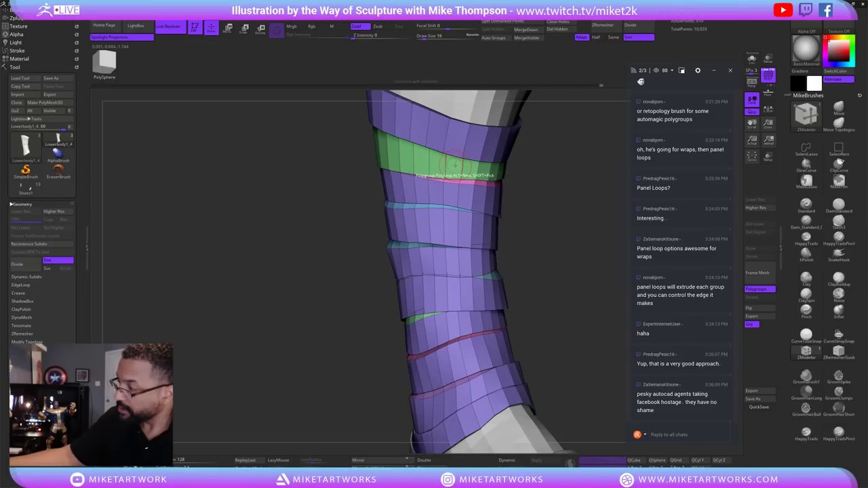
alt+drag(537, 228, 495, 319)
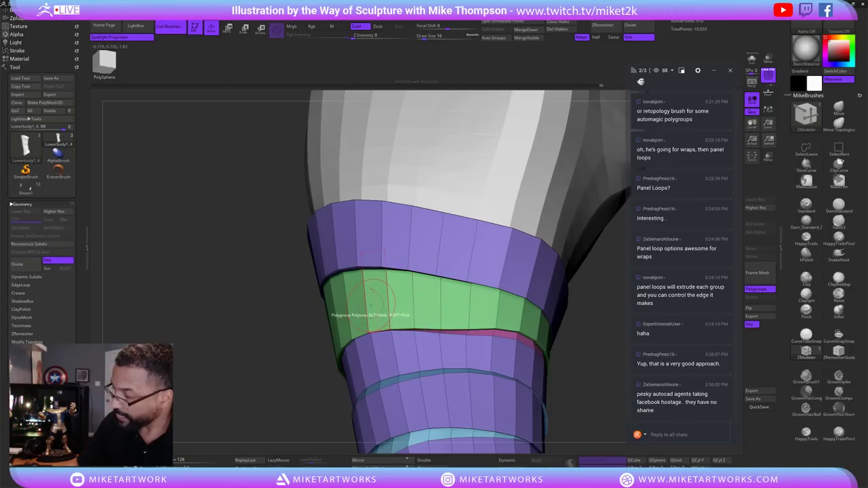
Hide the thin loops between the wrap strips and remove them with Del Hidden.
drag(577, 327, 387, 338)
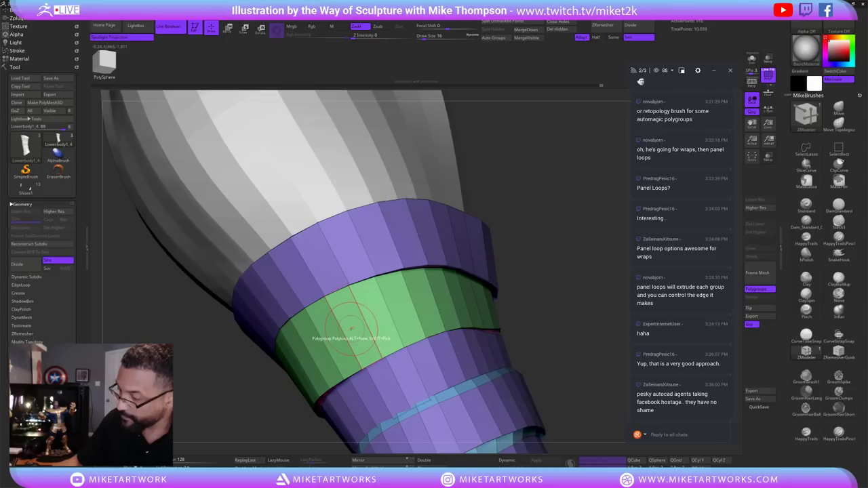
drag(507, 310, 542, 257)
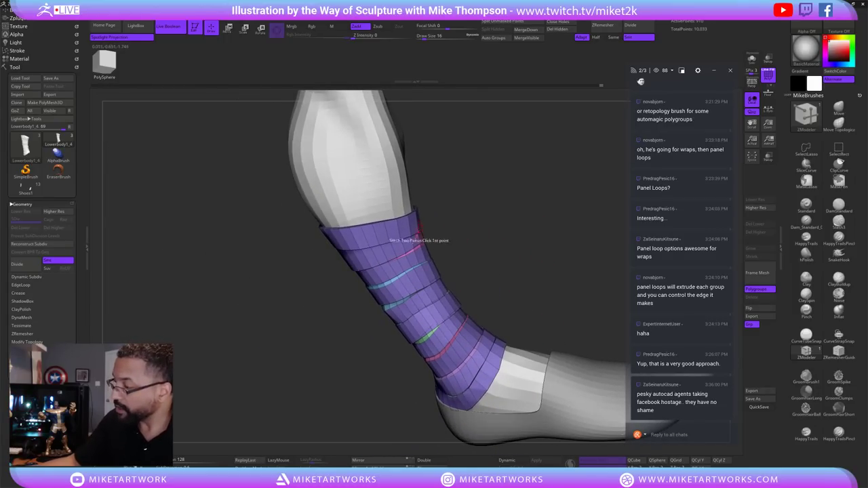
click(422, 217)
drag(572, 291, 622, 268)
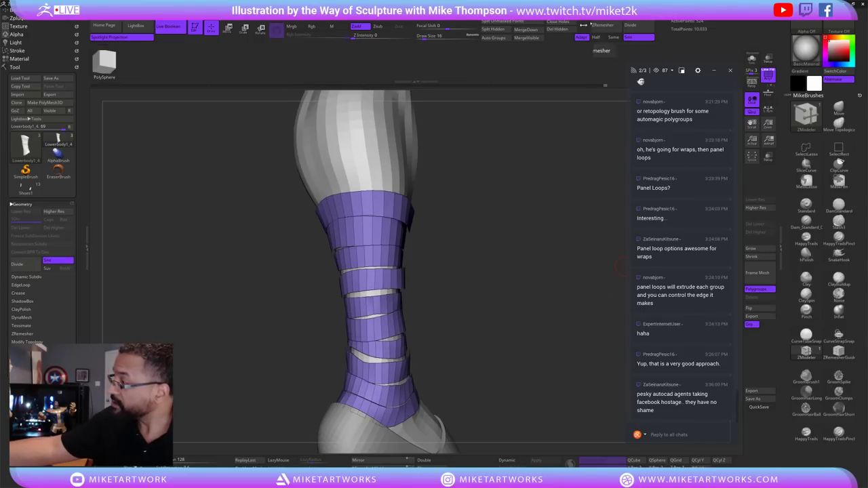
click(558, 29)
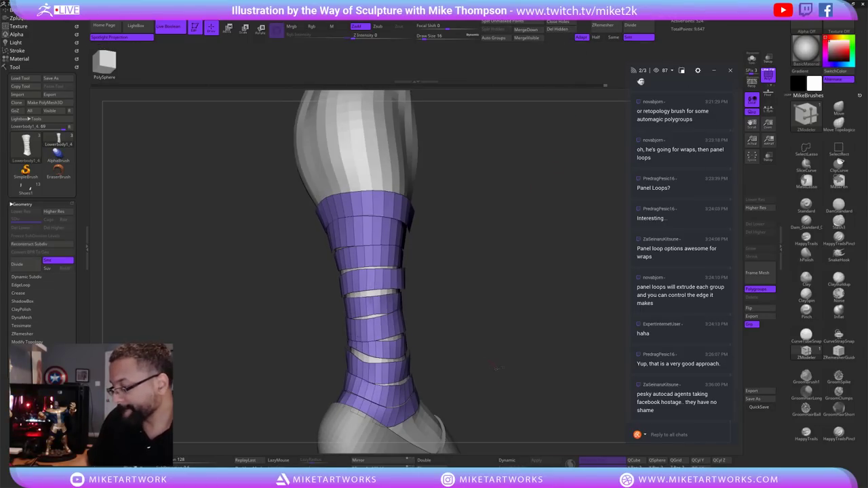
drag(495, 368, 620, 288)
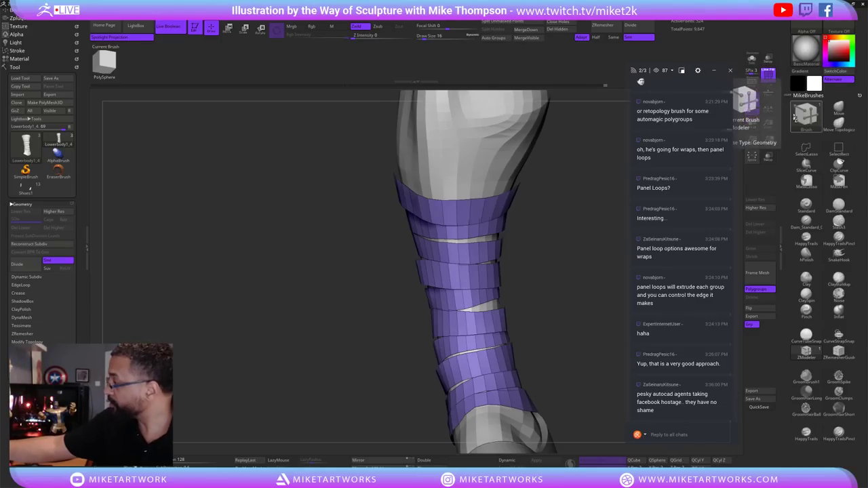
scroll(786, 125, up, 5)
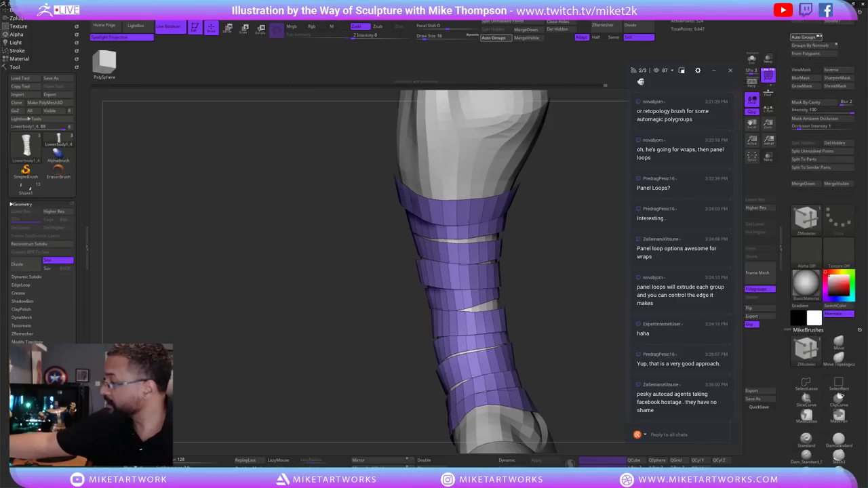
Apply Polygroups > Auto Groups so each strip gets its own group, then toggle Flip off and on.
click(805, 36)
drag(570, 302, 553, 333)
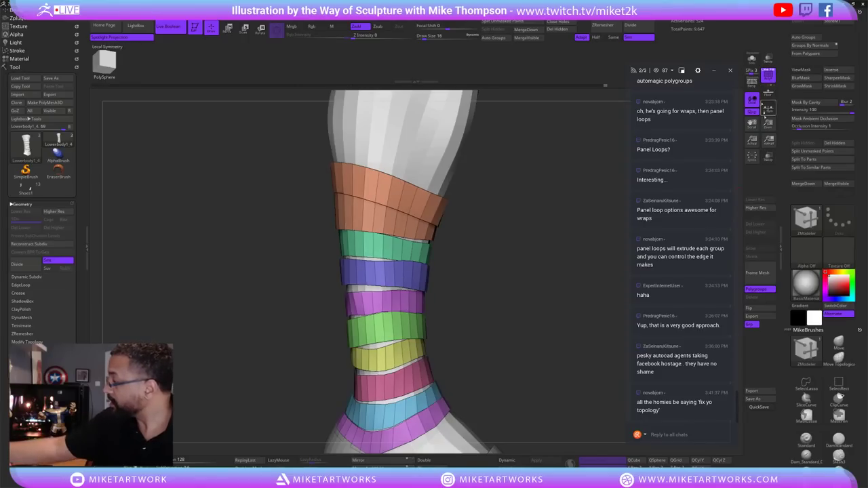
click(763, 309)
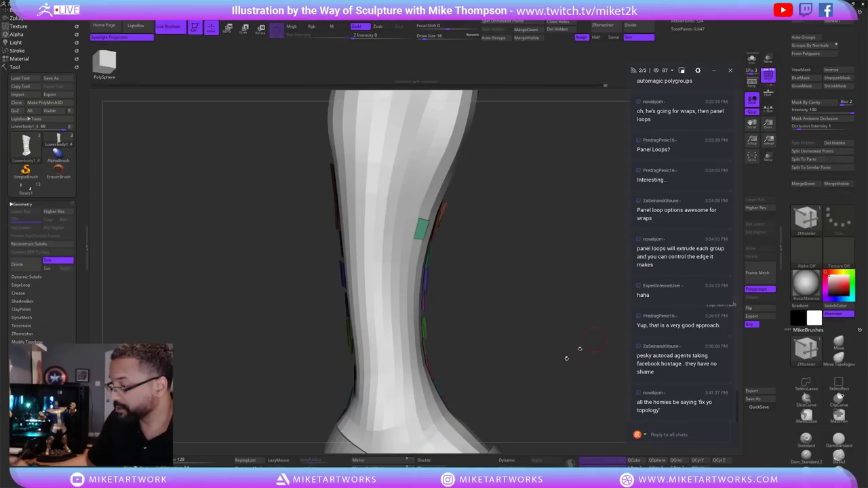
drag(580, 349, 601, 328)
click(752, 59)
drag(533, 363, 546, 305)
key(ctrl+shift)
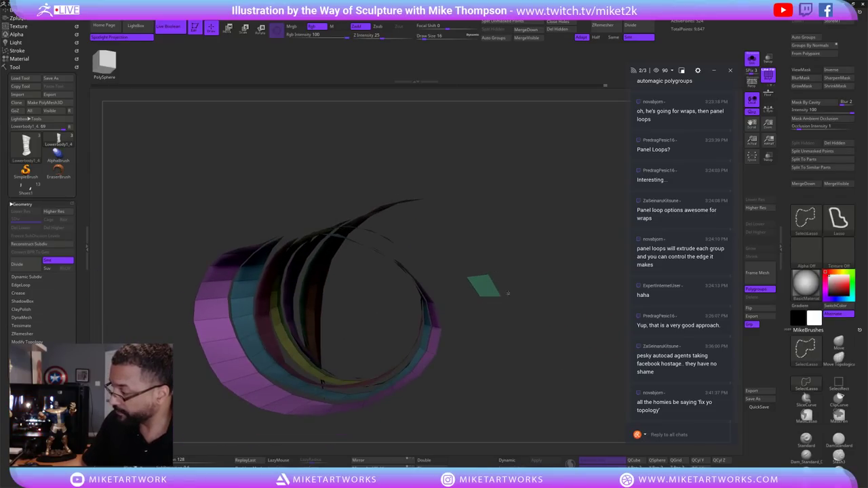
ctrl+shift+click(483, 287)
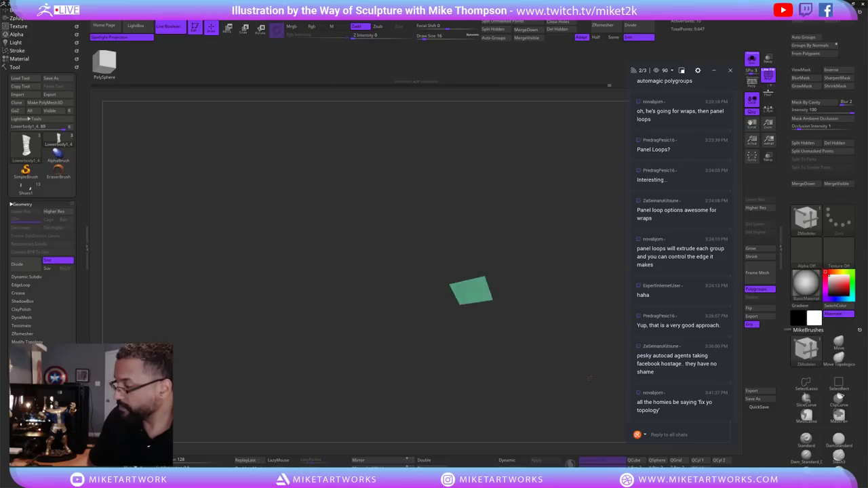
ctrl+shift+click(584, 363)
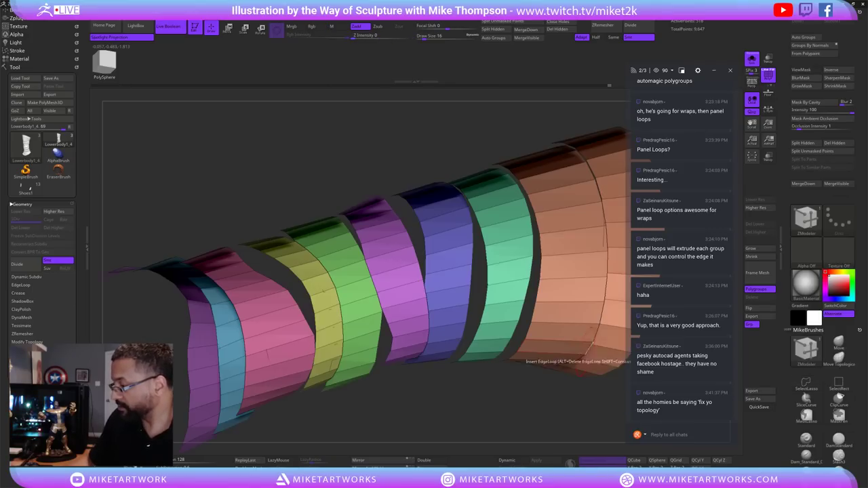
key(ctrl+z)
mouse_move(576, 398)
mouse_down()
mouse_move(551, 352)
mouse_move(577, 370)
mouse_up()
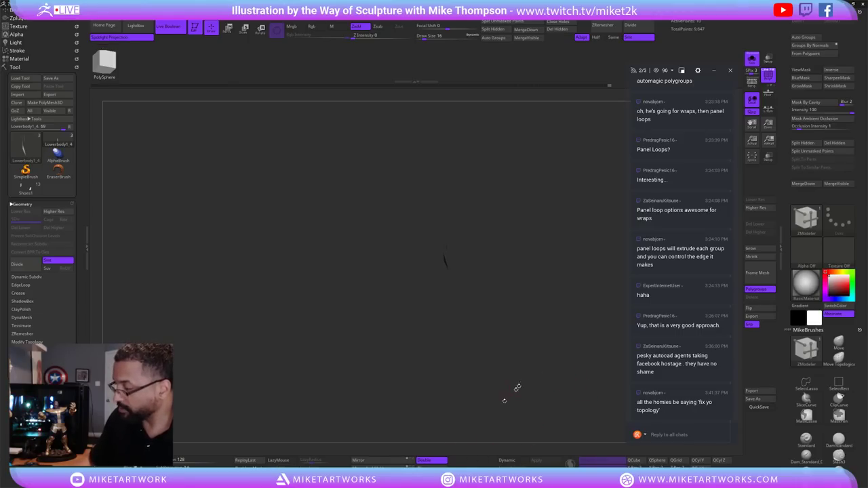
mouse_move(535, 370)
mouse_down()
mouse_move(561, 344)
mouse_move(488, 305)
mouse_move(466, 248)
mouse_move(483, 302)
mouse_up()
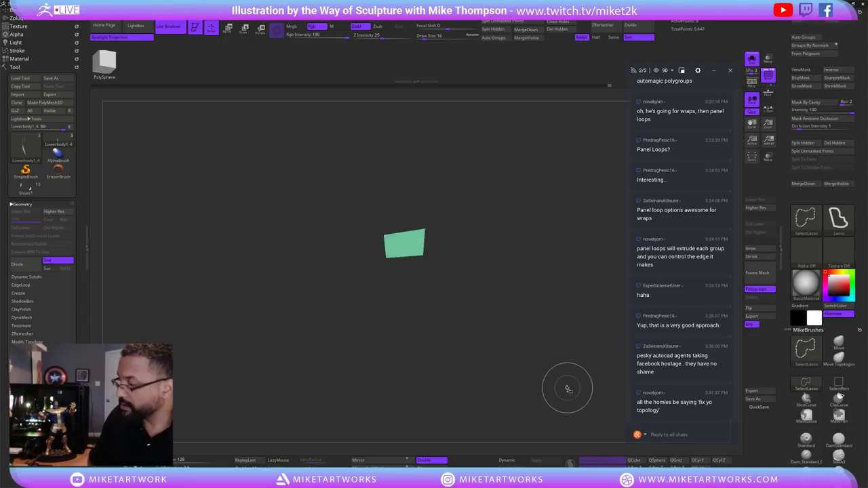
mouse_move(564, 391)
mouse_down()
mouse_move(579, 372)
mouse_move(565, 368)
mouse_move(598, 167)
mouse_up()
ctrl+shift+click(572, 369)
click(557, 29)
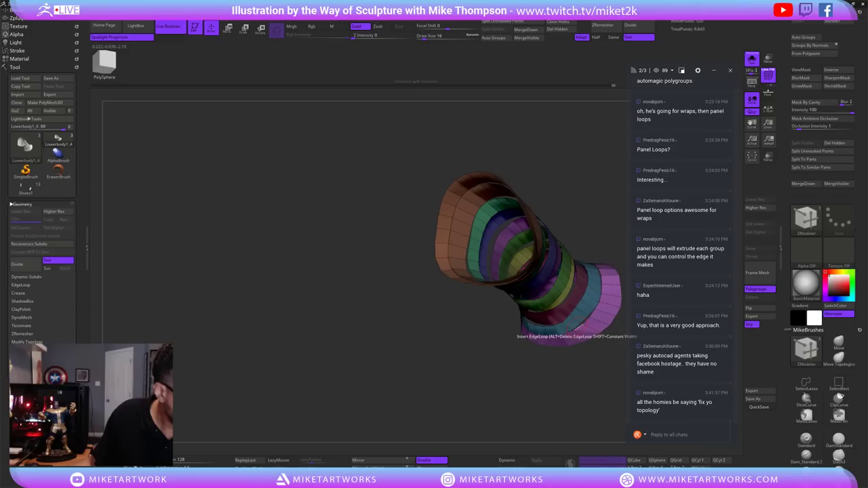
drag(586, 364, 571, 337)
drag(555, 375, 471, 422)
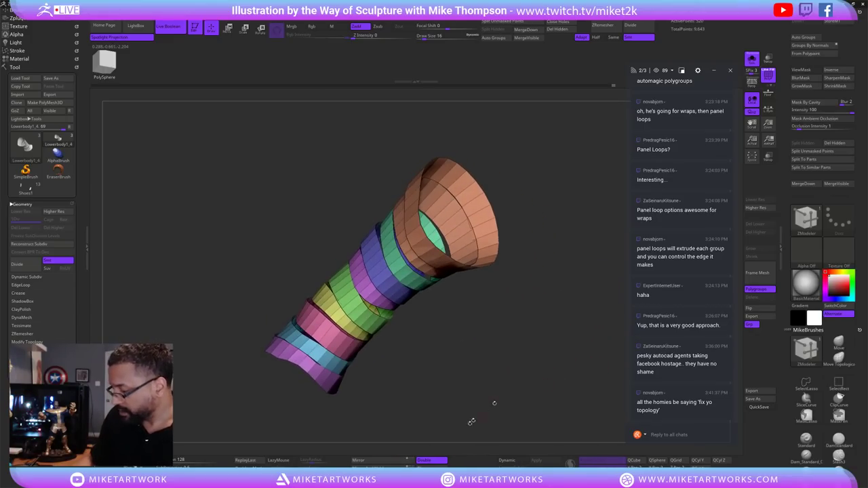
click(440, 461)
mouse_move(566, 373)
mouse_down()
mouse_move(563, 363)
mouse_move(536, 401)
mouse_move(563, 384)
mouse_up()
drag(572, 287, 600, 261)
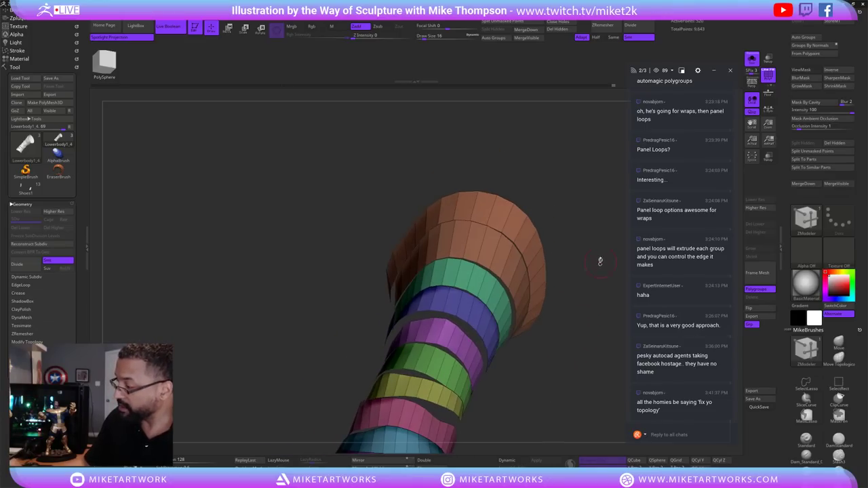
scroll(841, 326, down, 5)
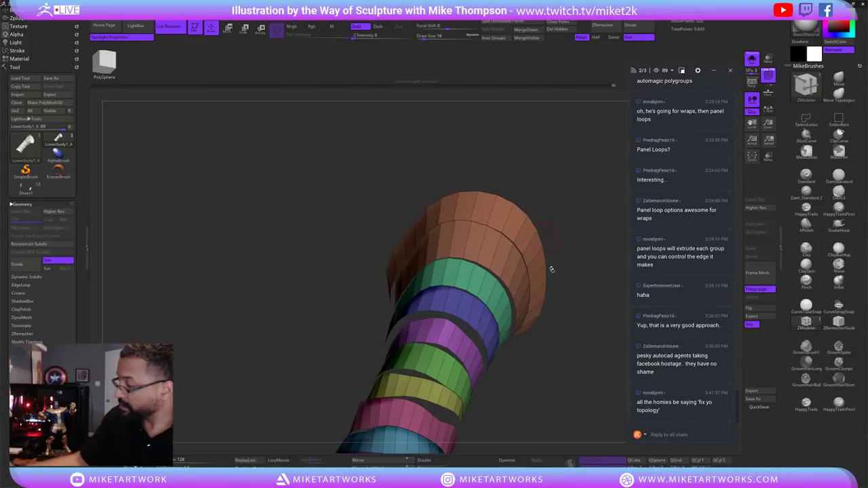
Undo a Polygroup All extrude, thicken the bands with an All Polygons extrusion, and turn Solo off.
drag(549, 270, 574, 276)
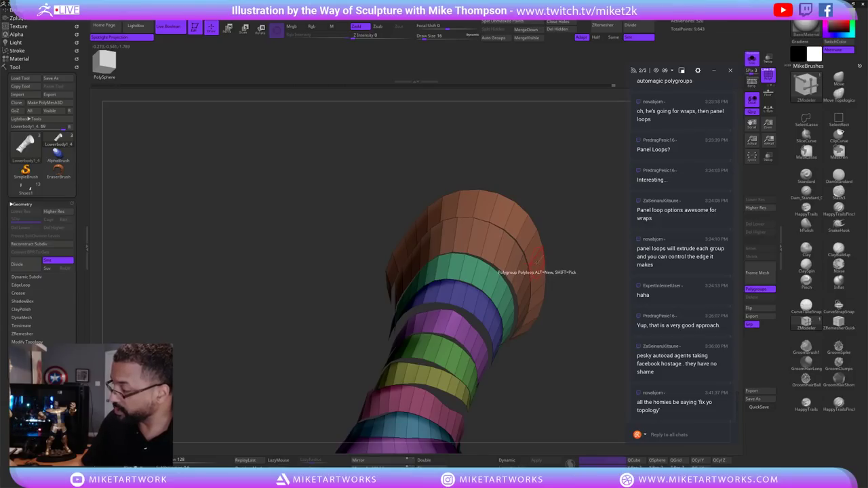
key(space)
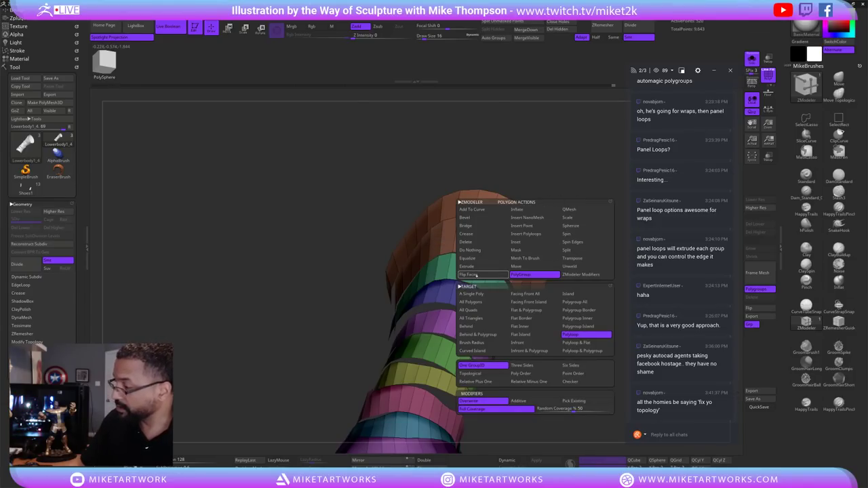
click(477, 267)
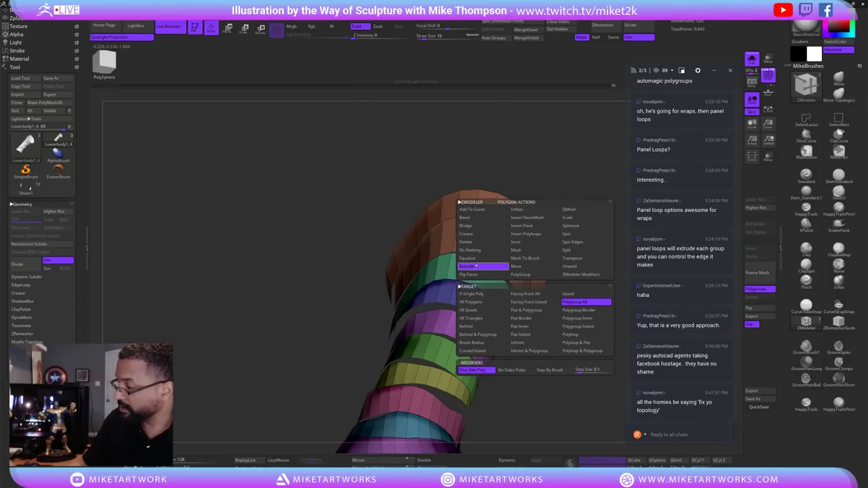
click(588, 301)
drag(583, 299, 530, 285)
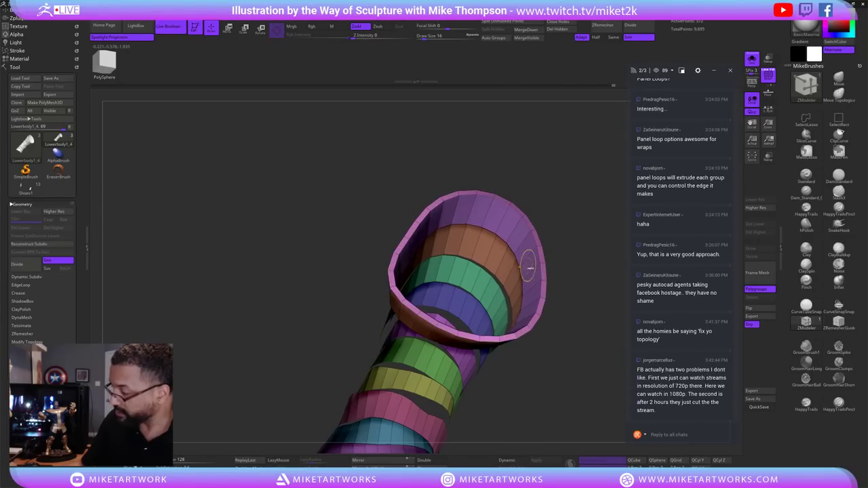
key(ctrl+z)
key(space)
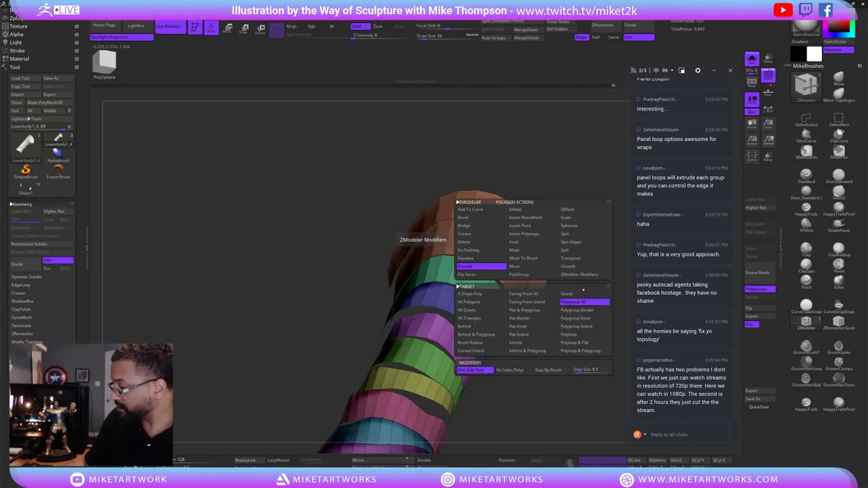
key(space)
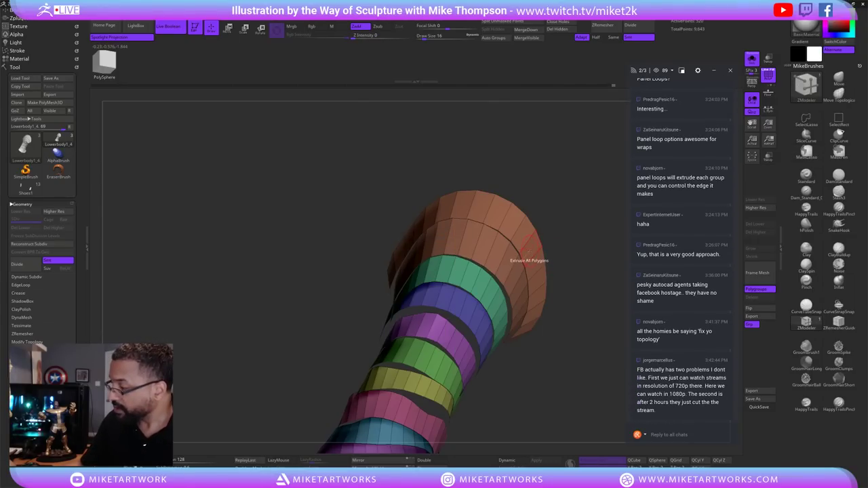
drag(530, 243, 513, 258)
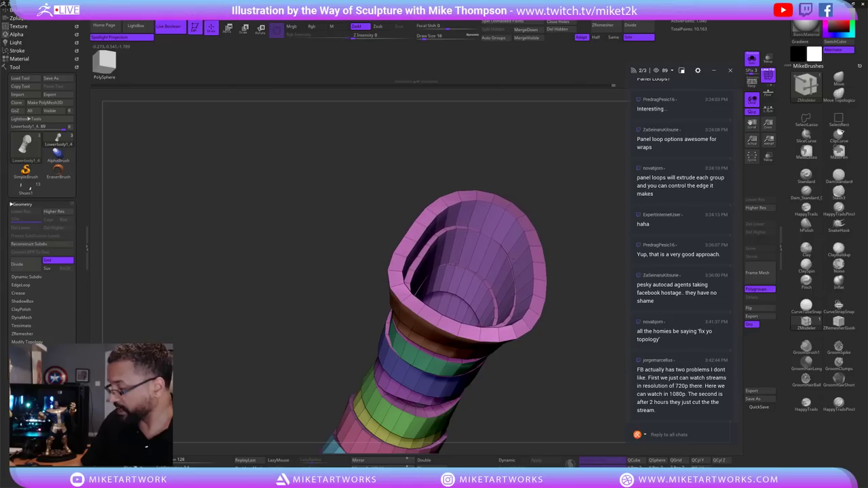
drag(587, 348, 631, 311)
ctrl+shift+click(574, 334)
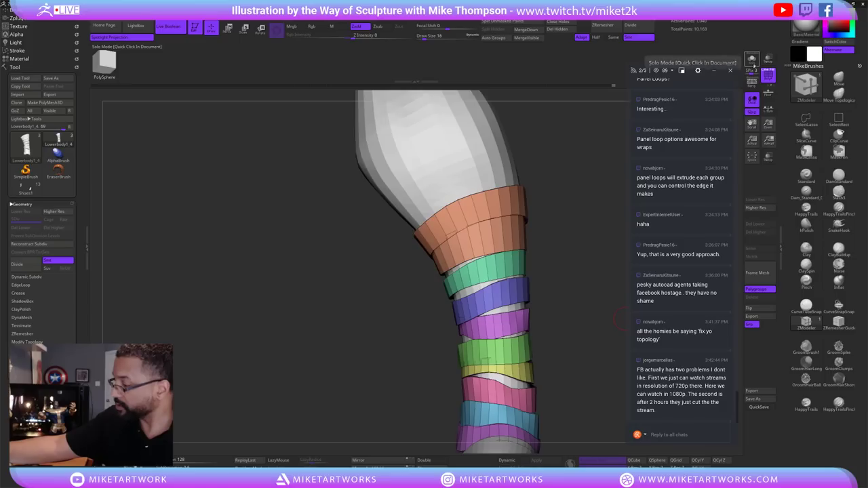
Isolate the yellow polygroup band on its own, then show all the bands again.
drag(574, 334, 551, 329)
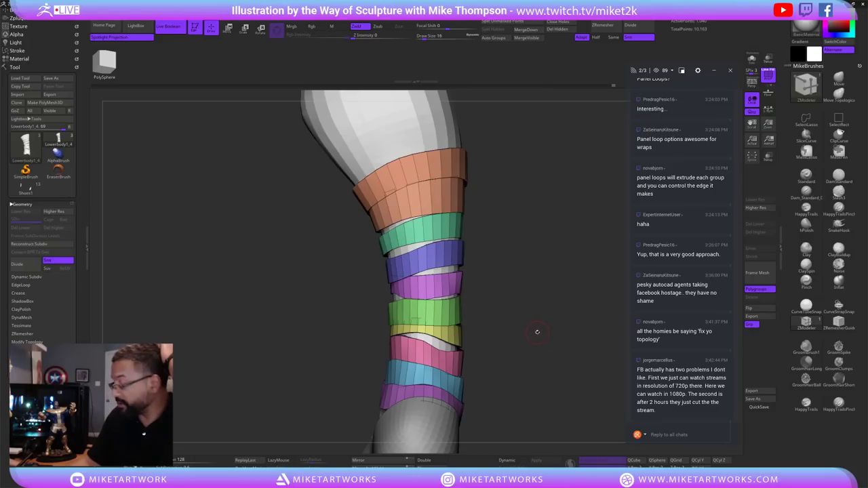
key(ctrl+z)
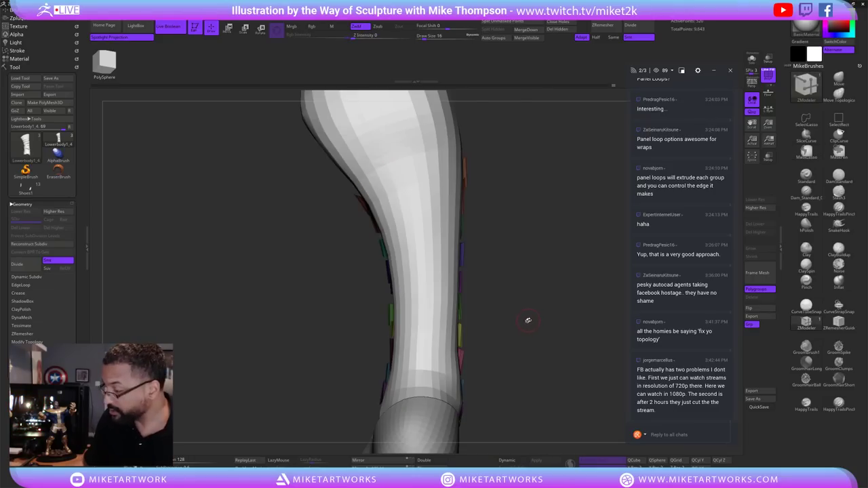
mouse_move(540, 332)
mouse_down()
mouse_move(551, 331)
mouse_move(523, 332)
mouse_up()
click(761, 308)
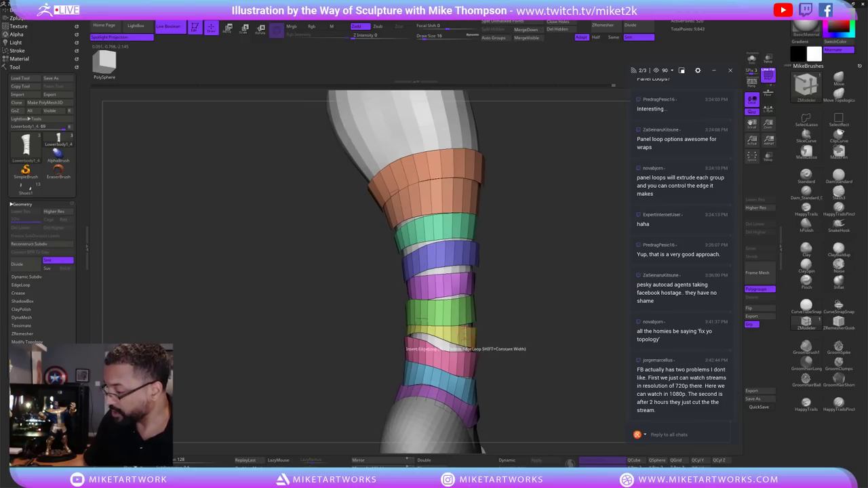
key(ctrl+shift)
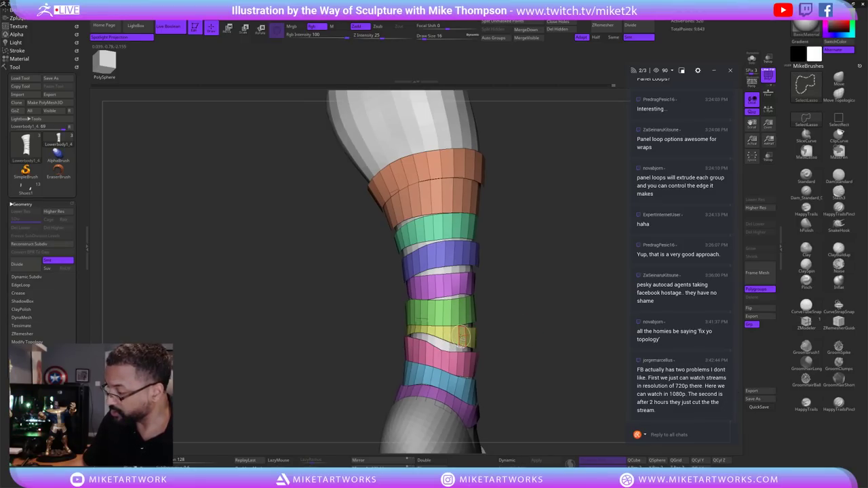
ctrl+shift+click(461, 337)
ctrl+shift+click(534, 310)
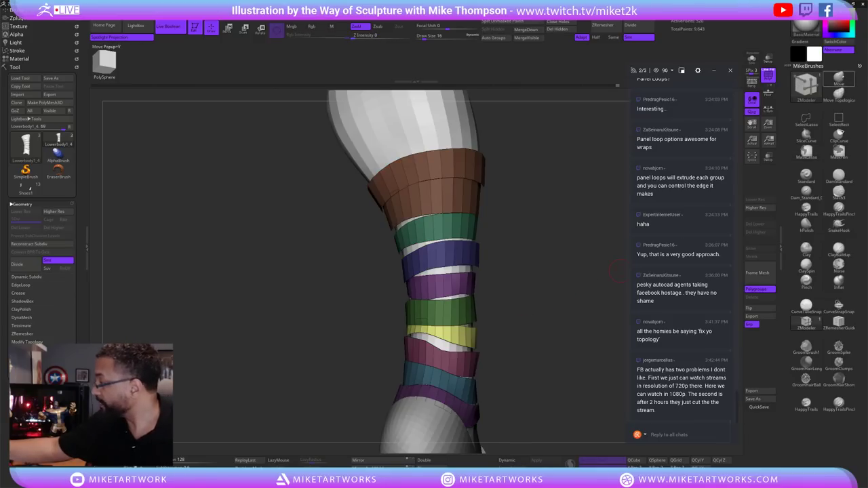
Switch to the Move brush and set Draw Size to 46.
key(b)
key(m)
key(v)
key(s)
click(616, 357)
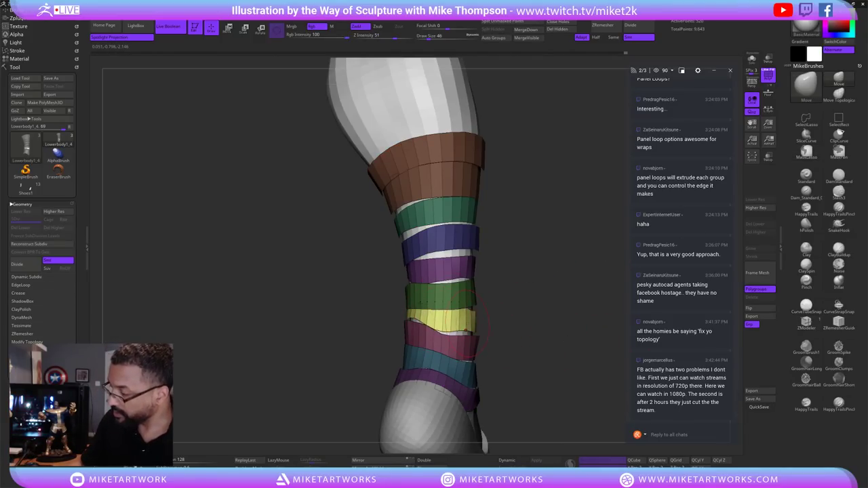
mouse_move(493, 331)
mouse_down()
mouse_move(484, 332)
mouse_move(495, 321)
mouse_move(483, 318)
mouse_up()
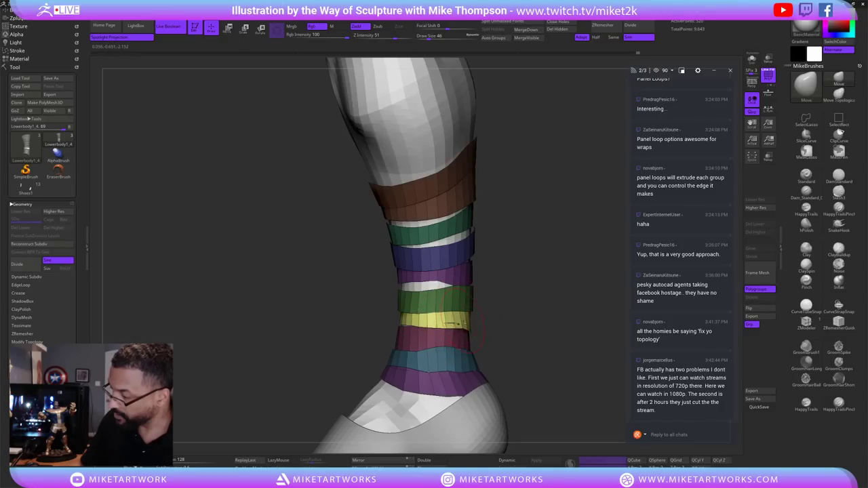
Orbit the banded leg and set Draw Size to 23.
drag(508, 311, 504, 315)
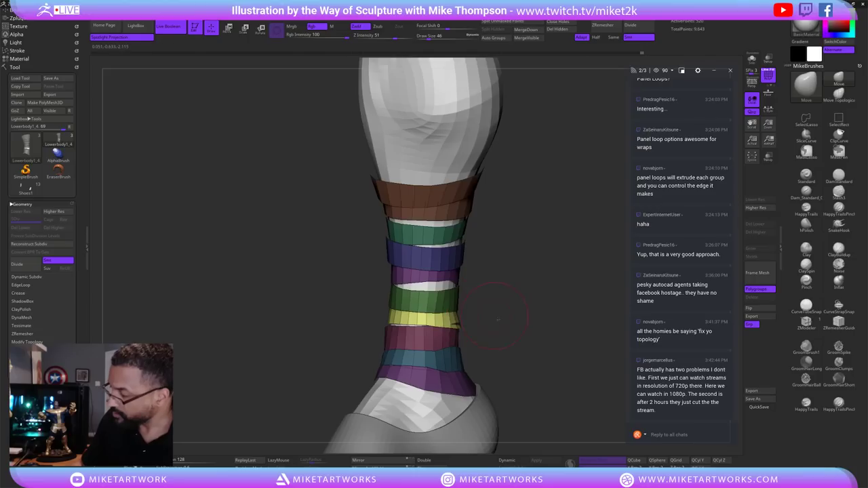
mouse_move(448, 313)
right_down()
mouse_move(437, 325)
mouse_move(399, 320)
mouse_move(393, 307)
right_up()
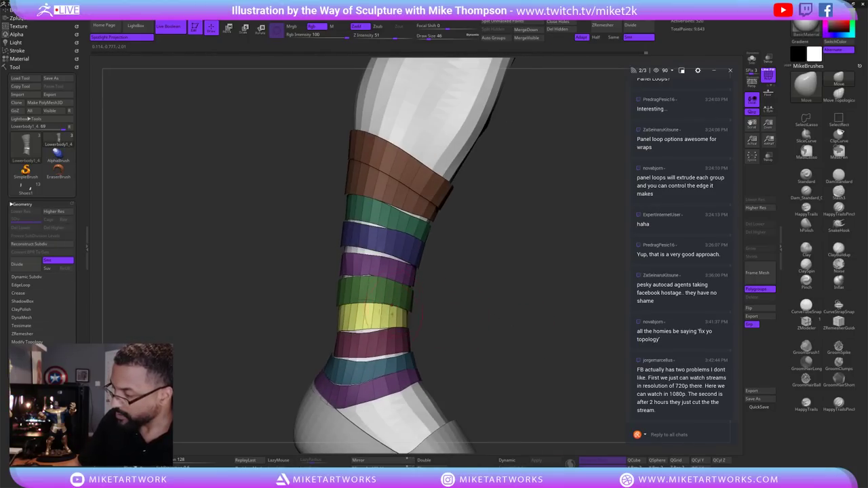
right_drag(512, 336, 461, 333)
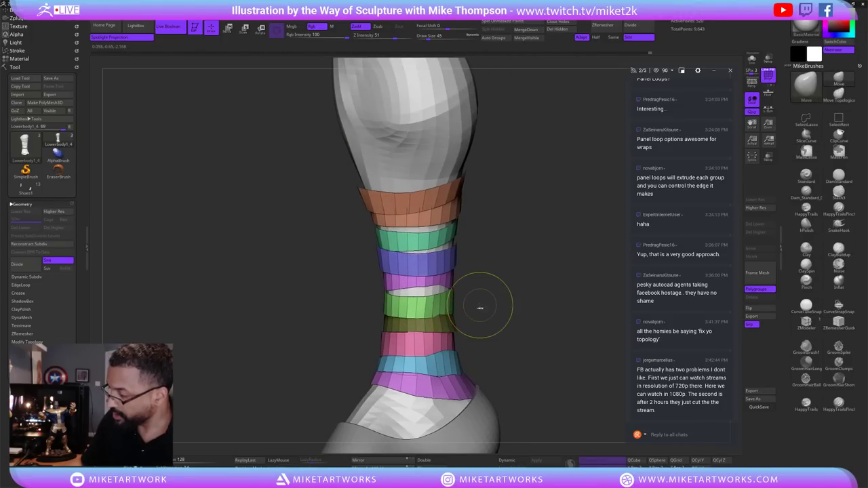
key(s)
click(434, 331)
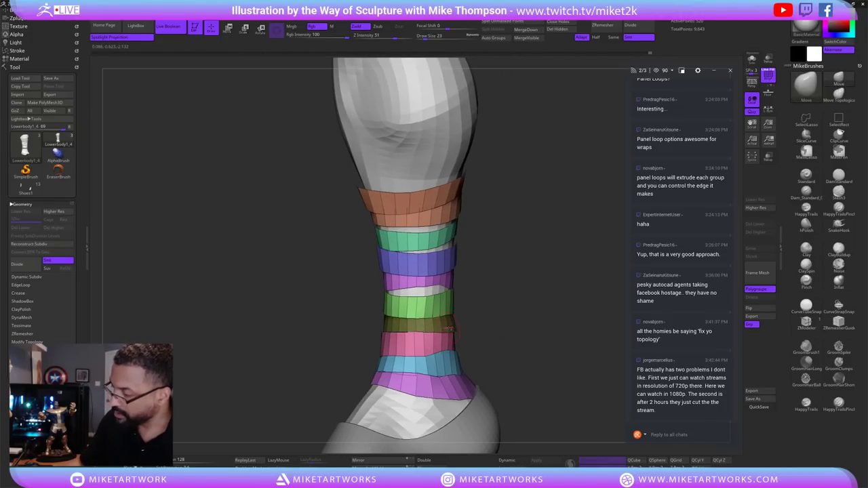
right_drag(487, 323, 502, 324)
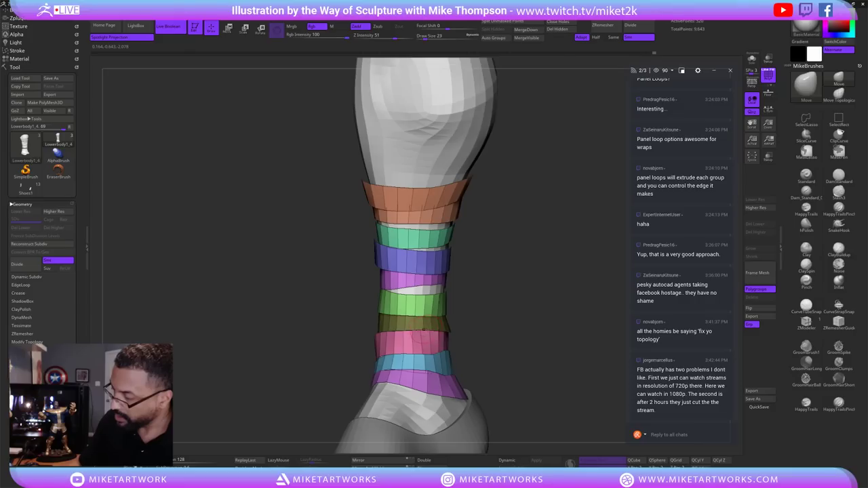
Lower Draw Size to 19, then settle on 32 while orbiting to check the bands.
key(s)
key(s)
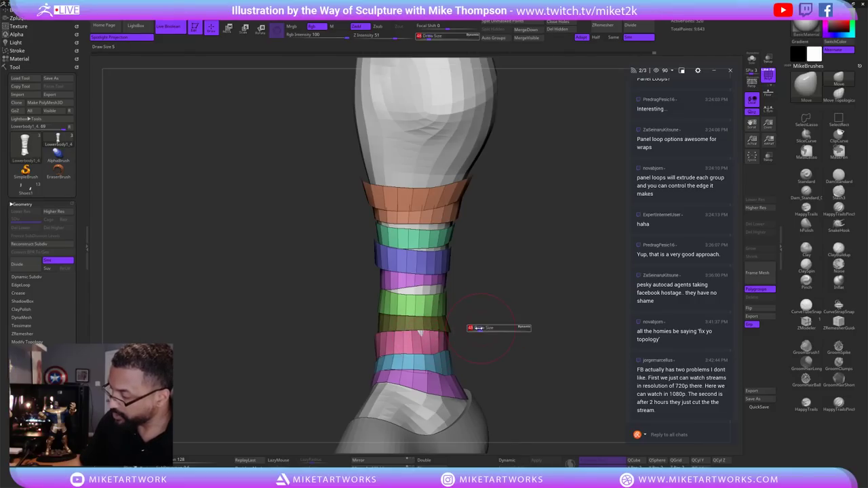
click(473, 329)
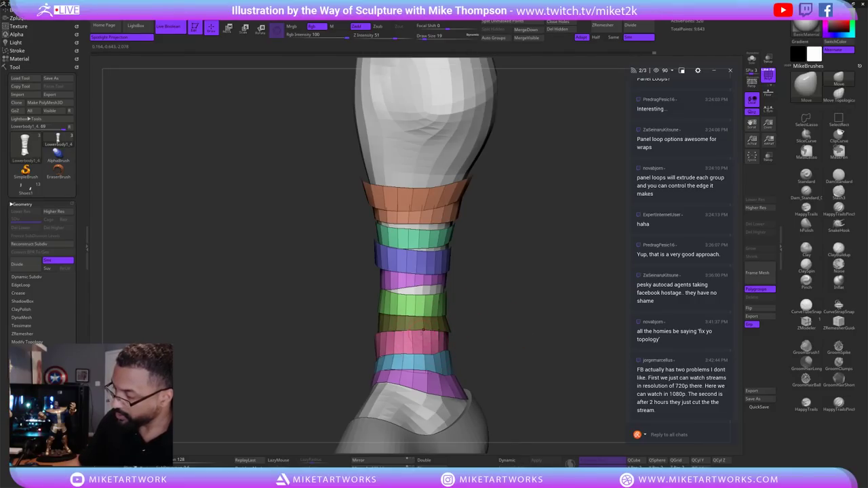
right_drag(423, 331, 507, 341)
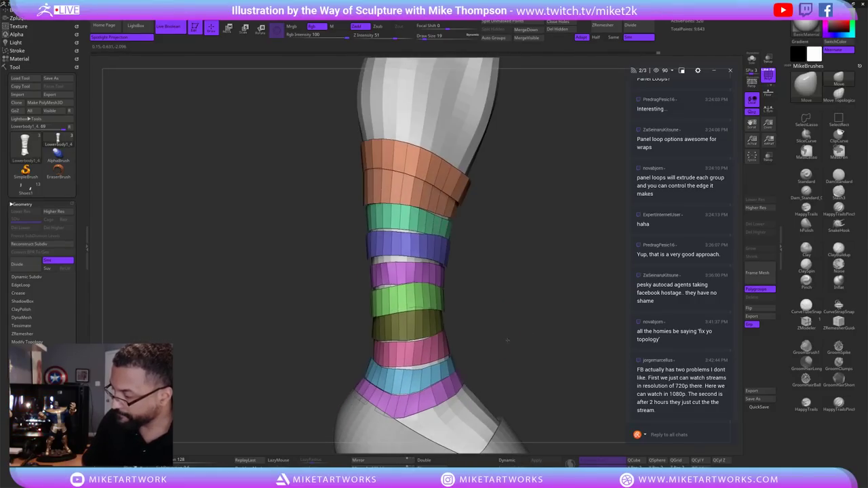
key(s)
click(483, 342)
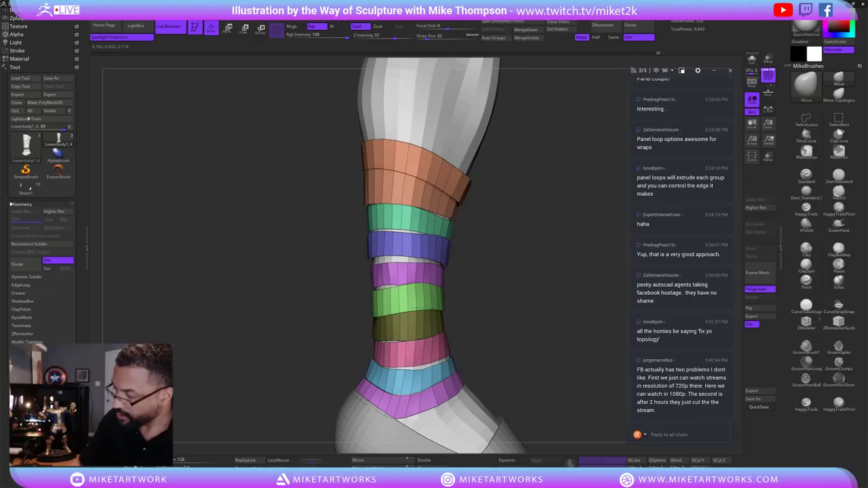
right_drag(507, 329, 392, 348)
right_drag(448, 314, 519, 305)
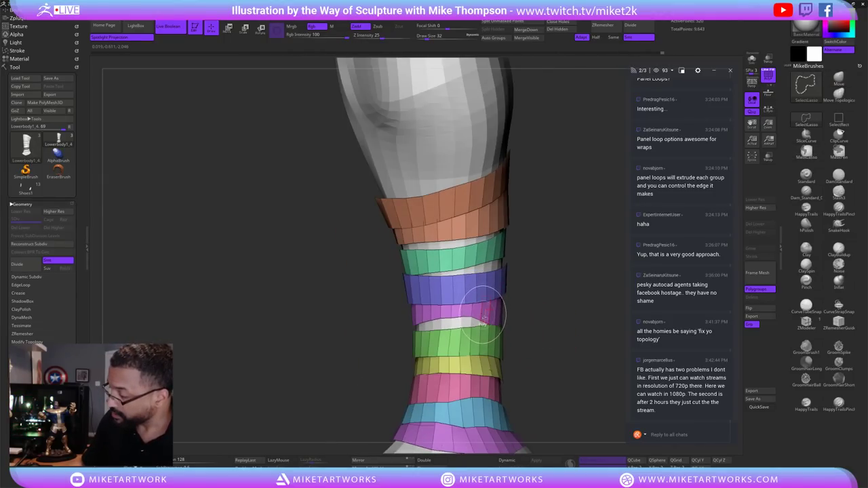
Isolate the pink band, restore all bands, and set Draw Size to 19.
ctrl+shift+click(494, 312)
ctrl+shift+click(551, 305)
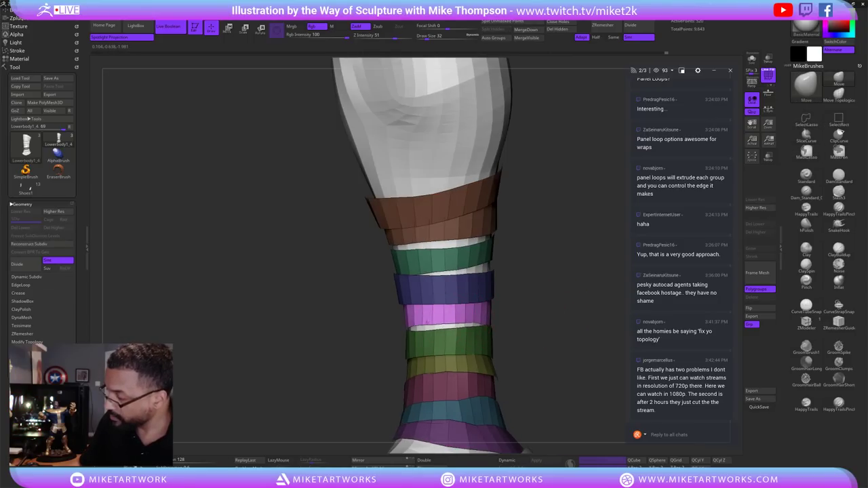
mouse_move(544, 324)
mouse_down()
mouse_move(558, 321)
mouse_move(484, 306)
mouse_move(504, 320)
mouse_move(461, 325)
mouse_up()
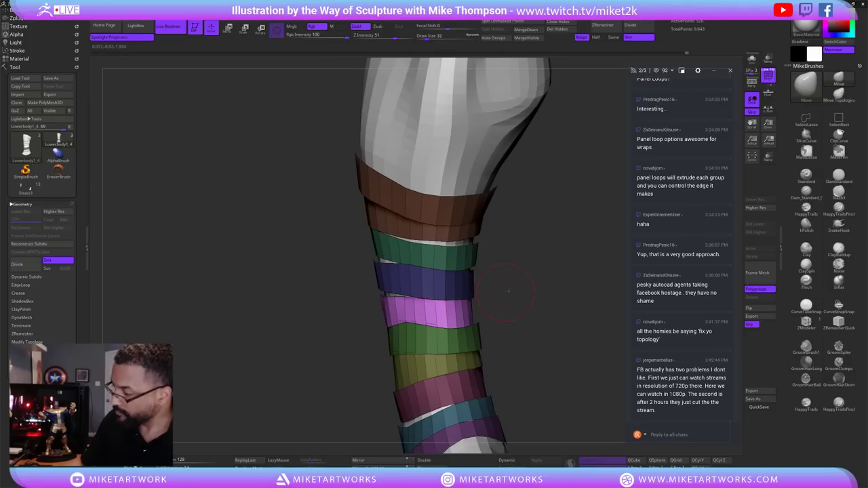
drag(507, 292, 498, 293)
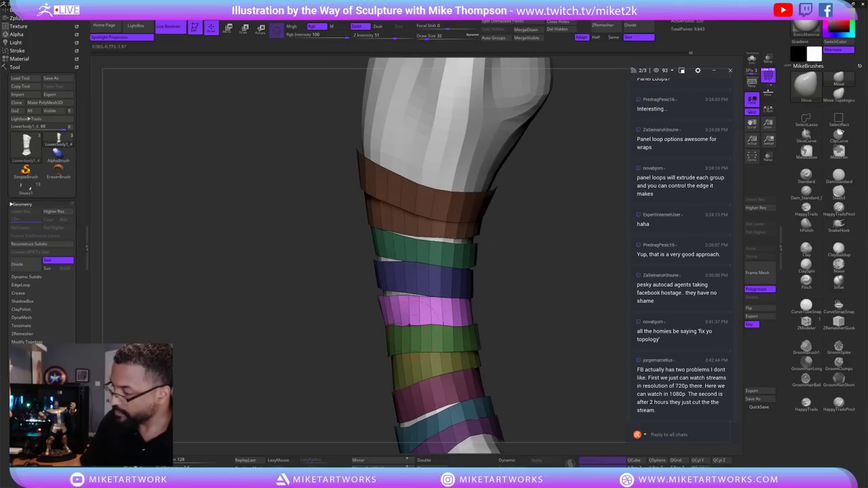
drag(486, 316, 472, 316)
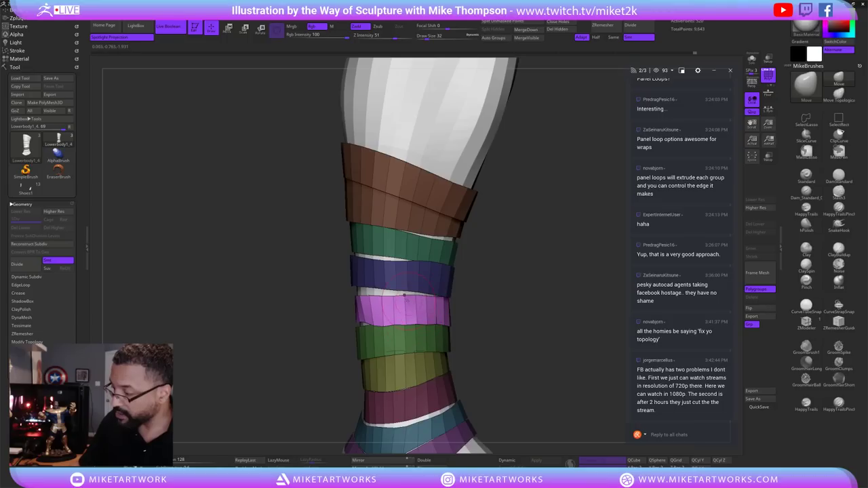
key(s)
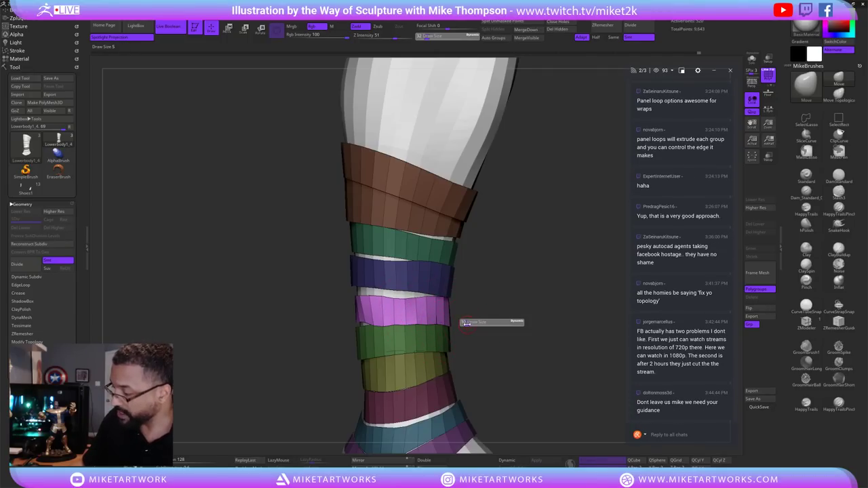
click(466, 323)
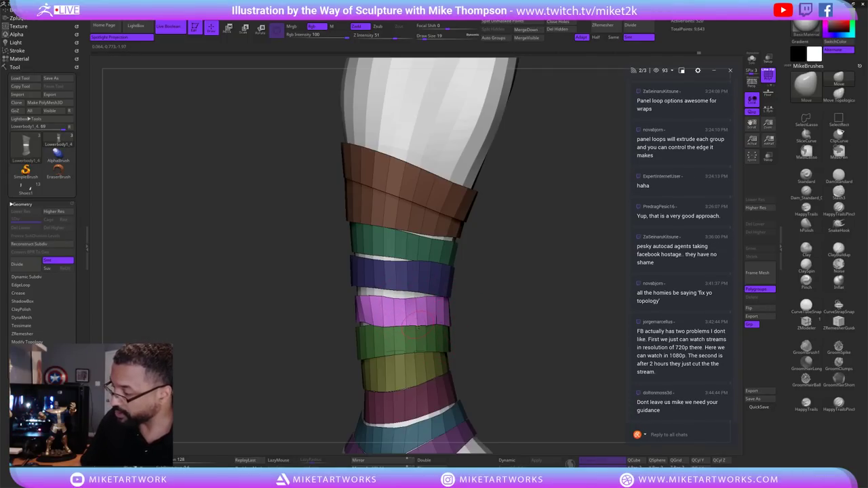
drag(483, 313, 435, 318)
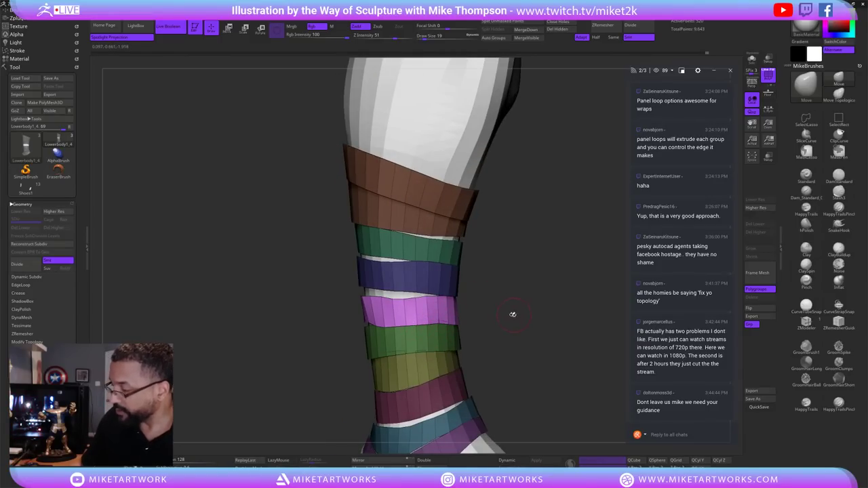
mouse_move(513, 315)
mouse_down()
mouse_move(513, 304)
mouse_move(548, 301)
mouse_move(513, 313)
mouse_move(524, 310)
mouse_move(515, 302)
mouse_up()
Isolate the orange band, unhide the rest, and raise Draw Size to 46.
key(s)
ctrl+shift+click(465, 238)
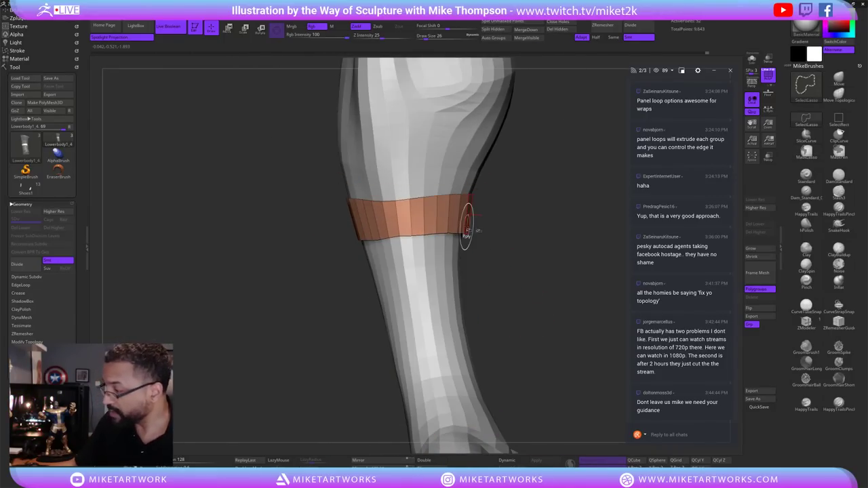
ctrl+shift+click(527, 254)
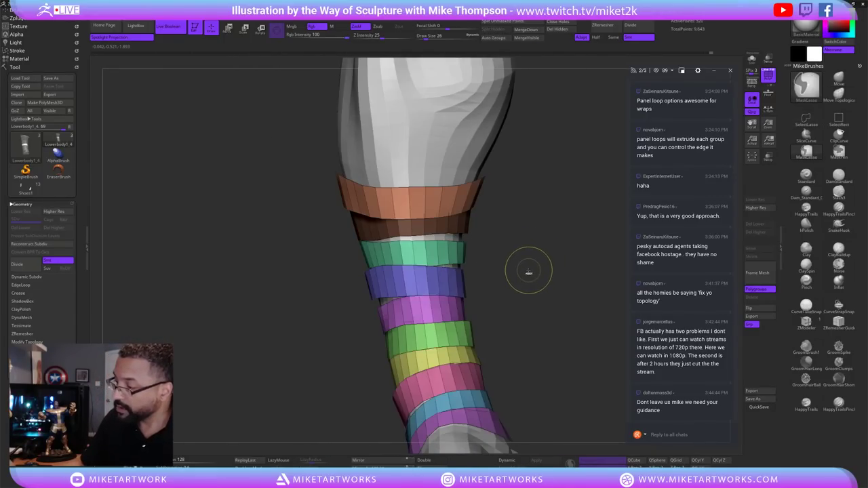
key(s)
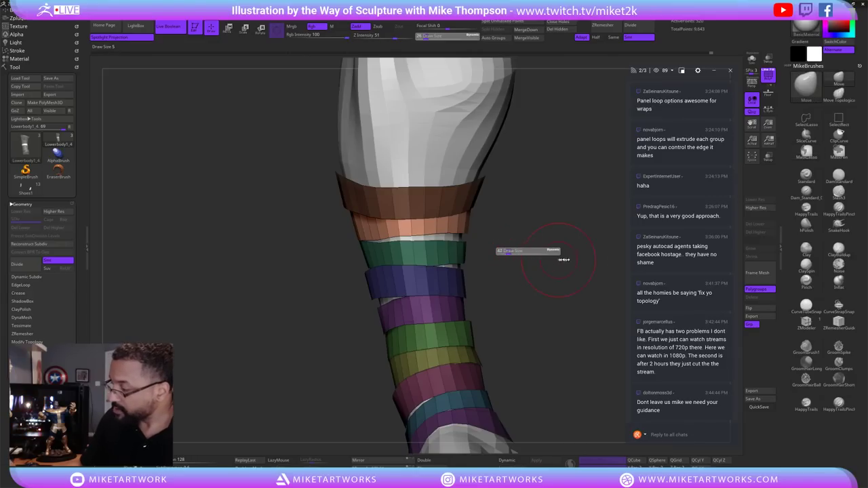
drag(564, 259, 566, 259)
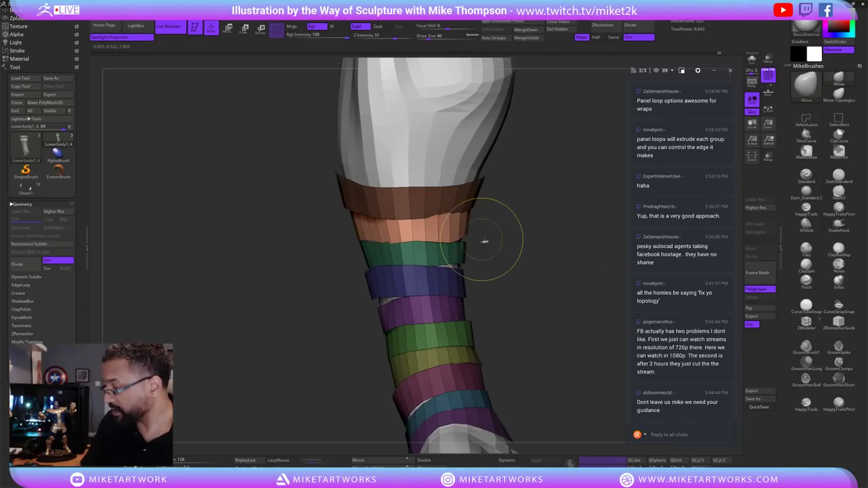
drag(471, 255, 419, 241)
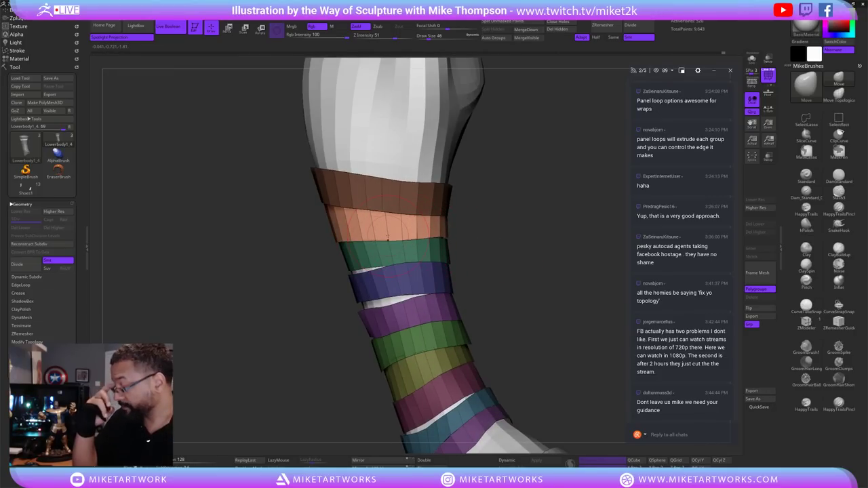
drag(550, 298, 503, 260)
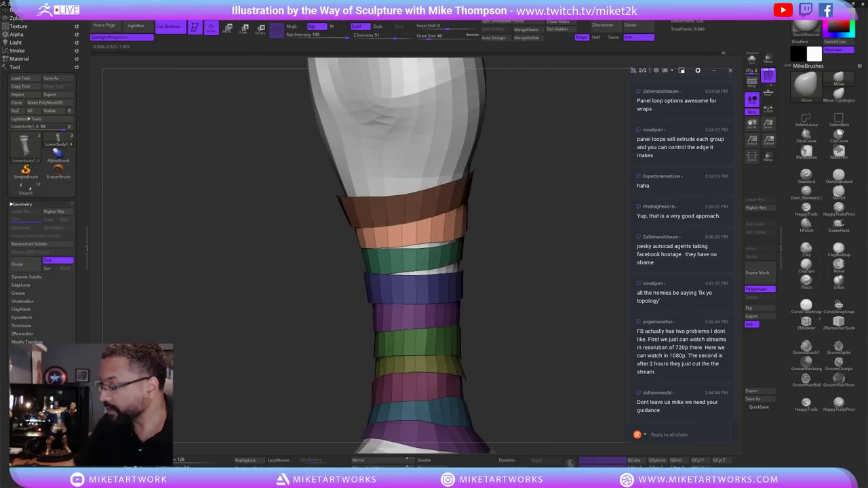
drag(382, 247, 475, 218)
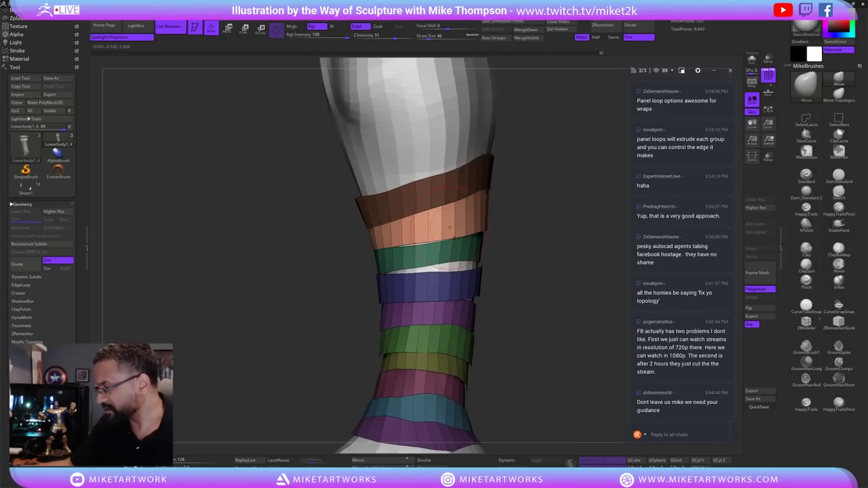
drag(566, 218, 462, 233)
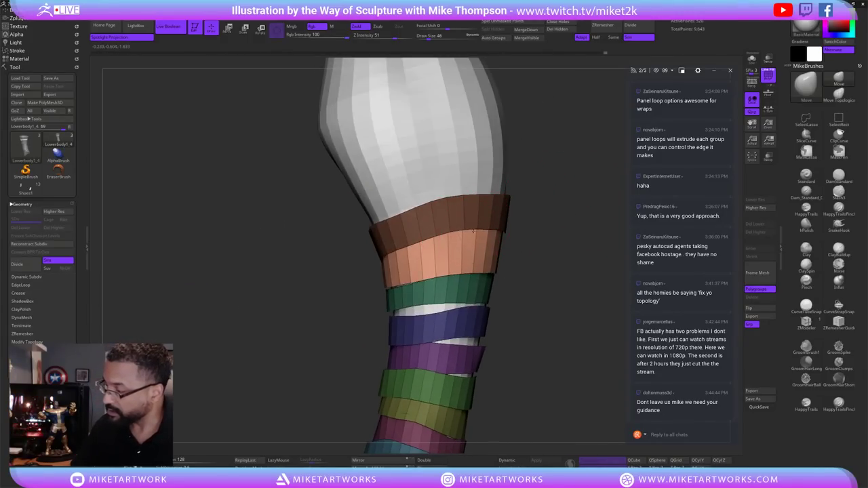
drag(542, 212, 469, 264)
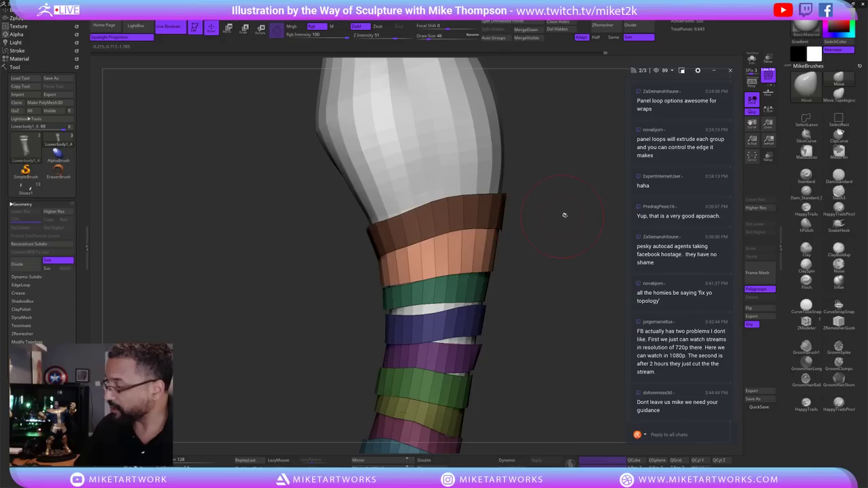
drag(565, 215, 491, 242)
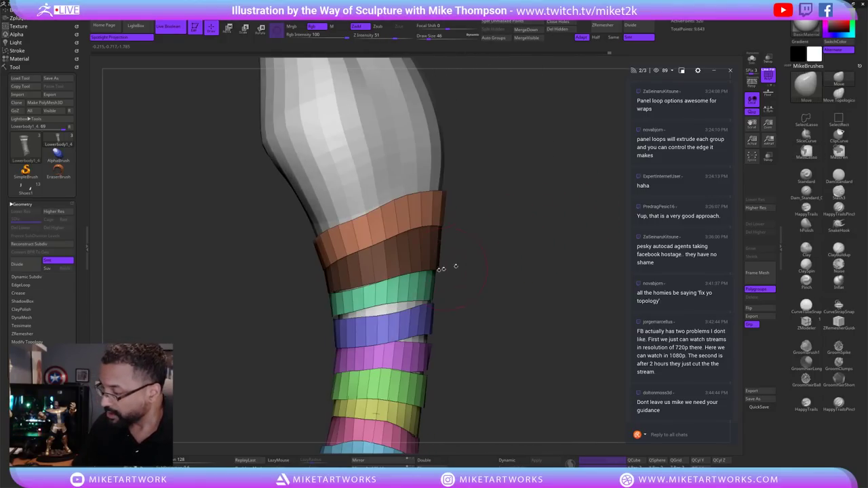
Undo and redo polygroup changes until the upper bands are separate brown, purple and green groups.
key(ctrl+z)
key(ctrl+z)
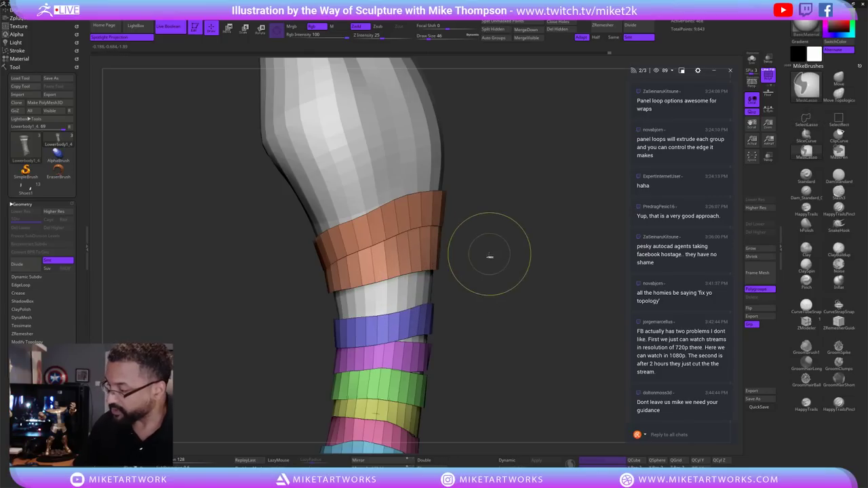
key(ctrl+shift+z)
key(ctrl+z)
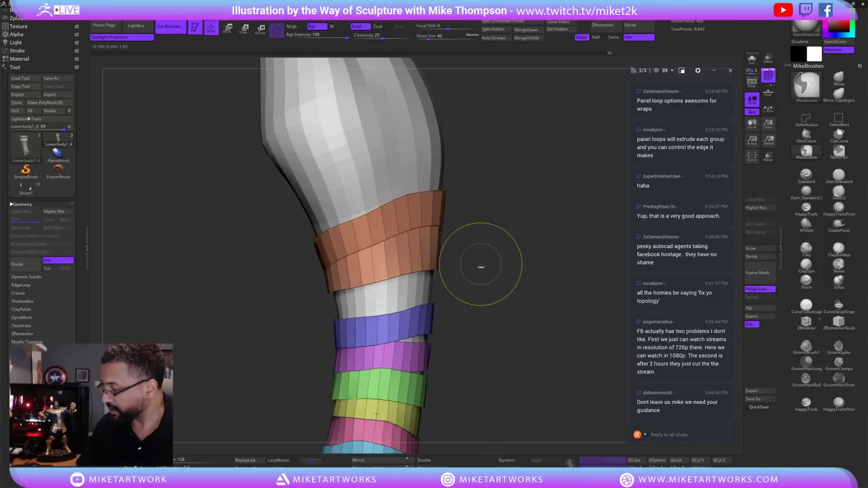
key(ctrl+shift+z)
key(ctrl+shift+z)
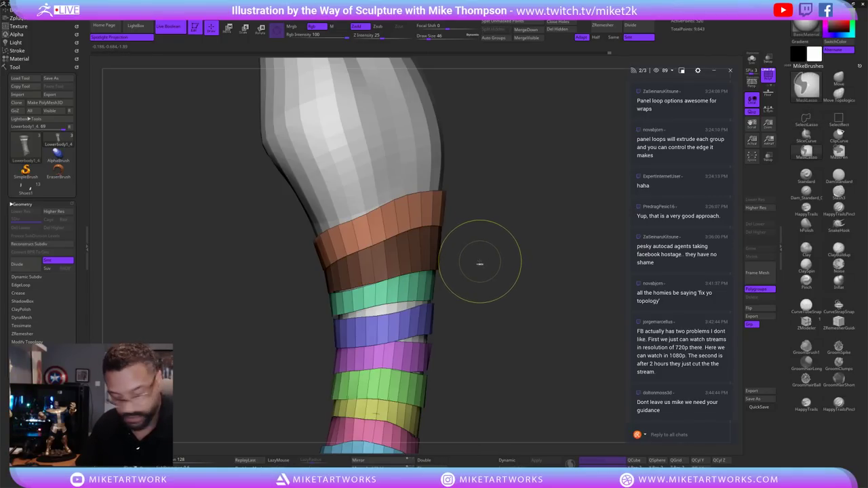
key(ctrl+z)
key(ctrl+z)
key(ctrl+z)
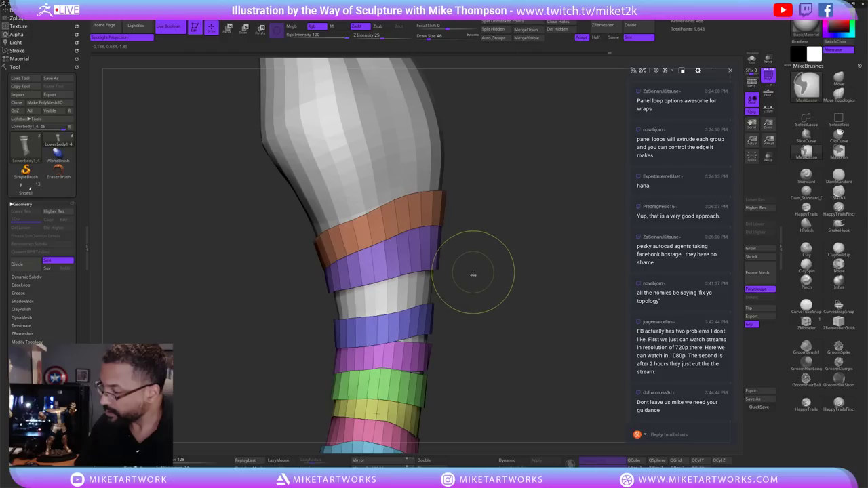
key(ctrl+shift+z)
key(ctrl+shift+z)
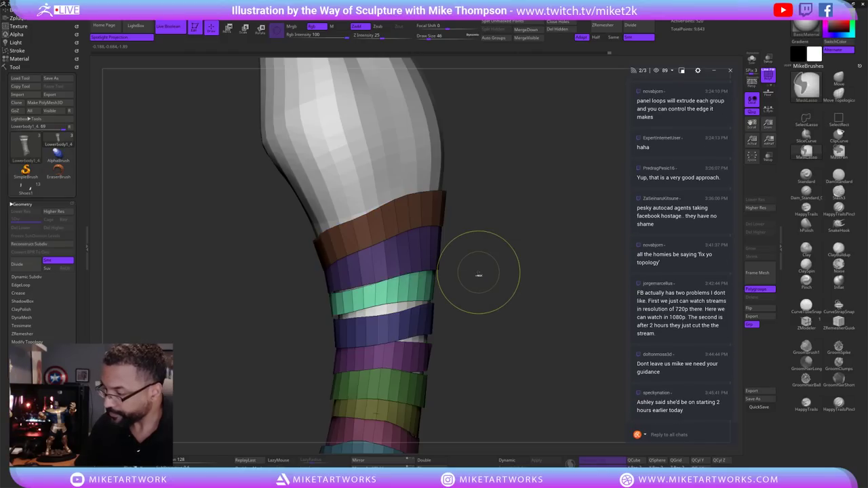
key(ctrl+shift+z)
key(ctrl+shift+z)
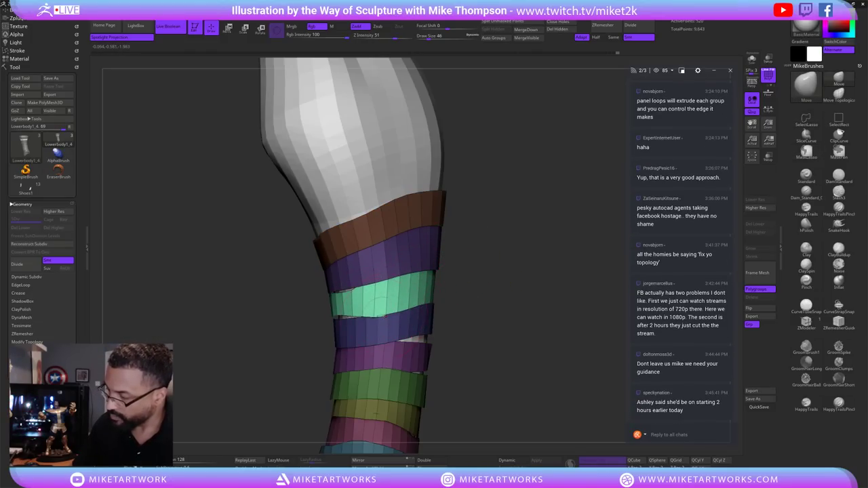
drag(373, 316, 343, 290)
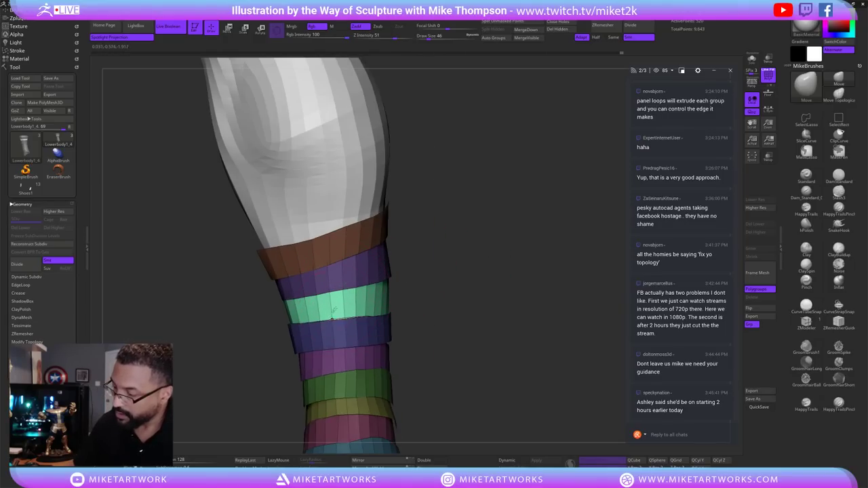
drag(411, 255, 471, 247)
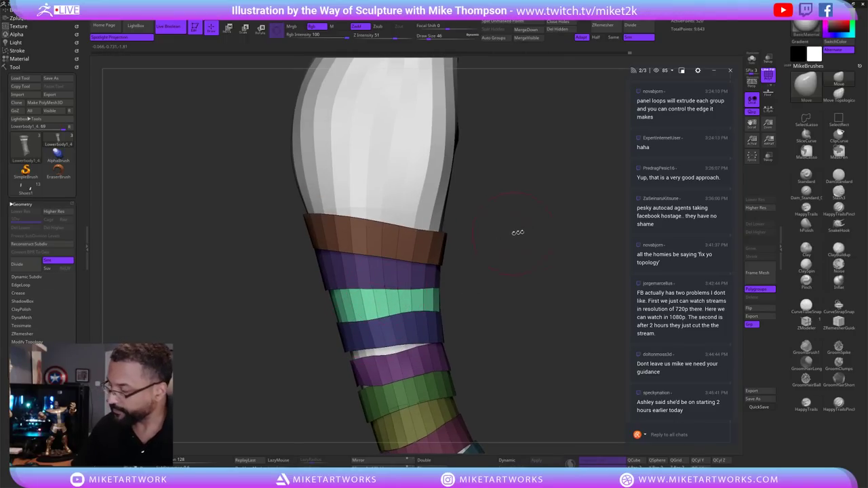
drag(519, 232, 389, 313)
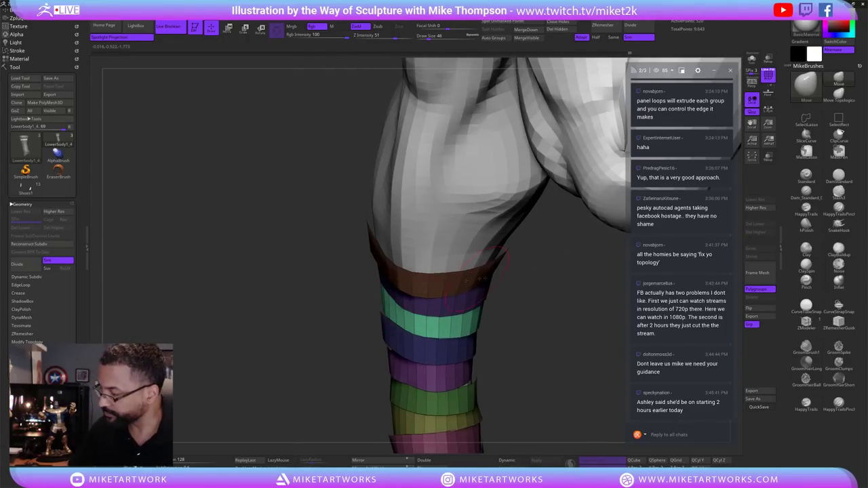
drag(480, 278, 377, 289)
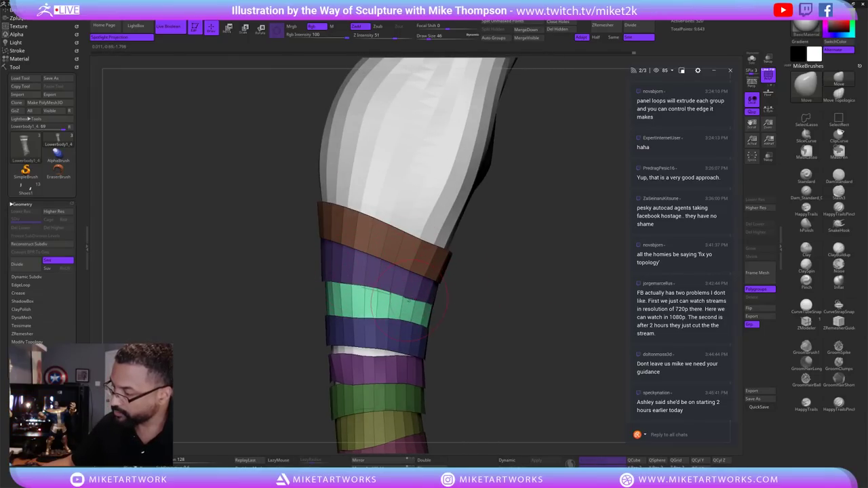
mouse_move(461, 305)
mouse_down()
mouse_move(503, 310)
mouse_move(387, 323)
mouse_up()
mouse_move(521, 346)
mouse_down()
mouse_move(552, 364)
mouse_move(524, 372)
mouse_move(552, 367)
mouse_move(535, 349)
mouse_up()
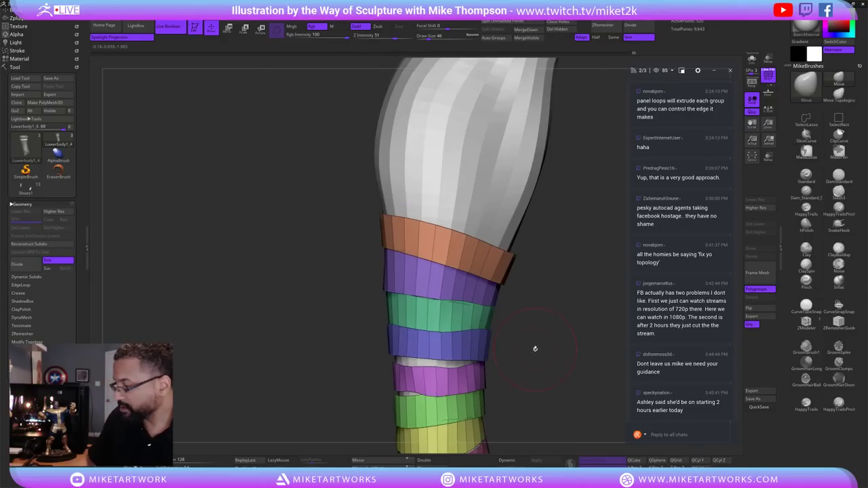
ctrl+click(459, 347)
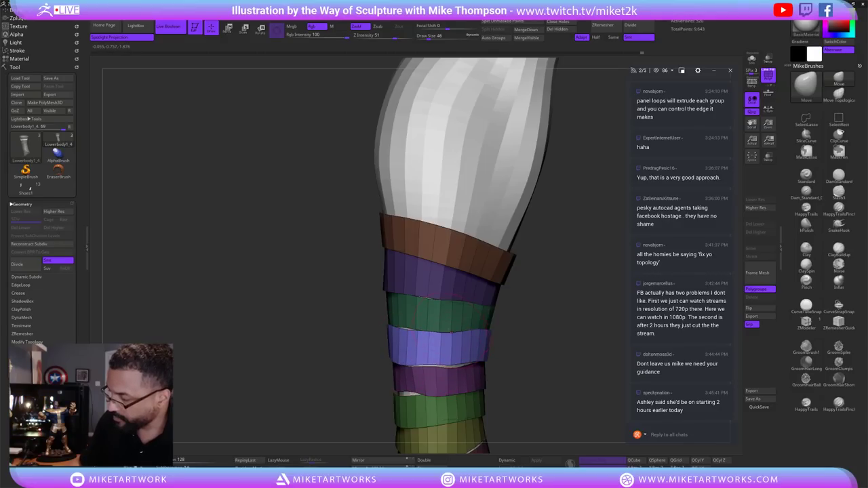
drag(525, 323, 441, 332)
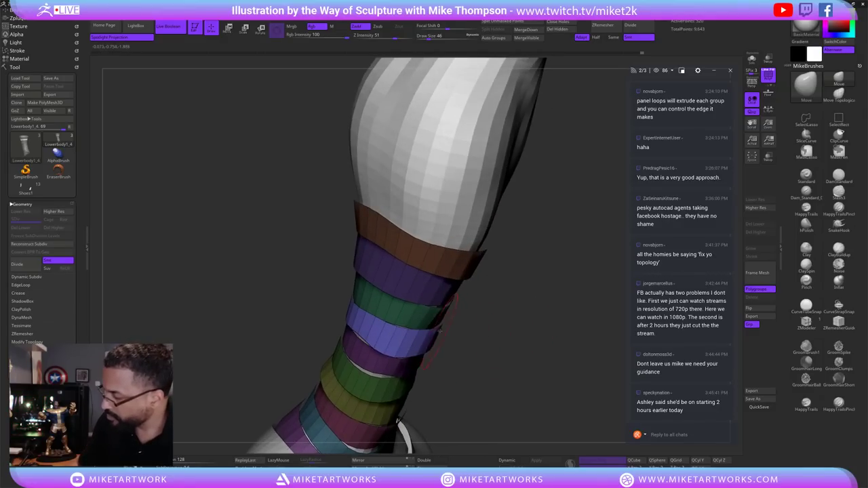
drag(503, 353, 415, 360)
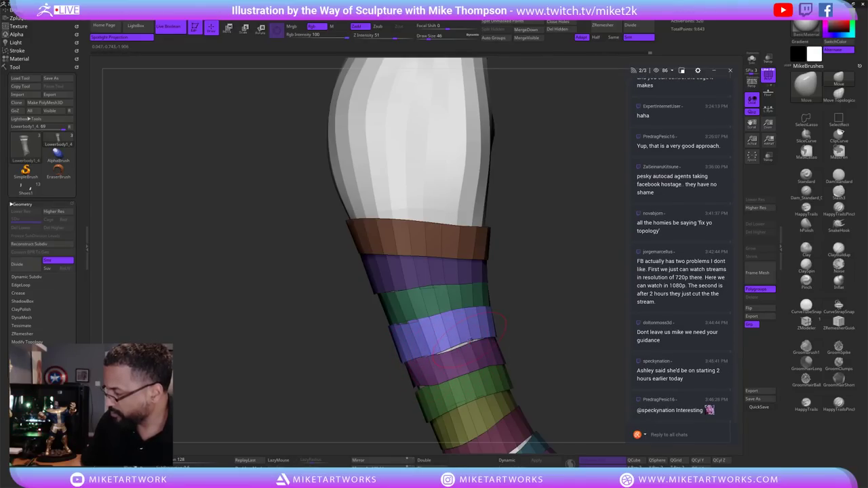
mouse_move(505, 342)
mouse_down()
mouse_move(536, 362)
mouse_move(510, 378)
mouse_up()
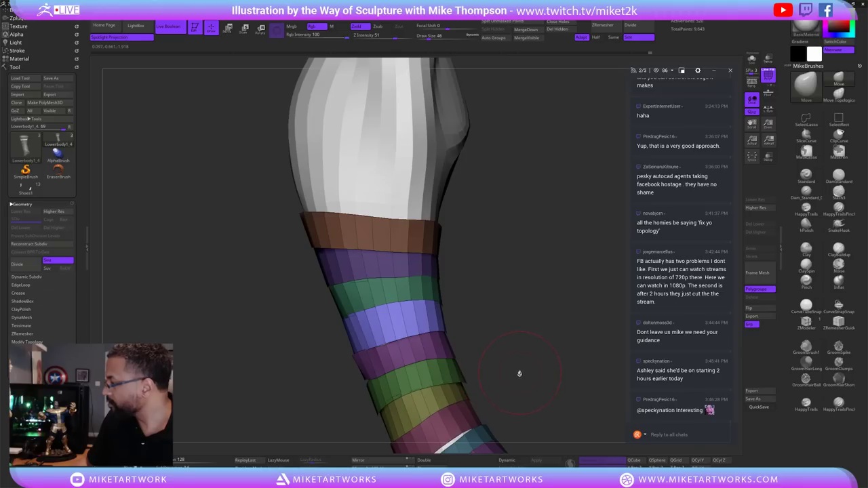
drag(563, 356, 506, 323)
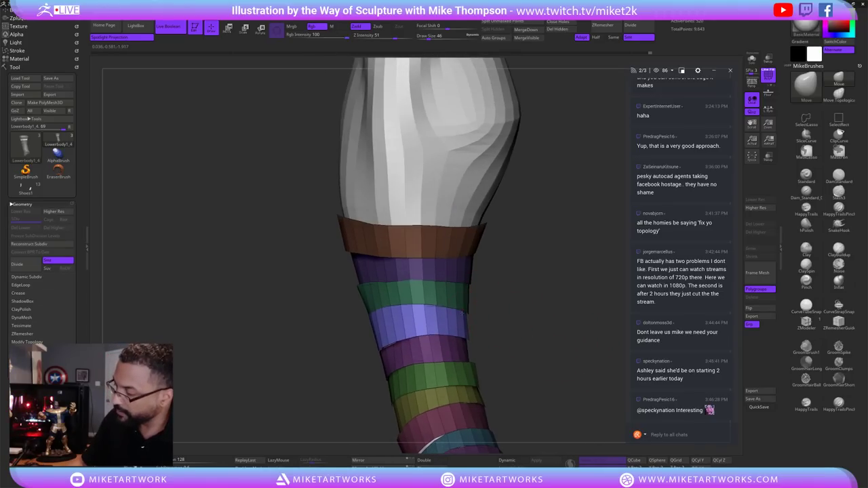
drag(550, 359, 400, 344)
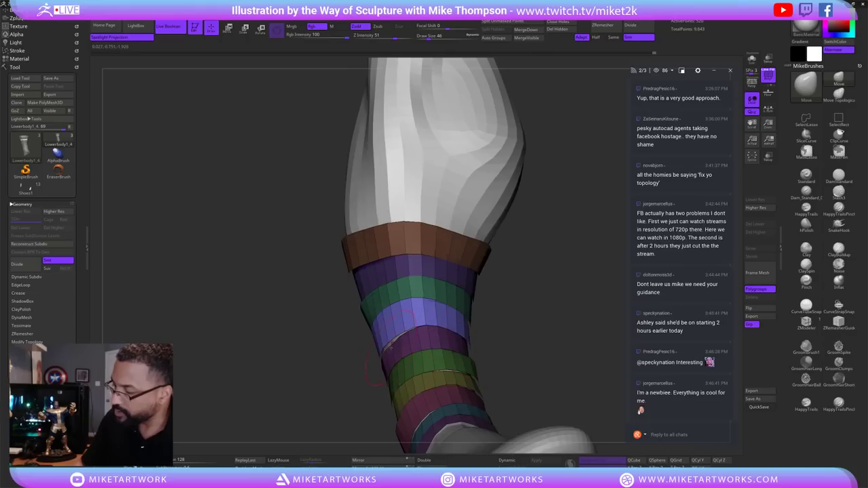
mouse_move(526, 362)
mouse_down()
mouse_move(495, 386)
mouse_move(498, 364)
mouse_move(507, 364)
mouse_up()
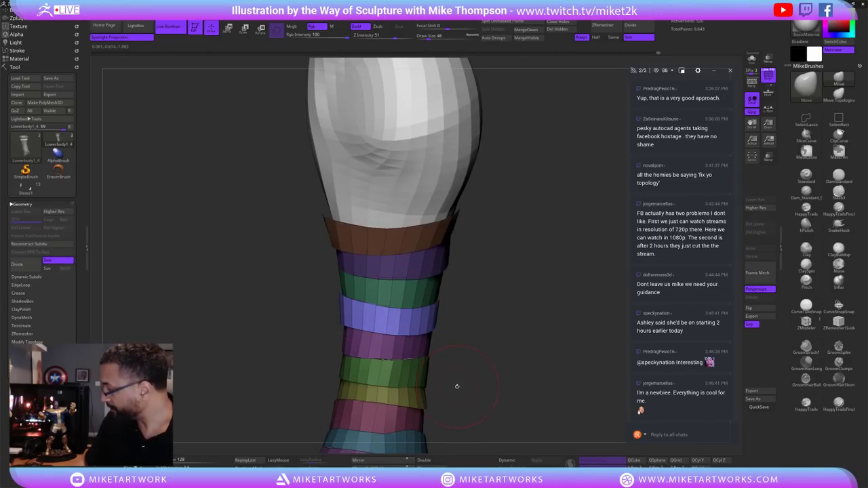
mouse_move(486, 367)
mouse_down()
mouse_move(472, 398)
mouse_move(478, 385)
mouse_move(471, 380)
mouse_move(470, 396)
mouse_move(476, 388)
mouse_move(411, 310)
mouse_up()
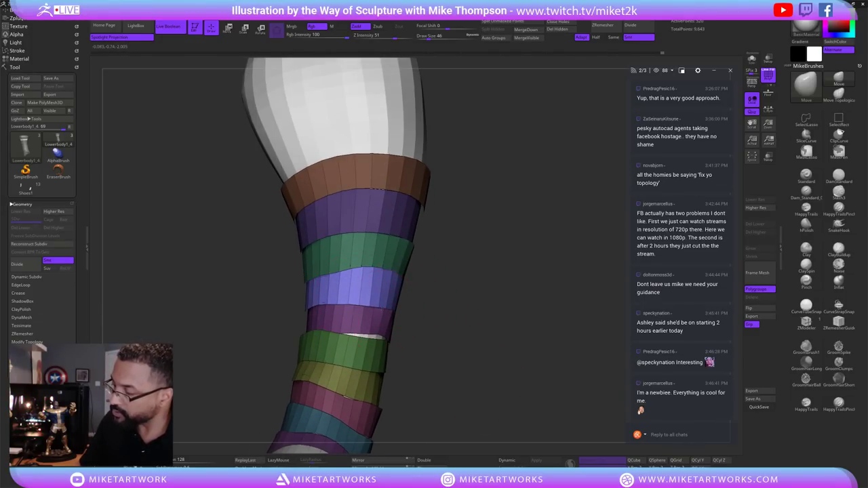
mouse_move(438, 361)
mouse_down()
mouse_move(435, 344)
mouse_move(456, 340)
mouse_up()
mouse_move(466, 347)
mouse_down()
mouse_move(508, 343)
mouse_move(509, 325)
mouse_move(484, 304)
mouse_up()
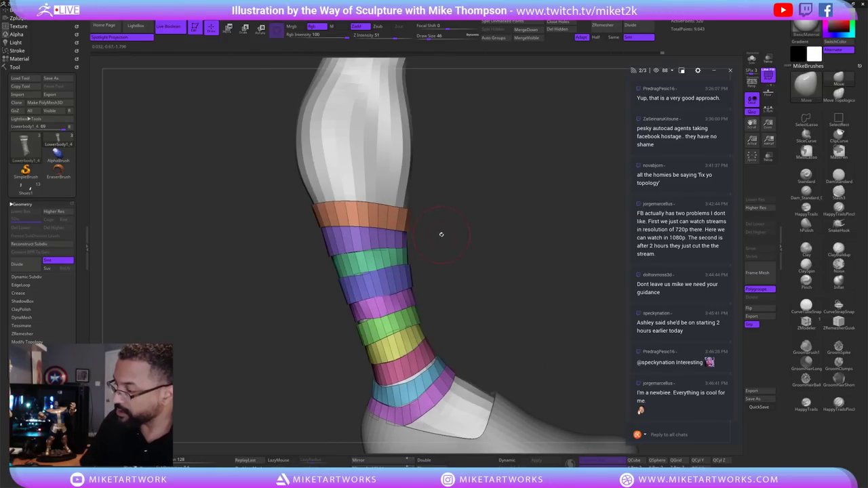
drag(441, 234, 430, 235)
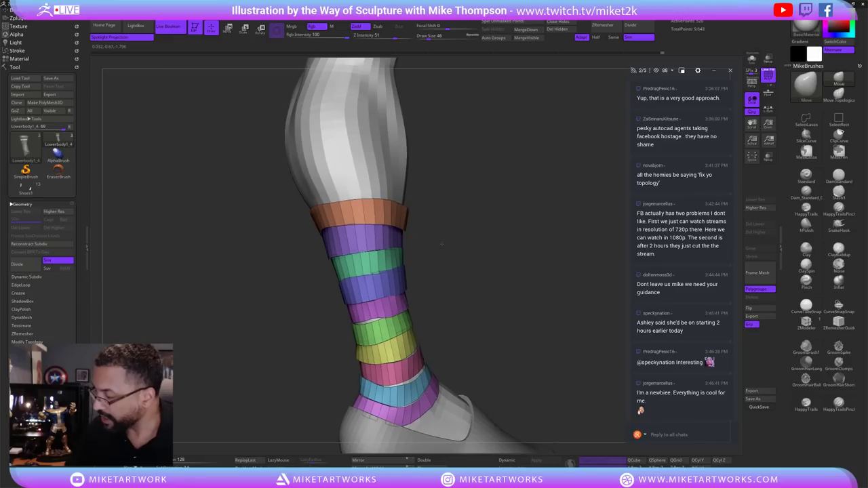
Try a strap polygroup merge and a band hide, undo both, and clear the leg mask.
key(ctrl+w)
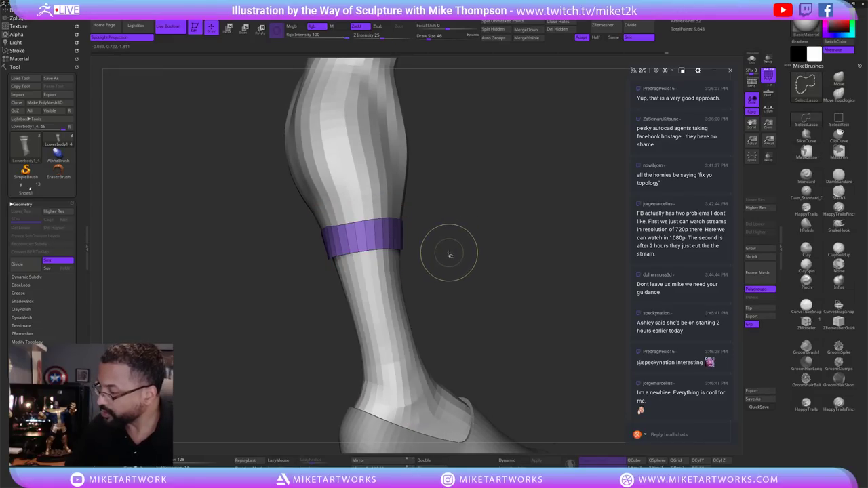
key(ctrl+z)
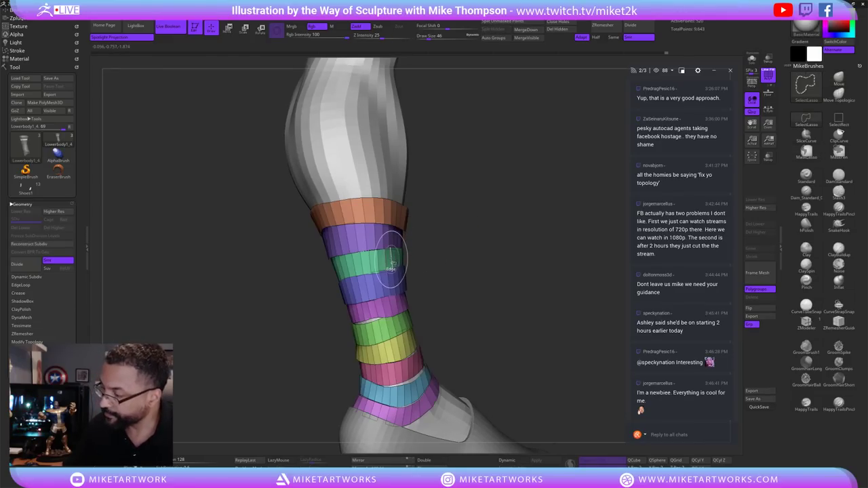
click(387, 255)
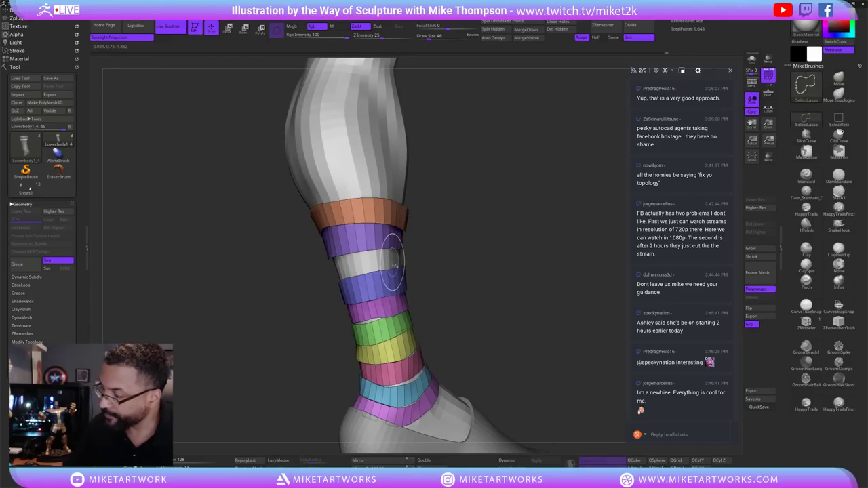
ctrl+click(450, 252)
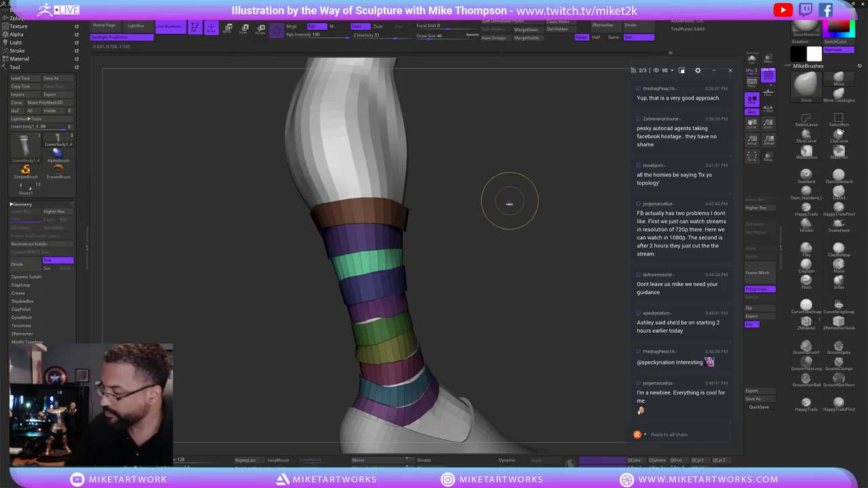
ctrl+click(511, 202)
Isolate the strap piece in Solo mode and flip its faces.
drag(558, 325, 535, 364)
click(753, 60)
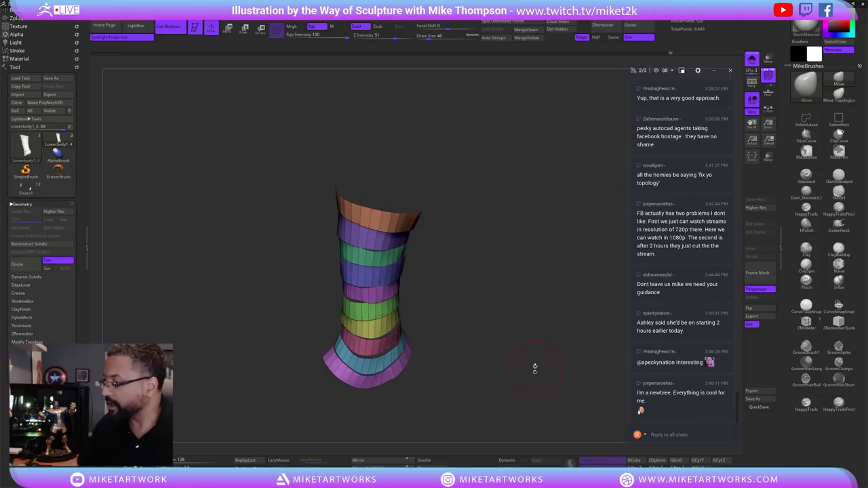
click(757, 310)
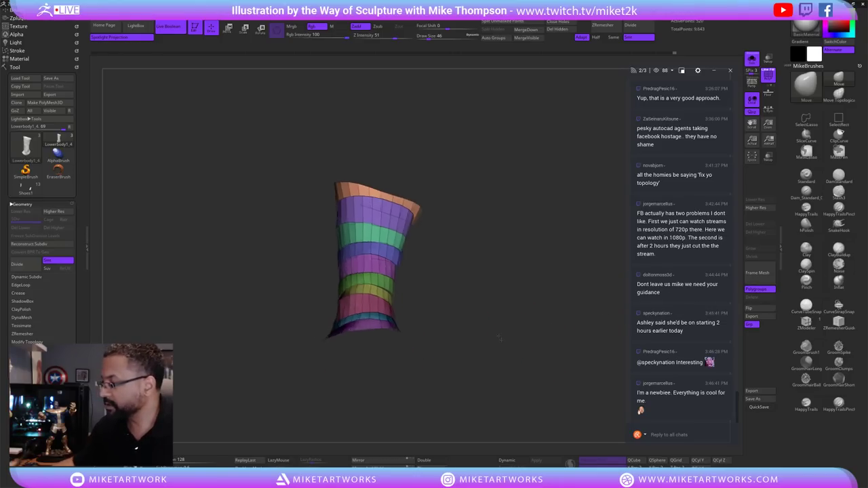
mouse_move(517, 323)
mouse_down()
mouse_move(504, 311)
mouse_move(543, 339)
mouse_move(537, 237)
mouse_move(559, 216)
mouse_up()
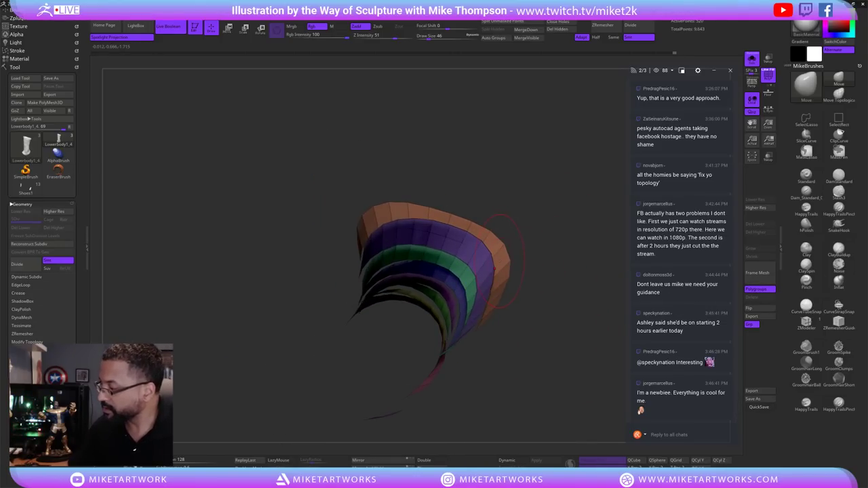
Switch to the ZModeler brush and choose the Insert single EdgeLoop action.
click(806, 323)
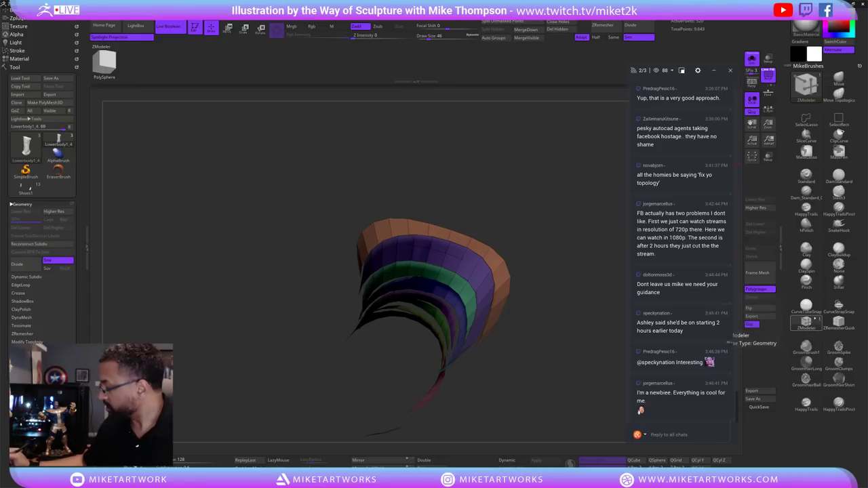
drag(553, 281, 509, 270)
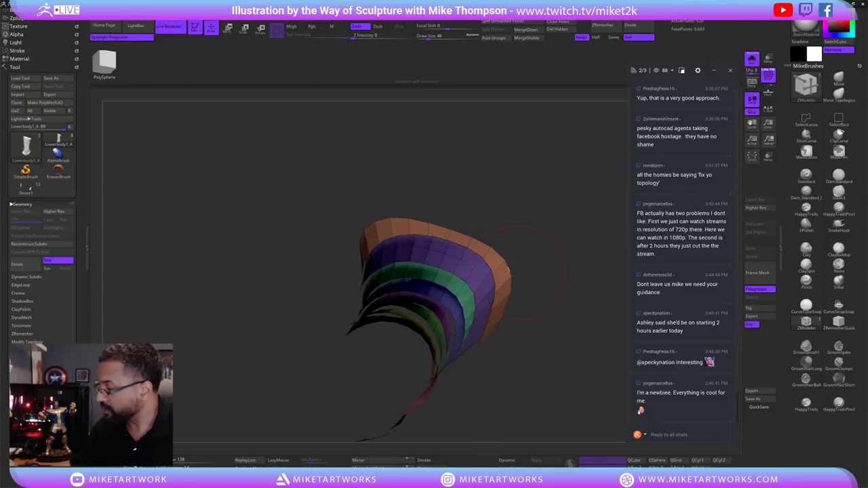
drag(467, 296, 468, 305)
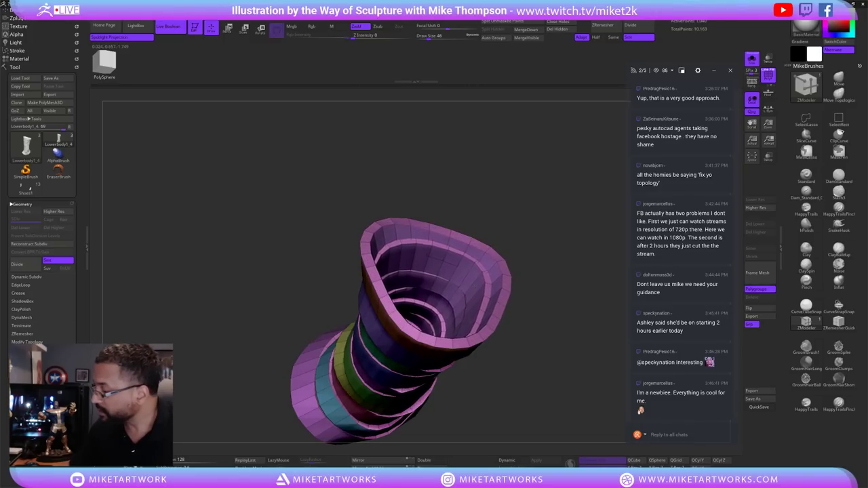
mouse_move(556, 245)
mouse_down()
mouse_move(566, 231)
mouse_move(583, 278)
mouse_move(575, 257)
mouse_move(541, 285)
mouse_move(566, 287)
mouse_move(568, 269)
mouse_move(561, 281)
mouse_move(551, 273)
mouse_up()
click(806, 323)
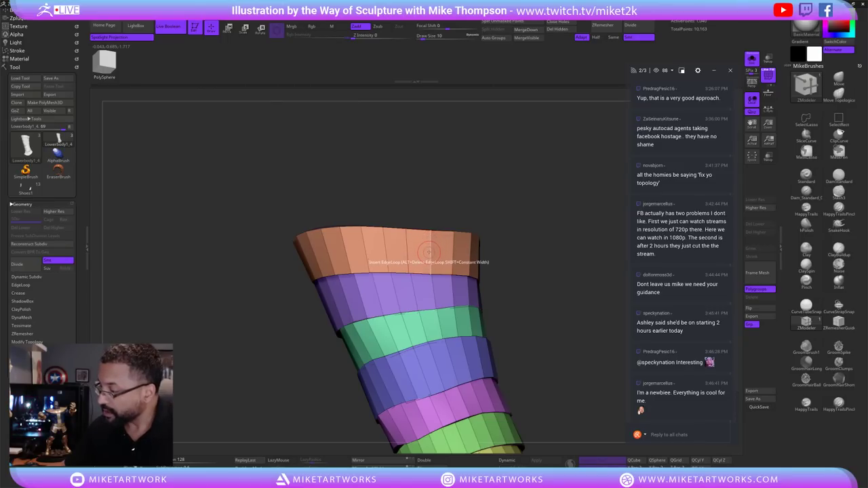
key(space)
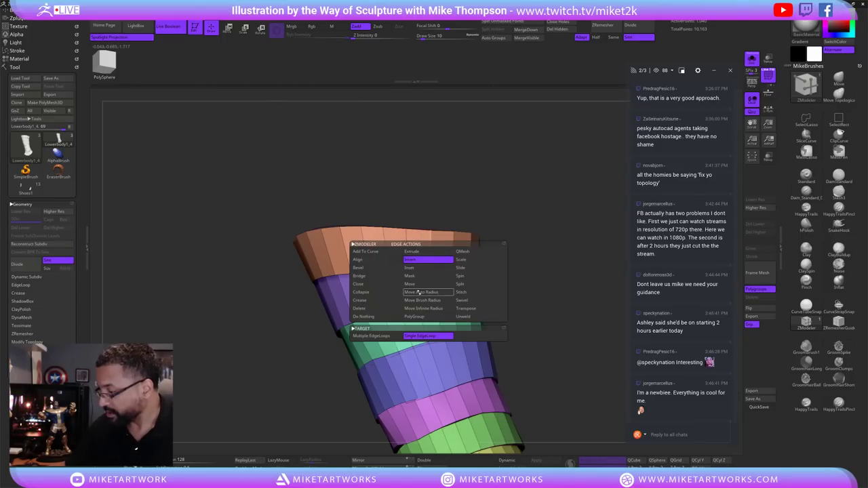
click(390, 337)
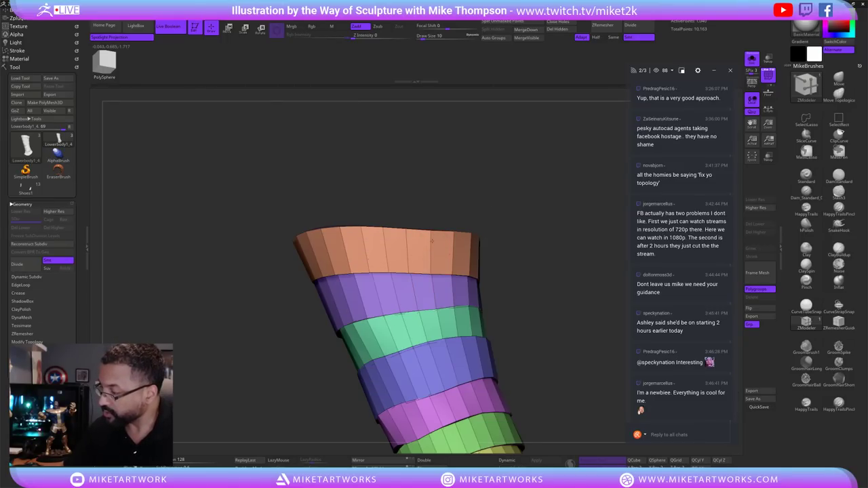
Insert edge loops in the top orange band and at the orange/purple border.
drag(441, 228, 466, 201)
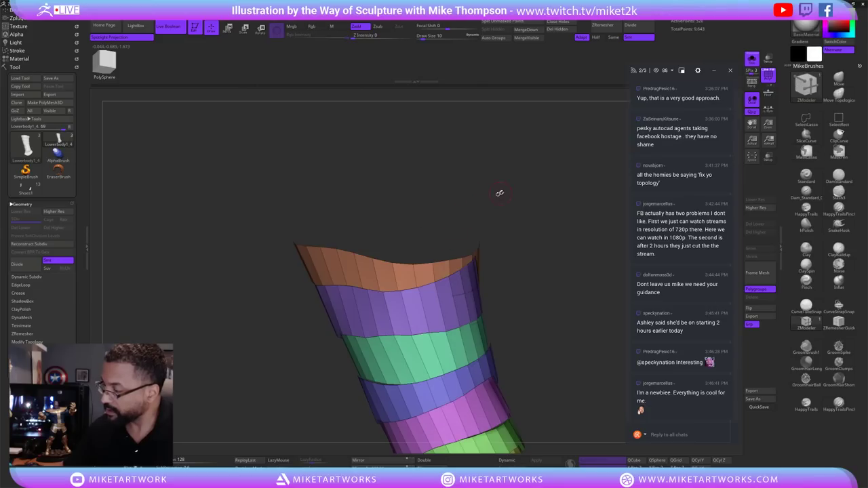
shift+drag(519, 190, 519, 194)
key(ctrl)
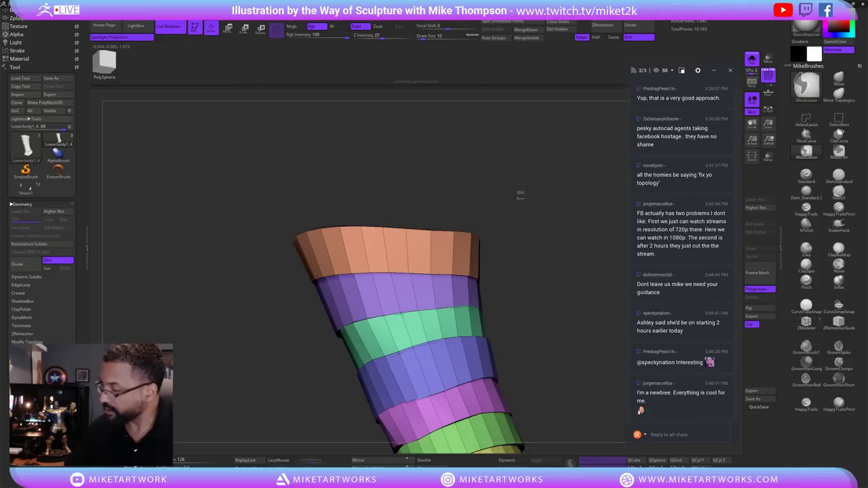
mouse_move(407, 248)
mouse_down()
mouse_move(407, 220)
mouse_move(409, 233)
mouse_up()
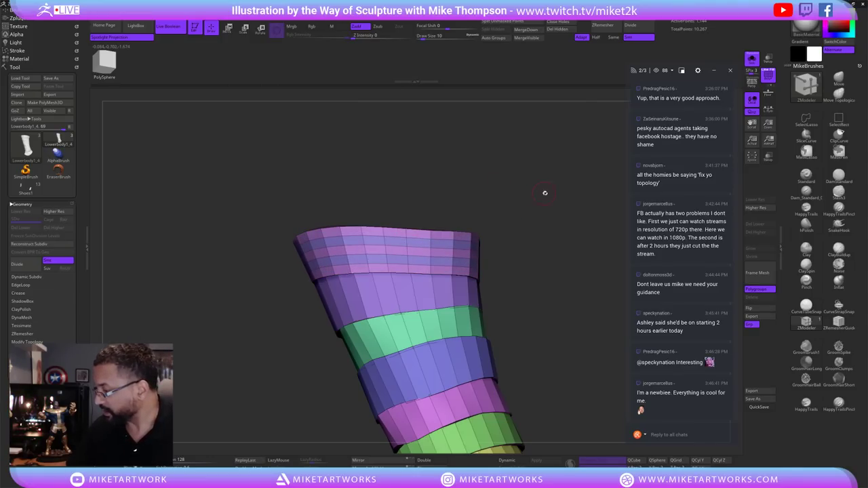
drag(544, 193, 536, 194)
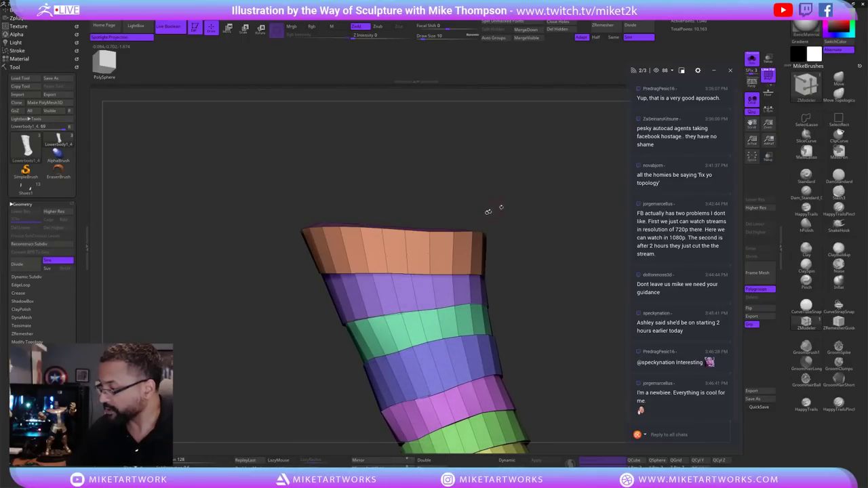
key(space)
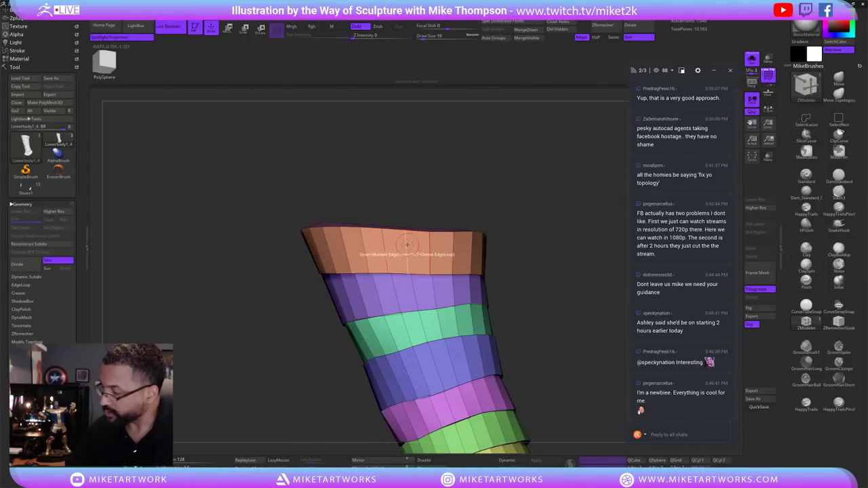
key(space)
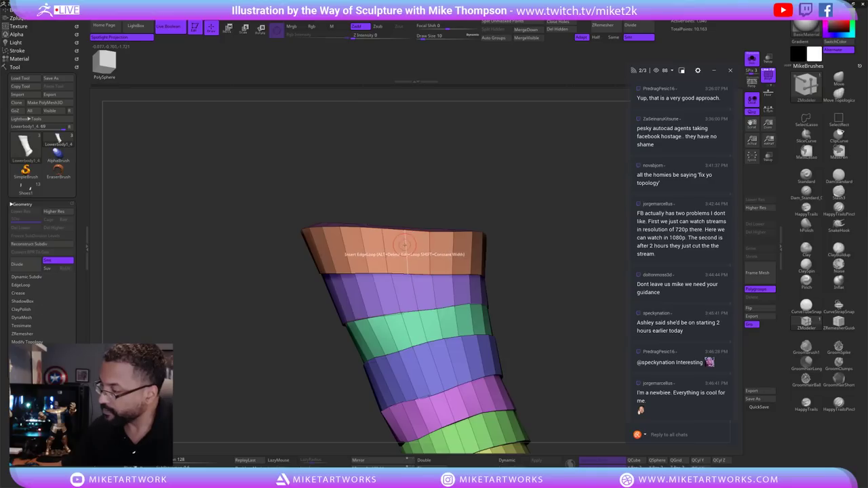
click(405, 234)
click(407, 274)
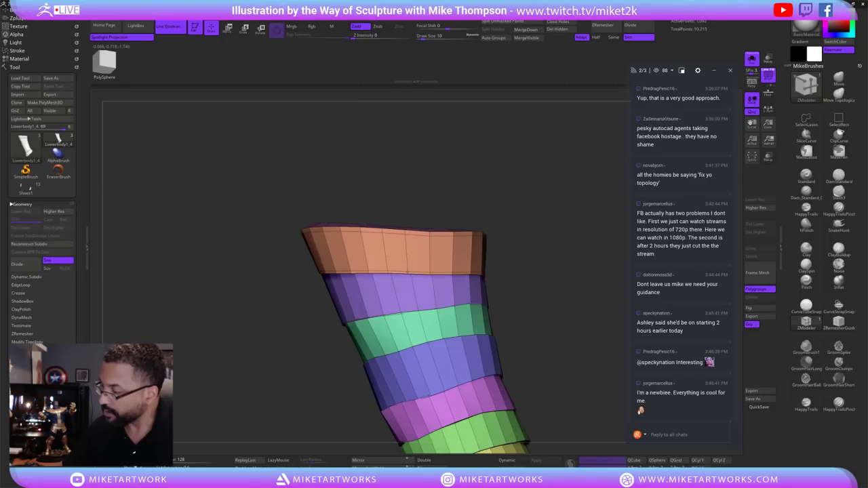
Add edge loops in the blue and yellow bands and at the blue band's top.
drag(477, 198, 444, 195)
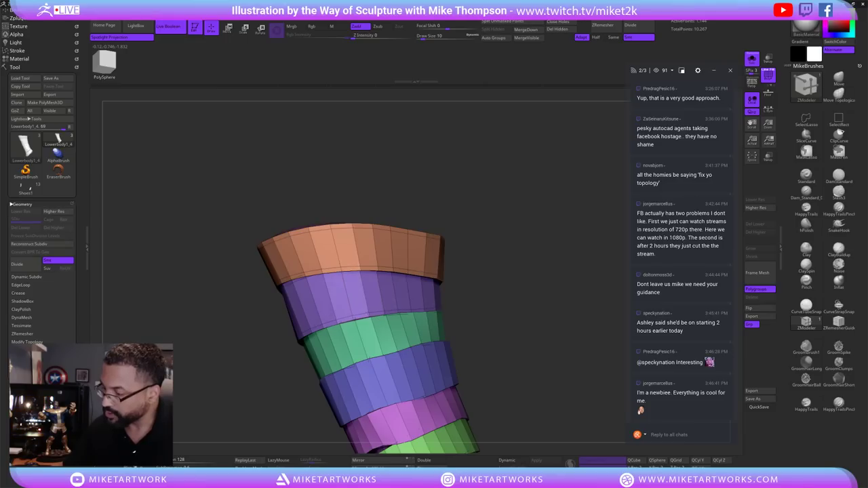
click(367, 313)
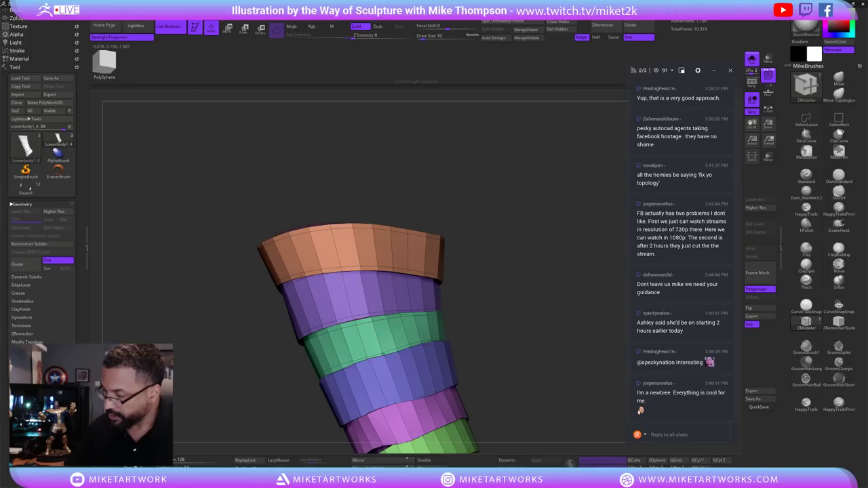
drag(485, 280, 393, 298)
click(380, 332)
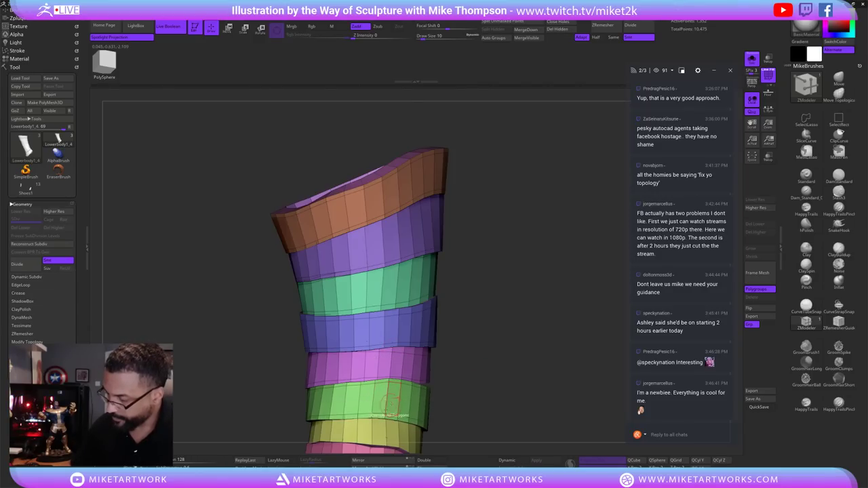
right_drag(391, 401, 473, 325)
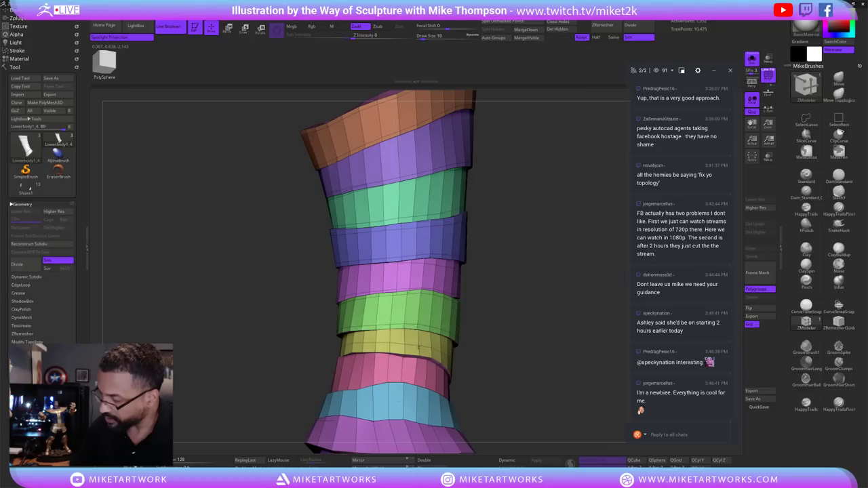
click(414, 339)
right_drag(461, 333, 461, 341)
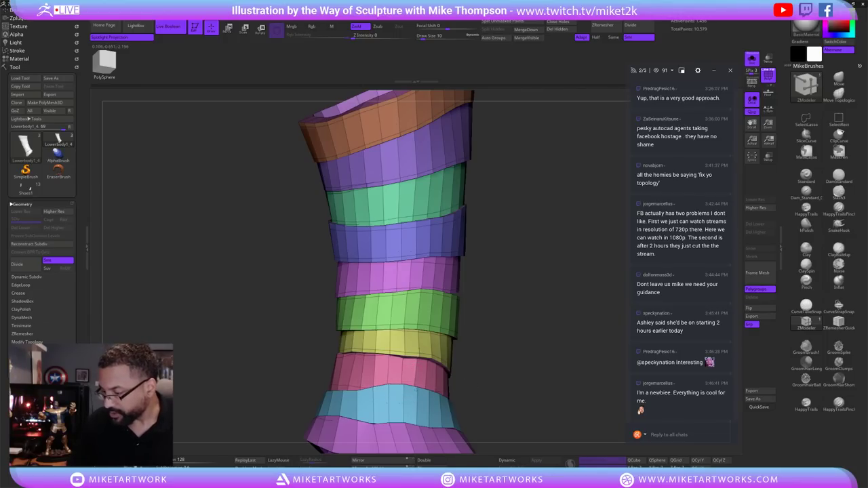
click(403, 390)
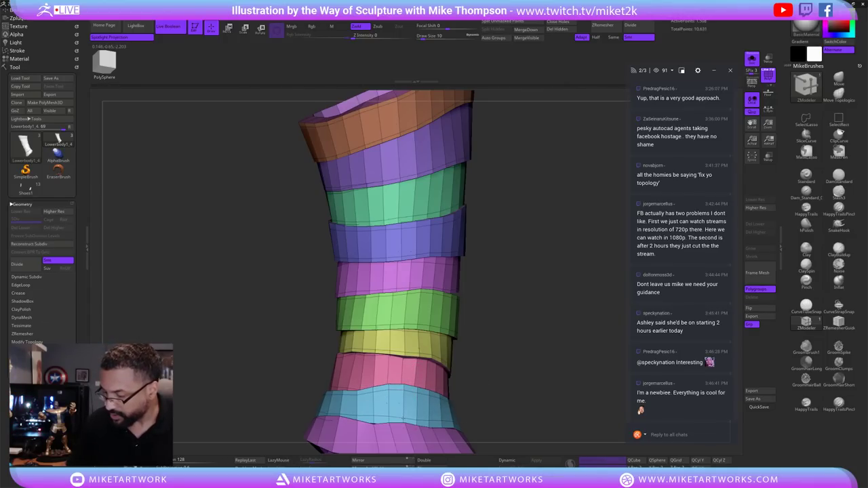
Undo a stray loop and re-add two edge loops on the blue band.
drag(496, 371, 474, 356)
key(ctrl+z)
click(461, 370)
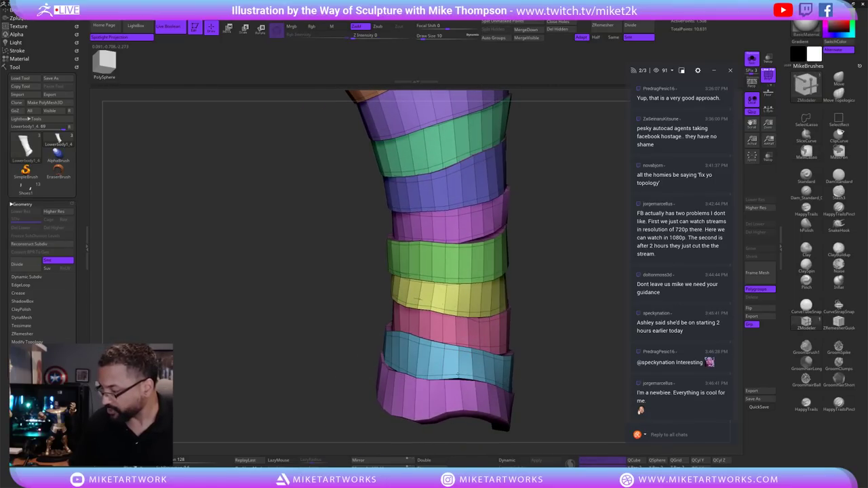
click(459, 373)
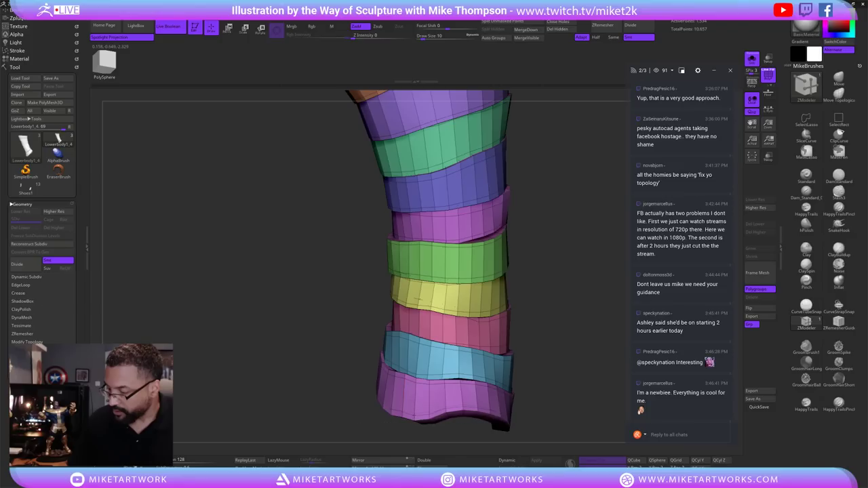
drag(529, 407, 568, 243)
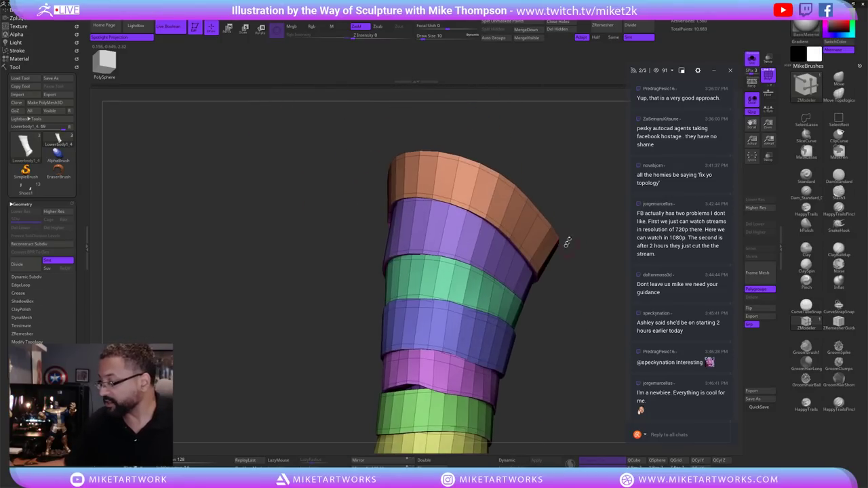
drag(584, 192, 500, 232)
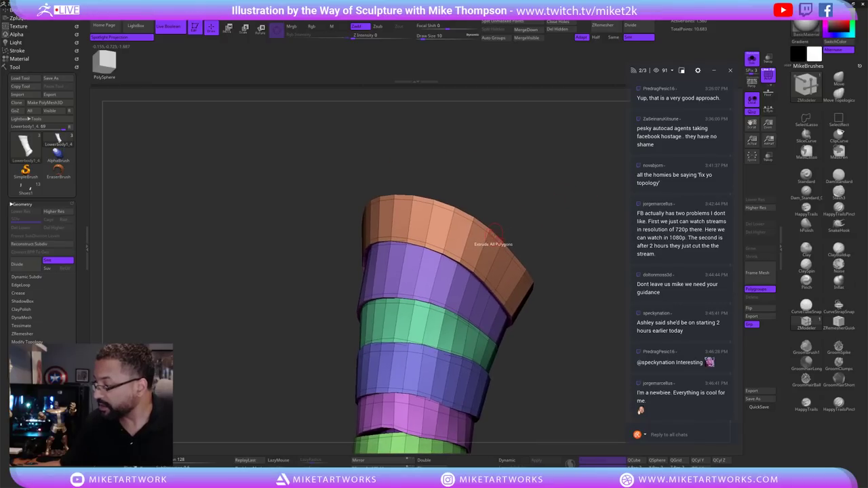
Set ZModeler to PolyGroup Polyloop and group the loops above and below the blue band.
key(space)
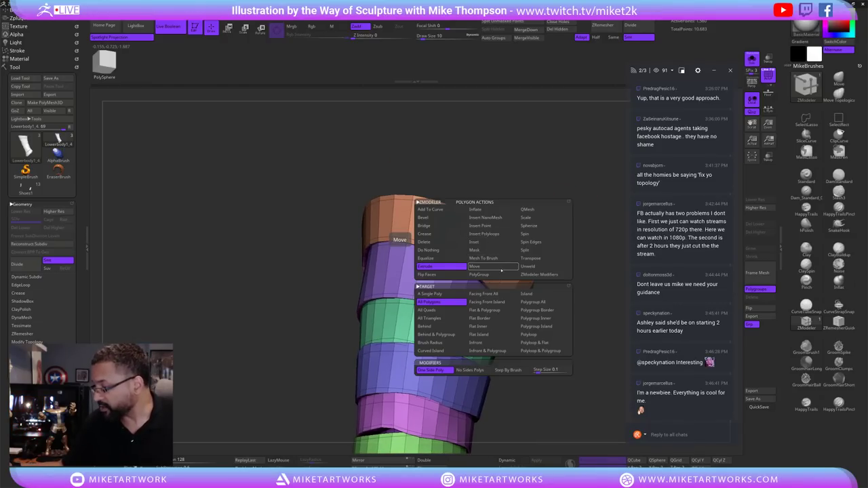
click(487, 274)
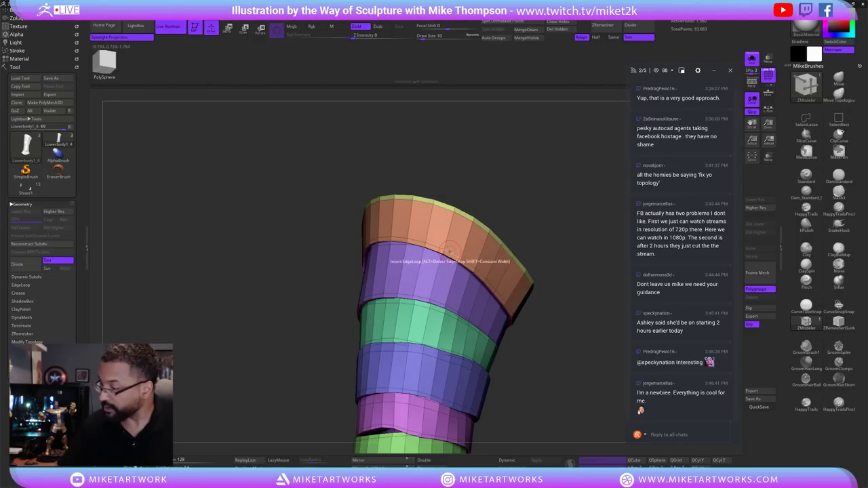
drag(446, 253, 377, 238)
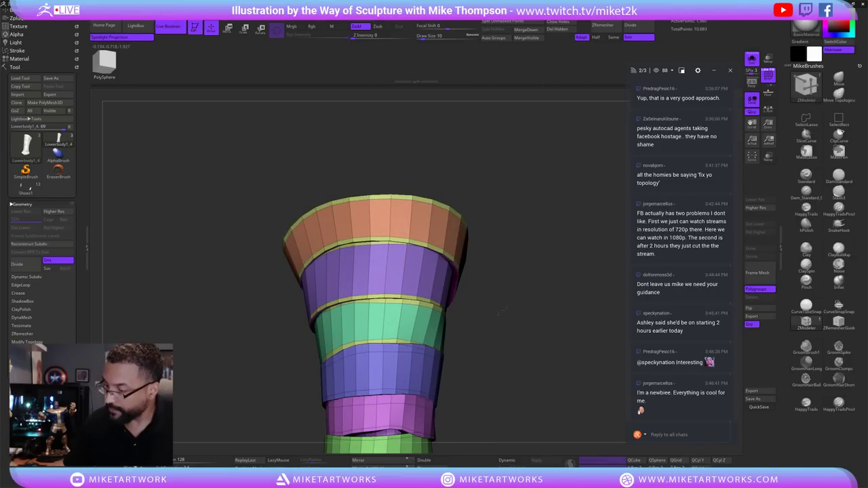
drag(515, 326, 456, 260)
click(447, 256)
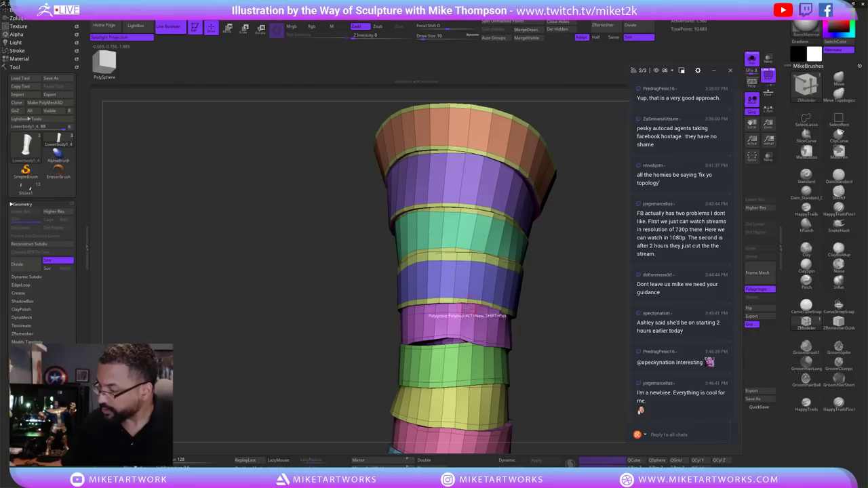
click(445, 302)
Polygroup the loops between pink, blue and magenta bands and along the magenta bottom.
drag(445, 301, 551, 298)
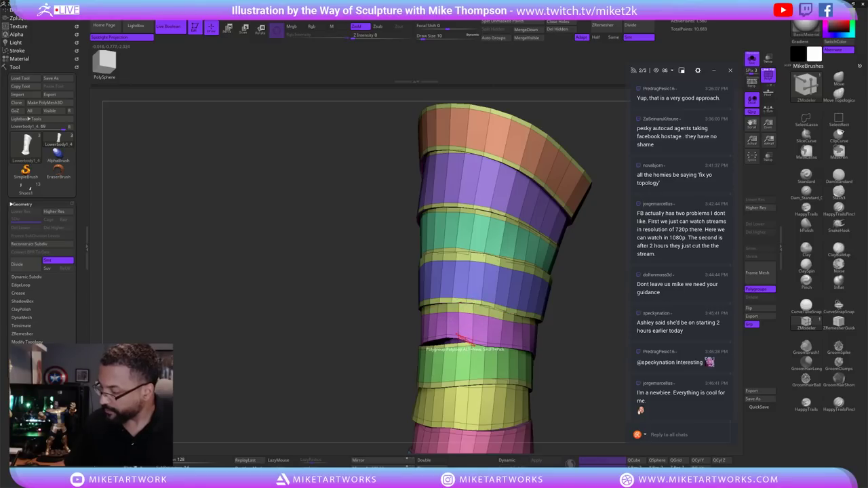
drag(553, 380, 562, 293)
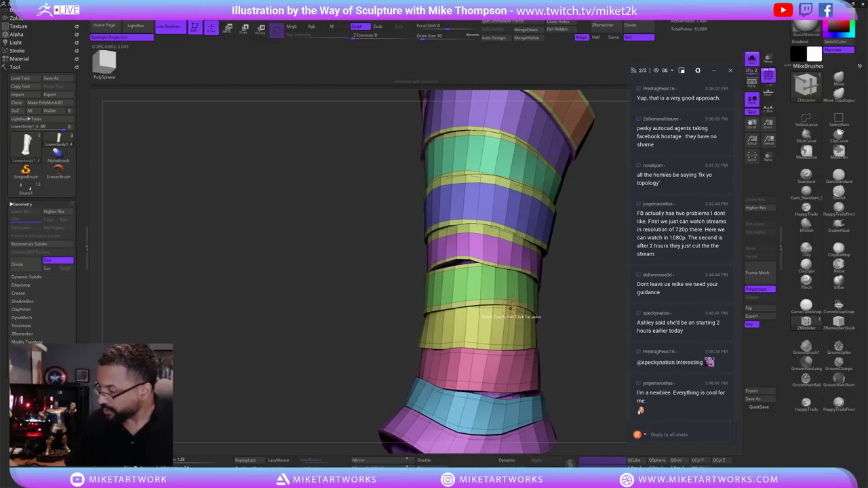
drag(510, 309, 556, 318)
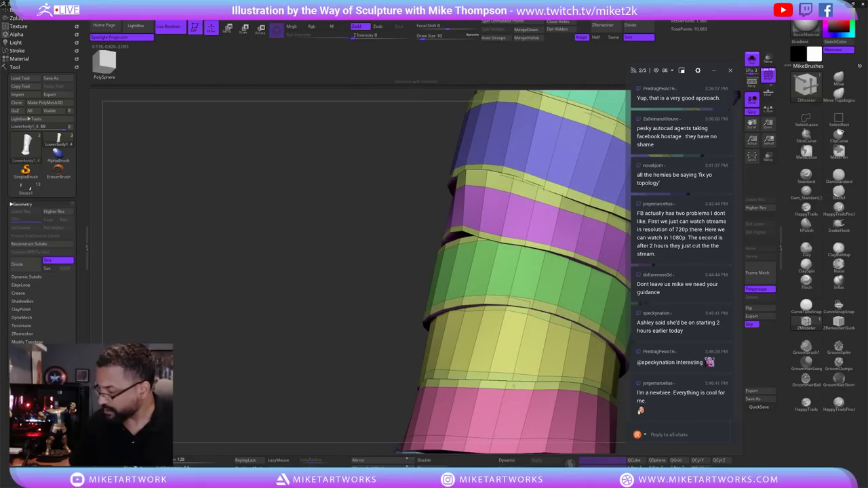
drag(478, 326, 418, 217)
click(434, 314)
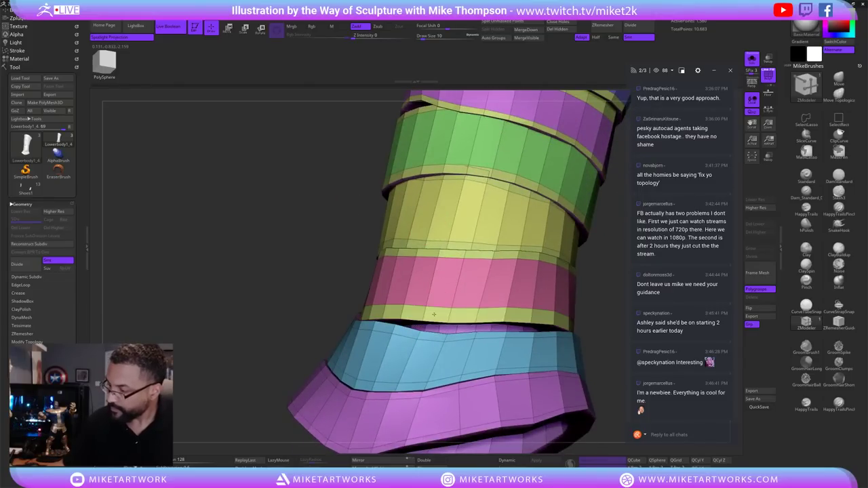
click(404, 393)
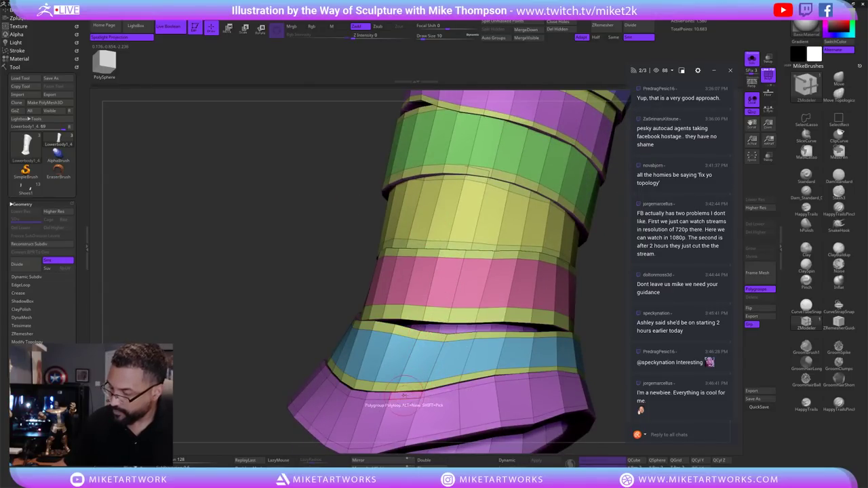
click(304, 420)
alt+drag(283, 384, 548, 270)
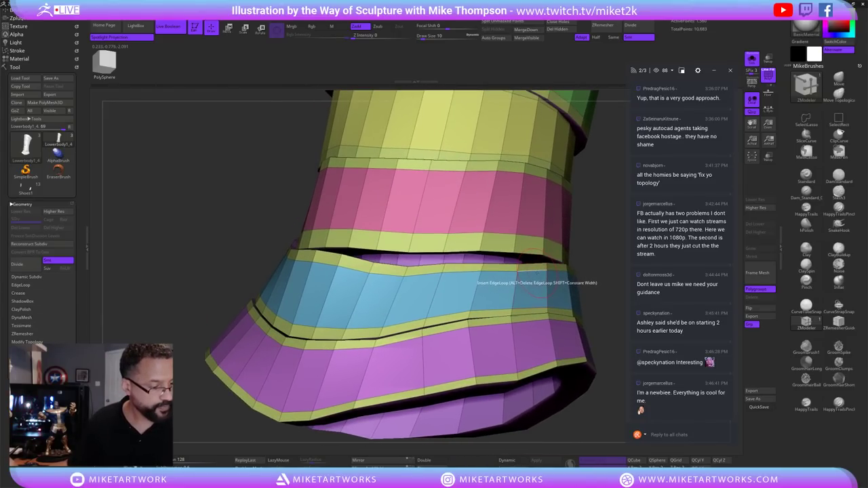
alt+drag(543, 279, 576, 302)
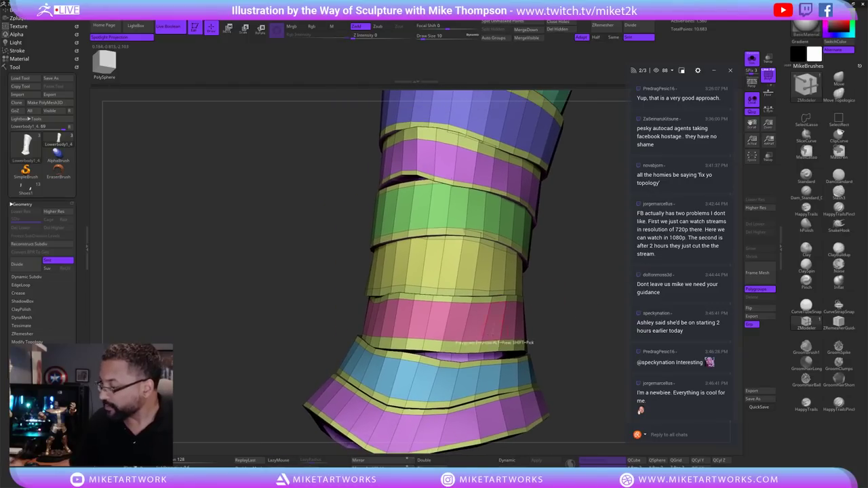
Switch the ZModeler edge action to Slide and inspect the banded column.
key(space)
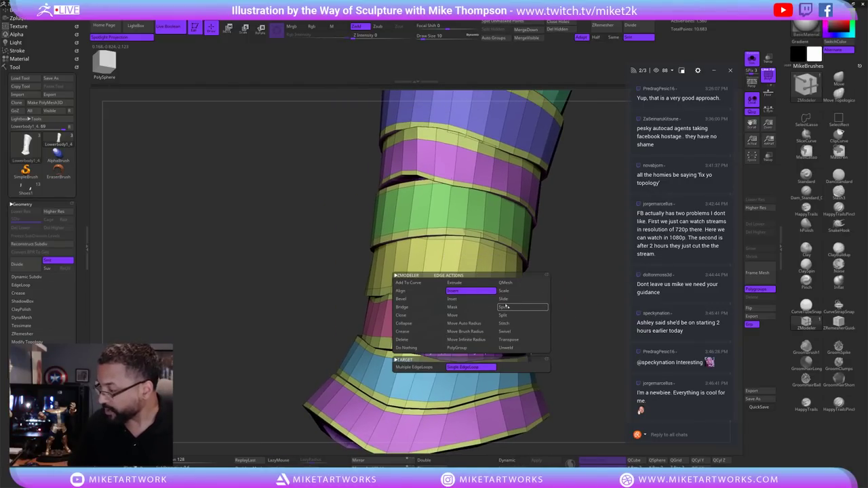
click(510, 299)
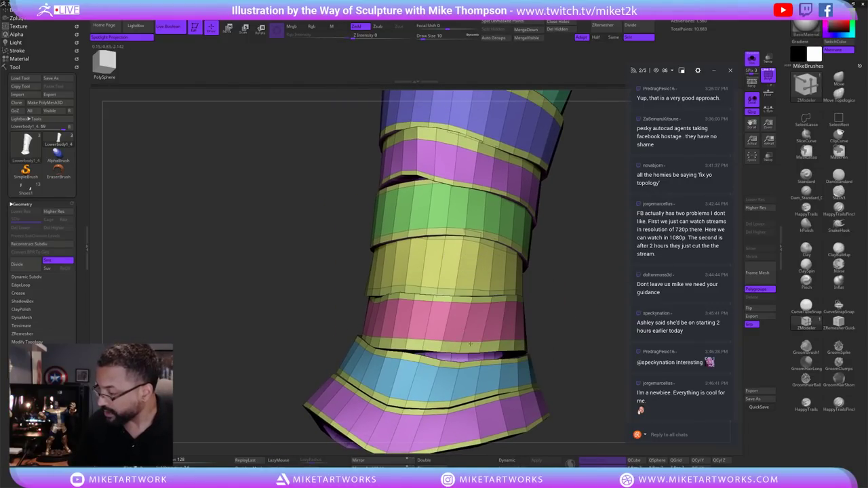
drag(550, 255, 475, 248)
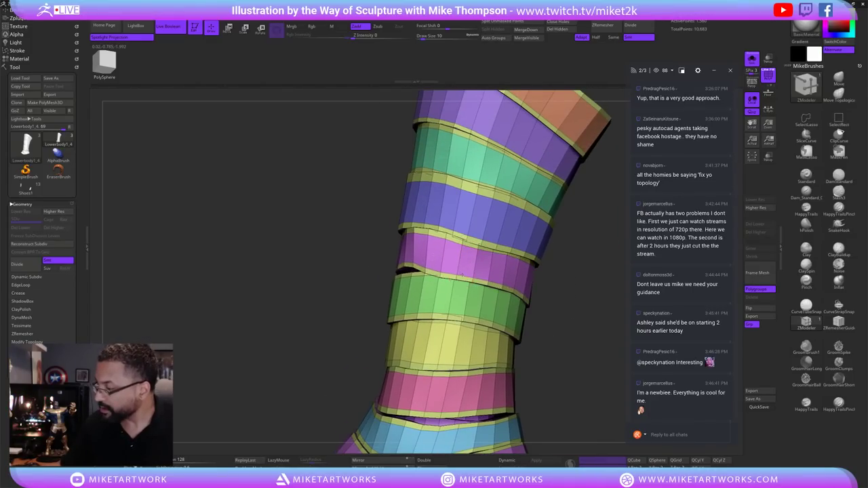
drag(539, 286, 562, 293)
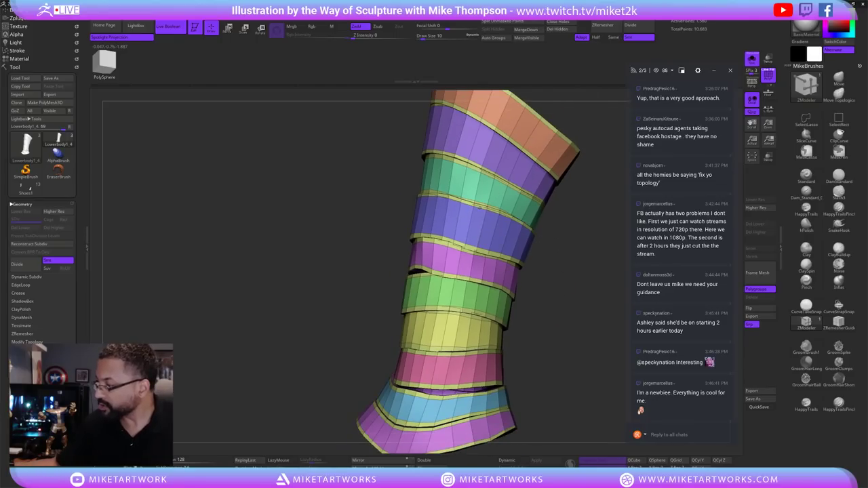
drag(575, 258, 574, 217)
drag(547, 322, 577, 358)
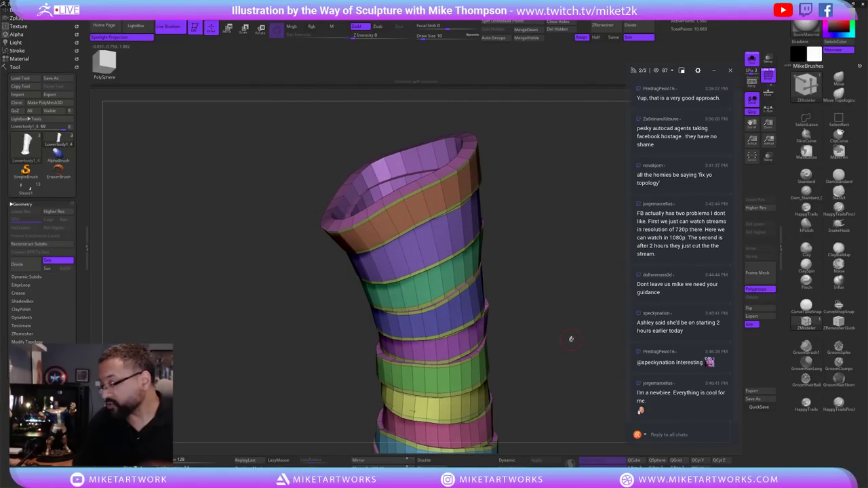
Turn off Solo mode so the grey leg body shows behind the bands.
drag(571, 339, 509, 319)
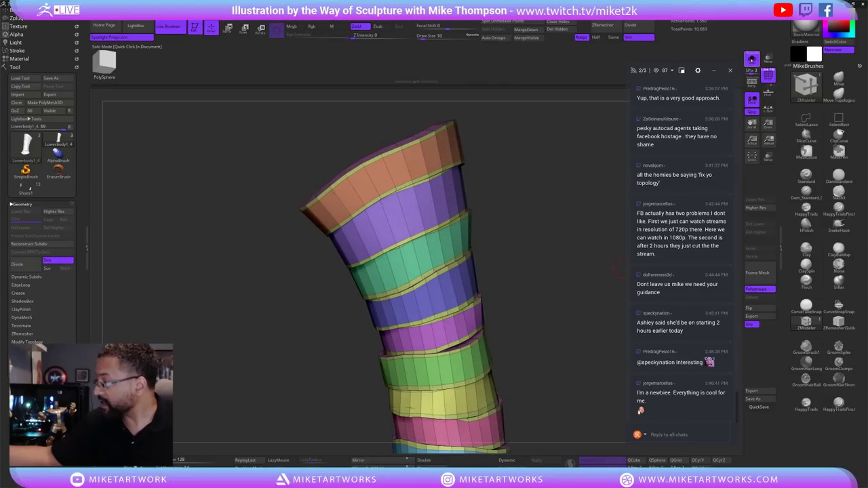
click(752, 59)
mouse_move(562, 194)
mouse_down()
mouse_move(538, 306)
mouse_move(538, 317)
mouse_move(549, 300)
mouse_move(552, 341)
mouse_move(539, 312)
mouse_up()
drag(517, 164, 473, 215)
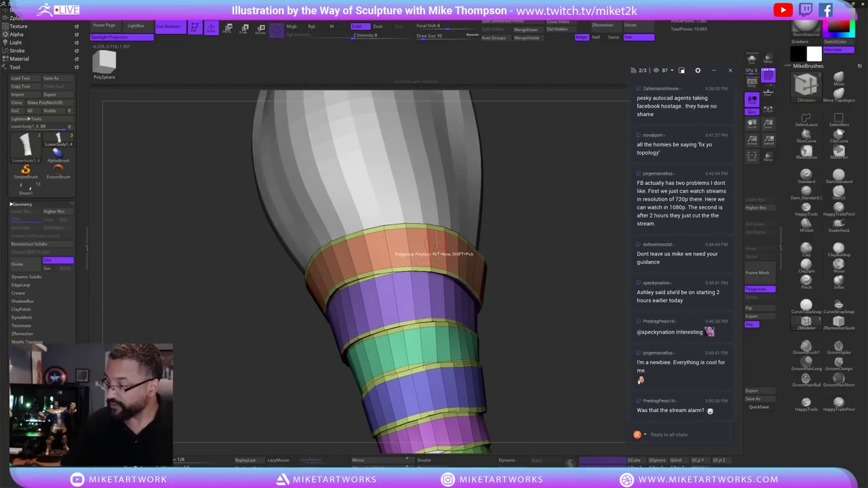
Test an Extrude All Polygons action on the bandage mesh and undo it.
key(space)
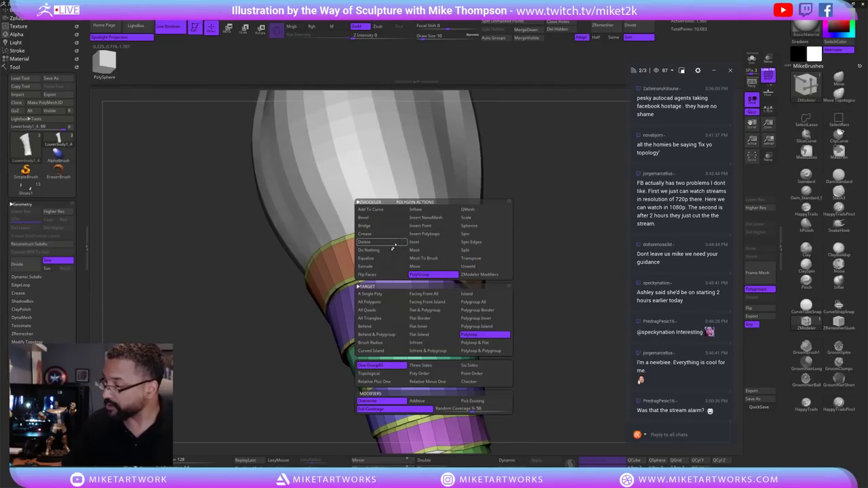
click(467, 210)
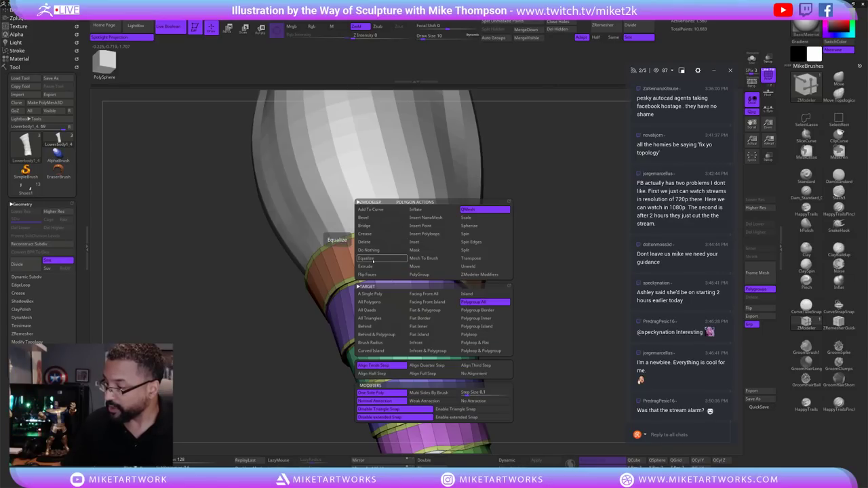
click(375, 266)
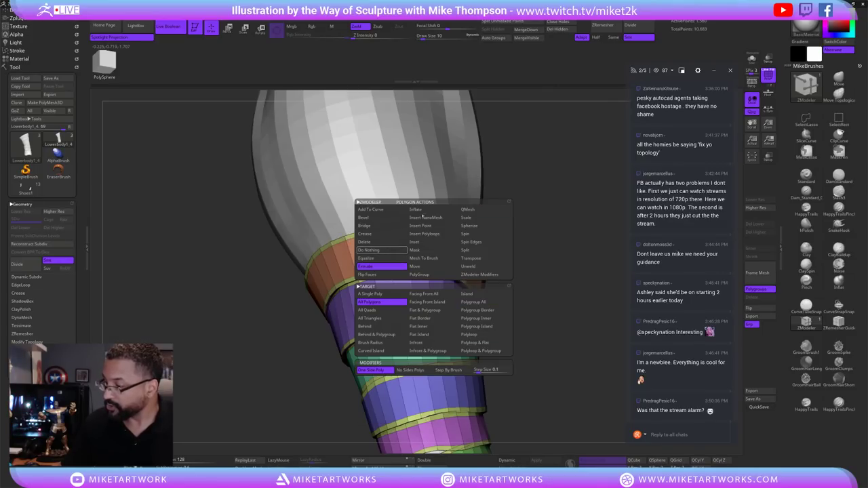
drag(499, 184, 412, 239)
click(426, 246)
key(ctrl+z)
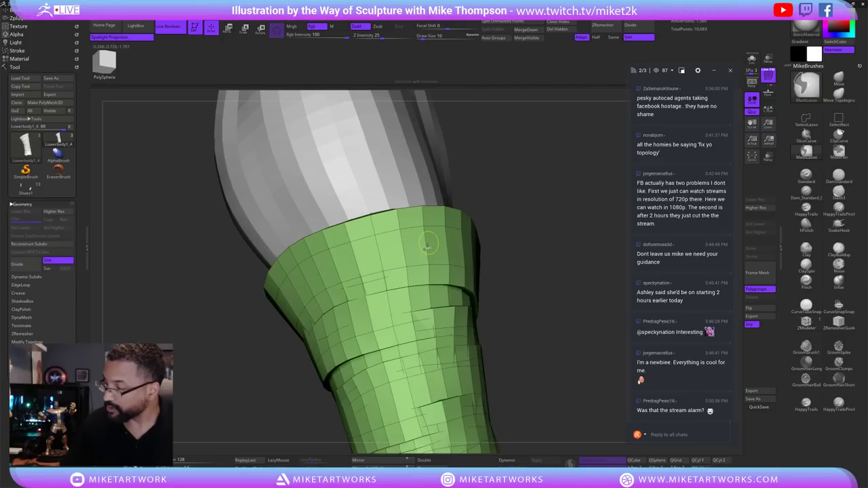
right_click(426, 246)
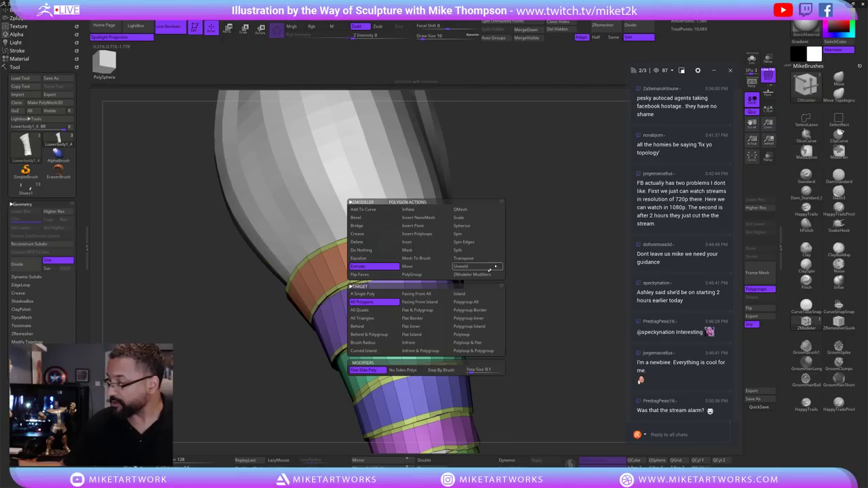
Extrude the orange, upper and blue strap bands one polygroup at a time.
click(477, 303)
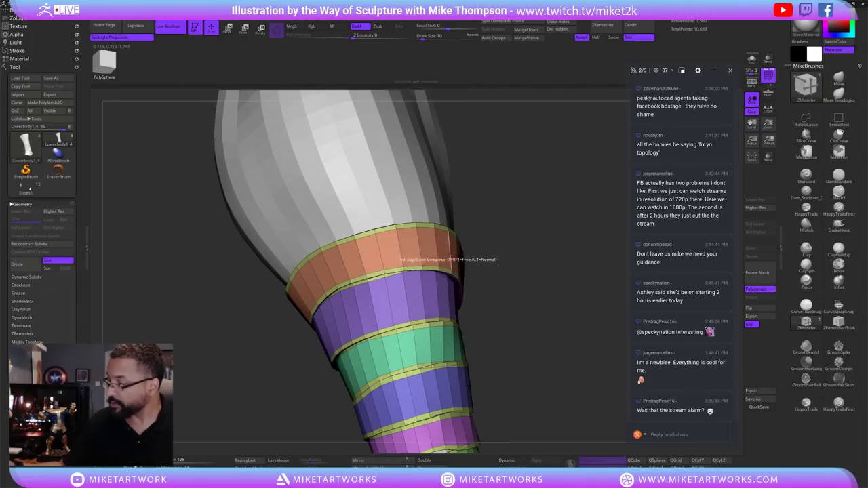
click(426, 247)
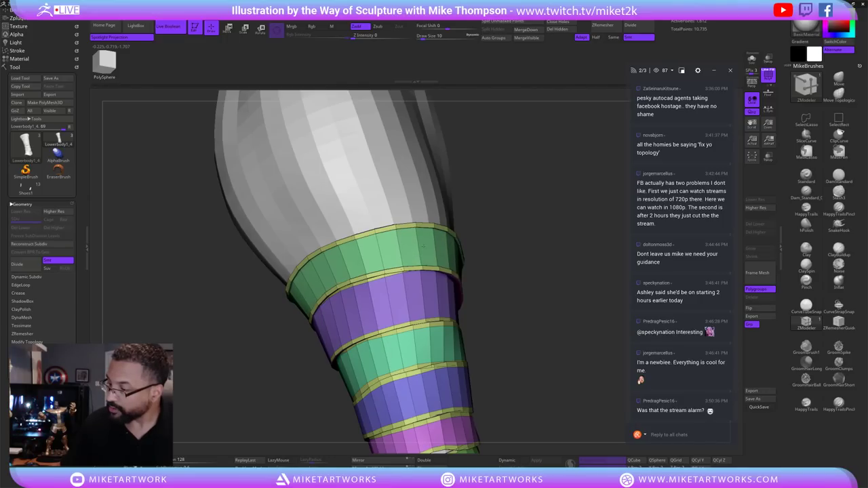
alt+drag(529, 285, 536, 203)
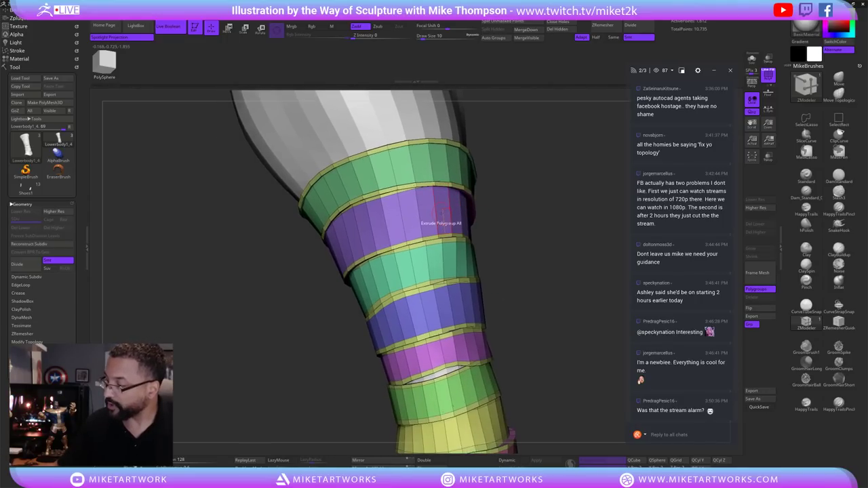
click(441, 212)
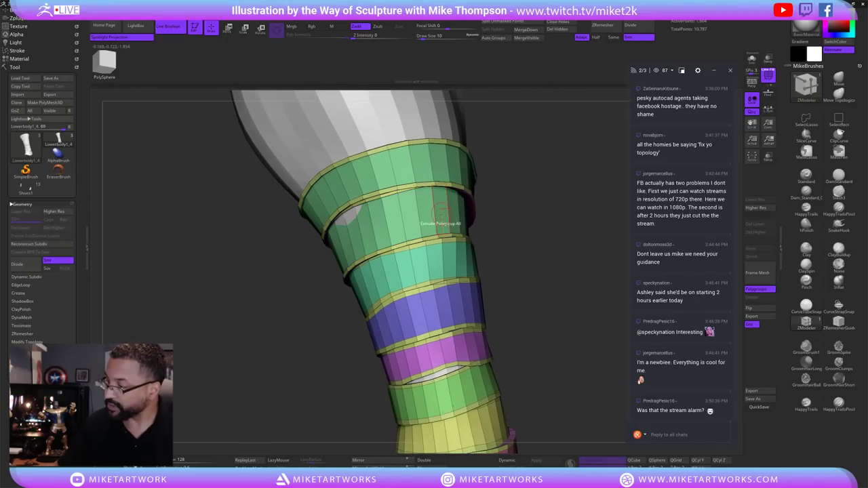
click(448, 257)
click(468, 302)
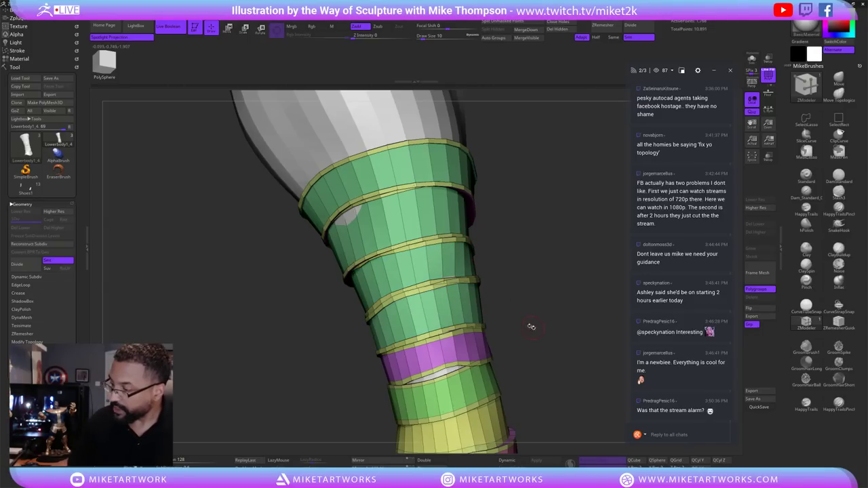
Thicken the purple, yellow, pink, lower blue and ankle purple bands.
alt+drag(531, 327, 536, 266)
click(462, 290)
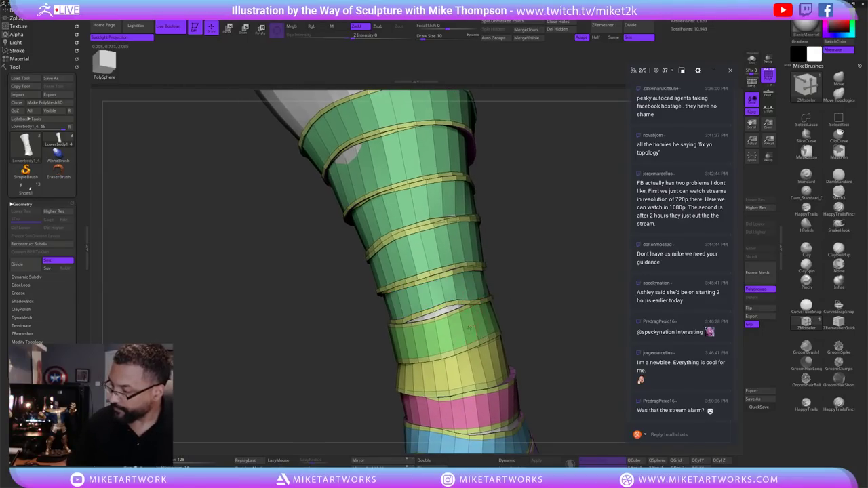
click(483, 367)
alt+drag(544, 355, 546, 268)
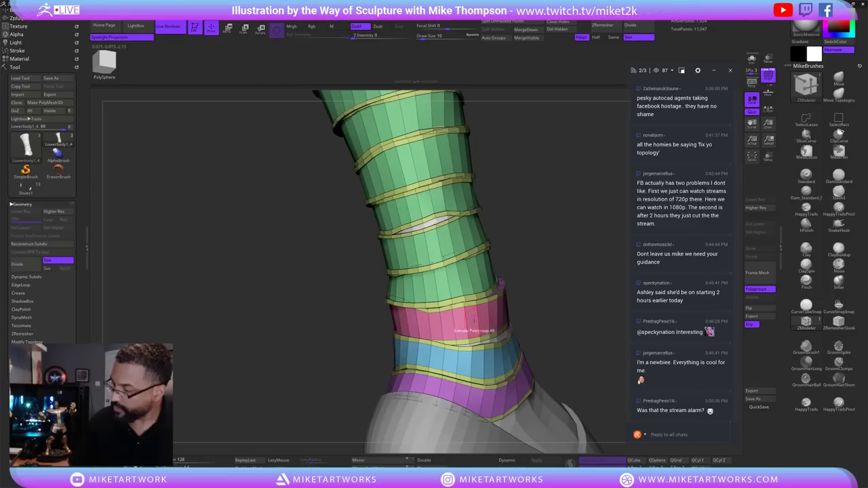
click(484, 321)
click(500, 360)
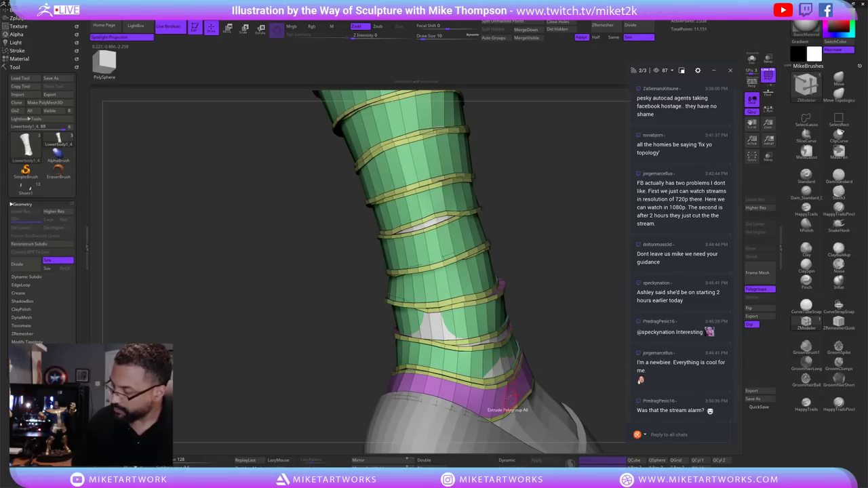
click(510, 400)
Hide the polyframe with Shift+F and preview the straps with Dynamic subdivision.
drag(575, 310, 529, 263)
key(space)
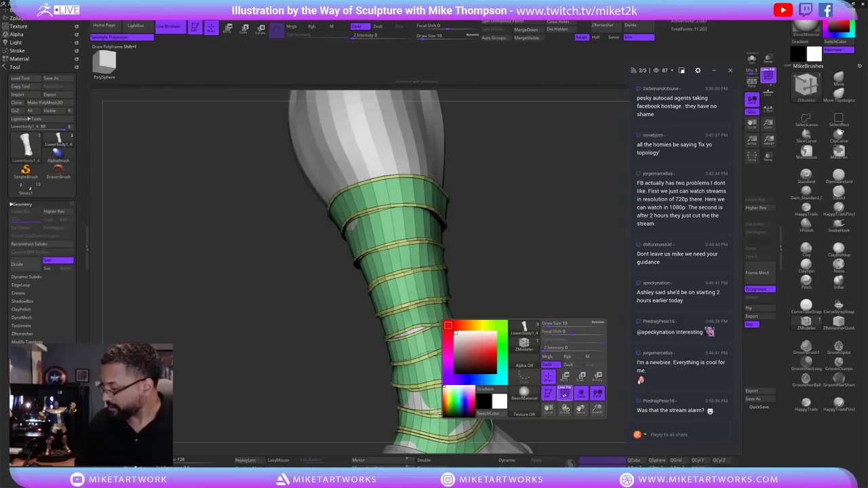
key(shift+f)
drag(540, 336, 554, 309)
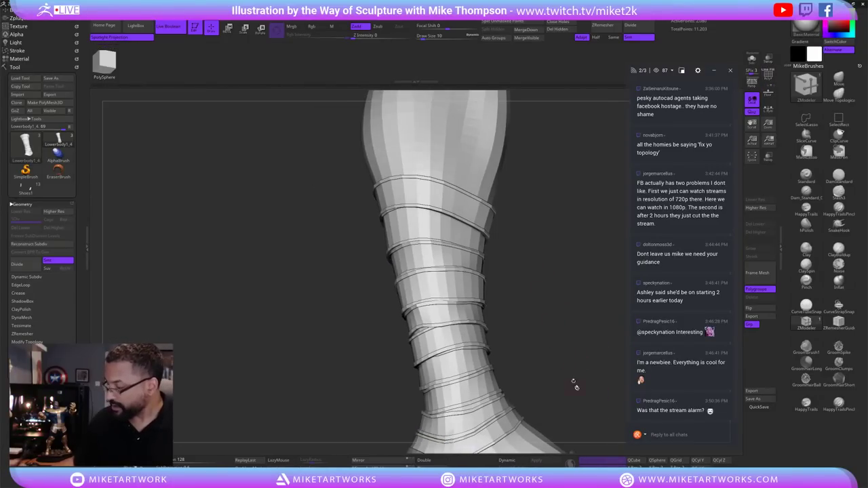
click(523, 455)
drag(595, 366, 541, 375)
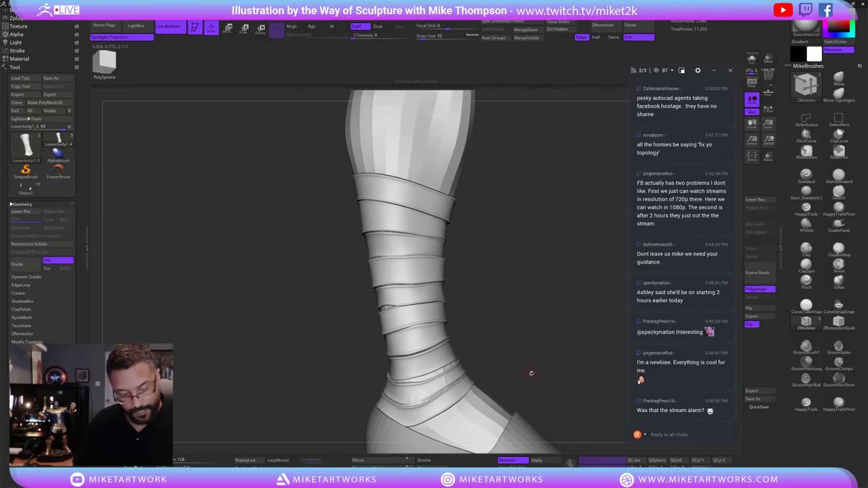
Switch to the Move brush, enlarge the draw size, and show the SubTool list.
key(b)
key(m)
key(v)
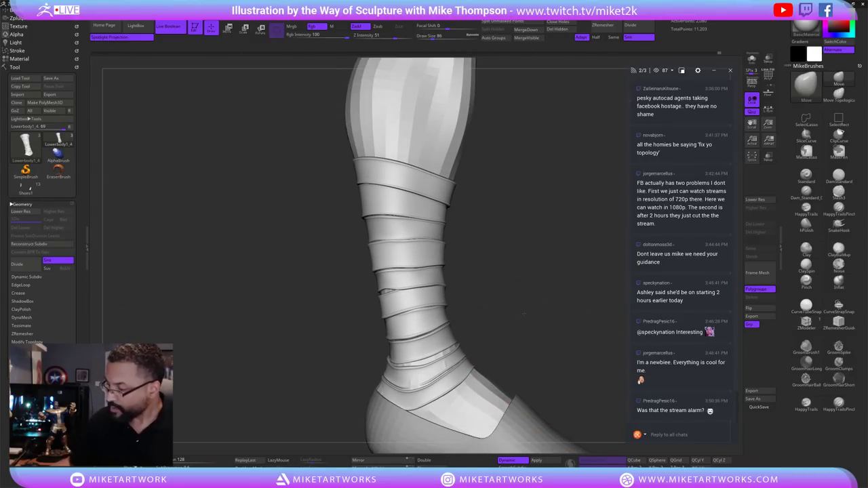
mouse_move(523, 313)
mouse_down()
mouse_move(518, 333)
mouse_move(561, 326)
mouse_up()
key(space)
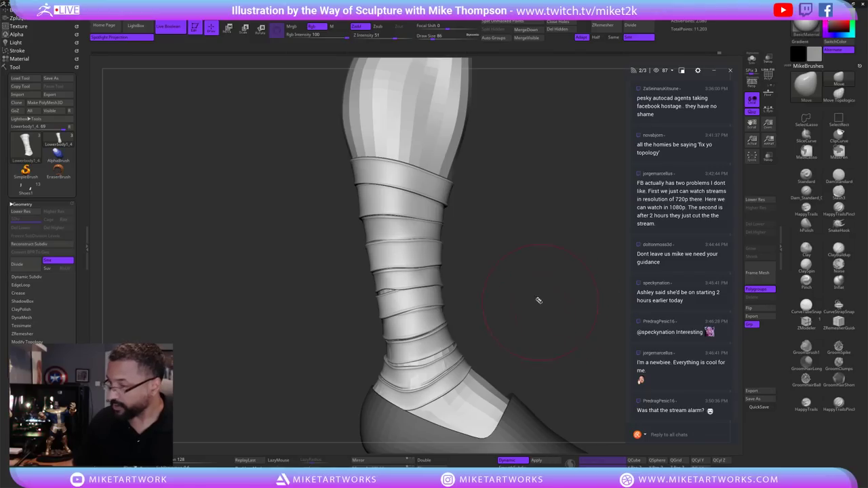
click(25, 204)
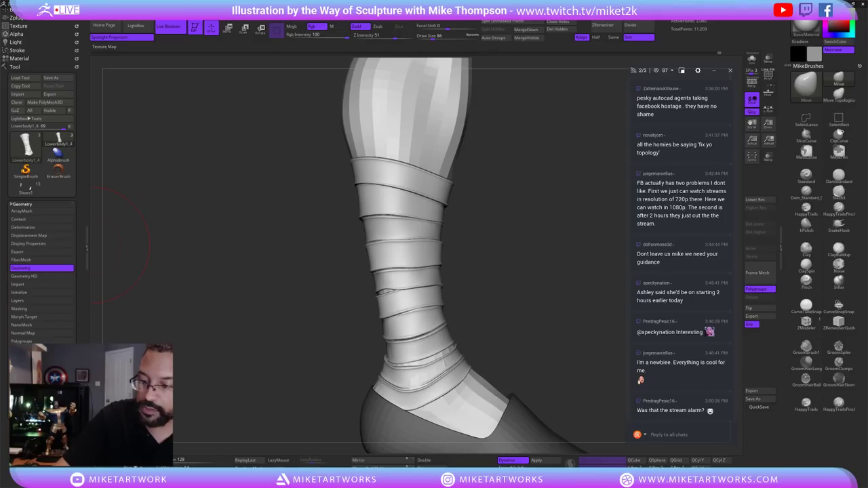
click(40, 268)
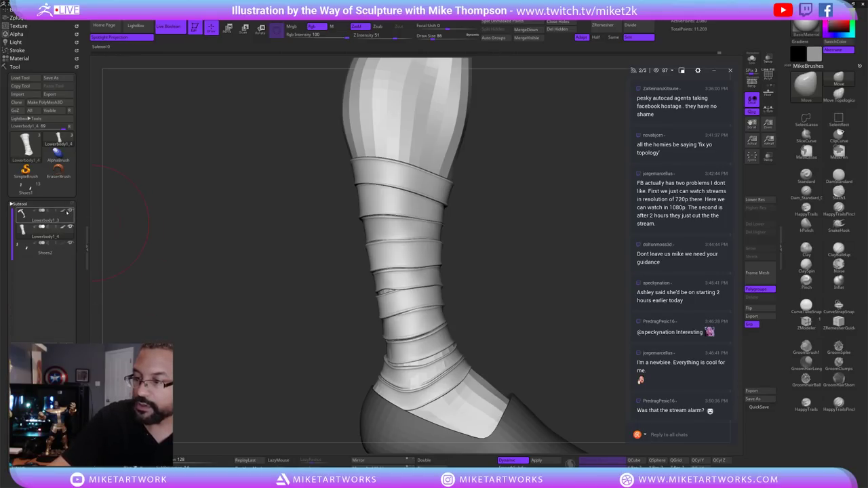
Pull the lowest straps into shape near the ankle, then shrink the brush to 30.
drag(99, 217, 129, 214)
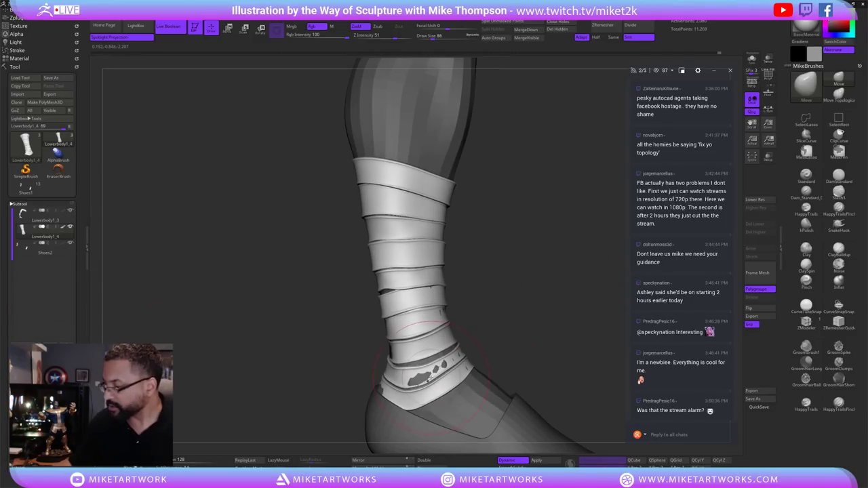
drag(401, 380, 383, 230)
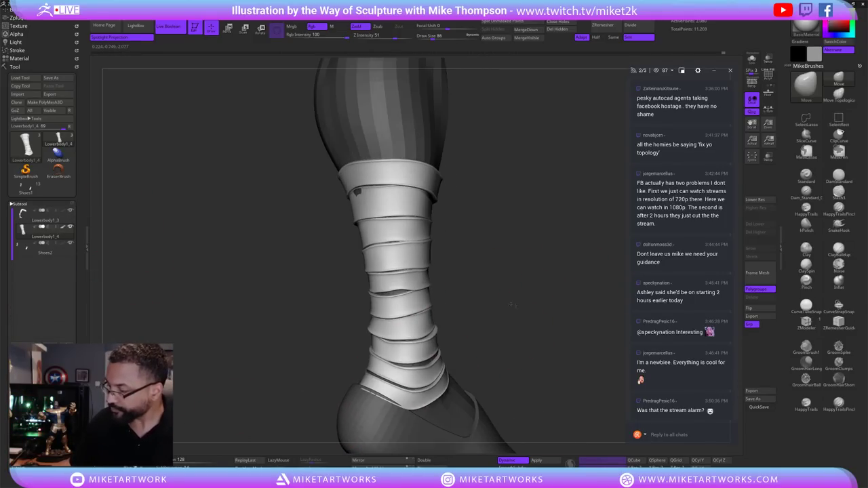
drag(483, 243, 404, 360)
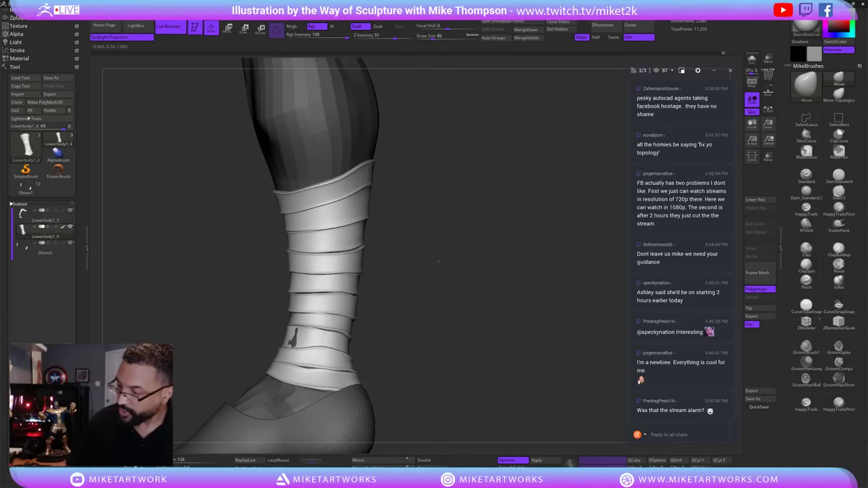
drag(475, 272, 421, 299)
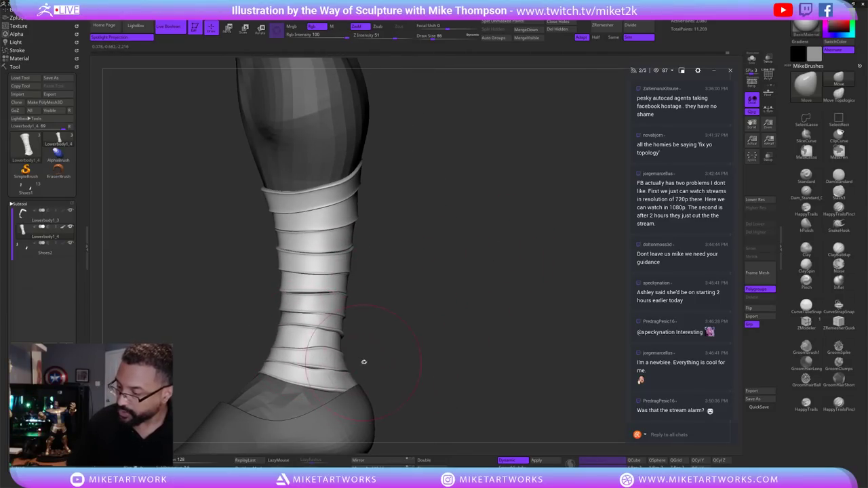
drag(362, 358, 368, 355)
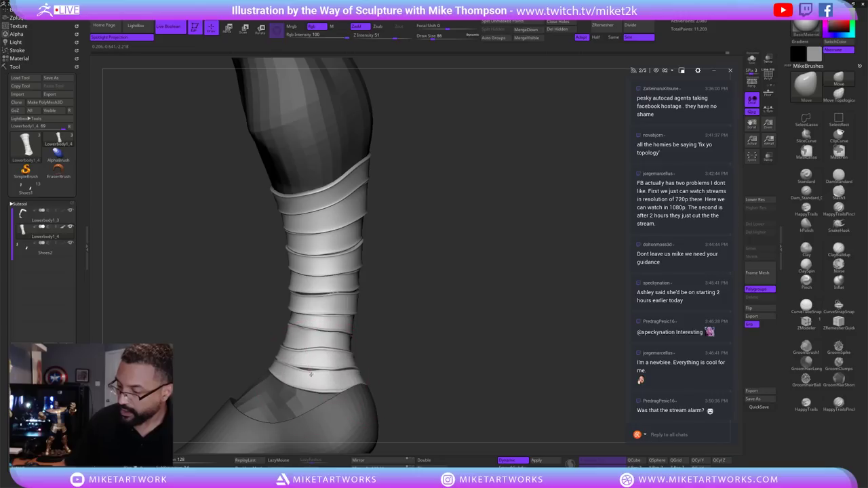
drag(465, 320, 426, 307)
drag(350, 346, 360, 381)
drag(468, 352, 364, 388)
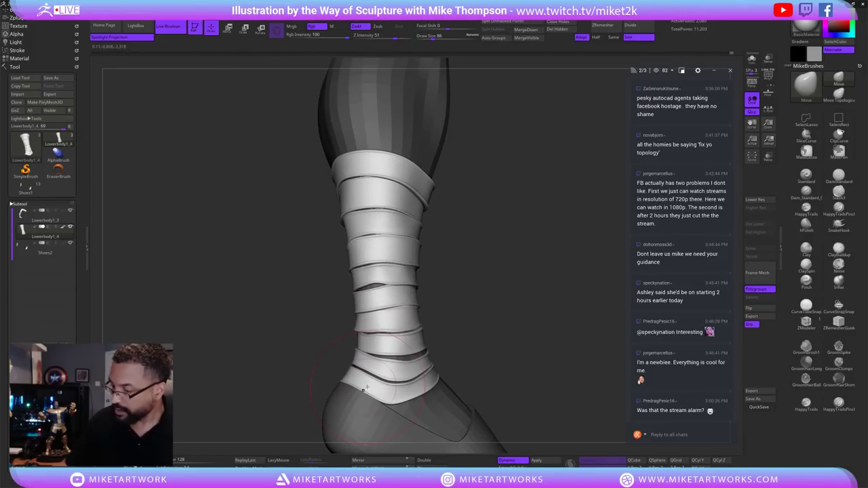
drag(464, 310, 400, 367)
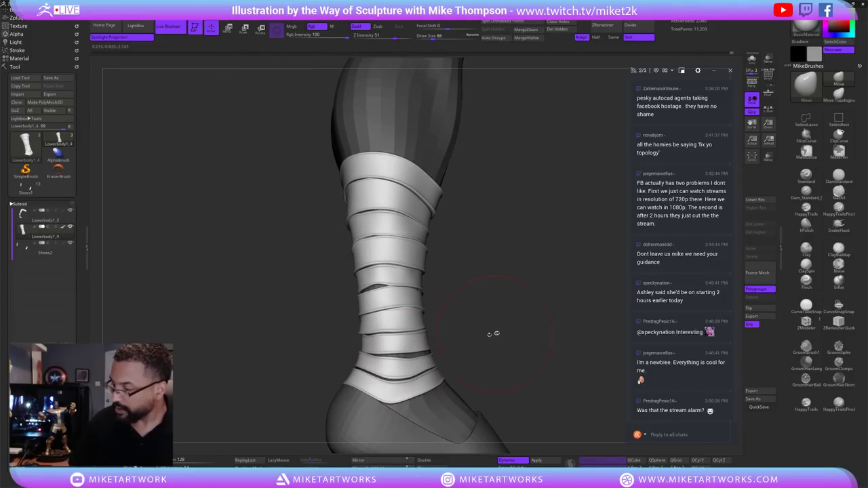
mouse_move(497, 326)
mouse_down()
mouse_move(453, 287)
mouse_move(485, 287)
mouse_move(473, 326)
mouse_move(497, 351)
mouse_move(532, 347)
mouse_move(535, 367)
mouse_up()
key(bracketleft)
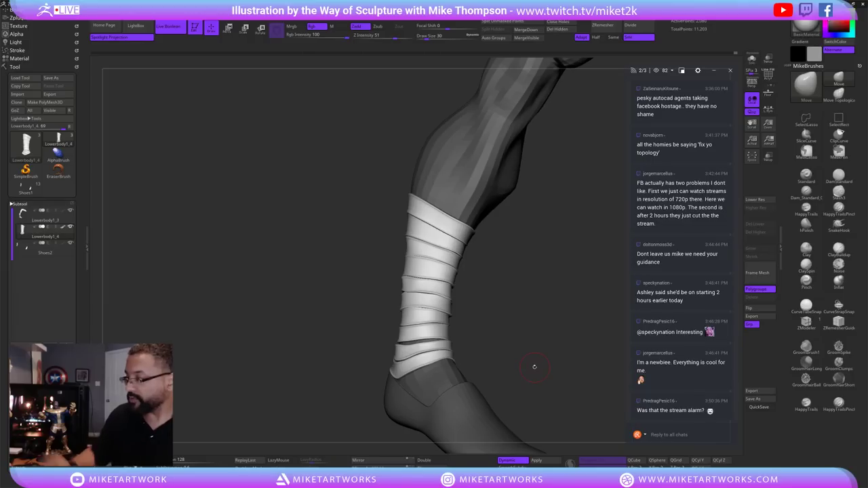
Set Deformation's Polish By Features to 25 to smooth the straps.
click(25, 204)
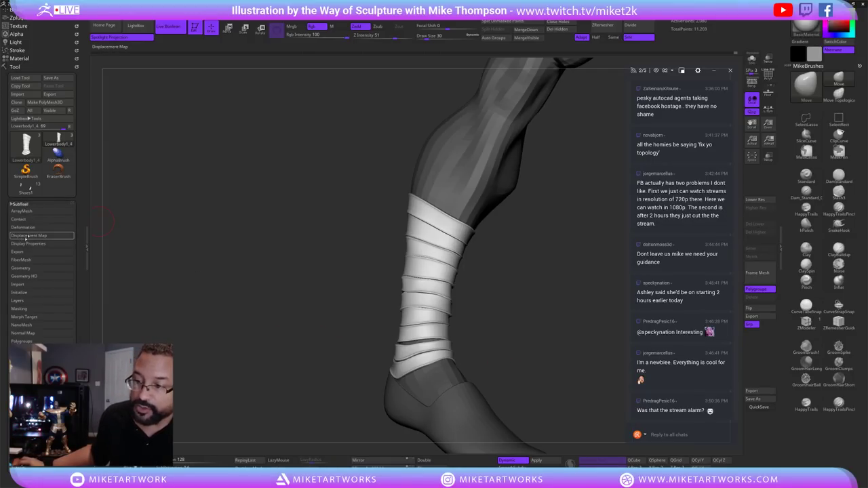
click(29, 227)
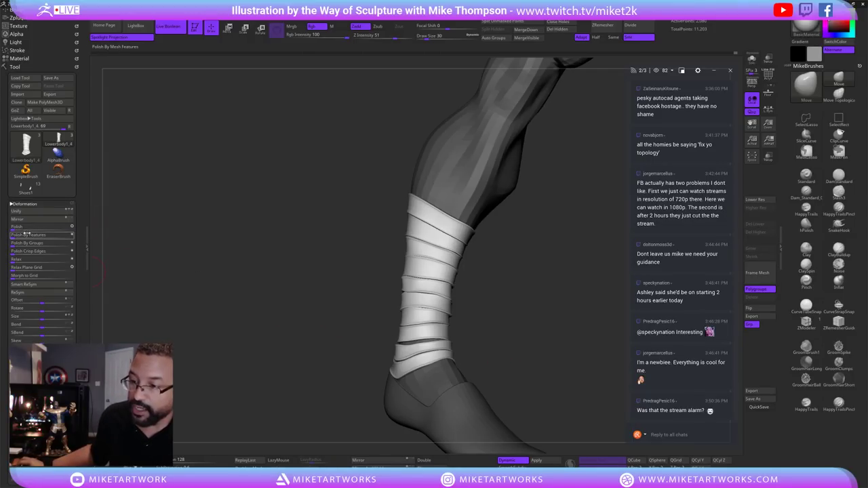
drag(14, 235, 28, 237)
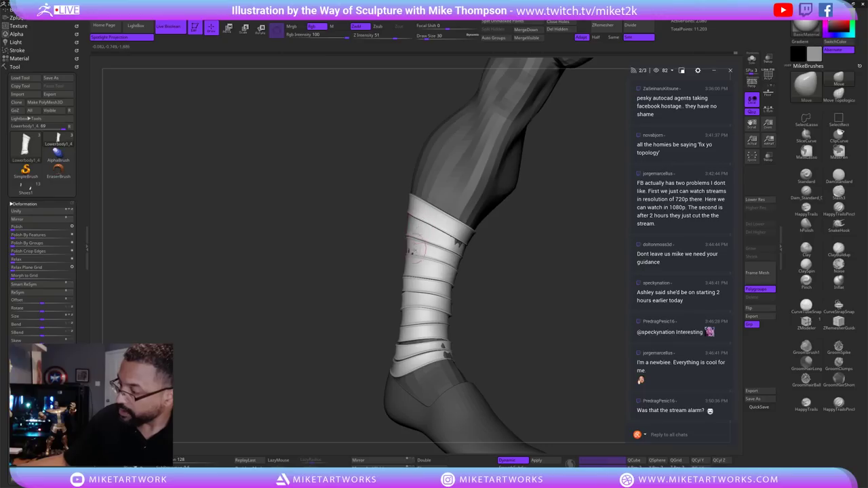
Raise the draw size to 82 and drag the bottom strap down toward the ankle.
key(s)
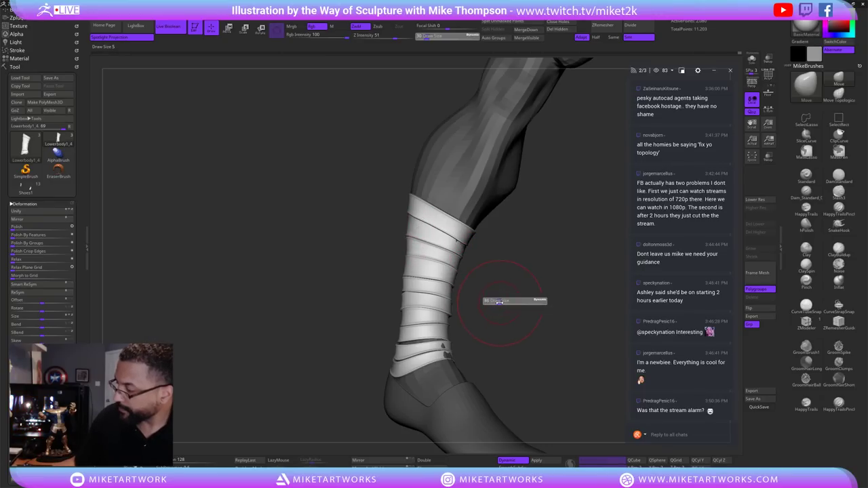
drag(493, 302, 516, 301)
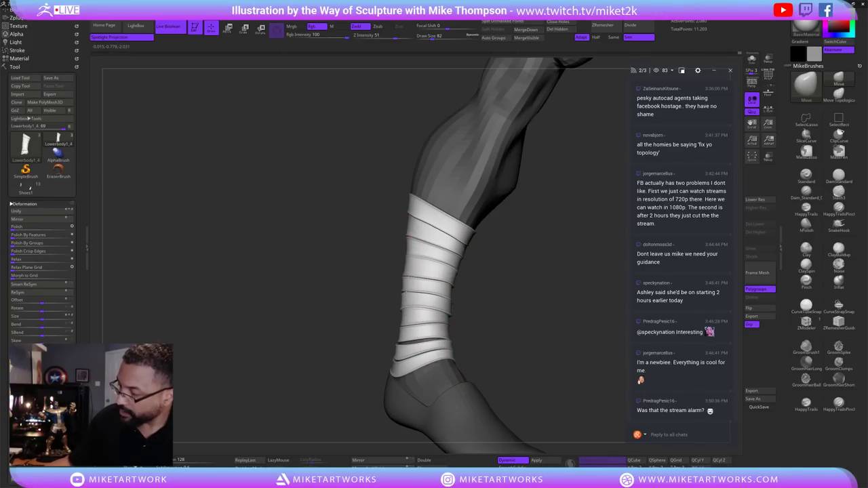
drag(426, 280, 460, 291)
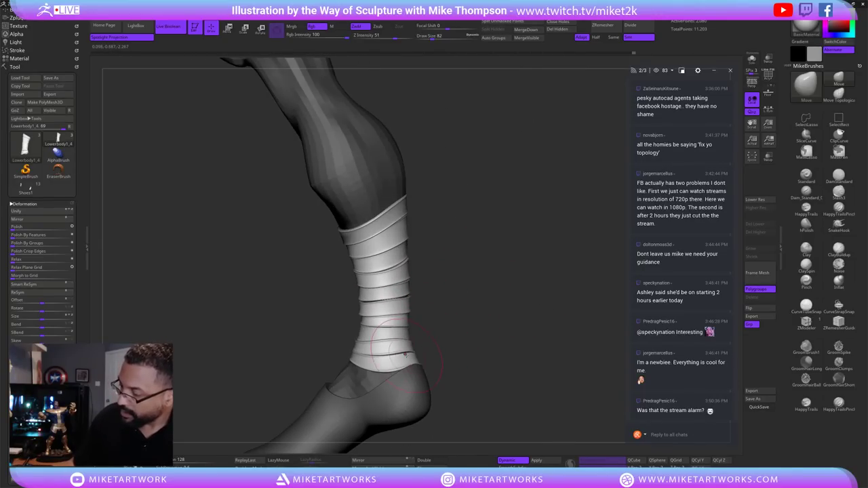
drag(405, 353, 353, 366)
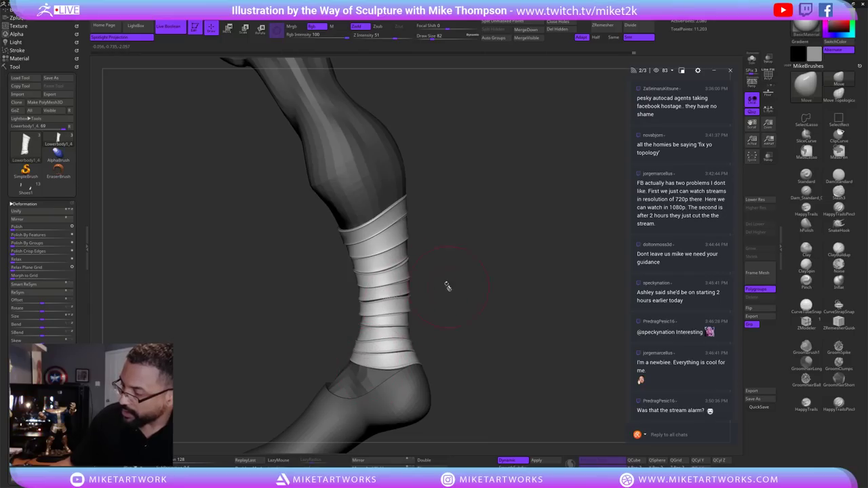
drag(446, 287, 509, 327)
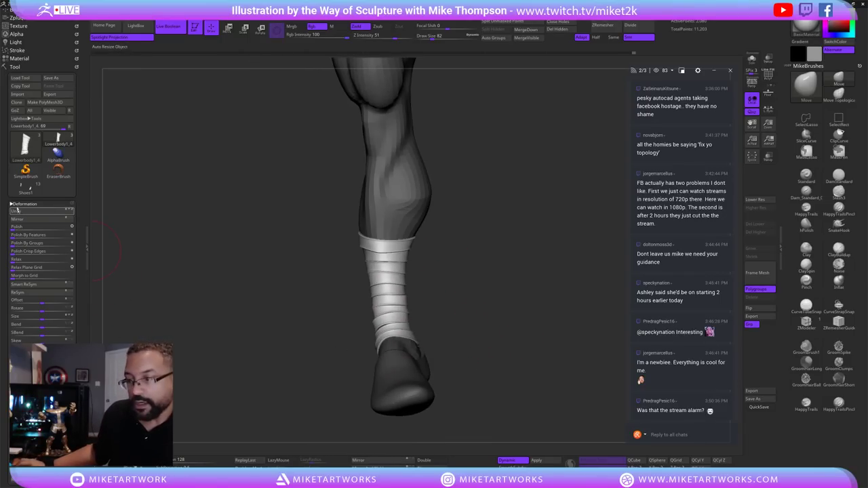
click(16, 204)
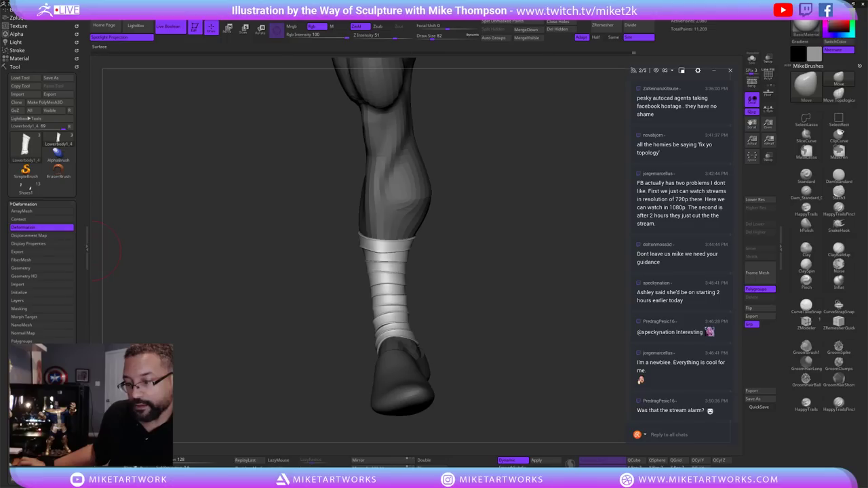
Rename the strap subtool to Legstrapsright and switch to the Shoes1 full-figure tool.
click(27, 374)
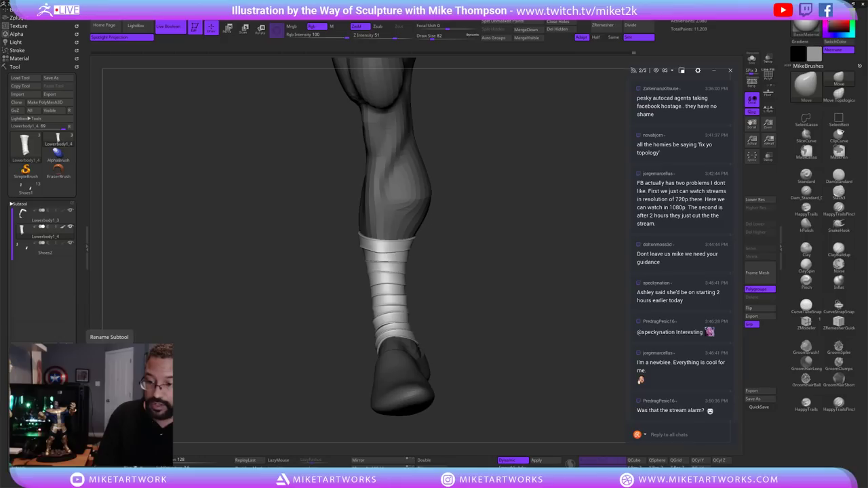
text(Legstrapsright)
key(Return)
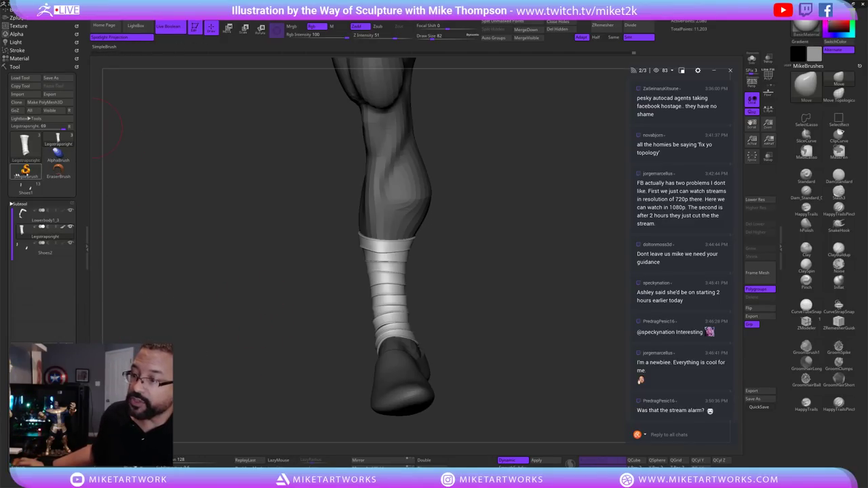
click(25, 188)
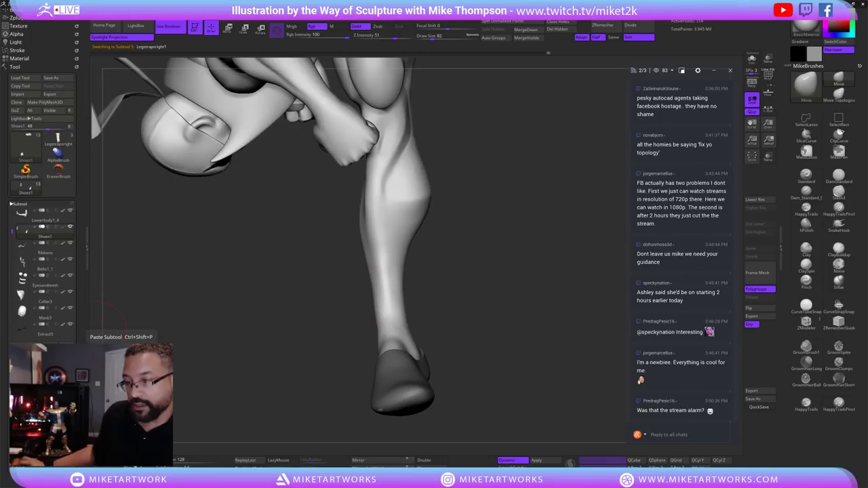
Paste the Legstrapsright1 strap subtool into the figure and set the main colour to white.
key(ctrl+shift+p)
drag(487, 397, 497, 378)
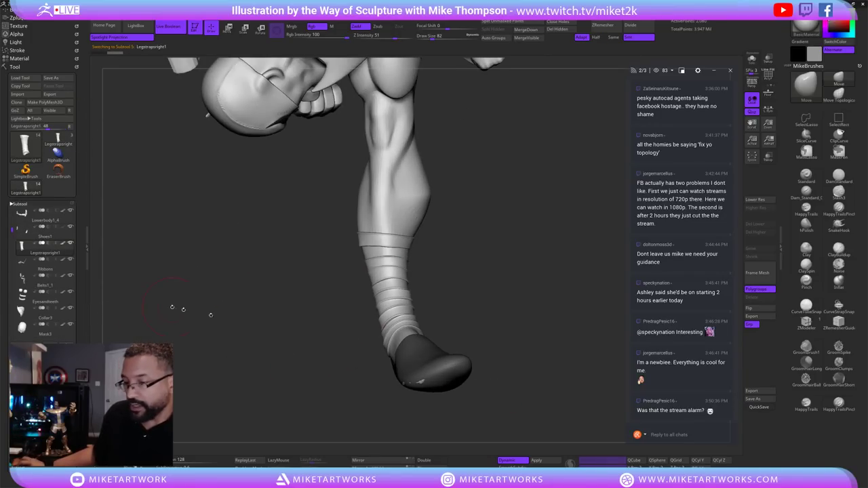
key(space)
click(391, 349)
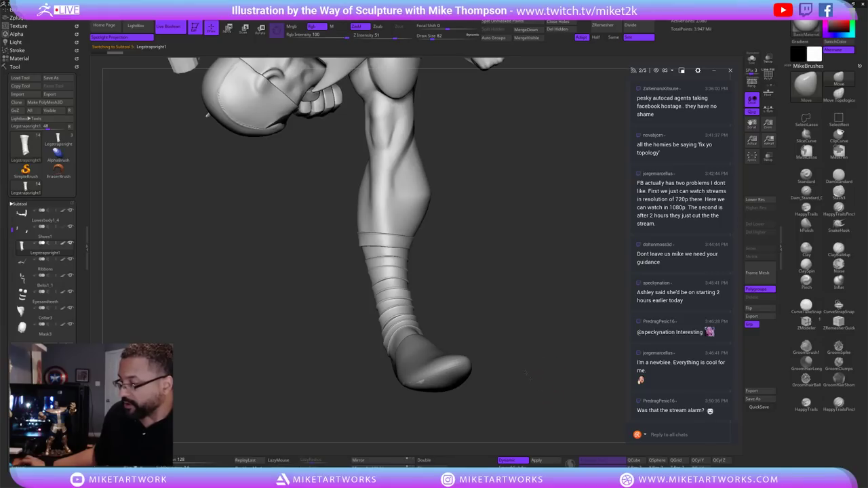
Orbit the figure to check the strapped kicking leg and pick the Smooth brush.
mouse_move(525, 374)
mouse_down()
mouse_move(550, 380)
mouse_move(556, 371)
mouse_move(563, 415)
mouse_move(566, 385)
mouse_move(581, 403)
mouse_move(582, 328)
mouse_move(516, 331)
mouse_up()
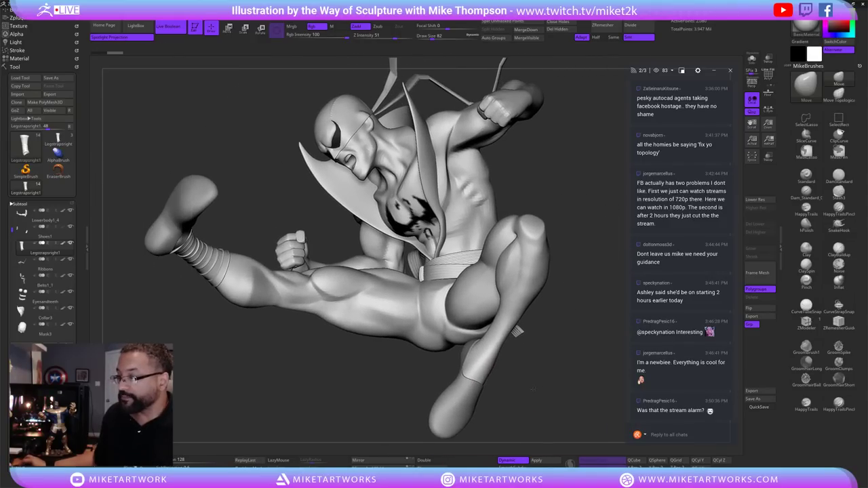
drag(533, 390, 568, 355)
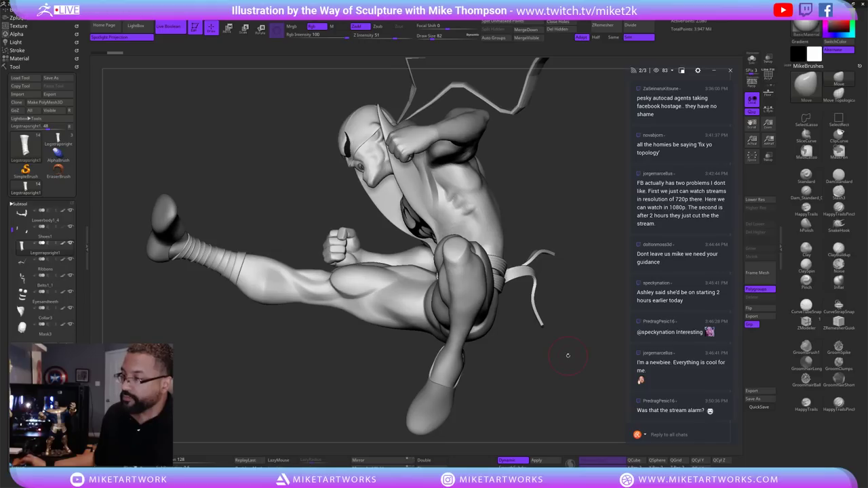
key(shift)
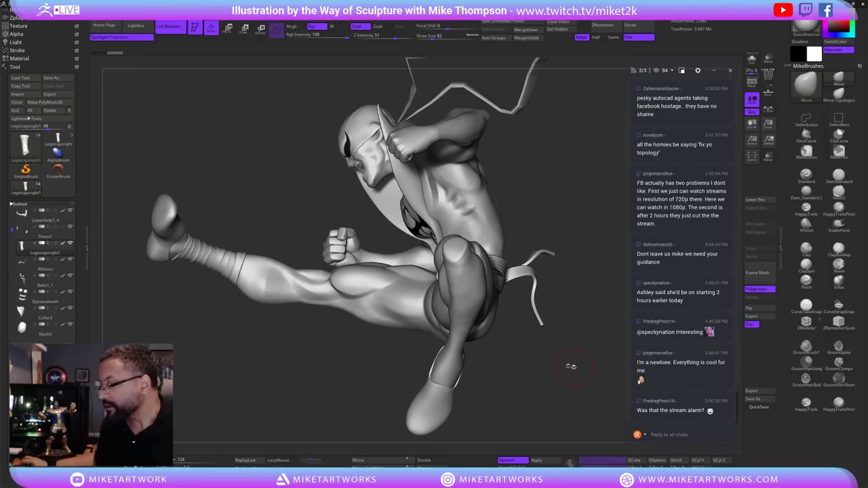
mouse_move(547, 382)
mouse_down()
mouse_move(475, 381)
mouse_move(546, 383)
mouse_move(477, 369)
mouse_move(475, 380)
mouse_move(498, 353)
mouse_move(522, 352)
mouse_move(469, 275)
mouse_move(519, 320)
mouse_move(514, 312)
mouse_up()
mouse_move(529, 341)
mouse_down()
mouse_move(596, 428)
mouse_move(475, 403)
mouse_move(563, 415)
mouse_move(462, 351)
mouse_move(502, 380)
mouse_move(582, 403)
mouse_move(558, 396)
mouse_up()
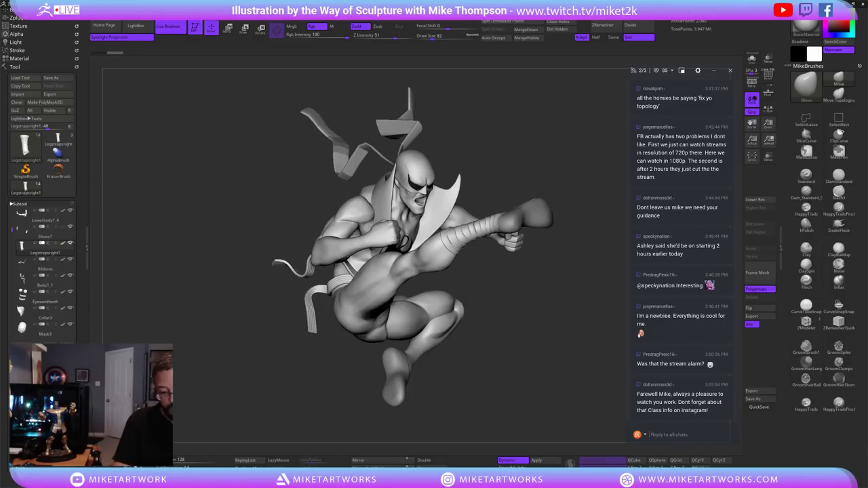
text(@mik)
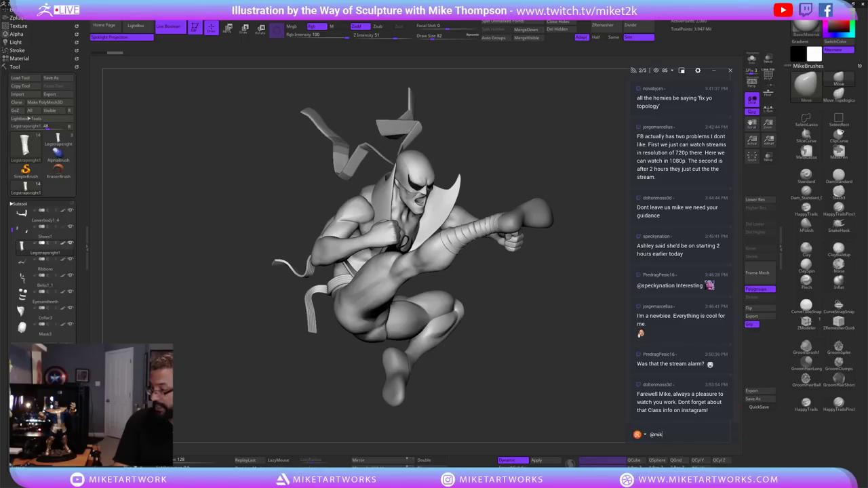
text(et2k)
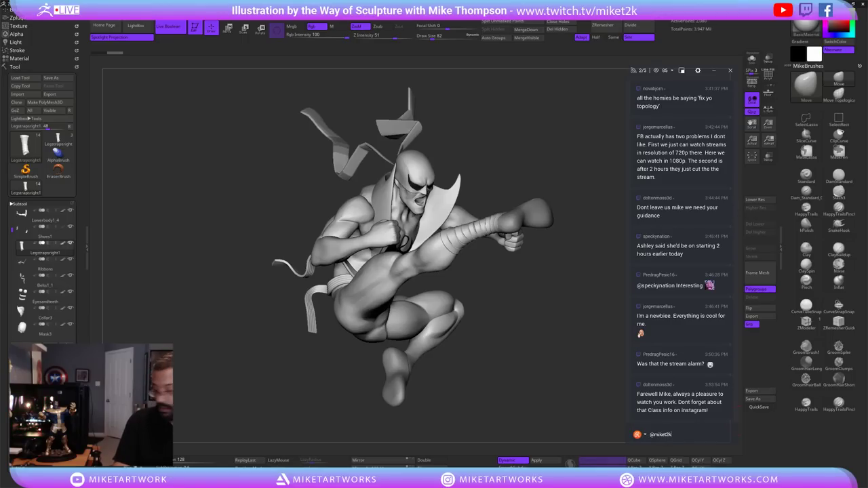
key(Return)
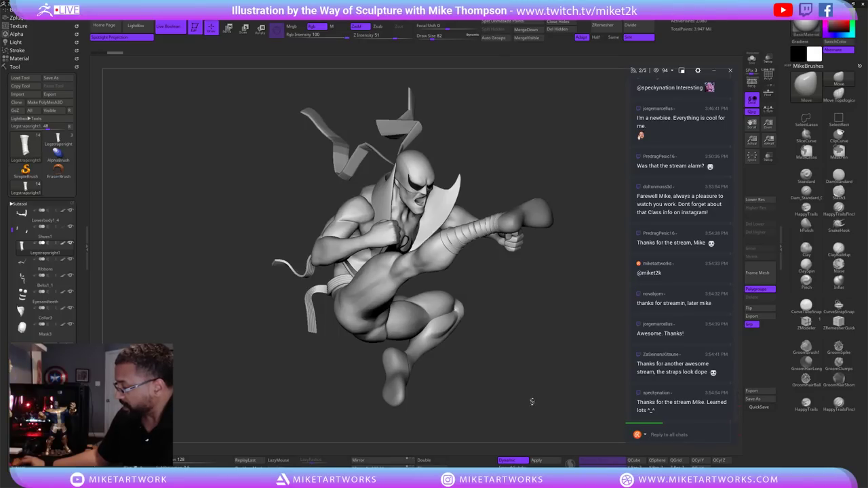
mouse_move(508, 407)
mouse_down()
mouse_move(512, 399)
mouse_move(448, 402)
mouse_move(516, 380)
mouse_move(489, 366)
mouse_up()
mouse_move(290, 374)
mouse_down()
mouse_move(418, 369)
mouse_move(457, 327)
mouse_move(422, 279)
mouse_up()
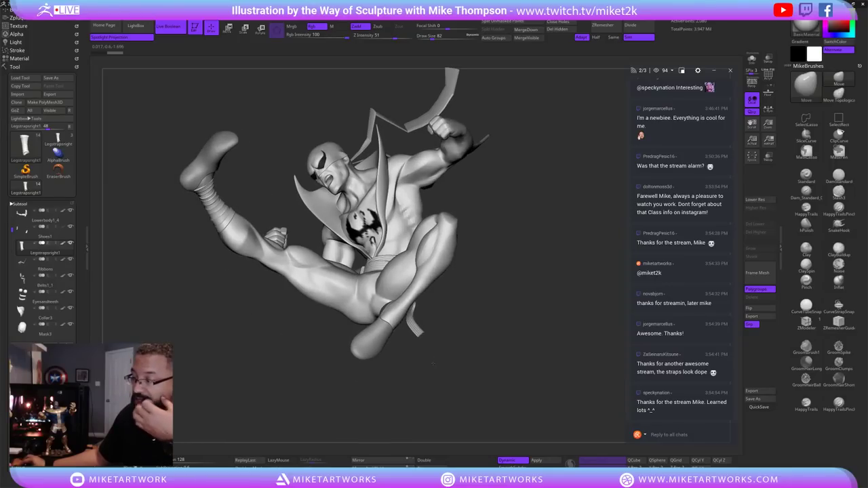
drag(519, 333, 471, 287)
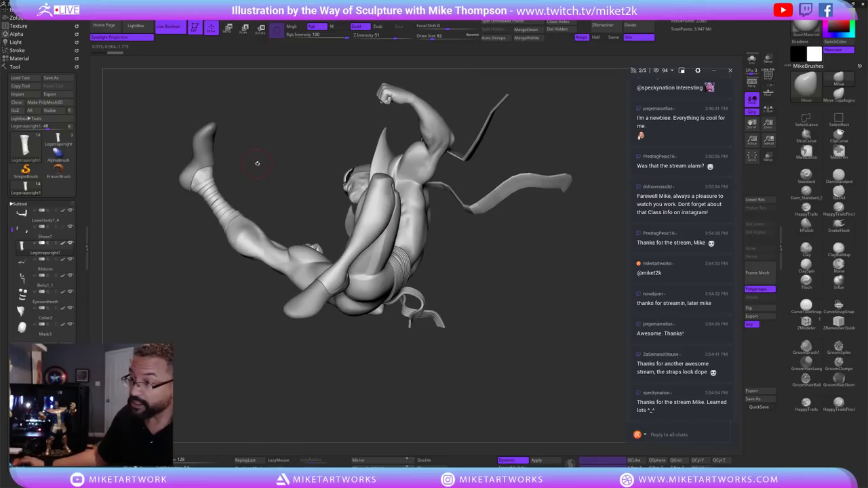
mouse_move(258, 164)
mouse_down()
mouse_move(279, 165)
mouse_move(224, 174)
mouse_up()
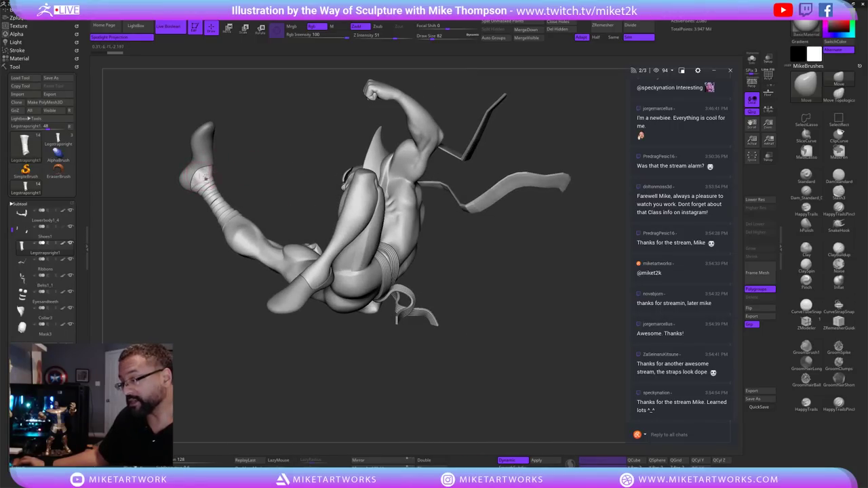
mouse_move(204, 177)
mouse_down()
mouse_move(252, 173)
mouse_move(246, 229)
mouse_move(235, 231)
mouse_up()
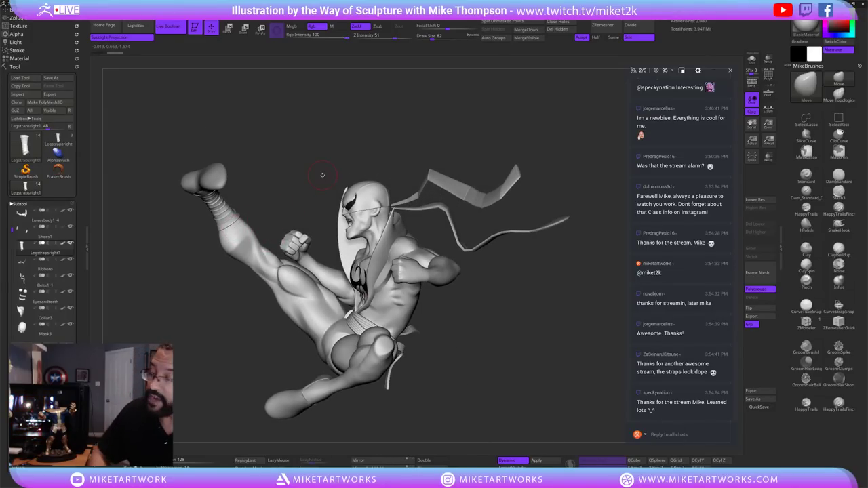
alt+drag(455, 349, 373, 340)
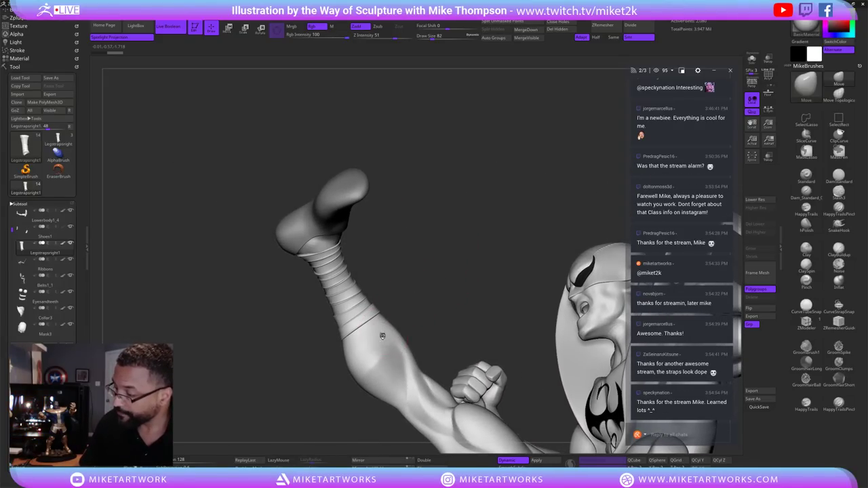
Select Lowerbody1_4, mask the kicking leg, and confirm both crash dialogs so ZBrush saves and quits.
alt+click(397, 305)
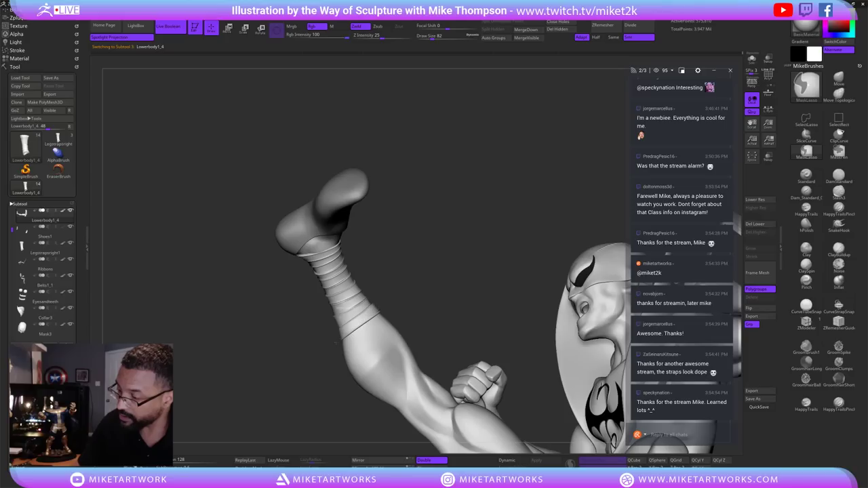
mouse_move(376, 306)
ctrl+mouse_down()
mouse_move(292, 190)
mouse_move(434, 112)
mouse_move(459, 304)
ctrl+mouse_up()
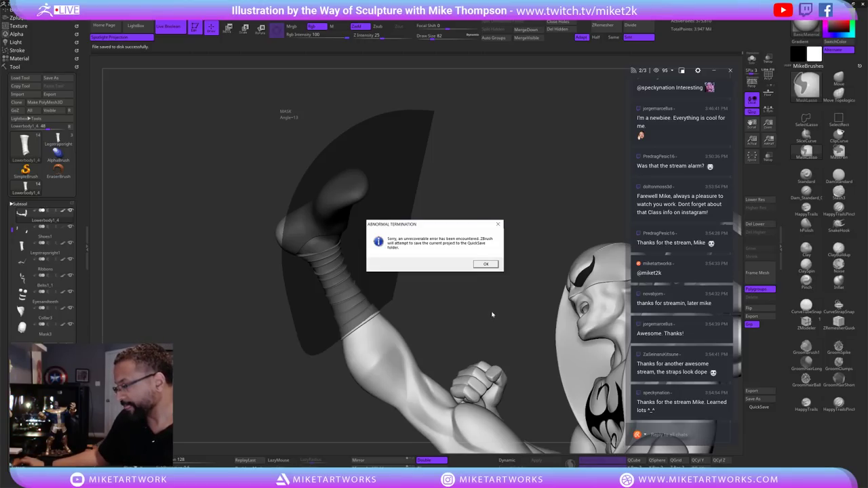
click(481, 266)
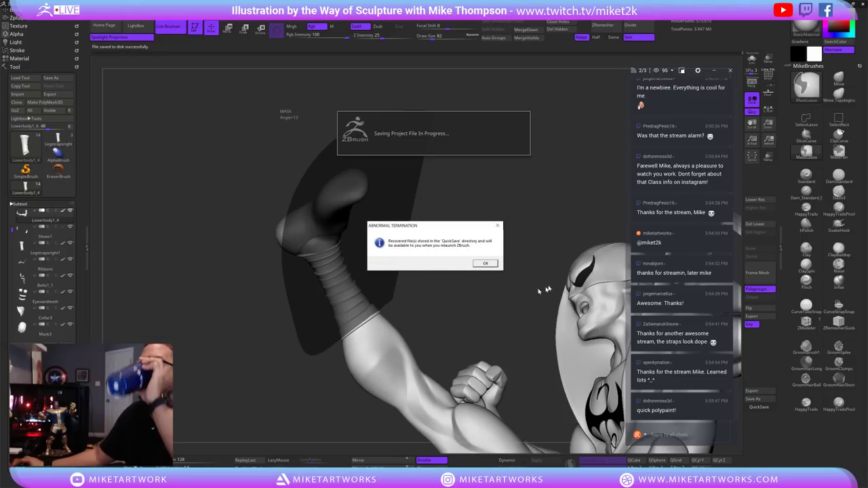
click(486, 263)
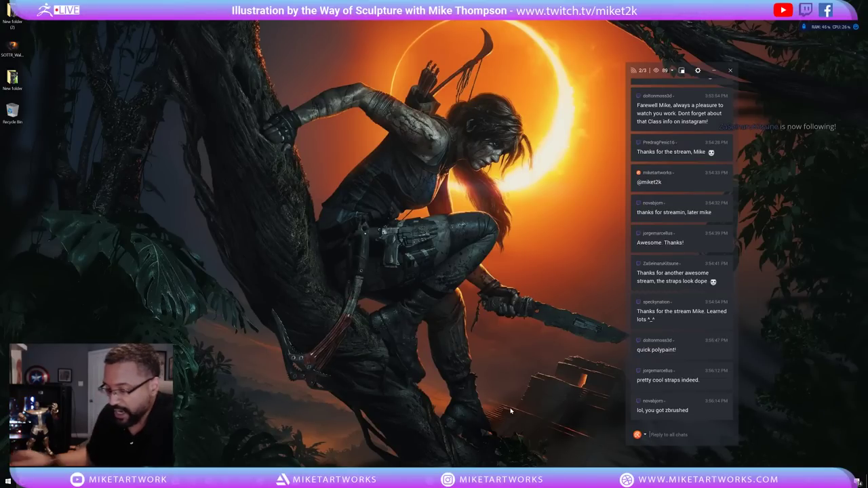
Switch to Photoshop showing the PSD of four grey kicking-figure renders.
key(alt+Tab)
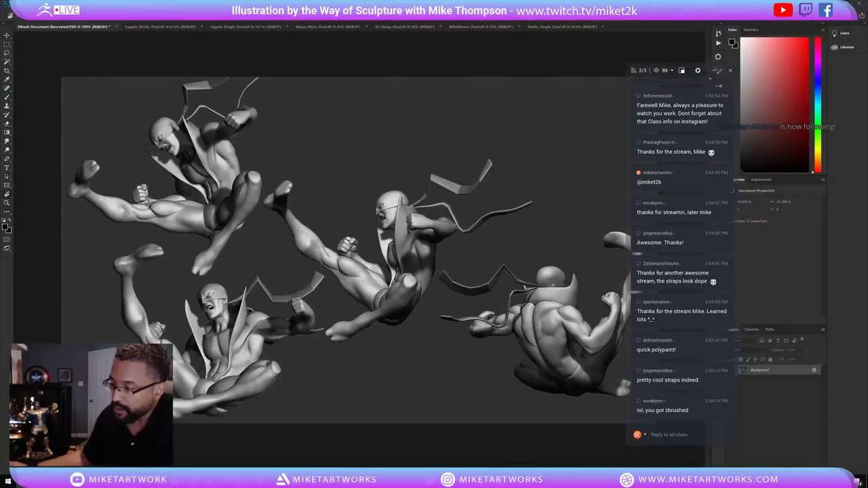
mouse_move(310, 483)
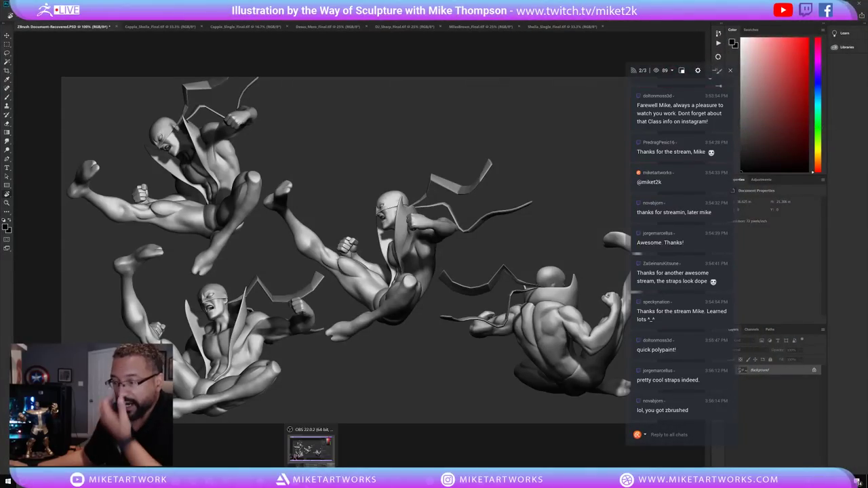